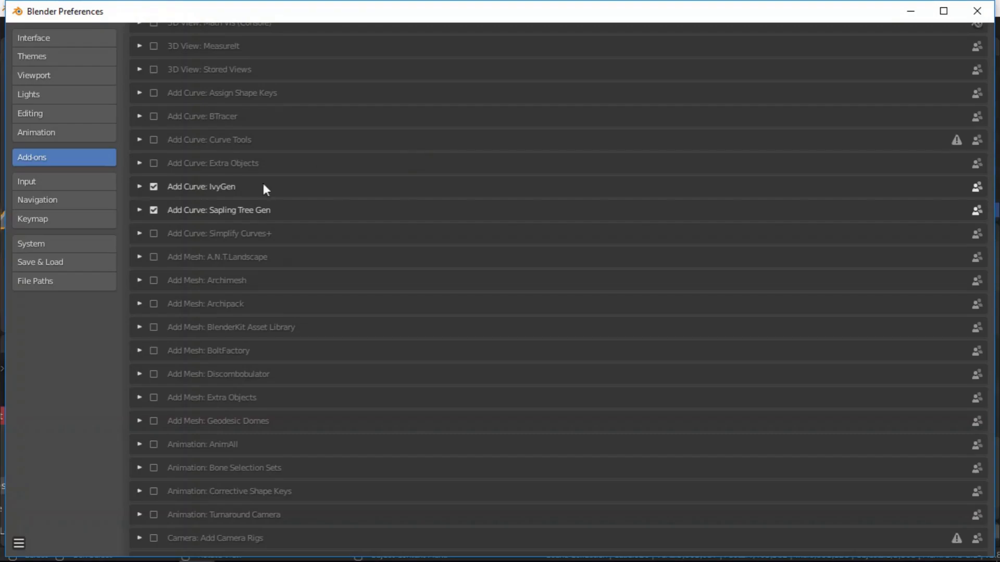
- Filter the add-ons by the Add Curve category to check that IvyGen is enabled, and close the preferences
{"action": "scroll", "coordinate": [157, 196], "scroll_direction": "up", "scroll_amount": 3}
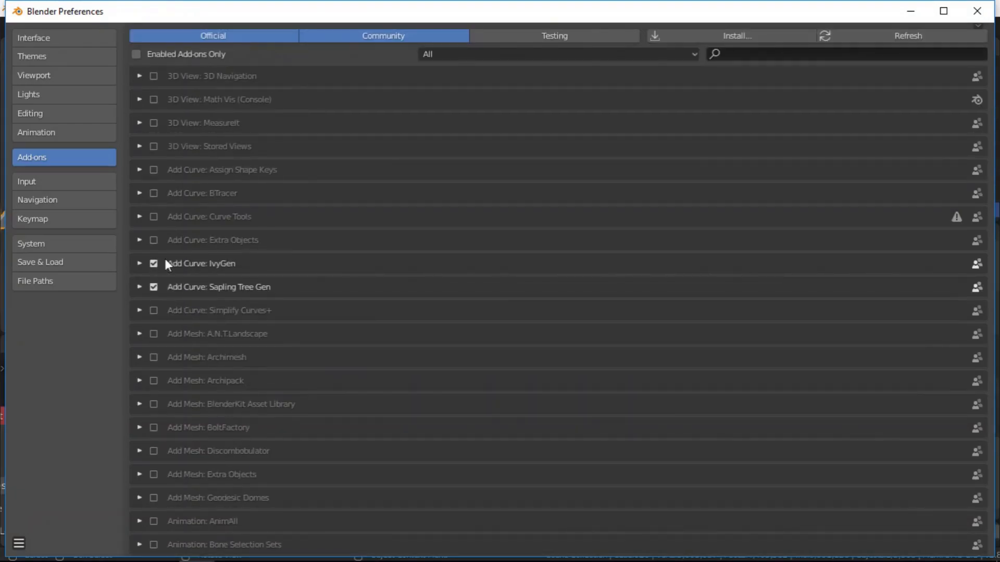
{"action": "left_click", "coordinate": [468, 55]}
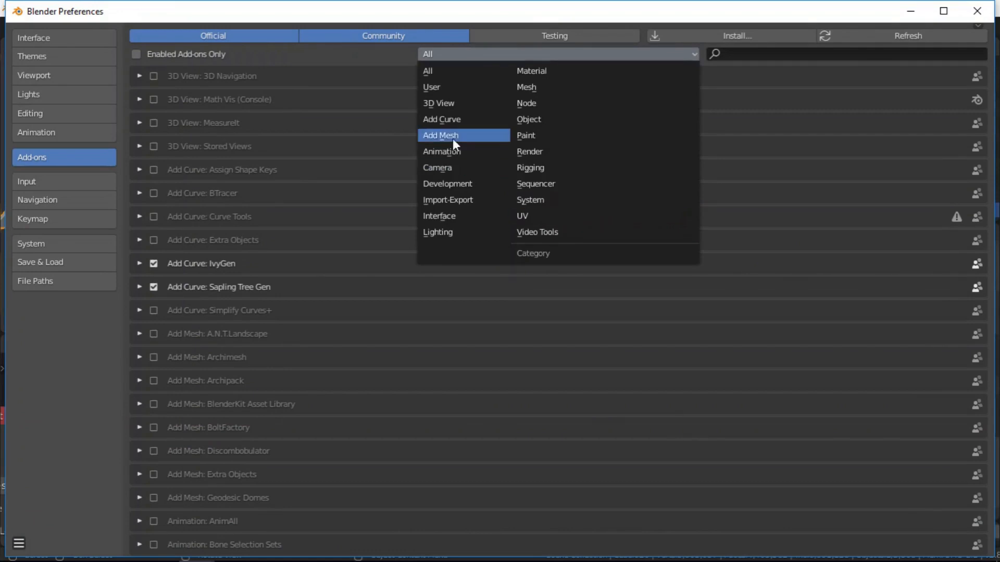
{"action": "left_click", "coordinate": [451, 123]}
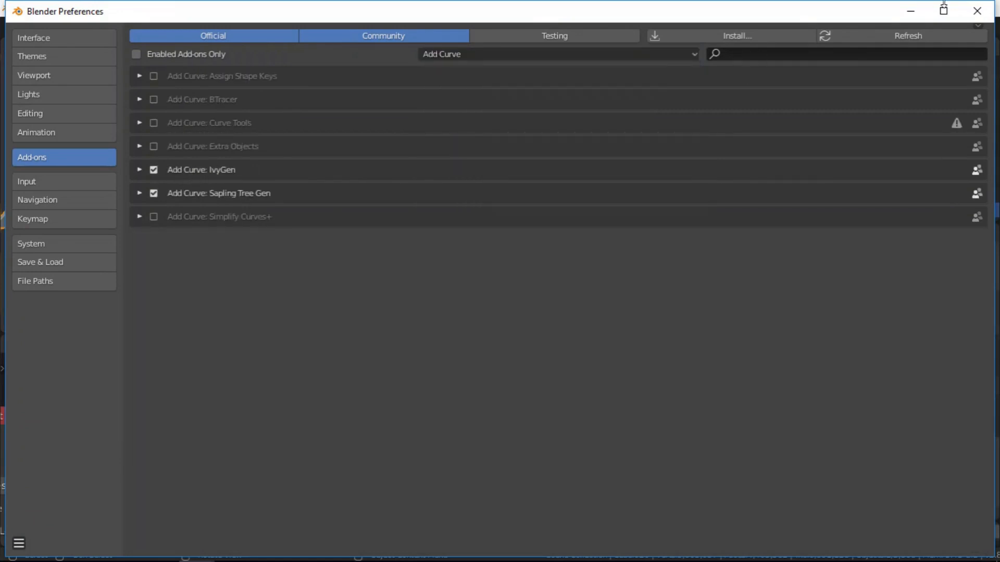
{"action": "left_click", "coordinate": [977, 11]}
- Place the 3D cursor at the base of the wooden structure's near corner post, on the deck
{"action": "scroll", "coordinate": [398, 248], "scroll_direction": "up", "scroll_amount": 1}
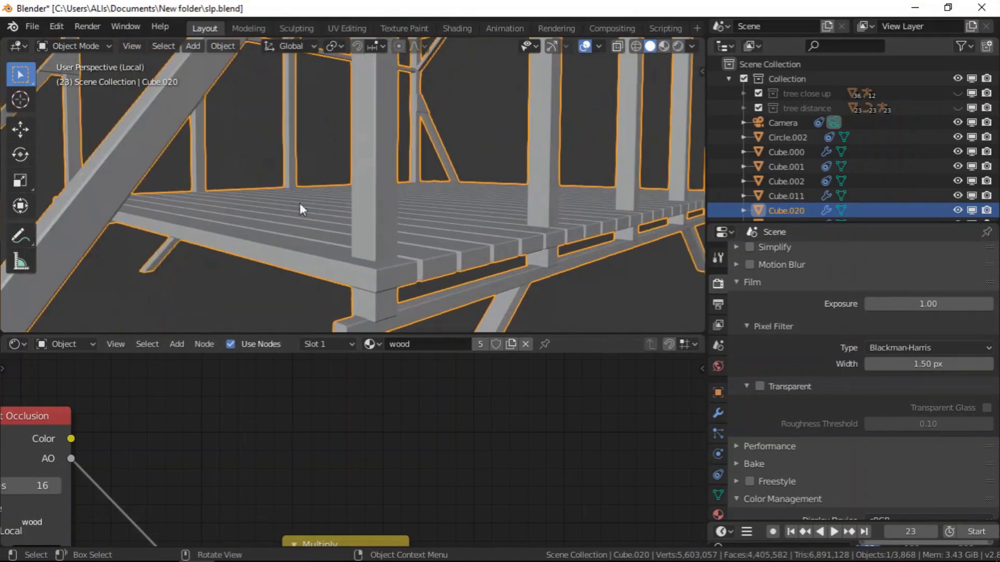
{"action": "left_click", "coordinate": [30, 108]}
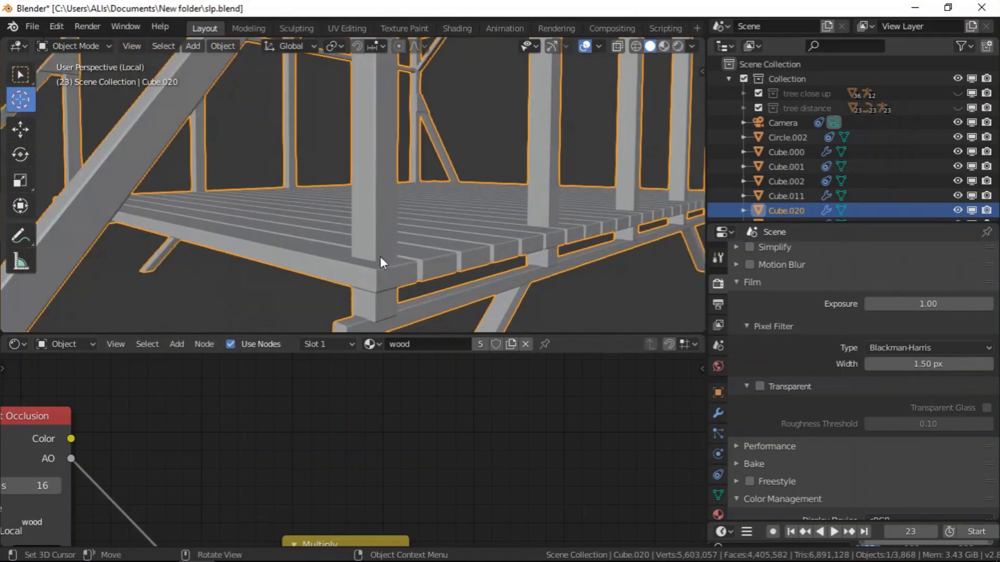
{"action": "middle_click_drag", "start_coordinate": [388, 257], "coordinate": [417, 250]}
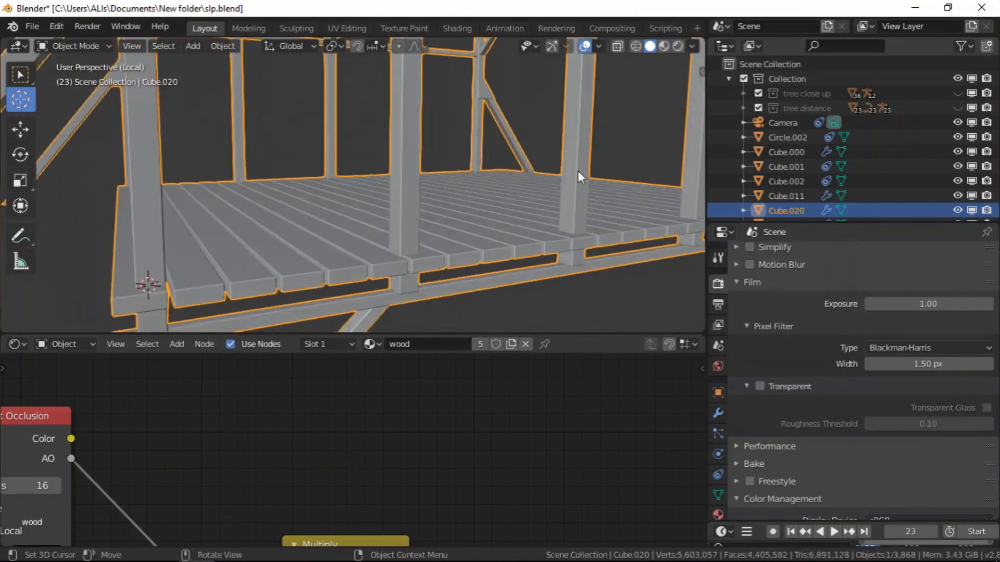
- Show the Ivy Generator settings and set the maximum ivy length to 30 m
{"action": "left_click", "coordinate": [701, 68]}
{"action": "left_click", "coordinate": [698, 162]}
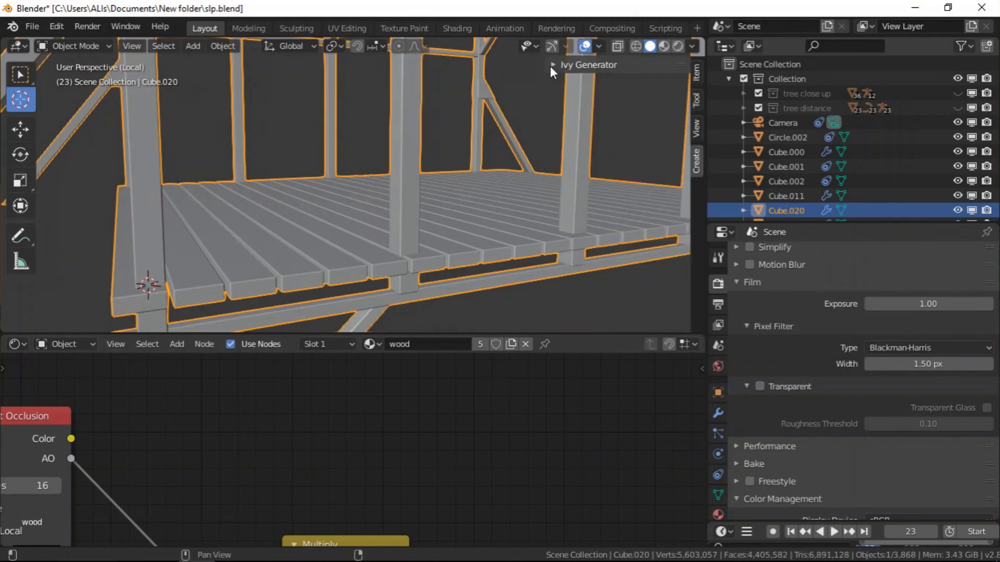
{"action": "left_click", "coordinate": [554, 64]}
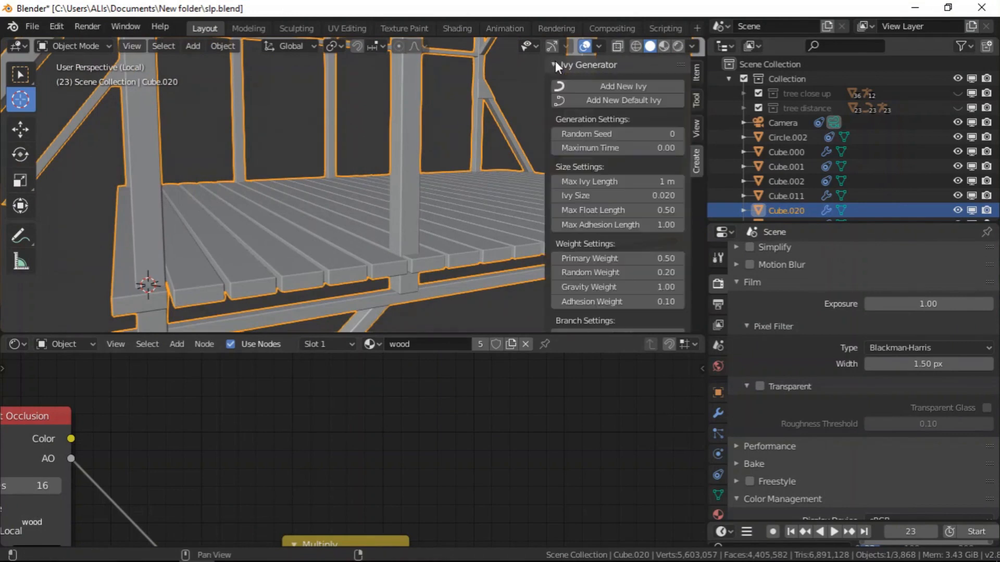
{"action": "left_click", "coordinate": [611, 181]}
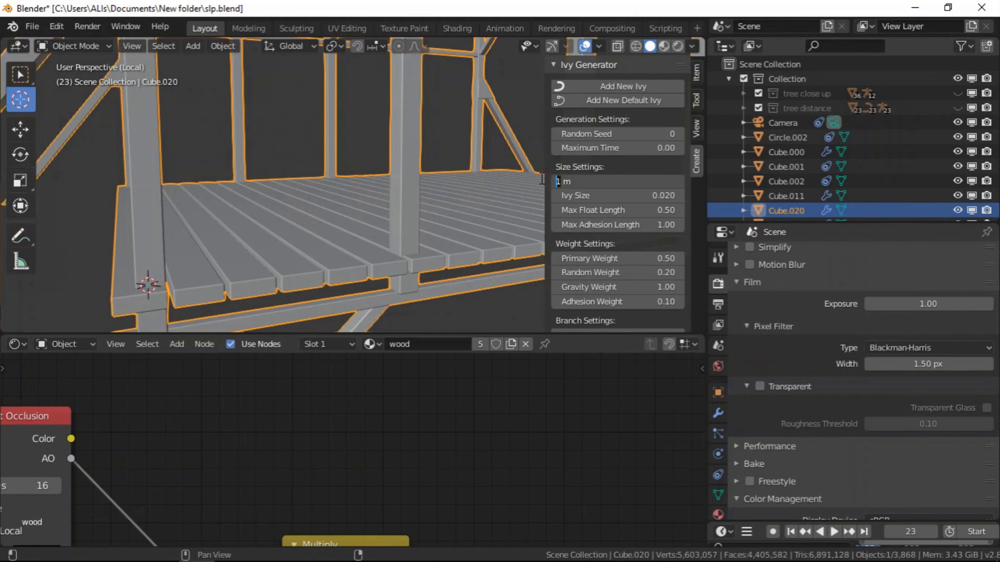
{"action": "type", "text": "30"}
{"action": "key", "text": "Return"}
- Set the ivy size to 0.06
{"action": "left_click", "coordinate": [615, 193]}
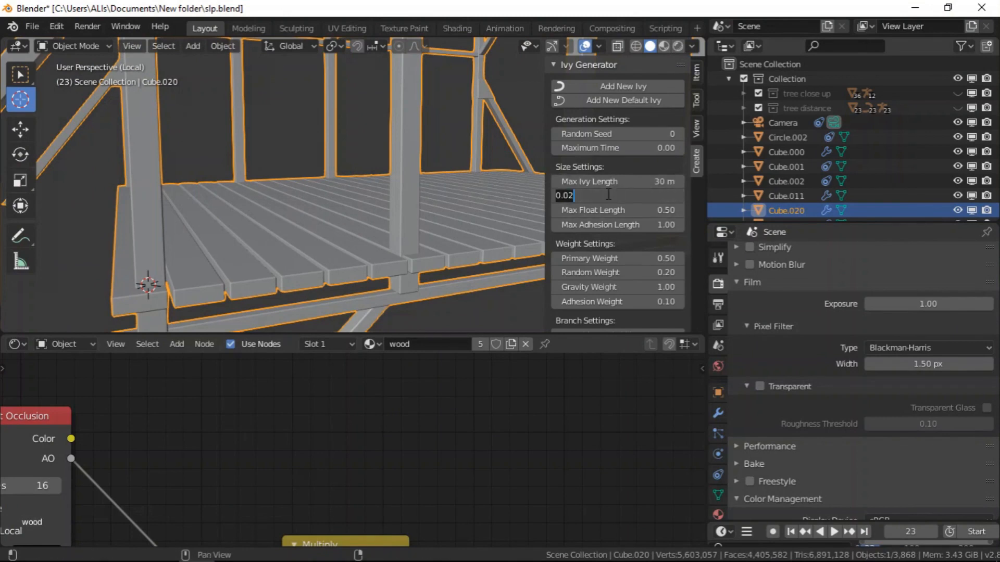
{"action": "left_click", "coordinate": [608, 194]}
{"action": "key", "text": "BackSpace"}
{"action": "type", "text": "6"}
{"action": "key", "text": "Return"}
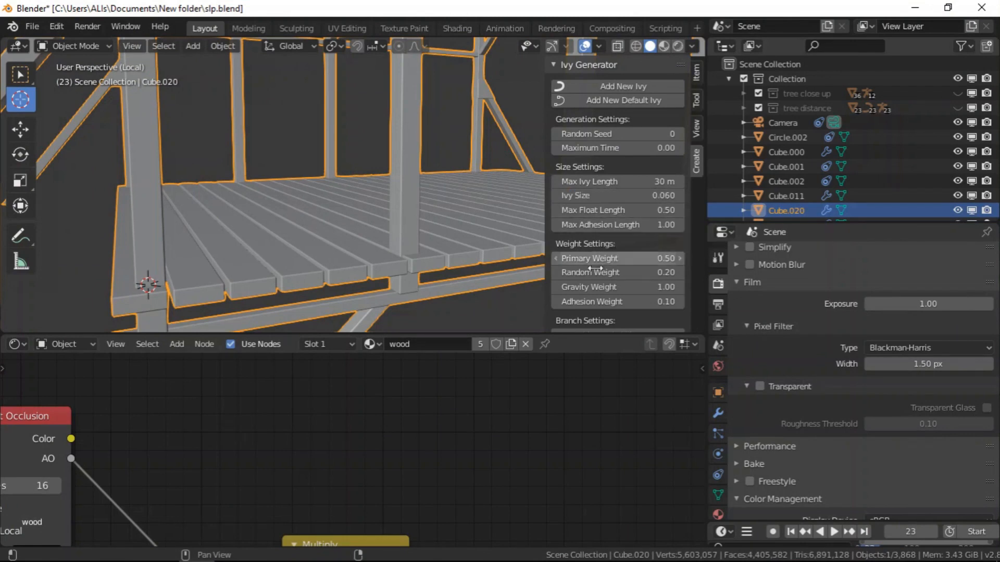
{"action": "scroll", "coordinate": [610, 302], "scroll_direction": "down", "scroll_amount": 3}
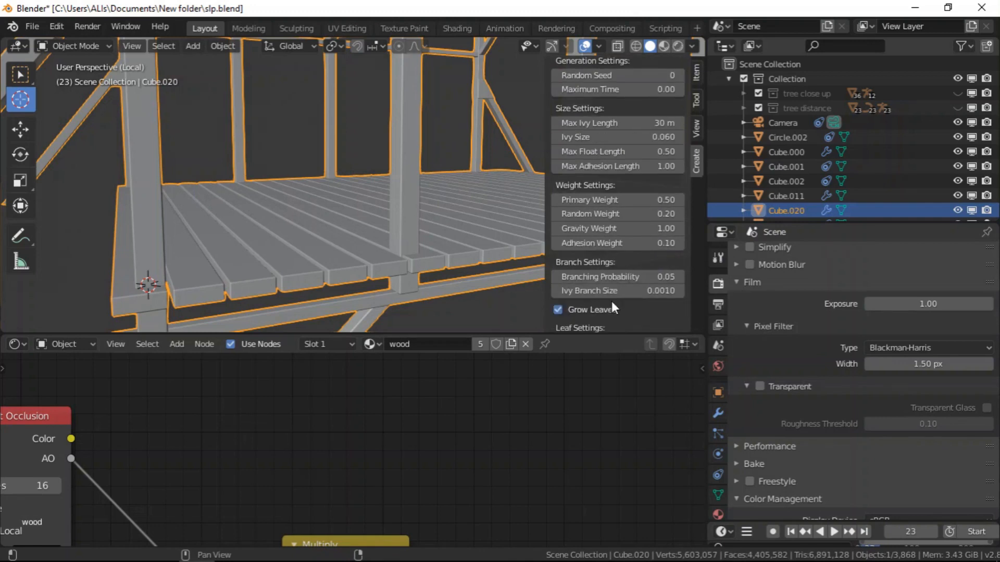
{"action": "left_click", "coordinate": [626, 291]}
{"action": "key", "text": "BackSpace"}
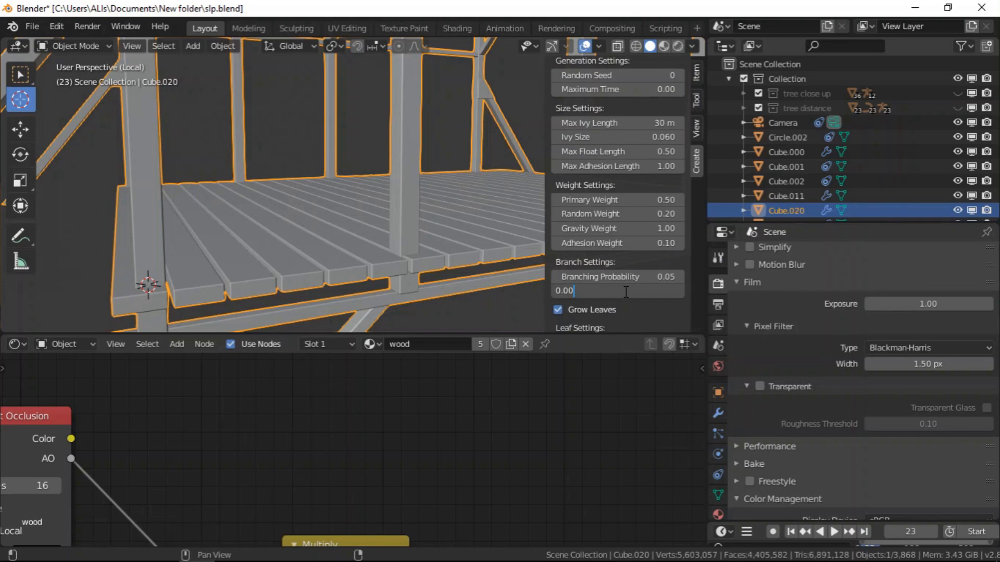
{"action": "key", "text": "BackSpace"}
{"action": "key", "text": "Return"}
{"action": "right_click", "coordinate": [626, 291]}
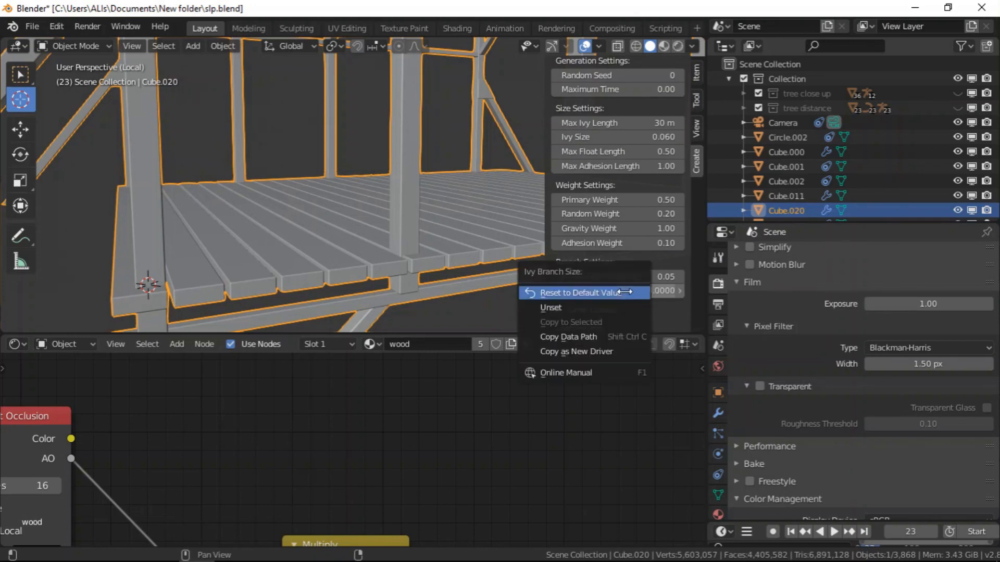
{"action": "left_click", "coordinate": [625, 292]}
- Set the ivy branch size to 0.003
{"action": "double_click", "coordinate": [627, 292]}
{"action": "key", "text": "BackSpace"}
{"action": "type", "text": "3"}
{"action": "key", "text": "Return"}
- Generate a new ivy with the custom settings, growing up the corner post from the 3D cursor
{"action": "scroll", "coordinate": [599, 318], "scroll_direction": "down", "scroll_amount": 2}
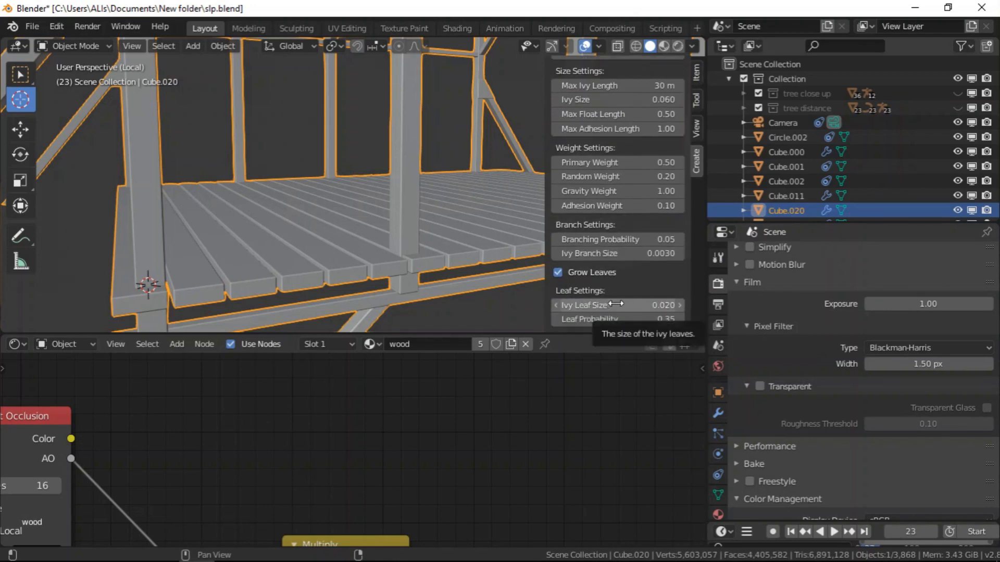
{"action": "scroll", "coordinate": [614, 248], "scroll_direction": "up", "scroll_amount": 5}
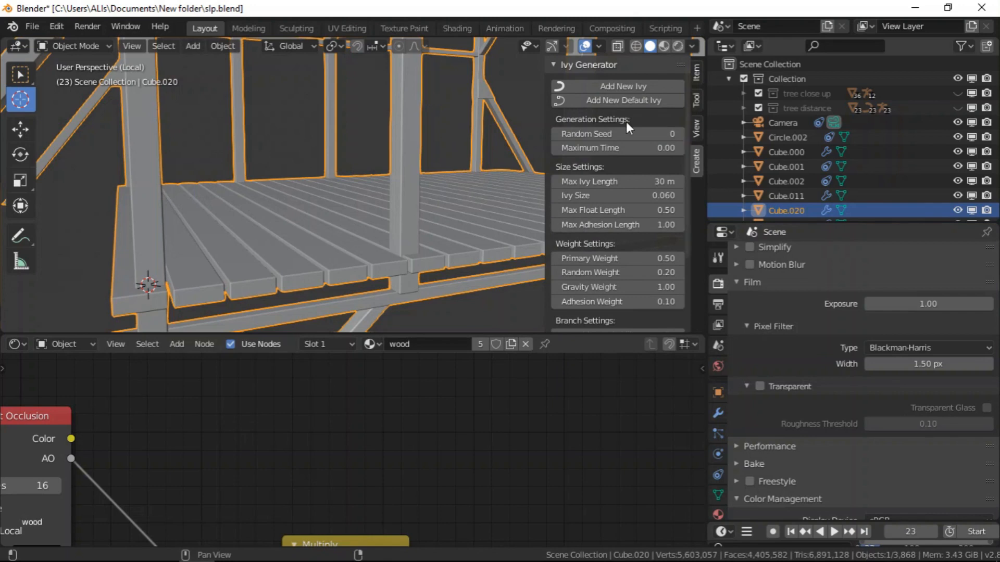
{"action": "left_click", "coordinate": [620, 86]}
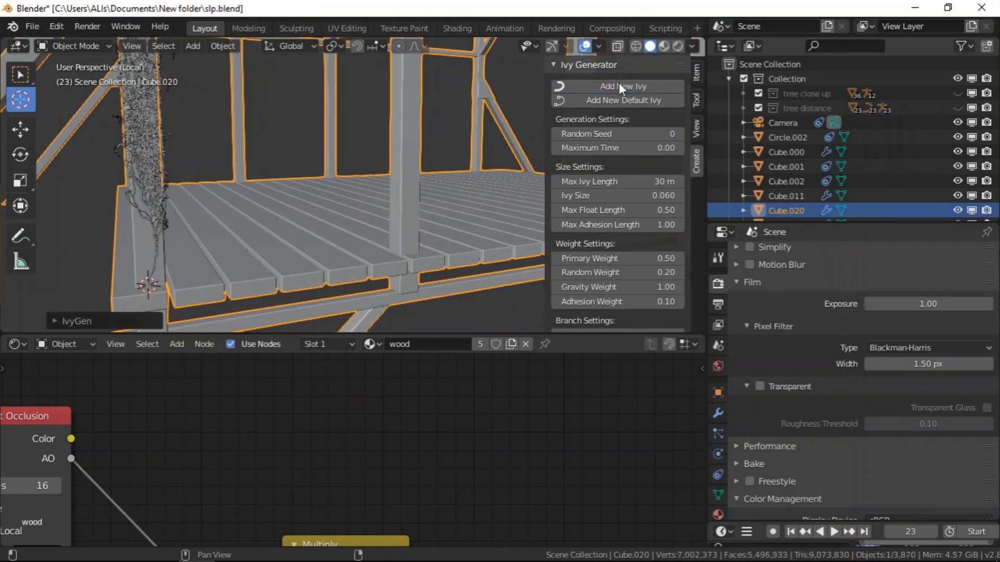
- Examine the generated ivy's branches and leaves up close and its spread over the wooden structure
{"action": "scroll", "coordinate": [197, 184], "scroll_direction": "down", "scroll_amount": 5}
{"action": "middle_click_drag", "start_coordinate": [197, 184], "coordinate": [306, 128]}
{"action": "scroll", "coordinate": [317, 106], "scroll_direction": "up", "scroll_amount": 10}
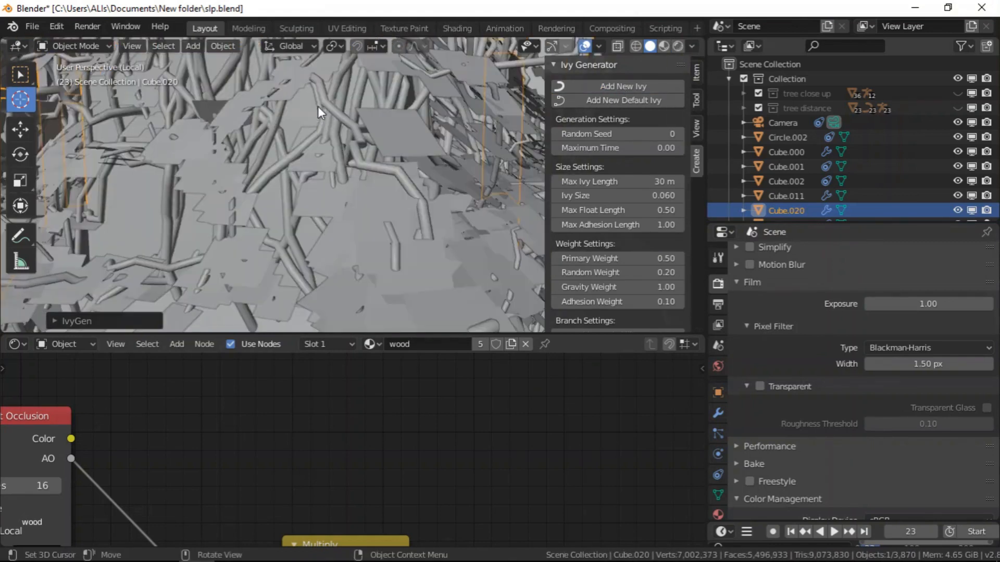
{"action": "scroll", "coordinate": [351, 167], "scroll_direction": "down", "scroll_amount": 5}
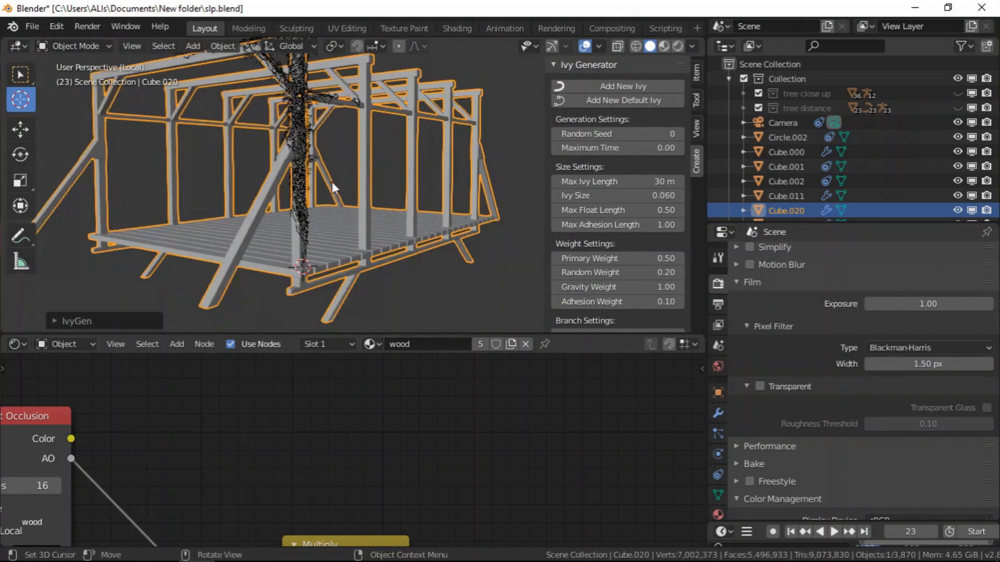
{"action": "scroll", "coordinate": [300, 183], "scroll_direction": "up", "scroll_amount": 8}
{"action": "scroll", "coordinate": [300, 183], "scroll_direction": "down", "scroll_amount": 5}
{"action": "scroll", "coordinate": [345, 209], "scroll_direction": "down", "scroll_amount": 6}
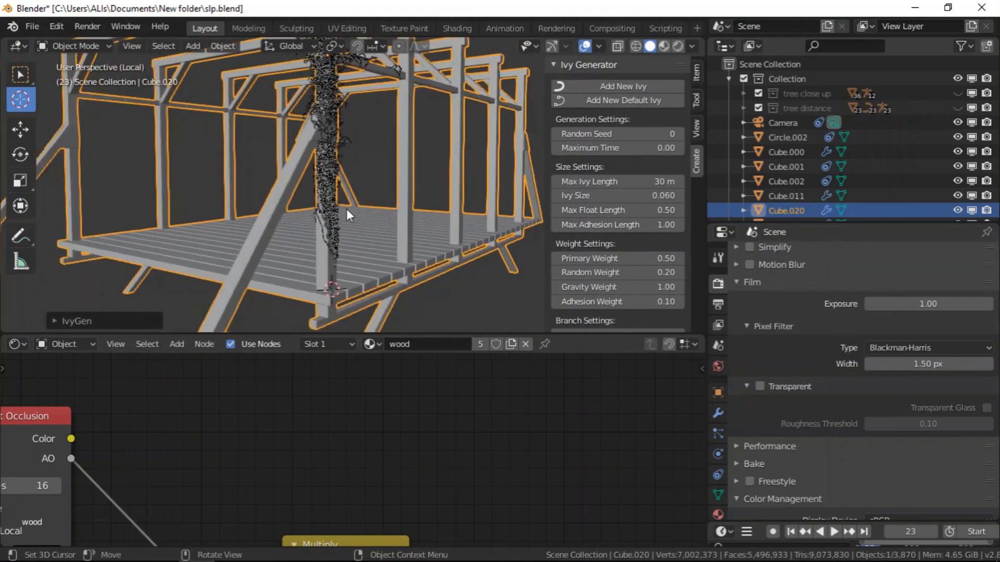
{"action": "middle_click_drag", "start_coordinate": [346, 209], "coordinate": [317, 236]}
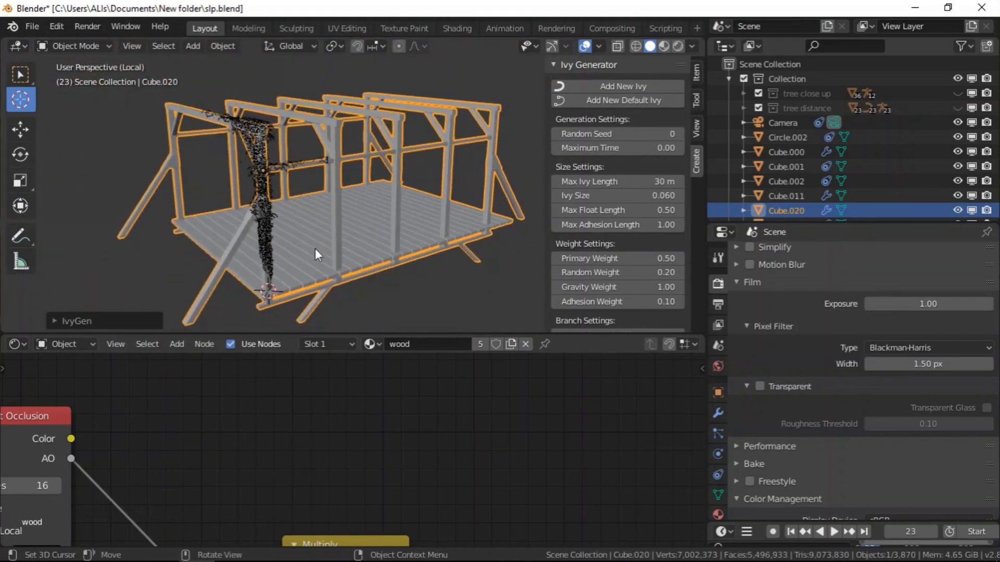
- Place the 3D cursor at the base of the other corner post on the same end and generate a second ivy there
{"action": "scroll", "coordinate": [346, 267], "scroll_direction": "up", "scroll_amount": 2}
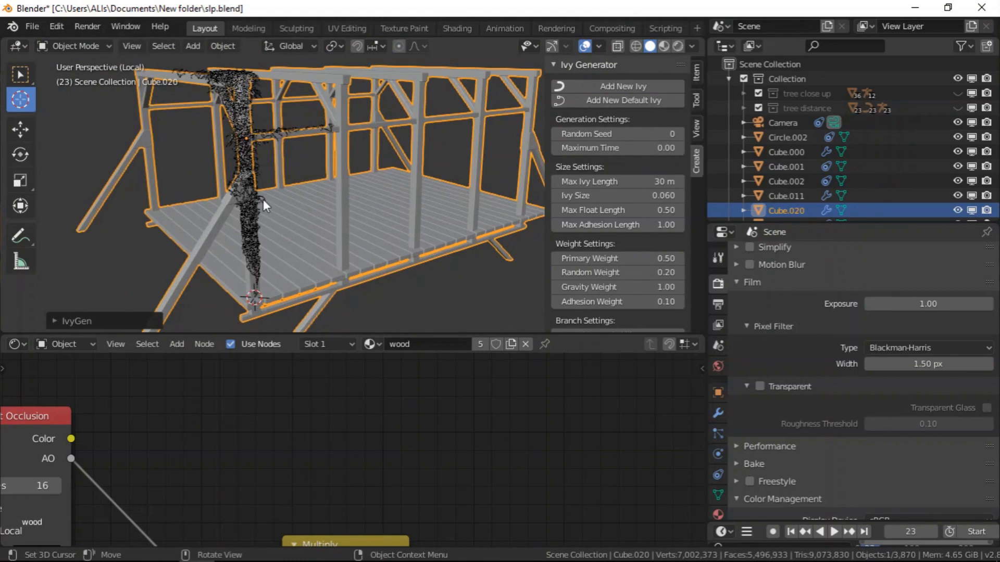
{"action": "middle_click_drag", "start_coordinate": [264, 199], "coordinate": [131, 241]}
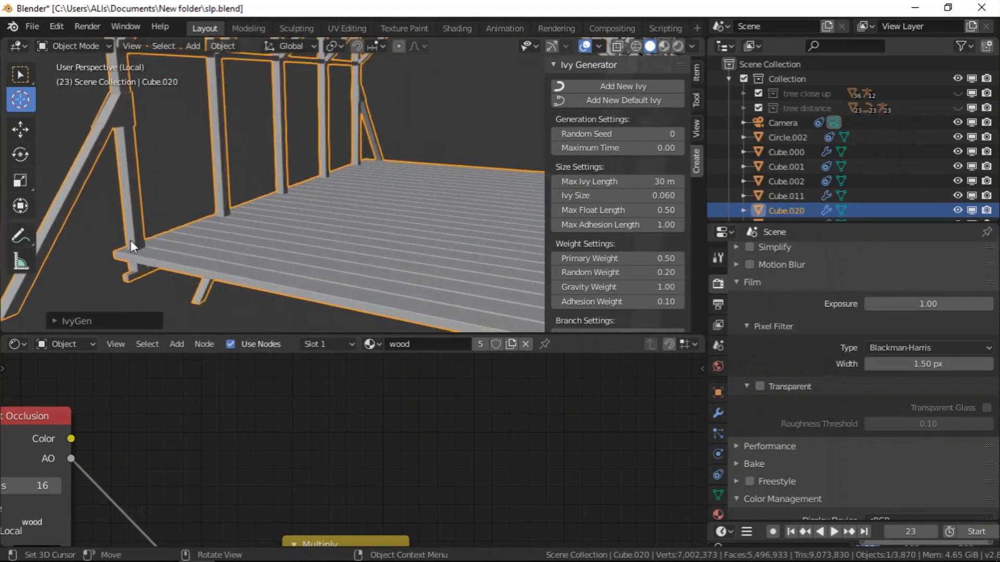
{"action": "scroll", "coordinate": [130, 241], "scroll_direction": "up", "scroll_amount": 3}
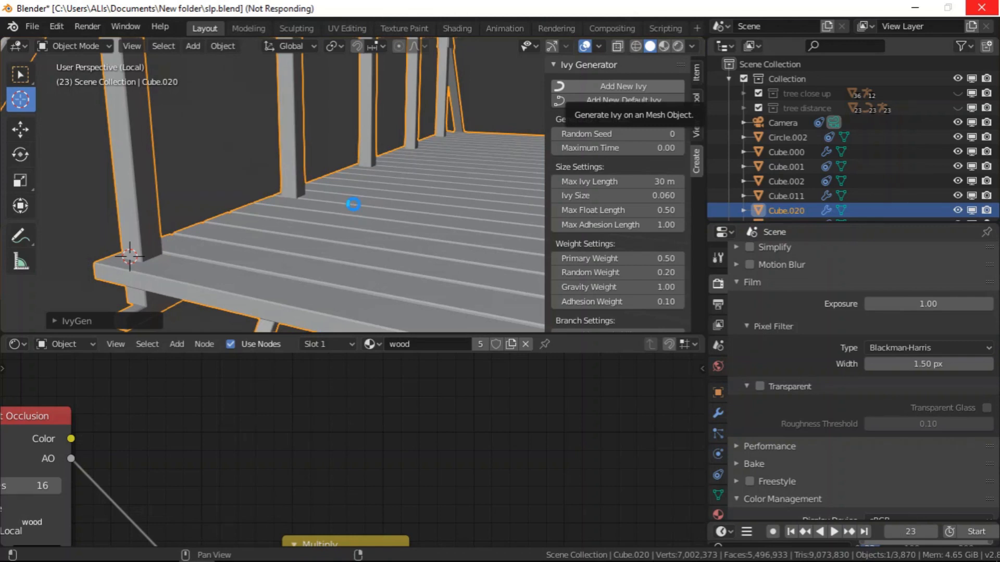
- Examine how both ivies cover the posts and beams, including the root of the second ivy
{"action": "scroll", "coordinate": [354, 203], "scroll_direction": "down", "scroll_amount": 8}
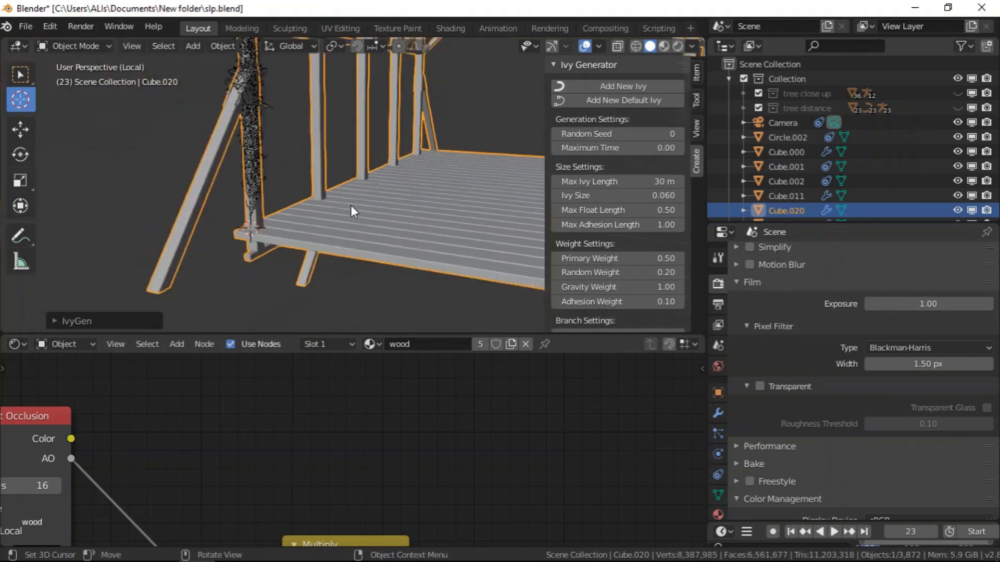
{"action": "scroll", "coordinate": [363, 196], "scroll_direction": "up", "scroll_amount": 8}
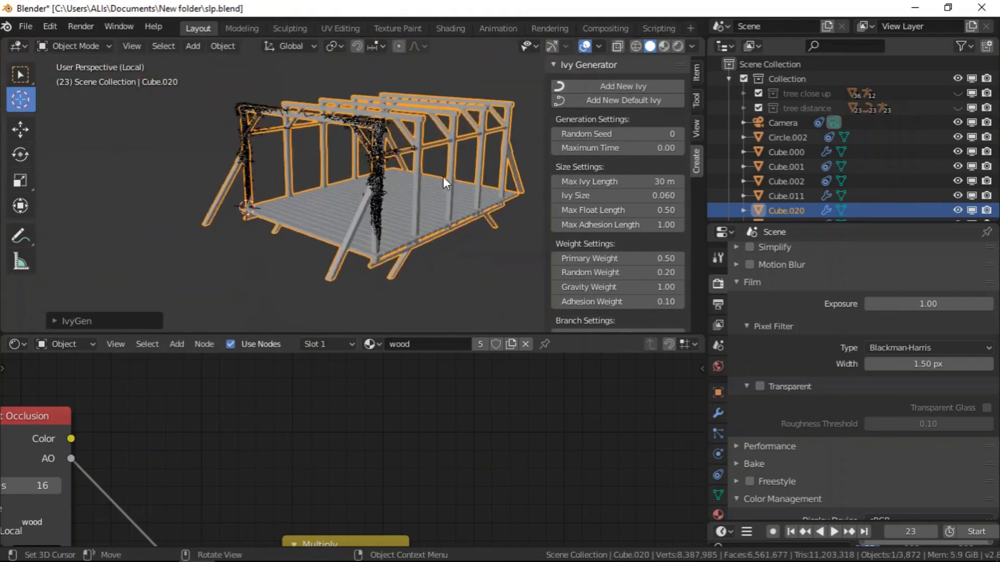
{"action": "scroll", "coordinate": [444, 125], "scroll_direction": "up", "scroll_amount": 3}
{"action": "scroll", "coordinate": [410, 153], "scroll_direction": "down", "scroll_amount": 7}
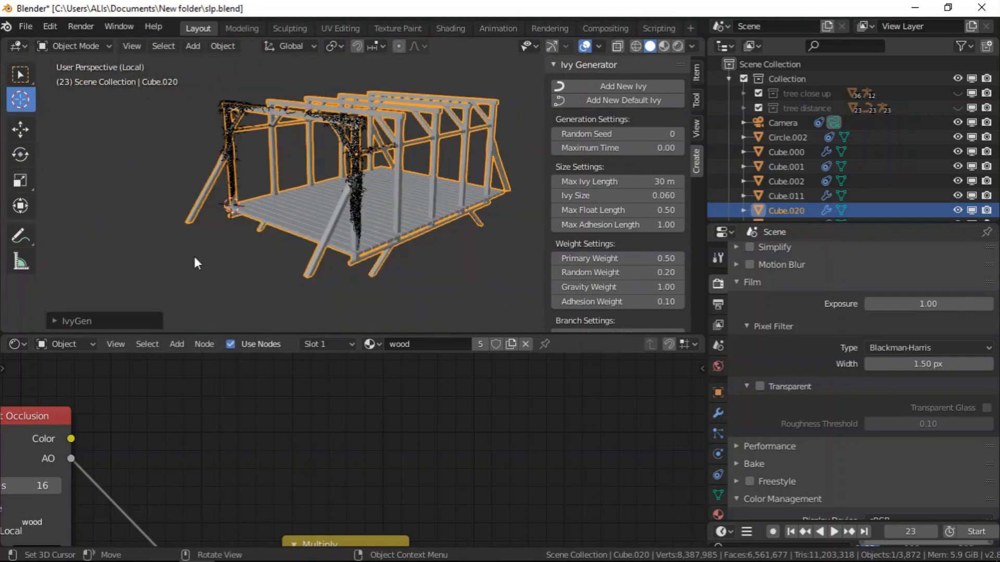
{"action": "scroll", "coordinate": [192, 266], "scroll_direction": "up", "scroll_amount": 5}
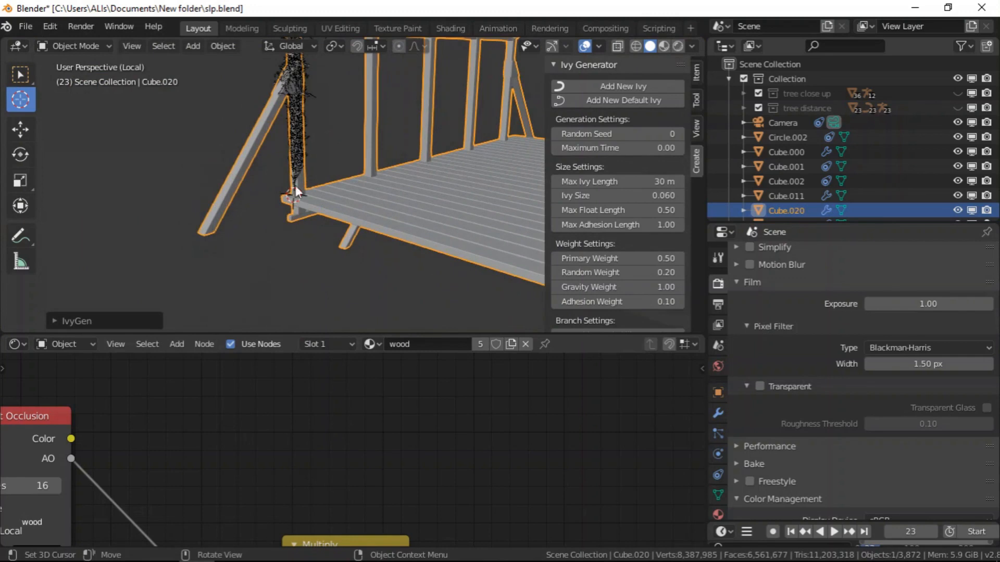
{"action": "scroll", "coordinate": [294, 186], "scroll_direction": "up", "scroll_amount": 4}
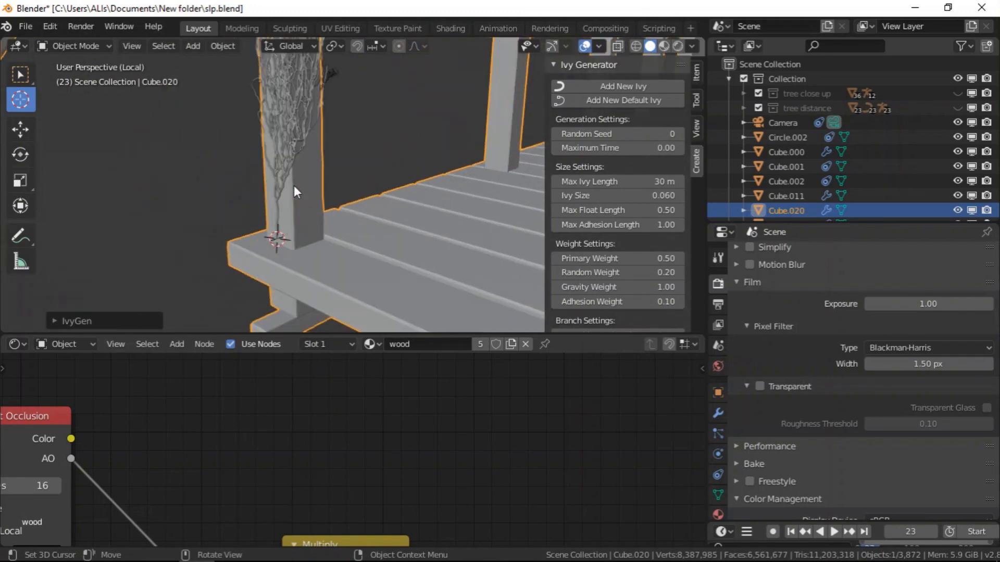
{"action": "scroll", "coordinate": [307, 206], "scroll_direction": "down", "scroll_amount": 6}
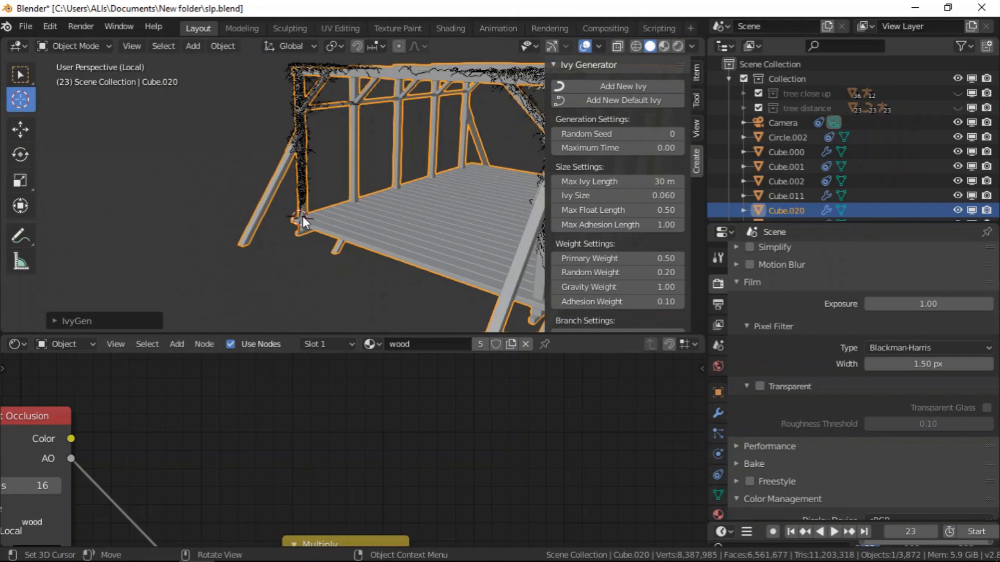
{"action": "scroll", "coordinate": [291, 219], "scroll_direction": "up", "scroll_amount": 4}
{"action": "middle_click_drag", "start_coordinate": [285, 234], "coordinate": [311, 234]}
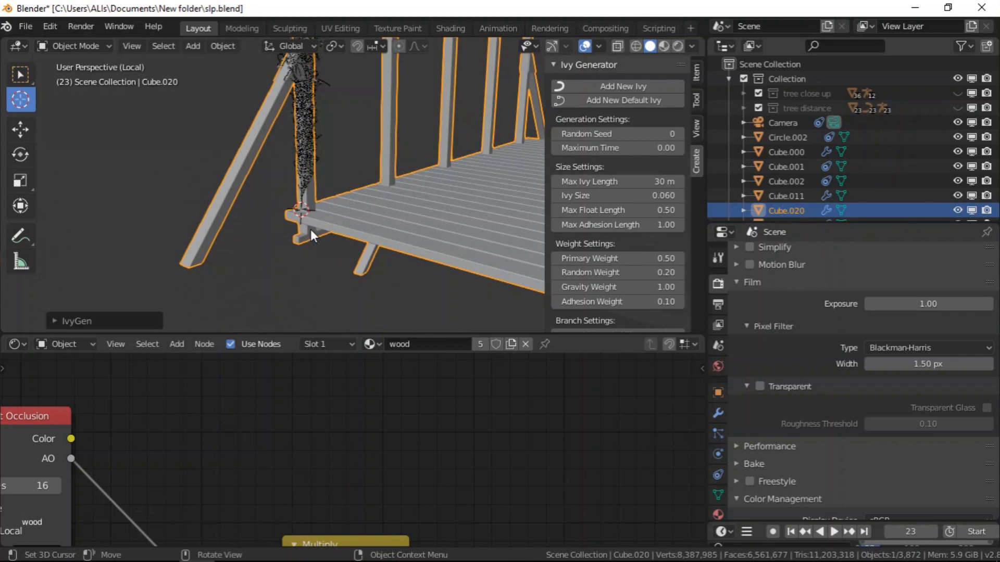
{"action": "scroll", "coordinate": [258, 235], "scroll_direction": "down", "scroll_amount": 7}
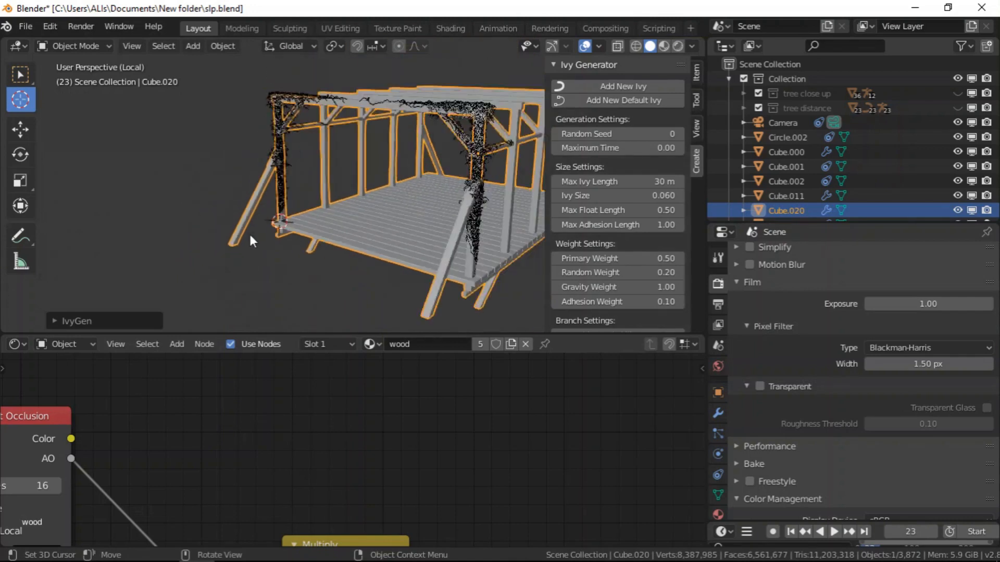
{"action": "middle_click_drag", "start_coordinate": [284, 227], "coordinate": [306, 235]}
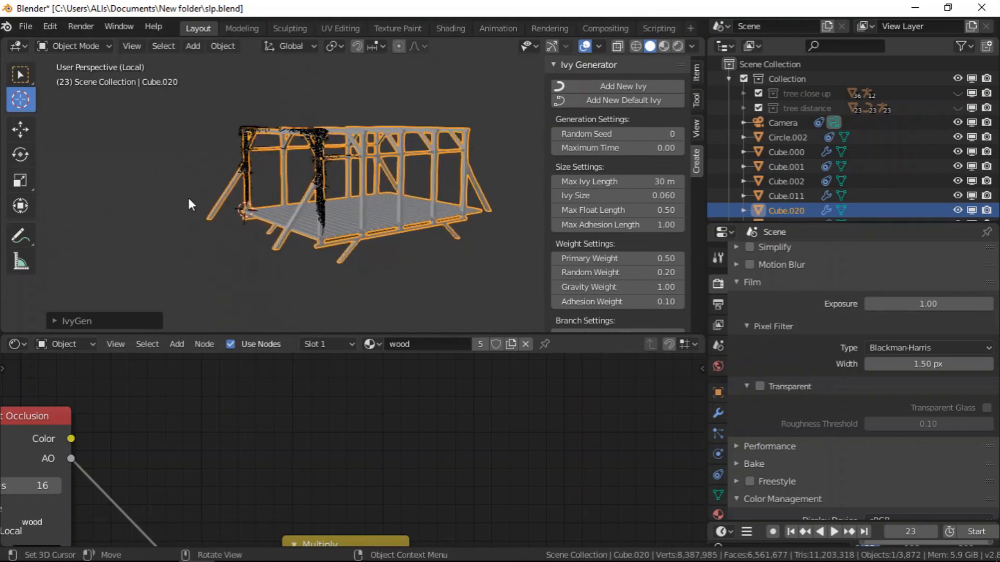
- Place the 3D cursor at the foot of the diagonal brace beside the far ivy-covered corner post
{"action": "scroll", "coordinate": [205, 214], "scroll_direction": "up", "scroll_amount": 6}
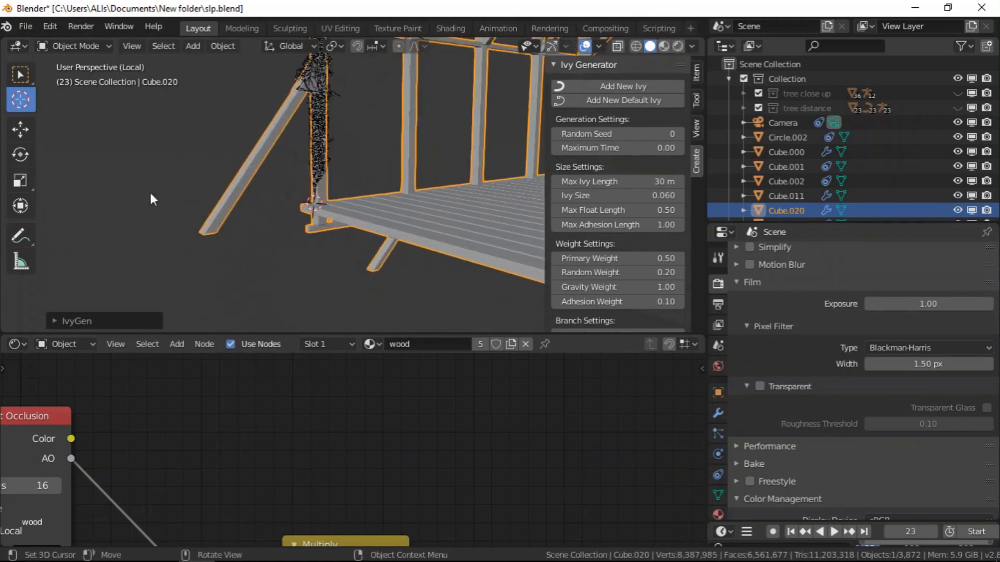
{"action": "left_click", "coordinate": [213, 224]}
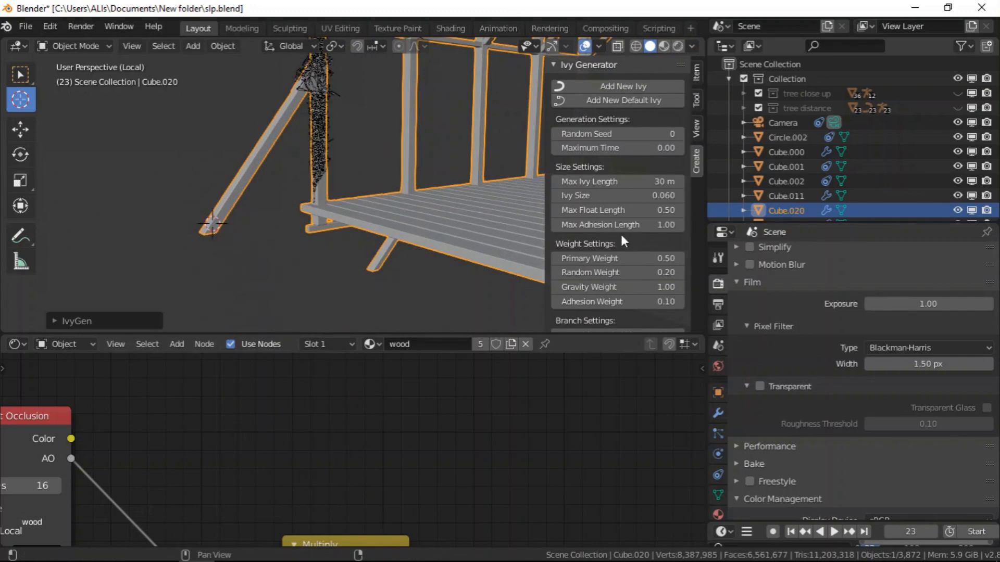
{"action": "scroll", "coordinate": [207, 162], "scroll_direction": "down", "scroll_amount": 8}
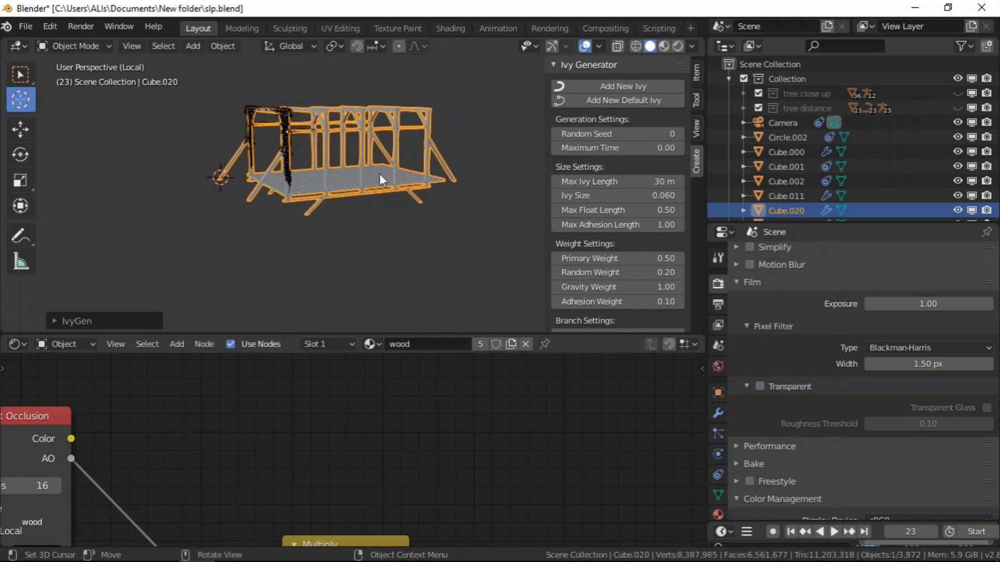
{"action": "scroll", "coordinate": [423, 165], "scroll_direction": "up", "scroll_amount": 3}
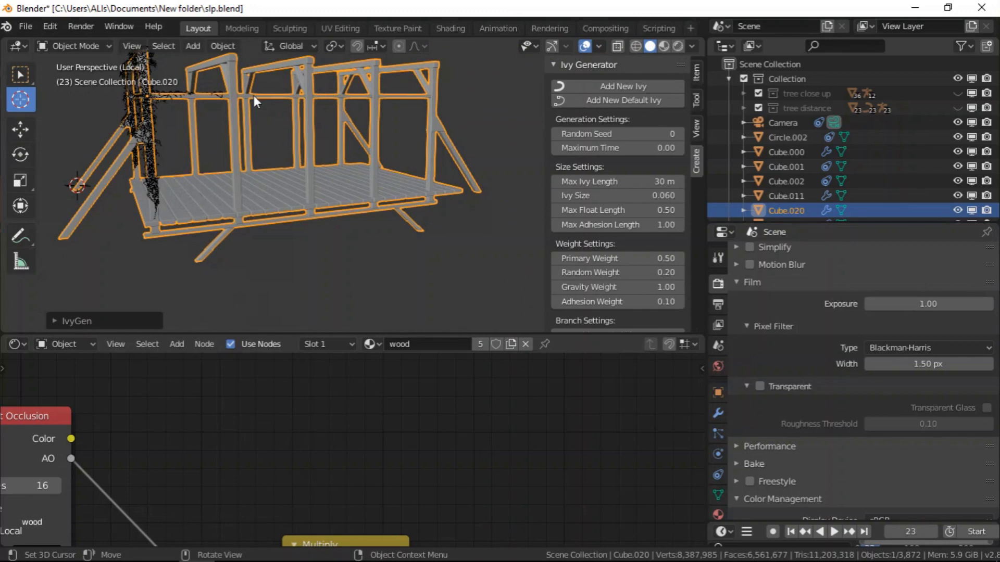
{"action": "middle_click_drag", "start_coordinate": [333, 174], "coordinate": [362, 176]}
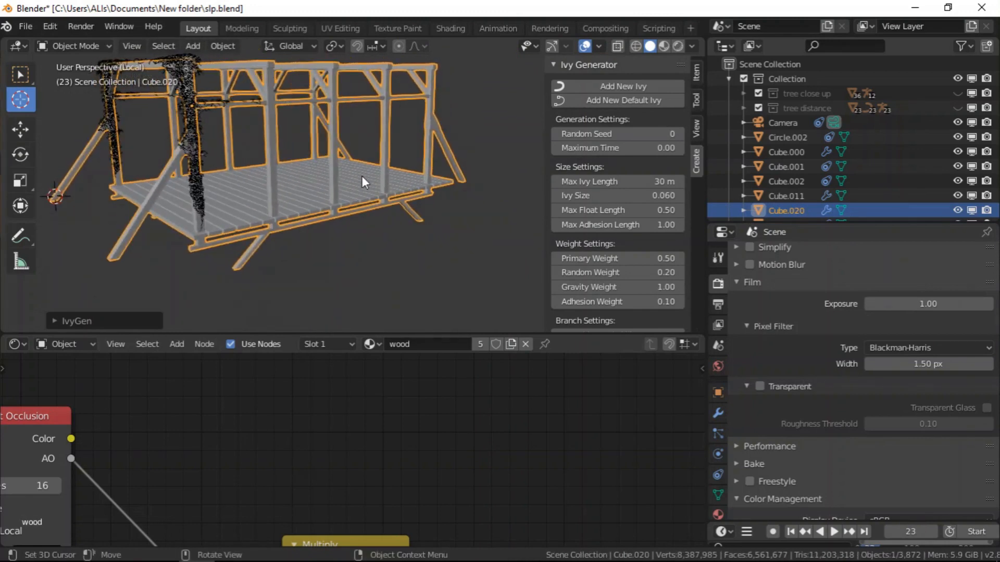
{"action": "scroll", "coordinate": [179, 166], "scroll_direction": "up", "scroll_amount": 6}
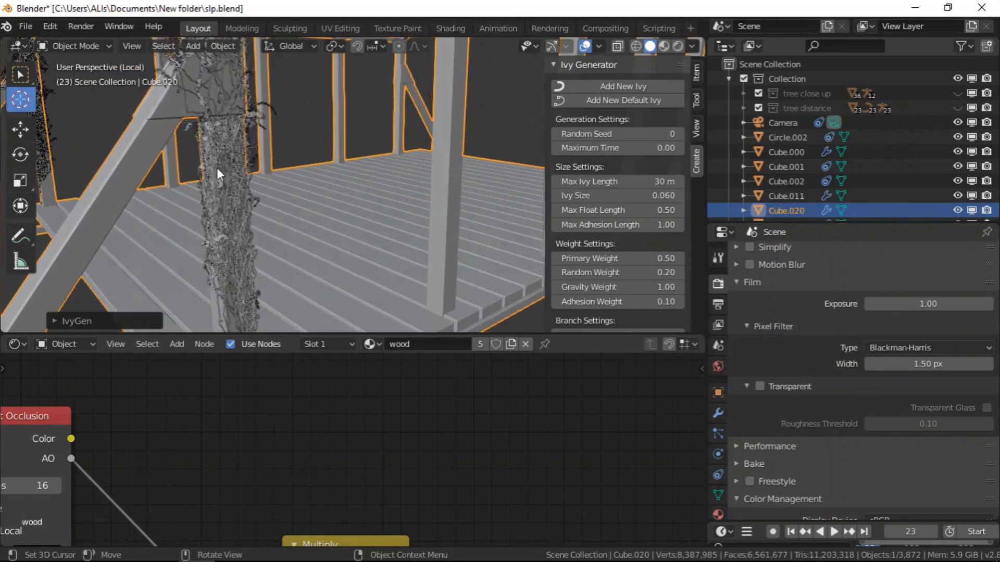
{"action": "scroll", "coordinate": [239, 166], "scroll_direction": "down", "scroll_amount": 5}
- Place the 3D cursor at the base of the long side's second post from the bare end and generate a third ivy there
{"action": "middle_click_drag", "start_coordinate": [407, 149], "coordinate": [387, 142]}
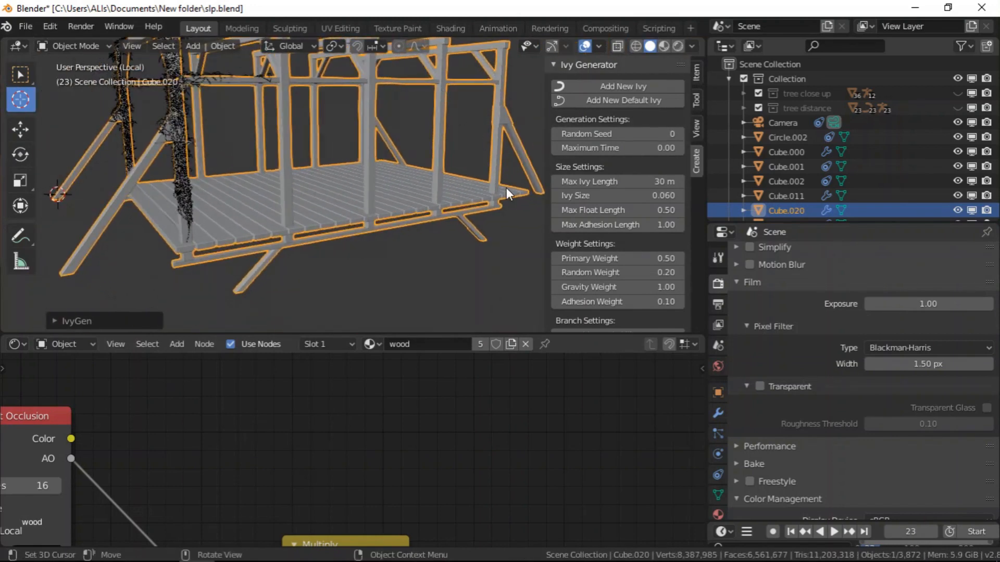
{"action": "scroll", "coordinate": [494, 193], "scroll_direction": "up", "scroll_amount": 4}
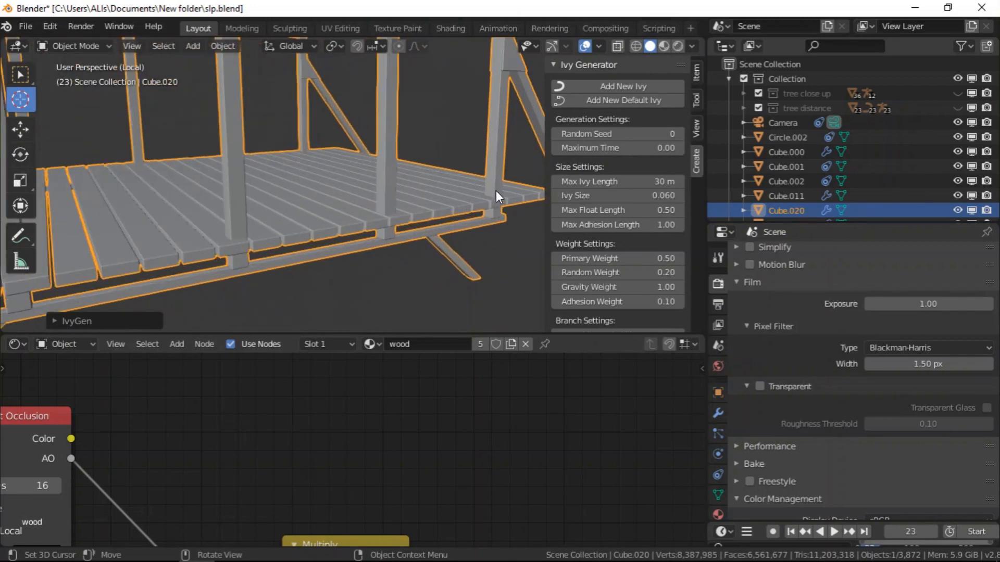
{"action": "left_click", "coordinate": [386, 205]}
{"action": "scroll", "coordinate": [465, 220], "scroll_direction": "down", "scroll_amount": 6}
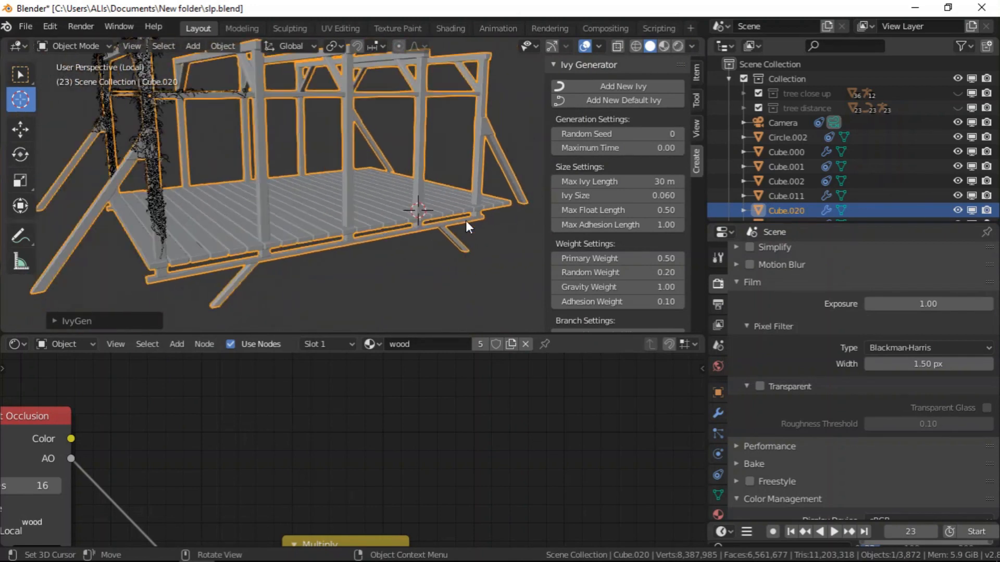
{"action": "left_click", "coordinate": [604, 86]}
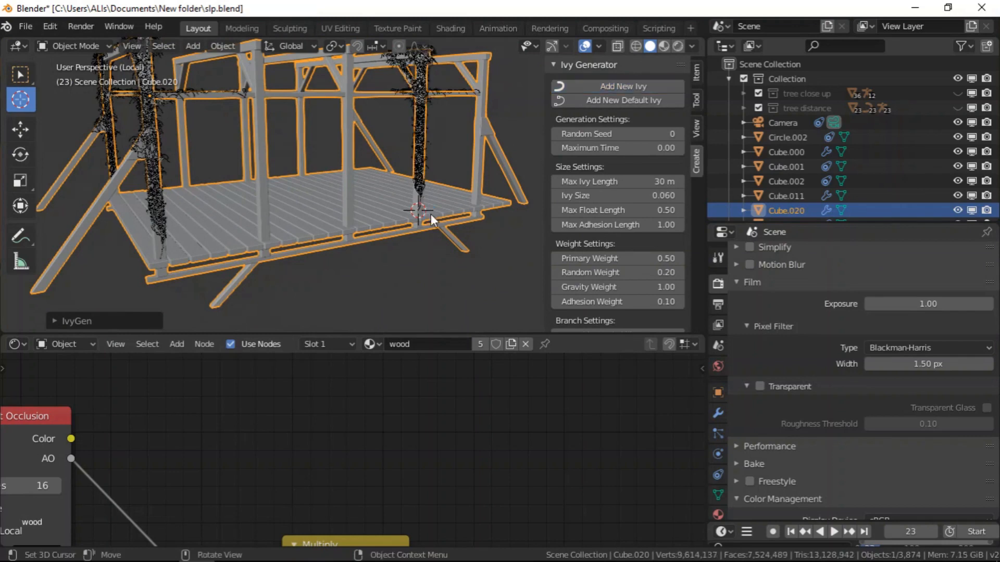
- Generate an ivy with a maximum length of 10 m from the 3D cursor placed at the foot of the corner post's diagonal brace
{"action": "scroll", "coordinate": [430, 214], "scroll_direction": "down", "scroll_amount": 5}
{"action": "middle_click_drag", "start_coordinate": [401, 217], "coordinate": [336, 276]}
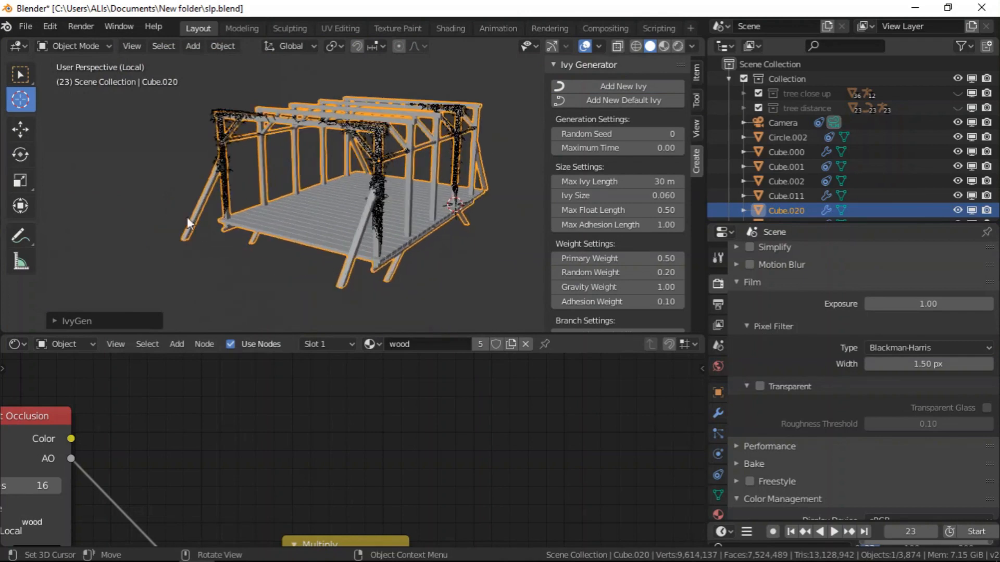
{"action": "scroll", "coordinate": [198, 233], "scroll_direction": "up", "scroll_amount": 3}
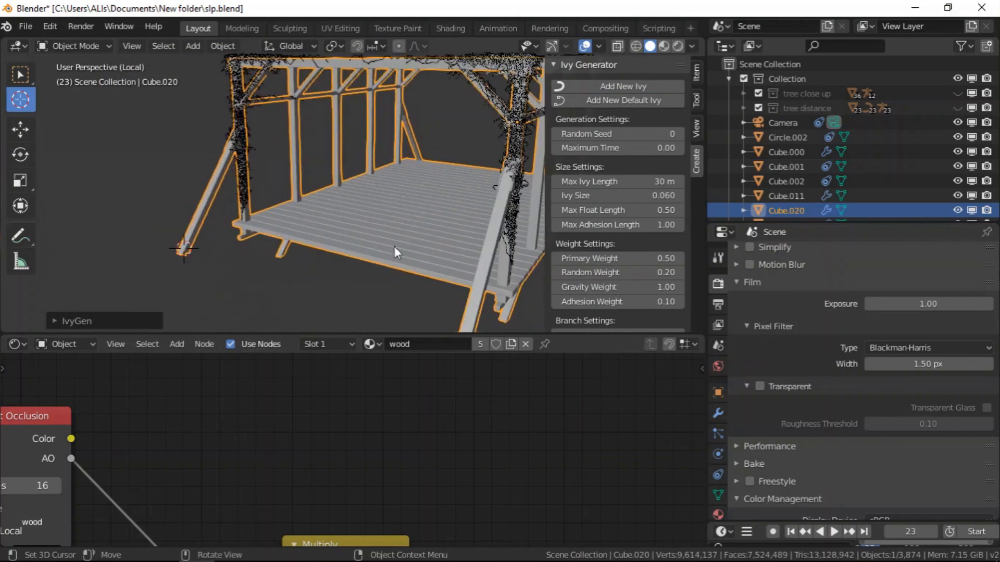
{"action": "left_click", "coordinate": [642, 182]}
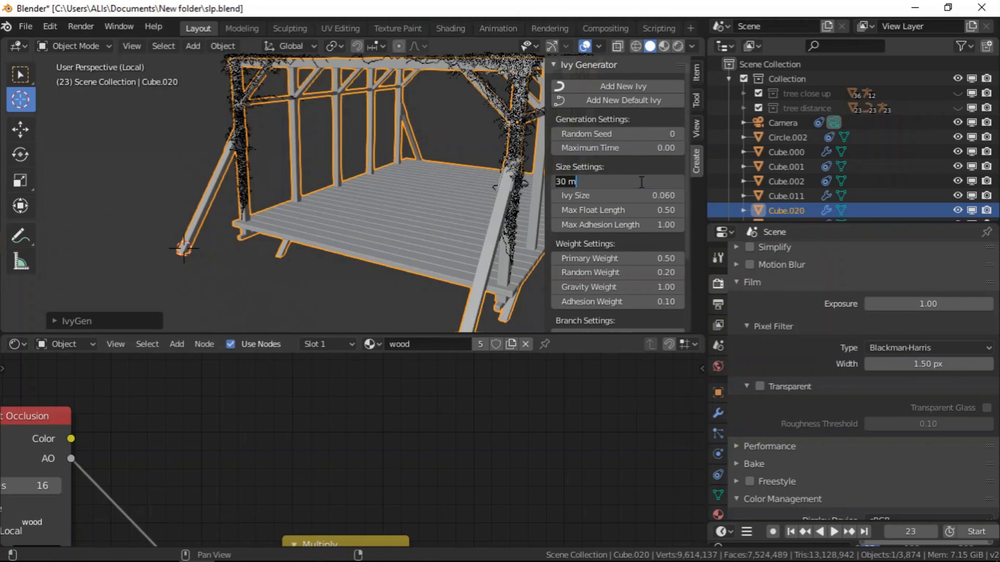
{"action": "left_click_drag", "start_coordinate": [562, 183], "coordinate": [554, 182]}
{"action": "type", "text": "1"}
{"action": "key", "text": "Return"}
{"action": "left_click", "coordinate": [576, 80]}
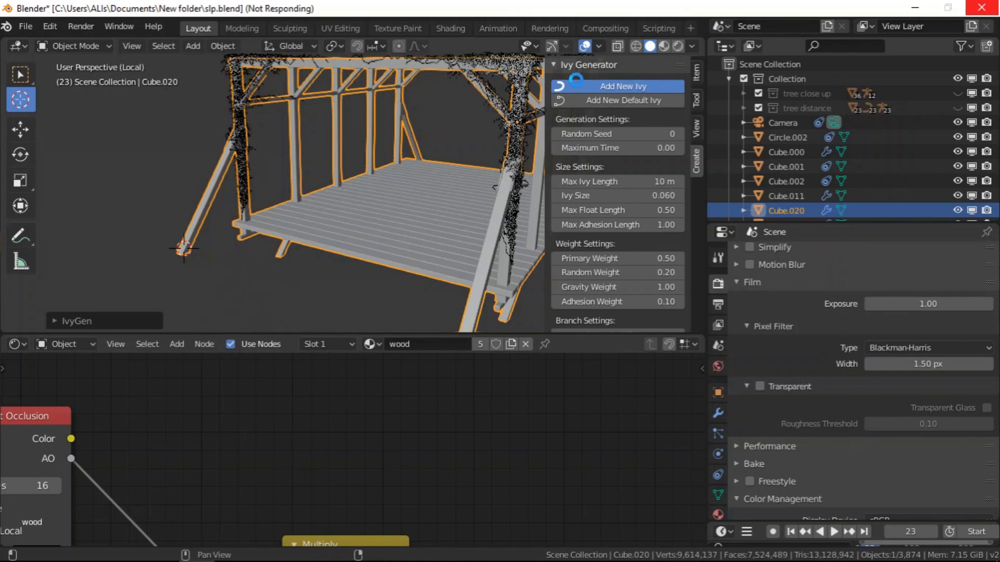
- Examine the ivy on the diagonal brace up close and its coverage in relation to the whole structure
{"action": "scroll", "coordinate": [224, 114], "scroll_direction": "up", "scroll_amount": 6}
{"action": "scroll", "coordinate": [223, 114], "scroll_direction": "up", "scroll_amount": 2}
{"action": "scroll", "coordinate": [308, 105], "scroll_direction": "down", "scroll_amount": 8}
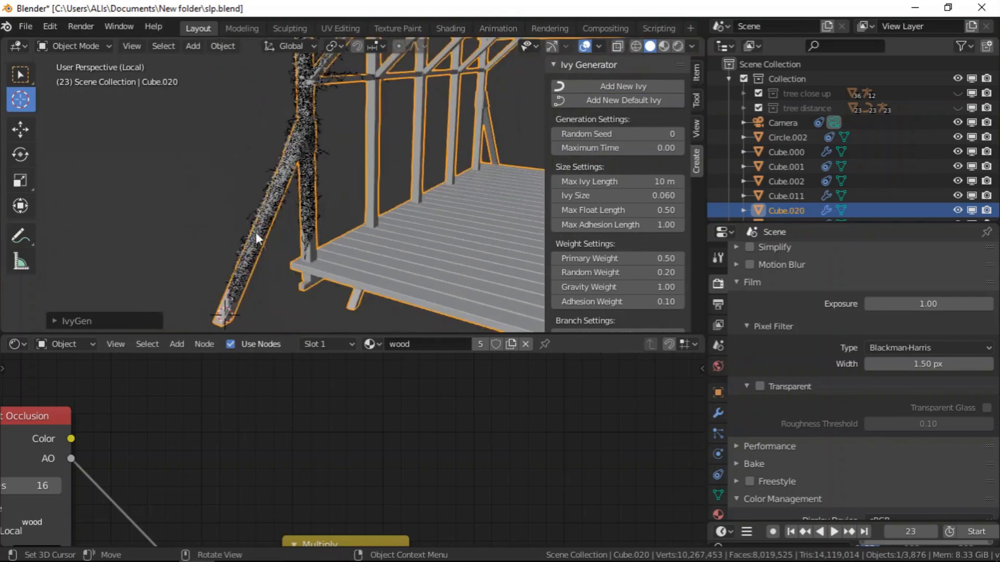
{"action": "scroll", "coordinate": [264, 223], "scroll_direction": "up", "scroll_amount": 4}
{"action": "scroll", "coordinate": [307, 167], "scroll_direction": "down", "scroll_amount": 3}
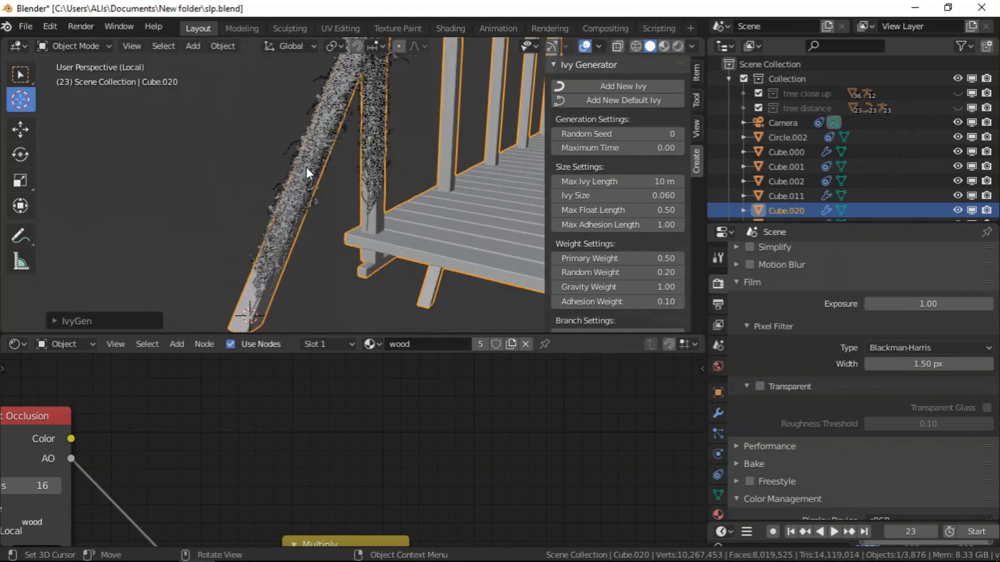
{"action": "scroll", "coordinate": [263, 230], "scroll_direction": "up", "scroll_amount": 4}
{"action": "scroll", "coordinate": [310, 189], "scroll_direction": "down", "scroll_amount": 6}
{"action": "scroll", "coordinate": [316, 181], "scroll_direction": "down", "scroll_amount": 5}
{"action": "middle_click_drag", "start_coordinate": [457, 171], "coordinate": [388, 167]}
{"action": "scroll", "coordinate": [395, 167], "scroll_direction": "down", "scroll_amount": 3}
{"action": "scroll", "coordinate": [417, 167], "scroll_direction": "up", "scroll_amount": 3}
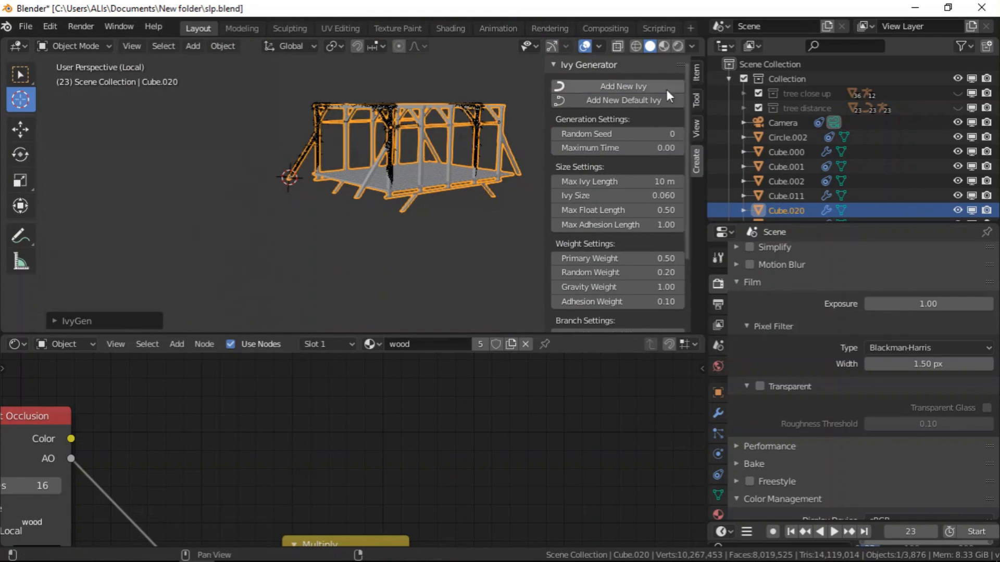
- Hide the ivy settings sidebar and inspect all the ivies on the structure from near and far
{"action": "key", "text": "n"}
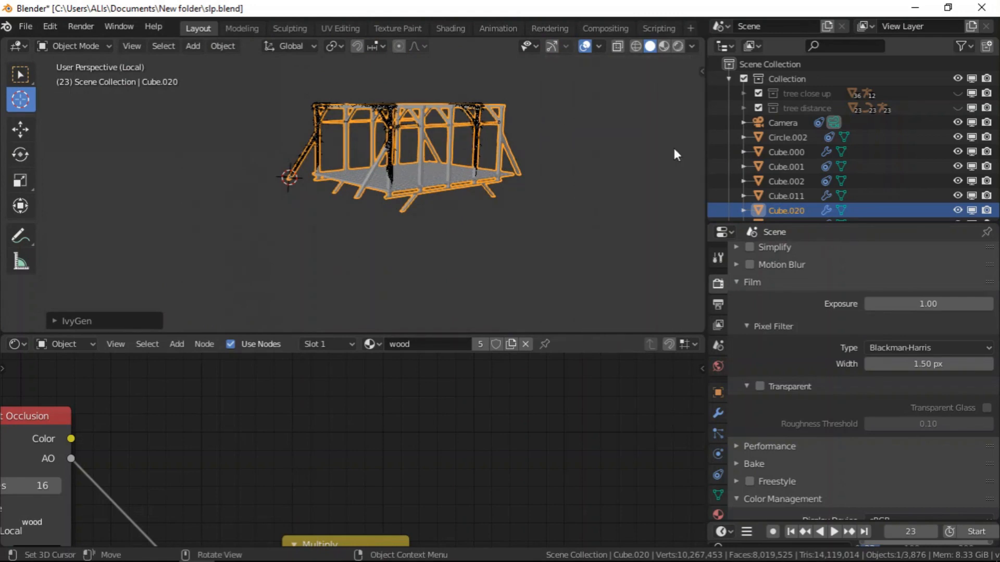
{"action": "scroll", "coordinate": [315, 157], "scroll_direction": "up", "scroll_amount": 10}
{"action": "scroll", "coordinate": [349, 166], "scroll_direction": "down", "scroll_amount": 10}
{"action": "scroll", "coordinate": [413, 226], "scroll_direction": "up", "scroll_amount": 8}
{"action": "scroll", "coordinate": [419, 212], "scroll_direction": "down", "scroll_amount": 4}
{"action": "scroll", "coordinate": [397, 219], "scroll_direction": "down", "scroll_amount": 8}
{"action": "scroll", "coordinate": [391, 233], "scroll_direction": "down", "scroll_amount": 4}
{"action": "scroll", "coordinate": [356, 225], "scroll_direction": "down", "scroll_amount": 2}
{"action": "scroll", "coordinate": [492, 251], "scroll_direction": "up", "scroll_amount": 4}
{"action": "scroll", "coordinate": [440, 284], "scroll_direction": "up", "scroll_amount": 2}
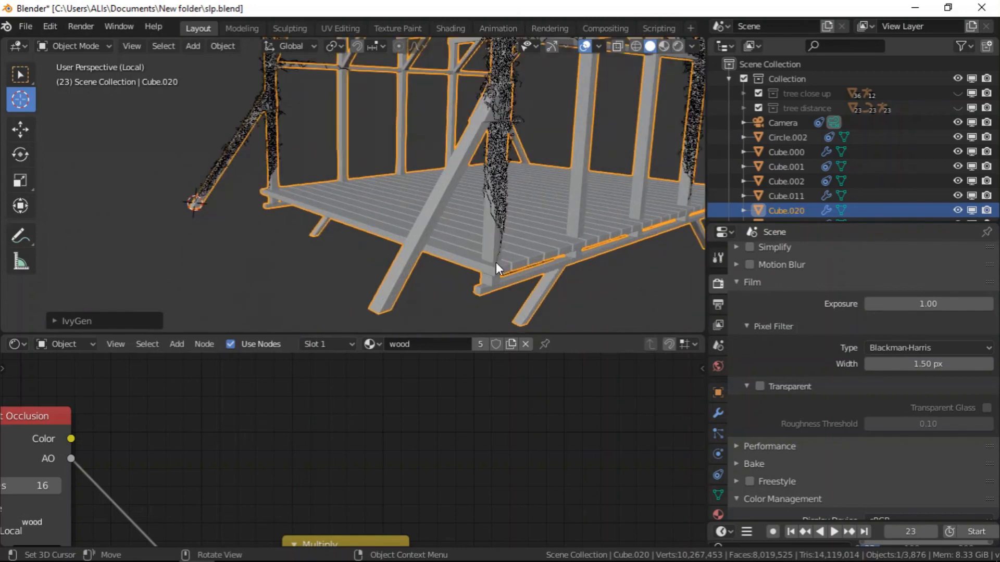
{"action": "scroll", "coordinate": [497, 260], "scroll_direction": "down", "scroll_amount": 3}
{"action": "scroll", "coordinate": [489, 264], "scroll_direction": "down", "scroll_amount": 2}
{"action": "middle_click_drag", "start_coordinate": [481, 267], "coordinate": [502, 255]}
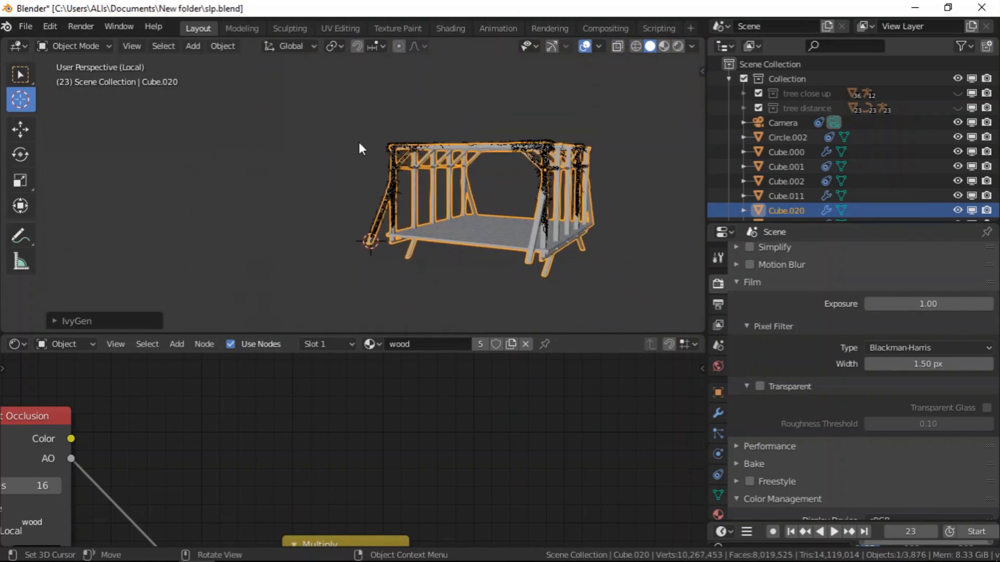
- Show the viewport gizmos and check the ivy-covered structure through the scene camera, returning to the free perspective view
{"action": "left_click", "coordinate": [553, 45]}
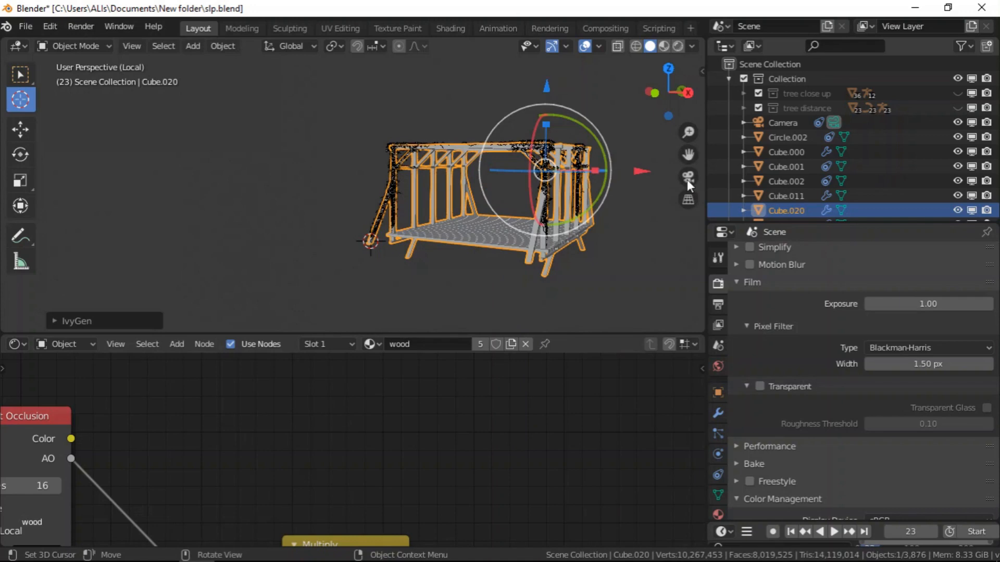
{"action": "middle_click_drag", "start_coordinate": [686, 180], "coordinate": [646, 188]}
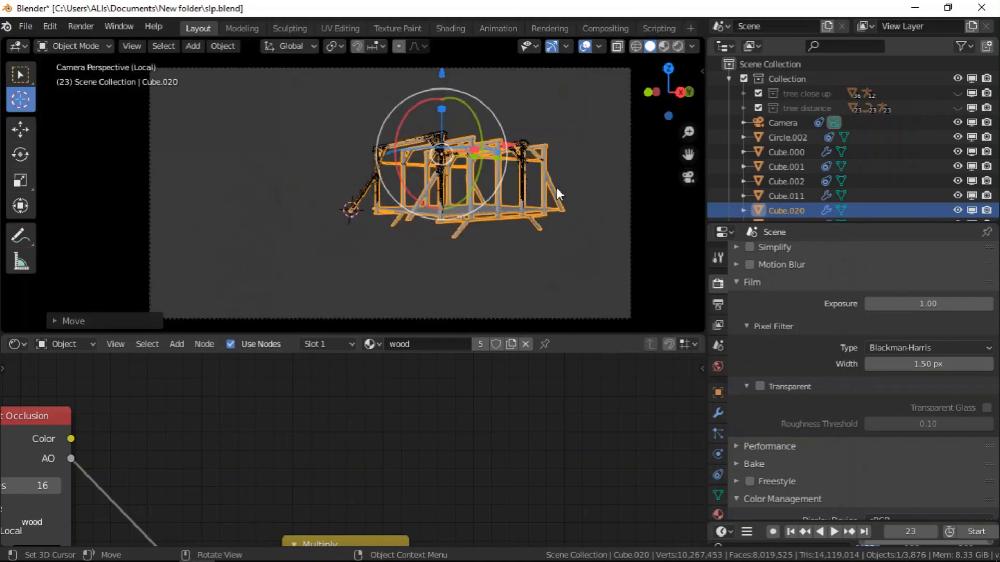
{"action": "scroll", "coordinate": [387, 190], "scroll_direction": "up", "scroll_amount": 3}
{"action": "scroll", "coordinate": [389, 189], "scroll_direction": "up", "scroll_amount": 6}
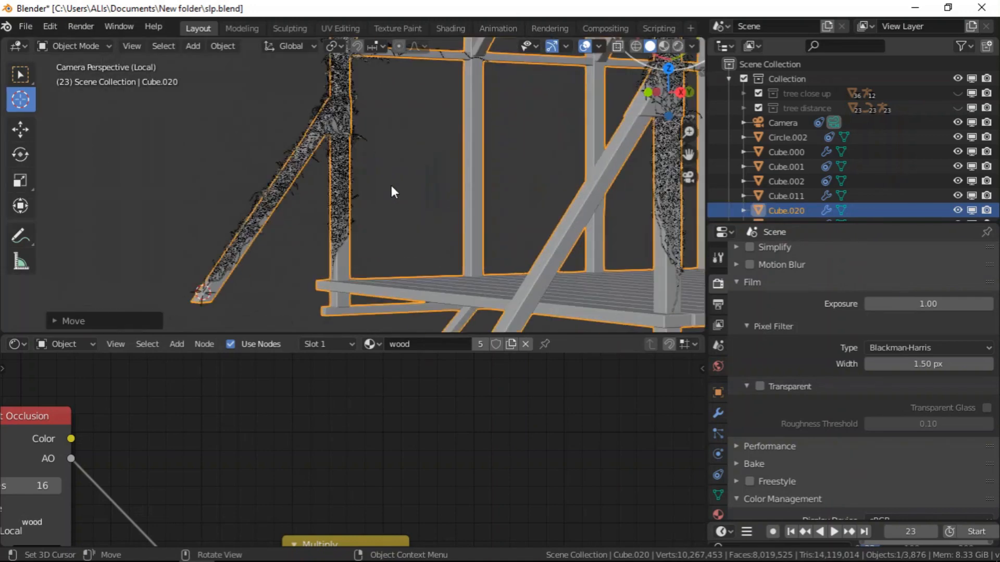
{"action": "left_click", "coordinate": [689, 178]}
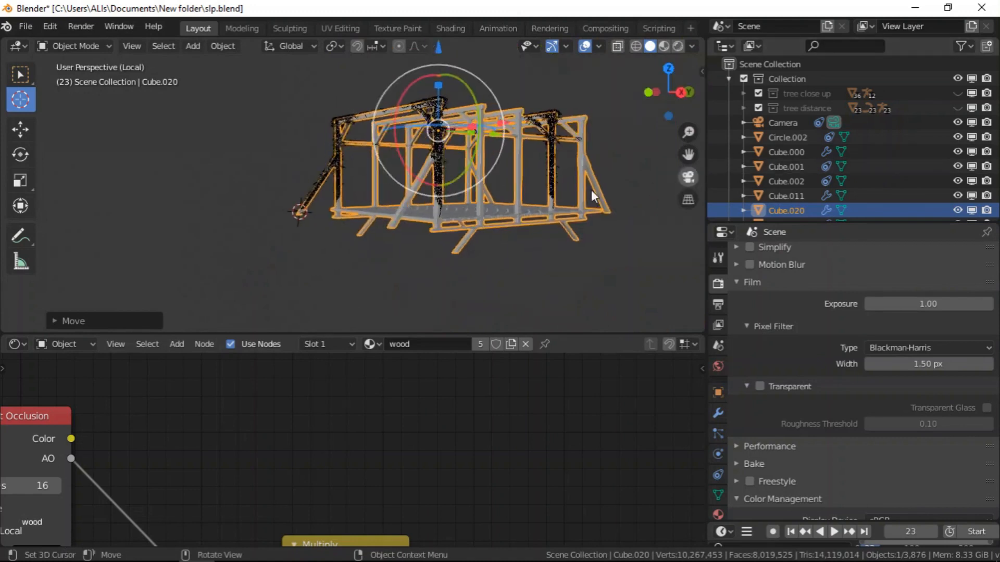
- Move the 3D cursor to empty space away from the structure and select the leaves of the ivy on the diagonal brace
{"action": "scroll", "coordinate": [421, 226], "scroll_direction": "up", "scroll_amount": 3}
{"action": "scroll", "coordinate": [374, 225], "scroll_direction": "up", "scroll_amount": 7}
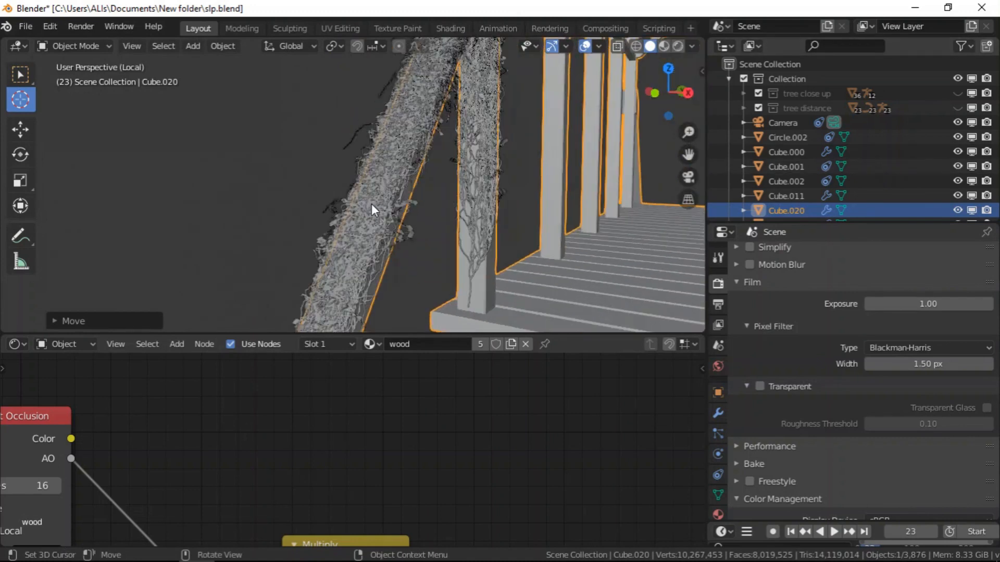
{"action": "left_click", "coordinate": [89, 138]}
{"action": "left_click", "coordinate": [20, 75]}
{"action": "left_click", "coordinate": [309, 177]}
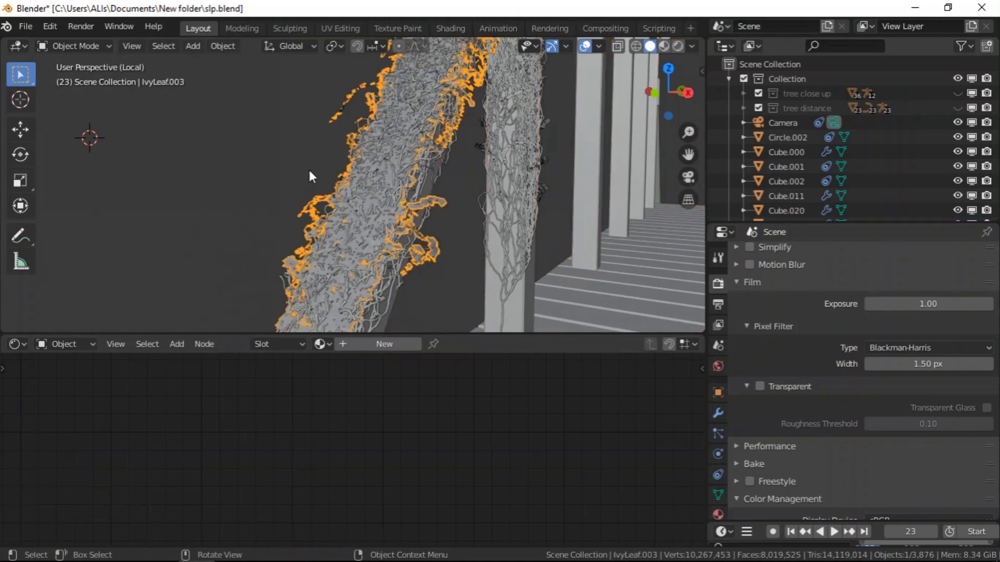
- Examine the selected leaf planes, the ivy branches on the brace and the growth on the neighbouring posts and beams
{"action": "scroll", "coordinate": [309, 175], "scroll_direction": "down", "scroll_amount": 6}
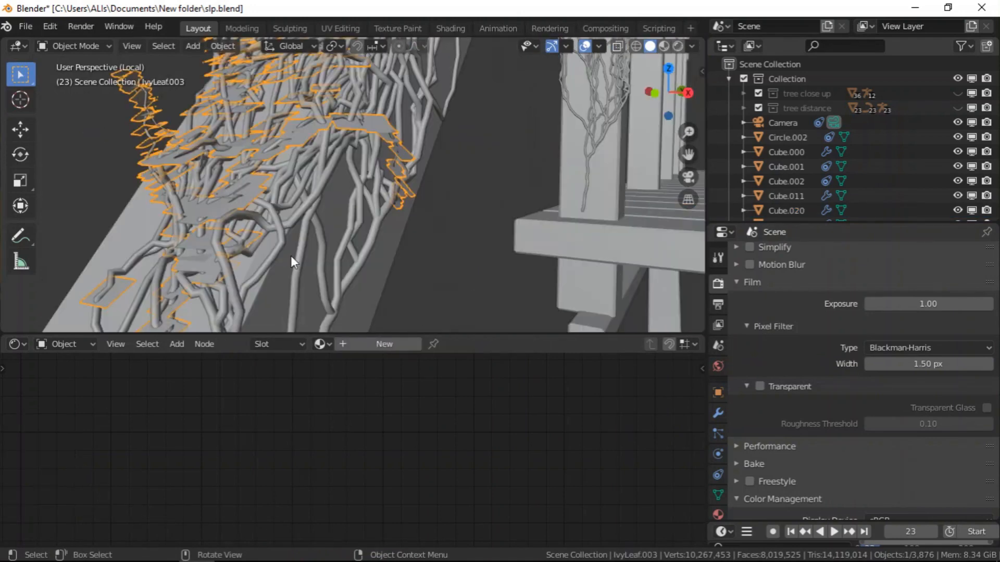
{"action": "scroll", "coordinate": [247, 171], "scroll_direction": "down", "scroll_amount": 10}
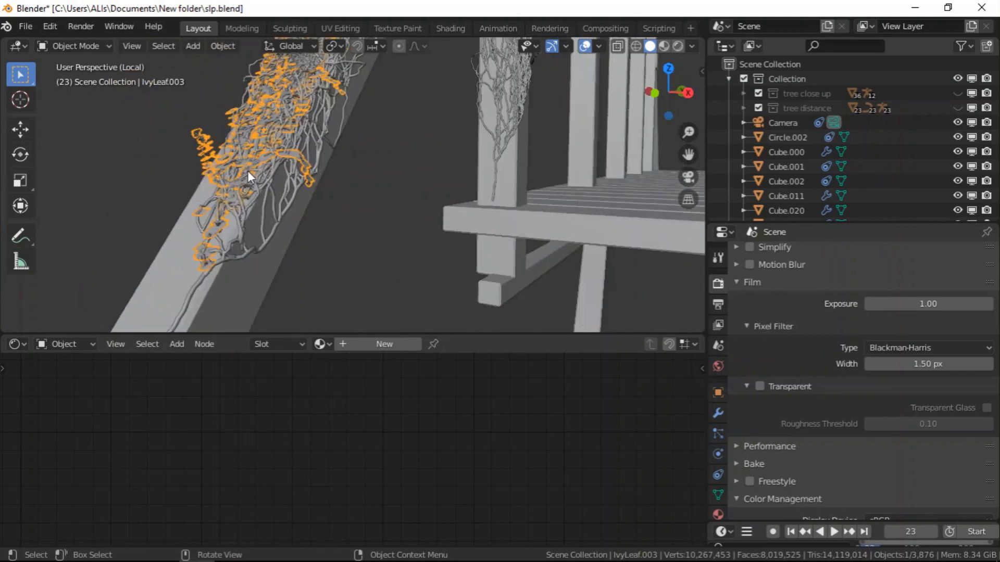
{"action": "scroll", "coordinate": [528, 153], "scroll_direction": "up", "scroll_amount": 10}
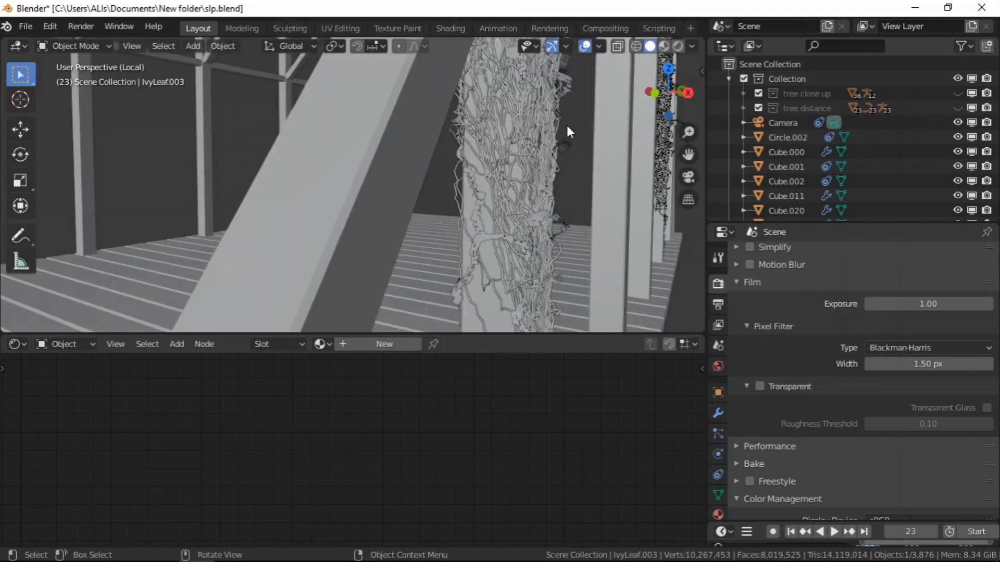
{"action": "scroll", "coordinate": [567, 125], "scroll_direction": "down", "scroll_amount": 10}
{"action": "scroll", "coordinate": [334, 207], "scroll_direction": "up", "scroll_amount": 5}
{"action": "scroll", "coordinate": [336, 201], "scroll_direction": "down", "scroll_amount": 5}
{"action": "scroll", "coordinate": [304, 108], "scroll_direction": "up", "scroll_amount": 8}
{"action": "scroll", "coordinate": [343, 87], "scroll_direction": "down", "scroll_amount": 8}
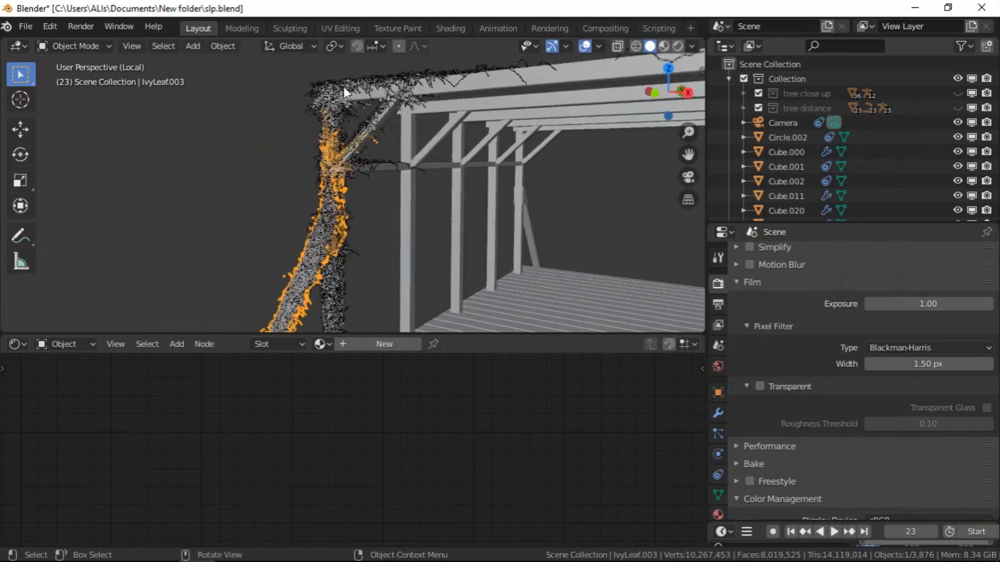
- Select the leaves of the ivy on the near corner post and examine their spread along the post
{"action": "scroll", "coordinate": [485, 192], "scroll_direction": "up", "scroll_amount": 8}
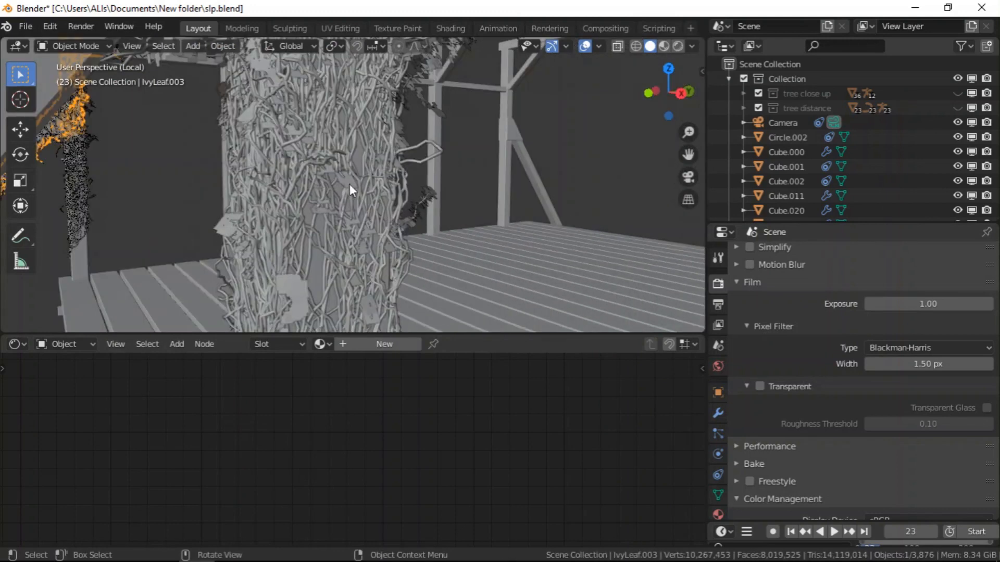
{"action": "left_click", "coordinate": [347, 177]}
{"action": "scroll", "coordinate": [451, 172], "scroll_direction": "down", "scroll_amount": 8}
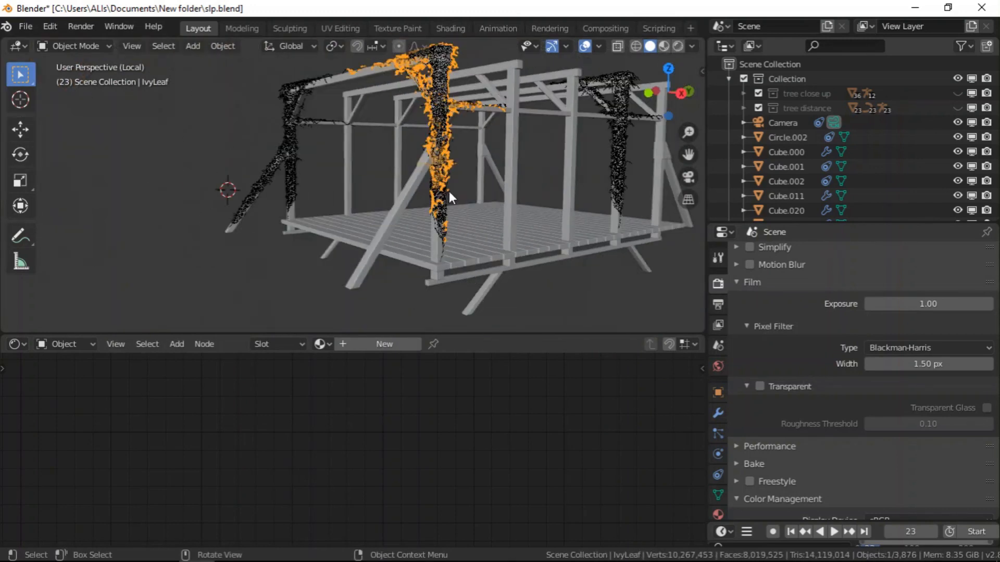
{"action": "scroll", "coordinate": [442, 187], "scroll_direction": "up", "scroll_amount": 3}
{"action": "scroll", "coordinate": [443, 182], "scroll_direction": "up", "scroll_amount": 2}
{"action": "middle_click_drag", "start_coordinate": [458, 274], "coordinate": [481, 255]}
{"action": "scroll", "coordinate": [482, 251], "scroll_direction": "down", "scroll_amount": 5}
{"action": "middle_click_drag", "start_coordinate": [454, 221], "coordinate": [492, 219]}
{"action": "scroll", "coordinate": [465, 217], "scroll_direction": "up", "scroll_amount": 8}
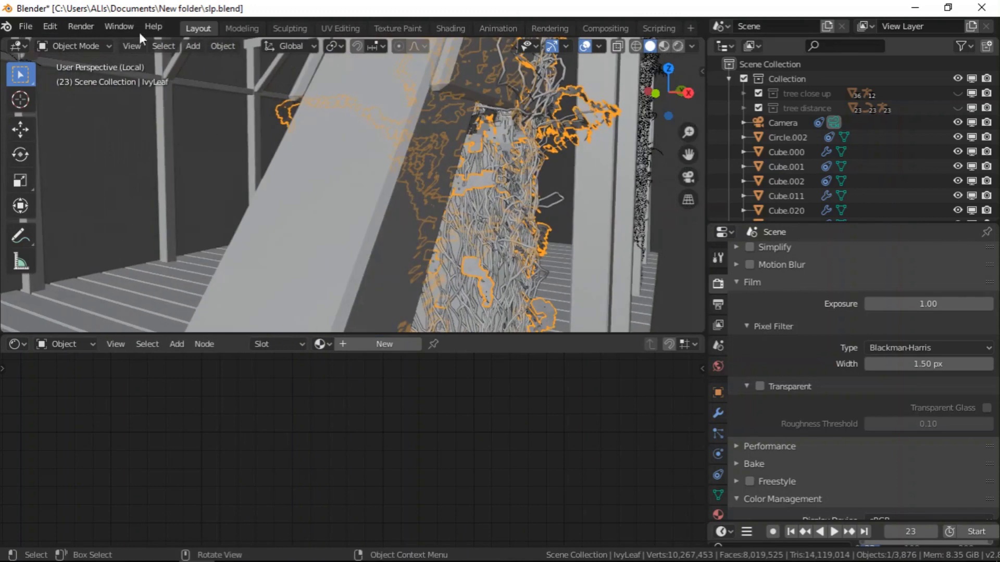
{"action": "left_click", "coordinate": [200, 44]}
{"action": "mouse_move", "coordinate": [196, 44]}
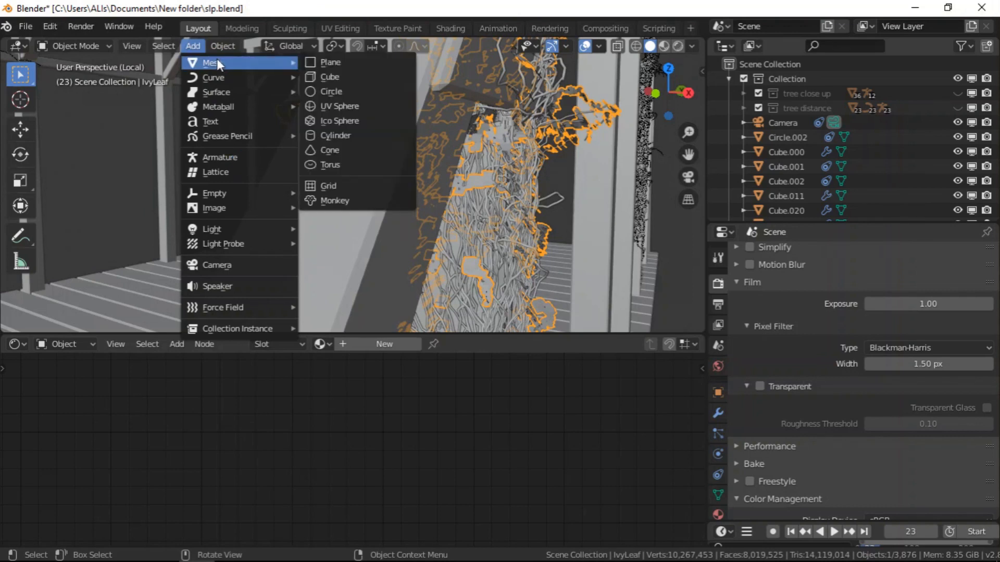
{"action": "middle_click_drag", "start_coordinate": [541, 239], "coordinate": [407, 212]}
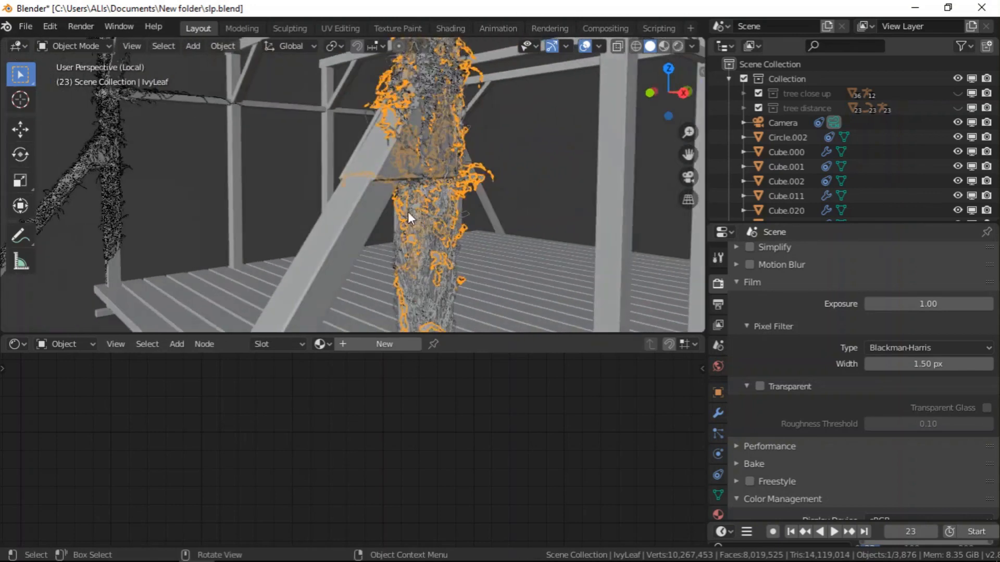
- Inspect the selected ivy leaves' object visibility settings, switching their camera ray visibility off and back on
{"action": "scroll", "coordinate": [408, 212], "scroll_direction": "up", "scroll_amount": 4}
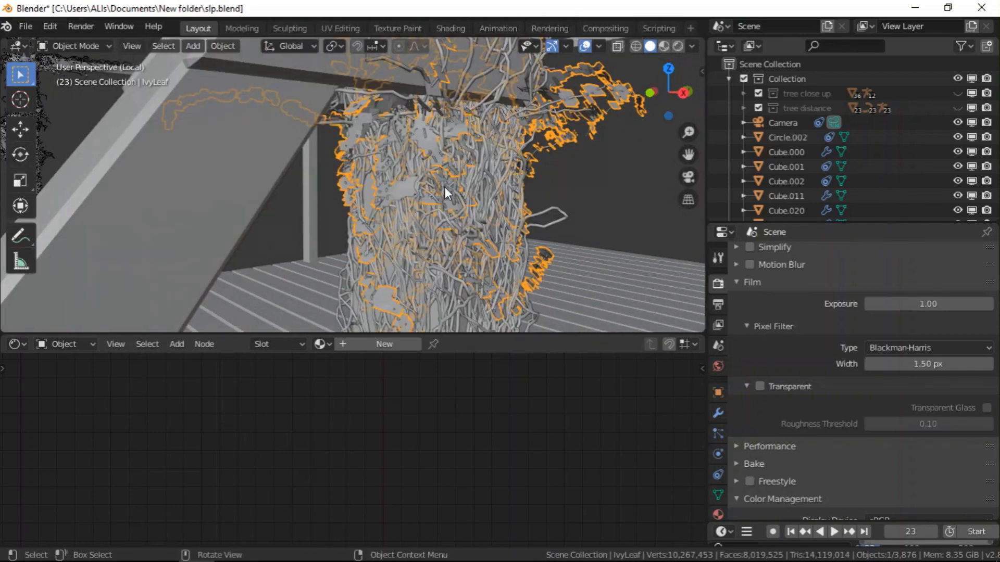
{"action": "scroll", "coordinate": [504, 156], "scroll_direction": "down", "scroll_amount": 5}
{"action": "middle_click_drag", "start_coordinate": [504, 155], "coordinate": [507, 197]}
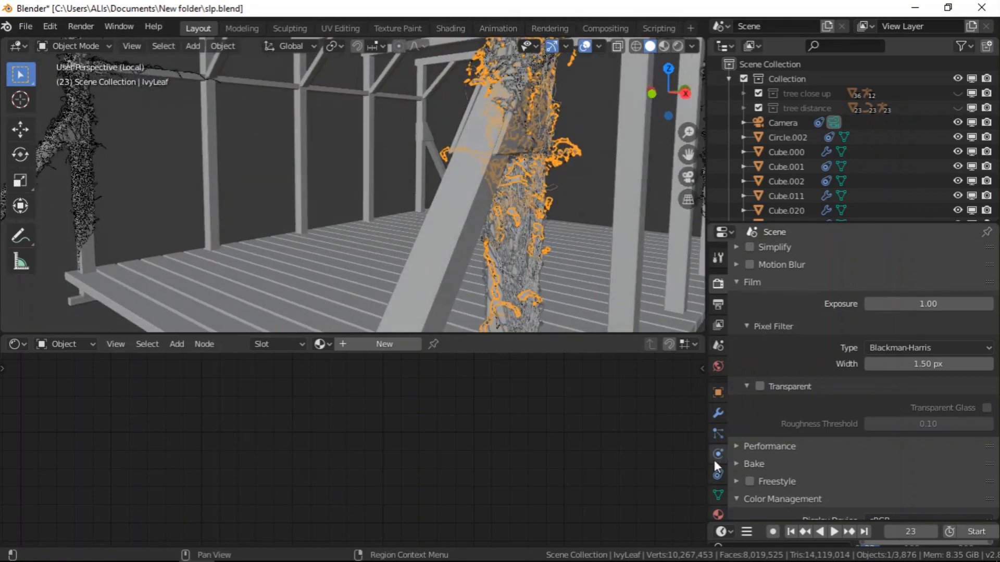
{"action": "left_click", "coordinate": [717, 393]}
{"action": "scroll", "coordinate": [802, 424], "scroll_direction": "down", "scroll_amount": 10}
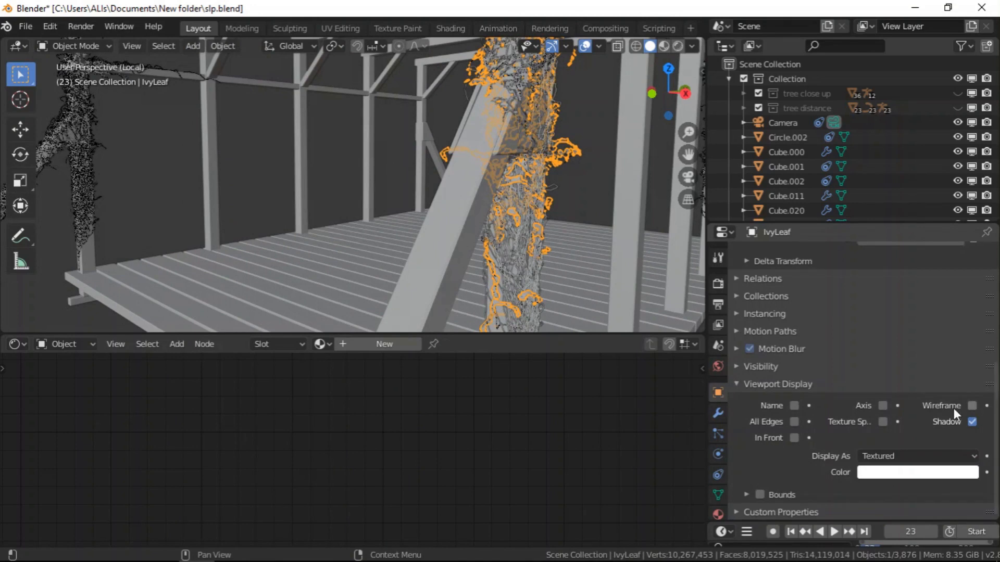
{"action": "left_click", "coordinate": [759, 366]}
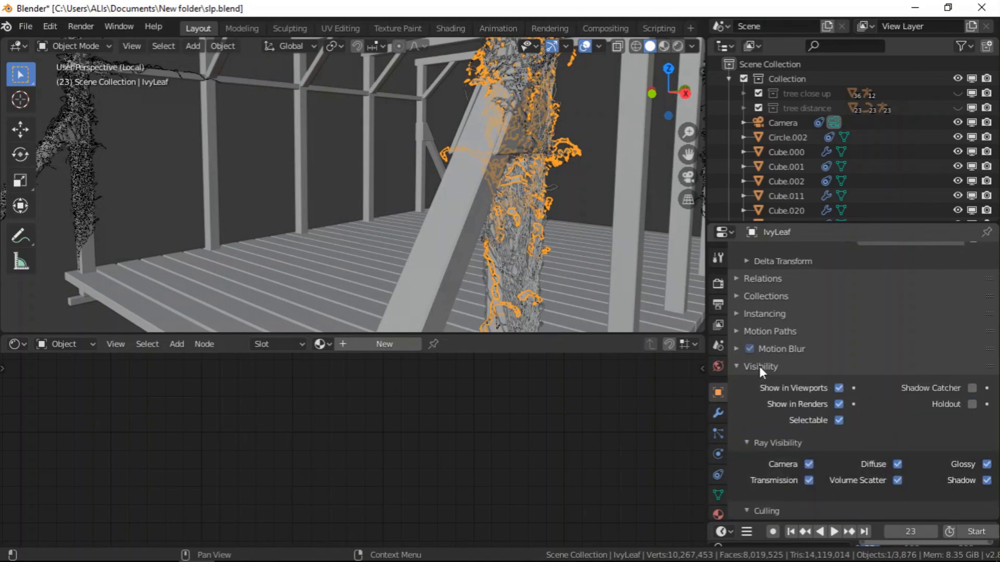
{"action": "left_click", "coordinate": [808, 464]}
{"action": "left_click", "coordinate": [808, 464]}
{"action": "scroll", "coordinate": [507, 201], "scroll_direction": "down", "scroll_amount": 5}
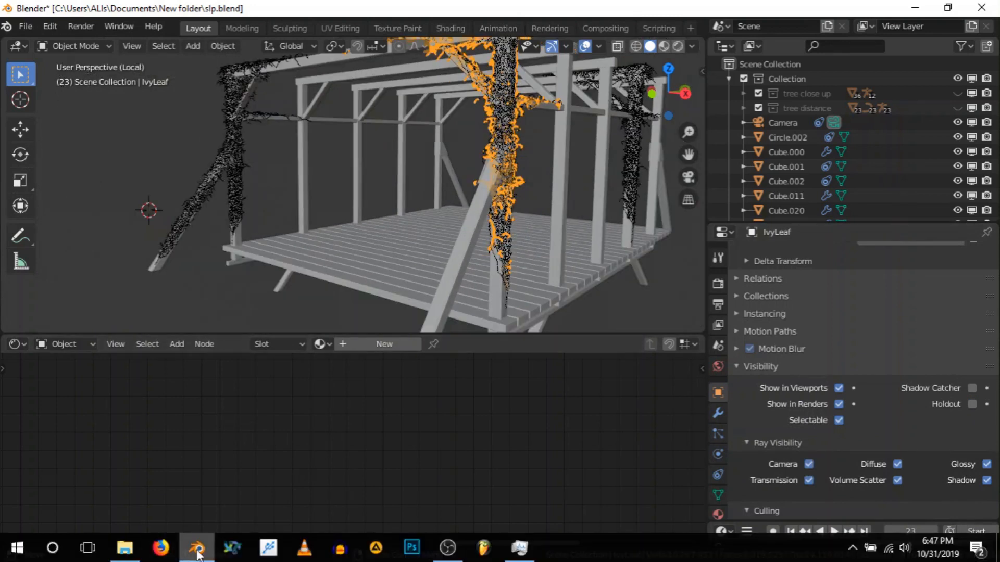
- Launch a second Blender instance alongside the open slp.blend scene
{"action": "left_click", "coordinate": [197, 551]}
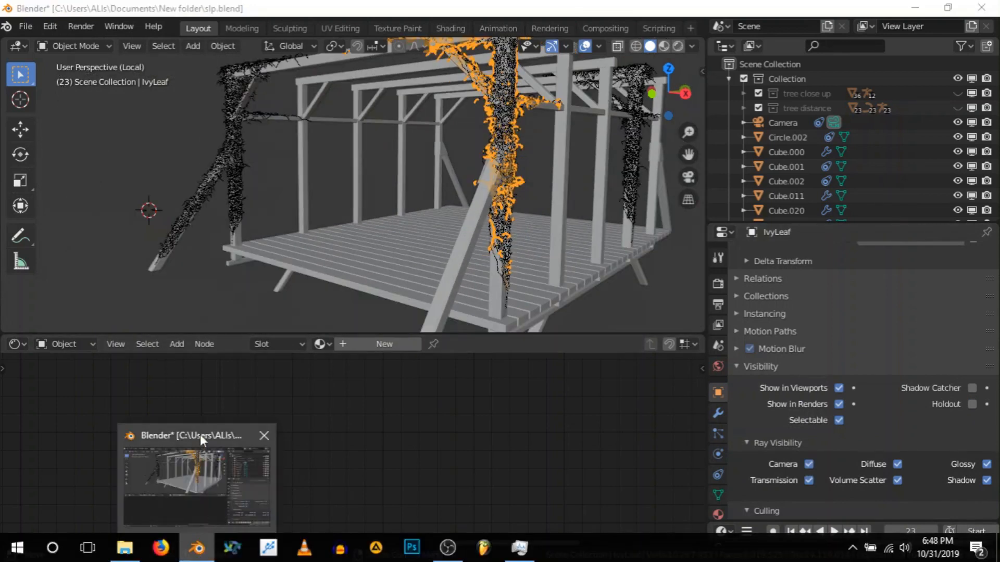
{"action": "left_click", "coordinate": [197, 543]}
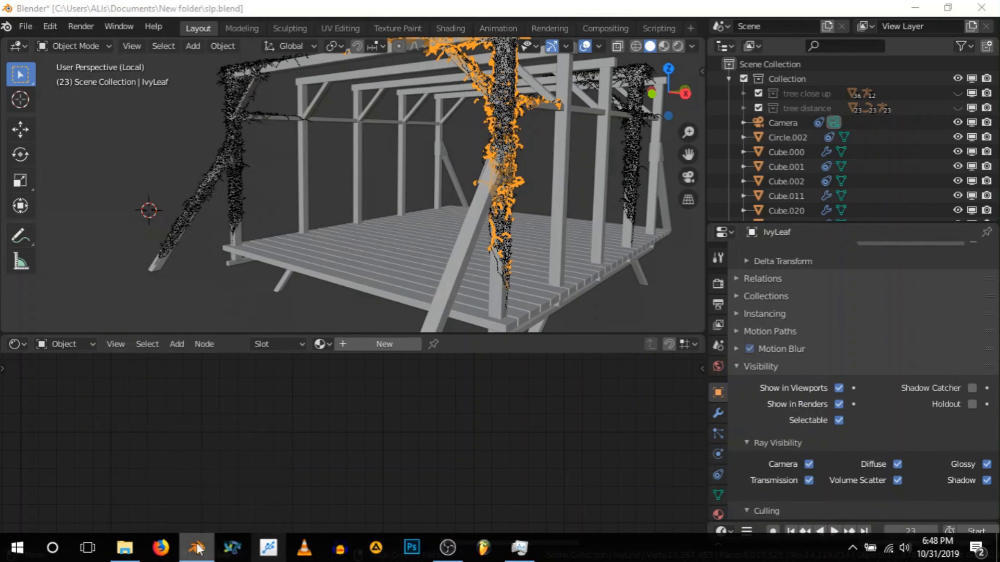
{"action": "mouse_move", "coordinate": [196, 548]}
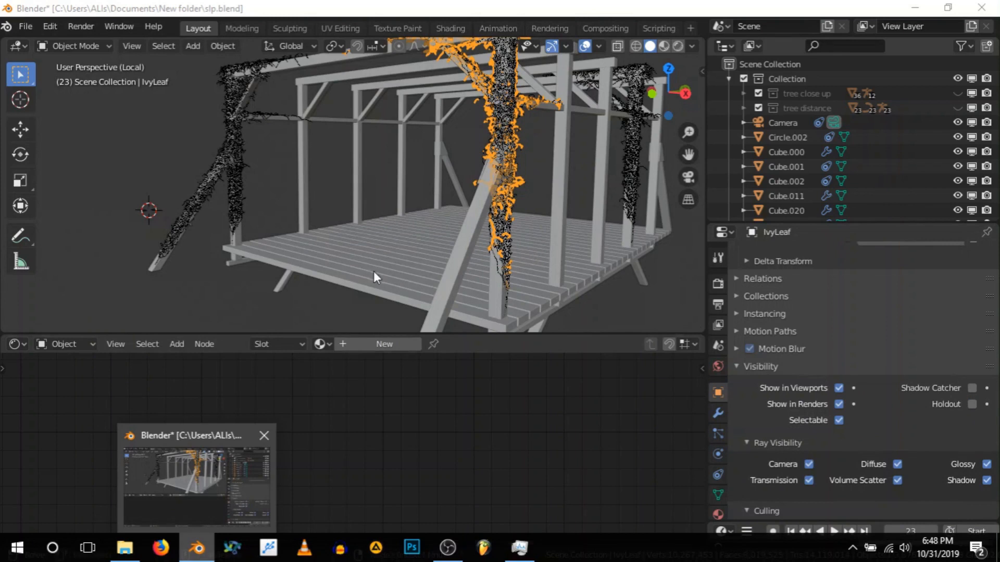
{"action": "scroll", "coordinate": [477, 190], "scroll_direction": "down", "scroll_amount": 3}
{"action": "middle_click_drag", "start_coordinate": [477, 190], "coordinate": [473, 168]}
{"action": "scroll", "coordinate": [474, 167], "scroll_direction": "up", "scroll_amount": 3}
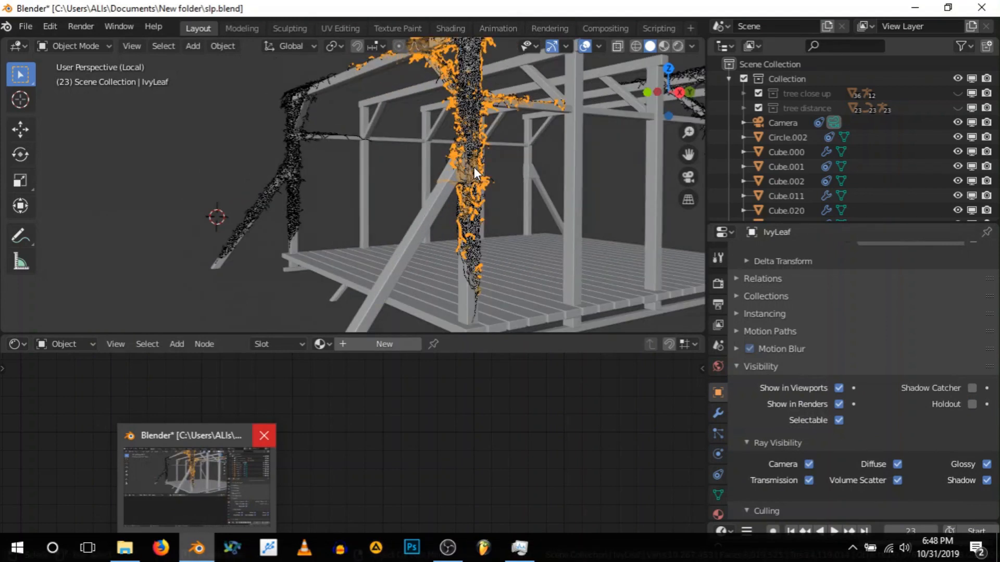
{"action": "left_click", "coordinate": [205, 551]}
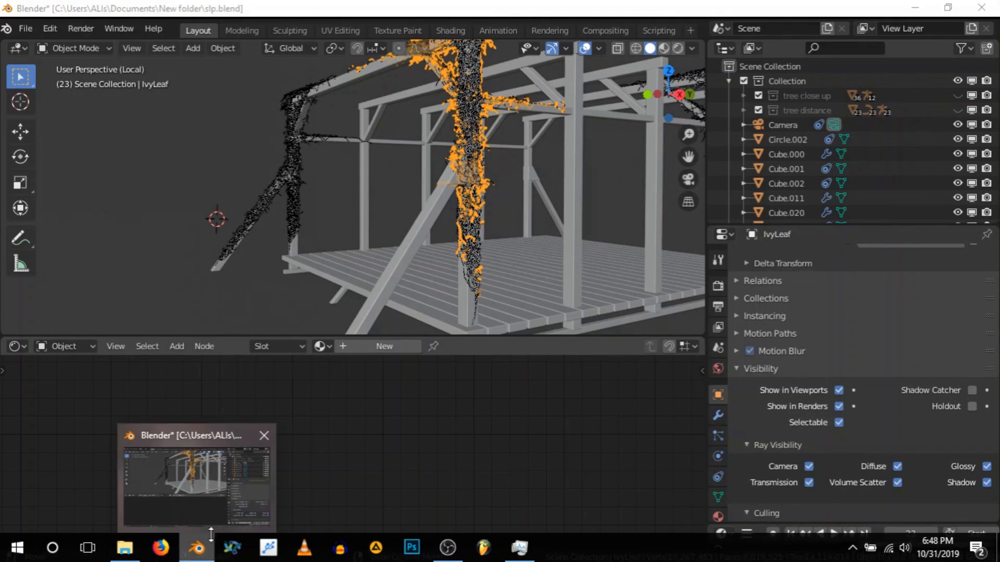
{"action": "left_click", "coordinate": [197, 554]}
{"action": "left_click", "coordinate": [196, 554]}
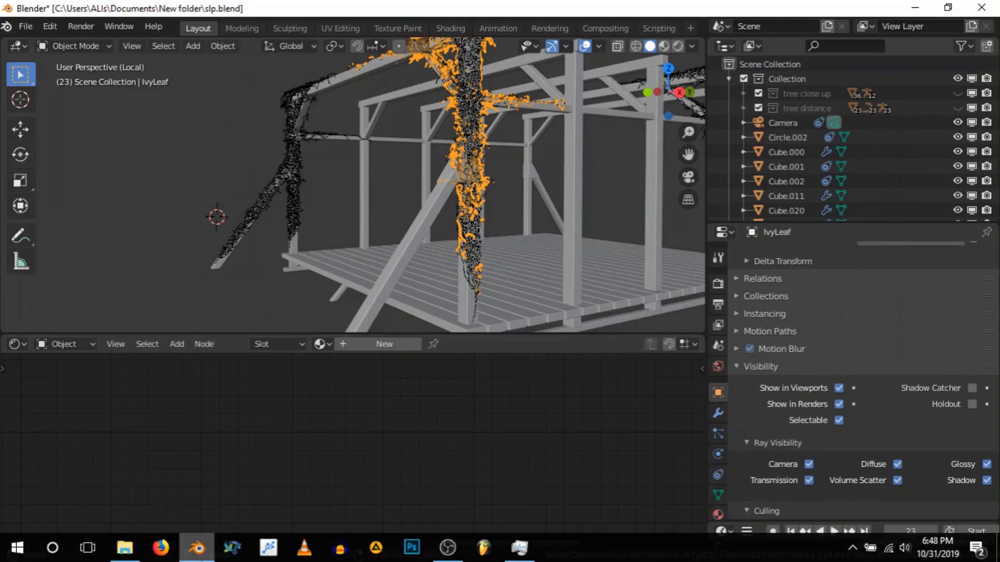
{"action": "left_click", "coordinate": [202, 553]}
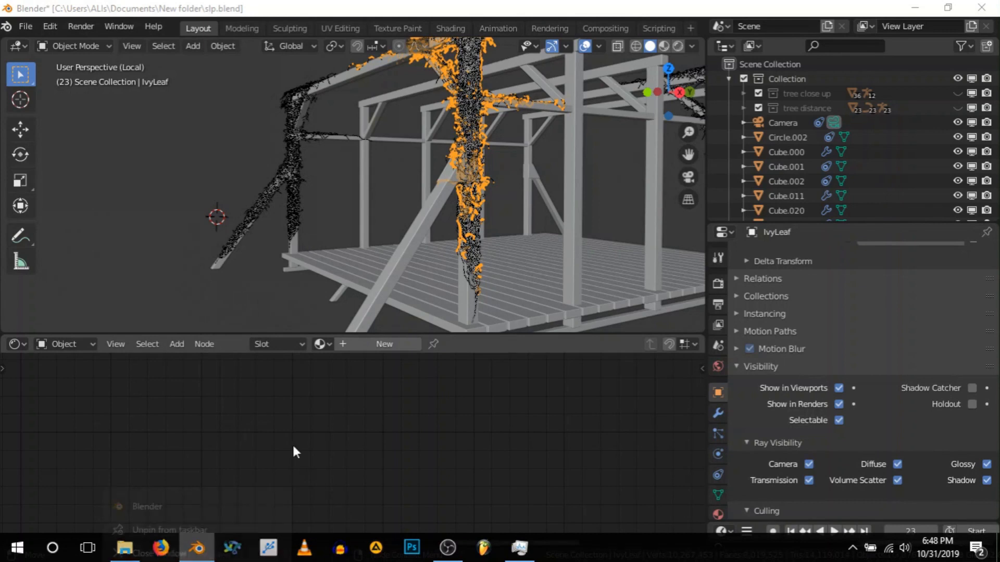
{"action": "right_click", "coordinate": [197, 548]}
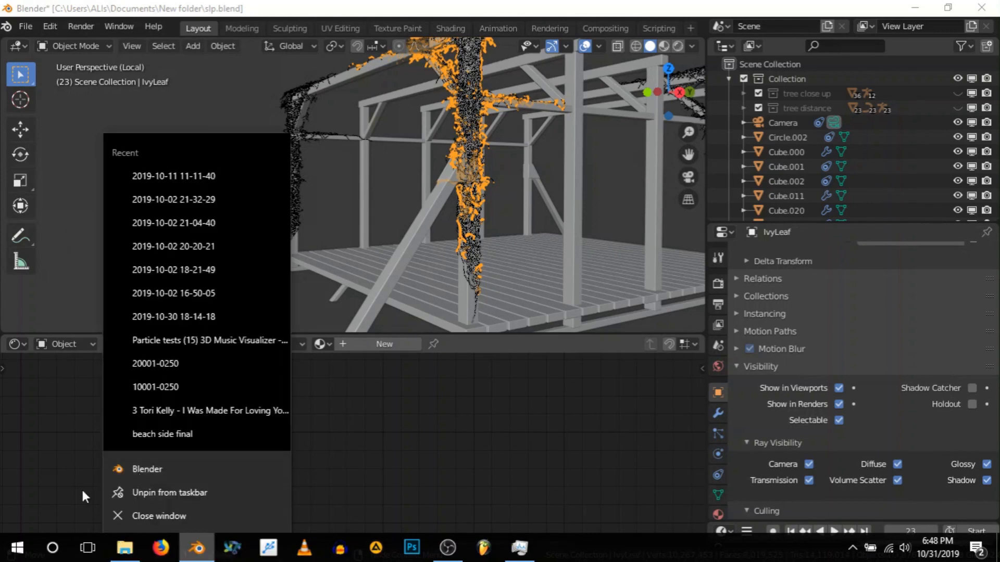
{"action": "left_click", "coordinate": [81, 490]}
{"action": "right_click", "coordinate": [197, 553]}
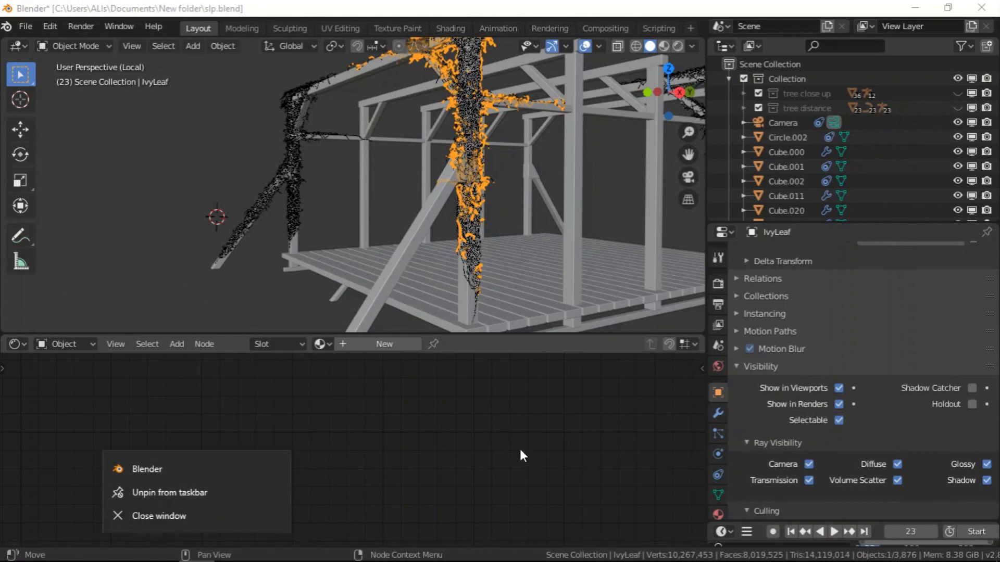
{"action": "scroll", "coordinate": [374, 226], "scroll_direction": "down", "scroll_amount": 4}
{"action": "left_click", "coordinate": [388, 236]}
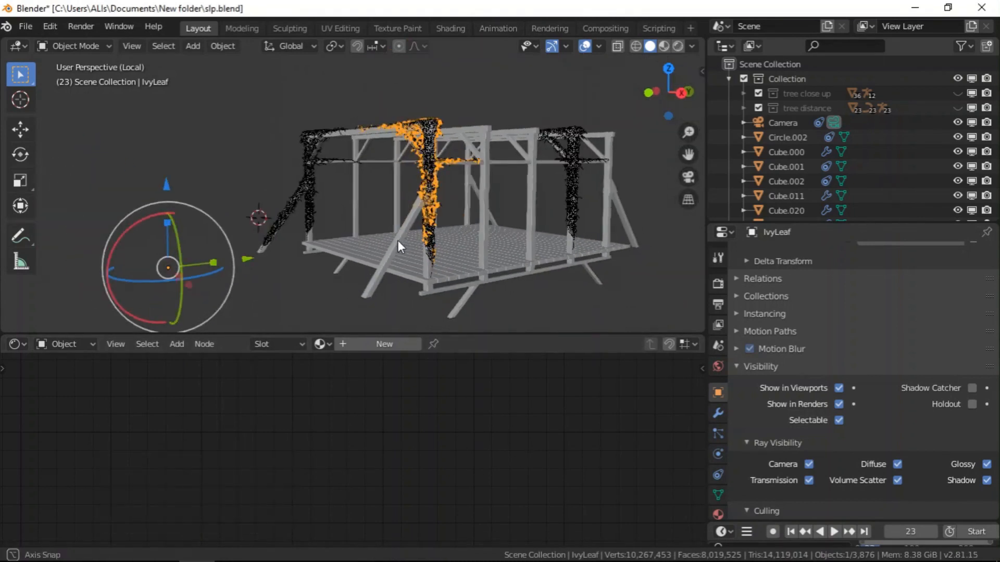
{"action": "scroll", "coordinate": [437, 204], "scroll_direction": "up", "scroll_amount": 3}
{"action": "scroll", "coordinate": [437, 204], "scroll_direction": "down", "scroll_amount": 5}
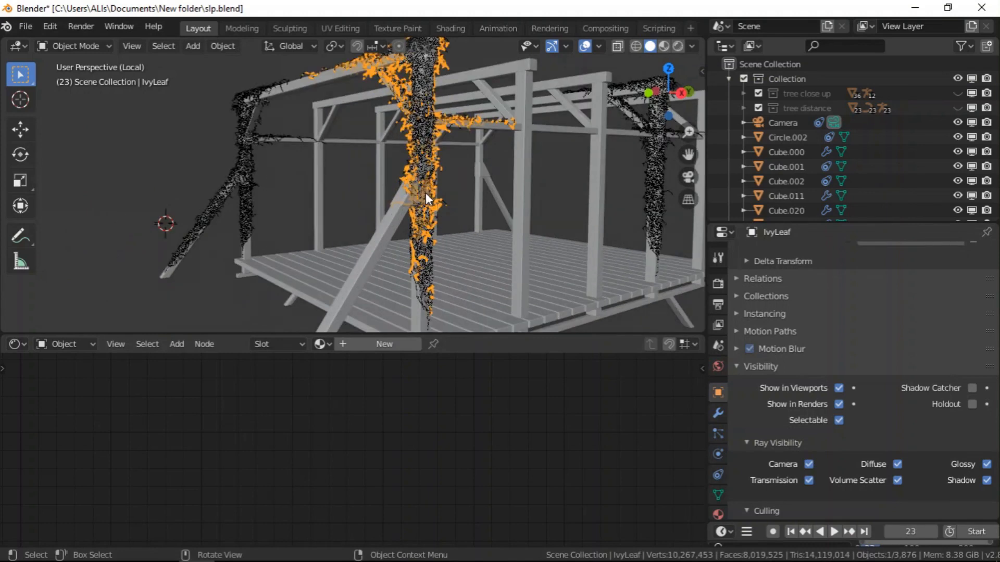
{"action": "middle_click_drag", "start_coordinate": [425, 195], "coordinate": [495, 205]}
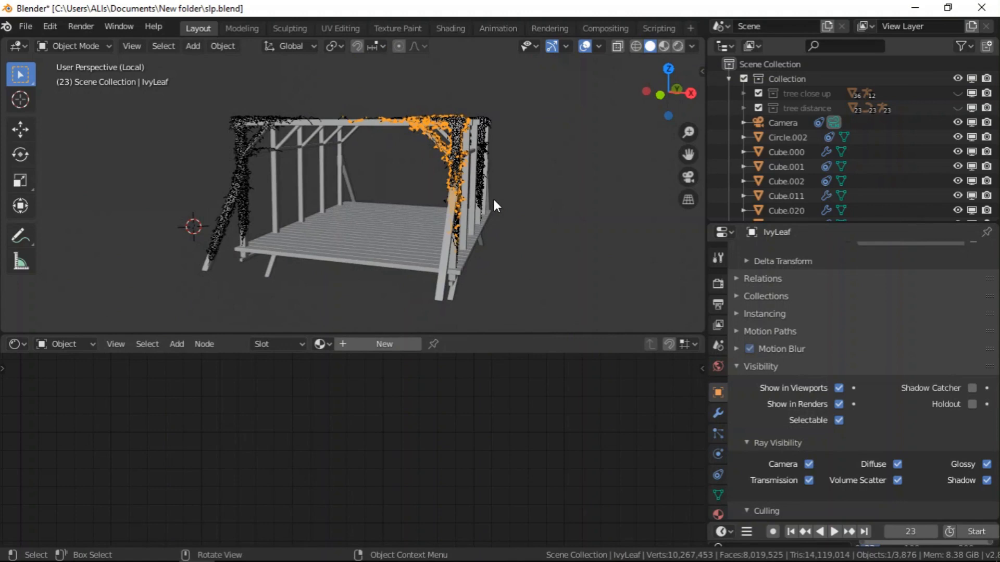
{"action": "key", "text": "F12"}
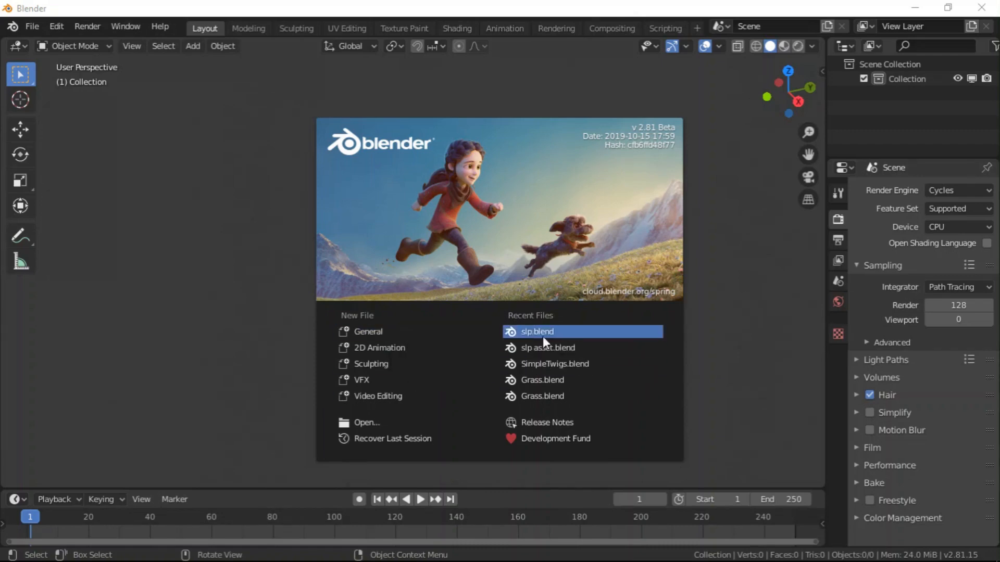
- Open the recent file slp asset.blend and examine the single leaf model in the row of grass assets
{"action": "left_click", "coordinate": [581, 349]}
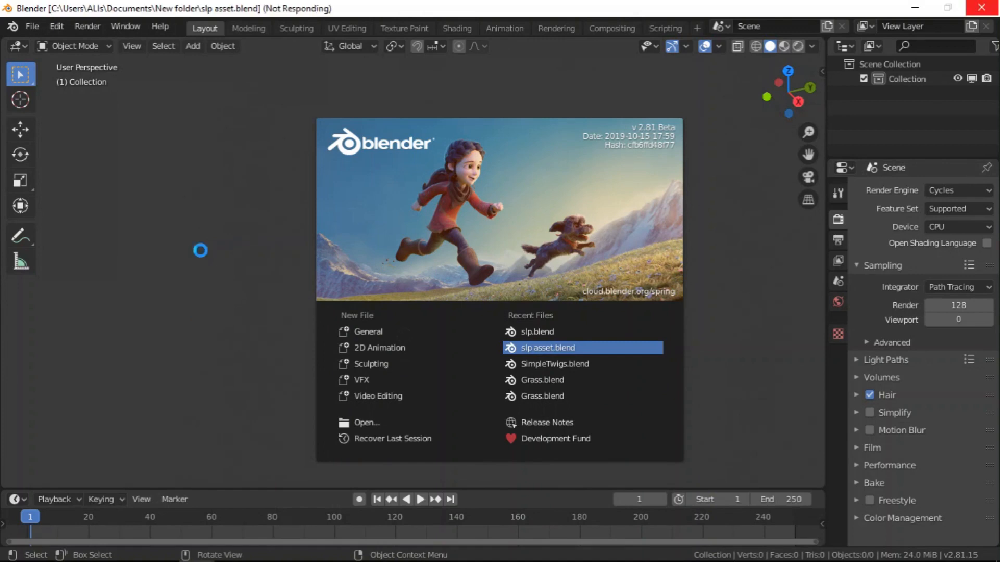
{"action": "scroll", "coordinate": [734, 232], "scroll_direction": "up", "scroll_amount": 8}
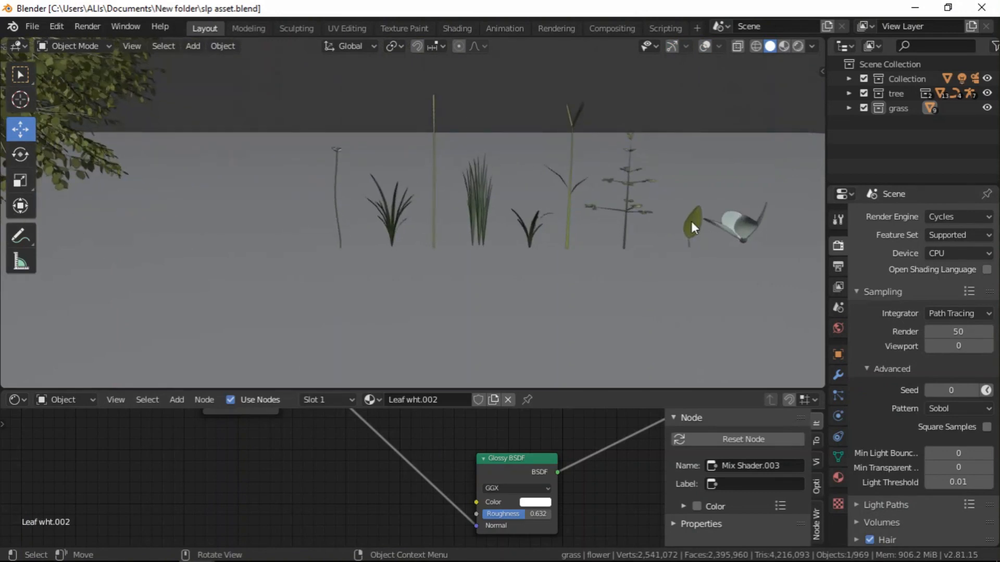
{"action": "left_click", "coordinate": [692, 227]}
{"action": "key", "text": "KP_Decimal"}
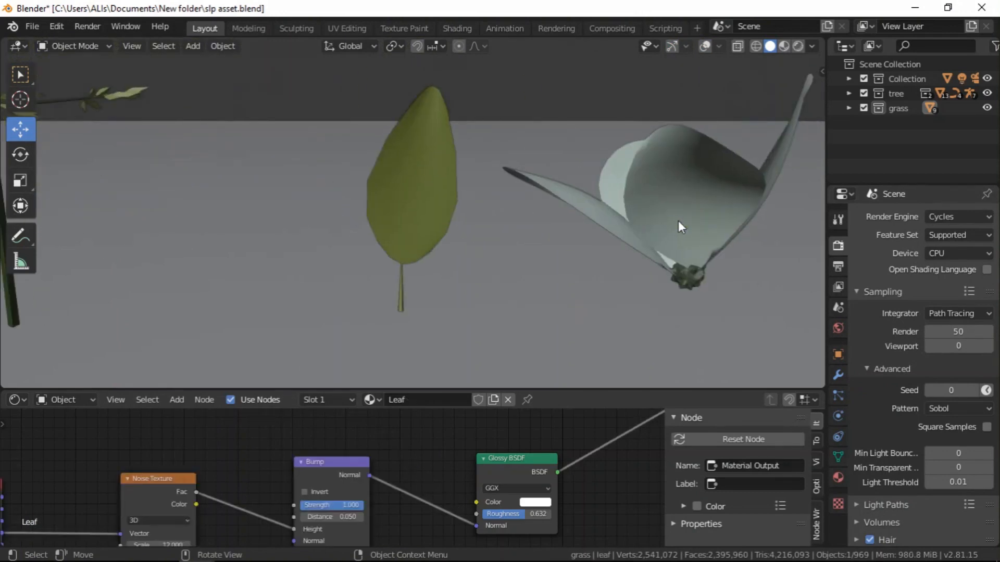
- Turn on the viewport overlays and select the flower model beside the leaf
{"action": "scroll", "coordinate": [614, 222], "scroll_direction": "down", "scroll_amount": 4}
{"action": "mouse_move", "coordinate": [551, 225]}
{"action": "middle_mouse_down"}
{"action": "mouse_move", "coordinate": [580, 229]}
{"action": "mouse_move", "coordinate": [551, 225]}
{"action": "middle_mouse_up"}
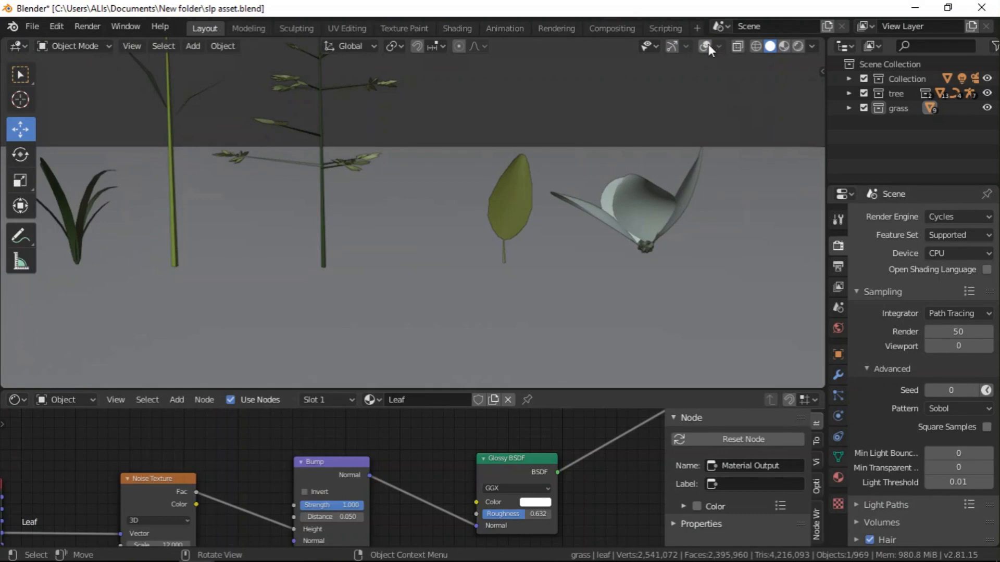
{"action": "left_click", "coordinate": [707, 45]}
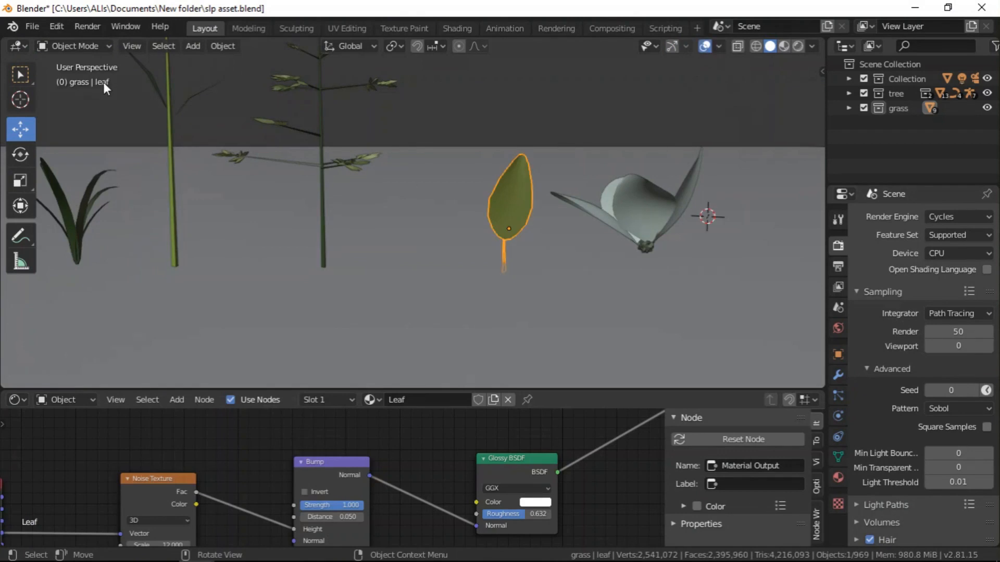
{"action": "left_click", "coordinate": [625, 211]}
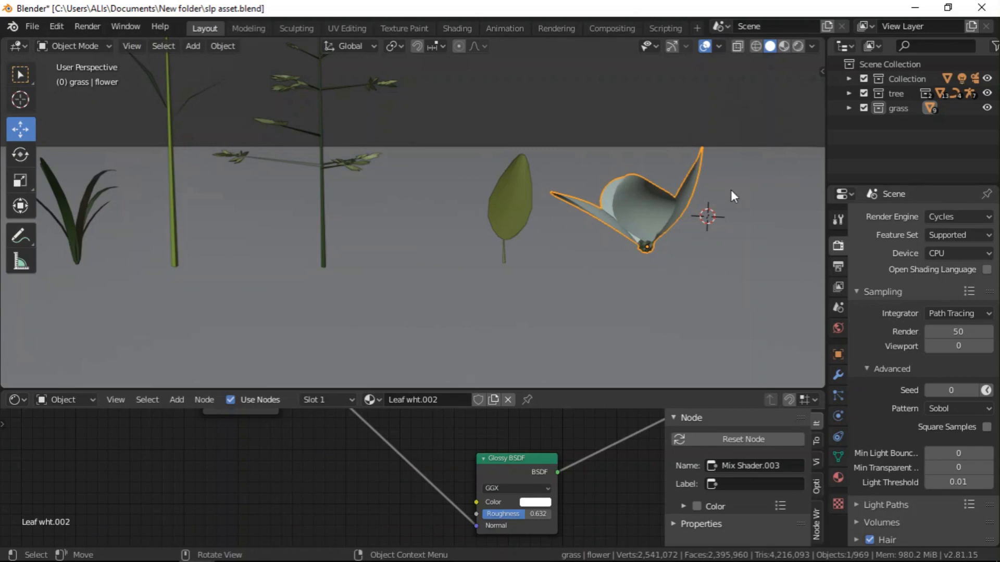
- Close slp asset.blend without saving its changes and return to the slp.blend scene
{"action": "left_click", "coordinate": [982, 8]}
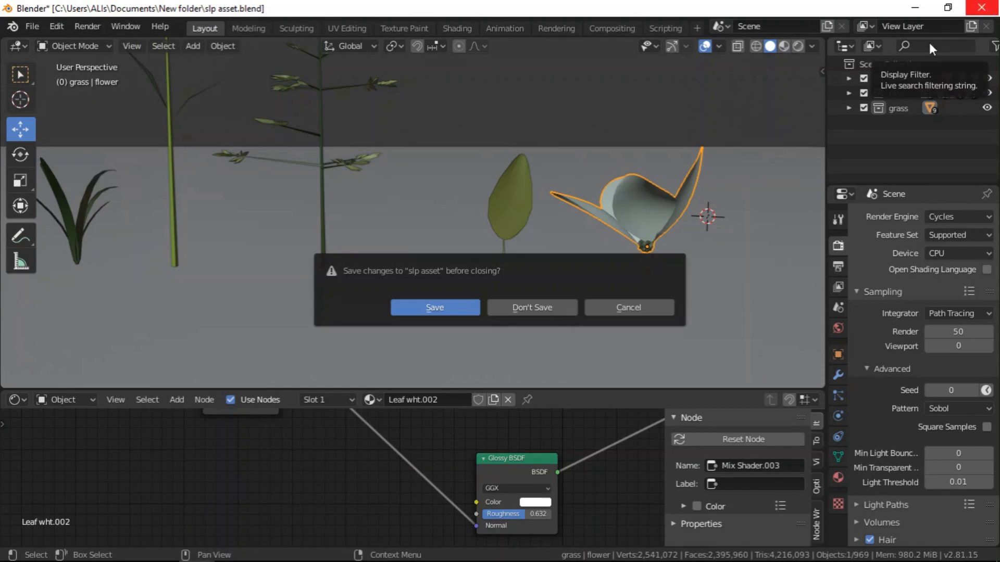
{"action": "left_click", "coordinate": [539, 307]}
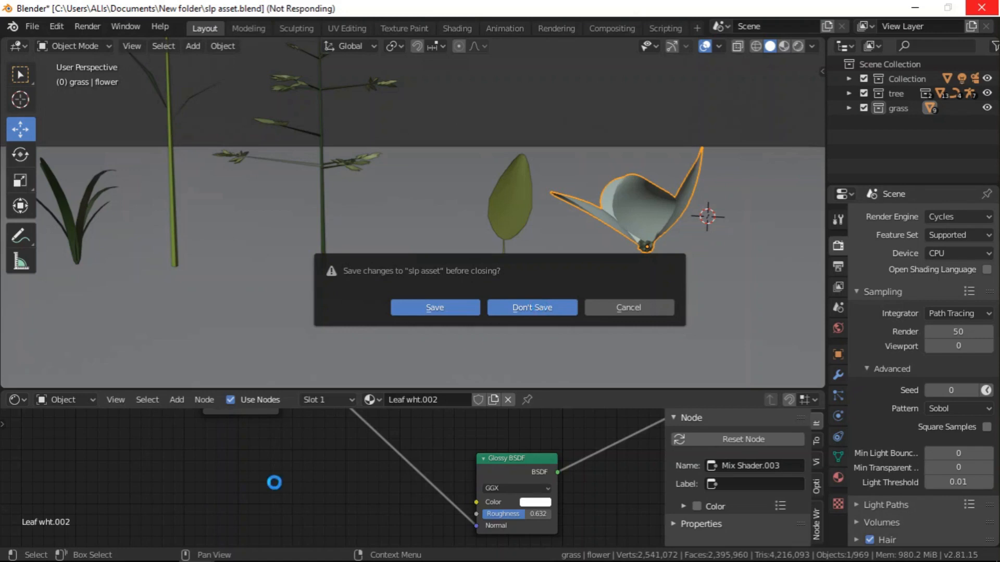
{"action": "mouse_move", "coordinate": [197, 547]}
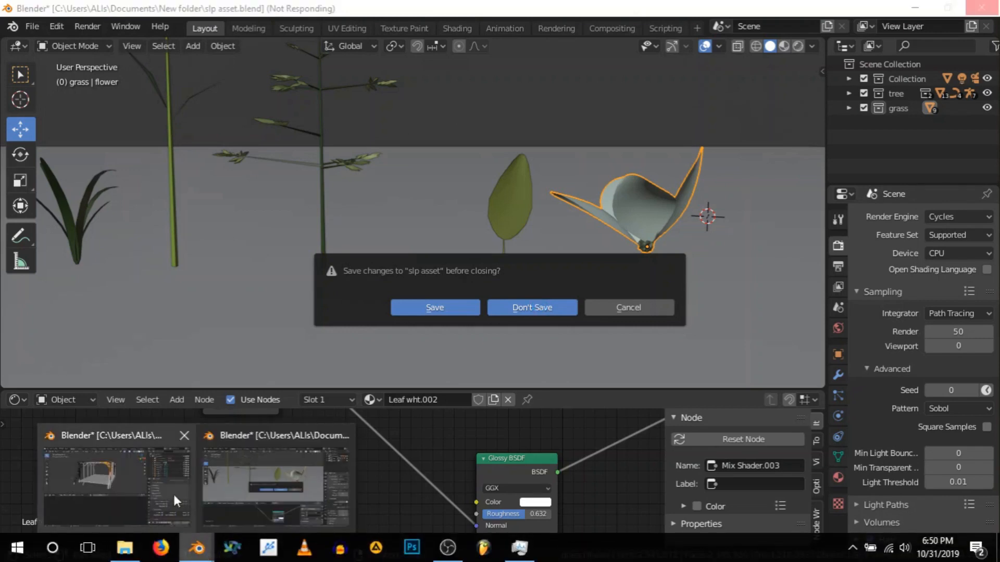
{"action": "left_click", "coordinate": [145, 486]}
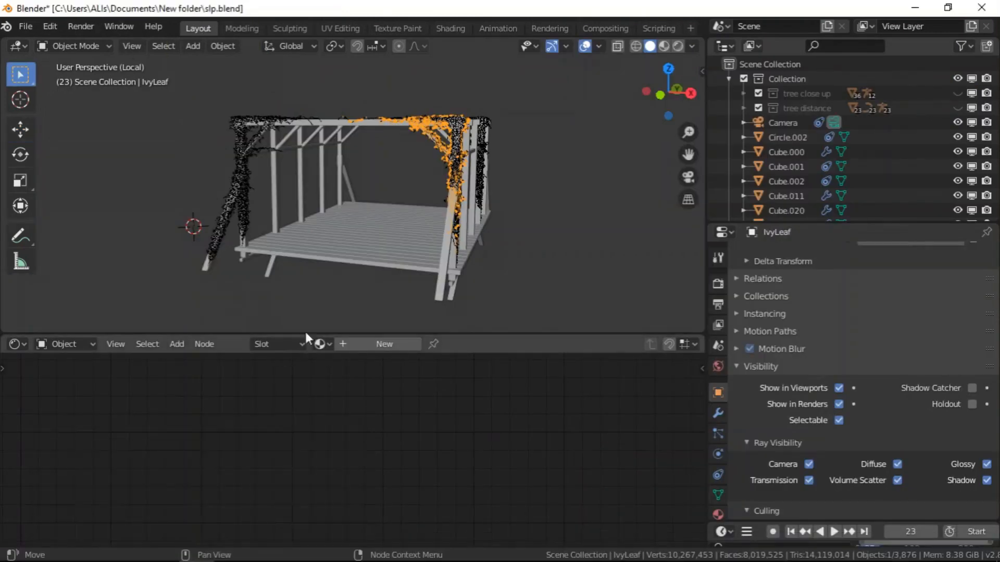
- Examine the ivy around the wooden structure and the branches and leaves on the near corner post
{"action": "middle_click_drag", "start_coordinate": [393, 220], "coordinate": [452, 231]}
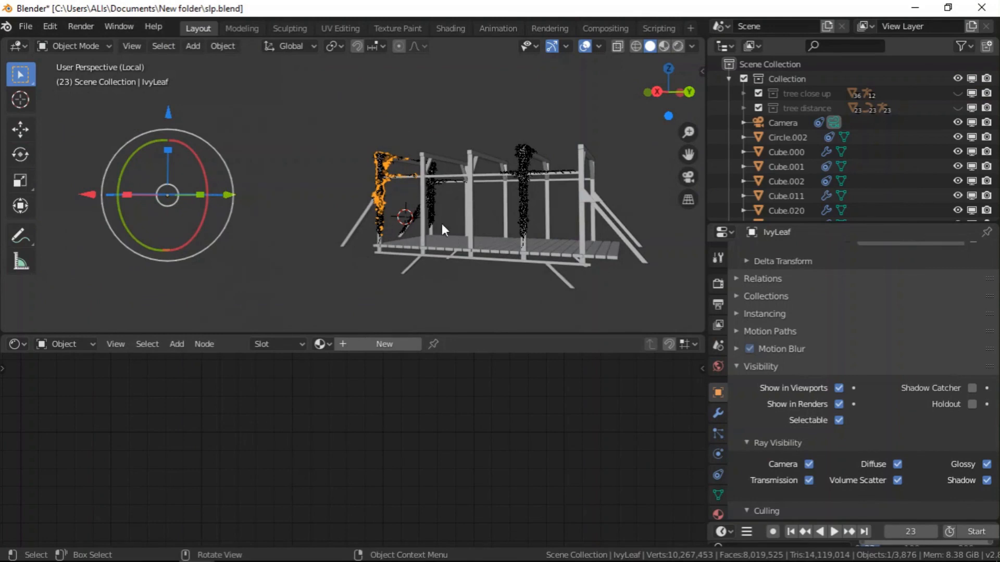
{"action": "middle_click_drag", "start_coordinate": [495, 249], "coordinate": [434, 188]}
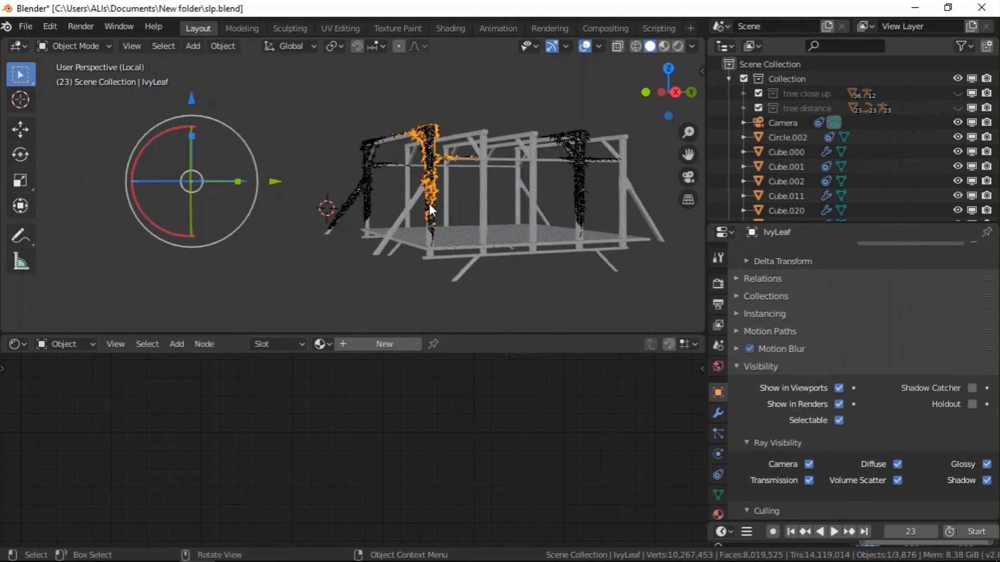
{"action": "scroll", "coordinate": [432, 186], "scroll_direction": "up", "scroll_amount": 5}
{"action": "scroll", "coordinate": [430, 182], "scroll_direction": "up", "scroll_amount": 6}
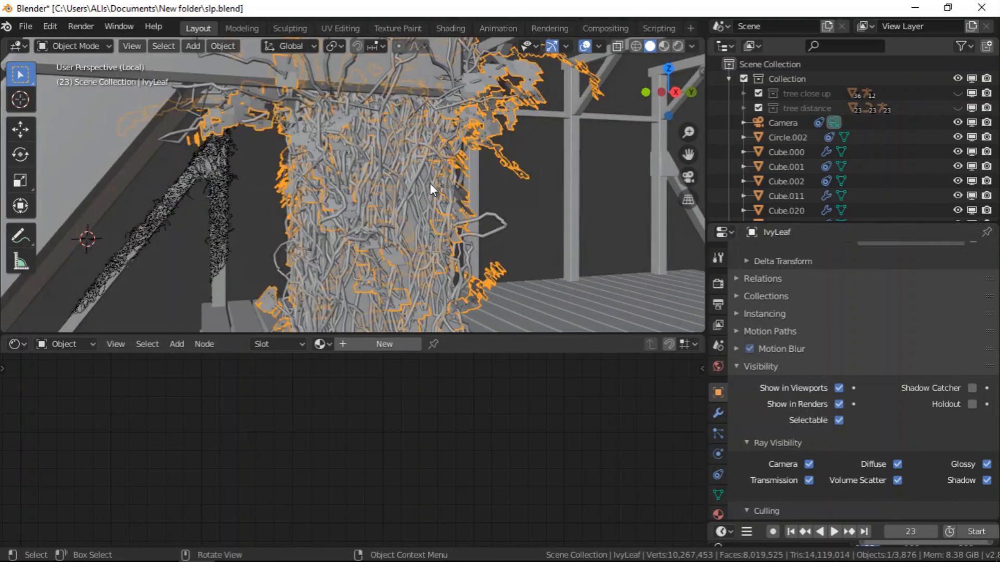
{"action": "scroll", "coordinate": [430, 183], "scroll_direction": "down", "scroll_amount": 10}
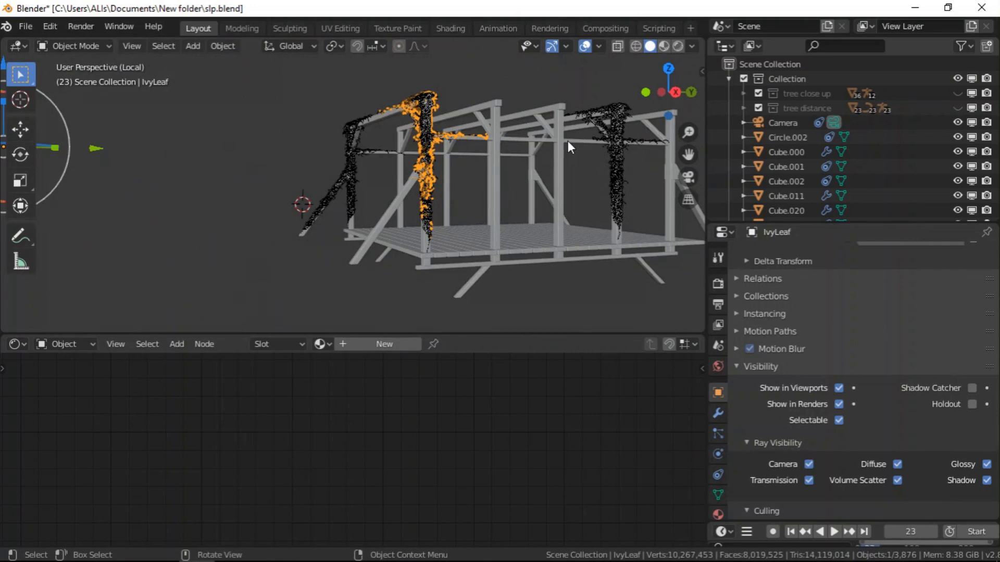
- Leave local view for the scene camera, select the ground and hide the structure's parts from Circle.002 to Cube.020
{"action": "key", "text": "KP_Divide"}
{"action": "key", "text": "KP_0"}
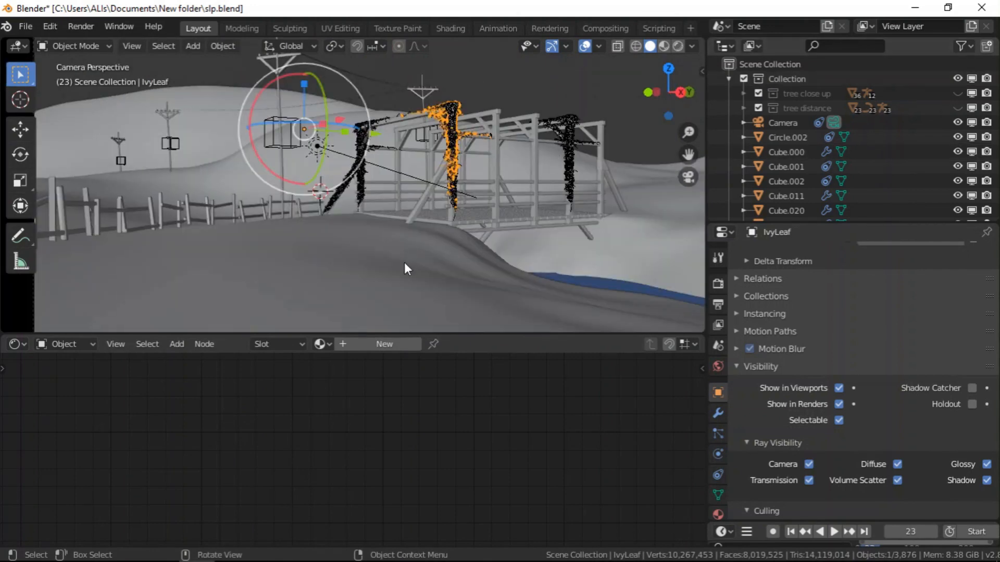
{"action": "left_click", "coordinate": [554, 205]}
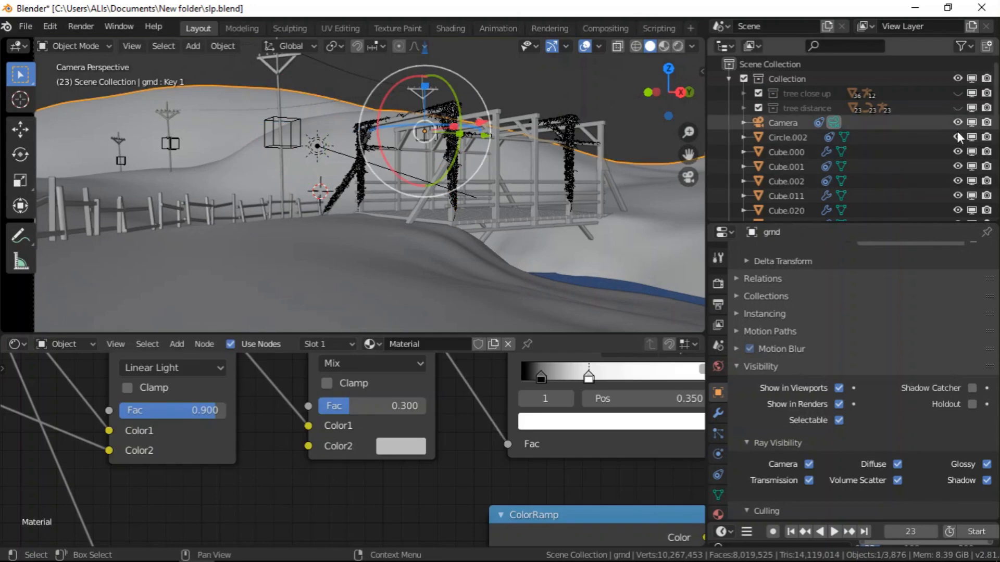
{"action": "left_click_drag", "start_coordinate": [958, 136], "coordinate": [960, 209]}
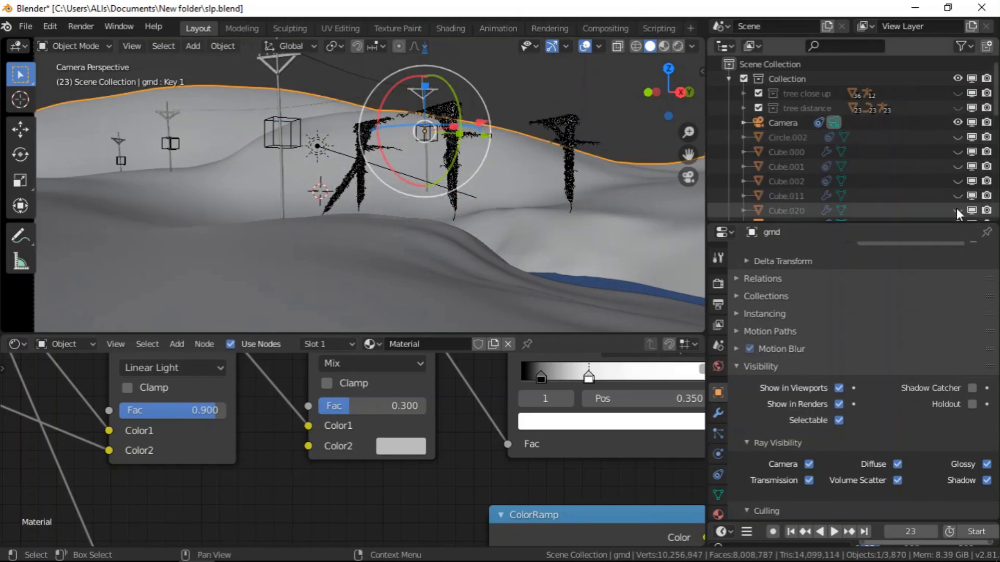
- Show Cube.020, Cube.011, Cube.002, Cube.001 and Cube.000 again in the viewport
{"action": "left_click", "coordinate": [956, 208]}
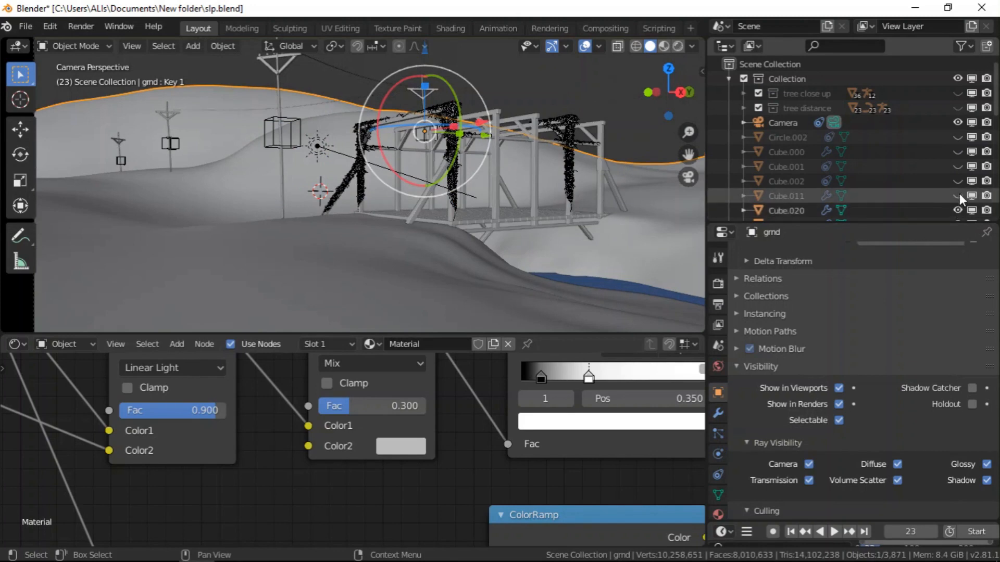
{"action": "left_click", "coordinate": [959, 194]}
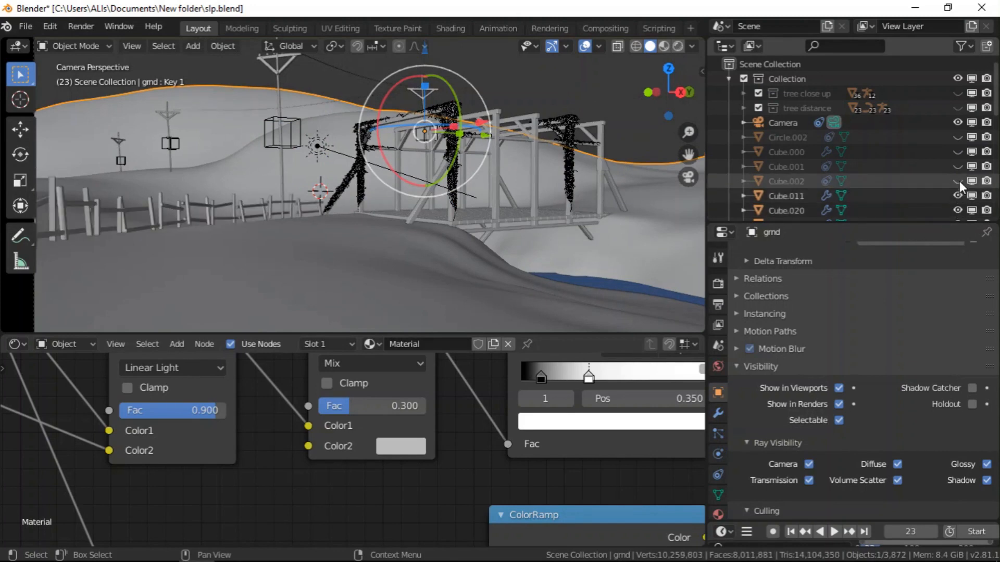
{"action": "left_click", "coordinate": [959, 181]}
{"action": "left_click", "coordinate": [958, 166]}
{"action": "left_click", "coordinate": [958, 151]}
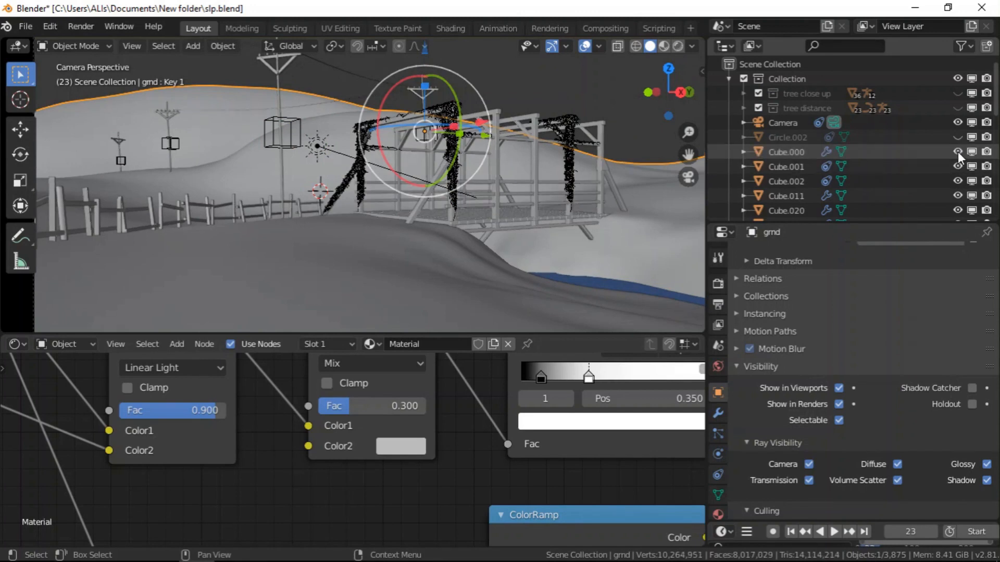
- Hide Cube.033, Cube.031, Cube.025, Cube.020 and Cube.011 in the viewport
{"action": "scroll", "coordinate": [957, 156], "scroll_direction": "down", "scroll_amount": 6}
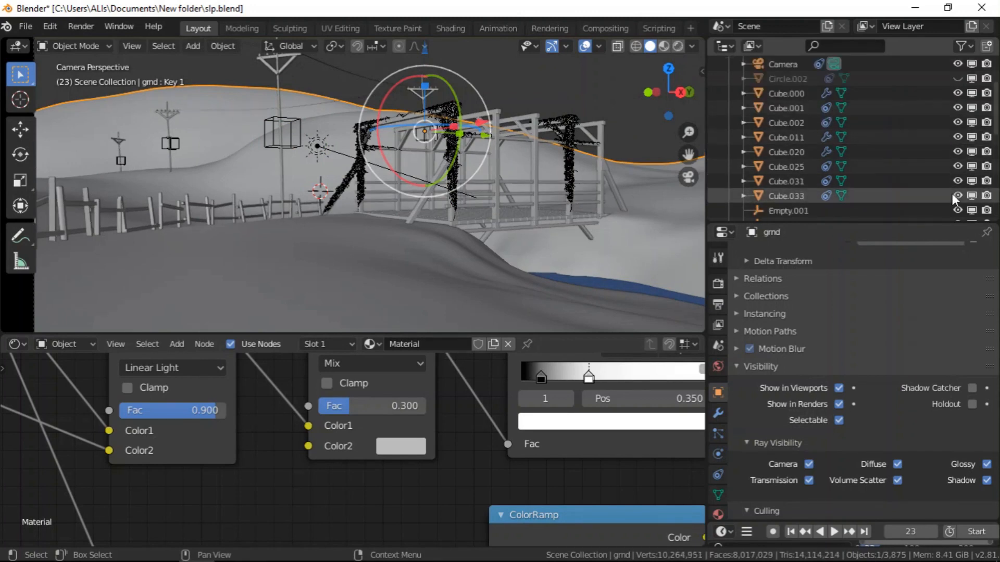
{"action": "scroll", "coordinate": [952, 196], "scroll_direction": "down", "scroll_amount": 5}
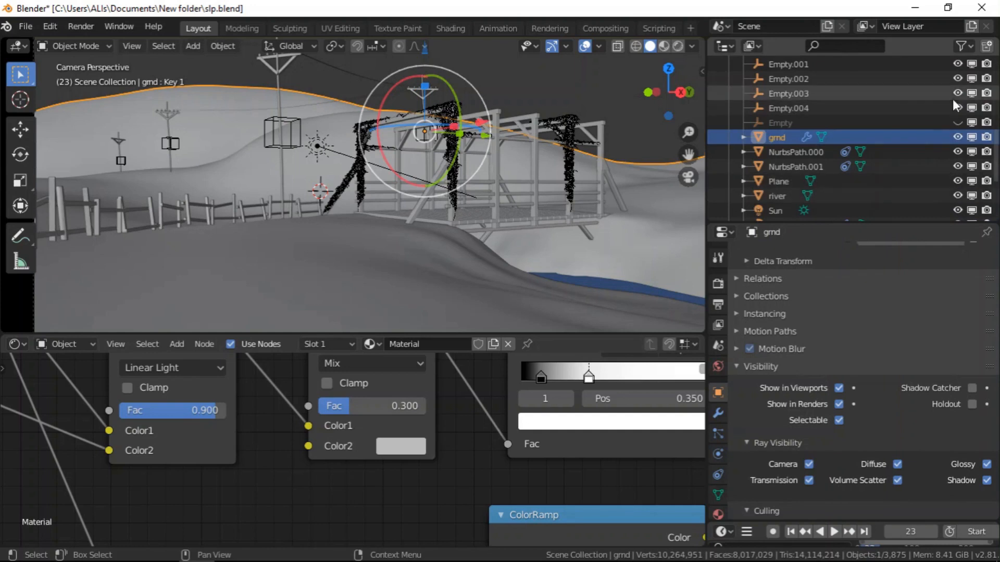
{"action": "scroll", "coordinate": [941, 145], "scroll_direction": "down", "scroll_amount": 5}
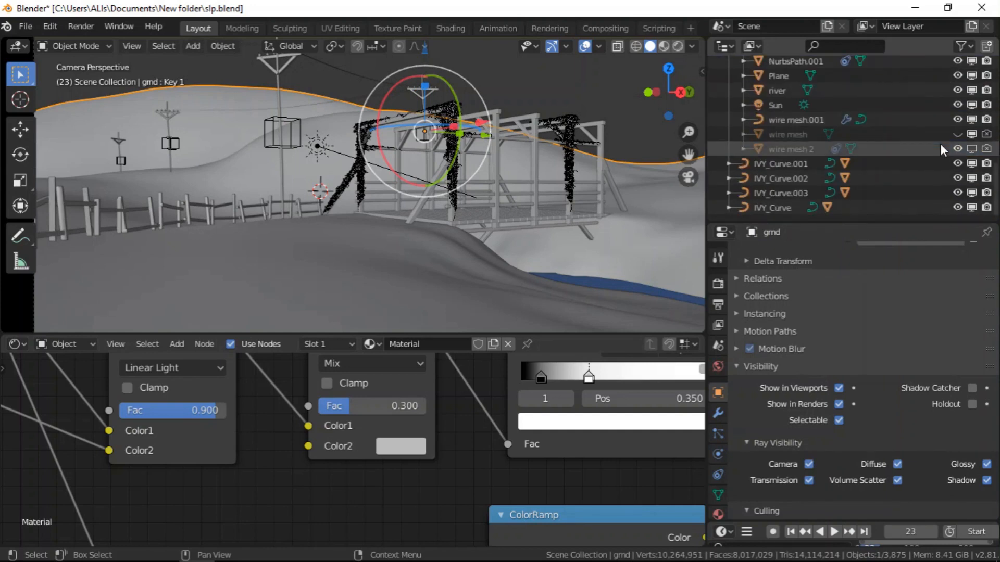
{"action": "scroll", "coordinate": [939, 142], "scroll_direction": "up", "scroll_amount": 4}
{"action": "scroll", "coordinate": [940, 143], "scroll_direction": "up", "scroll_amount": 4}
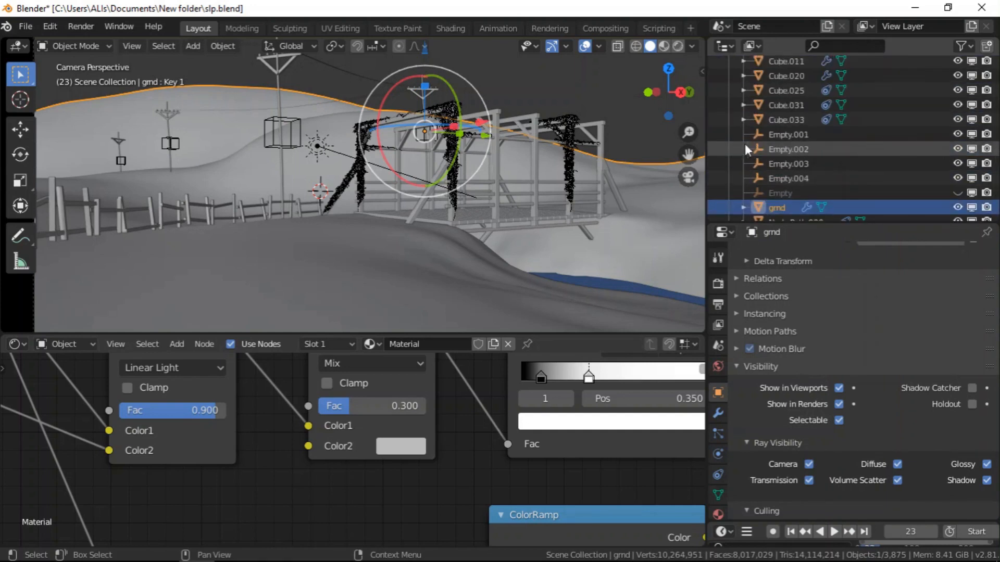
{"action": "scroll", "coordinate": [948, 156], "scroll_direction": "up", "scroll_amount": 2}
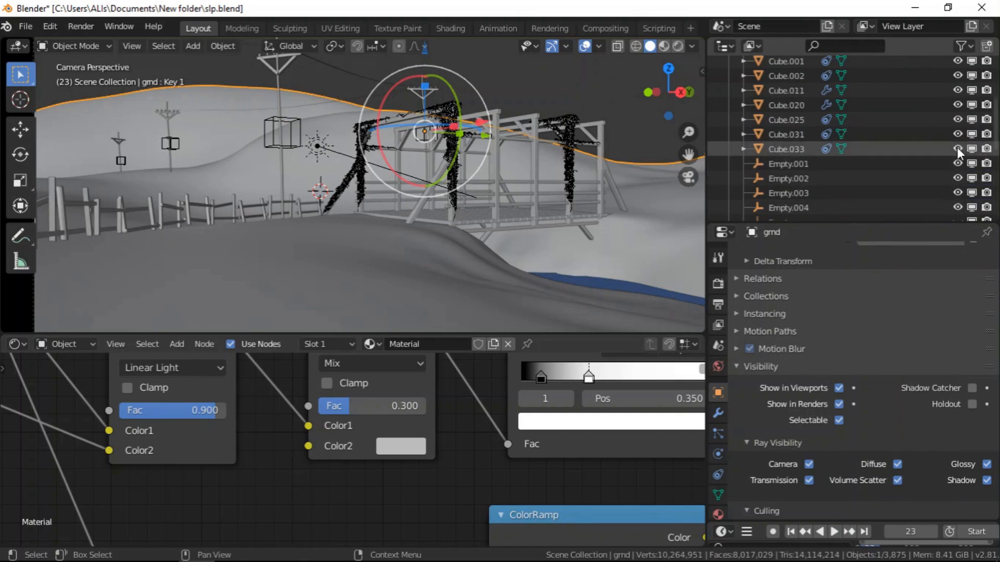
{"action": "left_click", "coordinate": [957, 148]}
{"action": "left_click", "coordinate": [959, 133]}
{"action": "left_click", "coordinate": [958, 120]}
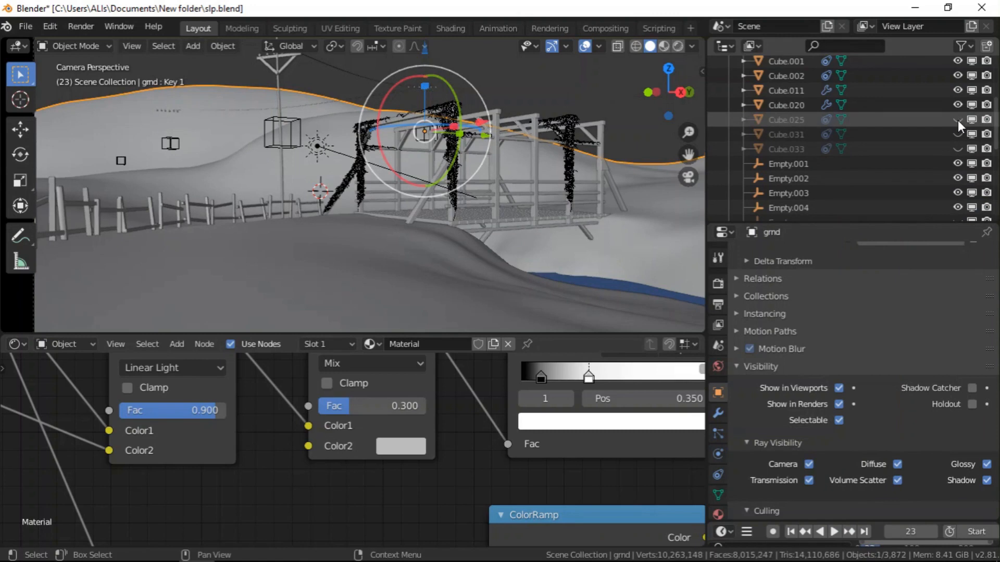
{"action": "left_click", "coordinate": [957, 105]}
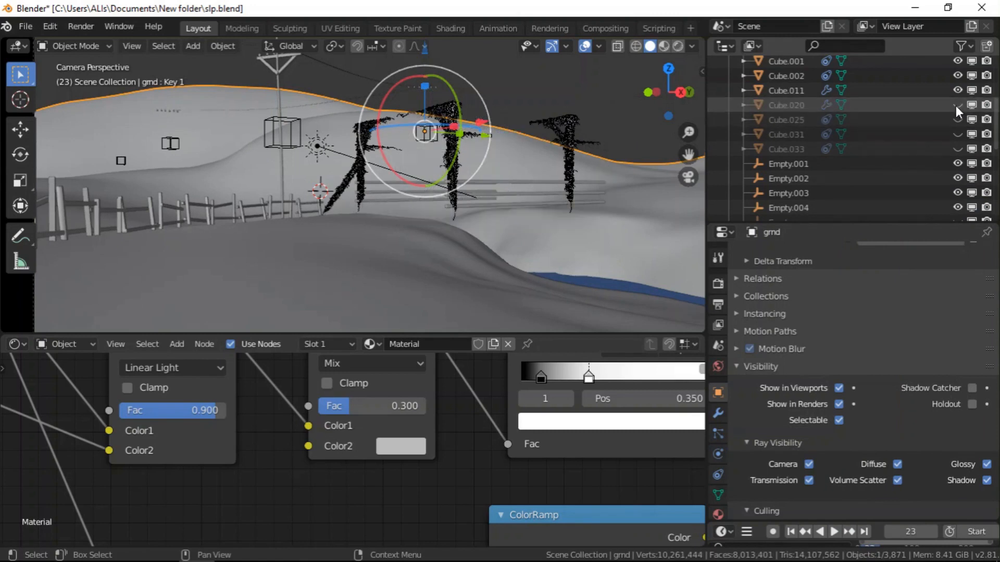
{"action": "left_click", "coordinate": [958, 90]}
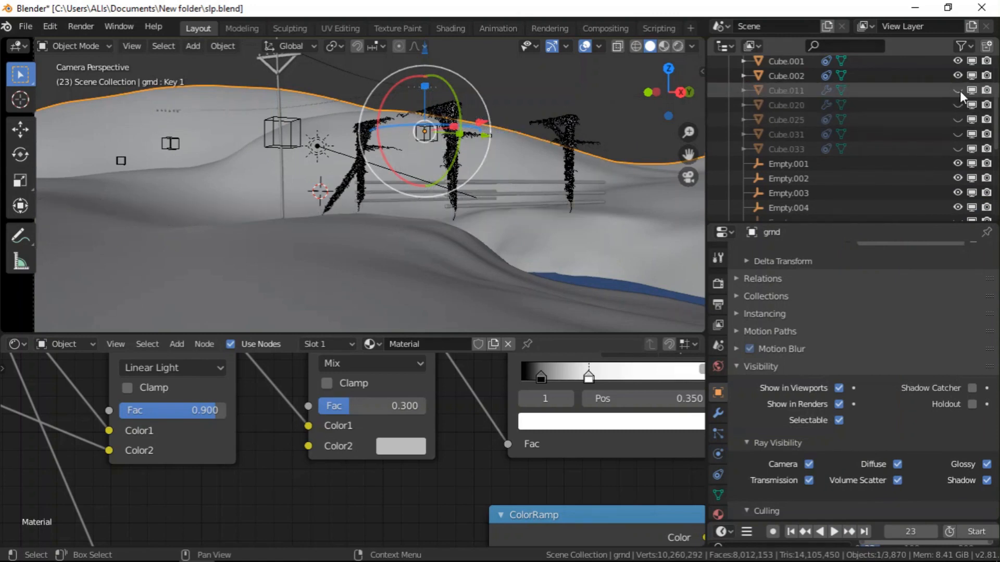
- Show Cube.025, Cube.020 and Cube.011 again while Cube.031 and Cube.033 stay hidden
{"action": "left_click", "coordinate": [959, 120]}
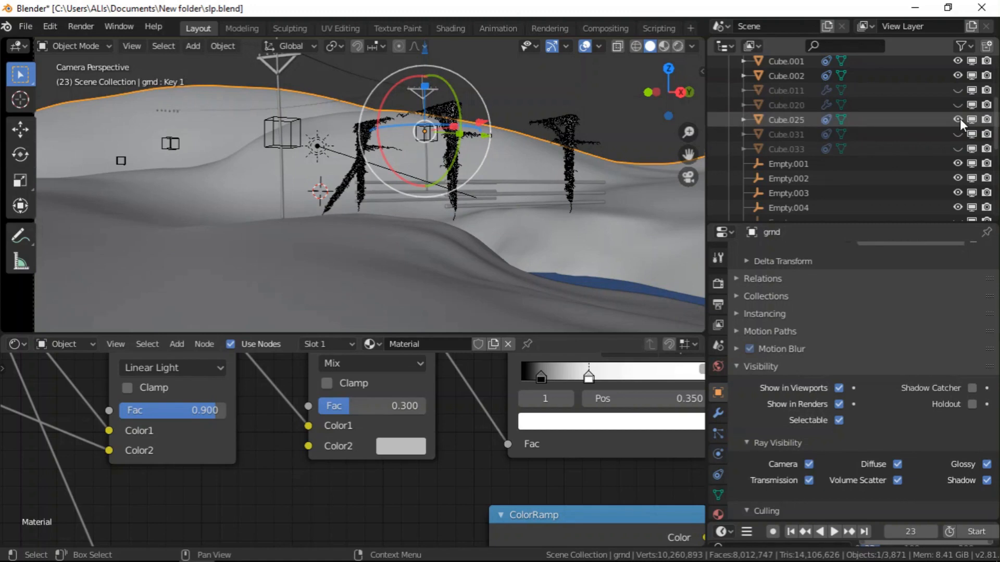
{"action": "left_click", "coordinate": [959, 105]}
{"action": "left_click", "coordinate": [960, 90]}
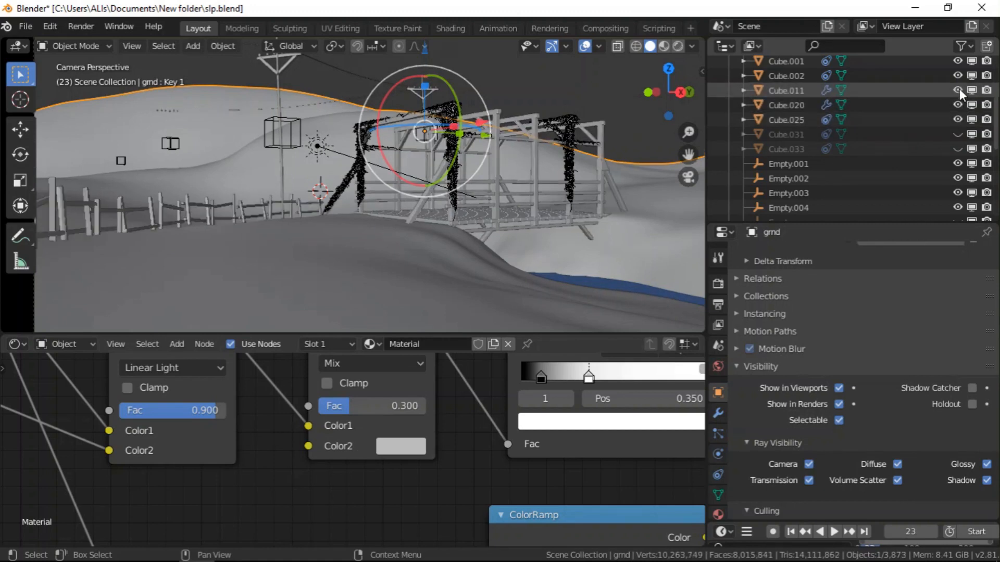
- Toggle the viewport visibility of Cube.011 off and on to check which part of the scene it is
{"action": "left_click", "coordinate": [959, 90]}
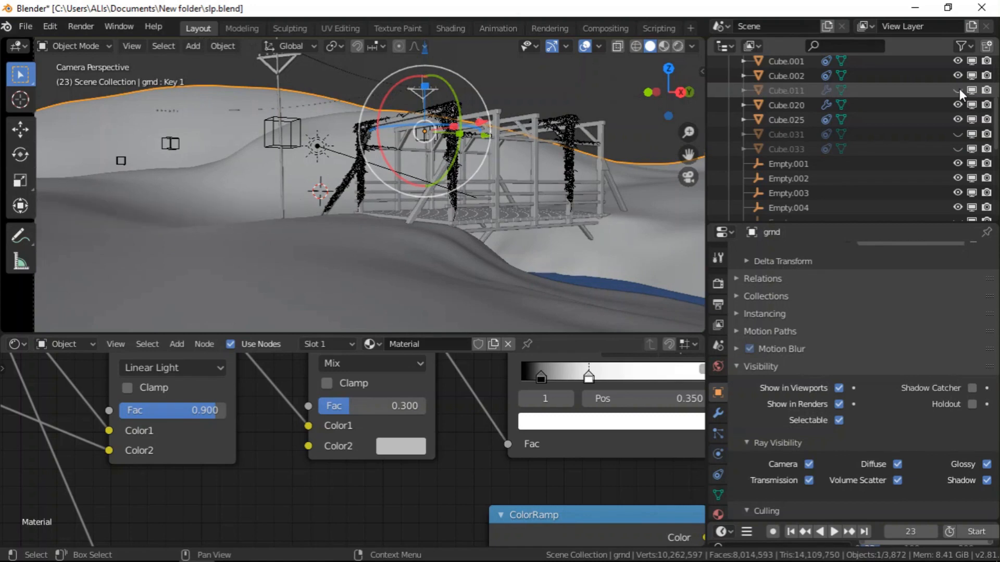
{"action": "scroll", "coordinate": [962, 138], "scroll_direction": "up", "scroll_amount": 3}
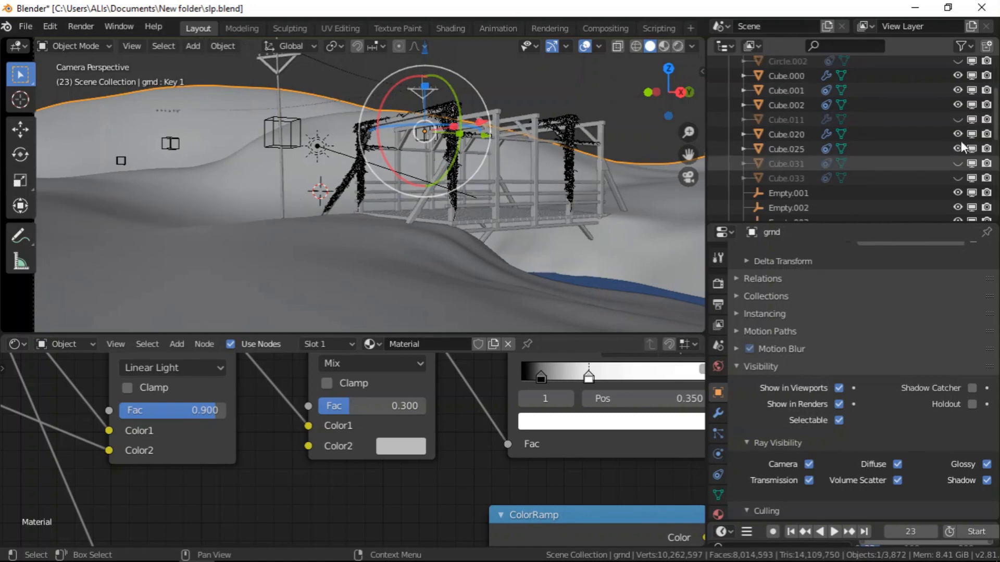
{"action": "scroll", "coordinate": [959, 186], "scroll_direction": "down", "scroll_amount": 3}
{"action": "scroll", "coordinate": [959, 186], "scroll_direction": "up", "scroll_amount": 3}
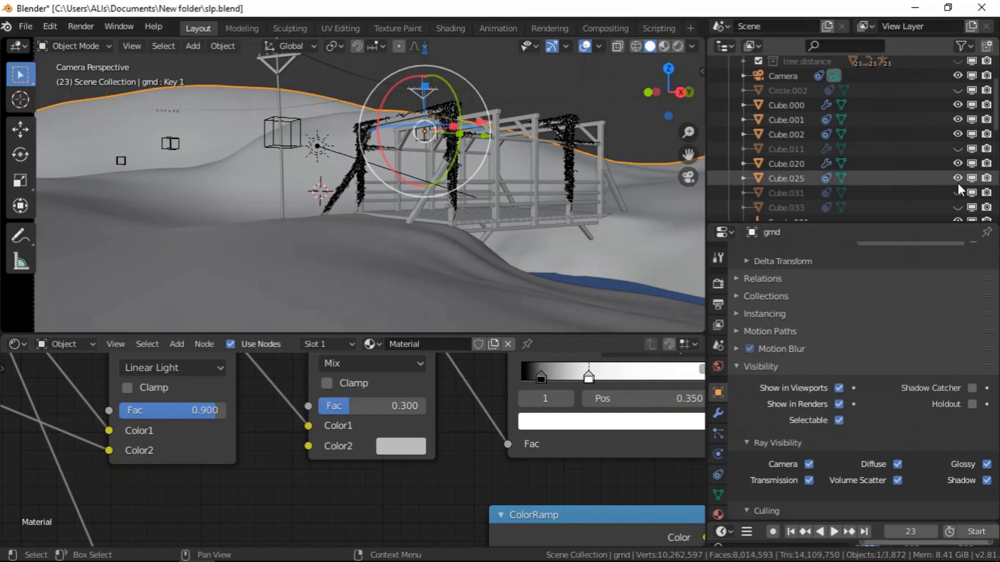
{"action": "left_click", "coordinate": [958, 148]}
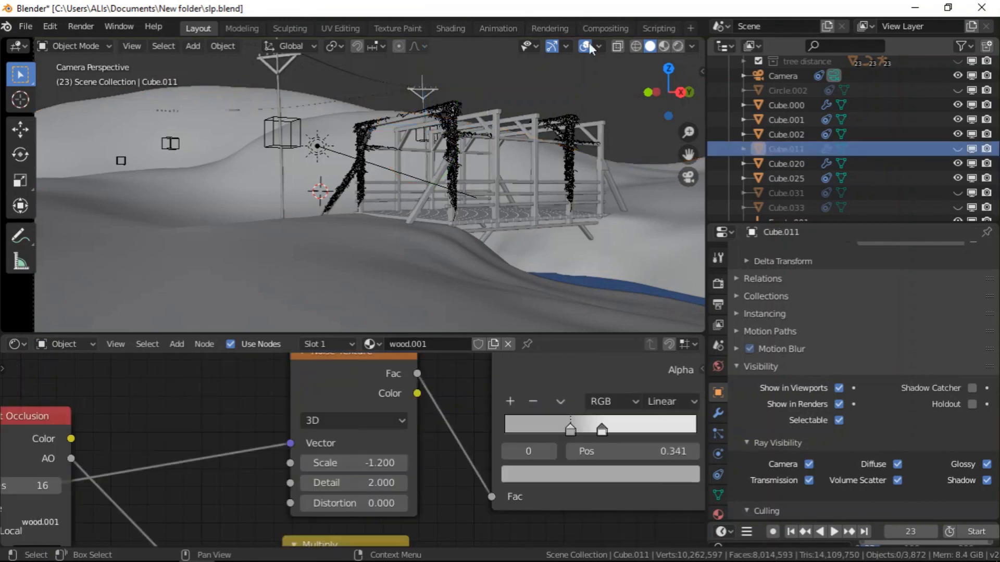
{"action": "left_click", "coordinate": [957, 149]}
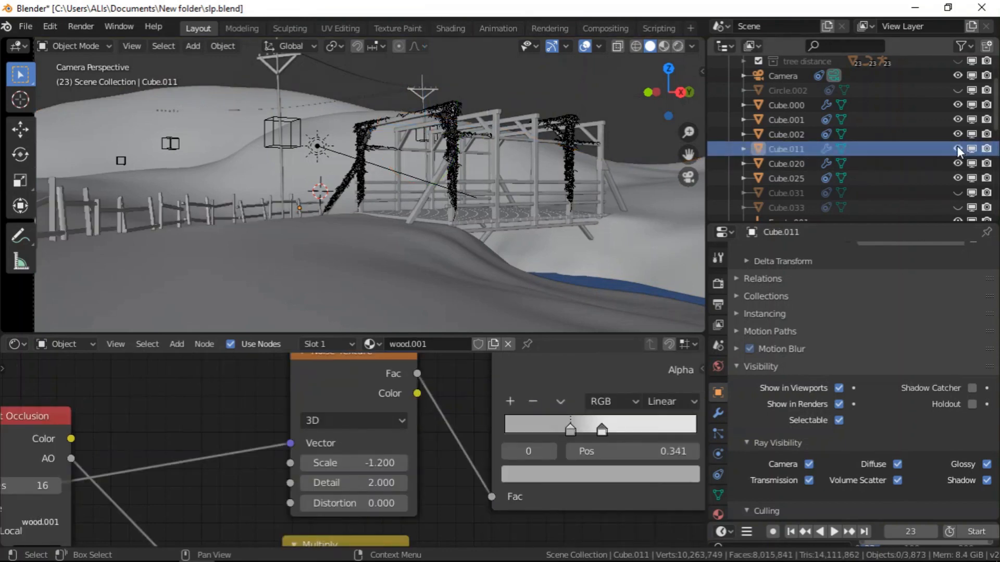
- Rename the fence object Cube.011 as ferns and hide it in the viewport
{"action": "double_click", "coordinate": [779, 148]}
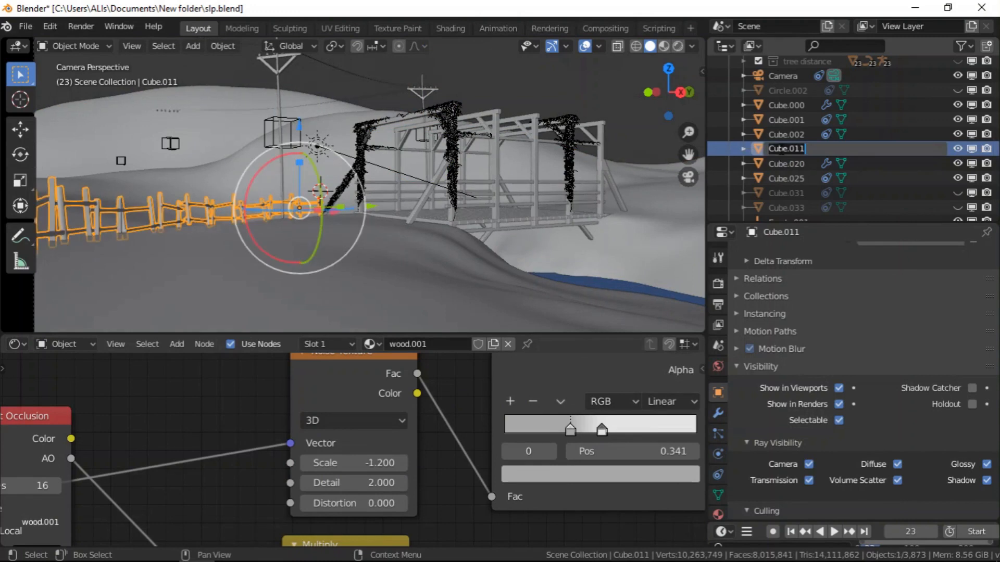
{"action": "type", "text": "ferns"}
{"action": "key", "text": "Return"}
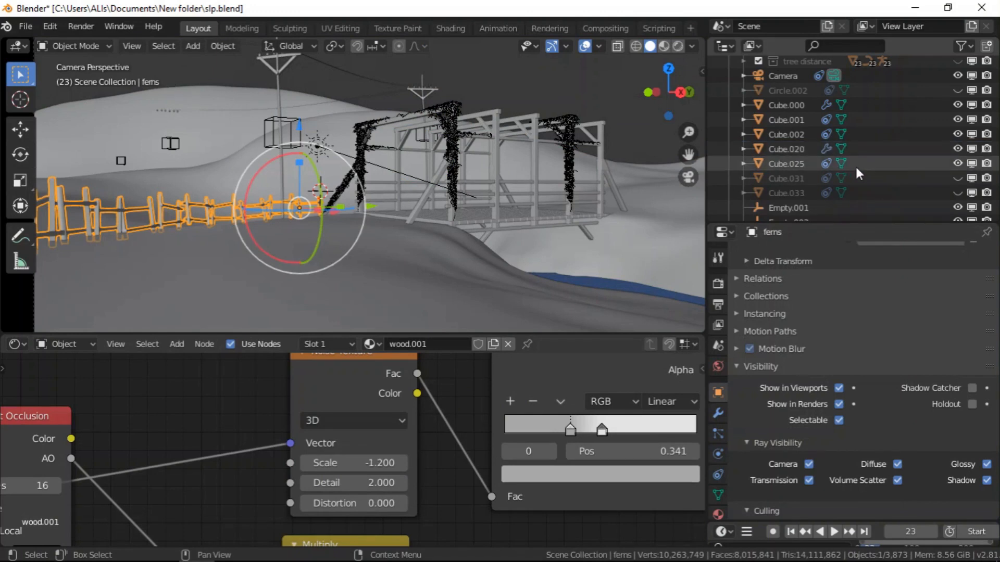
{"action": "scroll", "coordinate": [925, 176], "scroll_direction": "down", "scroll_amount": 3}
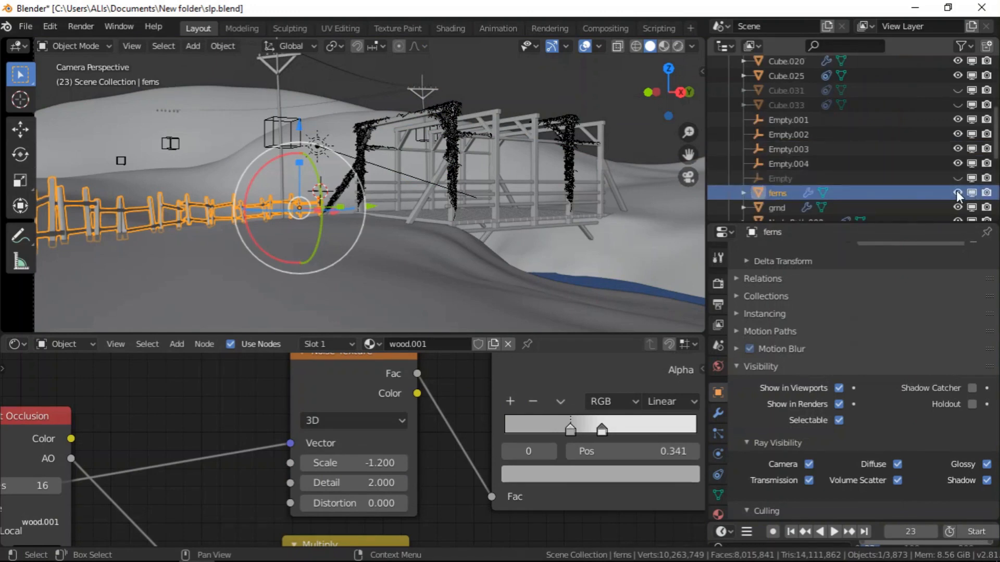
{"action": "key", "text": "Delete"}
- Select the small distant object Cube.001 on the hillside, hide it, and check the visibility of Cube.000
{"action": "scroll", "coordinate": [893, 165], "scroll_direction": "up", "scroll_amount": 3}
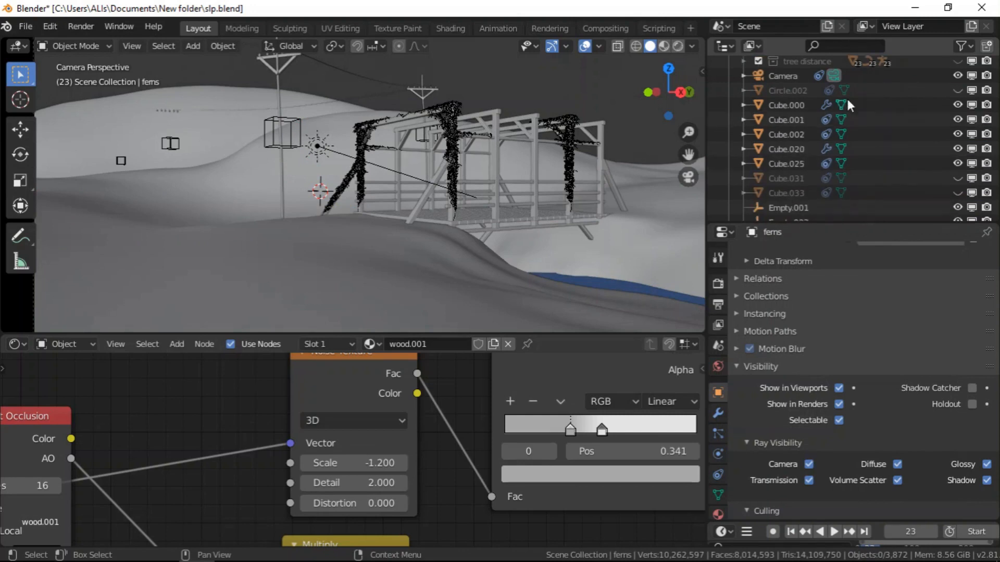
{"action": "scroll", "coordinate": [918, 172], "scroll_direction": "up", "scroll_amount": 2}
{"action": "scroll", "coordinate": [919, 173], "scroll_direction": "down", "scroll_amount": 2}
{"action": "scroll", "coordinate": [920, 179], "scroll_direction": "down", "scroll_amount": 8}
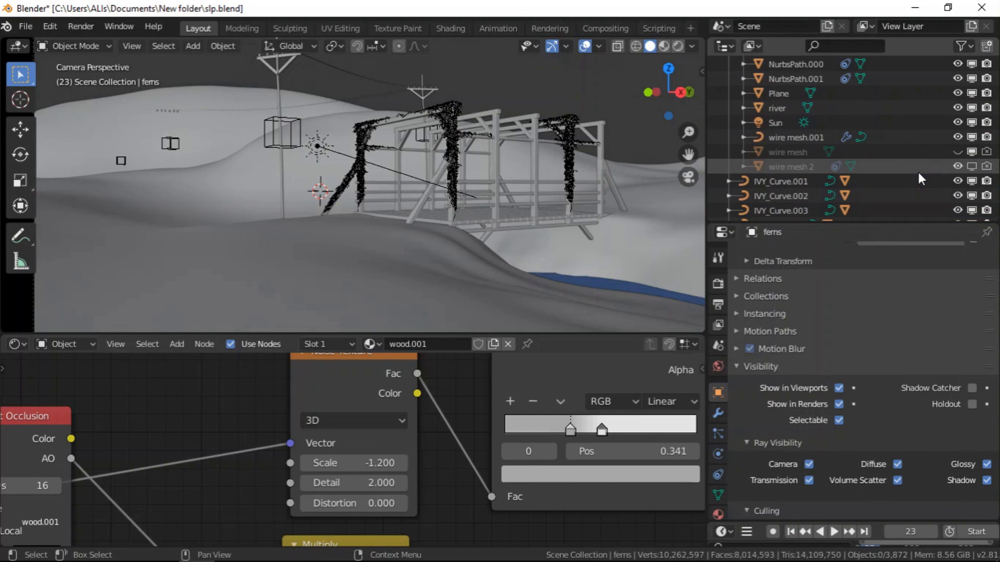
{"action": "scroll", "coordinate": [918, 172], "scroll_direction": "down", "scroll_amount": 1}
{"action": "scroll", "coordinate": [836, 184], "scroll_direction": "up", "scroll_amount": 2}
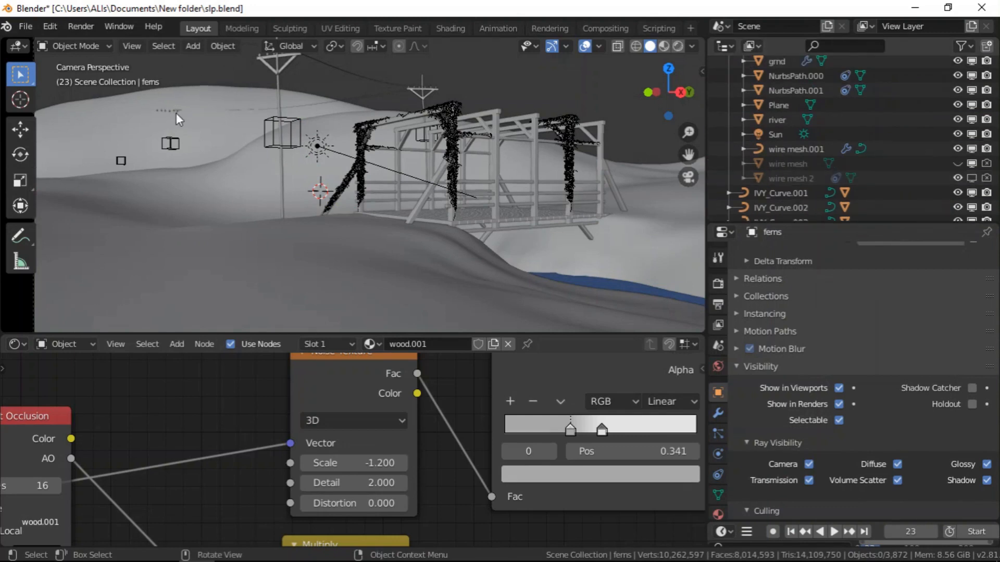
{"action": "left_click", "coordinate": [157, 110]}
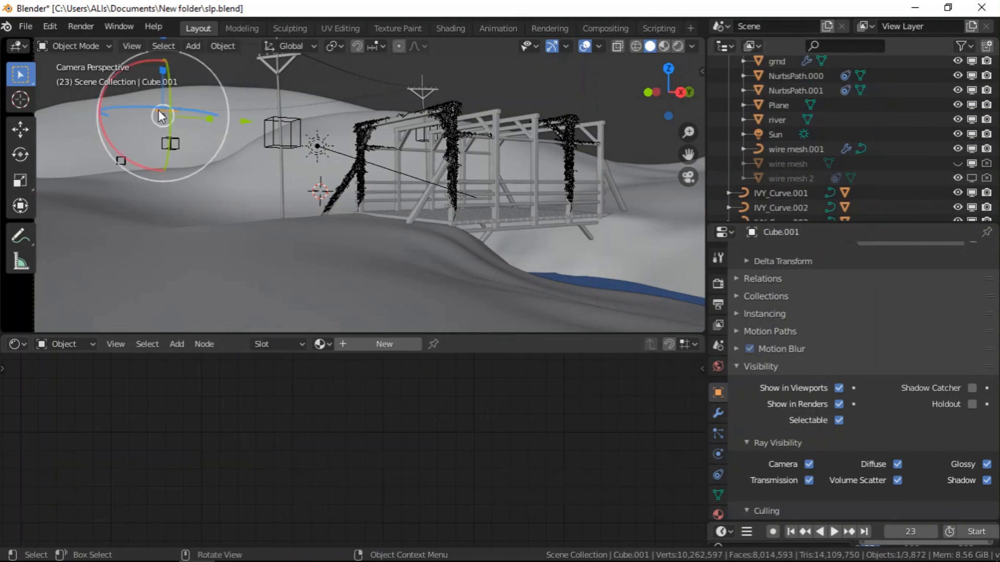
{"action": "scroll", "coordinate": [813, 138], "scroll_direction": "up", "scroll_amount": 5}
{"action": "scroll", "coordinate": [815, 149], "scroll_direction": "up", "scroll_amount": 4}
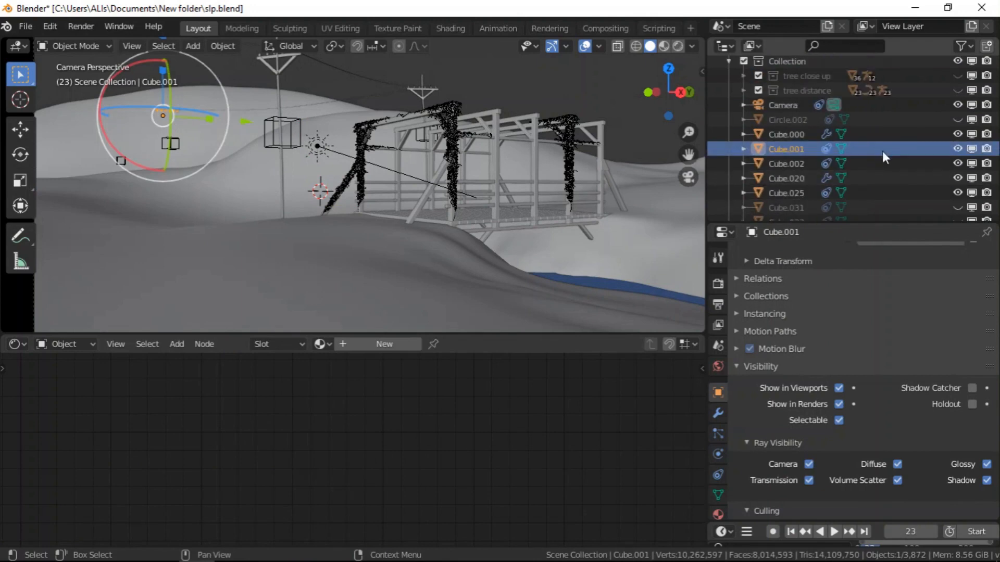
{"action": "left_click", "coordinate": [959, 149]}
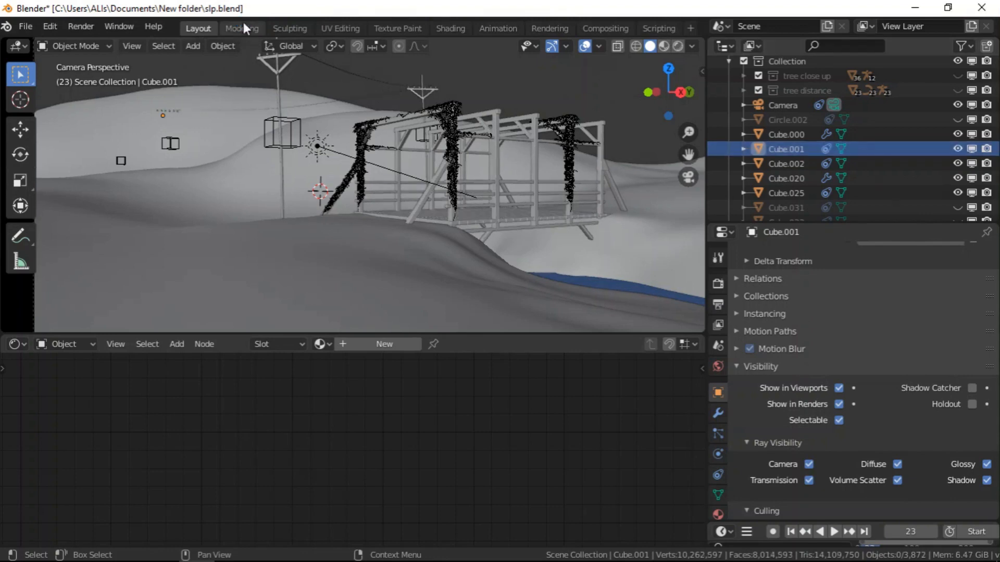
{"action": "left_click", "coordinate": [957, 149]}
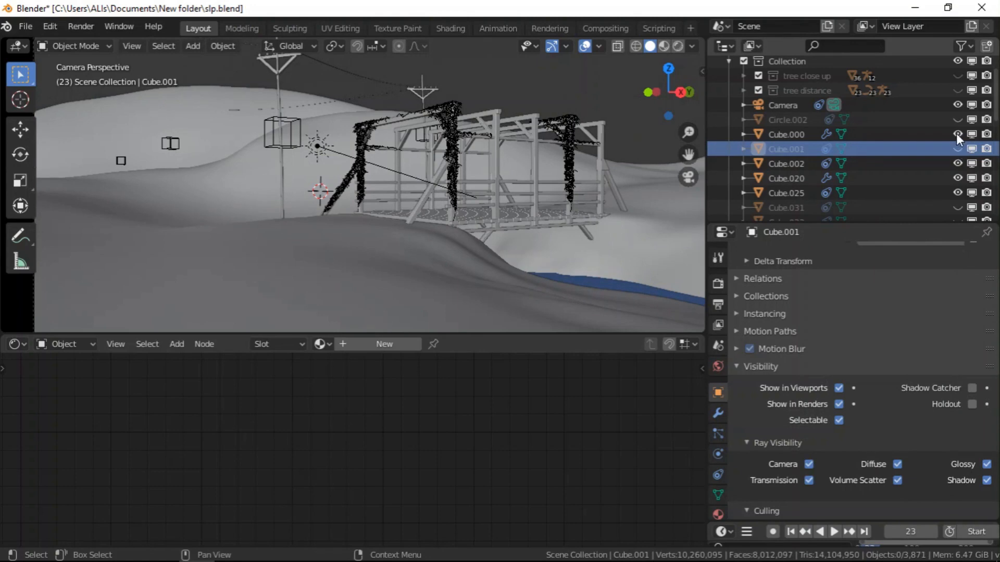
{"action": "left_click", "coordinate": [956, 134]}
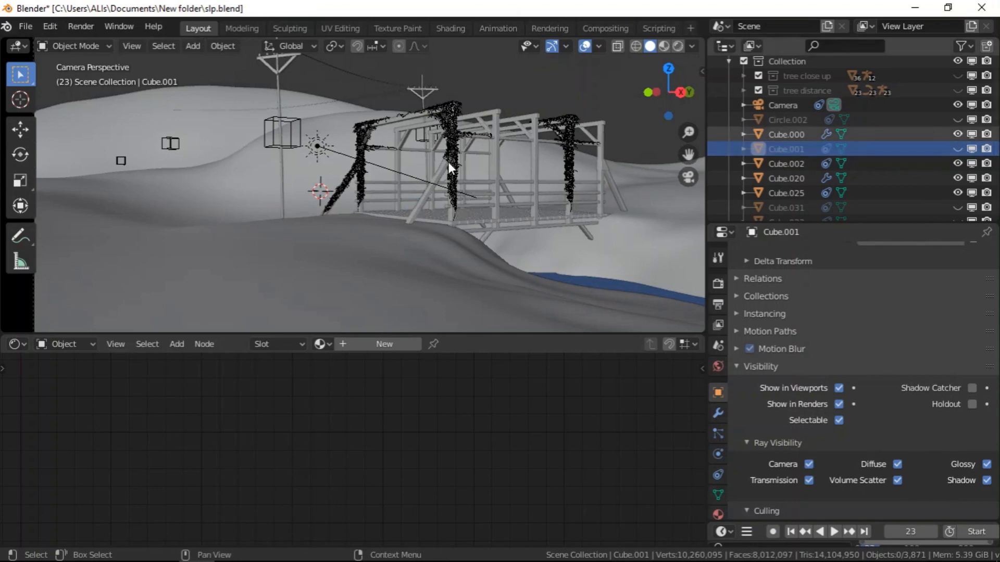
- Examine the ivy-covered posts of the wooden structure from a distance and up close
{"action": "scroll", "coordinate": [454, 162], "scroll_direction": "down", "scroll_amount": 4}
{"action": "scroll", "coordinate": [506, 152], "scroll_direction": "up", "scroll_amount": 8}
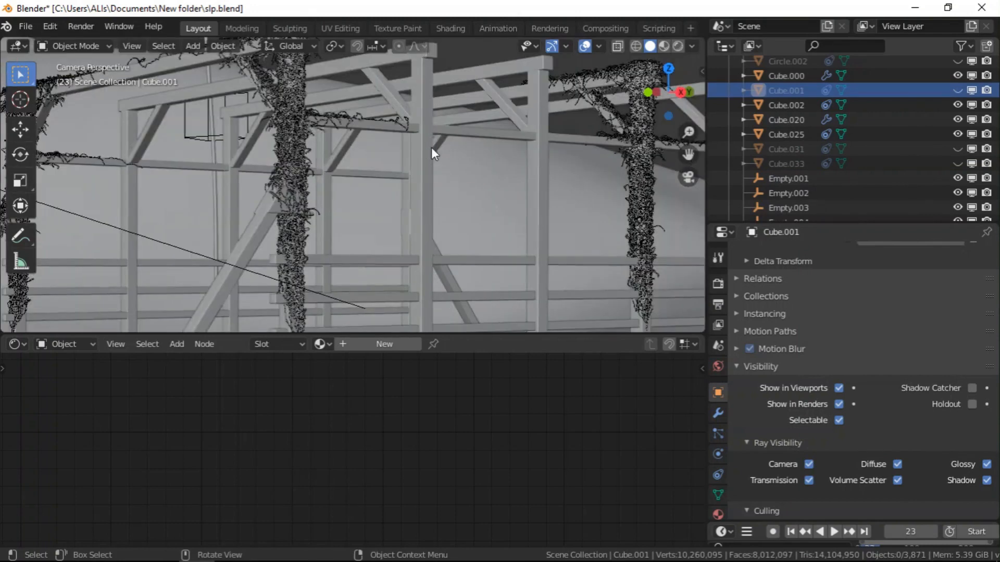
{"action": "middle_click_drag", "start_coordinate": [431, 148], "coordinate": [387, 138]}
{"action": "scroll", "coordinate": [345, 133], "scroll_direction": "down", "scroll_amount": 6}
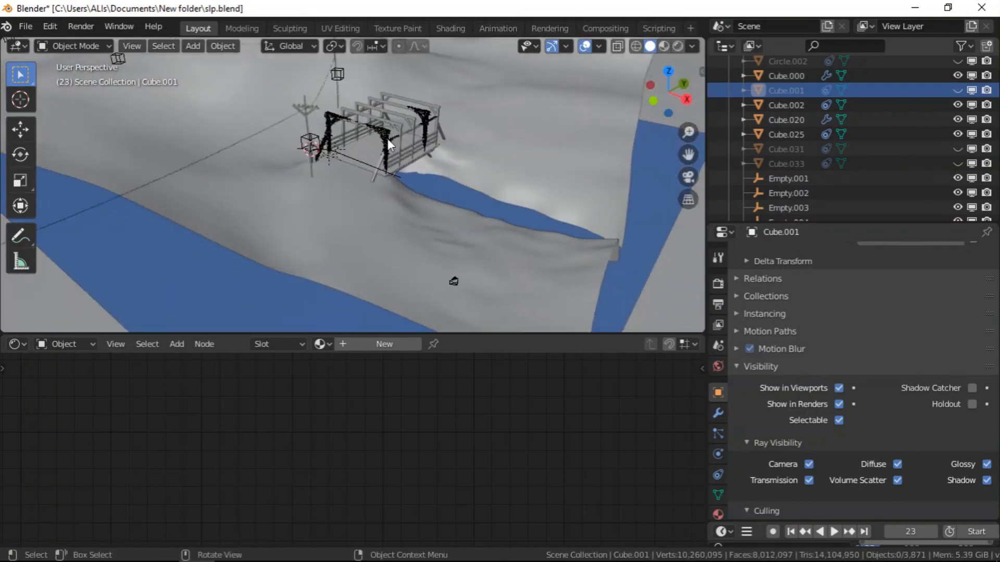
{"action": "scroll", "coordinate": [387, 138], "scroll_direction": "up", "scroll_amount": 10}
{"action": "scroll", "coordinate": [352, 206], "scroll_direction": "up", "scroll_amount": 2}
{"action": "scroll", "coordinate": [358, 207], "scroll_direction": "down", "scroll_amount": 2}
{"action": "scroll", "coordinate": [416, 184], "scroll_direction": "down", "scroll_amount": 6}
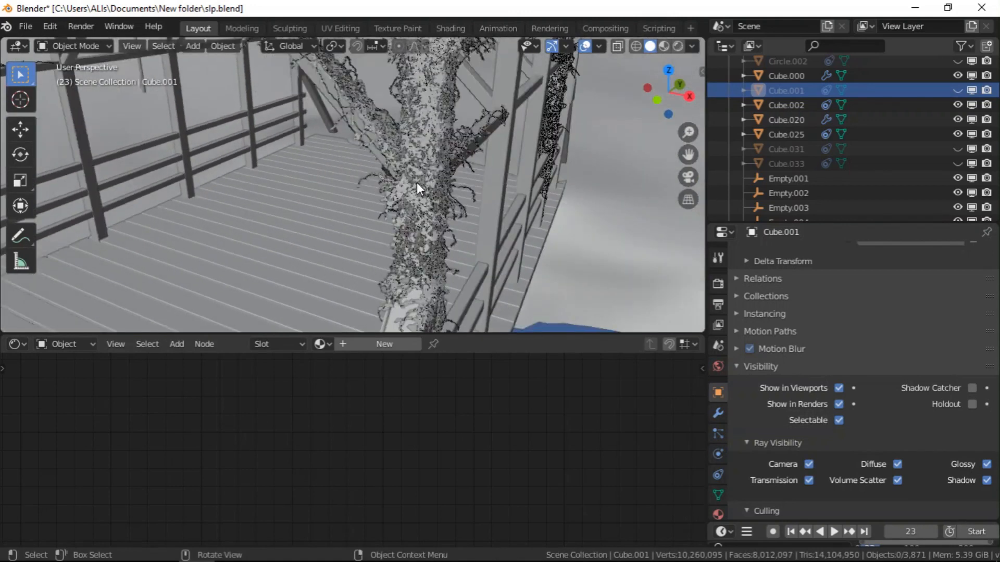
{"action": "scroll", "coordinate": [417, 182], "scroll_direction": "up", "scroll_amount": 6}
{"action": "scroll", "coordinate": [416, 184], "scroll_direction": "up", "scroll_amount": 2}
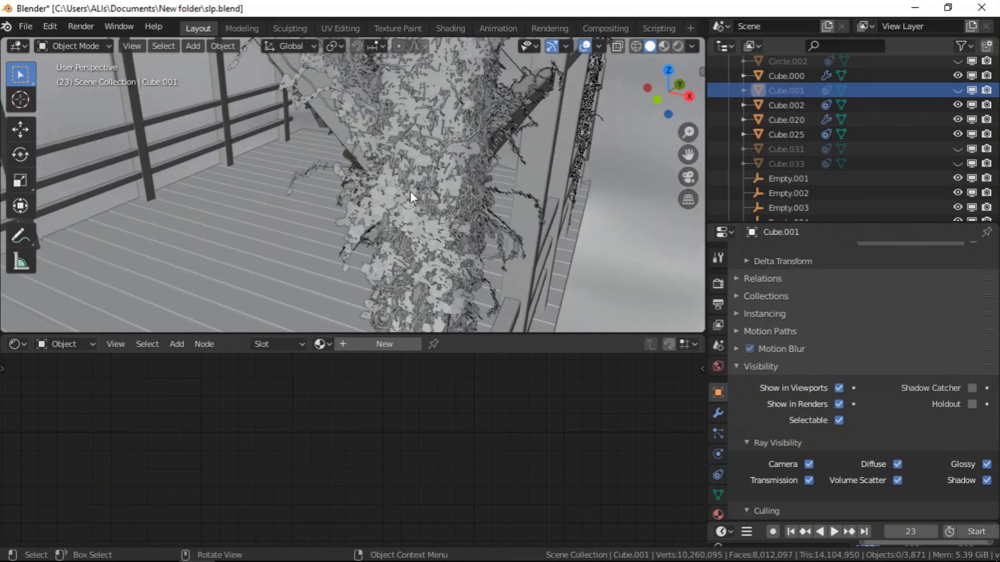
- Set the viewport display of the IvyLeaf object on the front post to Bounds
{"action": "left_click", "coordinate": [390, 198]}
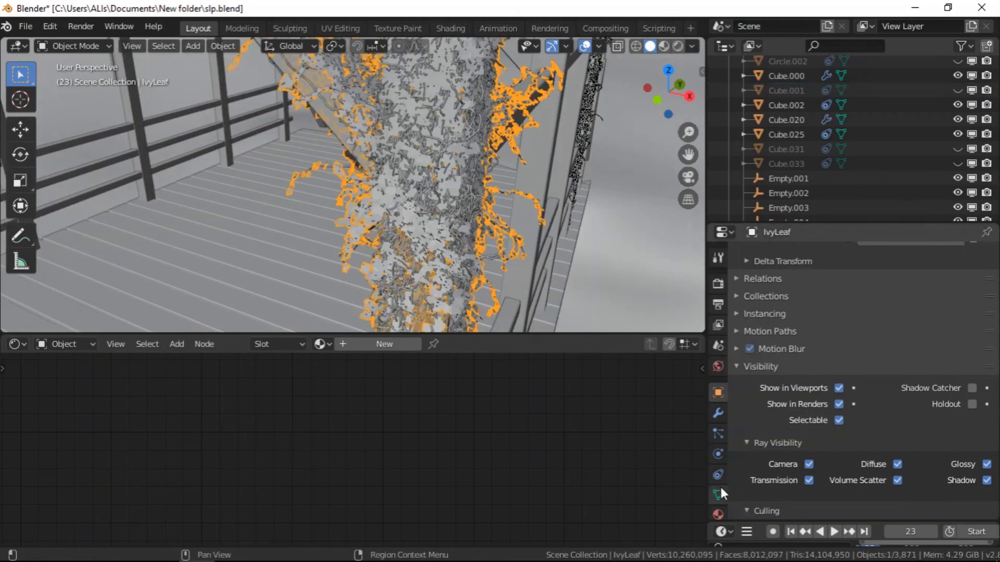
{"action": "scroll", "coordinate": [718, 490], "scroll_direction": "down", "scroll_amount": 2}
{"action": "scroll", "coordinate": [795, 479], "scroll_direction": "down", "scroll_amount": 6}
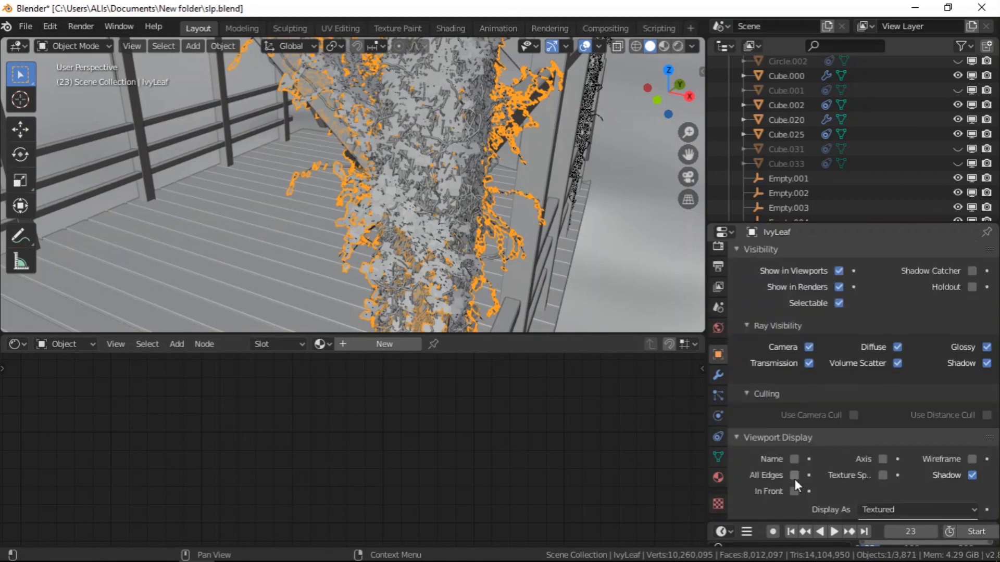
{"action": "left_click", "coordinate": [864, 453]}
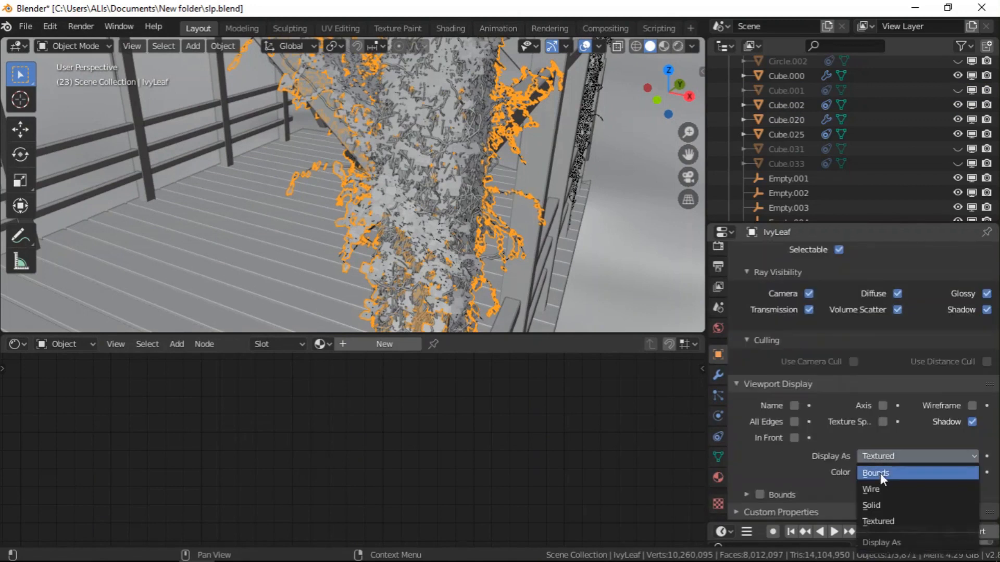
{"action": "left_click", "coordinate": [881, 474]}
{"action": "scroll", "coordinate": [434, 201], "scroll_direction": "down", "scroll_amount": 10}
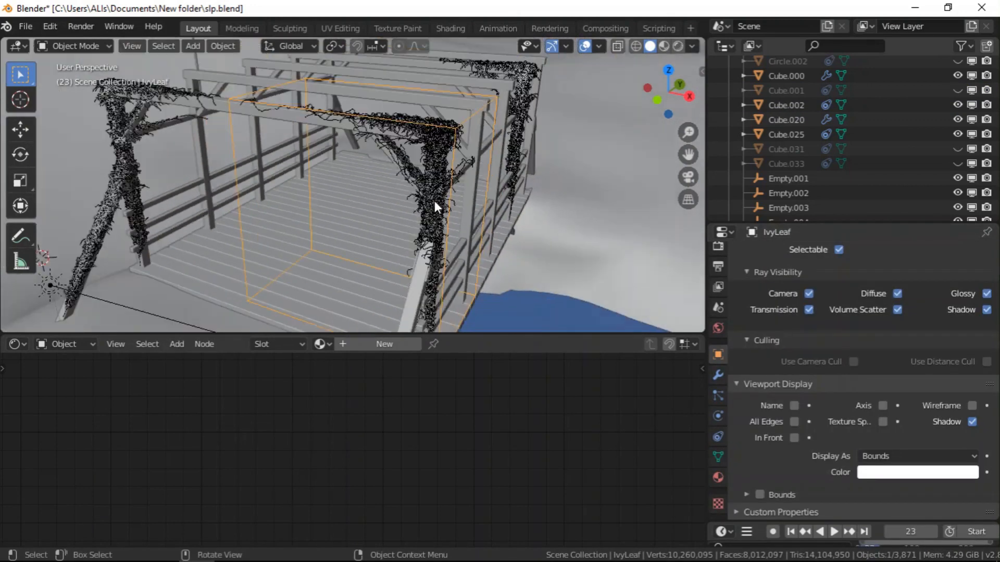
- Display the leaves of the next ivy-covered post, IvyLeaf.001, as Bounds in the viewport
{"action": "scroll", "coordinate": [116, 163], "scroll_direction": "up", "scroll_amount": 10}
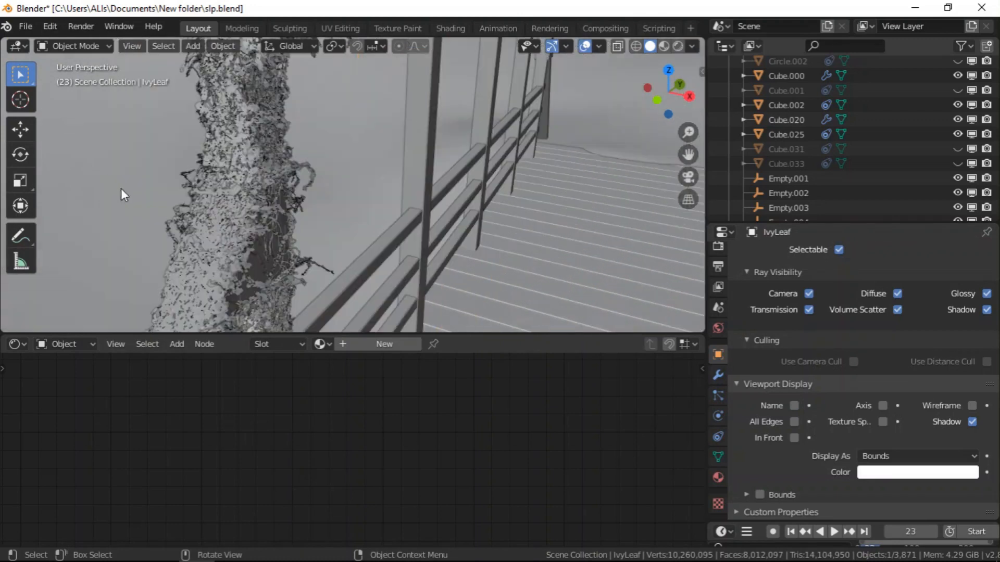
{"action": "left_click", "coordinate": [242, 189]}
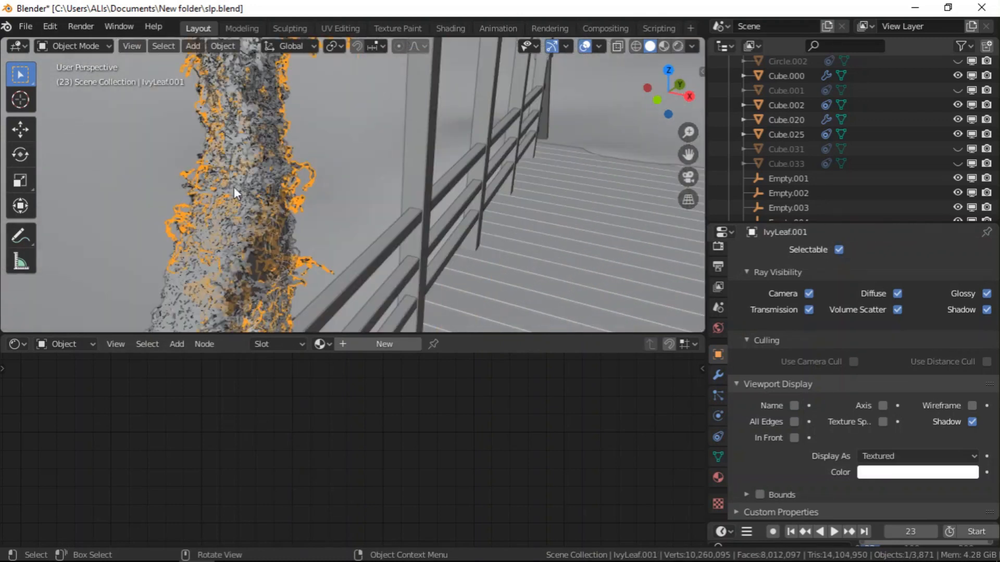
{"action": "left_click", "coordinate": [879, 456]}
{"action": "left_click", "coordinate": [871, 476]}
{"action": "scroll", "coordinate": [333, 140], "scroll_direction": "down", "scroll_amount": 8}
- Set the leaves on the slanted corner brace, IvyLeaf.003, to display as Bounds
{"action": "scroll", "coordinate": [295, 195], "scroll_direction": "up", "scroll_amount": 6}
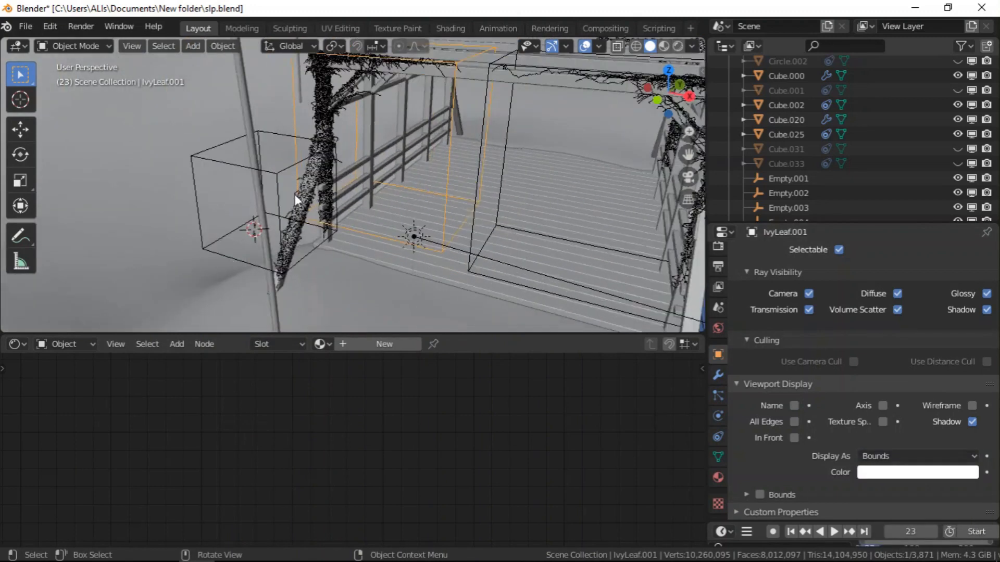
{"action": "scroll", "coordinate": [317, 180], "scroll_direction": "down", "scroll_amount": 4}
{"action": "scroll", "coordinate": [312, 201], "scroll_direction": "up", "scroll_amount": 4}
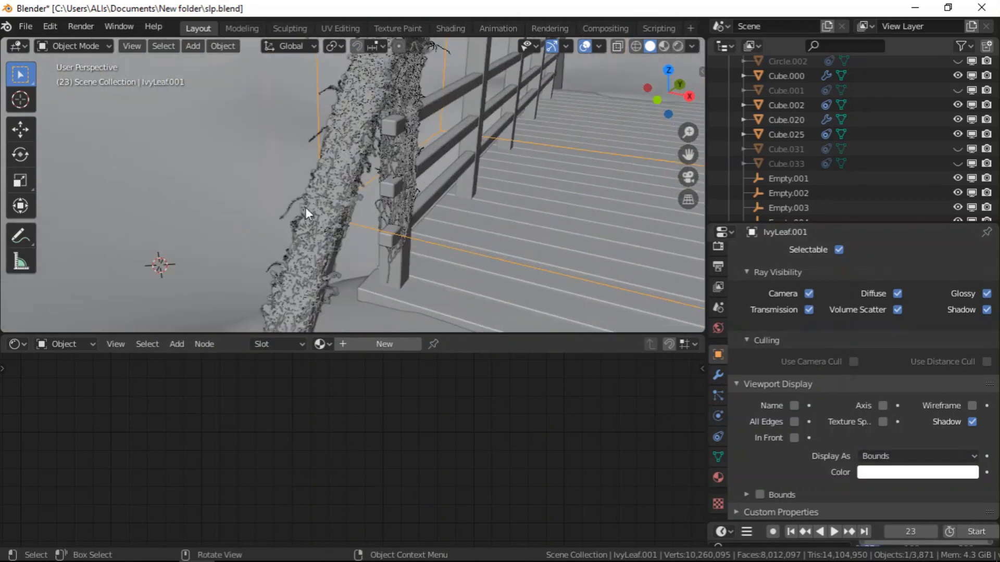
{"action": "left_click", "coordinate": [307, 202]}
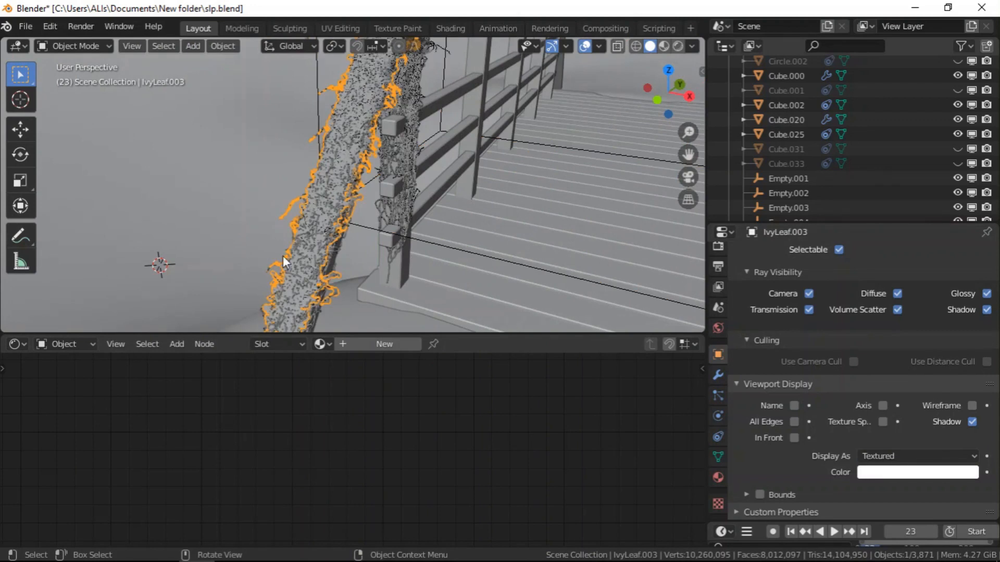
{"action": "key", "text": "KP_Decimal"}
{"action": "scroll", "coordinate": [285, 254], "scroll_direction": "down", "scroll_amount": 6}
{"action": "left_click", "coordinate": [891, 456]}
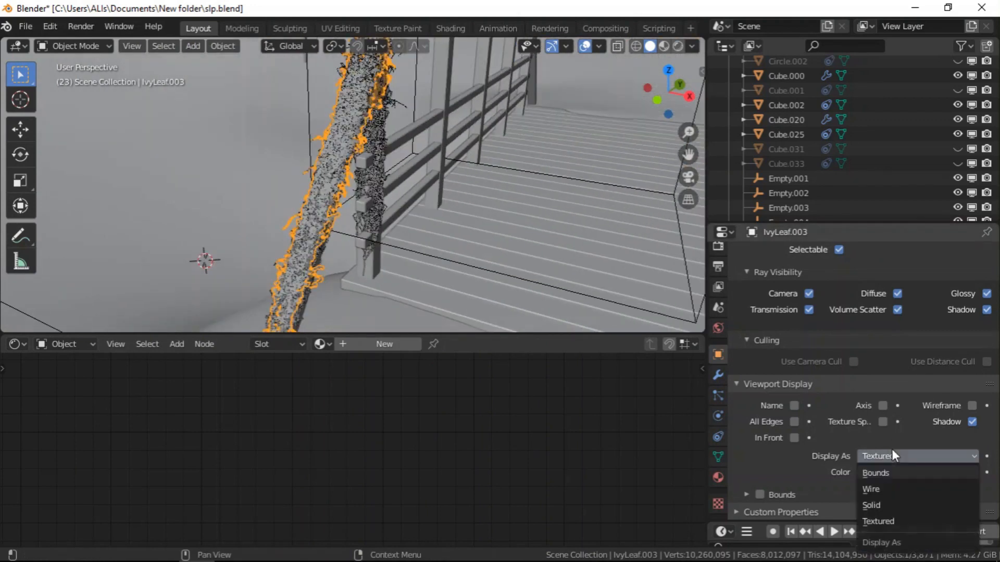
{"action": "scroll", "coordinate": [370, 205], "scroll_direction": "down", "scroll_amount": 6}
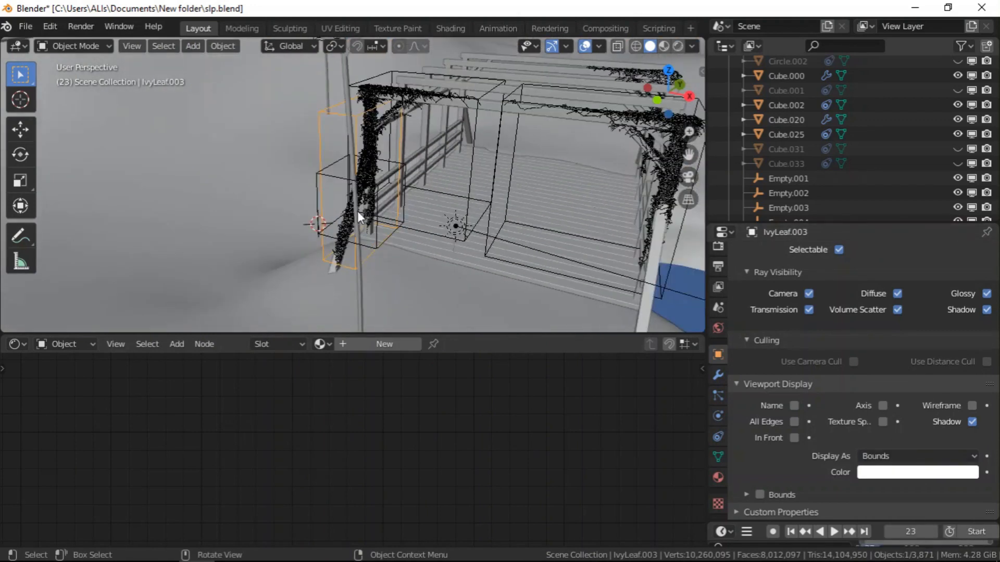
- Try Bounds display on the far post's ivy stems, IVY_Curve.002, and return them to Textured
{"action": "scroll", "coordinate": [359, 211], "scroll_direction": "up", "scroll_amount": 10}
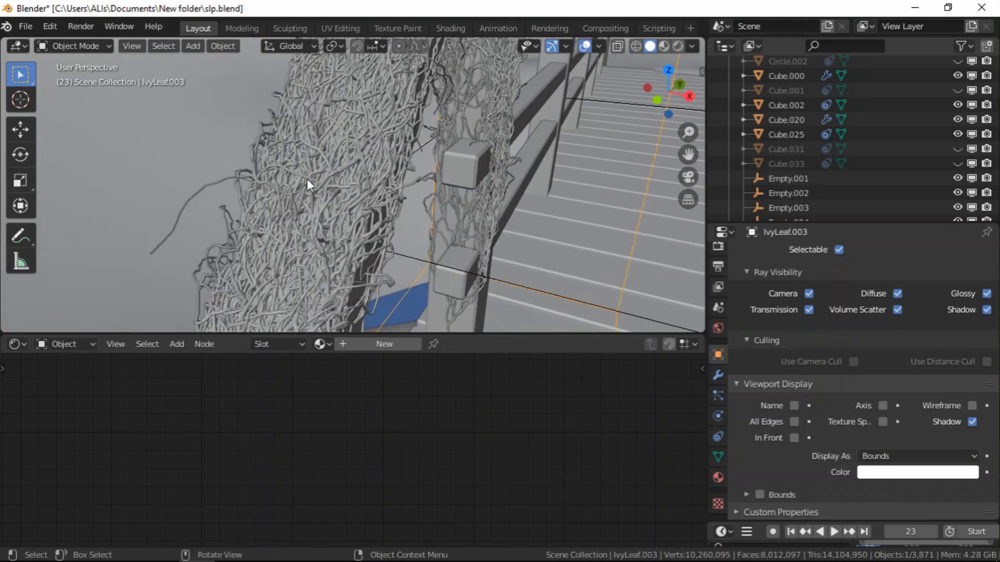
{"action": "scroll", "coordinate": [307, 185], "scroll_direction": "down", "scroll_amount": 8}
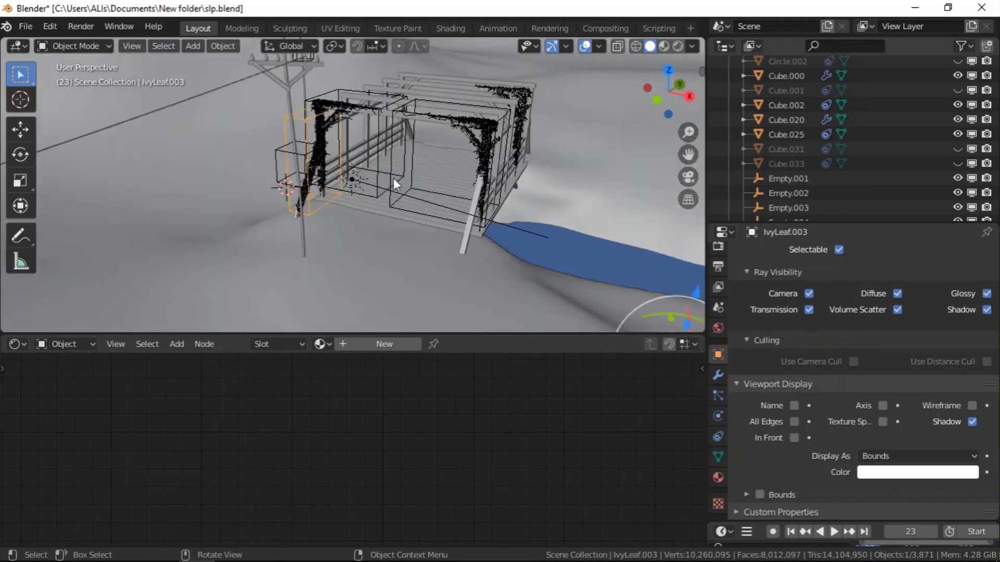
{"action": "scroll", "coordinate": [558, 177], "scroll_direction": "up", "scroll_amount": 10}
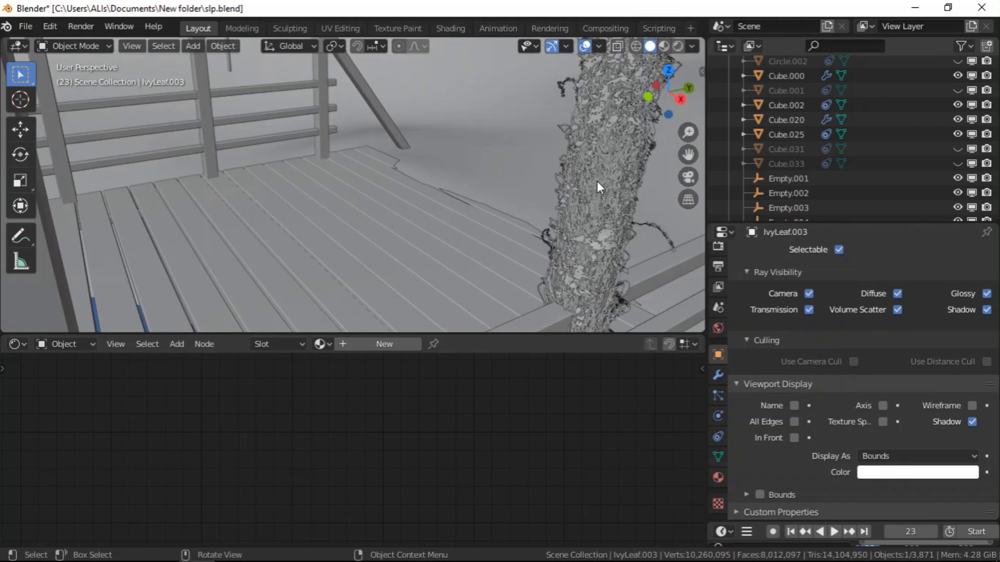
{"action": "left_click", "coordinate": [596, 180]}
{"action": "left_click", "coordinate": [882, 456]}
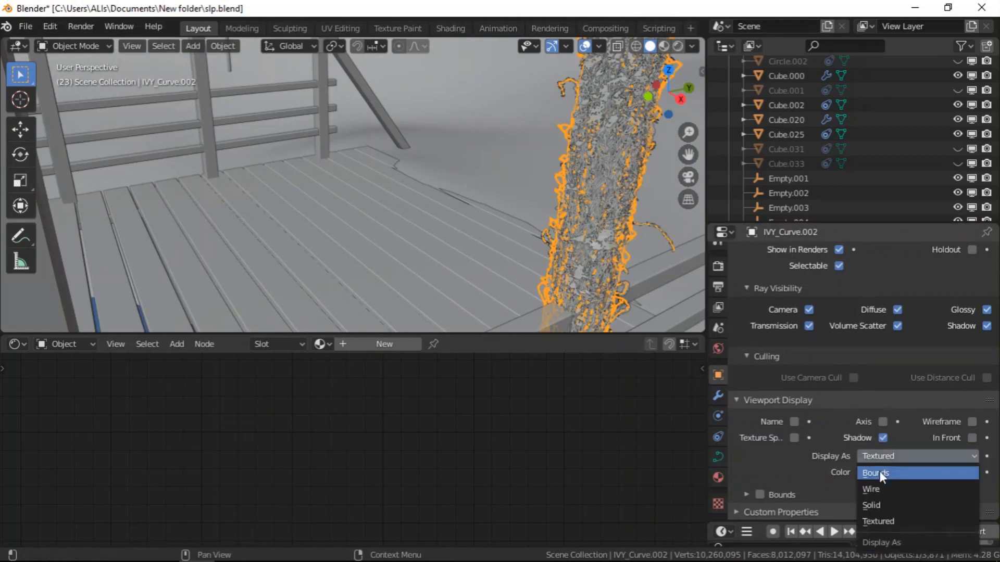
{"action": "left_click", "coordinate": [879, 471]}
{"action": "scroll", "coordinate": [589, 127], "scroll_direction": "up", "scroll_amount": 3}
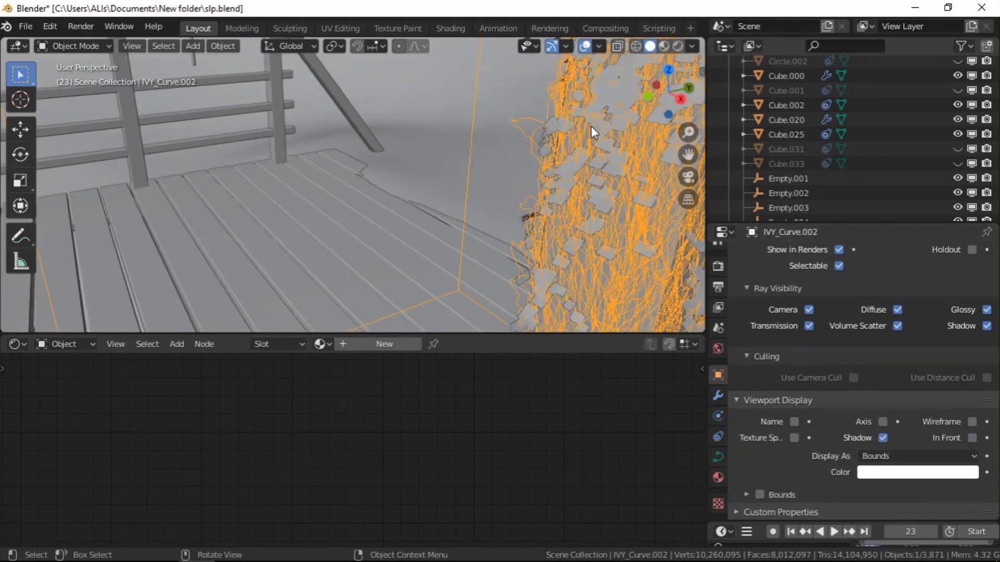
{"action": "left_click", "coordinate": [876, 453]}
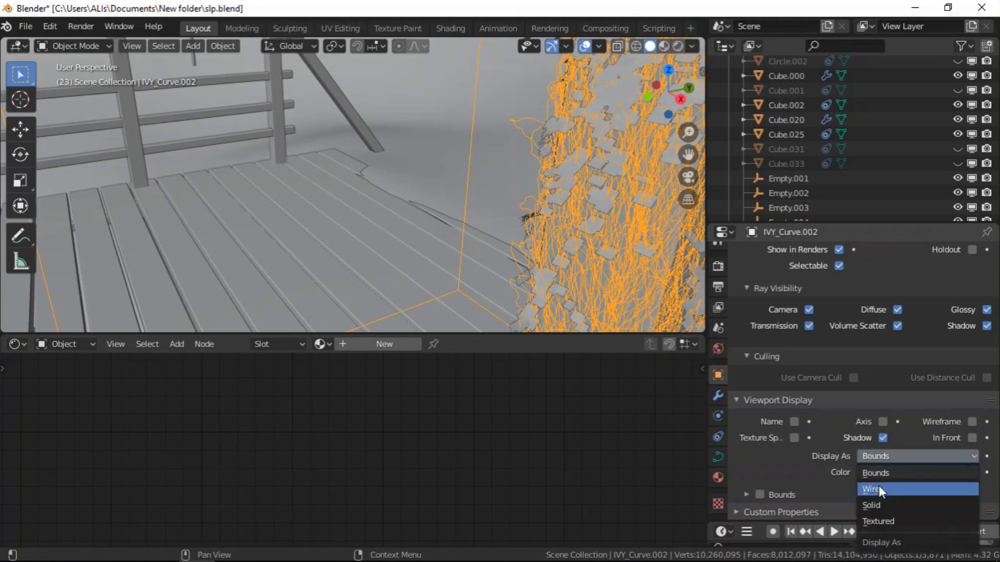
{"action": "left_click", "coordinate": [878, 521]}
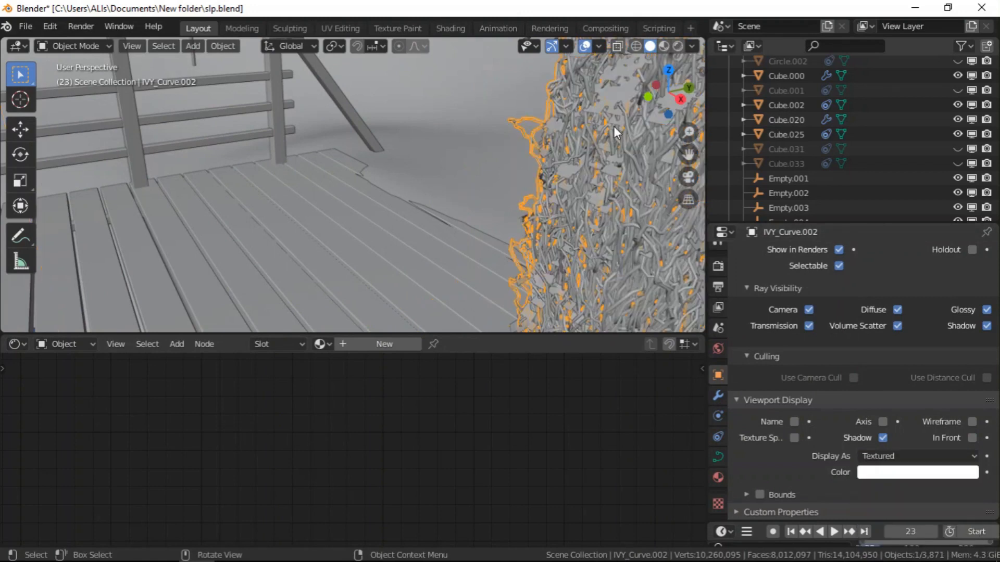
- Set the far post's ivy leaves, IvyLeaf.002, to display as Bounds and check the structure
{"action": "left_click", "coordinate": [613, 130]}
{"action": "left_click", "coordinate": [867, 472]}
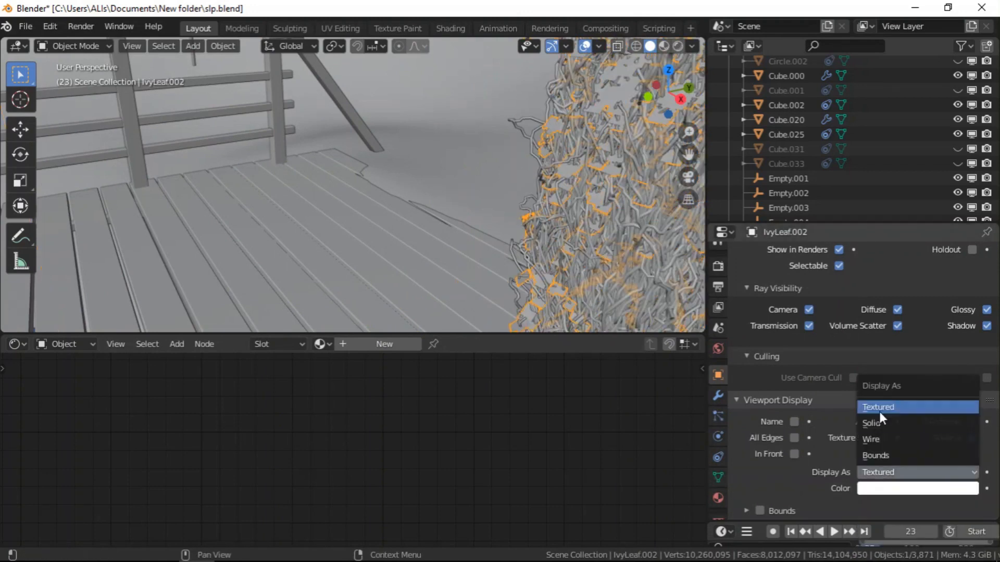
{"action": "left_click", "coordinate": [883, 456]}
{"action": "scroll", "coordinate": [560, 125], "scroll_direction": "down", "scroll_amount": 8}
{"action": "scroll", "coordinate": [505, 165], "scroll_direction": "up", "scroll_amount": 10}
{"action": "middle_click_drag", "start_coordinate": [495, 182], "coordinate": [478, 84]}
{"action": "scroll", "coordinate": [495, 134], "scroll_direction": "down", "scroll_amount": 8}
{"action": "scroll", "coordinate": [478, 81], "scroll_direction": "up", "scroll_amount": 3}
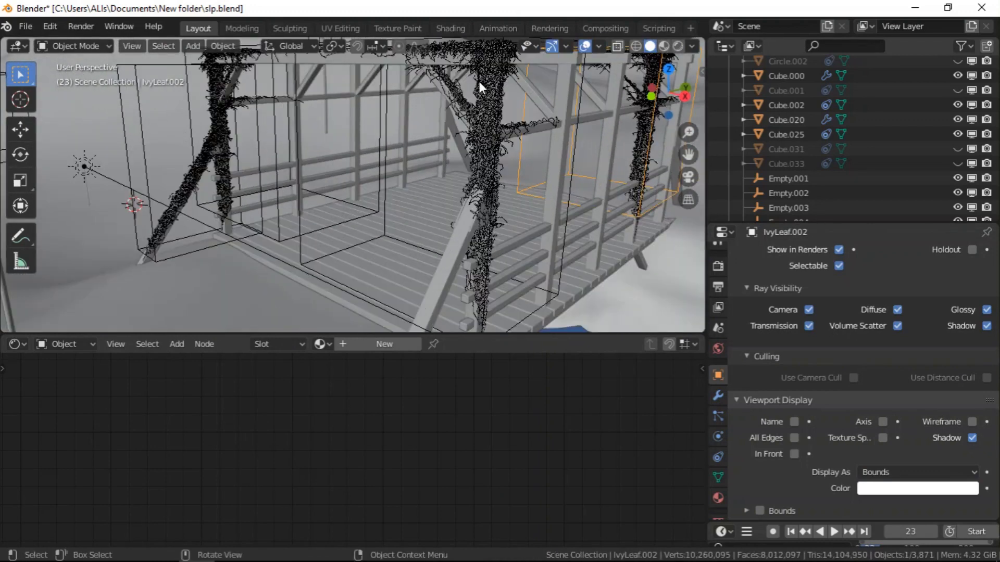
- Select the terrain object gmd around the wooden structure and hide it in the viewport
{"action": "scroll", "coordinate": [505, 220], "scroll_direction": "down", "scroll_amount": 5}
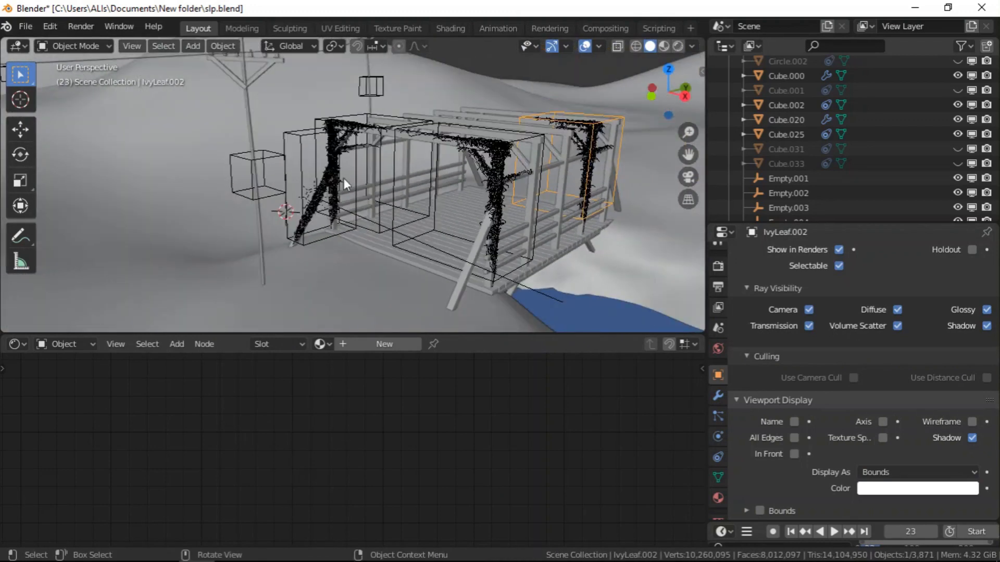
{"action": "scroll", "coordinate": [388, 182], "scroll_direction": "down", "scroll_amount": 4}
{"action": "middle_click_drag", "start_coordinate": [407, 161], "coordinate": [562, 154]}
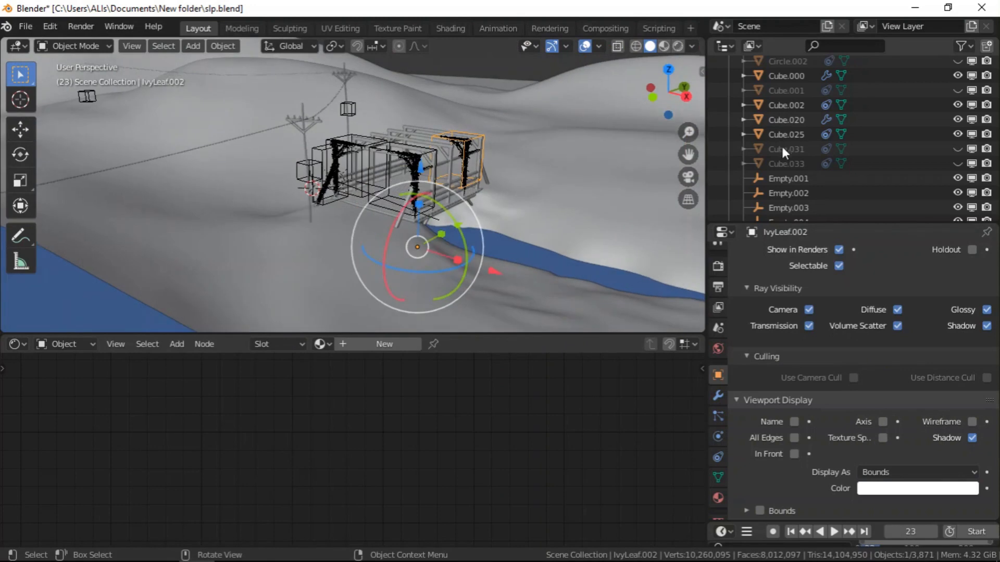
{"action": "left_click", "coordinate": [580, 150]}
{"action": "scroll", "coordinate": [867, 173], "scroll_direction": "down", "scroll_amount": 8}
{"action": "scroll", "coordinate": [880, 171], "scroll_direction": "up", "scroll_amount": 2}
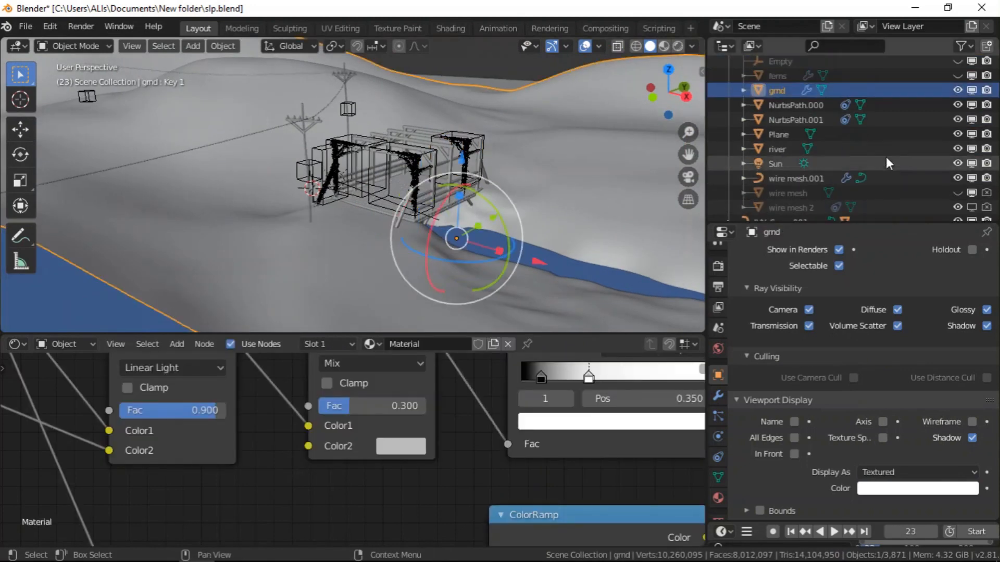
{"action": "left_click", "coordinate": [958, 89]}
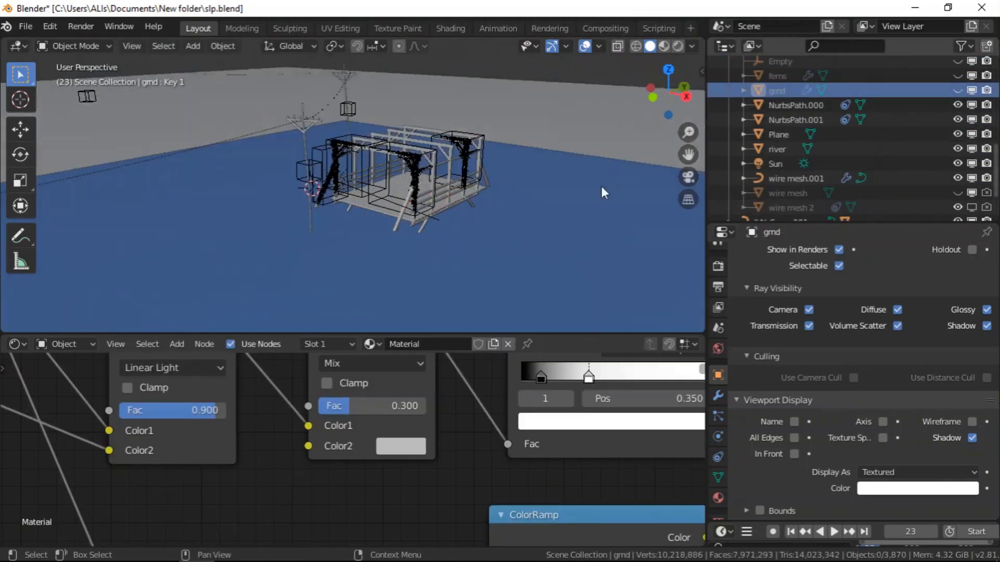
- Select the insulators on top of the utility pole, NurbsPath.000, and hide them in the viewport
{"action": "scroll", "coordinate": [307, 137], "scroll_direction": "up", "scroll_amount": 3}
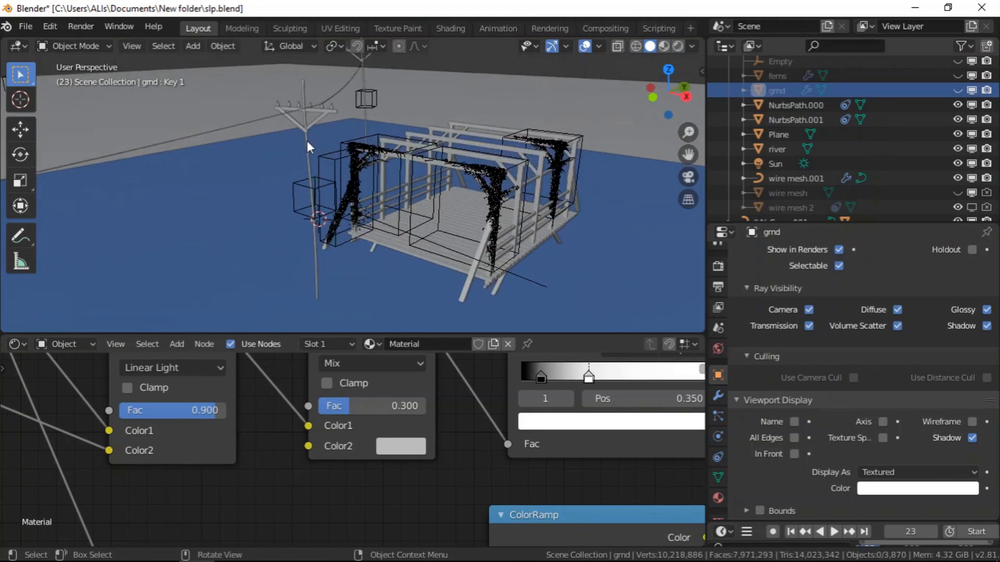
{"action": "left_click", "coordinate": [330, 104]}
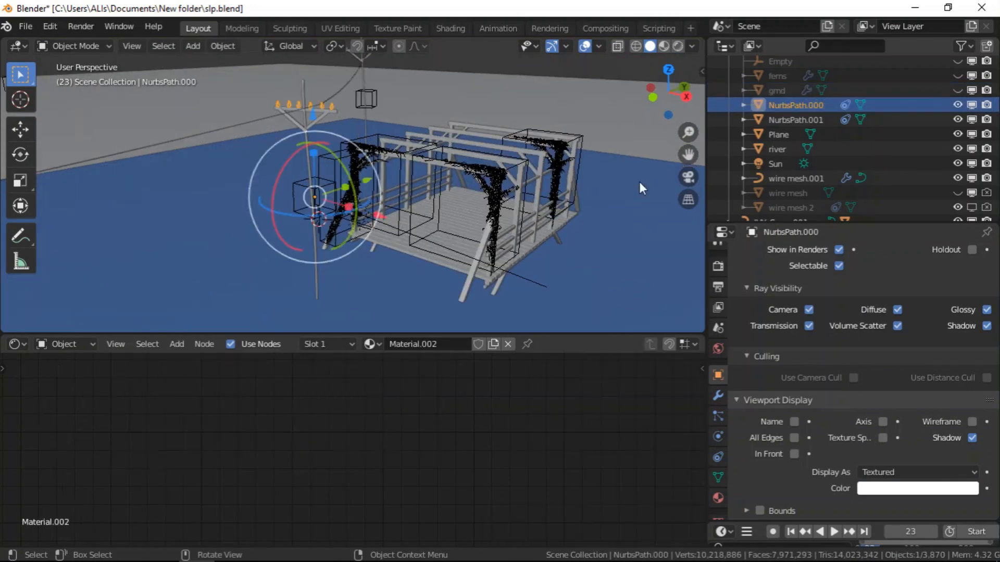
{"action": "scroll", "coordinate": [890, 179], "scroll_direction": "up", "scroll_amount": 2}
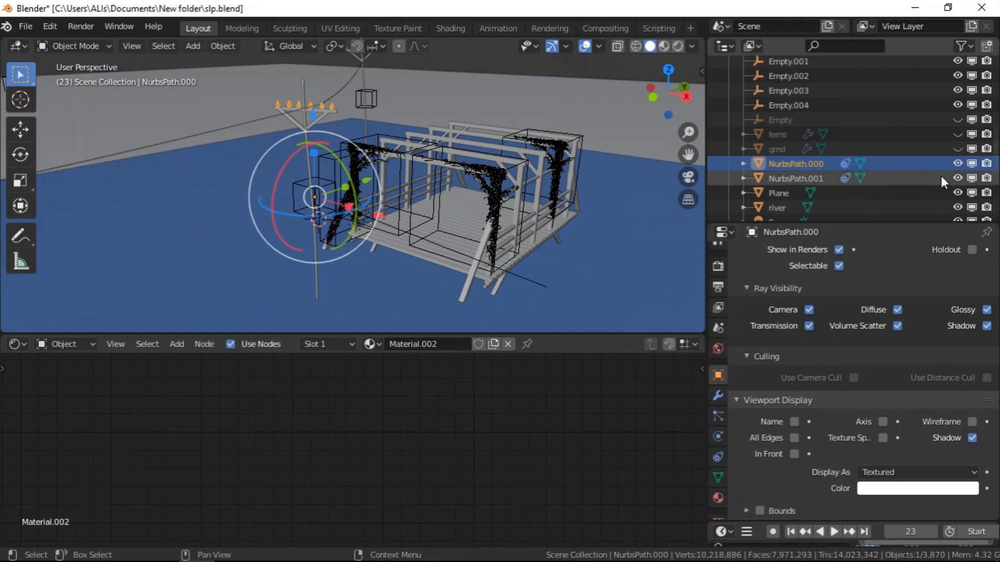
{"action": "left_click", "coordinate": [959, 163]}
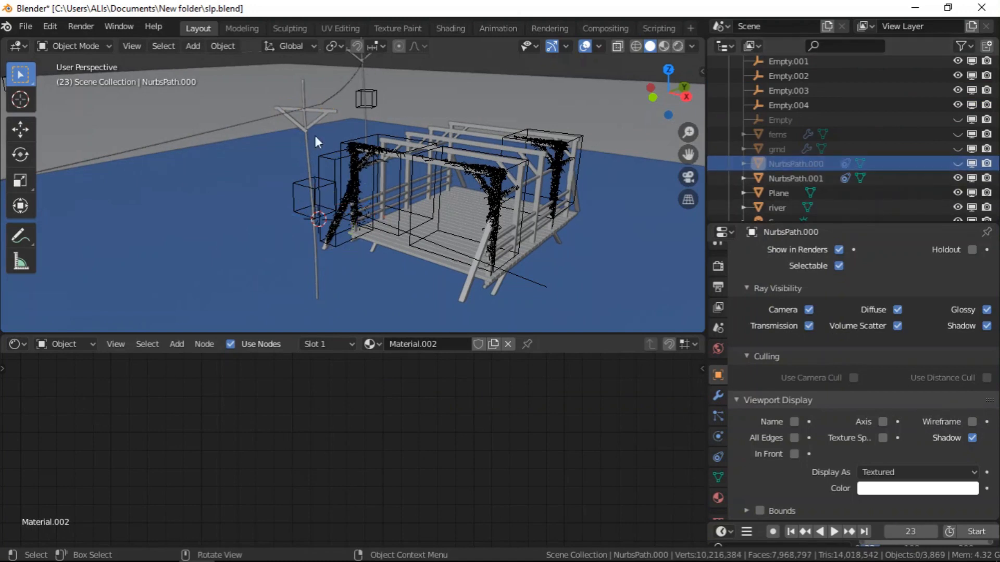
- Select the near utility pole, NurbsPath.001, and hide it in the viewport
{"action": "left_click", "coordinate": [317, 108]}
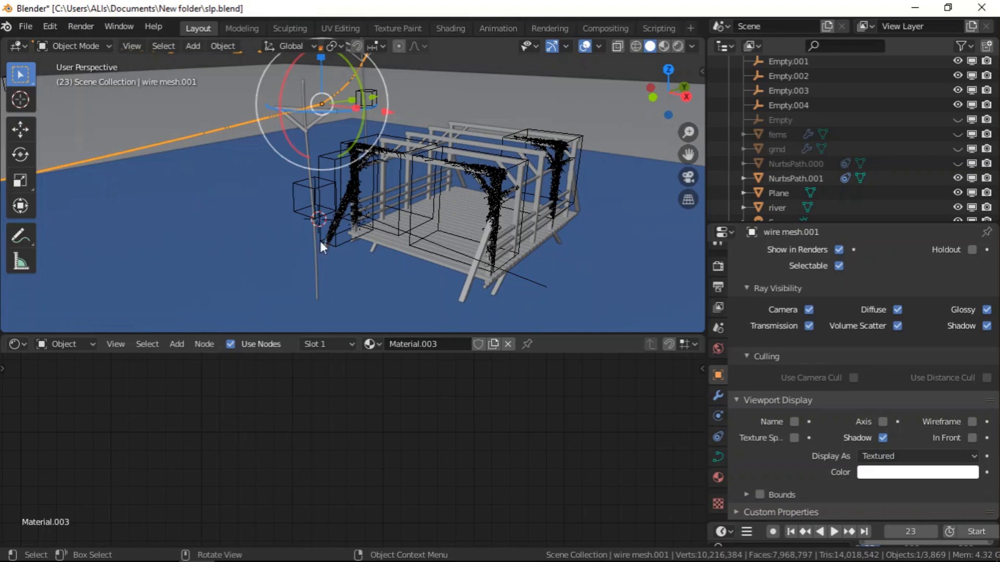
{"action": "scroll", "coordinate": [323, 233], "scroll_direction": "up", "scroll_amount": 4}
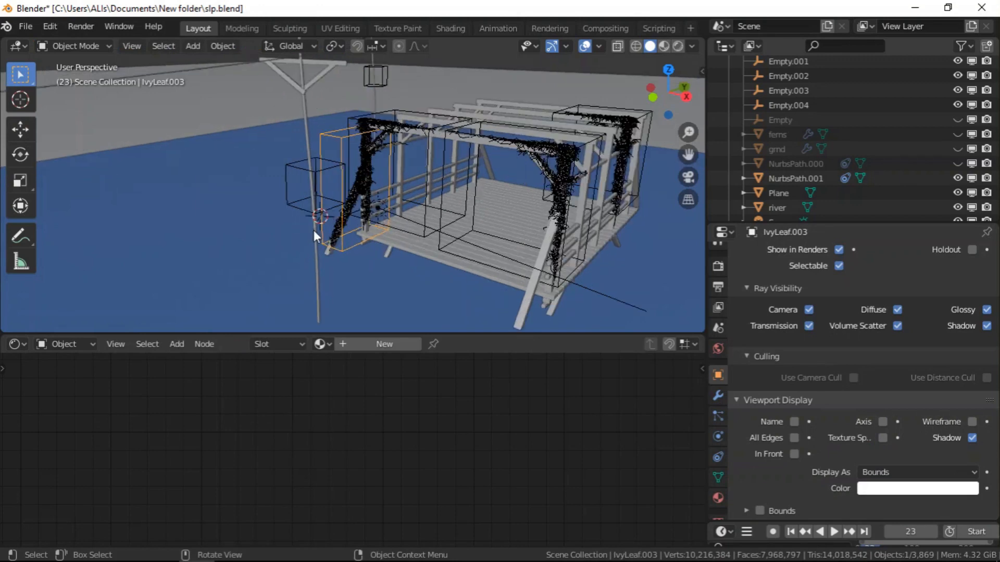
{"action": "left_click", "coordinate": [321, 227]}
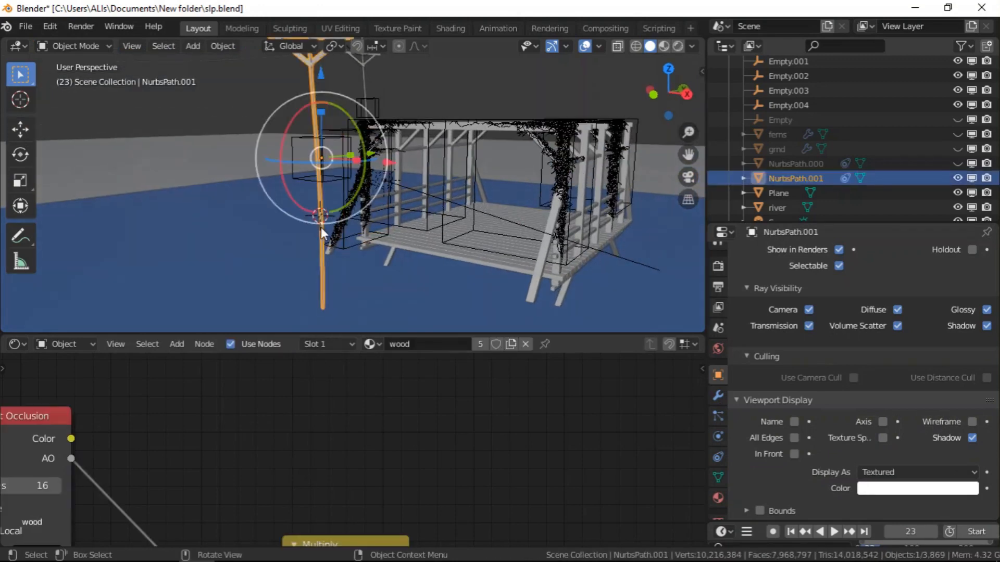
{"action": "left_click", "coordinate": [957, 177]}
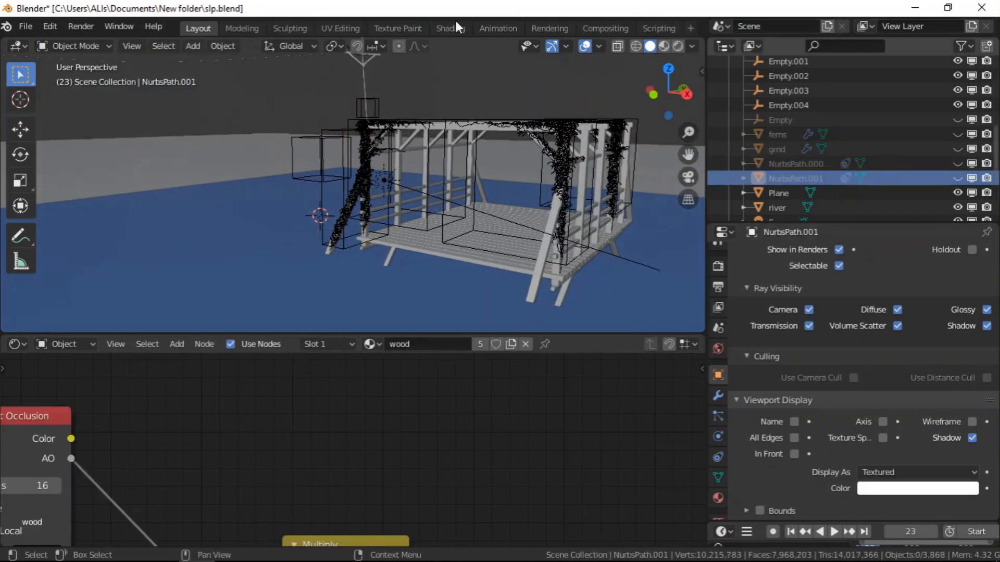
- Select the far utility pole behind the wooden structure, Cube.025, and hide it in the viewport
{"action": "left_click", "coordinate": [364, 65]}
{"action": "scroll", "coordinate": [916, 185], "scroll_direction": "up", "scroll_amount": 5}
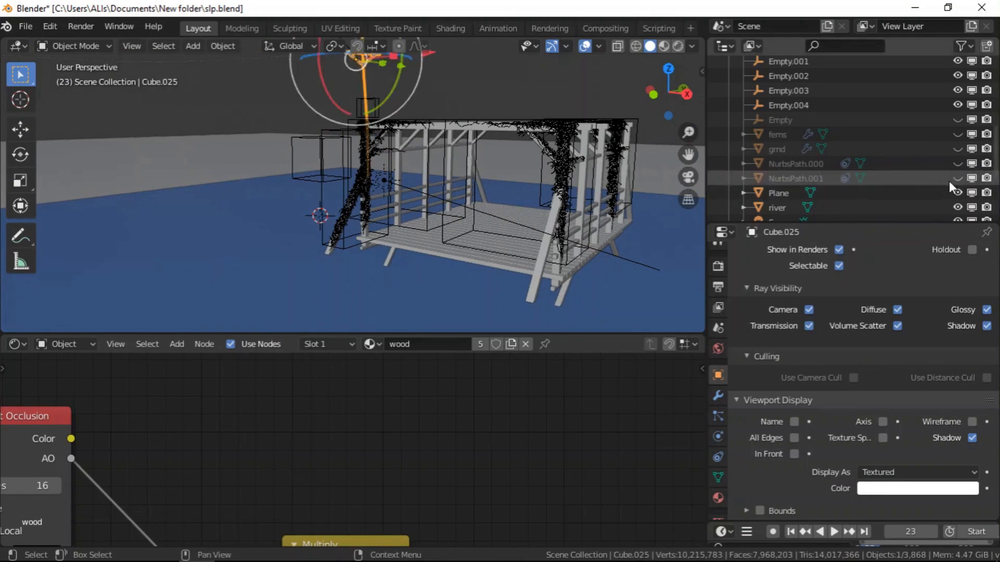
{"action": "left_click", "coordinate": [957, 163]}
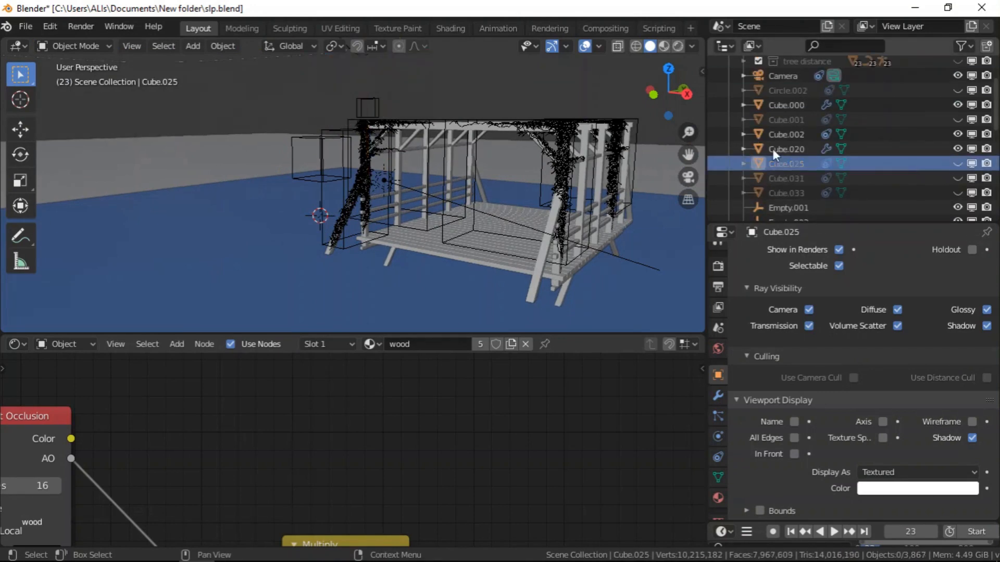
- Turn off Auto Save Temporary Files in the Save & Load preferences and close the preferences
{"action": "left_click", "coordinate": [45, 27]}
{"action": "left_click", "coordinate": [94, 236]}
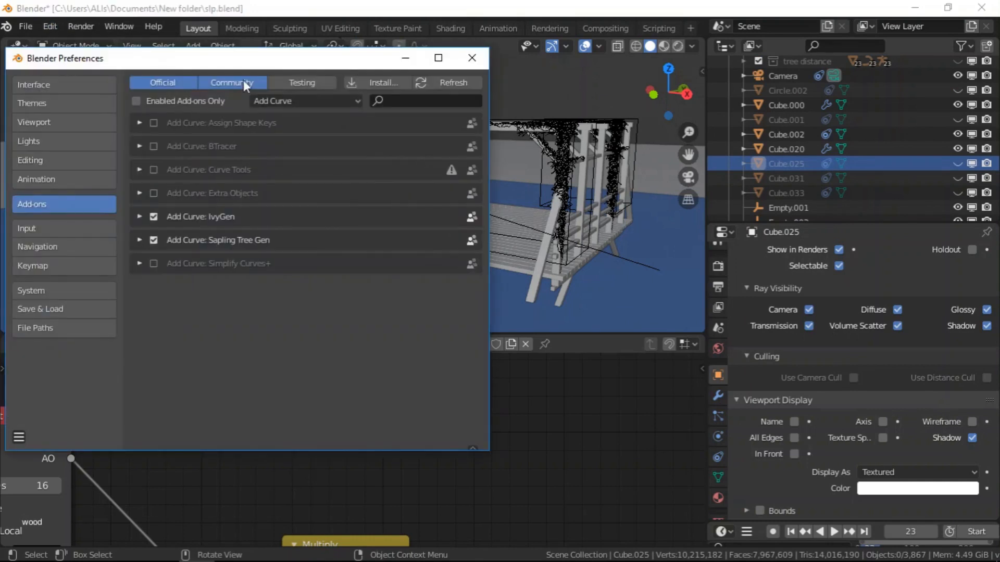
{"action": "left_click", "coordinate": [89, 308]}
{"action": "left_click", "coordinate": [421, 214]}
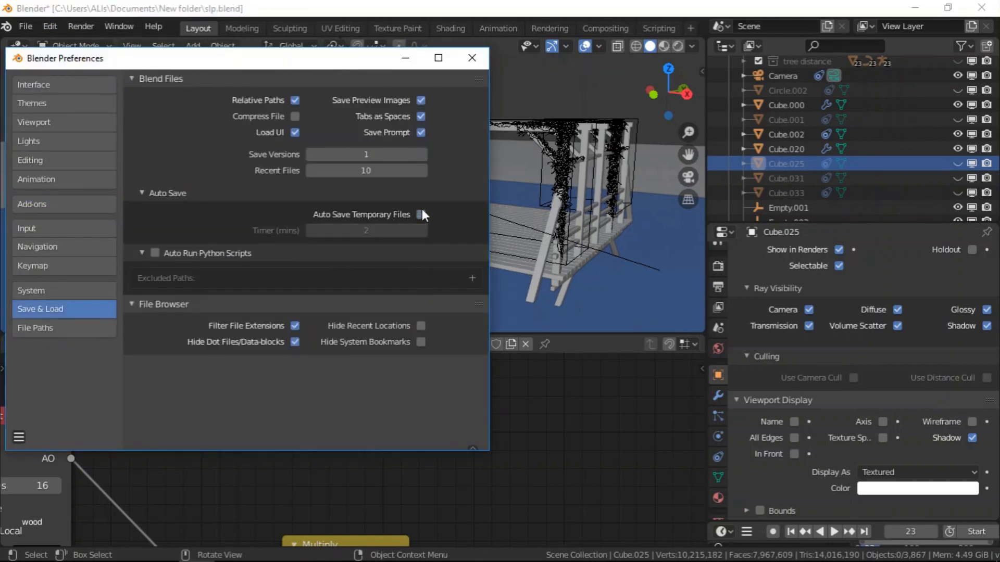
{"action": "left_click", "coordinate": [472, 58]}
- Examine the ivy-covered wooden structure and its surroundings from several angles and distances
{"action": "middle_click_drag", "start_coordinate": [478, 164], "coordinate": [427, 194]}
{"action": "scroll", "coordinate": [427, 194], "scroll_direction": "up", "scroll_amount": 3}
{"action": "scroll", "coordinate": [570, 234], "scroll_direction": "down", "scroll_amount": 1}
{"action": "scroll", "coordinate": [498, 180], "scroll_direction": "down", "scroll_amount": 4}
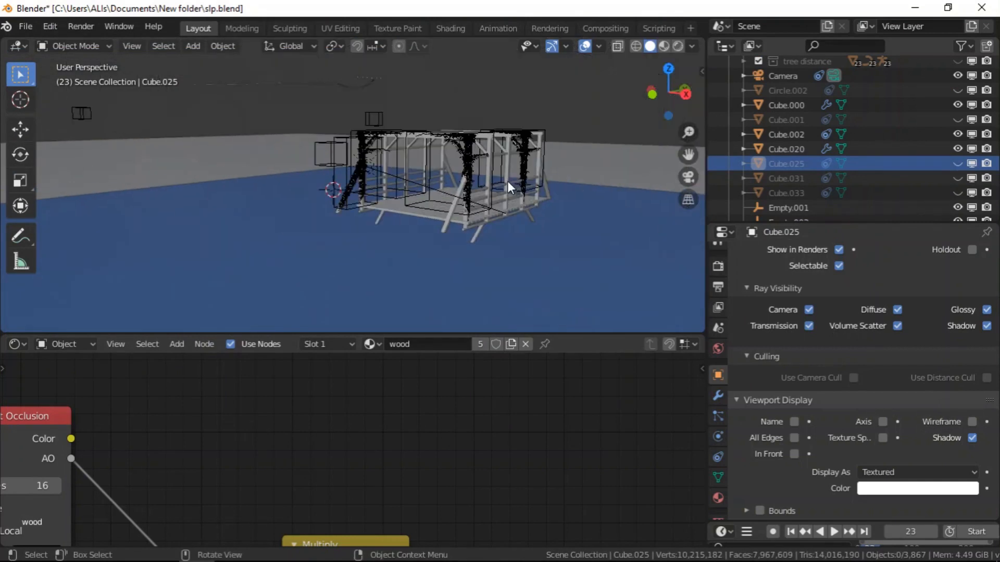
{"action": "scroll", "coordinate": [516, 215], "scroll_direction": "up", "scroll_amount": 1}
{"action": "scroll", "coordinate": [484, 224], "scroll_direction": "up", "scroll_amount": 3}
{"action": "middle_click_drag", "start_coordinate": [460, 212], "coordinate": [481, 206]}
{"action": "middle_click_drag", "start_coordinate": [410, 128], "coordinate": [368, 153]}
{"action": "scroll", "coordinate": [349, 170], "scroll_direction": "up", "scroll_amount": 4}
{"action": "scroll", "coordinate": [395, 110], "scroll_direction": "down", "scroll_amount": 7}
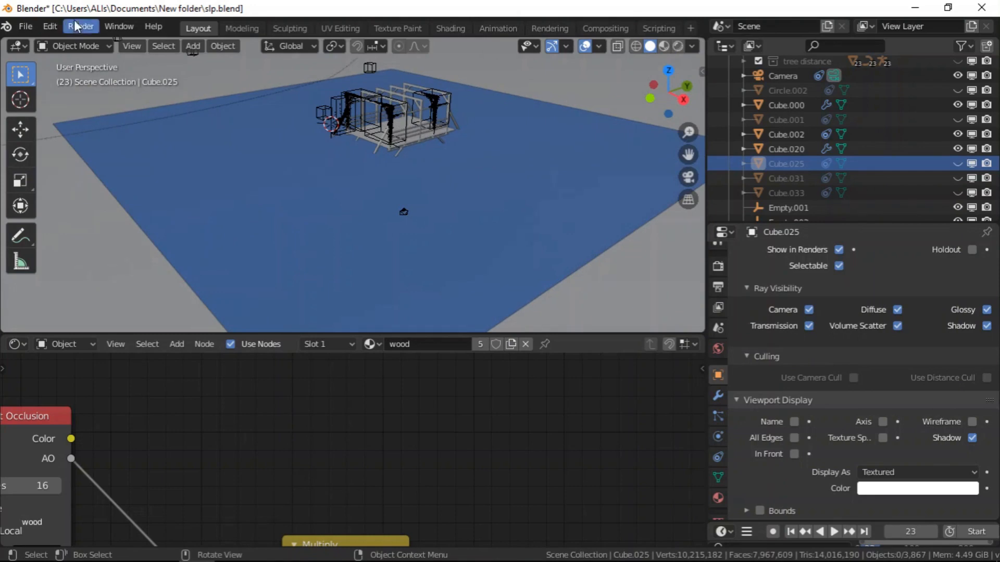
- Append the flower and leaf objects from slp asset.blend into the scene
{"action": "left_click", "coordinate": [18, 24]}
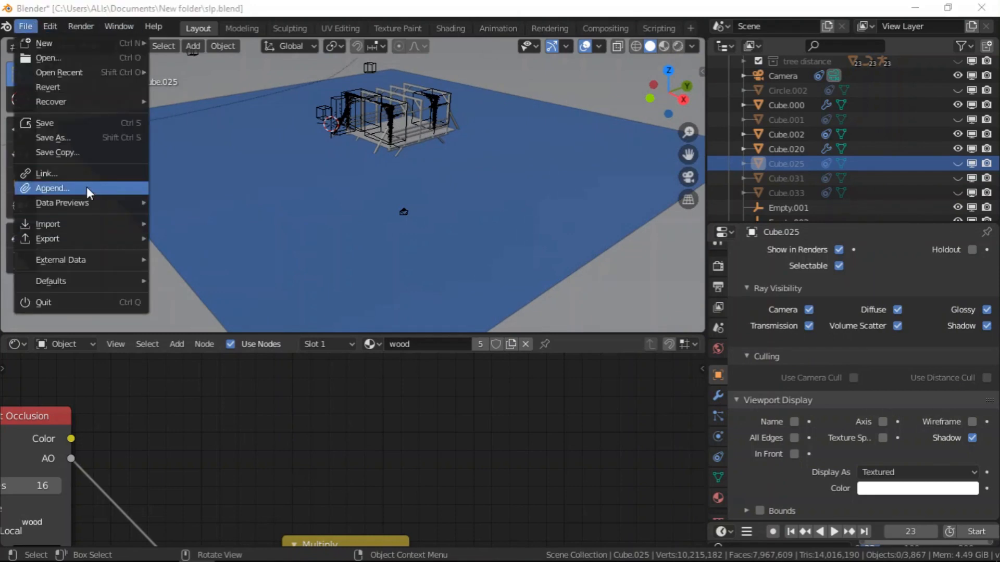
{"action": "left_click", "coordinate": [86, 187]}
{"action": "scroll", "coordinate": [411, 354], "scroll_direction": "down", "scroll_amount": 2}
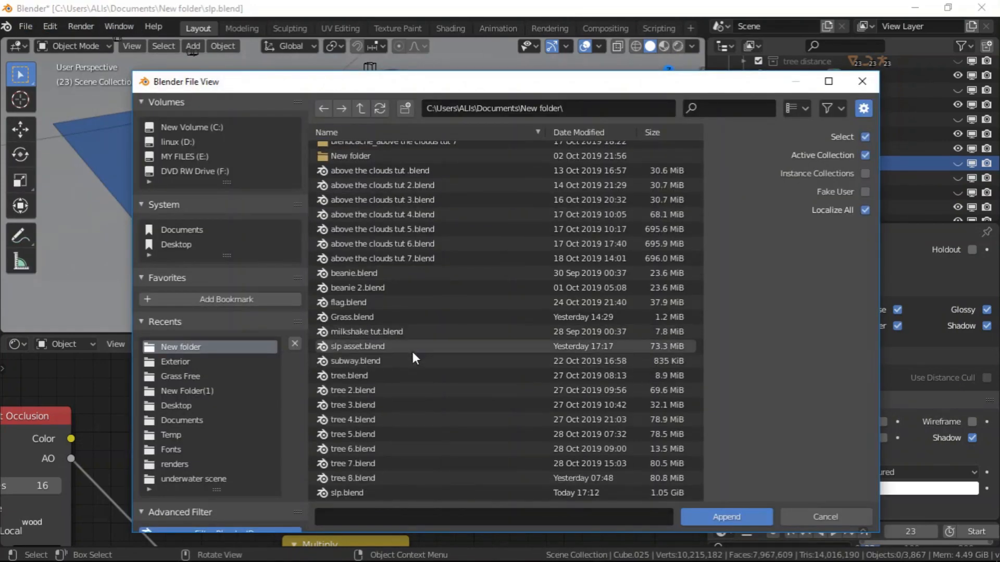
{"action": "double_click", "coordinate": [388, 345]}
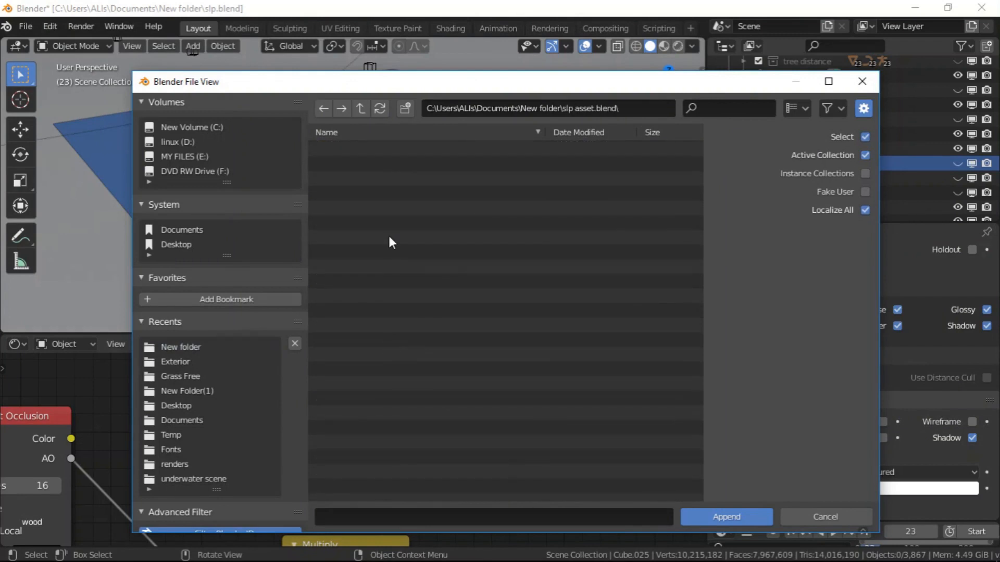
{"action": "double_click", "coordinate": [357, 263]}
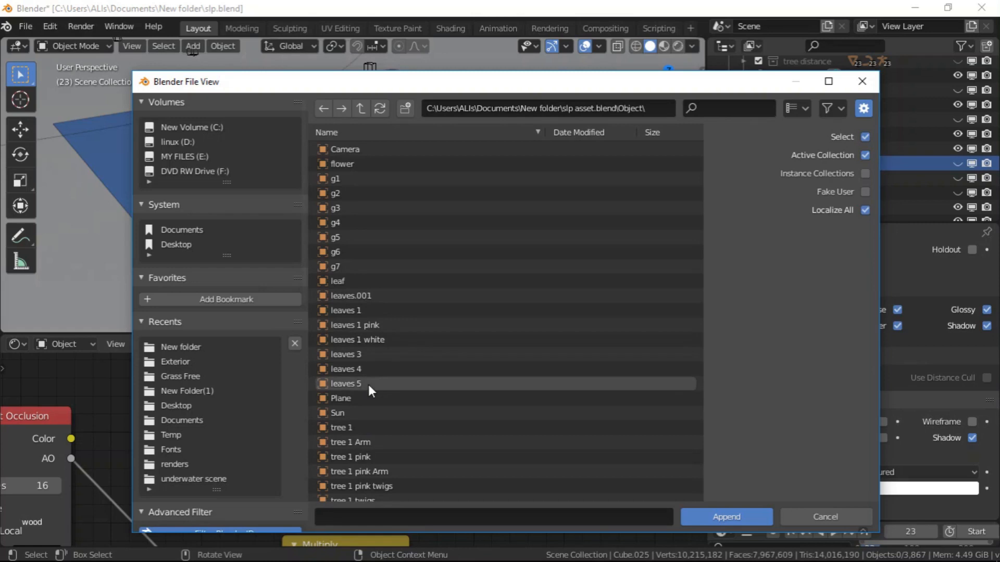
{"action": "left_click", "coordinate": [344, 164]}
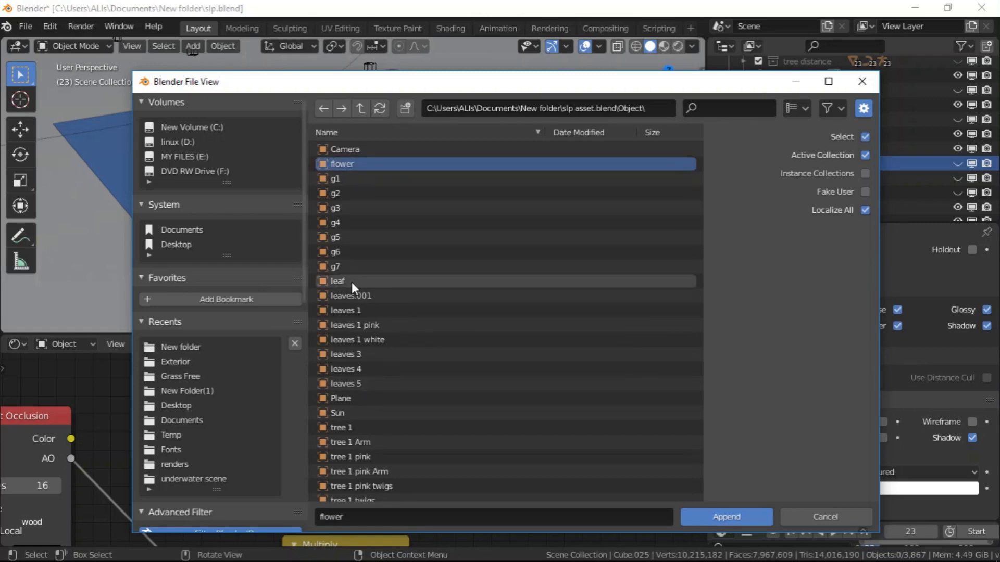
{"action": "left_click", "coordinate": [352, 282], "text": "shift"}
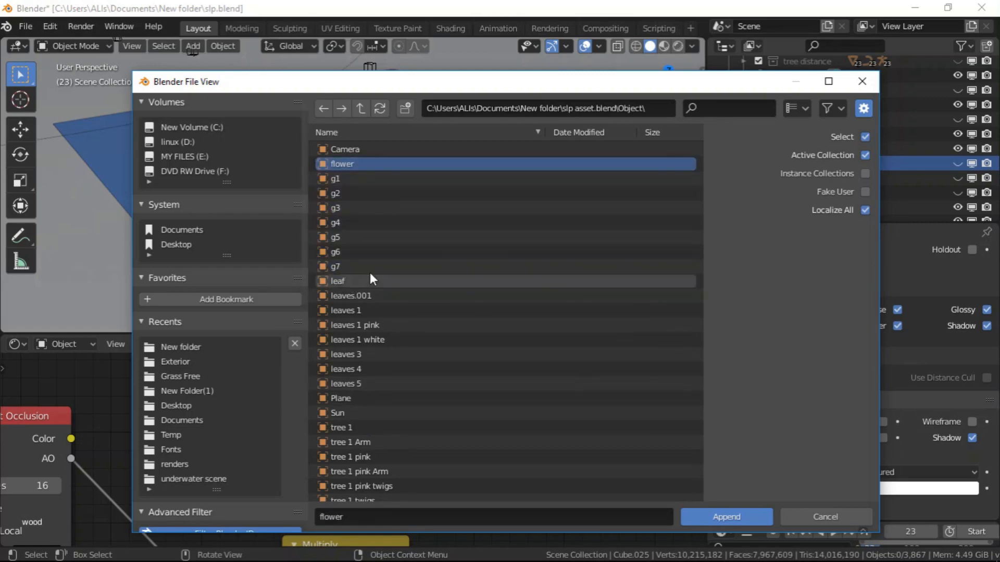
{"action": "left_click", "coordinate": [736, 514]}
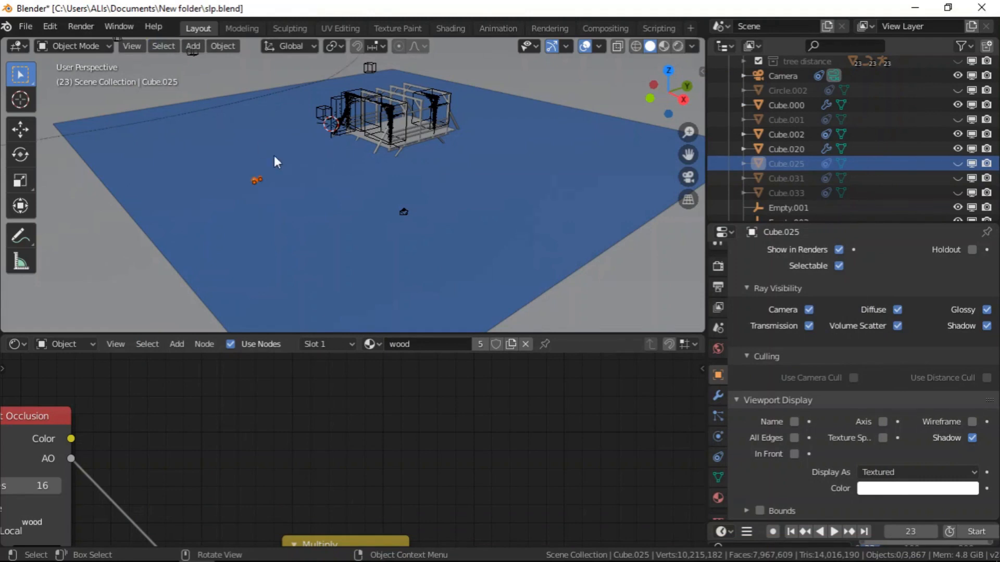
- Move the appended flower and leaf together to just beside the ivy-covered front post of the structure
{"action": "scroll", "coordinate": [281, 192], "scroll_direction": "up", "scroll_amount": 4}
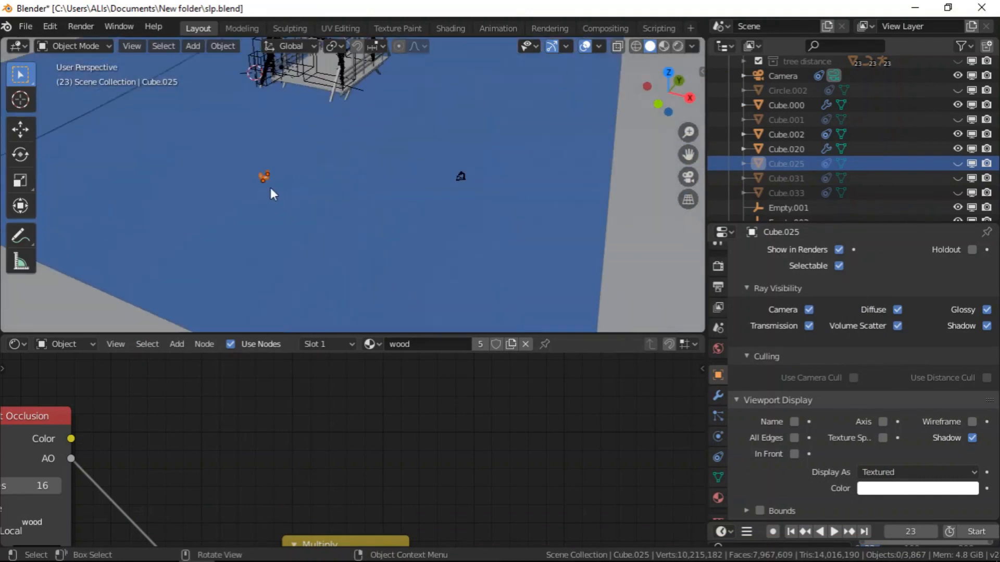
{"action": "left_click", "coordinate": [20, 129]}
{"action": "left_click_drag", "start_coordinate": [298, 151], "coordinate": [350, 78]}
{"action": "scroll", "coordinate": [353, 86], "scroll_direction": "up", "scroll_amount": 10}
{"action": "scroll", "coordinate": [309, 168], "scroll_direction": "up", "scroll_amount": 1}
{"action": "scroll", "coordinate": [311, 174], "scroll_direction": "down", "scroll_amount": 2}
{"action": "middle_click_drag", "start_coordinate": [314, 182], "coordinate": [415, 186]}
{"action": "left_click_drag", "start_coordinate": [307, 211], "coordinate": [165, 180]}
{"action": "scroll", "coordinate": [167, 181], "scroll_direction": "down", "scroll_amount": 4}
{"action": "scroll", "coordinate": [456, 228], "scroll_direction": "down", "scroll_amount": 3}
{"action": "left_click_drag", "start_coordinate": [370, 186], "coordinate": [142, 199]}
{"action": "scroll", "coordinate": [214, 235], "scroll_direction": "up", "scroll_amount": 4}
{"action": "middle_click_drag", "start_coordinate": [285, 241], "coordinate": [150, 243]}
{"action": "scroll", "coordinate": [283, 168], "scroll_direction": "up", "scroll_amount": 3}
{"action": "left_click_drag", "start_coordinate": [96, 245], "coordinate": [377, 174]}
{"action": "middle_click_drag", "start_coordinate": [377, 174], "coordinate": [311, 157]}
{"action": "middle_click_drag", "start_coordinate": [292, 181], "coordinate": [293, 187]}
{"action": "scroll", "coordinate": [398, 95], "scroll_direction": "up", "scroll_amount": 5}
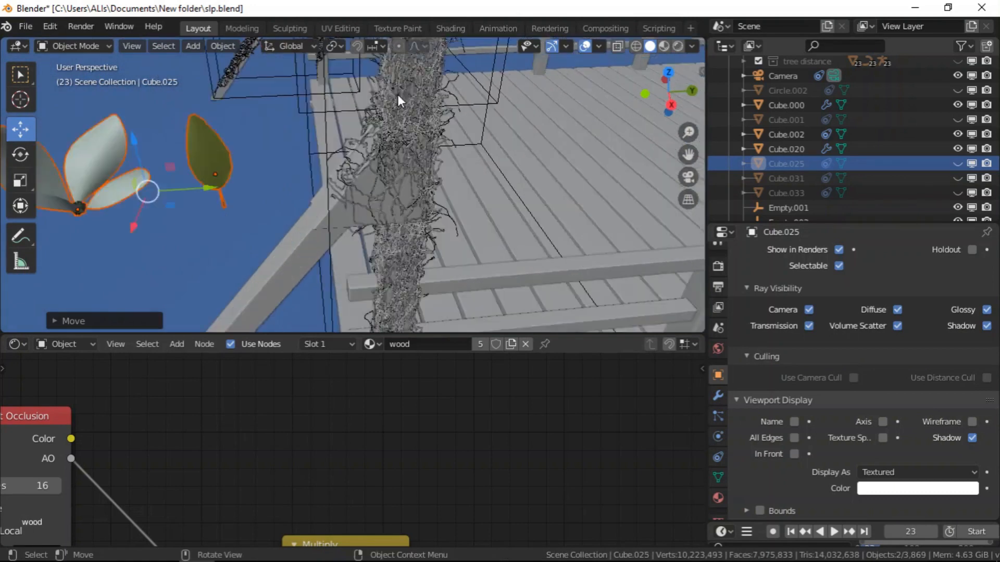
{"action": "scroll", "coordinate": [336, 140], "scroll_direction": "down", "scroll_amount": 5}
{"action": "scroll", "coordinate": [325, 135], "scroll_direction": "up", "scroll_amount": 4}
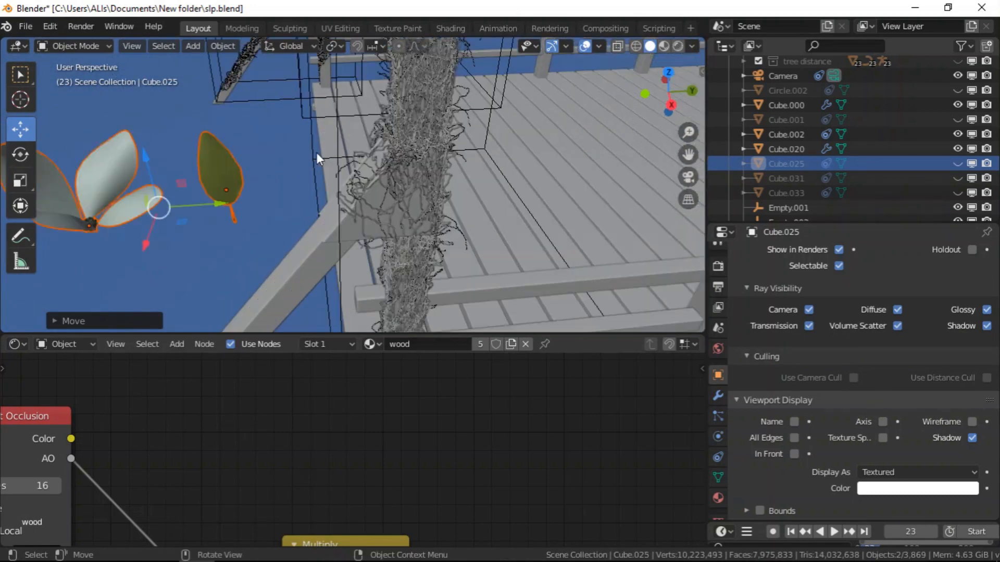
- Add a particle system of type Hair to the front post's ivy leaves, IvyLeaf
{"action": "left_click", "coordinate": [317, 152]}
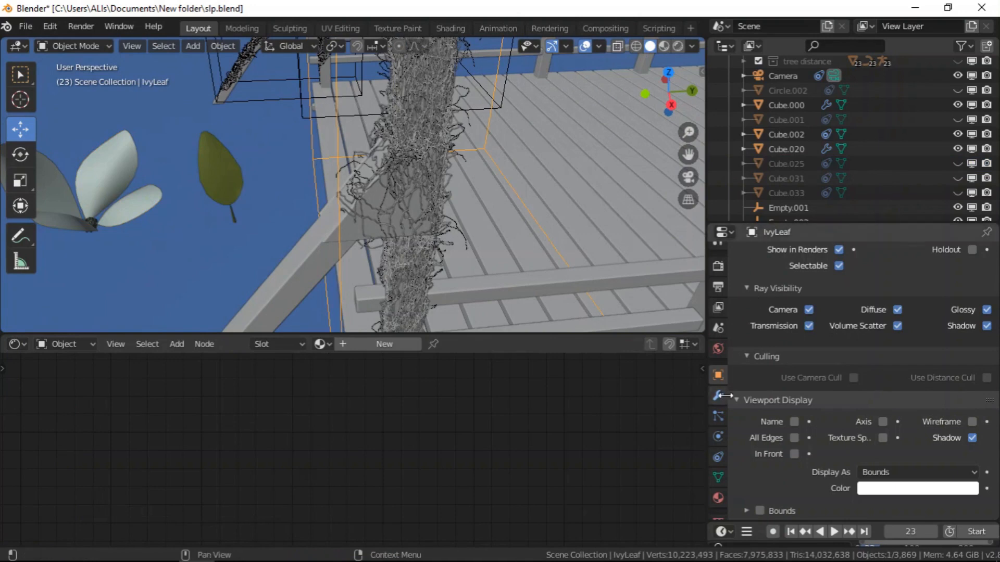
{"action": "left_click", "coordinate": [717, 416]}
{"action": "left_click", "coordinate": [986, 256]}
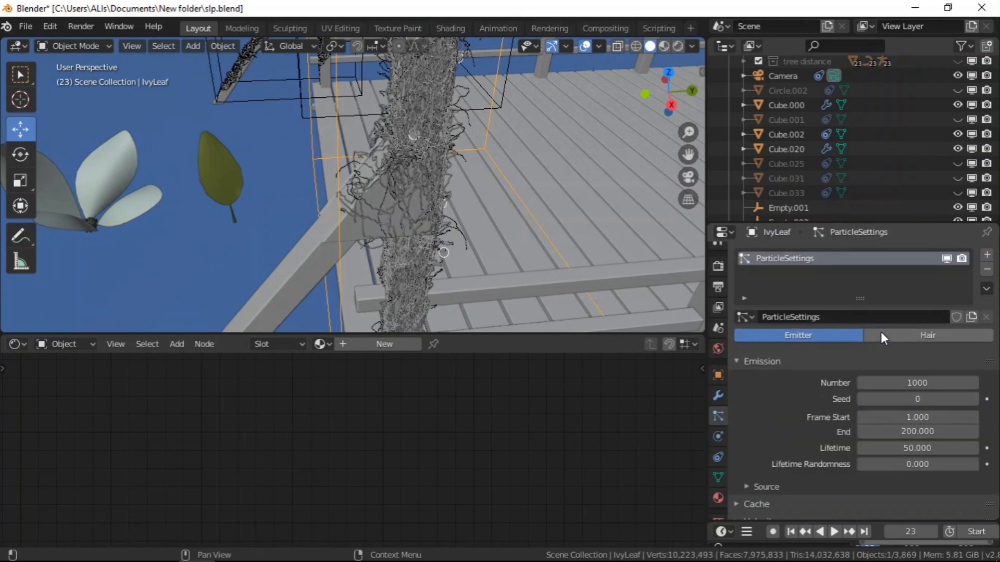
{"action": "left_click", "coordinate": [881, 337]}
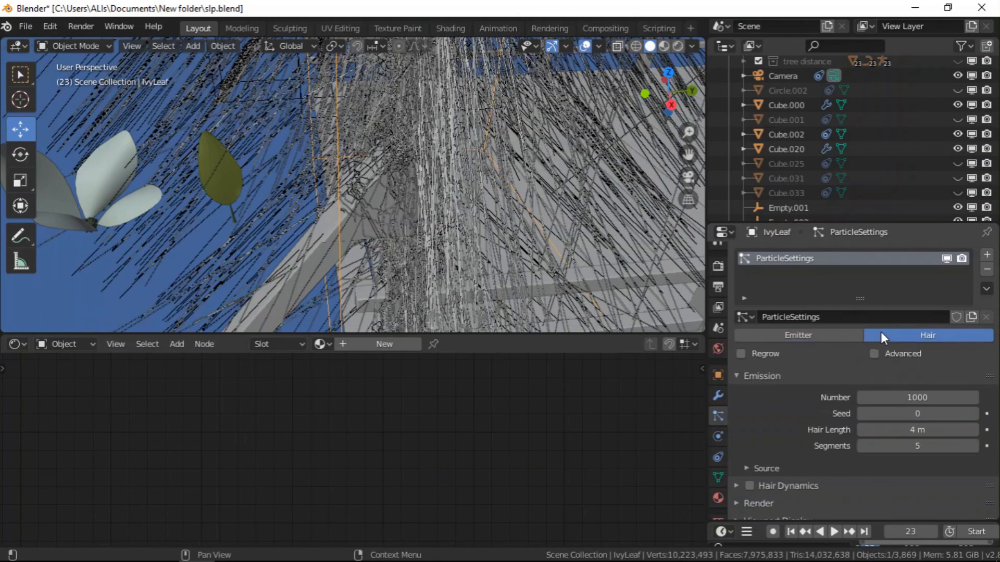
- Set the hair particle count on IvyLeaf to 100 and check the post
{"action": "scroll", "coordinate": [469, 197], "scroll_direction": "down", "scroll_amount": 5}
{"action": "middle_click_drag", "start_coordinate": [467, 193], "coordinate": [557, 213]}
{"action": "left_click", "coordinate": [902, 397]}
{"action": "type", "text": "100"}
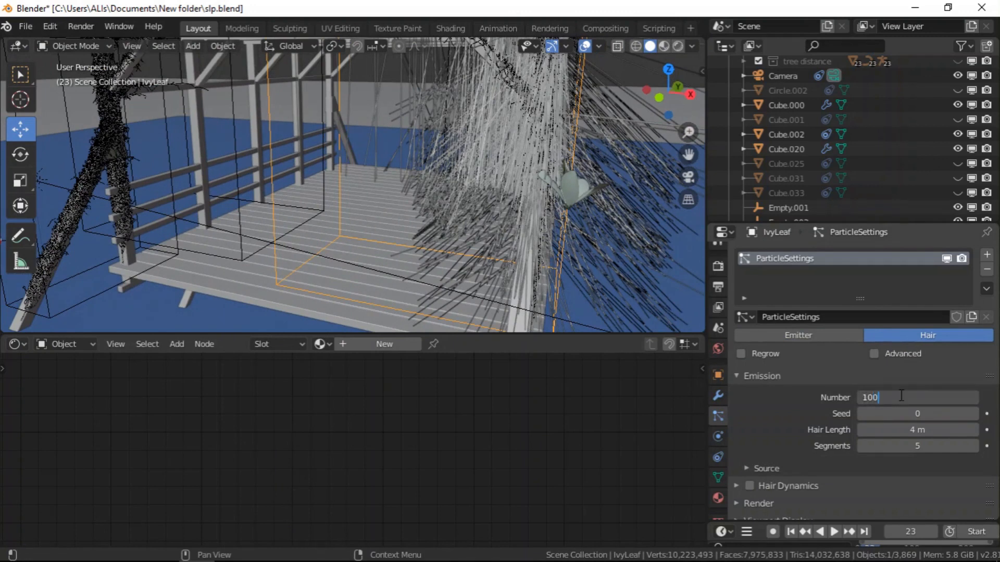
{"action": "key", "text": "Return"}
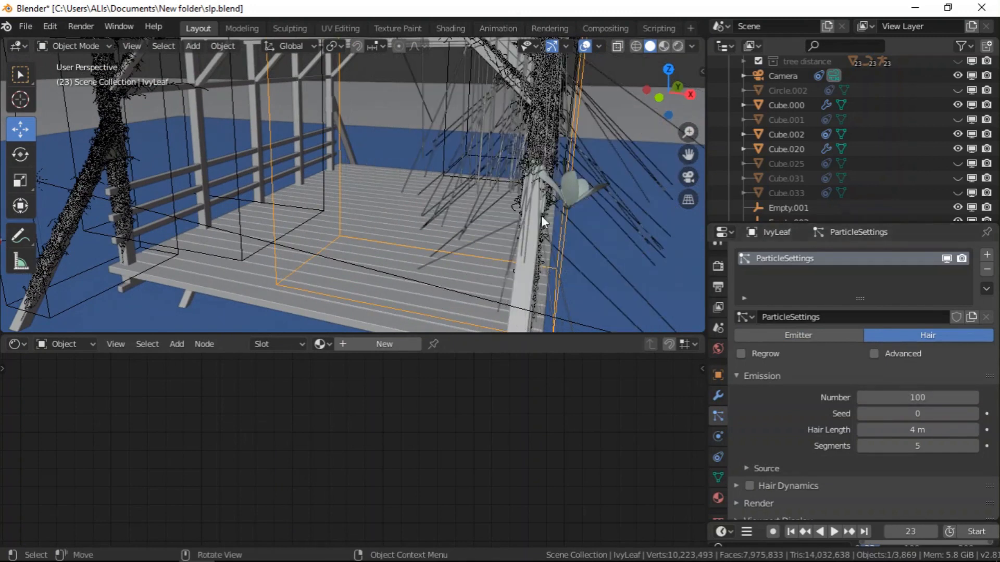
{"action": "scroll", "coordinate": [551, 236], "scroll_direction": "down", "scroll_amount": 5}
{"action": "scroll", "coordinate": [573, 213], "scroll_direction": "up", "scroll_amount": 5}
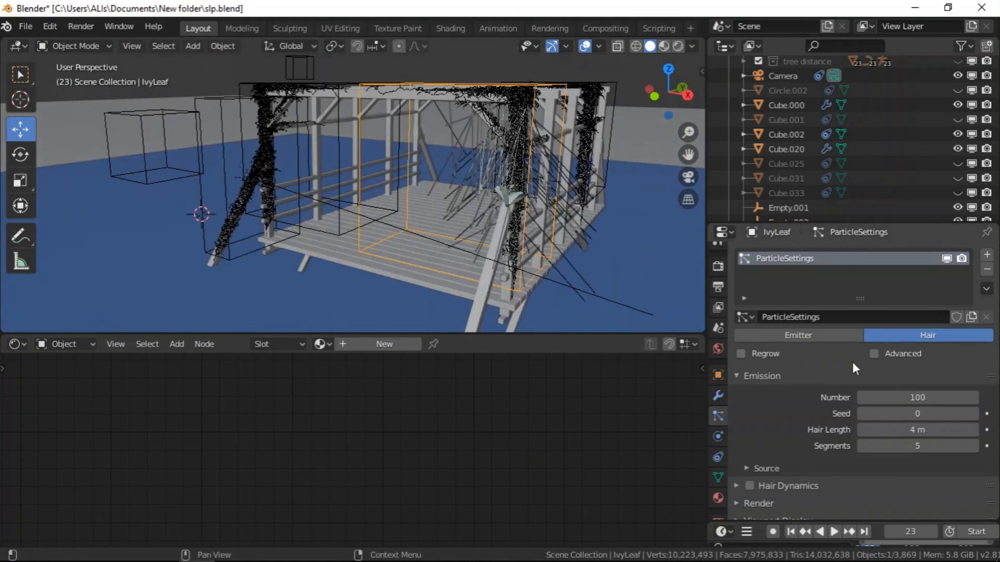
- Render the IvyLeaf hair particles as Object, with flower as the instance object, and inspect them on the post
{"action": "scroll", "coordinate": [866, 402], "scroll_direction": "down", "scroll_amount": 4}
{"action": "scroll", "coordinate": [833, 414], "scroll_direction": "down", "scroll_amount": 2}
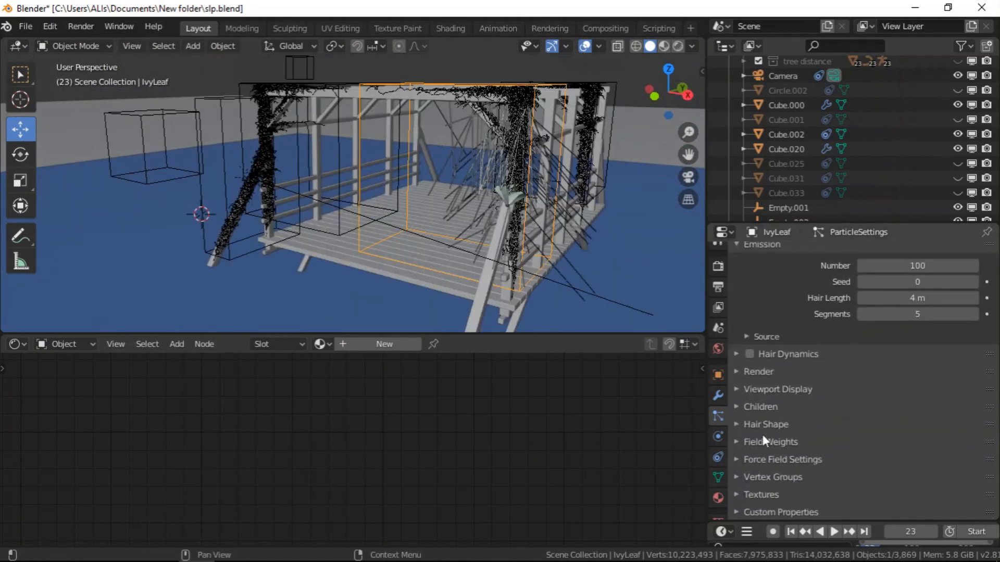
{"action": "left_click", "coordinate": [758, 372]}
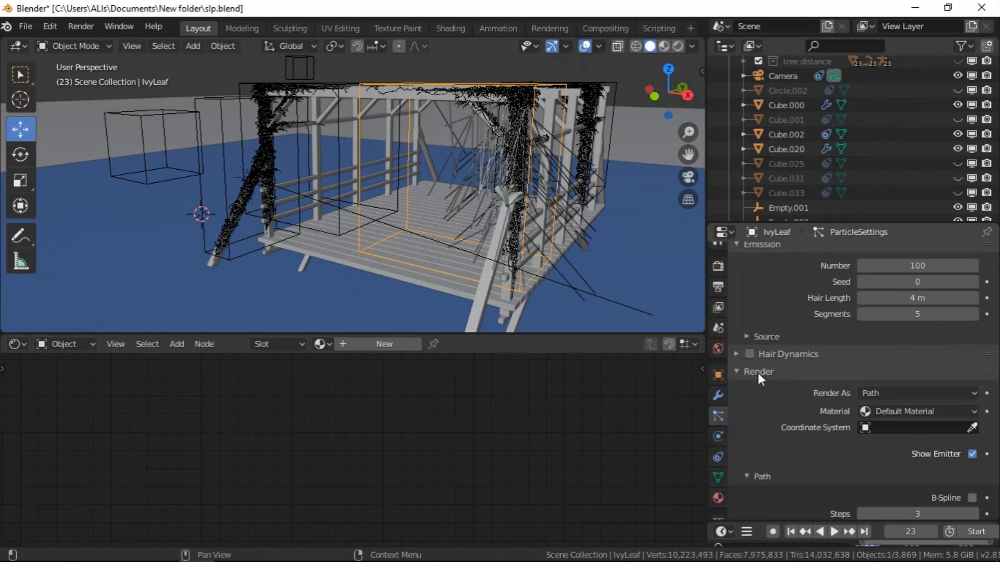
{"action": "left_click", "coordinate": [895, 391]}
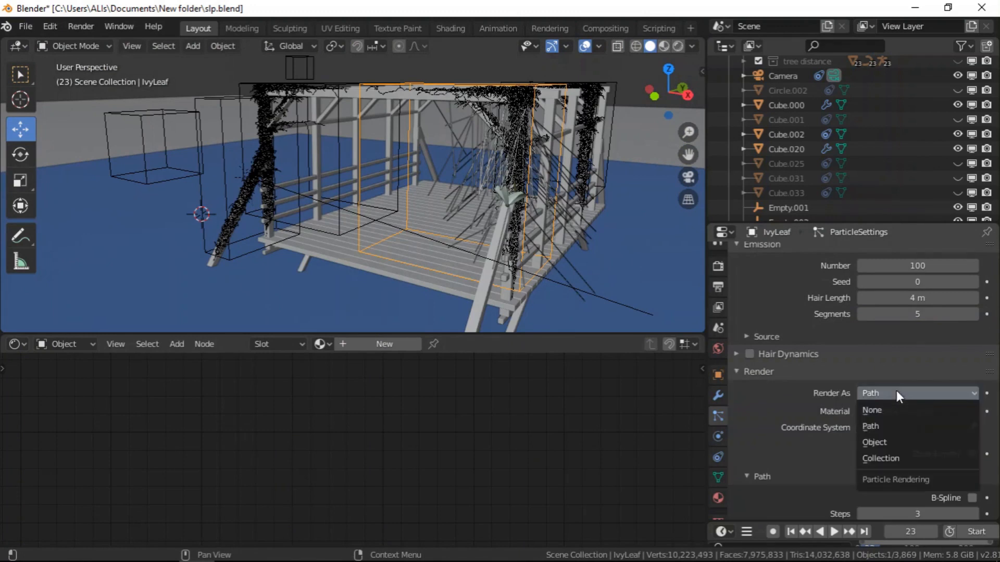
{"action": "left_click", "coordinate": [883, 441]}
{"action": "left_click", "coordinate": [895, 500]}
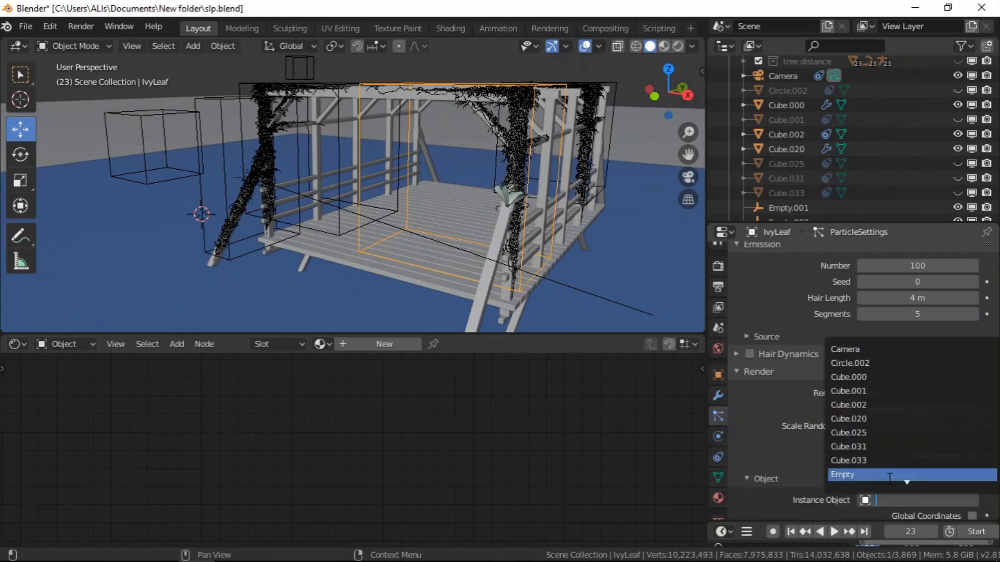
{"action": "type", "text": "f"}
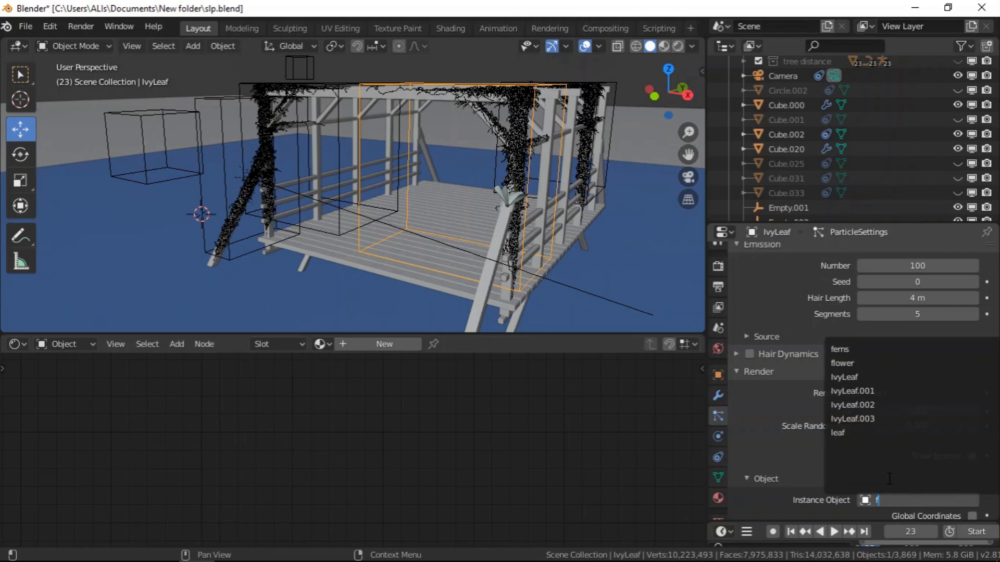
{"action": "left_click", "coordinate": [861, 366]}
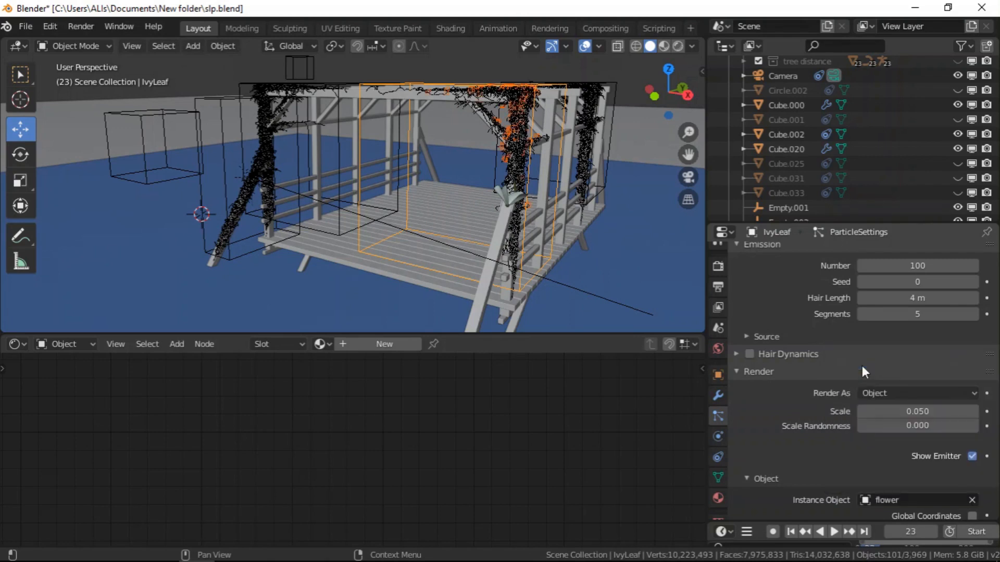
{"action": "scroll", "coordinate": [529, 161], "scroll_direction": "up", "scroll_amount": 6}
{"action": "scroll", "coordinate": [529, 162], "scroll_direction": "down", "scroll_amount": 6}
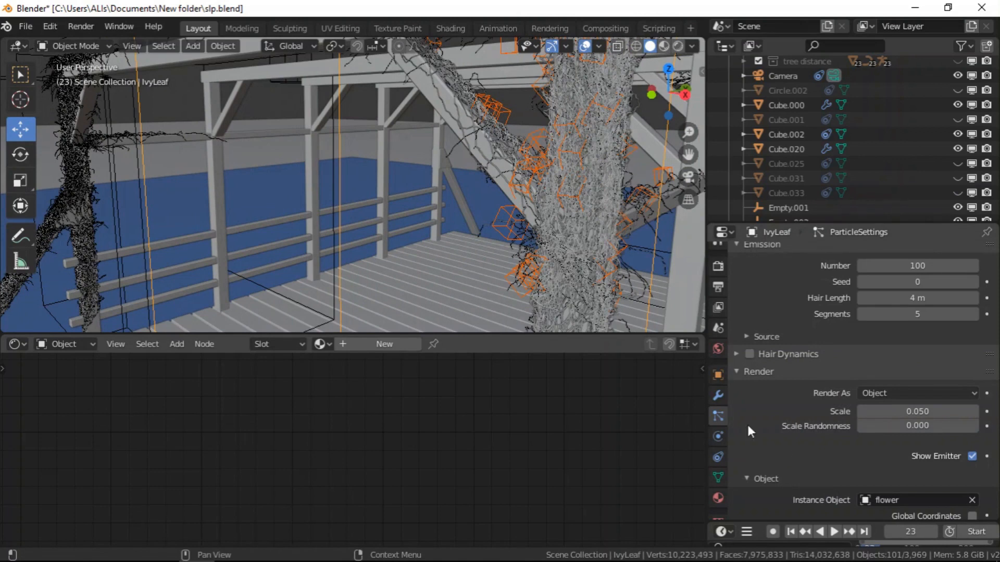
- Set the viewport display of the front post's IvyLeaf object to Textured
{"action": "left_click", "coordinate": [718, 375]}
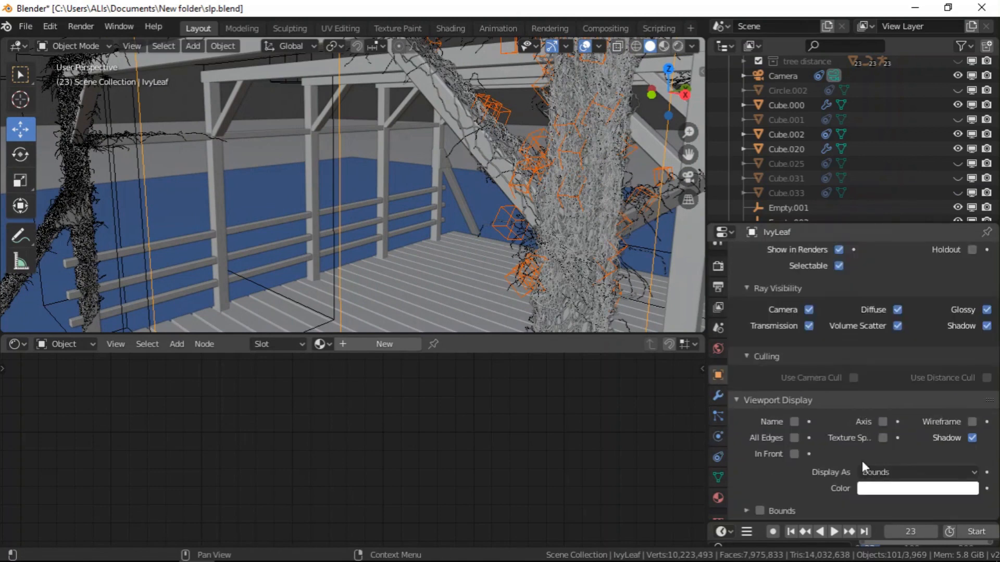
{"action": "scroll", "coordinate": [822, 459], "scroll_direction": "down", "scroll_amount": 1}
{"action": "left_click", "coordinate": [880, 456]}
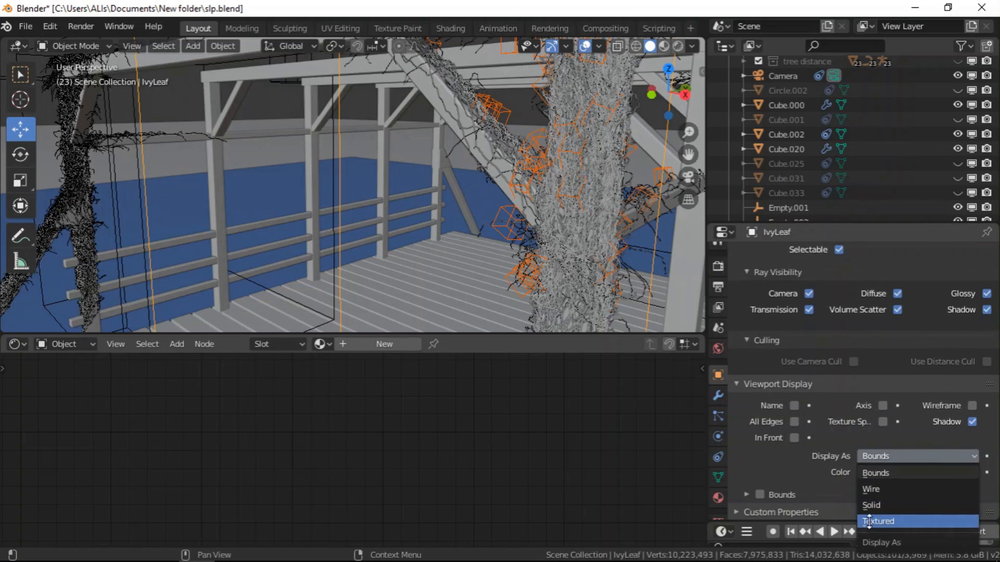
{"action": "left_click", "coordinate": [869, 521]}
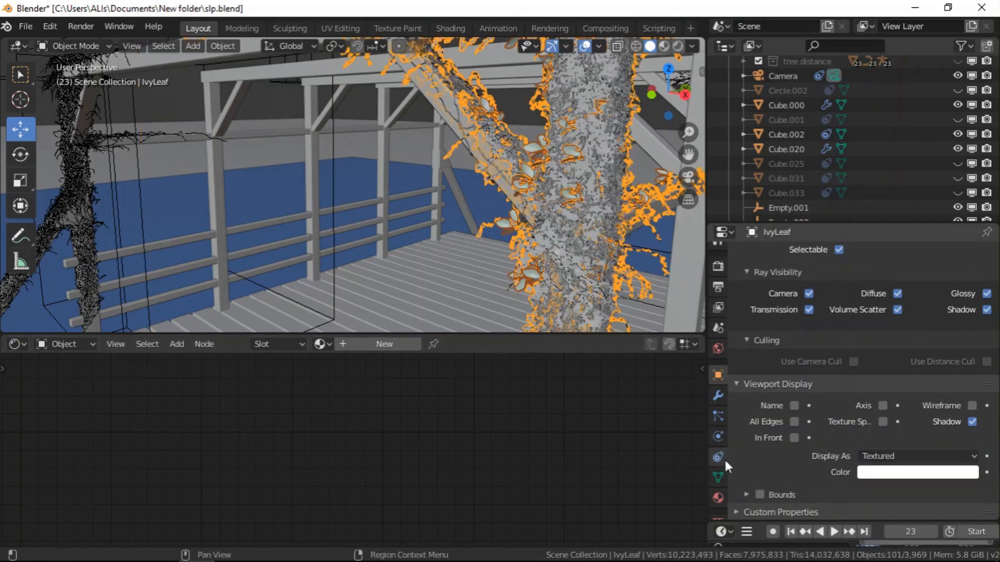
- Set the render scale of the IvyLeaf hair particles to 0.150 and check the flower size on the post
{"action": "left_click", "coordinate": [718, 415]}
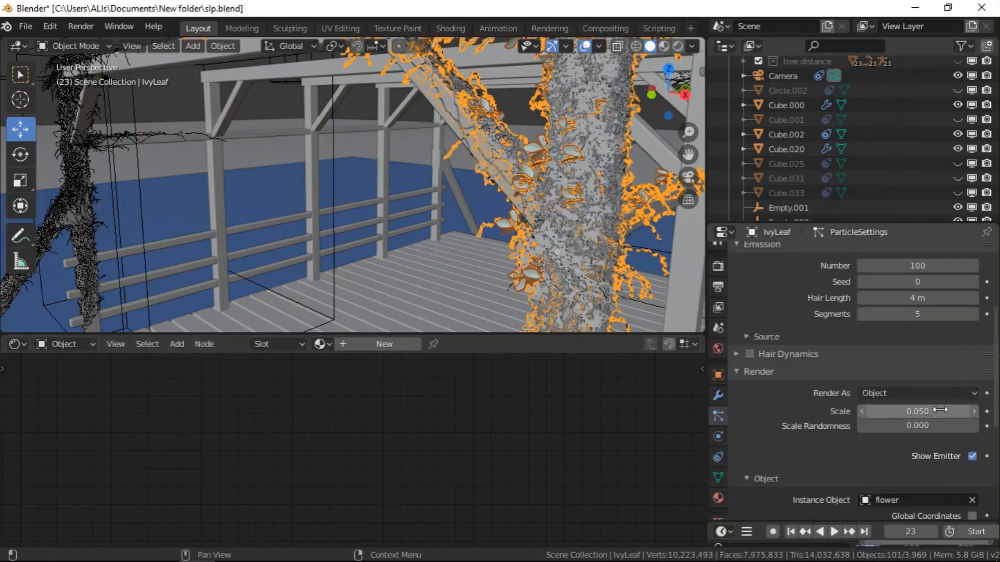
{"action": "left_click_drag", "start_coordinate": [917, 412], "coordinate": [956, 412]}
{"action": "scroll", "coordinate": [573, 226], "scroll_direction": "down", "scroll_amount": 5}
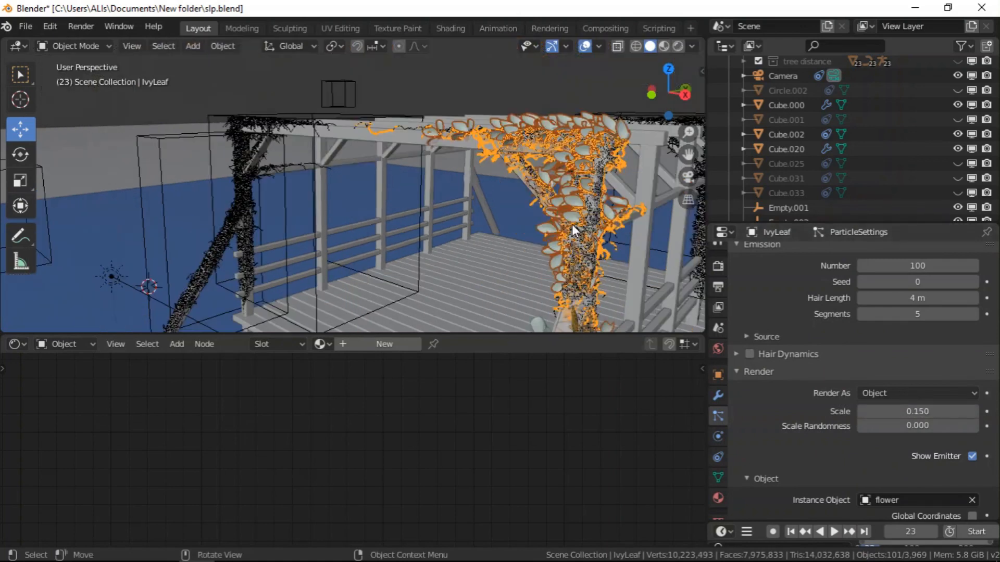
{"action": "mouse_move", "coordinate": [555, 206]}
{"action": "middle_mouse_down"}
{"action": "mouse_move", "coordinate": [589, 205]}
{"action": "mouse_move", "coordinate": [577, 165]}
{"action": "mouse_move", "coordinate": [608, 218]}
{"action": "mouse_move", "coordinate": [549, 200]}
{"action": "mouse_move", "coordinate": [567, 206]}
{"action": "middle_mouse_up"}
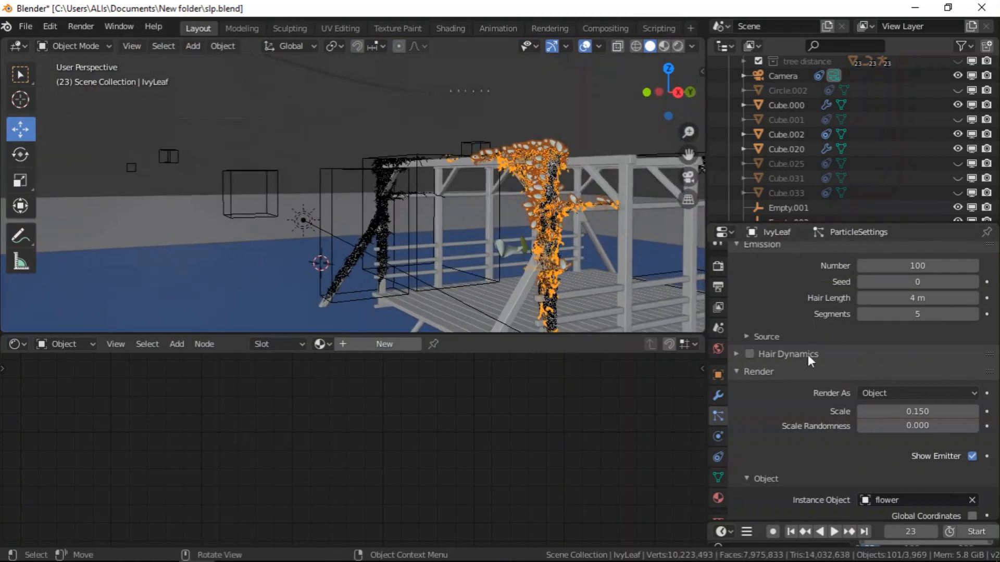
- Review the particle emission source settings and enable Object Rotation for the flower instances on IvyLeaf
{"action": "scroll", "coordinate": [857, 393], "scroll_direction": "up", "scroll_amount": 6}
{"action": "scroll", "coordinate": [857, 393], "scroll_direction": "down", "scroll_amount": 3}
{"action": "left_click", "coordinate": [758, 408]}
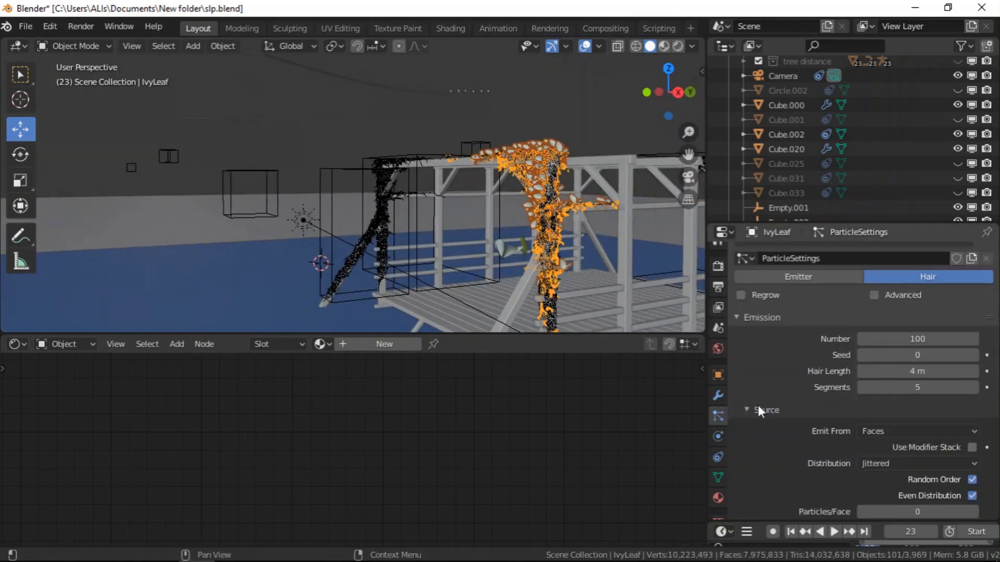
{"action": "scroll", "coordinate": [766, 403], "scroll_direction": "down", "scroll_amount": 3}
{"action": "middle_click_drag", "start_coordinate": [624, 274], "coordinate": [570, 217]}
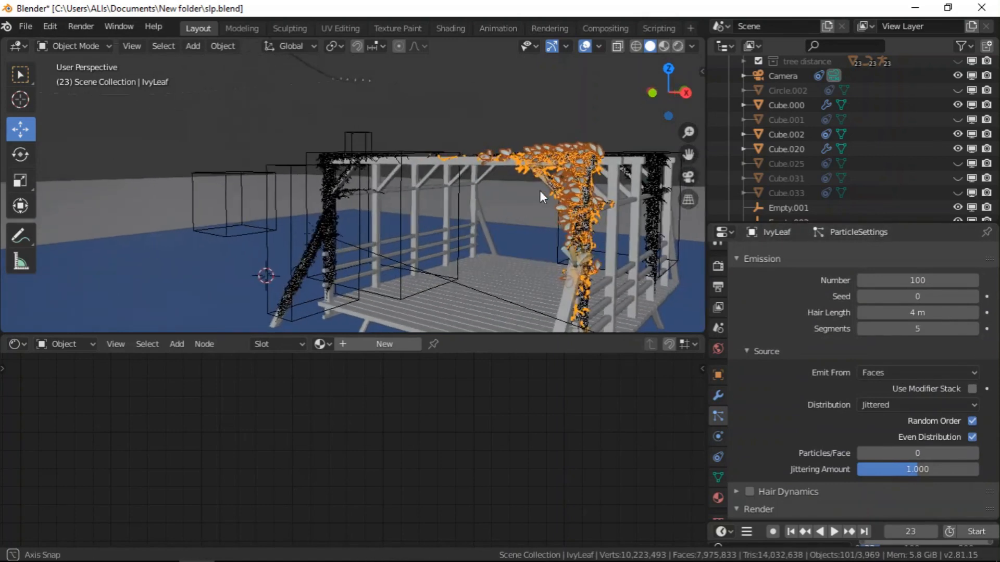
{"action": "scroll", "coordinate": [577, 222], "scroll_direction": "up", "scroll_amount": 5}
{"action": "scroll", "coordinate": [577, 222], "scroll_direction": "down", "scroll_amount": 5}
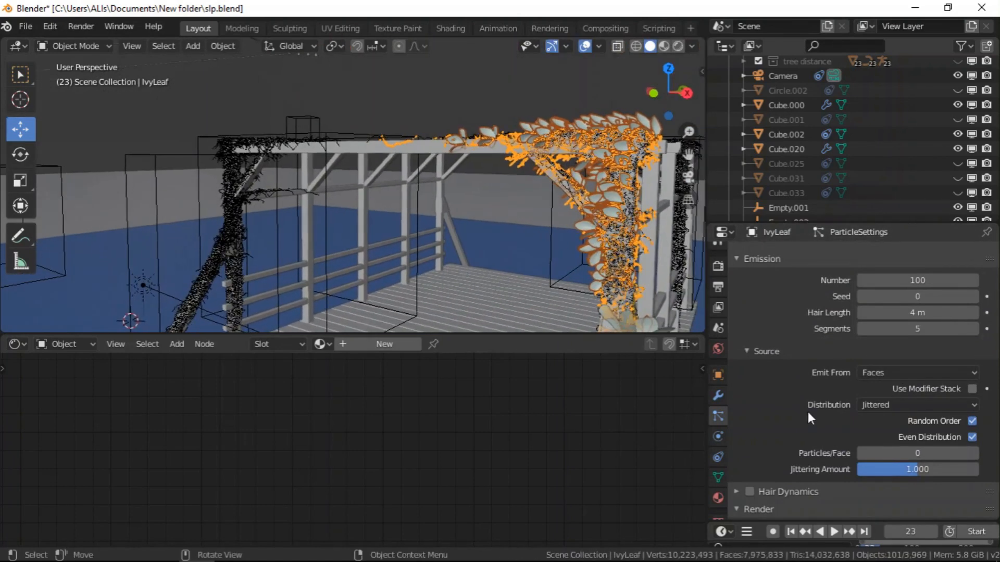
{"action": "scroll", "coordinate": [810, 414], "scroll_direction": "down", "scroll_amount": 1}
{"action": "left_click", "coordinate": [750, 322]}
{"action": "scroll", "coordinate": [752, 319], "scroll_direction": "down", "scroll_amount": 6}
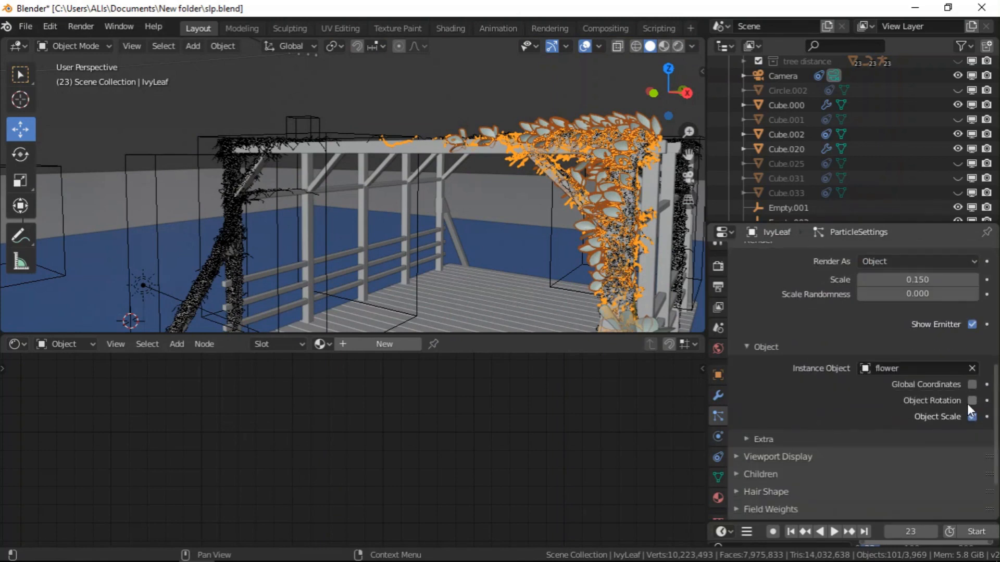
{"action": "left_click", "coordinate": [973, 400]}
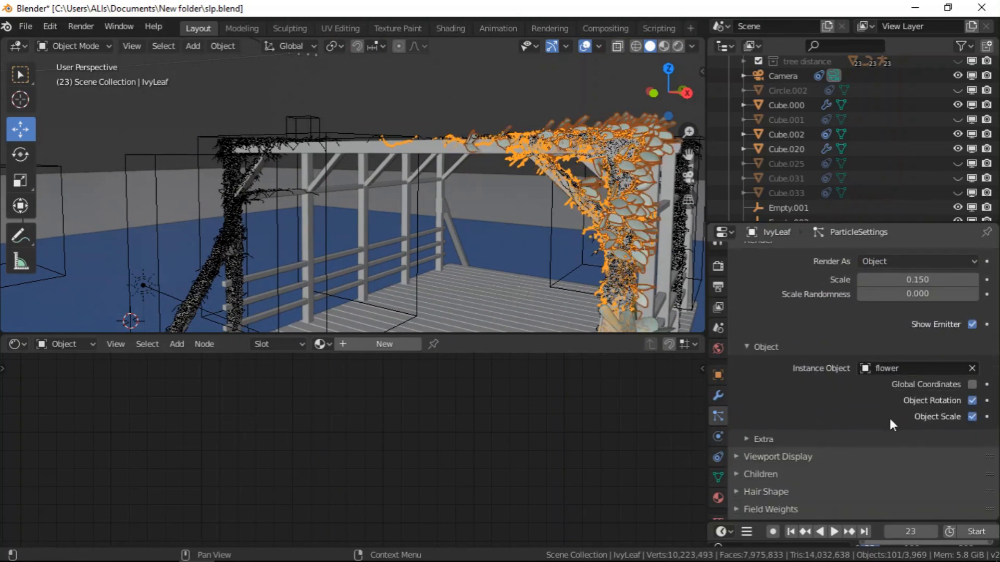
- Turn on the Advanced hair options for the IvyLeaf particles and enable Rotation, showing its settings
{"action": "scroll", "coordinate": [761, 365], "scroll_direction": "up", "scroll_amount": 6}
{"action": "left_click", "coordinate": [748, 289]}
{"action": "left_click", "coordinate": [884, 268]}
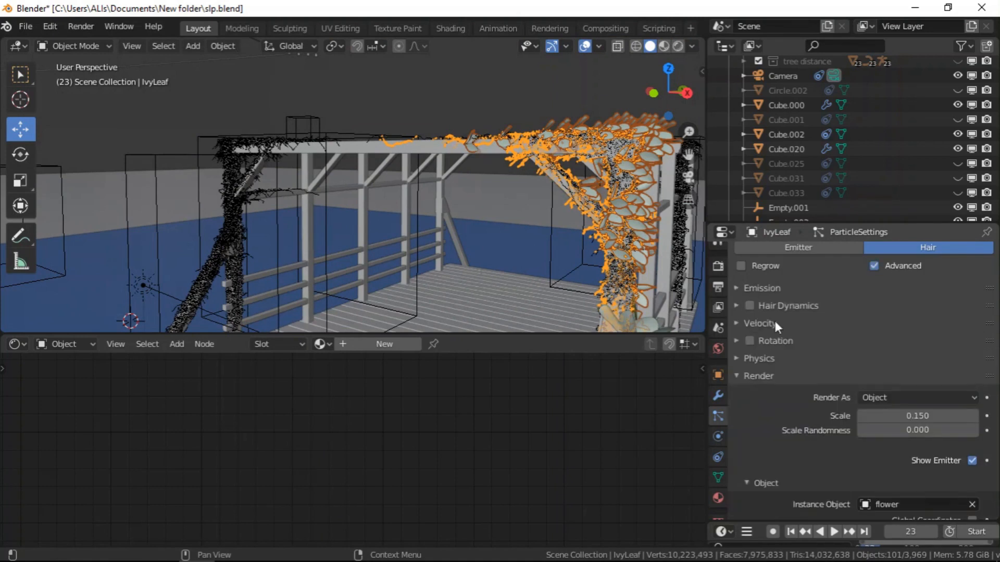
{"action": "left_click", "coordinate": [747, 375]}
{"action": "left_click", "coordinate": [749, 340]}
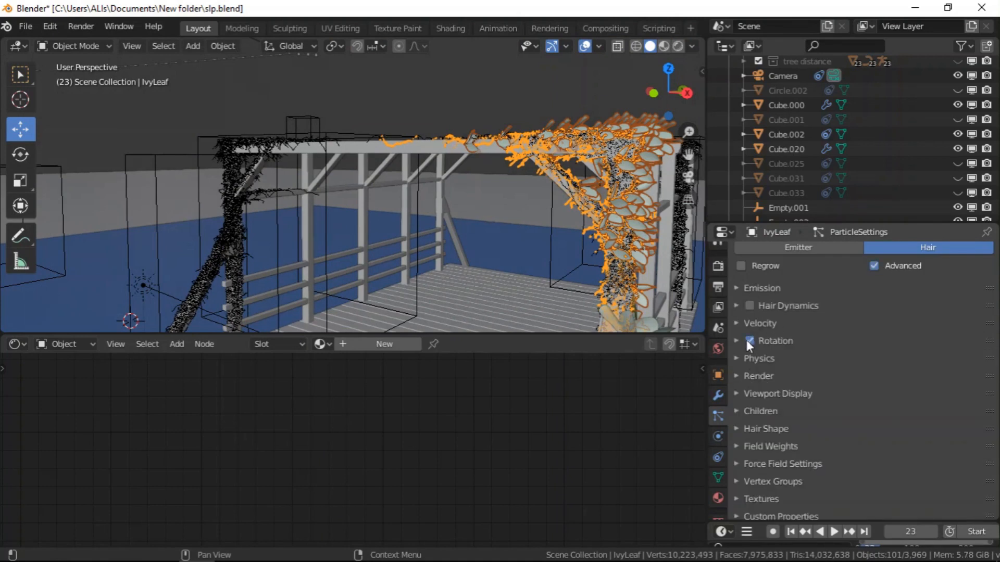
{"action": "left_click", "coordinate": [742, 339]}
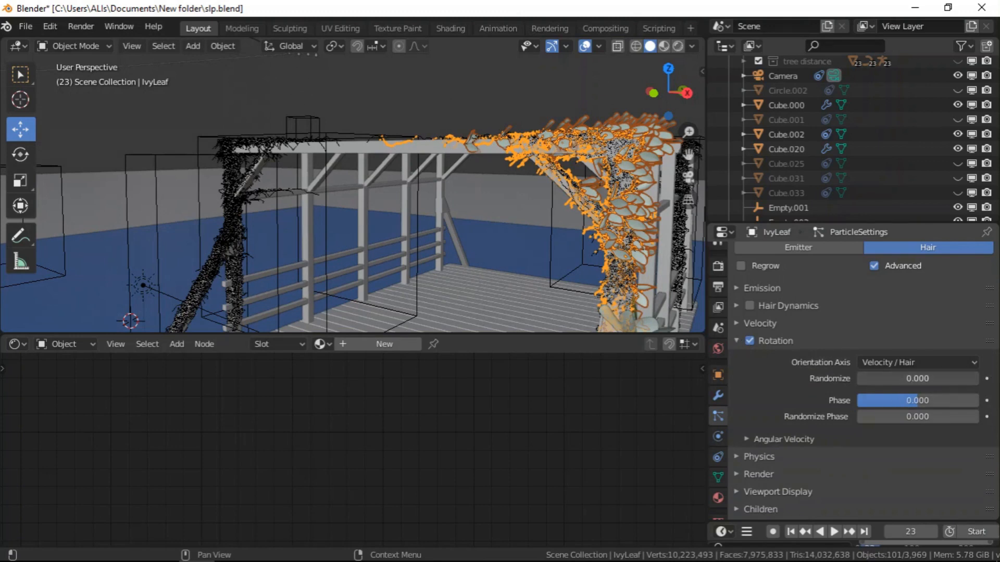
- Set the particle rotation to Randomize 0.583, Phase 0.452 and Randomize Phase 0.536, and inspect the flowers on the post
{"action": "left_click_drag", "start_coordinate": [859, 379], "coordinate": [949, 385]}
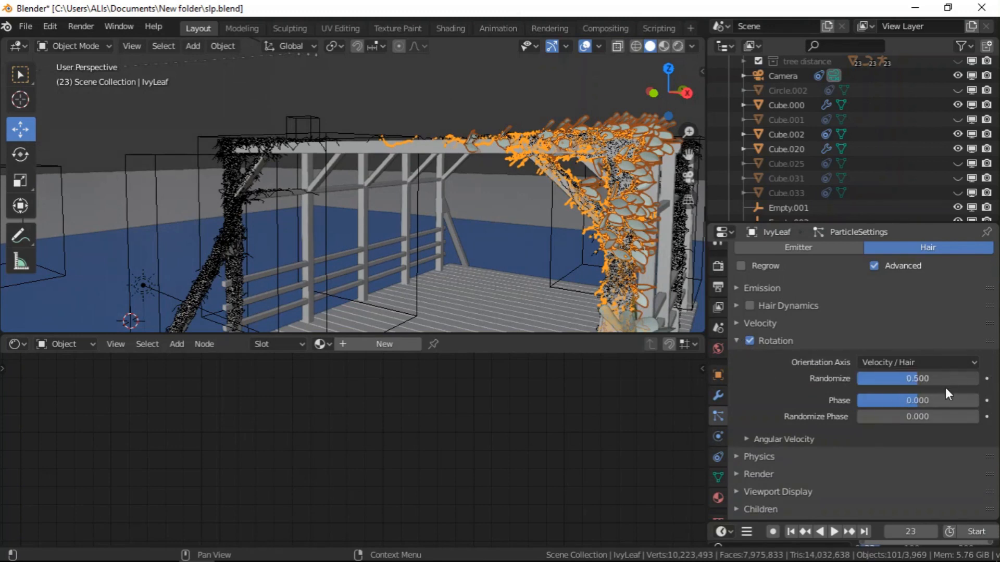
{"action": "left_click_drag", "start_coordinate": [886, 414], "coordinate": [918, 401]}
{"action": "middle_click_drag", "start_coordinate": [612, 232], "coordinate": [577, 260]}
{"action": "scroll", "coordinate": [602, 240], "scroll_direction": "up", "scroll_amount": 6}
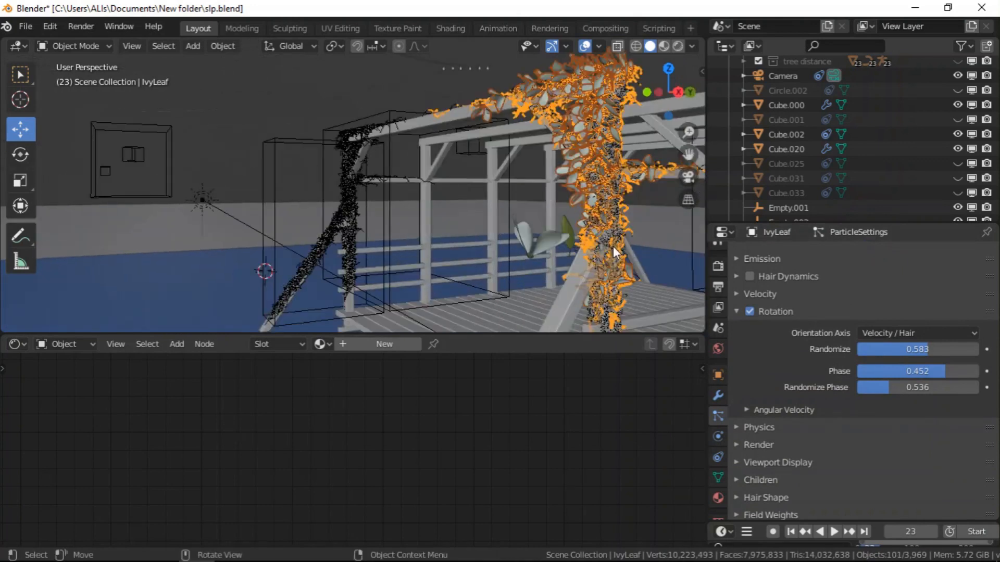
{"action": "scroll", "coordinate": [567, 188], "scroll_direction": "down", "scroll_amount": 5}
{"action": "middle_click_drag", "start_coordinate": [568, 194], "coordinate": [552, 257]}
{"action": "scroll", "coordinate": [577, 237], "scroll_direction": "up", "scroll_amount": 5}
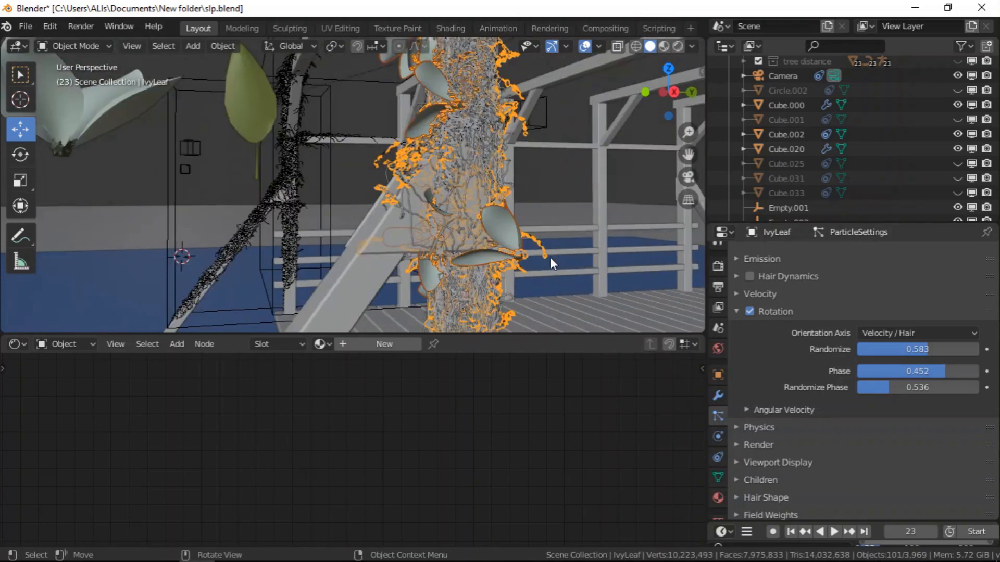
- Raise the flower particles' Randomize Phase to 1.250
{"action": "left_click_drag", "start_coordinate": [923, 349], "coordinate": [904, 349]}
{"action": "left_click_drag", "start_coordinate": [890, 389], "coordinate": [954, 389]}
{"action": "scroll", "coordinate": [595, 214], "scroll_direction": "down", "scroll_amount": 6}
{"action": "scroll", "coordinate": [608, 206], "scroll_direction": "up", "scroll_amount": 6}
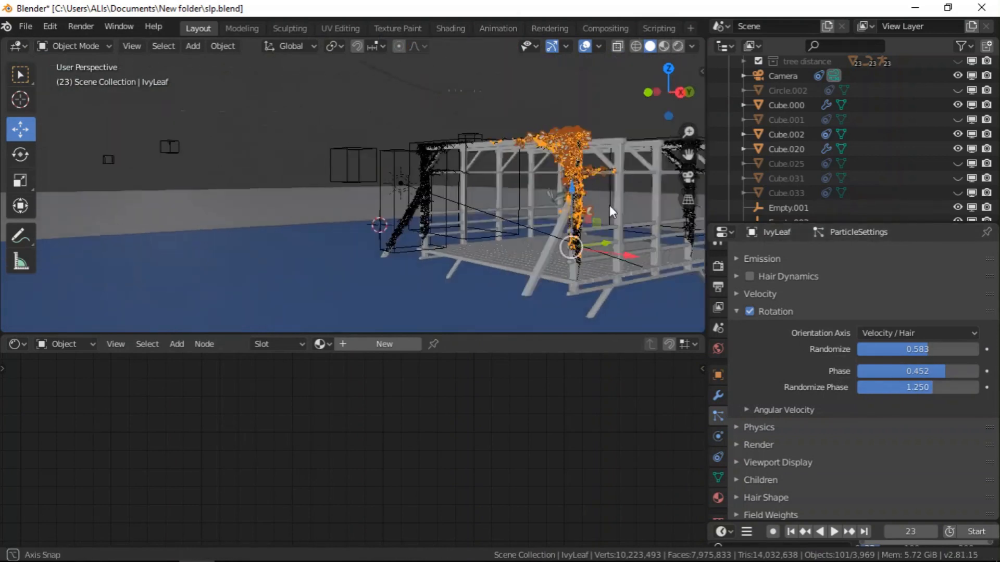
- Hide the viewport overlays and view the flower-covered post against the whole structure
{"action": "left_click", "coordinate": [584, 46]}
{"action": "middle_click_drag", "start_coordinate": [592, 156], "coordinate": [558, 147]}
{"action": "scroll", "coordinate": [833, 344], "scroll_direction": "up", "scroll_amount": 5}
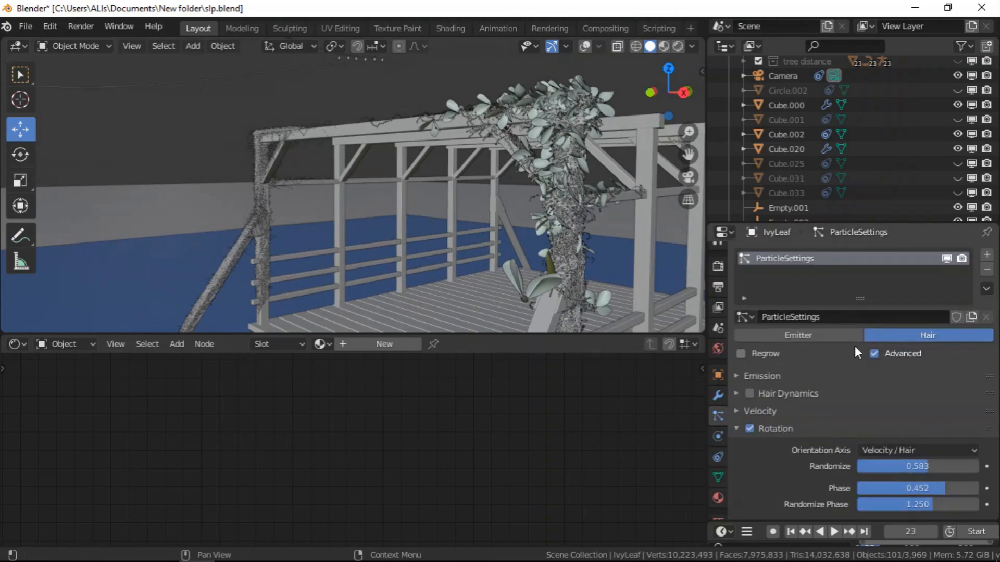
- Reduce the flower particle count on IvyLeaf to 80
{"action": "left_click", "coordinate": [744, 376]}
{"action": "left_click", "coordinate": [911, 399]}
{"action": "type", "text": "80"}
{"action": "key", "text": "Return"}
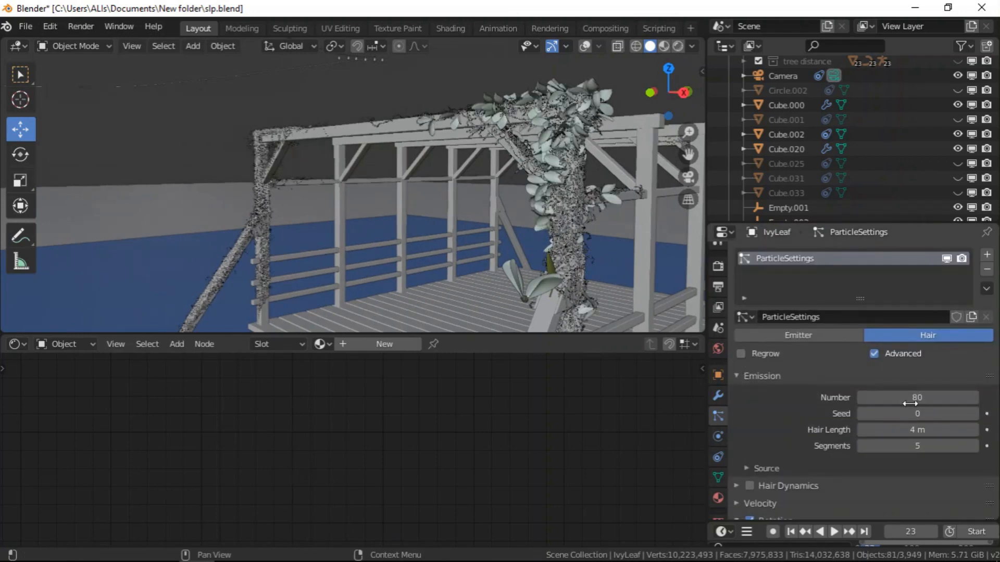
- Turn off Show Emitter in the render settings of the flower particles
{"action": "scroll", "coordinate": [782, 390], "scroll_direction": "down", "scroll_amount": 5}
{"action": "scroll", "coordinate": [783, 390], "scroll_direction": "down", "scroll_amount": 5}
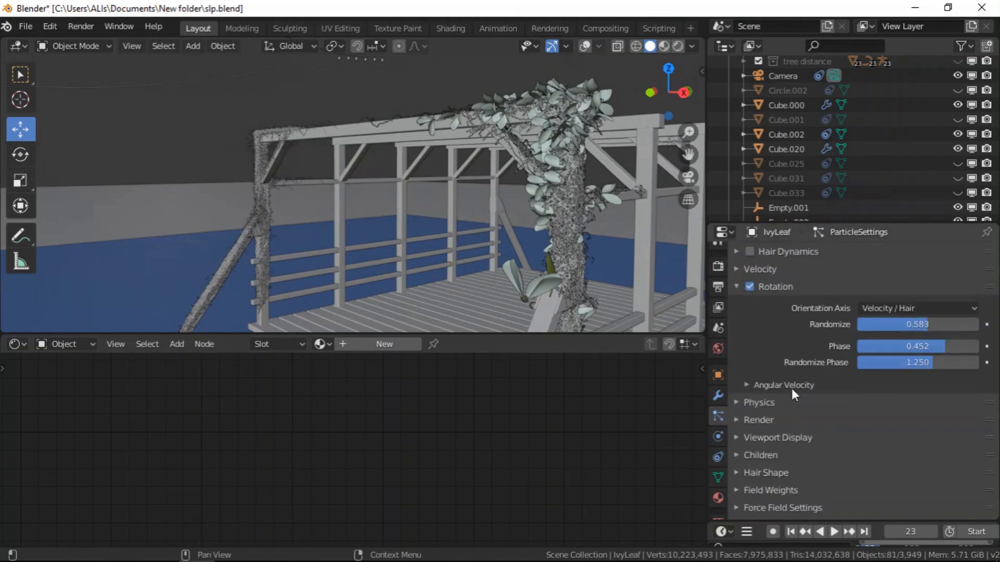
{"action": "scroll", "coordinate": [750, 390], "scroll_direction": "down", "scroll_amount": 2}
{"action": "left_click", "coordinate": [759, 371]}
{"action": "scroll", "coordinate": [826, 420], "scroll_direction": "down", "scroll_amount": 1}
{"action": "left_click", "coordinate": [972, 426]}
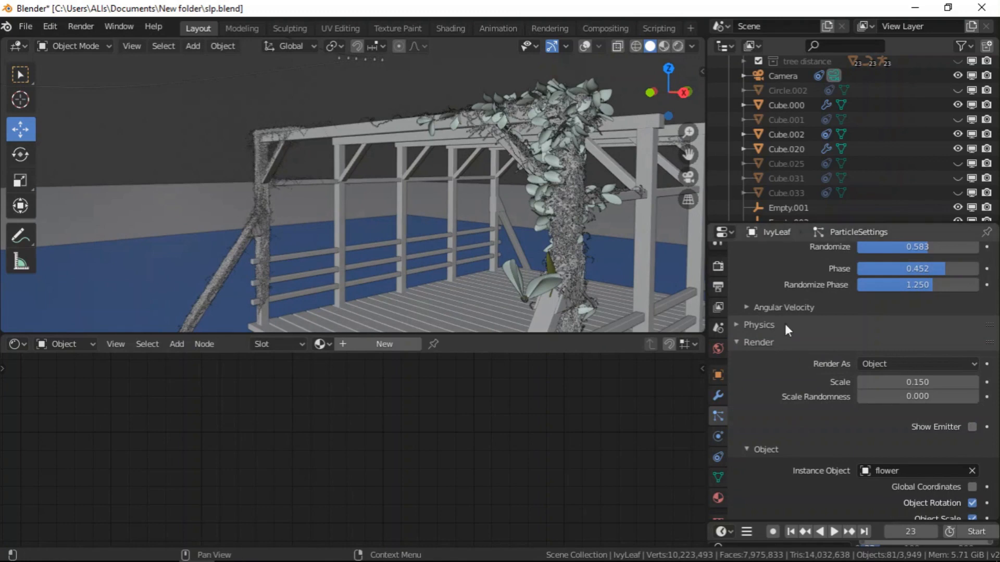
- Rename the particle settings data-block on IvyLeaf as flower
{"action": "scroll", "coordinate": [821, 320], "scroll_direction": "up", "scroll_amount": 12}
{"action": "left_click", "coordinate": [828, 317]}
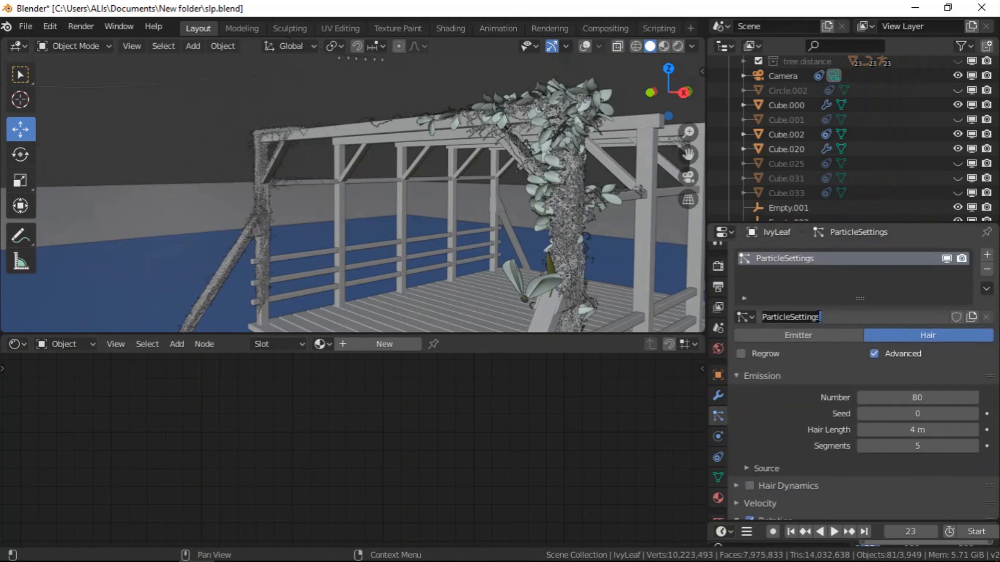
{"action": "type", "text": "flower"}
{"action": "key", "text": "Return"}
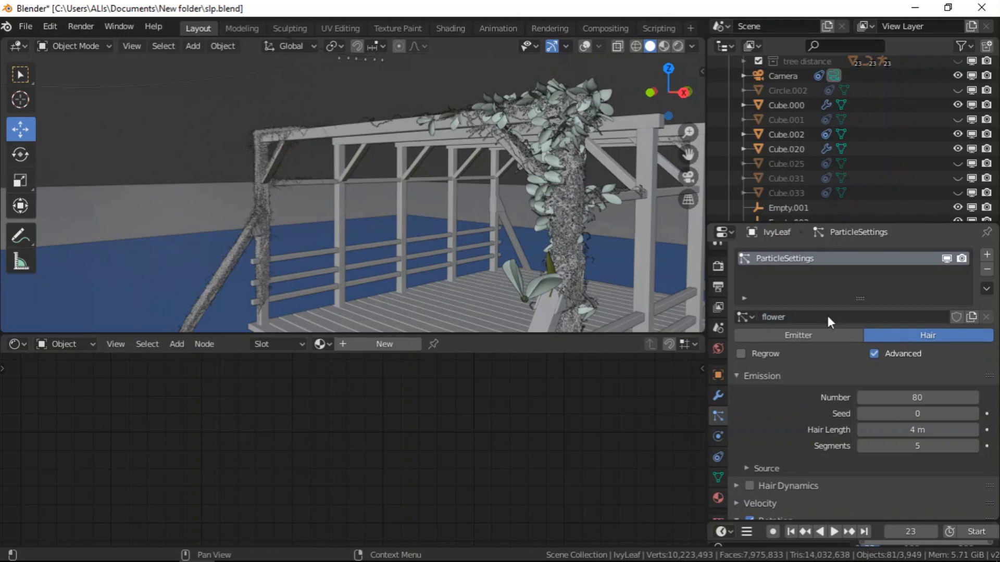
- Add a second particle system to IvyLeaf, assign it the flower settings, and make them a single-user copy
{"action": "left_click", "coordinate": [986, 257]}
{"action": "left_click", "coordinate": [744, 317]}
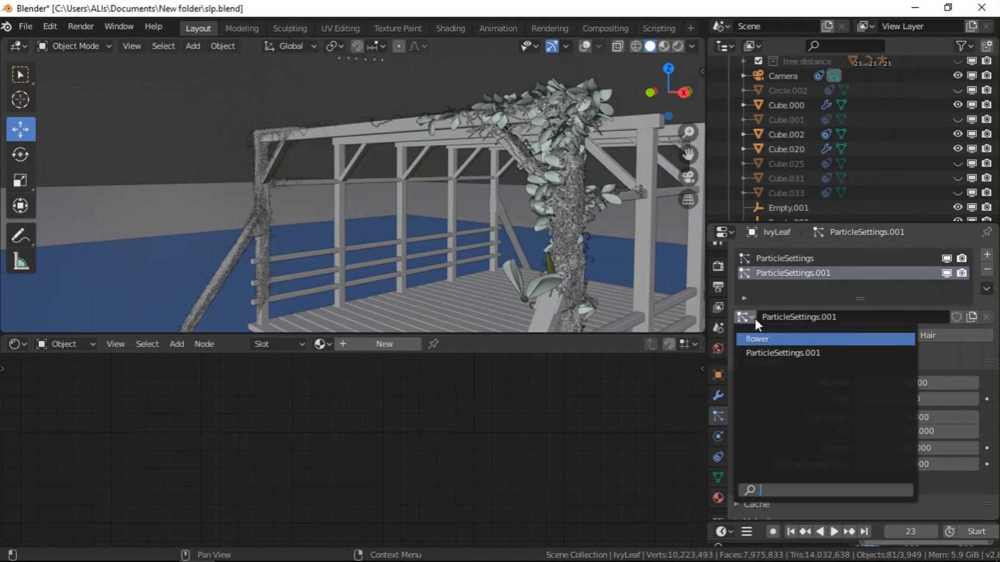
{"action": "key", "text": "Return"}
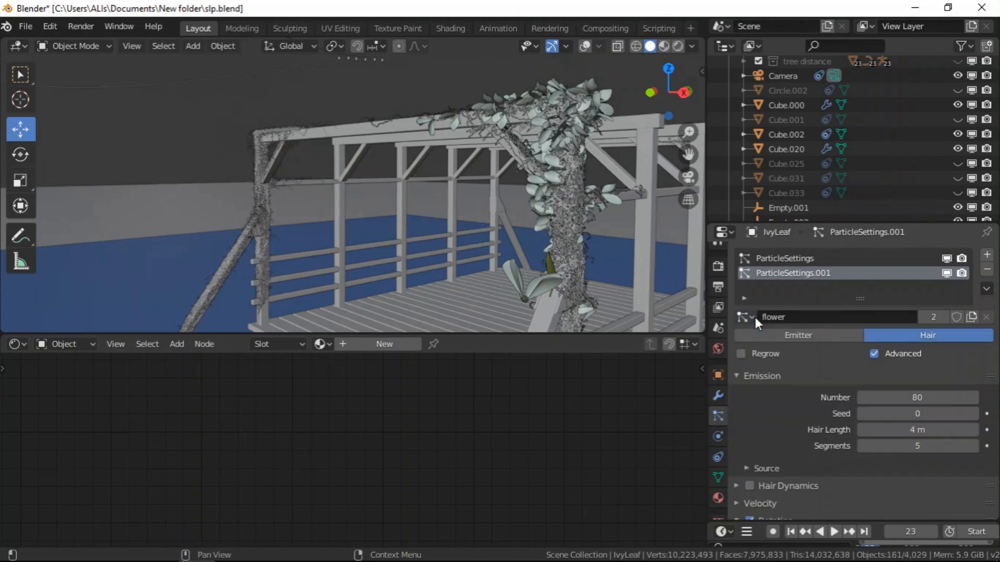
{"action": "scroll", "coordinate": [792, 363], "scroll_direction": "down", "scroll_amount": 2}
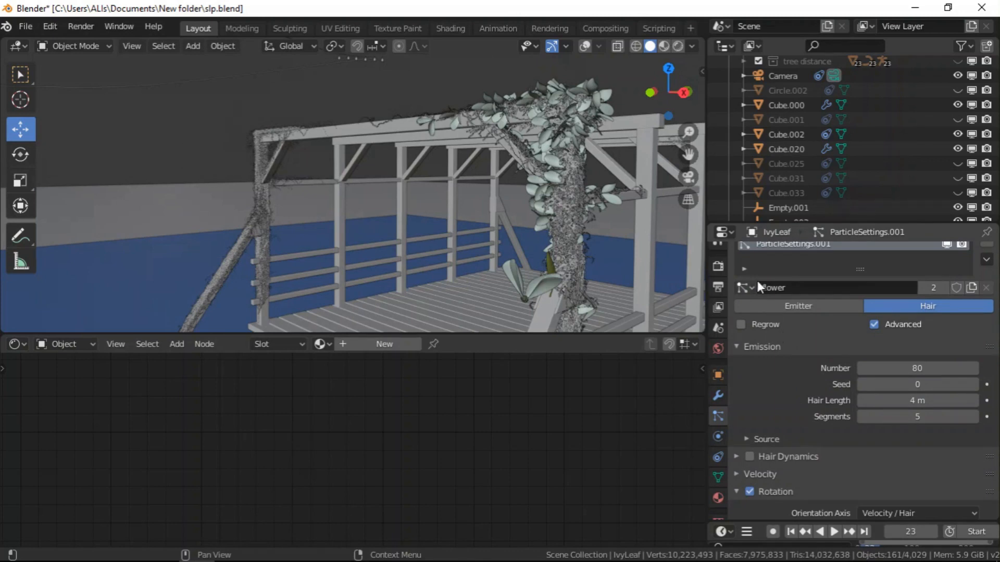
{"action": "left_click", "coordinate": [937, 288]}
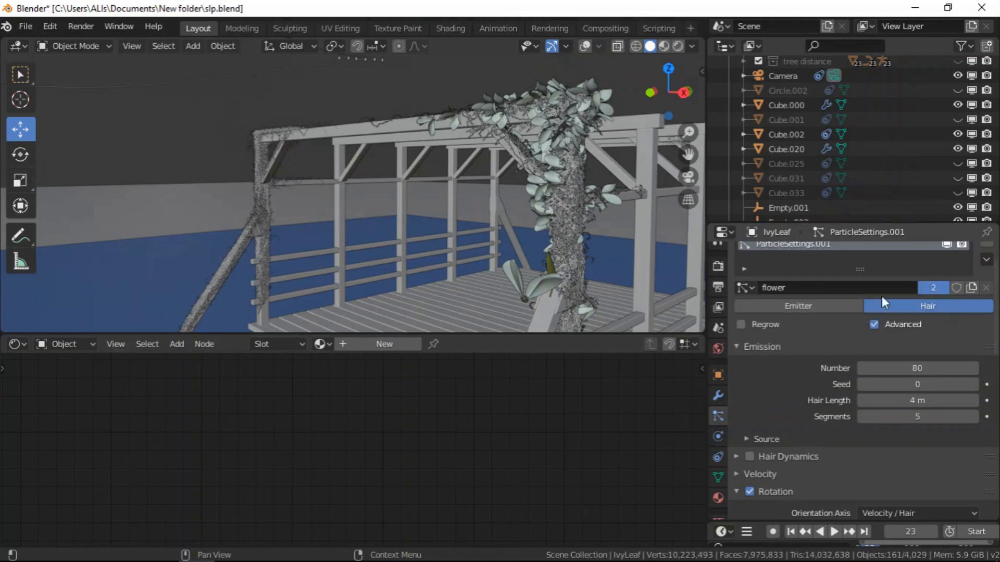
- Rename the second particle system's settings as leaf
{"action": "left_click", "coordinate": [801, 289]}
{"action": "type", "text": "le"}
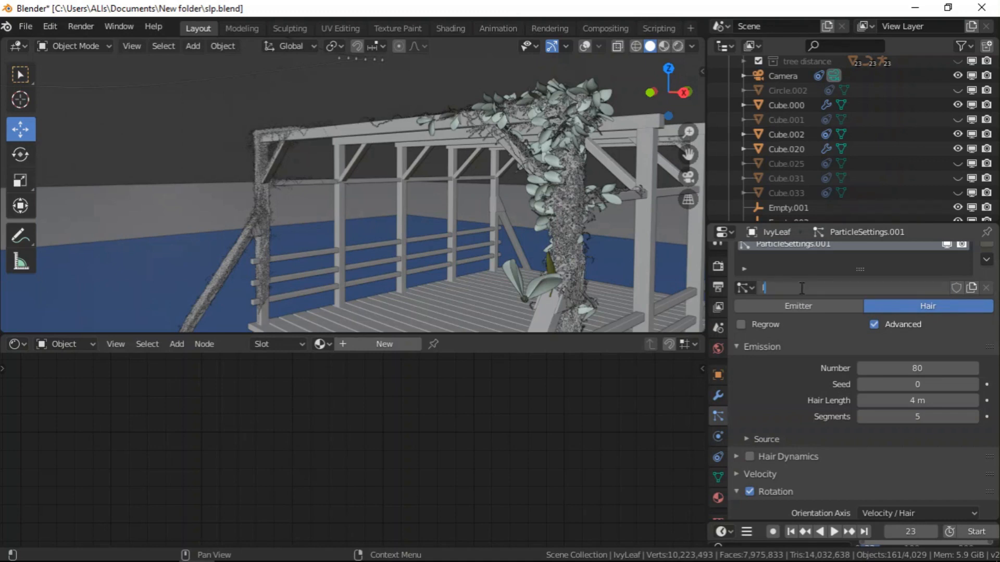
{"action": "type", "text": "af"}
{"action": "key", "text": "Return"}
- Set the instance object of the second particle system to leaf
{"action": "scroll", "coordinate": [812, 357], "scroll_direction": "down", "scroll_amount": 10}
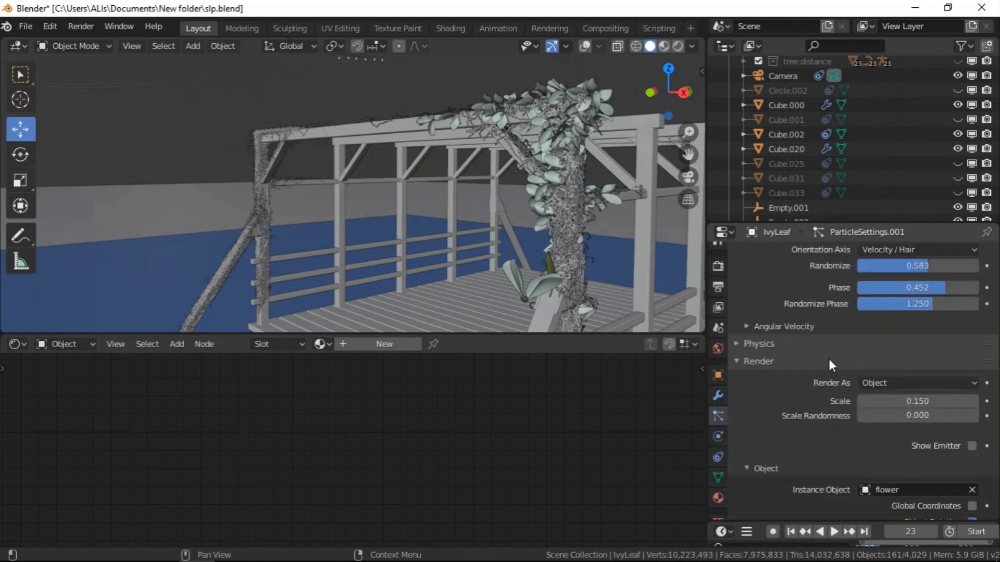
{"action": "left_click", "coordinate": [897, 342]}
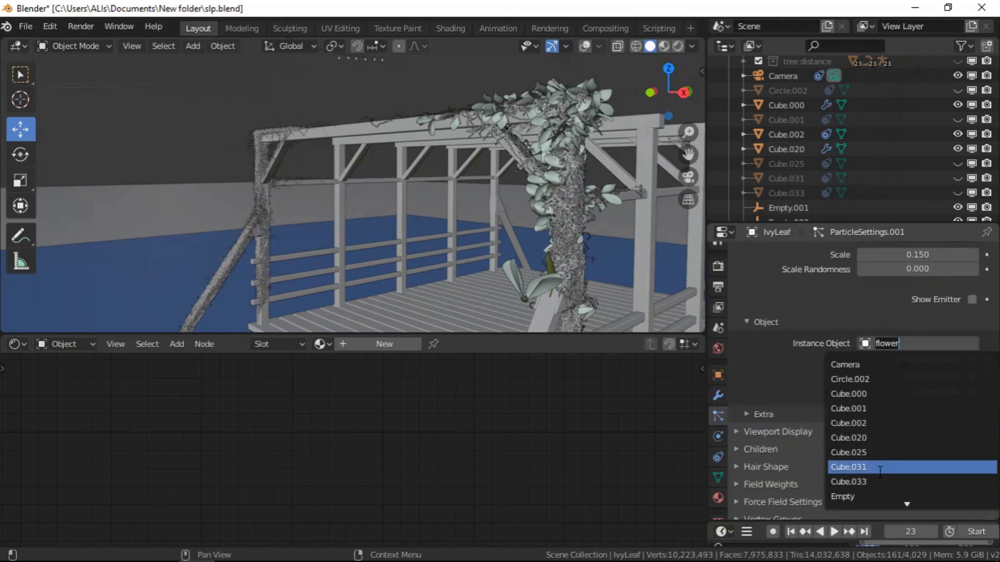
{"action": "type", "text": "l"}
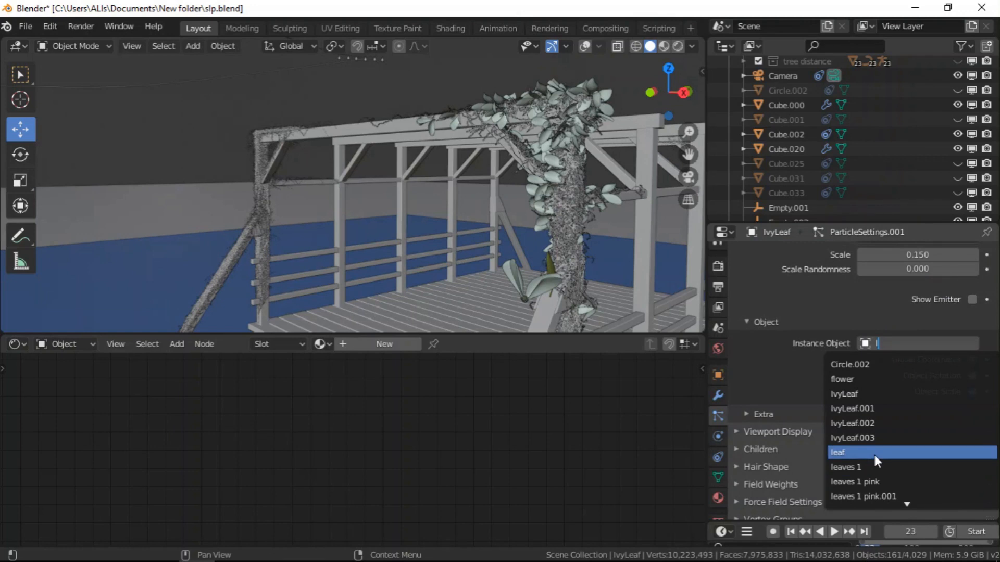
{"action": "left_click", "coordinate": [874, 455]}
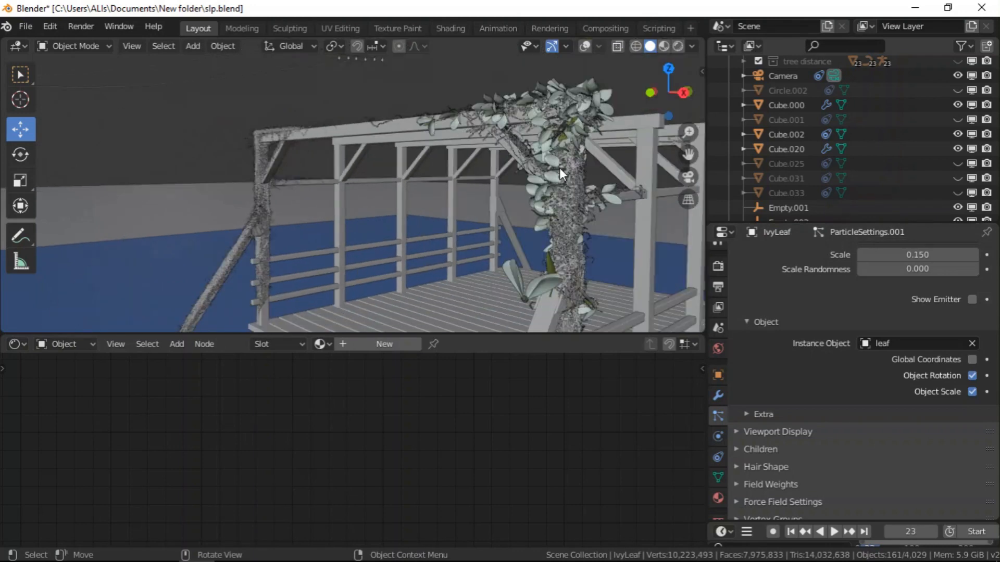
- Set the hair count of the first particle system, which uses the flower settings, to 40
{"action": "scroll", "coordinate": [833, 375], "scroll_direction": "up", "scroll_amount": 15}
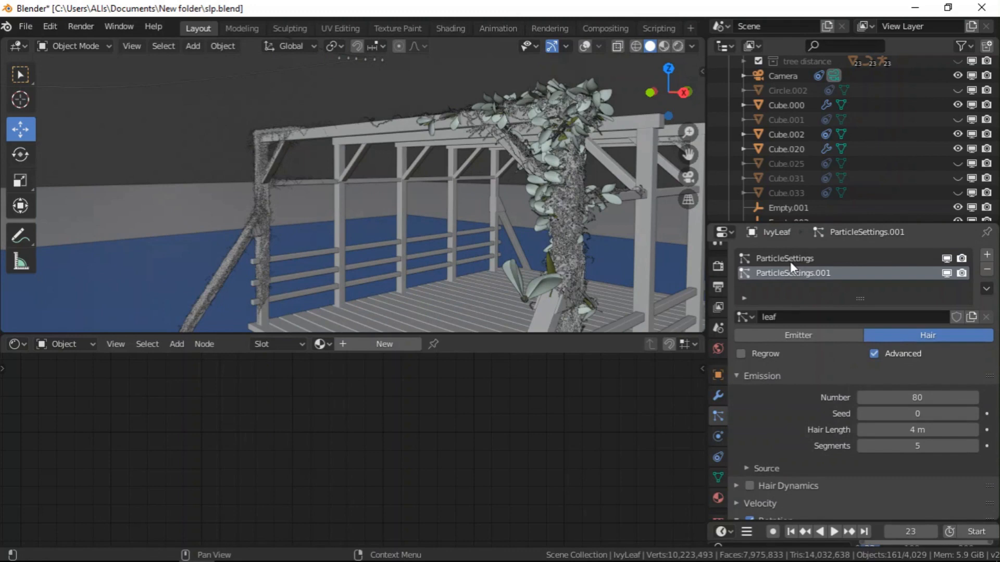
{"action": "left_click", "coordinate": [789, 261]}
{"action": "left_click", "coordinate": [911, 397]}
{"action": "type", "text": "40"}
{"action": "key", "text": "Return"}
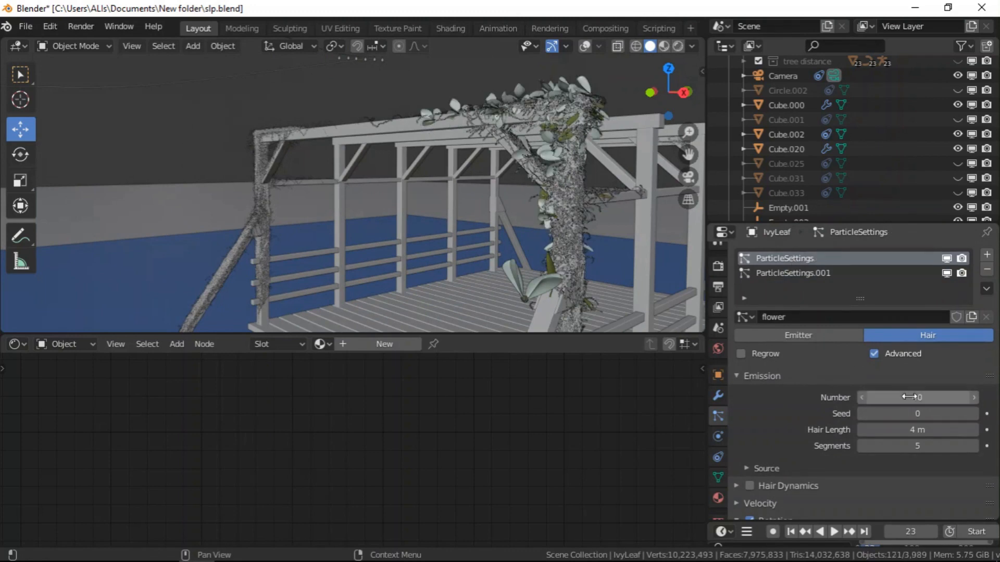
- Set the hair count of the second particle system, which uses the leaf settings, to 100
{"action": "left_click", "coordinate": [793, 273]}
{"action": "left_click", "coordinate": [919, 398]}
{"action": "type", "text": "100"}
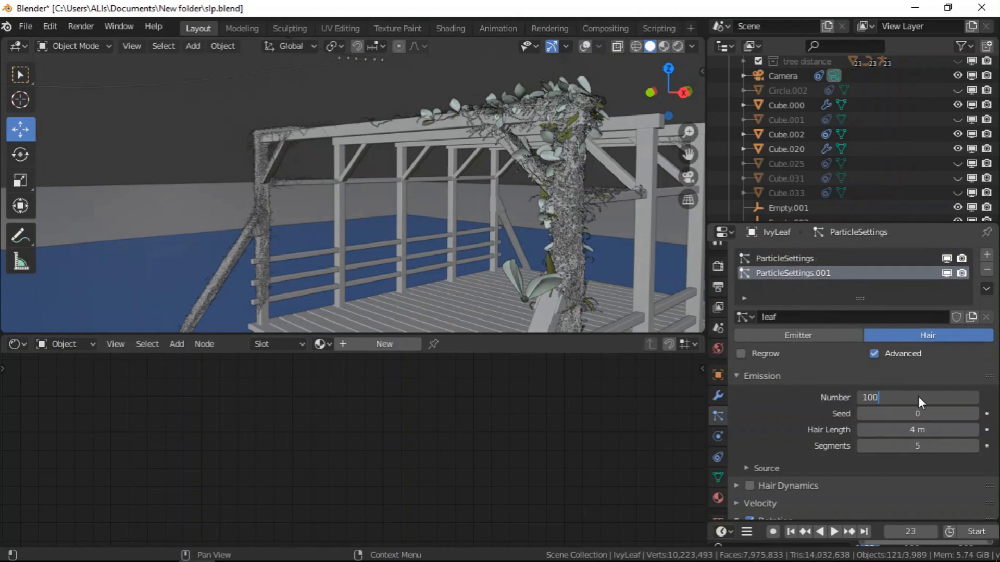
{"action": "key", "text": "Return"}
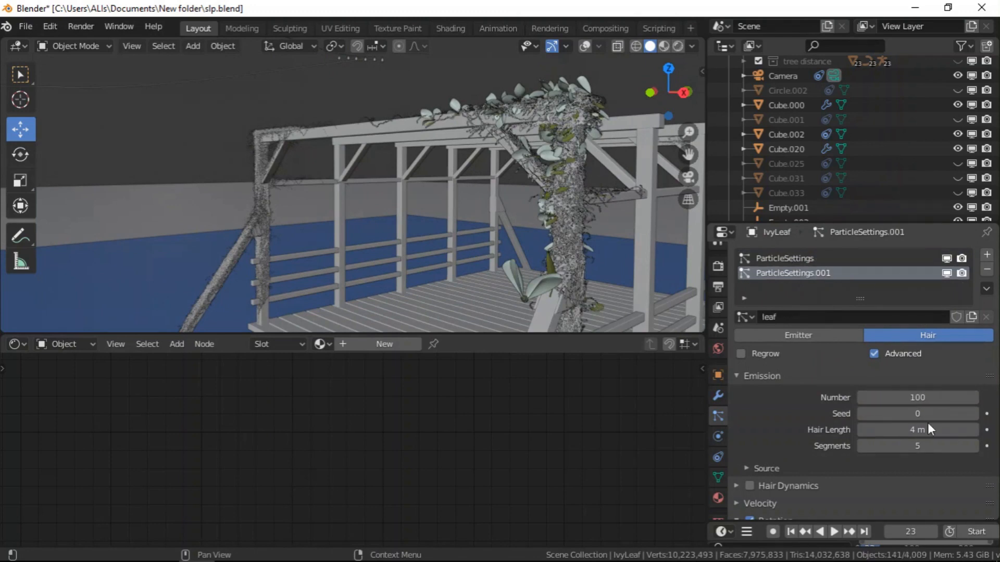
- Set the emission seed of the leaf particle system to 2, checking how the leaves spread over the ivy
{"action": "left_click", "coordinate": [975, 414]}
{"action": "middle_click_drag", "start_coordinate": [376, 214], "coordinate": [527, 196]}
{"action": "scroll", "coordinate": [586, 210], "scroll_direction": "up", "scroll_amount": 4}
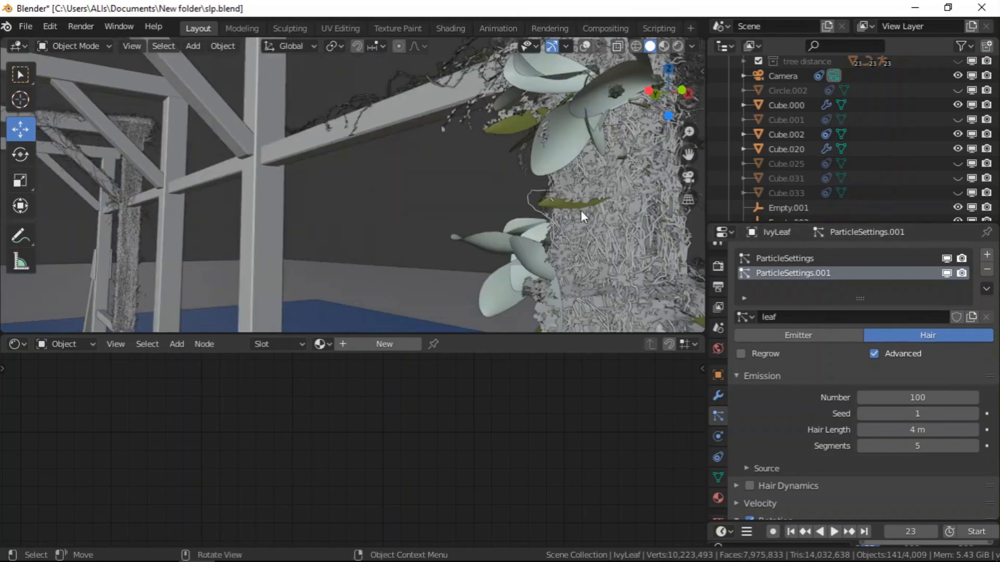
{"action": "scroll", "coordinate": [542, 164], "scroll_direction": "down", "scroll_amount": 10}
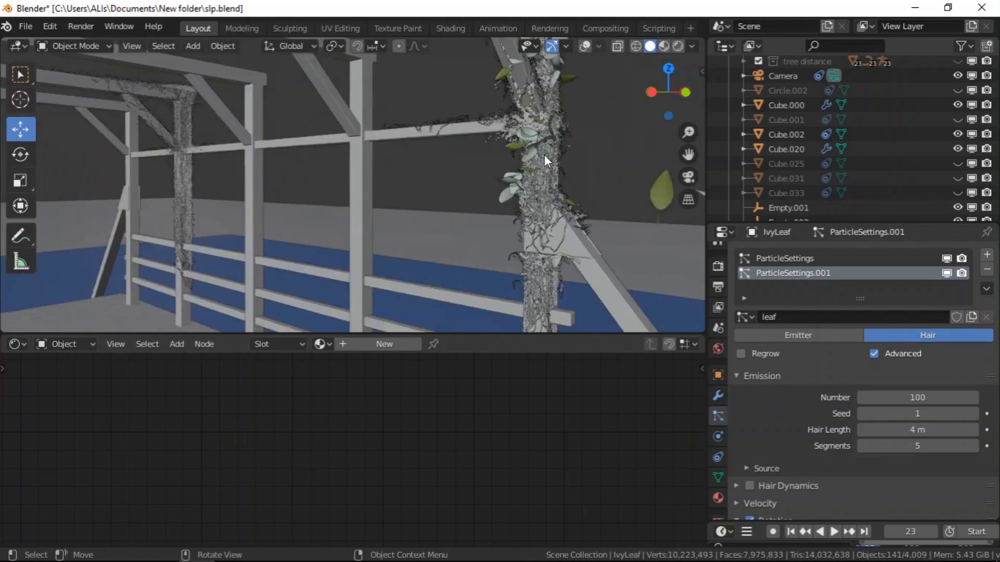
{"action": "middle_click_drag", "start_coordinate": [568, 196], "coordinate": [380, 213]}
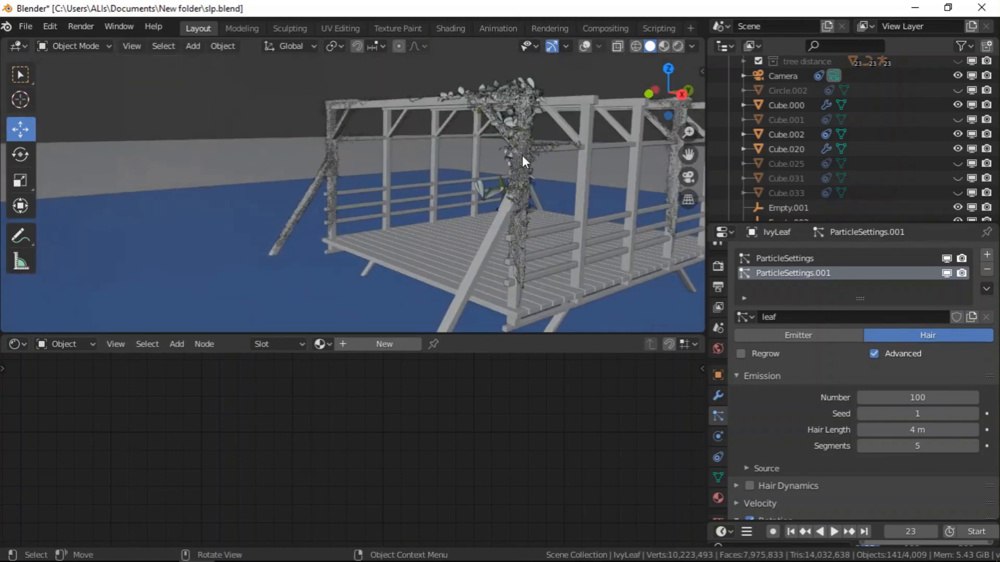
{"action": "scroll", "coordinate": [523, 155], "scroll_direction": "up", "scroll_amount": 5}
{"action": "scroll", "coordinate": [523, 155], "scroll_direction": "down", "scroll_amount": 5}
{"action": "scroll", "coordinate": [882, 440], "scroll_direction": "down", "scroll_amount": 6}
{"action": "scroll", "coordinate": [916, 287], "scroll_direction": "up", "scroll_amount": 1}
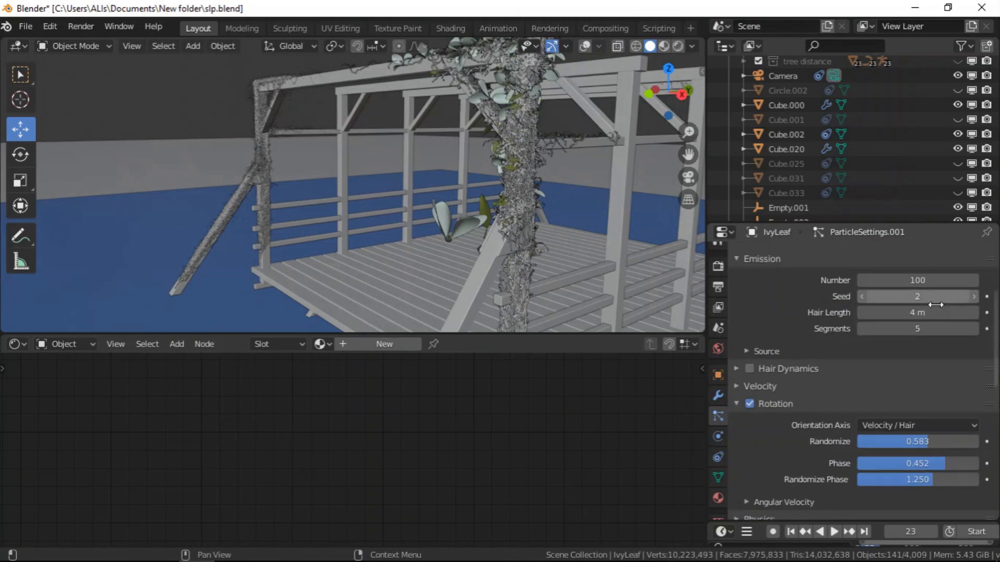
- Set the hair count of the leaf particle system to 500 and inspect the coverage on the structure
{"action": "left_click", "coordinate": [875, 281]}
{"action": "key", "text": "Delete"}
{"action": "key", "text": "Return"}
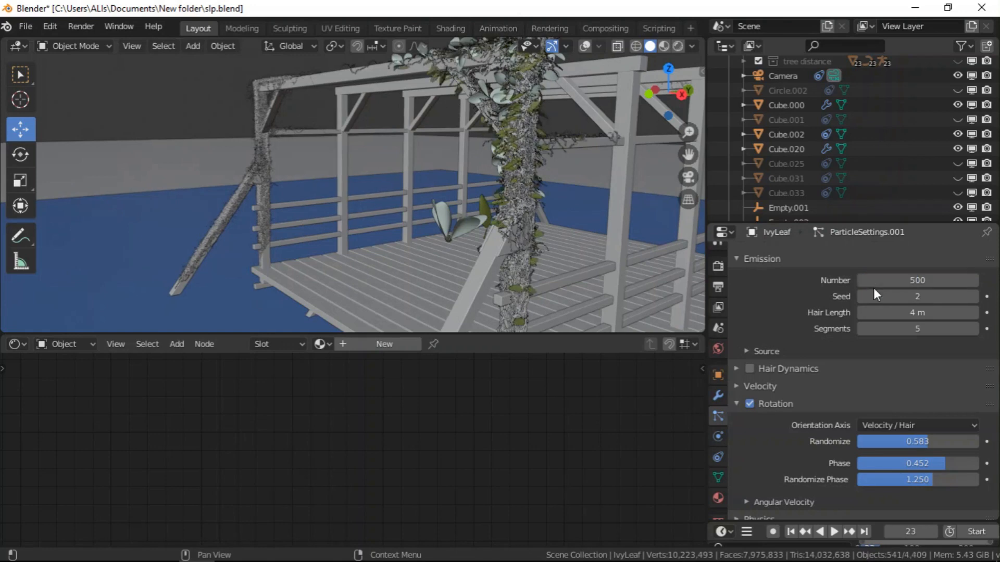
{"action": "middle_click_drag", "start_coordinate": [476, 204], "coordinate": [586, 196]}
{"action": "scroll", "coordinate": [568, 152], "scroll_direction": "down", "scroll_amount": 5}
{"action": "scroll", "coordinate": [543, 137], "scroll_direction": "up", "scroll_amount": 7}
{"action": "scroll", "coordinate": [542, 136], "scroll_direction": "down", "scroll_amount": 2}
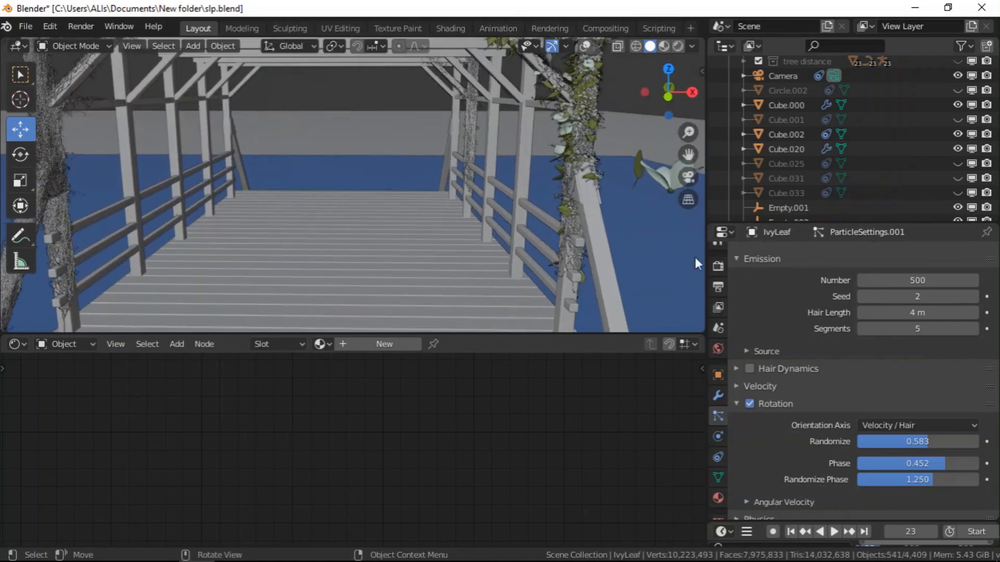
- Set the hair count of the leaf particle system to 600
{"action": "left_click", "coordinate": [865, 280]}
{"action": "left_click", "coordinate": [866, 281]}
{"action": "type", "text": "6"}
{"action": "key", "text": "Return"}
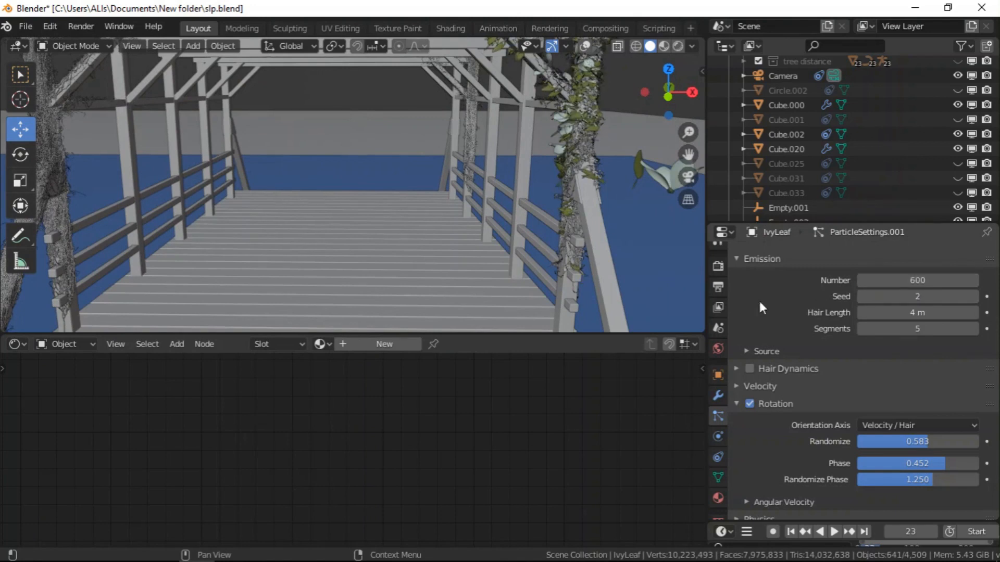
{"action": "scroll", "coordinate": [573, 232], "scroll_direction": "down", "scroll_amount": 5}
{"action": "scroll", "coordinate": [589, 173], "scroll_direction": "up", "scroll_amount": 2}
- Try a hair count of 80 on the first particle system, which uses the flower settings, and settle on 50
{"action": "scroll", "coordinate": [835, 291], "scroll_direction": "up", "scroll_amount": 5}
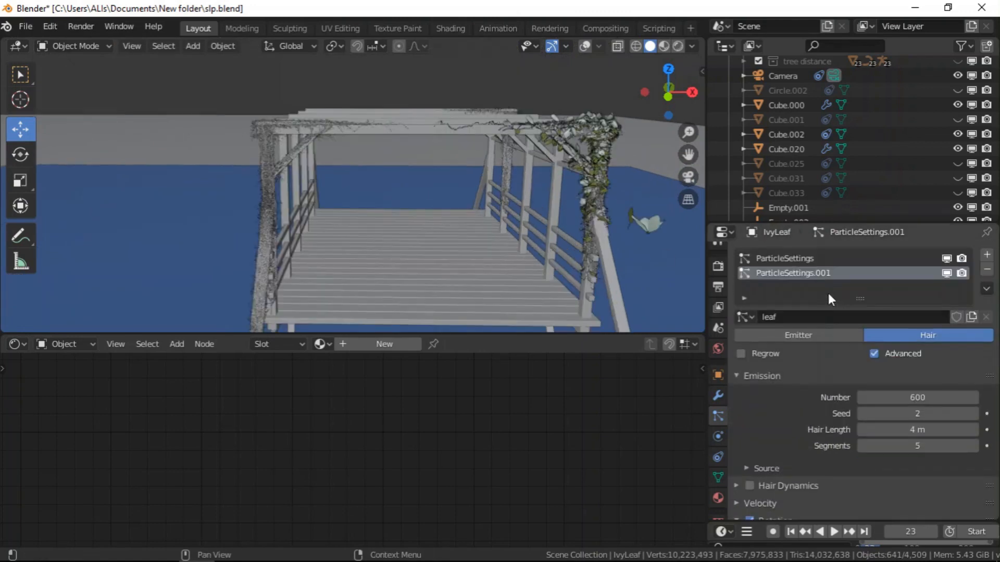
{"action": "left_click", "coordinate": [796, 257]}
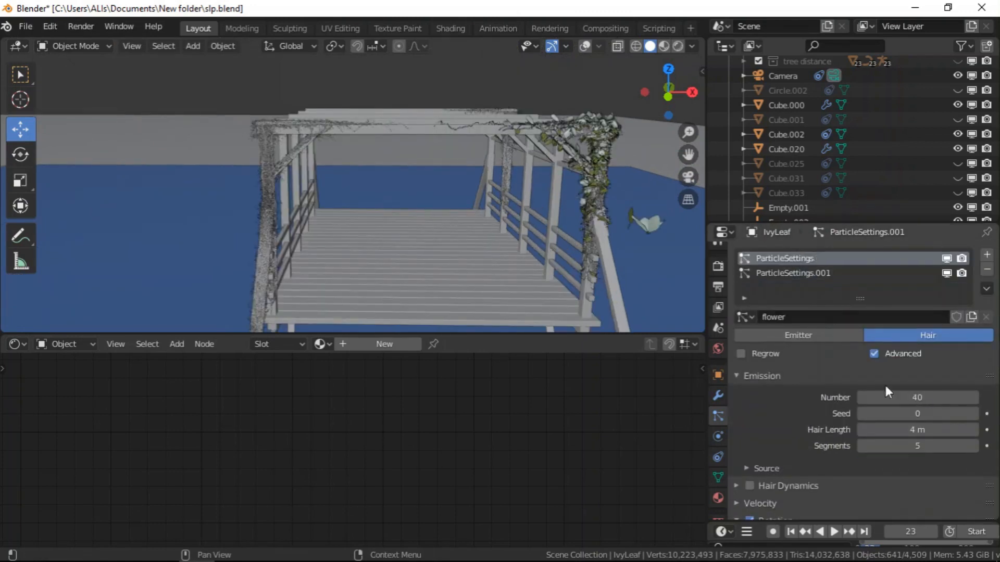
{"action": "double_click", "coordinate": [911, 398]}
{"action": "type", "text": "80"}
{"action": "key", "text": "Return"}
{"action": "double_click", "coordinate": [911, 399]}
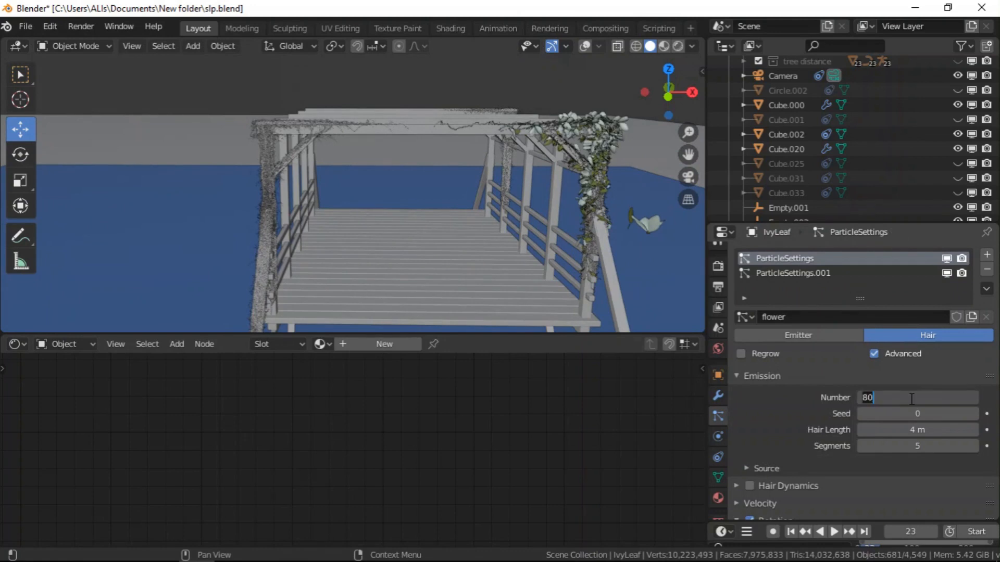
{"action": "type", "text": "50"}
{"action": "key", "text": "Return"}
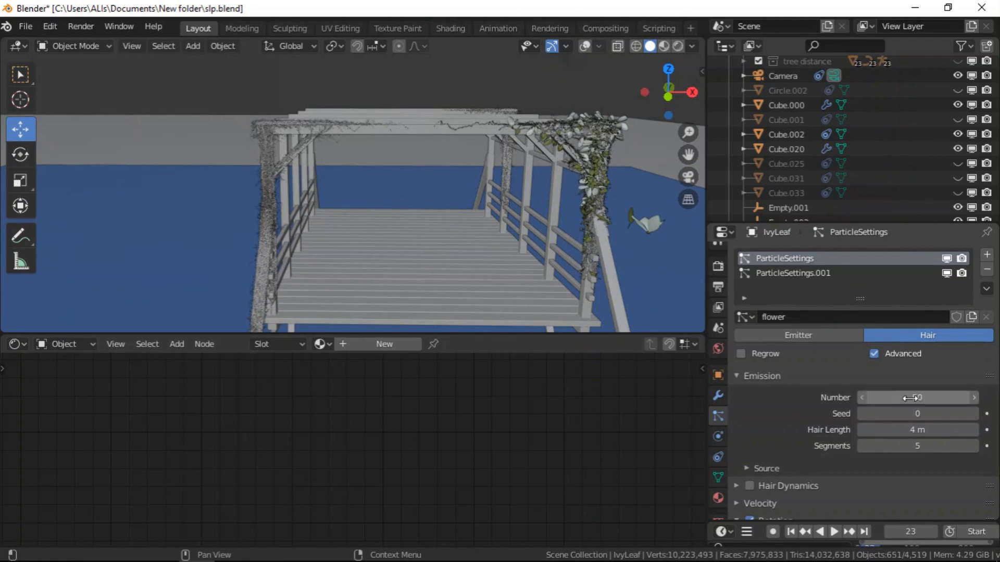
- Examine the scattered flowers and leaves from several angles and in rendered shading, and return to solid shading
{"action": "middle_click_drag", "start_coordinate": [576, 234], "coordinate": [540, 204]}
{"action": "scroll", "coordinate": [571, 122], "scroll_direction": "up", "scroll_amount": 5}
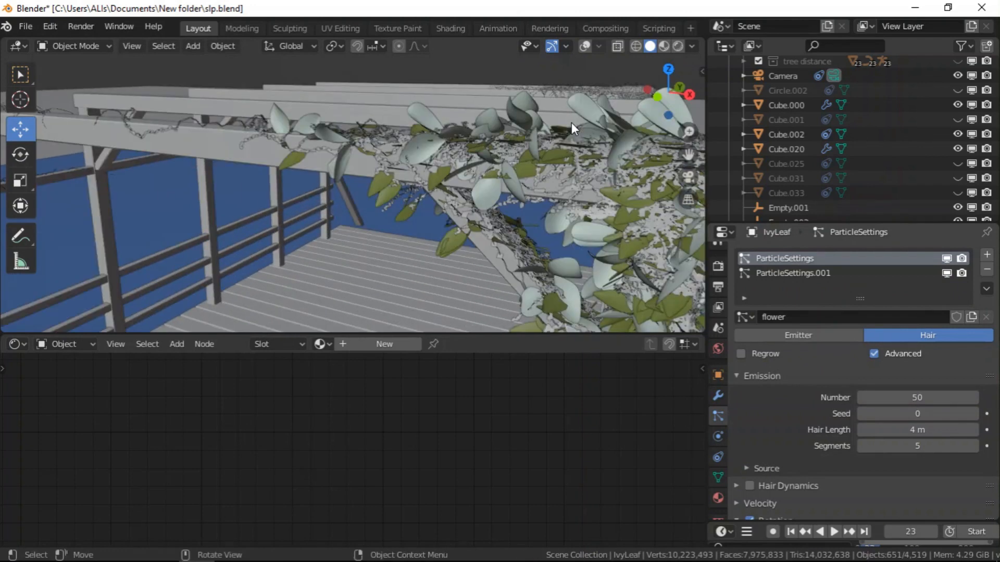
{"action": "scroll", "coordinate": [571, 123], "scroll_direction": "down", "scroll_amount": 5}
{"action": "middle_click_drag", "start_coordinate": [570, 123], "coordinate": [483, 188]}
{"action": "scroll", "coordinate": [414, 170], "scroll_direction": "down", "scroll_amount": 4}
{"action": "scroll", "coordinate": [483, 187], "scroll_direction": "up", "scroll_amount": 5}
{"action": "scroll", "coordinate": [507, 160], "scroll_direction": "up", "scroll_amount": 4}
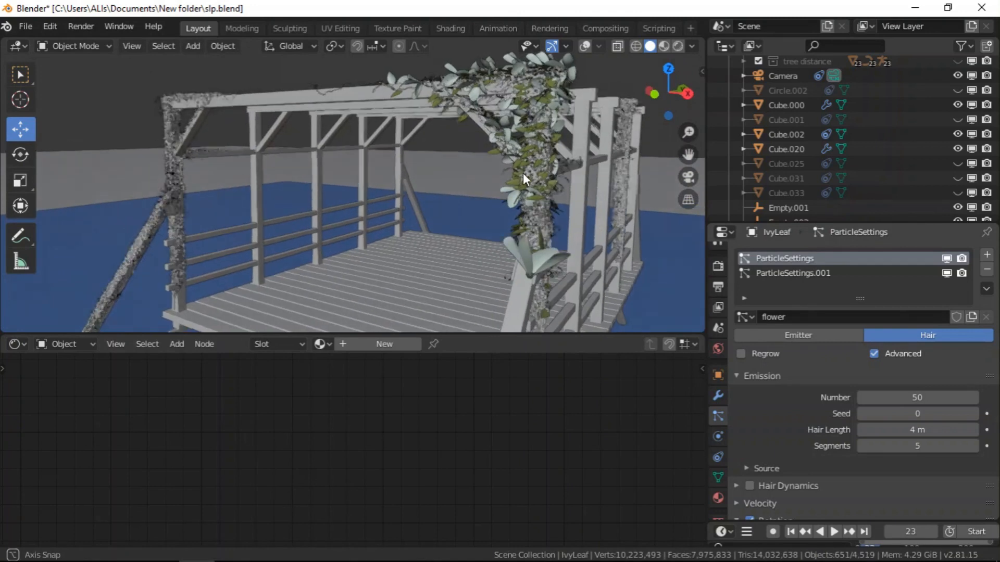
{"action": "left_click", "coordinate": [680, 47]}
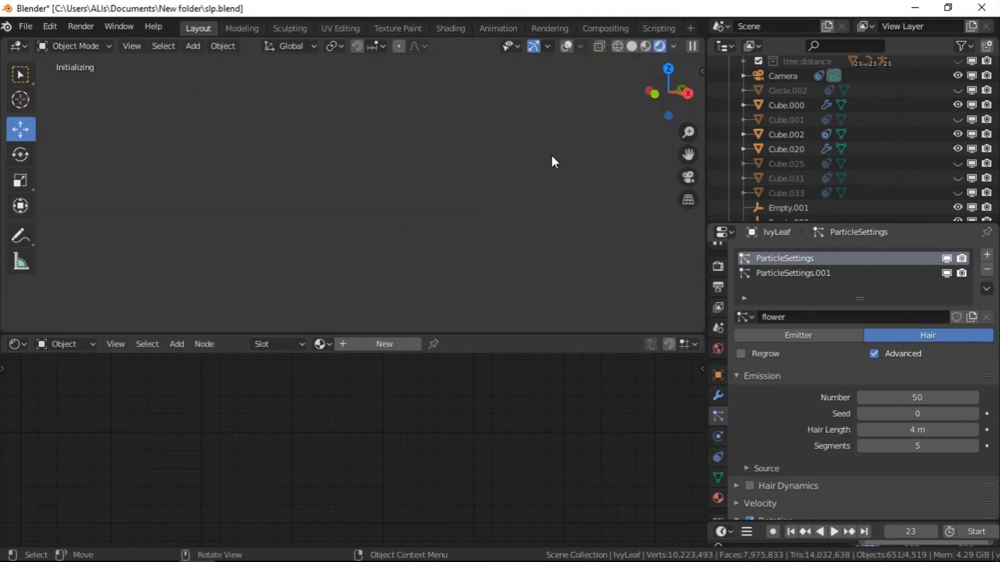
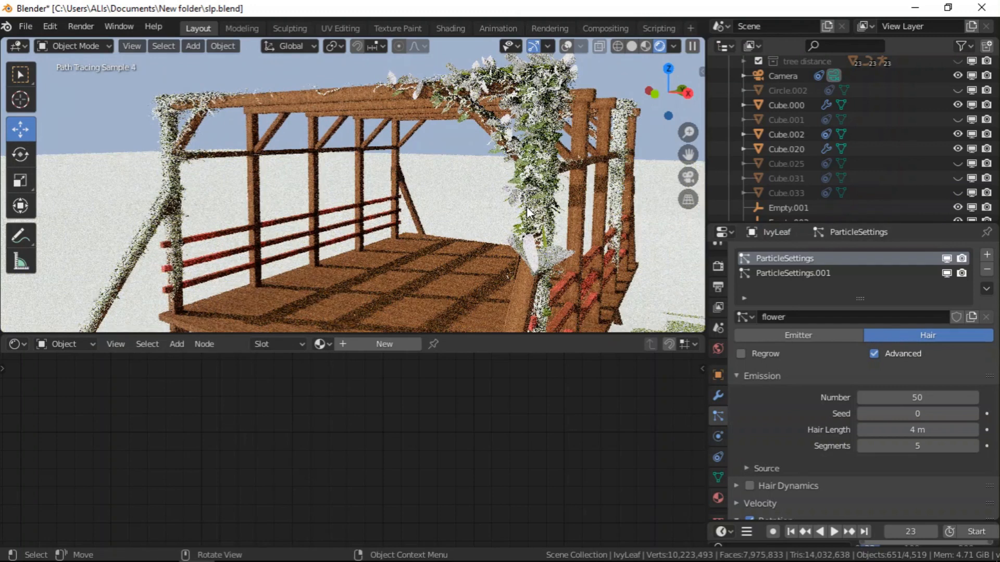
{"action": "middle_click_drag", "start_coordinate": [534, 221], "coordinate": [511, 217]}
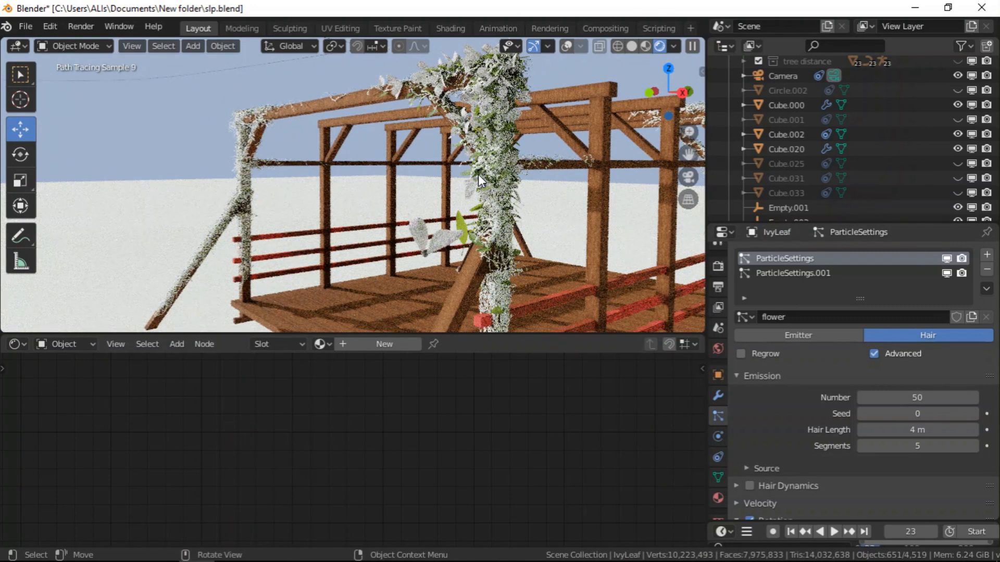
{"action": "left_click", "coordinate": [631, 46]}
- Show the viewport overlays and assign the existing bark material to the ivy curve on the leaf-covered corner post
{"action": "scroll", "coordinate": [499, 204], "scroll_direction": "up", "scroll_amount": 5}
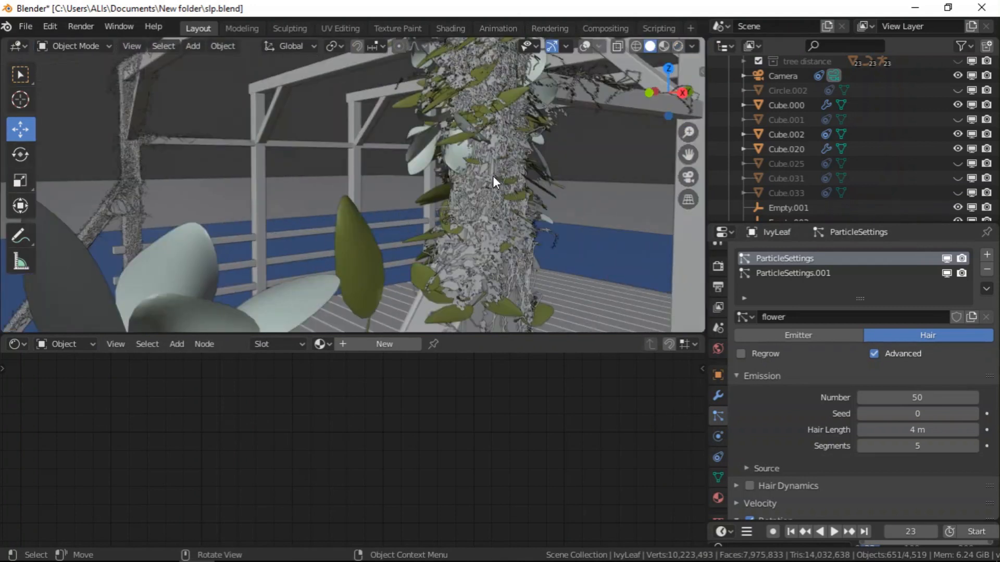
{"action": "left_click", "coordinate": [494, 162]}
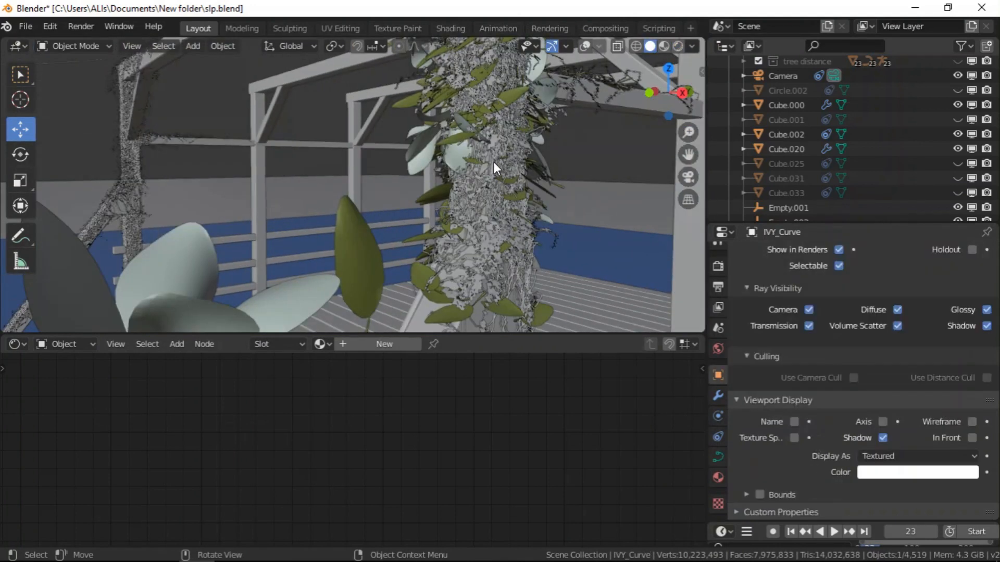
{"action": "left_click", "coordinate": [586, 46]}
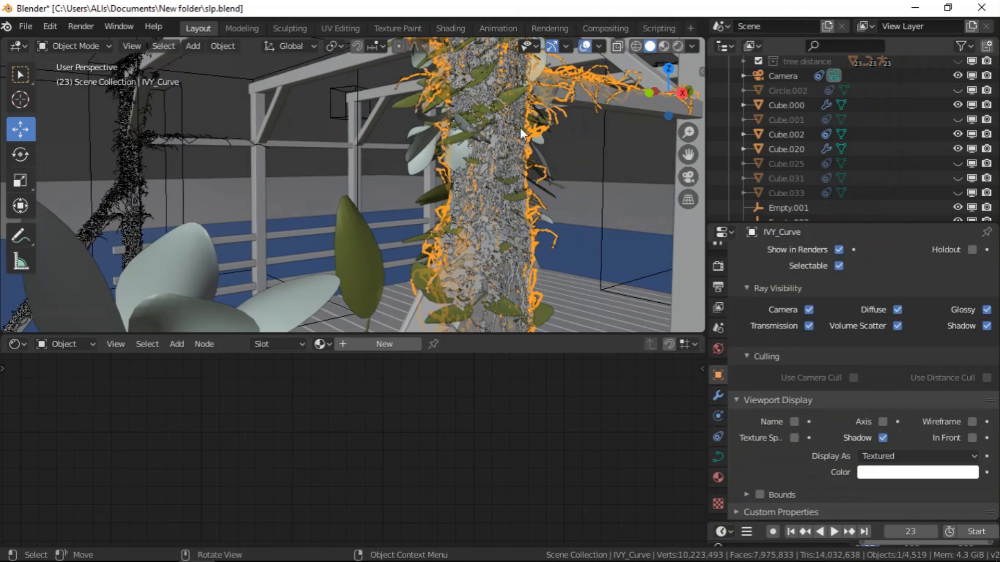
{"action": "left_click", "coordinate": [322, 344]}
{"action": "scroll", "coordinate": [382, 482], "scroll_direction": "down", "scroll_amount": 3}
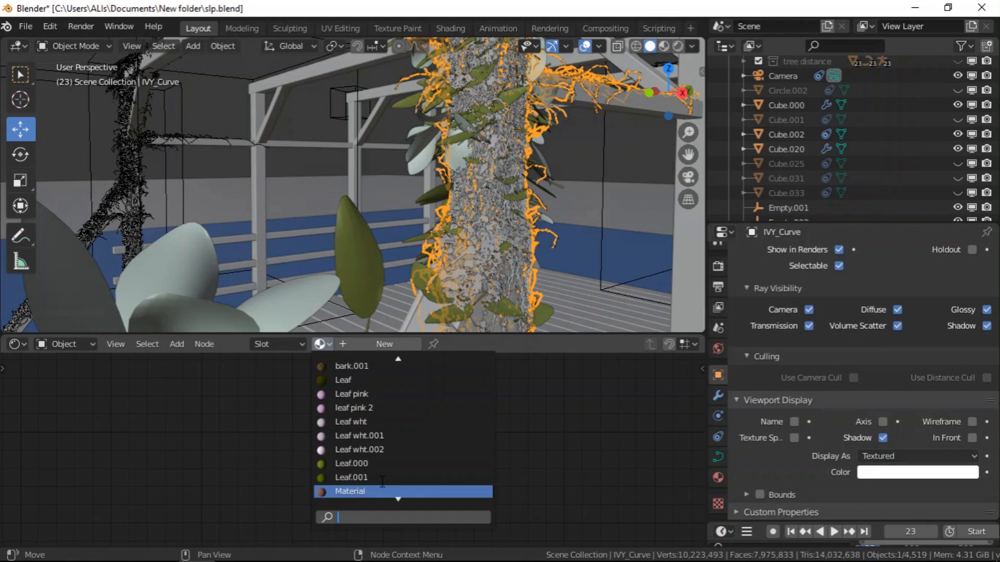
{"action": "scroll", "coordinate": [383, 484], "scroll_direction": "down", "scroll_amount": 3}
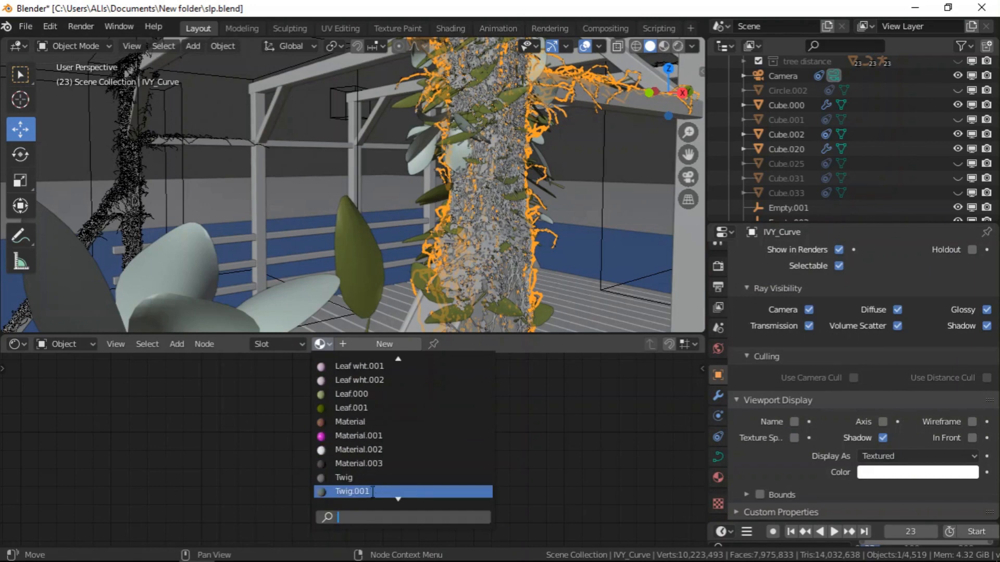
{"action": "scroll", "coordinate": [375, 493], "scroll_direction": "down", "scroll_amount": 3}
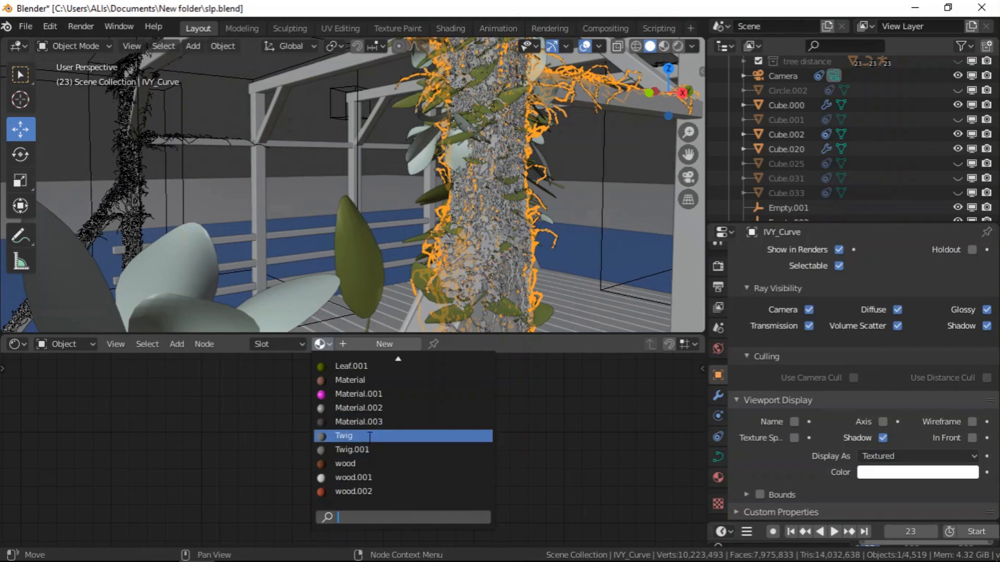
{"action": "scroll", "coordinate": [385, 419], "scroll_direction": "up", "scroll_amount": 3}
{"action": "scroll", "coordinate": [385, 366], "scroll_direction": "up", "scroll_amount": 6}
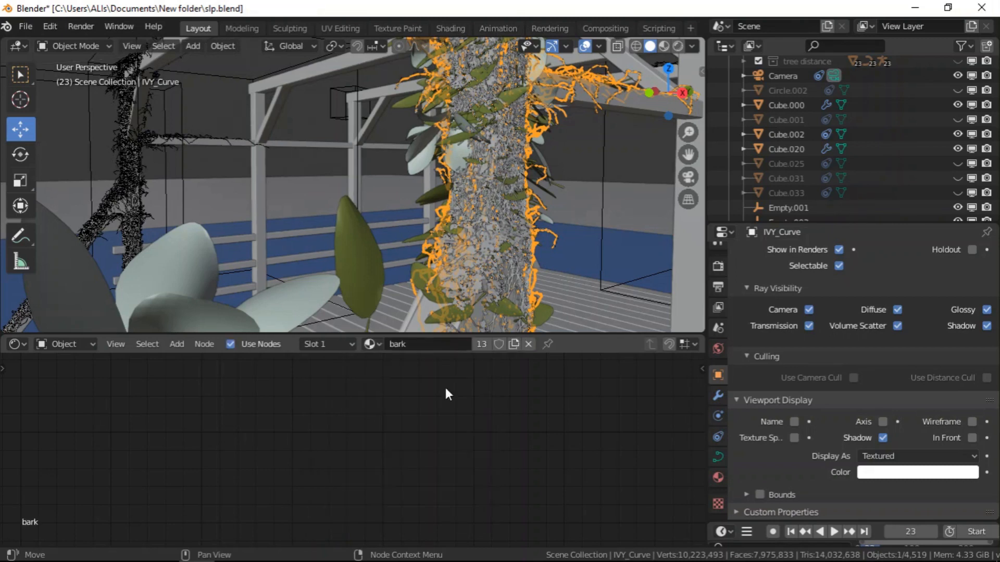
- Hide the original leaf and flower objects in both the viewport and renders
{"action": "scroll", "coordinate": [857, 152], "scroll_direction": "down", "scroll_amount": 10}
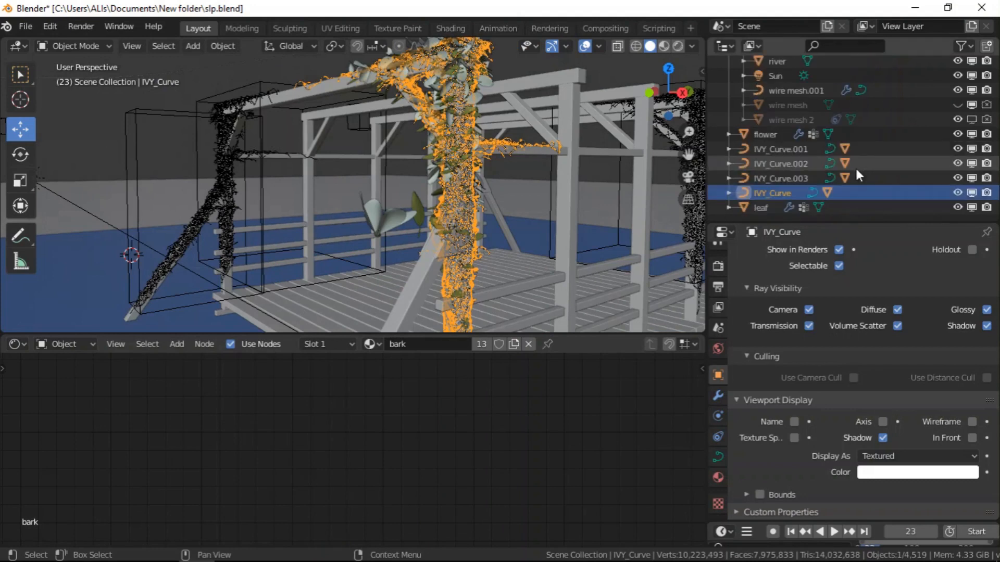
{"action": "left_click", "coordinate": [958, 207]}
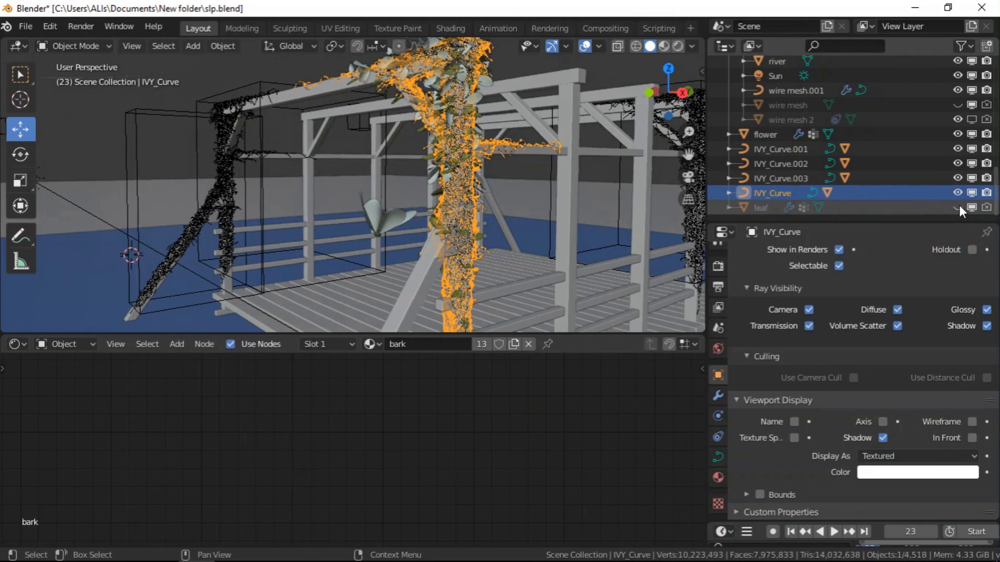
{"action": "left_click", "coordinate": [958, 134]}
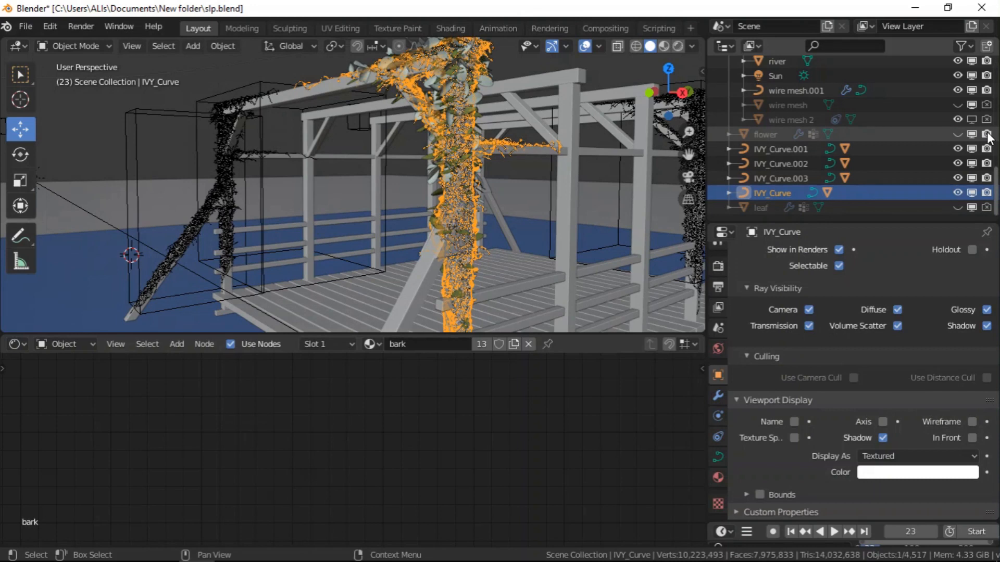
- Examine the ivy in rendered shading with nothing selected, and bring the bark material's nodes into view
{"action": "middle_click_drag", "start_coordinate": [384, 220], "coordinate": [476, 208]}
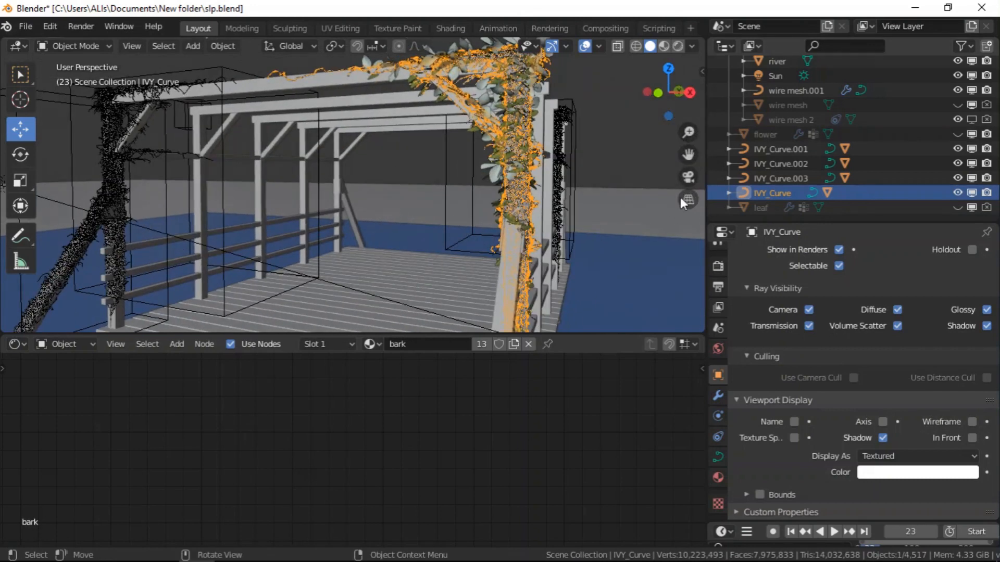
{"action": "left_click", "coordinate": [677, 45]}
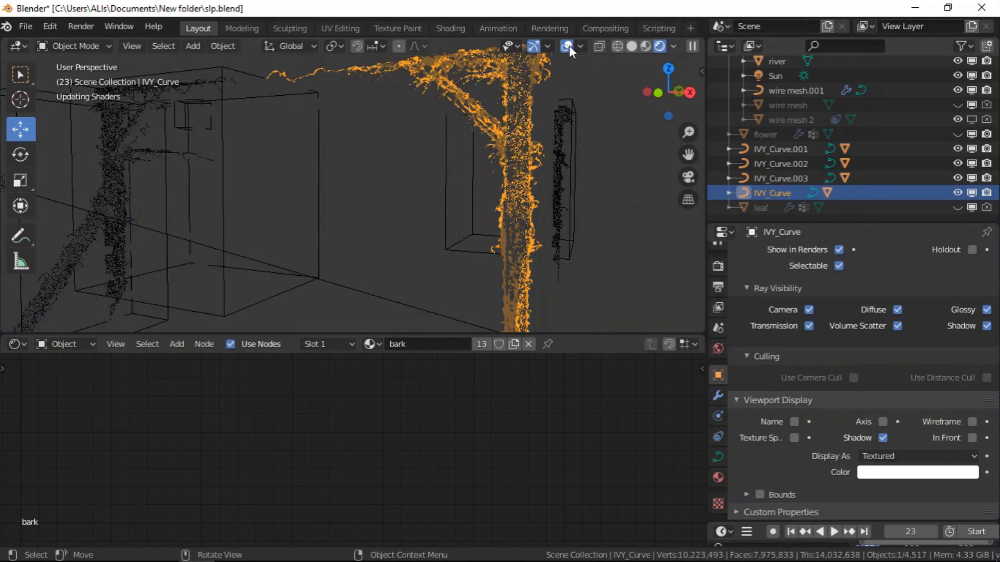
{"action": "key", "text": "alt+a"}
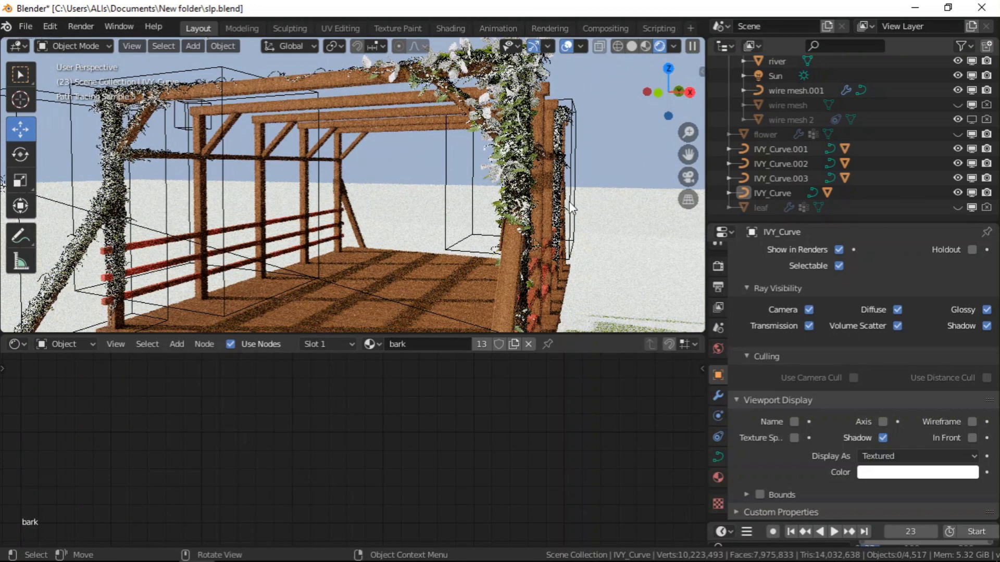
{"action": "middle_click_drag", "start_coordinate": [524, 194], "coordinate": [448, 147]}
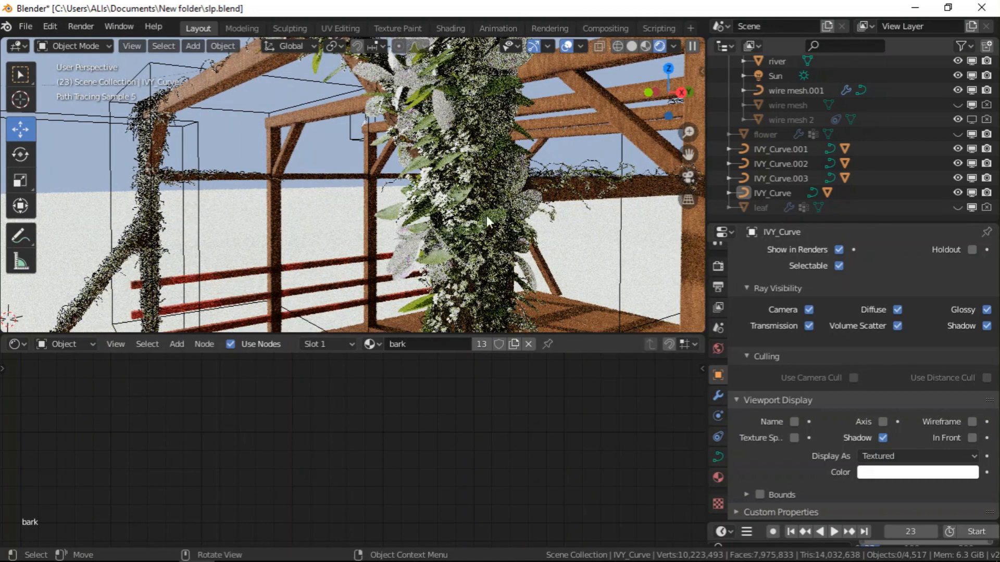
{"action": "scroll", "coordinate": [518, 446], "scroll_direction": "down", "scroll_amount": 4}
{"action": "middle_click_drag", "start_coordinate": [517, 454], "coordinate": [471, 358]}
{"action": "scroll", "coordinate": [508, 407], "scroll_direction": "down", "scroll_amount": 2}
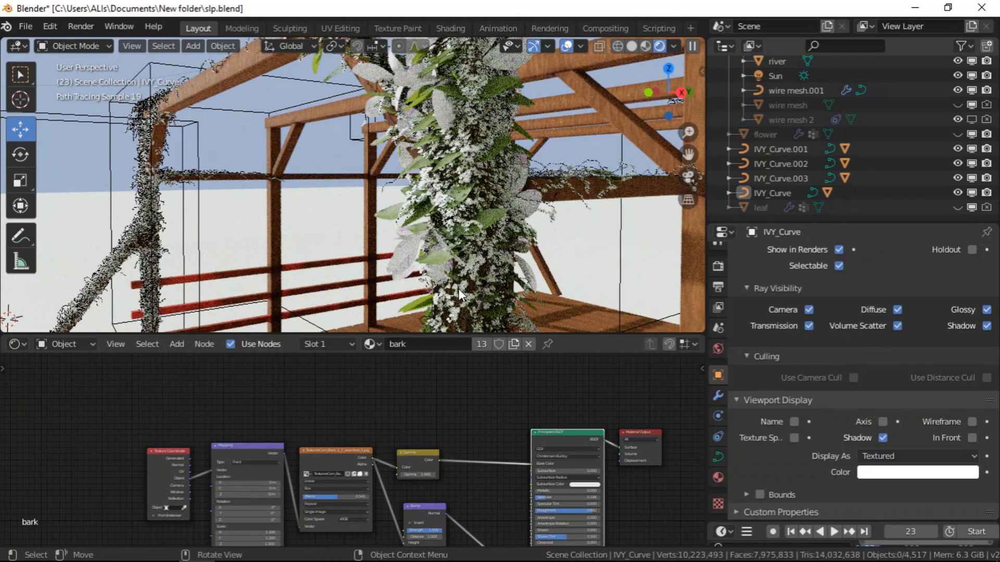
- View the render without overlays, and return the viewport to solid shading with overlays shown
{"action": "left_click", "coordinate": [569, 46]}
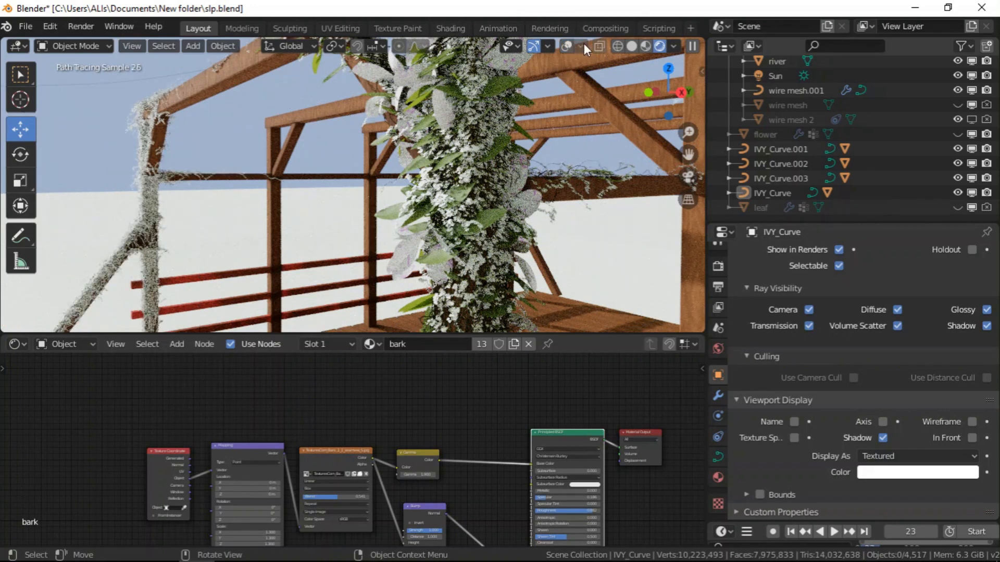
{"action": "left_click", "coordinate": [631, 46]}
{"action": "left_click", "coordinate": [586, 45]}
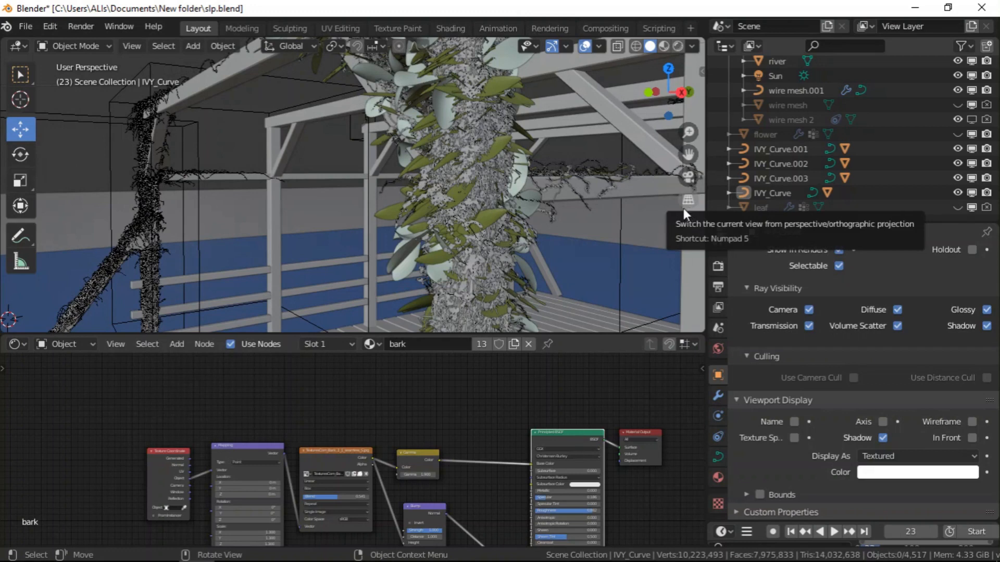
- Assign the existing bark material to the ivy leaf mesh on the flower-covered corner post
{"action": "left_click", "coordinate": [561, 159]}
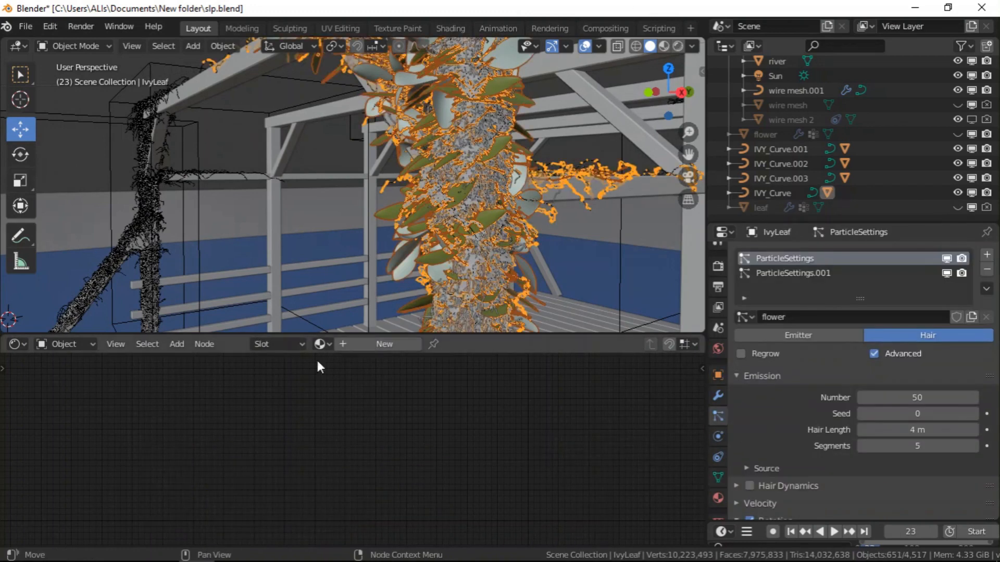
{"action": "left_click", "coordinate": [319, 343]}
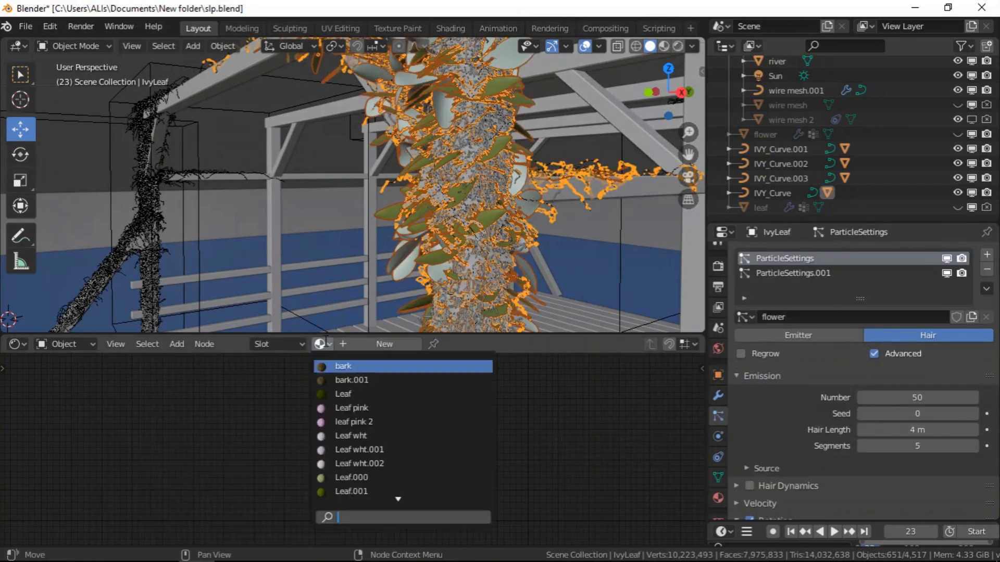
{"action": "left_click", "coordinate": [345, 366]}
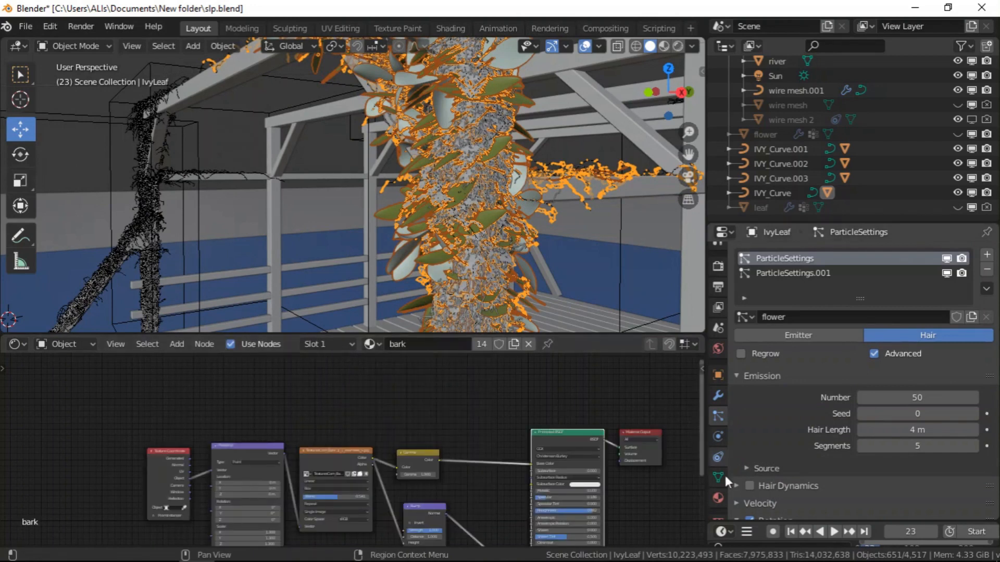
- Try hiding the ivy leaf mesh from camera rays and from the viewport
{"action": "scroll", "coordinate": [714, 466], "scroll_direction": "down", "scroll_amount": 1}
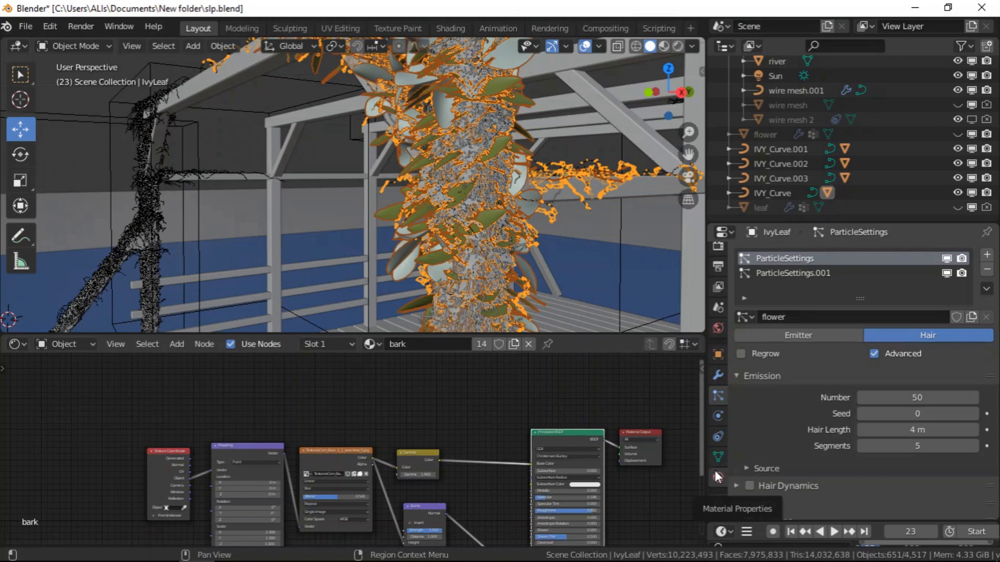
{"action": "scroll", "coordinate": [823, 435], "scroll_direction": "down", "scroll_amount": 10}
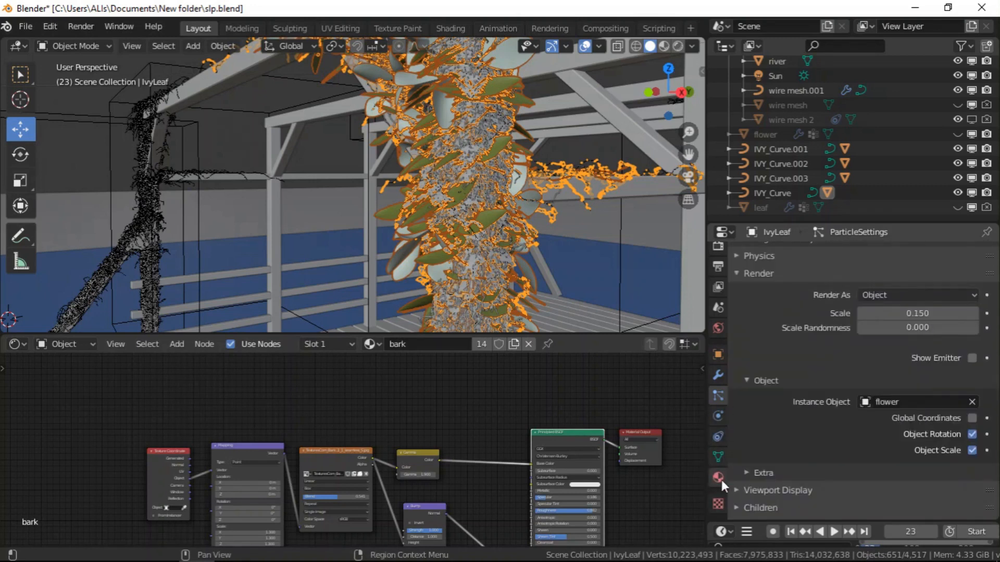
{"action": "left_click", "coordinate": [718, 354]}
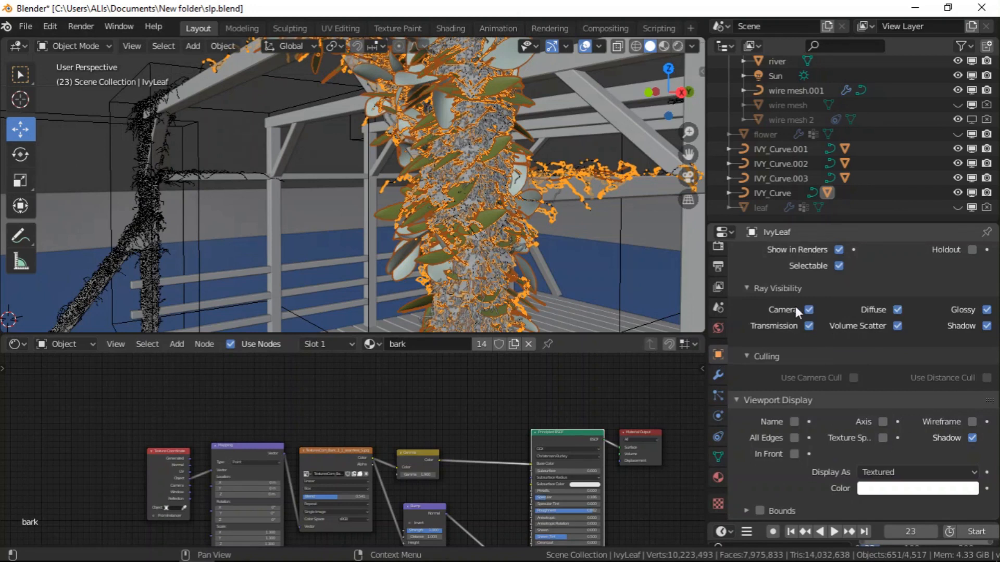
{"action": "left_click", "coordinate": [808, 310]}
{"action": "left_click", "coordinate": [808, 311]}
{"action": "scroll", "coordinate": [505, 198], "scroll_direction": "down", "scroll_amount": 5}
{"action": "scroll", "coordinate": [505, 198], "scroll_direction": "down", "scroll_amount": 3}
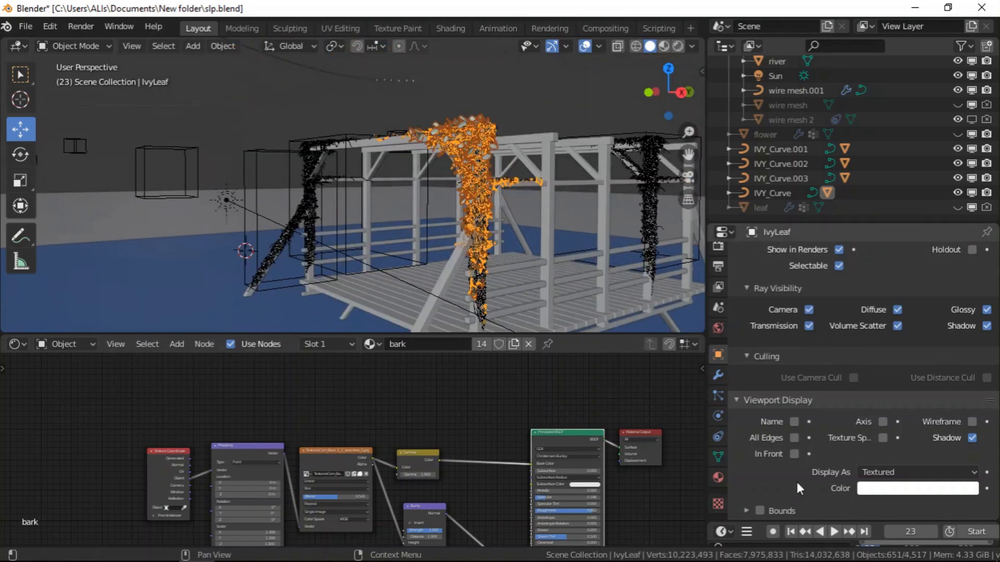
{"action": "scroll", "coordinate": [797, 466], "scroll_direction": "down", "scroll_amount": 1}
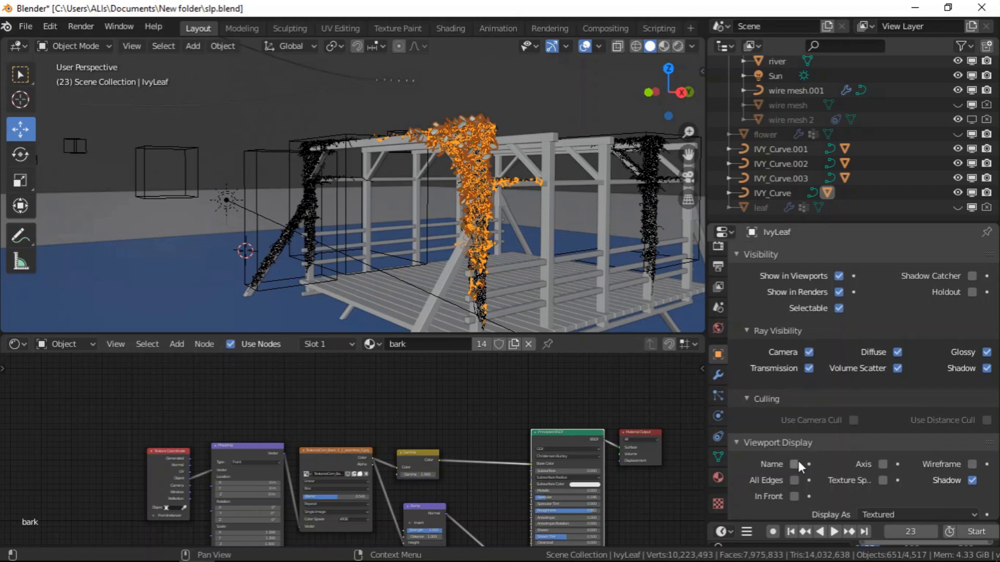
{"action": "scroll", "coordinate": [503, 226], "scroll_direction": "up", "scroll_amount": 6}
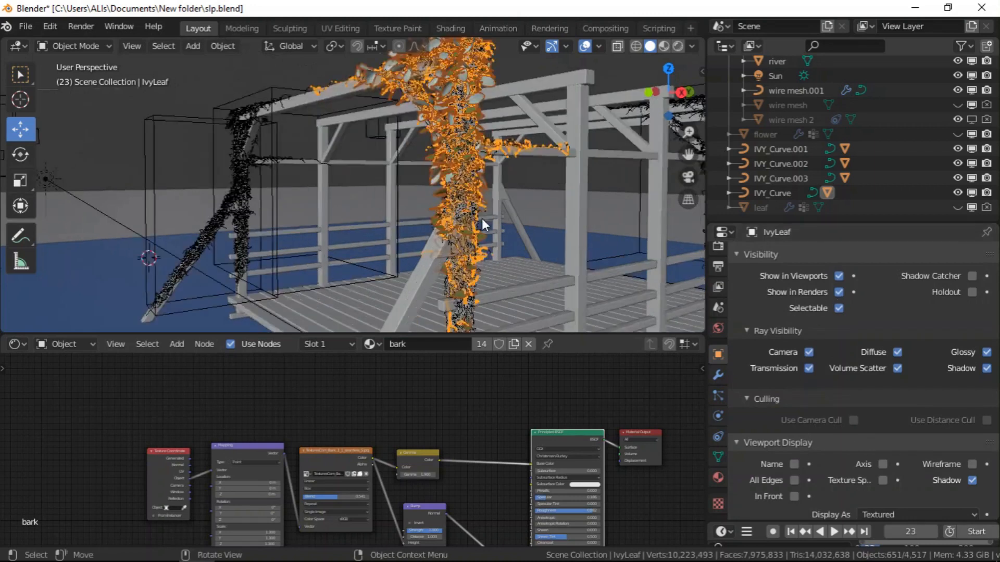
{"action": "left_click", "coordinate": [839, 276]}
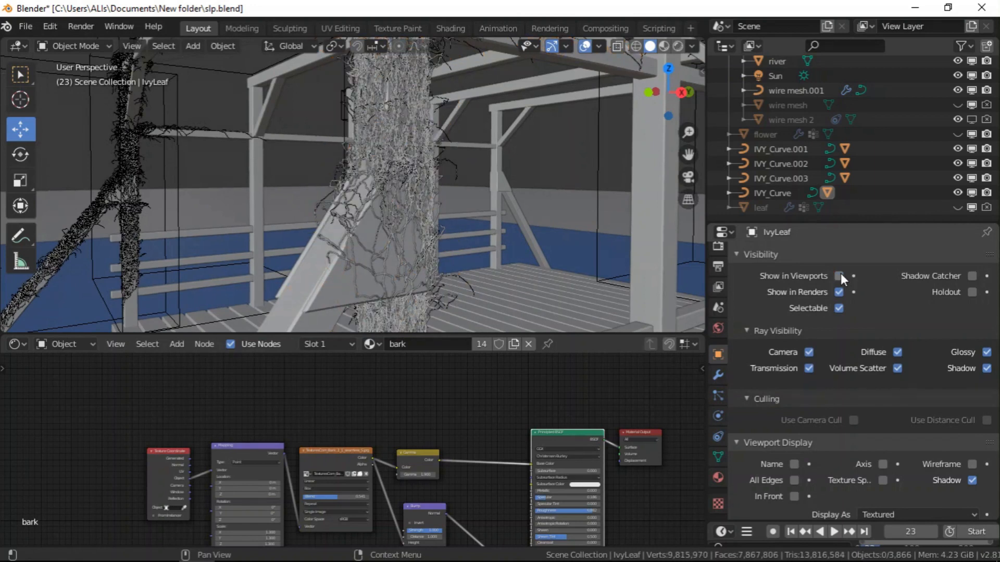
{"action": "left_click", "coordinate": [840, 275]}
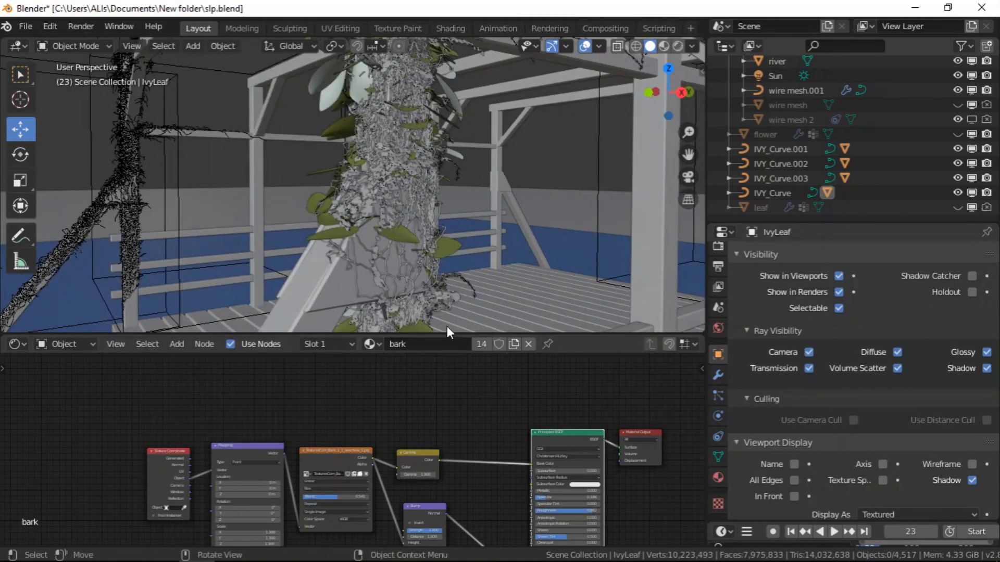
- Hide the viewport overlays and turn off Show Emitter in the viewport display of the ivy leaf mesh's particle system
{"action": "scroll", "coordinate": [432, 218], "scroll_direction": "down", "scroll_amount": 8}
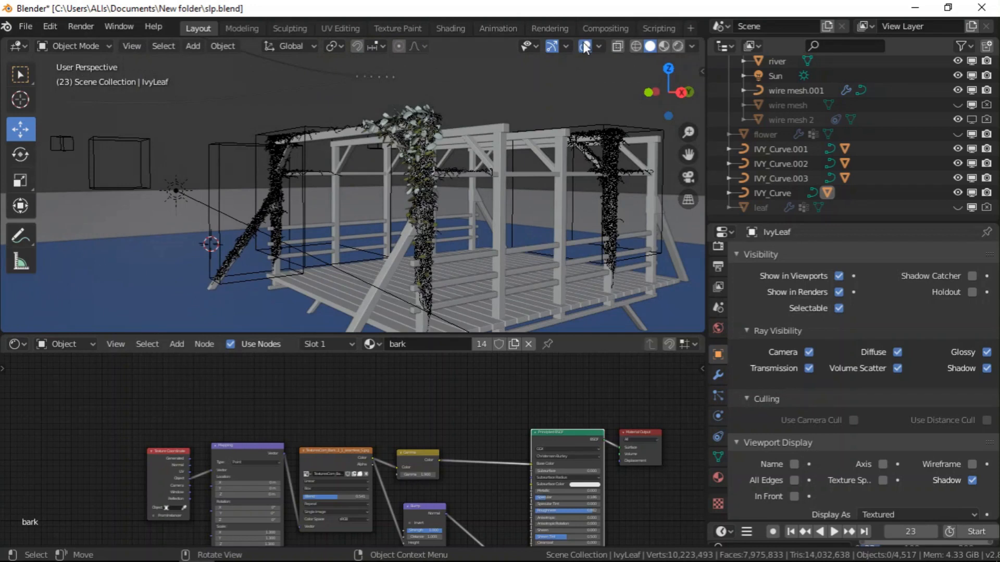
{"action": "scroll", "coordinate": [427, 211], "scroll_direction": "up", "scroll_amount": 8}
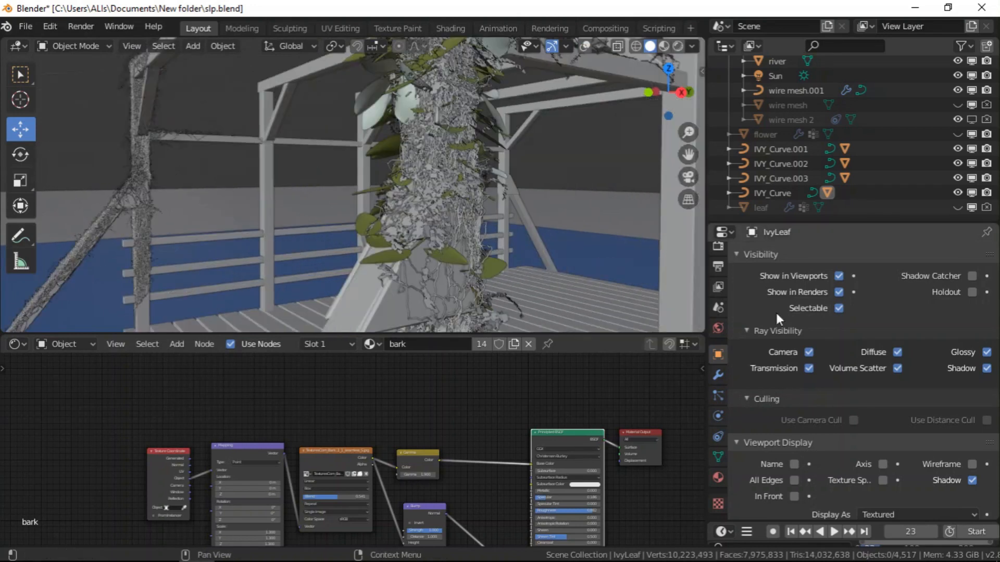
{"action": "left_click", "coordinate": [719, 395]}
{"action": "scroll", "coordinate": [812, 436], "scroll_direction": "down", "scroll_amount": 1}
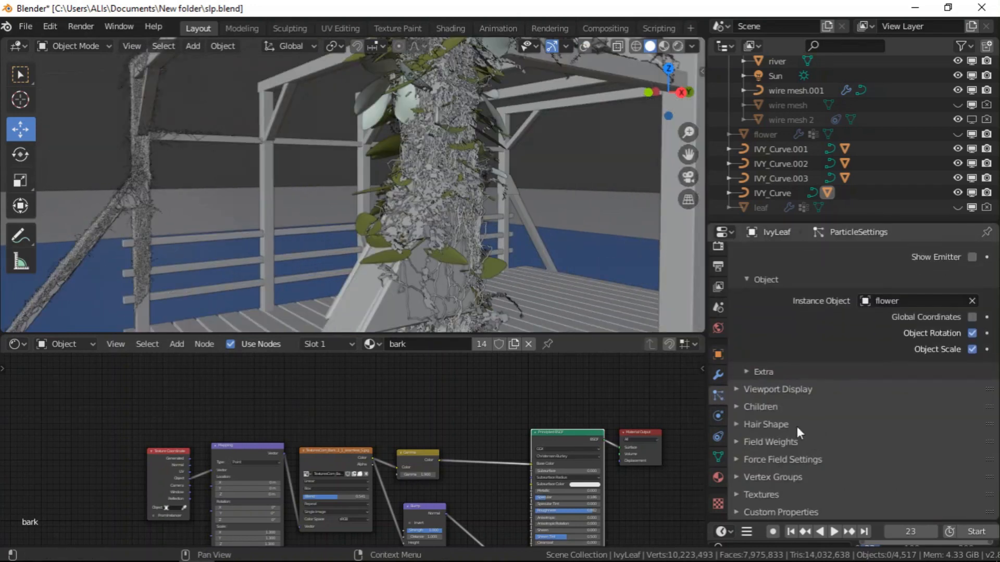
{"action": "left_click", "coordinate": [771, 387]}
{"action": "scroll", "coordinate": [855, 427], "scroll_direction": "down", "scroll_amount": 2}
{"action": "left_click", "coordinate": [972, 431]}
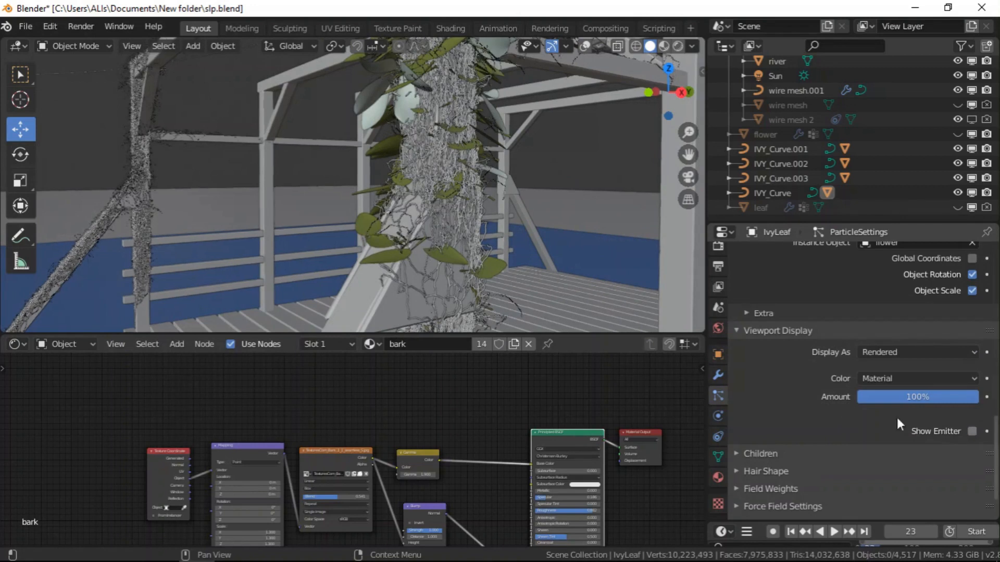
- Examine the ivy-covered structure in rendered shading, and return the viewport to solid shading
{"action": "scroll", "coordinate": [434, 239], "scroll_direction": "down", "scroll_amount": 4}
{"action": "scroll", "coordinate": [429, 224], "scroll_direction": "up", "scroll_amount": 2}
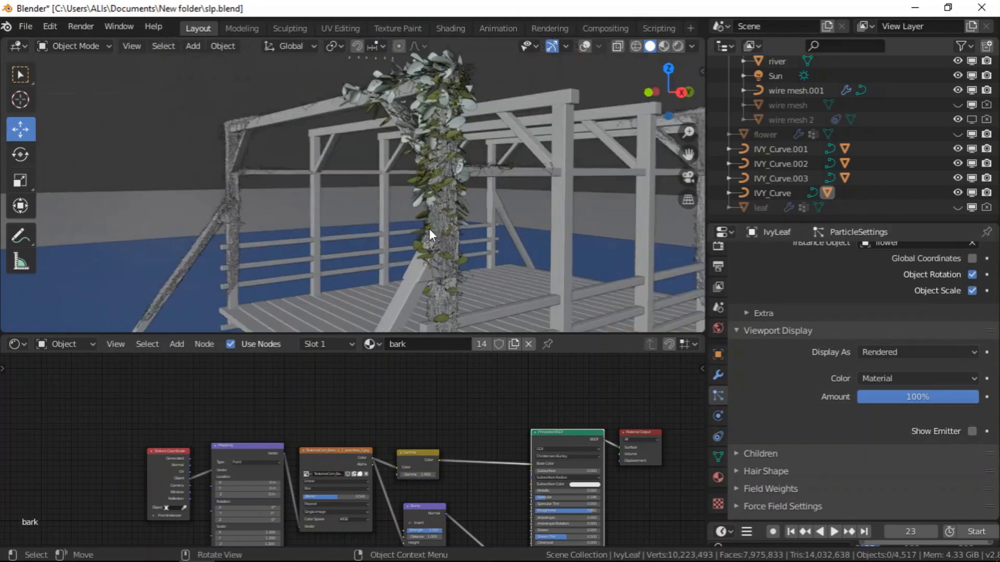
{"action": "left_click", "coordinate": [678, 46]}
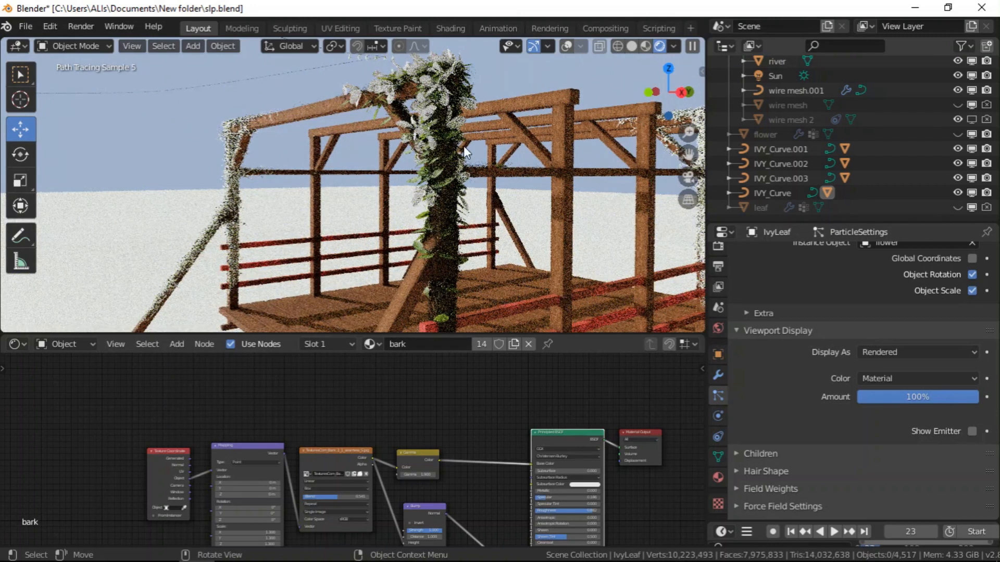
{"action": "scroll", "coordinate": [464, 146], "scroll_direction": "down", "scroll_amount": 4}
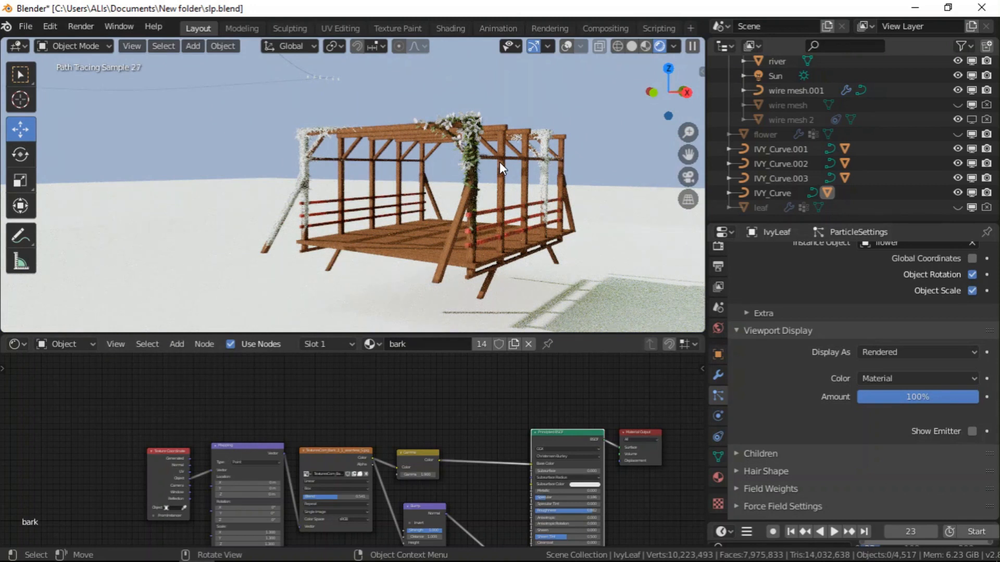
{"action": "left_click", "coordinate": [632, 46]}
- Show the overlays and set the ivy leaf mesh on the bare-stemmed corner post to display as Textured
{"action": "mouse_move", "coordinate": [578, 169]}
{"action": "middle_mouse_down"}
{"action": "mouse_move", "coordinate": [553, 174]}
{"action": "mouse_move", "coordinate": [590, 172]}
{"action": "middle_mouse_up"}
{"action": "scroll", "coordinate": [292, 165], "scroll_direction": "up", "scroll_amount": 3}
{"action": "scroll", "coordinate": [294, 164], "scroll_direction": "up", "scroll_amount": 3}
{"action": "scroll", "coordinate": [307, 165], "scroll_direction": "down", "scroll_amount": 1}
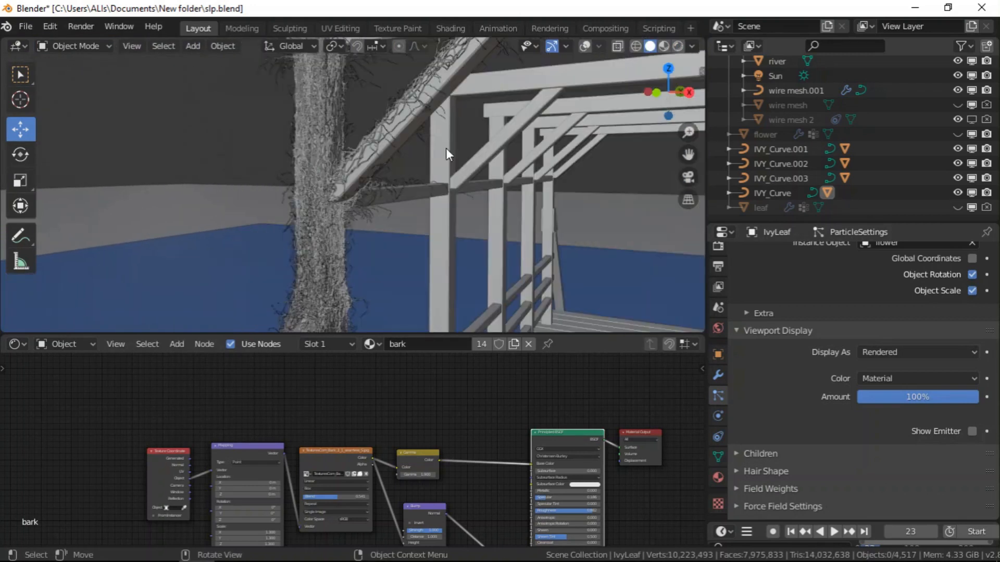
{"action": "left_click", "coordinate": [581, 43]}
{"action": "scroll", "coordinate": [305, 176], "scroll_direction": "up", "scroll_amount": 4}
{"action": "scroll", "coordinate": [309, 174], "scroll_direction": "down", "scroll_amount": 4}
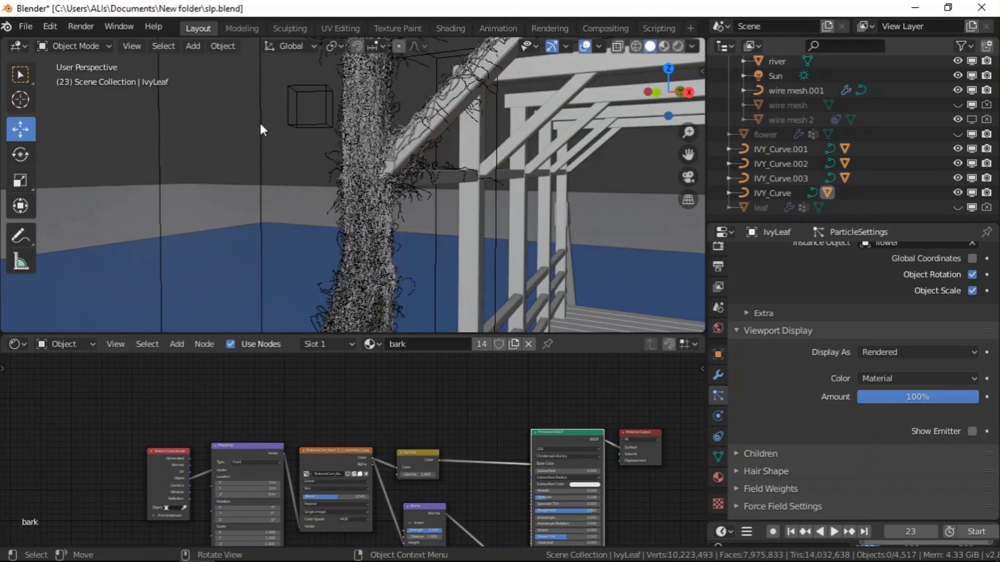
{"action": "left_click", "coordinate": [260, 123]}
{"action": "left_click", "coordinate": [718, 354]}
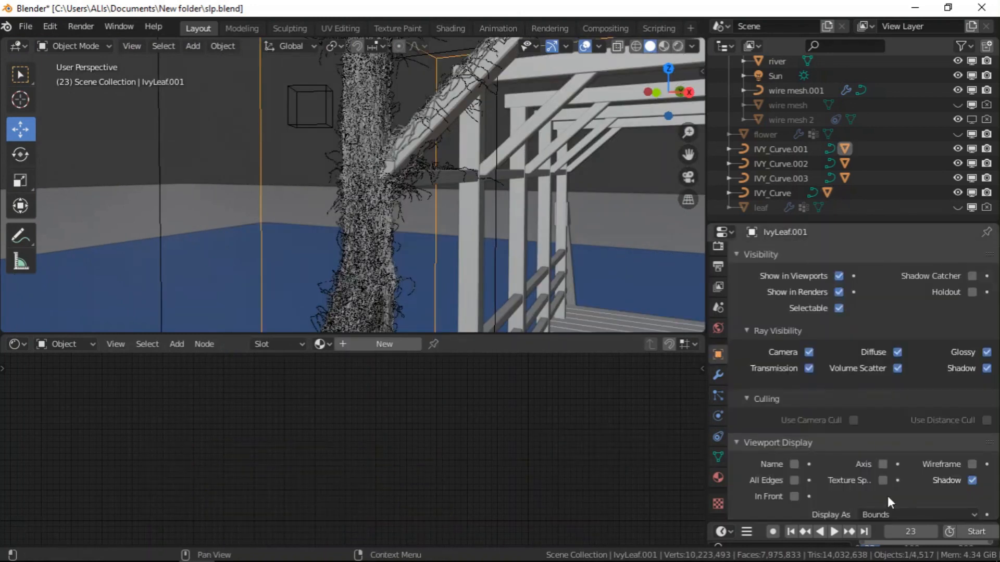
{"action": "scroll", "coordinate": [873, 493], "scroll_direction": "down", "scroll_amount": 3}
{"action": "left_click", "coordinate": [885, 456]}
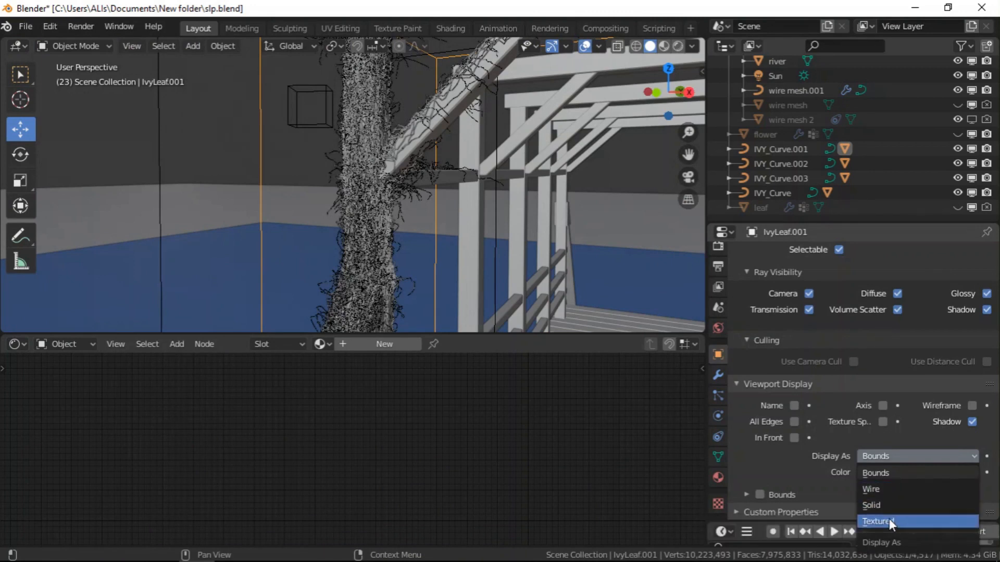
{"action": "key", "text": "Return"}
- Add two particle systems to this ivy leaf mesh, using the existing flower and leaf settings
{"action": "left_click", "coordinate": [718, 395]}
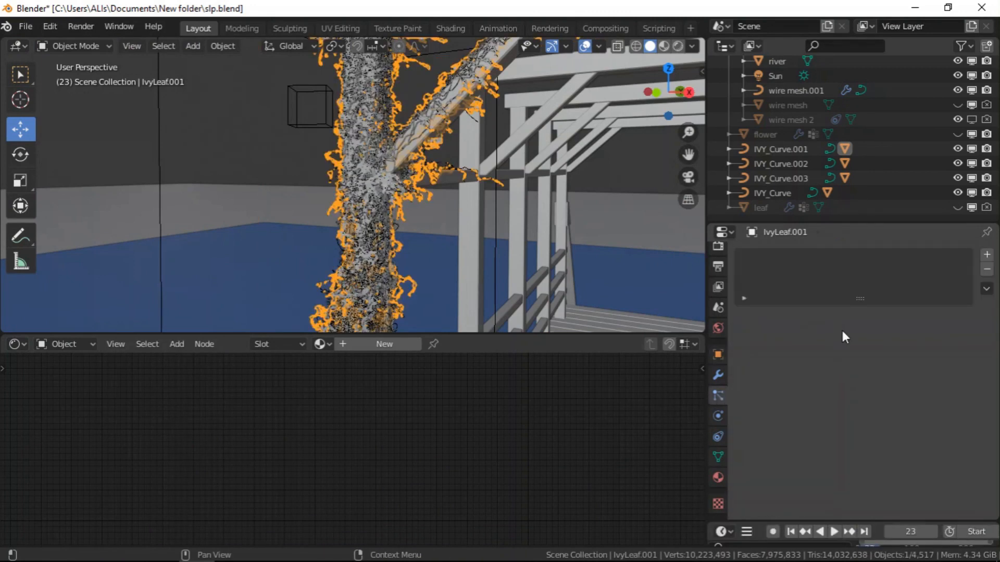
{"action": "left_click", "coordinate": [986, 254]}
{"action": "scroll", "coordinate": [810, 391], "scroll_direction": "down", "scroll_amount": 3}
{"action": "scroll", "coordinate": [810, 392], "scroll_direction": "up", "scroll_amount": 3}
{"action": "left_click", "coordinate": [745, 317]}
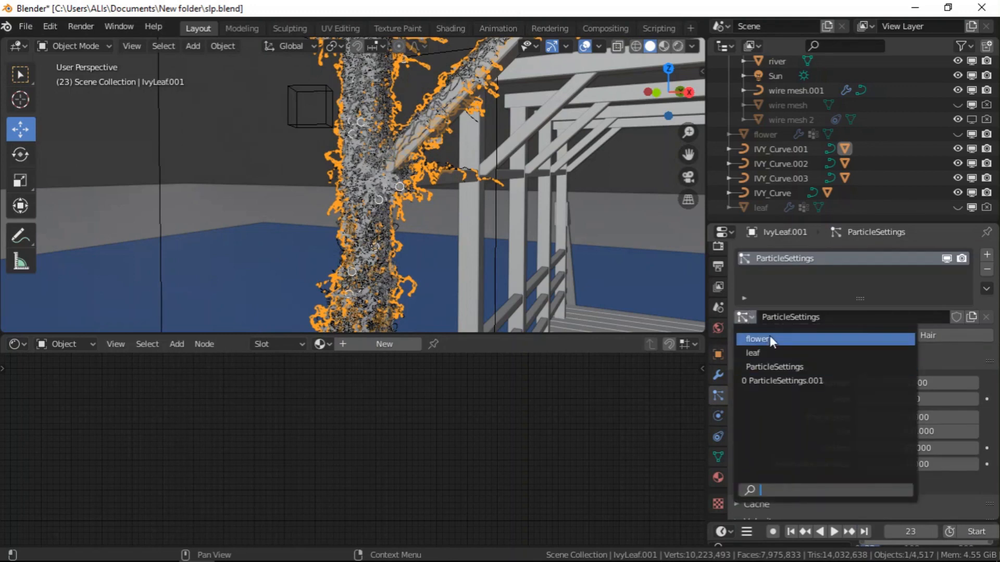
{"action": "left_click", "coordinate": [770, 338]}
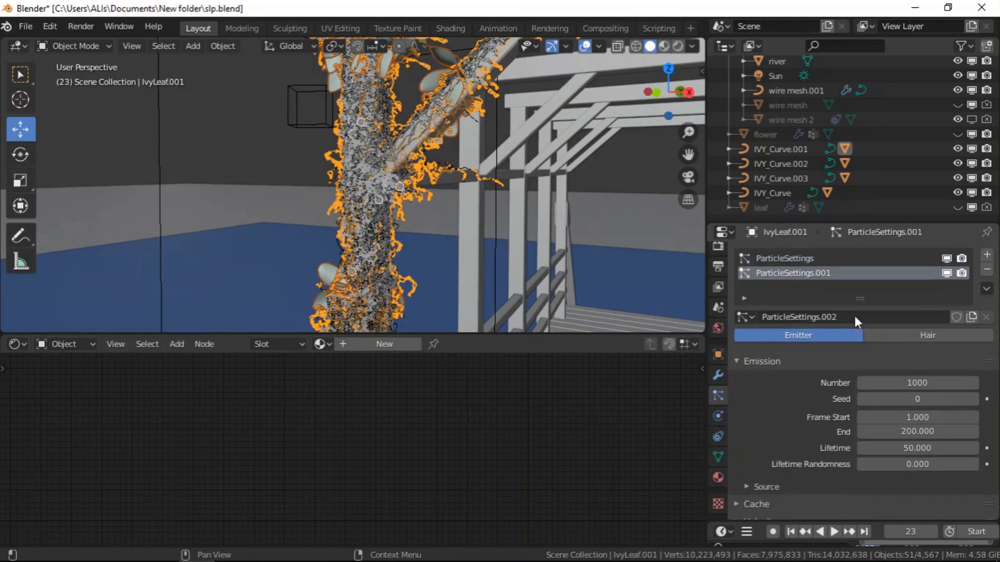
{"action": "left_click", "coordinate": [745, 316]}
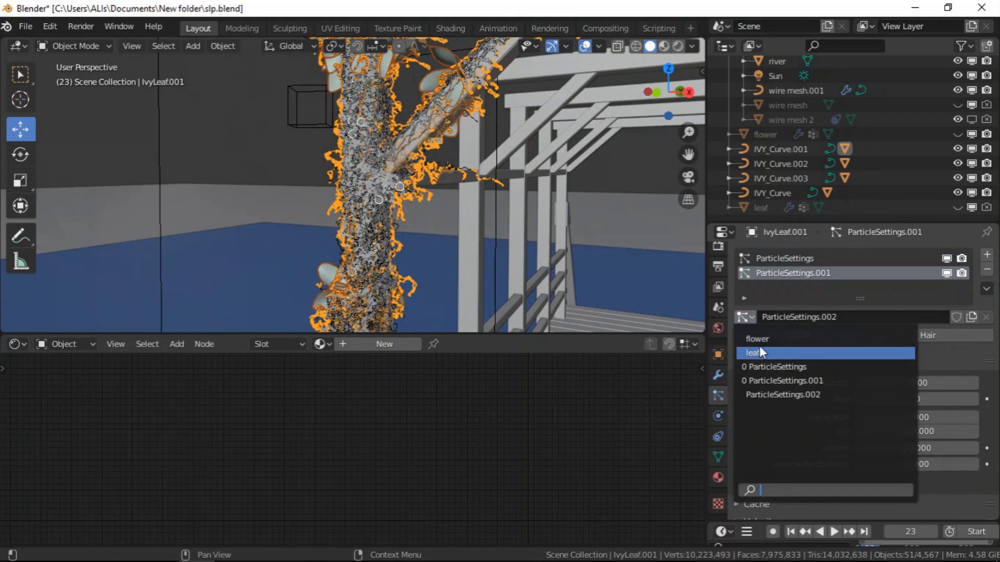
{"action": "left_click", "coordinate": [759, 352]}
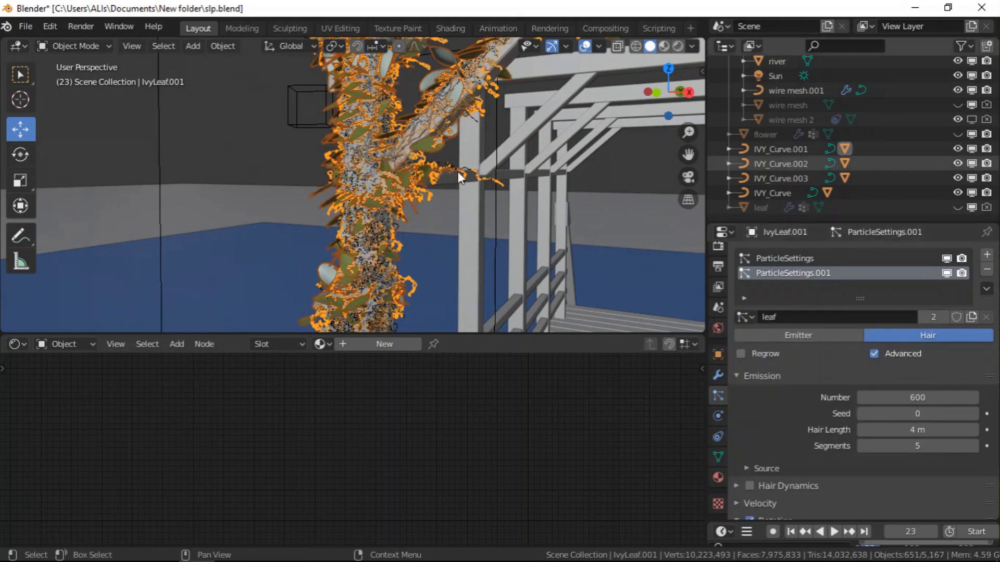
- Hide the overlays and turn off Show Emitter in both the render and viewport display settings of the leaf particle system
{"action": "scroll", "coordinate": [501, 192], "scroll_direction": "down", "scroll_amount": 4}
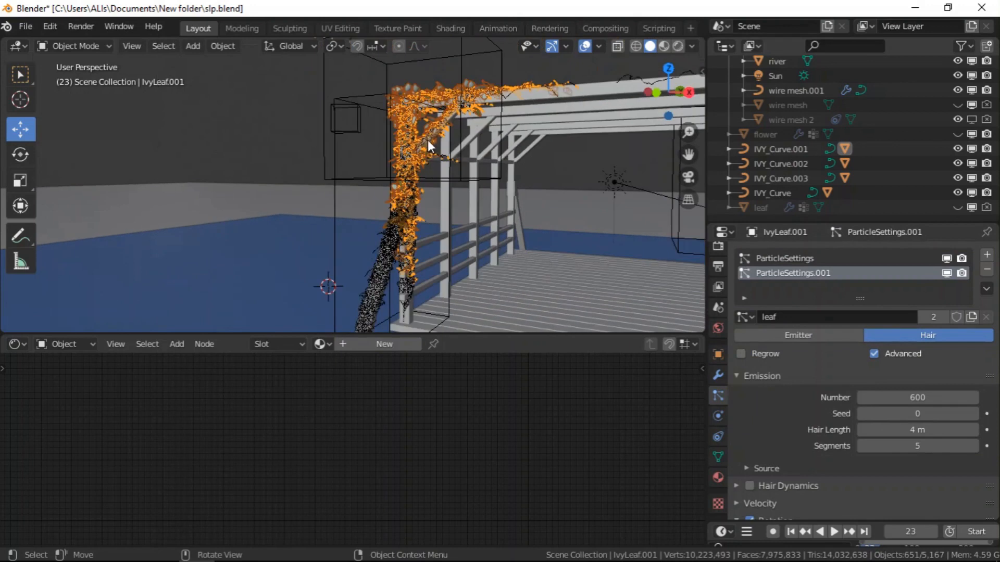
{"action": "left_click", "coordinate": [586, 46]}
{"action": "scroll", "coordinate": [408, 168], "scroll_direction": "up", "scroll_amount": 4}
{"action": "scroll", "coordinate": [407, 168], "scroll_direction": "up", "scroll_amount": 3}
{"action": "scroll", "coordinate": [407, 168], "scroll_direction": "down", "scroll_amount": 3}
{"action": "scroll", "coordinate": [839, 433], "scroll_direction": "down", "scroll_amount": 10}
{"action": "scroll", "coordinate": [831, 443], "scroll_direction": "down", "scroll_amount": 4}
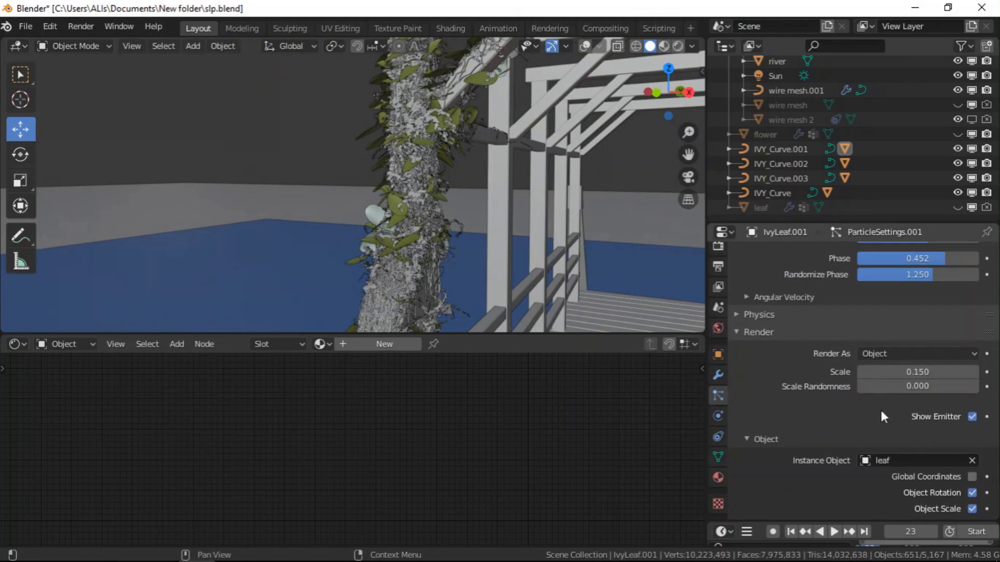
{"action": "scroll", "coordinate": [971, 415], "scroll_direction": "down", "scroll_amount": 8}
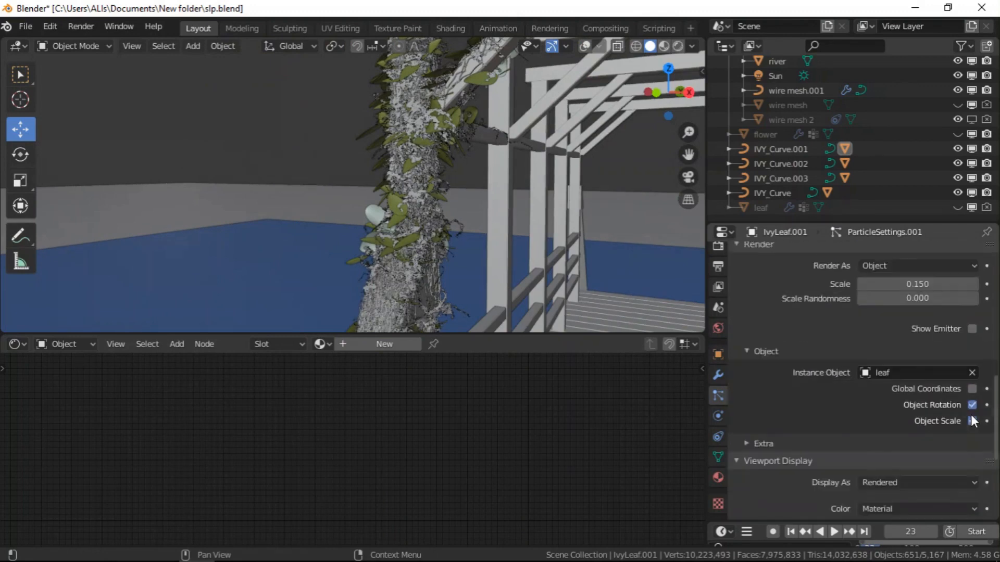
{"action": "left_click", "coordinate": [972, 474]}
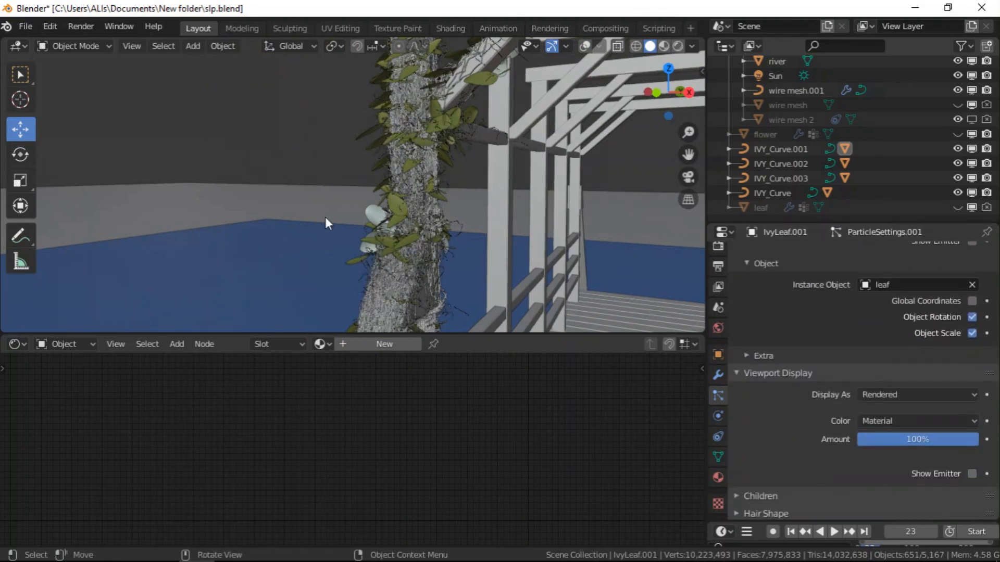
- Show the overlays and set the ivy leaf mesh on the corner post with the ivy-covered diagonal brace to display as Textured
{"action": "scroll", "coordinate": [349, 224], "scroll_direction": "down", "scroll_amount": 6}
{"action": "middle_click_drag", "start_coordinate": [456, 238], "coordinate": [392, 161]}
{"action": "scroll", "coordinate": [391, 162], "scroll_direction": "down", "scroll_amount": 2}
{"action": "scroll", "coordinate": [346, 241], "scroll_direction": "up", "scroll_amount": 6}
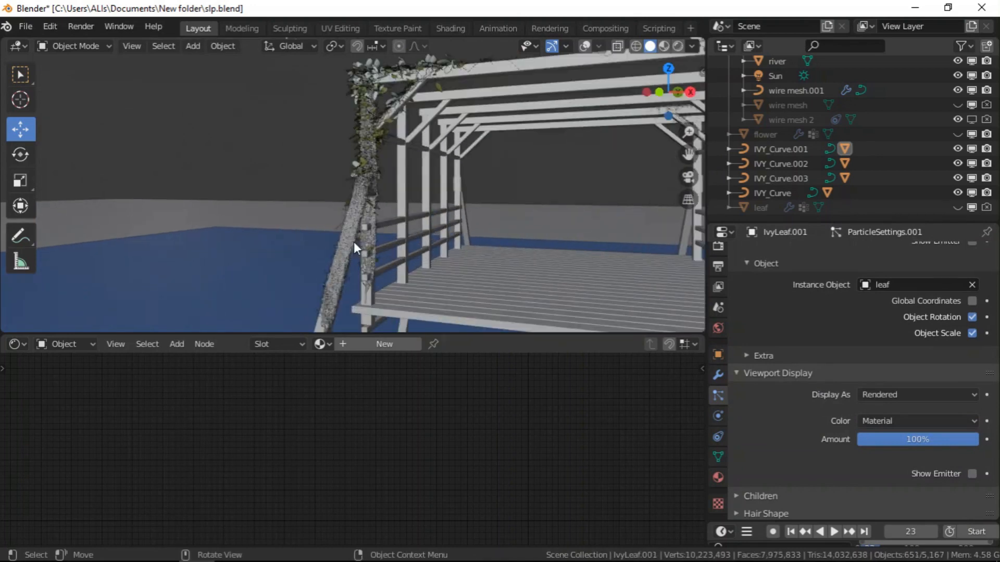
{"action": "left_click", "coordinate": [584, 46]}
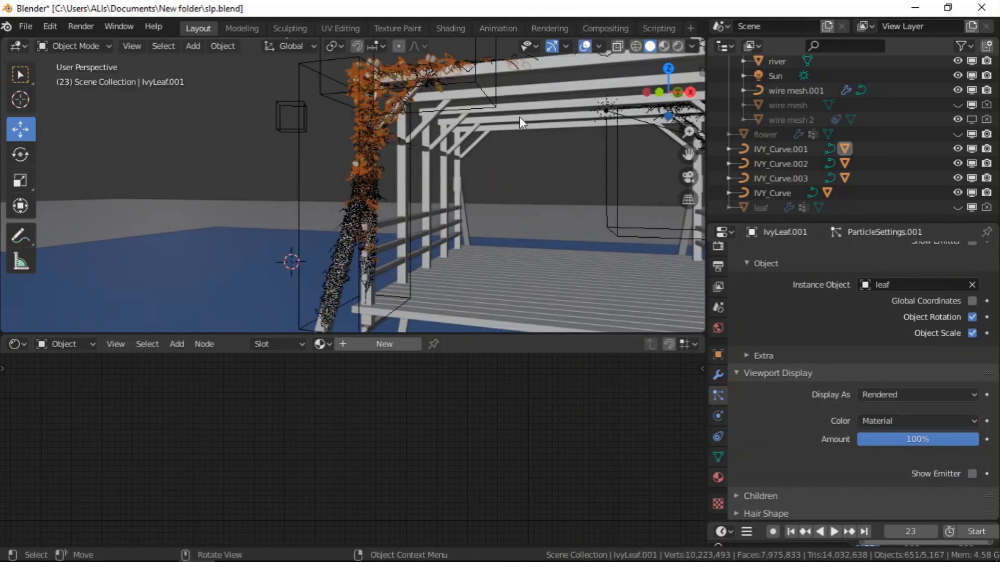
{"action": "left_click", "coordinate": [294, 215]}
{"action": "scroll", "coordinate": [295, 216], "scroll_direction": "down", "scroll_amount": 5}
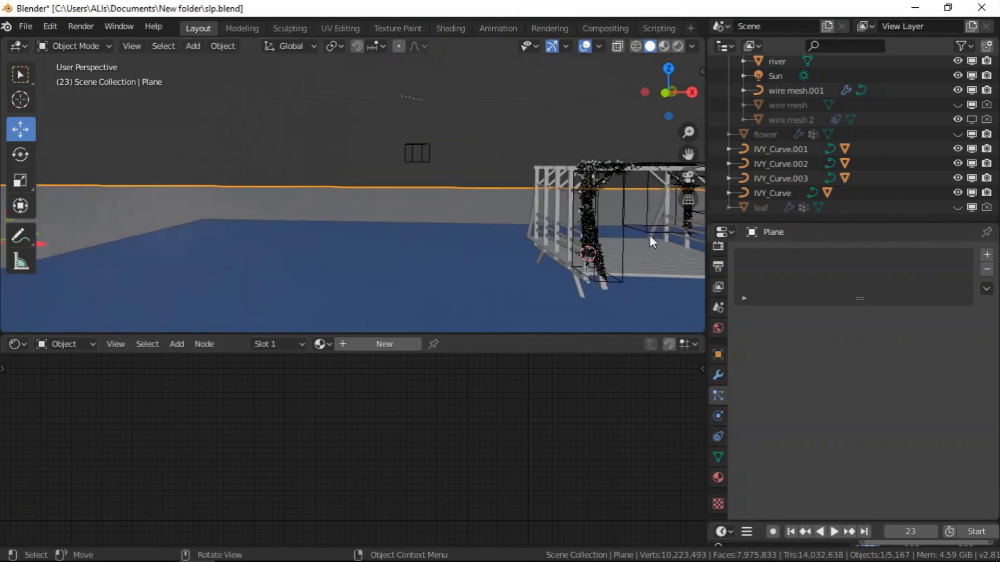
{"action": "left_click", "coordinate": [621, 231]}
{"action": "middle_click_drag", "start_coordinate": [621, 231], "coordinate": [479, 233]}
{"action": "scroll", "coordinate": [645, 247], "scroll_direction": "up", "scroll_amount": 4}
{"action": "scroll", "coordinate": [686, 255], "scroll_direction": "up", "scroll_amount": 2}
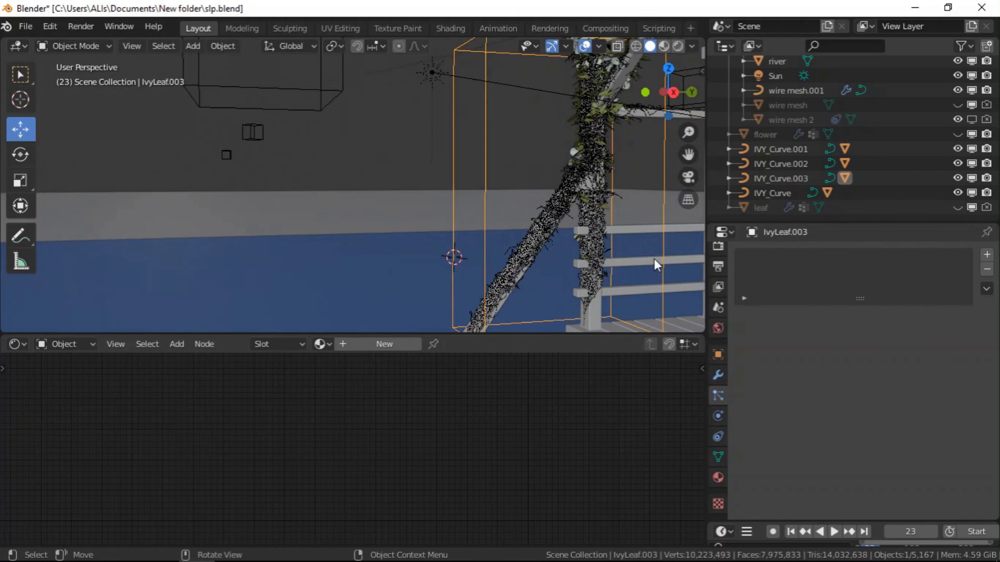
{"action": "left_click", "coordinate": [718, 457]}
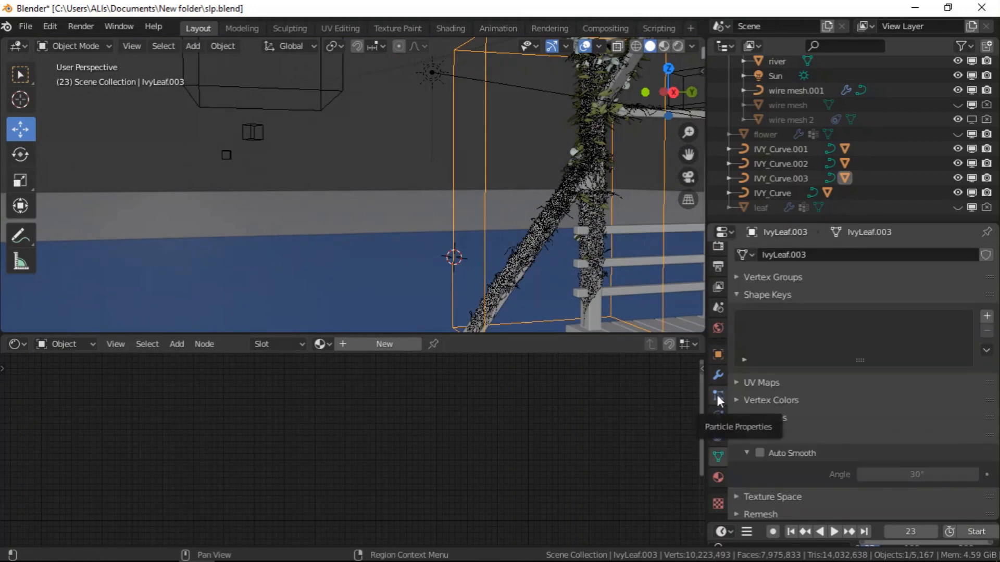
{"action": "left_click", "coordinate": [721, 357]}
{"action": "left_click", "coordinate": [886, 455]}
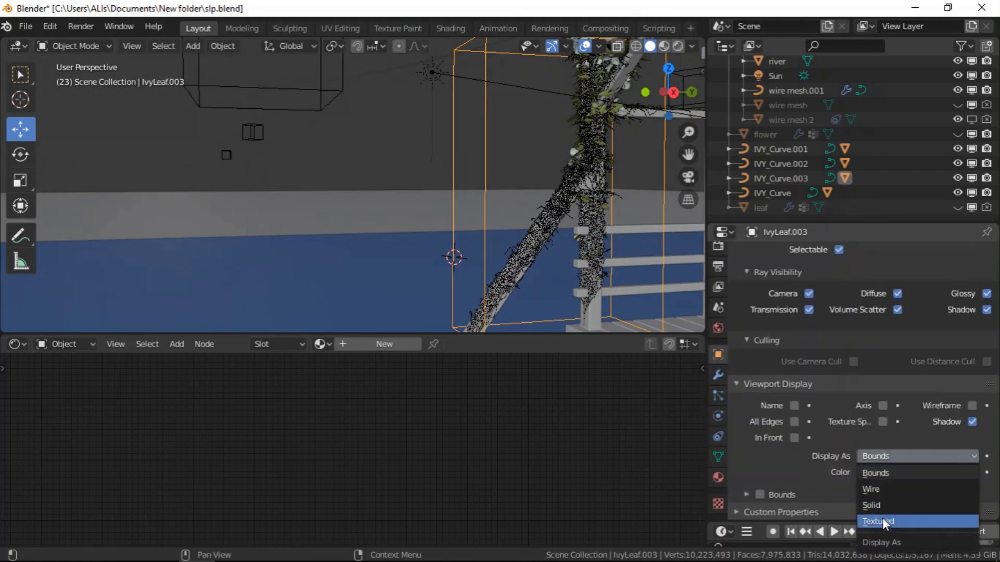
{"action": "left_click", "coordinate": [881, 520]}
{"action": "mouse_move", "coordinate": [430, 205]}
{"action": "middle_mouse_down"}
{"action": "mouse_move", "coordinate": [599, 228]}
{"action": "mouse_move", "coordinate": [571, 234]}
{"action": "middle_mouse_up"}
{"action": "left_click", "coordinate": [876, 455]}
- Add two particle systems to the braced corner post's ivy leaf mesh, using the existing flower and leaf settings
{"action": "left_click", "coordinate": [718, 396]}
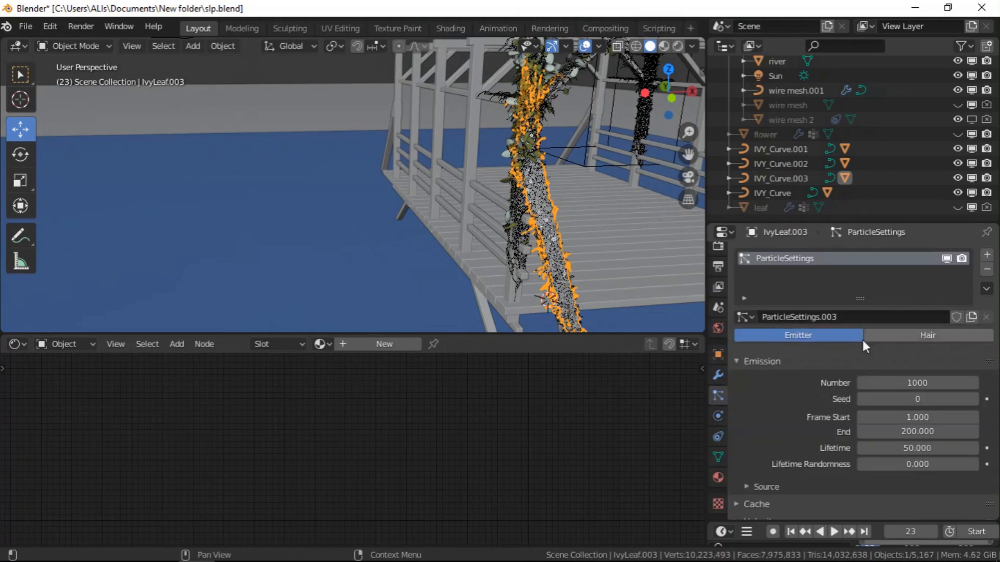
{"action": "left_click", "coordinate": [745, 317]}
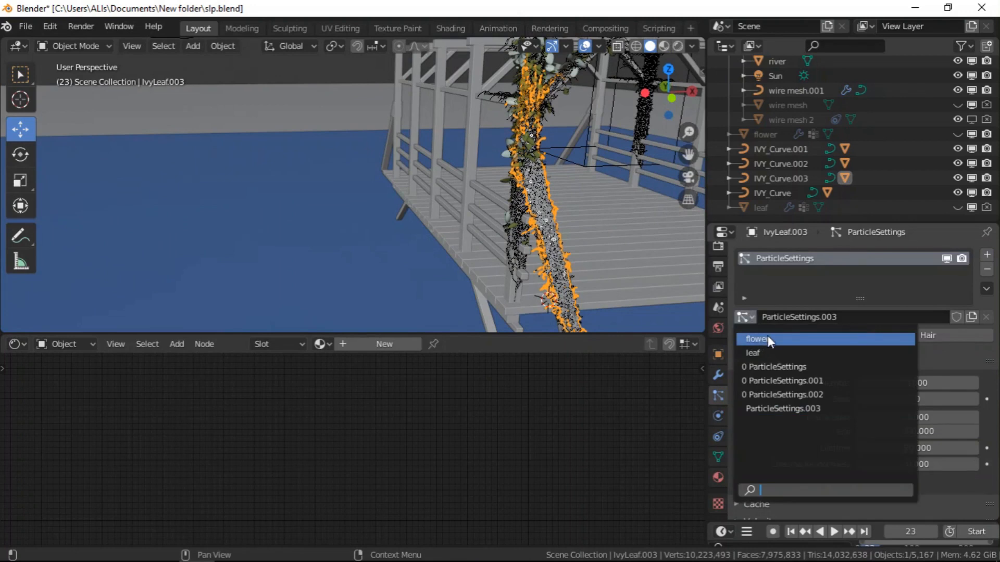
{"action": "left_click", "coordinate": [767, 338]}
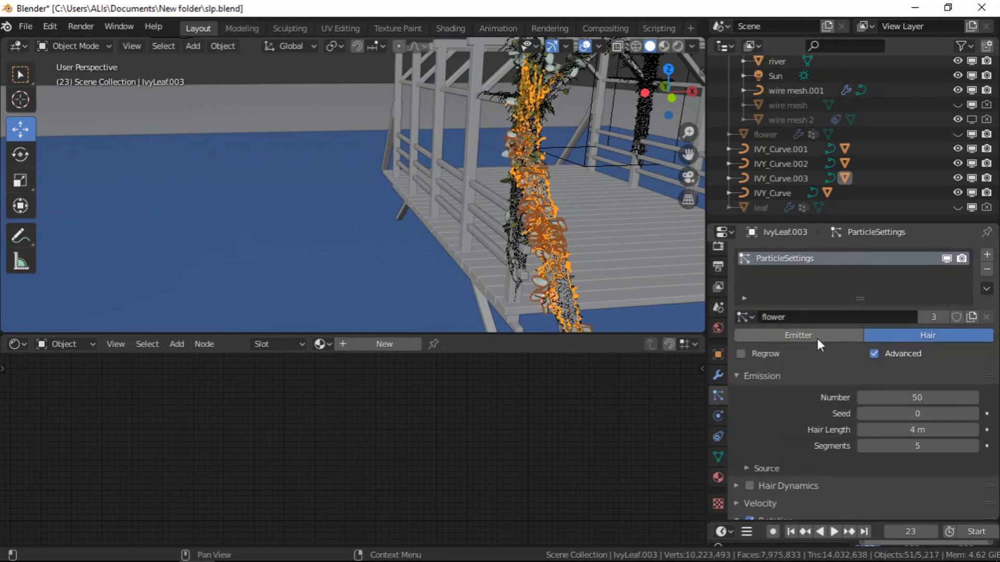
{"action": "left_click", "coordinate": [987, 255]}
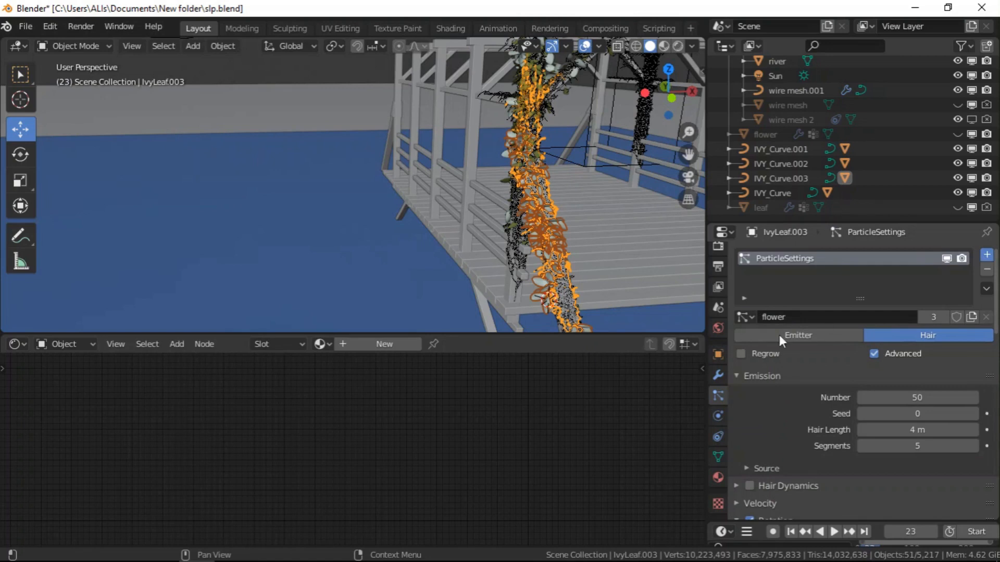
{"action": "left_click", "coordinate": [745, 317]}
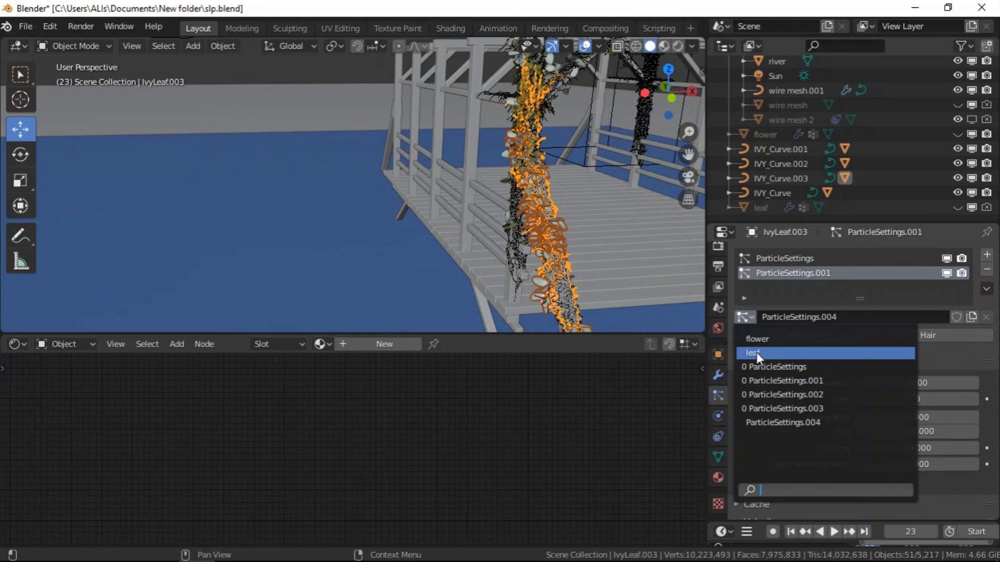
{"action": "left_click", "coordinate": [756, 352]}
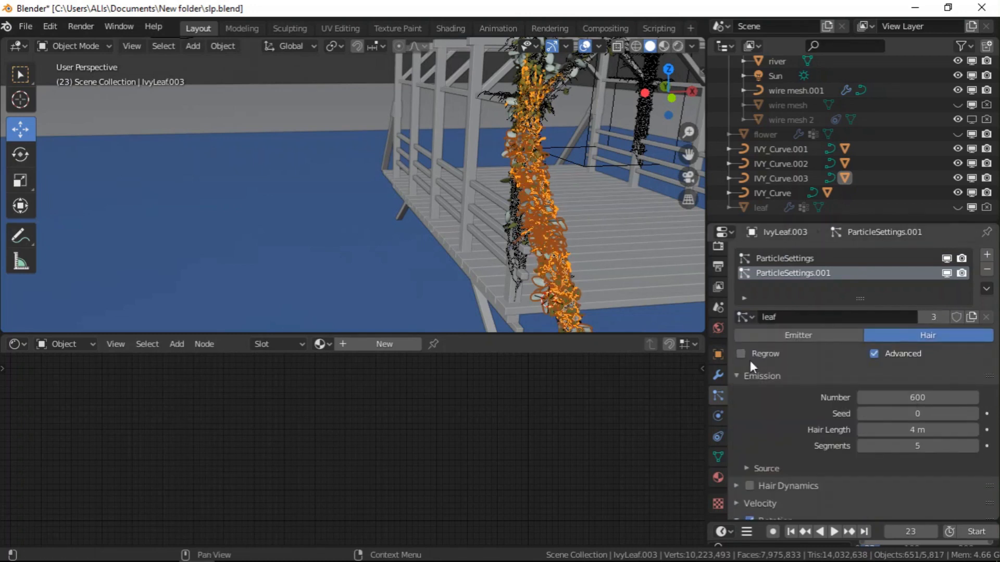
- Turn off Show Emitter in the leaf particle system's render and viewport display settings, and hide the overlays
{"action": "scroll", "coordinate": [861, 449], "scroll_direction": "down", "scroll_amount": 15}
{"action": "left_click", "coordinate": [973, 446]}
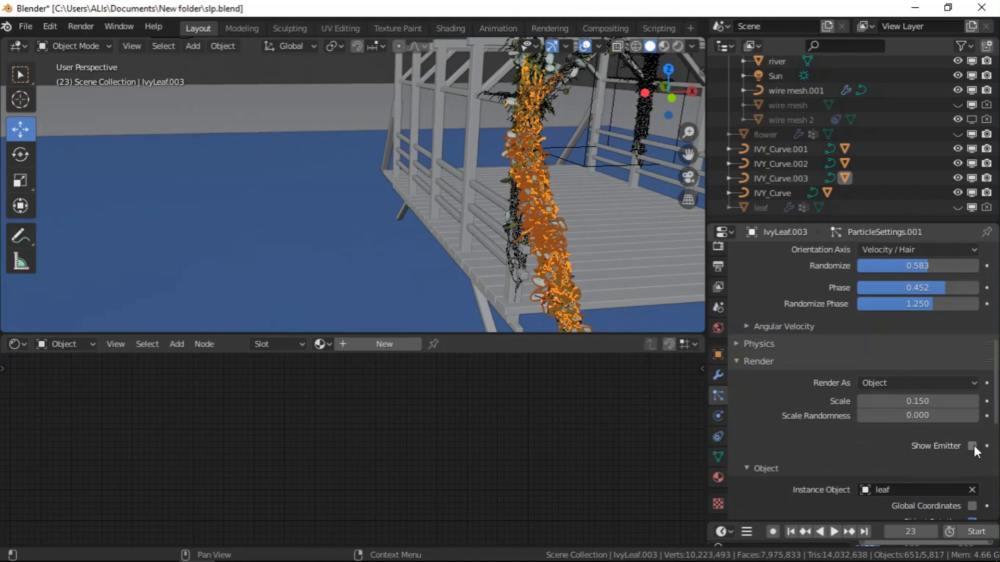
{"action": "scroll", "coordinate": [974, 445], "scroll_direction": "down", "scroll_amount": 10}
{"action": "left_click", "coordinate": [970, 472]}
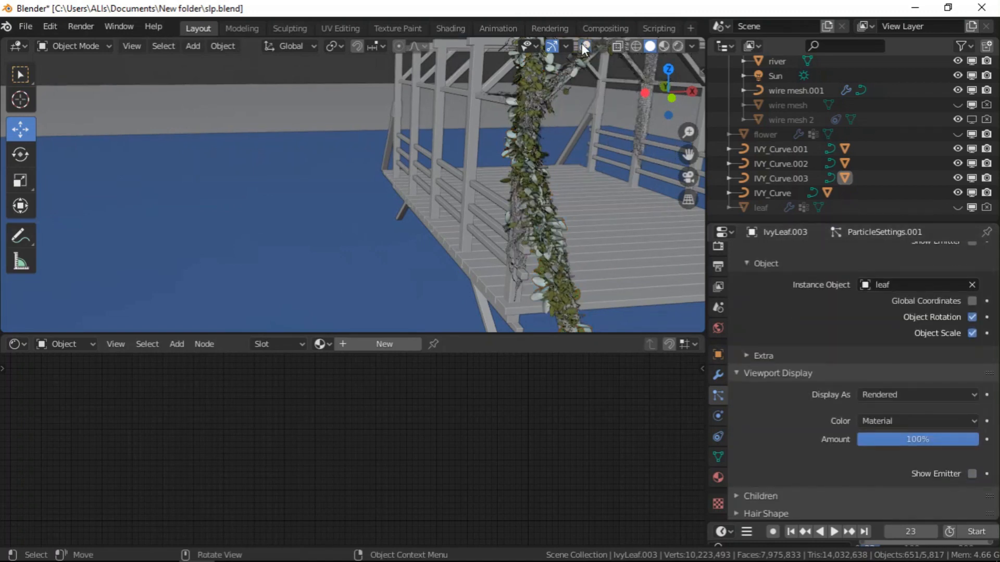
- Examine the flower and leaf coverage on the ivy-covered corner posts and brace from several angles
{"action": "middle_click_drag", "start_coordinate": [598, 213], "coordinate": [451, 159]}
{"action": "scroll", "coordinate": [452, 161], "scroll_direction": "down", "scroll_amount": 3}
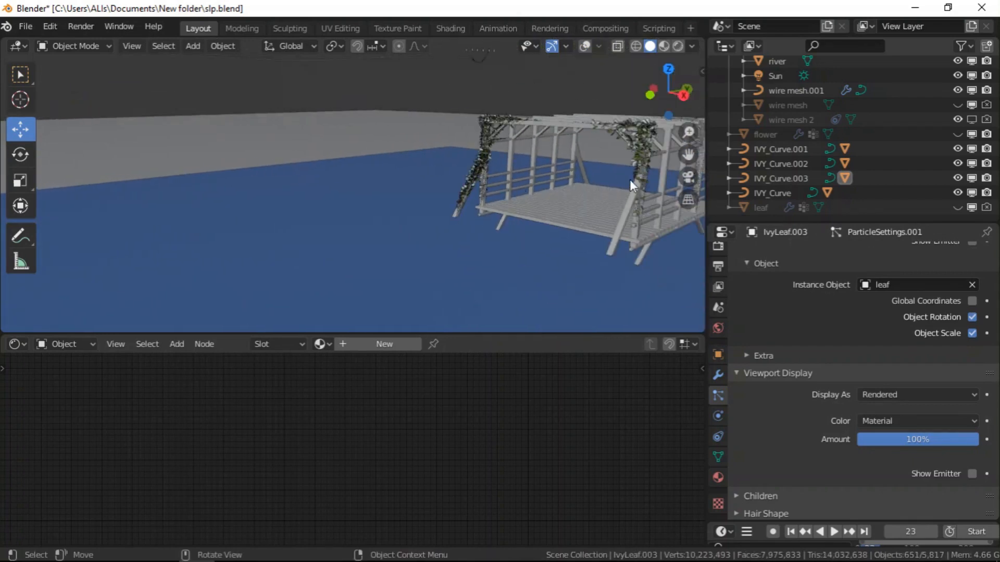
{"action": "scroll", "coordinate": [482, 122], "scroll_direction": "up", "scroll_amount": 1}
{"action": "scroll", "coordinate": [485, 122], "scroll_direction": "up", "scroll_amount": 3}
{"action": "scroll", "coordinate": [432, 130], "scroll_direction": "down", "scroll_amount": 1}
{"action": "middle_click_drag", "start_coordinate": [517, 203], "coordinate": [352, 182]}
{"action": "scroll", "coordinate": [352, 182], "scroll_direction": "down", "scroll_amount": 2}
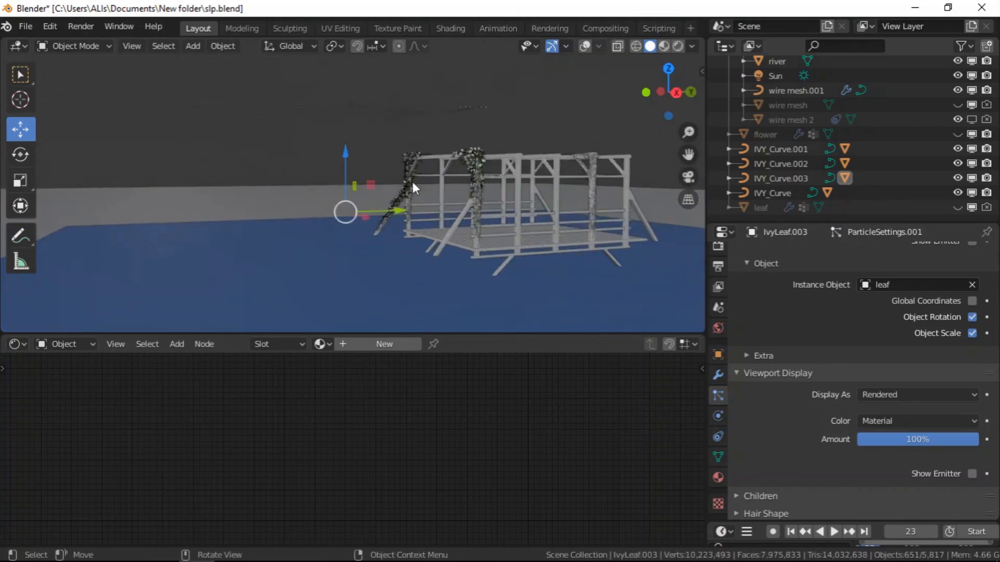
{"action": "middle_click_drag", "start_coordinate": [440, 188], "coordinate": [449, 222]}
{"action": "scroll", "coordinate": [417, 224], "scroll_direction": "up", "scroll_amount": 3}
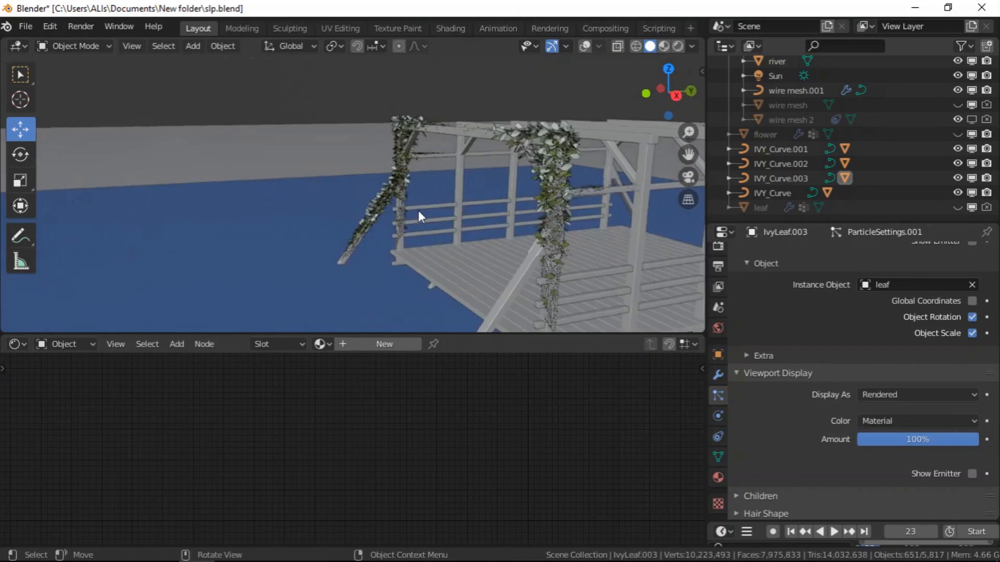
{"action": "scroll", "coordinate": [406, 198], "scroll_direction": "up", "scroll_amount": 2}
{"action": "scroll", "coordinate": [414, 176], "scroll_direction": "up", "scroll_amount": 4}
{"action": "middle_click_drag", "start_coordinate": [414, 173], "coordinate": [319, 276]}
- Set the emission seed of this ivy's flower particle system to 1
{"action": "scroll", "coordinate": [761, 303], "scroll_direction": "up", "scroll_amount": 15}
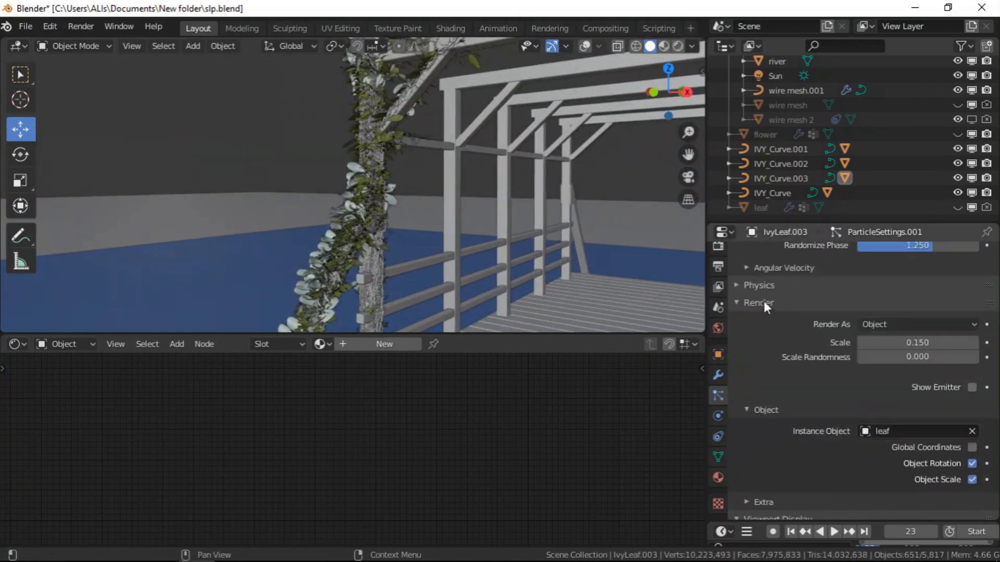
{"action": "scroll", "coordinate": [773, 298], "scroll_direction": "up", "scroll_amount": 3}
{"action": "left_click", "coordinate": [802, 258]}
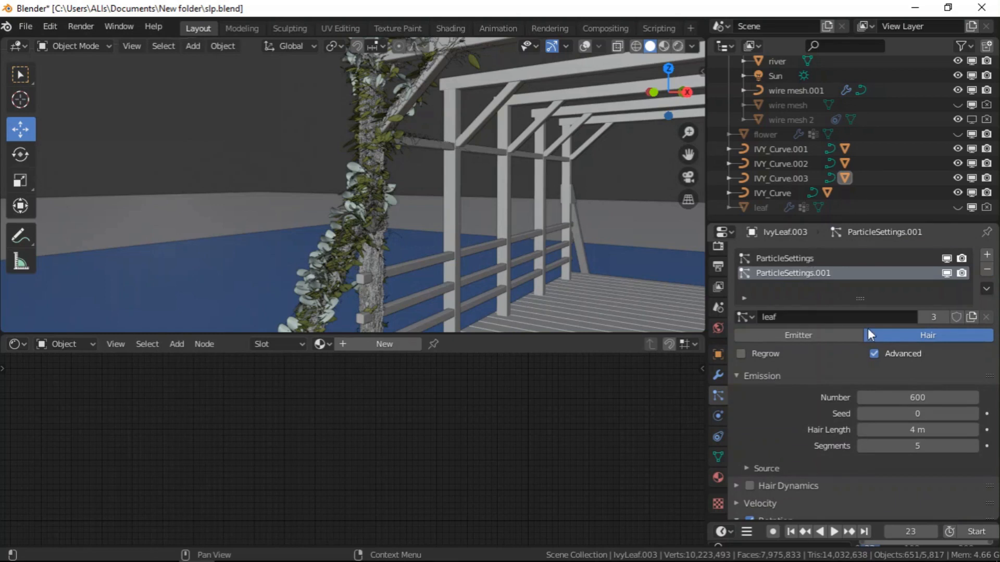
{"action": "left_click", "coordinate": [973, 413]}
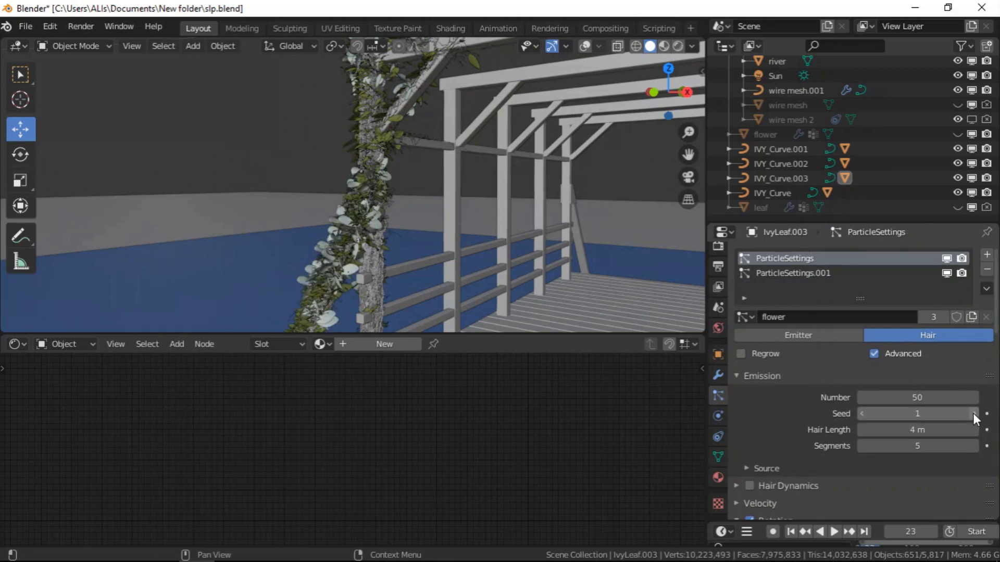
- Show the overlays and set the ivy leaf mesh on the remaining bare-stemmed post to display as Textured
{"action": "middle_click_drag", "start_coordinate": [571, 251], "coordinate": [426, 149]}
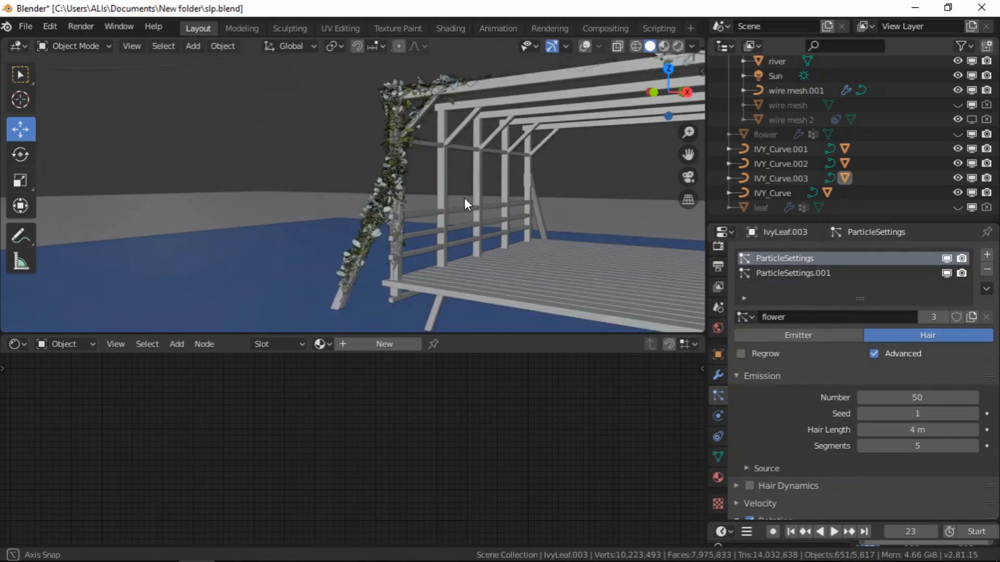
{"action": "middle_click_drag", "start_coordinate": [476, 201], "coordinate": [396, 179]}
{"action": "scroll", "coordinate": [342, 180], "scroll_direction": "down", "scroll_amount": 3}
{"action": "scroll", "coordinate": [568, 192], "scroll_direction": "up", "scroll_amount": 6}
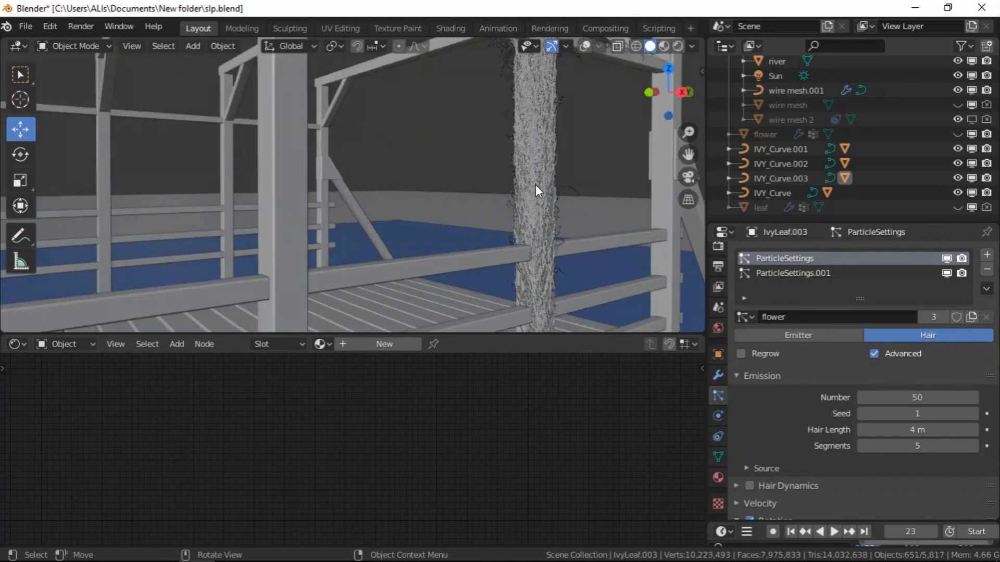
{"action": "scroll", "coordinate": [535, 191], "scroll_direction": "down", "scroll_amount": 3}
{"action": "left_click", "coordinate": [584, 46]}
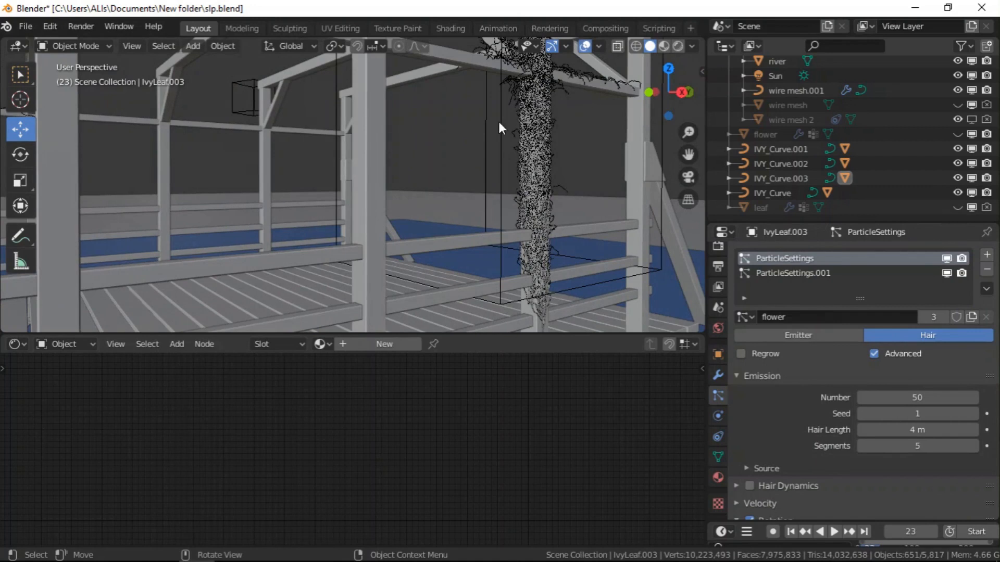
{"action": "left_click", "coordinate": [503, 136]}
{"action": "middle_click_drag", "start_coordinate": [503, 137], "coordinate": [537, 170]}
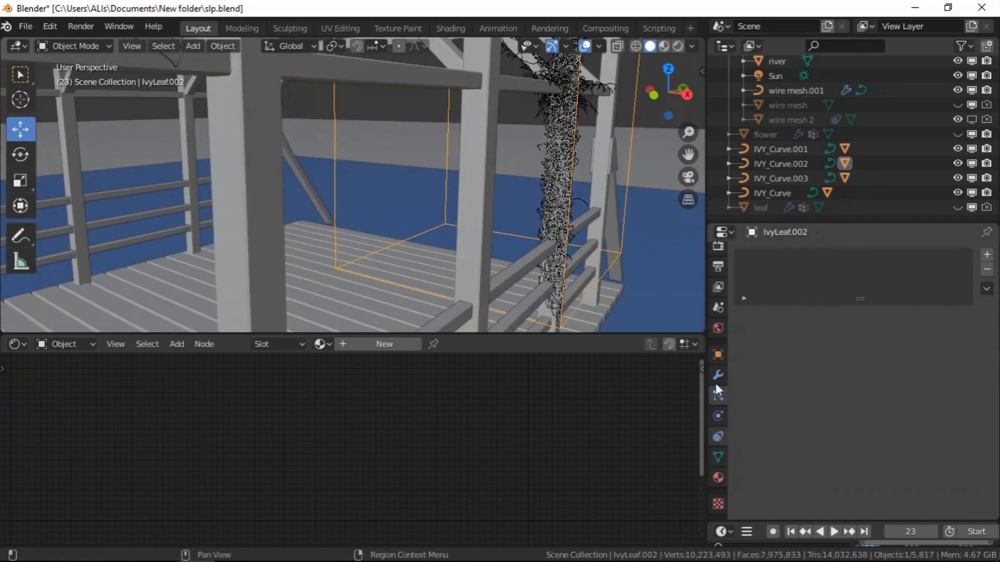
{"action": "left_click", "coordinate": [718, 354]}
{"action": "left_click", "coordinate": [892, 456]}
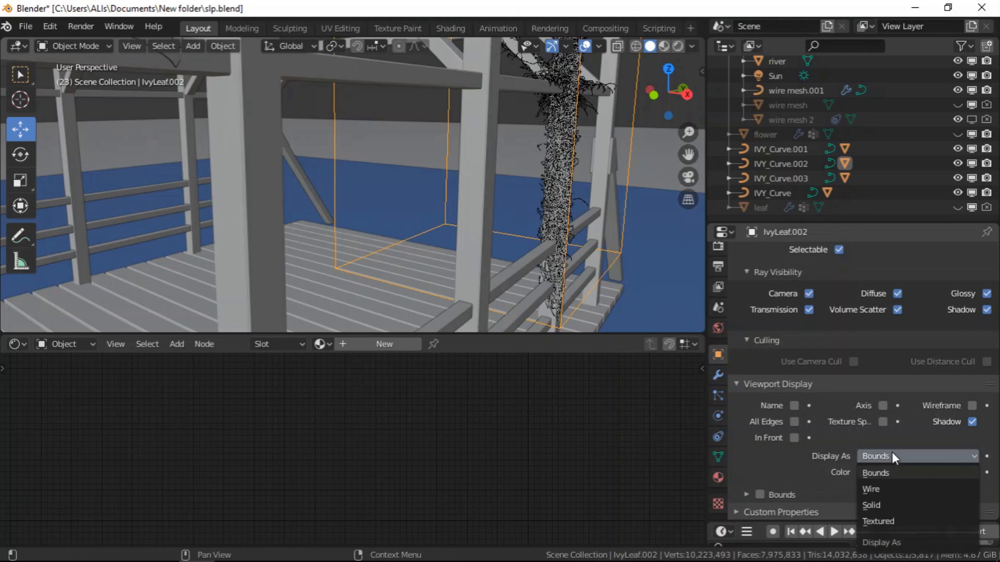
{"action": "left_click", "coordinate": [892, 521]}
- Add two particle systems to the last post's ivy leaf mesh, reusing the flower and leaf settings
{"action": "left_click", "coordinate": [719, 378]}
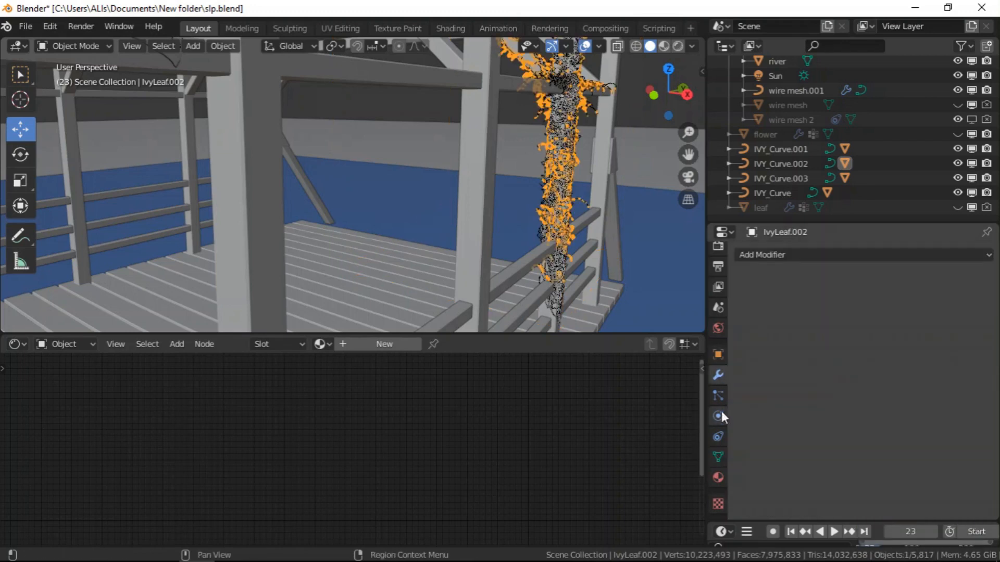
{"action": "left_click", "coordinate": [718, 394]}
{"action": "left_click", "coordinate": [980, 257]}
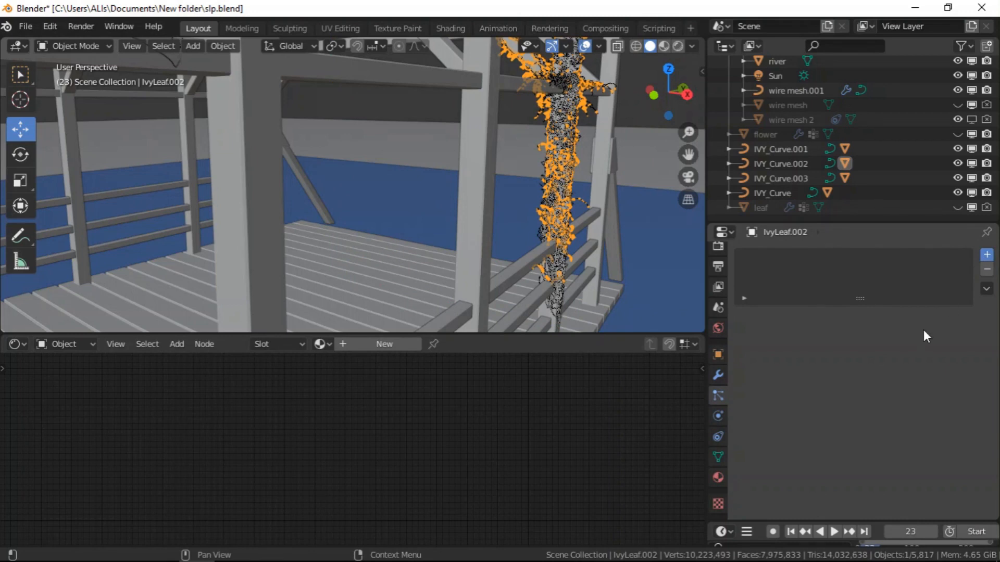
{"action": "scroll", "coordinate": [833, 416], "scroll_direction": "down", "scroll_amount": 1}
{"action": "scroll", "coordinate": [797, 382], "scroll_direction": "up", "scroll_amount": 1}
{"action": "left_click", "coordinate": [743, 316]}
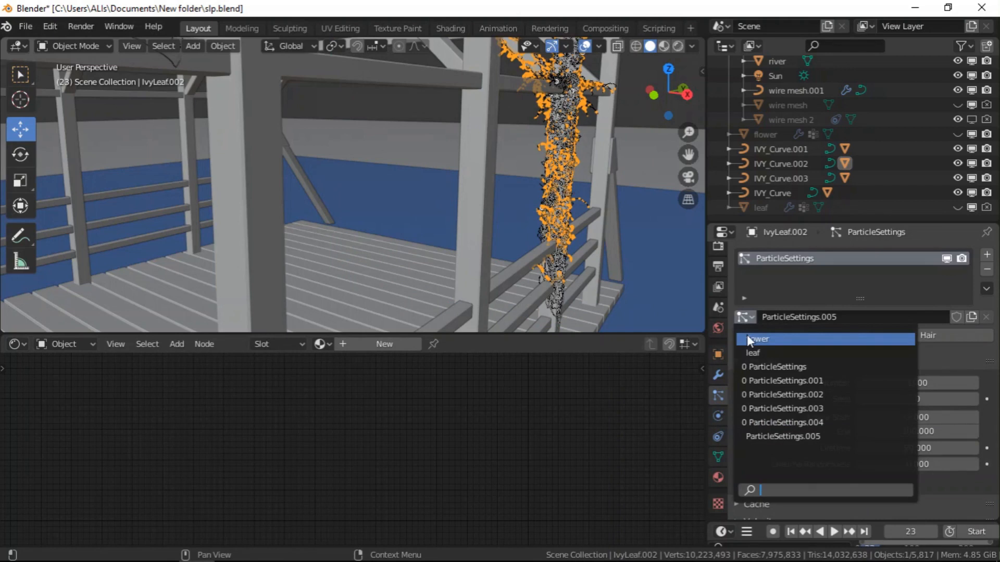
{"action": "left_click", "coordinate": [747, 339]}
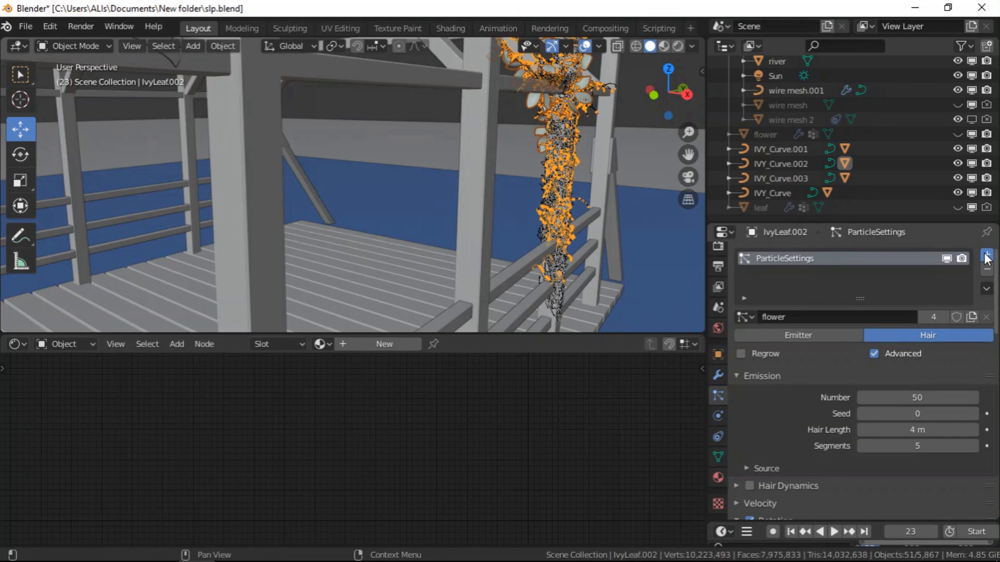
{"action": "left_click", "coordinate": [745, 316]}
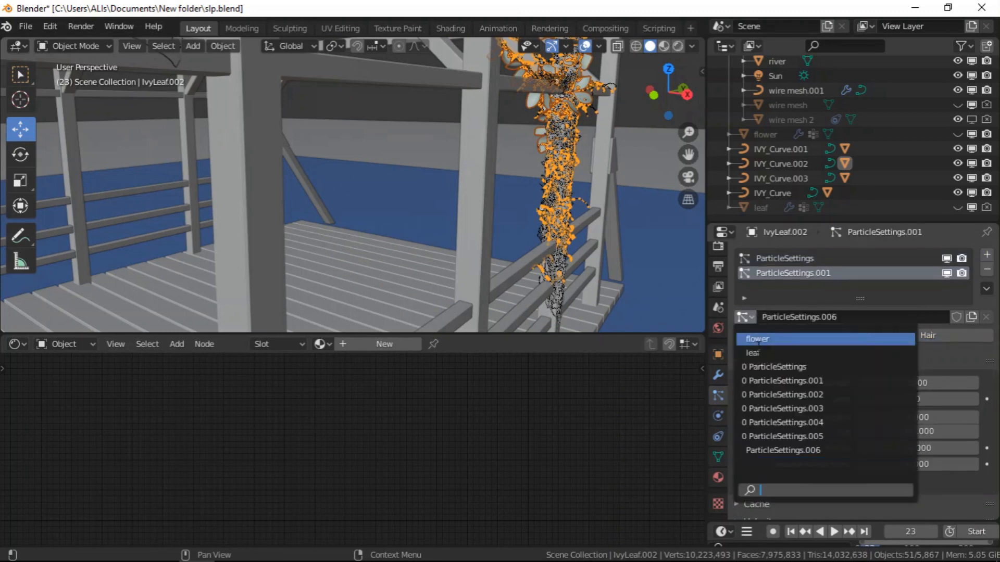
{"action": "left_click", "coordinate": [757, 353]}
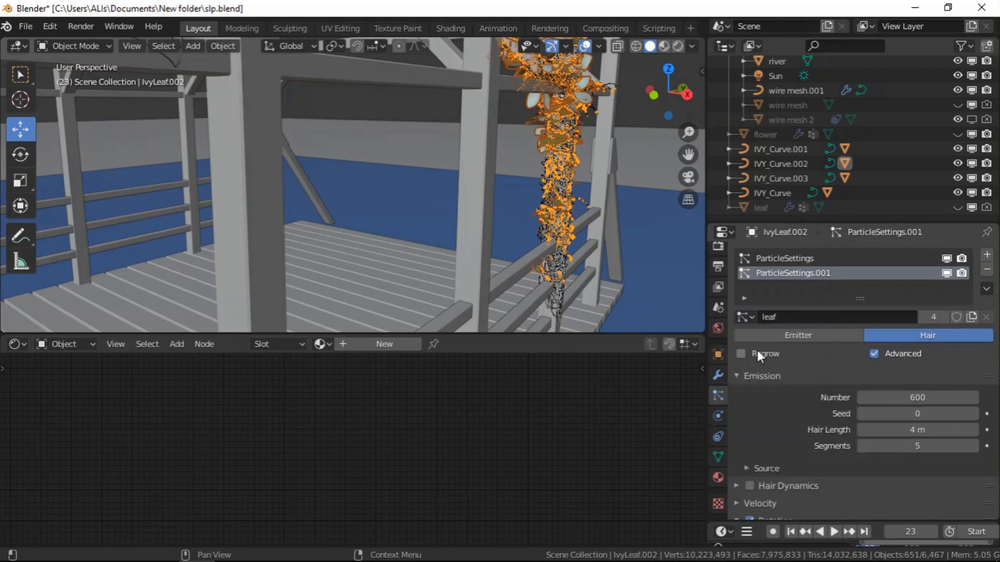
- Turn off Show Emitter for the last ivy's leaf particle system in render and viewport display, and hide the overlays
{"action": "scroll", "coordinate": [511, 229], "scroll_direction": "down", "scroll_amount": 5}
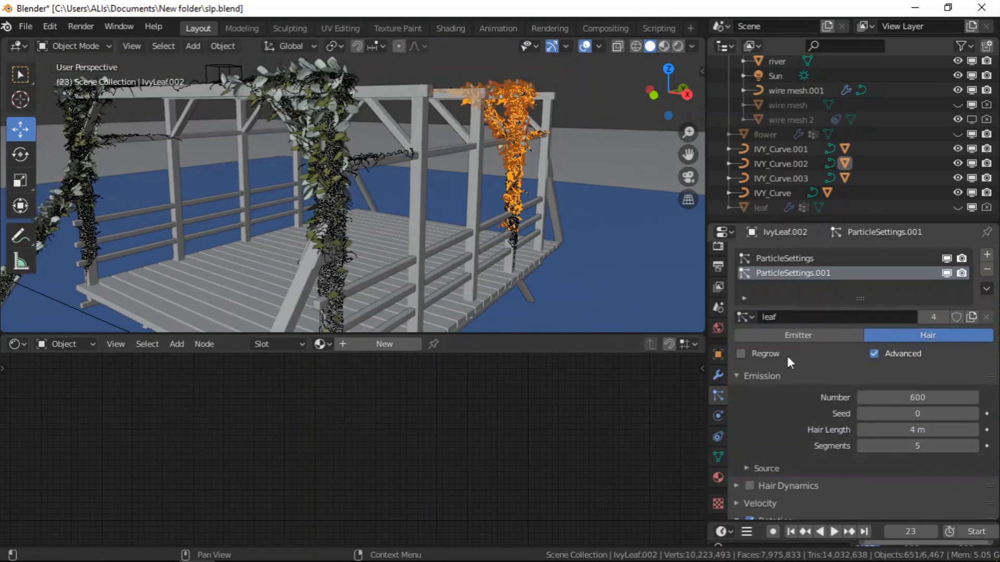
{"action": "scroll", "coordinate": [867, 392], "scroll_direction": "down", "scroll_amount": 12}
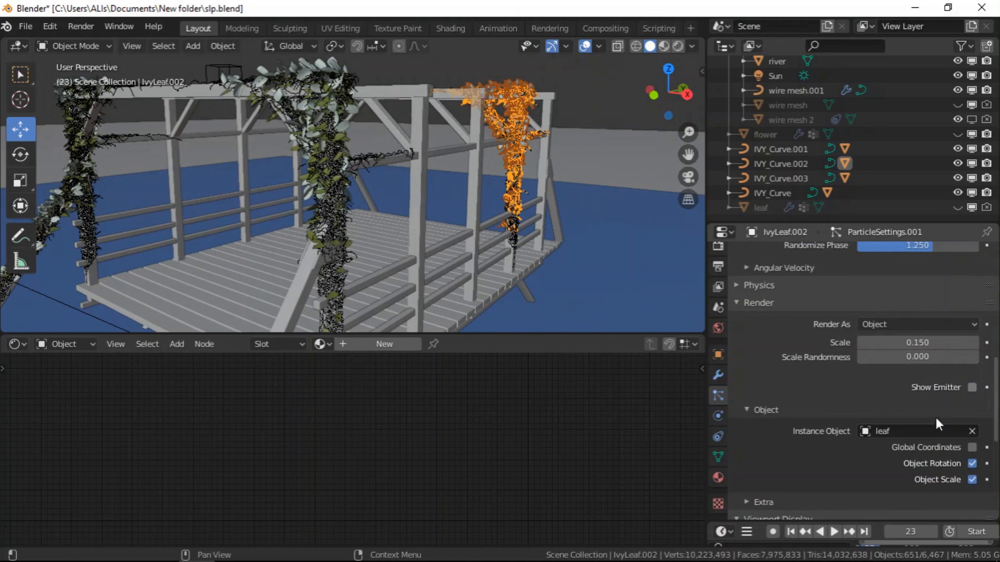
{"action": "scroll", "coordinate": [971, 390], "scroll_direction": "down", "scroll_amount": 7}
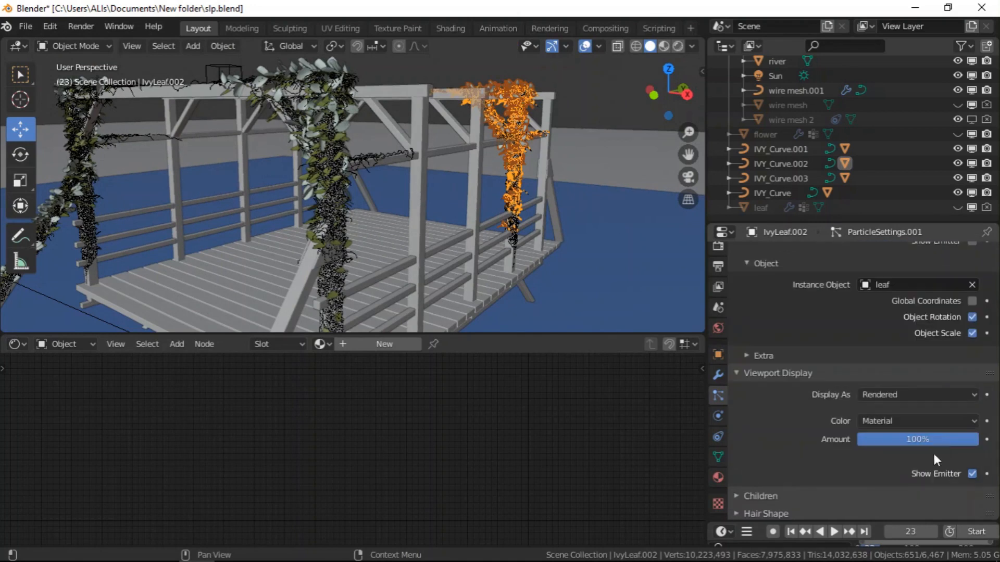
{"action": "left_click", "coordinate": [583, 46]}
- Switch the viewport to rendered shading and view the whole ivy-covered wooden structure
{"action": "scroll", "coordinate": [524, 83], "scroll_direction": "down", "scroll_amount": 4}
{"action": "middle_click_drag", "start_coordinate": [523, 83], "coordinate": [532, 127]}
{"action": "left_click", "coordinate": [677, 46]}
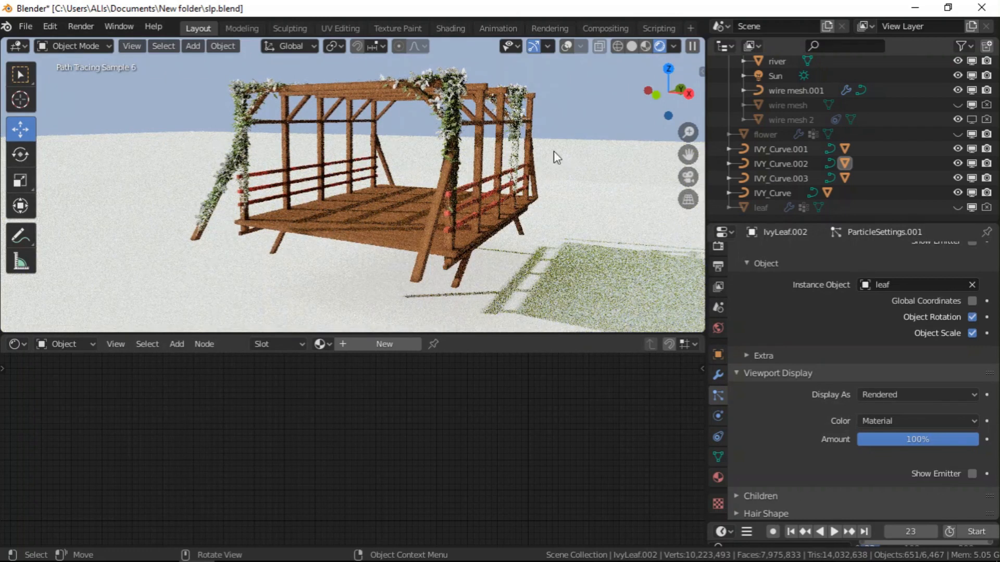
- Return the viewport to solid shading and assign the existing bark material to the IVY_Curve.001 stems
{"action": "left_click", "coordinate": [632, 46]}
{"action": "scroll", "coordinate": [250, 133], "scroll_direction": "up", "scroll_amount": 8}
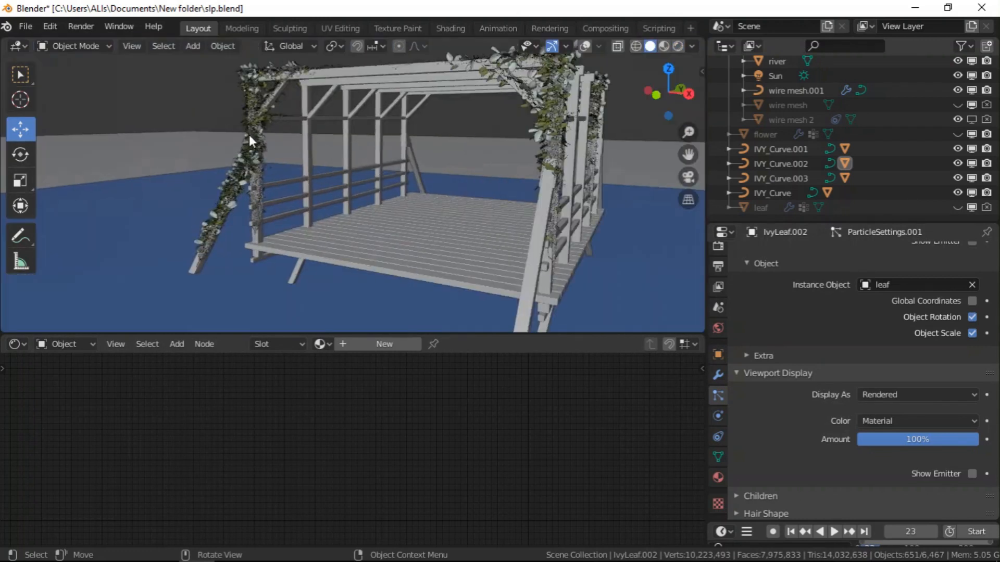
{"action": "scroll", "coordinate": [273, 117], "scroll_direction": "up", "scroll_amount": 5}
{"action": "scroll", "coordinate": [242, 105], "scroll_direction": "down", "scroll_amount": 3}
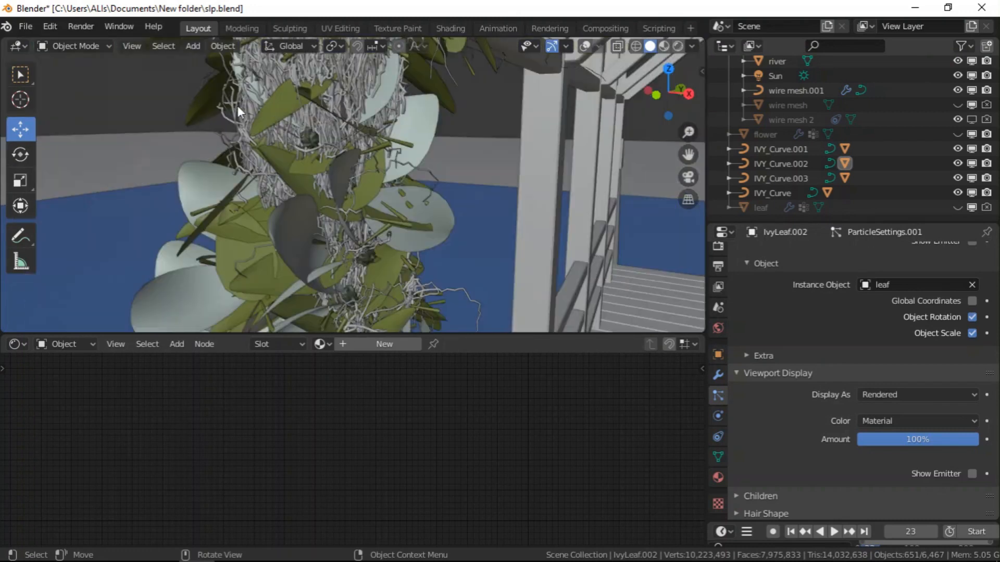
{"action": "left_click", "coordinate": [267, 67]}
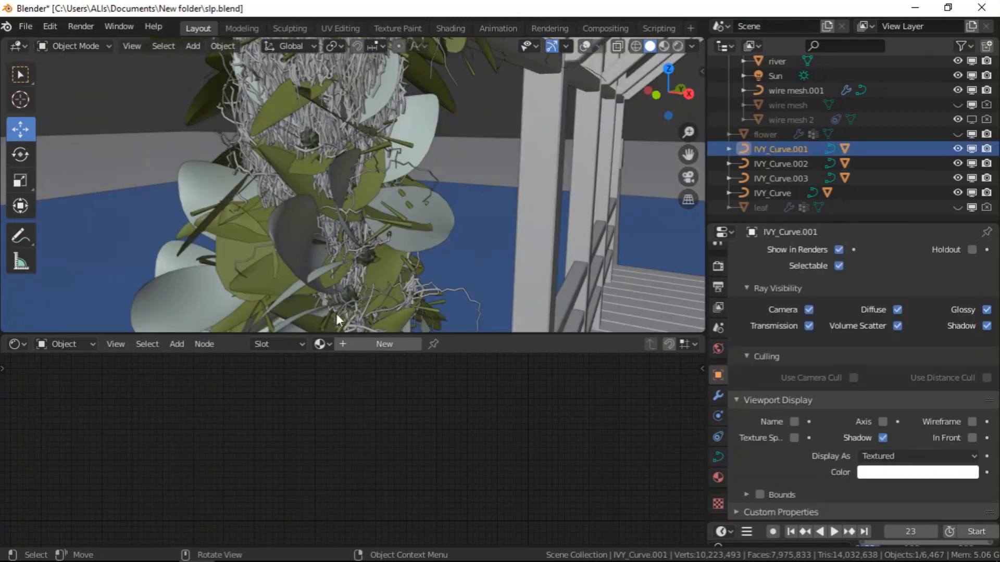
{"action": "left_click", "coordinate": [320, 344]}
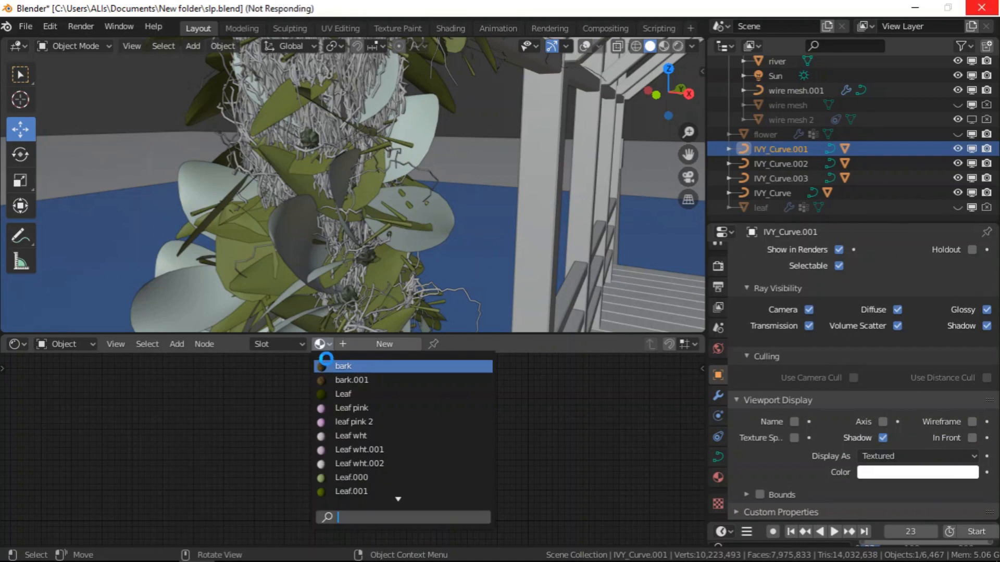
- Assign the existing bark material to the IVY_Curve.002 stems on another post
{"action": "scroll", "coordinate": [278, 145], "scroll_direction": "down", "scroll_amount": 10}
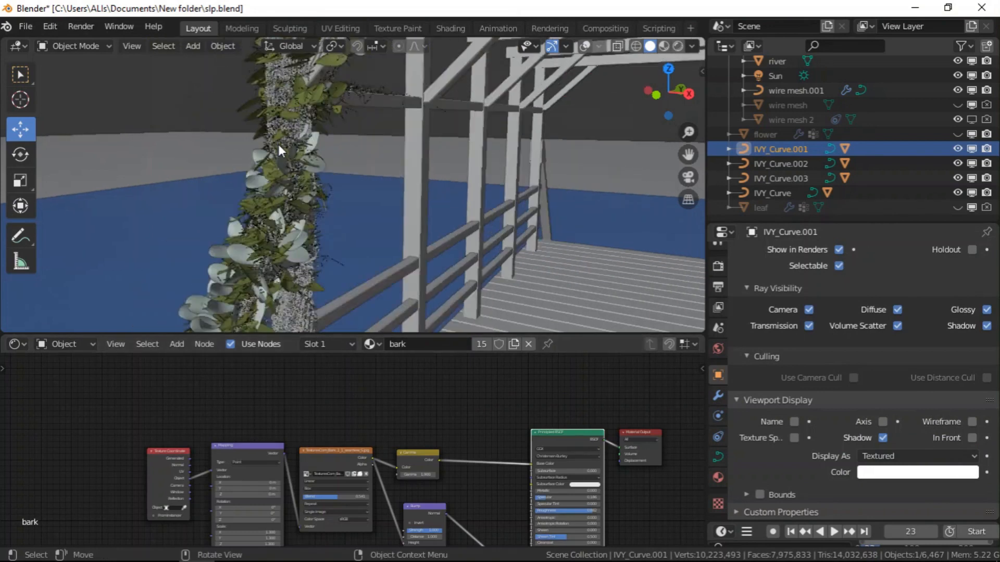
{"action": "middle_click_drag", "start_coordinate": [447, 234], "coordinate": [541, 232]}
{"action": "scroll", "coordinate": [541, 232], "scroll_direction": "up", "scroll_amount": 12}
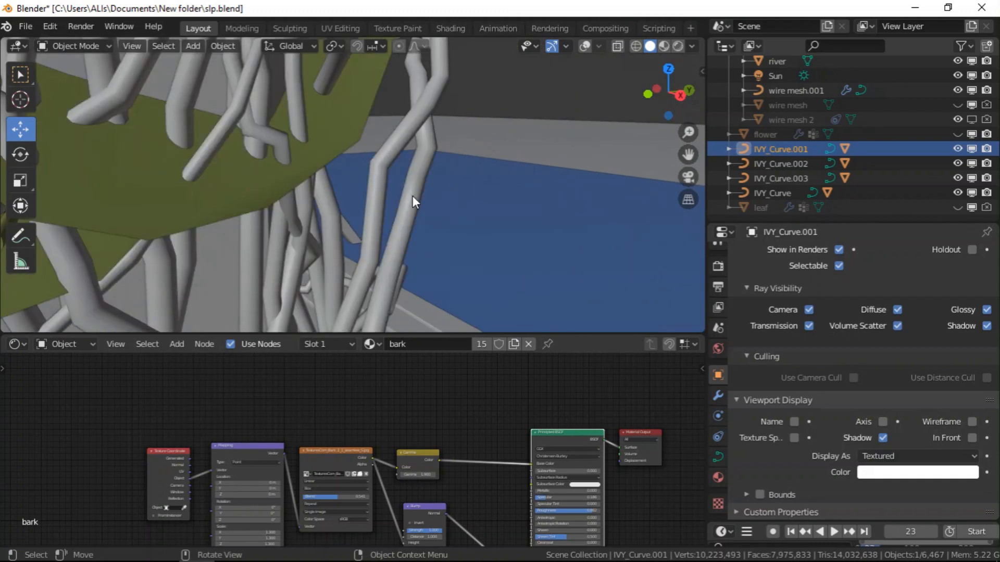
{"action": "left_click", "coordinate": [412, 195]}
{"action": "left_click", "coordinate": [320, 345]}
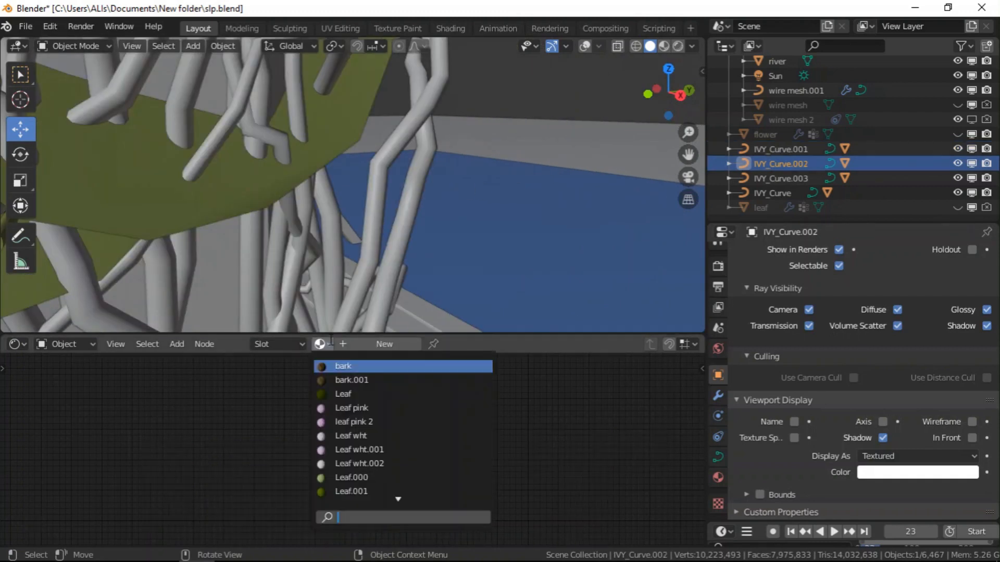
{"action": "left_click", "coordinate": [358, 367]}
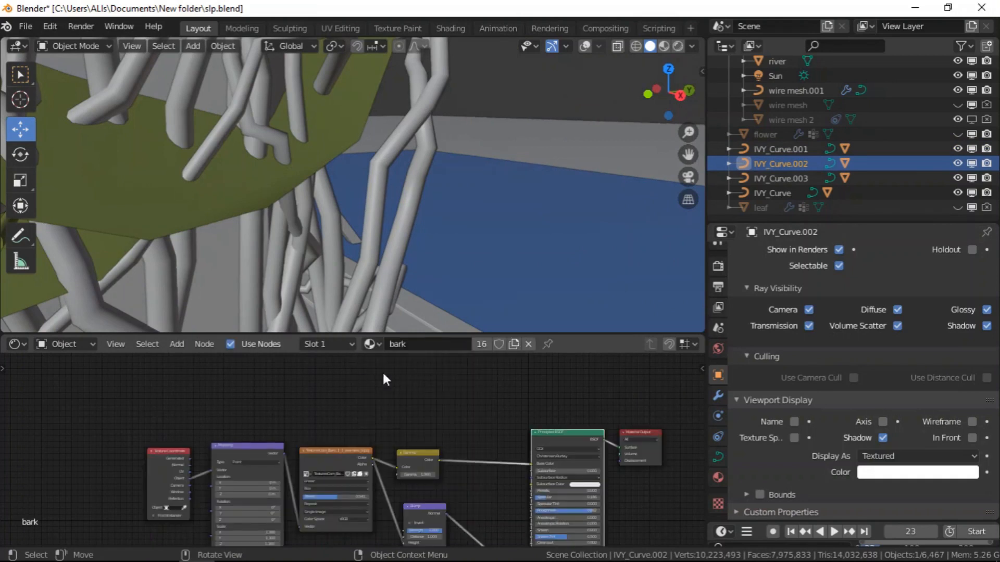
- Select all objects linked by the bark material and show the overlays to check which ivies use it
{"action": "left_click", "coordinate": [162, 46]}
{"action": "mouse_move", "coordinate": [204, 235]}
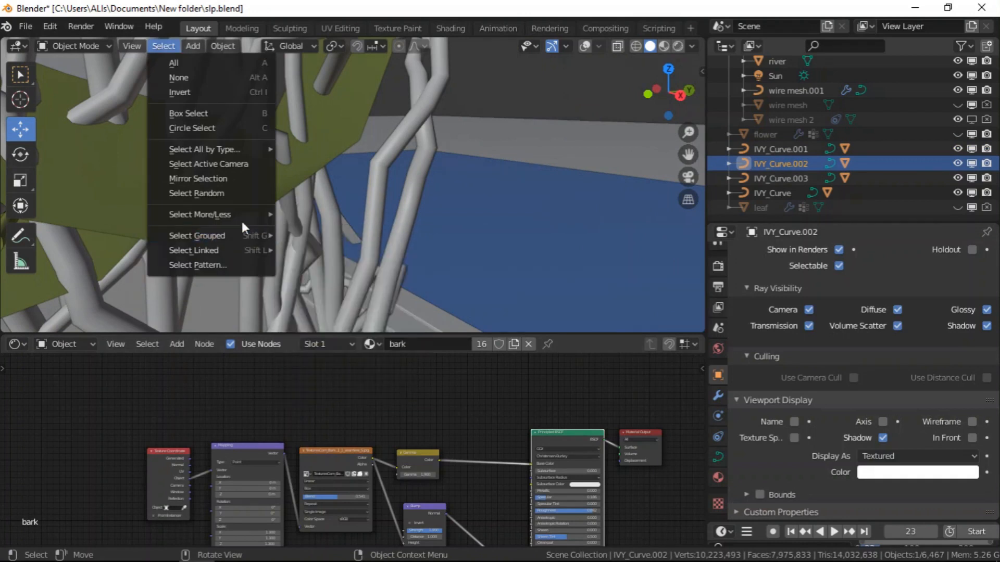
{"action": "left_click", "coordinate": [324, 264]}
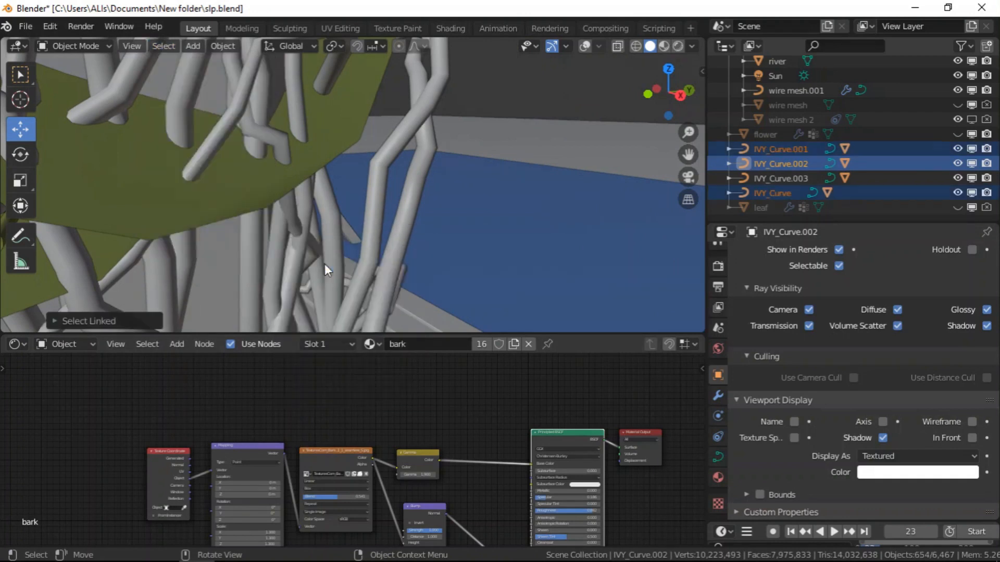
{"action": "scroll", "coordinate": [437, 170], "scroll_direction": "down", "scroll_amount": 10}
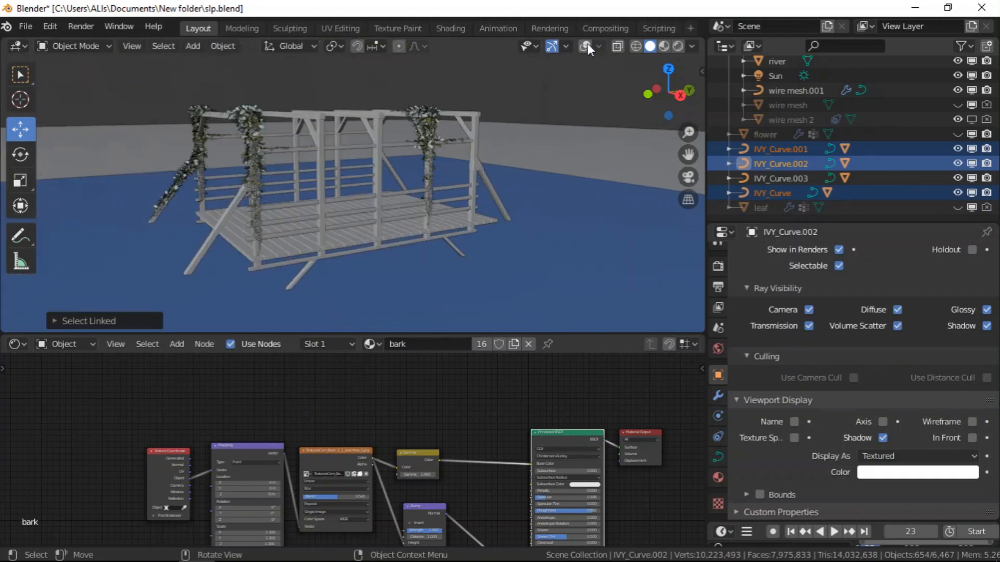
{"action": "left_click", "coordinate": [586, 46]}
{"action": "scroll", "coordinate": [549, 156], "scroll_direction": "down", "scroll_amount": 5}
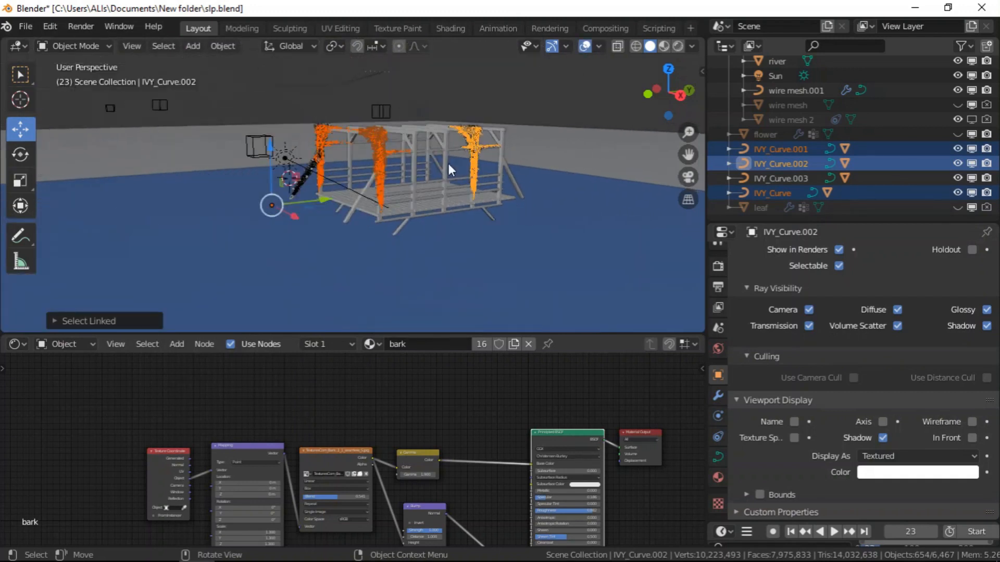
{"action": "middle_click_drag", "start_coordinate": [423, 173], "coordinate": [498, 179]}
{"action": "middle_click_drag", "start_coordinate": [452, 155], "coordinate": [358, 169]}
- Assign the existing bark material to the ivy leaf mesh IvyLeaf.003 on the slanted post
{"action": "scroll", "coordinate": [358, 170], "scroll_direction": "up", "scroll_amount": 10}
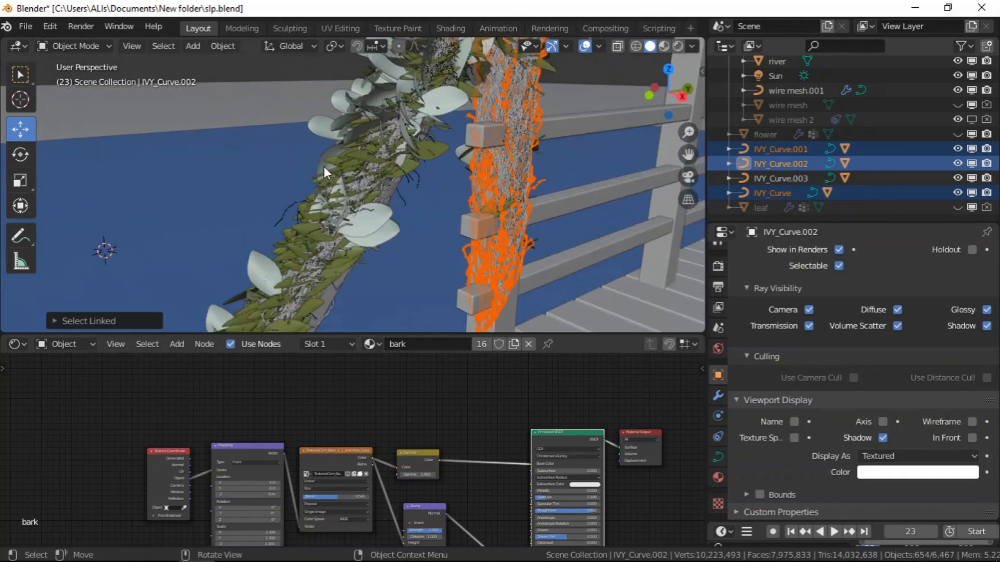
{"action": "scroll", "coordinate": [798, 151], "scroll_direction": "up", "scroll_amount": 10}
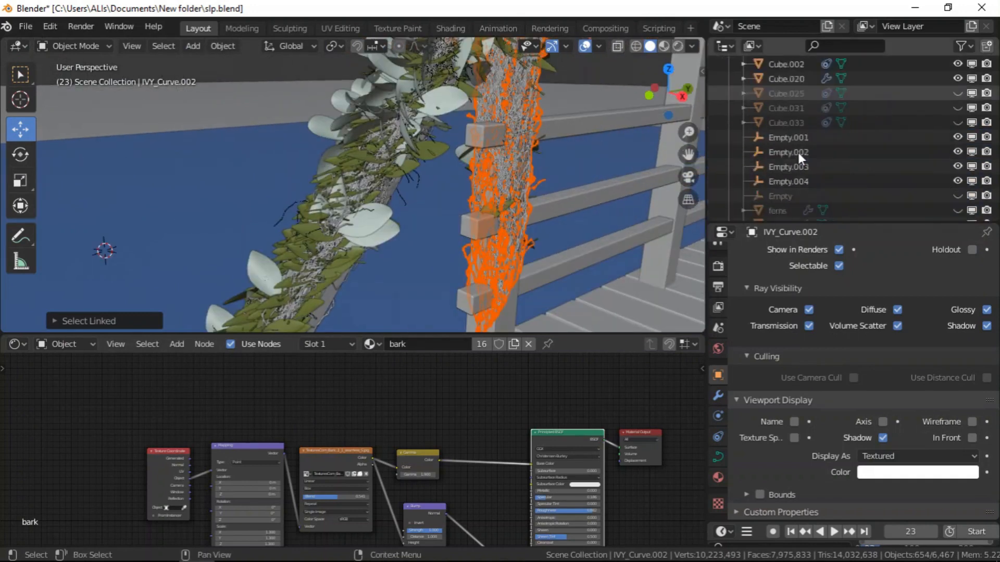
{"action": "scroll", "coordinate": [798, 152], "scroll_direction": "down", "scroll_amount": 10}
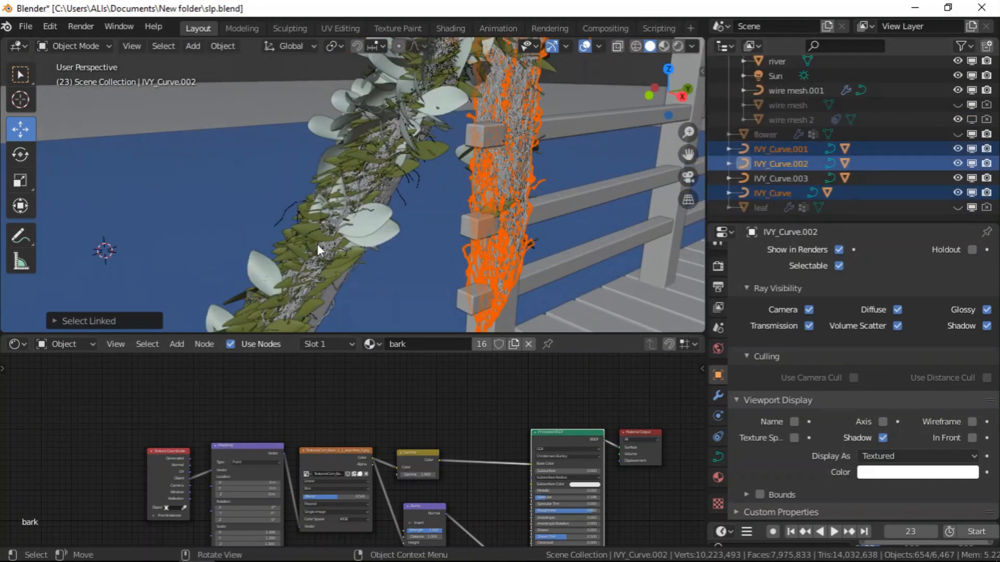
{"action": "scroll", "coordinate": [334, 247], "scroll_direction": "up", "scroll_amount": 4}
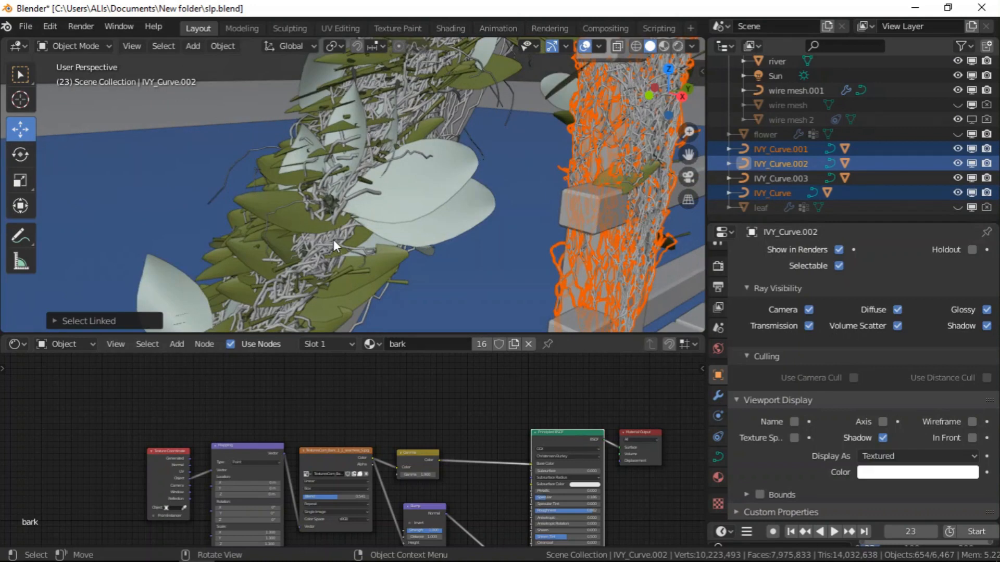
{"action": "left_click", "coordinate": [333, 240]}
{"action": "left_click", "coordinate": [321, 344]}
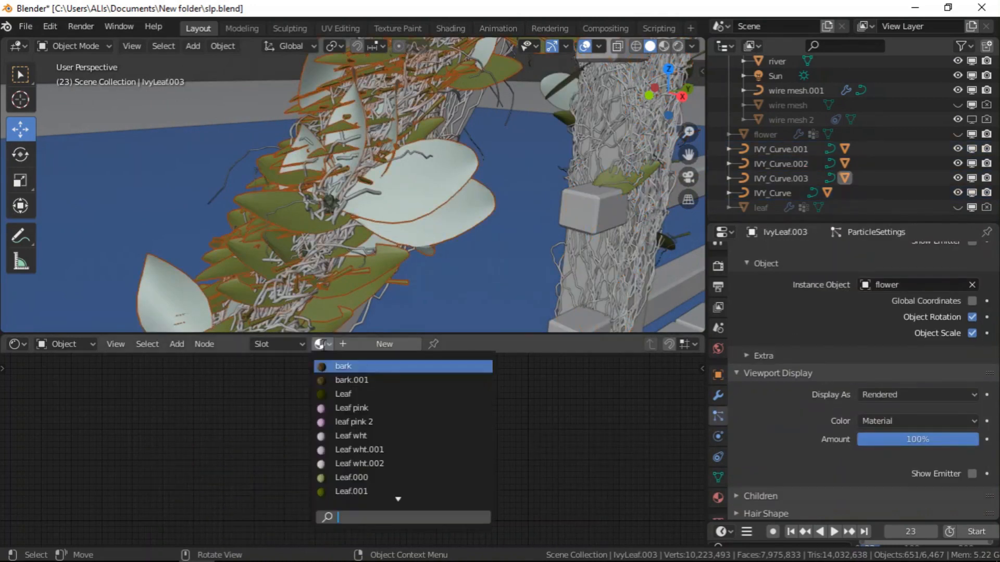
{"action": "left_click", "coordinate": [337, 365]}
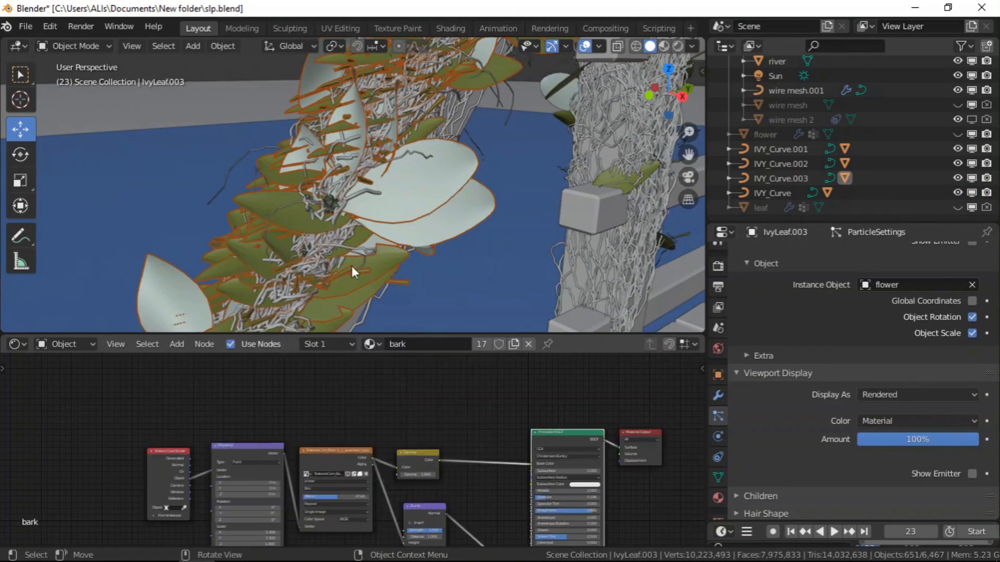
- Hide the overlays and examine the whole ivy-covered structure in rendered shading from different sides
{"action": "scroll", "coordinate": [368, 168], "scroll_direction": "down", "scroll_amount": 5}
{"action": "scroll", "coordinate": [370, 177], "scroll_direction": "down", "scroll_amount": 6}
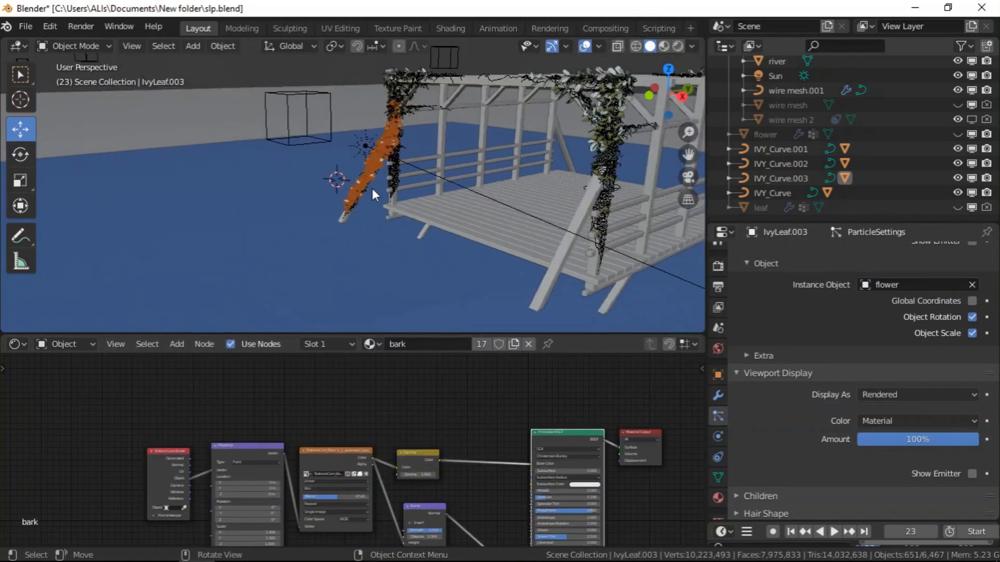
{"action": "middle_click_drag", "start_coordinate": [495, 230], "coordinate": [517, 241]}
{"action": "scroll", "coordinate": [555, 120], "scroll_direction": "up", "scroll_amount": 2}
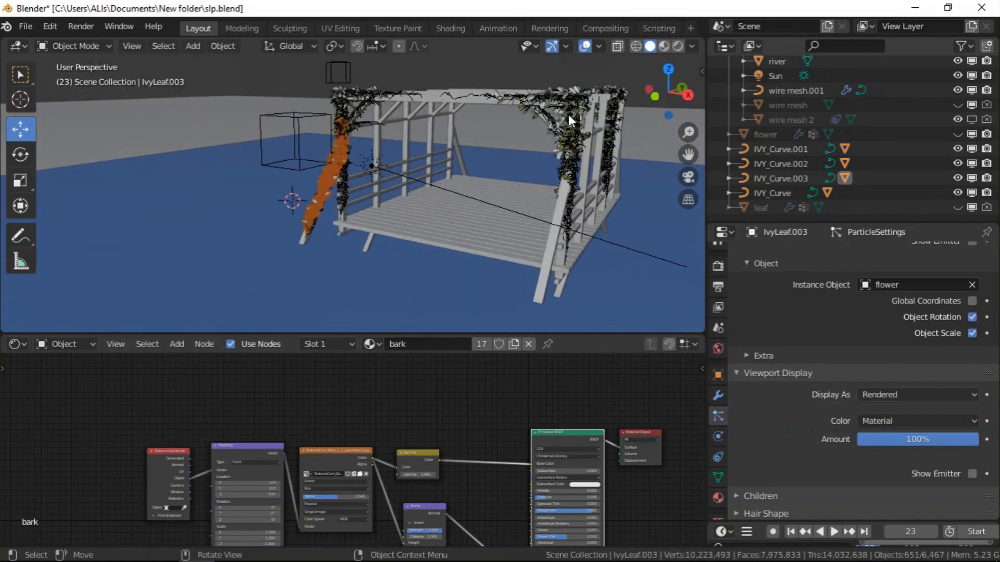
{"action": "left_click", "coordinate": [589, 45]}
{"action": "left_click", "coordinate": [678, 46]}
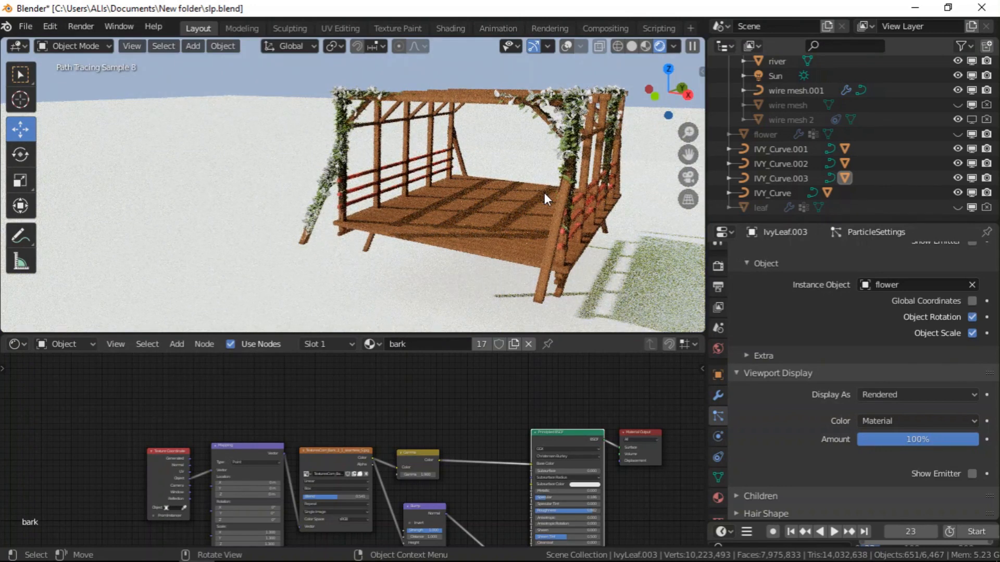
{"action": "mouse_move", "coordinate": [581, 232]}
{"action": "middle_mouse_down"}
{"action": "mouse_move", "coordinate": [402, 140]}
{"action": "mouse_move", "coordinate": [644, 180]}
{"action": "mouse_move", "coordinate": [369, 150]}
{"action": "middle_mouse_up"}
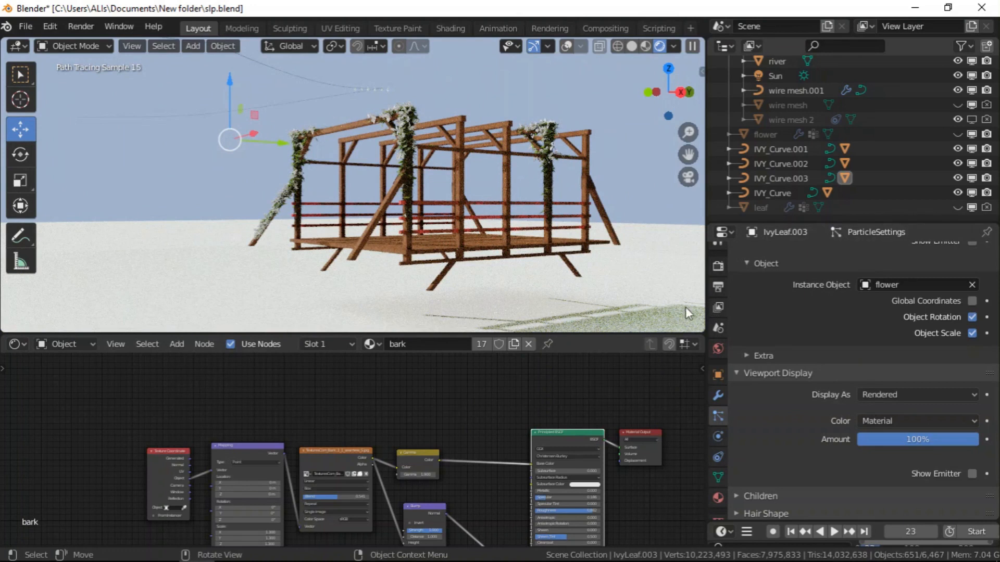
- Set the render scale of the flower particle system to 0.12
{"action": "scroll", "coordinate": [844, 383], "scroll_direction": "up", "scroll_amount": 10}
{"action": "scroll", "coordinate": [845, 382], "scroll_direction": "down", "scroll_amount": 8}
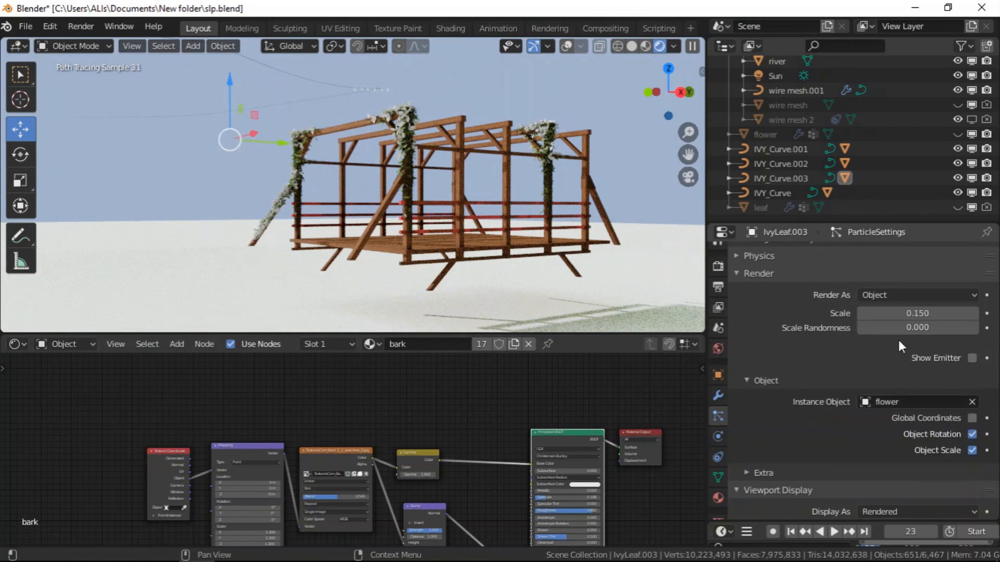
{"action": "scroll", "coordinate": [904, 336], "scroll_direction": "up", "scroll_amount": 1}
{"action": "double_click", "coordinate": [918, 343]}
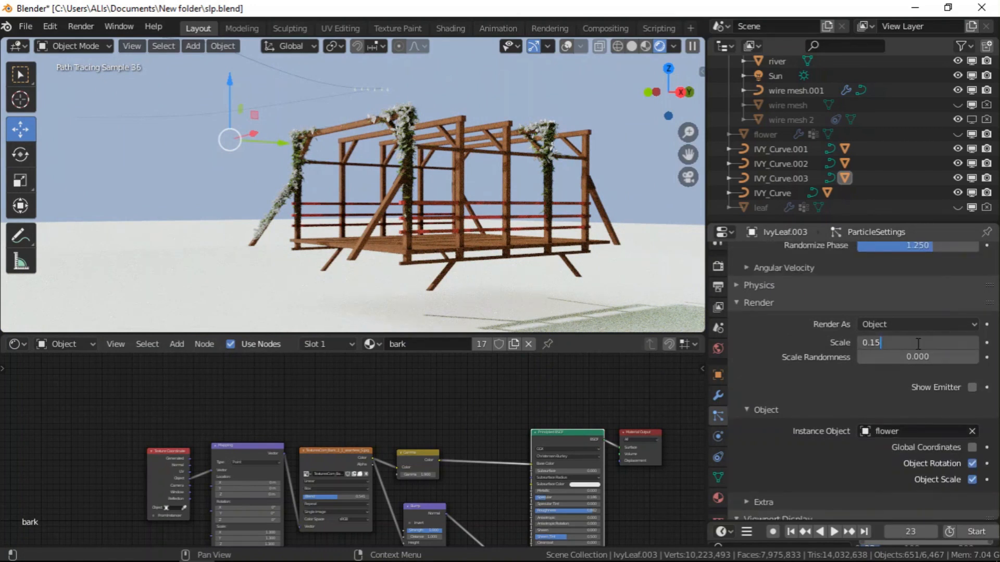
{"action": "key", "text": "BackSpace"}
{"action": "type", "text": "2"}
{"action": "key", "text": "Return"}
{"action": "scroll", "coordinate": [911, 371], "scroll_direction": "up", "scroll_amount": 10}
{"action": "scroll", "coordinate": [911, 371], "scroll_direction": "up", "scroll_amount": 3}
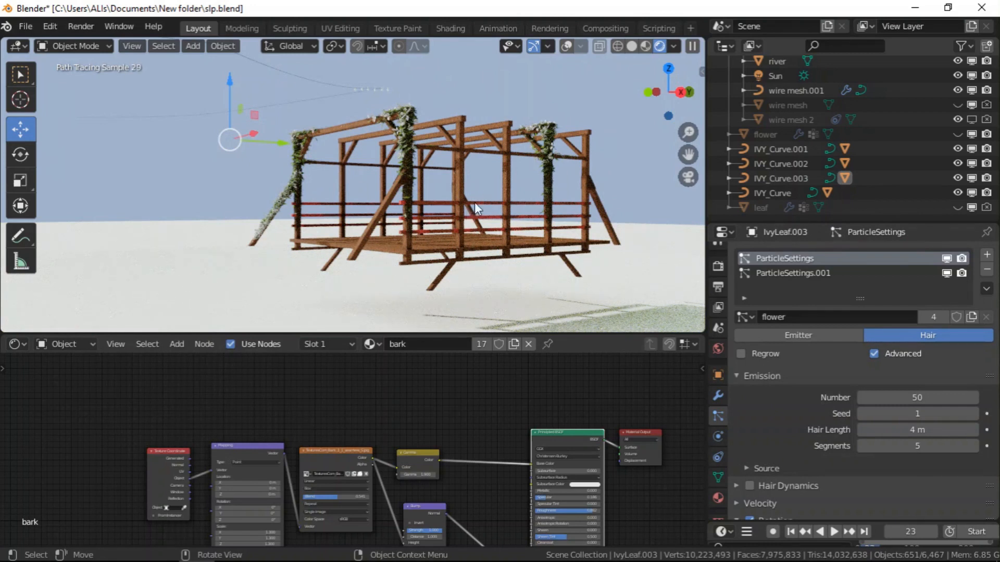
- View the structure through the scene camera and return the viewport to solid shading
{"action": "key", "text": "KP_0"}
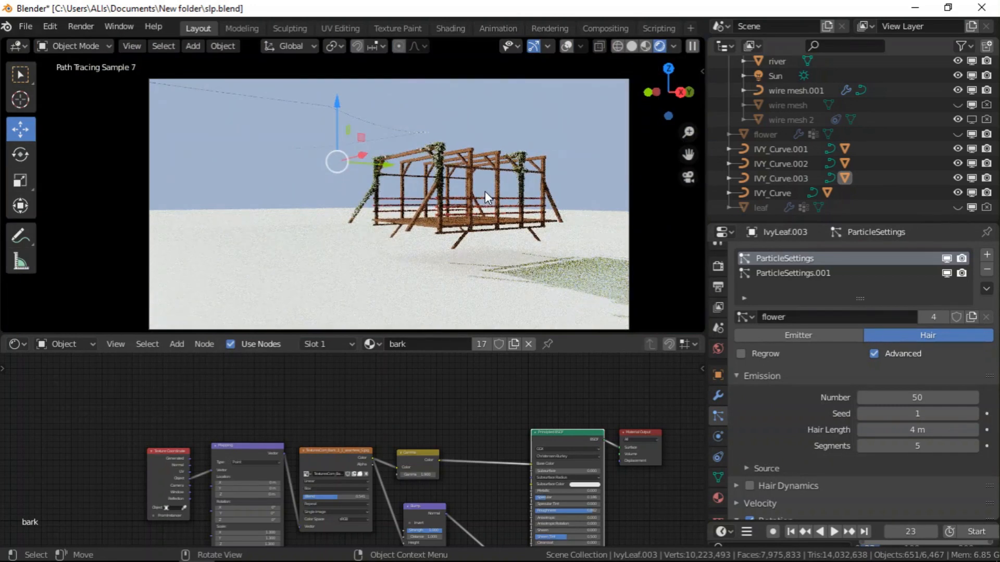
{"action": "left_click", "coordinate": [631, 47]}
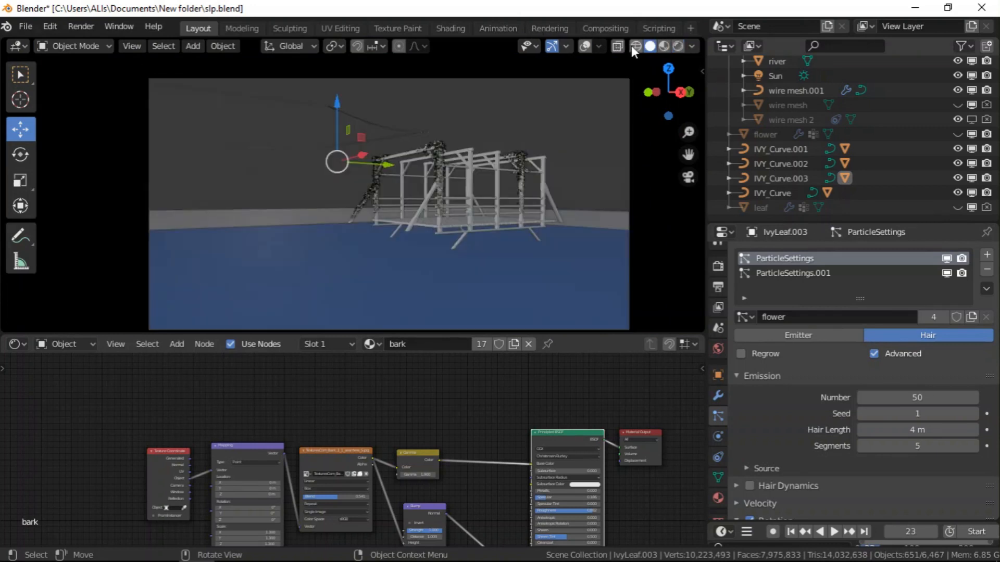
{"action": "scroll", "coordinate": [616, 105], "scroll_direction": "down", "scroll_amount": 1}
{"action": "scroll", "coordinate": [603, 142], "scroll_direction": "up", "scroll_amount": 1}
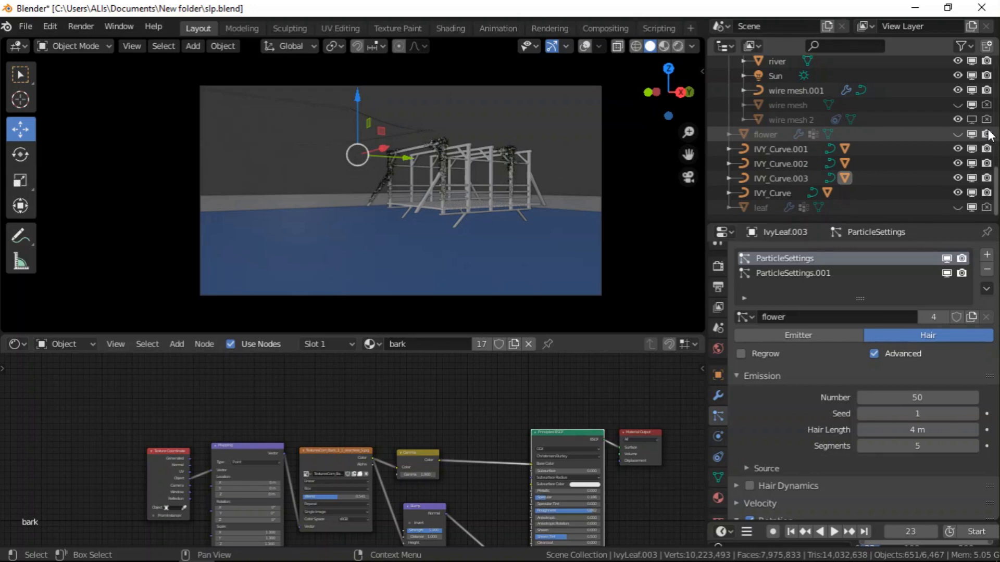
- Unhide Empty, NurbsPath.000, the ground, the ferns and NurbsPath.001 in the viewport
{"action": "scroll", "coordinate": [969, 144], "scroll_direction": "up", "scroll_amount": 5}
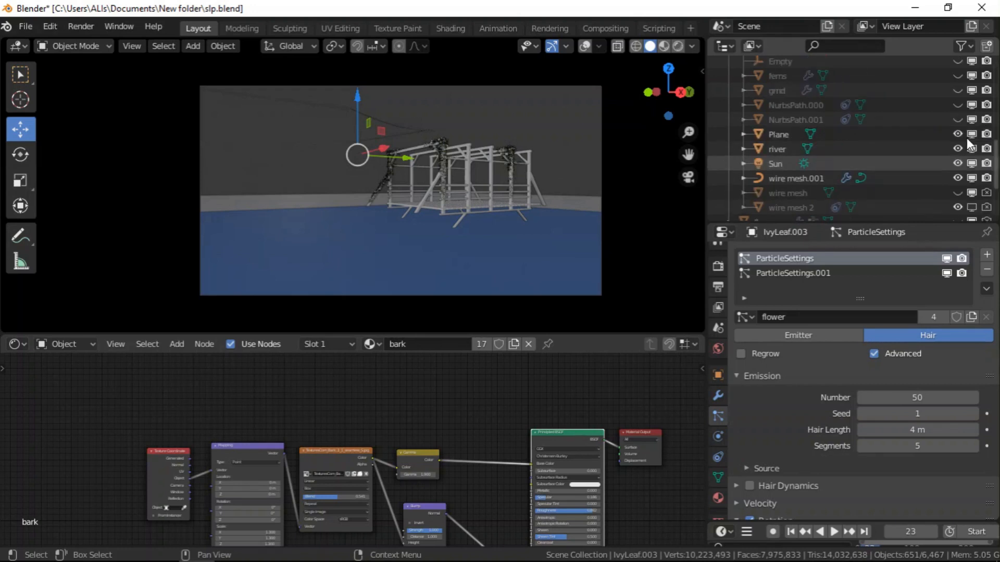
{"action": "scroll", "coordinate": [969, 138], "scroll_direction": "up", "scroll_amount": 2}
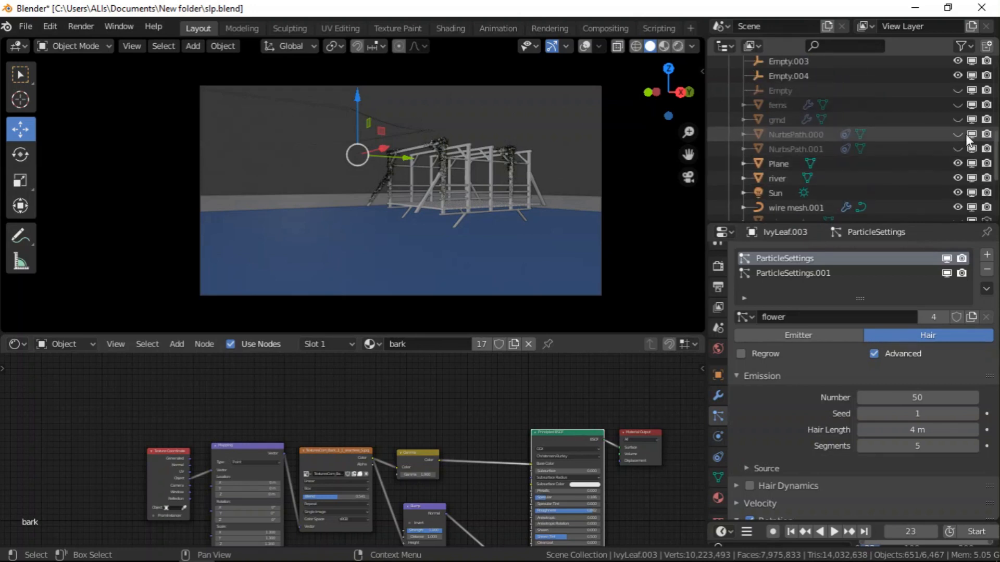
{"action": "left_click", "coordinate": [957, 89]}
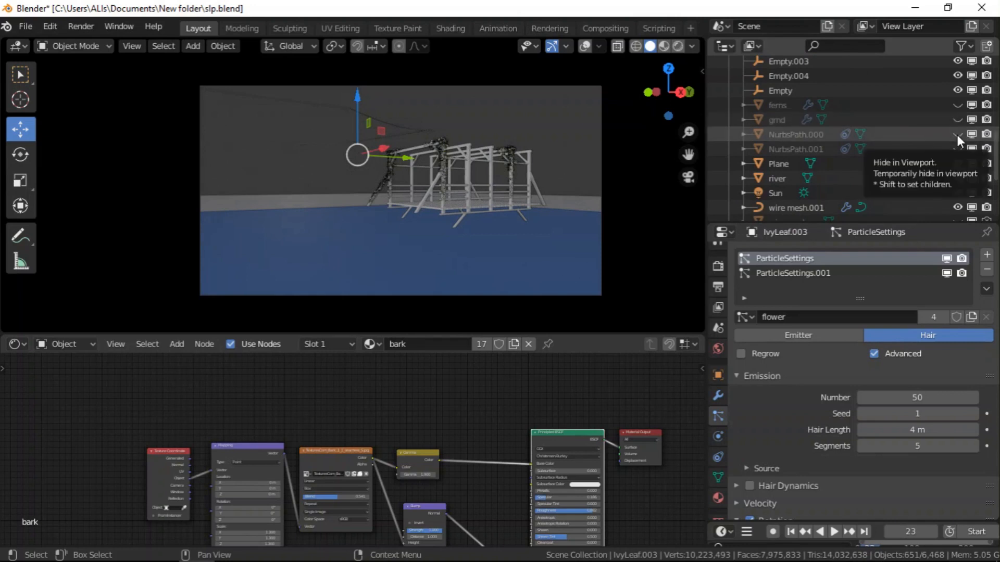
{"action": "left_click", "coordinate": [957, 136]}
{"action": "left_click", "coordinate": [958, 121]}
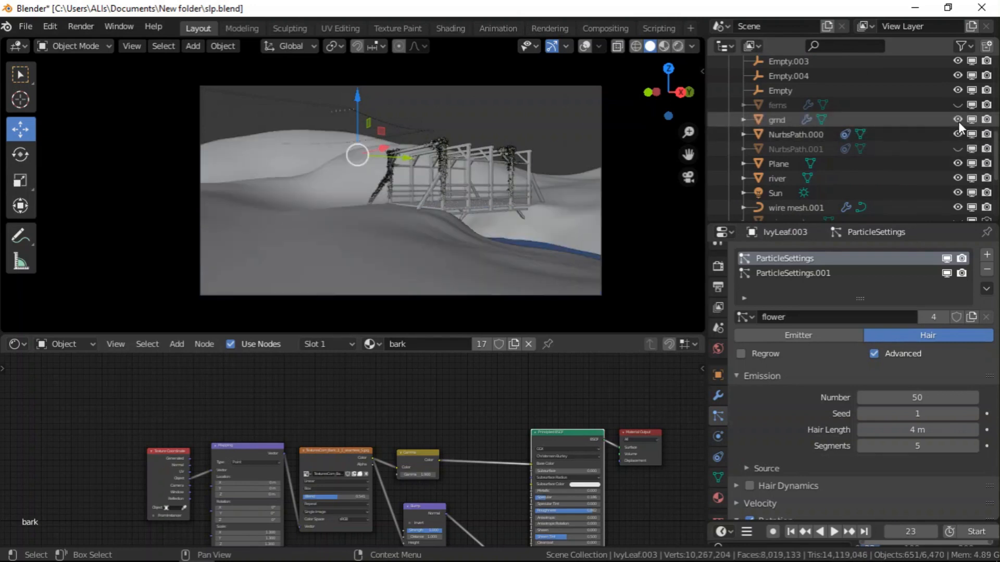
{"action": "left_click", "coordinate": [961, 103]}
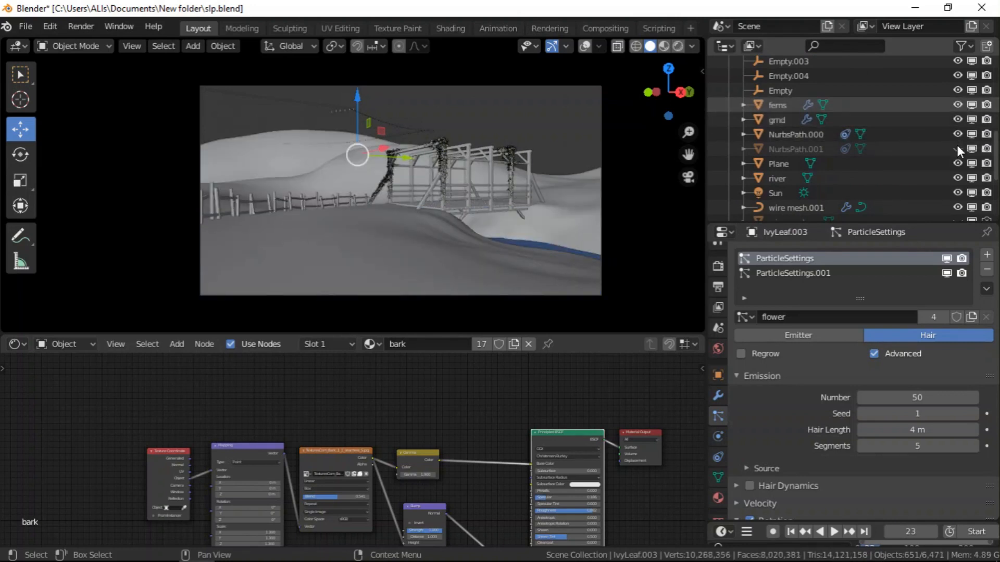
{"action": "left_click", "coordinate": [957, 148]}
- Unhide Cube.025, Cube.033, Cube.031, Cube.001 and Circle.002 in the viewport
{"action": "scroll", "coordinate": [957, 103], "scroll_direction": "up", "scroll_amount": 4}
{"action": "left_click", "coordinate": [959, 106]}
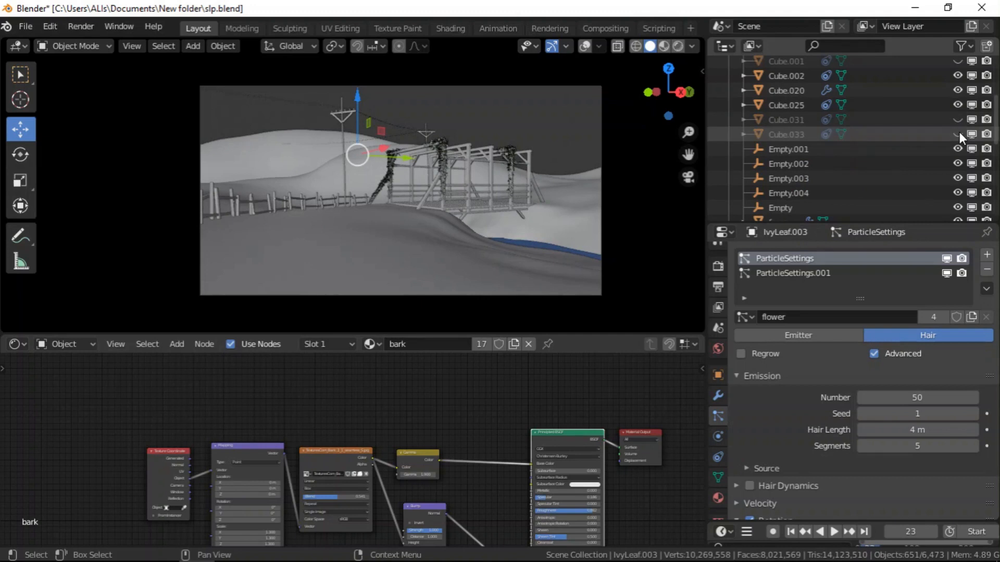
{"action": "left_click", "coordinate": [959, 133]}
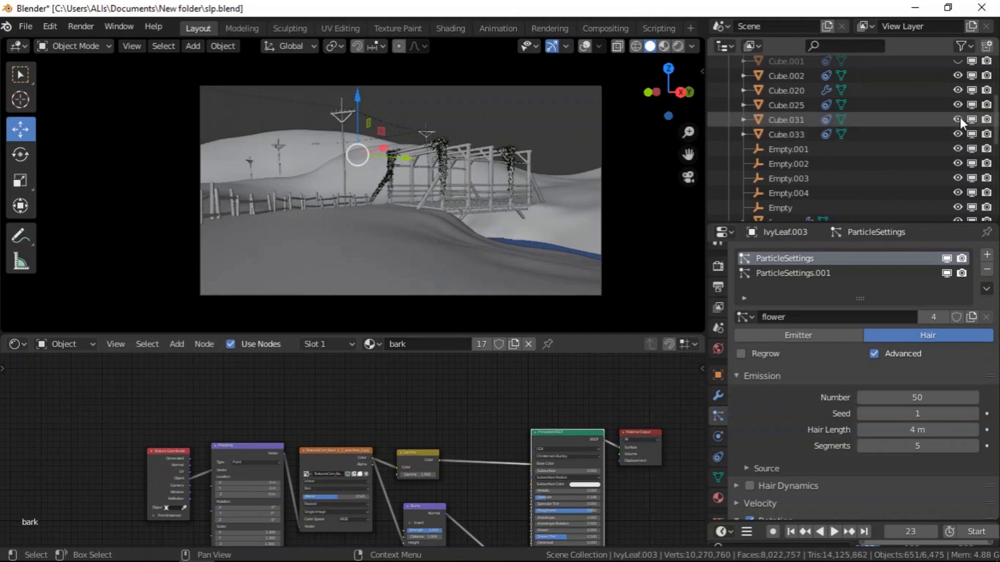
{"action": "left_click", "coordinate": [958, 120]}
{"action": "scroll", "coordinate": [959, 117], "scroll_direction": "up", "scroll_amount": 4}
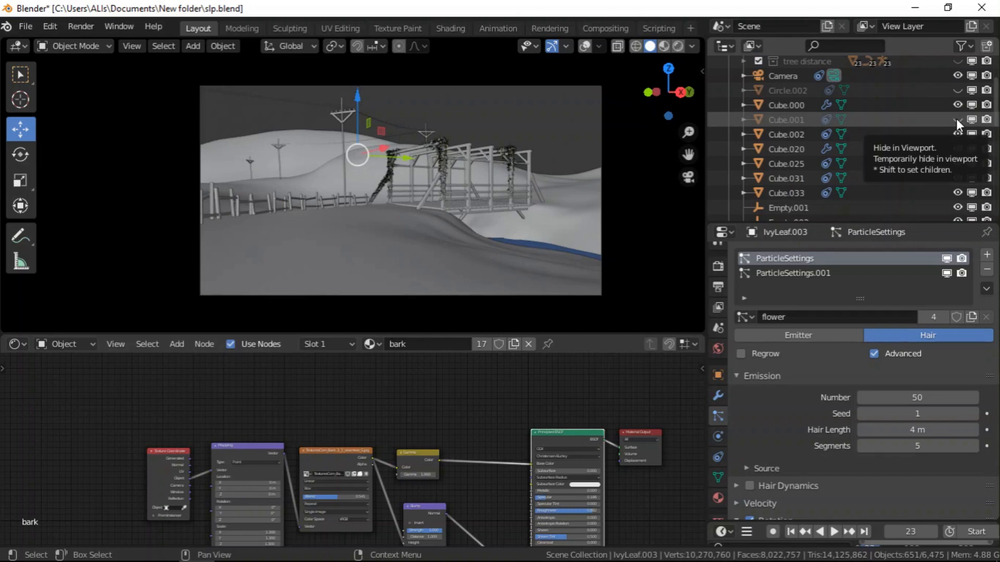
{"action": "left_click", "coordinate": [956, 119]}
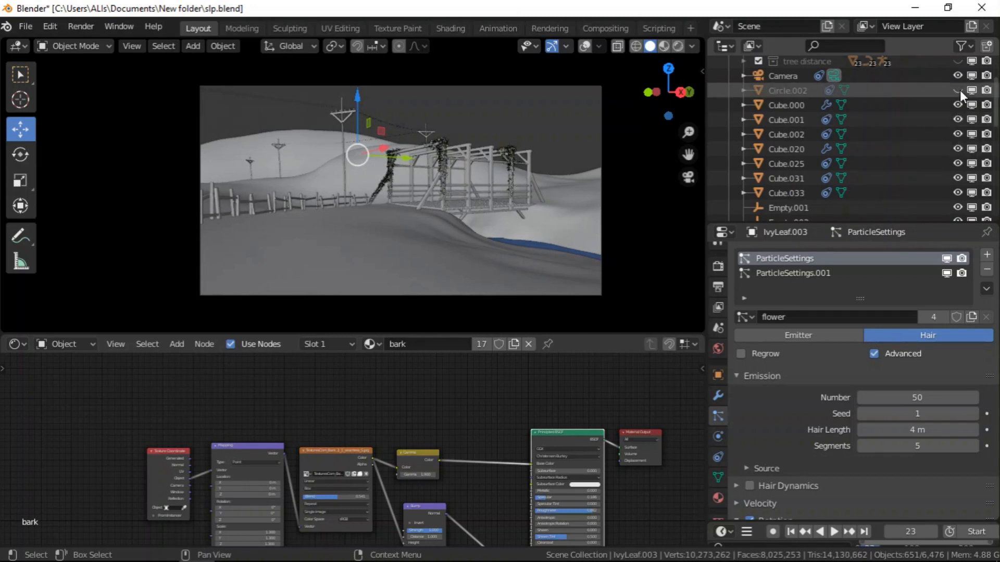
{"action": "scroll", "coordinate": [958, 123], "scroll_direction": "up", "scroll_amount": 2}
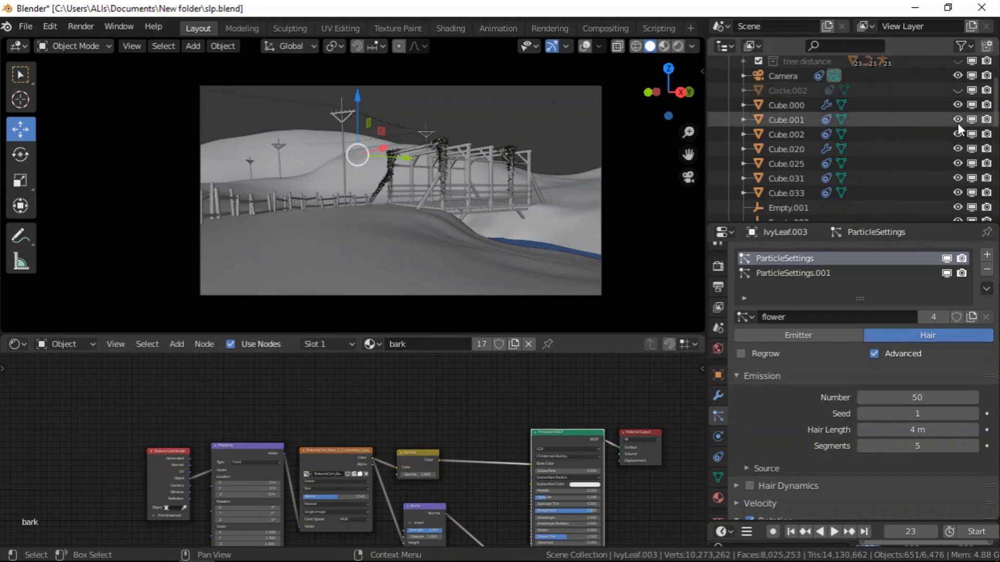
{"action": "left_click", "coordinate": [958, 119]}
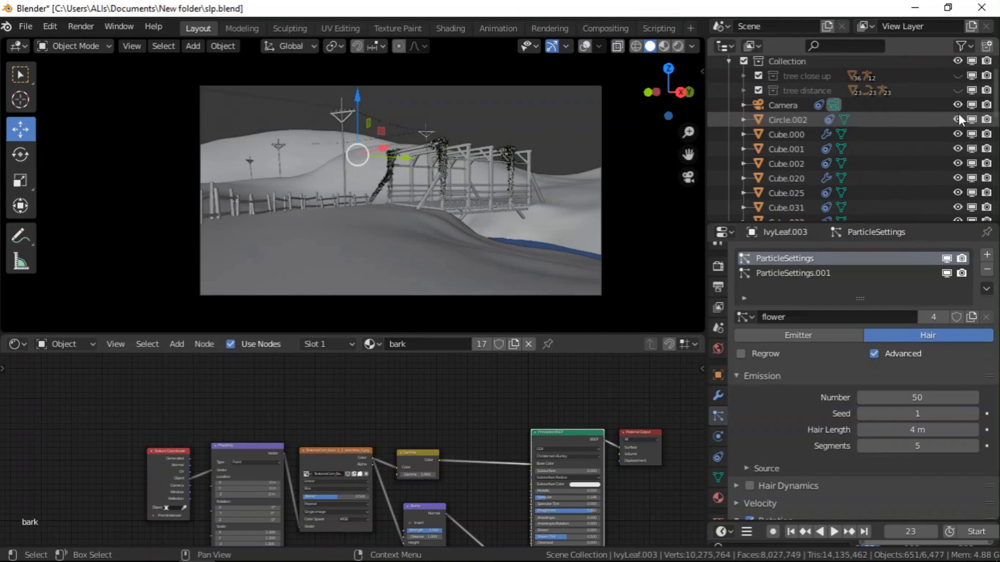
- Unhide the tree distance and tree close up collections, then preview the camera view in rendered shading with the gizmos hidden
{"action": "left_click", "coordinate": [959, 91]}
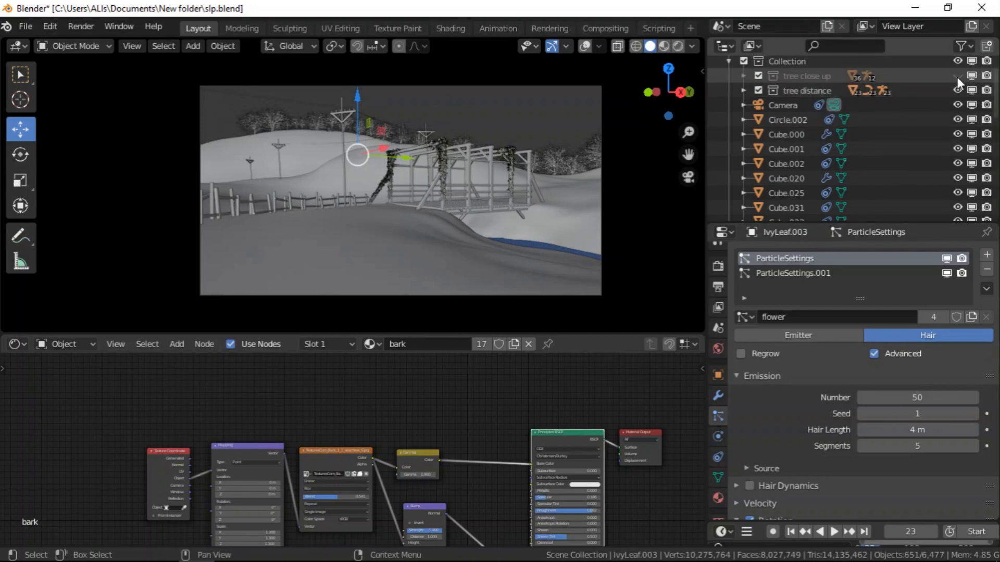
{"action": "left_click", "coordinate": [553, 46]}
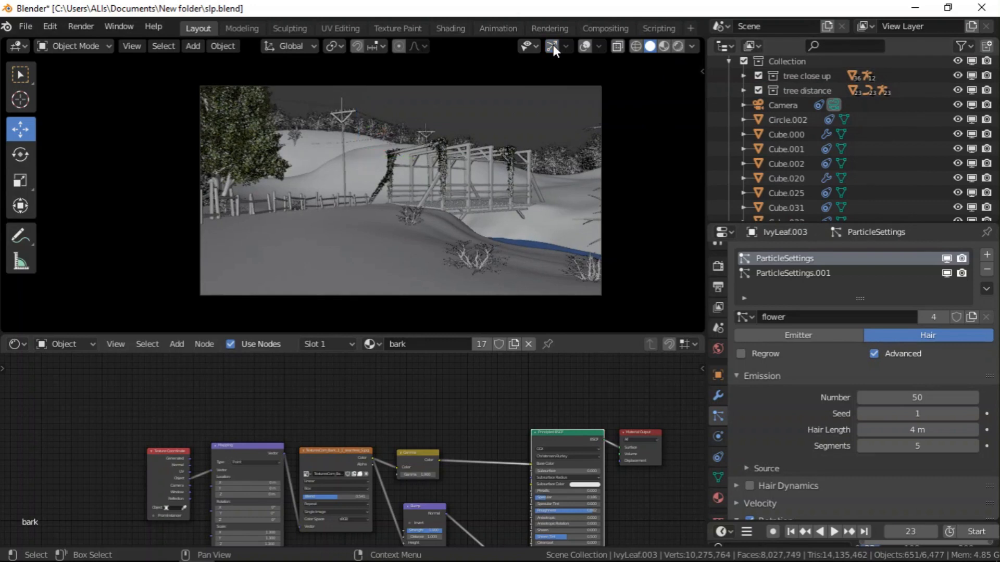
{"action": "left_click", "coordinate": [677, 47]}
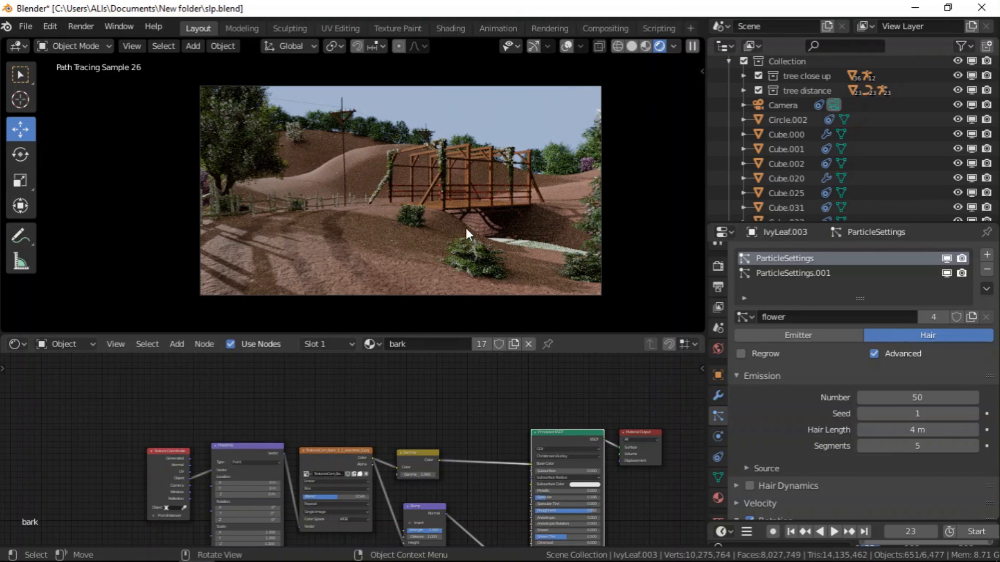
{"action": "left_click", "coordinate": [631, 46]}
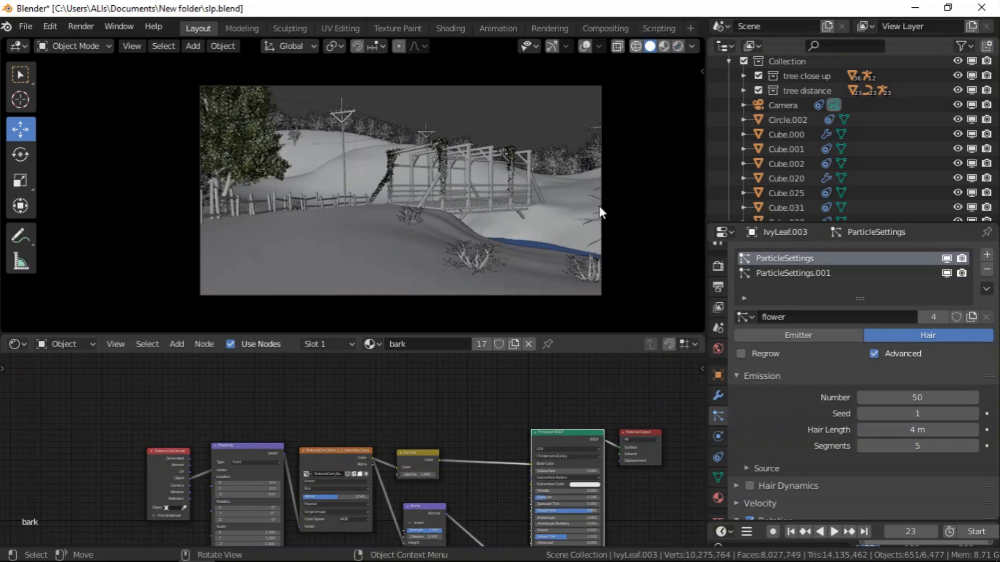
- Select the river plane and isolate it in local view, seen from an angle
{"action": "scroll", "coordinate": [538, 247], "scroll_direction": "up", "scroll_amount": 2}
{"action": "scroll", "coordinate": [538, 245], "scroll_direction": "up", "scroll_amount": 3}
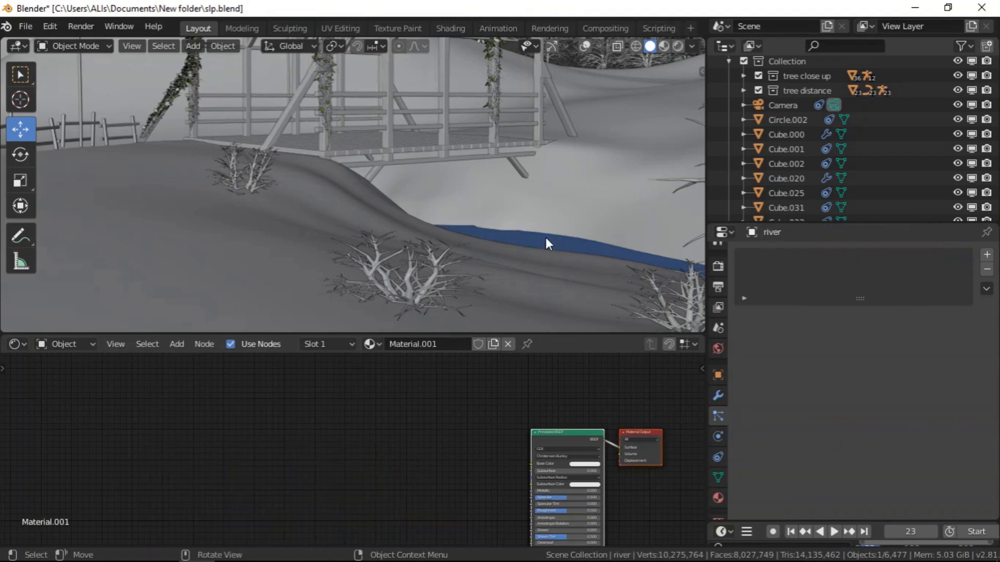
{"action": "key", "text": "KP_0"}
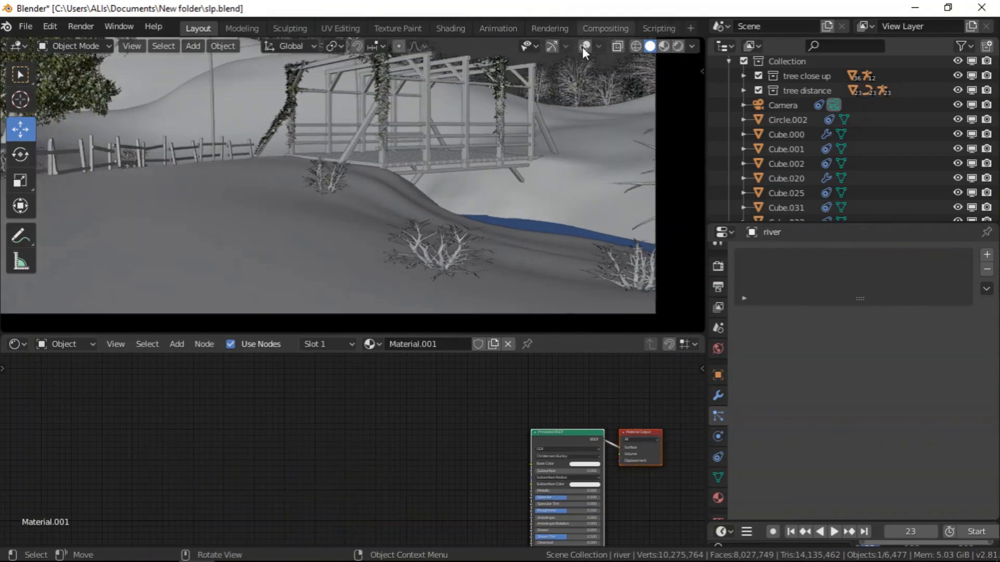
{"action": "left_click", "coordinate": [584, 46]}
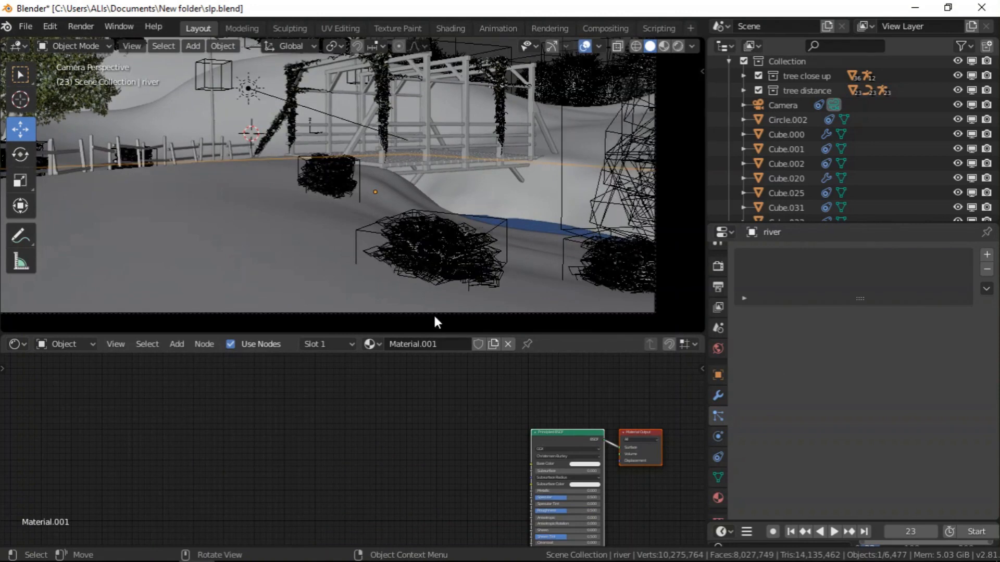
{"action": "left_click", "coordinate": [581, 46]}
{"action": "middle_click_drag", "start_coordinate": [562, 415], "coordinate": [549, 403]}
{"action": "scroll", "coordinate": [548, 403], "scroll_direction": "up", "scroll_amount": 3}
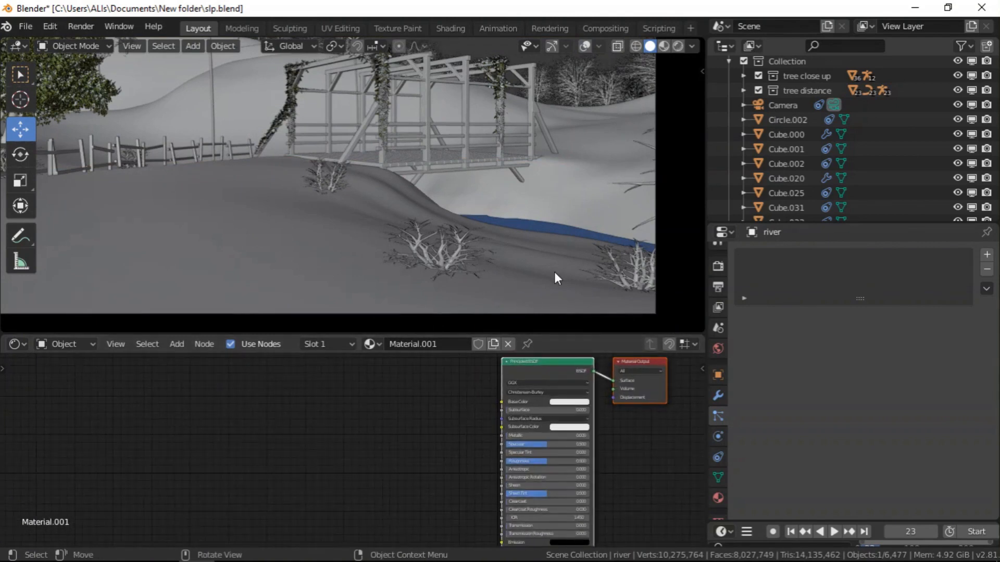
{"action": "key", "text": "KP_Divide"}
{"action": "middle_click_drag", "start_coordinate": [555, 259], "coordinate": [323, 154]}
- Set the river material's roughness to 0 and specular to 0.323, and show the viewport in rendered shading
{"action": "scroll", "coordinate": [322, 154], "scroll_direction": "up", "scroll_amount": 3}
{"action": "scroll", "coordinate": [552, 476], "scroll_direction": "up", "scroll_amount": 4}
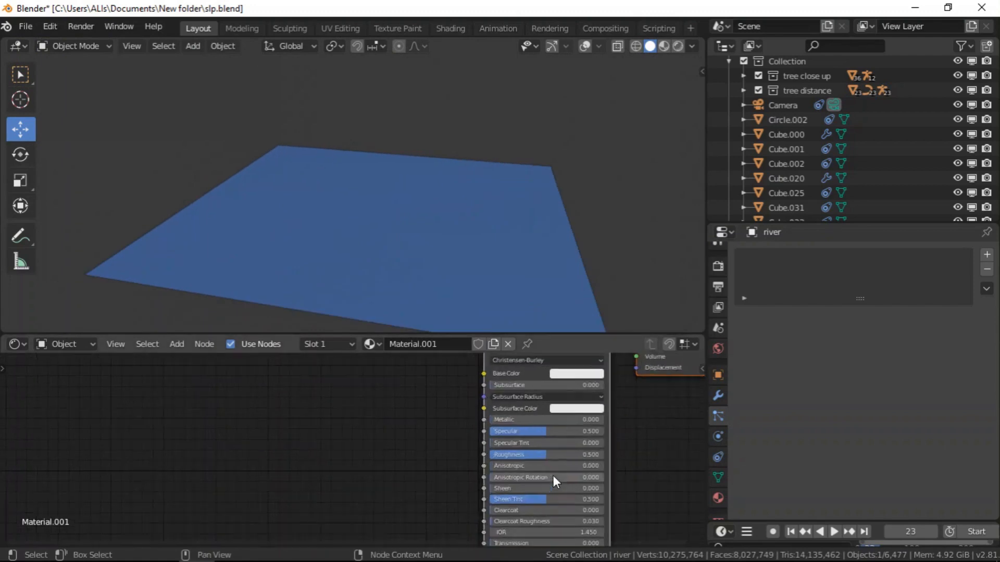
{"action": "left_click_drag", "start_coordinate": [547, 452], "coordinate": [435, 429]}
{"action": "left_click_drag", "start_coordinate": [538, 426], "coordinate": [514, 426]}
{"action": "left_click", "coordinate": [677, 46]}
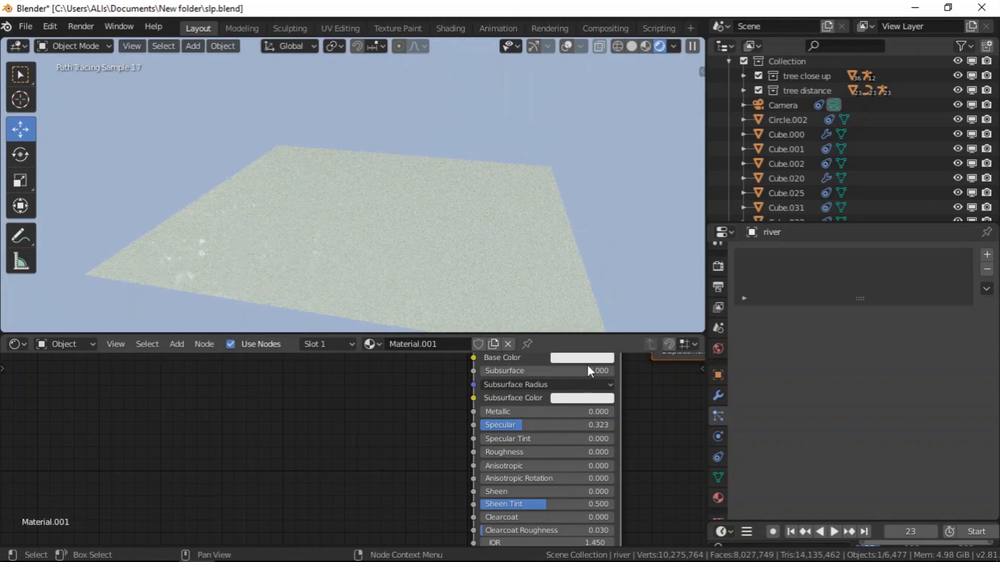
- Change the river material's base color to a dark blue with hue 0.615 and saturation 0.698
{"action": "left_click", "coordinate": [592, 358]}
{"action": "left_click_drag", "start_coordinate": [658, 216], "coordinate": [658, 326]}
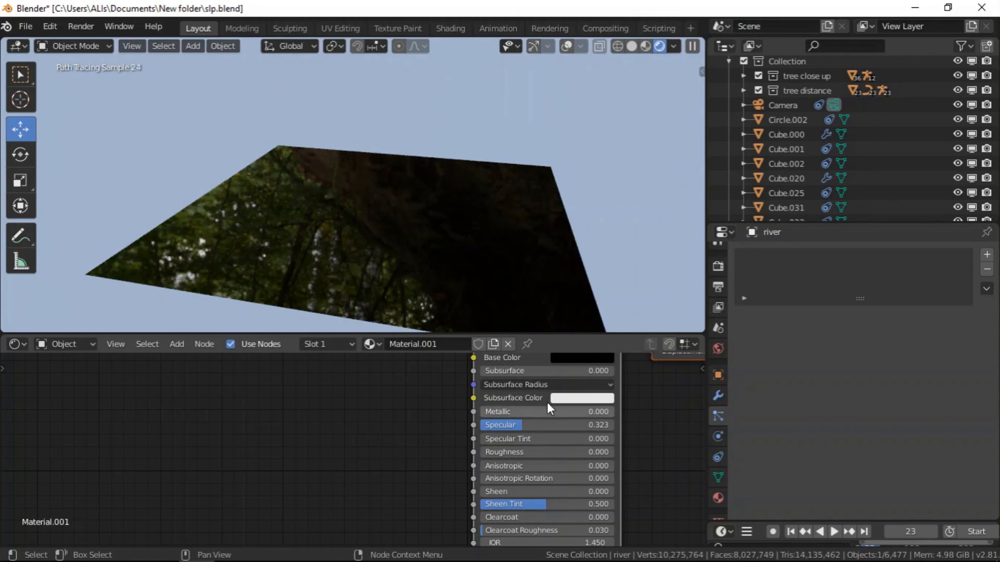
{"action": "middle_click_drag", "start_coordinate": [579, 364], "coordinate": [570, 392]}
{"action": "left_click", "coordinate": [571, 391]}
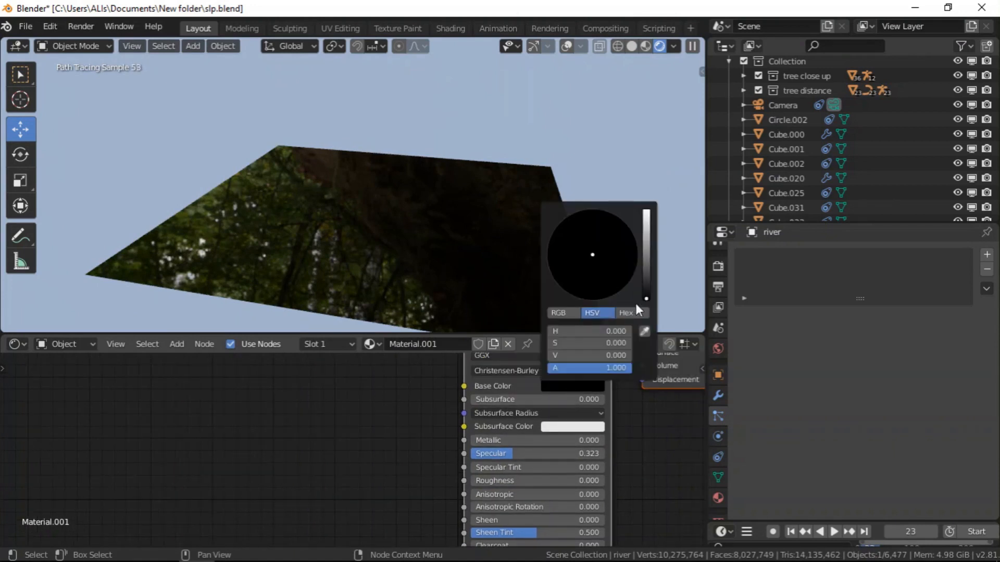
{"action": "left_click", "coordinate": [647, 289]}
{"action": "left_click_drag", "start_coordinate": [599, 249], "coordinate": [613, 231]}
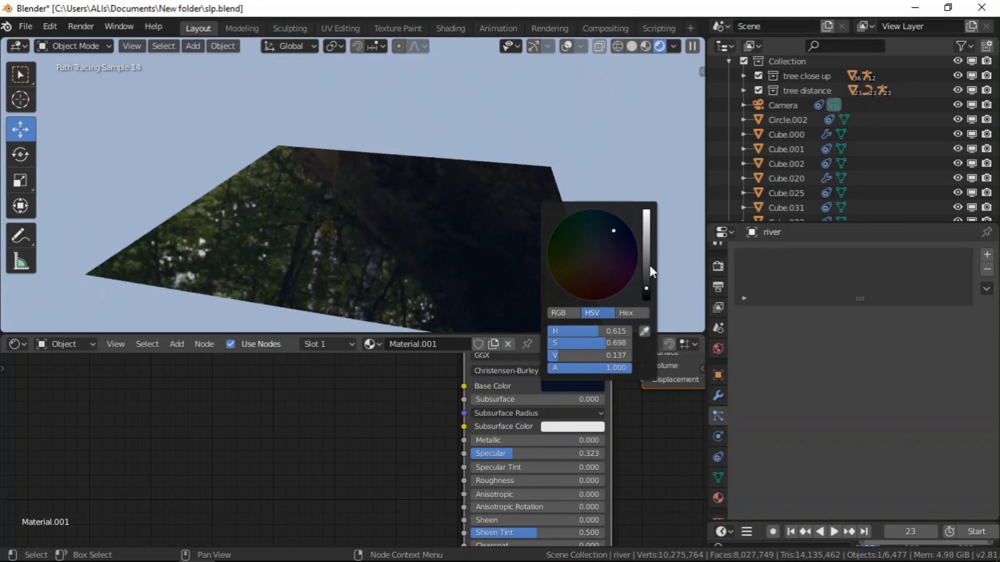
{"action": "left_click", "coordinate": [647, 279]}
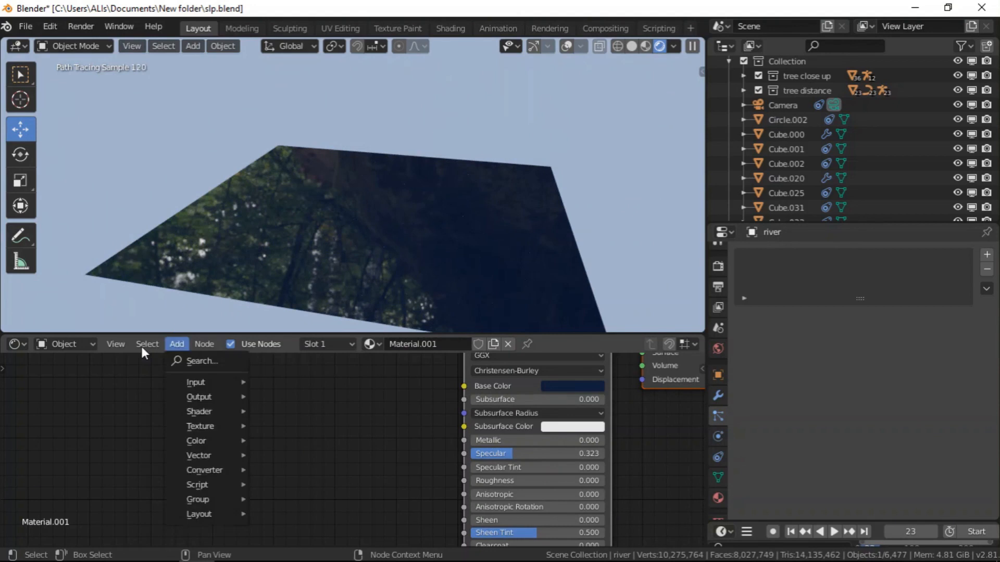
- Add a Noise Texture node beside the Principled BSDF in the river material
{"action": "mouse_move", "coordinate": [209, 427]}
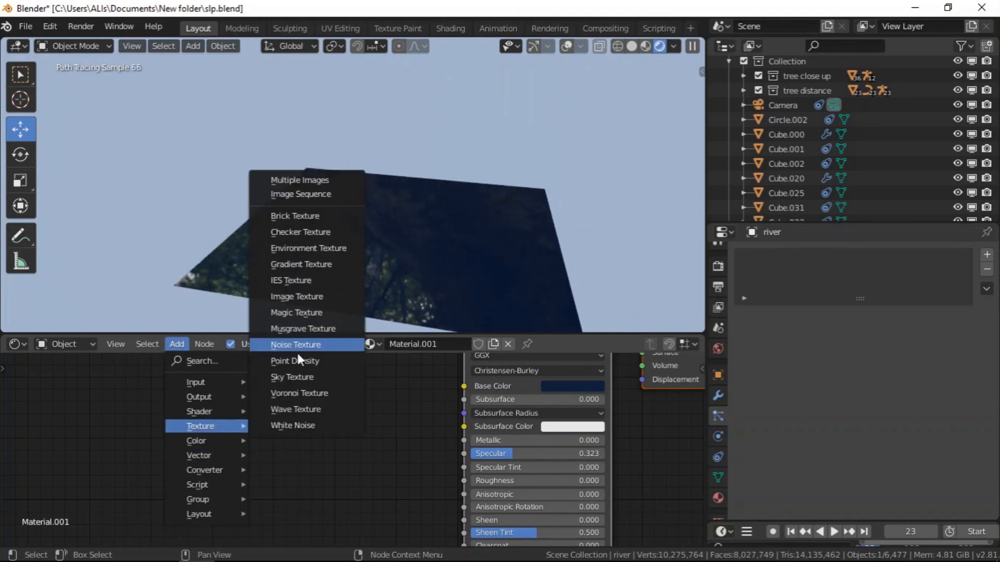
{"action": "left_click", "coordinate": [314, 425]}
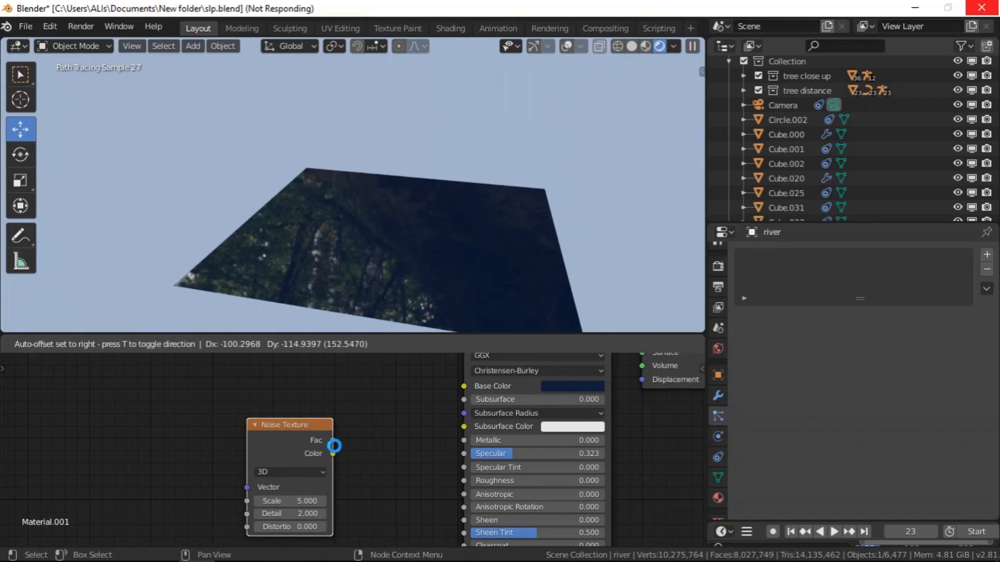
{"action": "middle_click_drag", "start_coordinate": [336, 451], "coordinate": [394, 435]}
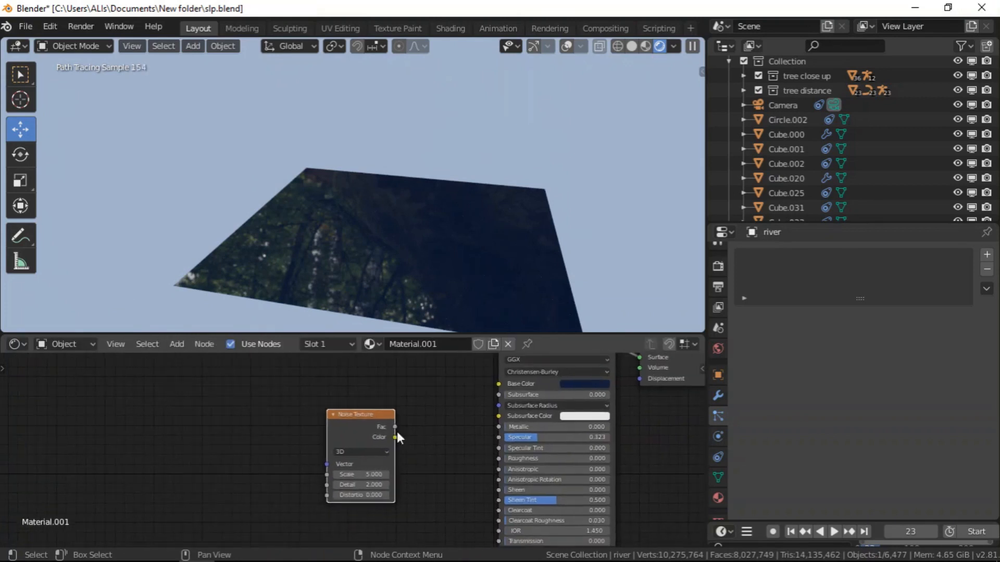
- Link the Noise Texture's Fac to the shader's Base Color and insert a Bump node on that link, with Fac feeding Height
{"action": "left_click_drag", "start_coordinate": [364, 436], "coordinate": [263, 453]}
{"action": "key", "text": "f"}
{"action": "left_click", "coordinate": [177, 345]}
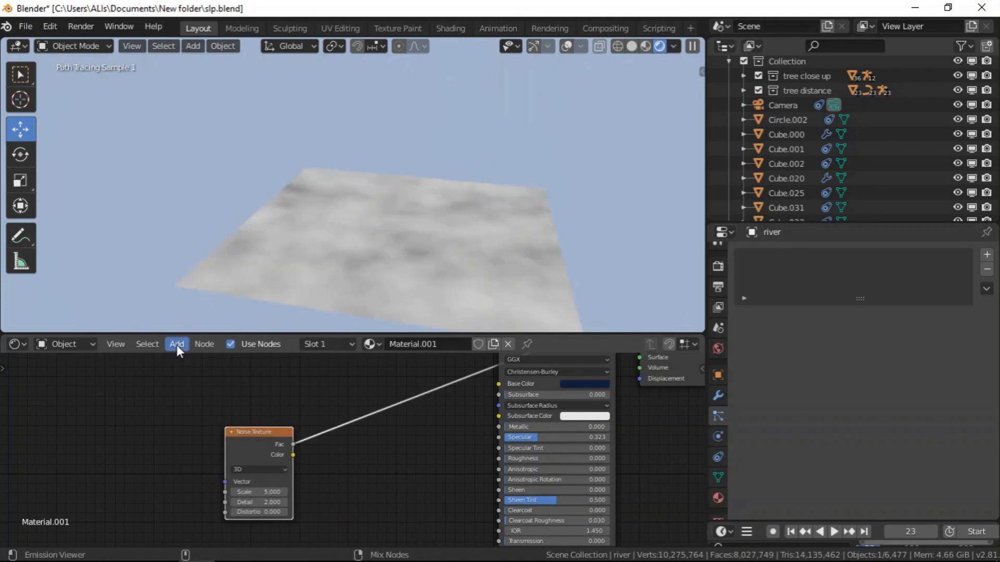
{"action": "mouse_move", "coordinate": [202, 446]}
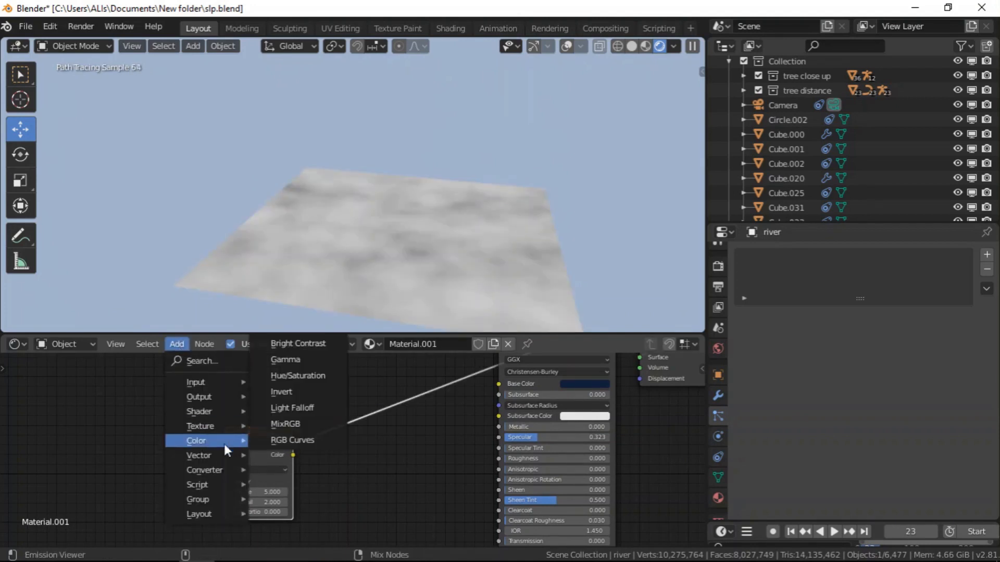
{"action": "mouse_move", "coordinate": [230, 455]}
{"action": "left_click", "coordinate": [305, 344]}
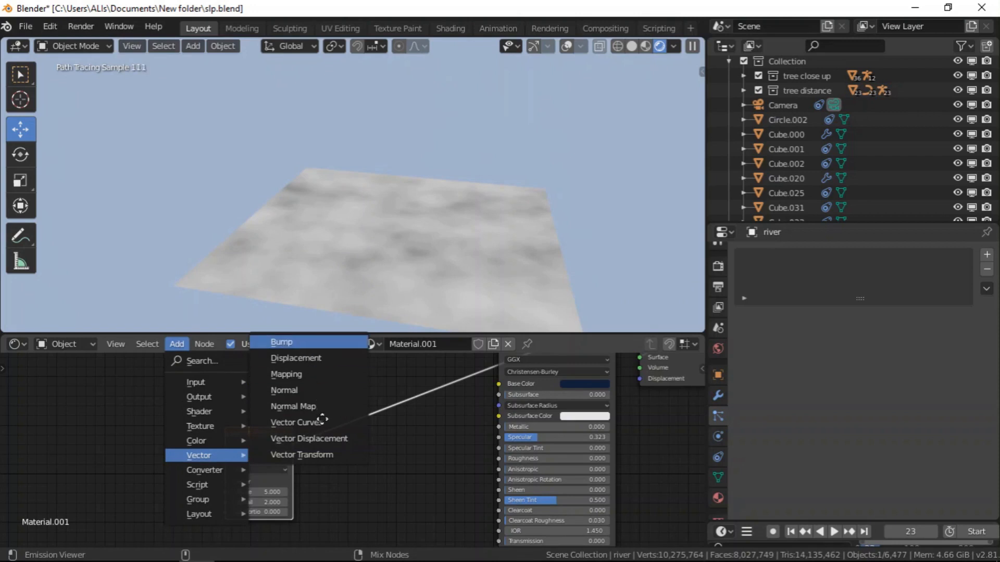
{"action": "left_click", "coordinate": [331, 420]}
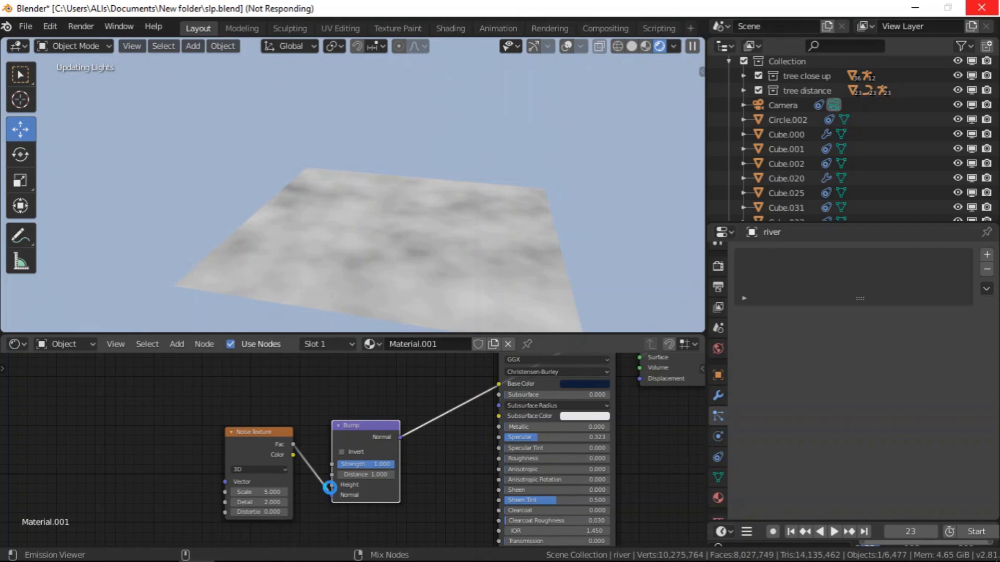
{"action": "scroll", "coordinate": [330, 495], "scroll_direction": "up", "scroll_amount": 1}
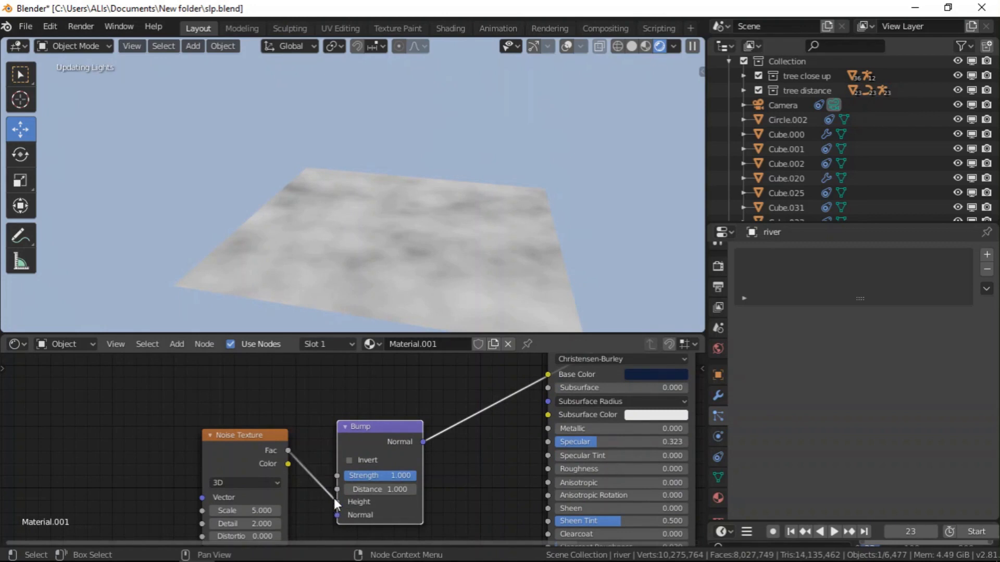
{"action": "left_click_drag", "start_coordinate": [337, 499], "coordinate": [337, 502]}
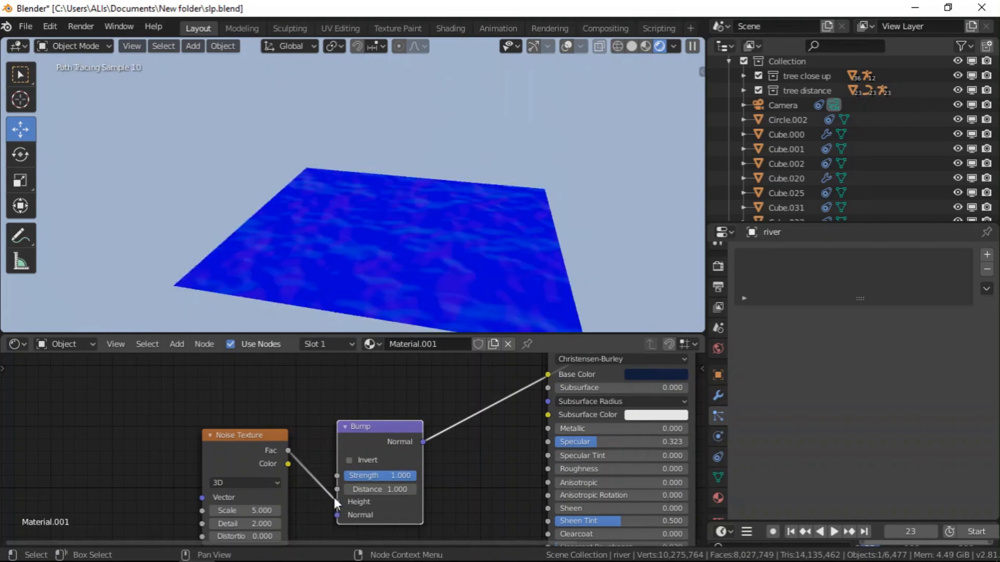
- Hide the "tree close up" and "tree distance" collections in the viewport
{"action": "left_click", "coordinate": [956, 74]}
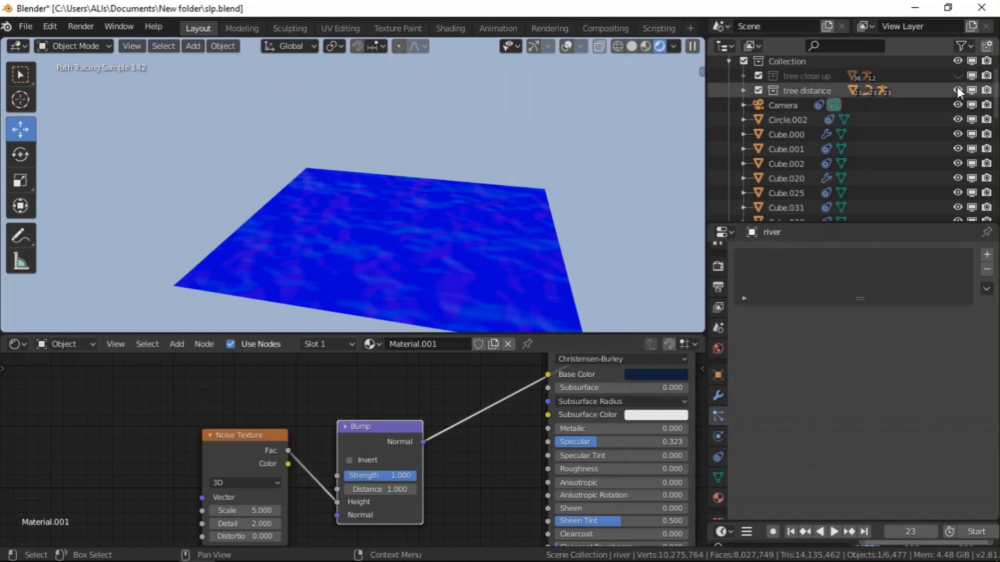
{"action": "left_click", "coordinate": [958, 88]}
{"action": "scroll", "coordinate": [449, 446], "scroll_direction": "down", "scroll_amount": 3}
- Set the Noise Texture's Scale to 30 for finer ripples on the river plane
{"action": "scroll", "coordinate": [440, 453], "scroll_direction": "up", "scroll_amount": 1}
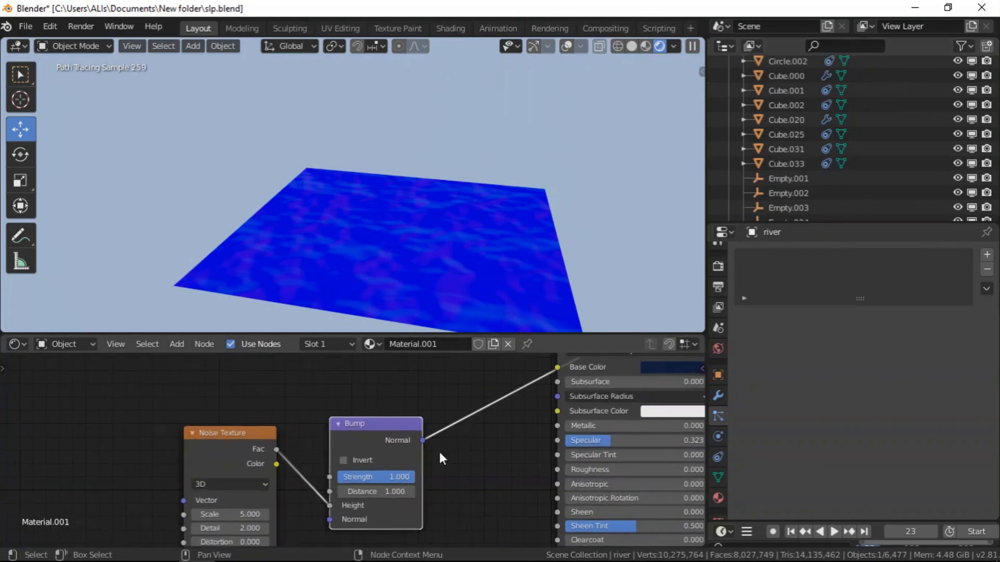
{"action": "scroll", "coordinate": [489, 424], "scroll_direction": "up", "scroll_amount": 2}
{"action": "left_click", "coordinate": [302, 480]}
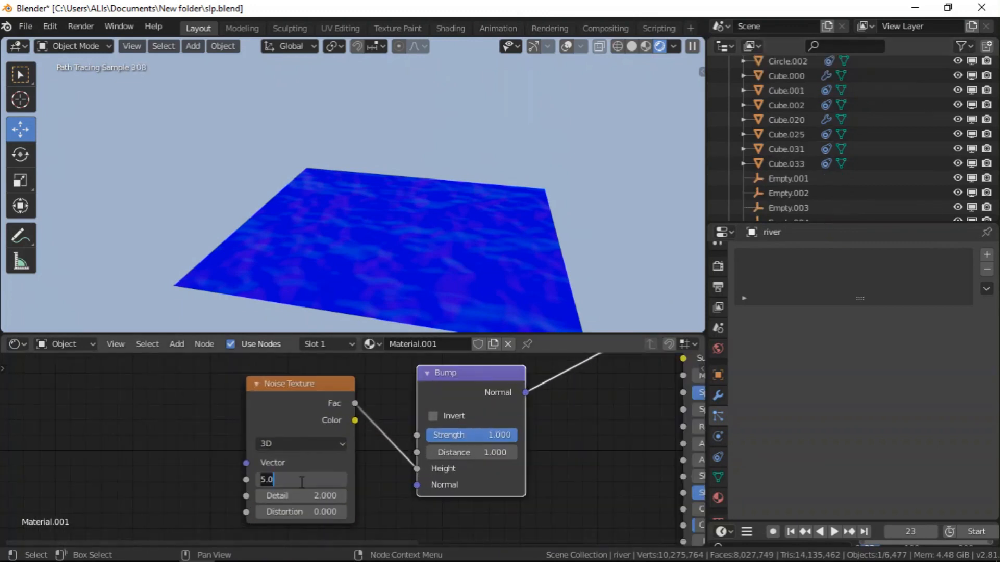
{"action": "type", "text": "30"}
{"action": "key", "text": "Return"}
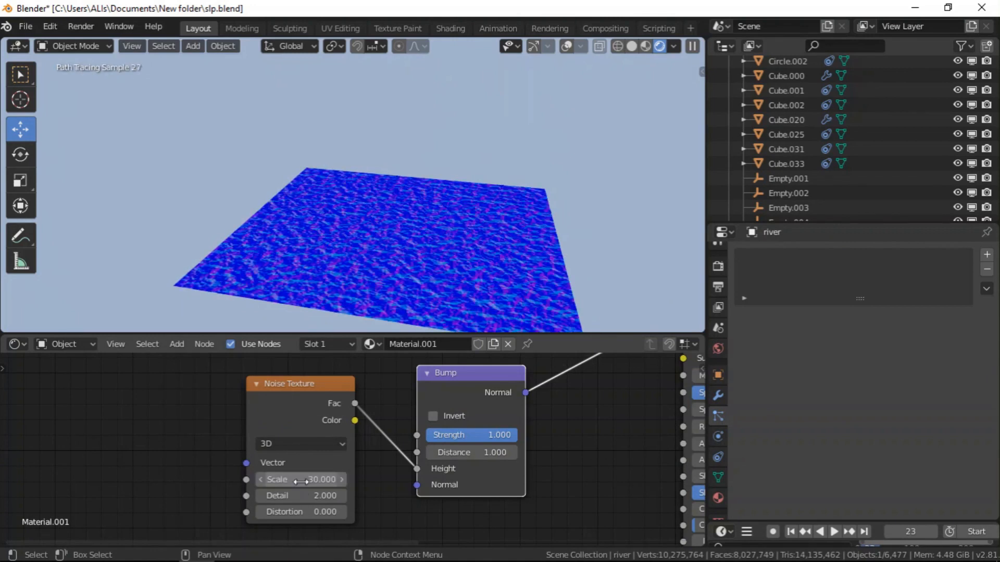
- Set the Noise Texture's Detail to 1 and its Distortion to 1.5
{"action": "left_click_drag", "start_coordinate": [302, 495], "coordinate": [265, 496]}
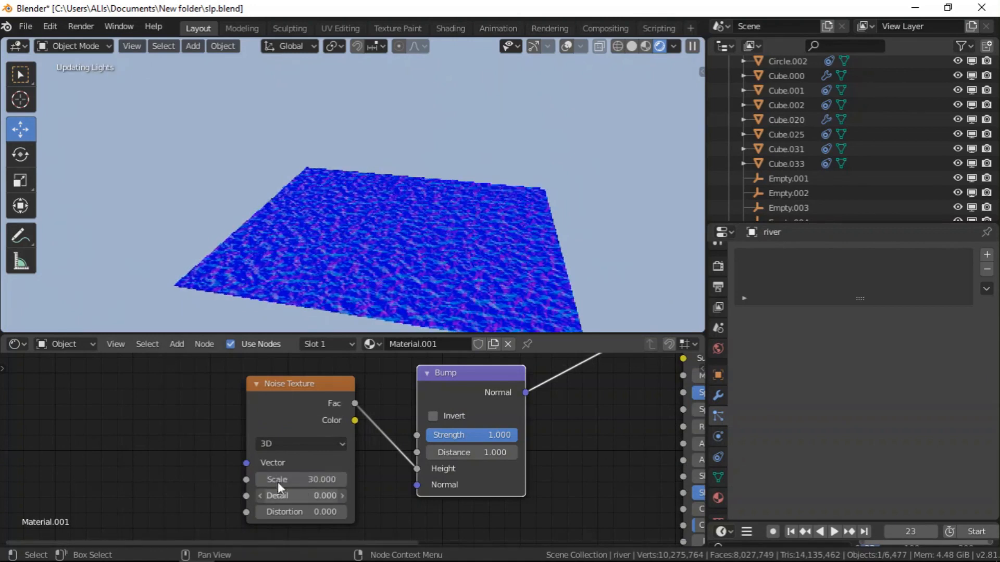
{"action": "scroll", "coordinate": [337, 305], "scroll_direction": "up", "scroll_amount": 3}
{"action": "scroll", "coordinate": [337, 303], "scroll_direction": "up", "scroll_amount": 2}
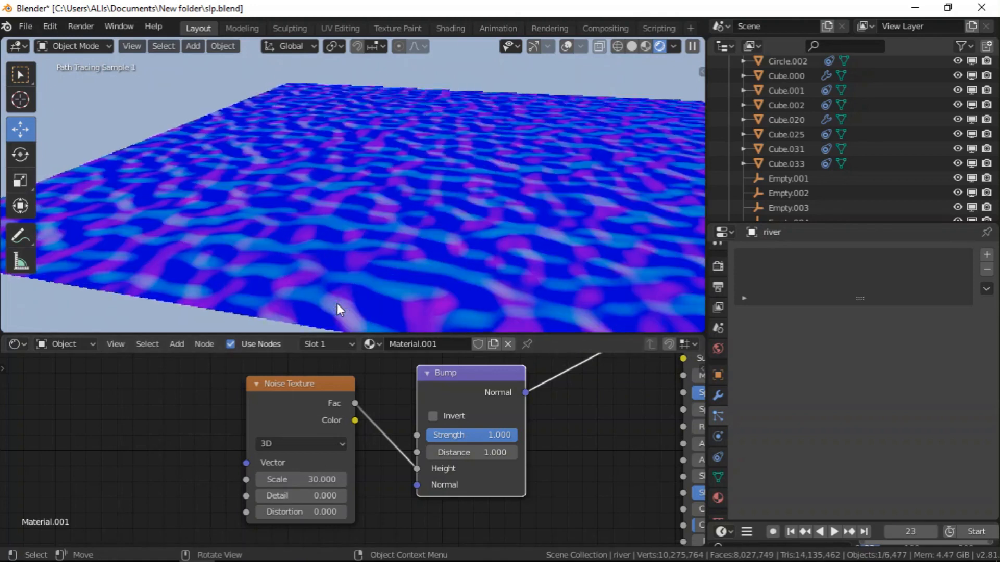
{"action": "left_click", "coordinate": [340, 498]}
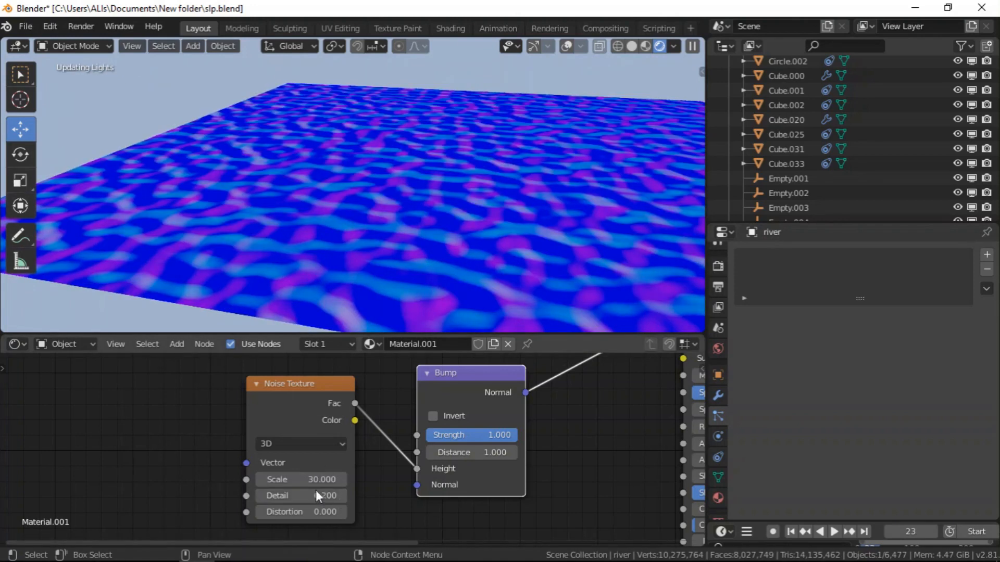
{"action": "left_click", "coordinate": [315, 495]}
{"action": "type", "text": "1"}
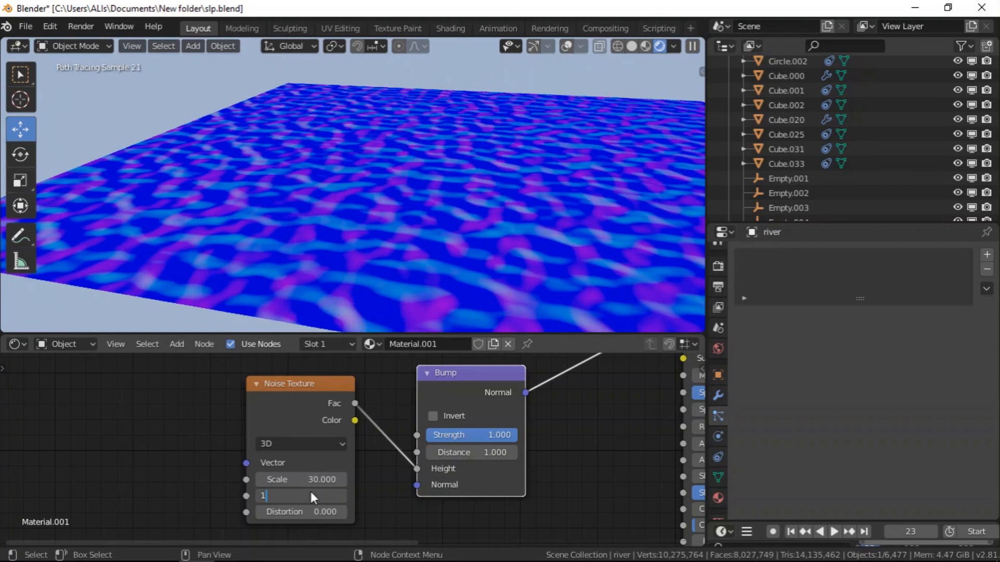
{"action": "key", "text": "Return"}
{"action": "left_click_drag", "start_coordinate": [314, 512], "coordinate": [366, 512]}
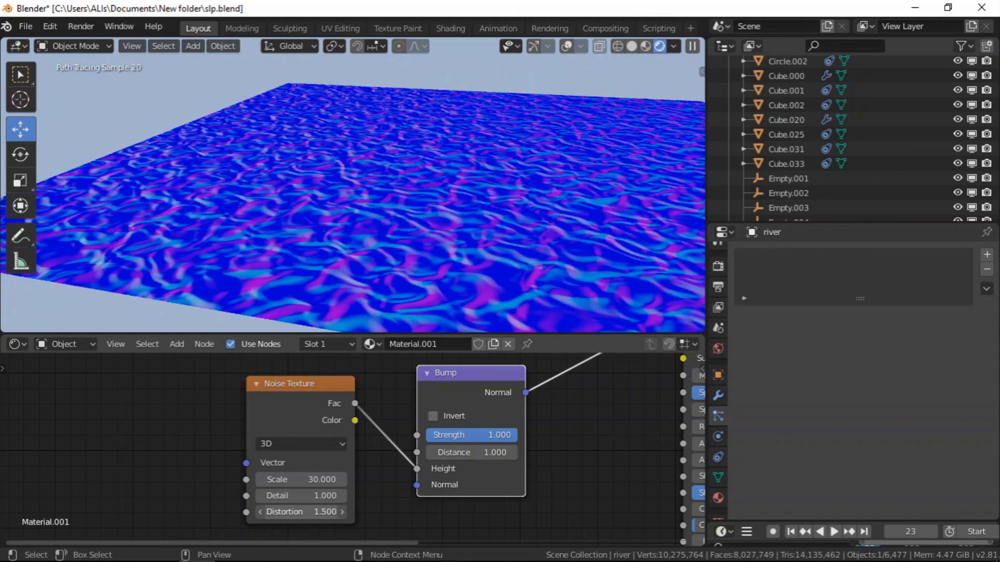
- Move the Bump node's output link from the shader's Base Color to its Normal input
{"action": "scroll", "coordinate": [314, 436], "scroll_direction": "down", "scroll_amount": 5}
{"action": "scroll", "coordinate": [338, 432], "scroll_direction": "down", "scroll_amount": 4}
{"action": "scroll", "coordinate": [352, 448], "scroll_direction": "up", "scroll_amount": 3}
{"action": "scroll", "coordinate": [570, 470], "scroll_direction": "up", "scroll_amount": 3}
{"action": "scroll", "coordinate": [570, 471], "scroll_direction": "down", "scroll_amount": 4}
{"action": "left_click_drag", "start_coordinate": [433, 430], "coordinate": [501, 532]}
{"action": "left_click_drag", "start_coordinate": [523, 396], "coordinate": [526, 361]}
{"action": "scroll", "coordinate": [531, 495], "scroll_direction": "up", "scroll_amount": 1}
{"action": "scroll", "coordinate": [531, 495], "scroll_direction": "up", "scroll_amount": 2}
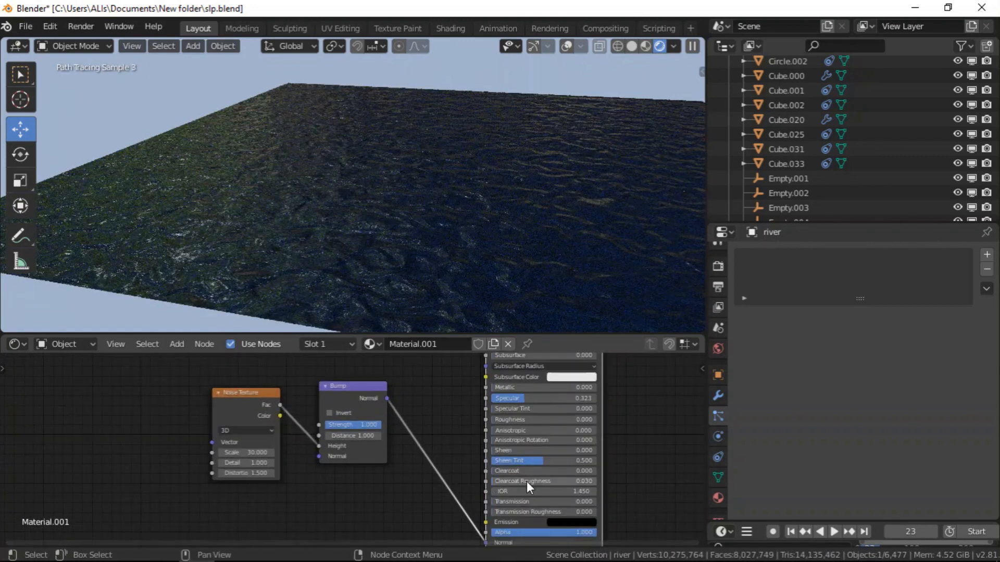
{"action": "scroll", "coordinate": [542, 448], "scroll_direction": "up", "scroll_amount": 1}
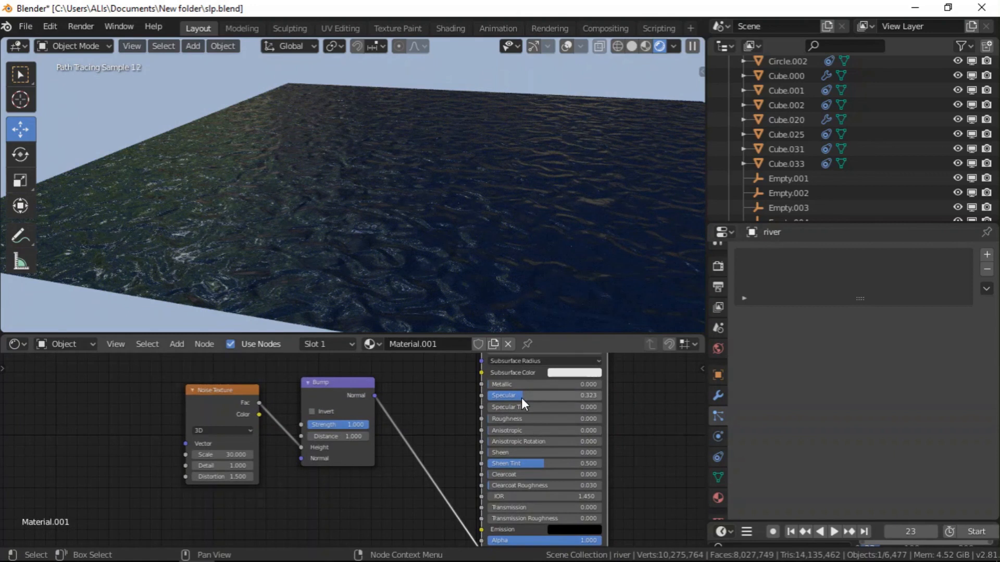
- Reduce the Bump node's Strength to about 0.617 and raise the shader's Clearcoat to about 0.505
{"action": "left_click_drag", "start_coordinate": [360, 422], "coordinate": [332, 416]}
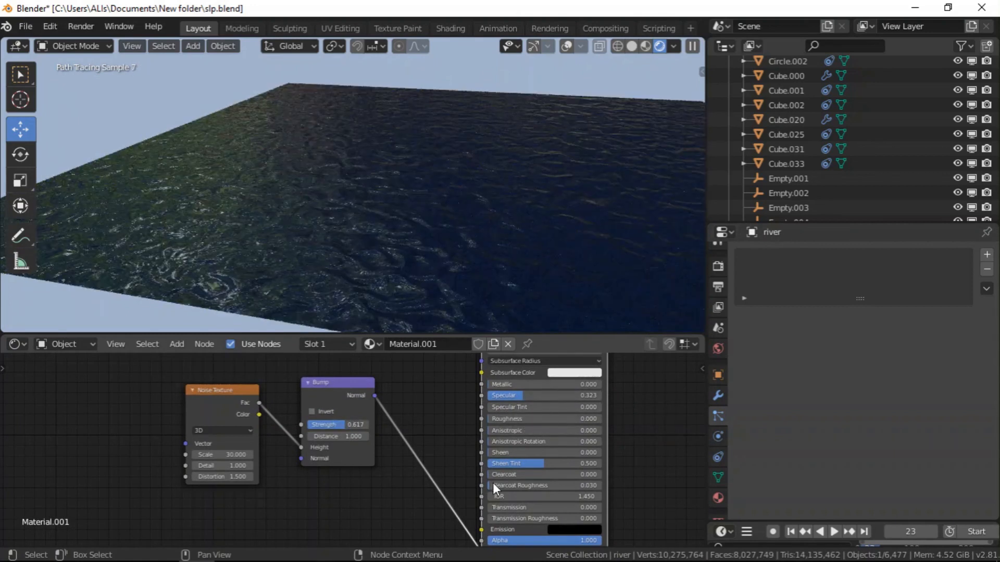
{"action": "middle_click_drag", "start_coordinate": [552, 501], "coordinate": [551, 478]}
{"action": "scroll", "coordinate": [545, 493], "scroll_direction": "up", "scroll_amount": 2}
{"action": "scroll", "coordinate": [545, 494], "scroll_direction": "up", "scroll_amount": 1}
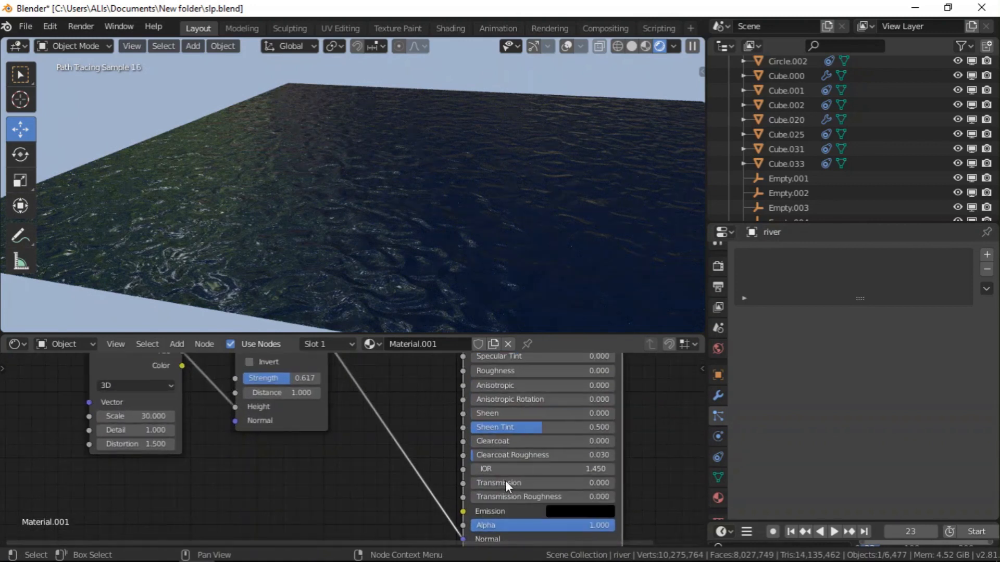
{"action": "left_click_drag", "start_coordinate": [500, 441], "coordinate": [543, 442]}
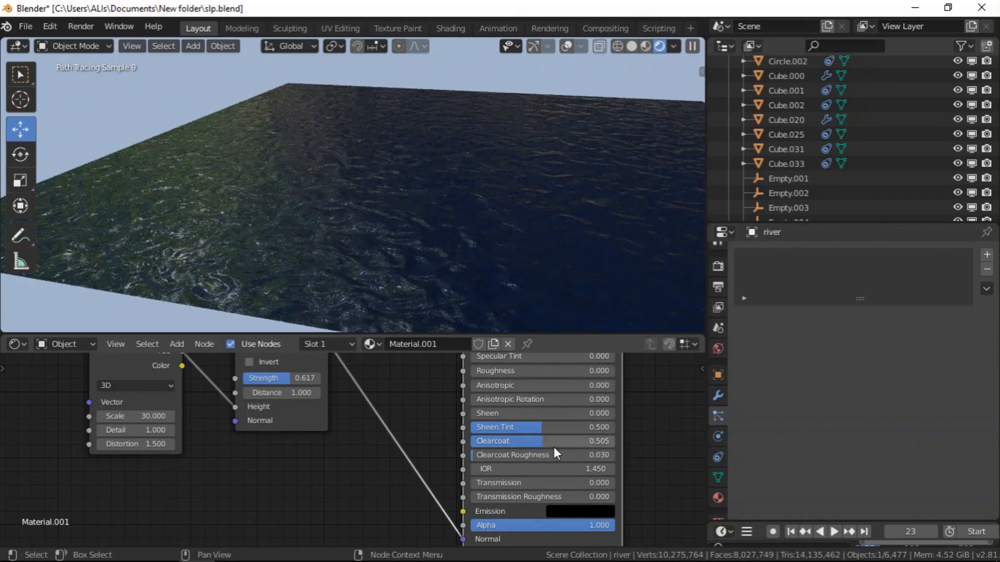
- Set the river shader's Specular to about 0.677 and its Metallic to about 0.436
{"action": "middle_click_drag", "start_coordinate": [542, 408], "coordinate": [540, 452]}
{"action": "middle_click_drag", "start_coordinate": [527, 387], "coordinate": [532, 404]}
{"action": "left_click_drag", "start_coordinate": [515, 400], "coordinate": [596, 402]}
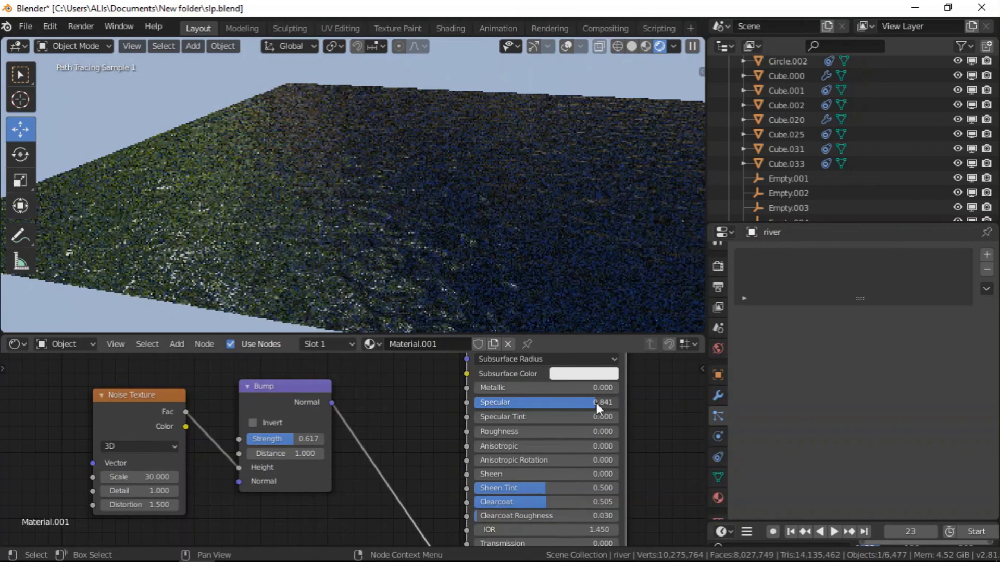
{"action": "scroll", "coordinate": [535, 438], "scroll_direction": "down", "scroll_amount": 2}
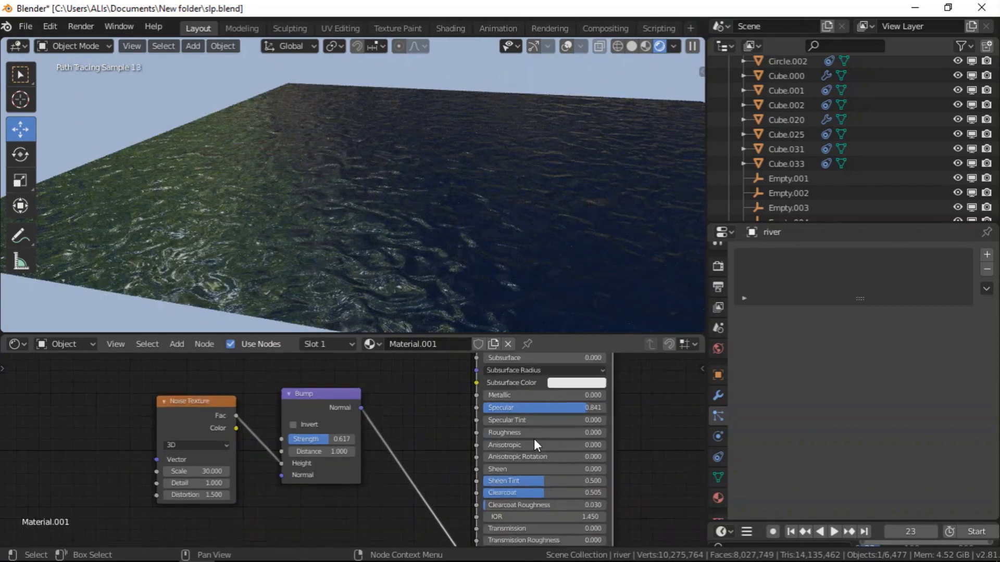
{"action": "scroll", "coordinate": [577, 411], "scroll_direction": "up", "scroll_amount": 1}
{"action": "left_click_drag", "start_coordinate": [582, 410], "coordinate": [553, 410]}
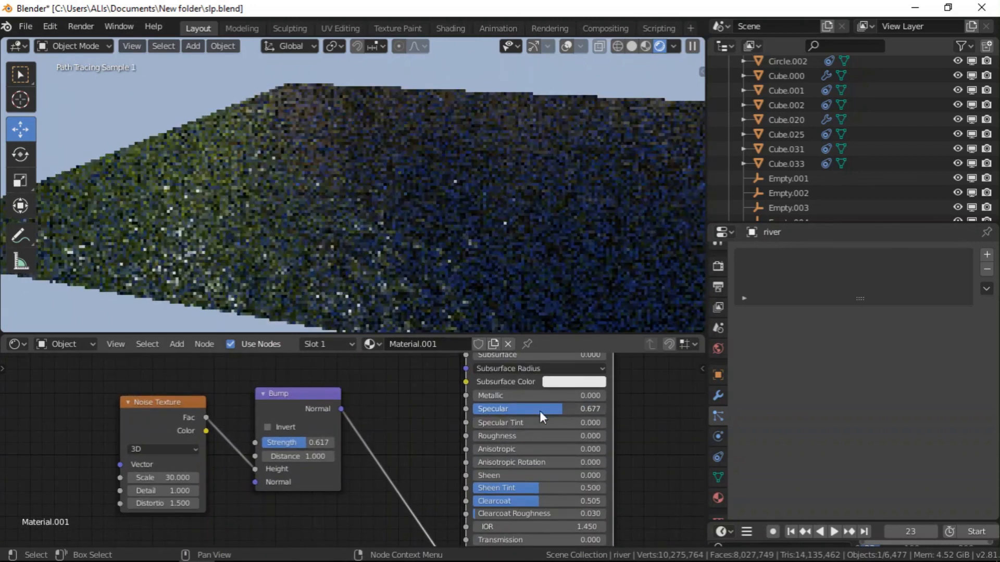
{"action": "mouse_move", "coordinate": [490, 396]}
{"action": "left_mouse_down"}
{"action": "mouse_move", "coordinate": [569, 395]}
{"action": "mouse_move", "coordinate": [529, 397]}
{"action": "left_mouse_up"}
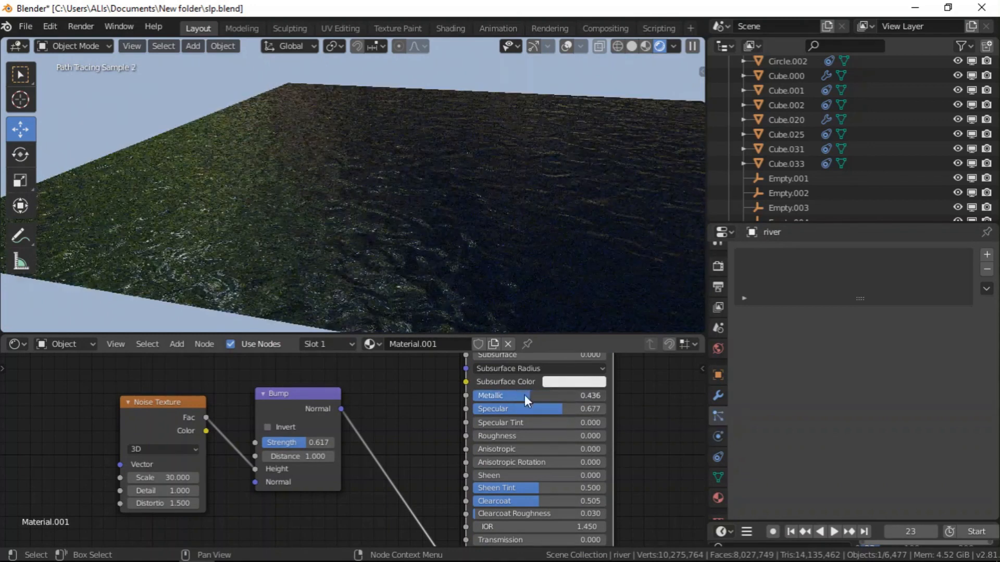
- Check the river surface from other angles and set the Bump node's Strength to 0.3
{"action": "scroll", "coordinate": [527, 397], "scroll_direction": "down", "scroll_amount": 2}
{"action": "scroll", "coordinate": [414, 221], "scroll_direction": "down", "scroll_amount": 5}
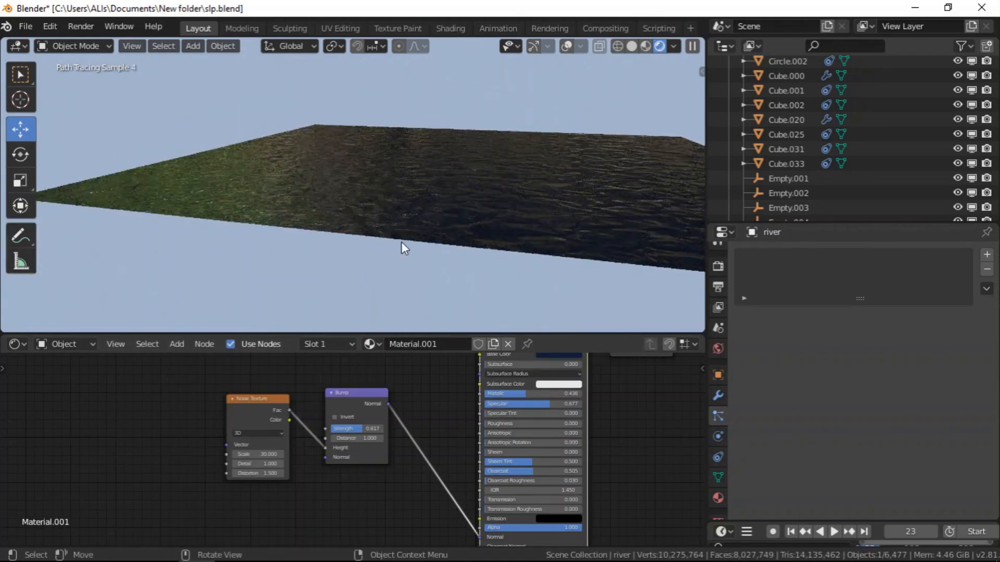
{"action": "scroll", "coordinate": [449, 473], "scroll_direction": "up", "scroll_amount": 2}
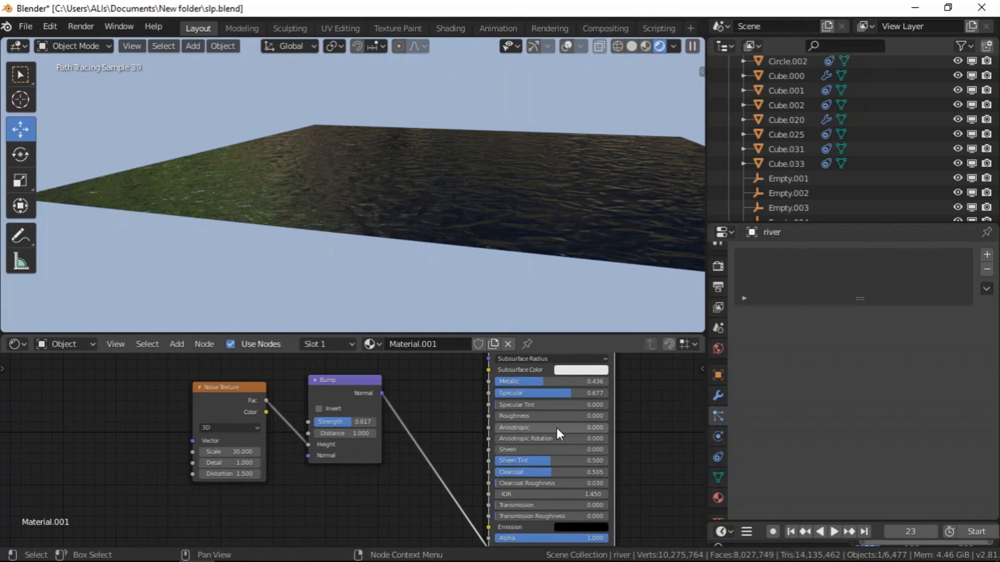
{"action": "scroll", "coordinate": [511, 427], "scroll_direction": "down", "scroll_amount": 1}
{"action": "middle_click_drag", "start_coordinate": [537, 460], "coordinate": [537, 437]}
{"action": "scroll", "coordinate": [490, 395], "scroll_direction": "up", "scroll_amount": 1}
{"action": "mouse_move", "coordinate": [323, 166]}
{"action": "middle_mouse_down"}
{"action": "mouse_move", "coordinate": [298, 145]}
{"action": "mouse_move", "coordinate": [379, 146]}
{"action": "mouse_move", "coordinate": [355, 203]}
{"action": "mouse_move", "coordinate": [476, 206]}
{"action": "mouse_move", "coordinate": [396, 245]}
{"action": "middle_mouse_up"}
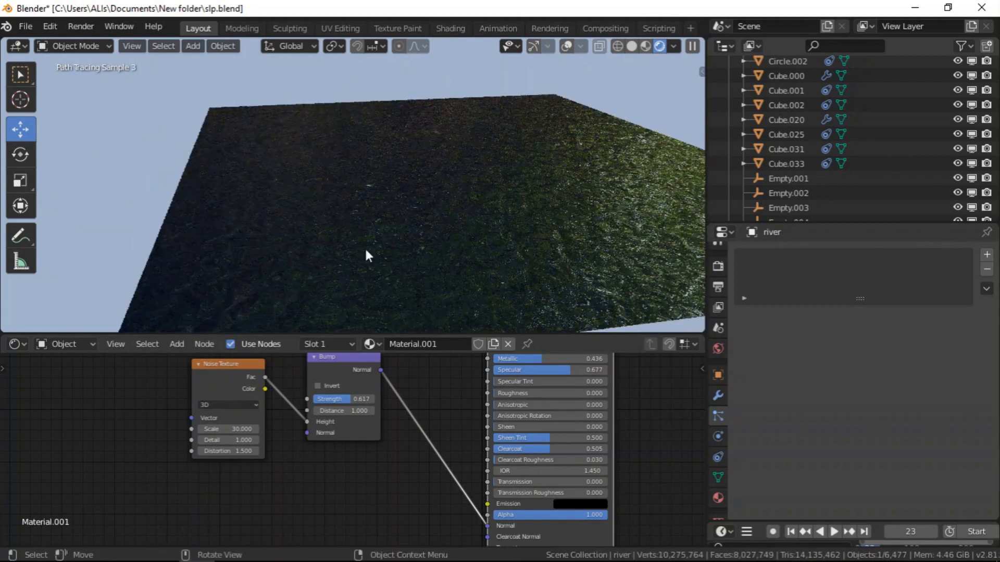
{"action": "scroll", "coordinate": [344, 437], "scroll_direction": "up", "scroll_amount": 2}
{"action": "left_click", "coordinate": [357, 387]}
{"action": "key", "text": "BackSpace"}
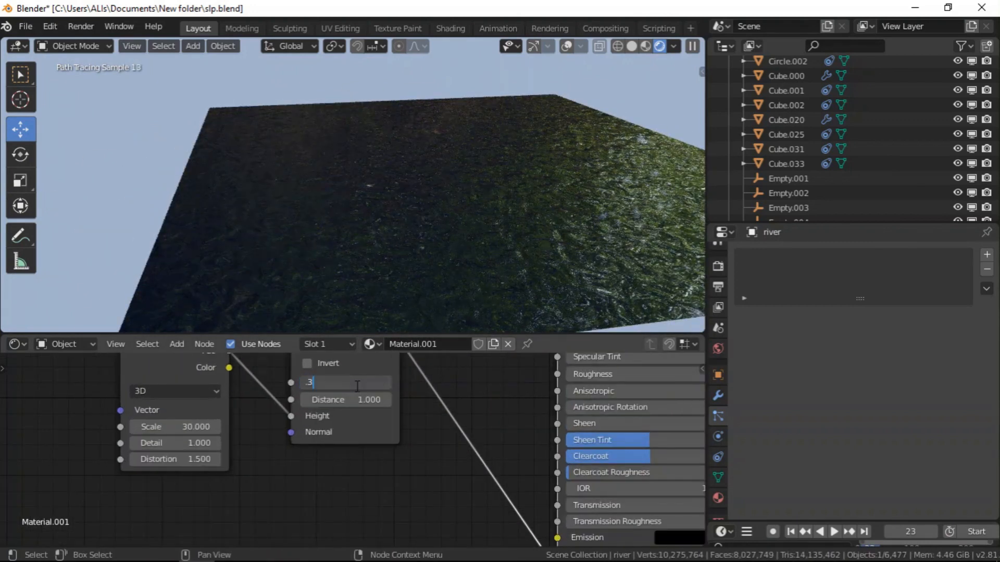
{"action": "type", "text": ".3"}
{"action": "key", "text": "Return"}
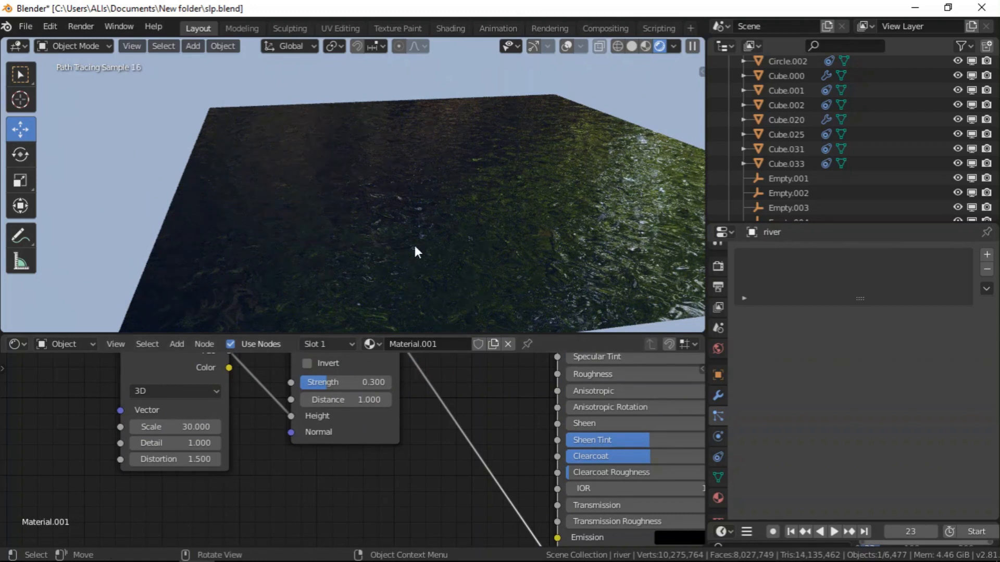
- Try weaker ripples by lowering the Bump node's Strength to about 0.142 and further to 0.1
{"action": "left_click_drag", "start_coordinate": [350, 383], "coordinate": [314, 382]}
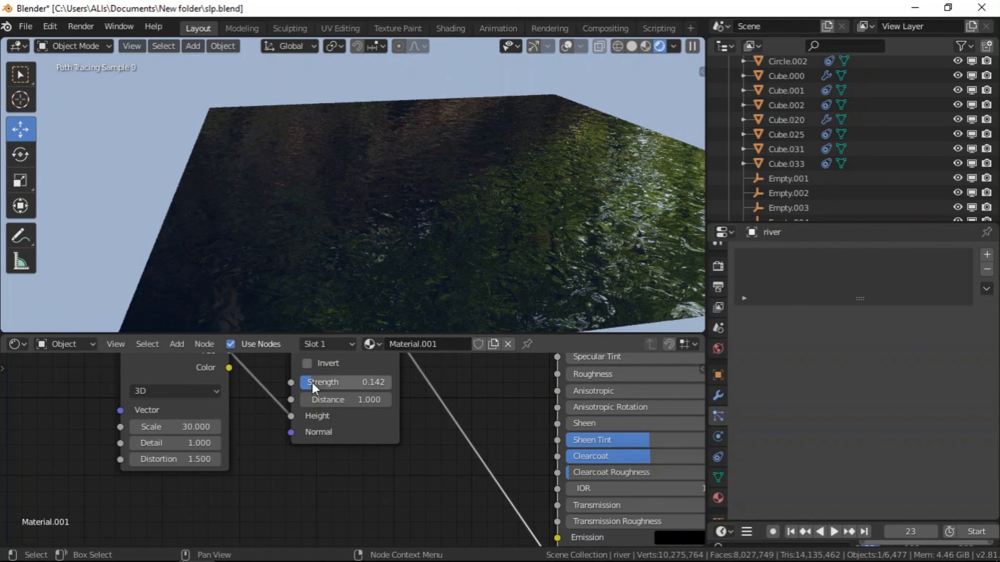
{"action": "left_click", "coordinate": [354, 380]}
{"action": "key", "text": "BackSpace"}
{"action": "key", "text": "Return"}
{"action": "middle_click_drag", "start_coordinate": [423, 201], "coordinate": [198, 188]}
{"action": "scroll", "coordinate": [203, 189], "scroll_direction": "up", "scroll_amount": 4}
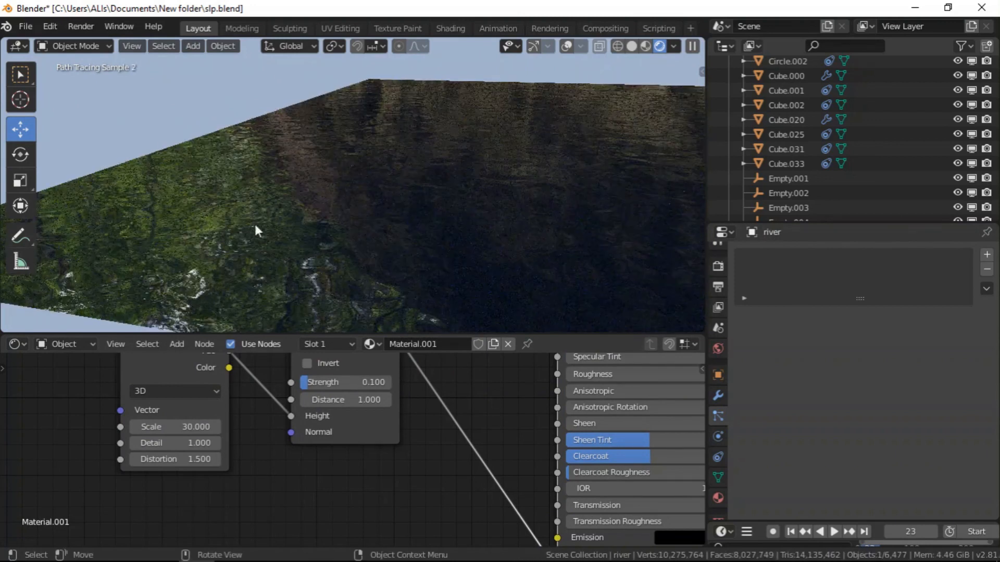
- Try a Bump Strength of 0.2 and check the river's reflections from another angle
{"action": "left_click", "coordinate": [354, 382]}
{"action": "key", "text": "BackSpace"}
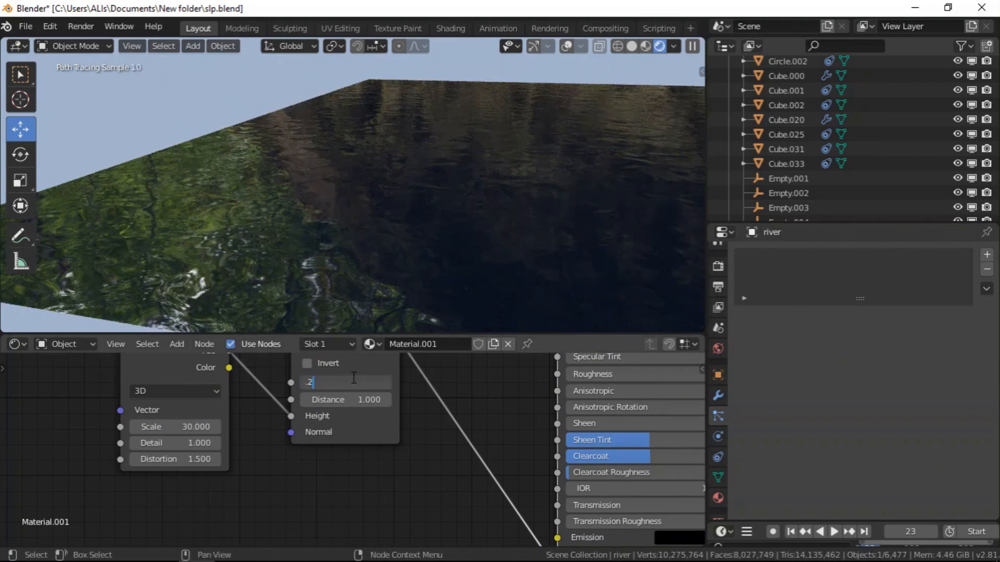
{"action": "type", "text": ".2"}
{"action": "key", "text": "Return"}
{"action": "middle_click_drag", "start_coordinate": [305, 285], "coordinate": [335, 216]}
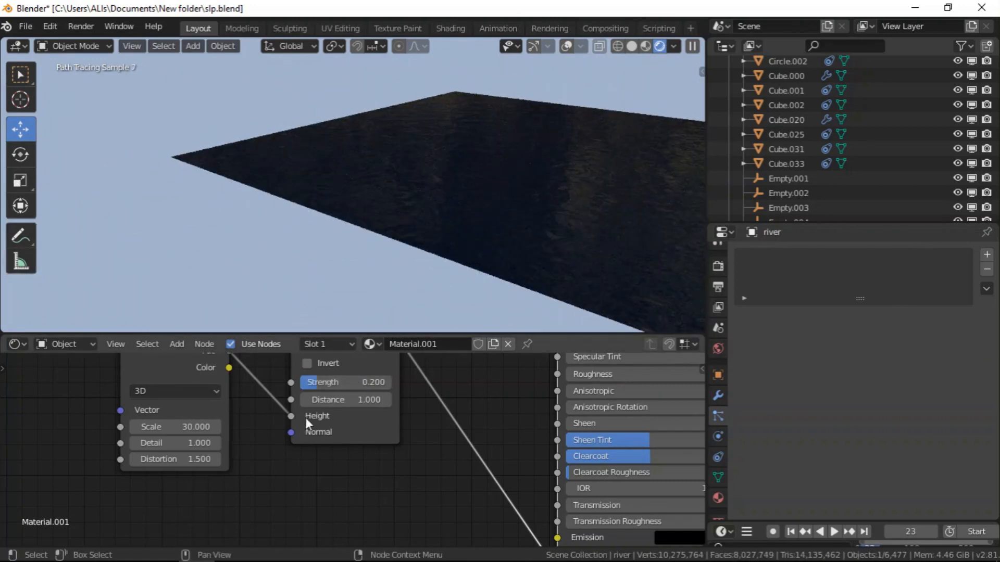
- Set the Bump node's Strength back to 0.3 and view the river plane from another side
{"action": "left_click", "coordinate": [356, 383]}
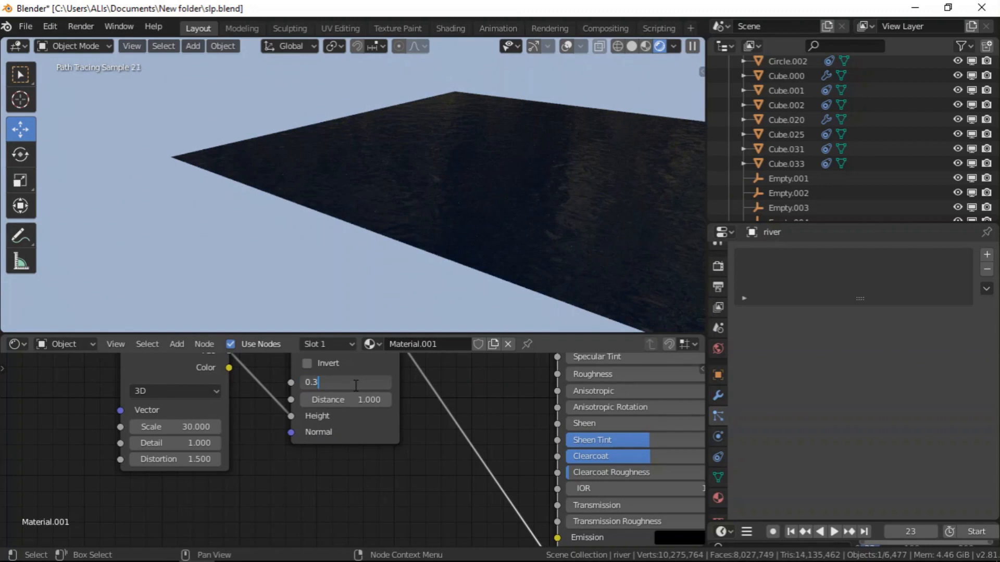
{"action": "type", "text": "0.3"}
{"action": "key", "text": "Return"}
{"action": "middle_click_drag", "start_coordinate": [208, 150], "coordinate": [390, 201]}
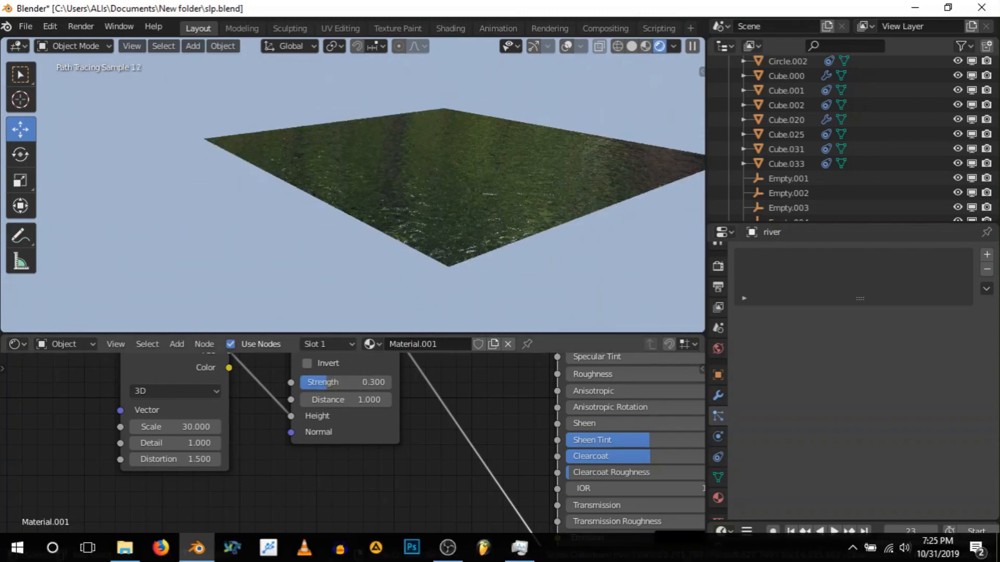
- Brighten the Base Color of the river's Principled BSDF to an HSV value of about 0.63
{"action": "middle_click_drag", "start_coordinate": [470, 312], "coordinate": [393, 211]}
{"action": "scroll", "coordinate": [391, 211], "scroll_direction": "up", "scroll_amount": 5}
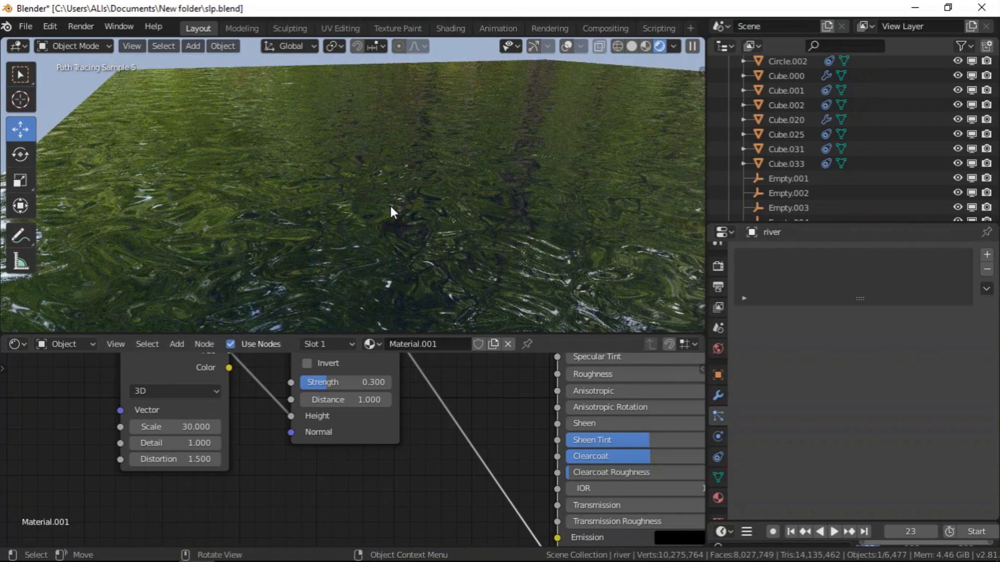
{"action": "scroll", "coordinate": [372, 203], "scroll_direction": "down", "scroll_amount": 6}
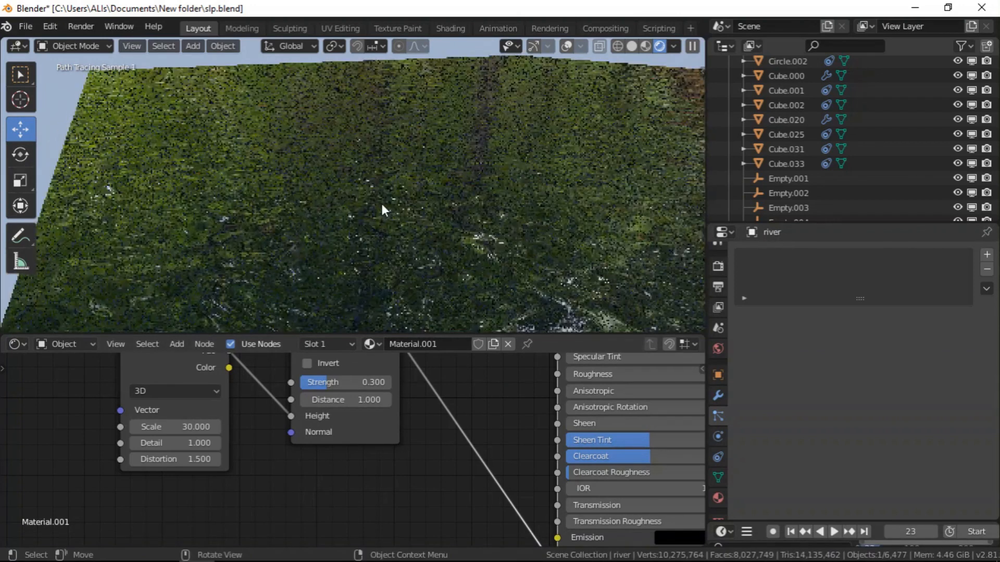
{"action": "scroll", "coordinate": [380, 491], "scroll_direction": "down", "scroll_amount": 5}
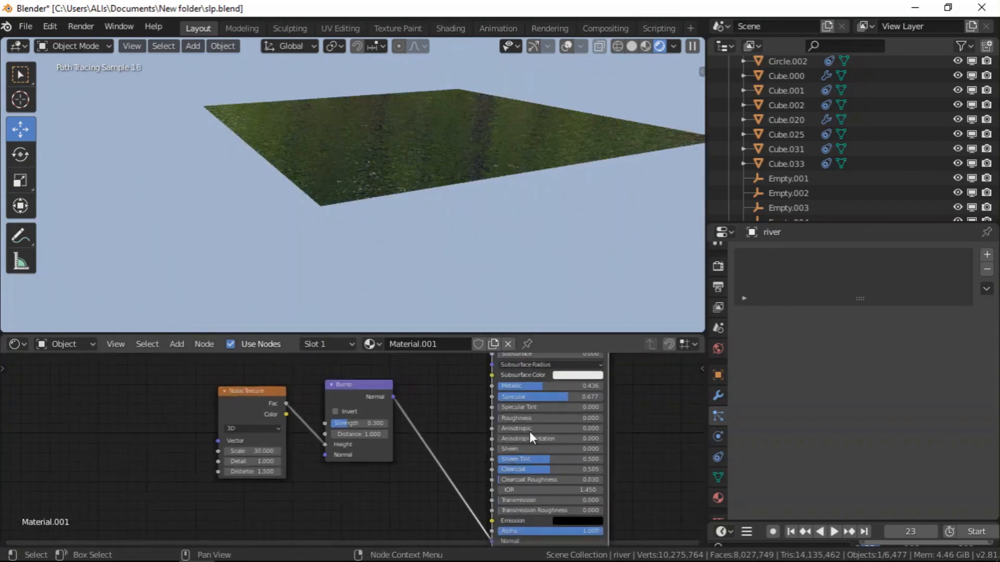
{"action": "middle_click_drag", "start_coordinate": [551, 418], "coordinate": [511, 452]}
{"action": "scroll", "coordinate": [507, 394], "scroll_direction": "up", "scroll_amount": 3}
{"action": "middle_click_drag", "start_coordinate": [508, 400], "coordinate": [494, 427]}
{"action": "left_click", "coordinate": [499, 437]}
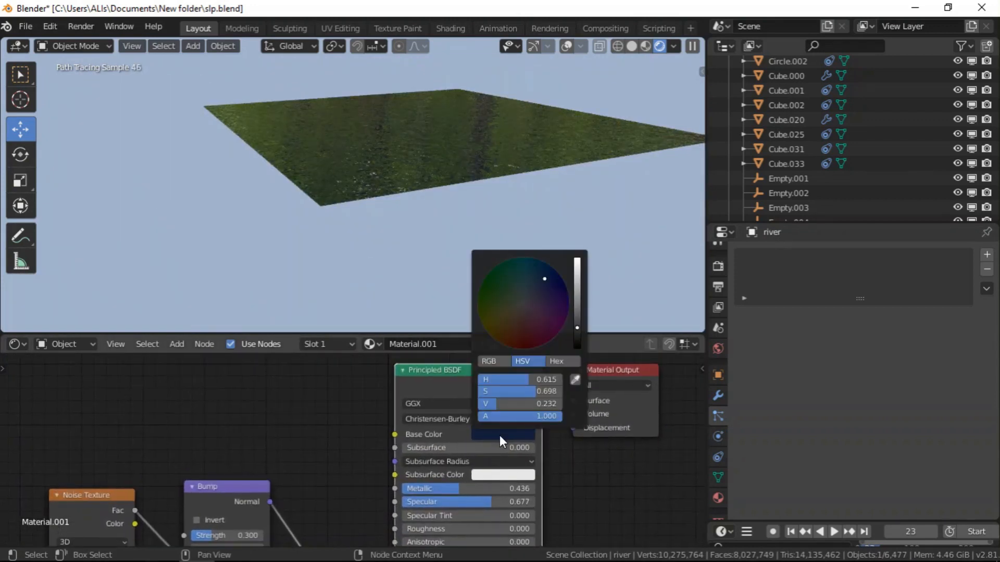
{"action": "left_click", "coordinate": [576, 291]}
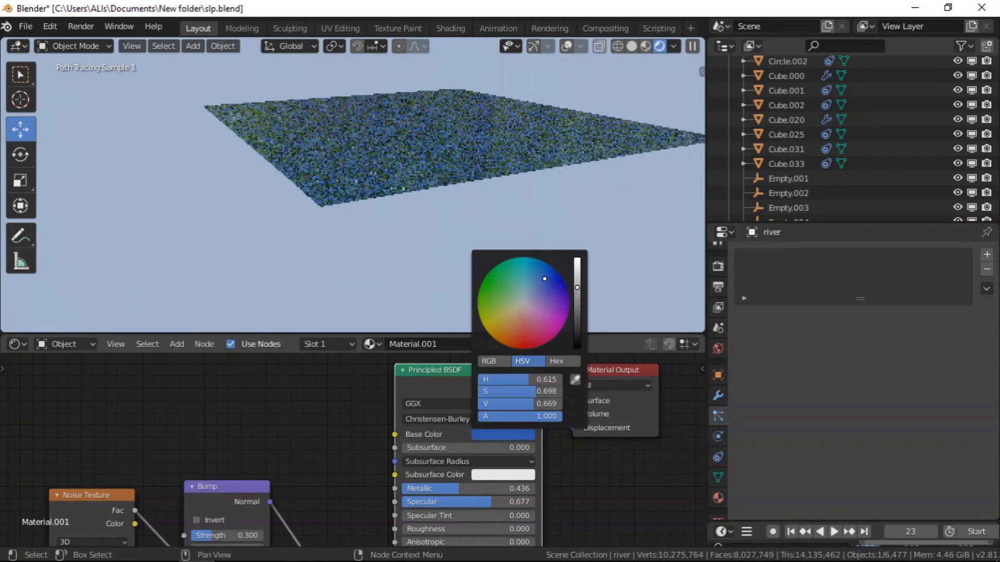
- Inspect the brighter water up close, exit local view and show the river beside the bridge in rendered shading
{"action": "scroll", "coordinate": [397, 179], "scroll_direction": "up", "scroll_amount": 5}
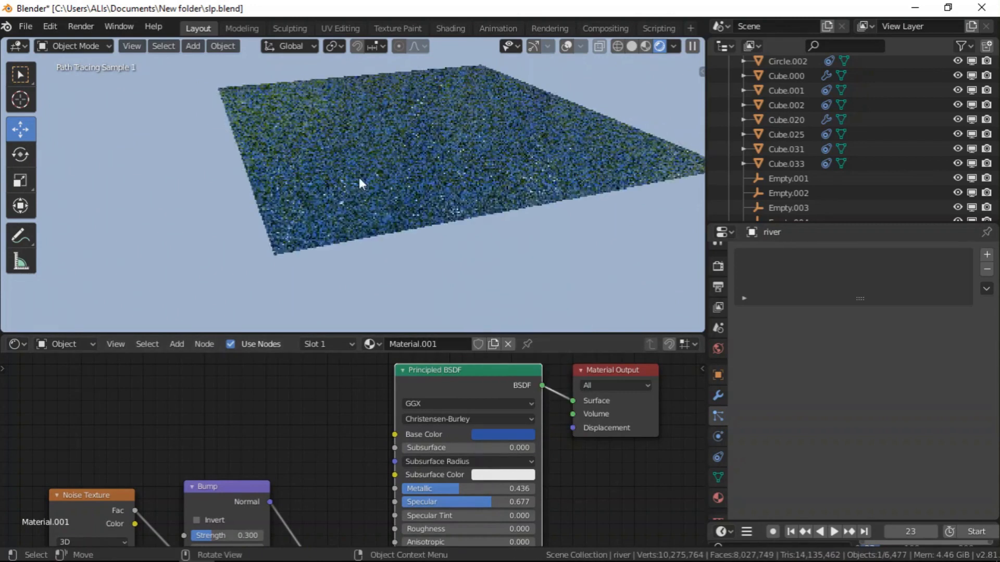
{"action": "scroll", "coordinate": [351, 151], "scroll_direction": "up", "scroll_amount": 4}
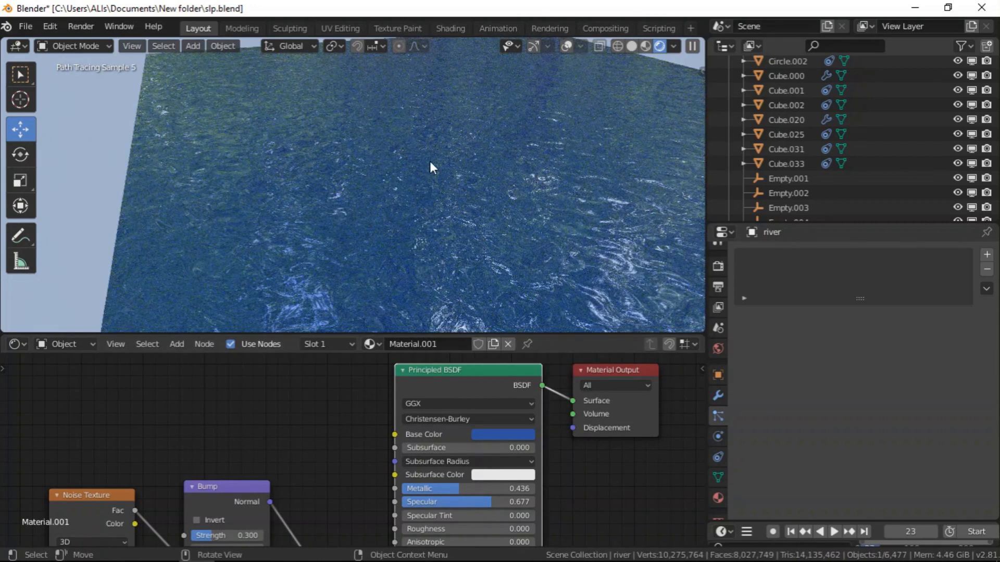
{"action": "scroll", "coordinate": [433, 201], "scroll_direction": "down", "scroll_amount": 5}
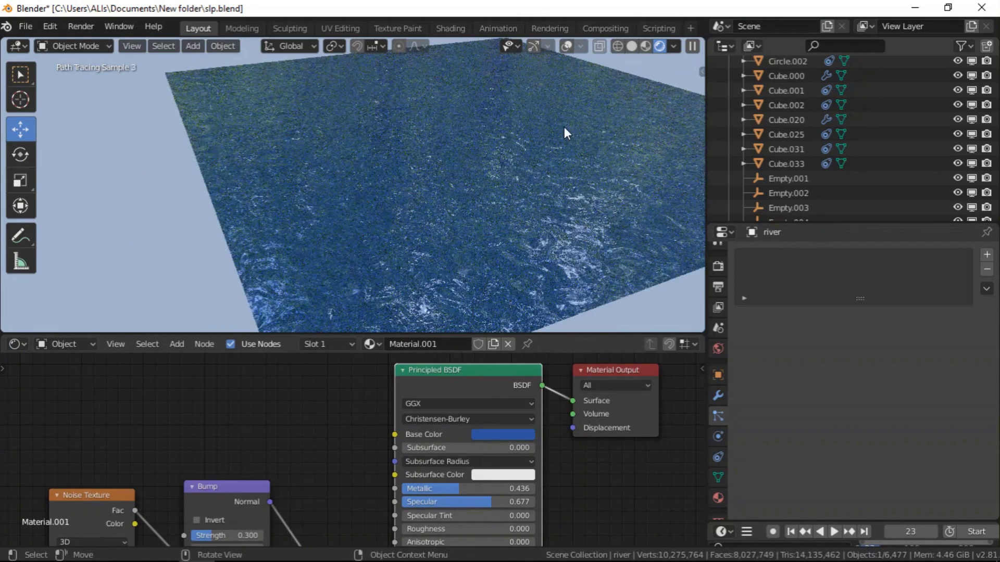
{"action": "left_click", "coordinate": [631, 47]}
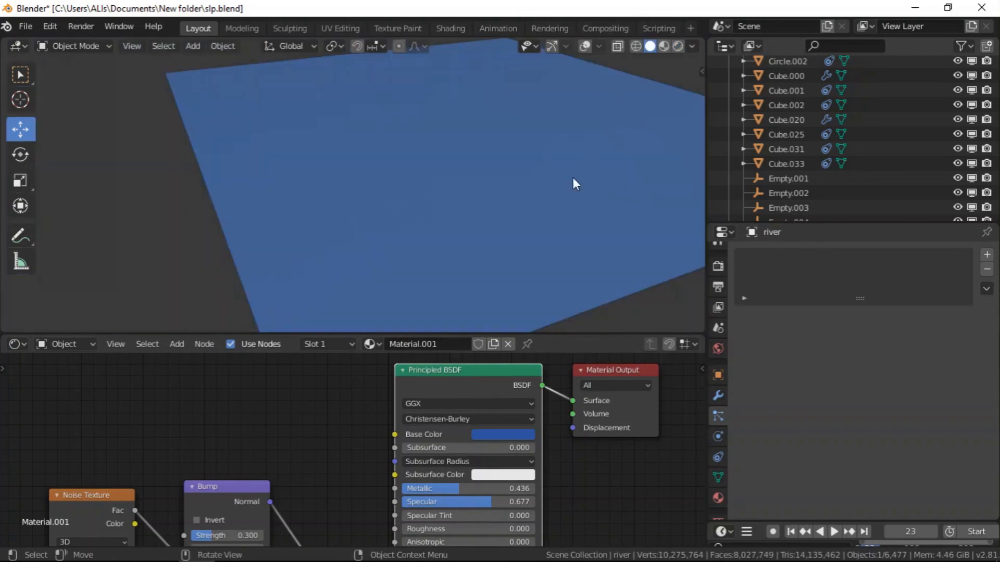
{"action": "key", "text": "KP_Divide"}
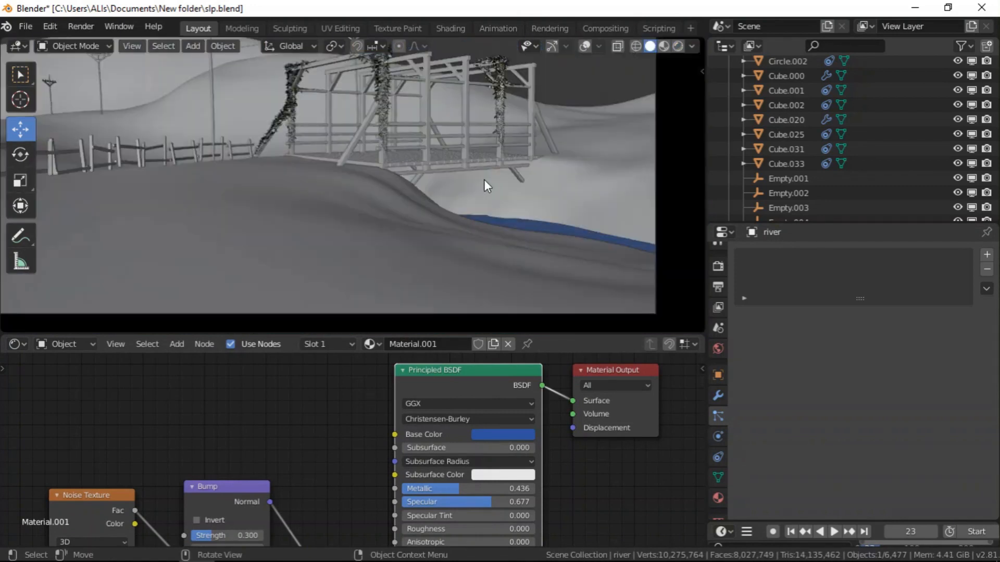
{"action": "scroll", "coordinate": [666, 218], "scroll_direction": "up", "scroll_amount": 3}
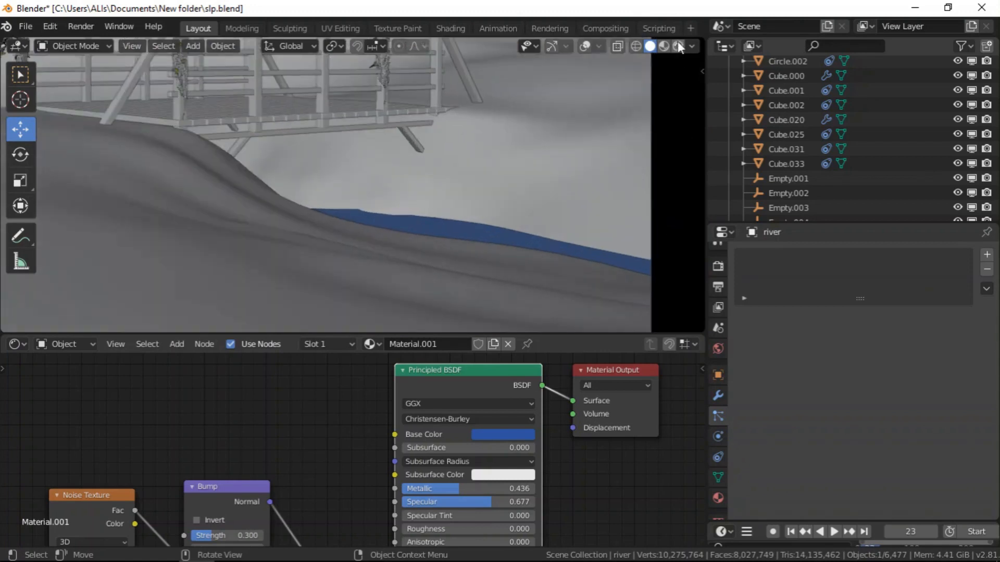
{"action": "left_click", "coordinate": [677, 46]}
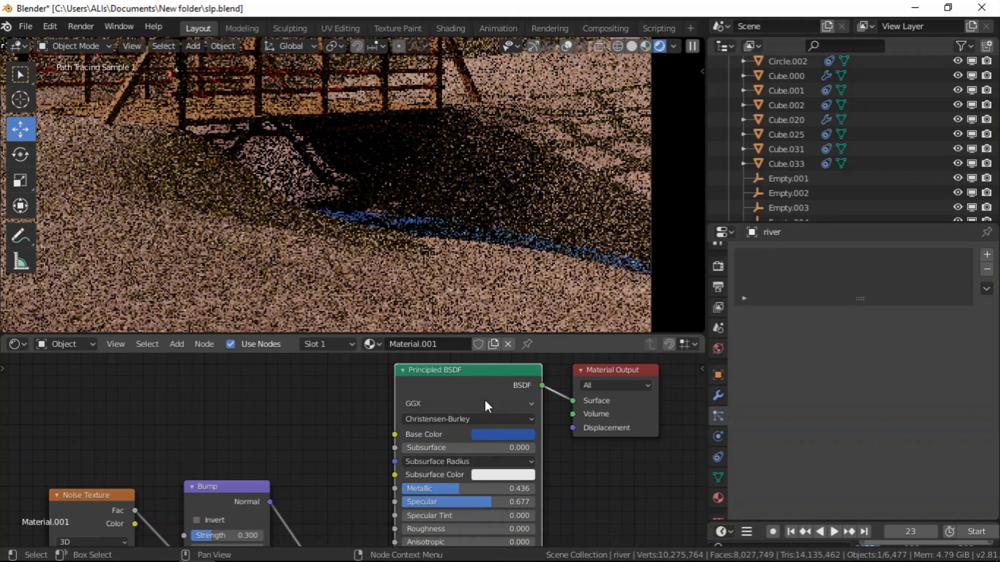
- Change the river's Base Color to a paler, muted blue-violet and check it in the rendered scene
{"action": "left_click", "coordinate": [491, 434]}
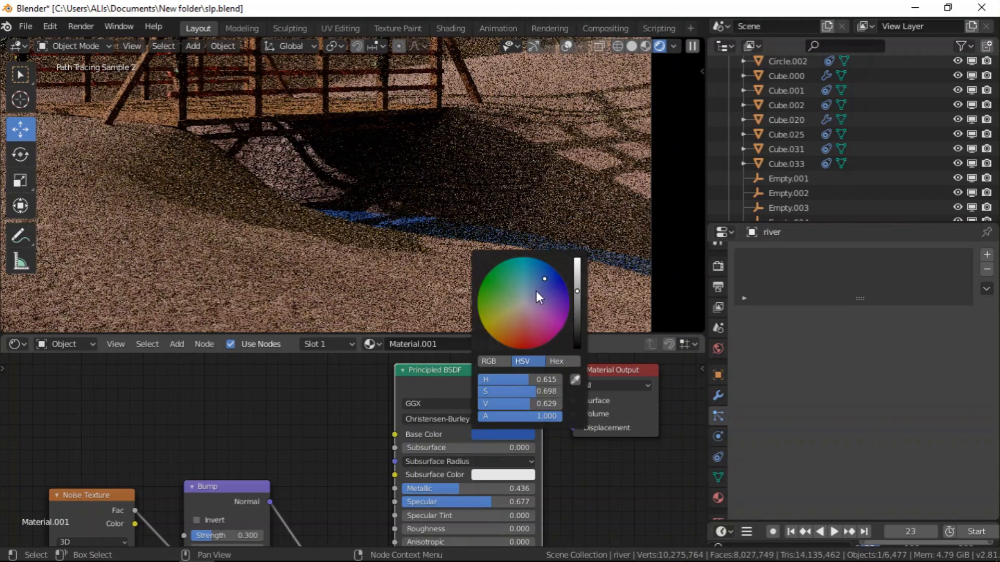
{"action": "left_click", "coordinate": [532, 289]}
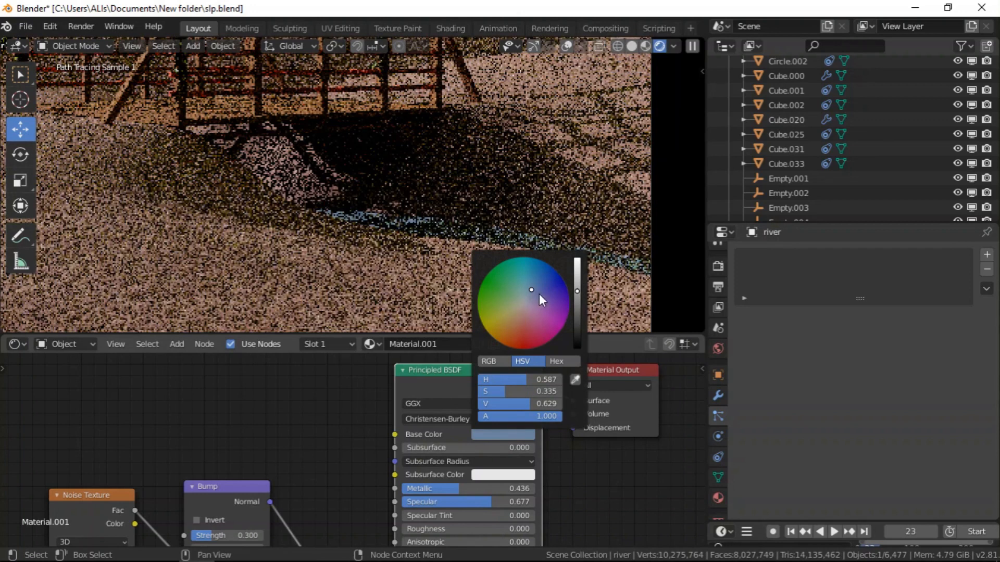
{"action": "left_click", "coordinate": [539, 294]}
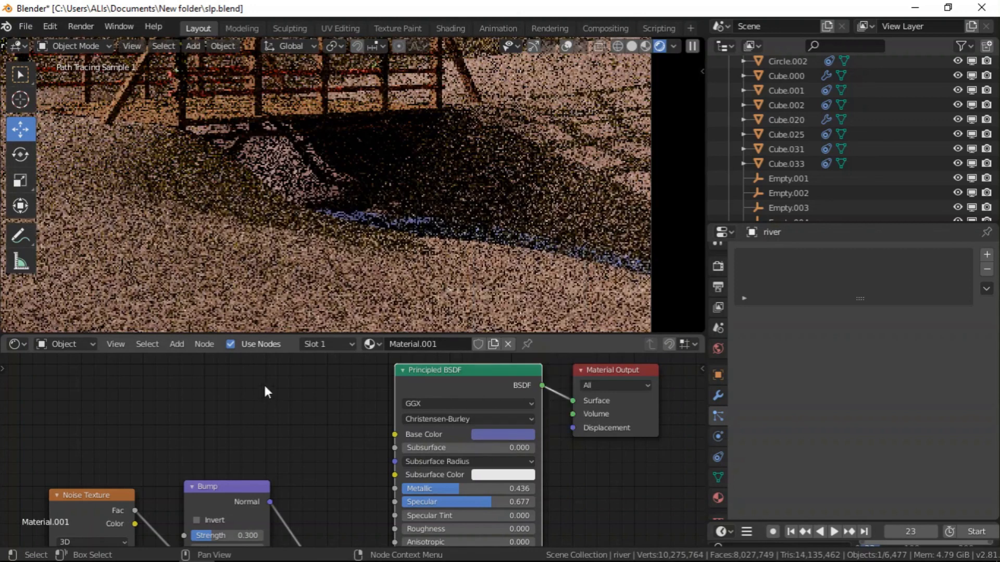
{"action": "scroll", "coordinate": [456, 209], "scroll_direction": "down", "scroll_amount": 2}
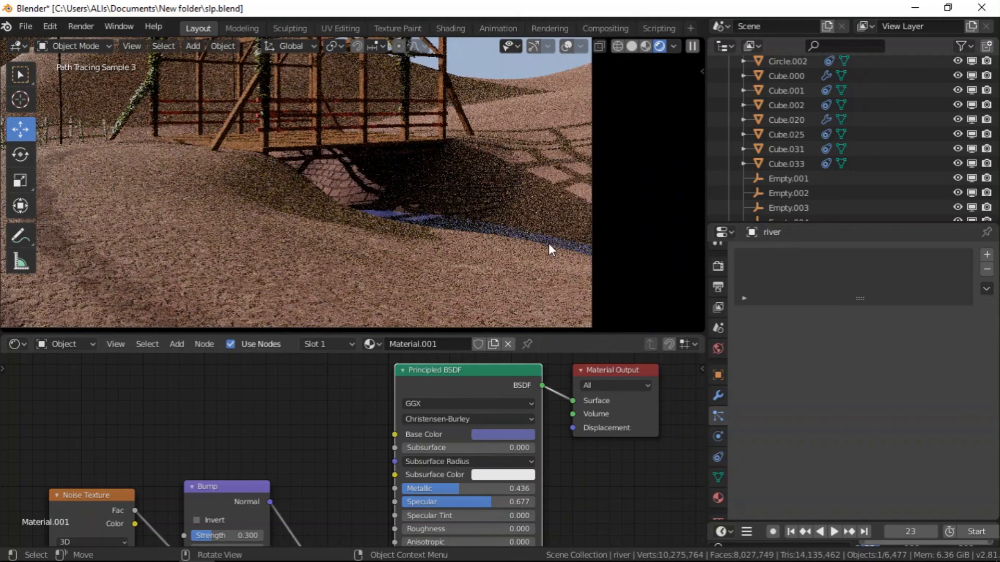
- Return to solid shading and enable Render Region and Crop to Render Region in the output dimensions
{"action": "left_click", "coordinate": [631, 46]}
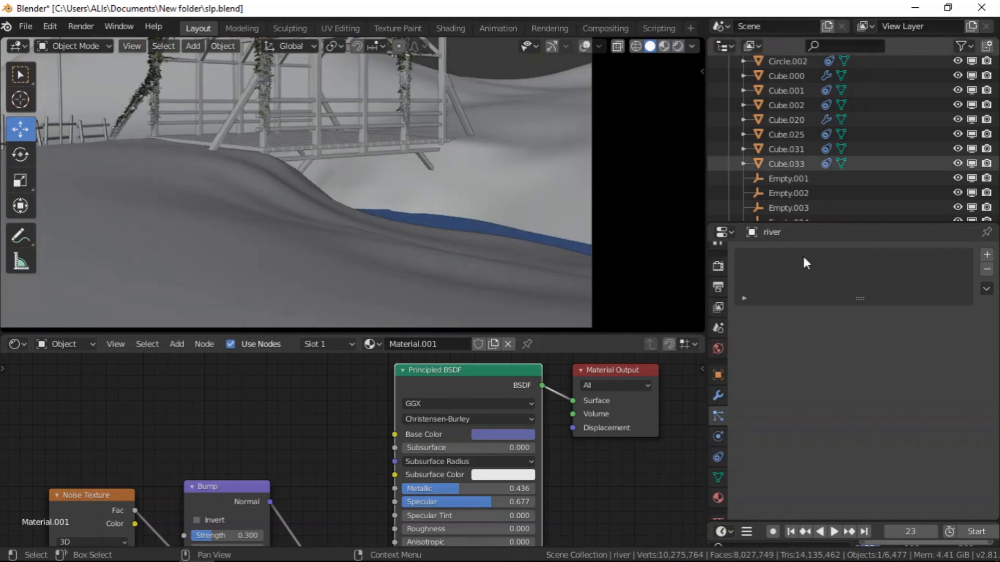
{"action": "scroll", "coordinate": [788, 125], "scroll_direction": "up", "scroll_amount": 3}
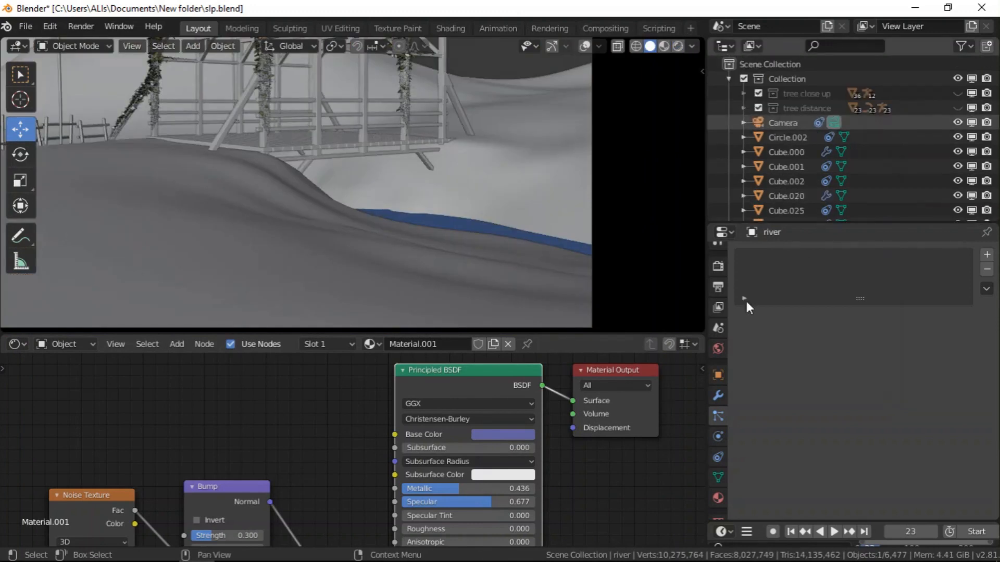
{"action": "left_click", "coordinate": [717, 307]}
{"action": "left_click", "coordinate": [674, 304]}
{"action": "left_click", "coordinate": [987, 353]}
{"action": "left_click", "coordinate": [987, 367]}
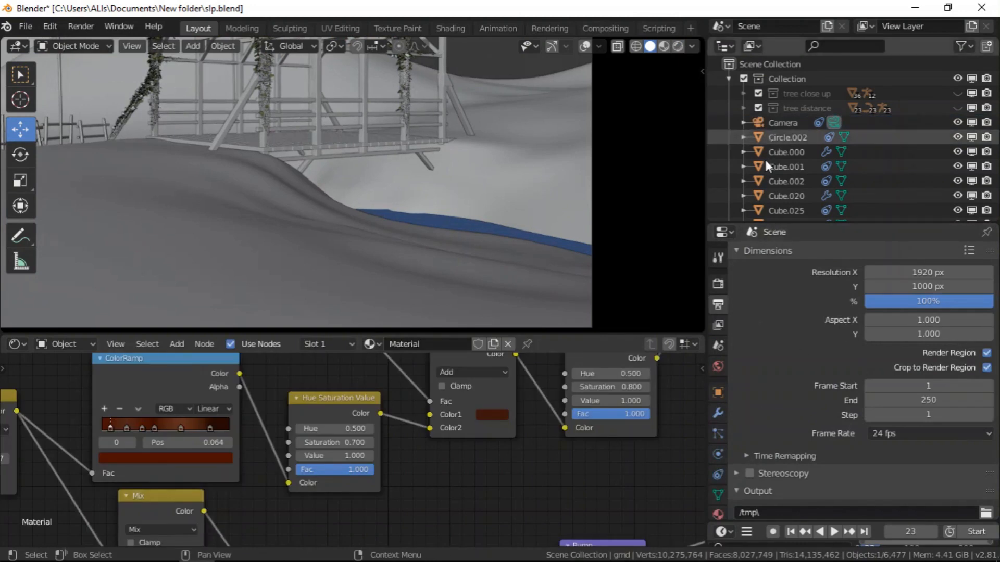
- Turn on the viewport overlays and select the Camera to show its frame around the whole scene
{"action": "scroll", "coordinate": [604, 238], "scroll_direction": "down", "scroll_amount": 2}
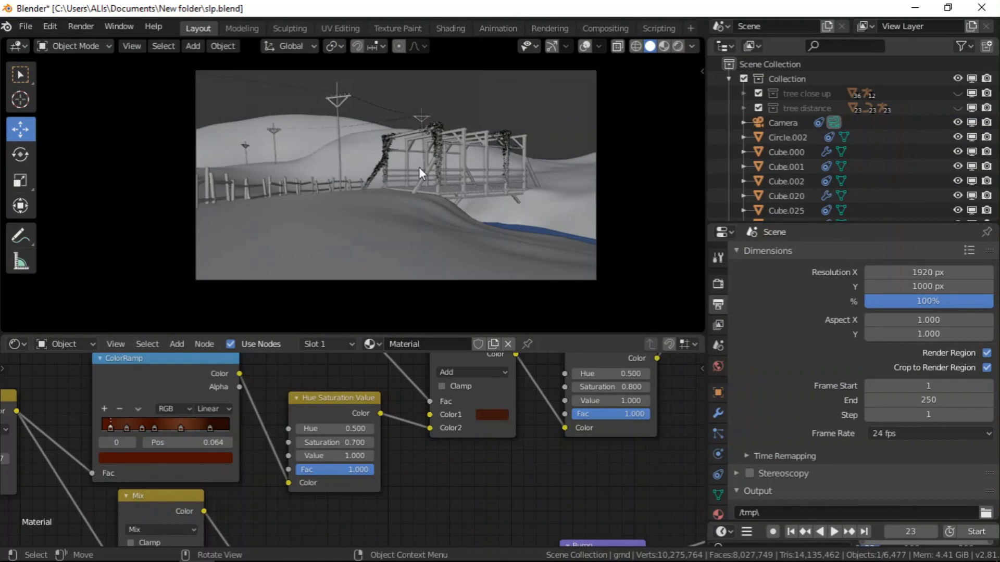
{"action": "left_click", "coordinate": [778, 123]}
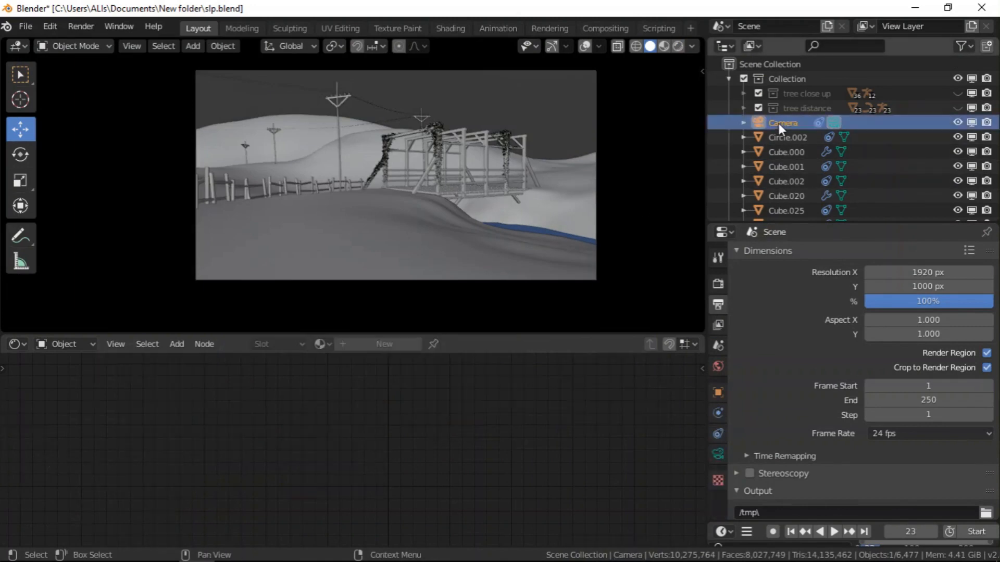
{"action": "left_click", "coordinate": [578, 261]}
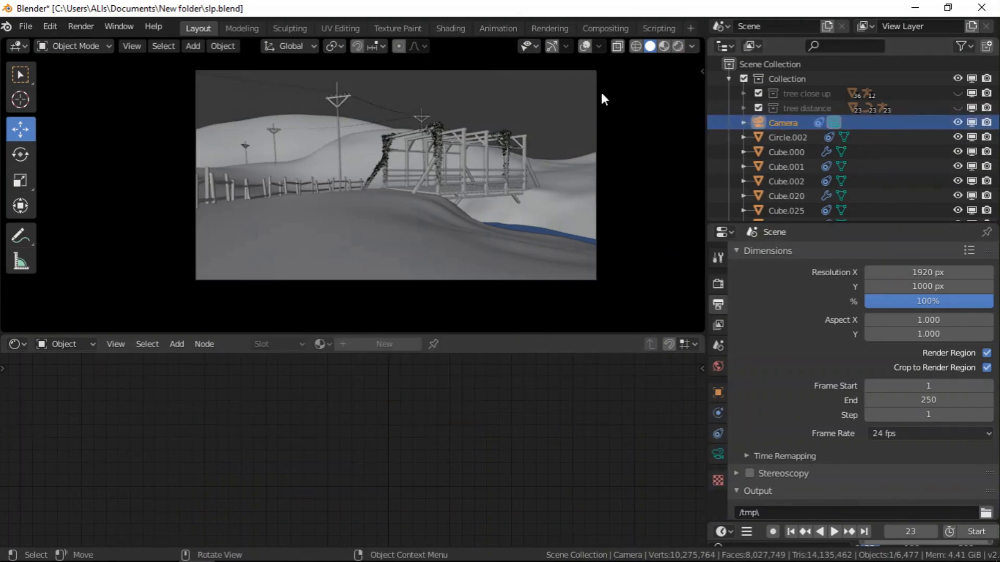
{"action": "left_click", "coordinate": [589, 45]}
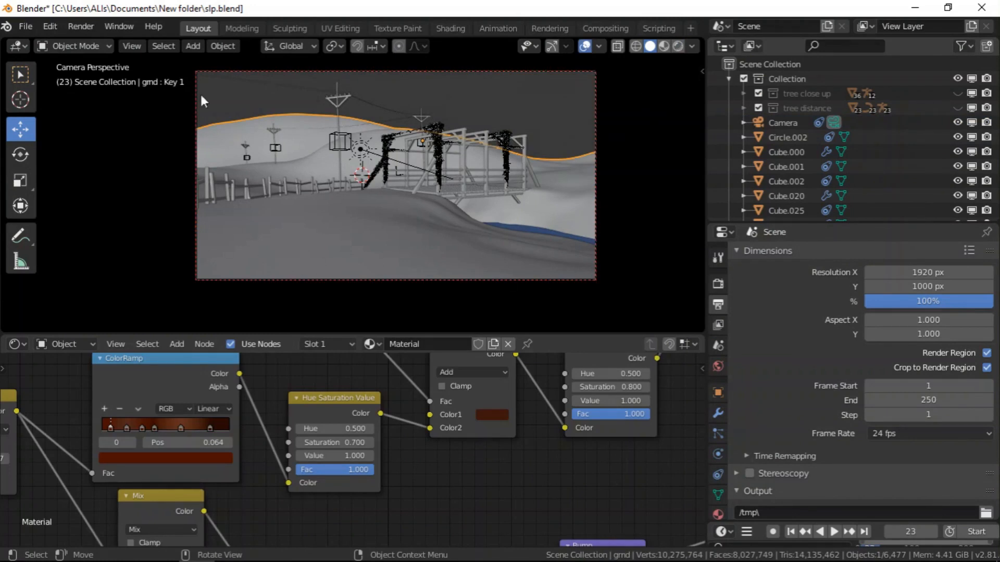
{"action": "left_click", "coordinate": [768, 125]}
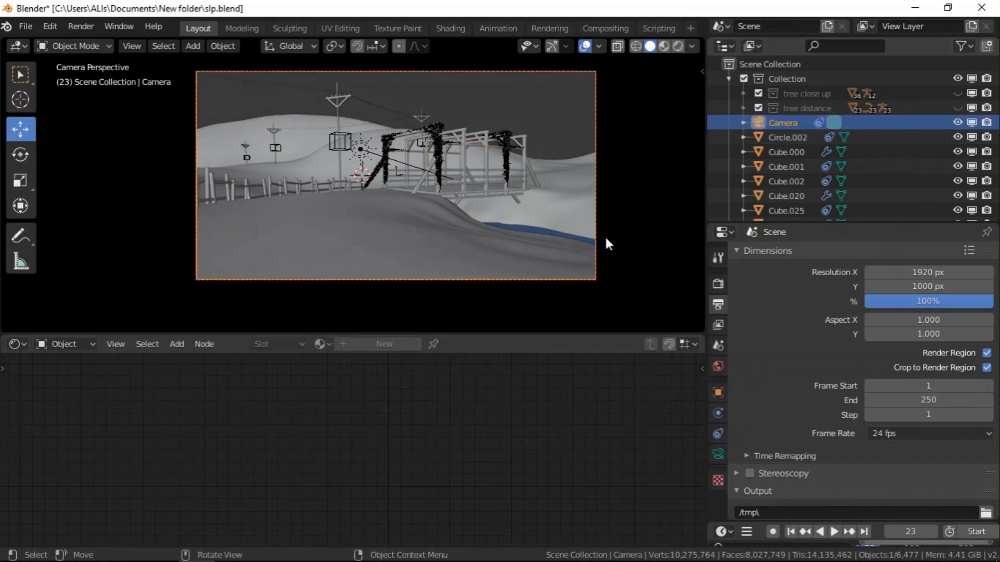
- Disable Crop to Render Region and reselect the Camera
{"action": "scroll", "coordinate": [591, 207], "scroll_direction": "up", "scroll_amount": 1}
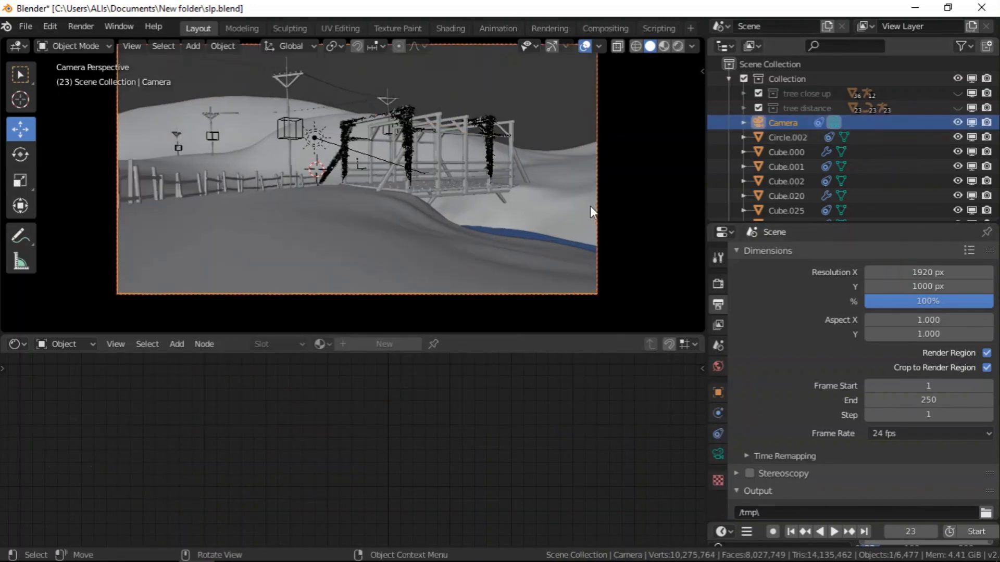
{"action": "scroll", "coordinate": [636, 281], "scroll_direction": "down", "scroll_amount": 1}
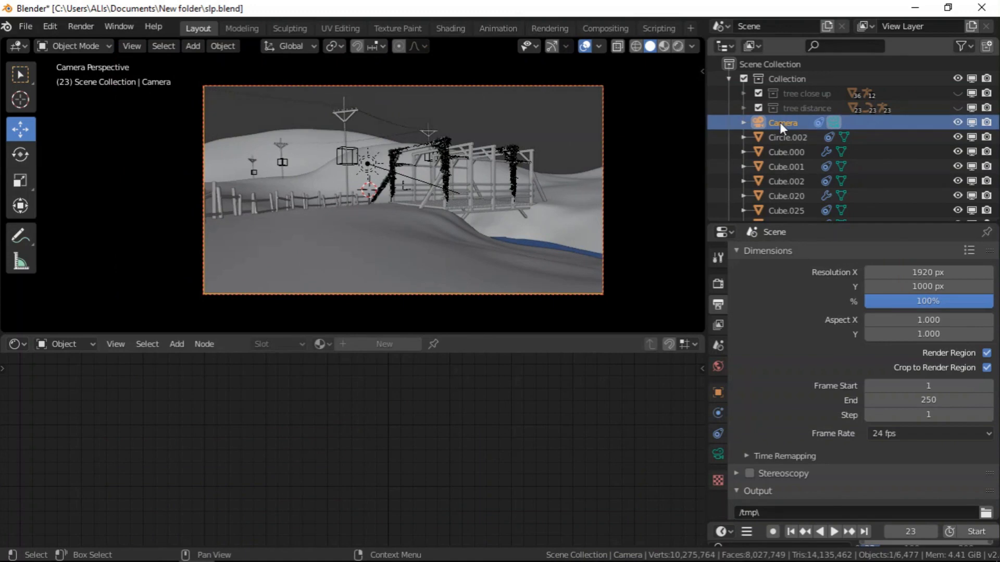
{"action": "scroll", "coordinate": [595, 89], "scroll_direction": "up", "scroll_amount": 1}
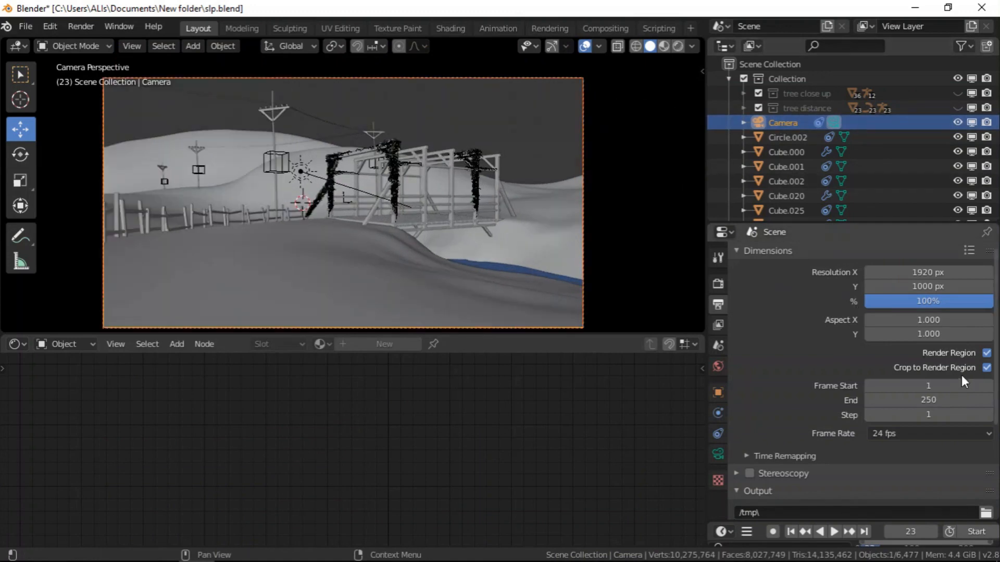
{"action": "left_click", "coordinate": [986, 368]}
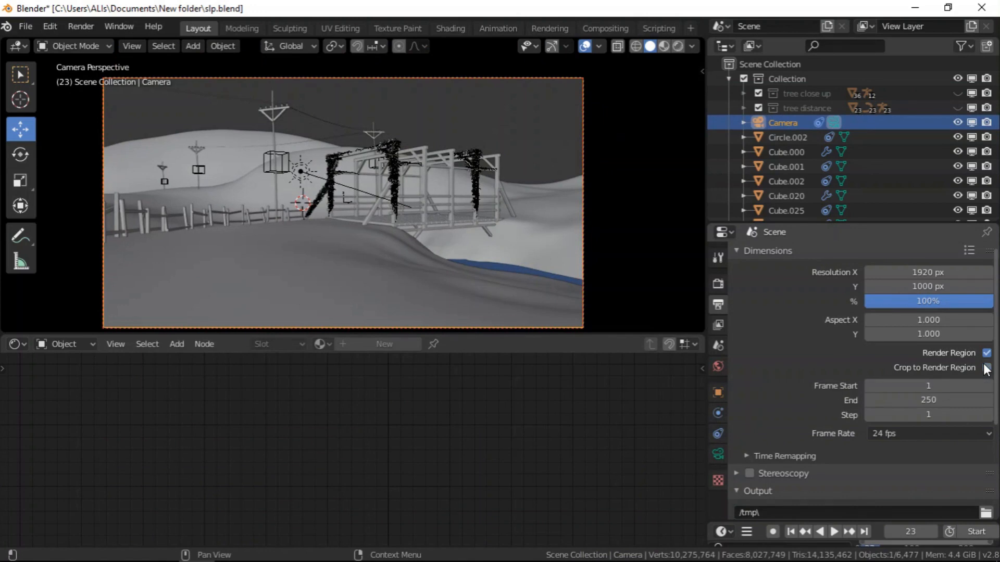
{"action": "scroll", "coordinate": [580, 207], "scroll_direction": "down", "scroll_amount": 1}
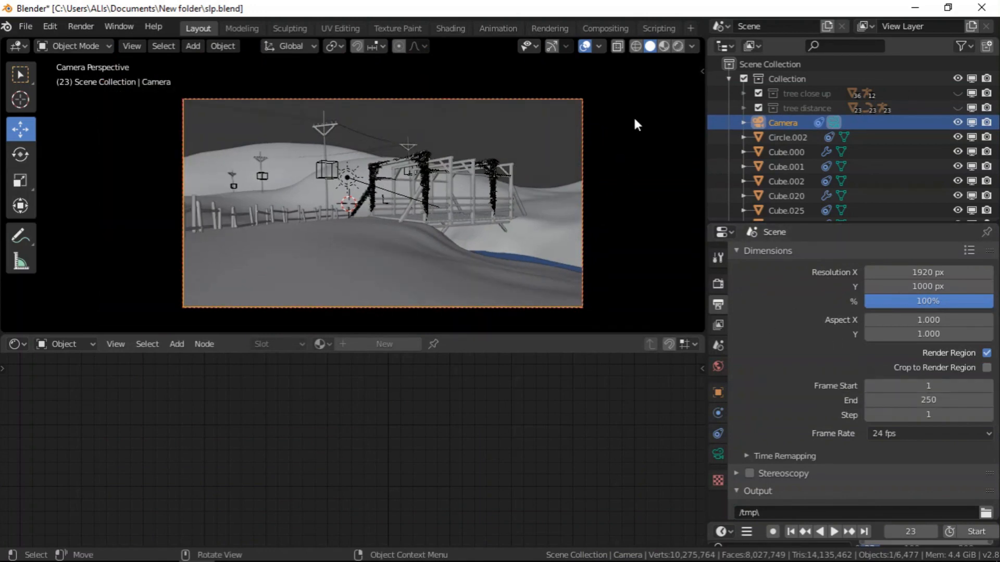
{"action": "left_click", "coordinate": [778, 136]}
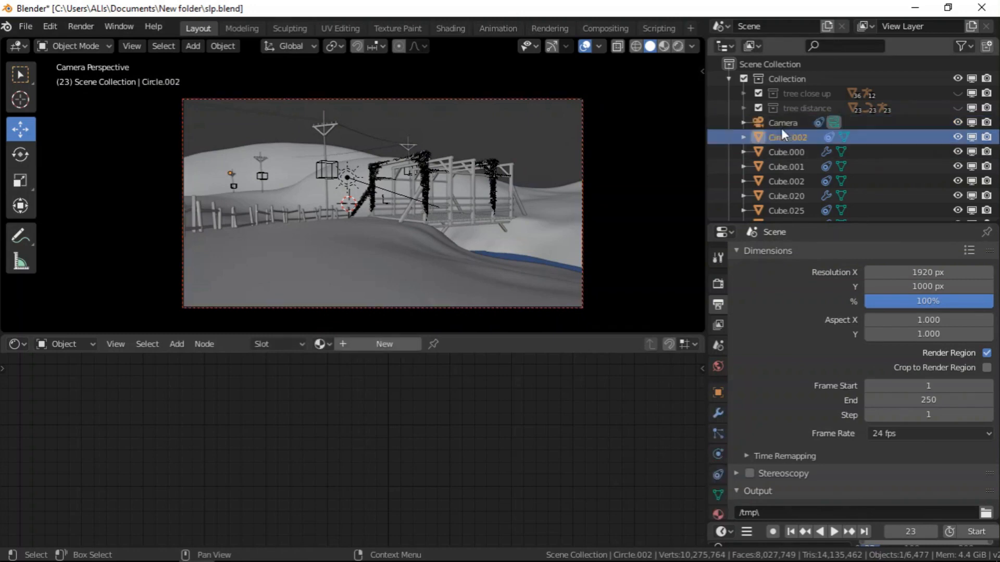
{"action": "left_click", "coordinate": [780, 124]}
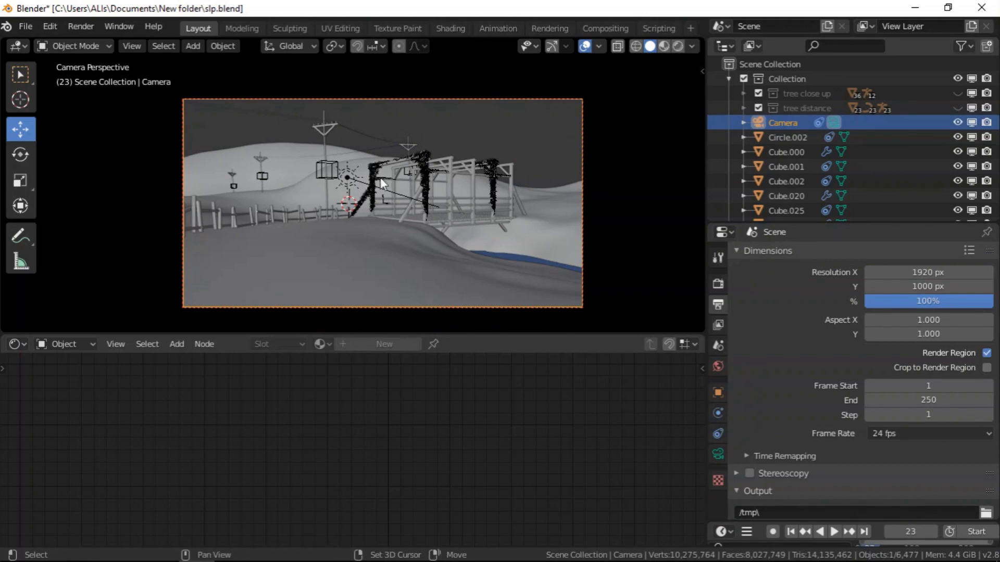
- Try to mark a region around the river under the bridge, show the viewport gizmos and return to the camera view
{"action": "key", "text": "shift+b"}
{"action": "left_click_drag", "start_coordinate": [465, 209], "coordinate": [545, 259]}
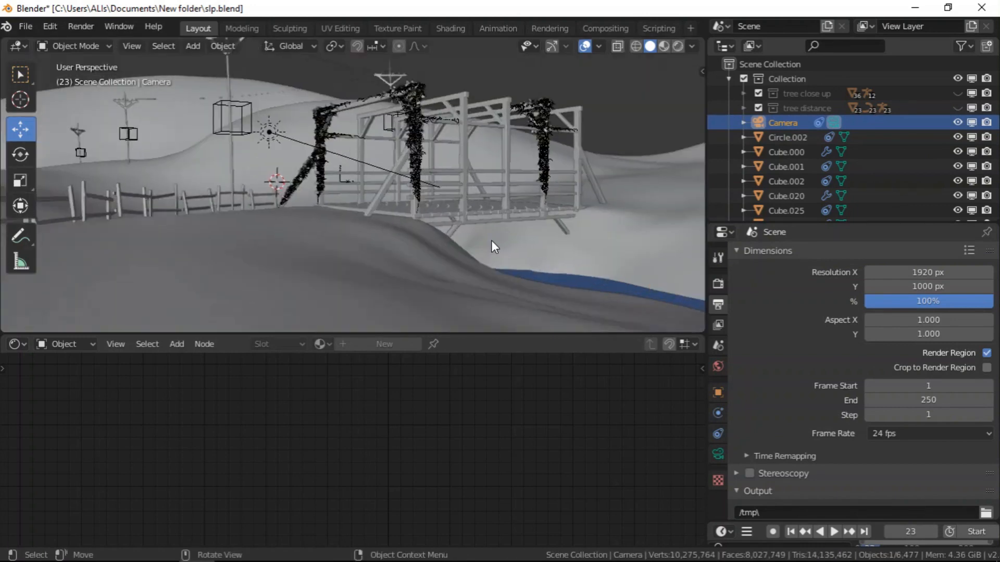
{"action": "scroll", "coordinate": [472, 236], "scroll_direction": "down", "scroll_amount": 6}
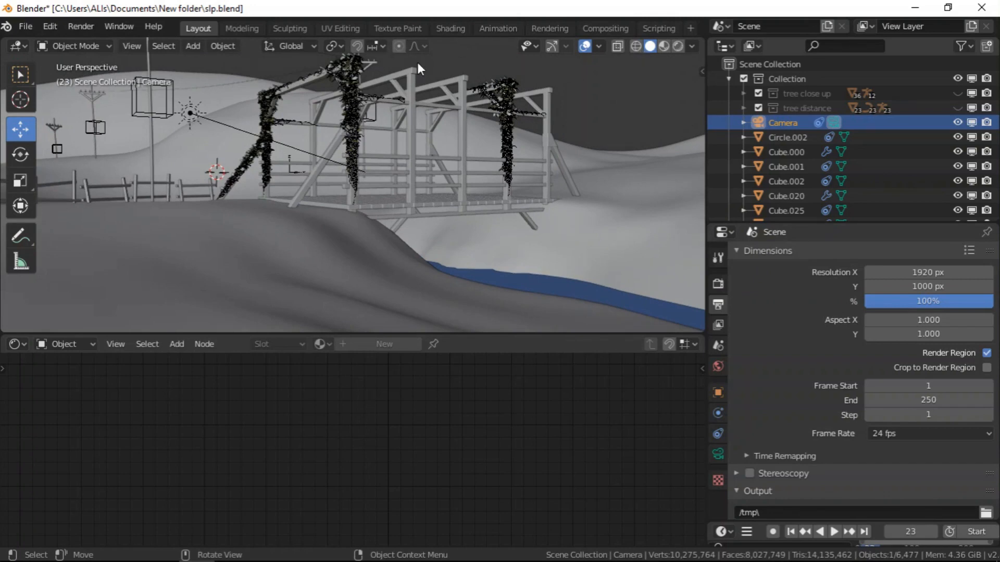
{"action": "left_click", "coordinate": [552, 46]}
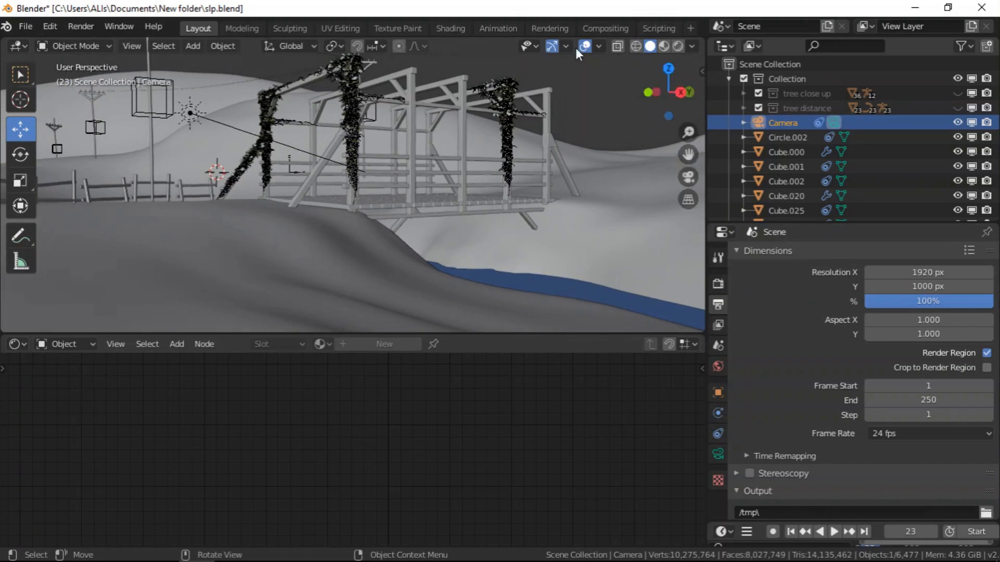
{"action": "left_click", "coordinate": [693, 177]}
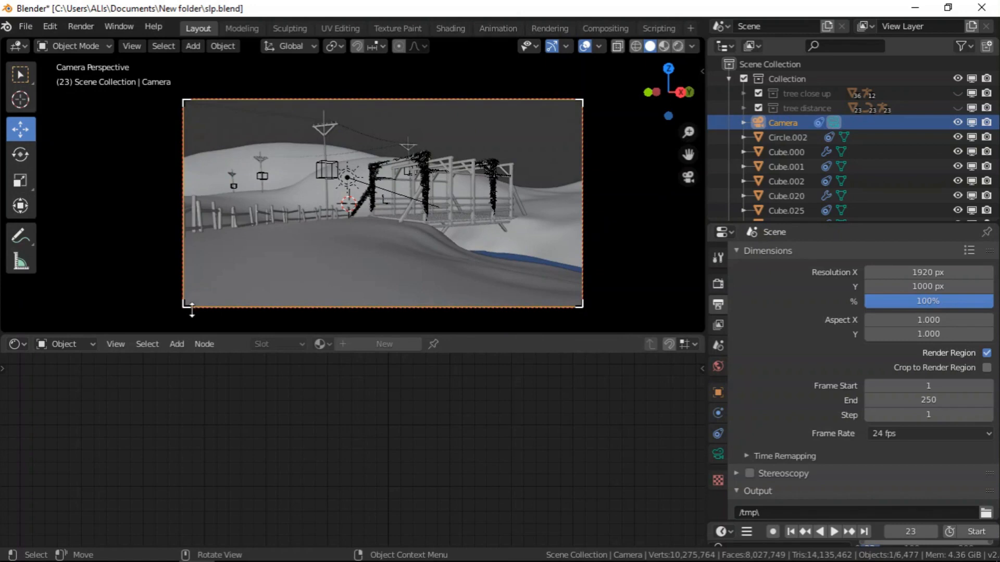
- Shrink the render region to the river area beneath the bridge and switch the viewport to rendered shading
{"action": "left_click_drag", "start_coordinate": [186, 303], "coordinate": [457, 278]}
{"action": "left_click_drag", "start_coordinate": [548, 94], "coordinate": [529, 205]}
{"action": "scroll", "coordinate": [525, 239], "scroll_direction": "up", "scroll_amount": 2}
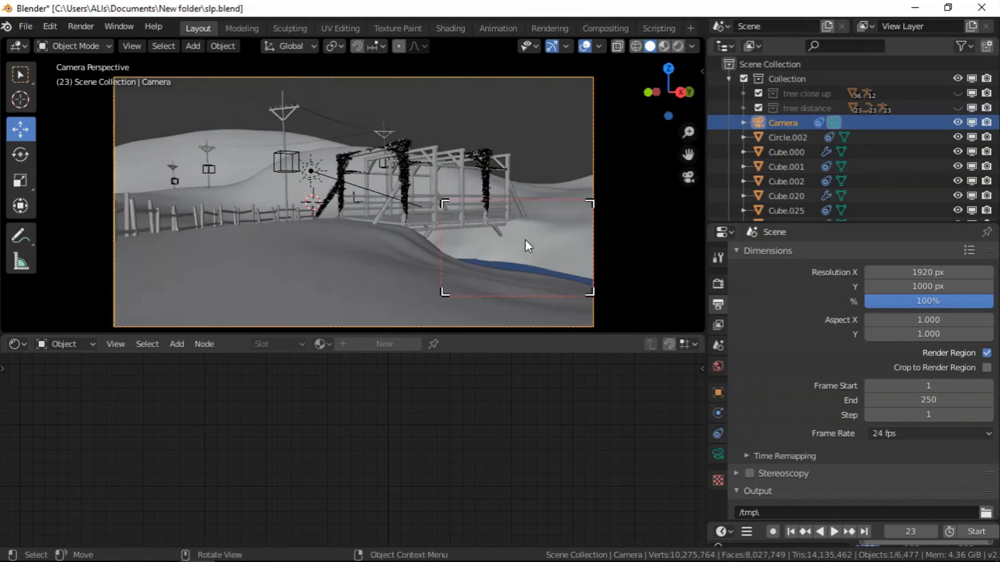
{"action": "left_click", "coordinate": [678, 48]}
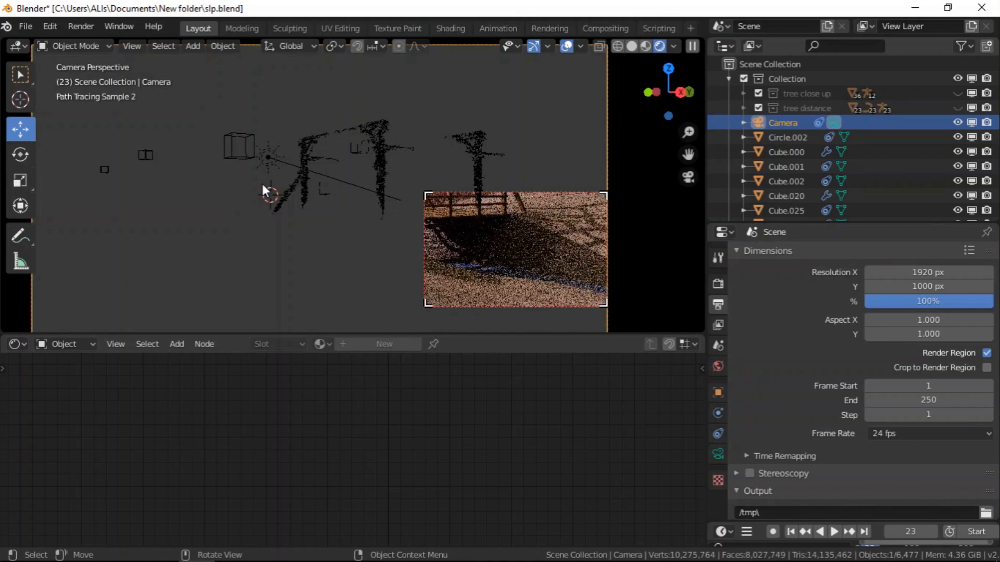
- Select the river, set its Bump strength to 0.975 and preview the Bump node's output on the surface
{"action": "scroll", "coordinate": [567, 289], "scroll_direction": "up", "scroll_amount": 8}
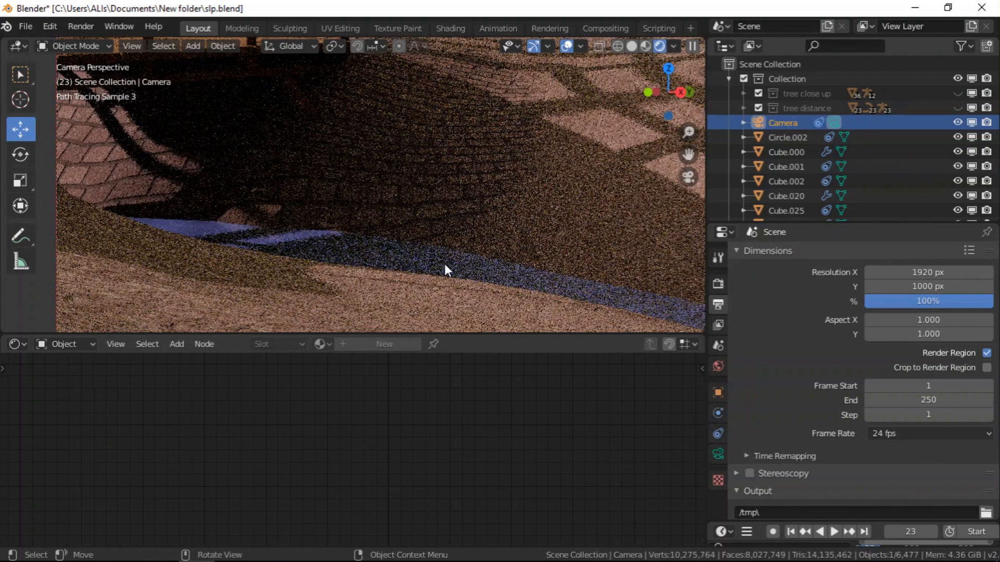
{"action": "scroll", "coordinate": [152, 223], "scroll_direction": "up", "scroll_amount": 6}
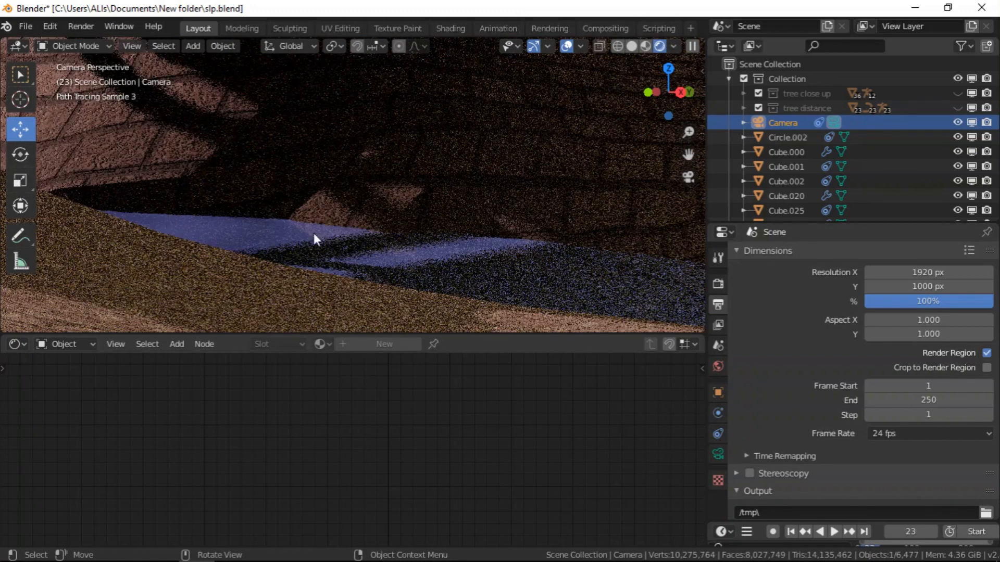
{"action": "left_click", "coordinate": [438, 267]}
{"action": "middle_click_drag", "start_coordinate": [344, 483], "coordinate": [384, 415]}
{"action": "scroll", "coordinate": [384, 415], "scroll_direction": "up", "scroll_amount": 1}
{"action": "left_click_drag", "start_coordinate": [295, 478], "coordinate": [321, 476]}
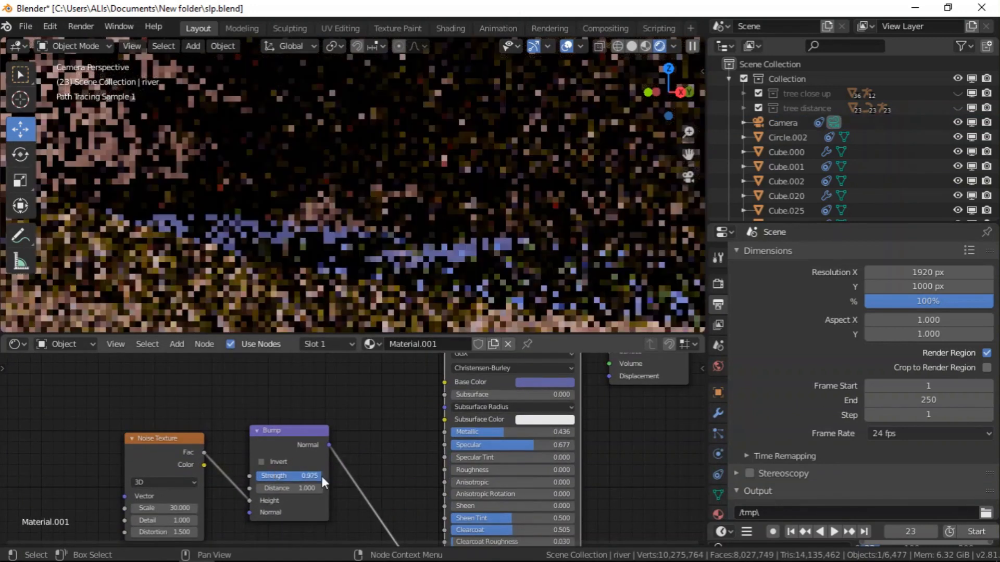
{"action": "left_click", "coordinate": [294, 440], "text": "ctrl+shift"}
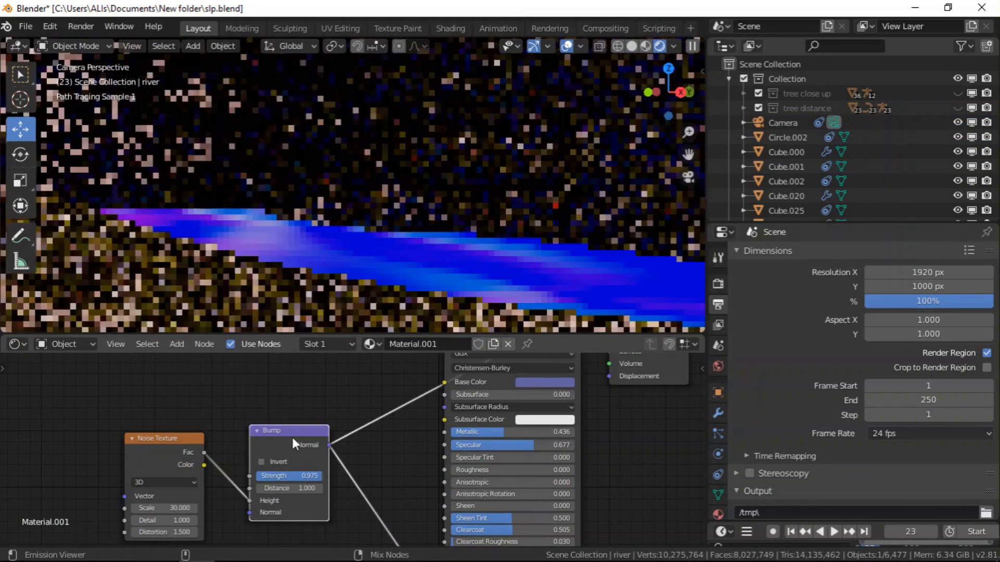
- Set the scale of the river's Noise Texture to 100
{"action": "left_click", "coordinate": [174, 505]}
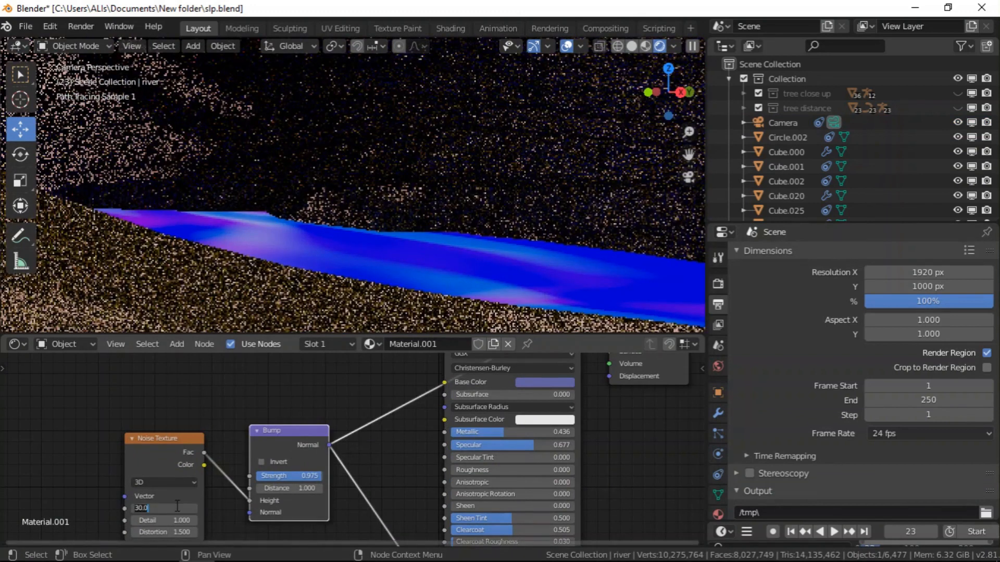
{"action": "left_click", "coordinate": [140, 504]}
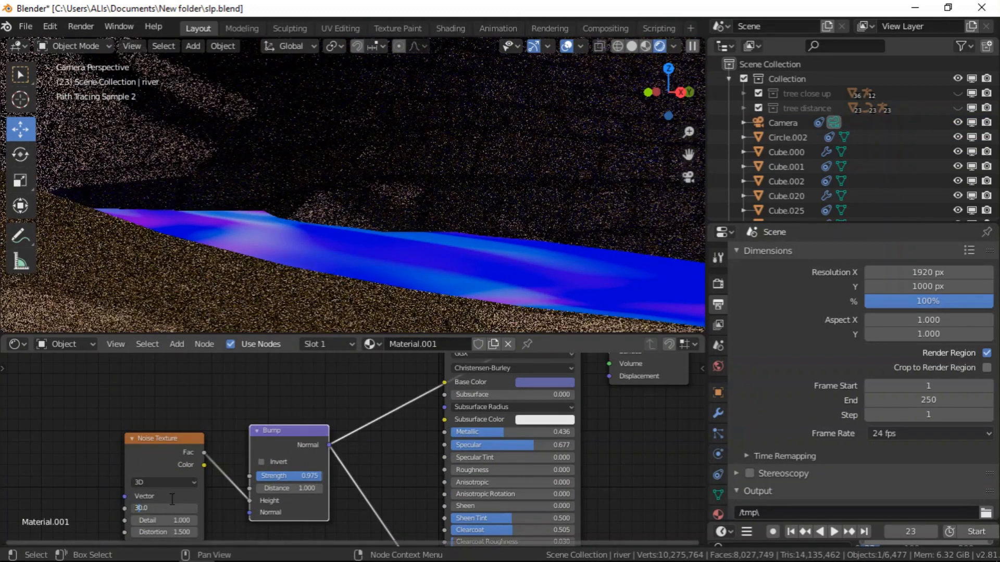
{"action": "key", "text": "BackSpace"}
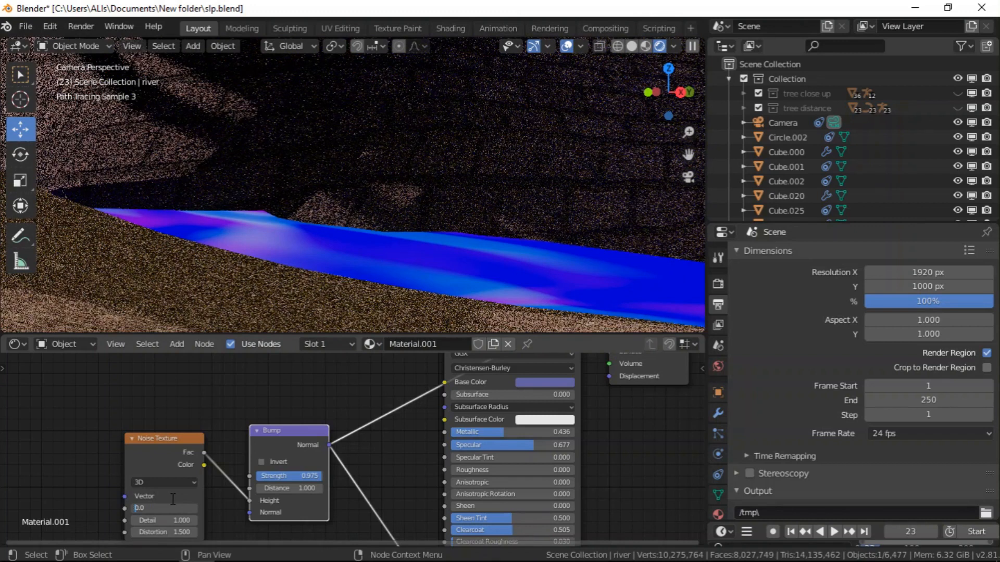
{"action": "key", "text": "Return"}
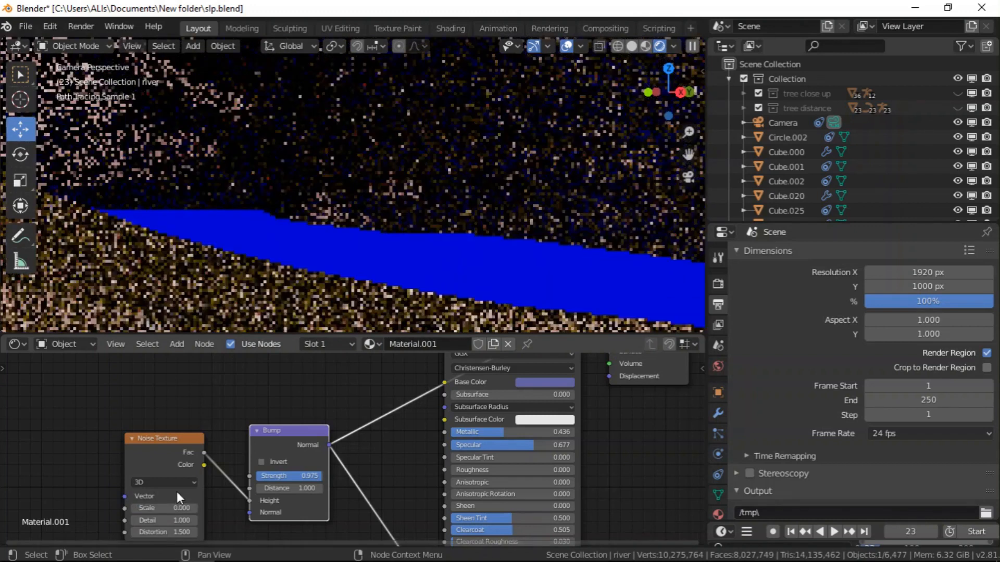
{"action": "left_click", "coordinate": [175, 507]}
{"action": "type", "text": "100"}
{"action": "key", "text": "Return"}
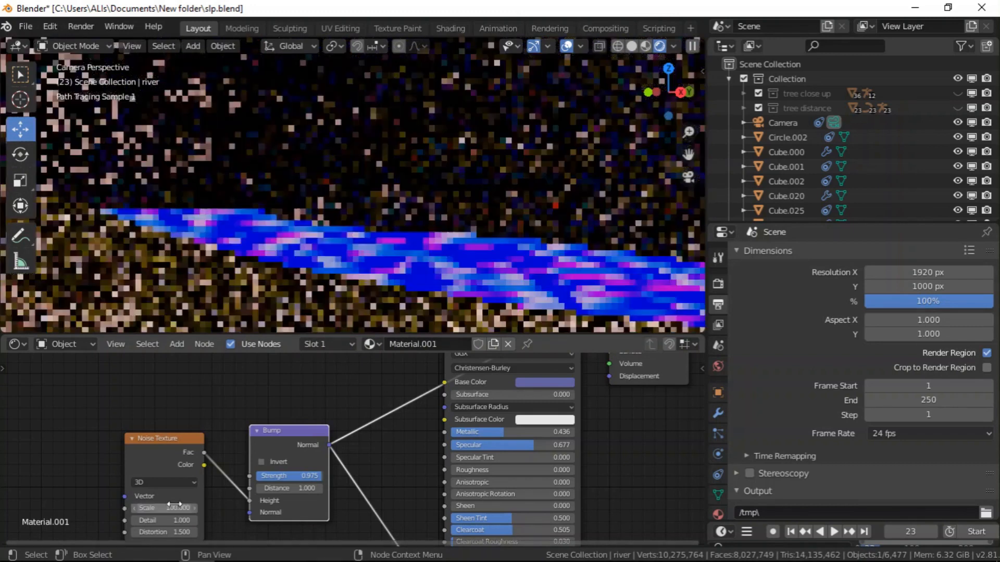
- Increase the Noise Texture scale to 150 and check the ripple pattern from farther out
{"action": "left_click", "coordinate": [173, 507]}
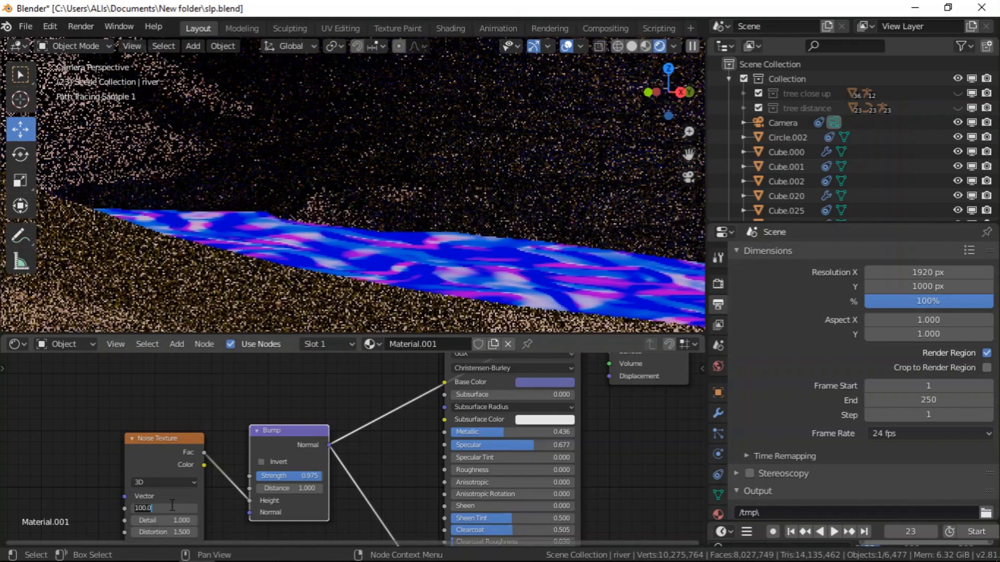
{"action": "type", "text": "150"}
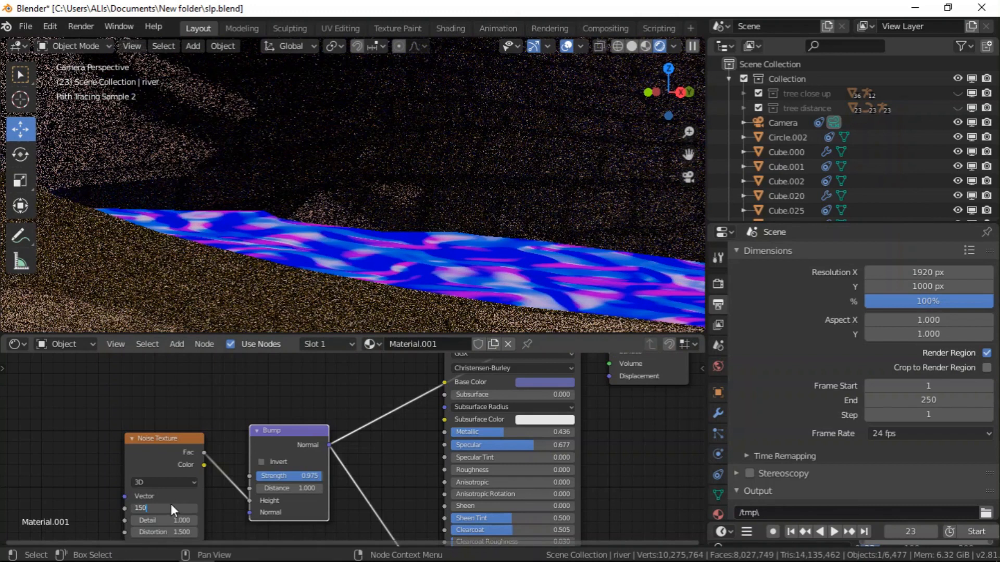
{"action": "key", "text": "Return"}
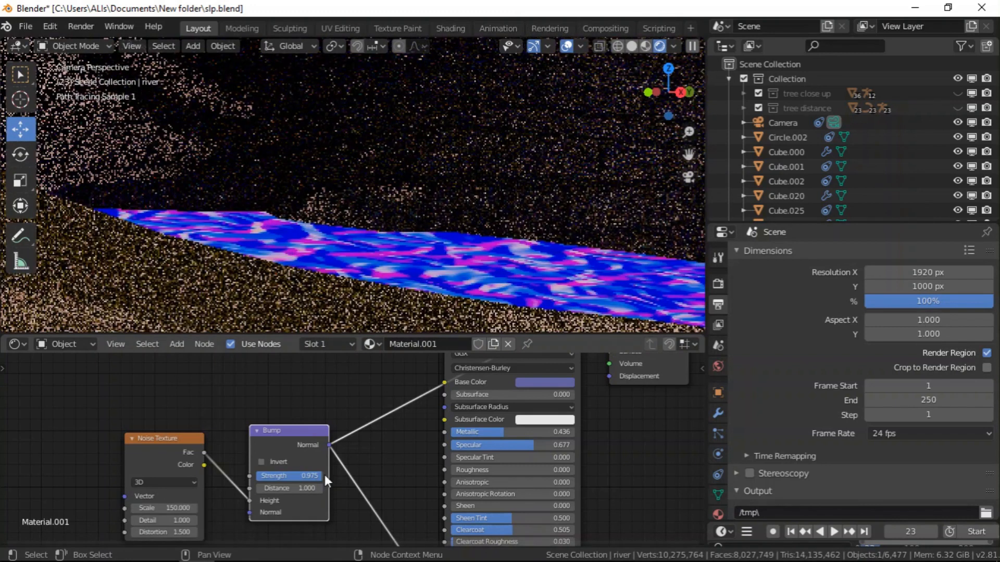
{"action": "scroll", "coordinate": [282, 261], "scroll_direction": "down", "scroll_amount": 3}
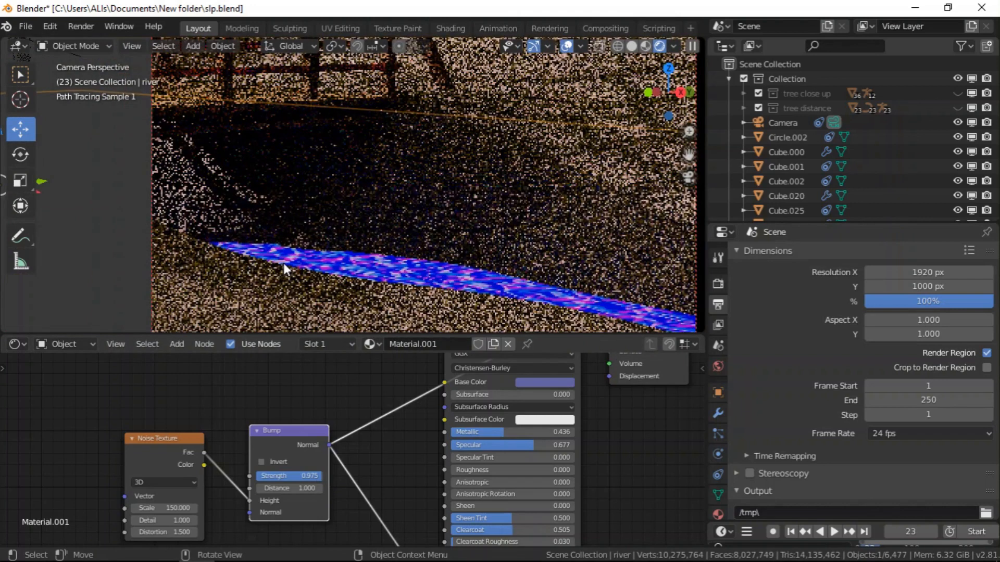
{"action": "scroll", "coordinate": [398, 182], "scroll_direction": "down", "scroll_amount": 4}
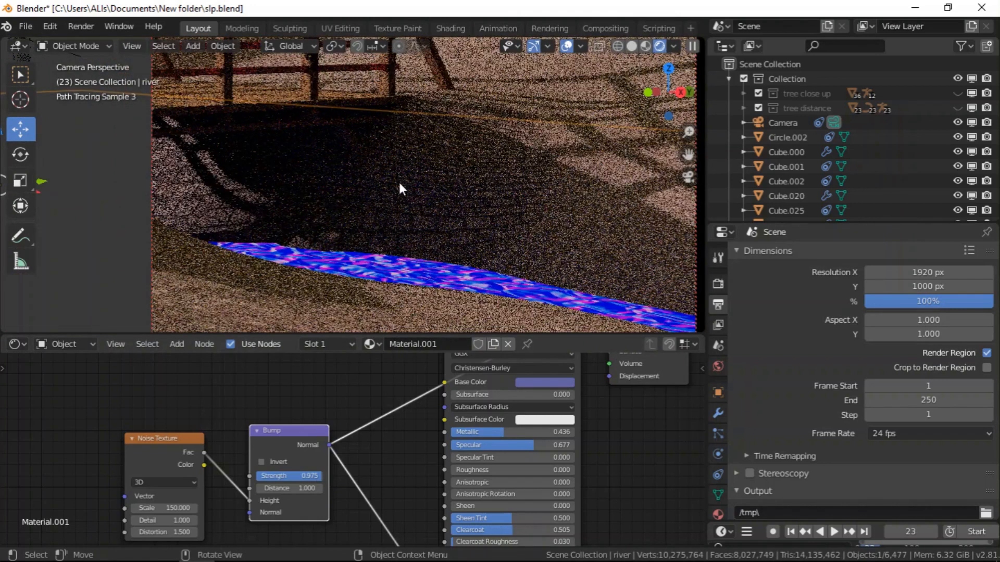
{"action": "scroll", "coordinate": [305, 479], "scroll_direction": "up", "scroll_amount": 1}
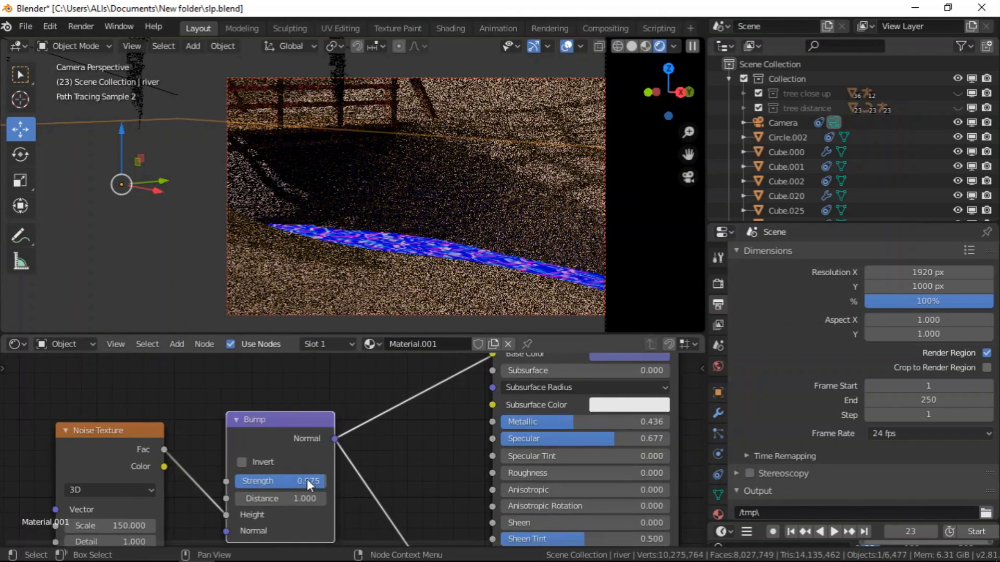
- Reduce the Noise Texture scale to 130
{"action": "scroll", "coordinate": [146, 509], "scroll_direction": "up", "scroll_amount": 1}
{"action": "left_click", "coordinate": [98, 510]}
{"action": "key", "text": "Left"}
{"action": "key", "text": "Right"}
{"action": "key", "text": "Delete"}
{"action": "type", "text": "3"}
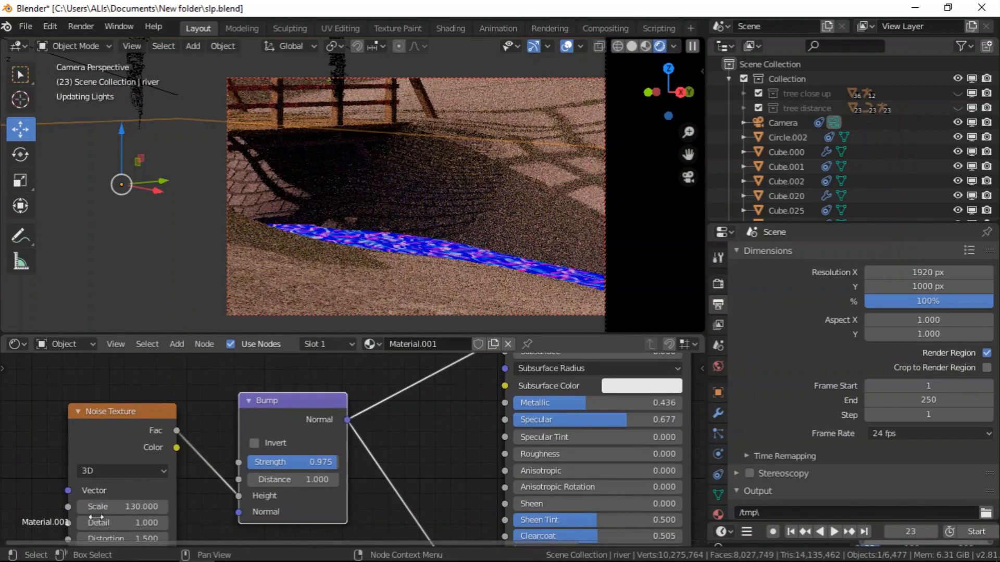
{"action": "key", "text": "Return"}
- Reconnect the Principled BSDF to the Material Output surface and stop previewing the Bump node
{"action": "scroll", "coordinate": [180, 478], "scroll_direction": "down", "scroll_amount": 2}
{"action": "middle_click_drag", "start_coordinate": [383, 415], "coordinate": [367, 462]}
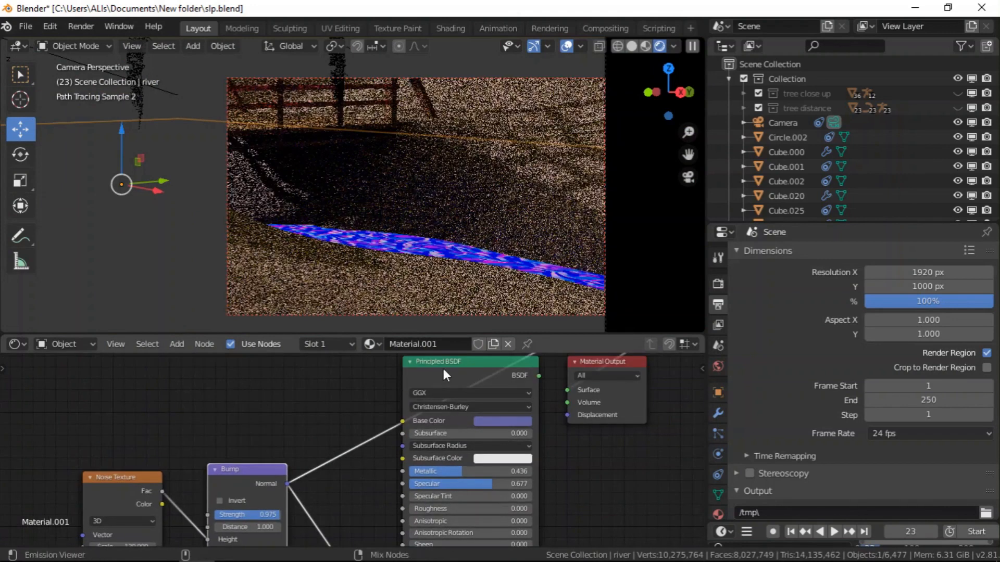
{"action": "left_click", "coordinate": [420, 391], "text": "ctrl+shift"}
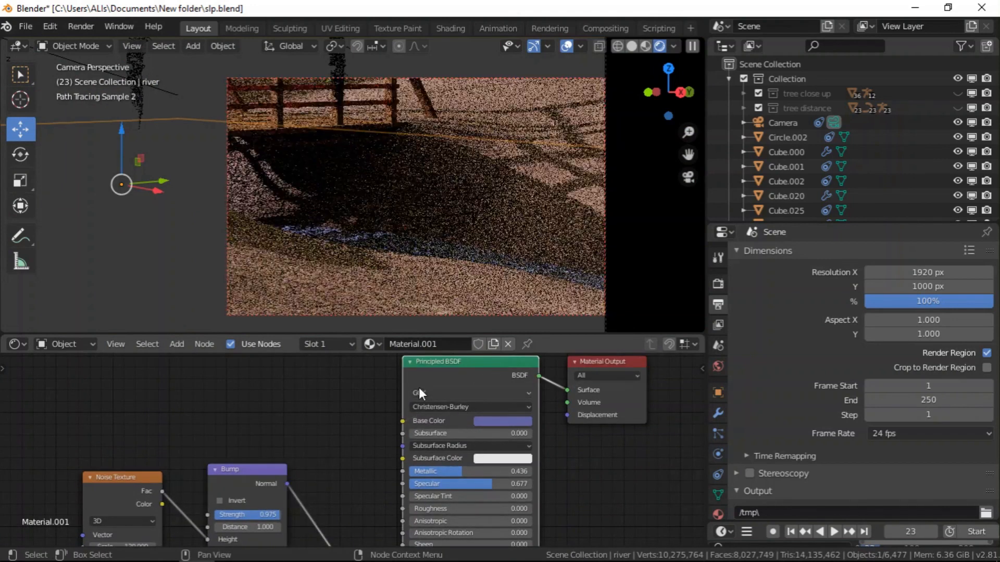
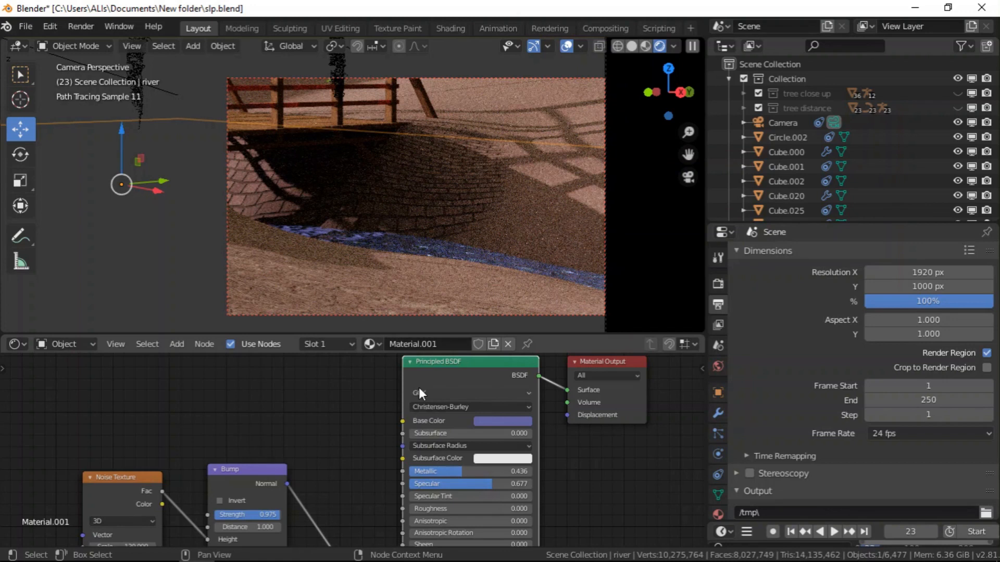
- Change the Principled BSDF base color to a slightly paler, less saturated blue and check the river in the render region
{"action": "left_click", "coordinate": [503, 421]}
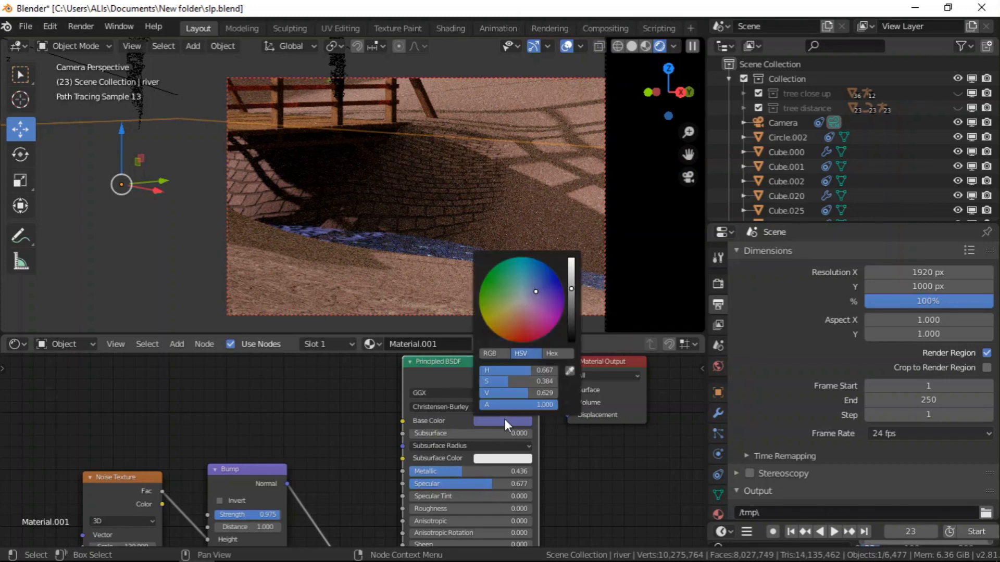
{"action": "left_click", "coordinate": [533, 292]}
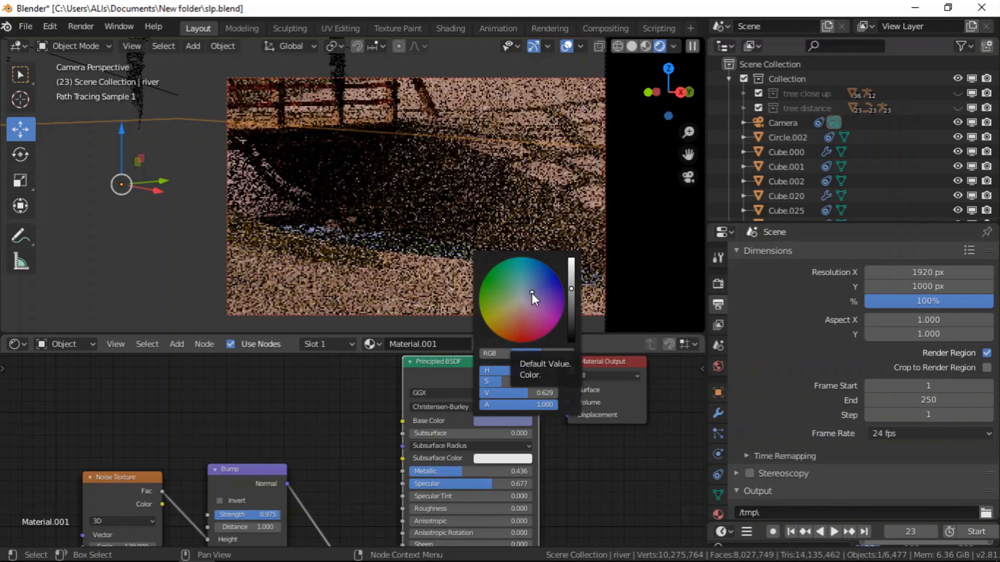
{"action": "left_click", "coordinate": [533, 295]}
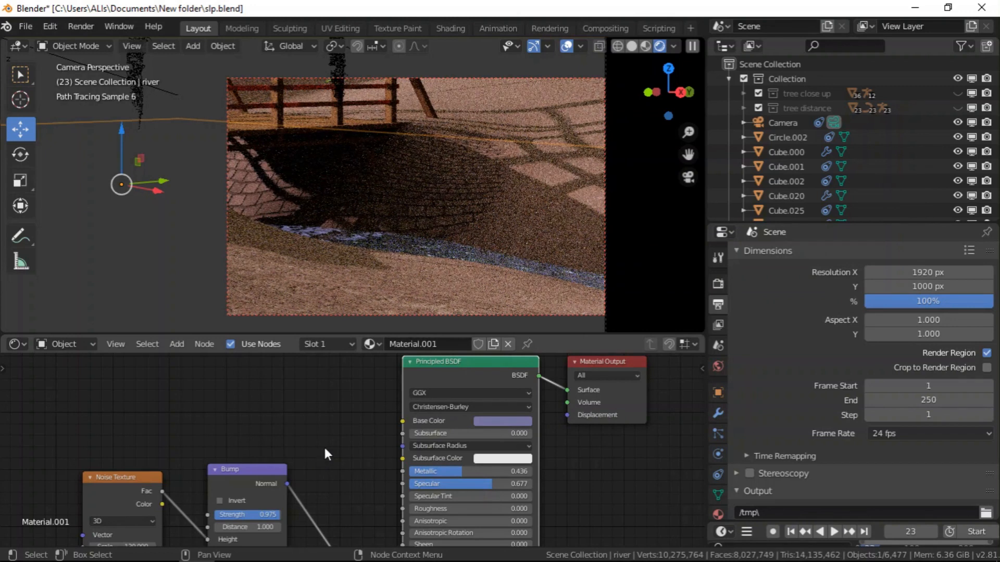
{"action": "scroll", "coordinate": [466, 161], "scroll_direction": "down", "scroll_amount": 3}
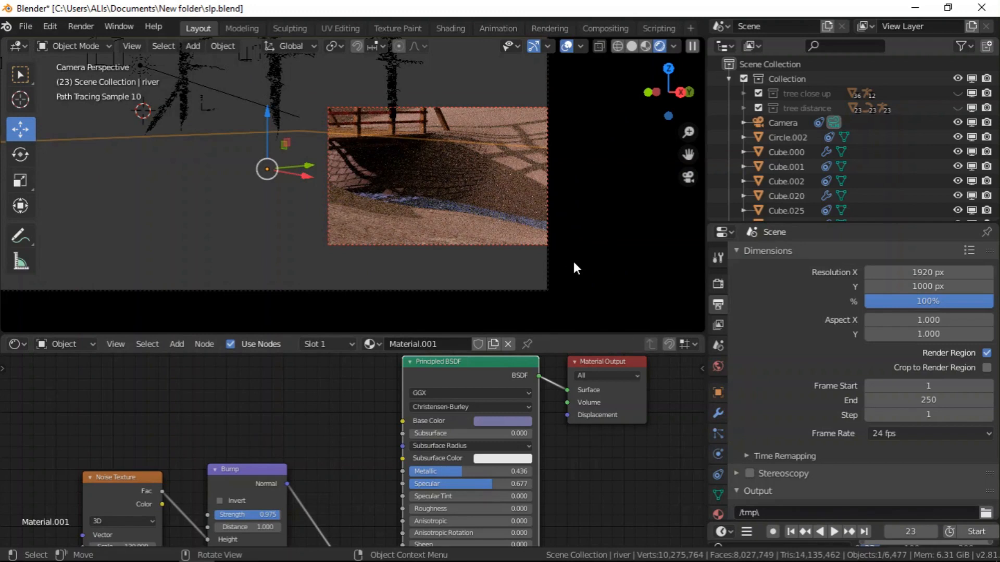
- Set the Bump node's strength to 0.5
{"action": "middle_click_drag", "start_coordinate": [325, 486], "coordinate": [406, 439]}
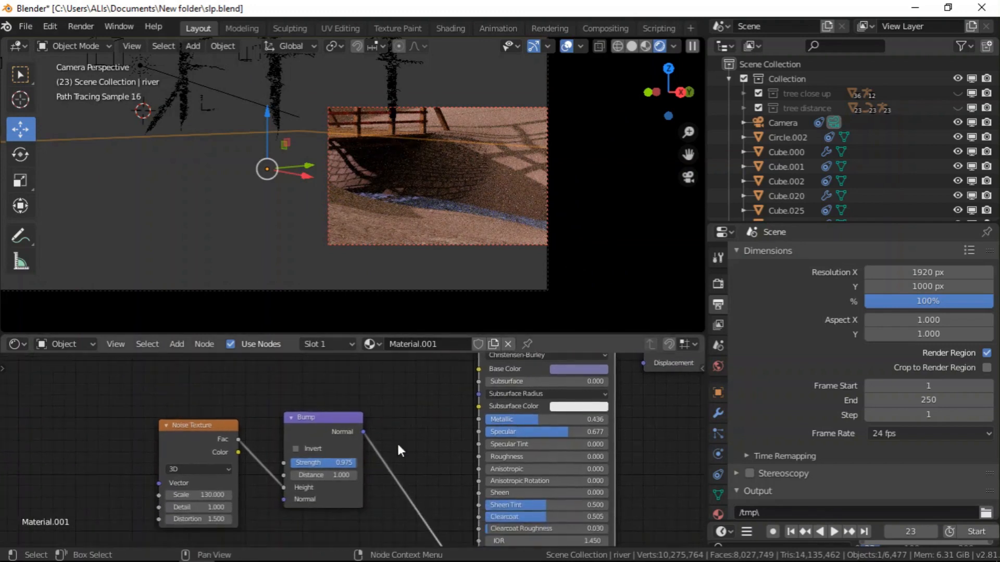
{"action": "scroll", "coordinate": [363, 467], "scroll_direction": "up", "scroll_amount": 3}
{"action": "left_click", "coordinate": [343, 461]}
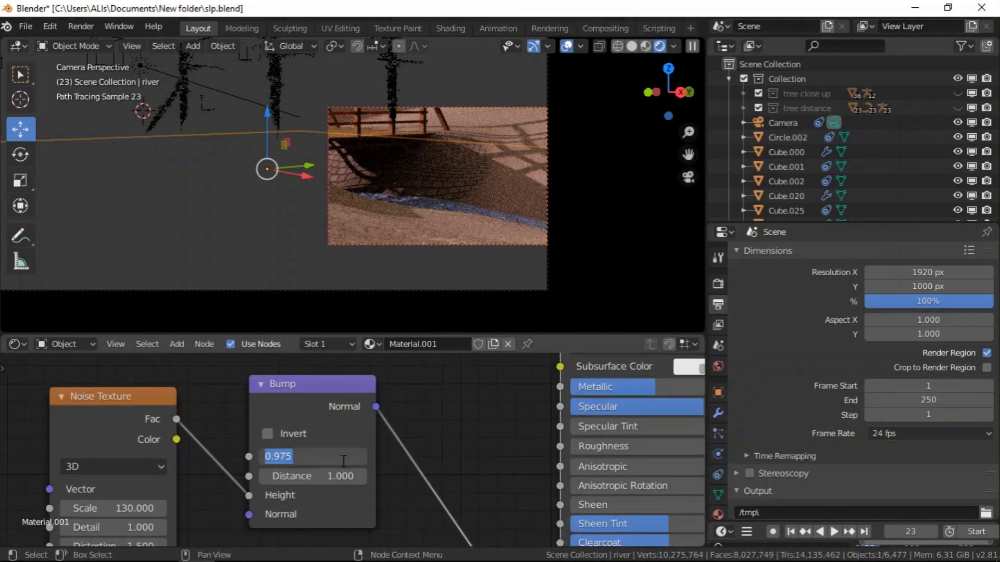
{"action": "type", "text": ".5"}
{"action": "key", "text": "Return"}
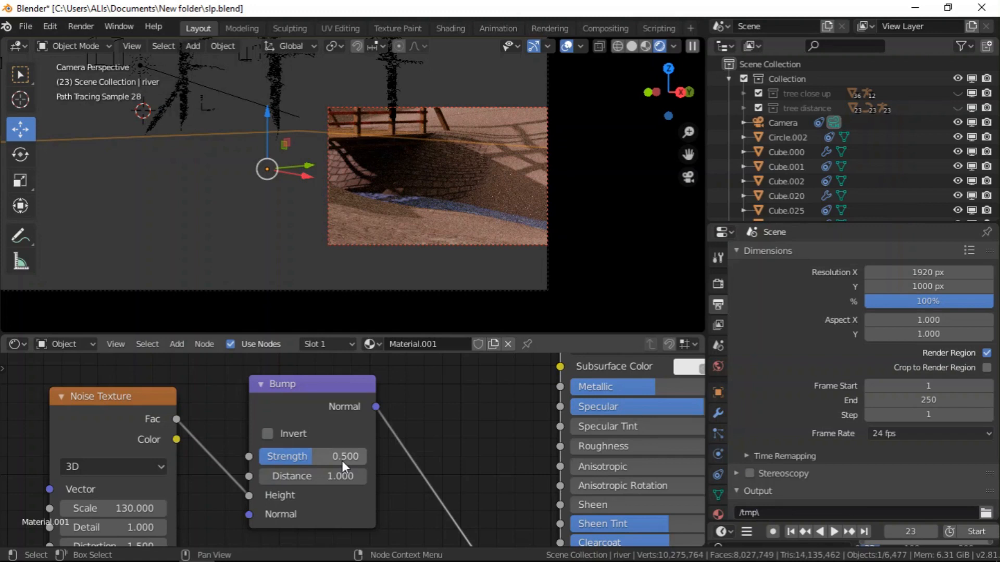
- Try a Metallic value of 0.882 on the Principled BSDF and undo it
{"action": "scroll", "coordinate": [436, 111], "scroll_direction": "up", "scroll_amount": 4}
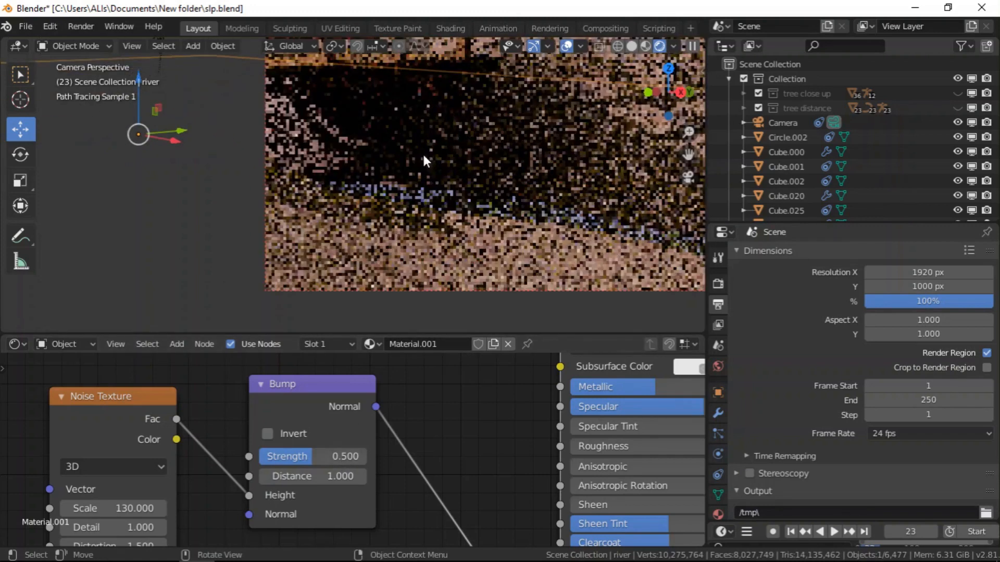
{"action": "scroll", "coordinate": [421, 191], "scroll_direction": "up", "scroll_amount": 3}
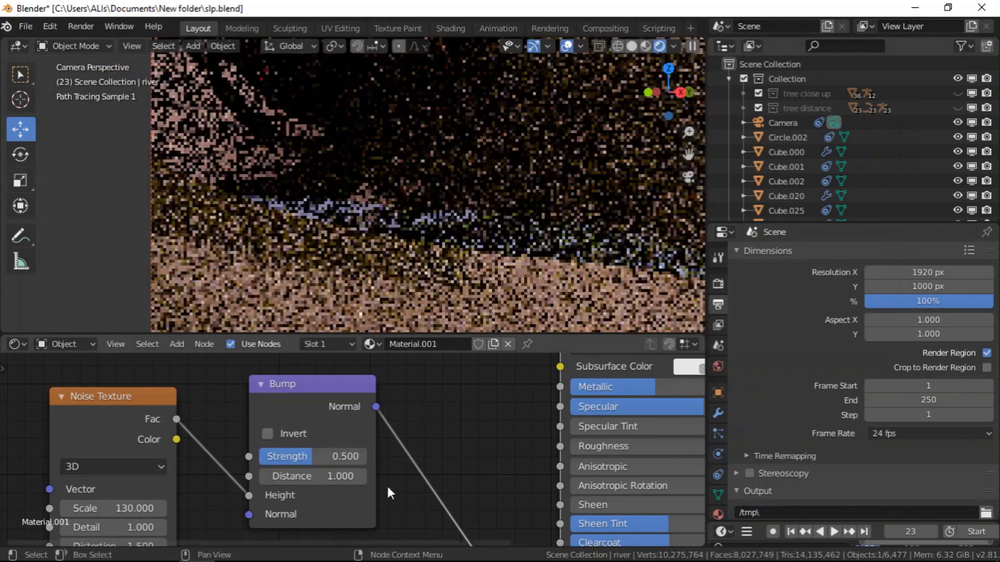
{"action": "scroll", "coordinate": [393, 490], "scroll_direction": "down", "scroll_amount": 5}
{"action": "middle_click_drag", "start_coordinate": [407, 420], "coordinate": [412, 438]}
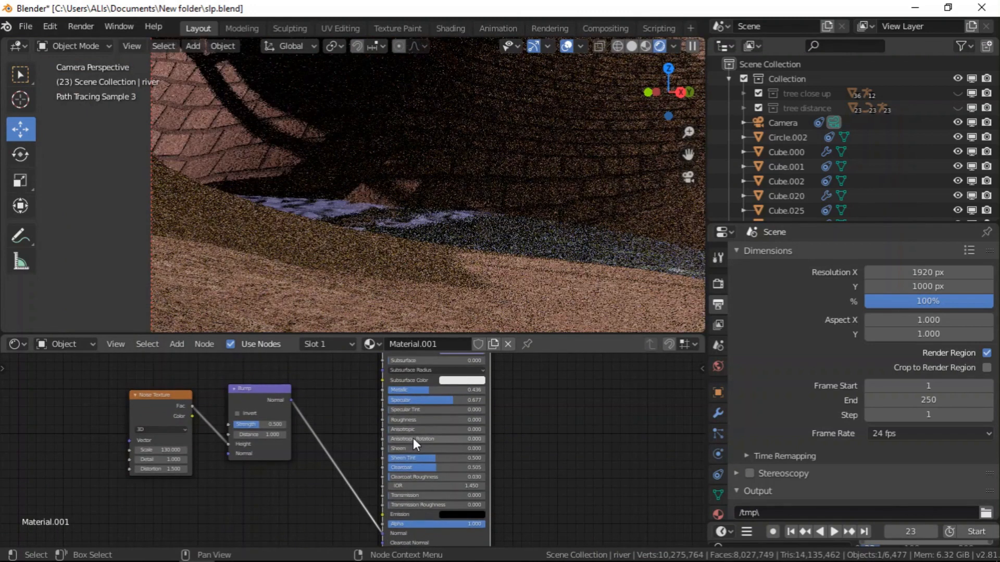
{"action": "scroll", "coordinate": [419, 432], "scroll_direction": "up", "scroll_amount": 4}
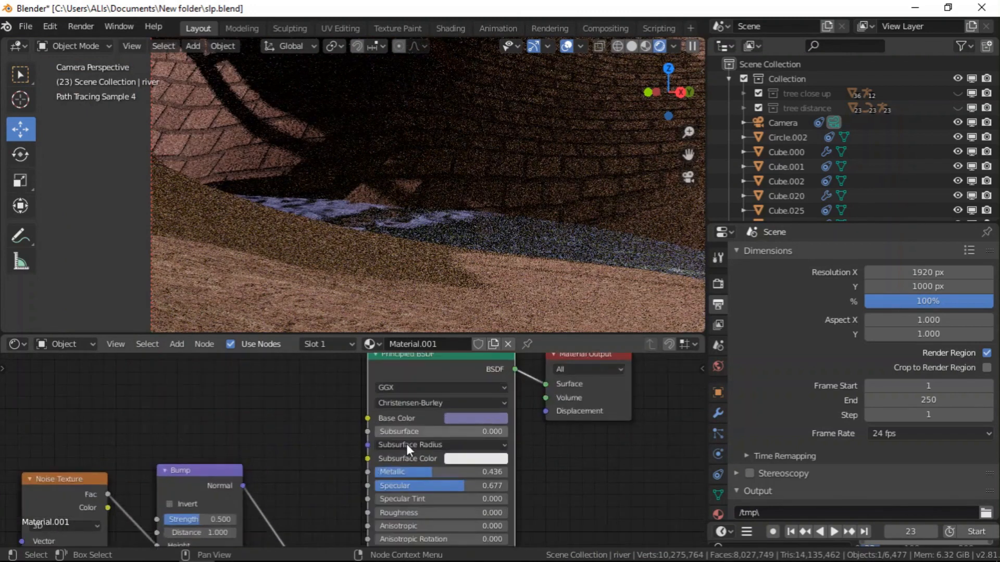
{"action": "scroll", "coordinate": [406, 444], "scroll_direction": "up", "scroll_amount": 1}
{"action": "left_click_drag", "start_coordinate": [417, 477], "coordinate": [474, 477]}
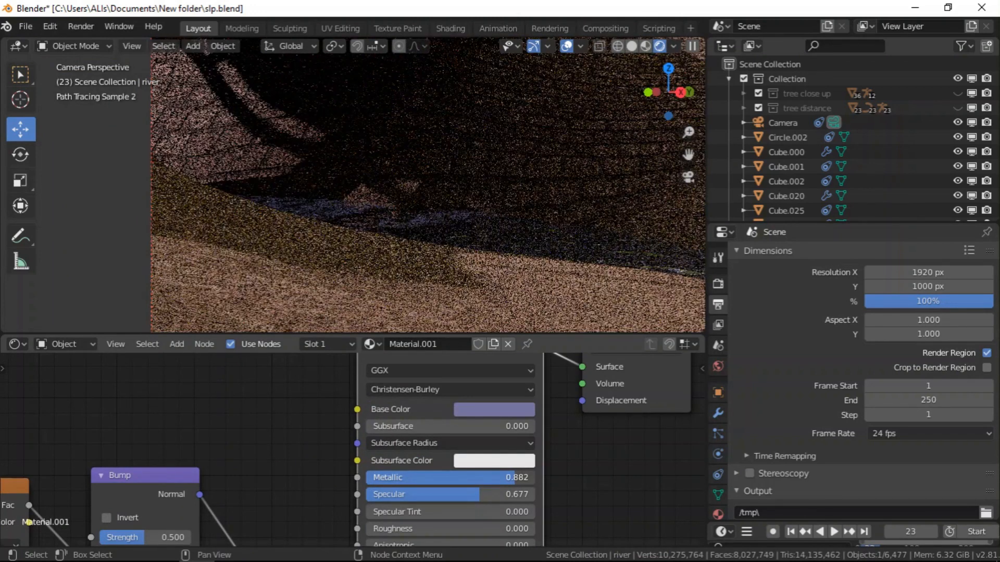
{"action": "key", "text": "ctrl+z"}
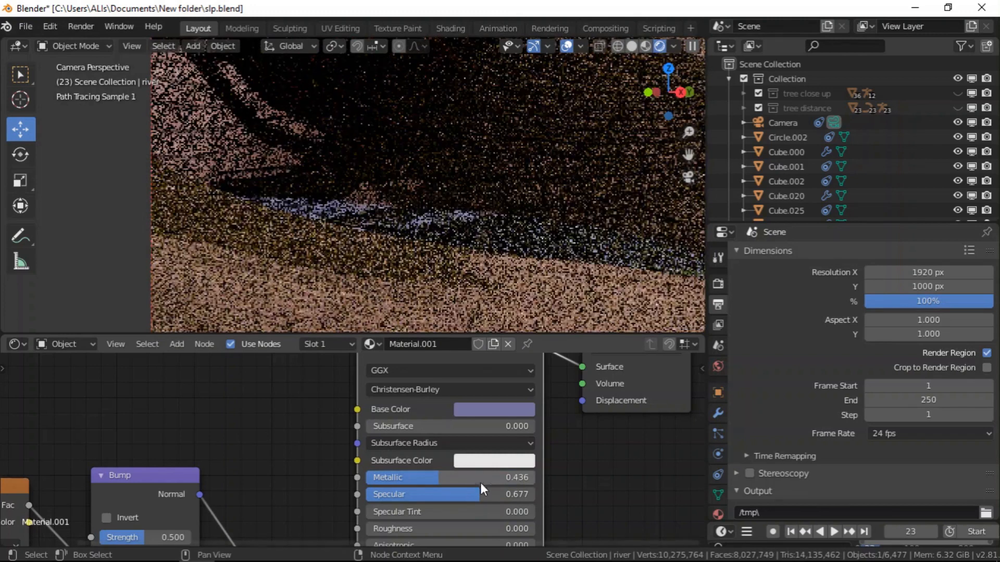
{"action": "middle_click_drag", "start_coordinate": [468, 494], "coordinate": [479, 465]}
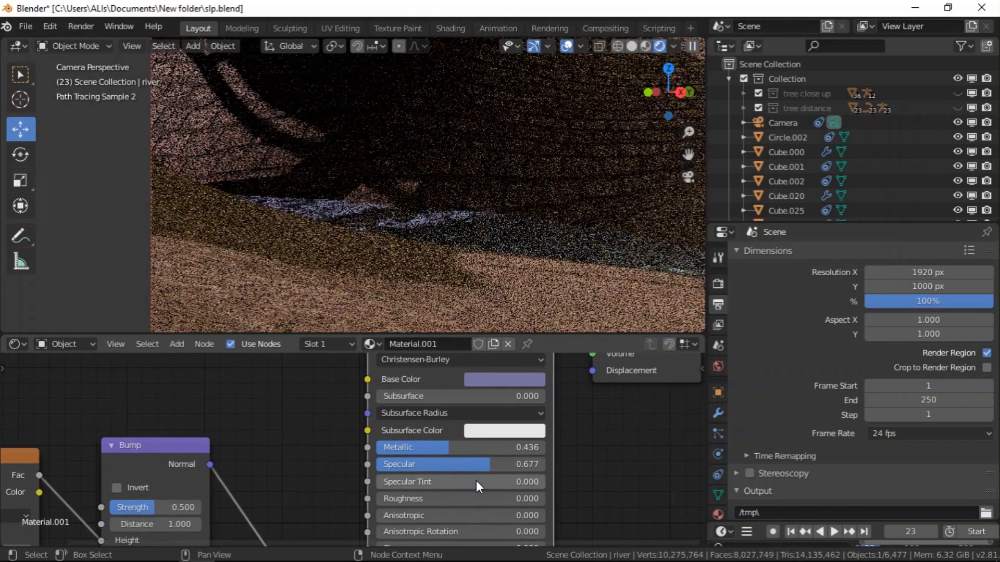
- Set the river material's Specular to 0.864 on the Principled BSDF and check its remaining settings down to Tangent
{"action": "left_click_drag", "start_coordinate": [473, 464], "coordinate": [523, 465]}
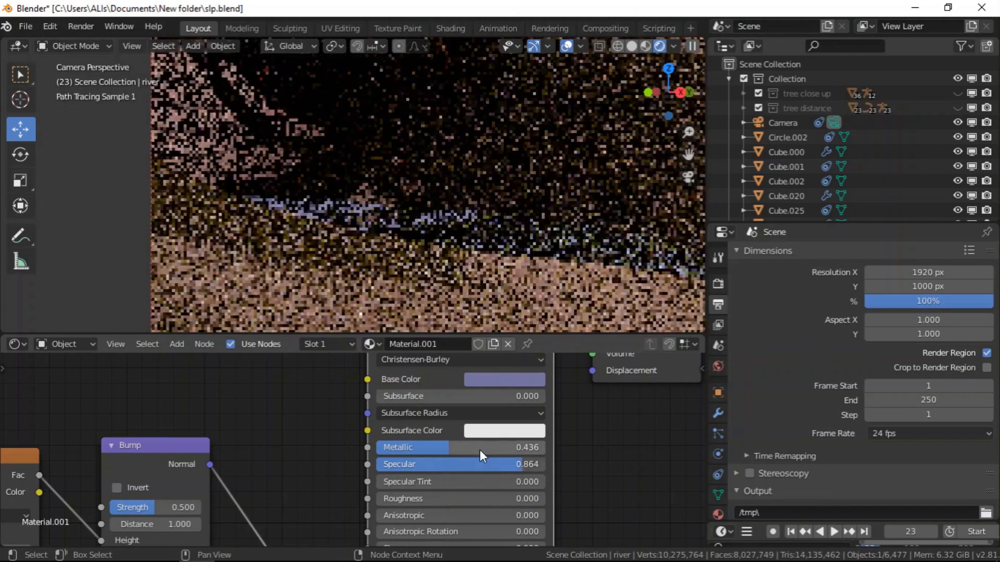
{"action": "scroll", "coordinate": [478, 456], "scroll_direction": "down", "scroll_amount": 2}
{"action": "mouse_move", "coordinate": [487, 461]}
{"action": "middle_mouse_down"}
{"action": "mouse_move", "coordinate": [489, 448]}
{"action": "mouse_move", "coordinate": [473, 461]}
{"action": "mouse_move", "coordinate": [477, 450]}
{"action": "middle_mouse_up"}
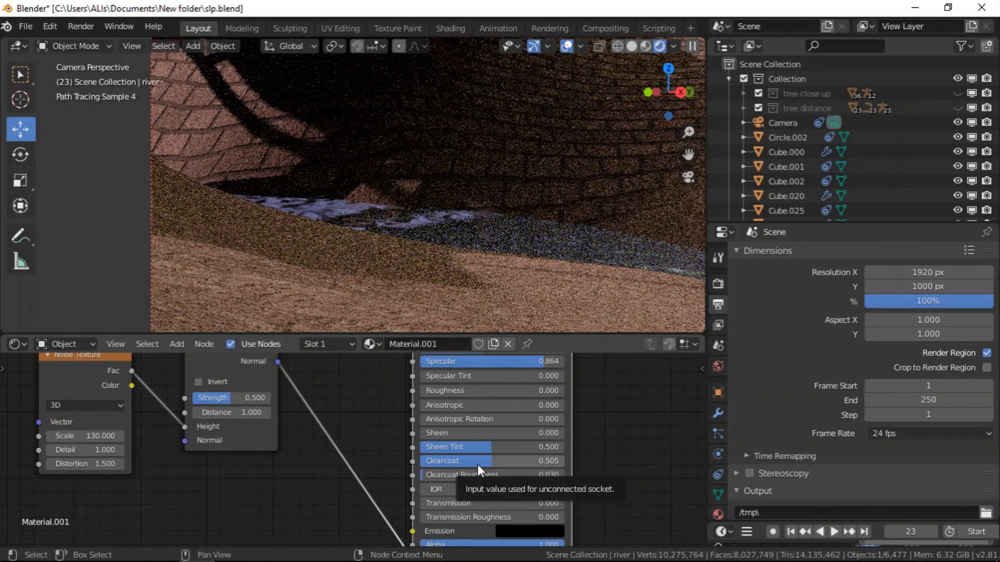
{"action": "middle_click_drag", "start_coordinate": [473, 454], "coordinate": [473, 443]}
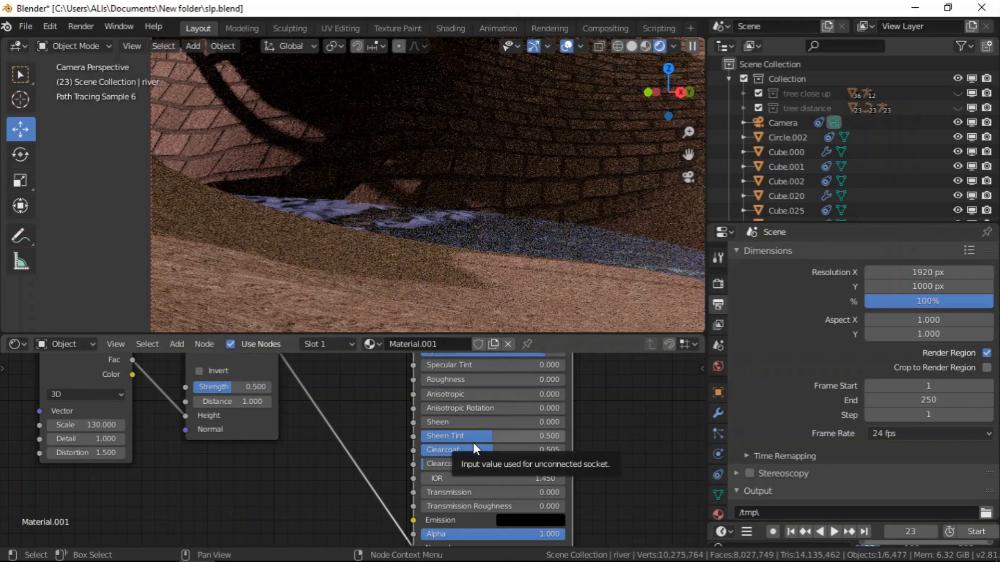
{"action": "scroll", "coordinate": [473, 442], "scroll_direction": "down", "scroll_amount": 4}
{"action": "scroll", "coordinate": [479, 496], "scroll_direction": "up", "scroll_amount": 2}
{"action": "middle_click_drag", "start_coordinate": [480, 499], "coordinate": [483, 473]}
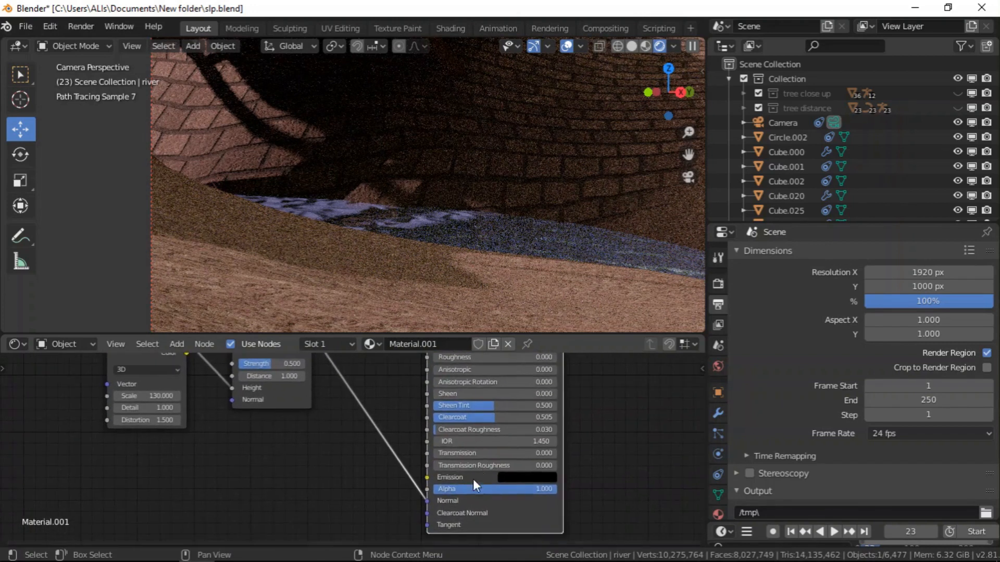
{"action": "scroll", "coordinate": [471, 485], "scroll_direction": "up", "scroll_amount": 3}
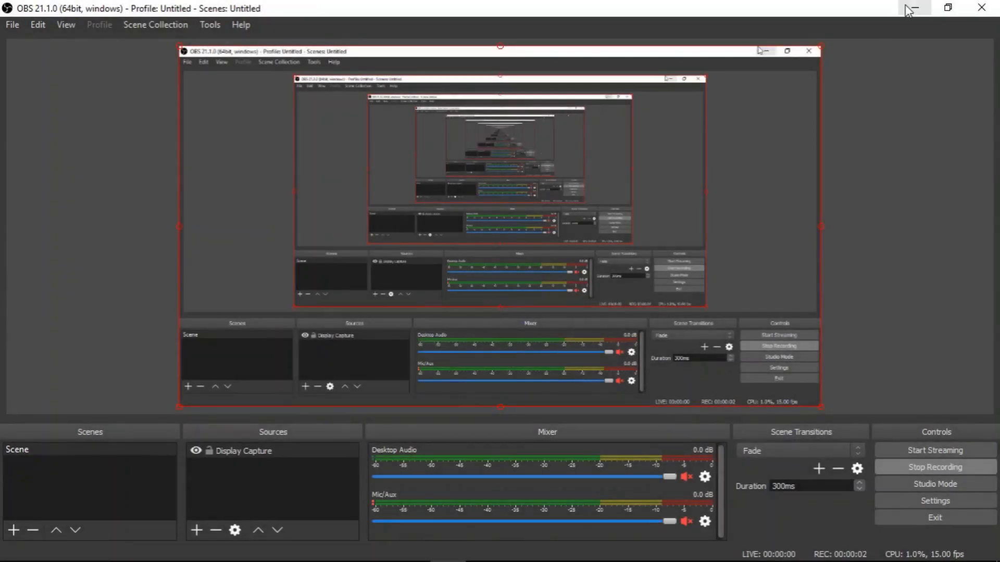
- Return to the bridge scene in Blender, select the foreground bush's leaves with Select Box and set their viewport display to Bounds
{"action": "left_click", "coordinate": [915, 8]}
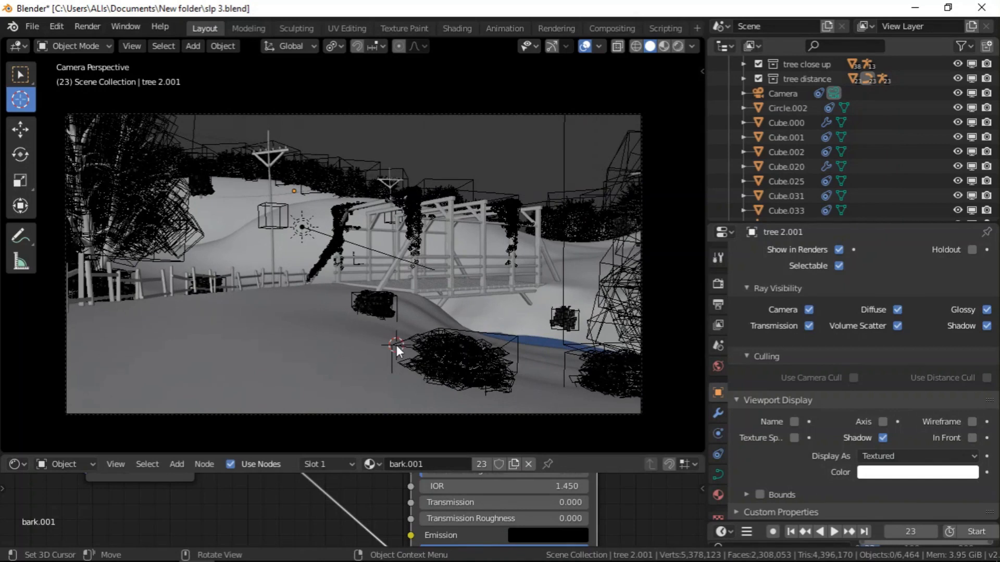
{"action": "left_click", "coordinate": [20, 74]}
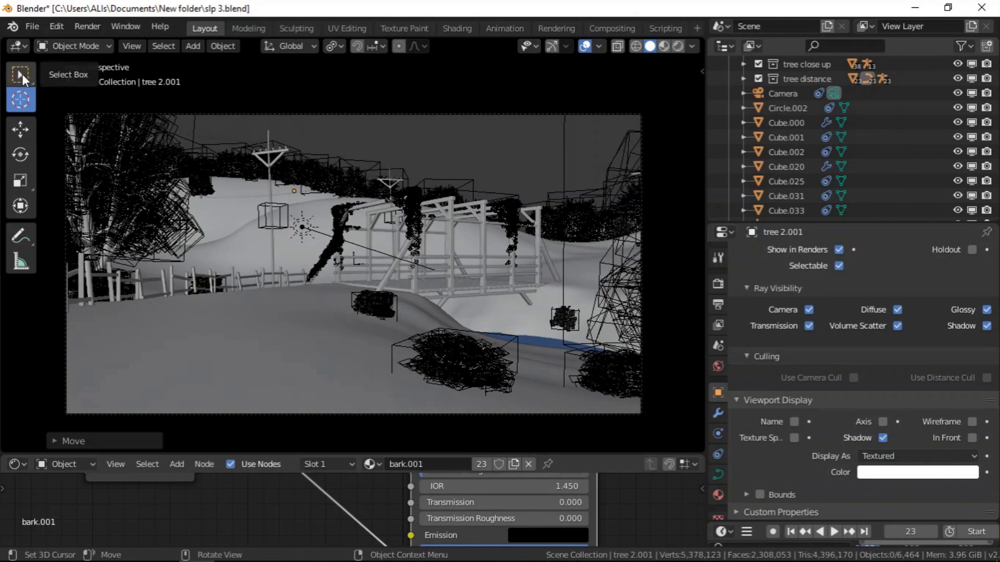
{"action": "left_click", "coordinate": [392, 345]}
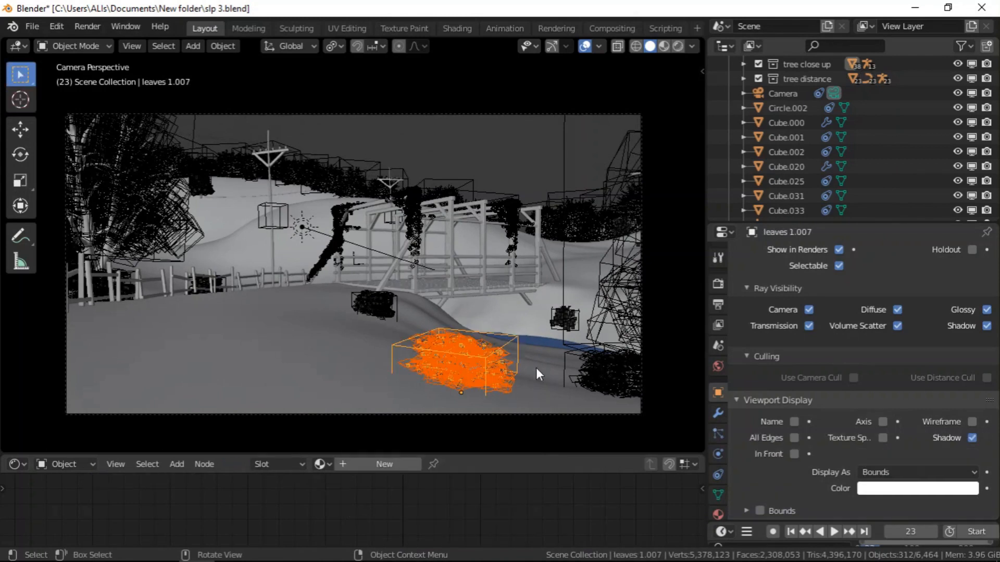
{"action": "scroll", "coordinate": [845, 488], "scroll_direction": "down", "scroll_amount": 1}
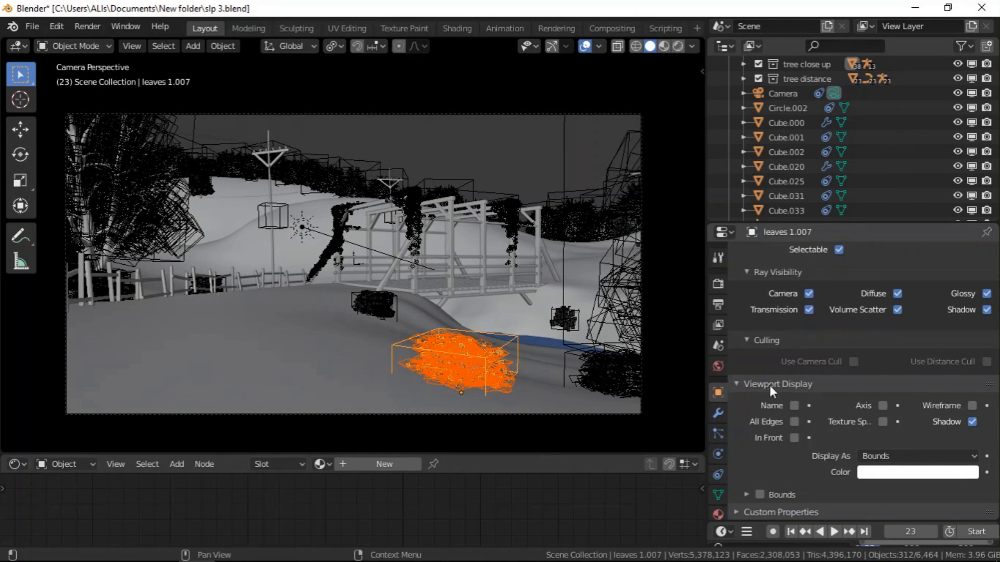
{"action": "left_click", "coordinate": [905, 456]}
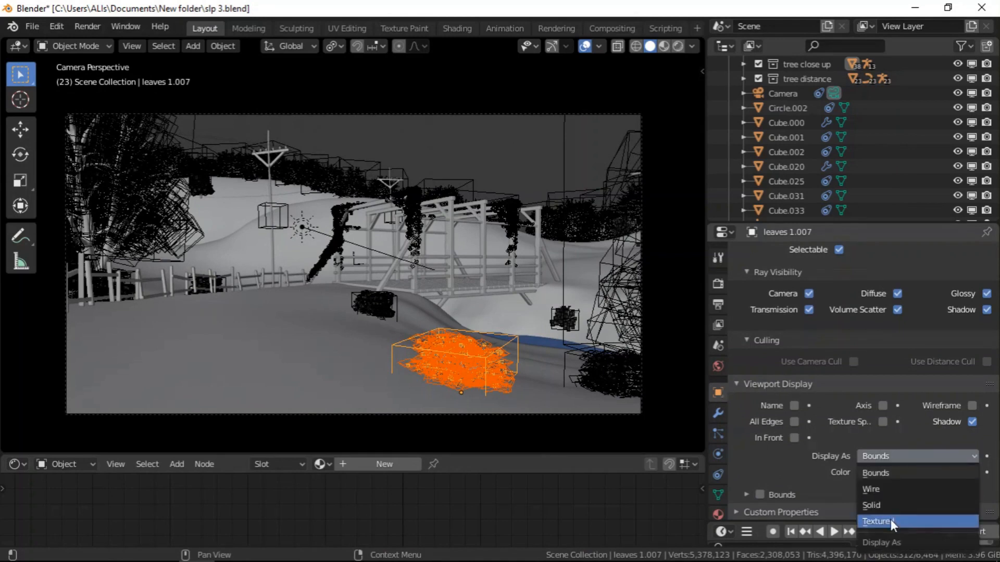
{"action": "left_click", "coordinate": [887, 471]}
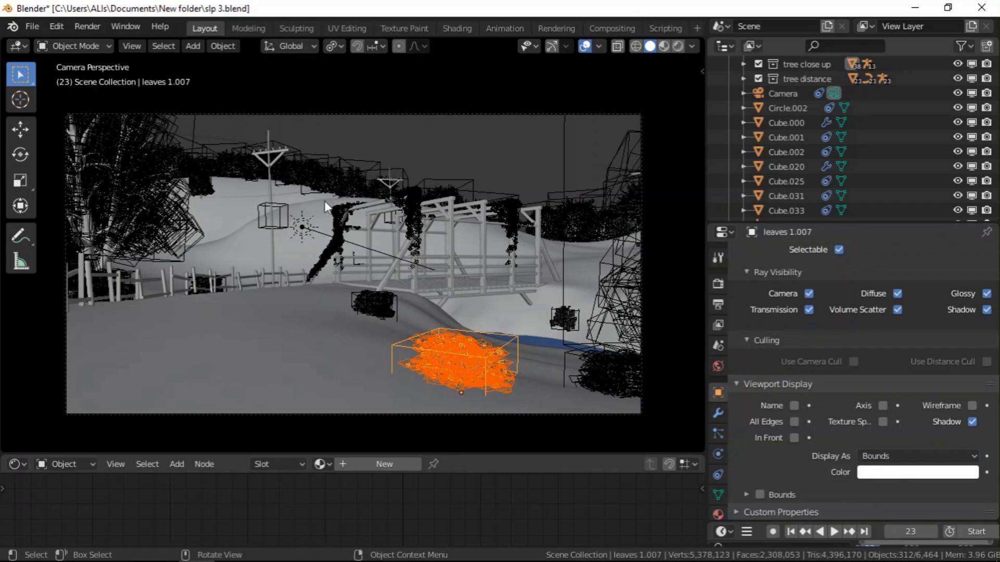
- Examine up close how the leaves climbing the bridge posts are displayed as bounding boxes
{"action": "scroll", "coordinate": [424, 199], "scroll_direction": "up", "scroll_amount": 10}
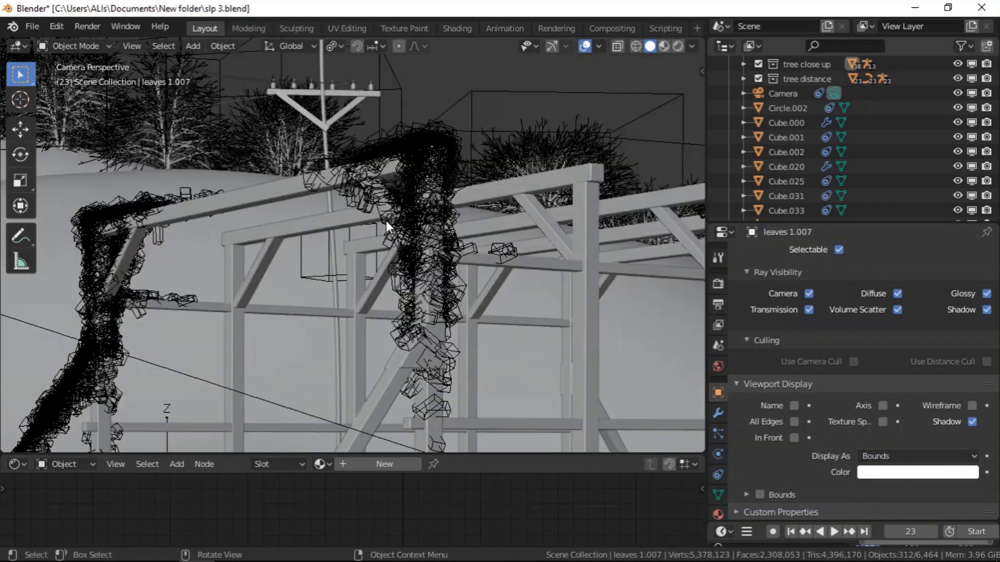
{"action": "scroll", "coordinate": [447, 226], "scroll_direction": "down", "scroll_amount": 11}
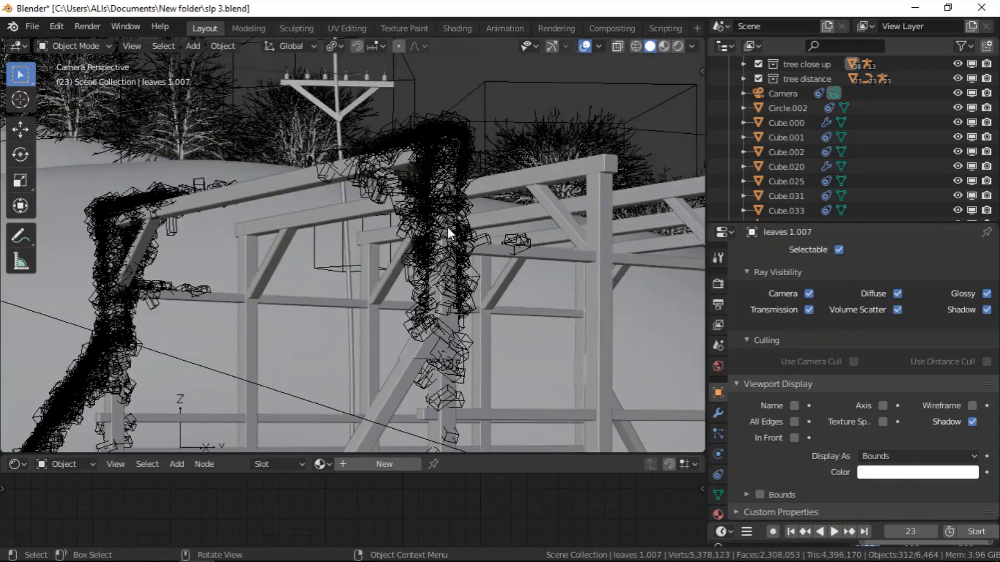
{"action": "scroll", "coordinate": [273, 298], "scroll_direction": "up", "scroll_amount": 10}
{"action": "scroll", "coordinate": [336, 229], "scroll_direction": "down", "scroll_amount": 7}
{"action": "scroll", "coordinate": [339, 212], "scroll_direction": "down", "scroll_amount": 5}
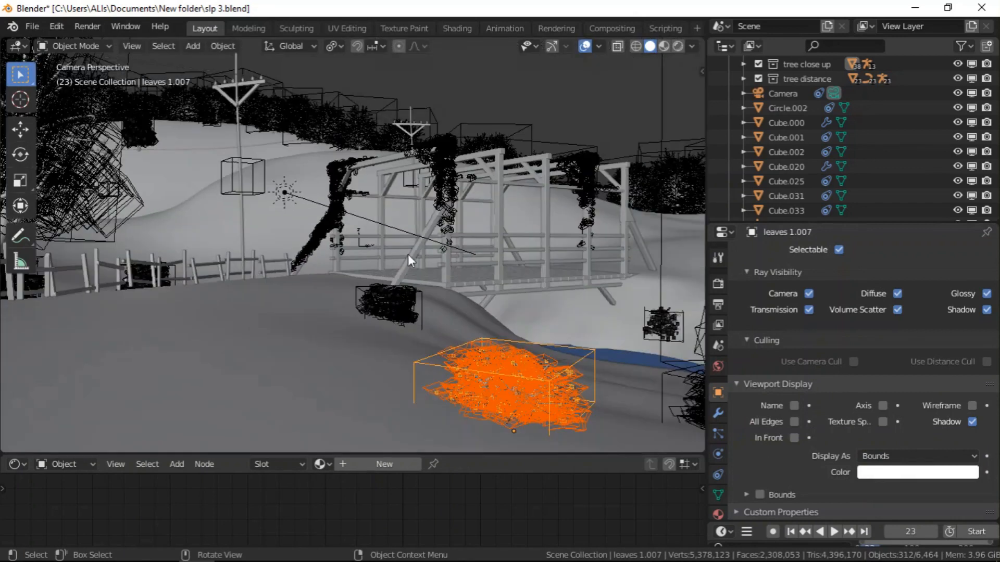
{"action": "scroll", "coordinate": [553, 317], "scroll_direction": "down", "scroll_amount": 4}
{"action": "scroll", "coordinate": [539, 348], "scroll_direction": "up", "scroll_amount": 3}
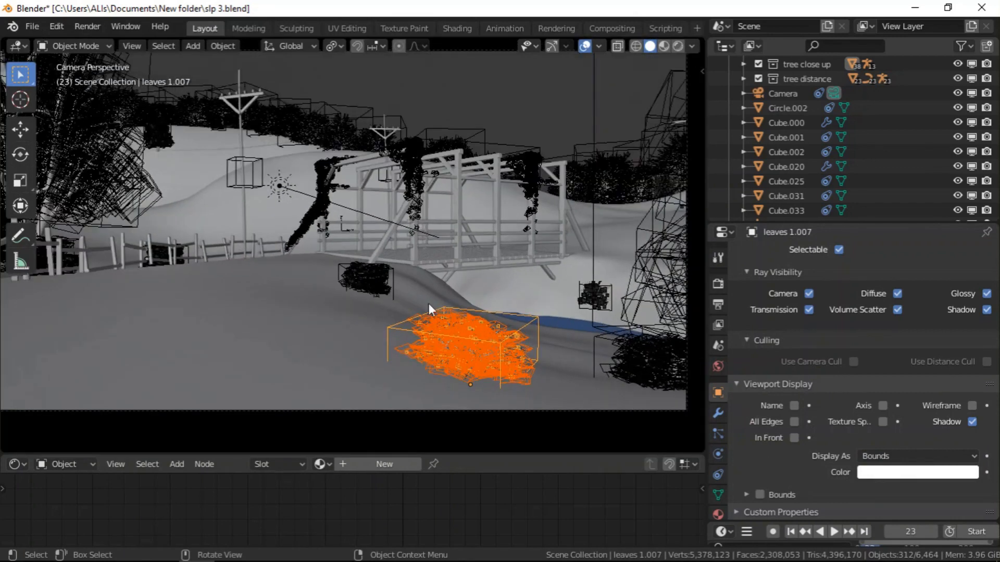
- Compare the leaf display of the small bush across the river with that of the selected foreground bush
{"action": "scroll", "coordinate": [593, 296], "scroll_direction": "up", "scroll_amount": 10}
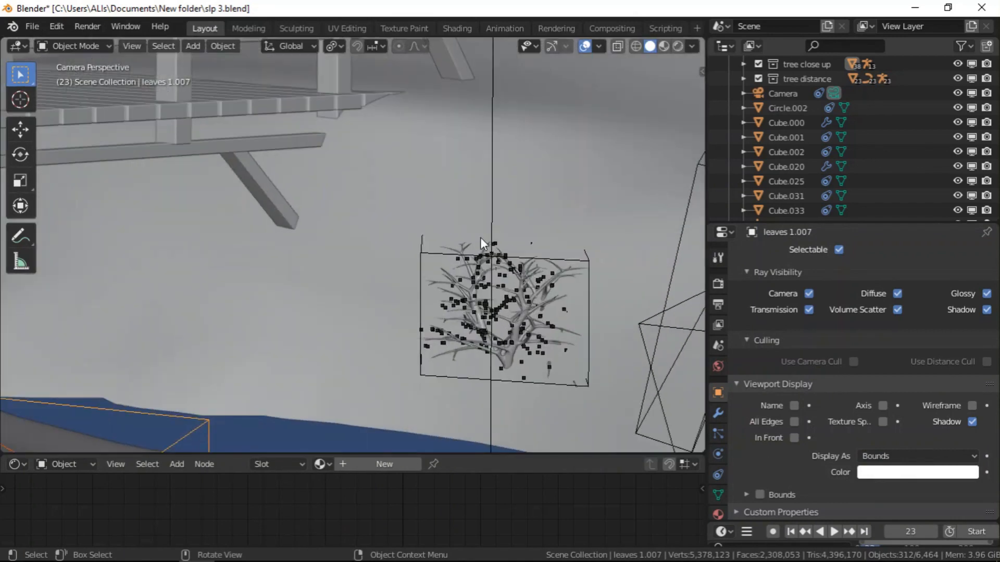
{"action": "scroll", "coordinate": [552, 271], "scroll_direction": "down", "scroll_amount": 8}
{"action": "scroll", "coordinate": [495, 281], "scroll_direction": "down", "scroll_amount": 3}
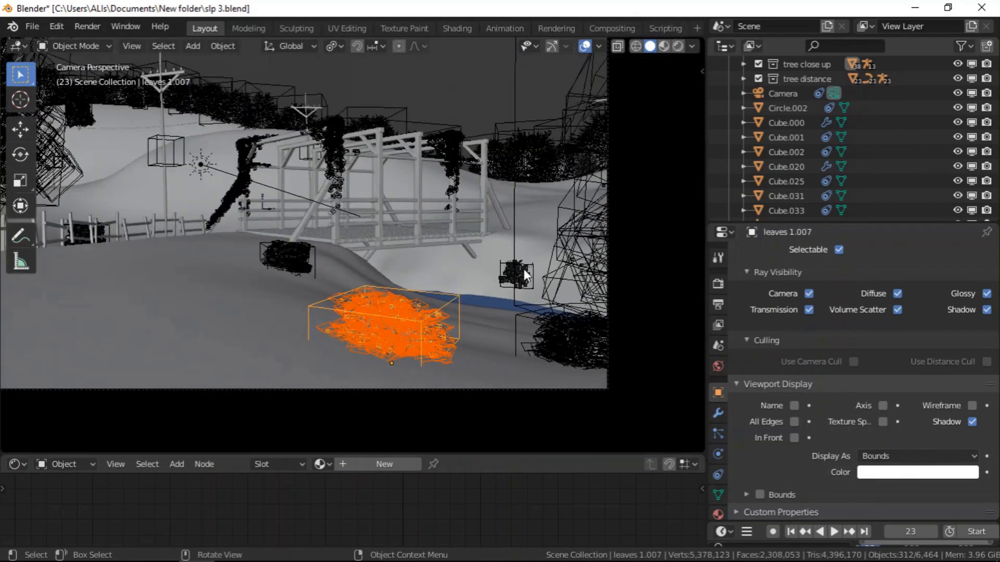
{"action": "scroll", "coordinate": [523, 276], "scroll_direction": "up", "scroll_amount": 5}
{"action": "scroll", "coordinate": [524, 276], "scroll_direction": "up", "scroll_amount": 4}
{"action": "scroll", "coordinate": [523, 276], "scroll_direction": "down", "scroll_amount": 7}
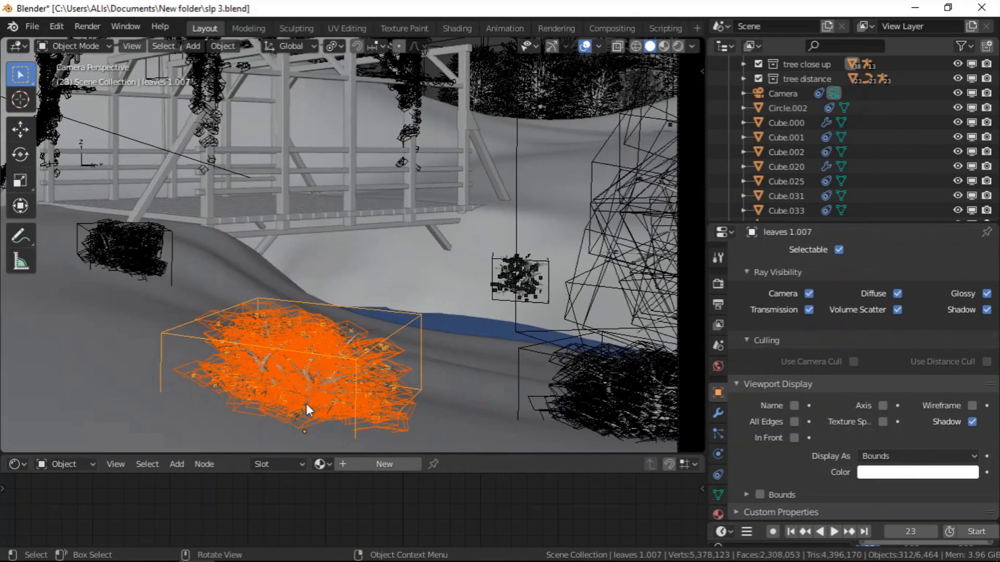
{"action": "scroll", "coordinate": [312, 396], "scroll_direction": "up", "scroll_amount": 4}
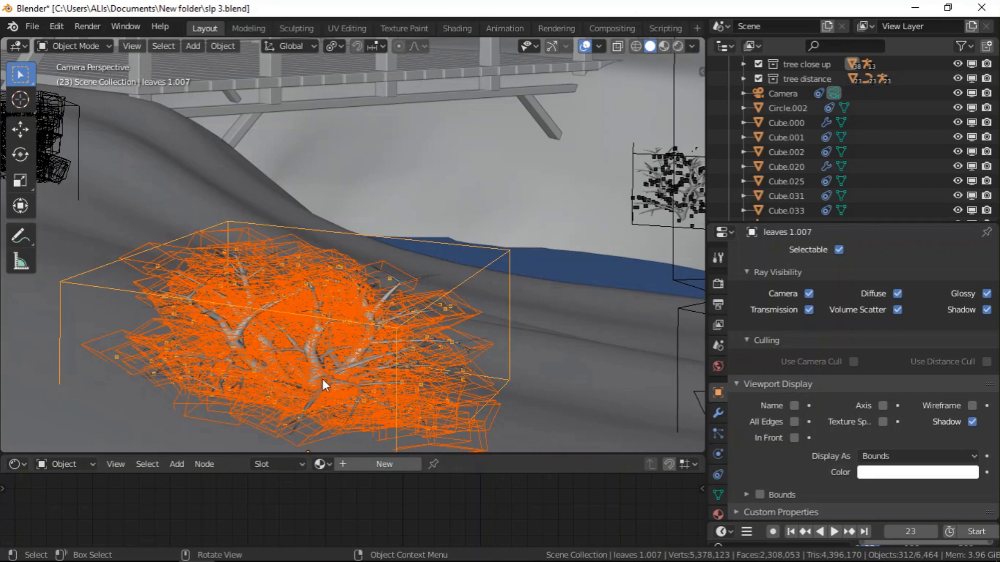
{"action": "scroll", "coordinate": [411, 266], "scroll_direction": "down", "scroll_amount": 2}
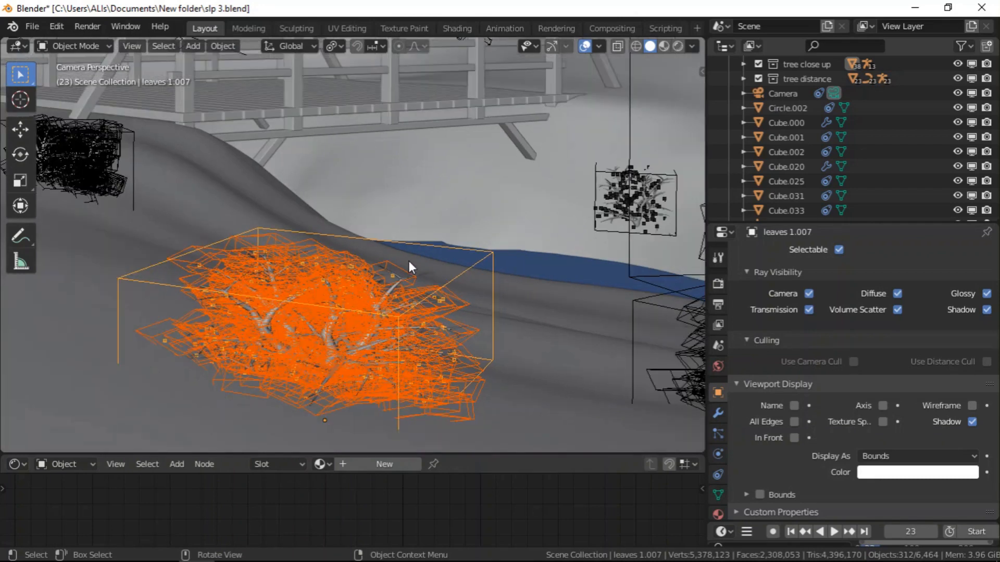
{"action": "scroll", "coordinate": [626, 195], "scroll_direction": "up", "scroll_amount": 5}
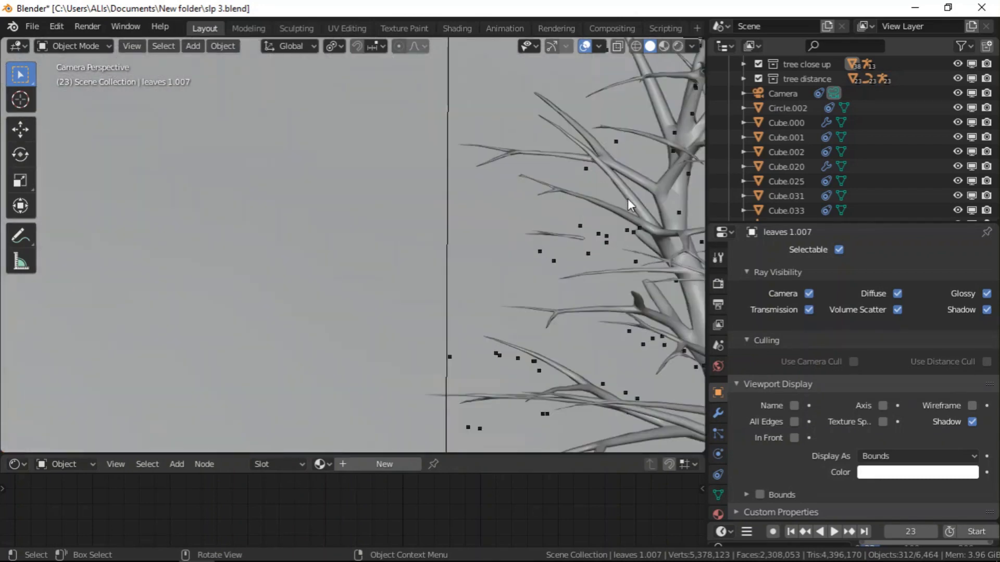
{"action": "scroll", "coordinate": [533, 192], "scroll_direction": "down", "scroll_amount": 6}
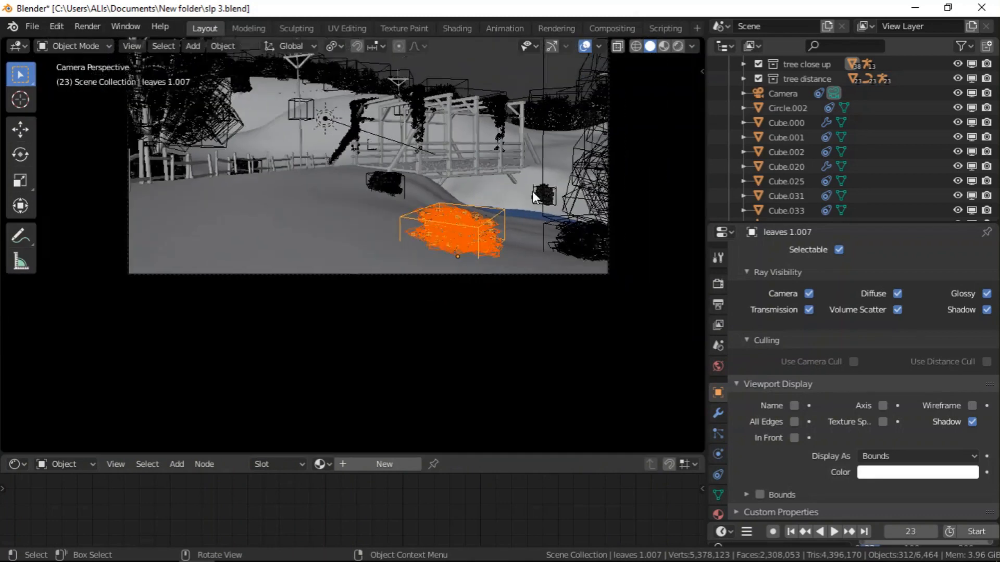
- Examine the leaf boxes of the bush on the near bank below the bridge against the whole camera view
{"action": "scroll", "coordinate": [534, 192], "scroll_direction": "down", "scroll_amount": 4}
{"action": "scroll", "coordinate": [595, 155], "scroll_direction": "up", "scroll_amount": 4}
{"action": "scroll", "coordinate": [383, 126], "scroll_direction": "up", "scroll_amount": 1}
{"action": "scroll", "coordinate": [575, 227], "scroll_direction": "down", "scroll_amount": 1}
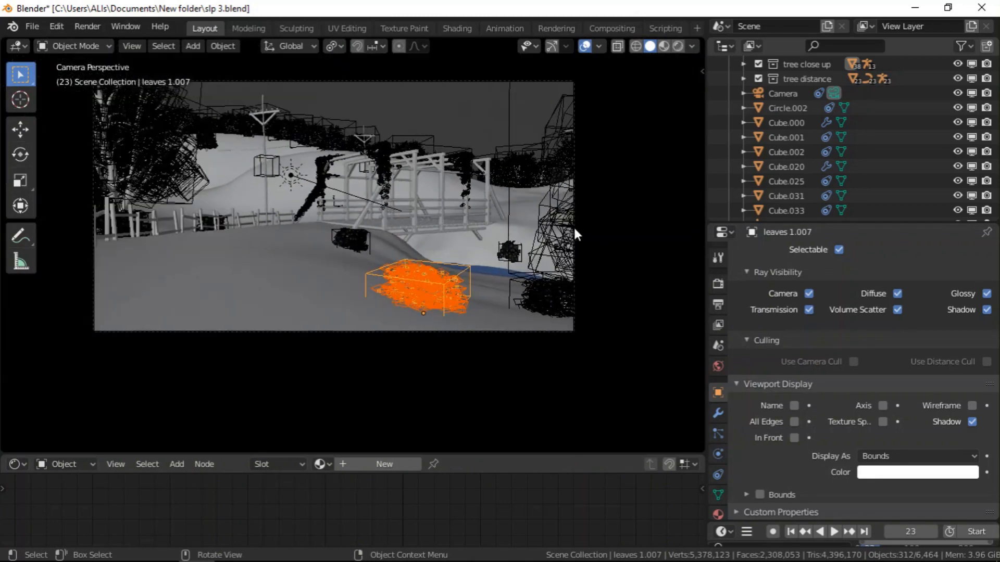
{"action": "scroll", "coordinate": [418, 123], "scroll_direction": "up", "scroll_amount": 2}
{"action": "scroll", "coordinate": [346, 270], "scroll_direction": "up", "scroll_amount": 4}
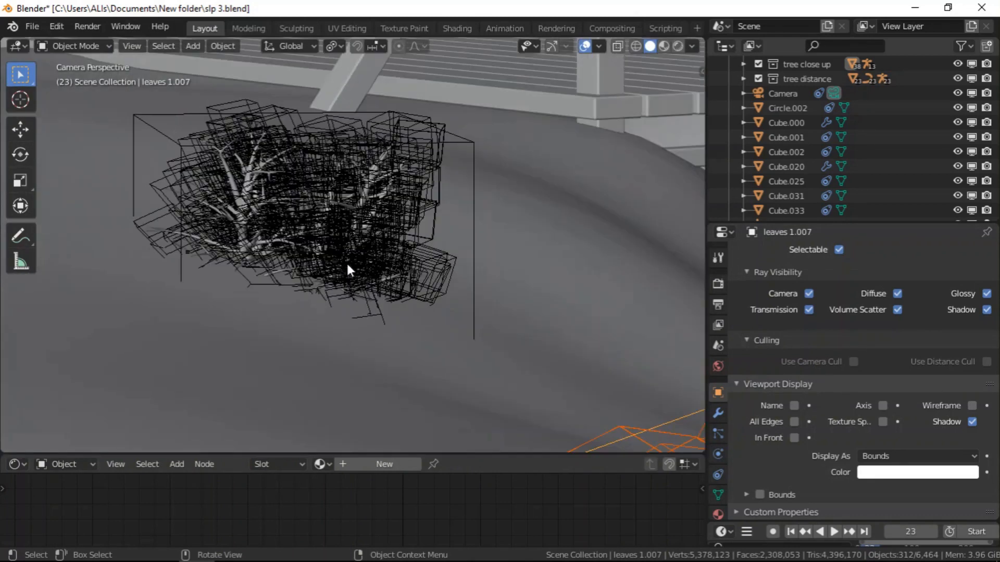
{"action": "scroll", "coordinate": [355, 245], "scroll_direction": "down", "scroll_amount": 6}
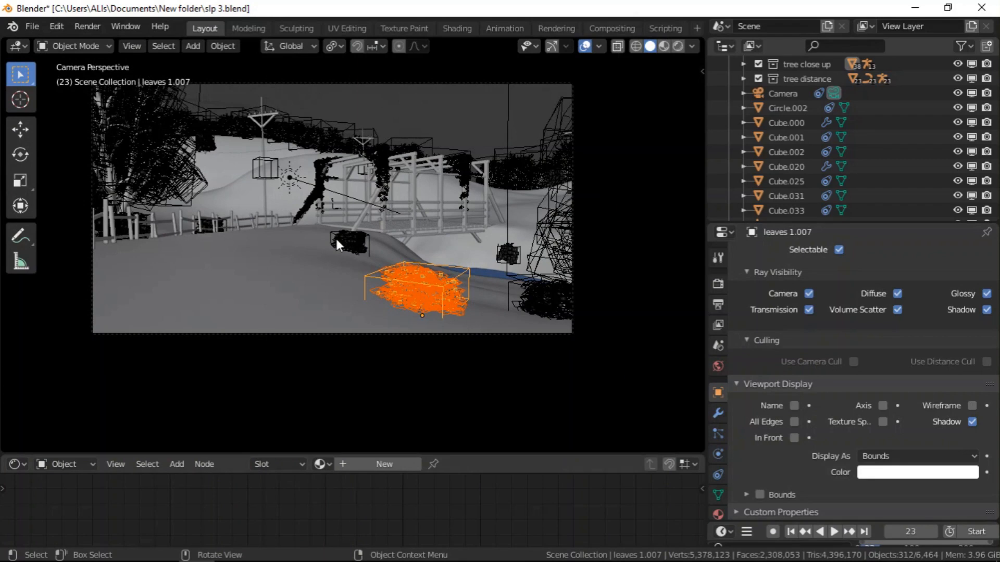
{"action": "scroll", "coordinate": [266, 295], "scroll_direction": "down", "scroll_amount": 3}
{"action": "scroll", "coordinate": [395, 196], "scroll_direction": "up", "scroll_amount": 3}
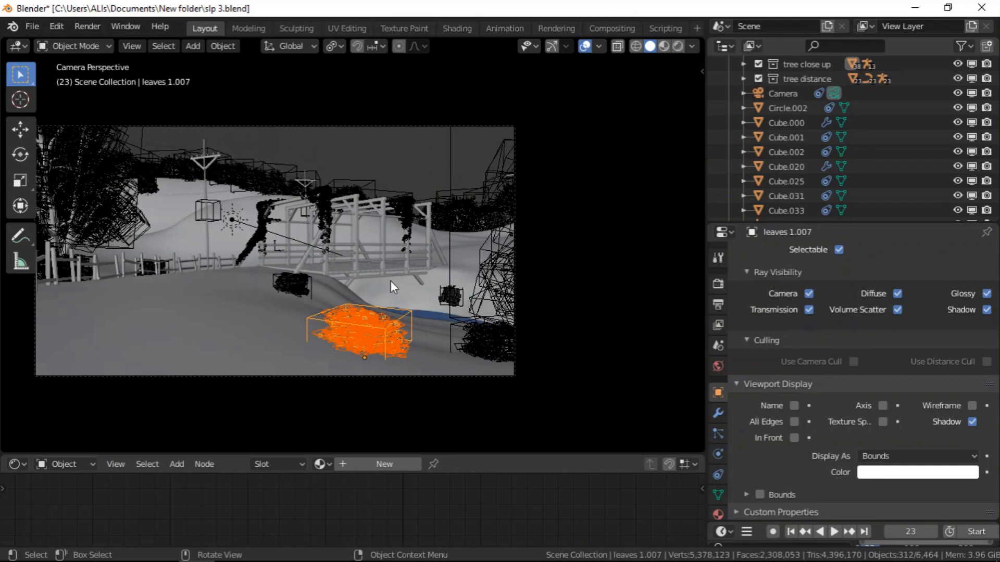
- Orbit out of the camera view and select the branches of the small bush on the far riverbank
{"action": "scroll", "coordinate": [464, 304], "scroll_direction": "up", "scroll_amount": 10}
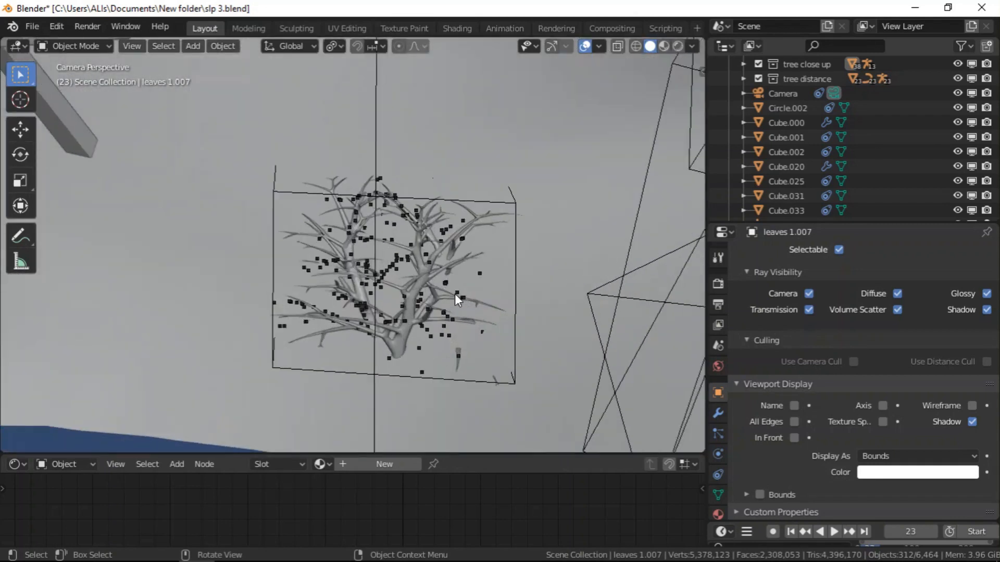
{"action": "middle_click_drag", "start_coordinate": [346, 326], "coordinate": [424, 365]}
{"action": "scroll", "coordinate": [474, 304], "scroll_direction": "down", "scroll_amount": 10}
{"action": "scroll", "coordinate": [474, 304], "scroll_direction": "down", "scroll_amount": 6}
{"action": "scroll", "coordinate": [426, 260], "scroll_direction": "up", "scroll_amount": 6}
{"action": "middle_click_drag", "start_coordinate": [435, 271], "coordinate": [537, 256]}
{"action": "scroll", "coordinate": [467, 264], "scroll_direction": "up", "scroll_amount": 7}
{"action": "scroll", "coordinate": [467, 261], "scroll_direction": "down", "scroll_amount": 5}
{"action": "middle_click_drag", "start_coordinate": [362, 345], "coordinate": [475, 357]}
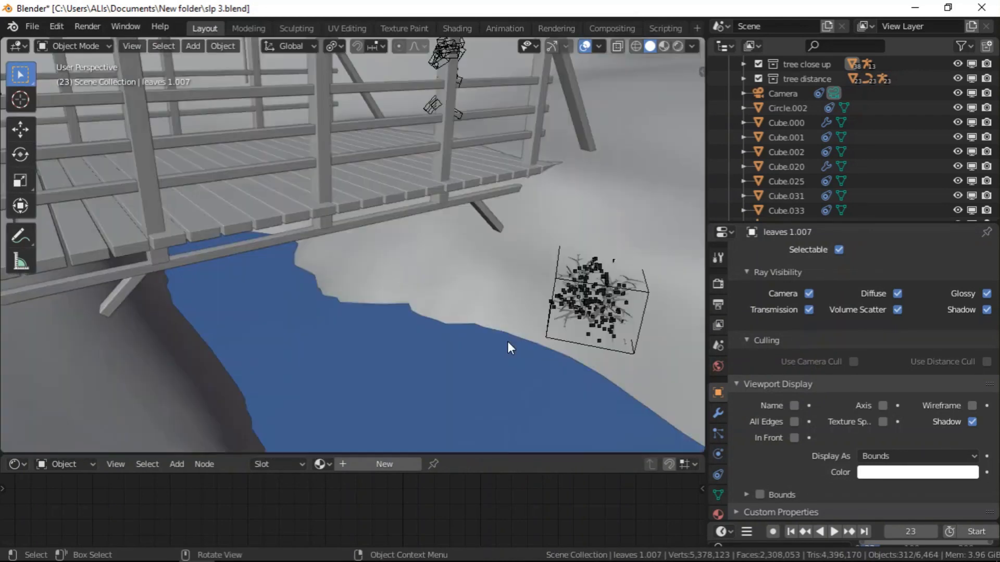
{"action": "left_click", "coordinate": [562, 335]}
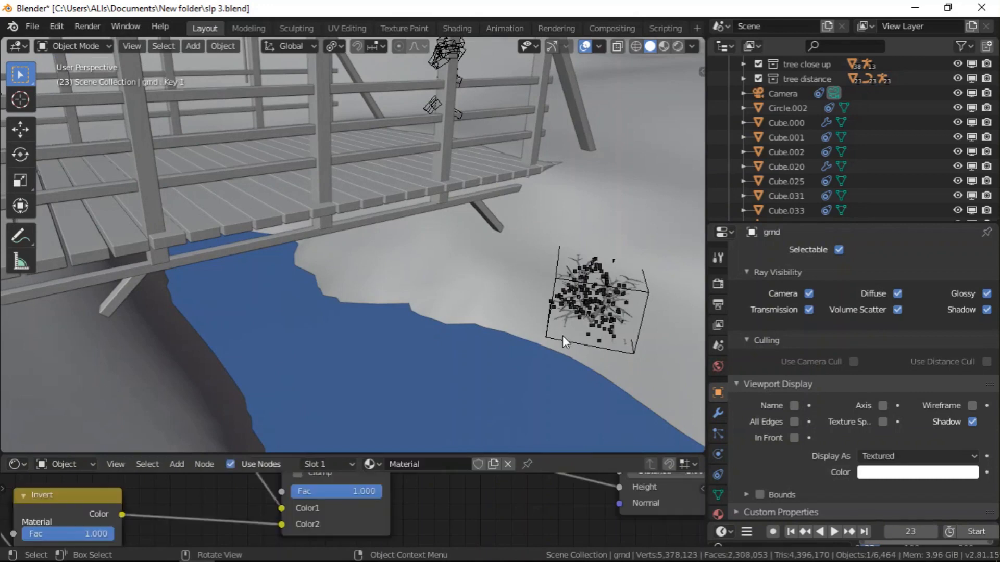
{"action": "left_click", "coordinate": [608, 302]}
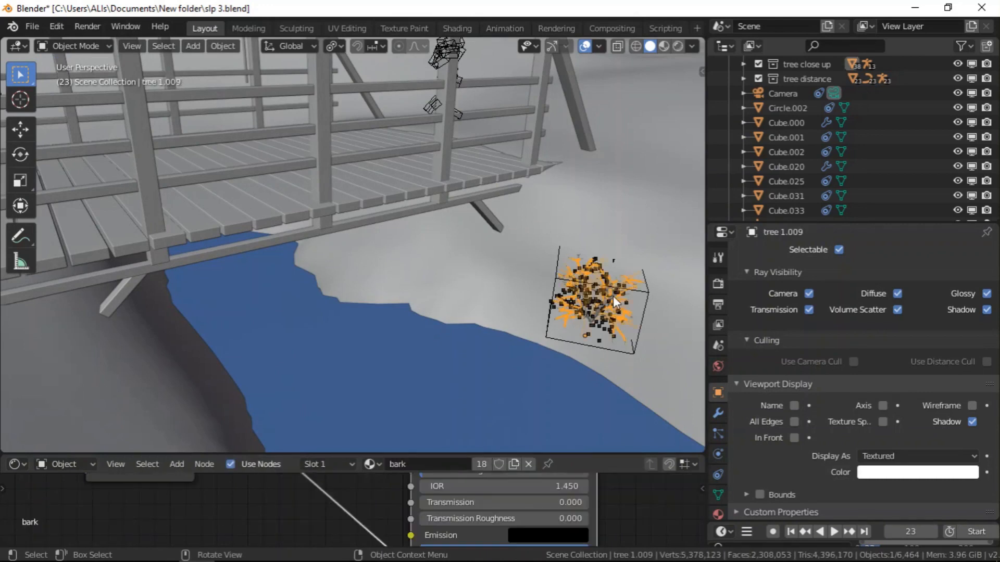
- Select the hierarchy of tree 1 Arm.009 in the tree close up collection and delete that armature
{"action": "left_click", "coordinate": [744, 64]}
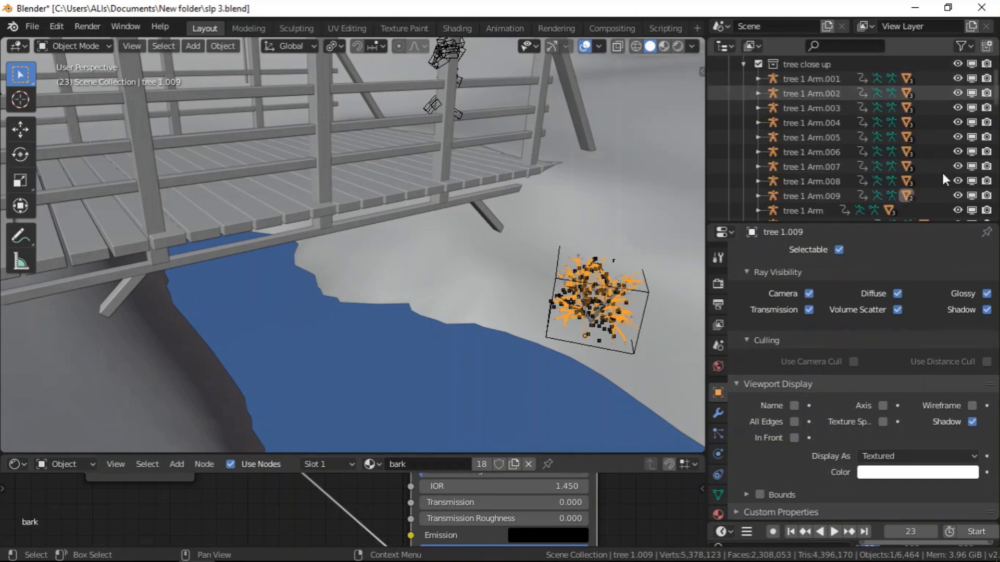
{"action": "scroll", "coordinate": [943, 176], "scroll_direction": "down", "scroll_amount": 5}
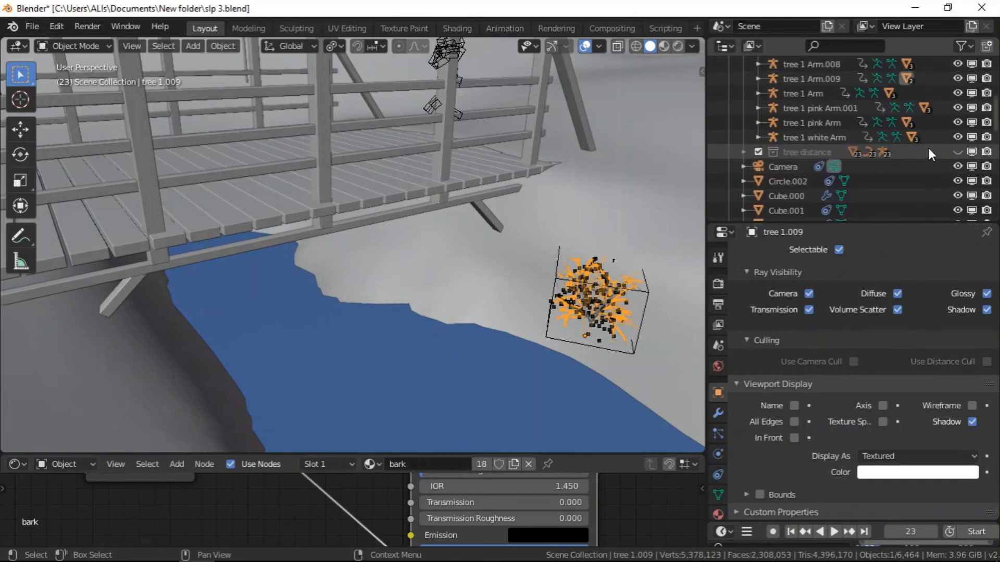
{"action": "scroll", "coordinate": [930, 148], "scroll_direction": "up", "scroll_amount": 5}
{"action": "scroll", "coordinate": [911, 156], "scroll_direction": "down", "scroll_amount": 2}
{"action": "right_click", "coordinate": [792, 167]}
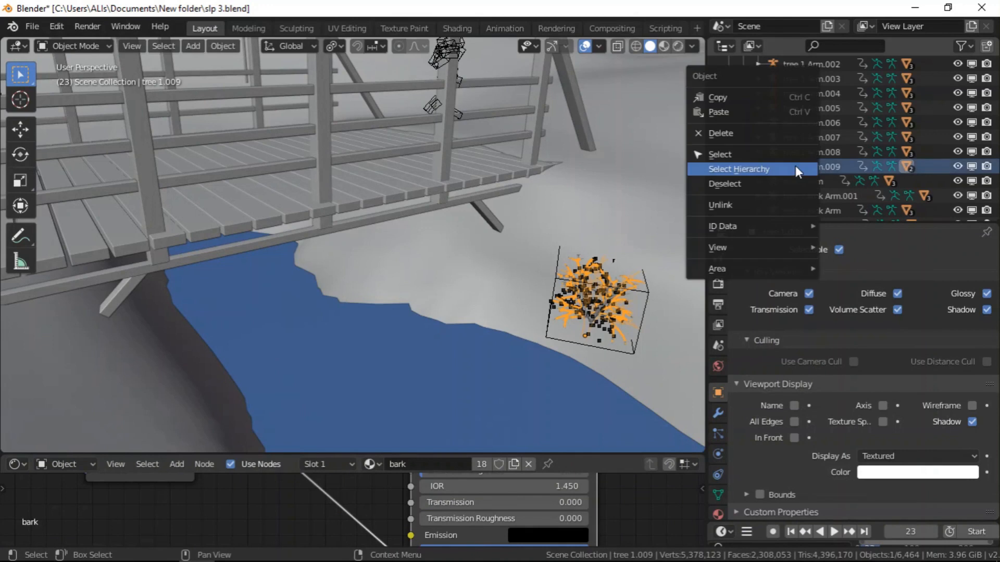
{"action": "left_click", "coordinate": [795, 166]}
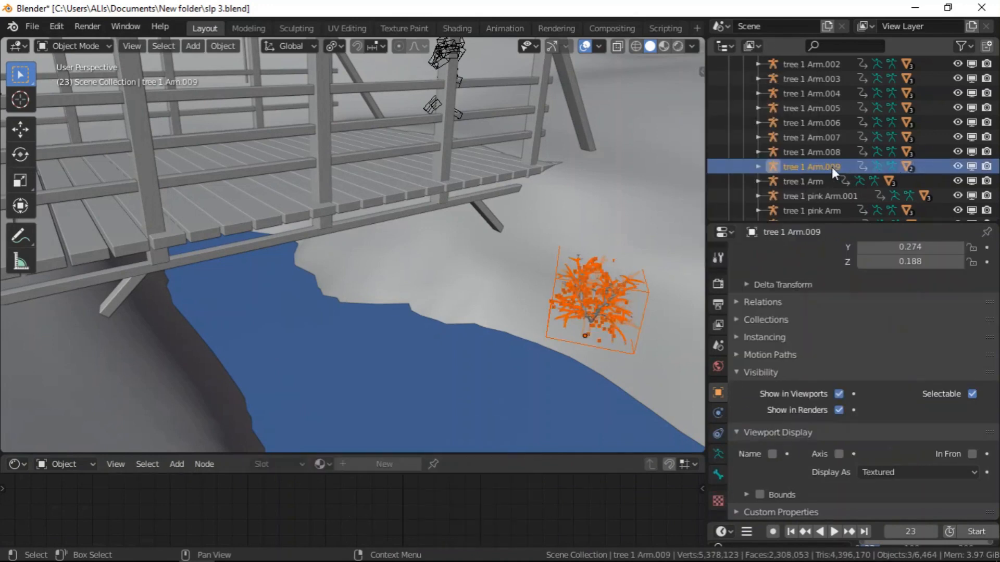
{"action": "right_click", "coordinate": [832, 167]}
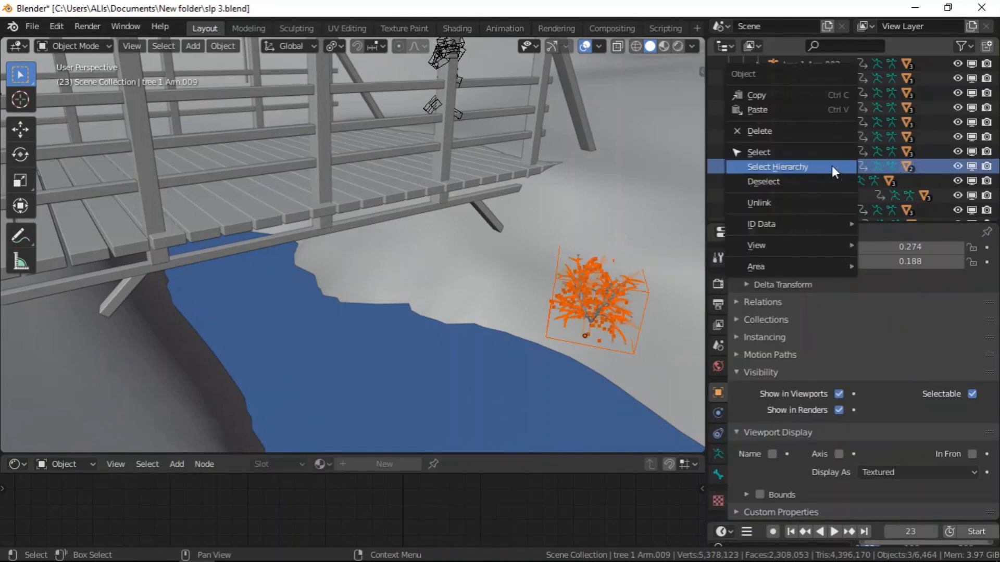
{"action": "left_click", "coordinate": [783, 129]}
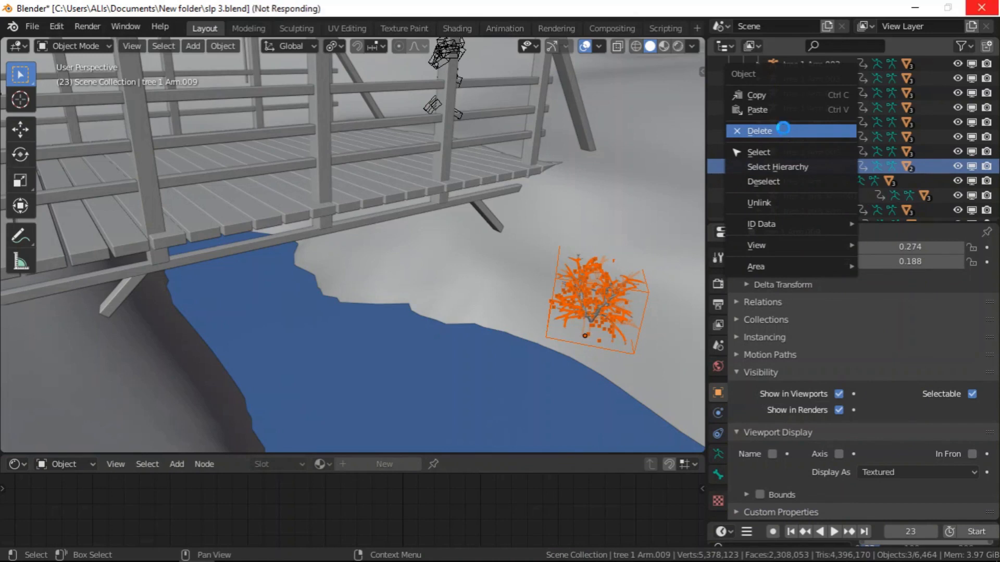
- Delete the still selected tree and leaves that belonged to the removed armature
{"action": "middle_click_drag", "start_coordinate": [599, 239], "coordinate": [616, 221]}
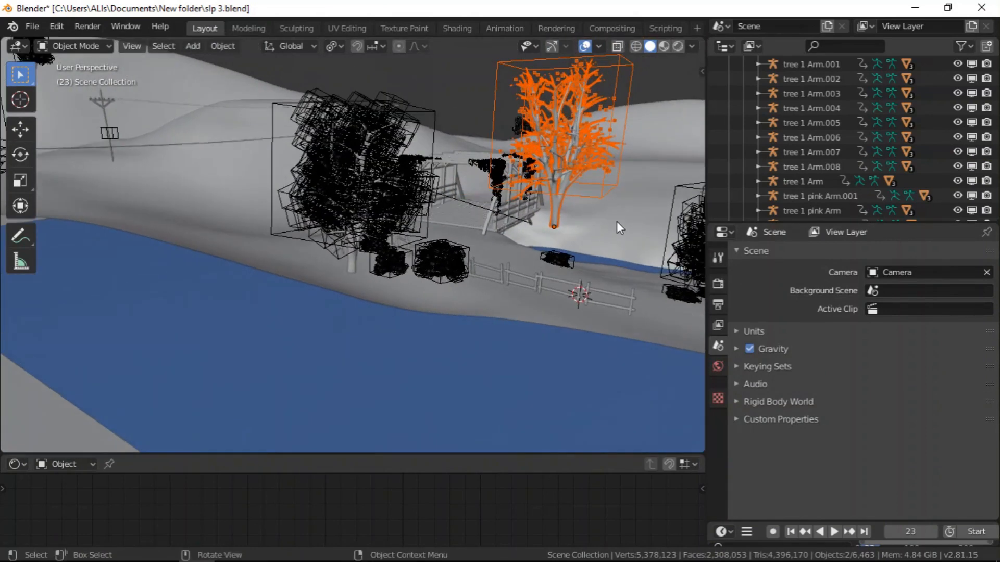
{"action": "key", "text": "x"}
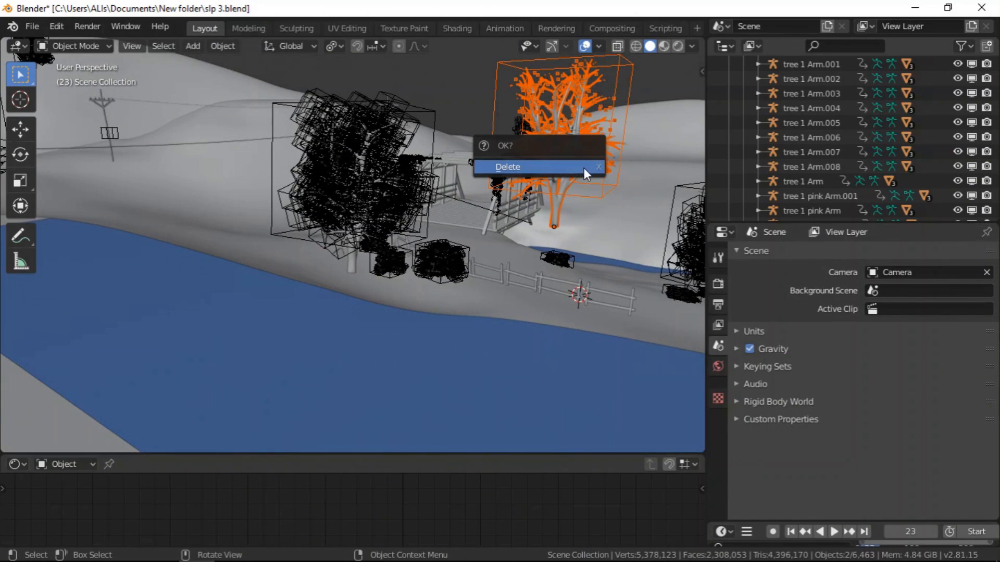
{"action": "key", "text": "Return"}
- Select the whole hierarchy of the small near-bank bush beside the fence, tree 1 Arm.006
{"action": "mouse_move", "coordinate": [583, 239]}
{"action": "middle_mouse_down"}
{"action": "mouse_move", "coordinate": [561, 276]}
{"action": "mouse_move", "coordinate": [566, 246]}
{"action": "middle_mouse_up"}
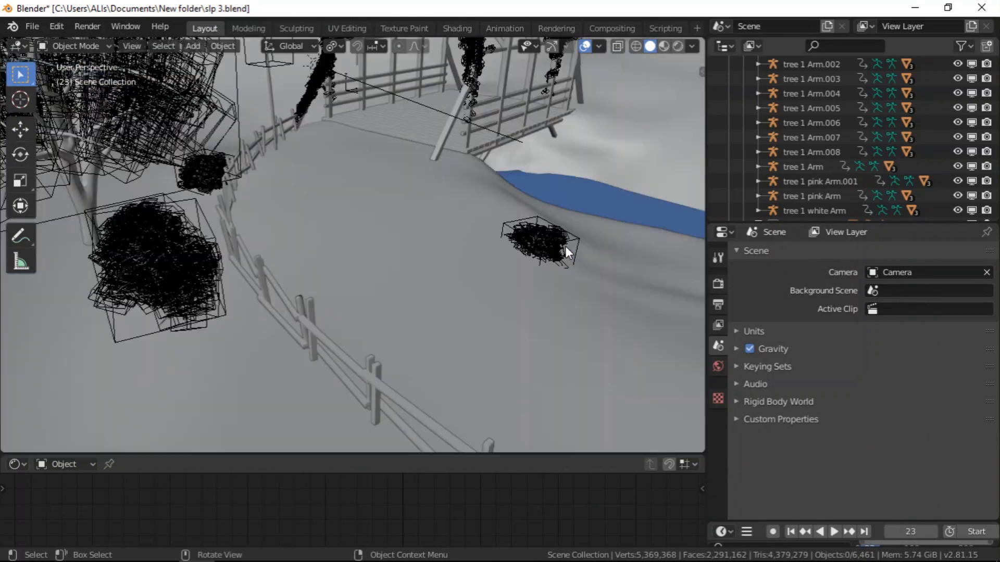
{"action": "left_click", "coordinate": [550, 243]}
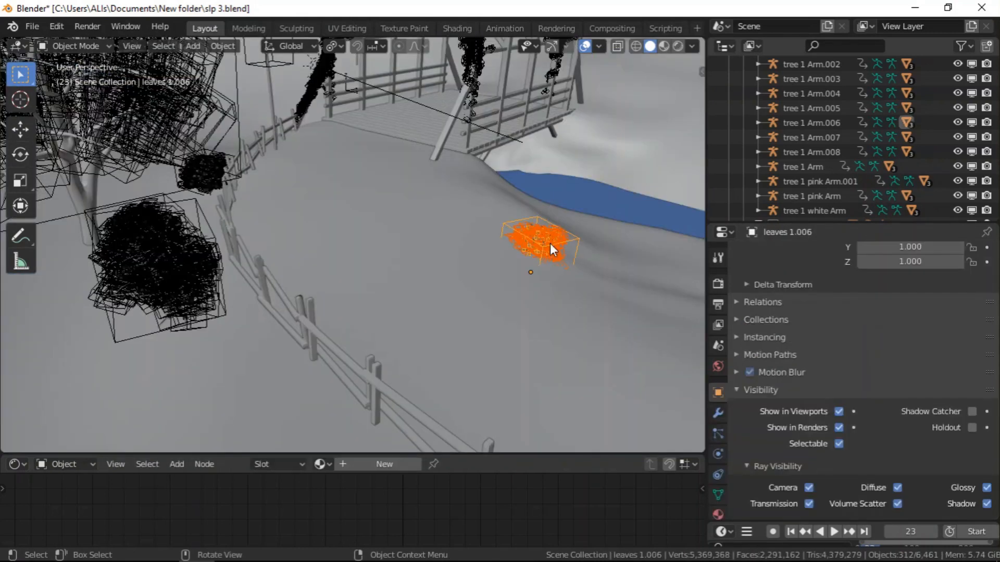
{"action": "key", "text": "KP_Decimal"}
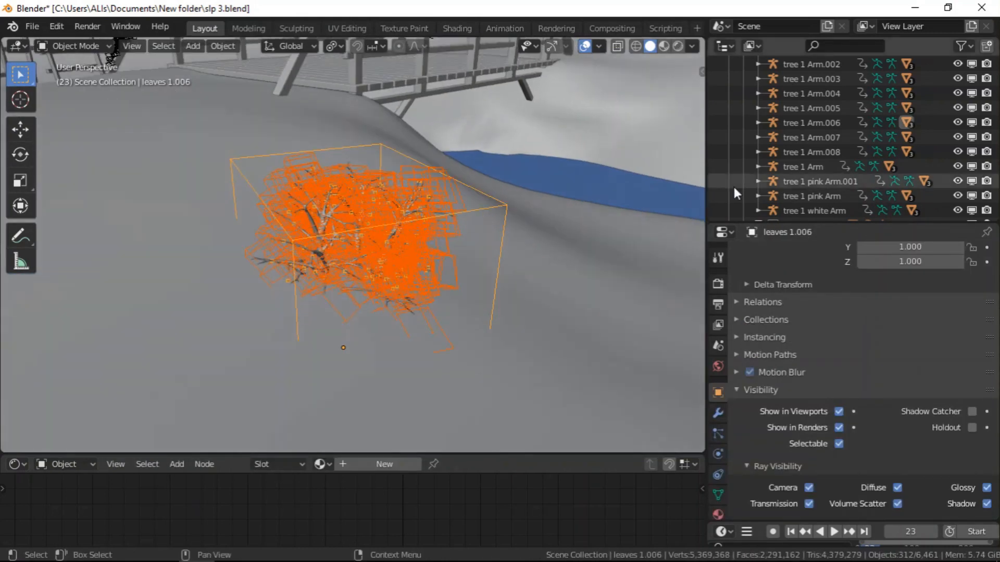
{"action": "right_click", "coordinate": [808, 120]}
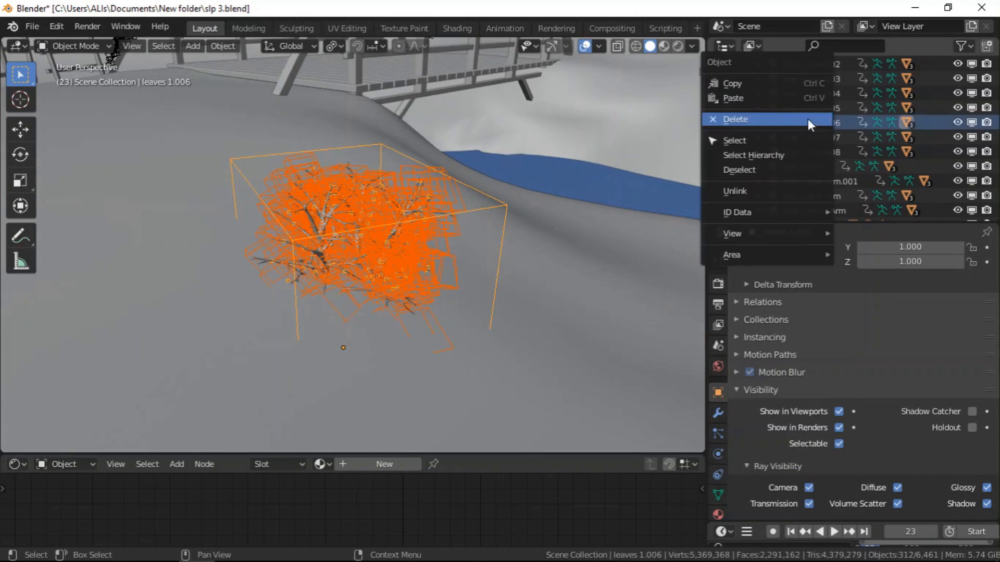
{"action": "left_click", "coordinate": [786, 154]}
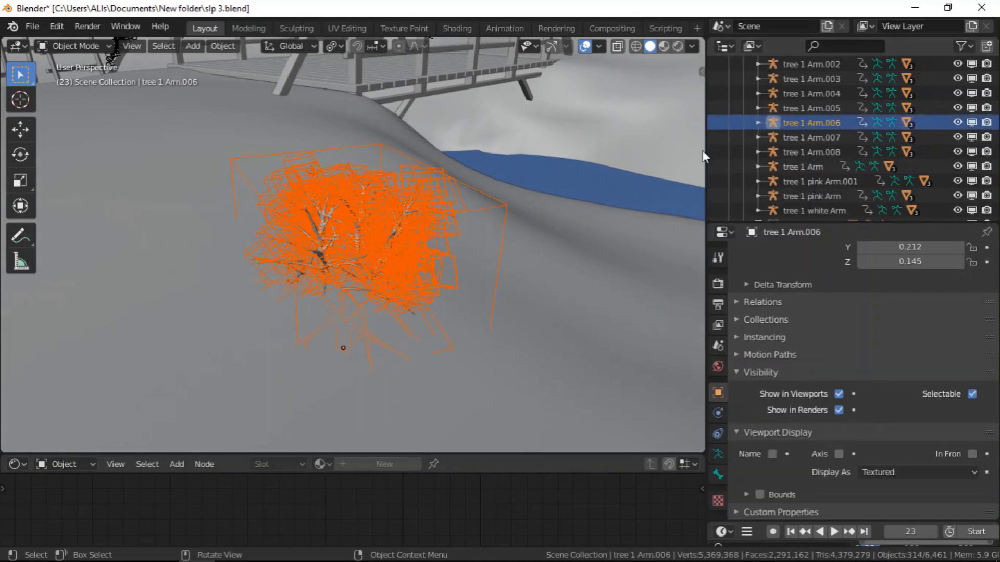
- Unhide tree 1 twigs.006 within the bush's hierarchy and add it to the selection
{"action": "left_click", "coordinate": [758, 122]}
{"action": "scroll", "coordinate": [784, 136], "scroll_direction": "down", "scroll_amount": 4}
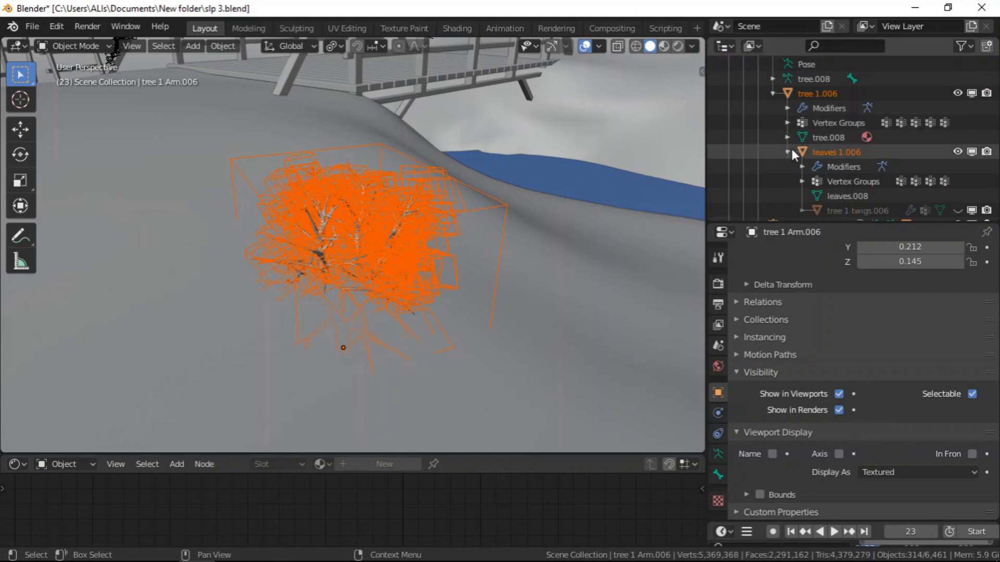
{"action": "scroll", "coordinate": [792, 152], "scroll_direction": "down", "scroll_amount": 2}
{"action": "left_click", "coordinate": [957, 181]}
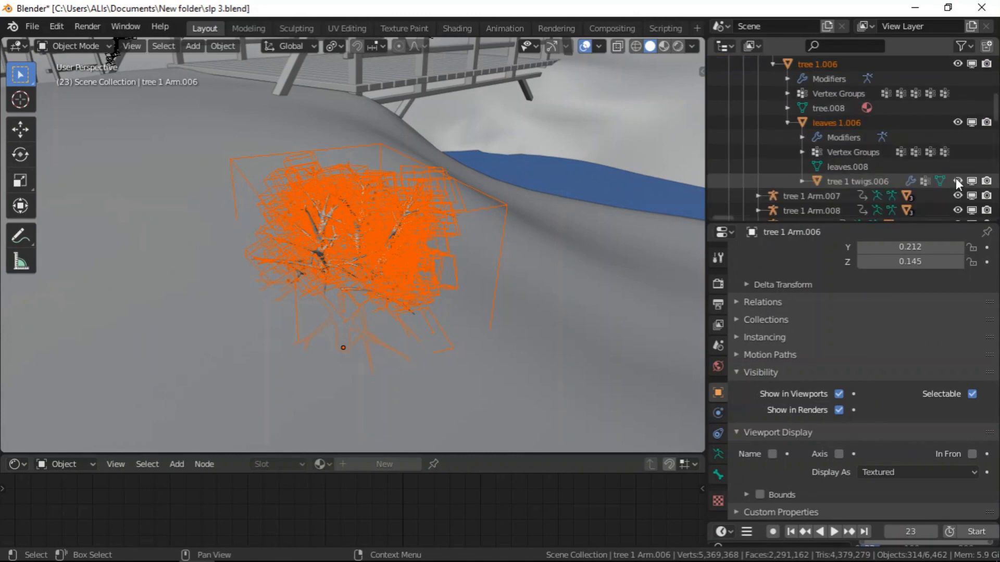
{"action": "left_click", "coordinate": [839, 177], "text": "ctrl"}
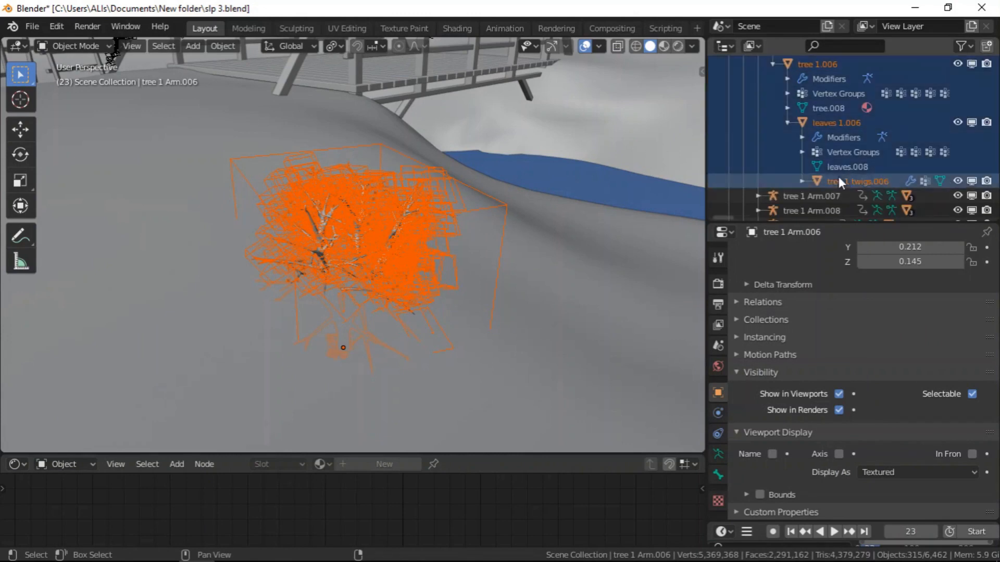
- Duplicate the selected bush with its armature, branches, leaves and twigs, keeping the copy at the original position
{"action": "scroll", "coordinate": [240, 271], "scroll_direction": "down", "scroll_amount": 3}
{"action": "scroll", "coordinate": [326, 252], "scroll_direction": "down", "scroll_amount": 3}
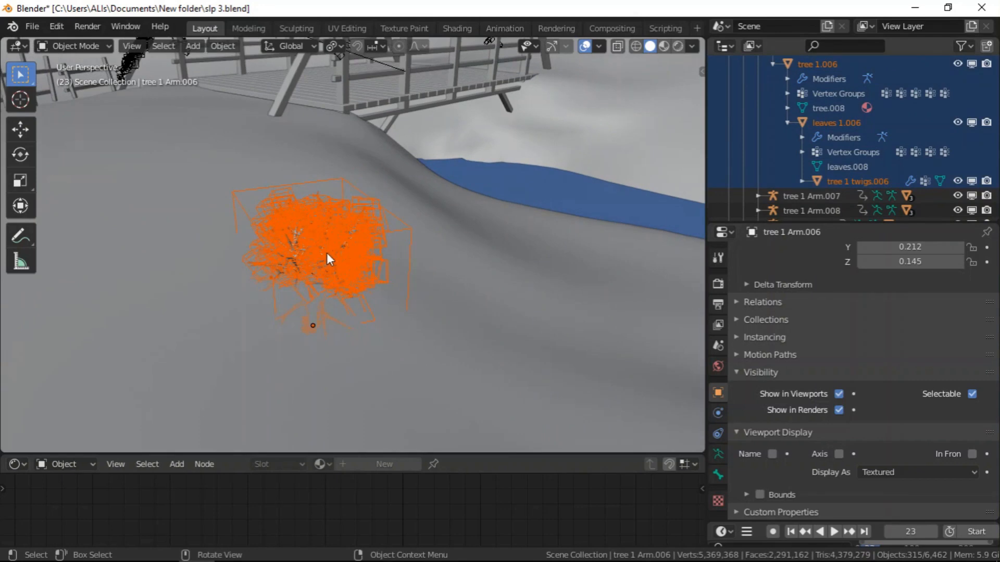
{"action": "scroll", "coordinate": [361, 267], "scroll_direction": "down", "scroll_amount": 2}
{"action": "scroll", "coordinate": [361, 267], "scroll_direction": "down", "scroll_amount": 2}
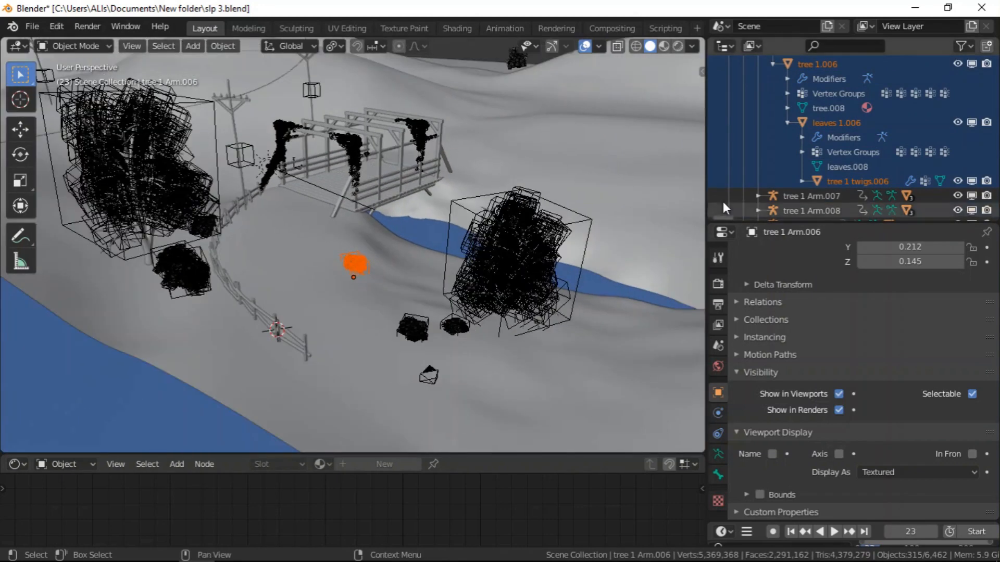
{"action": "scroll", "coordinate": [783, 167], "scroll_direction": "up", "scroll_amount": 4}
{"action": "scroll", "coordinate": [783, 168], "scroll_direction": "down", "scroll_amount": 4}
{"action": "scroll", "coordinate": [359, 274], "scroll_direction": "up", "scroll_amount": 6}
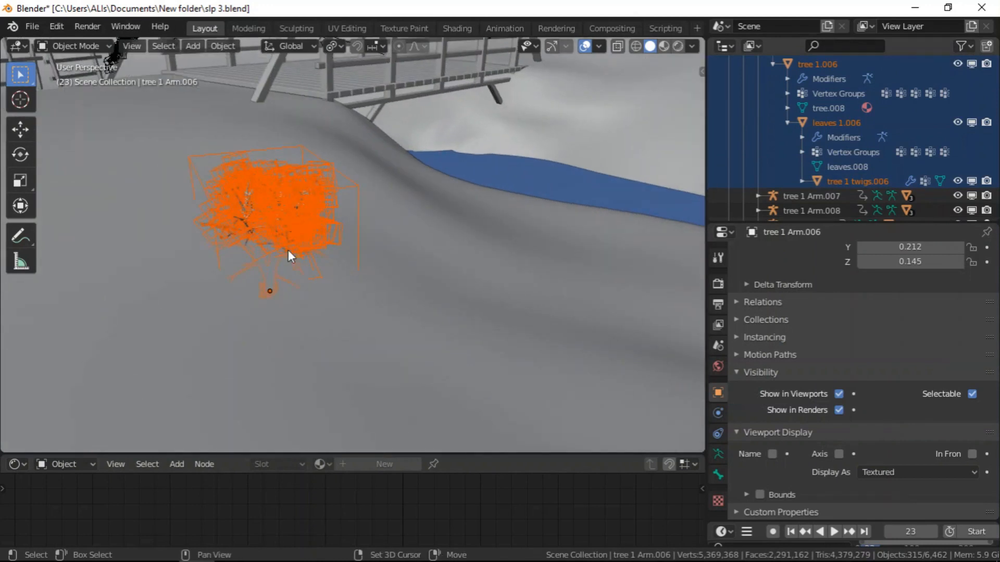
{"action": "key", "text": "shift+d"}
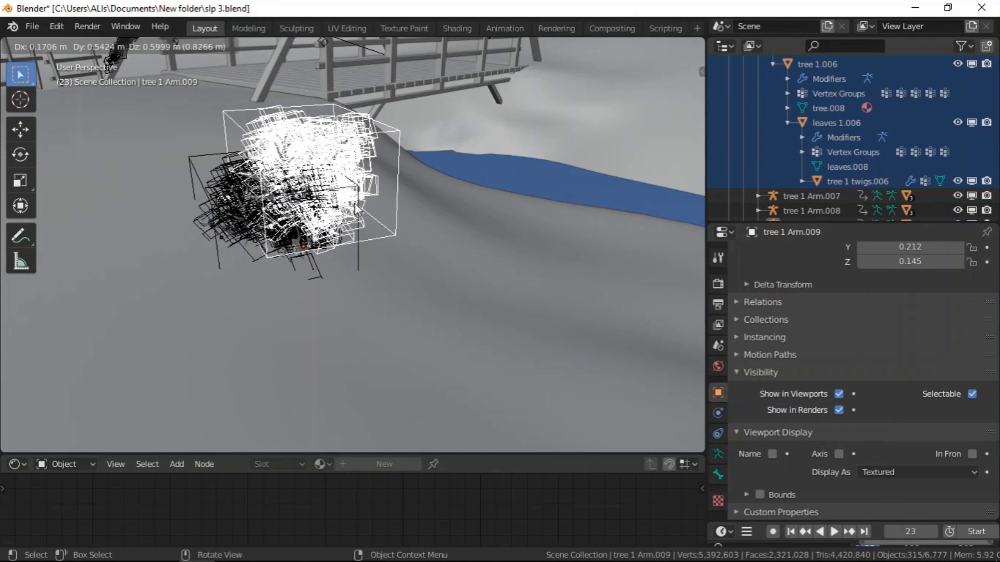
{"action": "key", "text": "Escape"}
- Show the transform gizmos and move the duplicated bush past the bridge toward the far riverbank
{"action": "left_click", "coordinate": [552, 48]}
{"action": "middle_click_drag", "start_coordinate": [391, 166], "coordinate": [340, 234]}
{"action": "left_click_drag", "start_coordinate": [359, 216], "coordinate": [608, 126]}
{"action": "scroll", "coordinate": [604, 131], "scroll_direction": "down", "scroll_amount": 2}
{"action": "scroll", "coordinate": [243, 272], "scroll_direction": "down", "scroll_amount": 1}
{"action": "scroll", "coordinate": [536, 146], "scroll_direction": "up", "scroll_amount": 2}
{"action": "left_click_drag", "start_coordinate": [538, 122], "coordinate": [661, 66]}
{"action": "middle_click_drag", "start_coordinate": [442, 168], "coordinate": [469, 151]}
{"action": "left_click_drag", "start_coordinate": [433, 144], "coordinate": [264, 132]}
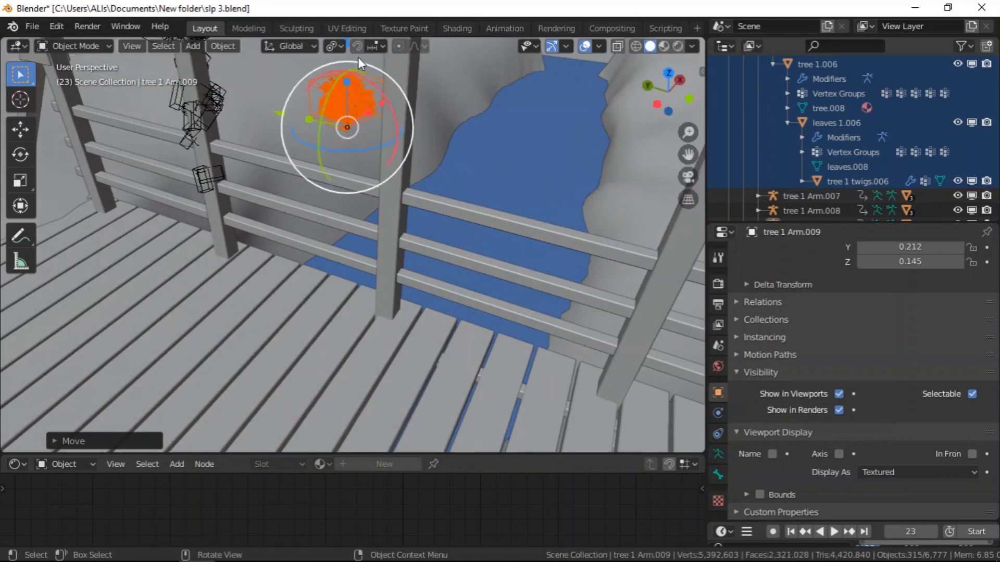
- Lower the duplicated bush and adjust its position beside the water on the far riverbank
{"action": "middle_click_drag", "start_coordinate": [351, 60], "coordinate": [353, 98]}
{"action": "left_click_drag", "start_coordinate": [353, 98], "coordinate": [361, 156]}
{"action": "middle_click_drag", "start_coordinate": [361, 157], "coordinate": [306, 248]}
{"action": "left_click_drag", "start_coordinate": [319, 263], "coordinate": [351, 258]}
{"action": "middle_click_drag", "start_coordinate": [368, 252], "coordinate": [415, 273]}
{"action": "left_click_drag", "start_coordinate": [417, 272], "coordinate": [383, 264]}
- Move the bush along the X axis toward the bridge, first by about -2.66 m and again in camera view
{"action": "left_click", "coordinate": [687, 177]}
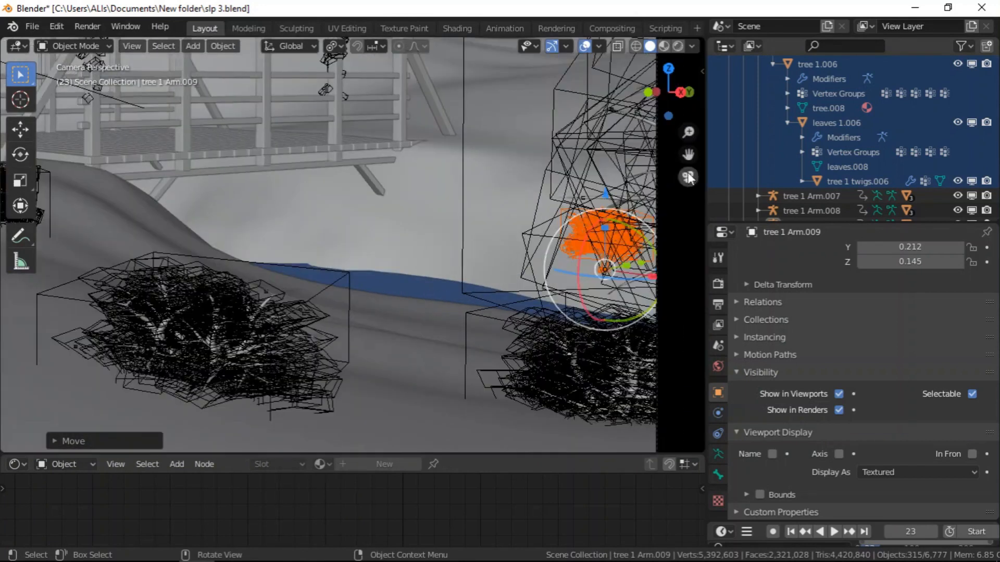
{"action": "left_click", "coordinate": [688, 178]}
{"action": "key", "text": "g"}
{"action": "key", "text": "x"}
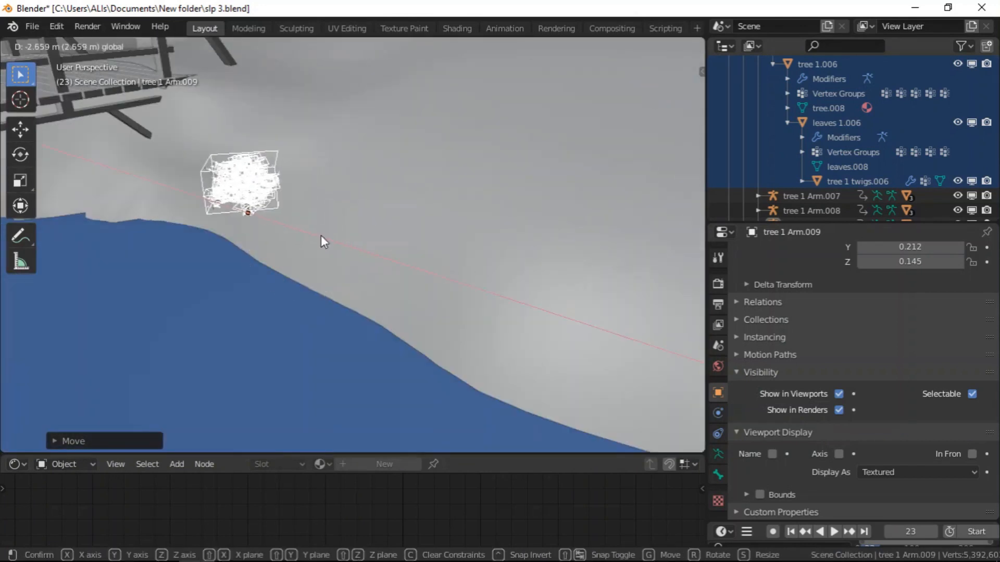
{"action": "left_click", "coordinate": [323, 242]}
{"action": "left_click", "coordinate": [689, 177]}
{"action": "key", "text": "g"}
{"action": "key", "text": "x"}
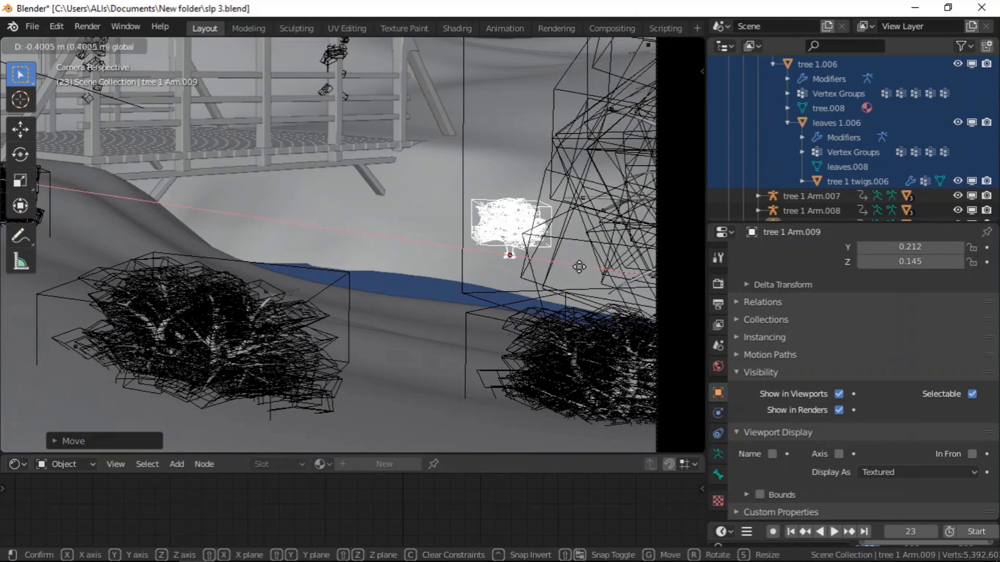
{"action": "left_click", "coordinate": [502, 261]}
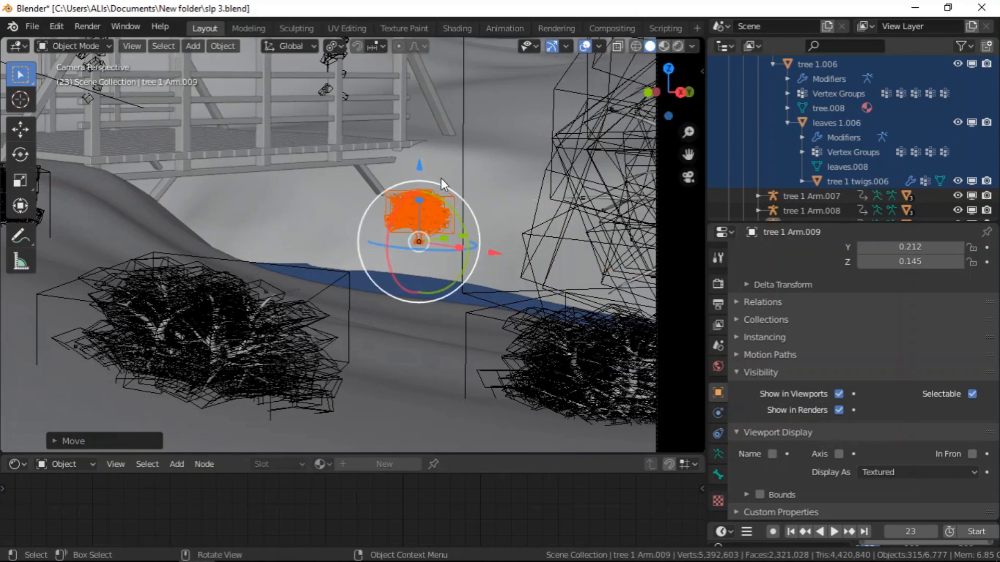
- Adjust the bush's height along Z so its trunk base meets the far bank, and check it against the whole camera frame
{"action": "left_click_drag", "start_coordinate": [417, 163], "coordinate": [425, 186]}
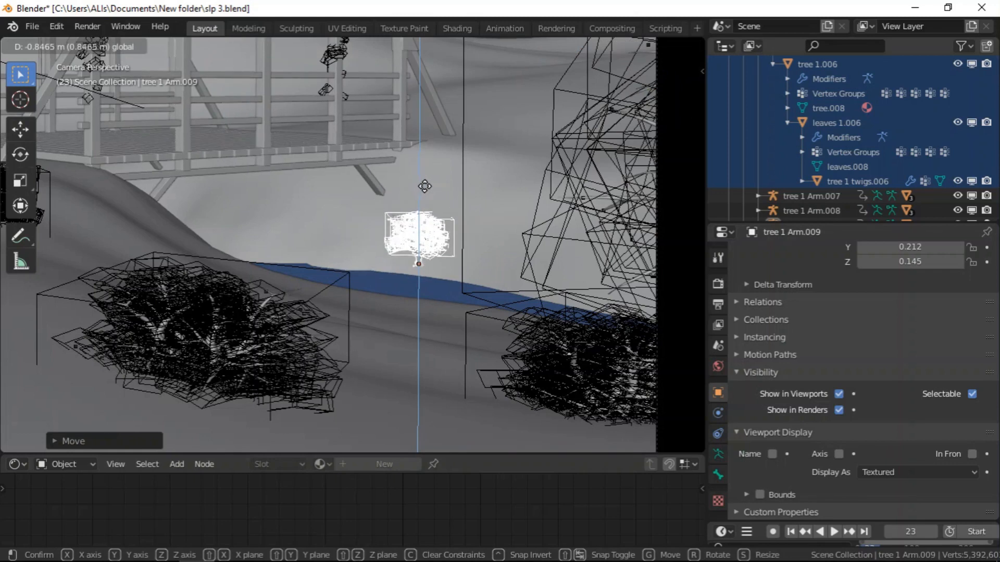
{"action": "left_click_drag", "start_coordinate": [445, 231], "coordinate": [446, 232]}
{"action": "scroll", "coordinate": [427, 259], "scroll_direction": "up", "scroll_amount": 3}
{"action": "scroll", "coordinate": [408, 372], "scroll_direction": "up", "scroll_amount": 5}
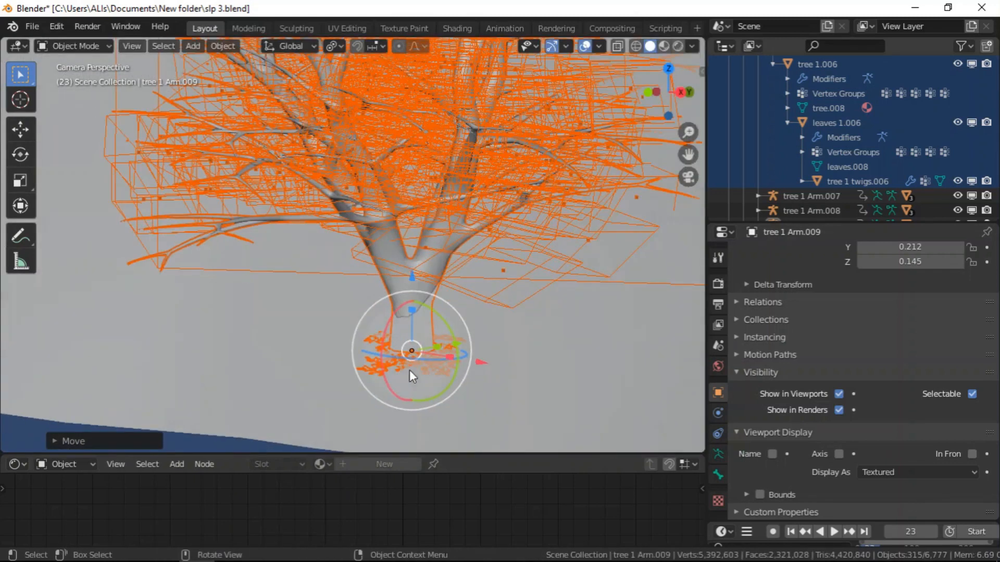
{"action": "left_click_drag", "start_coordinate": [414, 268], "coordinate": [416, 252]}
{"action": "scroll", "coordinate": [428, 253], "scroll_direction": "down", "scroll_amount": 8}
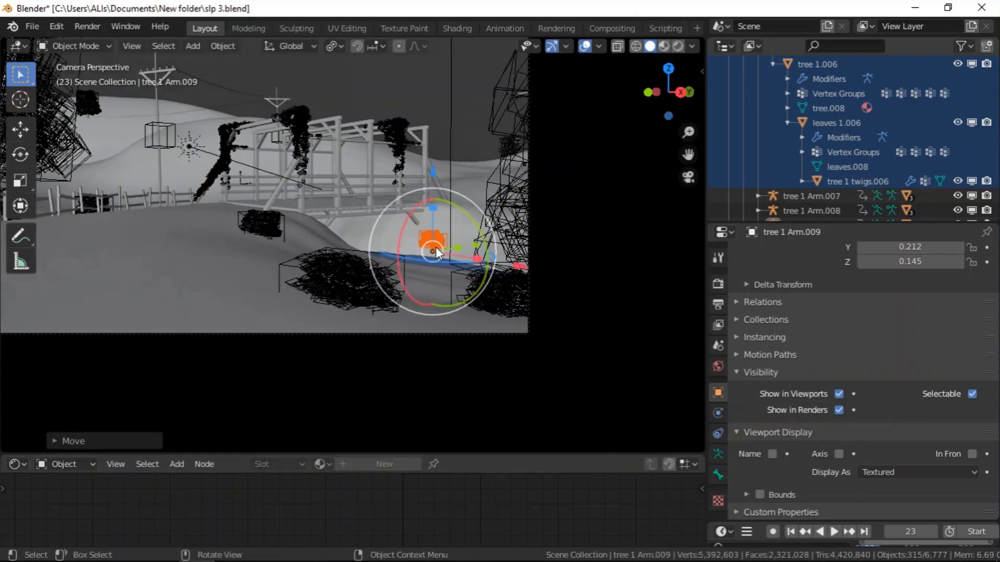
{"action": "scroll", "coordinate": [437, 254], "scroll_direction": "down", "scroll_amount": 2}
{"action": "scroll", "coordinate": [502, 292], "scroll_direction": "up", "scroll_amount": 2}
{"action": "scroll", "coordinate": [471, 289], "scroll_direction": "down", "scroll_amount": 2}
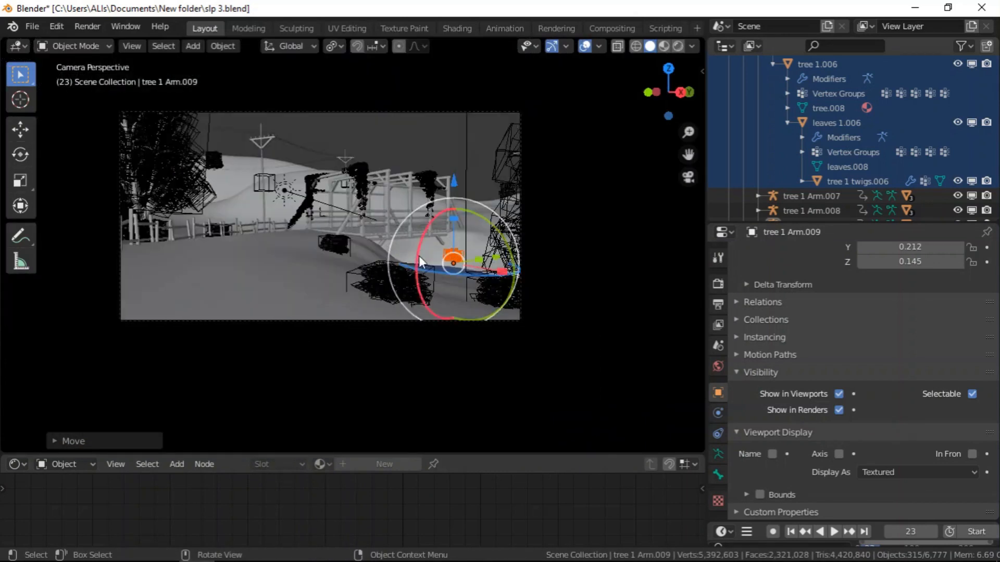
{"action": "scroll", "coordinate": [409, 235], "scroll_direction": "up", "scroll_amount": 4}
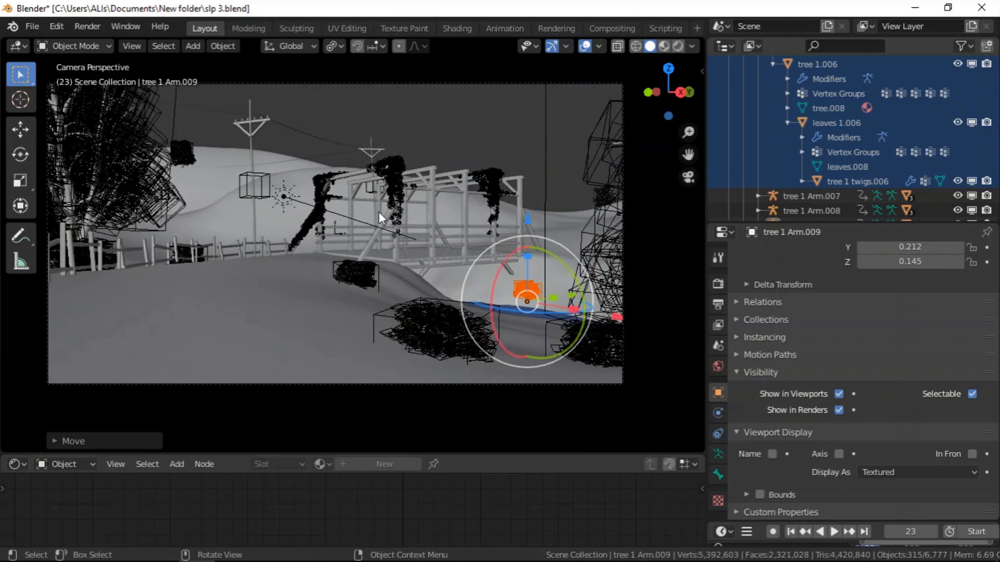
- Select the ground object gmd, collapse the tree hierarchy and hide the tree close up collection
{"action": "middle_click_drag", "start_coordinate": [351, 227], "coordinate": [482, 281]}
{"action": "left_click", "coordinate": [231, 244]}
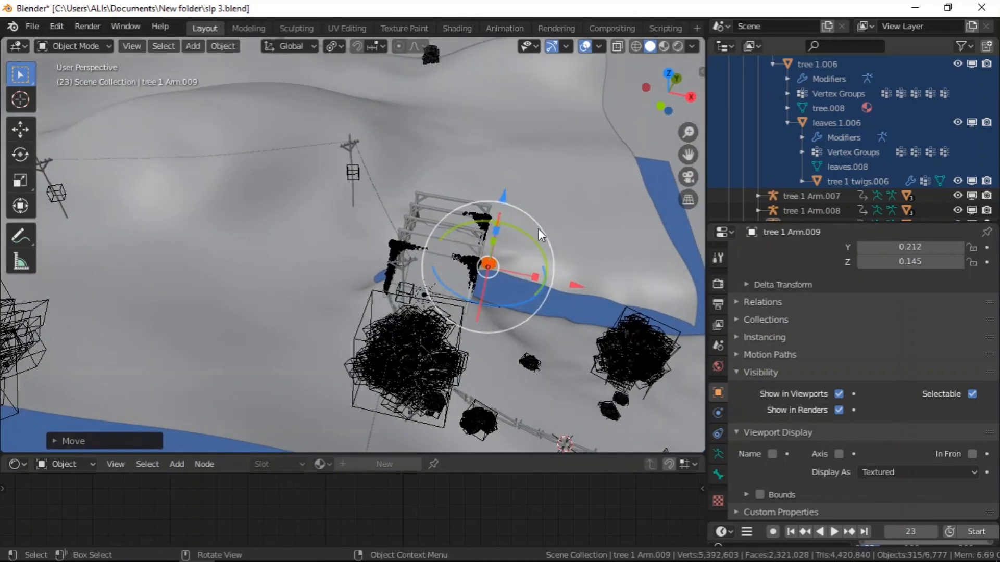
{"action": "scroll", "coordinate": [803, 125], "scroll_direction": "up", "scroll_amount": 2}
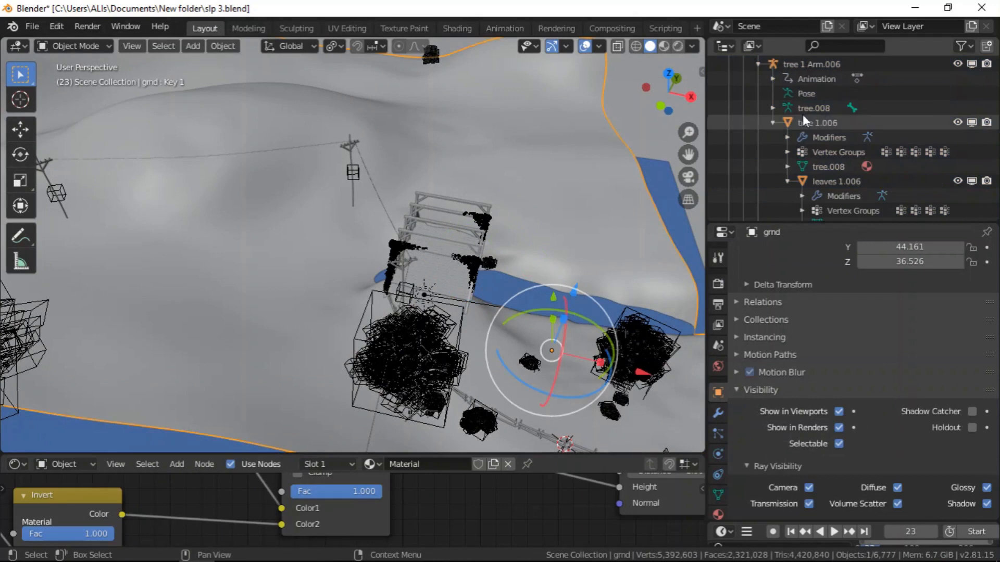
{"action": "left_click", "coordinate": [760, 62]}
{"action": "scroll", "coordinate": [781, 99], "scroll_direction": "up", "scroll_amount": 1}
{"action": "left_click", "coordinate": [743, 94]}
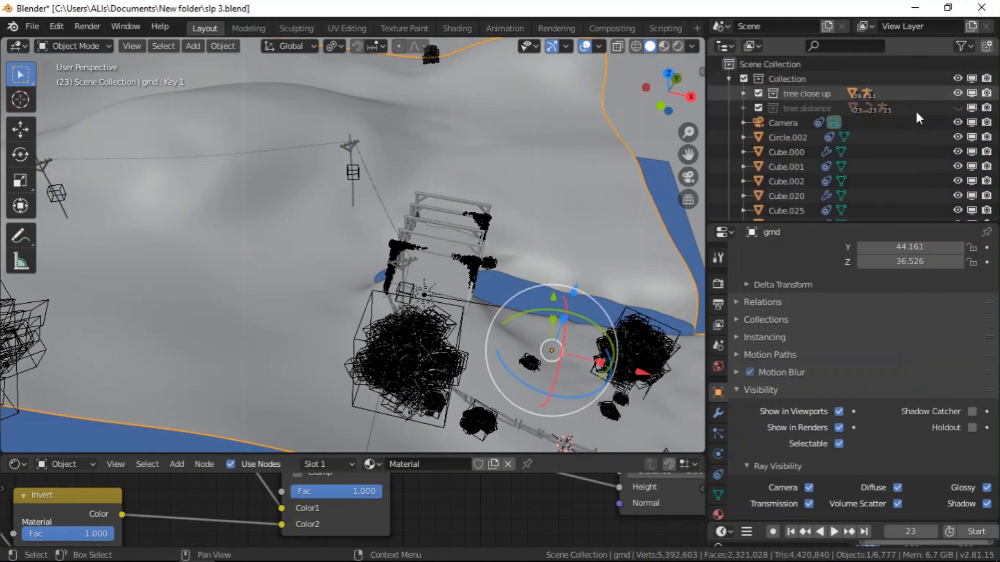
{"action": "left_click", "coordinate": [956, 93]}
- Open the ground mesh's vertex groups and add a new vertex group to it
{"action": "middle_click_drag", "start_coordinate": [438, 175], "coordinate": [443, 260]}
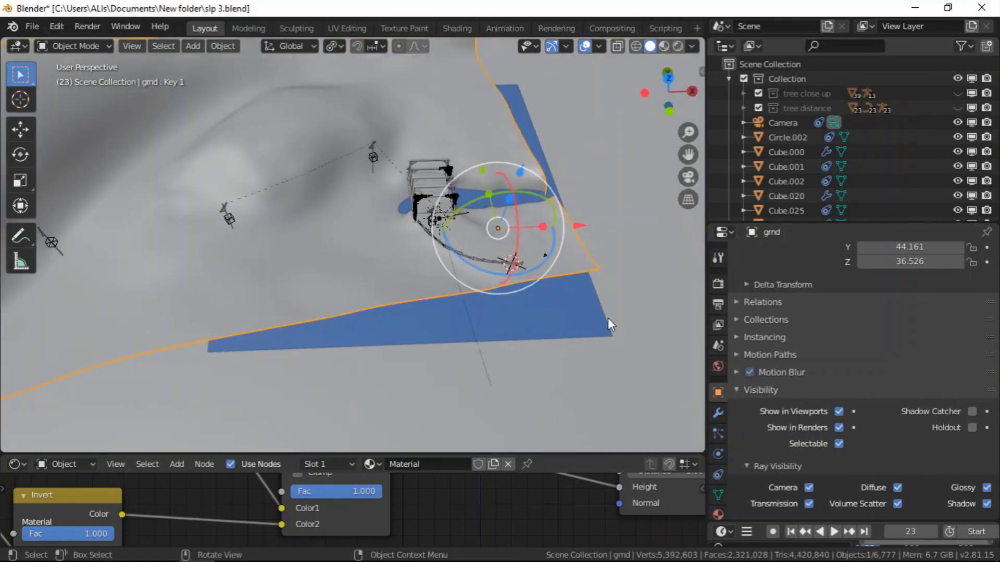
{"action": "left_click", "coordinate": [718, 494]}
{"action": "middle_click_drag", "start_coordinate": [540, 264], "coordinate": [668, 301]}
{"action": "left_click", "coordinate": [736, 295]}
{"action": "left_click", "coordinate": [748, 277]}
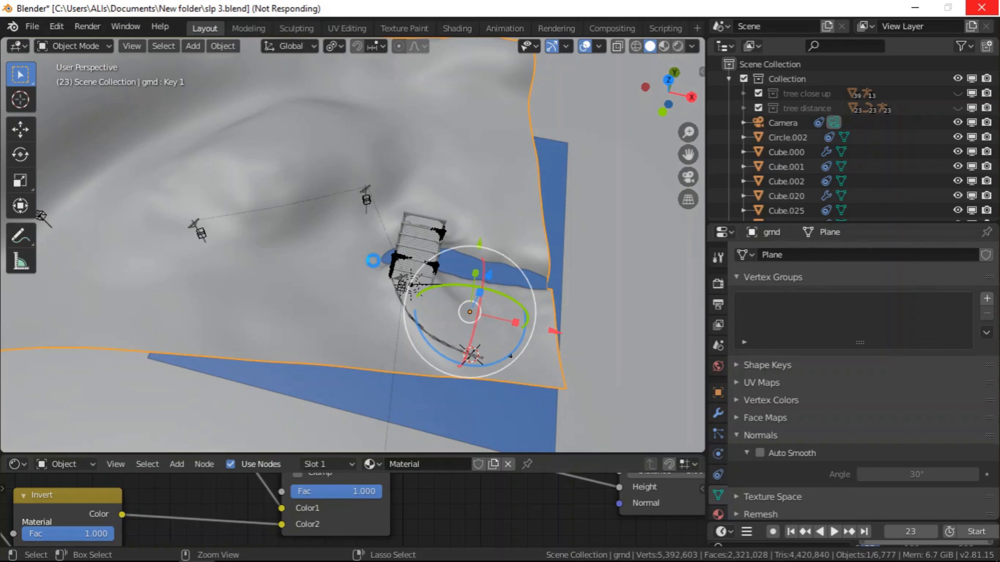
{"action": "middle_click_drag", "start_coordinate": [461, 315], "coordinate": [382, 336]}
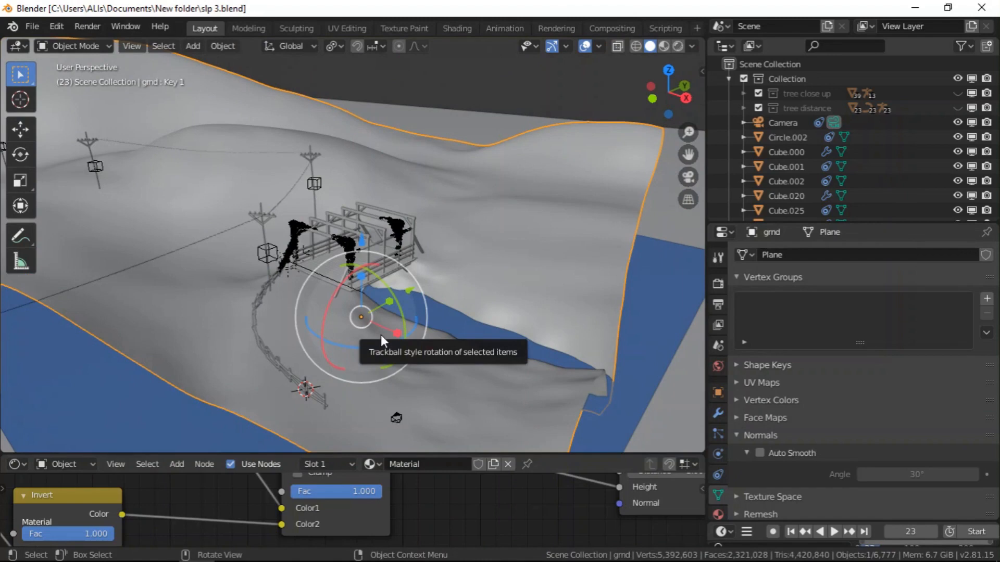
{"action": "middle_click_drag", "start_coordinate": [427, 336], "coordinate": [278, 295]}
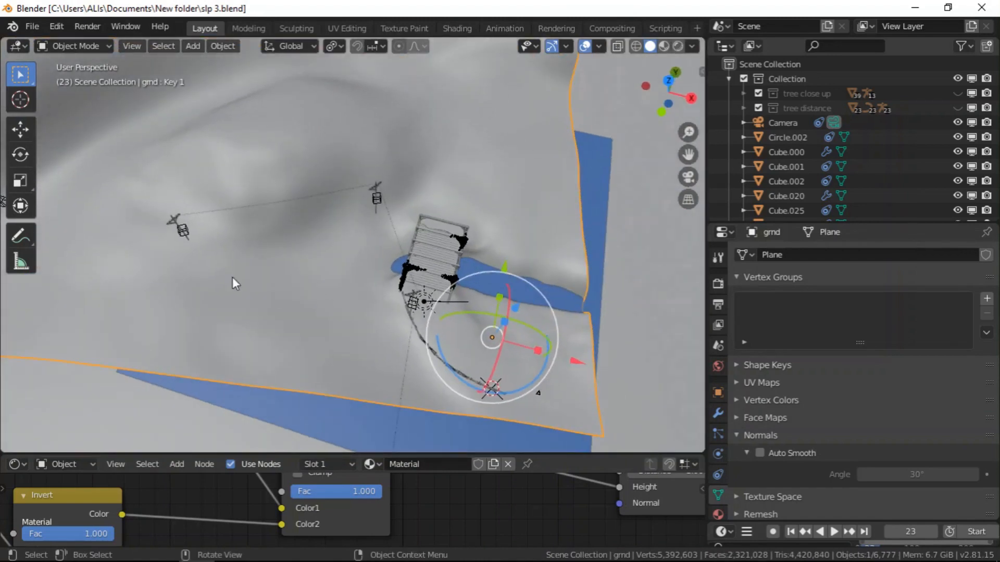
{"action": "middle_click_drag", "start_coordinate": [167, 216], "coordinate": [406, 214]}
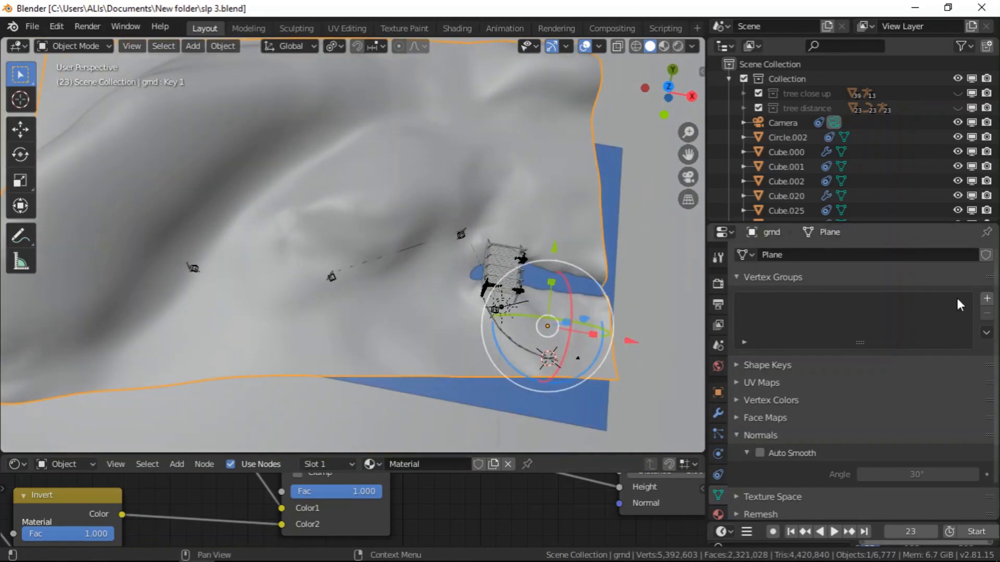
{"action": "key", "text": "Tab"}
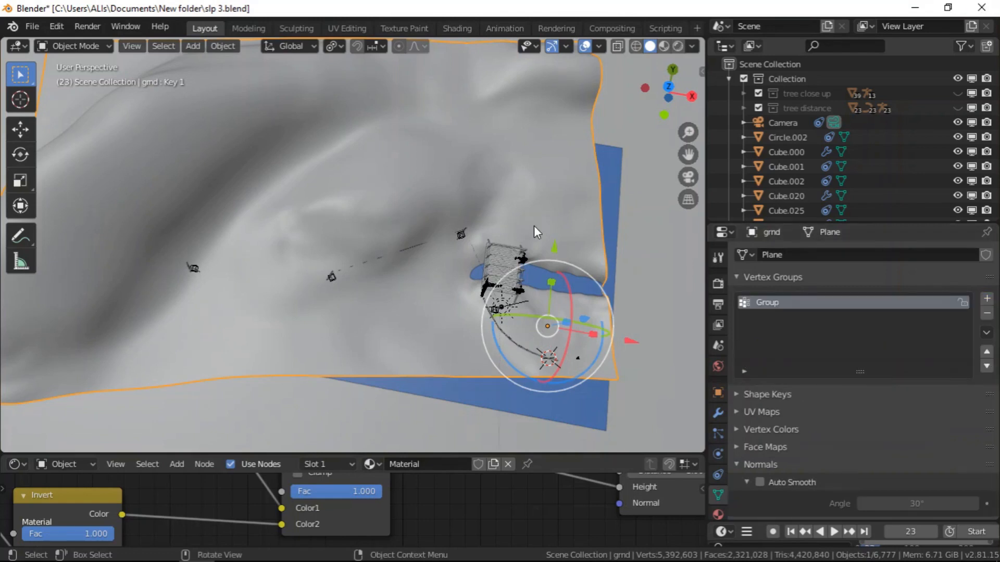
- In Weight Paint mode, set the brush radius to 50 px and paint weight 1.000 across the hill beyond the bridge
{"action": "left_click", "coordinate": [95, 44]}
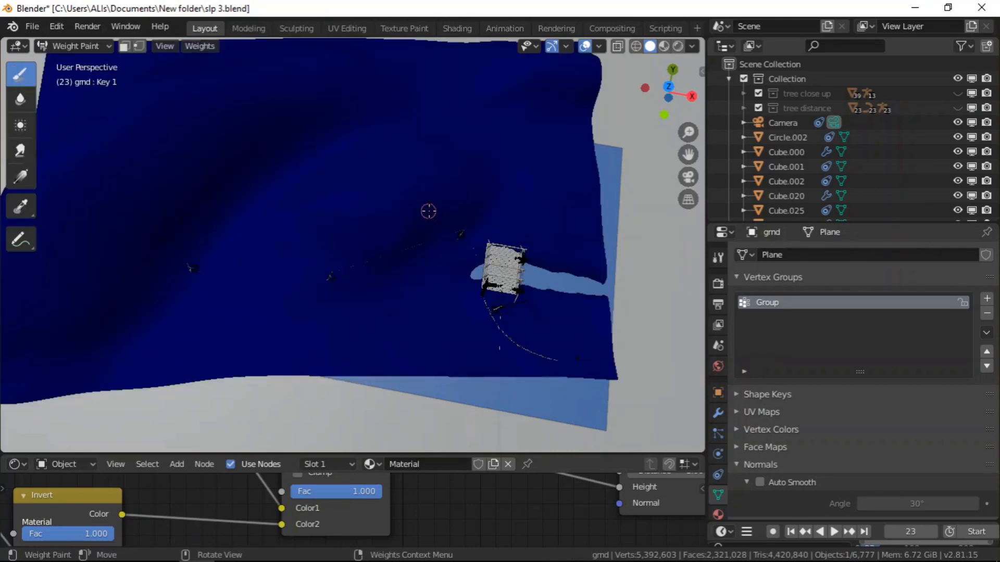
{"action": "right_click", "coordinate": [485, 253]}
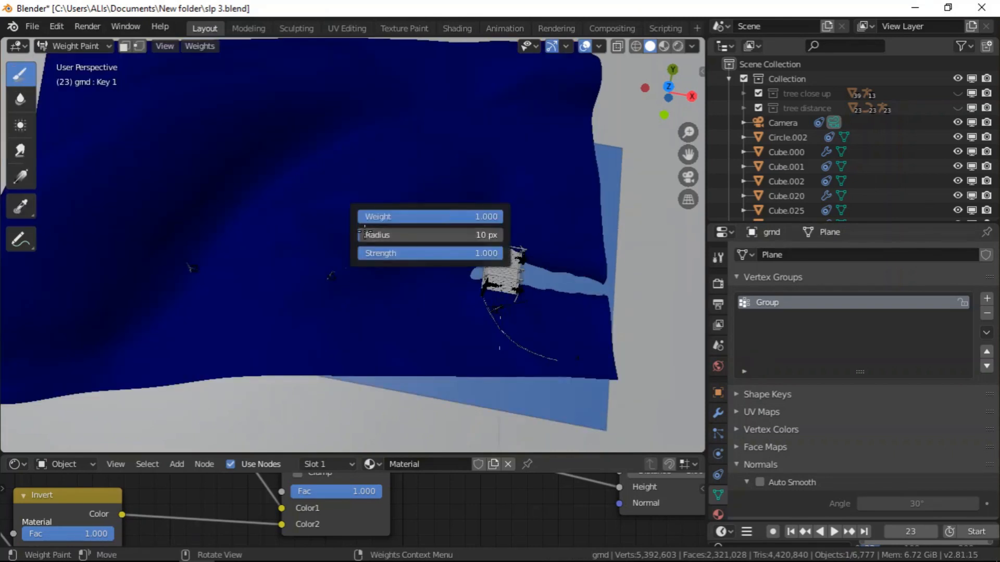
{"action": "left_click_drag", "start_coordinate": [395, 235], "coordinate": [382, 235]}
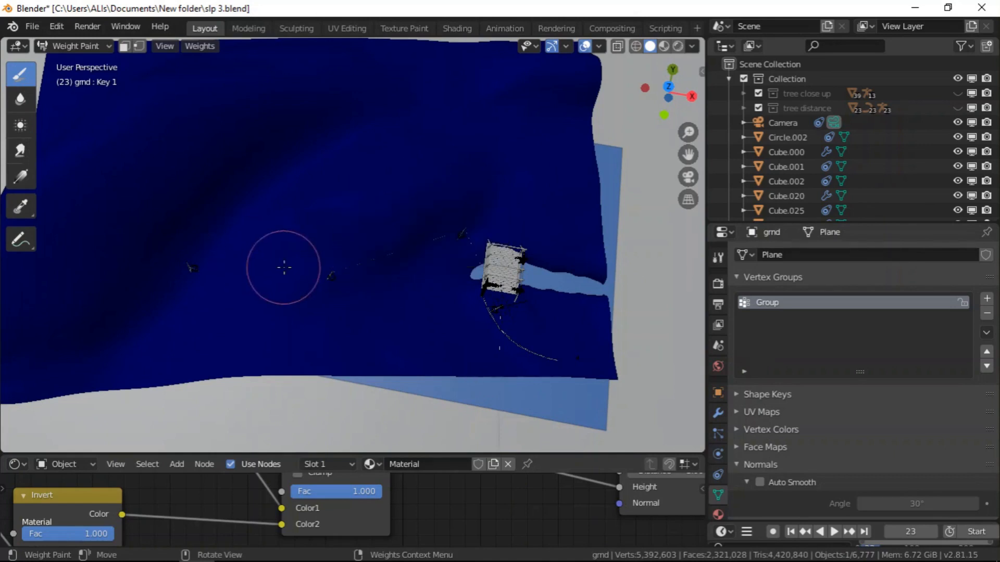
{"action": "mouse_move", "coordinate": [313, 256]}
{"action": "left_mouse_down"}
{"action": "mouse_move", "coordinate": [423, 208]}
{"action": "mouse_move", "coordinate": [442, 181]}
{"action": "mouse_move", "coordinate": [472, 166]}
{"action": "mouse_move", "coordinate": [461, 195]}
{"action": "mouse_move", "coordinate": [396, 255]}
{"action": "mouse_move", "coordinate": [352, 280]}
{"action": "mouse_move", "coordinate": [284, 292]}
{"action": "mouse_move", "coordinate": [424, 223]}
{"action": "mouse_move", "coordinate": [480, 183]}
{"action": "mouse_move", "coordinate": [487, 194]}
{"action": "mouse_move", "coordinate": [446, 238]}
{"action": "mouse_move", "coordinate": [455, 252]}
{"action": "mouse_move", "coordinate": [446, 230]}
{"action": "mouse_move", "coordinate": [464, 207]}
{"action": "mouse_move", "coordinate": [417, 258]}
{"action": "mouse_move", "coordinate": [357, 290]}
{"action": "mouse_move", "coordinate": [283, 301]}
{"action": "mouse_move", "coordinate": [230, 281]}
{"action": "mouse_move", "coordinate": [285, 262]}
{"action": "left_mouse_up"}
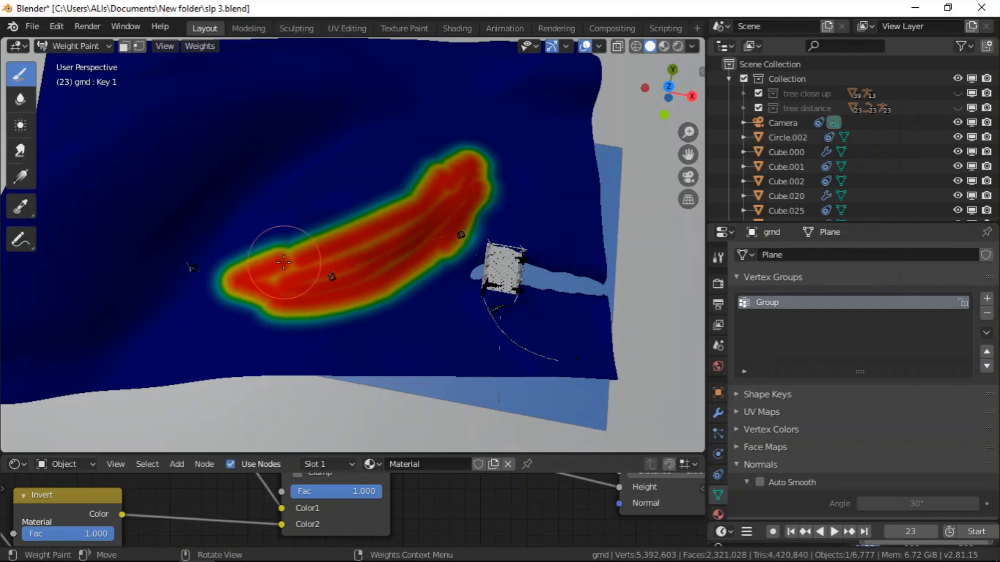
- Extend the full-weight area along the hill's far side and check its coverage in camera view
{"action": "left_click", "coordinate": [686, 177]}
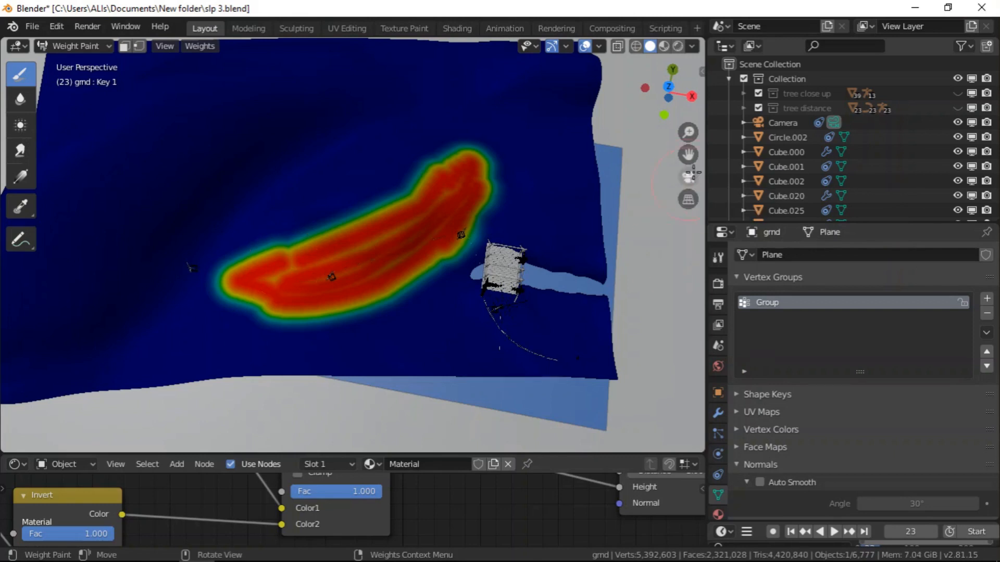
{"action": "left_click", "coordinate": [690, 176]}
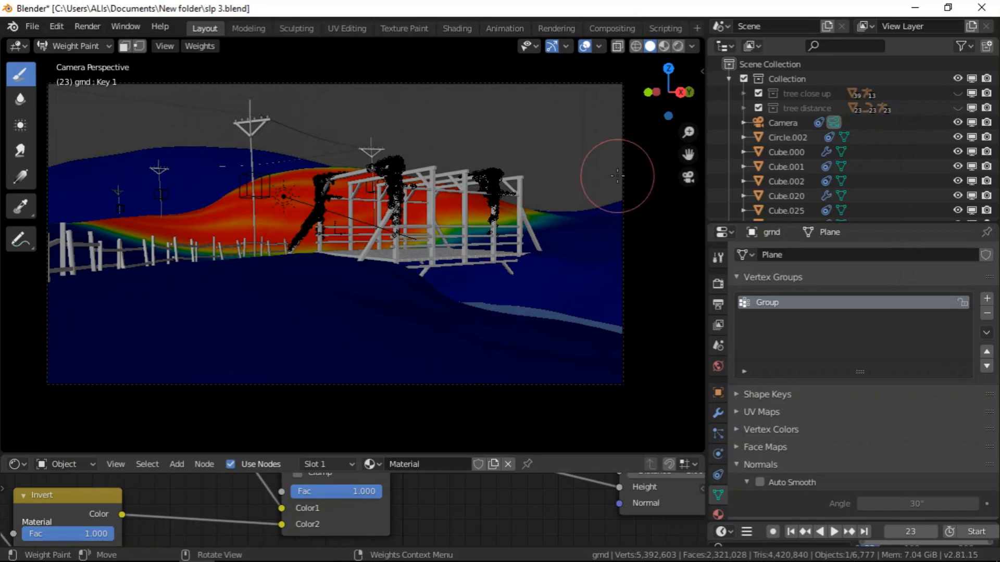
{"action": "left_click", "coordinate": [689, 177]}
{"action": "mouse_move", "coordinate": [458, 273]}
{"action": "middle_mouse_down"}
{"action": "mouse_move", "coordinate": [490, 210]}
{"action": "mouse_move", "coordinate": [496, 225]}
{"action": "mouse_move", "coordinate": [368, 302]}
{"action": "middle_mouse_up"}
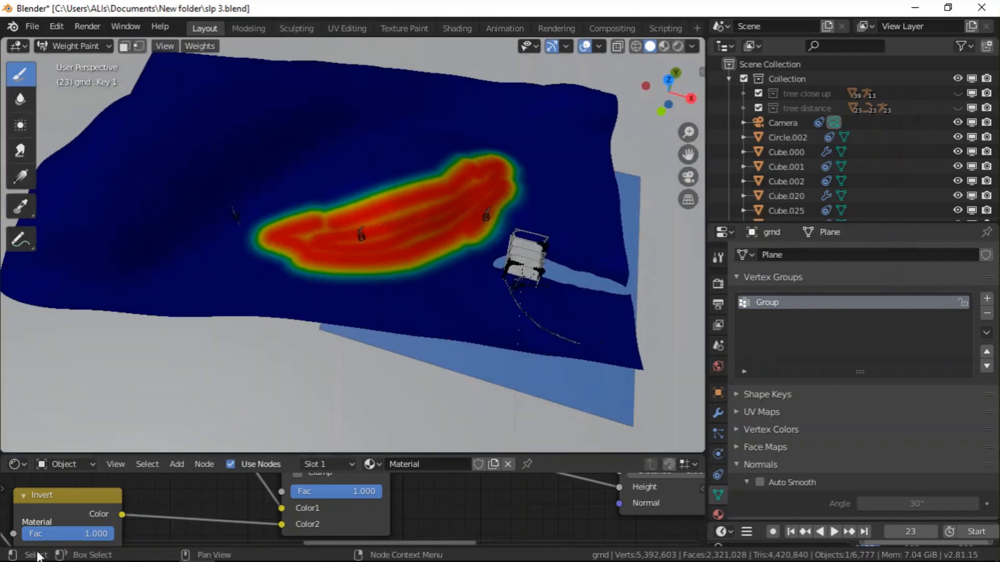
{"action": "left_click", "coordinate": [689, 177]}
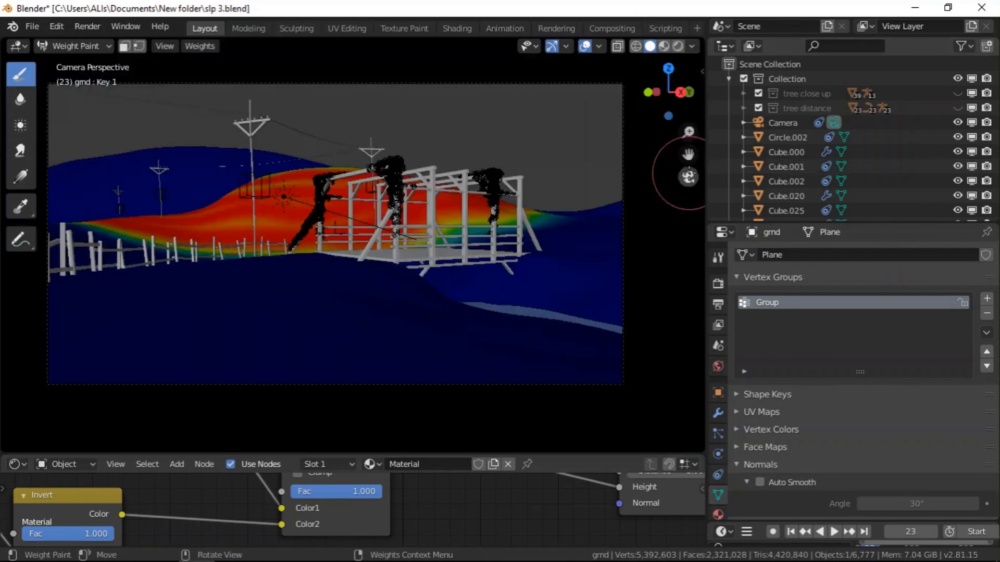
{"action": "left_click", "coordinate": [688, 177]}
{"action": "scroll", "coordinate": [396, 180], "scroll_direction": "up", "scroll_amount": 5}
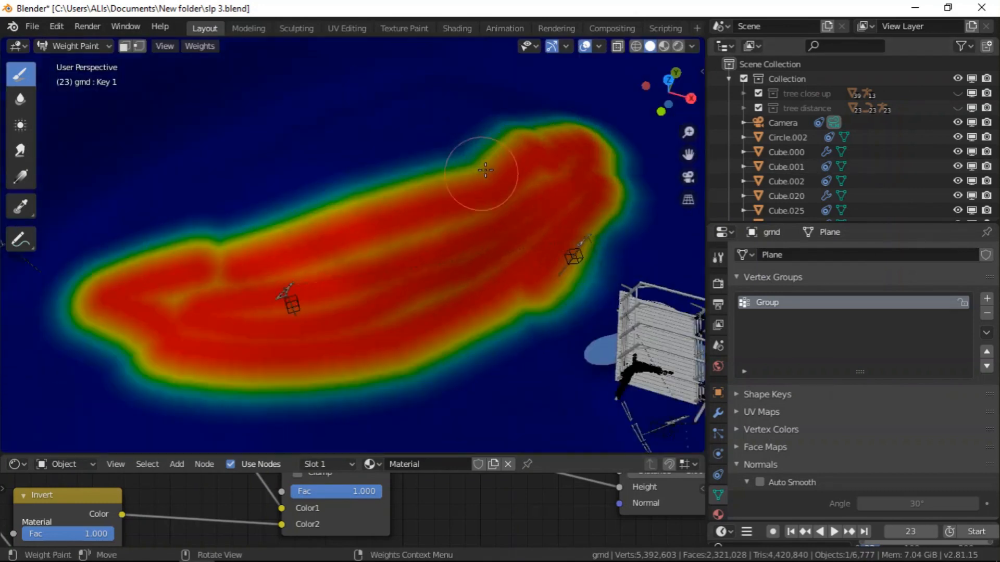
{"action": "mouse_move", "coordinate": [556, 125]}
{"action": "left_mouse_down"}
{"action": "mouse_move", "coordinate": [403, 181]}
{"action": "mouse_move", "coordinate": [157, 245]}
{"action": "mouse_move", "coordinate": [123, 270]}
{"action": "mouse_move", "coordinate": [565, 159]}
{"action": "mouse_move", "coordinate": [509, 209]}
{"action": "mouse_move", "coordinate": [405, 252]}
{"action": "mouse_move", "coordinate": [128, 319]}
{"action": "mouse_move", "coordinate": [684, 226]}
{"action": "left_mouse_up"}
{"action": "left_click", "coordinate": [689, 177]}
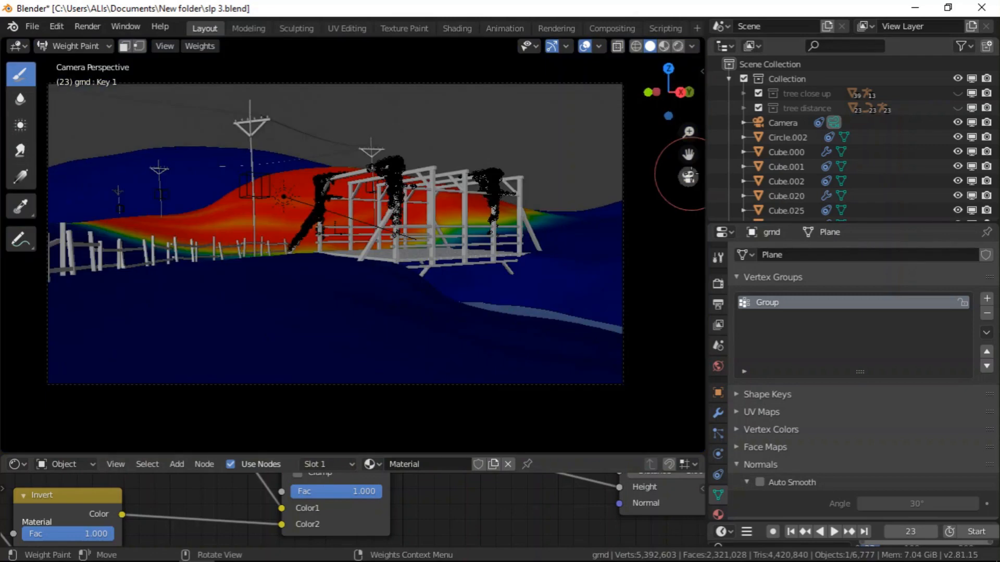
{"action": "left_click", "coordinate": [689, 177]}
{"action": "scroll", "coordinate": [489, 269], "scroll_direction": "down", "scroll_amount": 1}
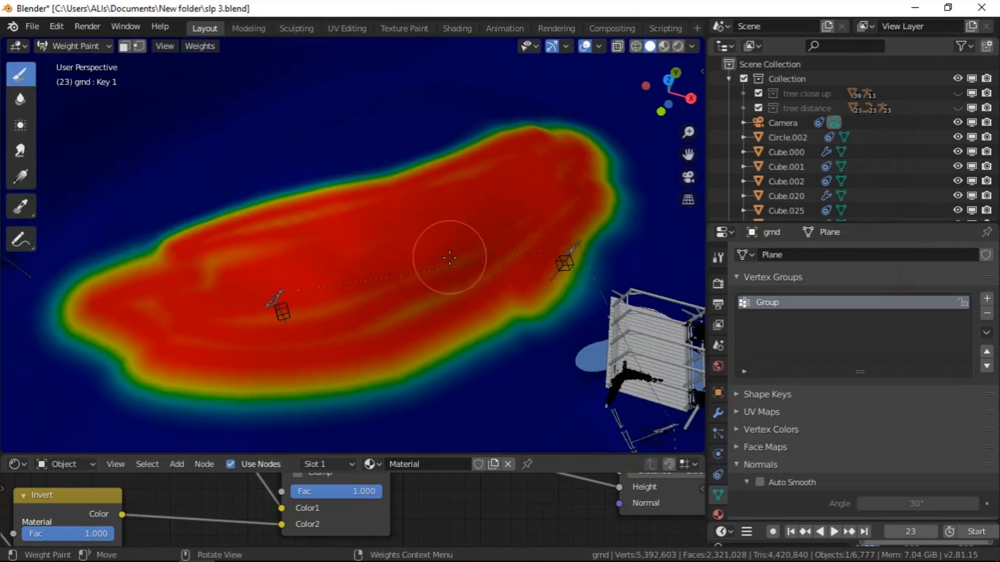
- Set the brush weight to 0, trim the painted area's near edge toward the bridge, and check it in camera view
{"action": "right_click", "coordinate": [411, 285]}
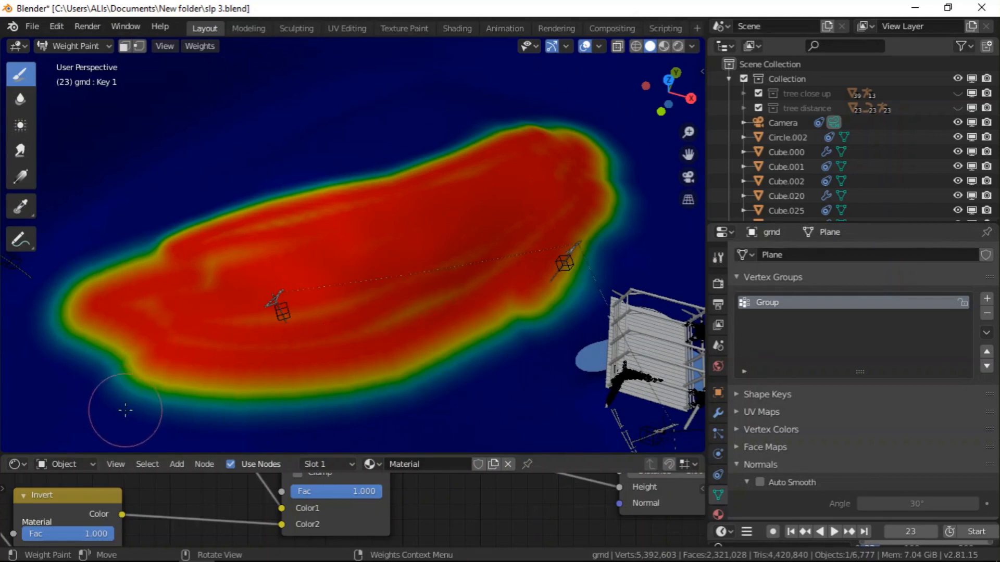
{"action": "mouse_move", "coordinate": [152, 414]}
{"action": "left_mouse_down"}
{"action": "mouse_move", "coordinate": [335, 407]}
{"action": "mouse_move", "coordinate": [445, 386]}
{"action": "mouse_move", "coordinate": [534, 325]}
{"action": "mouse_move", "coordinate": [517, 336]}
{"action": "mouse_move", "coordinate": [536, 352]}
{"action": "mouse_move", "coordinate": [651, 198]}
{"action": "mouse_move", "coordinate": [639, 213]}
{"action": "left_mouse_up"}
{"action": "right_click", "coordinate": [409, 295]}
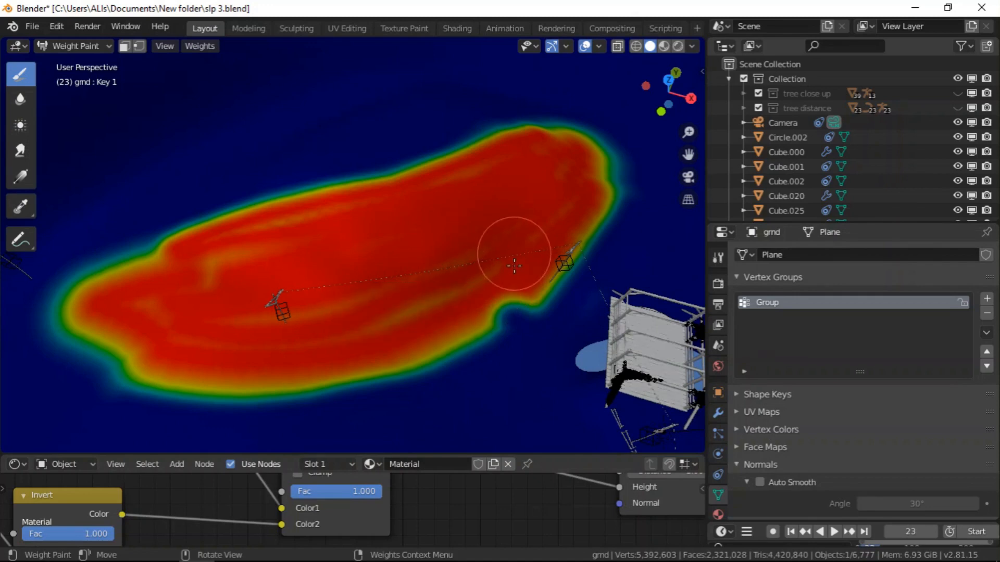
{"action": "left_click_drag", "start_coordinate": [505, 293], "coordinate": [499, 307]}
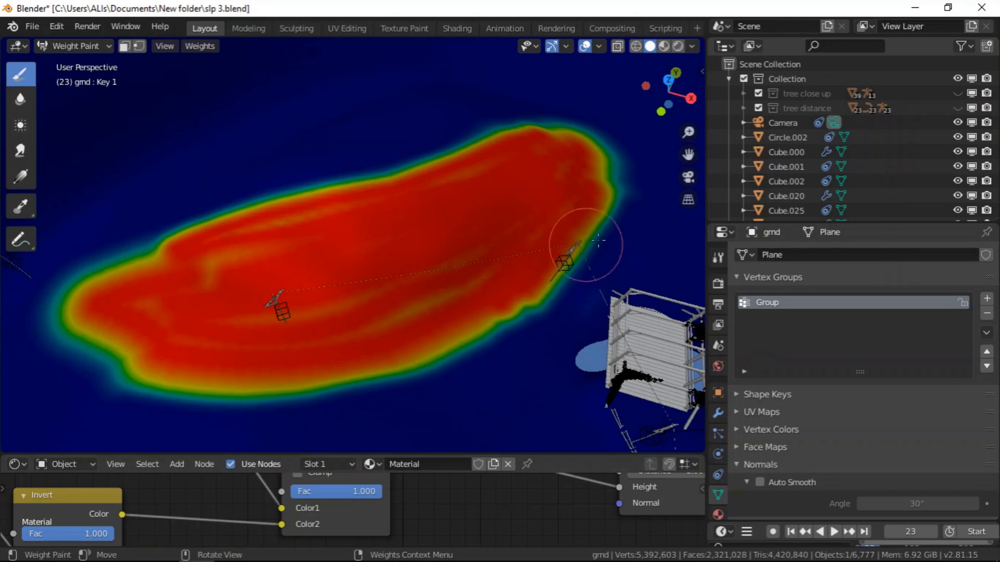
{"action": "left_click", "coordinate": [688, 177]}
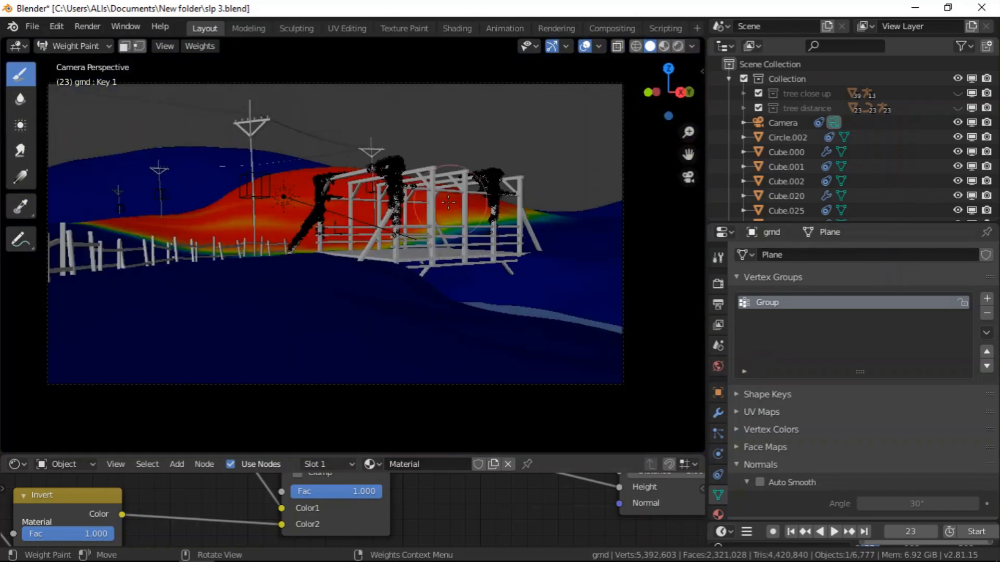
{"action": "scroll", "coordinate": [215, 228], "scroll_direction": "up", "scroll_amount": 2}
{"action": "scroll", "coordinate": [215, 228], "scroll_direction": "up", "scroll_amount": 2}
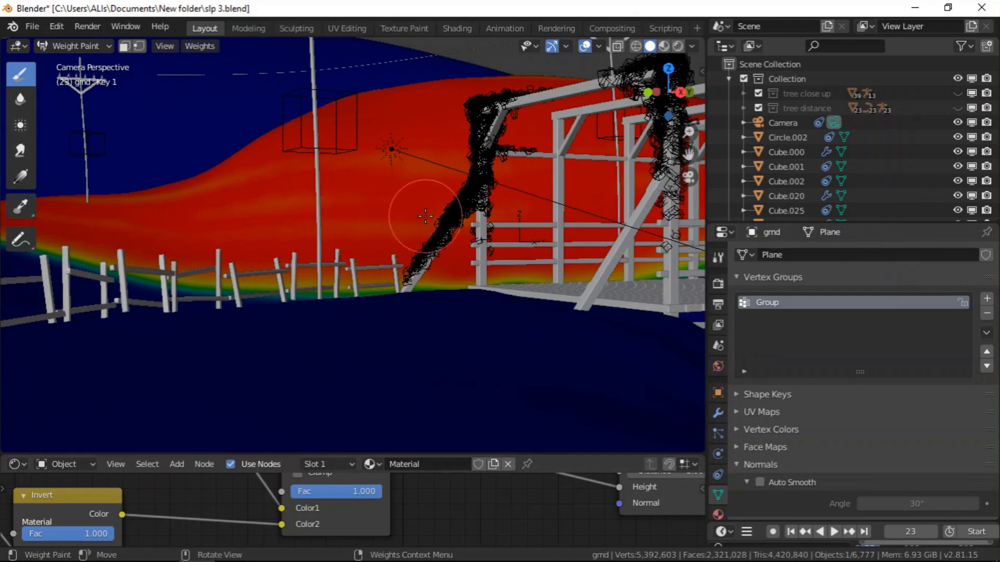
{"action": "scroll", "coordinate": [425, 216], "scroll_direction": "down", "scroll_amount": 2}
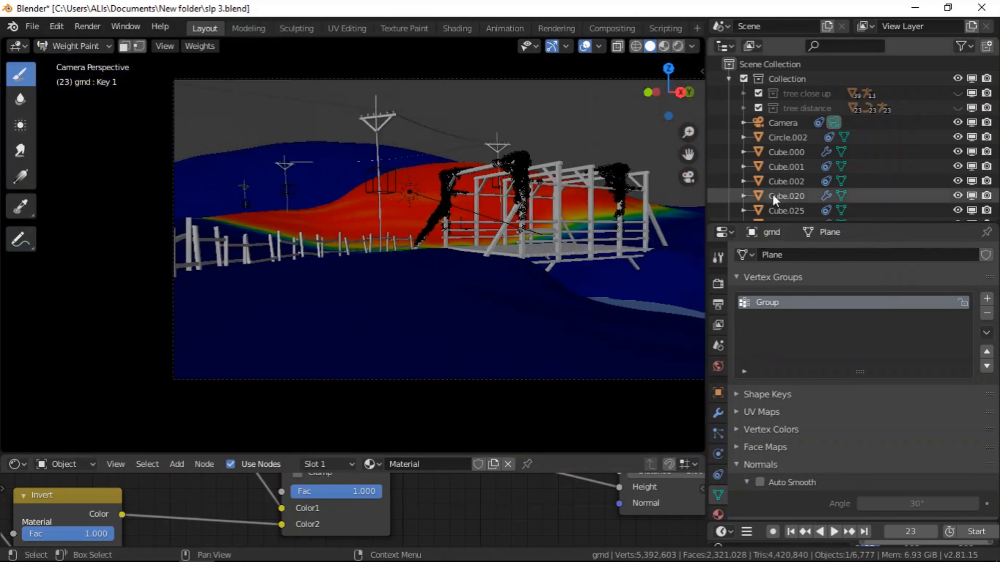
- Erase the soft weight fringe along the near edge and around the end of the painted area farthest from the bridge
{"action": "left_click", "coordinate": [688, 177]}
{"action": "scroll", "coordinate": [263, 406], "scroll_direction": "up", "scroll_amount": 5}
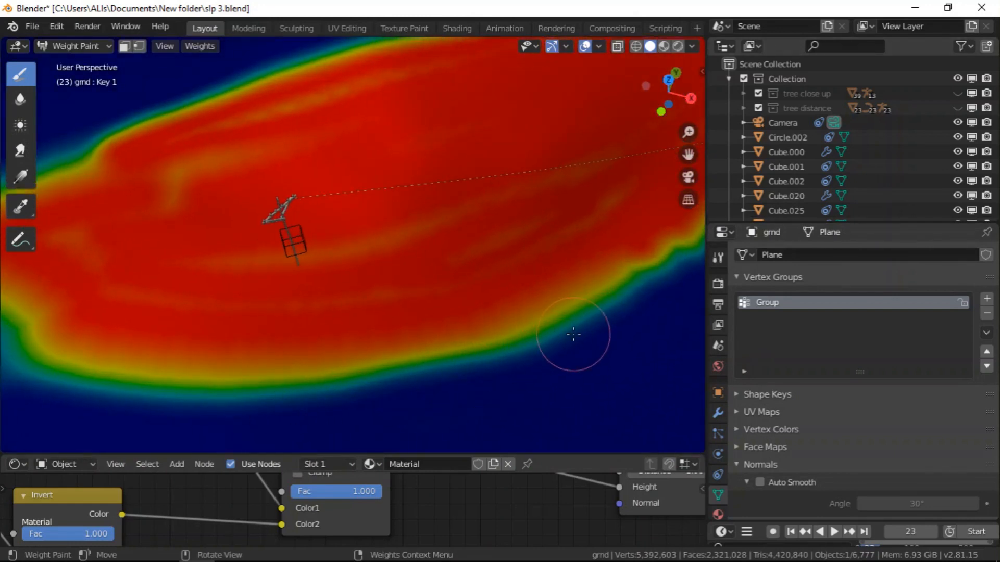
{"action": "right_click", "coordinate": [573, 334]}
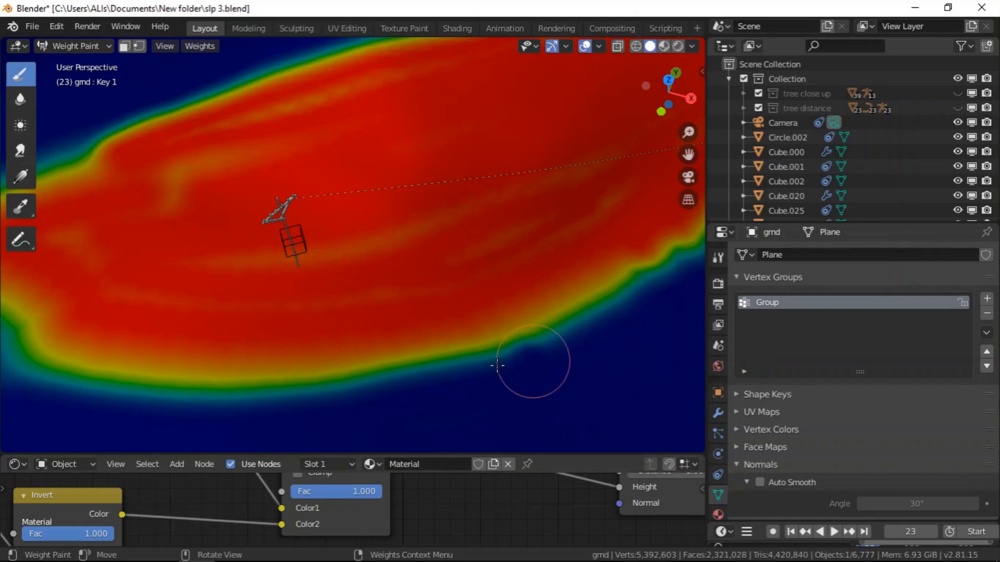
{"action": "mouse_move", "coordinate": [395, 396]}
{"action": "left_mouse_down"}
{"action": "mouse_move", "coordinate": [259, 404]}
{"action": "mouse_move", "coordinate": [84, 376]}
{"action": "left_mouse_up"}
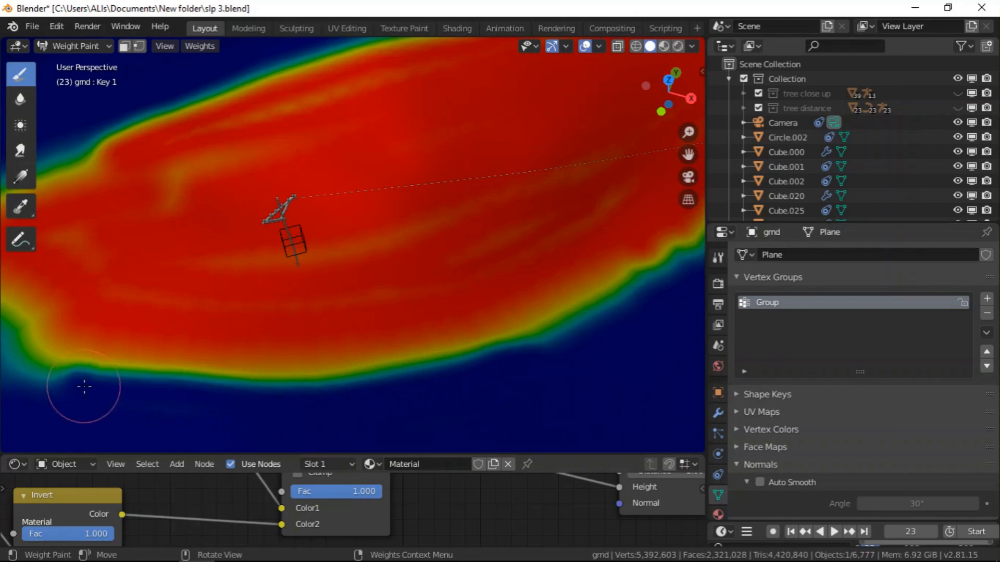
{"action": "scroll", "coordinate": [279, 373], "scroll_direction": "down", "scroll_amount": 2}
{"action": "scroll", "coordinate": [252, 367], "scroll_direction": "up", "scroll_amount": 1}
{"action": "scroll", "coordinate": [252, 366], "scroll_direction": "down", "scroll_amount": 2}
{"action": "scroll", "coordinate": [90, 365], "scroll_direction": "up", "scroll_amount": 2}
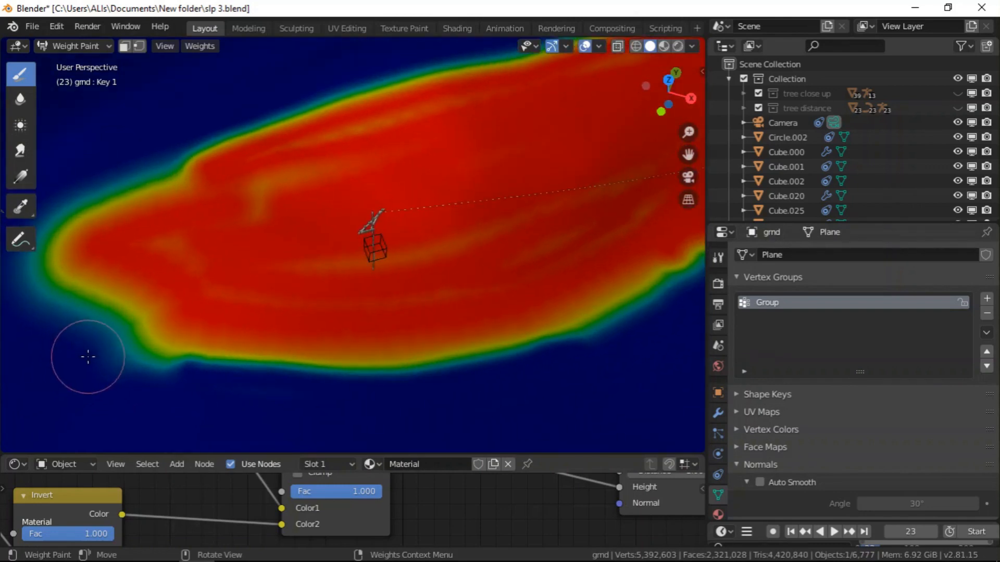
{"action": "scroll", "coordinate": [88, 356], "scroll_direction": "down", "scroll_amount": 2}
{"action": "scroll", "coordinate": [89, 347], "scroll_direction": "up", "scroll_amount": 2}
{"action": "mouse_move", "coordinate": [88, 343]}
{"action": "left_mouse_down"}
{"action": "mouse_move", "coordinate": [161, 365]}
{"action": "mouse_move", "coordinate": [59, 307]}
{"action": "mouse_move", "coordinate": [78, 330]}
{"action": "mouse_move", "coordinate": [185, 366]}
{"action": "mouse_move", "coordinate": [317, 349]}
{"action": "left_mouse_up"}
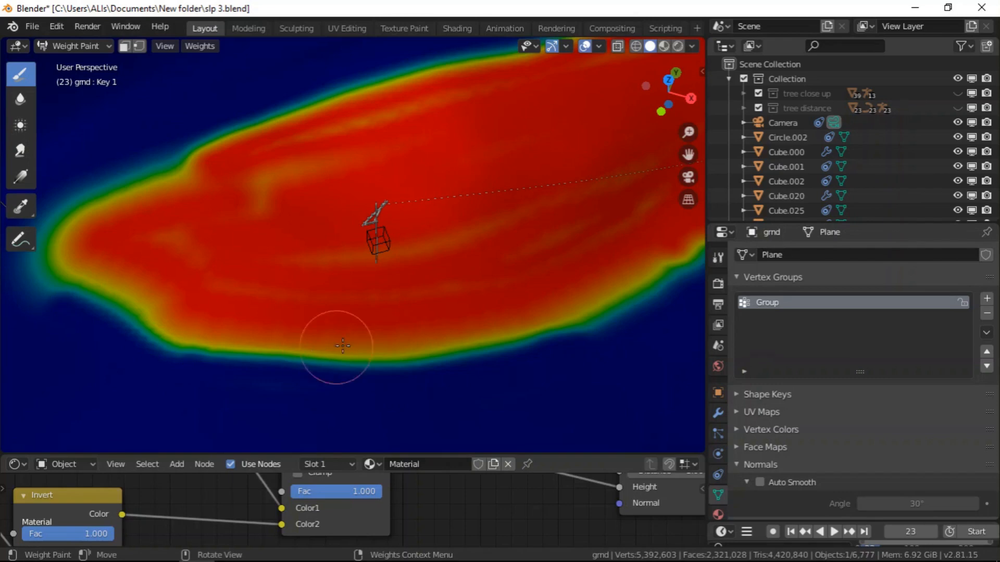
- Expand the Draw brush's stroke and falloff settings and apply the linear preset to the falloff curve
{"action": "left_click", "coordinate": [718, 257]}
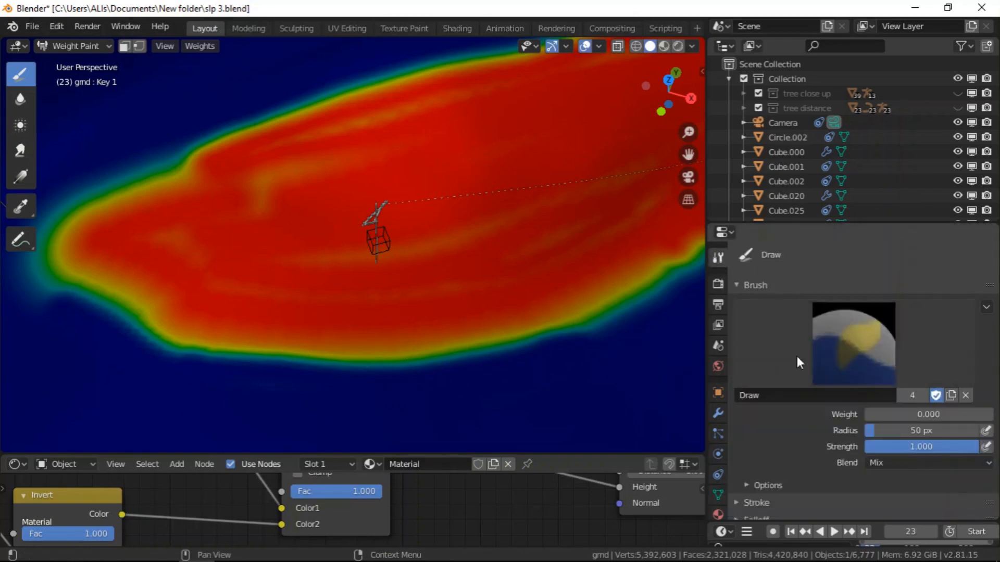
{"action": "scroll", "coordinate": [752, 295], "scroll_direction": "down", "scroll_amount": 3}
{"action": "scroll", "coordinate": [797, 360], "scroll_direction": "up", "scroll_amount": 1}
{"action": "scroll", "coordinate": [802, 375], "scroll_direction": "down", "scroll_amount": 1}
{"action": "left_click", "coordinate": [789, 420]}
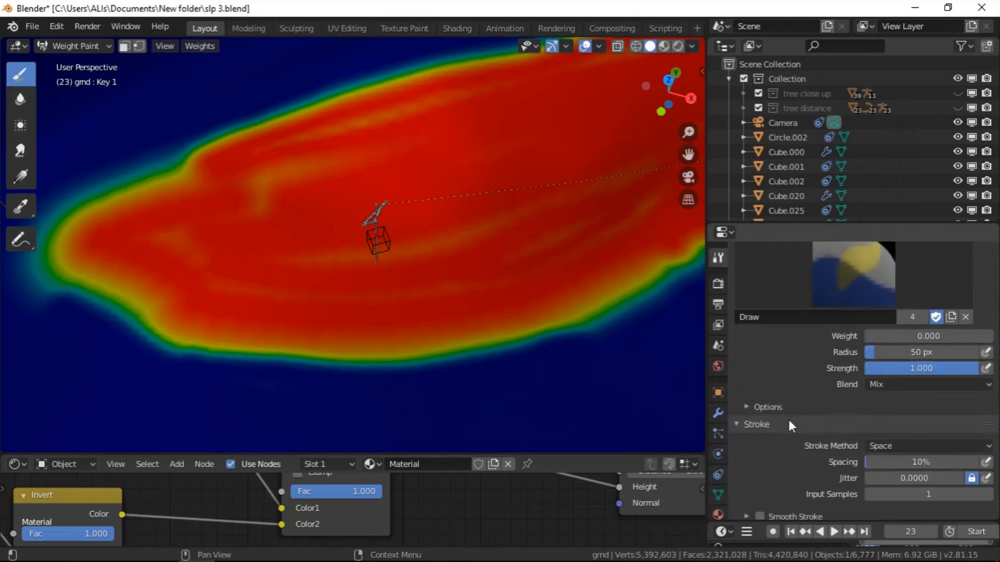
{"action": "scroll", "coordinate": [789, 417], "scroll_direction": "down", "scroll_amount": 4}
{"action": "scroll", "coordinate": [895, 383], "scroll_direction": "up", "scroll_amount": 2}
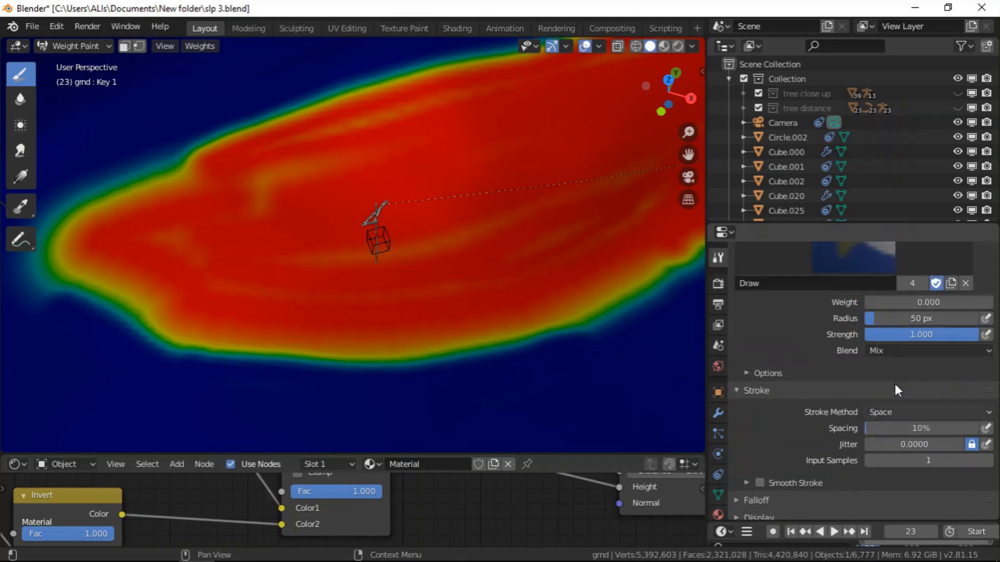
{"action": "left_click", "coordinate": [763, 358]}
{"action": "left_click", "coordinate": [771, 442]}
{"action": "scroll", "coordinate": [802, 446], "scroll_direction": "down", "scroll_amount": 5}
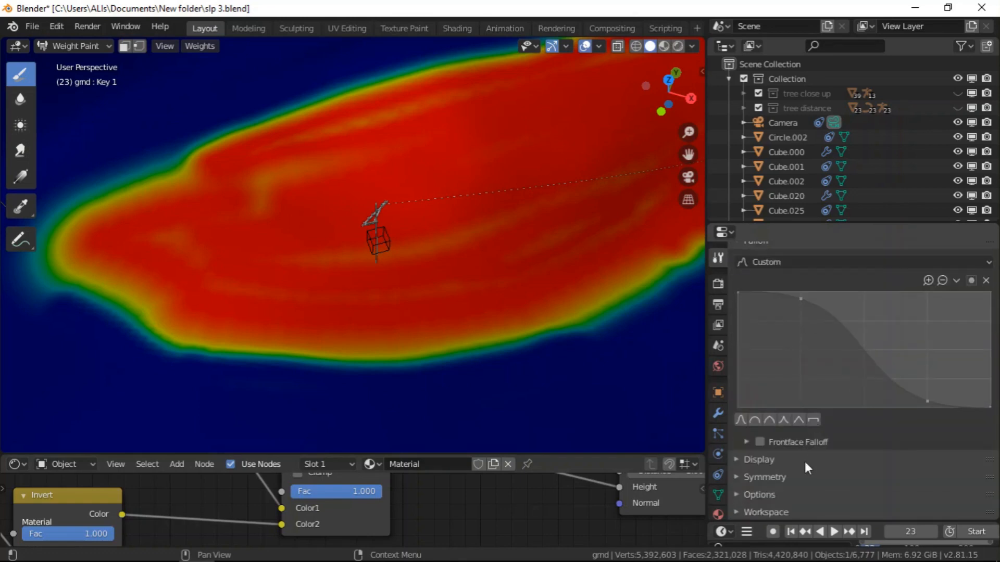
{"action": "left_click", "coordinate": [802, 419]}
{"action": "scroll", "coordinate": [427, 393], "scroll_direction": "up", "scroll_amount": 2}
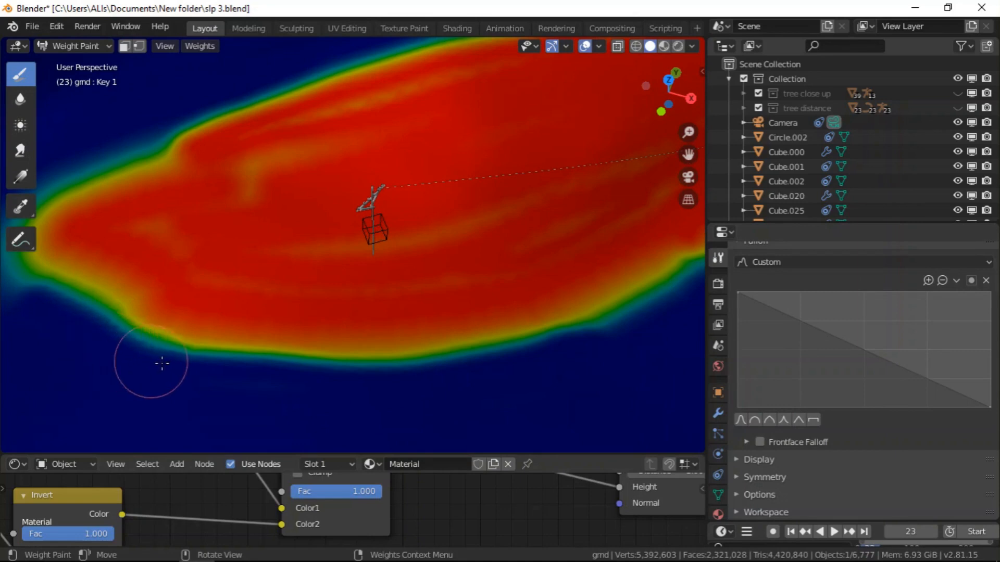
- Apply the sharp preset to the brush falloff, erase the soft fringe around the painted area, and check it in camera view
{"action": "left_click", "coordinate": [791, 421]}
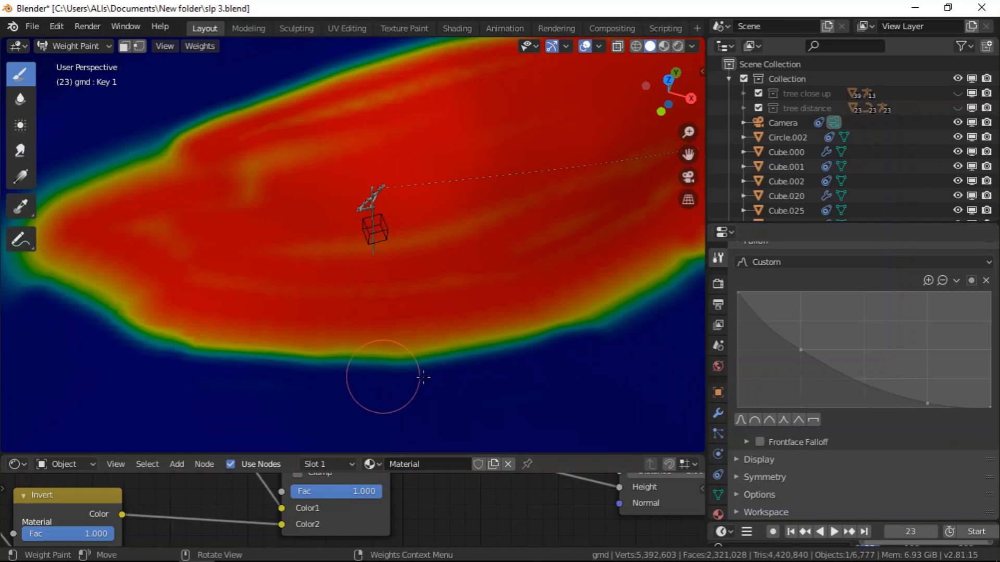
{"action": "scroll", "coordinate": [339, 368], "scroll_direction": "down", "scroll_amount": 5}
{"action": "scroll", "coordinate": [637, 278], "scroll_direction": "up", "scroll_amount": 3}
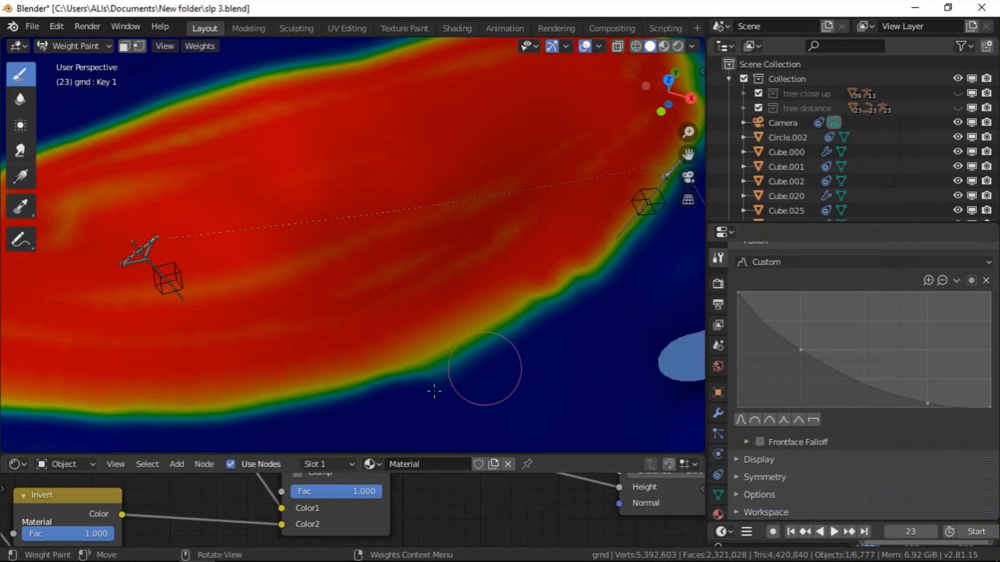
{"action": "scroll", "coordinate": [473, 356], "scroll_direction": "down", "scroll_amount": 4}
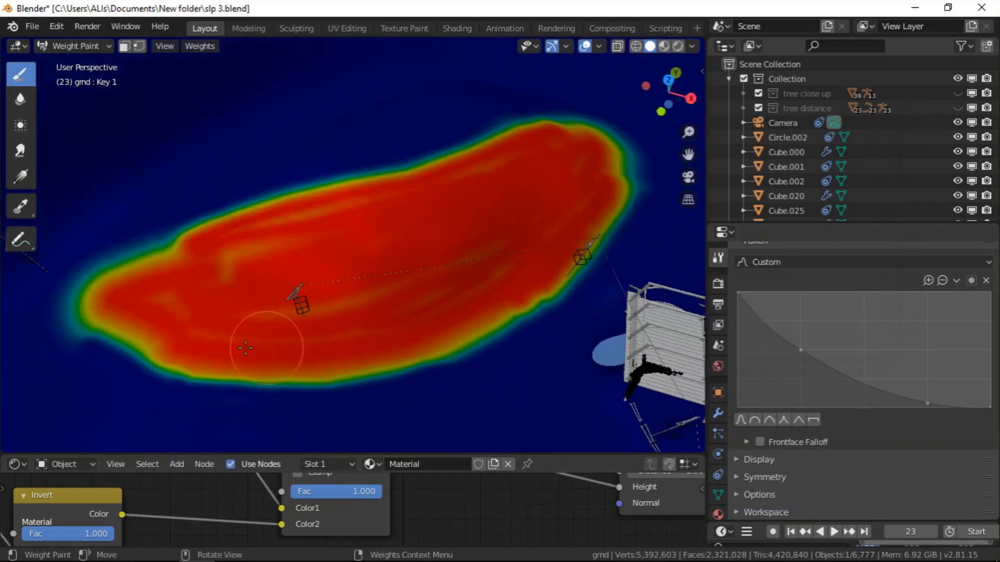
{"action": "scroll", "coordinate": [52, 315], "scroll_direction": "up", "scroll_amount": 5}
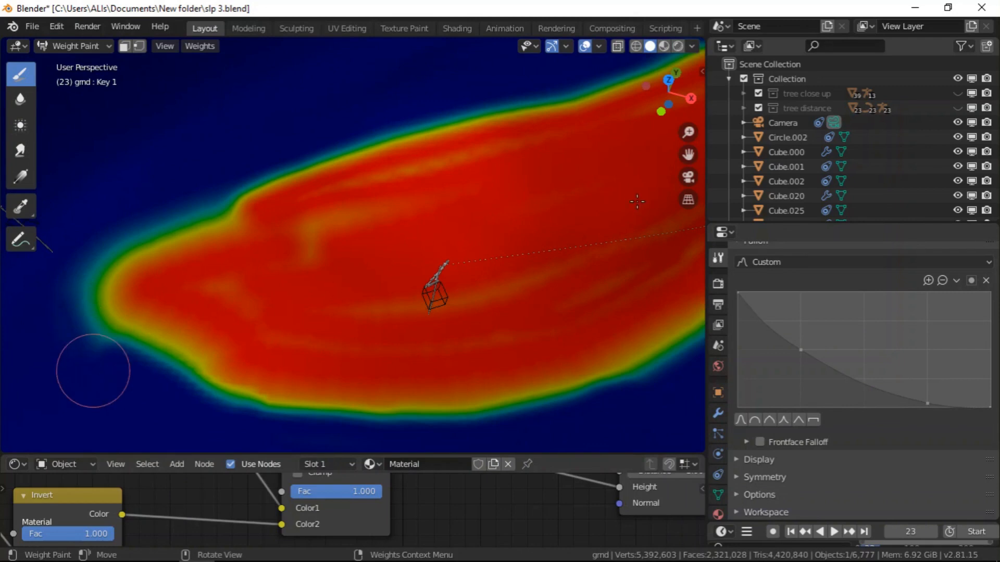
{"action": "left_click", "coordinate": [688, 177]}
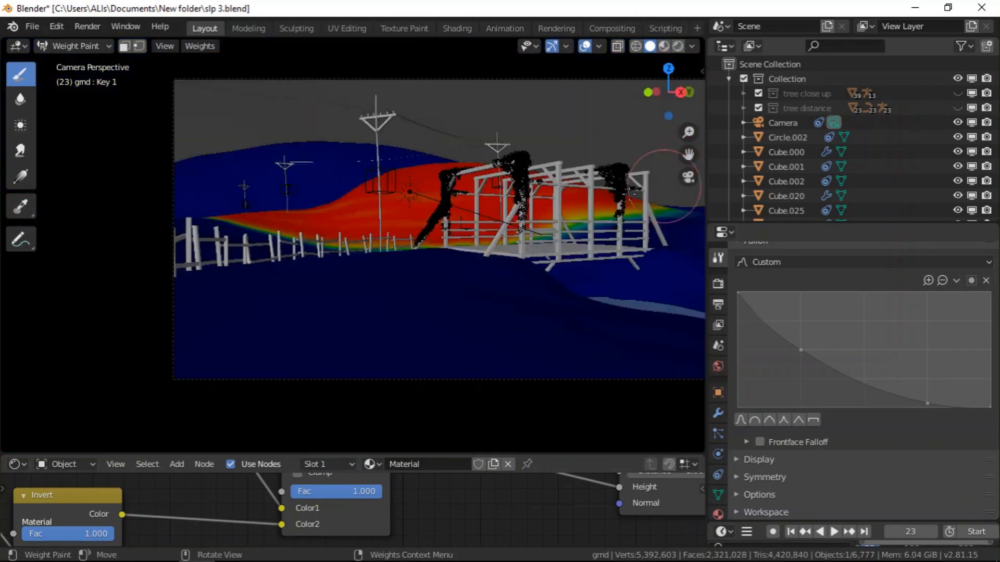
- Raise the brush weight and paint a thin strip from the painted area's bridge-side end toward the edge of the ground mesh
{"action": "left_click", "coordinate": [688, 177]}
{"action": "scroll", "coordinate": [391, 212], "scroll_direction": "down", "scroll_amount": 8}
{"action": "middle_click_drag", "start_coordinate": [443, 200], "coordinate": [471, 225]}
{"action": "scroll", "coordinate": [542, 193], "scroll_direction": "up", "scroll_amount": 3}
{"action": "middle_click_drag", "start_coordinate": [540, 116], "coordinate": [462, 129]}
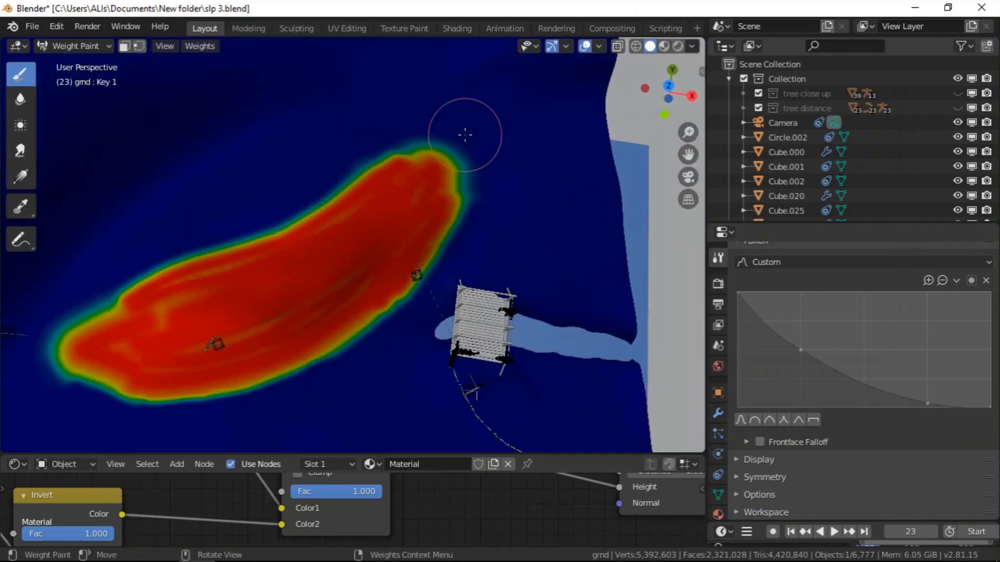
{"action": "scroll", "coordinate": [447, 192], "scroll_direction": "up", "scroll_amount": 4}
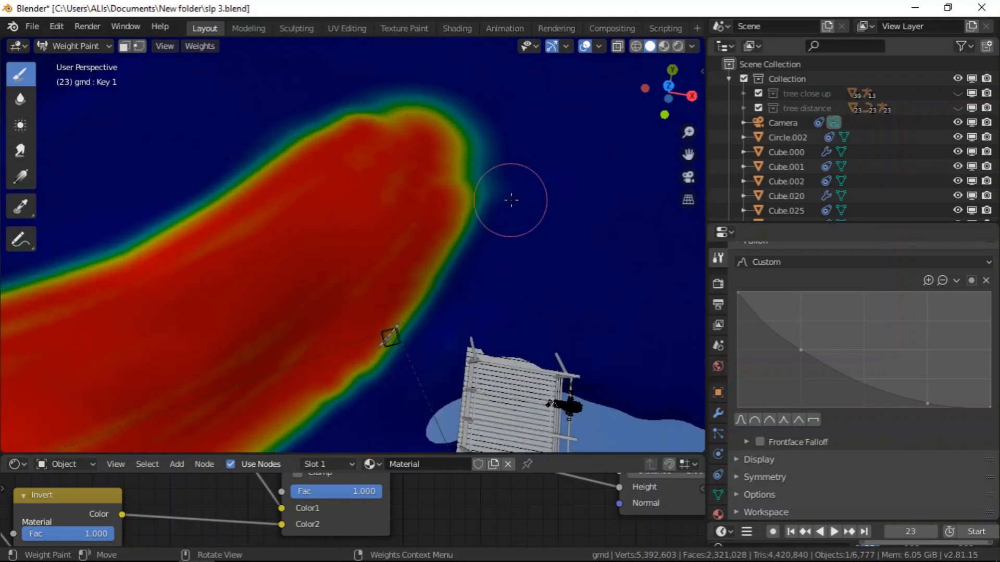
{"action": "middle_click_drag", "start_coordinate": [509, 201], "coordinate": [492, 223]}
{"action": "right_click", "coordinate": [397, 152]}
{"action": "left_click_drag", "start_coordinate": [397, 152], "coordinate": [560, 154]}
{"action": "scroll", "coordinate": [424, 141], "scroll_direction": "down", "scroll_amount": 4}
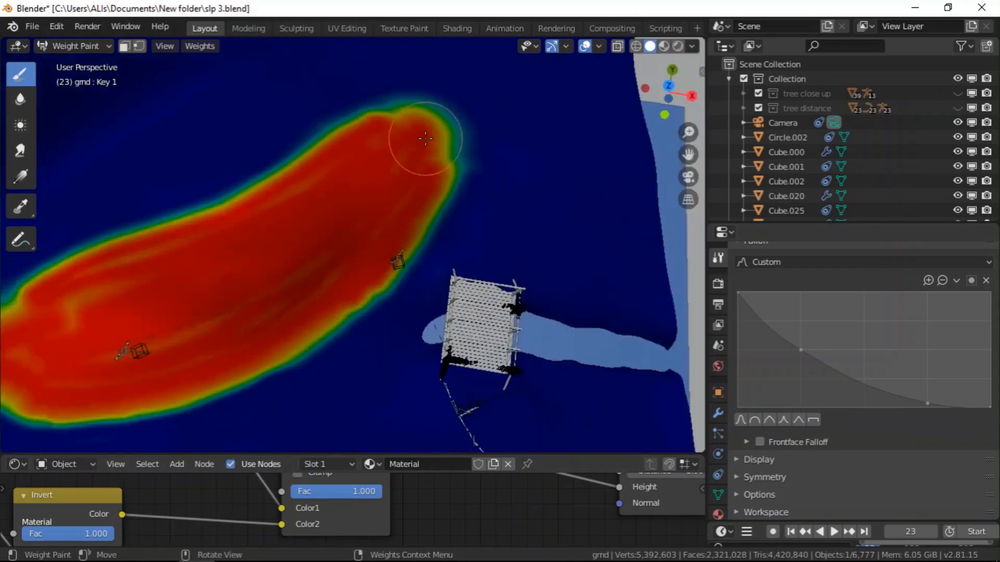
{"action": "left_click_drag", "start_coordinate": [437, 132], "coordinate": [581, 119]}
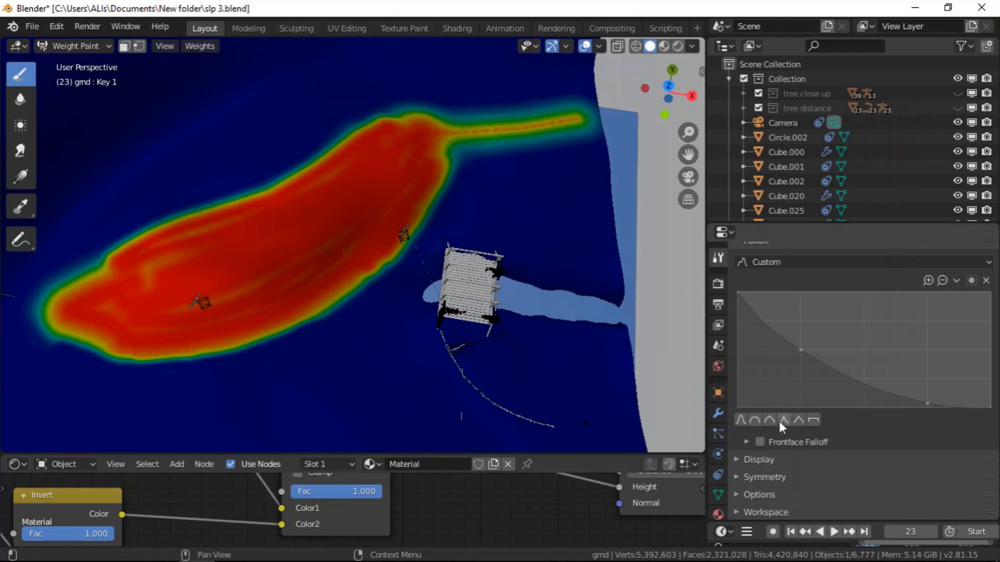
- Switch the brush falloff to the round preset and repaint the strip wider out to the ground's edge, checking it in camera view
{"action": "left_click", "coordinate": [741, 419]}
{"action": "mouse_move", "coordinate": [466, 104]}
{"action": "middle_mouse_down"}
{"action": "mouse_move", "coordinate": [446, 167]}
{"action": "mouse_move", "coordinate": [495, 167]}
{"action": "middle_mouse_up"}
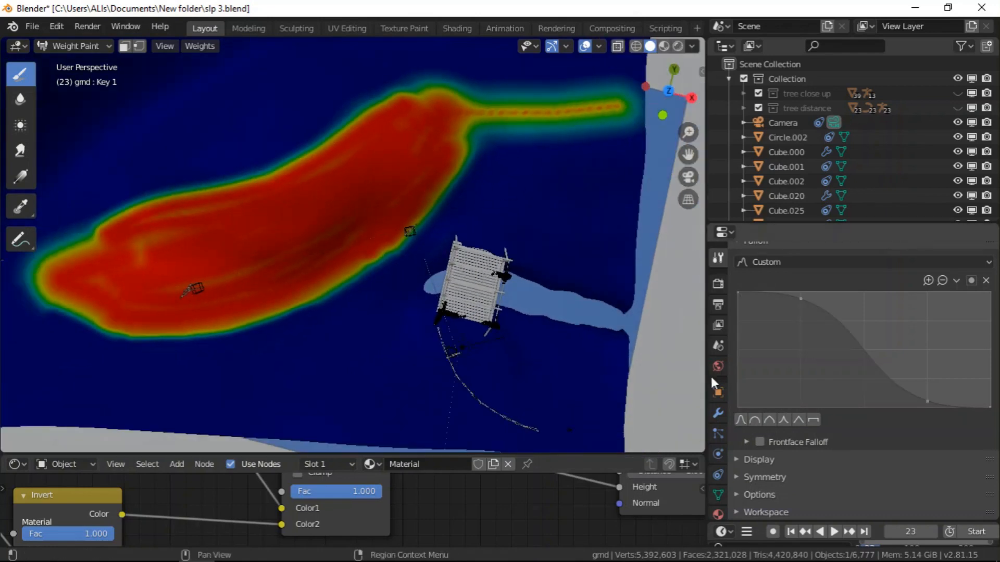
{"action": "left_click", "coordinate": [755, 420]}
{"action": "mouse_move", "coordinate": [469, 101]}
{"action": "left_mouse_down"}
{"action": "mouse_move", "coordinate": [448, 112]}
{"action": "mouse_move", "coordinate": [600, 111]}
{"action": "left_mouse_up"}
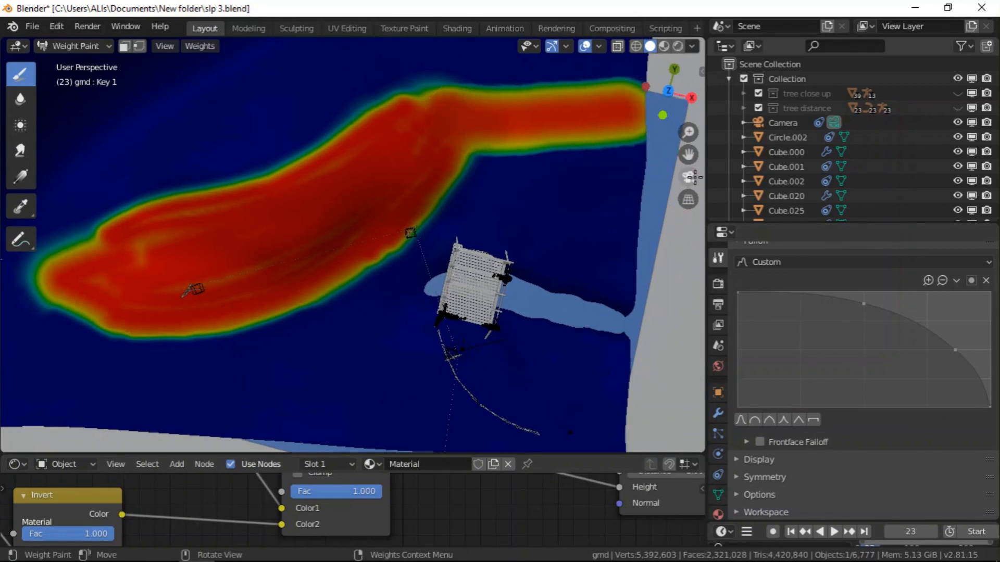
{"action": "left_click", "coordinate": [689, 177]}
{"action": "left_click", "coordinate": [688, 177]}
{"action": "left_click", "coordinate": [688, 177]}
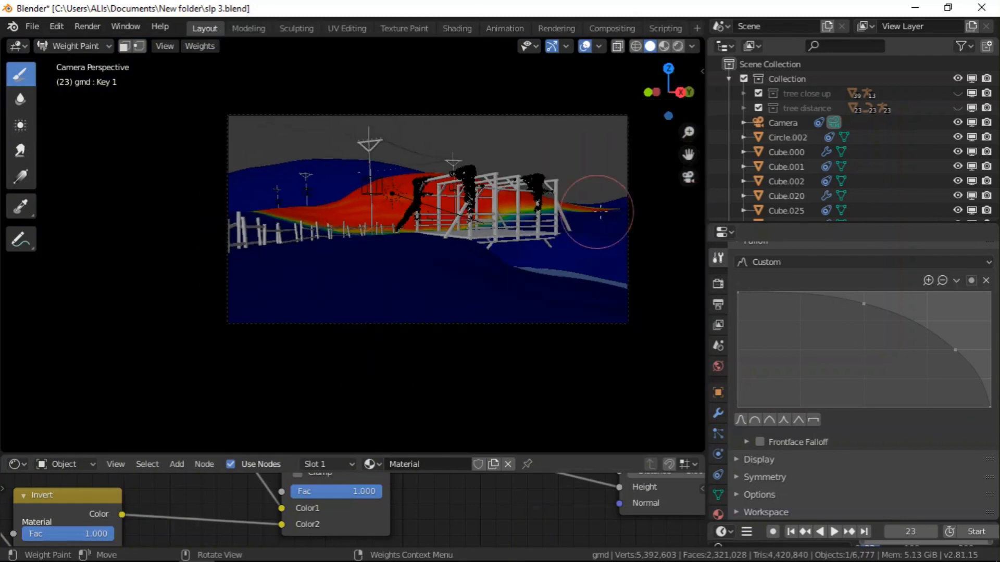
{"action": "scroll", "coordinate": [599, 203], "scroll_direction": "up", "scroll_amount": 3}
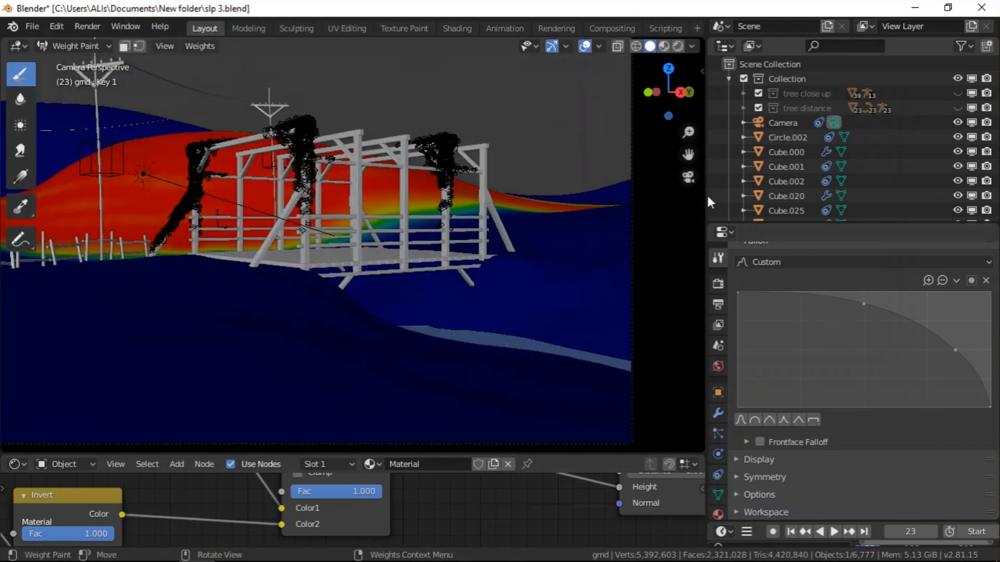
- Widen the painted strip along its bridge-facing side and at its outer end by the ground's edge
{"action": "left_click", "coordinate": [689, 177]}
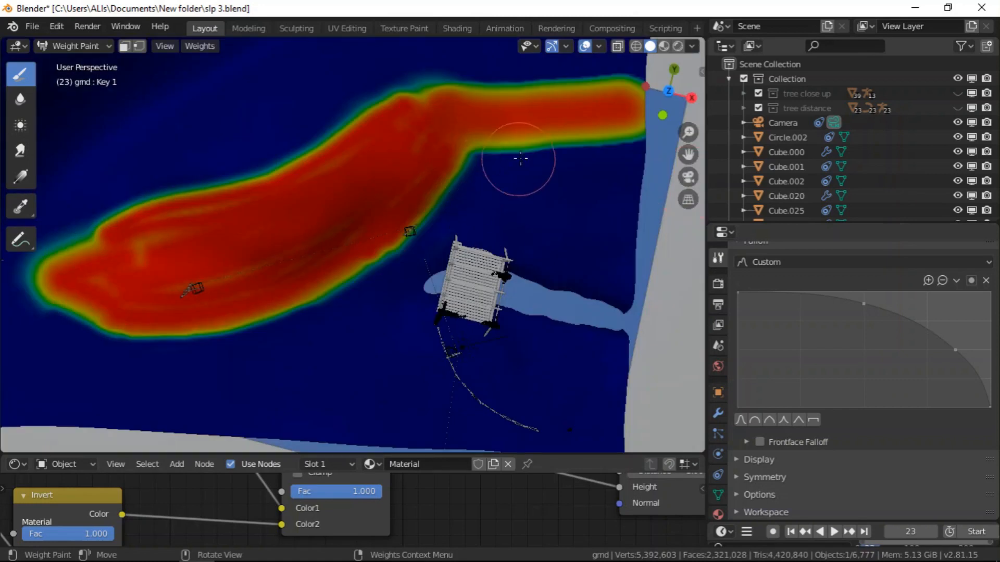
{"action": "mouse_move", "coordinate": [529, 143]}
{"action": "middle_mouse_down"}
{"action": "mouse_move", "coordinate": [534, 161]}
{"action": "mouse_move", "coordinate": [534, 111]}
{"action": "mouse_move", "coordinate": [481, 269]}
{"action": "mouse_move", "coordinate": [493, 229]}
{"action": "mouse_move", "coordinate": [489, 237]}
{"action": "mouse_move", "coordinate": [480, 208]}
{"action": "mouse_move", "coordinate": [460, 201]}
{"action": "mouse_move", "coordinate": [430, 239]}
{"action": "mouse_move", "coordinate": [492, 159]}
{"action": "mouse_move", "coordinate": [334, 302]}
{"action": "mouse_move", "coordinate": [388, 311]}
{"action": "mouse_move", "coordinate": [371, 356]}
{"action": "middle_mouse_up"}
{"action": "scroll", "coordinate": [308, 302], "scroll_direction": "down", "scroll_amount": 3}
{"action": "middle_click_drag", "start_coordinate": [307, 444], "coordinate": [286, 381], "text": "shift"}
{"action": "scroll", "coordinate": [283, 382], "scroll_direction": "up", "scroll_amount": 5}
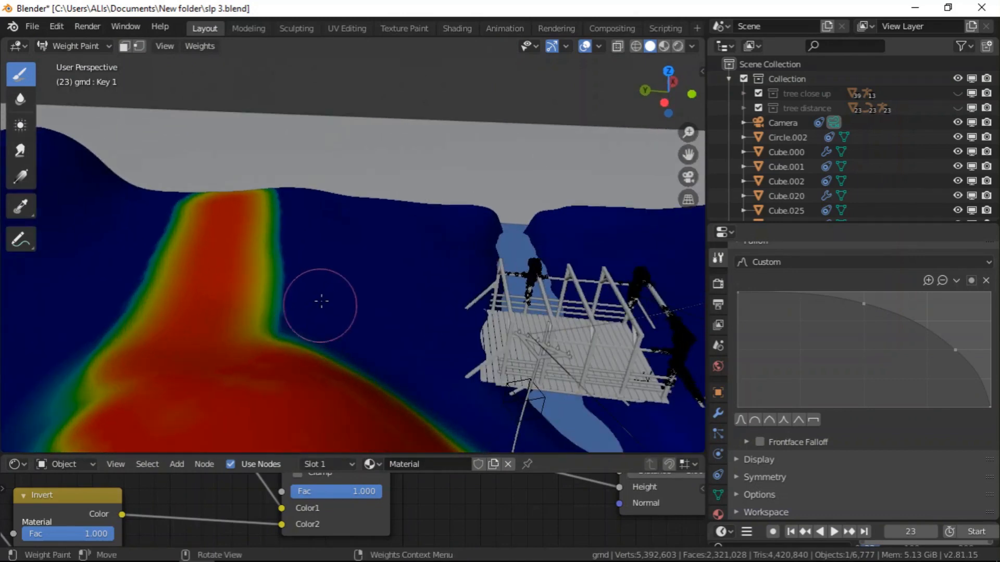
{"action": "mouse_move", "coordinate": [319, 275]}
{"action": "middle_mouse_down"}
{"action": "mouse_move", "coordinate": [344, 263]}
{"action": "mouse_move", "coordinate": [318, 319]}
{"action": "mouse_move", "coordinate": [267, 280]}
{"action": "middle_mouse_up"}
{"action": "mouse_move", "coordinate": [291, 218]}
{"action": "left_mouse_down"}
{"action": "mouse_move", "coordinate": [279, 217]}
{"action": "mouse_move", "coordinate": [314, 196]}
{"action": "left_mouse_up"}
{"action": "mouse_move", "coordinate": [301, 184]}
{"action": "middle_mouse_down"}
{"action": "mouse_move", "coordinate": [368, 201]}
{"action": "mouse_move", "coordinate": [316, 194]}
{"action": "middle_mouse_up"}
{"action": "left_click_drag", "start_coordinate": [332, 172], "coordinate": [363, 108]}
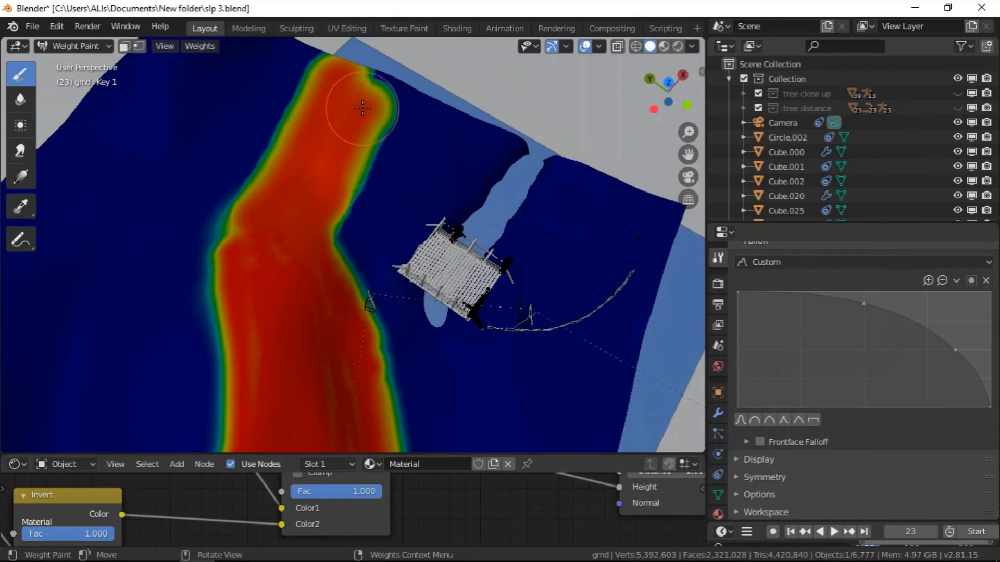
{"action": "middle_click_drag", "start_coordinate": [346, 101], "coordinate": [284, 195]}
- Fill in the lower edge of the painted hill behind the bridge railings in camera view
{"action": "left_click", "coordinate": [688, 177]}
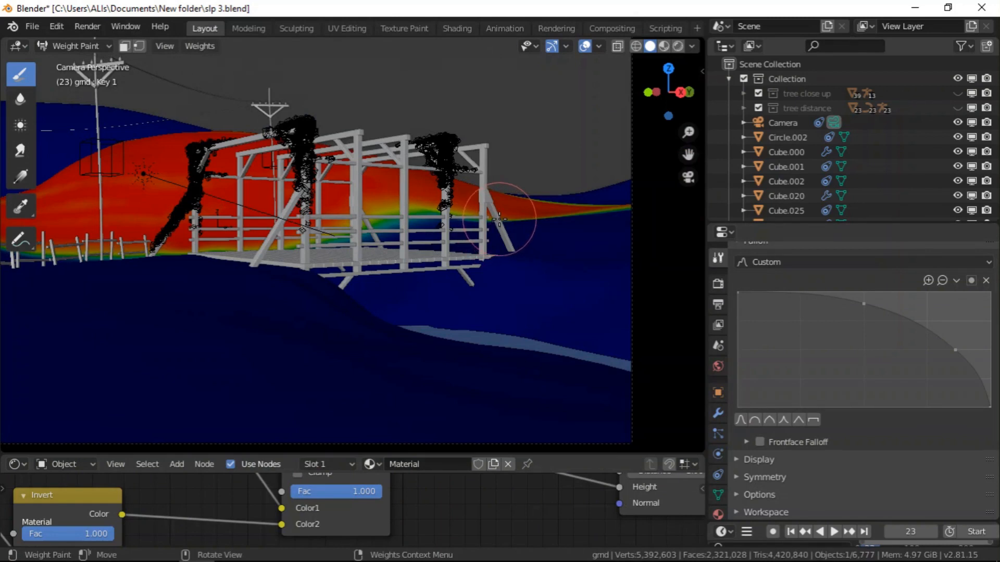
{"action": "scroll", "coordinate": [498, 208], "scroll_direction": "down", "scroll_amount": 2}
{"action": "scroll", "coordinate": [469, 205], "scroll_direction": "up", "scroll_amount": 5}
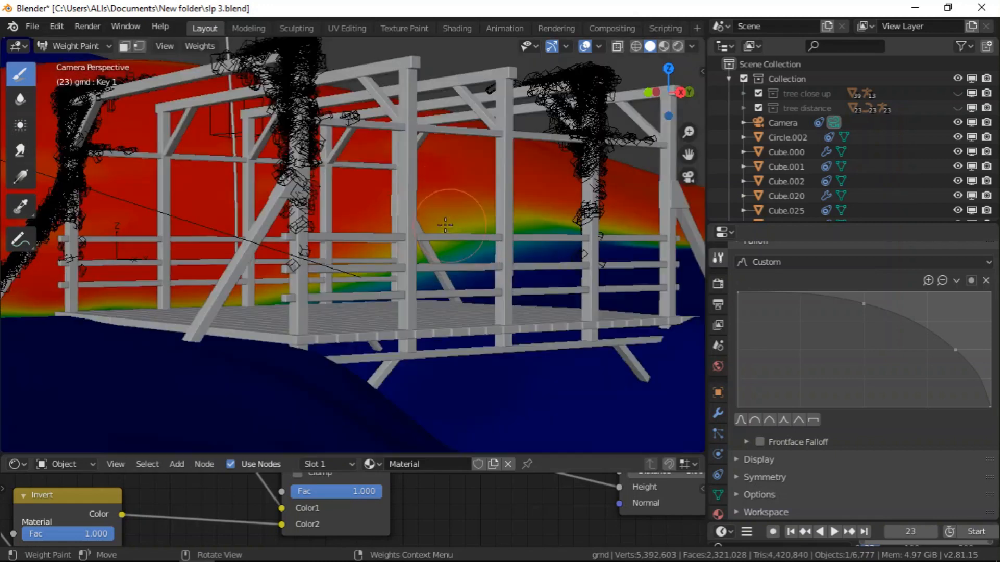
{"action": "scroll", "coordinate": [377, 224], "scroll_direction": "down", "scroll_amount": 1}
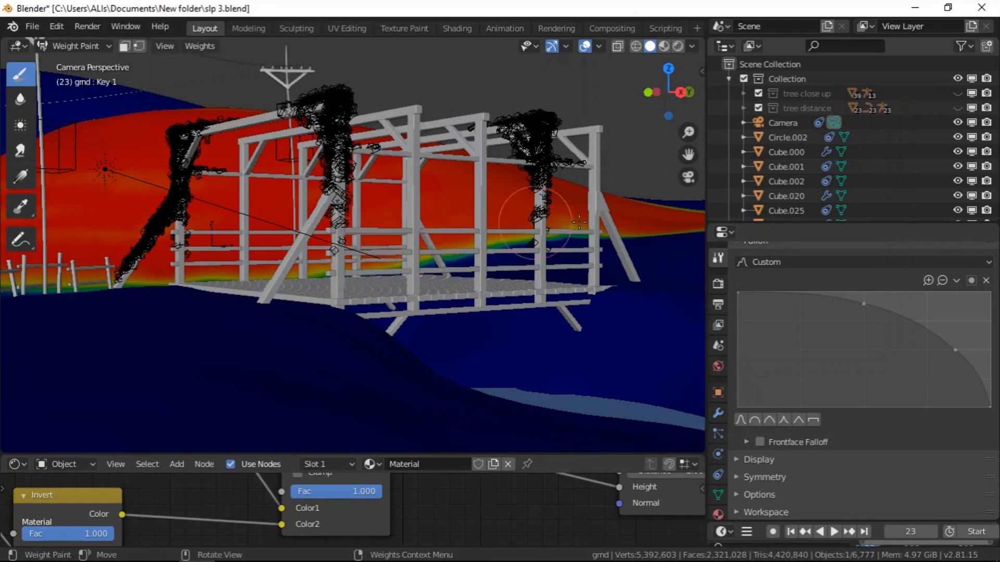
- Examine the painted area's coverage from above and across the whole camera frame
{"action": "left_click", "coordinate": [688, 178]}
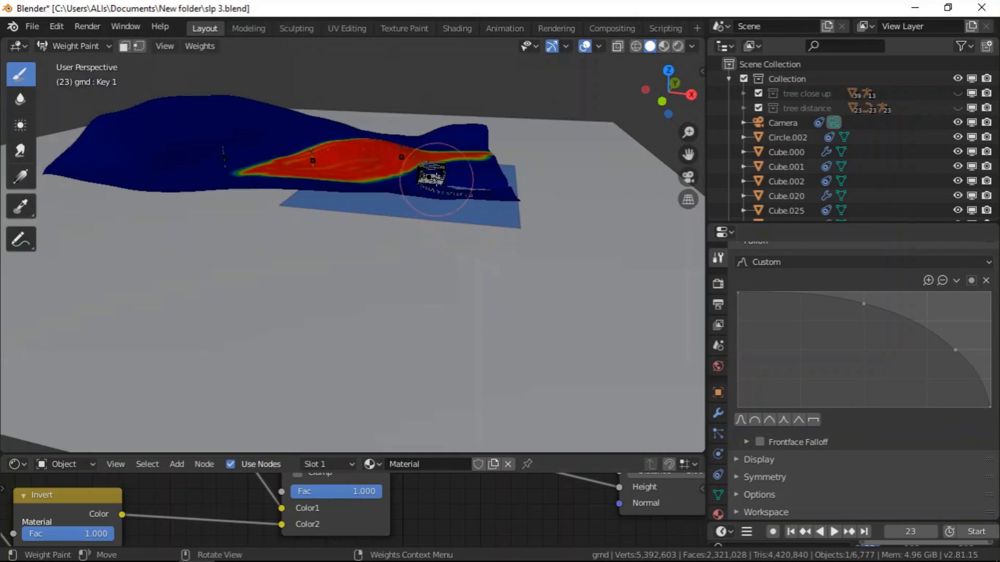
{"action": "middle_click_drag", "start_coordinate": [467, 164], "coordinate": [462, 190]}
{"action": "scroll", "coordinate": [409, 118], "scroll_direction": "up", "scroll_amount": 3}
{"action": "scroll", "coordinate": [386, 127], "scroll_direction": "up", "scroll_amount": 3}
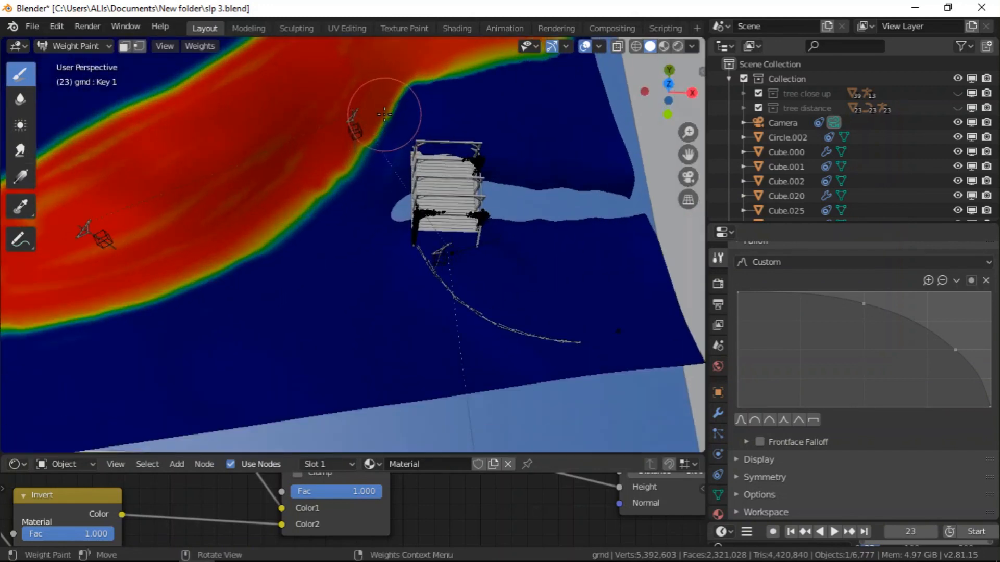
{"action": "left_click", "coordinate": [688, 178]}
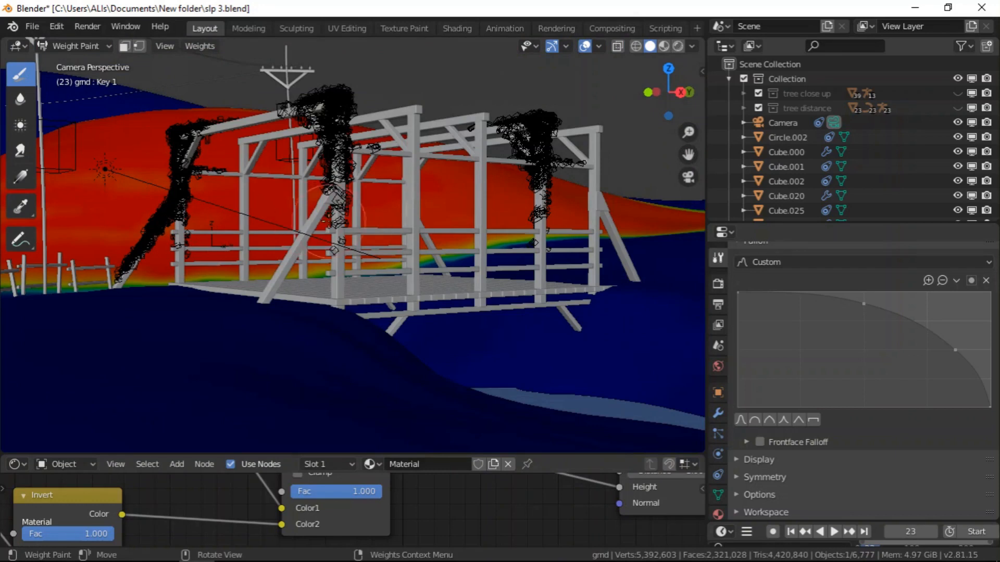
{"action": "scroll", "coordinate": [329, 221], "scroll_direction": "down", "scroll_amount": 9}
{"action": "scroll", "coordinate": [185, 203], "scroll_direction": "up", "scroll_amount": 6}
{"action": "scroll", "coordinate": [306, 217], "scroll_direction": "down", "scroll_amount": 5}
{"action": "scroll", "coordinate": [371, 201], "scroll_direction": "up", "scroll_amount": 1}
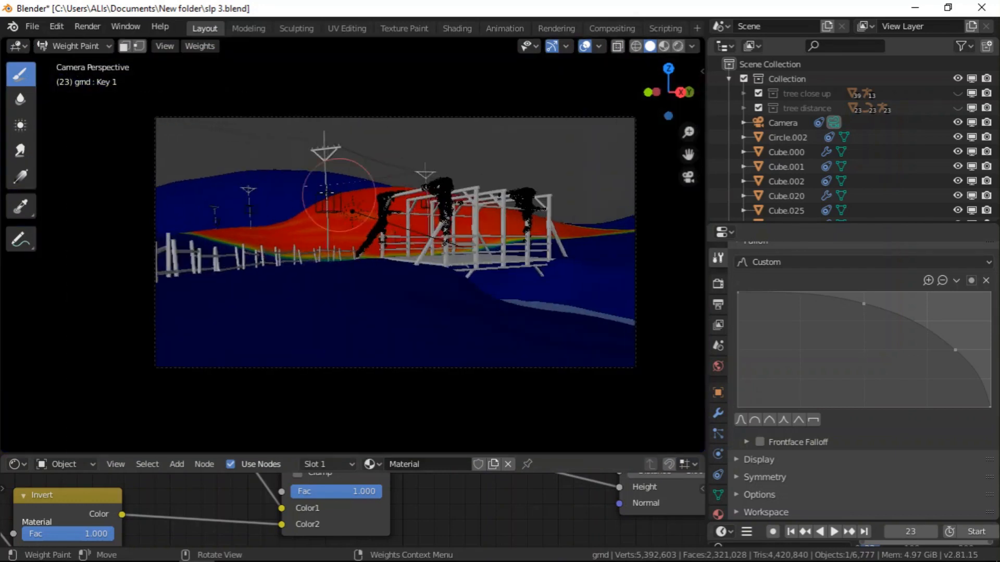
{"action": "scroll", "coordinate": [371, 200], "scroll_direction": "up", "scroll_amount": 2}
{"action": "scroll", "coordinate": [354, 214], "scroll_direction": "down", "scroll_amount": 2}
{"action": "scroll", "coordinate": [330, 229], "scroll_direction": "up", "scroll_amount": 3}
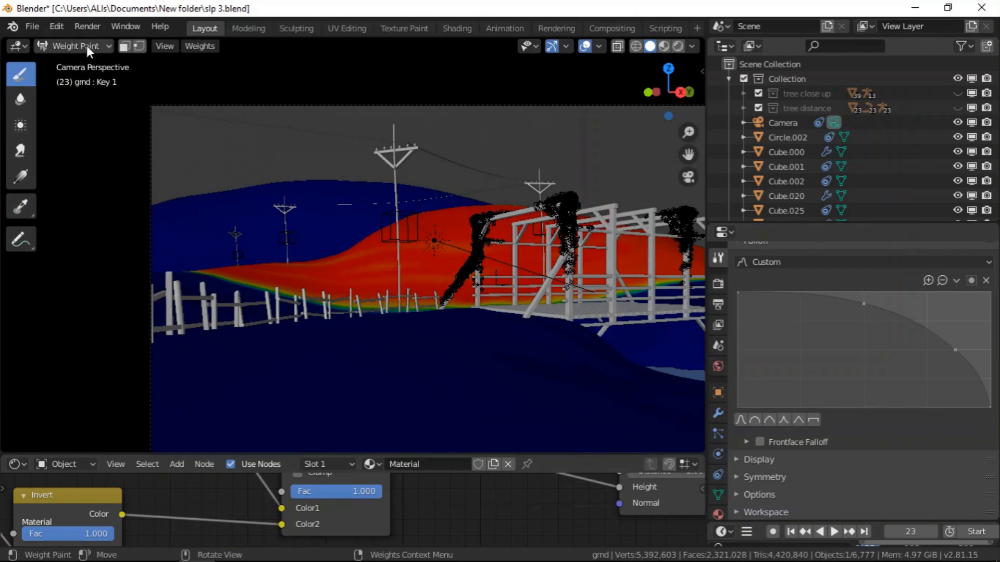
- Rename the ground's painted vertex group as middle and add a second vertex group
{"action": "left_click", "coordinate": [717, 413]}
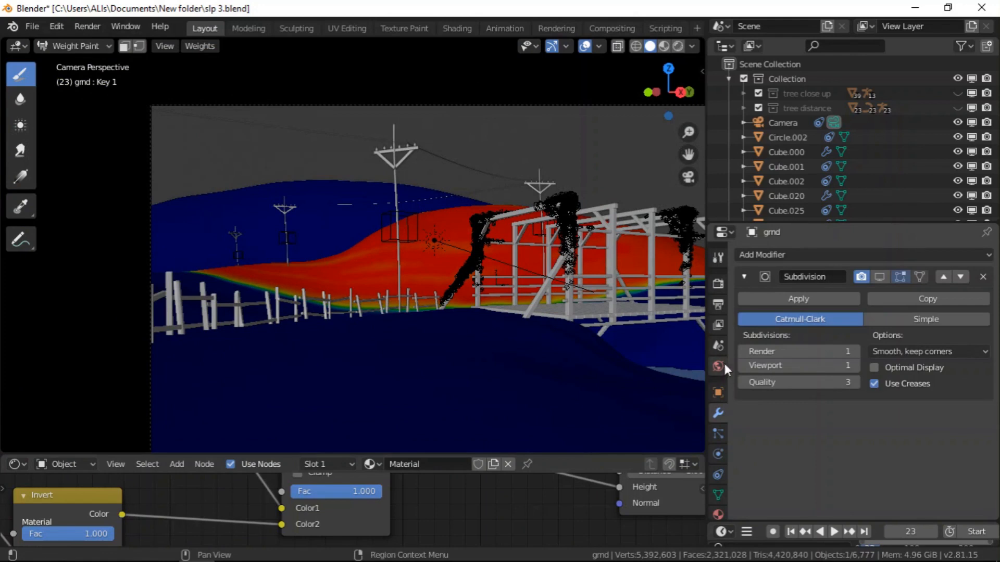
{"action": "left_click", "coordinate": [716, 491]}
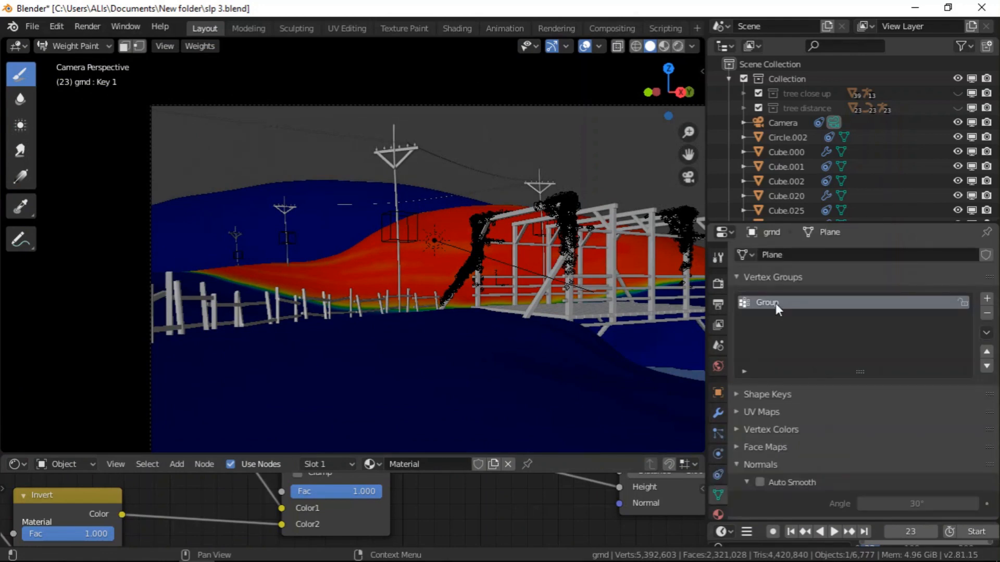
{"action": "double_click", "coordinate": [761, 302]}
{"action": "type", "text": "middle"}
{"action": "key", "text": "Return"}
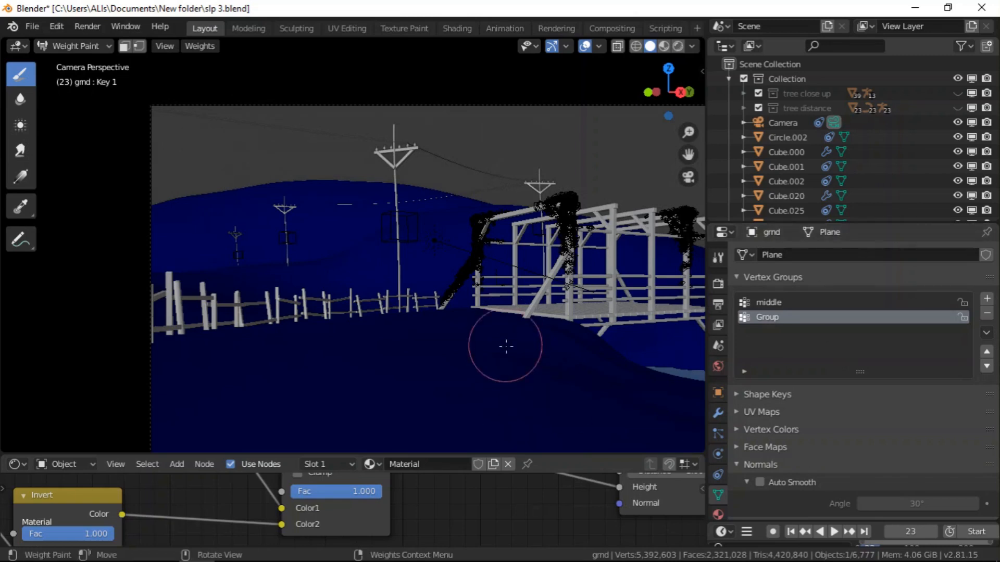
- Examine the foreground ground and the image texture nodes of its material, and switch the viewport to material preview shading
{"action": "mouse_move", "coordinate": [542, 332]}
{"action": "middle_mouse_down"}
{"action": "mouse_move", "coordinate": [520, 301]}
{"action": "mouse_move", "coordinate": [495, 351]}
{"action": "mouse_move", "coordinate": [484, 155]}
{"action": "mouse_move", "coordinate": [478, 232]}
{"action": "mouse_move", "coordinate": [457, 194]}
{"action": "mouse_move", "coordinate": [406, 297]}
{"action": "middle_mouse_up"}
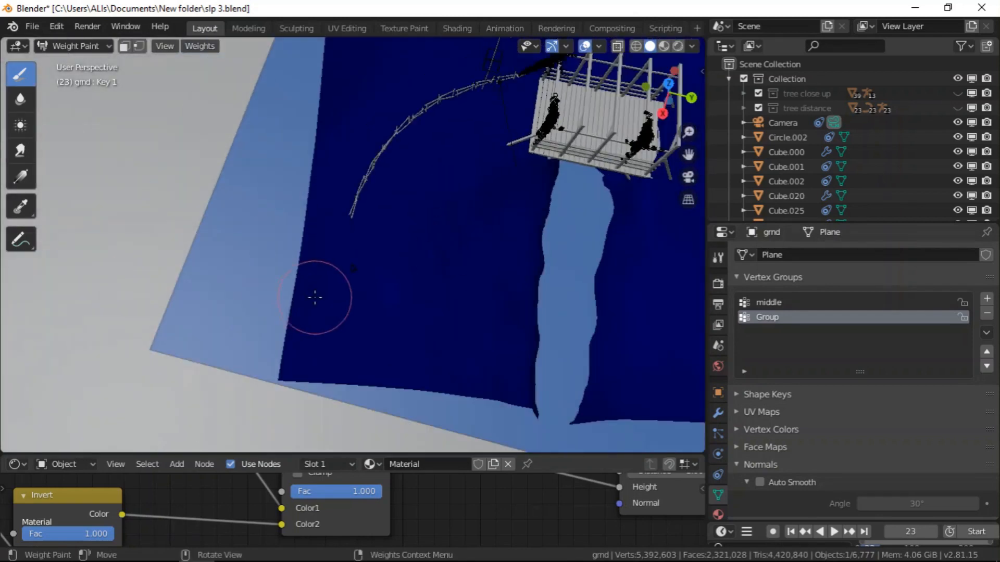
{"action": "scroll", "coordinate": [330, 511], "scroll_direction": "down", "scroll_amount": 10}
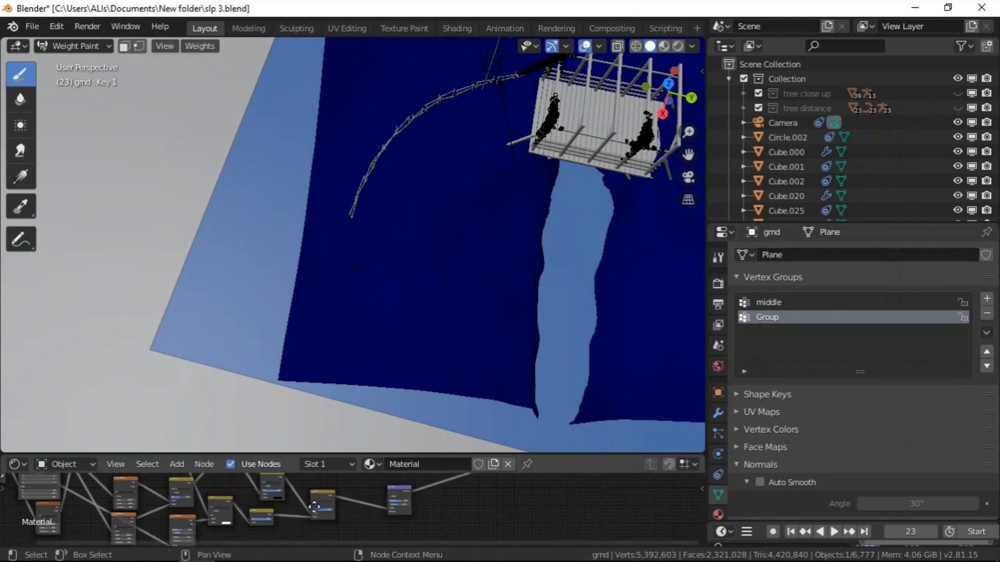
{"action": "scroll", "coordinate": [312, 509], "scroll_direction": "down", "scroll_amount": 8}
{"action": "scroll", "coordinate": [261, 507], "scroll_direction": "up", "scroll_amount": 4}
{"action": "middle_click_drag", "start_coordinate": [264, 477], "coordinate": [277, 514]}
{"action": "scroll", "coordinate": [276, 513], "scroll_direction": "up", "scroll_amount": 8}
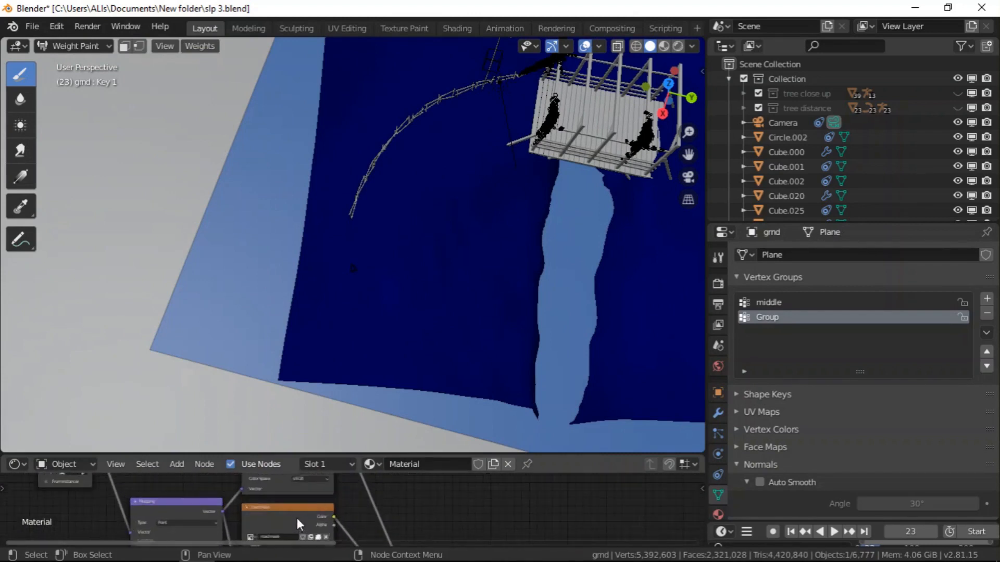
{"action": "scroll", "coordinate": [291, 511], "scroll_direction": "up", "scroll_amount": 1}
{"action": "scroll", "coordinate": [320, 486], "scroll_direction": "down", "scroll_amount": 2}
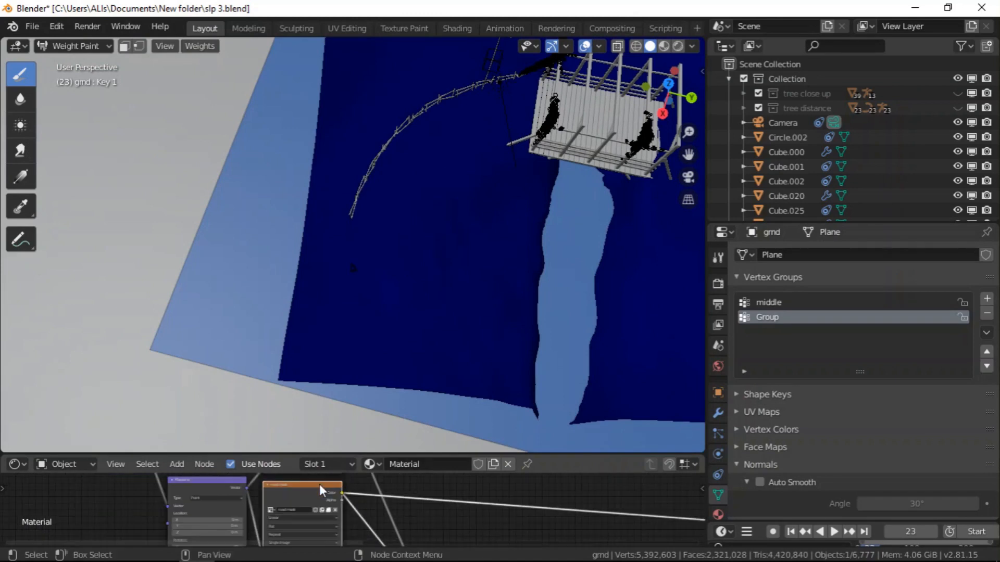
{"action": "left_click", "coordinate": [663, 44]}
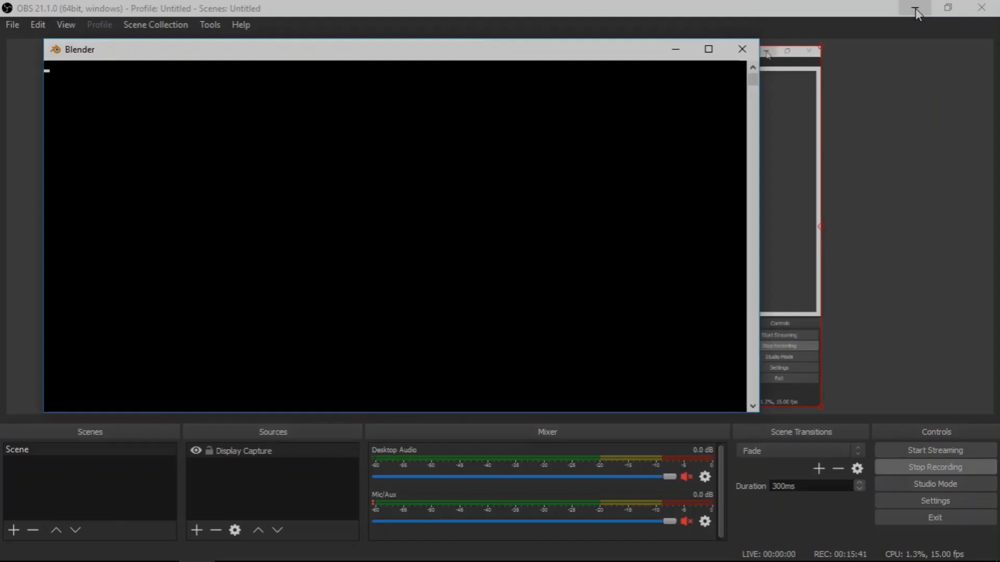
- Minimize the open OBS and Blender windows to reach the desktop
{"action": "left_click", "coordinate": [915, 10]}
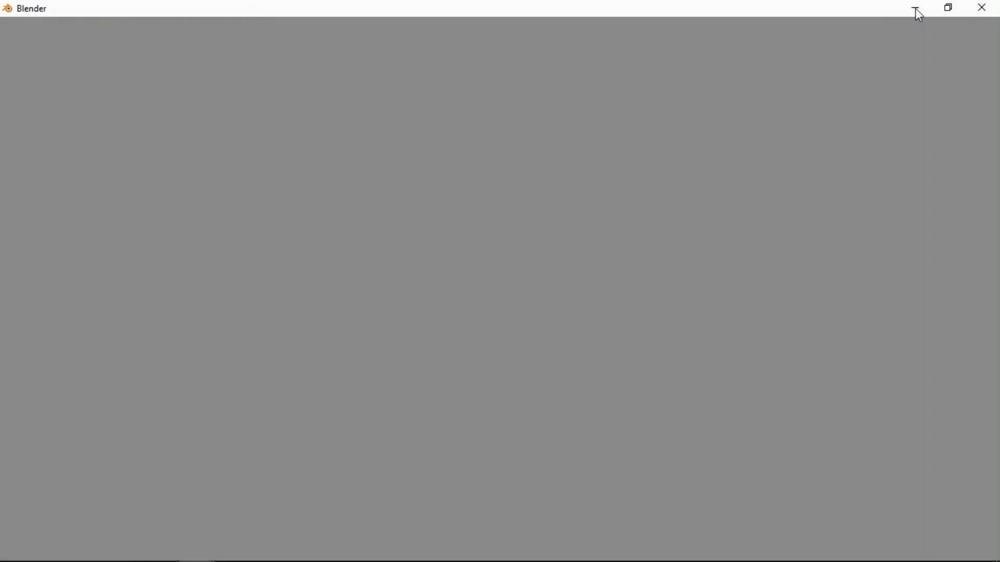
{"action": "left_click", "coordinate": [916, 10]}
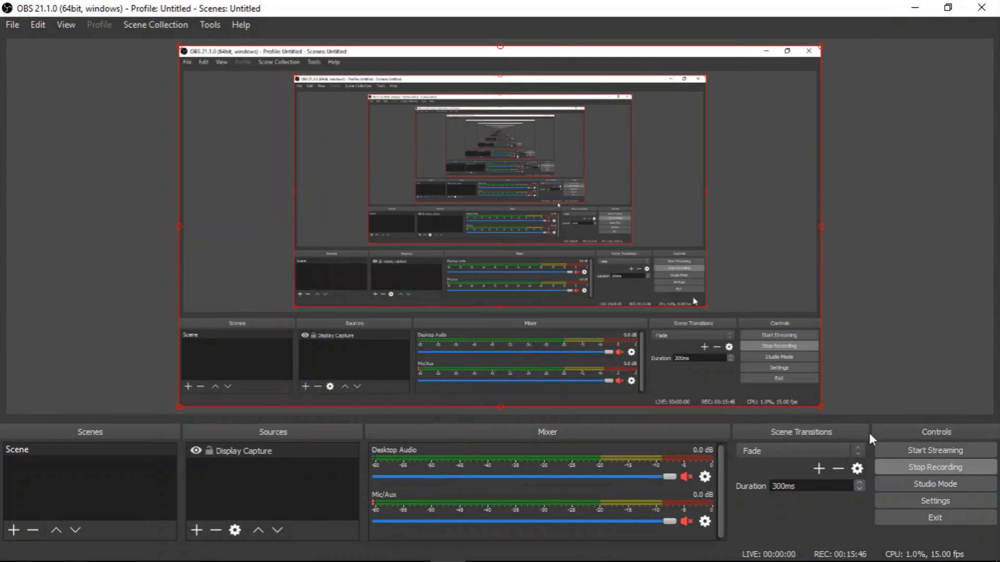
{"action": "left_click", "coordinate": [916, 8]}
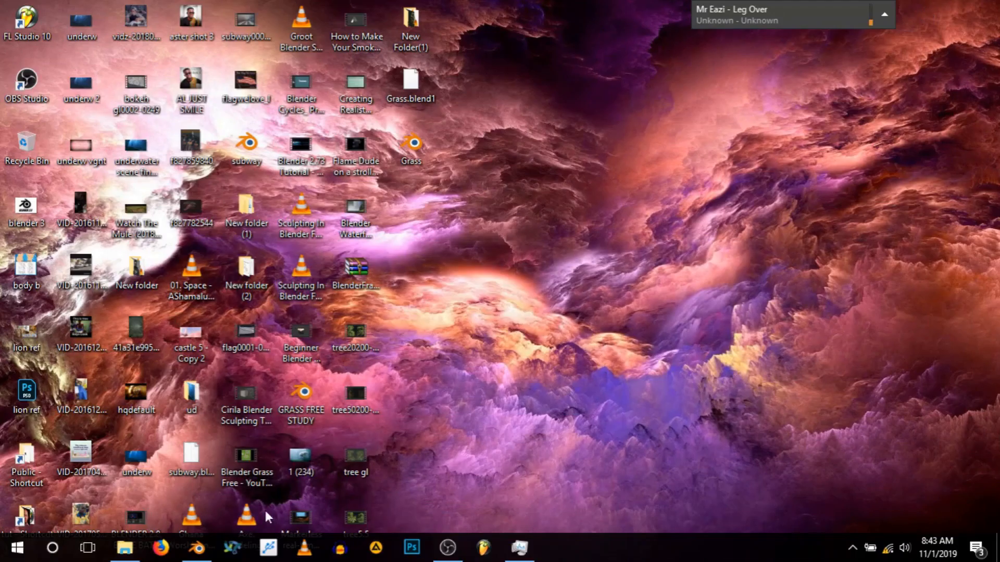
- Switch back to the Blender window and examine the ground mesh around the bridge and river
{"action": "left_click", "coordinate": [197, 556]}
{"action": "left_click", "coordinate": [559, 330]}
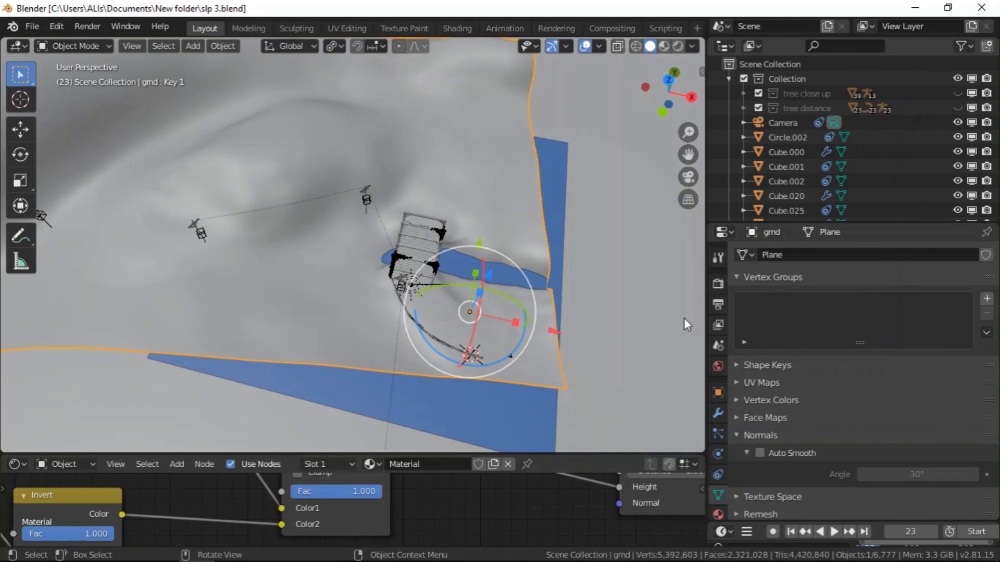
{"action": "middle_click_drag", "start_coordinate": [510, 397], "coordinate": [427, 332]}
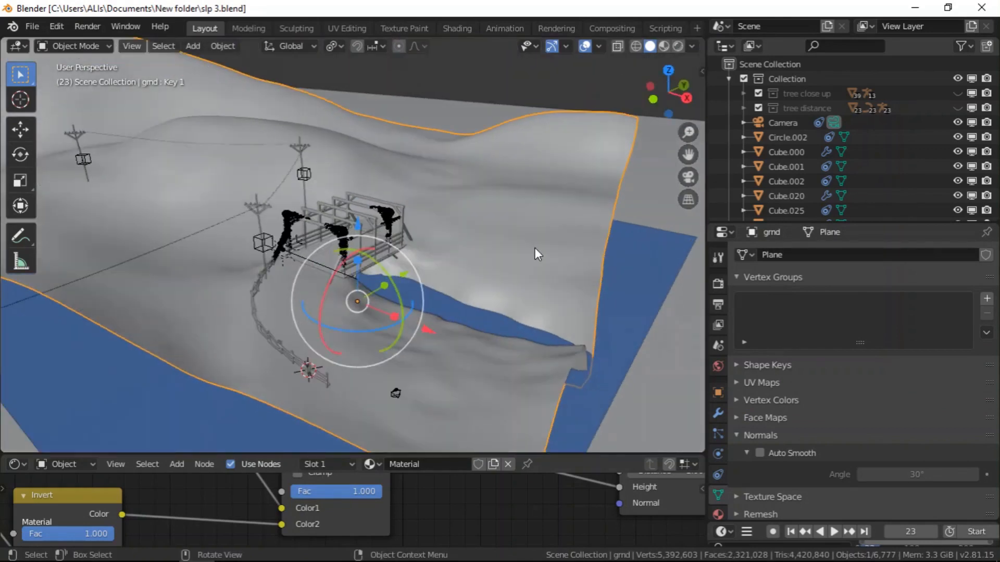
{"action": "middle_click_drag", "start_coordinate": [573, 276], "coordinate": [628, 263], "text": "shift"}
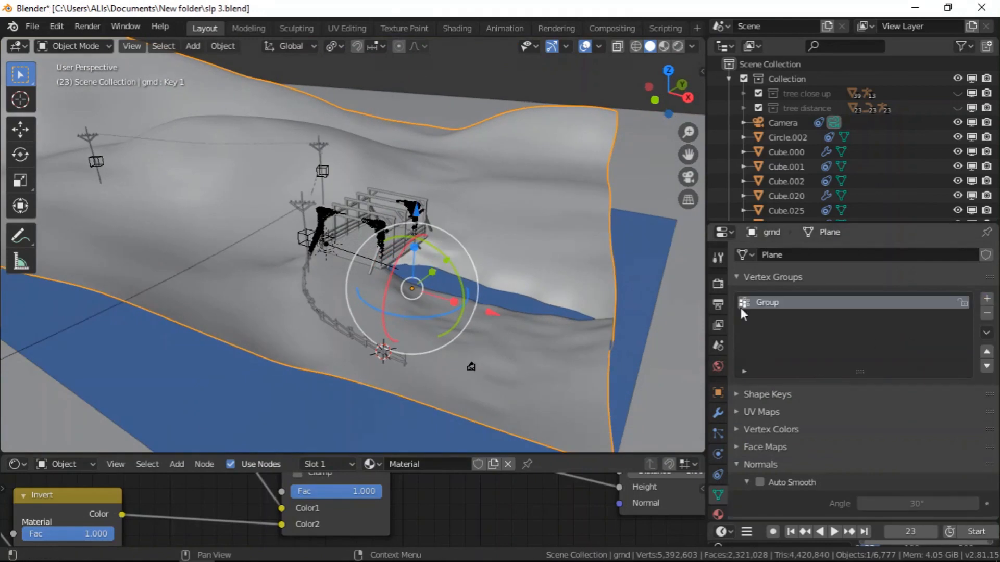
- Set up three vertex groups on the ground mesh named closeup, middle and far
{"action": "double_click", "coordinate": [768, 302]}
{"action": "type", "text": "closeup"}
{"action": "left_click", "coordinate": [985, 297]}
{"action": "left_click", "coordinate": [984, 297]}
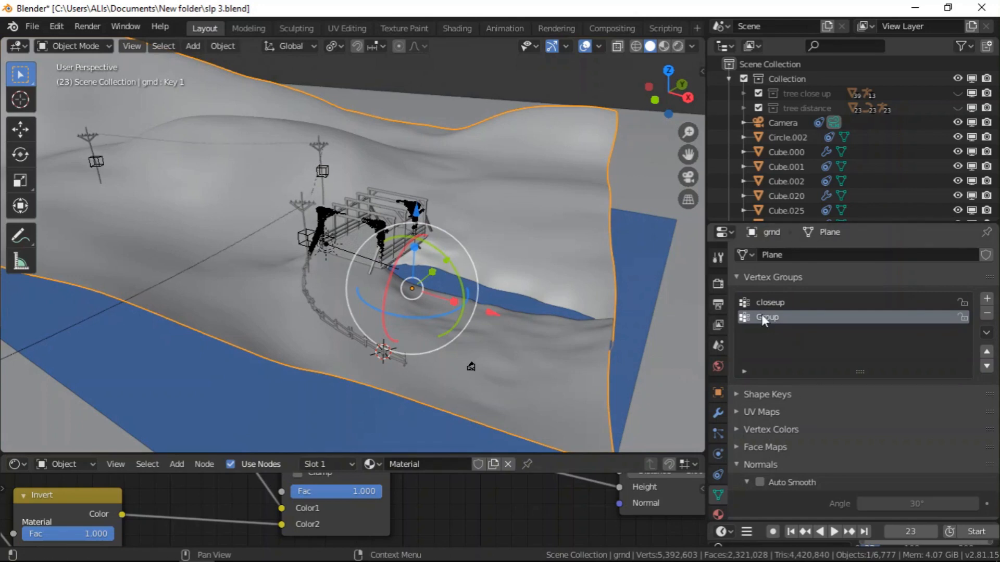
{"action": "double_click", "coordinate": [761, 316]}
{"action": "type", "text": "middle"}
{"action": "key", "text": "Return"}
{"action": "left_click", "coordinate": [986, 299]}
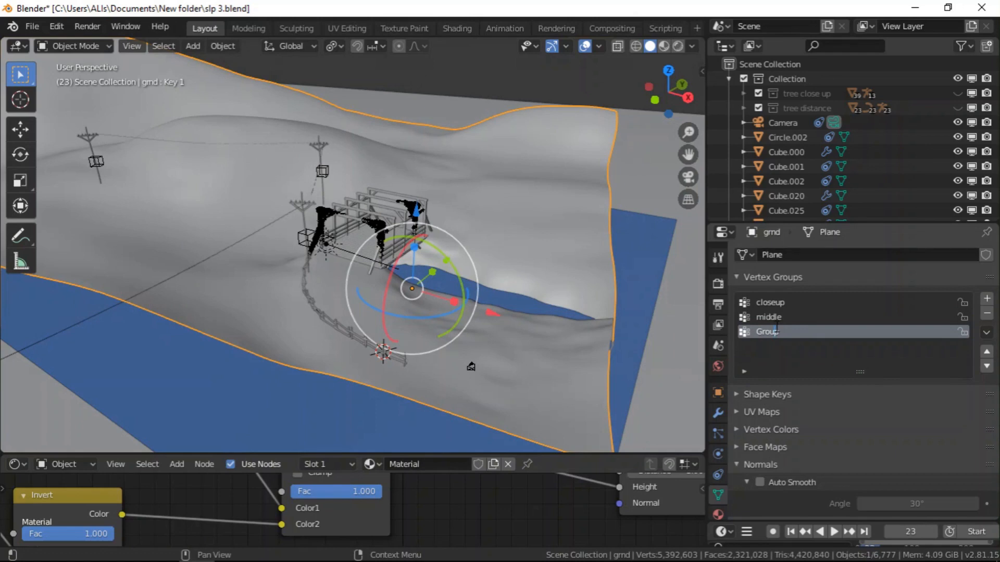
{"action": "double_click", "coordinate": [776, 332]}
{"action": "type", "text": "far"}
{"action": "key", "text": "Return"}
- Examine the foreground ground beside the river from several angles, with the closeup vertex group selected
{"action": "scroll", "coordinate": [466, 251], "scroll_direction": "down", "scroll_amount": 4}
{"action": "middle_click_drag", "start_coordinate": [488, 288], "coordinate": [463, 315]}
{"action": "scroll", "coordinate": [453, 214], "scroll_direction": "down", "scroll_amount": 3}
{"action": "scroll", "coordinate": [414, 322], "scroll_direction": "up", "scroll_amount": 7}
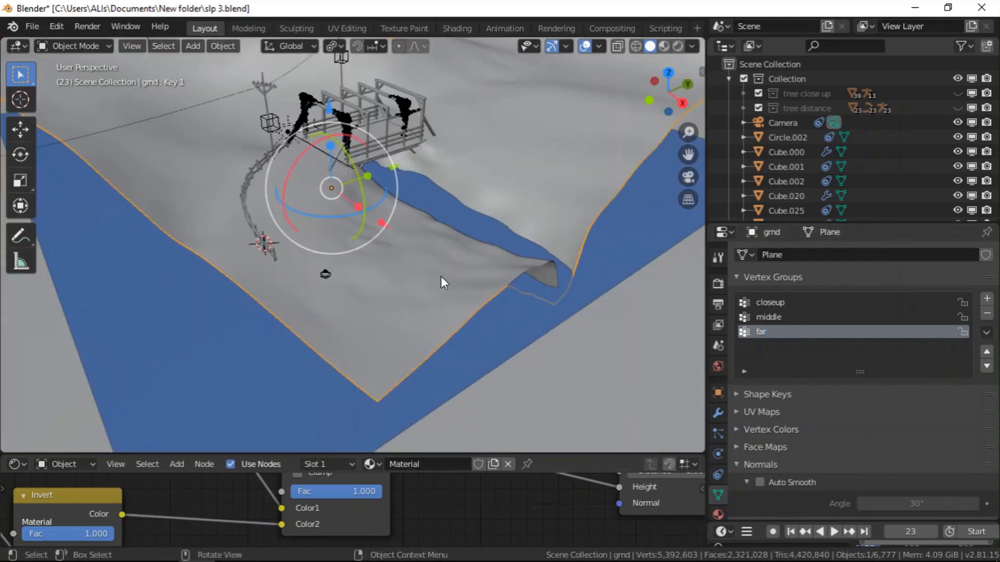
{"action": "mouse_move", "coordinate": [441, 276]}
{"action": "middle_mouse_down"}
{"action": "mouse_move", "coordinate": [447, 259]}
{"action": "mouse_move", "coordinate": [382, 296]}
{"action": "mouse_move", "coordinate": [436, 265]}
{"action": "middle_mouse_up"}
{"action": "scroll", "coordinate": [435, 265], "scroll_direction": "down", "scroll_amount": 3}
{"action": "scroll", "coordinate": [290, 283], "scroll_direction": "up", "scroll_amount": 5}
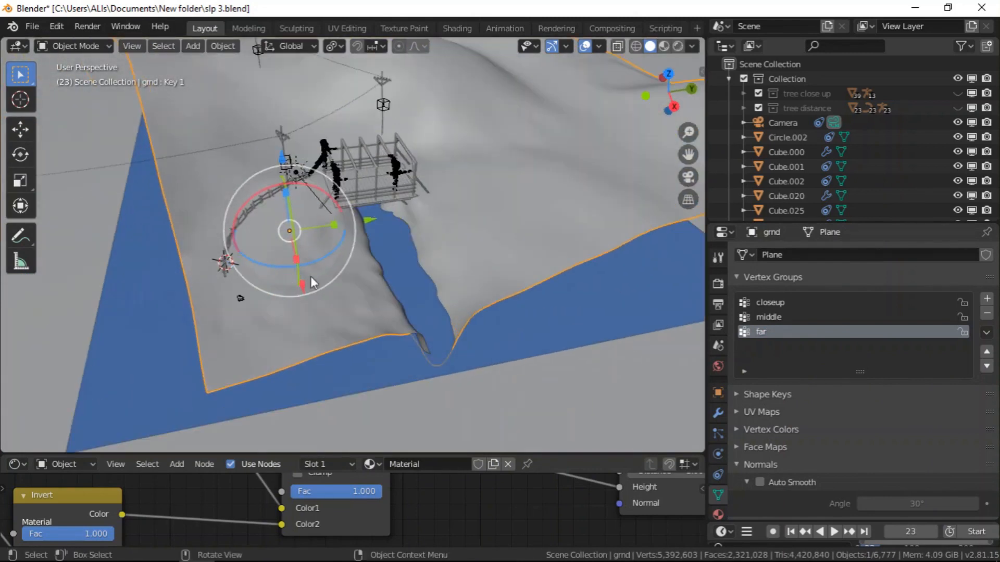
{"action": "left_click", "coordinate": [771, 298]}
{"action": "mouse_move", "coordinate": [385, 266]}
{"action": "middle_mouse_down"}
{"action": "mouse_move", "coordinate": [399, 255]}
{"action": "mouse_move", "coordinate": [414, 296]}
{"action": "mouse_move", "coordinate": [465, 310]}
{"action": "mouse_move", "coordinate": [446, 321]}
{"action": "mouse_move", "coordinate": [412, 266]}
{"action": "mouse_move", "coordinate": [368, 270]}
{"action": "middle_mouse_up"}
{"action": "scroll", "coordinate": [368, 269], "scroll_direction": "up", "scroll_amount": 3}
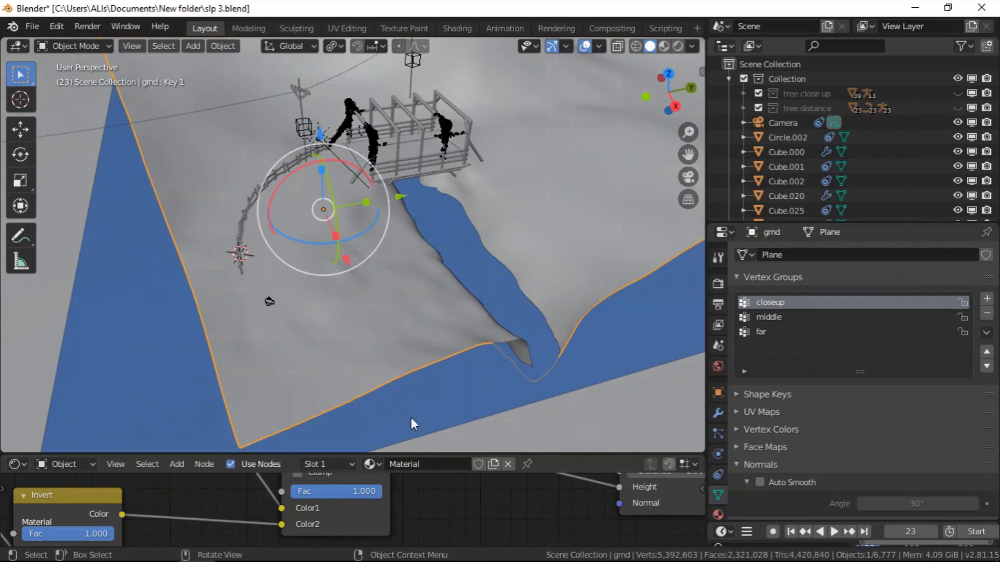
- Examine the ground material's node tree and the terrain around the bridge
{"action": "scroll", "coordinate": [414, 498], "scroll_direction": "down", "scroll_amount": 6}
{"action": "middle_click_drag", "start_coordinate": [435, 480], "coordinate": [440, 520]}
{"action": "middle_click_drag", "start_coordinate": [392, 496], "coordinate": [410, 516]}
{"action": "middle_click_drag", "start_coordinate": [287, 475], "coordinate": [343, 525]}
{"action": "mouse_move", "coordinate": [285, 493]}
{"action": "middle_mouse_down"}
{"action": "mouse_move", "coordinate": [324, 517]}
{"action": "mouse_move", "coordinate": [286, 501]}
{"action": "middle_mouse_up"}
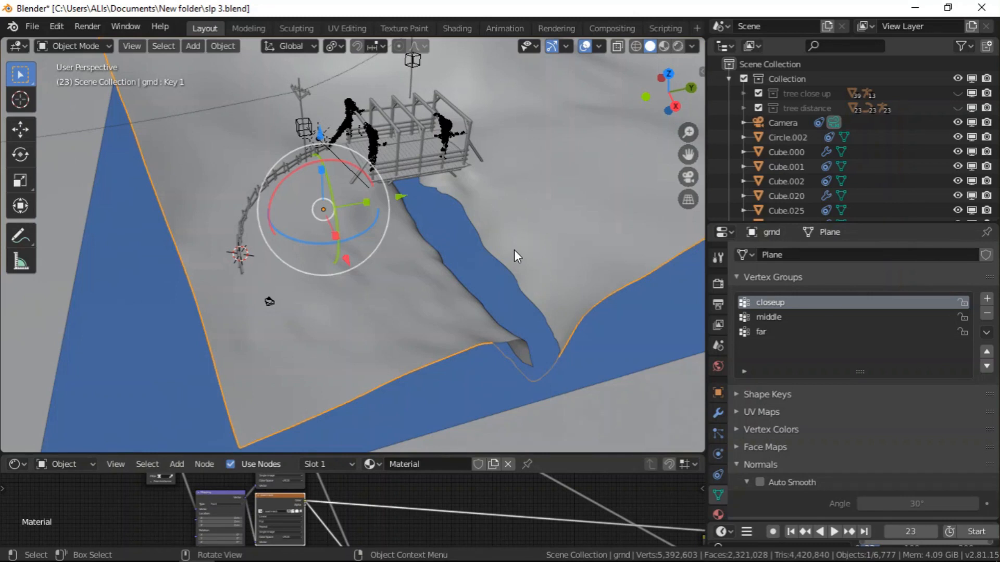
{"action": "middle_click_drag", "start_coordinate": [410, 222], "coordinate": [415, 245]}
{"action": "middle_click_drag", "start_coordinate": [432, 245], "coordinate": [415, 222]}
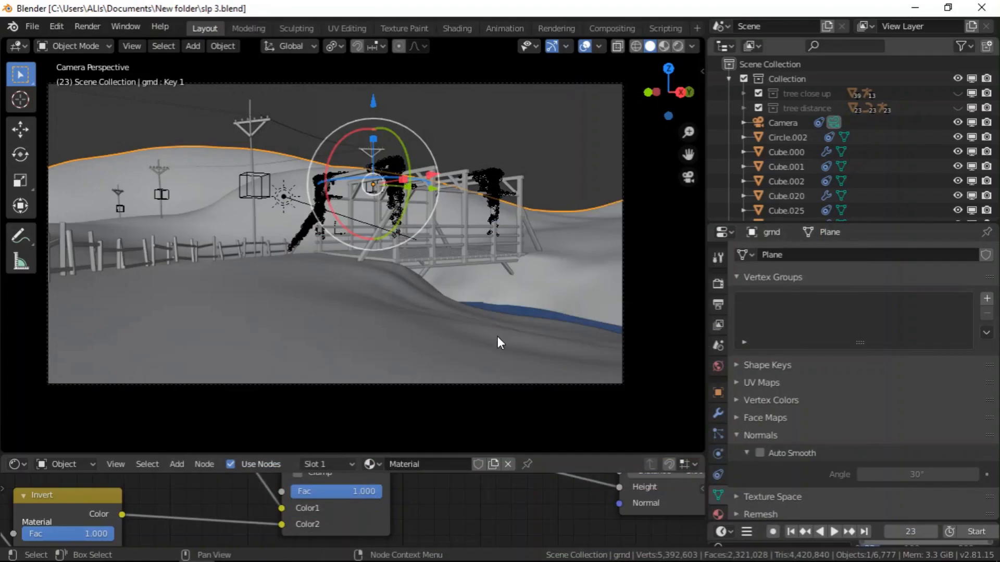
- Enlarge the node editor area and add an Image Texture node above the Principled BSDF in the ground material
{"action": "left_click_drag", "start_coordinate": [355, 452], "coordinate": [354, 328]}
{"action": "scroll", "coordinate": [388, 448], "scroll_direction": "down", "scroll_amount": 5}
{"action": "scroll", "coordinate": [390, 447], "scroll_direction": "down", "scroll_amount": 5}
{"action": "middle_click_drag", "start_coordinate": [345, 423], "coordinate": [380, 468]}
{"action": "middle_click_drag", "start_coordinate": [326, 385], "coordinate": [284, 403]}
{"action": "scroll", "coordinate": [437, 428], "scroll_direction": "up", "scroll_amount": 6}
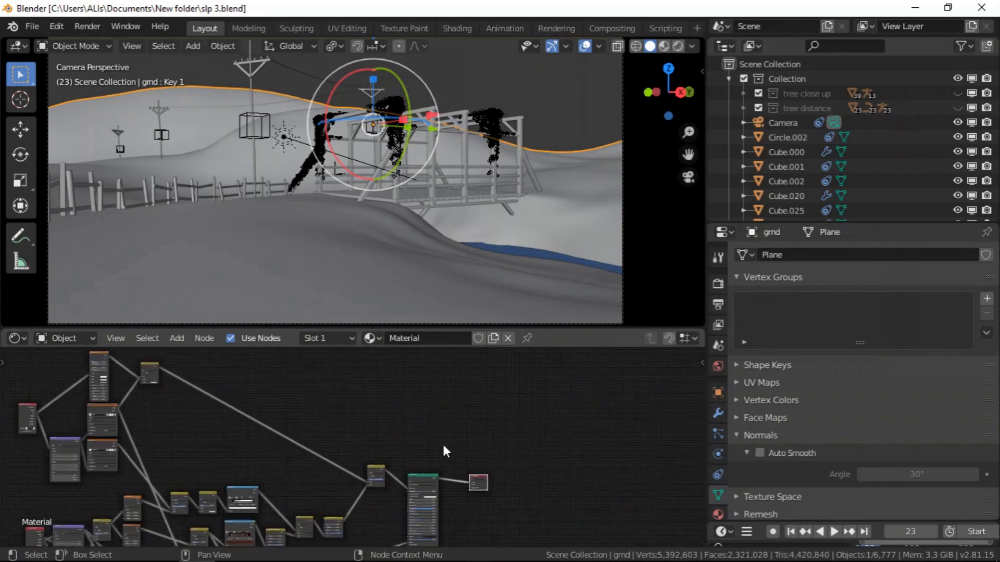
{"action": "left_click", "coordinate": [182, 337]}
{"action": "mouse_move", "coordinate": [205, 421]}
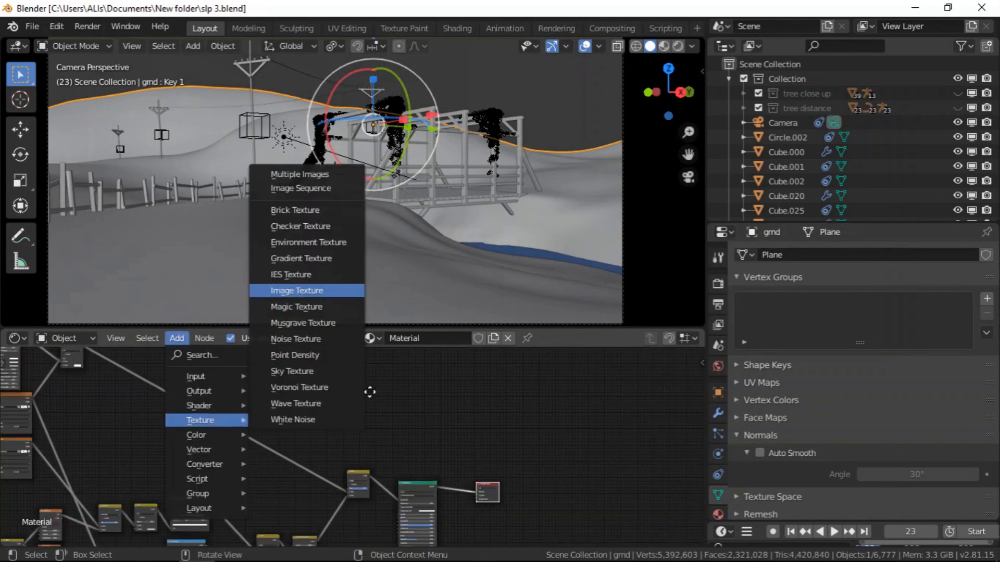
{"action": "left_click", "coordinate": [299, 291]}
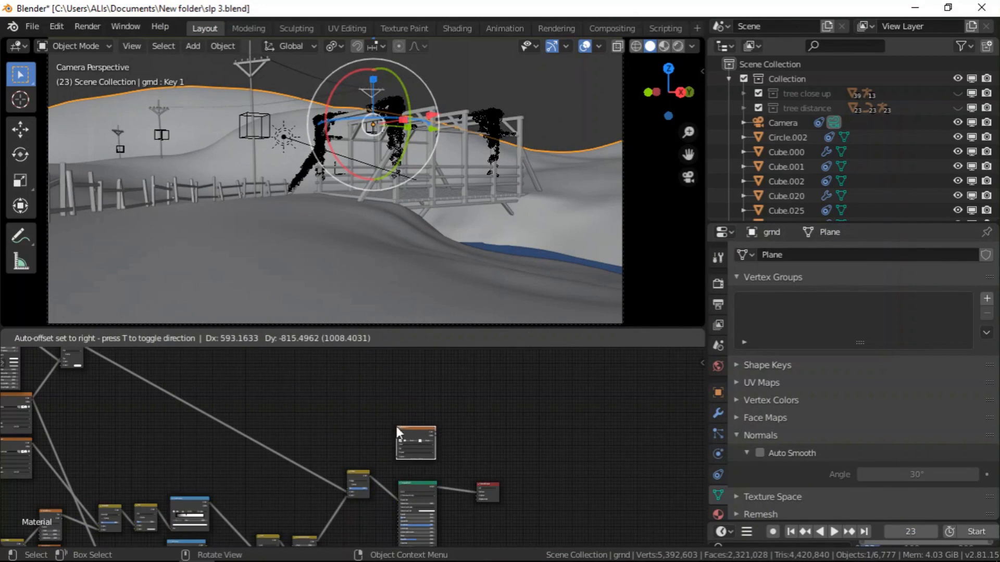
{"action": "left_click", "coordinate": [396, 424]}
- Start a new image in the added Image Texture node, with width and height set to 3072 px
{"action": "scroll", "coordinate": [424, 450], "scroll_direction": "up", "scroll_amount": 5}
{"action": "left_click", "coordinate": [392, 420]}
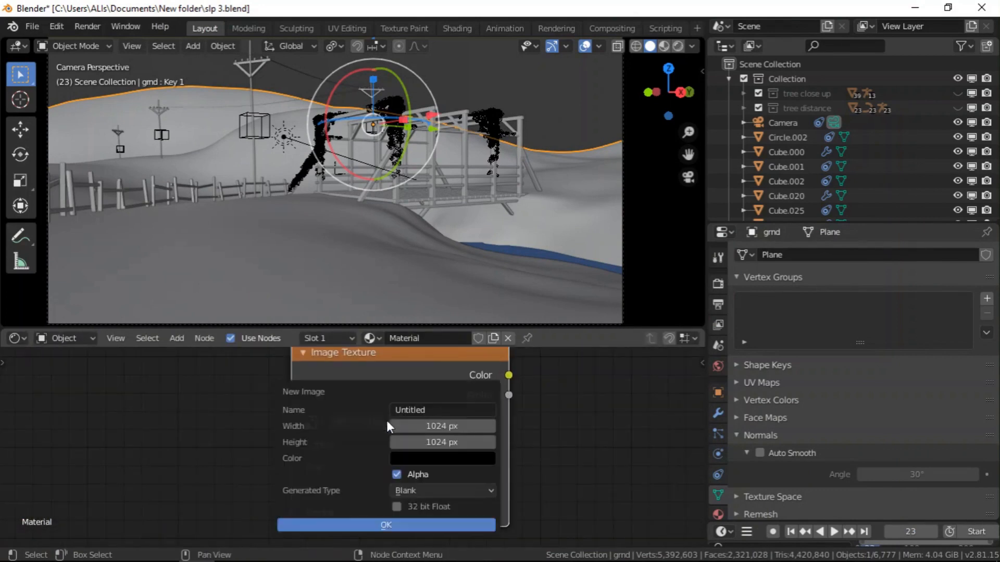
{"action": "left_click", "coordinate": [424, 425]}
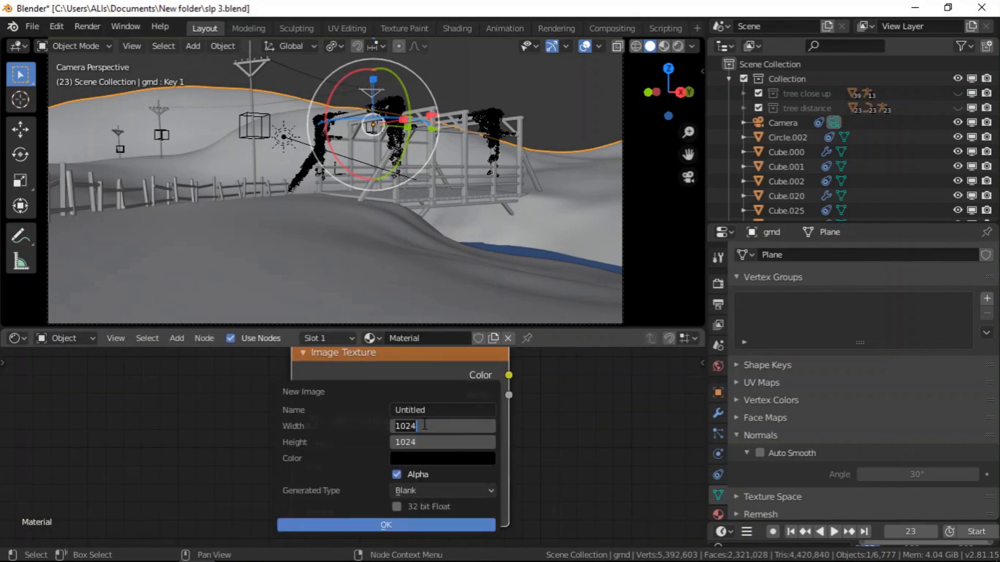
{"action": "key", "text": "Right"}
{"action": "type", "text": "*2"}
{"action": "key", "text": "Return"}
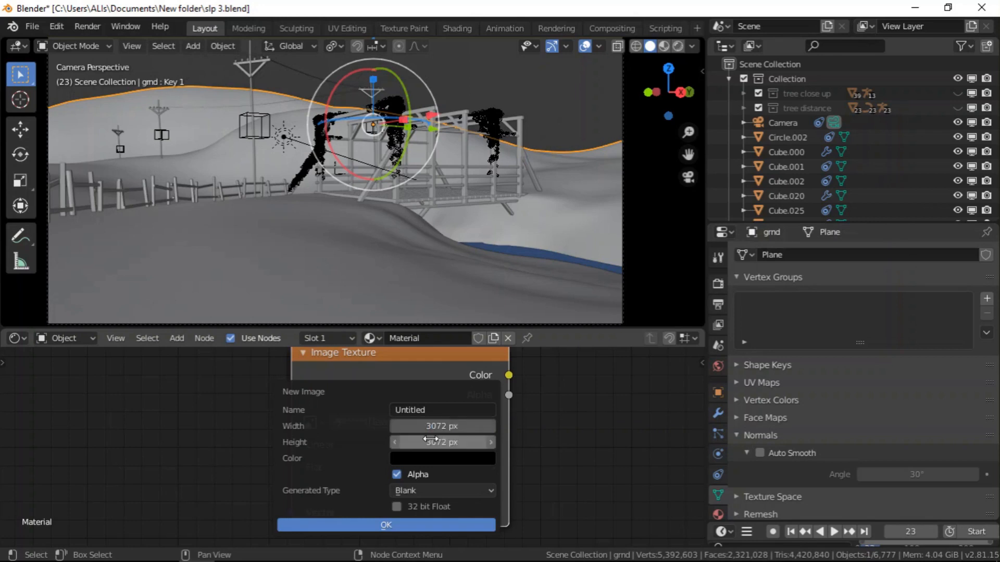
- Set the new image's color to white, name it closeup and create it
{"action": "left_click", "coordinate": [426, 459]}
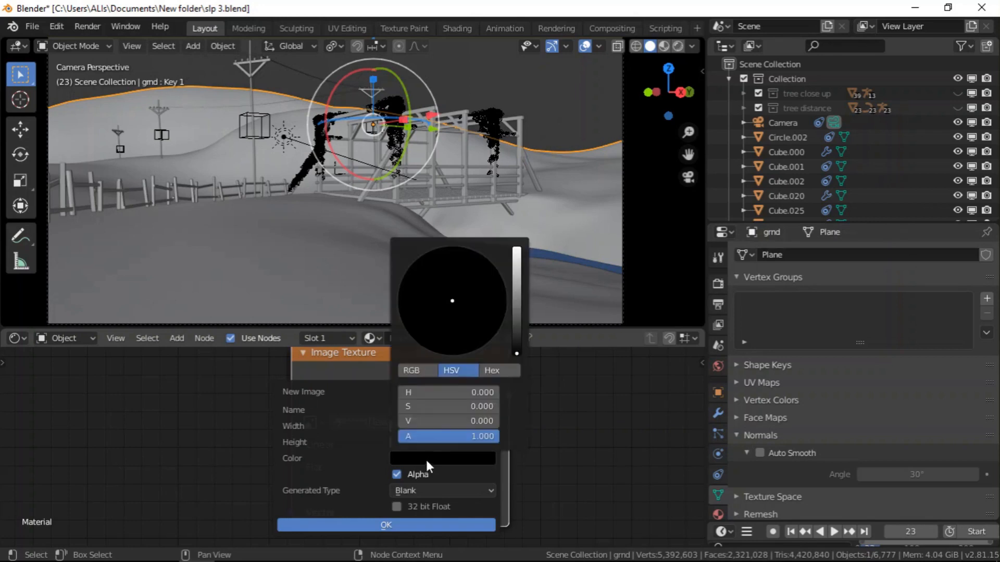
{"action": "left_click_drag", "start_coordinate": [517, 323], "coordinate": [510, 232]}
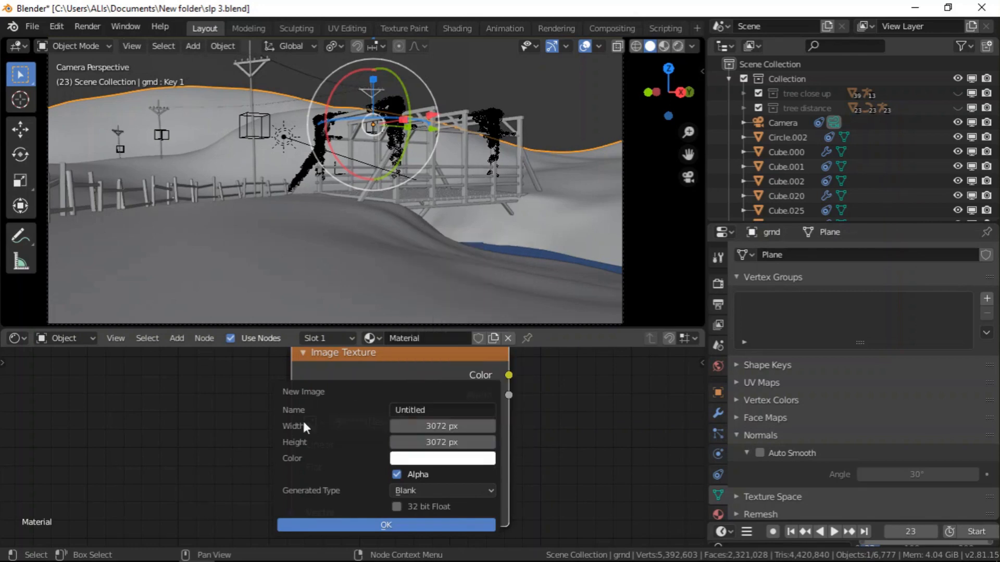
{"action": "left_click", "coordinate": [430, 411]}
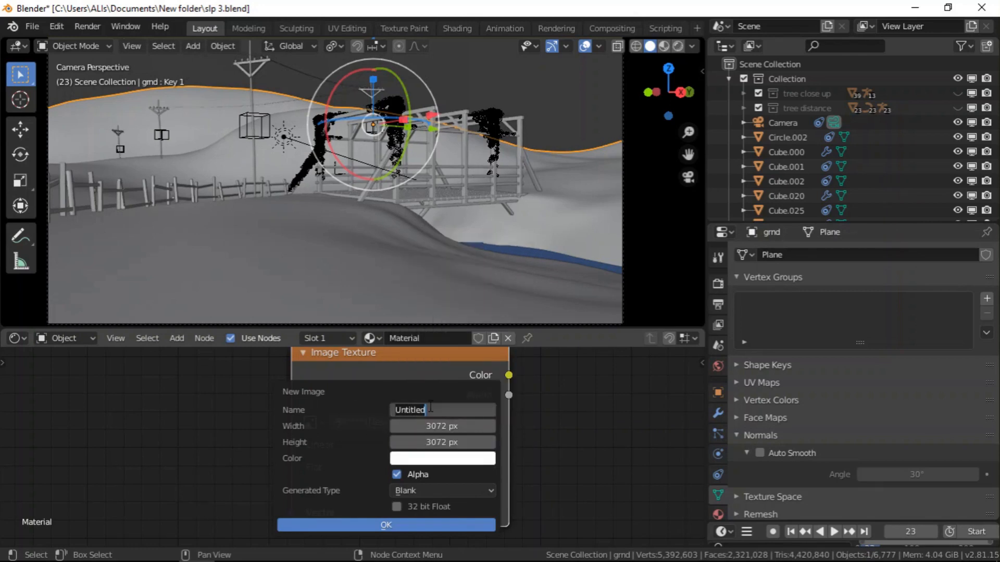
{"action": "type", "text": "closeup"}
{"action": "key", "text": "Return"}
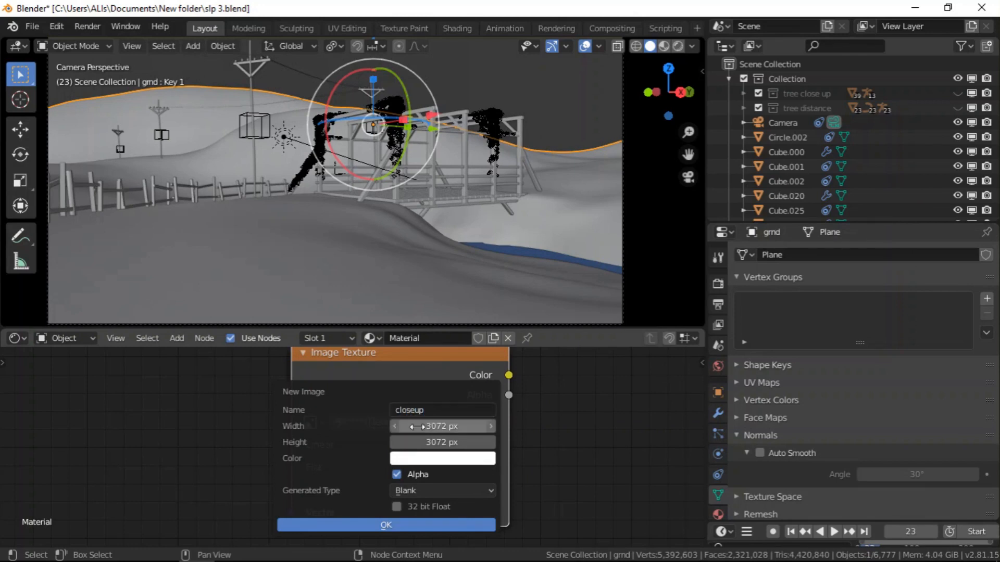
{"action": "left_click", "coordinate": [379, 524]}
{"action": "scroll", "coordinate": [379, 524], "scroll_direction": "down", "scroll_amount": 4}
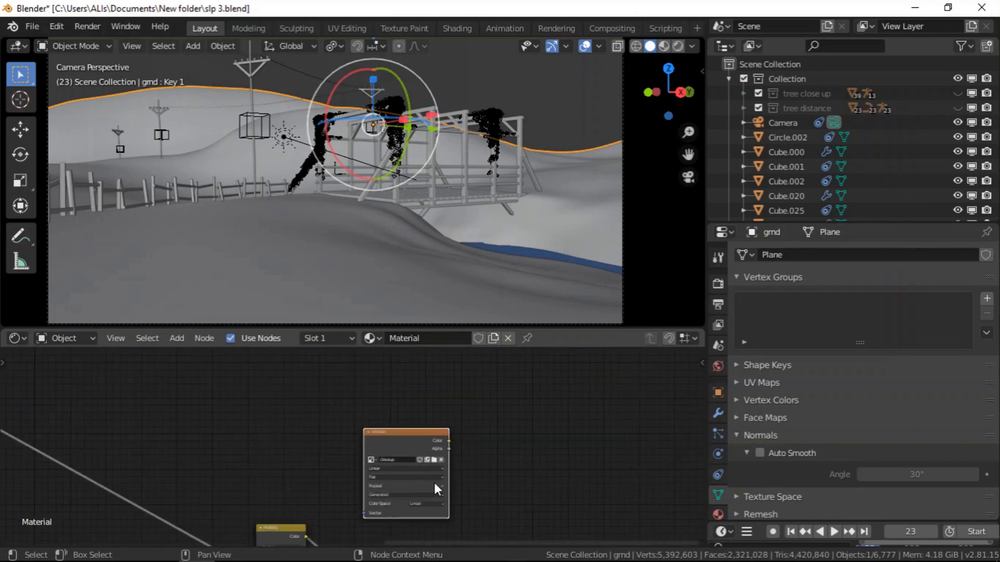
- Duplicate the closeup texture node beside the original and create a new image named middle in the copy
{"action": "left_click_drag", "start_coordinate": [408, 440], "coordinate": [301, 437]}
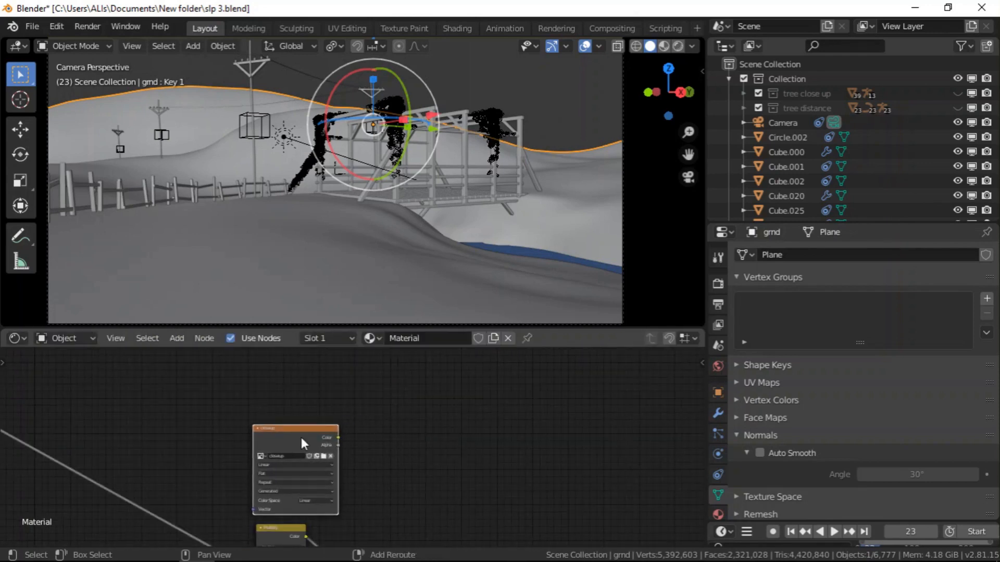
{"action": "key", "text": "shift+d"}
{"action": "left_click", "coordinate": [411, 433]}
{"action": "scroll", "coordinate": [398, 506], "scroll_direction": "up", "scroll_amount": 3}
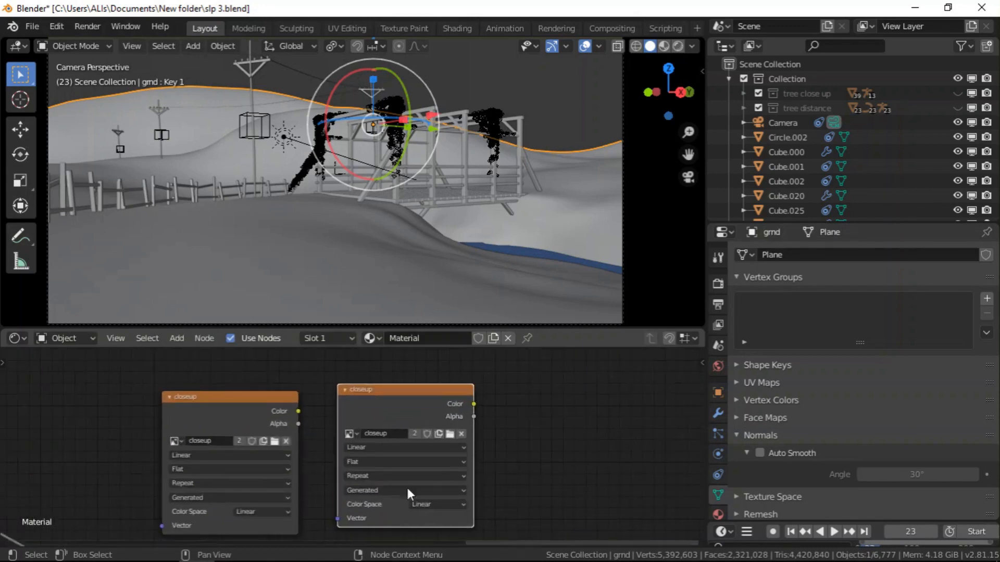
{"action": "left_click", "coordinate": [442, 426]}
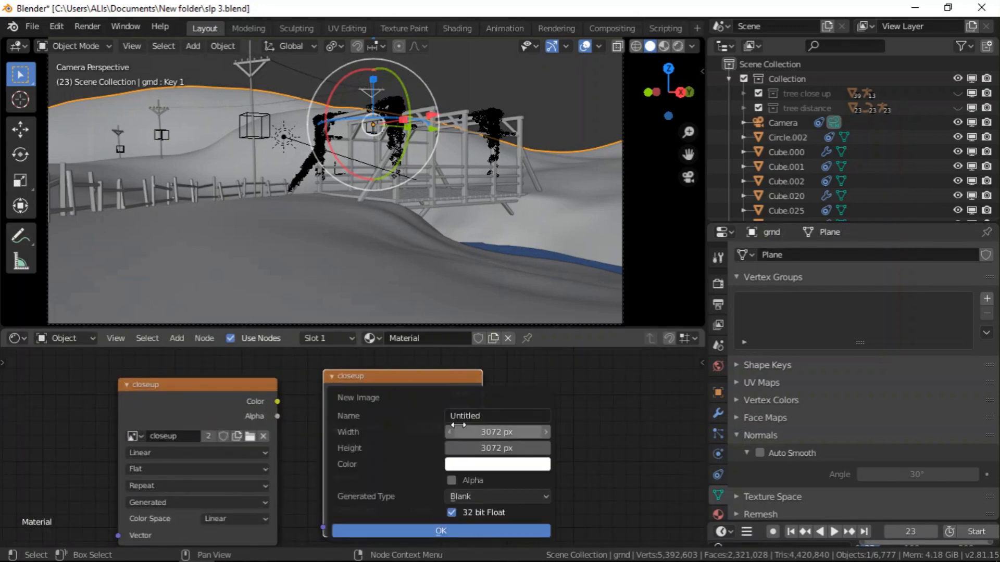
{"action": "type", "text": "middle"}
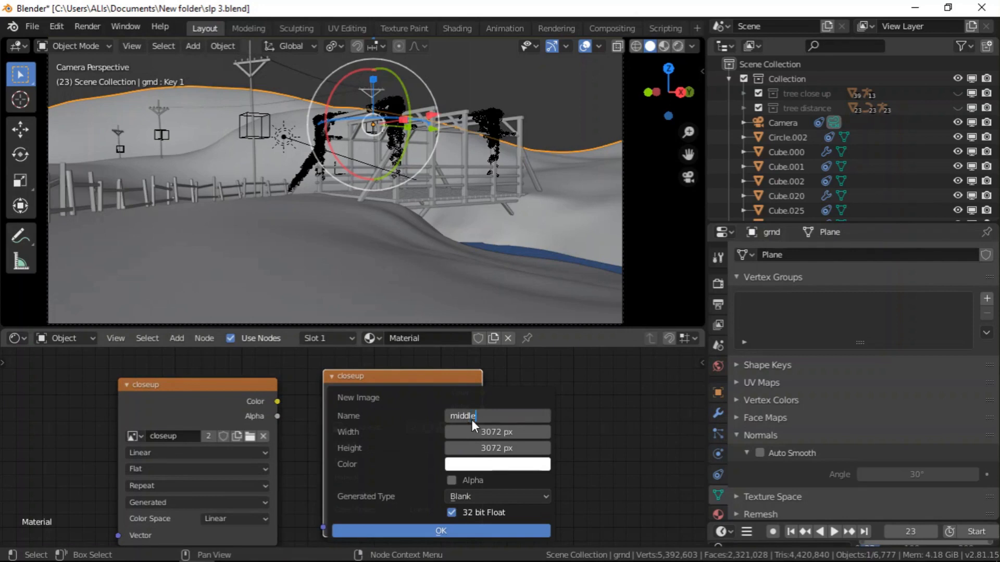
{"action": "key", "text": "Return"}
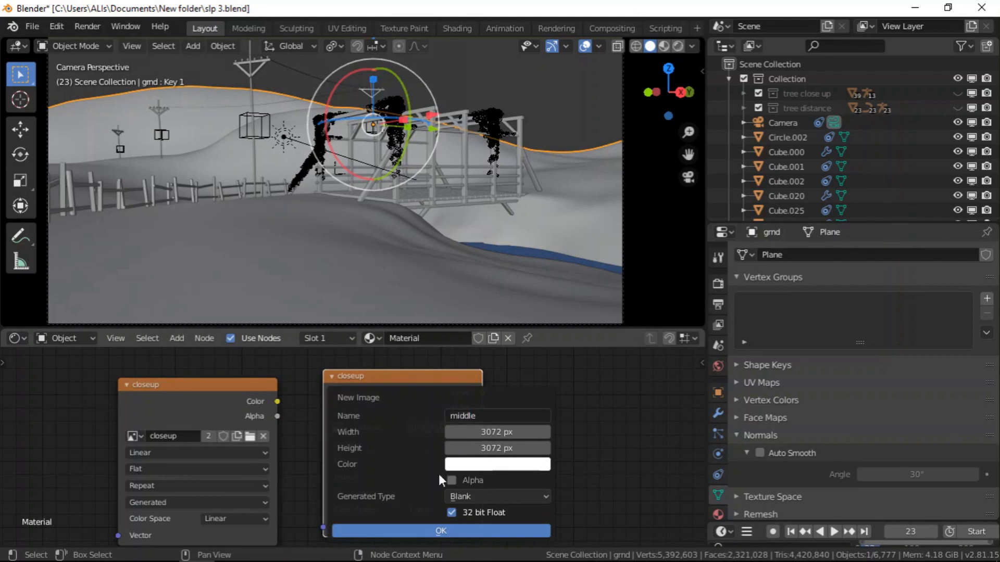
{"action": "left_click", "coordinate": [414, 529]}
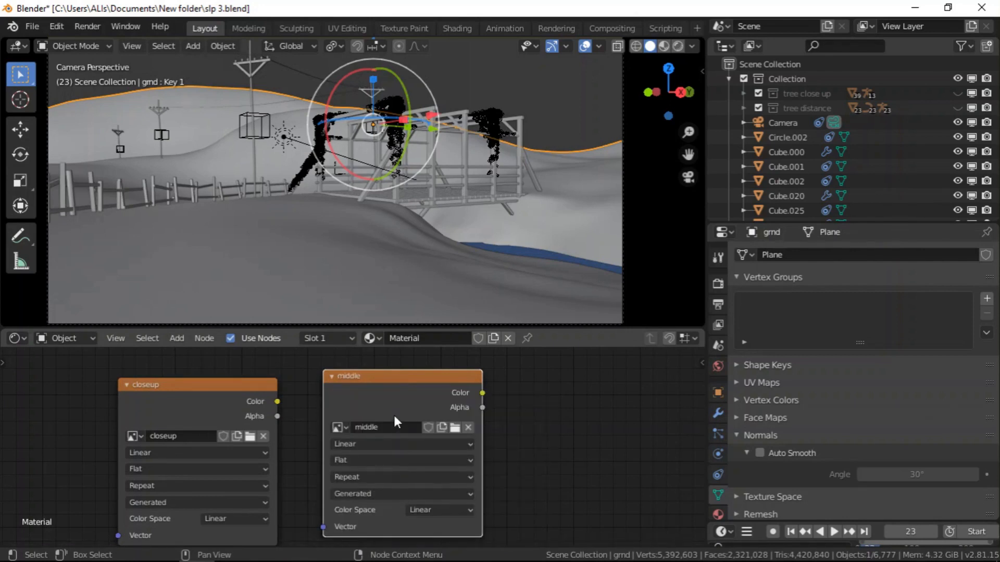
- Duplicate the middle texture node beside it and create a new image named far in the copy
{"action": "key", "text": "shift+d"}
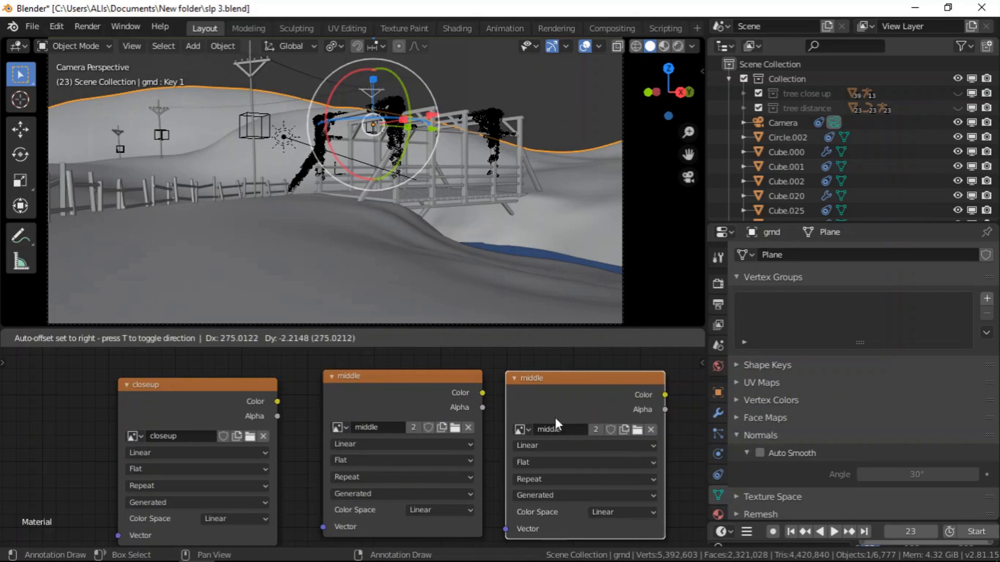
{"action": "left_click", "coordinate": [575, 416]}
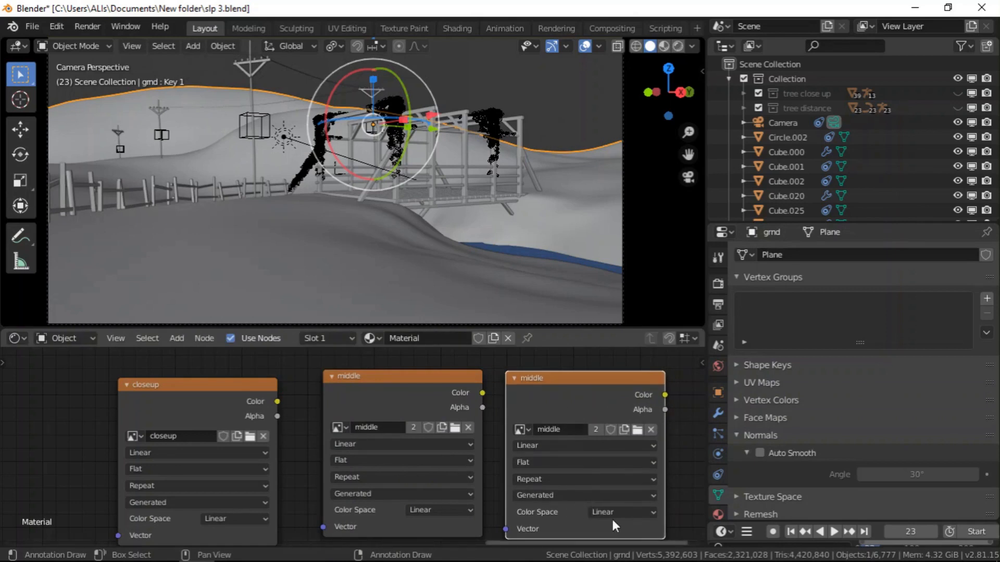
{"action": "scroll", "coordinate": [547, 460], "scroll_direction": "down", "scroll_amount": 2}
{"action": "middle_click_drag", "start_coordinate": [548, 459], "coordinate": [534, 450]}
{"action": "scroll", "coordinate": [593, 457], "scroll_direction": "up", "scroll_amount": 2}
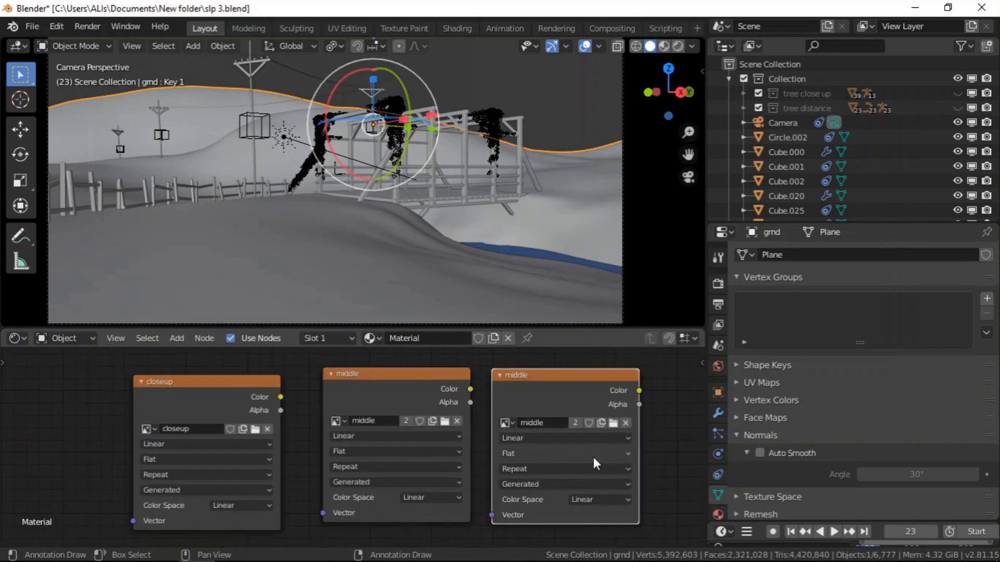
{"action": "left_click", "coordinate": [599, 419]}
{"action": "left_click", "coordinate": [652, 408]}
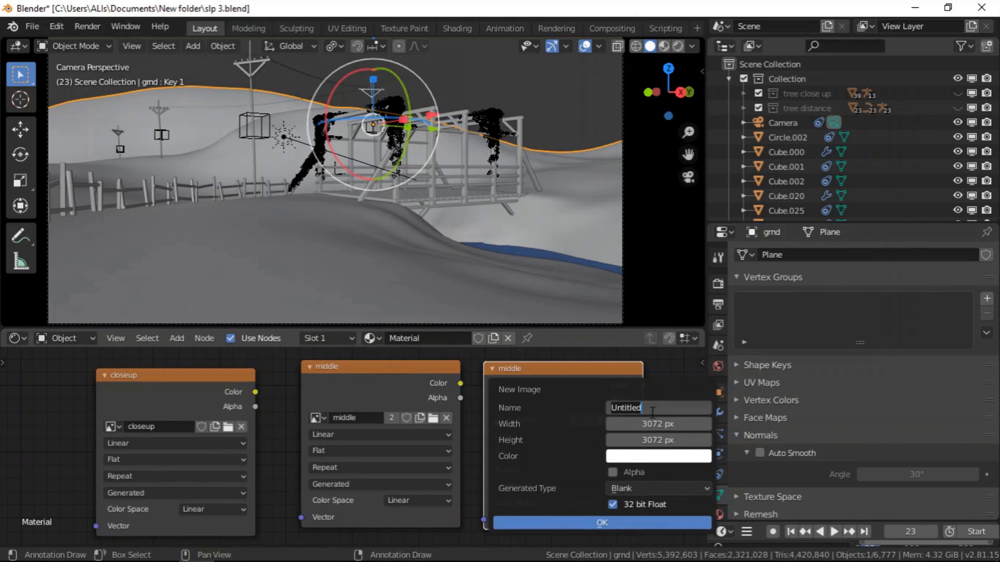
{"action": "type", "text": "far"}
{"action": "key", "text": "Return"}
{"action": "key", "text": "Return"}
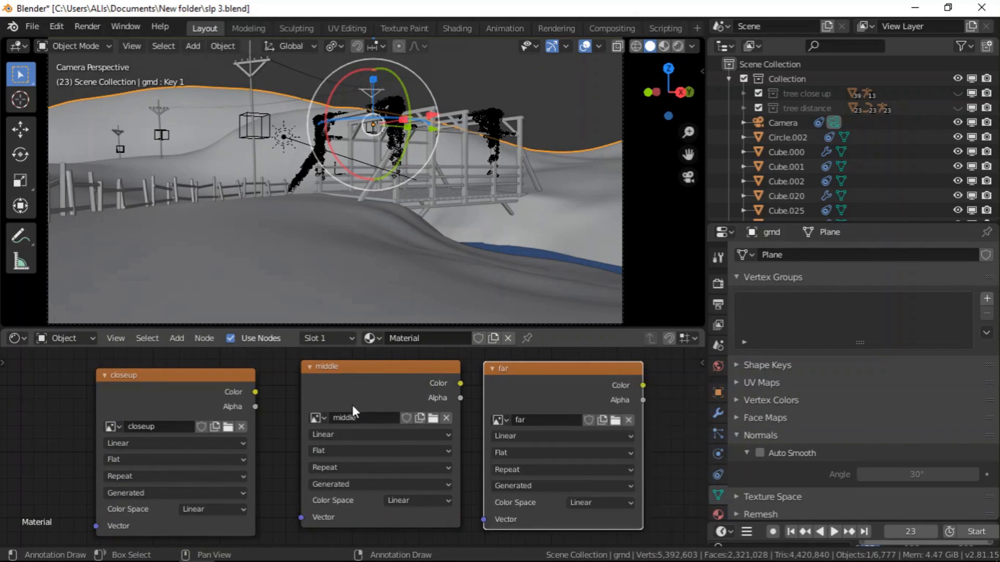
- Make the closeup image texture node the active node
{"action": "scroll", "coordinate": [410, 405], "scroll_direction": "down", "scroll_amount": 4}
{"action": "scroll", "coordinate": [408, 422], "scroll_direction": "up", "scroll_amount": 2}
{"action": "left_click", "coordinate": [328, 408]}
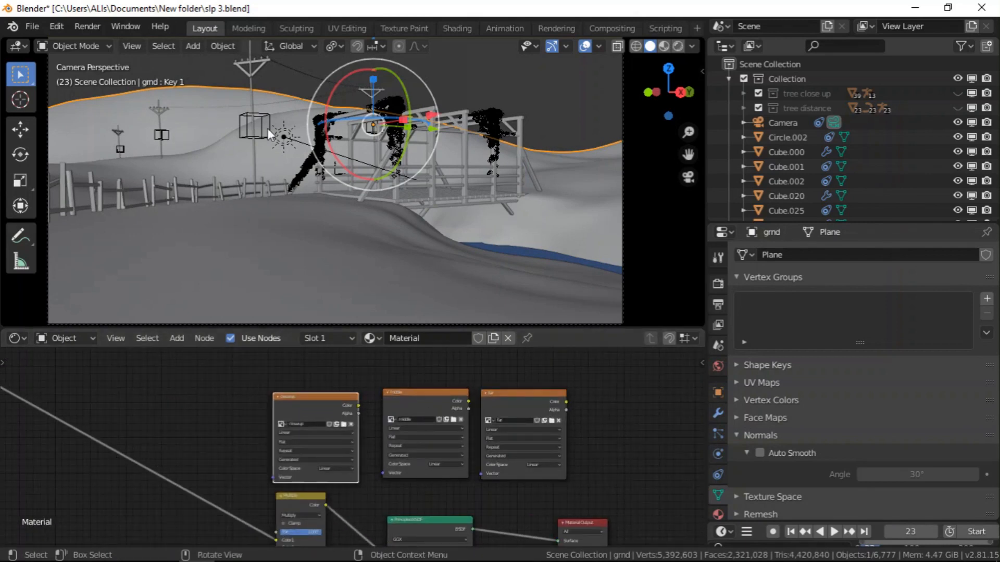
- Isolate the ground mesh to examine it from above, and restore the full scene
{"action": "key", "text": "KP_Divide"}
{"action": "middle_click_drag", "start_coordinate": [267, 128], "coordinate": [427, 218]}
{"action": "scroll", "coordinate": [427, 217], "scroll_direction": "up", "scroll_amount": 3}
{"action": "middle_click_drag", "start_coordinate": [374, 186], "coordinate": [405, 205]}
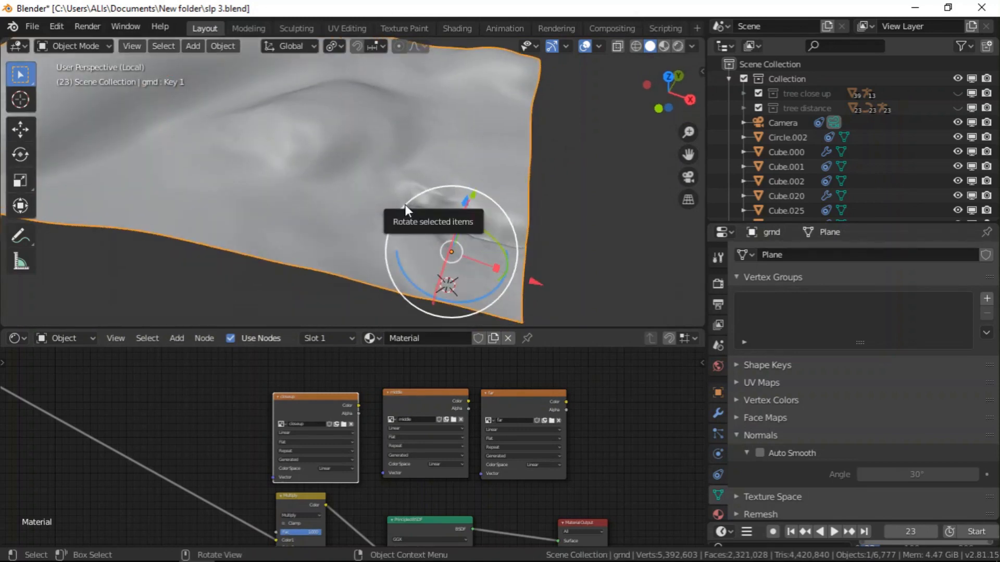
{"action": "key", "text": "KP_Divide"}
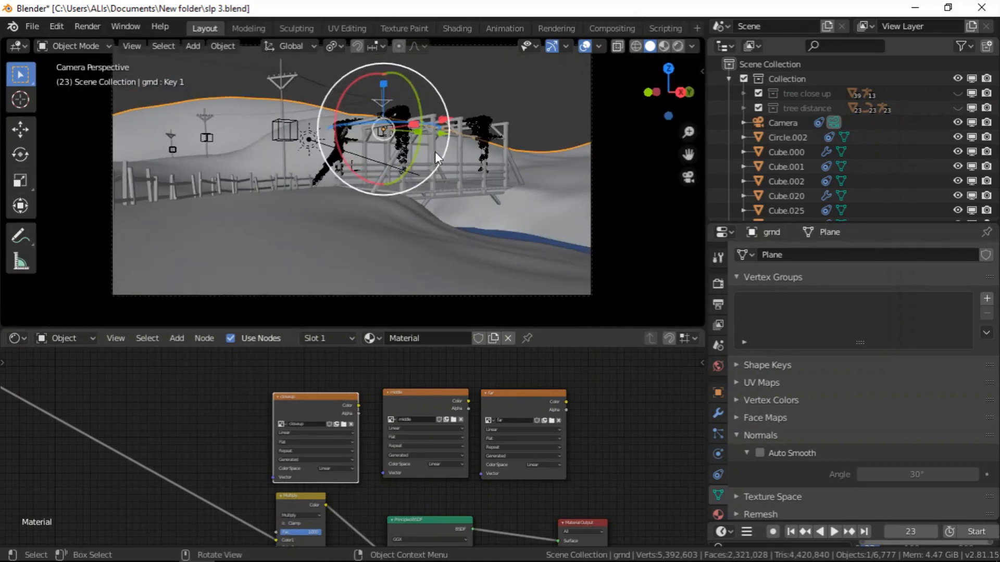
{"action": "middle_click_drag", "start_coordinate": [669, 178], "coordinate": [405, 203]}
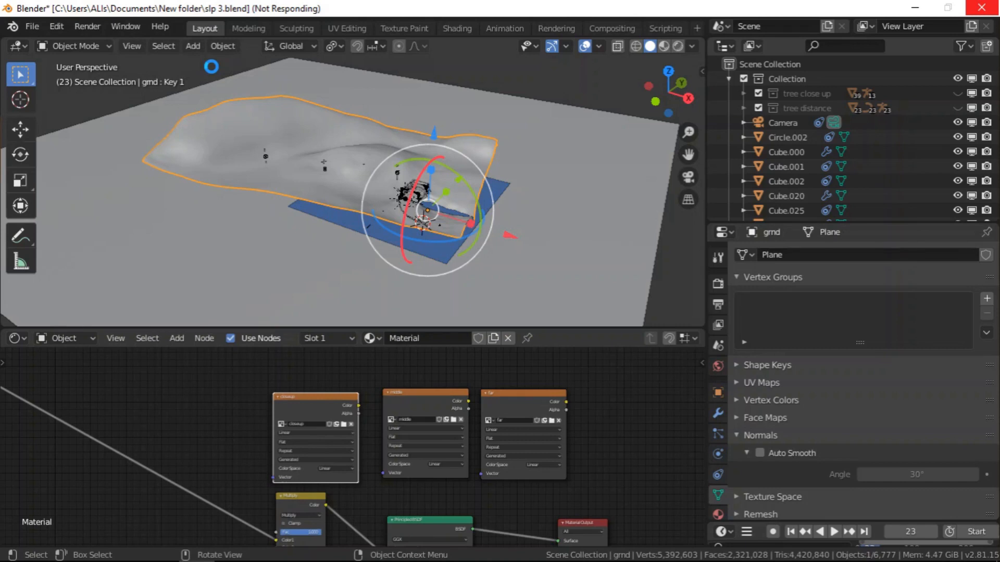
{"action": "scroll", "coordinate": [211, 67], "scroll_direction": "up", "scroll_amount": 5}
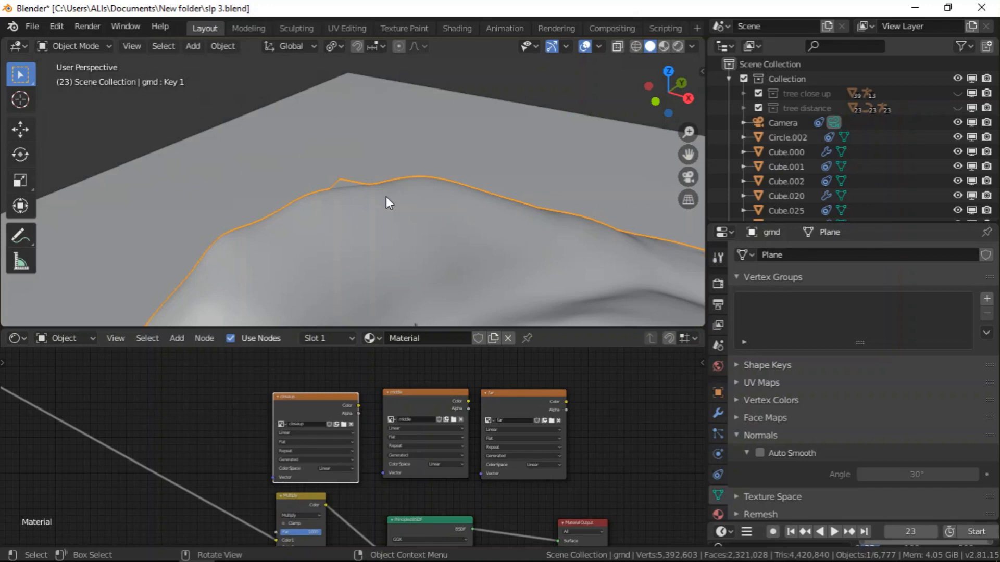
{"action": "scroll", "coordinate": [446, 157], "scroll_direction": "down", "scroll_amount": 8}
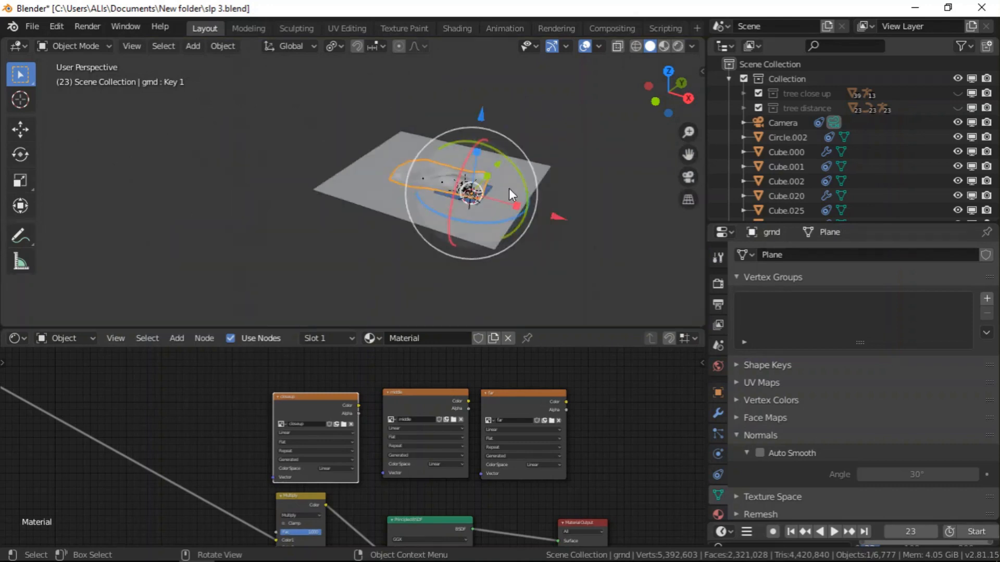
{"action": "scroll", "coordinate": [469, 194], "scroll_direction": "up", "scroll_amount": 10}
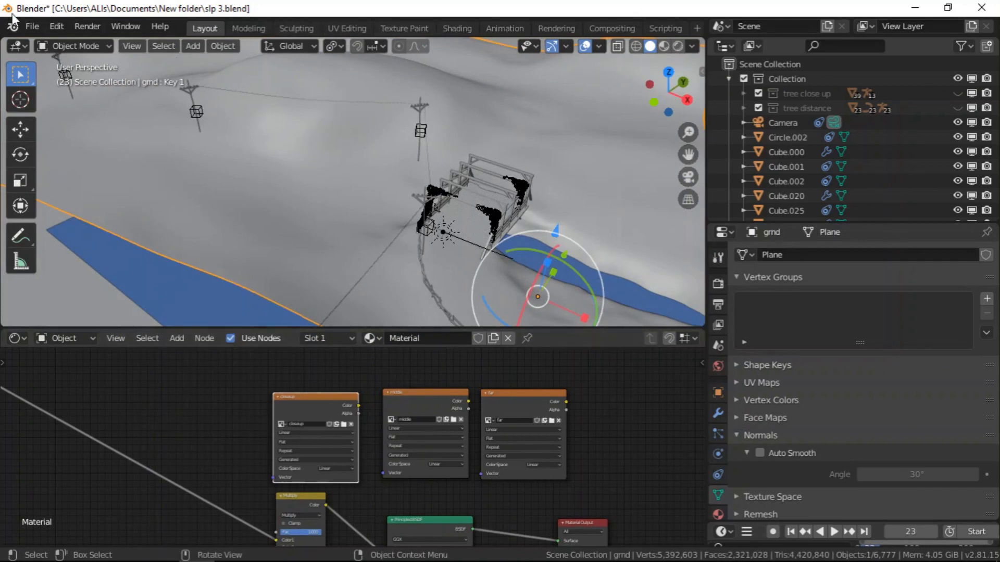
- Check the Save & Load preferences and close the preferences window
{"action": "left_click", "coordinate": [57, 26]}
{"action": "left_click", "coordinate": [128, 233]}
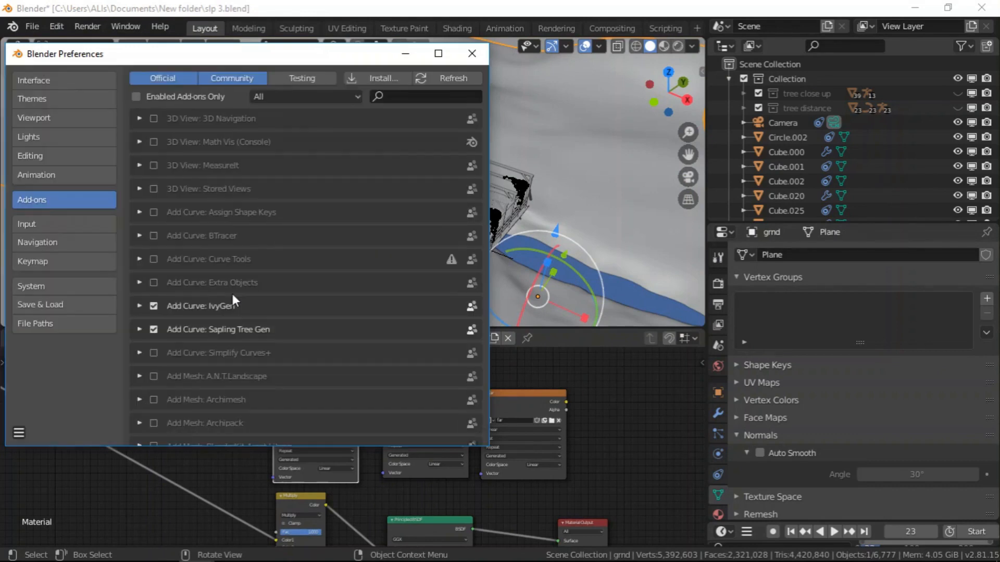
{"action": "left_click", "coordinate": [77, 307]}
{"action": "left_click", "coordinate": [421, 210]}
{"action": "left_click", "coordinate": [472, 54]}
- Switch to the Texture Paint workspace and make road mask the active texture slot
{"action": "middle_click_drag", "start_coordinate": [641, 73], "coordinate": [497, 159]}
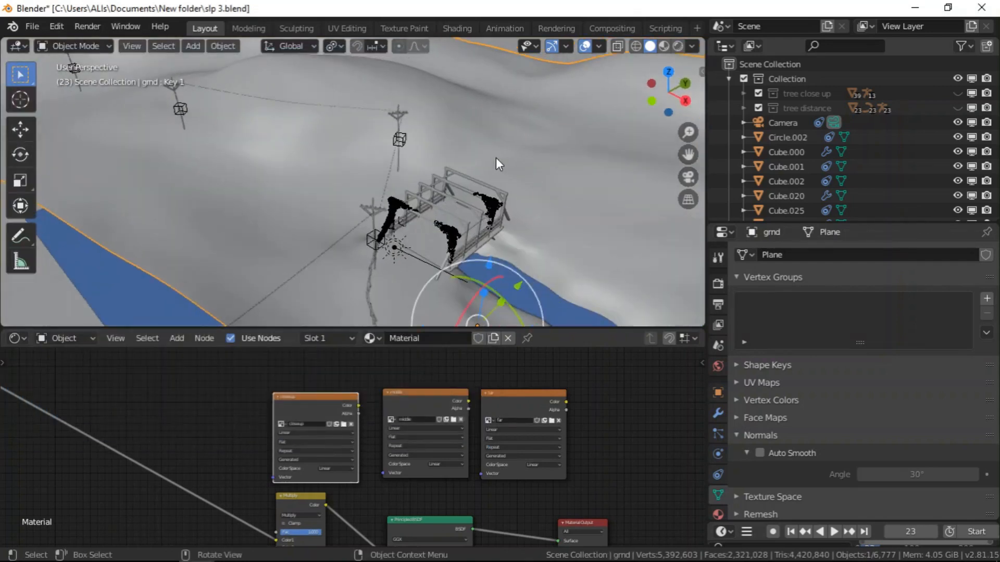
{"action": "left_click", "coordinate": [401, 28]}
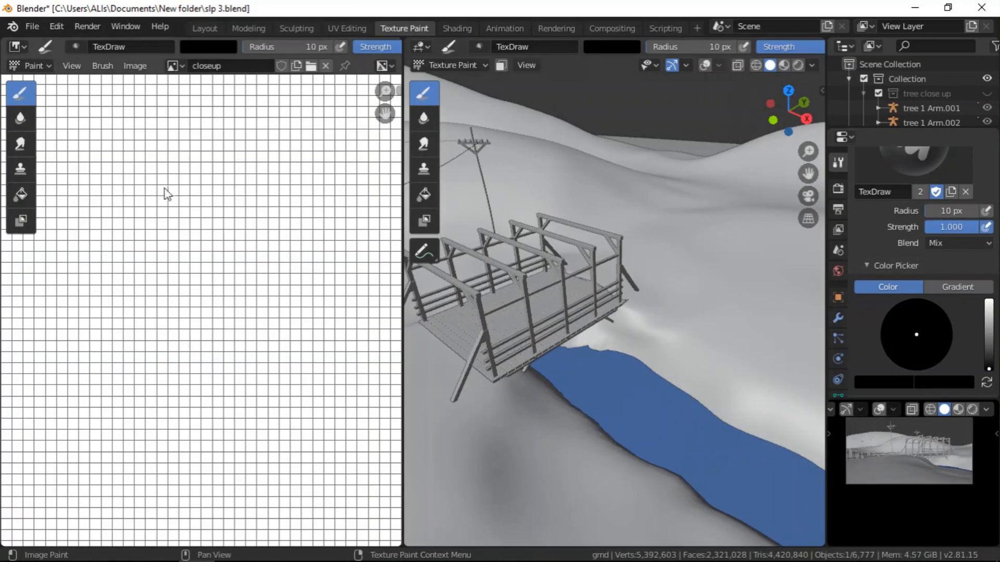
{"action": "scroll", "coordinate": [886, 291], "scroll_direction": "up", "scroll_amount": 7}
{"action": "scroll", "coordinate": [885, 289], "scroll_direction": "up", "scroll_amount": 6}
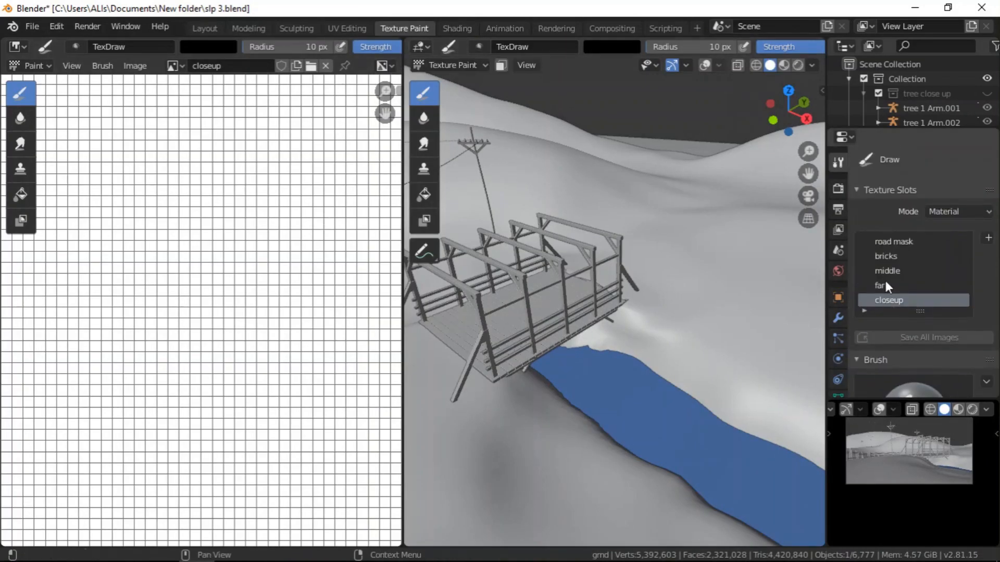
{"action": "left_click", "coordinate": [885, 242]}
- View the ground from directly above and examine the painted road tracks leading from the bridge
{"action": "scroll", "coordinate": [536, 260], "scroll_direction": "down", "scroll_amount": 5}
{"action": "middle_click_drag", "start_coordinate": [526, 354], "coordinate": [763, 342]}
{"action": "scroll", "coordinate": [763, 342], "scroll_direction": "down", "scroll_amount": 5}
{"action": "scroll", "coordinate": [620, 307], "scroll_direction": "up", "scroll_amount": 3}
{"action": "key", "text": "KP_7"}
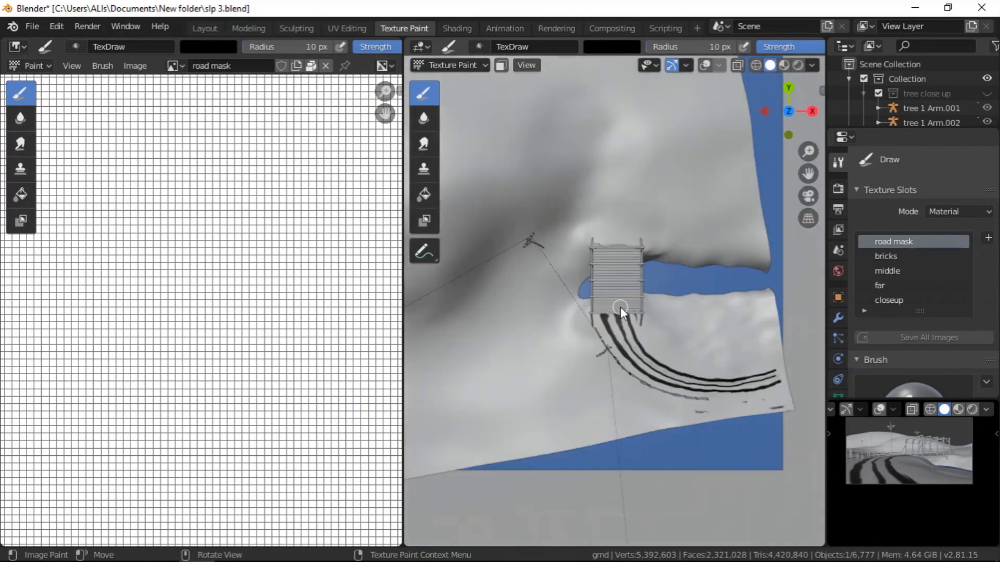
{"action": "scroll", "coordinate": [677, 335], "scroll_direction": "up", "scroll_amount": 3}
{"action": "scroll", "coordinate": [639, 342], "scroll_direction": "up", "scroll_amount": 3}
{"action": "scroll", "coordinate": [670, 346], "scroll_direction": "down", "scroll_amount": 4}
{"action": "scroll", "coordinate": [687, 365], "scroll_direction": "up", "scroll_amount": 2}
{"action": "scroll", "coordinate": [686, 365], "scroll_direction": "down", "scroll_amount": 1}
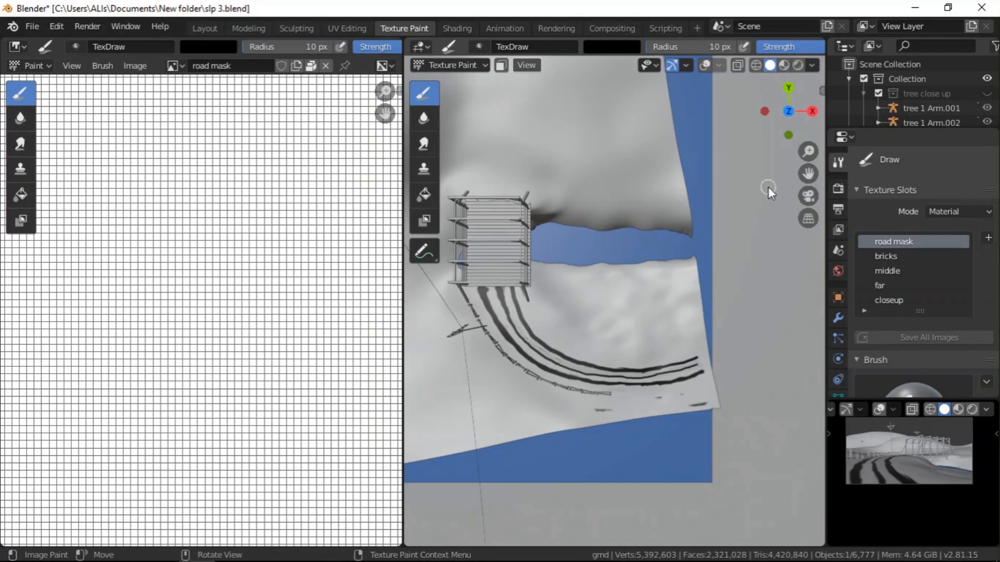
- Turn on the viewport overlays and unhide the first annotation layer, with the Annotate tool active
{"action": "left_click", "coordinate": [424, 251]}
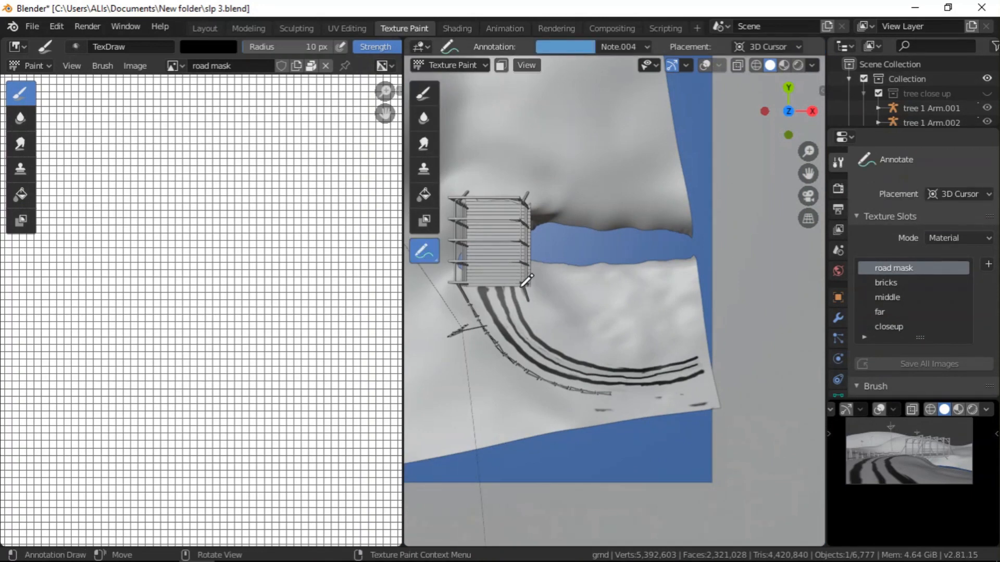
{"action": "left_click", "coordinate": [706, 65]}
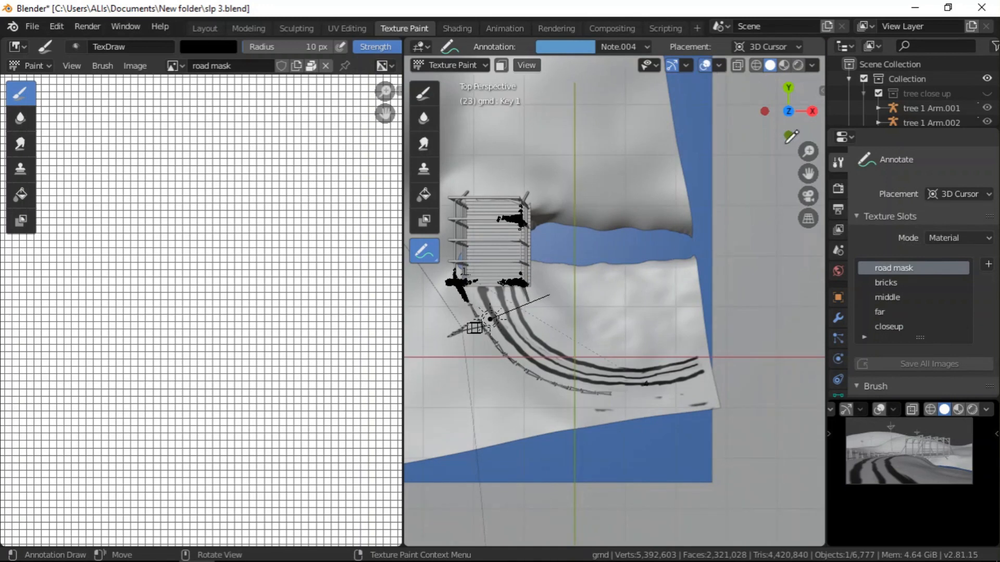
{"action": "left_click", "coordinate": [786, 209]}
{"action": "left_click", "coordinate": [817, 145]}
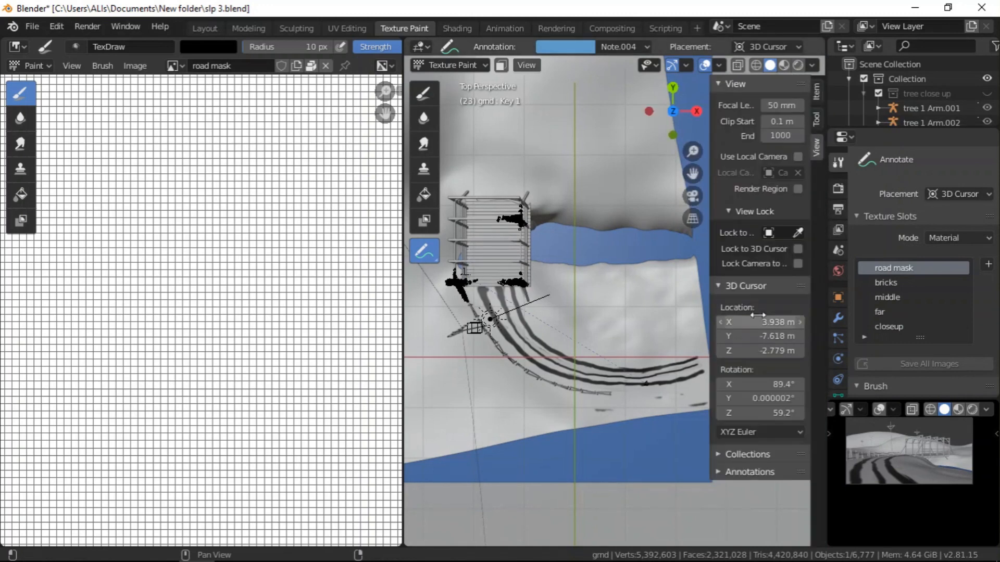
{"action": "left_click", "coordinate": [760, 471]}
{"action": "scroll", "coordinate": [773, 431], "scroll_direction": "down", "scroll_amount": 5}
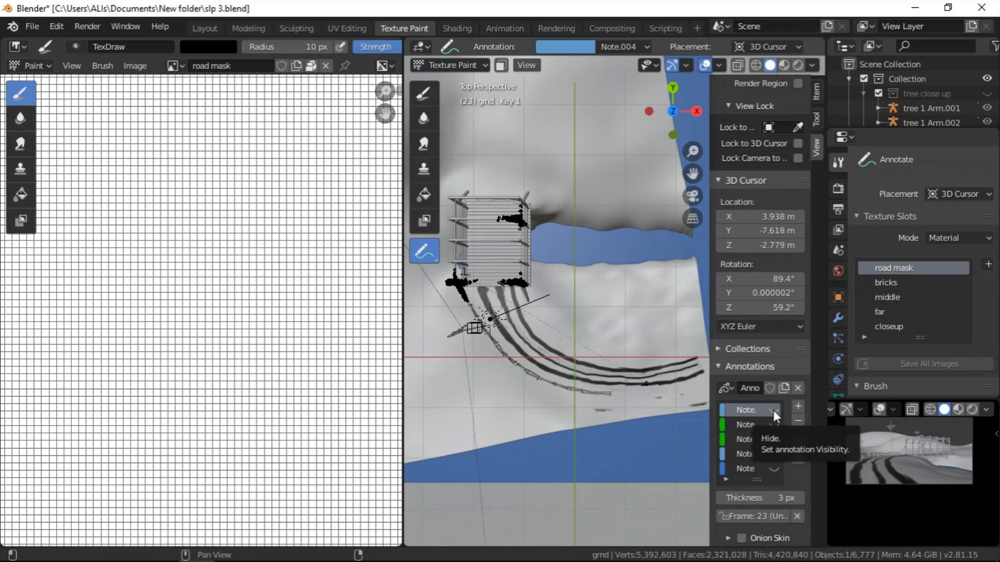
{"action": "left_click", "coordinate": [774, 410]}
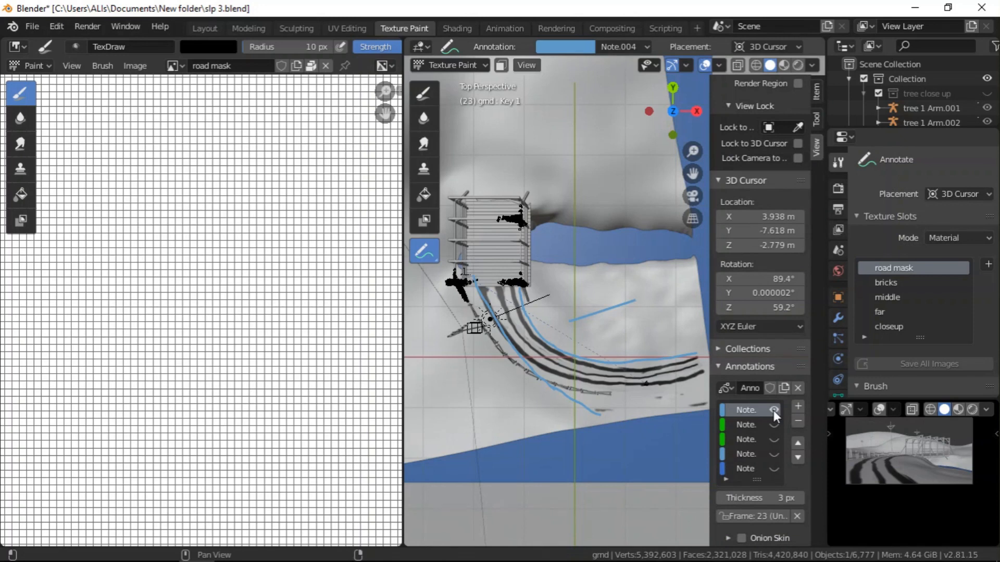
- Erase the stray annotation stroke and the outer road line, and redraw that line along the outermost painted track
{"action": "left_click_drag", "start_coordinate": [426, 252], "coordinate": [514, 345]}
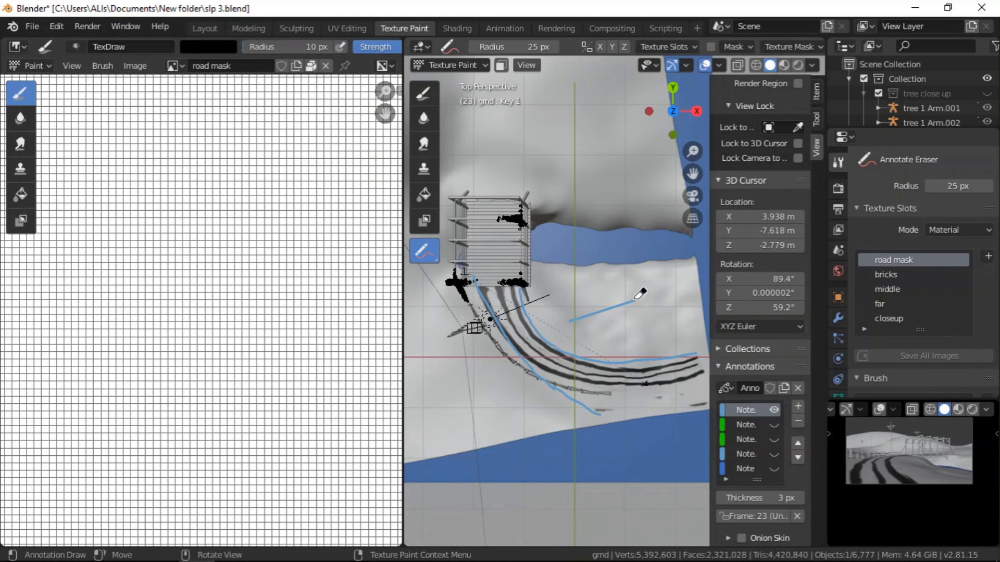
{"action": "mouse_move", "coordinate": [609, 415]}
{"action": "left_mouse_down"}
{"action": "mouse_move", "coordinate": [542, 371]}
{"action": "mouse_move", "coordinate": [491, 292]}
{"action": "left_mouse_up"}
{"action": "mouse_move", "coordinate": [422, 252]}
{"action": "left_mouse_down"}
{"action": "mouse_move", "coordinate": [477, 283]}
{"action": "mouse_move", "coordinate": [479, 257]}
{"action": "left_mouse_up"}
{"action": "mouse_move", "coordinate": [479, 292]}
{"action": "left_mouse_down"}
{"action": "mouse_move", "coordinate": [499, 334]}
{"action": "mouse_move", "coordinate": [565, 376]}
{"action": "mouse_move", "coordinate": [637, 387]}
{"action": "mouse_move", "coordinate": [706, 367]}
{"action": "mouse_move", "coordinate": [692, 364]}
{"action": "left_mouse_up"}
- Erase the far part of the inner road annotation and redraw it closely along the innermost painted track
{"action": "left_click_drag", "start_coordinate": [424, 251], "coordinate": [504, 343]}
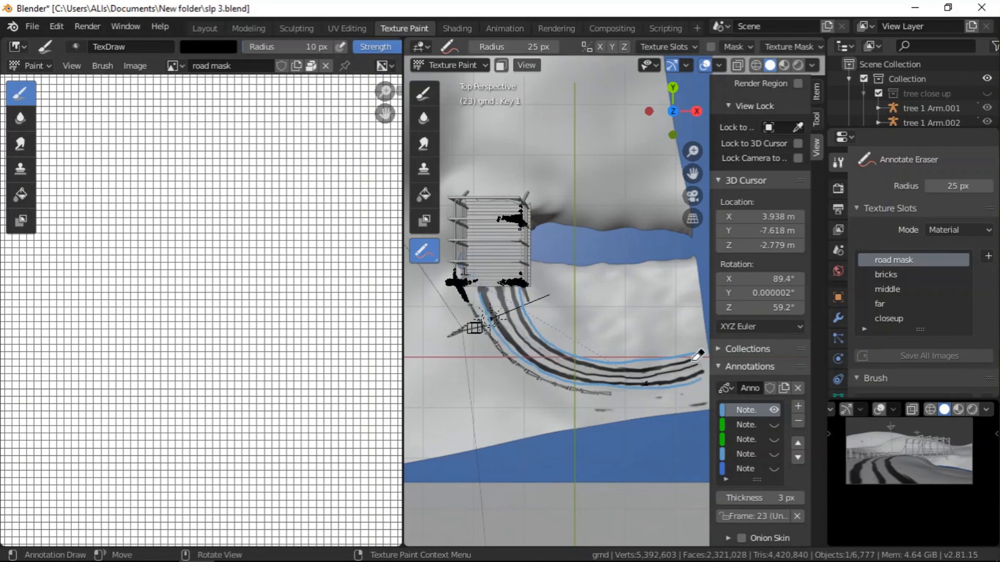
{"action": "mouse_move", "coordinate": [686, 354]}
{"action": "left_mouse_down"}
{"action": "mouse_move", "coordinate": [617, 356]}
{"action": "mouse_move", "coordinate": [498, 316]}
{"action": "left_mouse_up"}
{"action": "left_click_drag", "start_coordinate": [421, 254], "coordinate": [471, 254]}
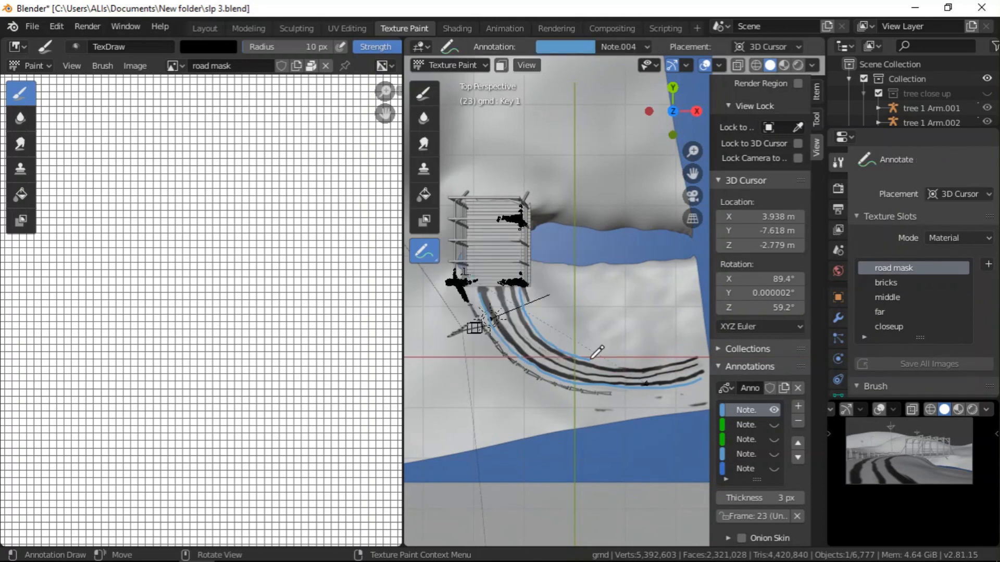
{"action": "left_click_drag", "start_coordinate": [595, 359], "coordinate": [693, 357]}
- Activate the Draw brush with closeup as the texture slot, and hide object extras in the viewport overlays
{"action": "left_click", "coordinate": [422, 93]}
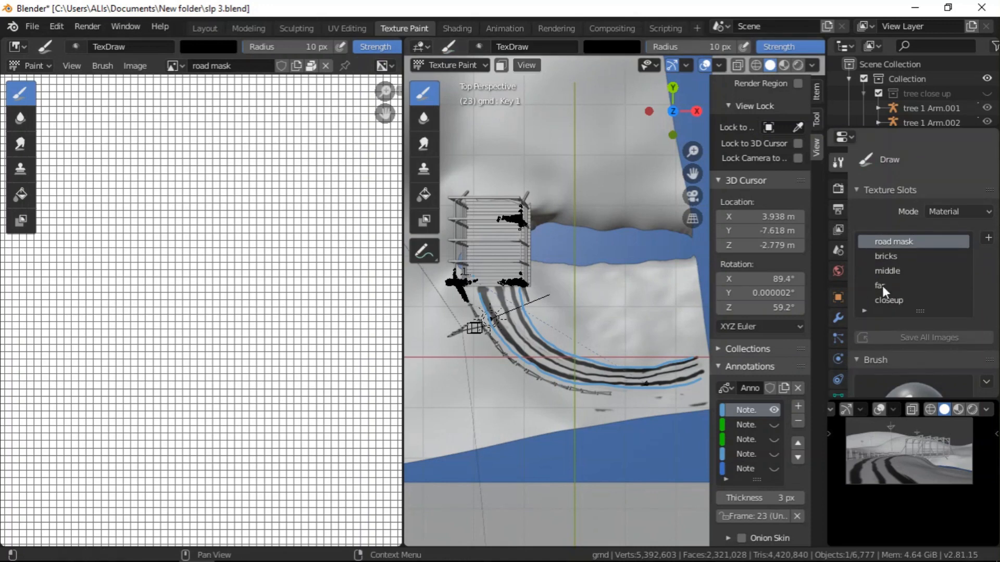
{"action": "left_click", "coordinate": [894, 301]}
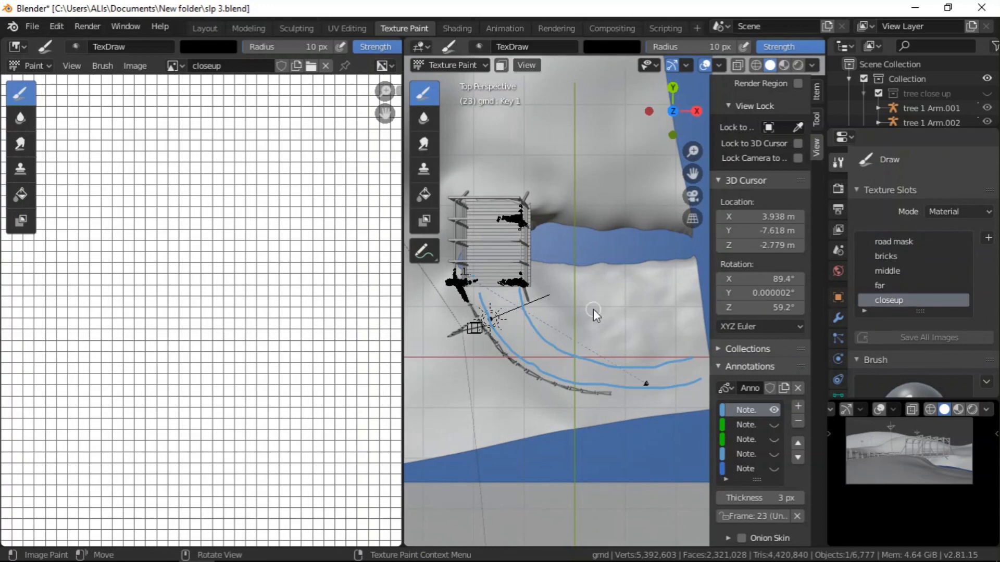
{"action": "middle_click_drag", "start_coordinate": [539, 299], "coordinate": [552, 289]}
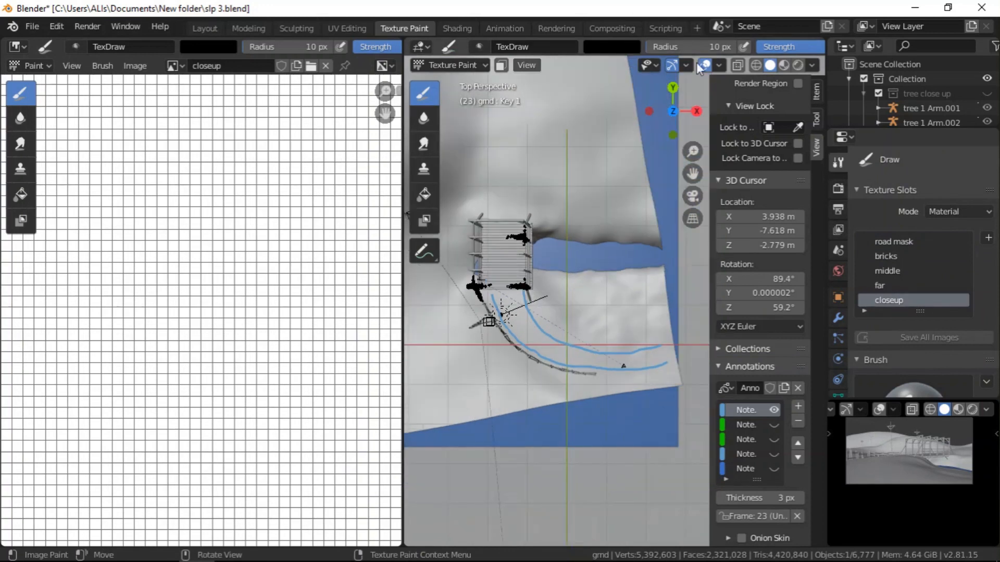
{"action": "left_click", "coordinate": [719, 65]}
{"action": "left_click", "coordinate": [657, 226]}
{"action": "scroll", "coordinate": [602, 311], "scroll_direction": "up", "scroll_amount": 1}
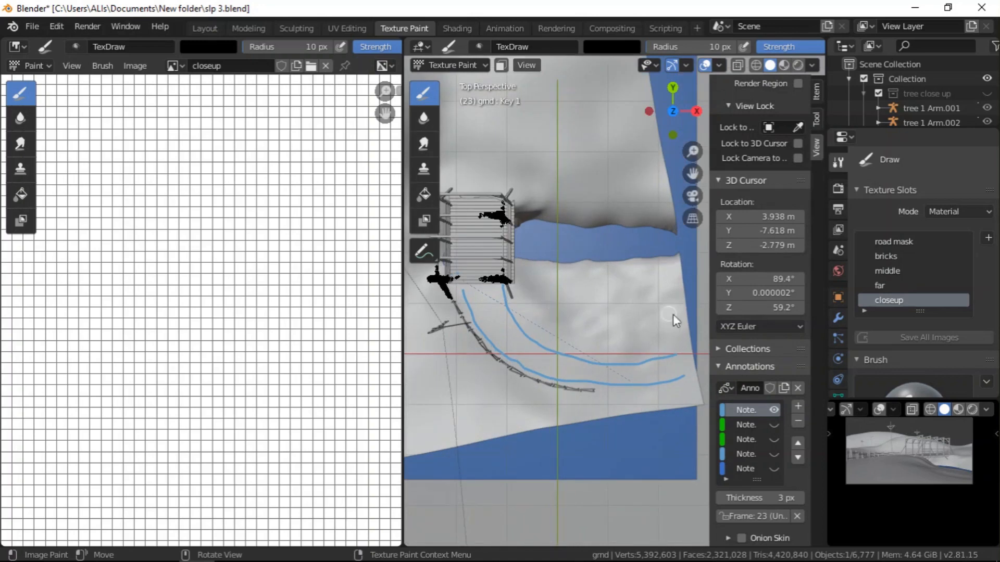
- Paint a black outline with the 10 px brush around the ground patch between the river and the inner road line
{"action": "scroll", "coordinate": [914, 337], "scroll_direction": "down", "scroll_amount": 8}
{"action": "scroll", "coordinate": [919, 338], "scroll_direction": "down", "scroll_amount": 1}
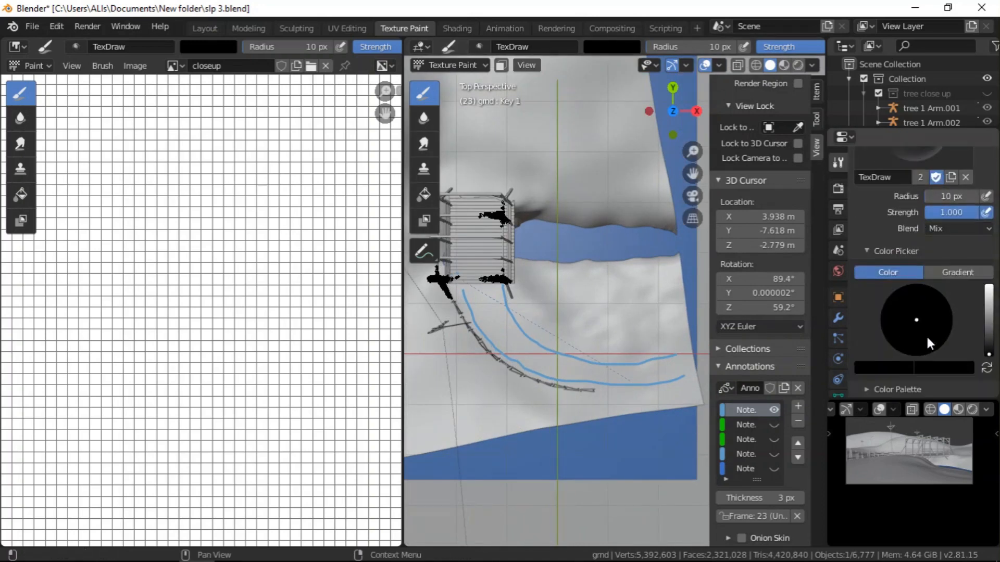
{"action": "scroll", "coordinate": [530, 265], "scroll_direction": "up", "scroll_amount": 1}
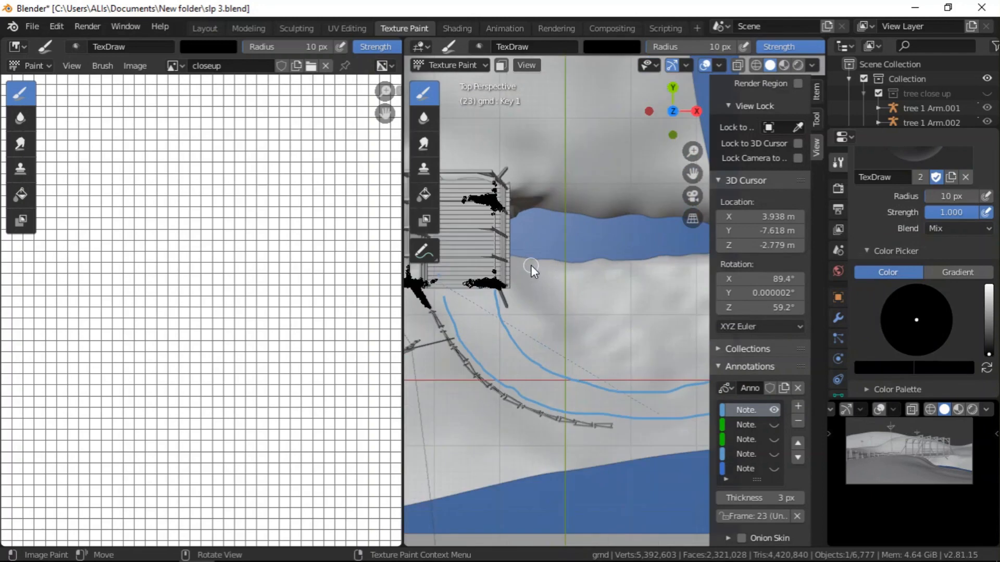
{"action": "left_click_drag", "start_coordinate": [516, 262], "coordinate": [538, 266]}
{"action": "left_click_drag", "start_coordinate": [629, 265], "coordinate": [703, 261]}
{"action": "scroll", "coordinate": [703, 270], "scroll_direction": "down", "scroll_amount": 1}
{"action": "middle_click_drag", "start_coordinate": [703, 270], "coordinate": [625, 277], "text": "shift"}
{"action": "left_click_drag", "start_coordinate": [621, 267], "coordinate": [630, 267]}
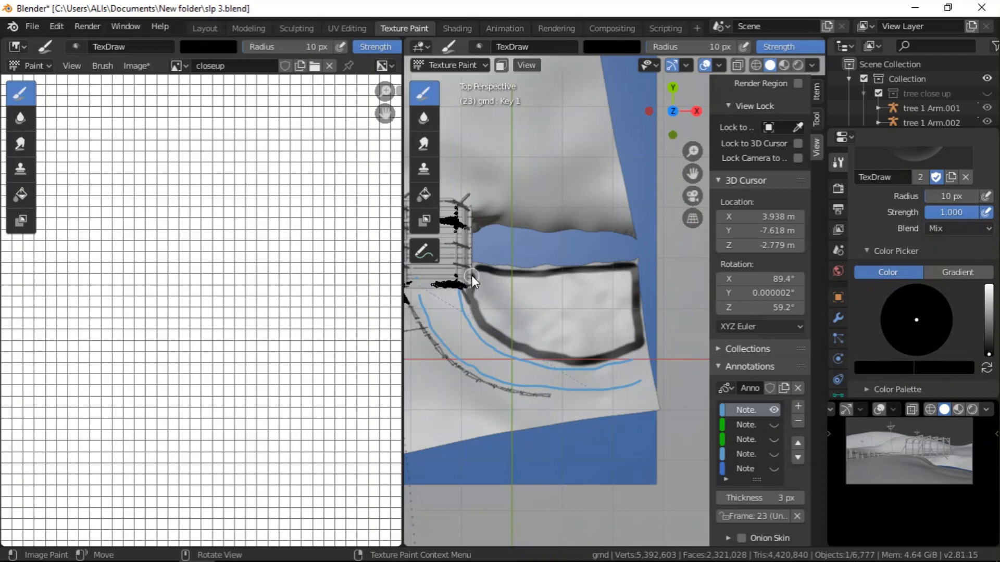
{"action": "left_click_drag", "start_coordinate": [477, 269], "coordinate": [508, 278]}
- Set the Draw brush's falloff curve to the linear preset
{"action": "scroll", "coordinate": [615, 343], "scroll_direction": "up", "scroll_amount": 3}
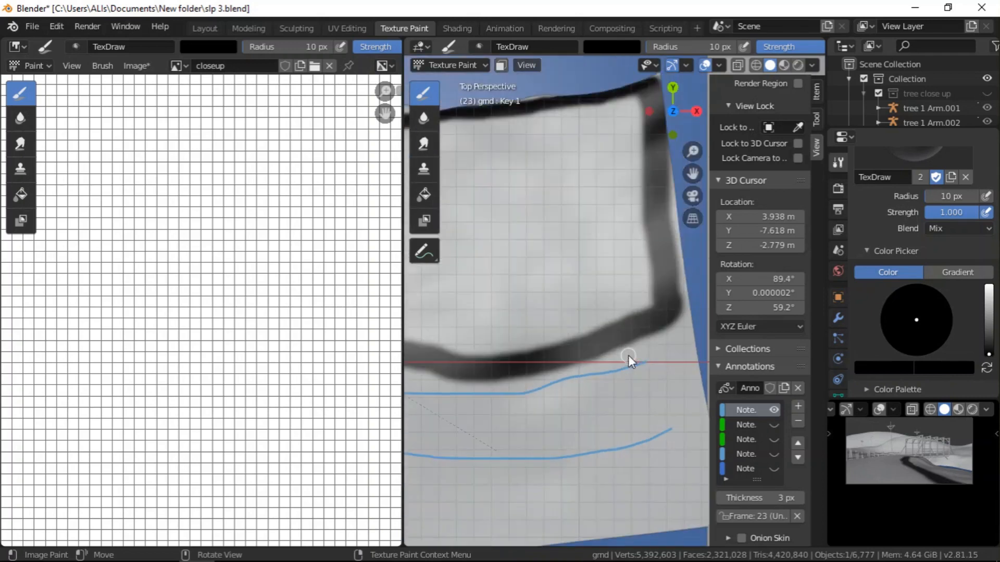
{"action": "scroll", "coordinate": [633, 349], "scroll_direction": "down", "scroll_amount": 3}
{"action": "scroll", "coordinate": [919, 336], "scroll_direction": "down", "scroll_amount": 8}
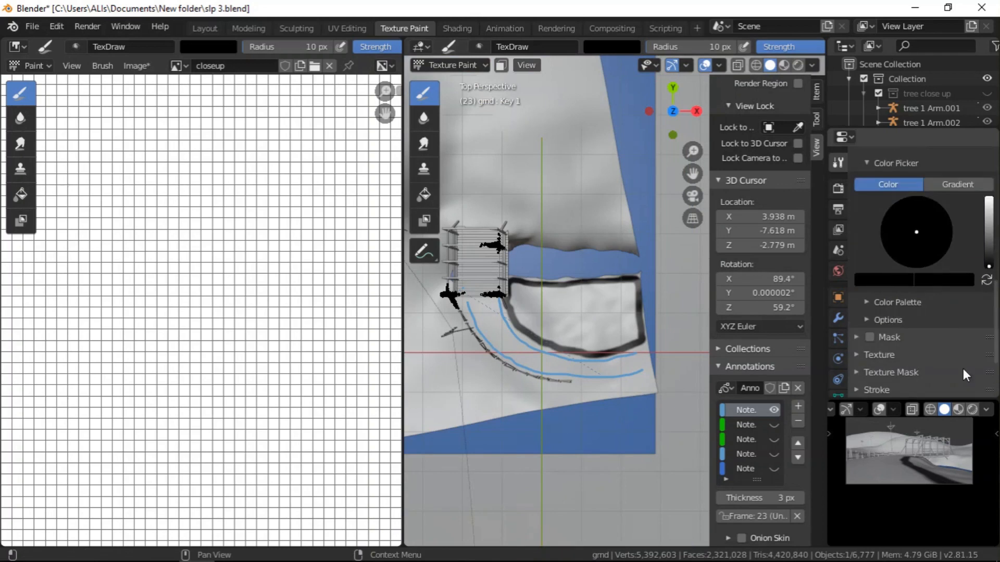
{"action": "left_click", "coordinate": [886, 318]}
{"action": "scroll", "coordinate": [904, 361], "scroll_direction": "down", "scroll_amount": 3}
{"action": "scroll", "coordinate": [904, 360], "scroll_direction": "down", "scroll_amount": 3}
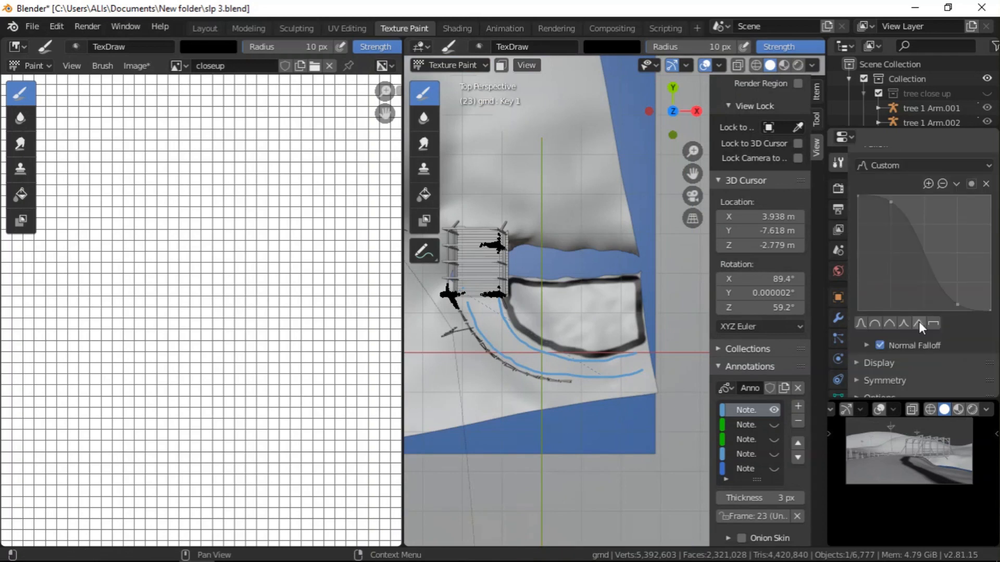
{"action": "left_click", "coordinate": [914, 323]}
{"action": "scroll", "coordinate": [625, 360], "scroll_direction": "up", "scroll_amount": 3}
{"action": "scroll", "coordinate": [636, 339], "scroll_direction": "down", "scroll_amount": 4}
{"action": "scroll", "coordinate": [646, 333], "scroll_direction": "up", "scroll_amount": 2}
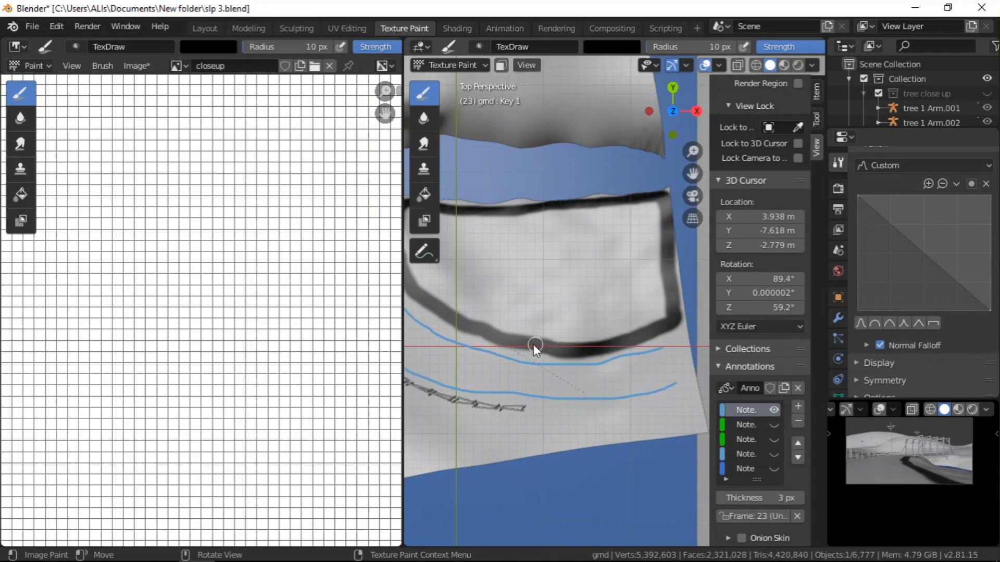
- Set the brush radius to 47 px and paint black over the inside of the outlined closeup patch
{"action": "scroll", "coordinate": [573, 355], "scroll_direction": "down", "scroll_amount": 2}
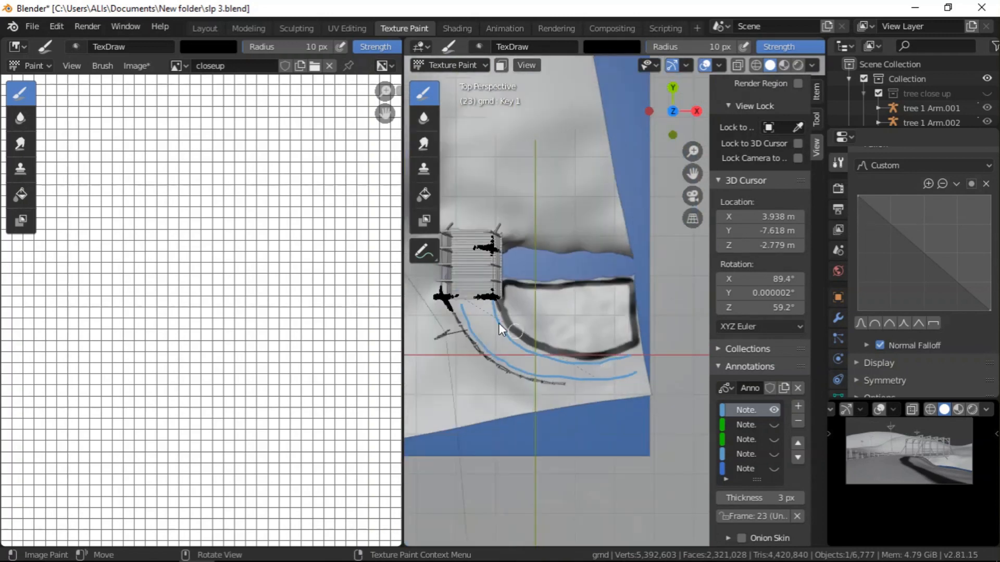
{"action": "scroll", "coordinate": [525, 326], "scroll_direction": "up", "scroll_amount": 3}
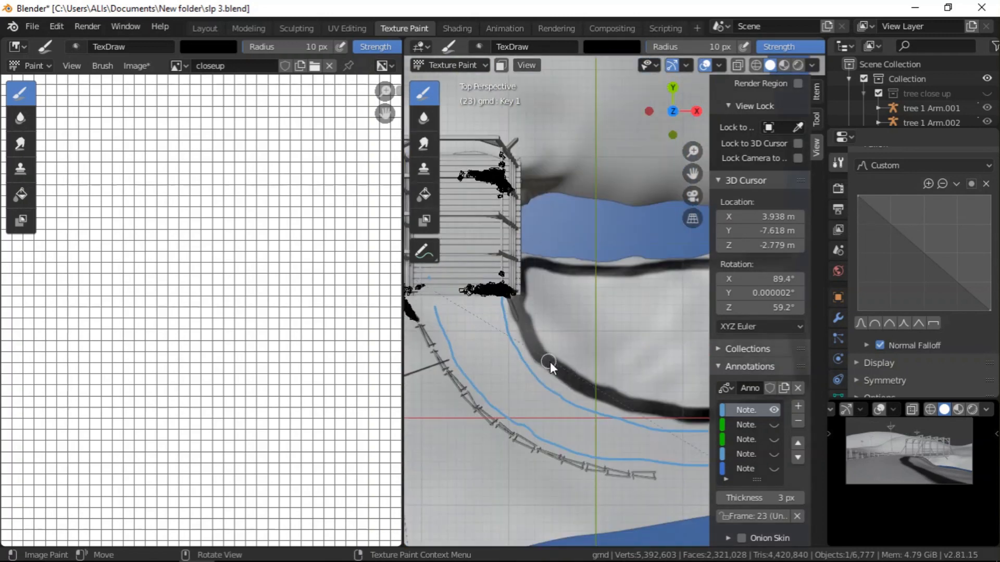
{"action": "scroll", "coordinate": [521, 312], "scroll_direction": "down", "scroll_amount": 3}
{"action": "scroll", "coordinate": [522, 310], "scroll_direction": "up", "scroll_amount": 2}
{"action": "right_click", "coordinate": [565, 326]}
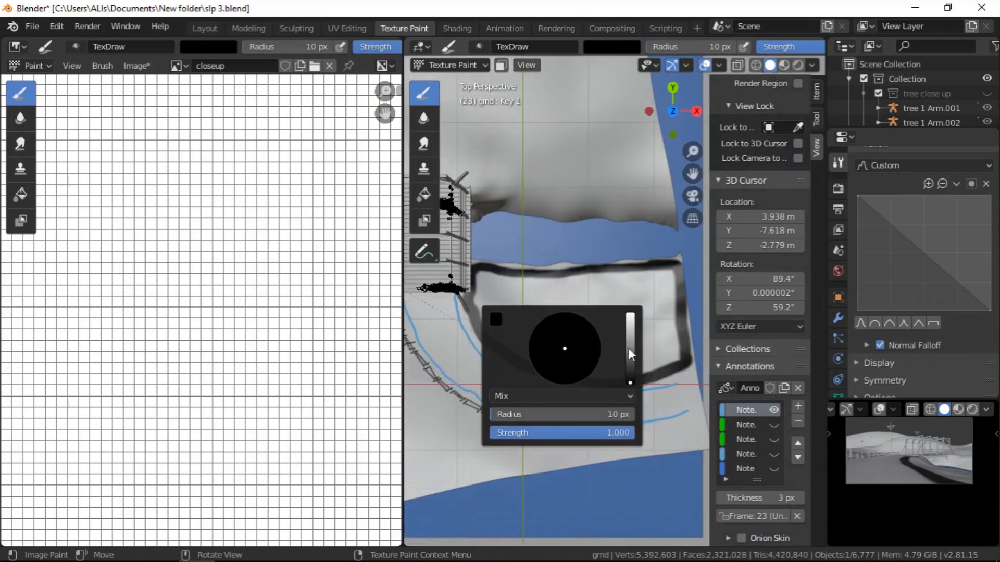
{"action": "mouse_move", "coordinate": [530, 415]}
{"action": "left_mouse_down"}
{"action": "mouse_move", "coordinate": [555, 415]}
{"action": "mouse_move", "coordinate": [503, 414]}
{"action": "left_mouse_up"}
{"action": "mouse_move", "coordinate": [486, 309]}
{"action": "left_mouse_down"}
{"action": "mouse_move", "coordinate": [553, 322]}
{"action": "mouse_move", "coordinate": [519, 316]}
{"action": "mouse_move", "coordinate": [614, 297]}
{"action": "mouse_move", "coordinate": [656, 301]}
{"action": "mouse_move", "coordinate": [622, 312]}
{"action": "mouse_move", "coordinate": [642, 339]}
{"action": "mouse_move", "coordinate": [613, 367]}
{"action": "left_mouse_up"}
- Set the brush falloff to the sharp preset and paint more black inside the patch beside the road-side outline
{"action": "left_click", "coordinate": [903, 324]}
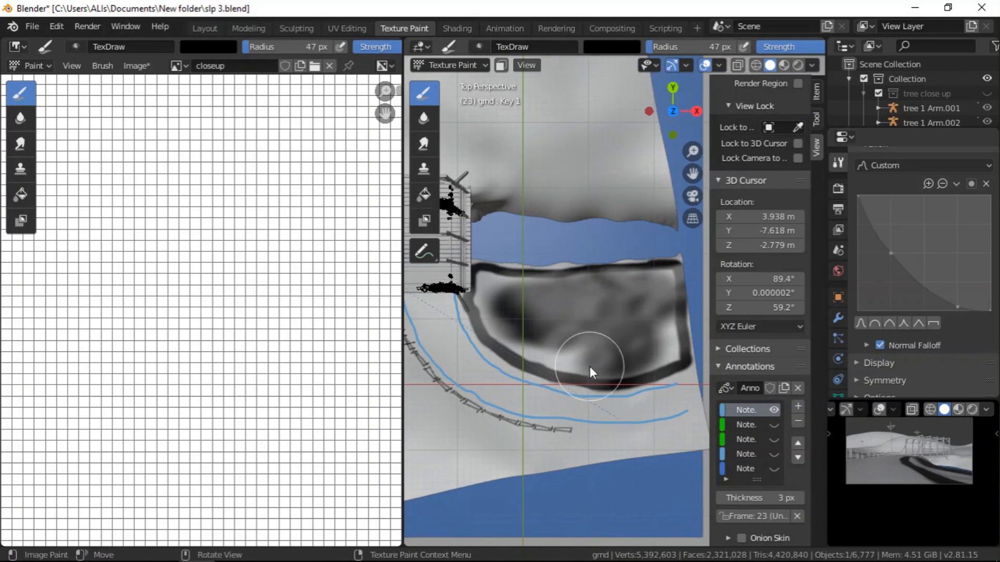
{"action": "scroll", "coordinate": [590, 367], "scroll_direction": "up", "scroll_amount": 5}
{"action": "left_click_drag", "start_coordinate": [582, 392], "coordinate": [633, 332]}
{"action": "left_click", "coordinate": [718, 64]}
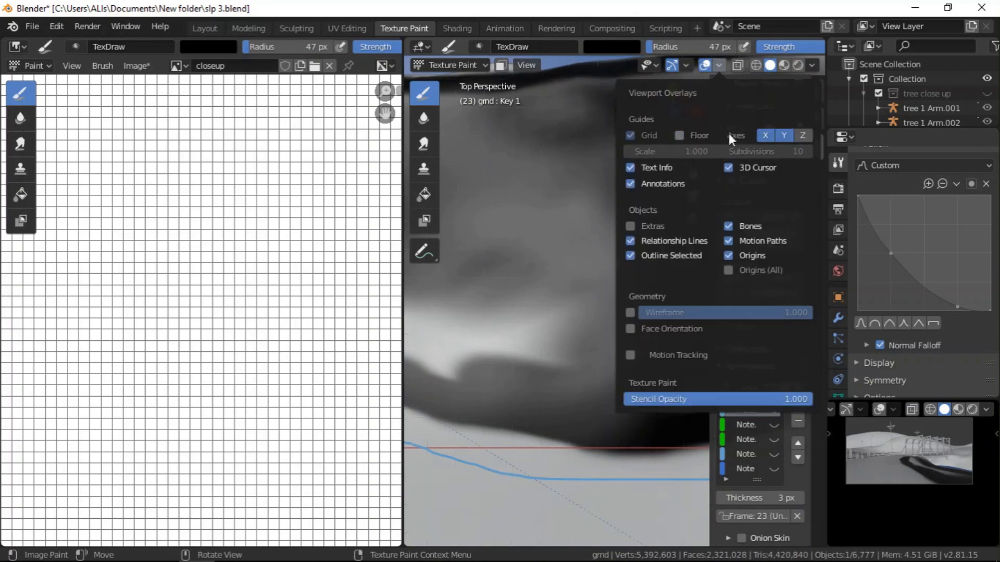
{"action": "scroll", "coordinate": [624, 270], "scroll_direction": "down", "scroll_amount": 4}
{"action": "scroll", "coordinate": [624, 271], "scroll_direction": "up", "scroll_amount": 3}
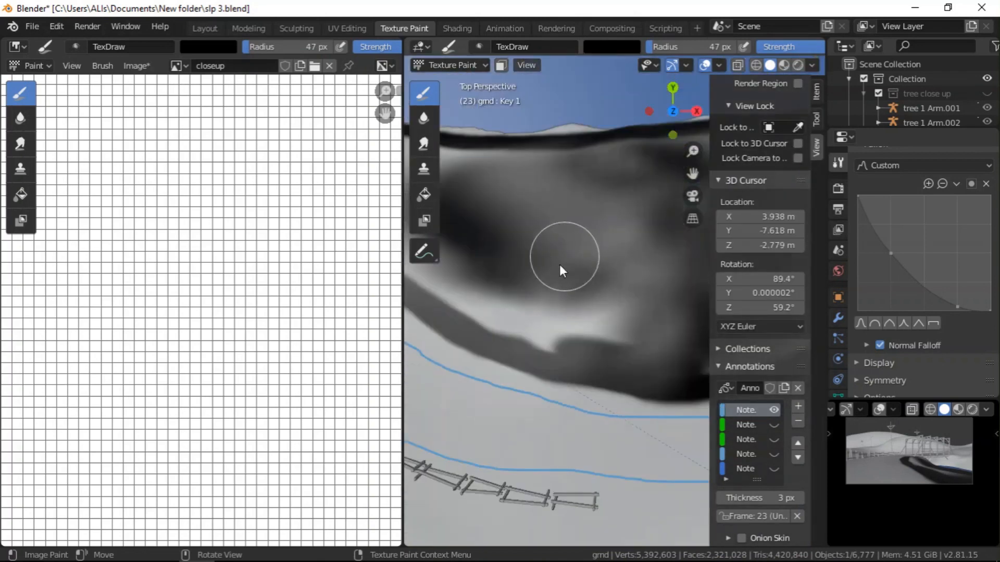
- Set the viewport shading's lighting to Flat
{"action": "scroll", "coordinate": [569, 254], "scroll_direction": "down", "scroll_amount": 2}
{"action": "left_click", "coordinate": [811, 65]}
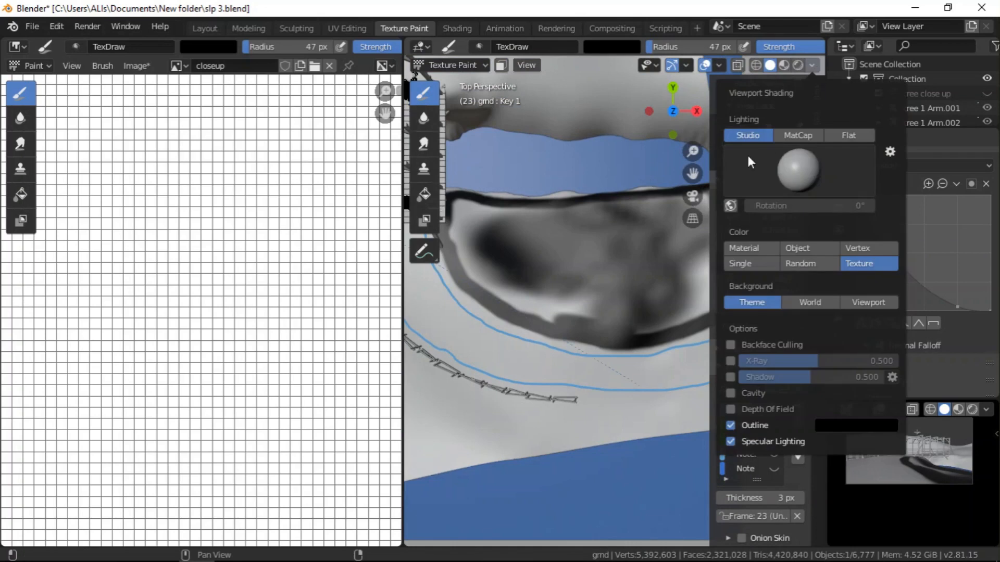
{"action": "left_click", "coordinate": [857, 132]}
- Paint black with the 47 px brush over the remaining light areas inside the closeup patch, from the outer end to the bridge
{"action": "scroll", "coordinate": [566, 317], "scroll_direction": "up", "scroll_amount": 5}
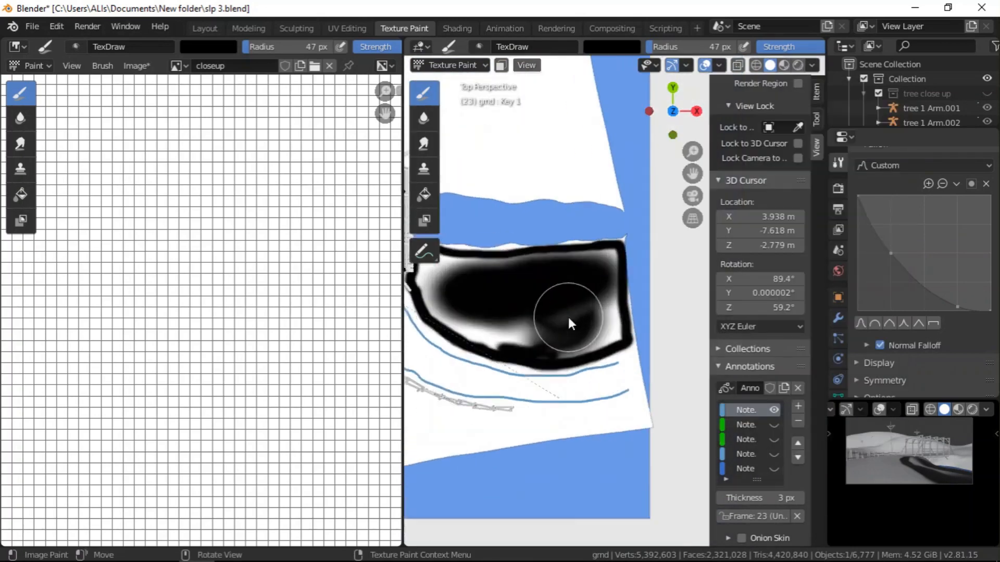
{"action": "mouse_move", "coordinate": [489, 341]}
{"action": "left_mouse_down"}
{"action": "mouse_move", "coordinate": [521, 366]}
{"action": "mouse_move", "coordinate": [568, 364]}
{"action": "mouse_move", "coordinate": [514, 377]}
{"action": "mouse_move", "coordinate": [620, 343]}
{"action": "mouse_move", "coordinate": [584, 368]}
{"action": "mouse_move", "coordinate": [613, 361]}
{"action": "mouse_move", "coordinate": [648, 343]}
{"action": "mouse_move", "coordinate": [642, 327]}
{"action": "mouse_move", "coordinate": [620, 327]}
{"action": "mouse_move", "coordinate": [643, 270]}
{"action": "mouse_move", "coordinate": [641, 238]}
{"action": "mouse_move", "coordinate": [618, 210]}
{"action": "mouse_move", "coordinate": [505, 219]}
{"action": "mouse_move", "coordinate": [631, 215]}
{"action": "left_mouse_up"}
{"action": "scroll", "coordinate": [543, 289], "scroll_direction": "down", "scroll_amount": 3}
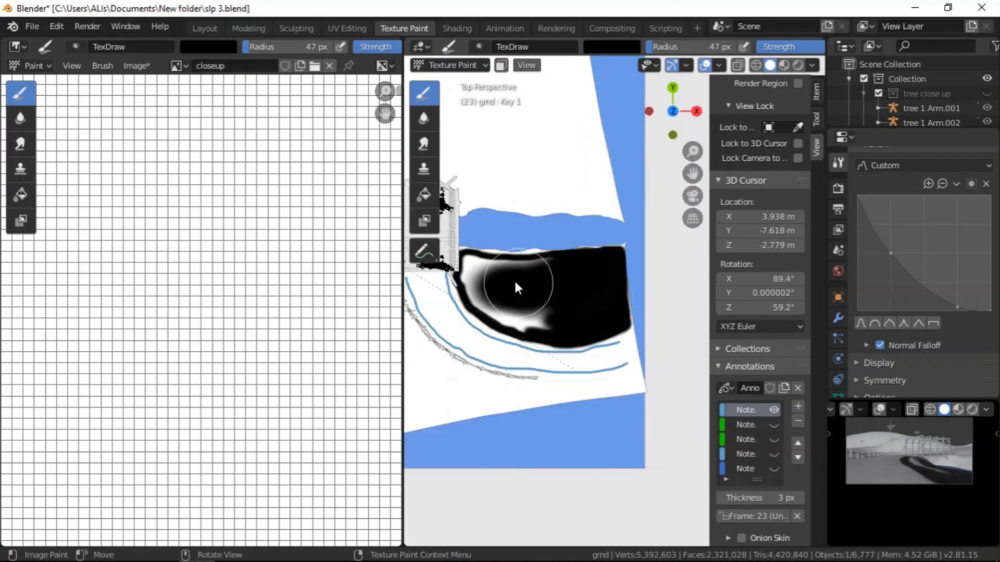
{"action": "middle_click_drag", "start_coordinate": [543, 289], "coordinate": [634, 337], "text": "shift"}
{"action": "scroll", "coordinate": [635, 338], "scroll_direction": "up", "scroll_amount": 1}
{"action": "scroll", "coordinate": [626, 287], "scroll_direction": "up", "scroll_amount": 1}
{"action": "mouse_move", "coordinate": [623, 283]}
{"action": "left_mouse_down"}
{"action": "mouse_move", "coordinate": [568, 285]}
{"action": "mouse_move", "coordinate": [639, 279]}
{"action": "mouse_move", "coordinate": [502, 271]}
{"action": "mouse_move", "coordinate": [521, 273]}
{"action": "mouse_move", "coordinate": [508, 321]}
{"action": "mouse_move", "coordinate": [502, 281]}
{"action": "mouse_move", "coordinate": [530, 349]}
{"action": "mouse_move", "coordinate": [532, 339]}
{"action": "mouse_move", "coordinate": [553, 370]}
{"action": "mouse_move", "coordinate": [602, 388]}
{"action": "mouse_move", "coordinate": [580, 383]}
{"action": "mouse_move", "coordinate": [579, 355]}
{"action": "left_mouse_up"}
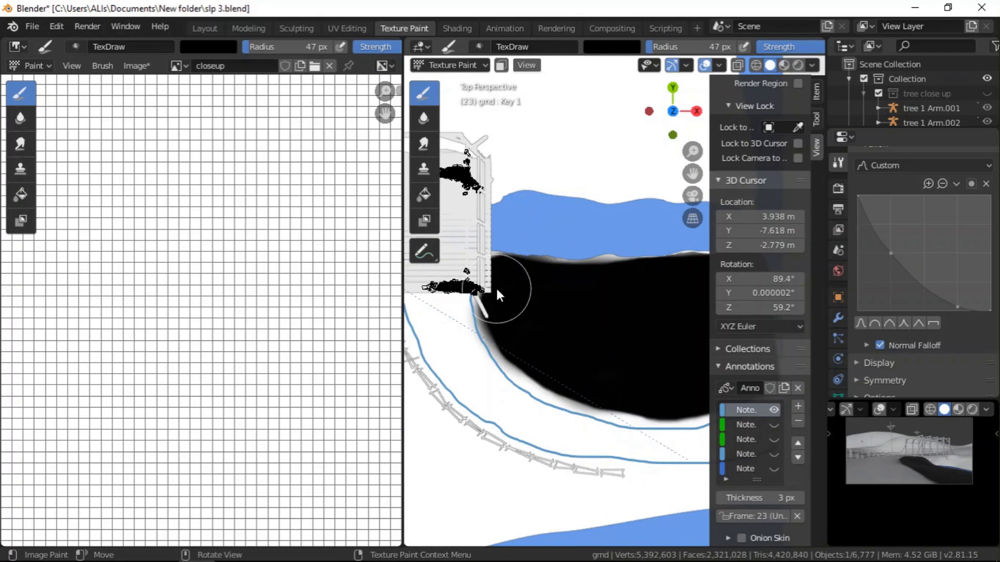
{"action": "scroll", "coordinate": [477, 297], "scroll_direction": "down", "scroll_amount": 4}
- Set the brush radius to 20 px and extend the black along the patch's road-side edge toward the inner road line
{"action": "scroll", "coordinate": [571, 349], "scroll_direction": "up", "scroll_amount": 7}
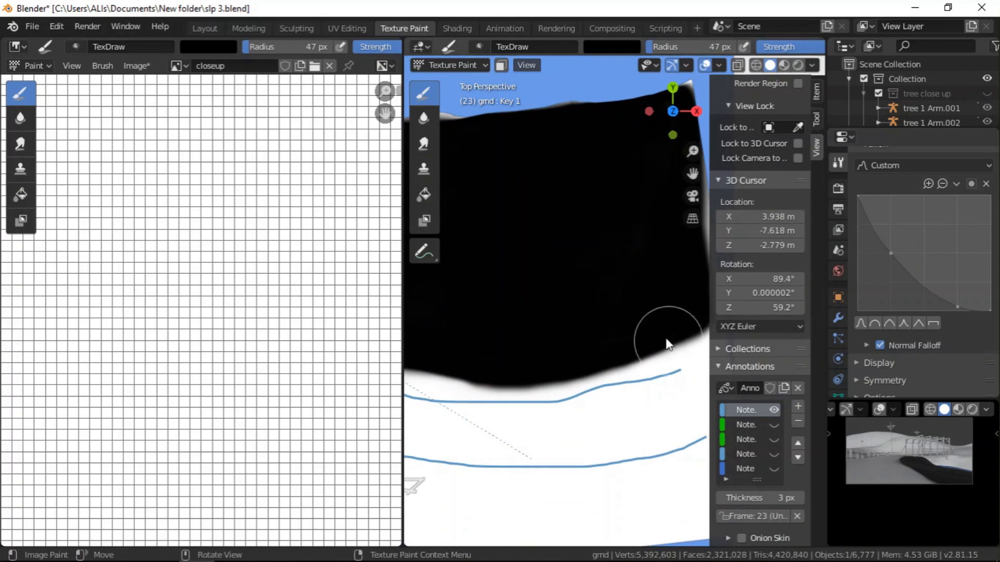
{"action": "right_click", "coordinate": [622, 348]}
{"action": "left_click_drag", "start_coordinate": [615, 414], "coordinate": [583, 413]}
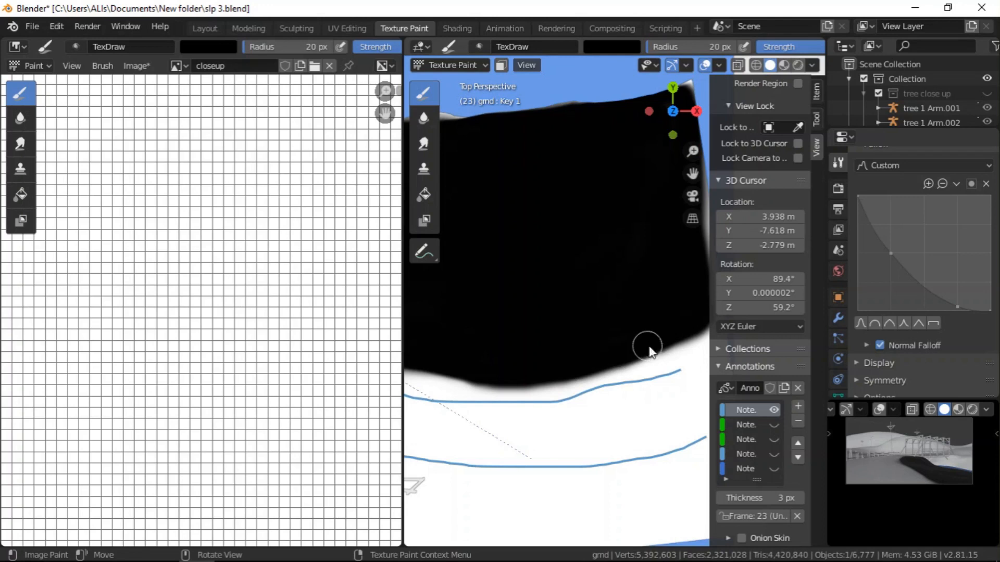
{"action": "mouse_move", "coordinate": [635, 363]}
{"action": "left_mouse_down"}
{"action": "mouse_move", "coordinate": [578, 380]}
{"action": "mouse_move", "coordinate": [651, 350]}
{"action": "mouse_move", "coordinate": [633, 367]}
{"action": "mouse_move", "coordinate": [549, 383]}
{"action": "mouse_move", "coordinate": [419, 380]}
{"action": "mouse_move", "coordinate": [565, 386]}
{"action": "mouse_move", "coordinate": [655, 354]}
{"action": "left_mouse_up"}
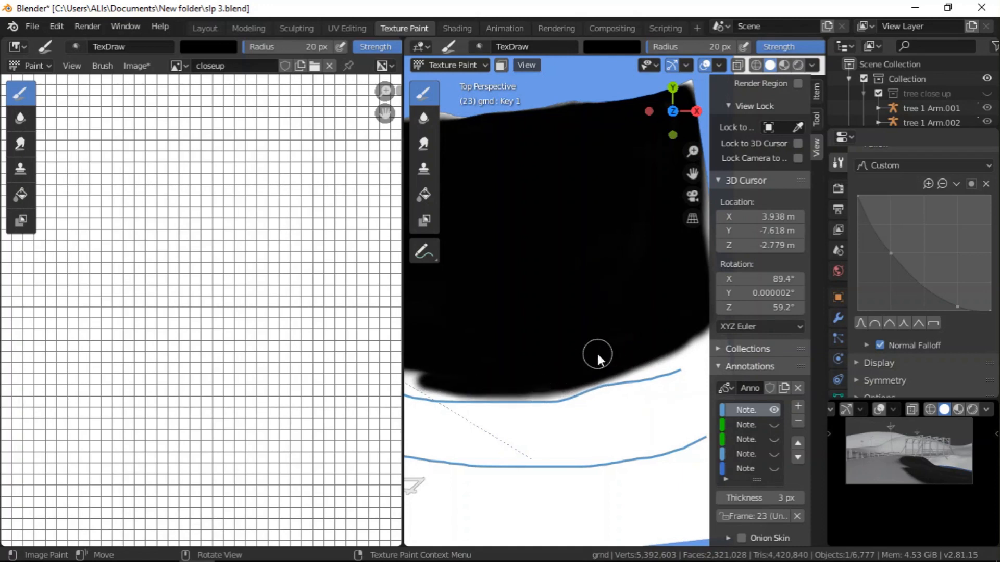
{"action": "mouse_move", "coordinate": [592, 357]}
{"action": "middle_mouse_down"}
{"action": "mouse_move", "coordinate": [471, 358]}
{"action": "mouse_move", "coordinate": [434, 344]}
{"action": "middle_mouse_up"}
{"action": "left_click_drag", "start_coordinate": [434, 344], "coordinate": [553, 388]}
{"action": "mouse_move", "coordinate": [553, 389]}
{"action": "middle_mouse_down"}
{"action": "mouse_move", "coordinate": [553, 343]}
{"action": "mouse_move", "coordinate": [460, 285]}
{"action": "middle_mouse_up"}
{"action": "mouse_move", "coordinate": [579, 387]}
{"action": "left_mouse_down"}
{"action": "mouse_move", "coordinate": [659, 417]}
{"action": "mouse_move", "coordinate": [503, 345]}
{"action": "left_mouse_up"}
{"action": "mouse_move", "coordinate": [458, 284]}
{"action": "left_mouse_down"}
{"action": "mouse_move", "coordinate": [520, 352]}
{"action": "mouse_move", "coordinate": [692, 439]}
{"action": "left_mouse_up"}
{"action": "mouse_move", "coordinate": [692, 439]}
{"action": "middle_mouse_down"}
{"action": "mouse_move", "coordinate": [527, 348]}
{"action": "mouse_move", "coordinate": [607, 371]}
{"action": "mouse_move", "coordinate": [517, 324]}
{"action": "mouse_move", "coordinate": [585, 349]}
{"action": "middle_mouse_up"}
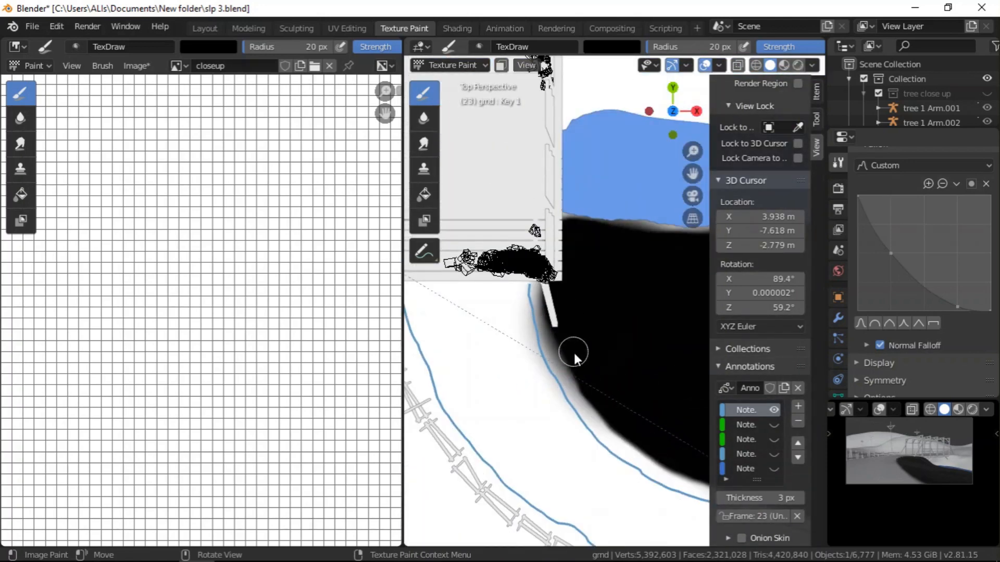
{"action": "mouse_move", "coordinate": [605, 406]}
{"action": "left_mouse_down"}
{"action": "mouse_move", "coordinate": [643, 453]}
{"action": "mouse_move", "coordinate": [692, 481]}
{"action": "left_mouse_up"}
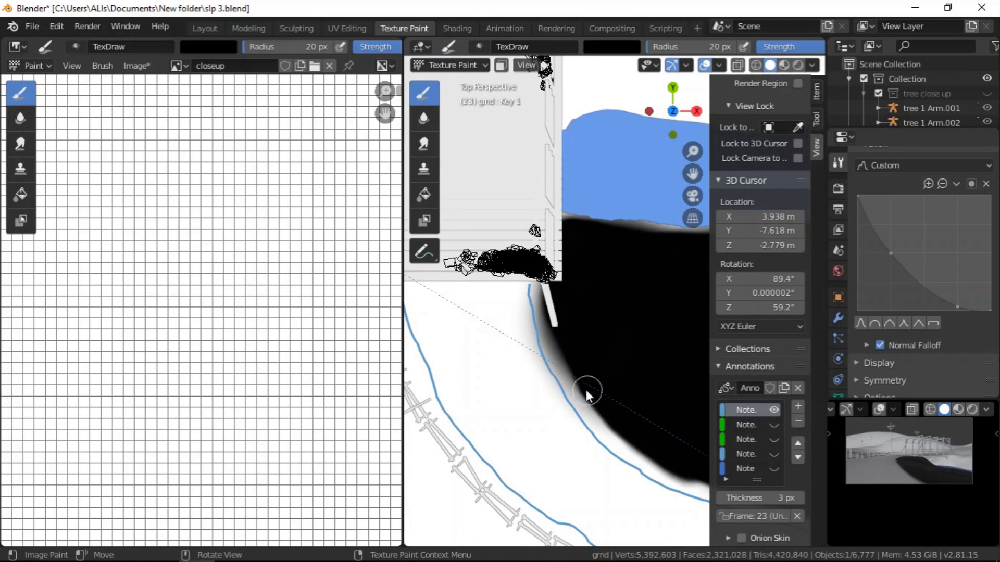
{"action": "middle_click_drag", "start_coordinate": [606, 408], "coordinate": [513, 346]}
- Set the brush colour to white and paint over the dark overspill along the inner road line near the bridge
{"action": "scroll", "coordinate": [603, 401], "scroll_direction": "up", "scroll_amount": 5}
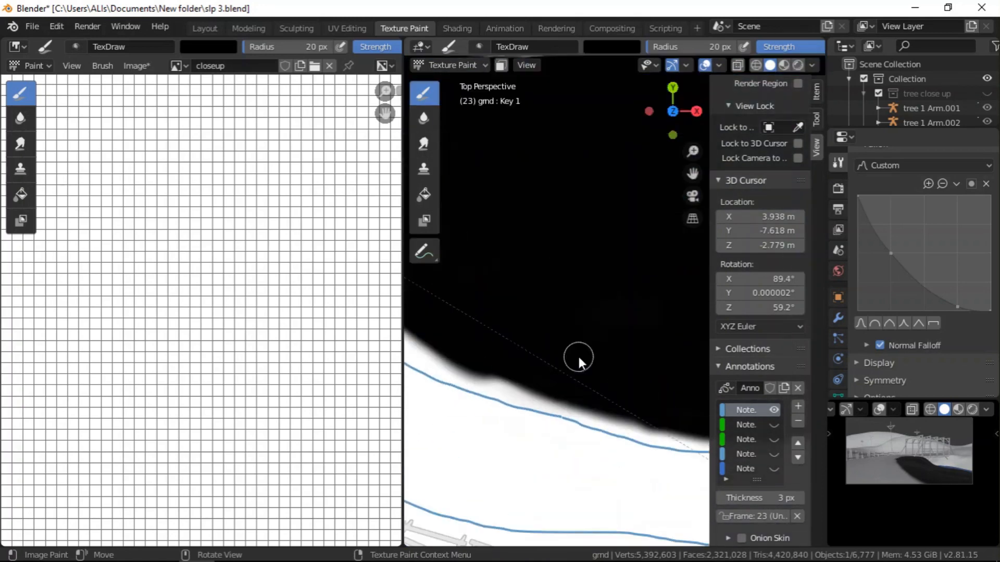
{"action": "scroll", "coordinate": [909, 470], "scroll_direction": "up", "scroll_amount": 5}
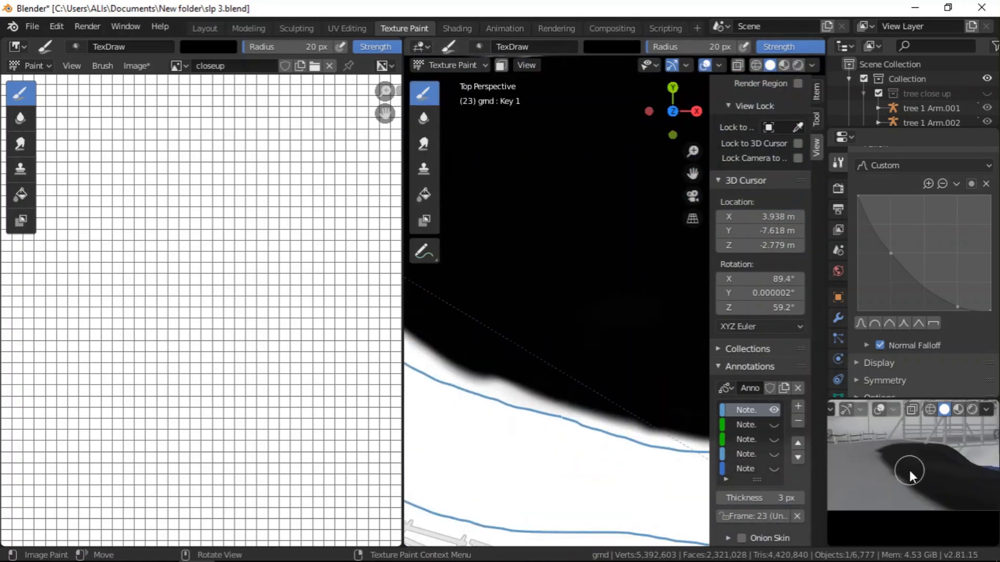
{"action": "scroll", "coordinate": [532, 390], "scroll_direction": "down", "scroll_amount": 6}
{"action": "scroll", "coordinate": [458, 327], "scroll_direction": "up", "scroll_amount": 4}
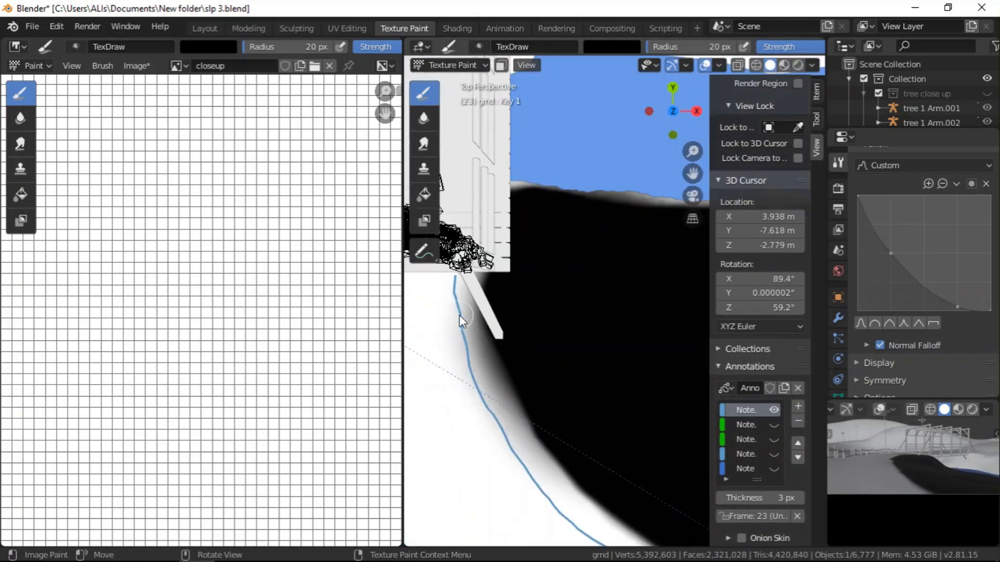
{"action": "right_click", "coordinate": [535, 334]}
{"action": "left_click_drag", "start_coordinate": [535, 349], "coordinate": [528, 311]}
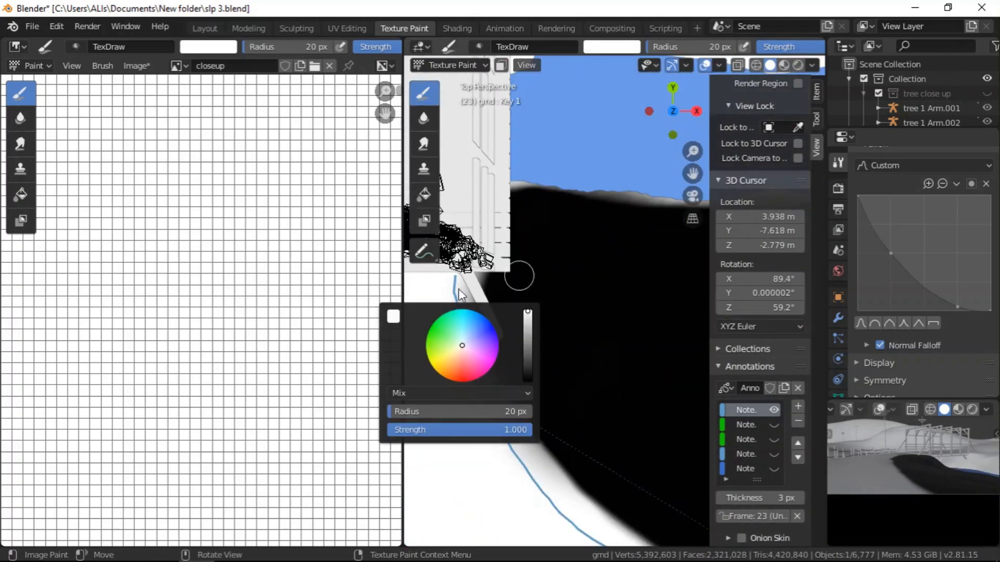
{"action": "left_click", "coordinate": [585, 318]}
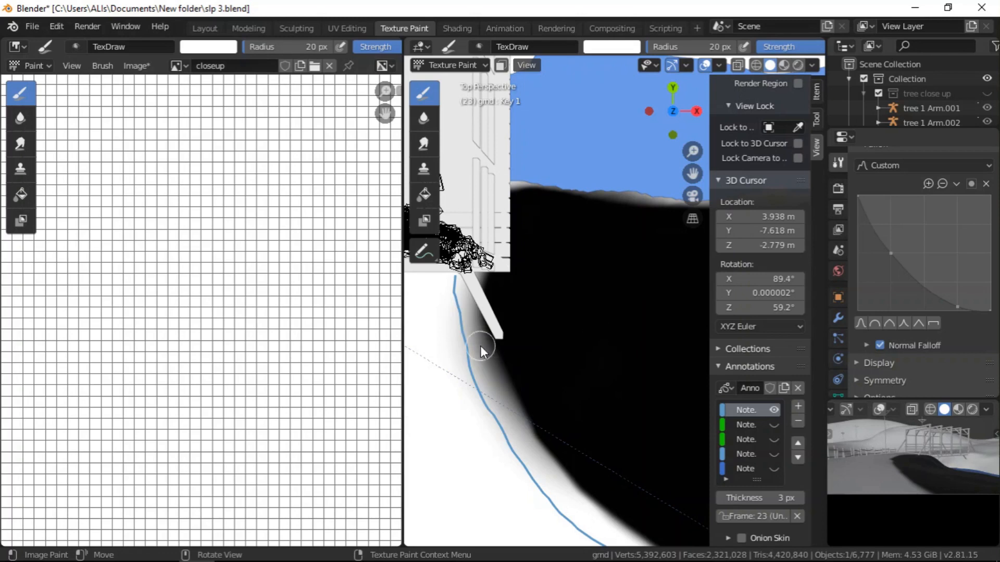
{"action": "mouse_move", "coordinate": [456, 289]}
{"action": "left_mouse_down"}
{"action": "mouse_move", "coordinate": [469, 398]}
{"action": "mouse_move", "coordinate": [487, 417]}
{"action": "mouse_move", "coordinate": [464, 283]}
{"action": "mouse_move", "coordinate": [518, 458]}
{"action": "mouse_move", "coordinate": [560, 506]}
{"action": "left_mouse_up"}
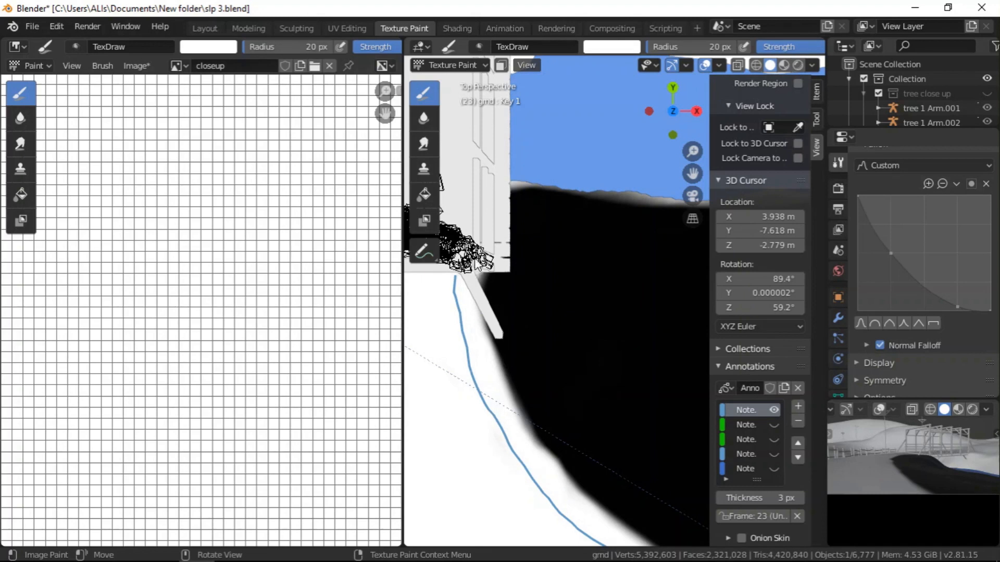
- Set the brush colour back to black, check the patch edge beside the bridge, and return to the top view
{"action": "scroll", "coordinate": [488, 323], "scroll_direction": "down", "scroll_amount": 2}
{"action": "mouse_move", "coordinate": [487, 323]}
{"action": "middle_mouse_down"}
{"action": "mouse_move", "coordinate": [550, 380]}
{"action": "mouse_move", "coordinate": [446, 328]}
{"action": "mouse_move", "coordinate": [533, 345]}
{"action": "mouse_move", "coordinate": [490, 286]}
{"action": "mouse_move", "coordinate": [560, 384]}
{"action": "mouse_move", "coordinate": [555, 391]}
{"action": "mouse_move", "coordinate": [490, 326]}
{"action": "middle_mouse_up"}
{"action": "right_click", "coordinate": [489, 327]}
{"action": "scroll", "coordinate": [519, 330], "scroll_direction": "down", "scroll_amount": 5}
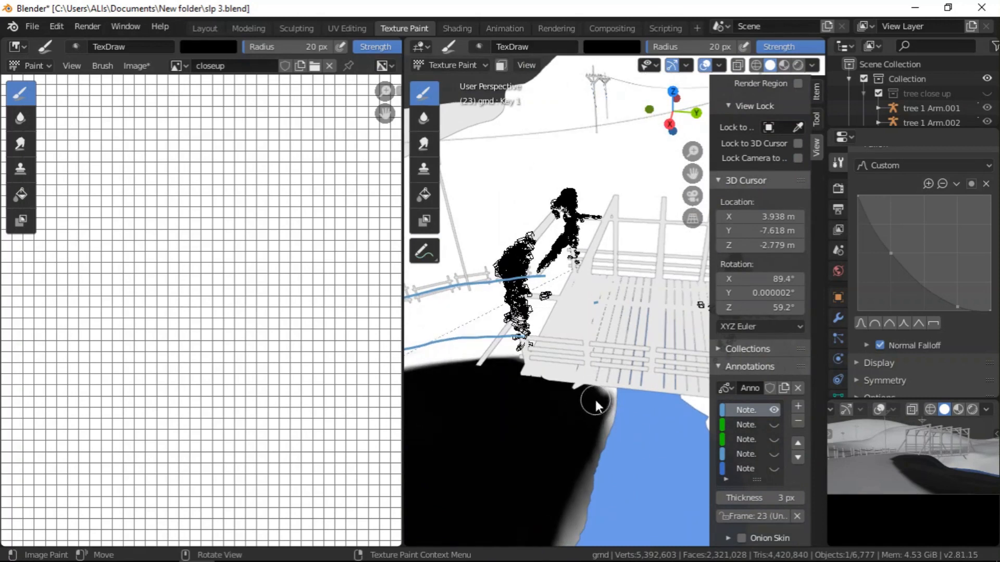
{"action": "mouse_move", "coordinate": [584, 402]}
{"action": "middle_mouse_down"}
{"action": "mouse_move", "coordinate": [566, 388]}
{"action": "mouse_move", "coordinate": [559, 424]}
{"action": "mouse_move", "coordinate": [546, 382]}
{"action": "mouse_move", "coordinate": [561, 402]}
{"action": "mouse_move", "coordinate": [573, 390]}
{"action": "mouse_move", "coordinate": [589, 411]}
{"action": "middle_mouse_up"}
{"action": "scroll", "coordinate": [578, 393], "scroll_direction": "down", "scroll_amount": 4}
{"action": "scroll", "coordinate": [625, 371], "scroll_direction": "up", "scroll_amount": 1}
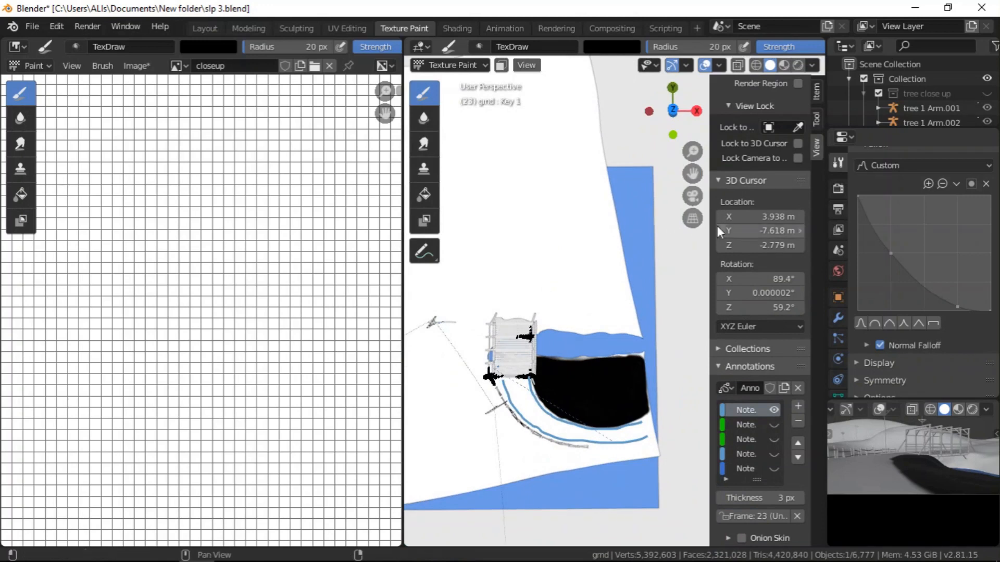
{"action": "left_click", "coordinate": [673, 112]}
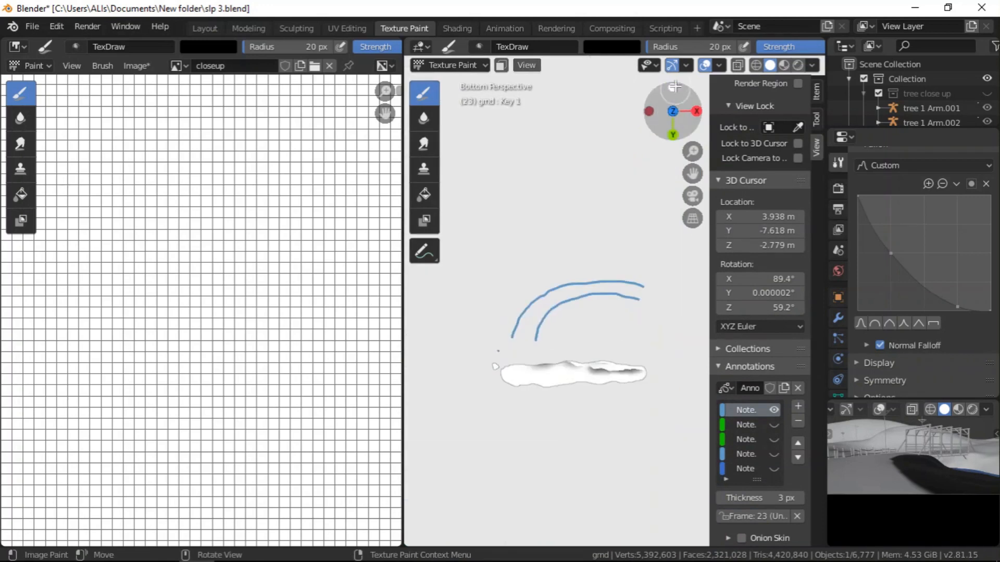
{"action": "left_click", "coordinate": [674, 89]}
{"action": "left_click", "coordinate": [674, 90]}
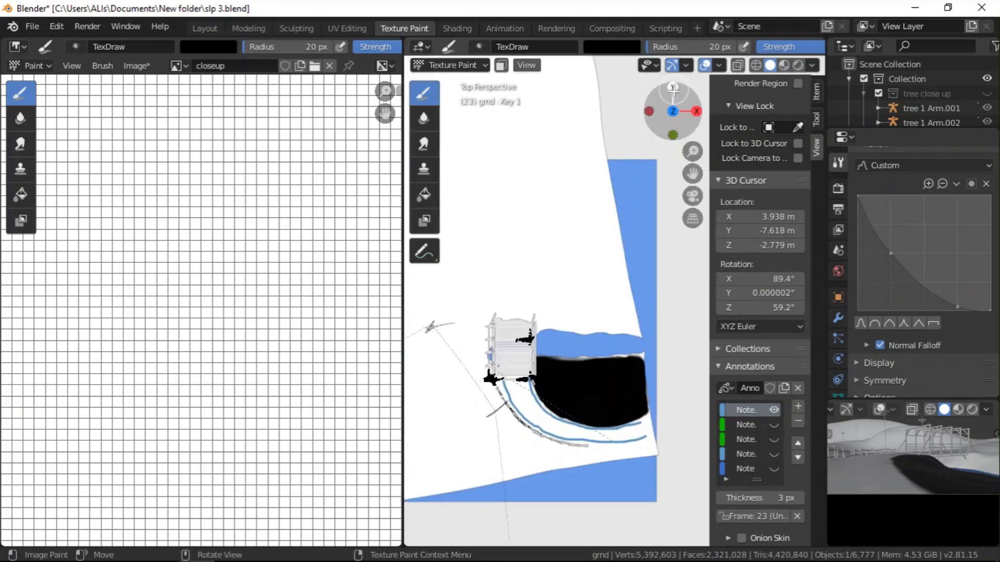
- Set the viewport shading's lighting to MatCap
{"action": "left_click", "coordinate": [813, 65]}
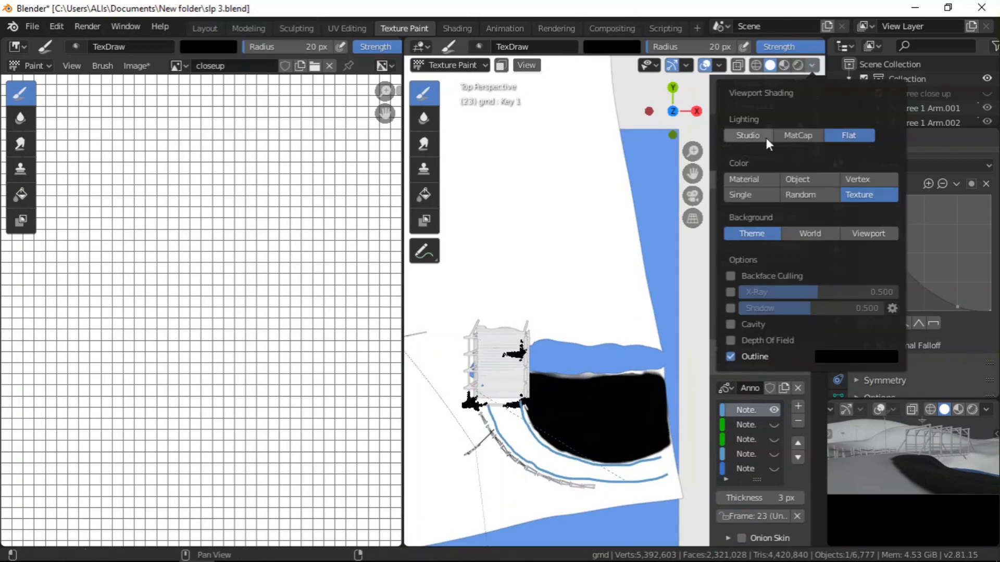
{"action": "left_click", "coordinate": [791, 135]}
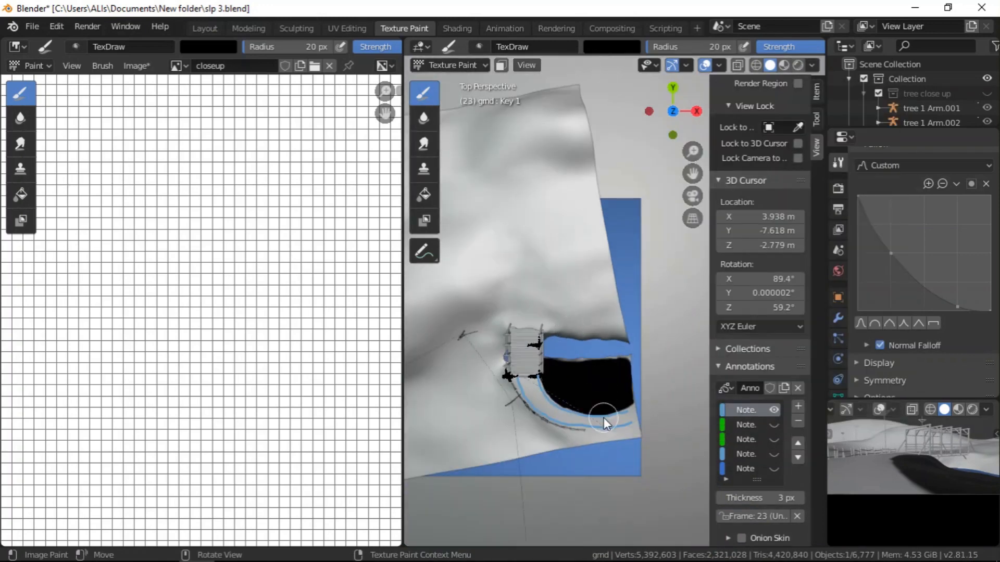
{"action": "scroll", "coordinate": [604, 417], "scroll_direction": "up", "scroll_amount": 2}
{"action": "scroll", "coordinate": [604, 417], "scroll_direction": "down", "scroll_amount": 5}
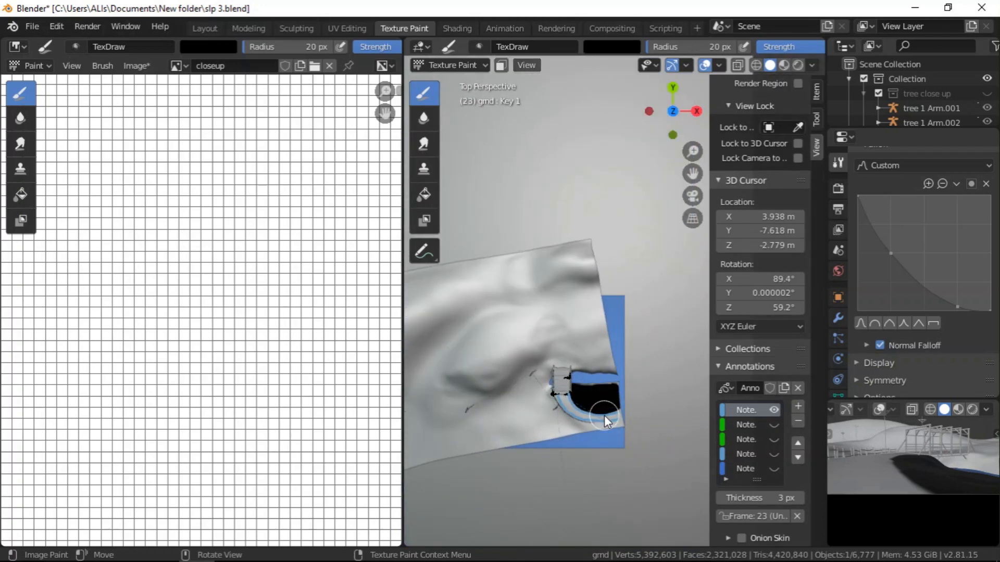
{"action": "scroll", "coordinate": [604, 415], "scroll_direction": "up", "scroll_amount": 2}
{"action": "scroll", "coordinate": [604, 415], "scroll_direction": "up", "scroll_amount": 2}
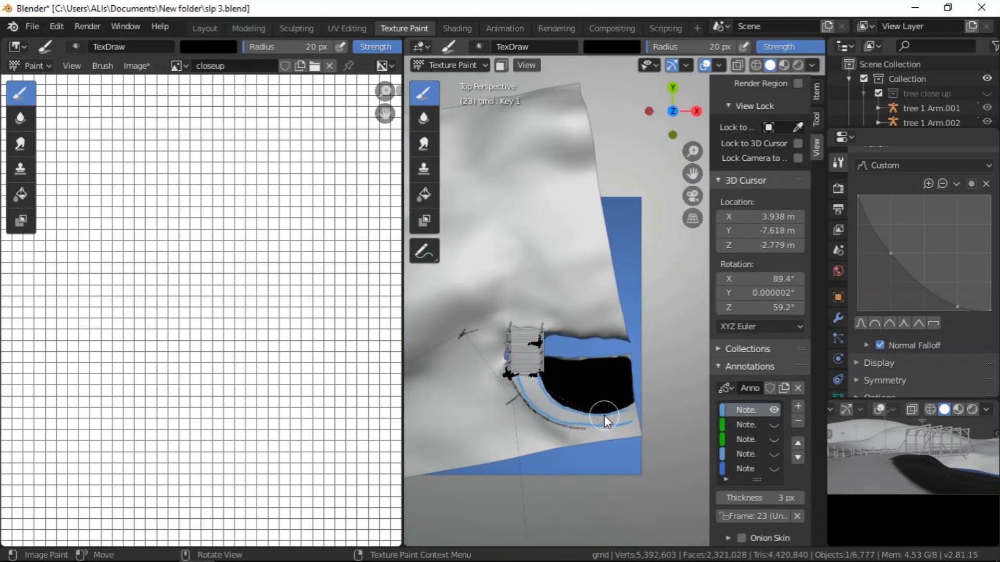
- Set the brush radius to 70 px and paint black over the ground on the outer side of the fence
{"action": "scroll", "coordinate": [497, 417], "scroll_direction": "up", "scroll_amount": 4}
{"action": "mouse_move", "coordinate": [492, 364]}
{"action": "left_mouse_down"}
{"action": "mouse_move", "coordinate": [513, 448]}
{"action": "mouse_move", "coordinate": [445, 452]}
{"action": "mouse_move", "coordinate": [474, 463]}
{"action": "mouse_move", "coordinate": [447, 461]}
{"action": "left_mouse_up"}
{"action": "right_click", "coordinate": [502, 365]}
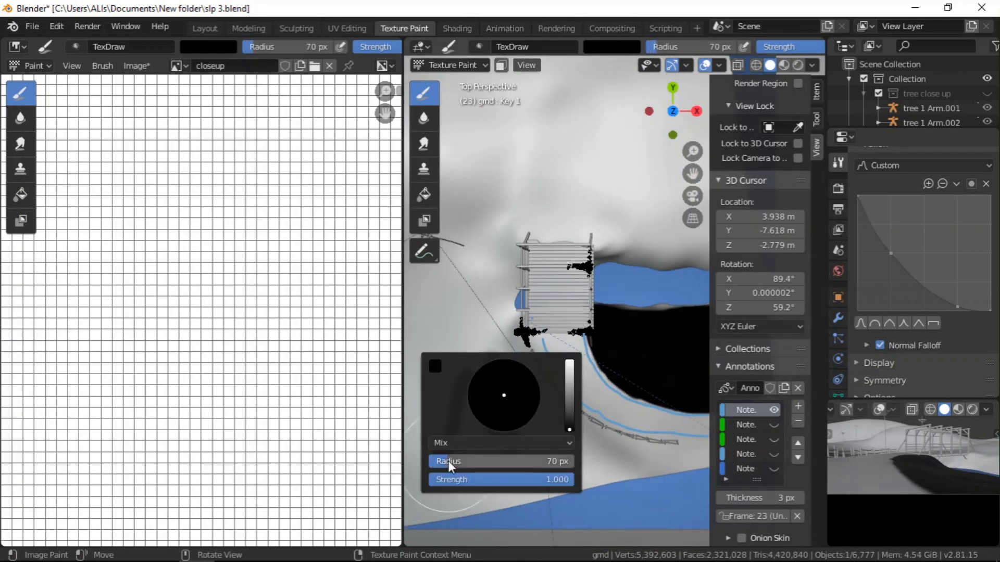
{"action": "mouse_move", "coordinate": [479, 367]}
{"action": "left_mouse_down"}
{"action": "mouse_move", "coordinate": [454, 392]}
{"action": "mouse_move", "coordinate": [458, 454]}
{"action": "mouse_move", "coordinate": [482, 415]}
{"action": "mouse_move", "coordinate": [499, 437]}
{"action": "mouse_move", "coordinate": [503, 404]}
{"action": "mouse_move", "coordinate": [473, 389]}
{"action": "mouse_move", "coordinate": [483, 380]}
{"action": "mouse_move", "coordinate": [520, 435]}
{"action": "mouse_move", "coordinate": [559, 442]}
{"action": "mouse_move", "coordinate": [483, 449]}
{"action": "mouse_move", "coordinate": [602, 456]}
{"action": "mouse_move", "coordinate": [459, 444]}
{"action": "left_mouse_up"}
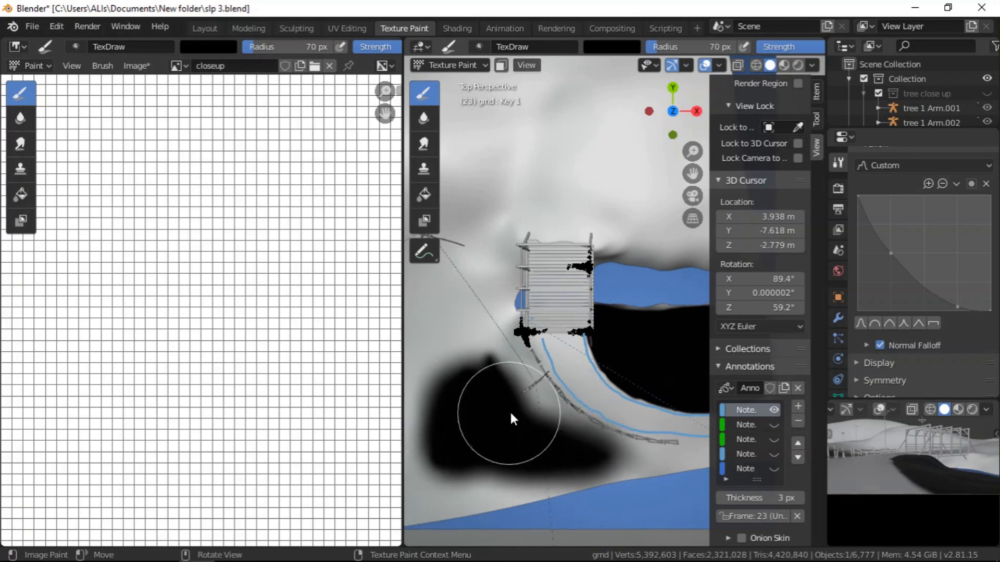
{"action": "scroll", "coordinate": [511, 416], "scroll_direction": "down", "scroll_amount": 4}
{"action": "scroll", "coordinate": [486, 418], "scroll_direction": "up", "scroll_amount": 5}
{"action": "mouse_move", "coordinate": [510, 341]}
{"action": "left_mouse_down"}
{"action": "mouse_move", "coordinate": [483, 420]}
{"action": "mouse_move", "coordinate": [576, 451]}
{"action": "mouse_move", "coordinate": [557, 461]}
{"action": "mouse_move", "coordinate": [634, 445]}
{"action": "left_mouse_up"}
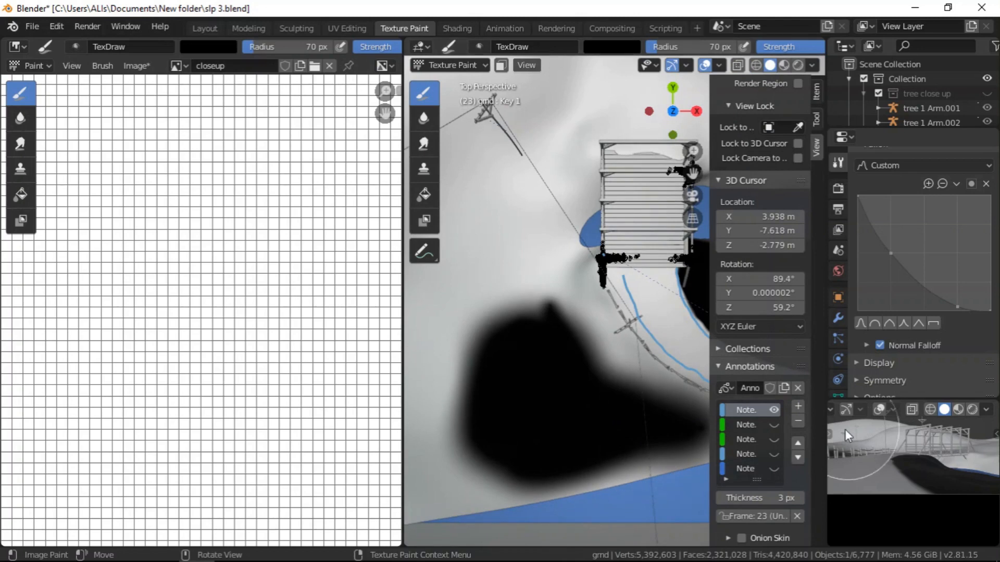
- Check the fence area in the camera view and extend the black ground area upward toward the bridge
{"action": "scroll", "coordinate": [896, 443], "scroll_direction": "up", "scroll_amount": 4}
{"action": "scroll", "coordinate": [954, 461], "scroll_direction": "down", "scroll_amount": 4}
{"action": "scroll", "coordinate": [900, 479], "scroll_direction": "up", "scroll_amount": 6}
{"action": "scroll", "coordinate": [960, 481], "scroll_direction": "down", "scroll_amount": 3}
{"action": "scroll", "coordinate": [952, 505], "scroll_direction": "up", "scroll_amount": 8}
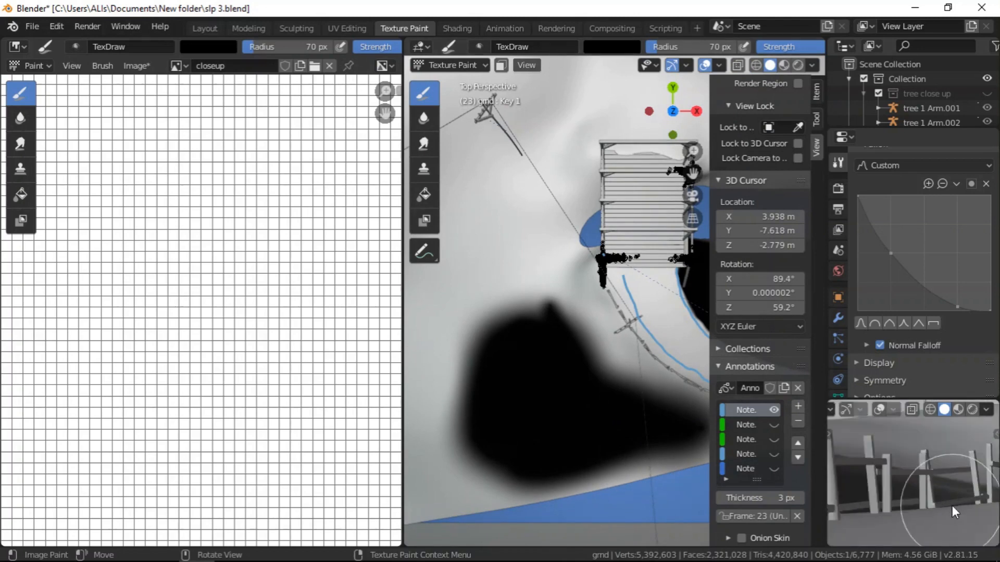
{"action": "scroll", "coordinate": [957, 467], "scroll_direction": "down", "scroll_amount": 2}
{"action": "mouse_move", "coordinate": [540, 345]}
{"action": "left_mouse_down"}
{"action": "mouse_move", "coordinate": [548, 341]}
{"action": "mouse_move", "coordinate": [496, 332]}
{"action": "mouse_move", "coordinate": [505, 293]}
{"action": "mouse_move", "coordinate": [552, 258]}
{"action": "mouse_move", "coordinate": [514, 281]}
{"action": "mouse_move", "coordinate": [544, 267]}
{"action": "mouse_move", "coordinate": [573, 337]}
{"action": "mouse_move", "coordinate": [562, 281]}
{"action": "mouse_move", "coordinate": [481, 331]}
{"action": "mouse_move", "coordinate": [488, 298]}
{"action": "mouse_move", "coordinate": [480, 405]}
{"action": "mouse_move", "coordinate": [535, 357]}
{"action": "mouse_move", "coordinate": [536, 335]}
{"action": "mouse_move", "coordinate": [552, 337]}
{"action": "left_mouse_up"}
- Paint black along the narrow ground strip between the fence's far end and the ground's edge
{"action": "scroll", "coordinate": [887, 455], "scroll_direction": "down", "scroll_amount": 6}
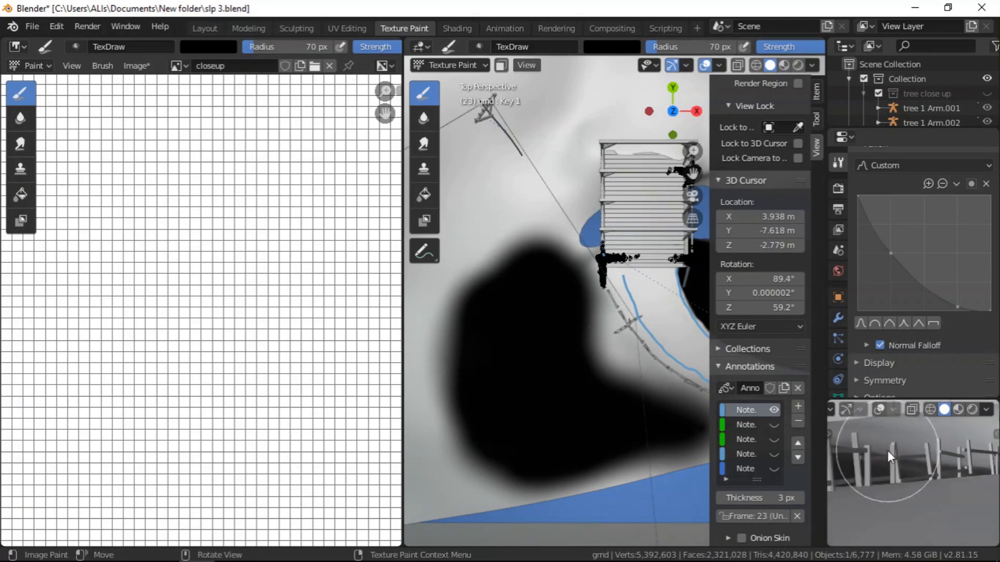
{"action": "scroll", "coordinate": [901, 448], "scroll_direction": "up", "scroll_amount": 3}
{"action": "scroll", "coordinate": [901, 448], "scroll_direction": "down", "scroll_amount": 3}
{"action": "scroll", "coordinate": [901, 448], "scroll_direction": "down", "scroll_amount": 3}
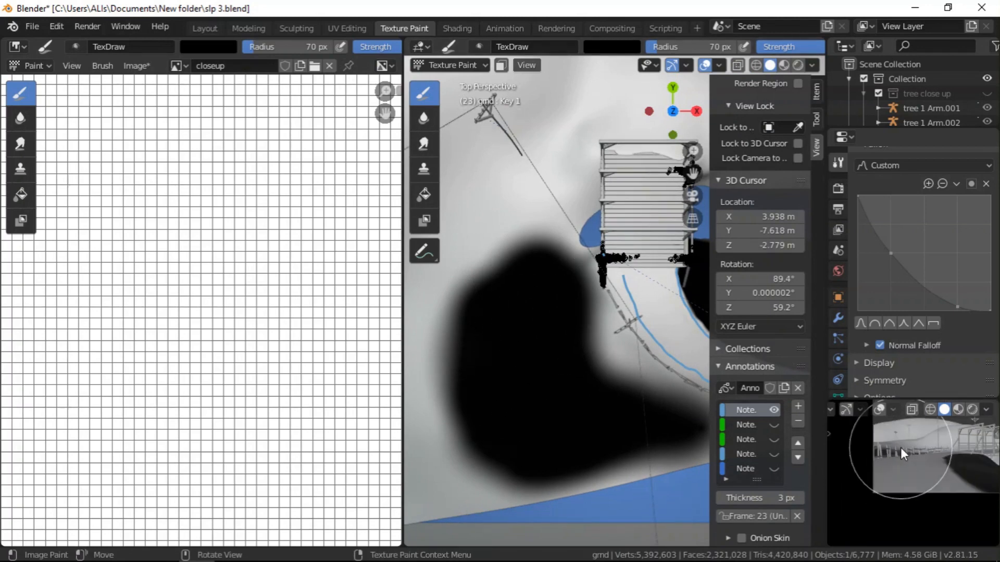
{"action": "scroll", "coordinate": [498, 335], "scroll_direction": "down", "scroll_amount": 7}
{"action": "scroll", "coordinate": [542, 362], "scroll_direction": "up", "scroll_amount": 2}
{"action": "scroll", "coordinate": [542, 363], "scroll_direction": "up", "scroll_amount": 5}
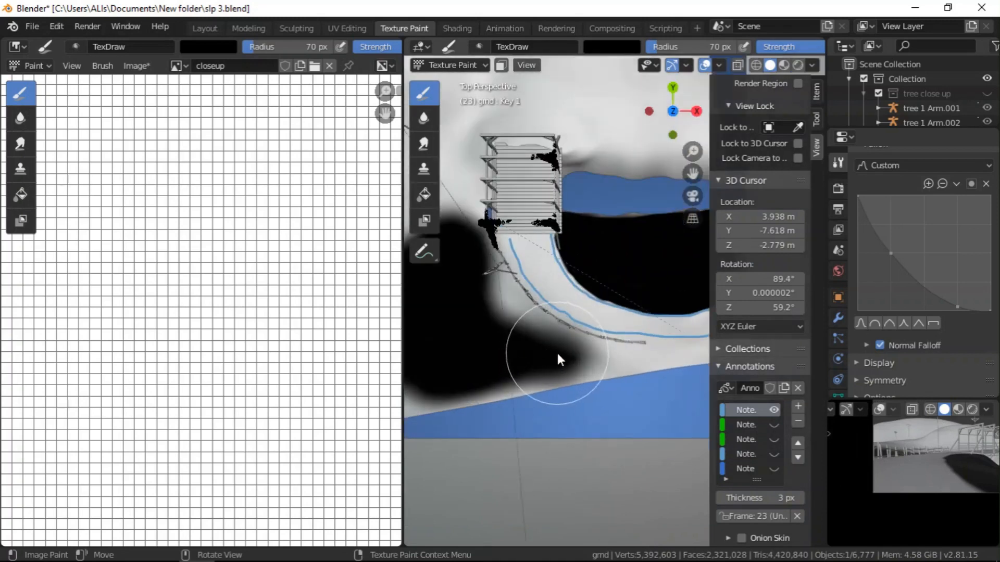
{"action": "scroll", "coordinate": [546, 364], "scroll_direction": "up", "scroll_amount": 3}
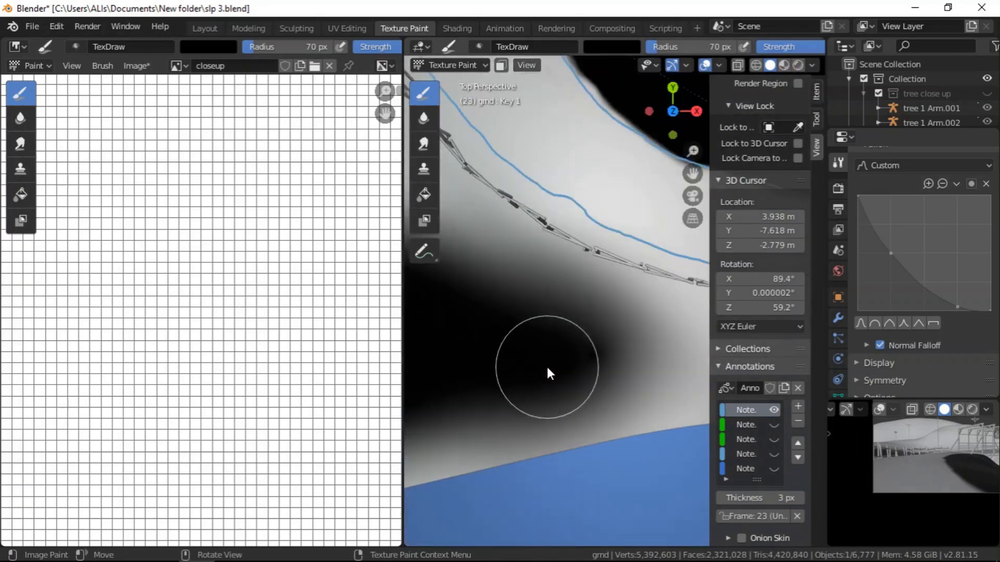
{"action": "mouse_move", "coordinate": [546, 364]}
{"action": "left_mouse_down"}
{"action": "mouse_move", "coordinate": [660, 366]}
{"action": "mouse_move", "coordinate": [447, 411]}
{"action": "left_mouse_up"}
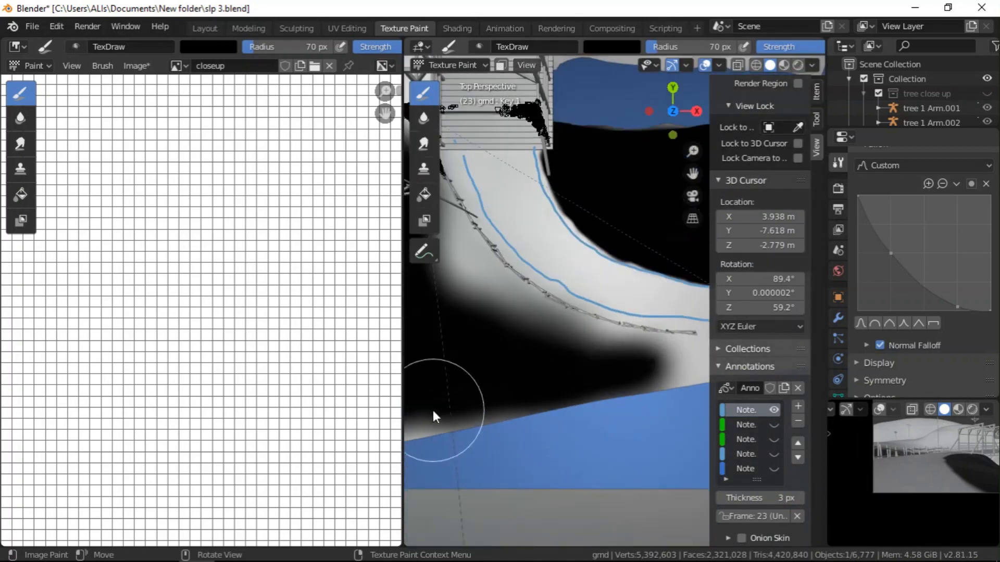
- Extend the black area to the riverbank beside the bridge and set the brush radius to 15 px
{"action": "scroll", "coordinate": [521, 401], "scroll_direction": "down", "scroll_amount": 3}
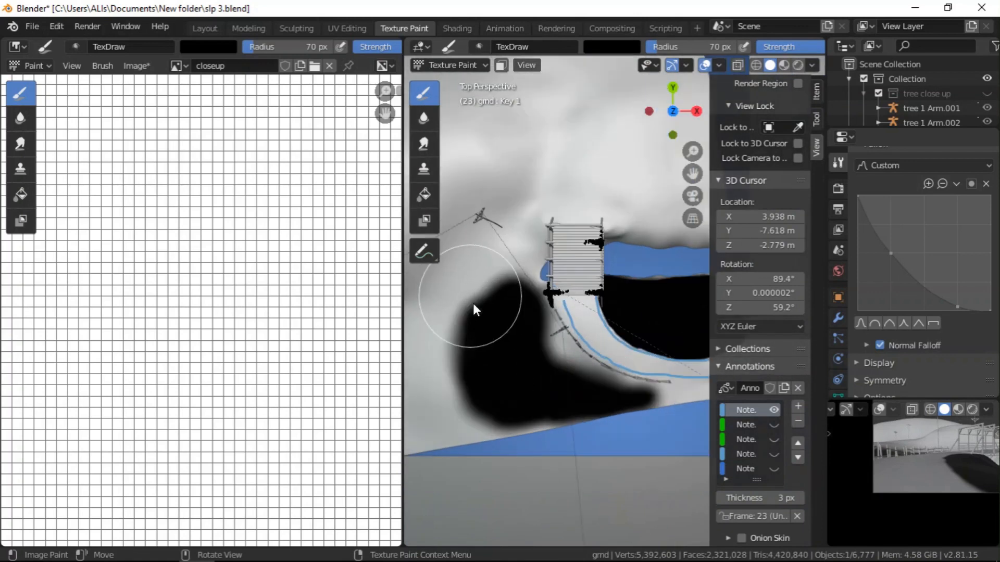
{"action": "scroll", "coordinate": [495, 398], "scroll_direction": "up", "scroll_amount": 2}
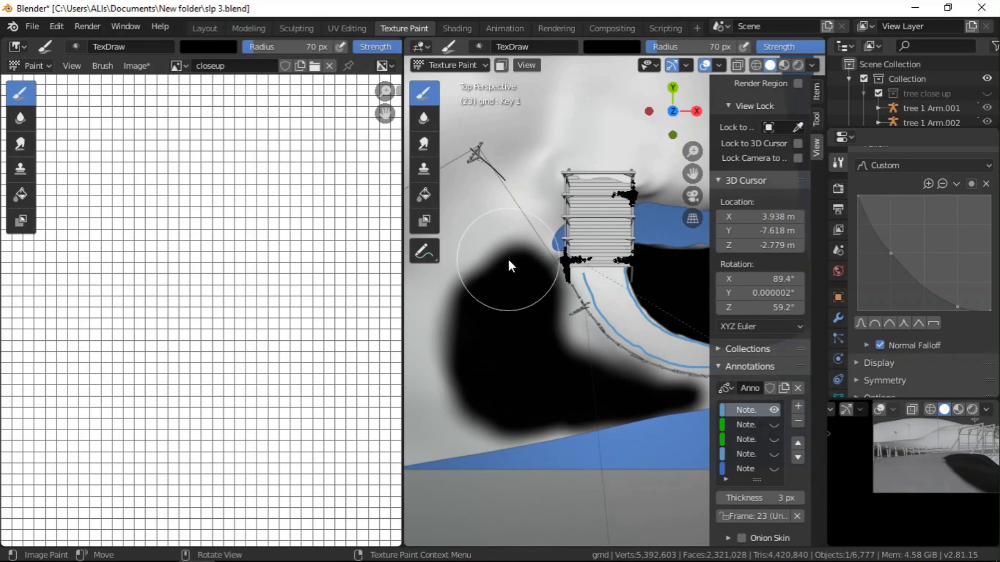
{"action": "scroll", "coordinate": [526, 238], "scroll_direction": "up", "scroll_amount": 4}
{"action": "mouse_move", "coordinate": [516, 298]}
{"action": "left_mouse_down"}
{"action": "mouse_move", "coordinate": [577, 243]}
{"action": "mouse_move", "coordinate": [572, 275]}
{"action": "left_mouse_up"}
{"action": "right_click", "coordinate": [540, 275]}
{"action": "left_click_drag", "start_coordinate": [534, 367], "coordinate": [503, 368]}
{"action": "scroll", "coordinate": [547, 442], "scroll_direction": "down", "scroll_amount": 4}
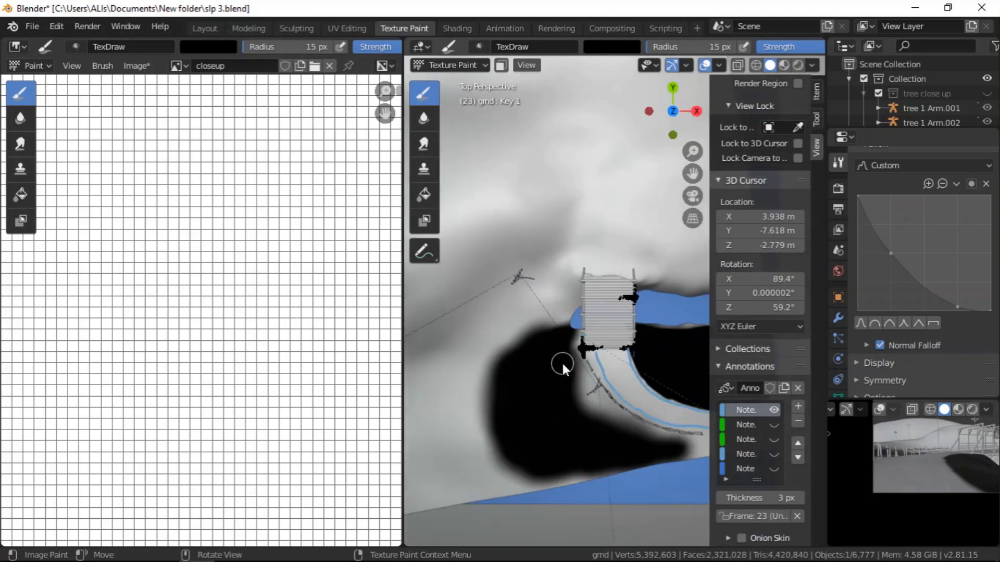
- Paint black along the fence beside the road, from the bridge's near corner down past the fence's bend
{"action": "scroll", "coordinate": [573, 374], "scroll_direction": "up", "scroll_amount": 1}
{"action": "scroll", "coordinate": [592, 359], "scroll_direction": "up", "scroll_amount": 2}
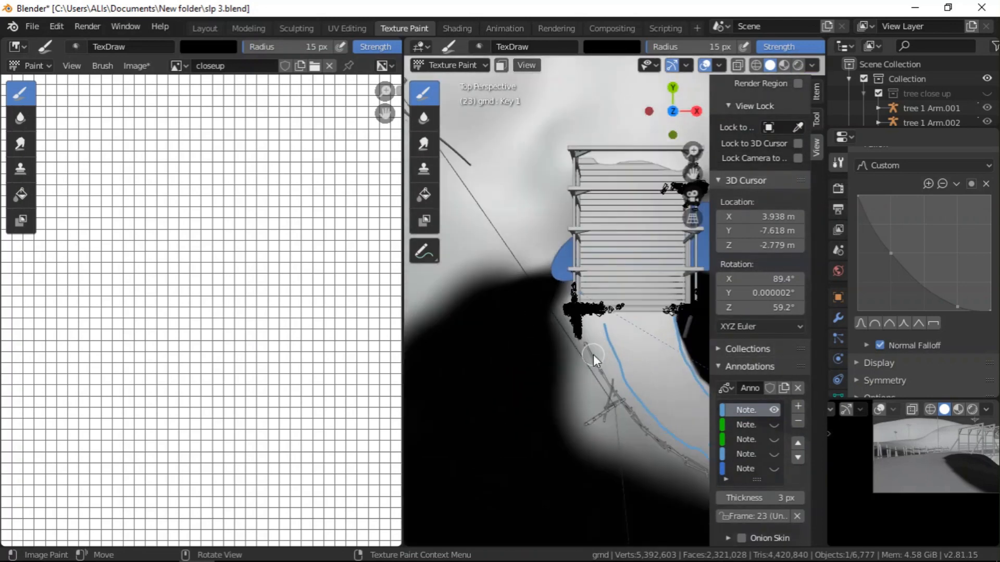
{"action": "left_click_drag", "start_coordinate": [595, 334], "coordinate": [601, 358]}
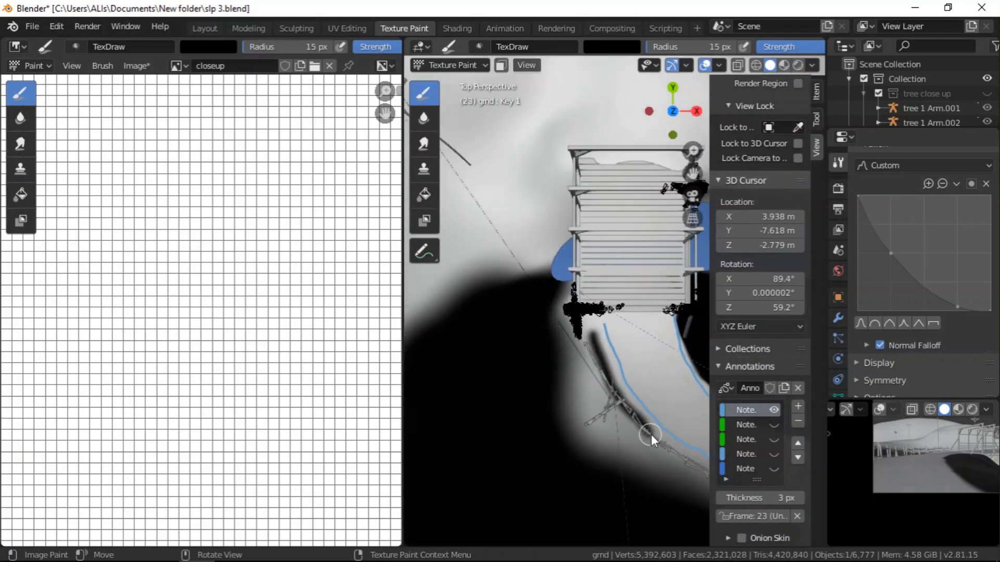
{"action": "left_click_drag", "start_coordinate": [642, 429], "coordinate": [601, 344]}
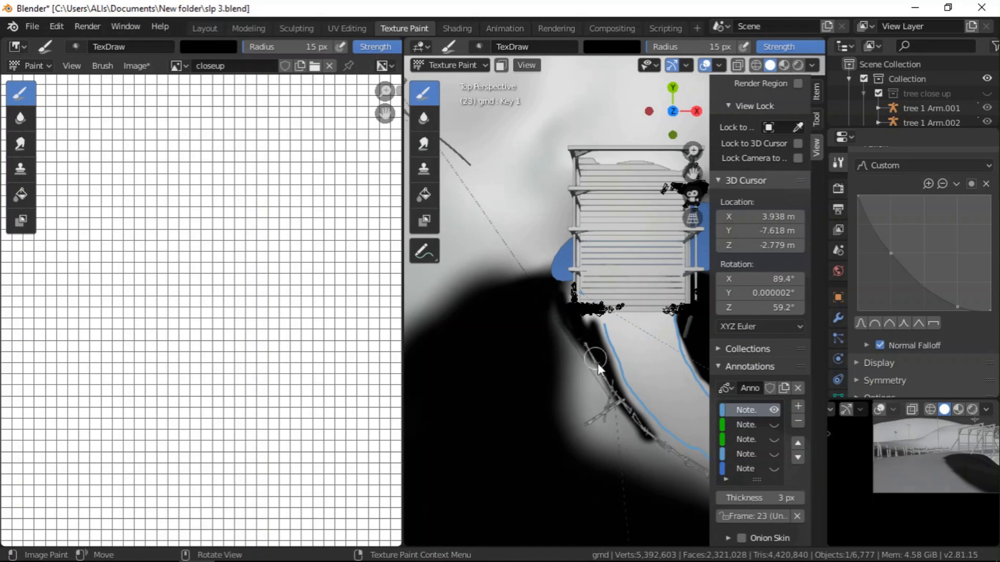
{"action": "mouse_move", "coordinate": [630, 417]}
{"action": "left_mouse_down"}
{"action": "mouse_move", "coordinate": [613, 381]}
{"action": "mouse_move", "coordinate": [665, 444]}
{"action": "left_mouse_up"}
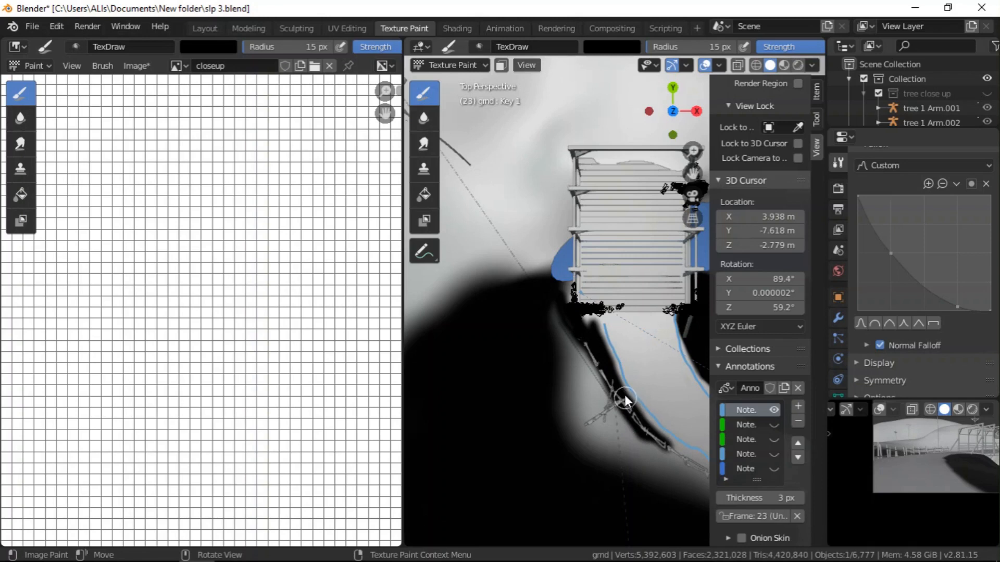
- Continue the black strip along the curved fence to its far end and start filling the ground behind it
{"action": "scroll", "coordinate": [577, 382], "scroll_direction": "down", "scroll_amount": 4}
{"action": "scroll", "coordinate": [649, 427], "scroll_direction": "up", "scroll_amount": 5}
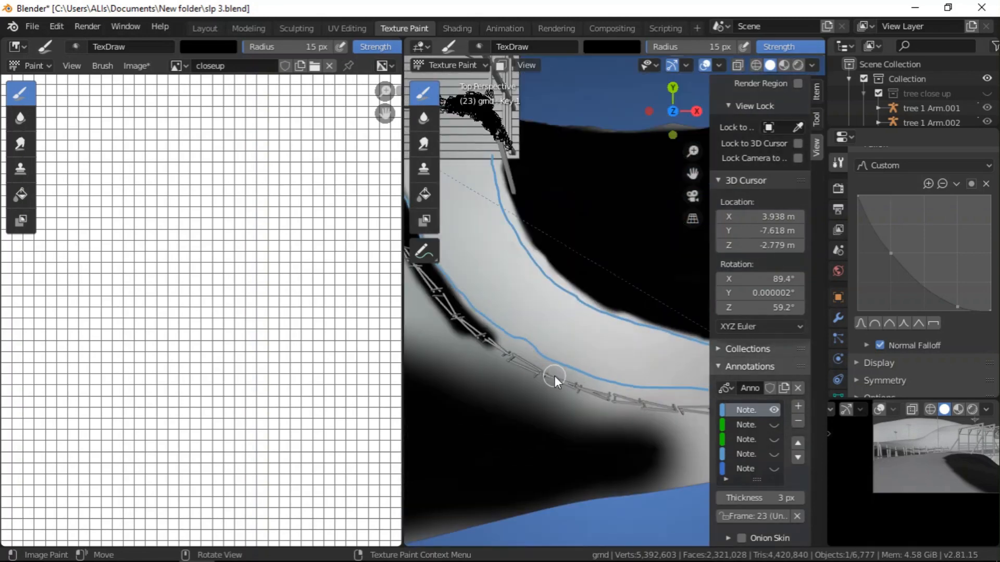
{"action": "scroll", "coordinate": [483, 339], "scroll_direction": "down", "scroll_amount": 1}
{"action": "scroll", "coordinate": [484, 339], "scroll_direction": "up", "scroll_amount": 1}
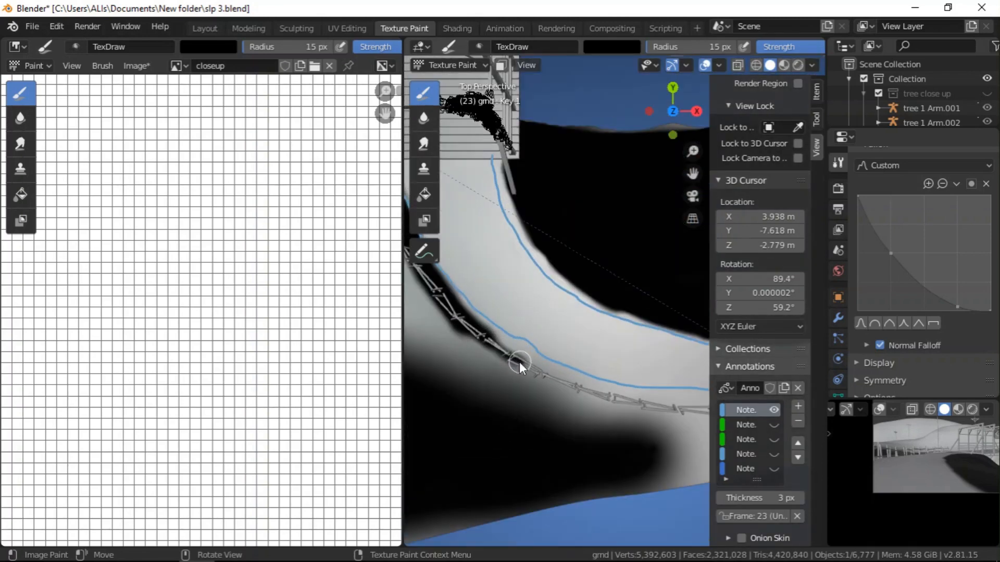
{"action": "left_click_drag", "start_coordinate": [473, 328], "coordinate": [505, 345]}
{"action": "mouse_move", "coordinate": [589, 392]}
{"action": "left_mouse_down"}
{"action": "mouse_move", "coordinate": [481, 353]}
{"action": "mouse_move", "coordinate": [662, 411]}
{"action": "mouse_move", "coordinate": [543, 383]}
{"action": "mouse_move", "coordinate": [631, 395]}
{"action": "left_mouse_up"}
{"action": "mouse_move", "coordinate": [703, 404]}
{"action": "left_mouse_down"}
{"action": "mouse_move", "coordinate": [537, 396]}
{"action": "mouse_move", "coordinate": [591, 416]}
{"action": "mouse_move", "coordinate": [678, 417]}
{"action": "left_mouse_up"}
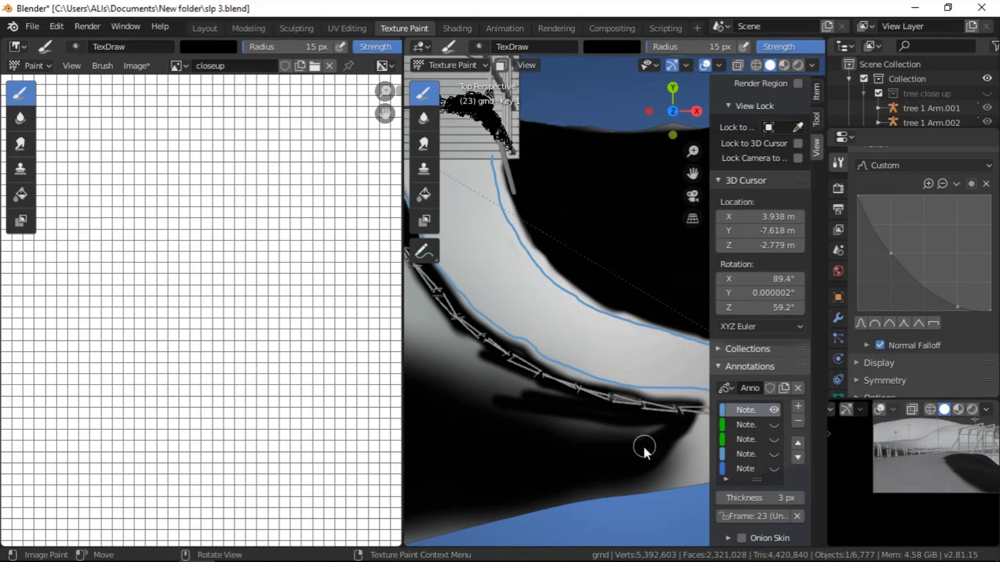
{"action": "left_click_drag", "start_coordinate": [518, 396], "coordinate": [572, 393]}
- Fill the remaining grey gap between the fence and the large black ground area with black
{"action": "scroll", "coordinate": [653, 457], "scroll_direction": "down", "scroll_amount": 4}
{"action": "scroll", "coordinate": [487, 329], "scroll_direction": "up", "scroll_amount": 2}
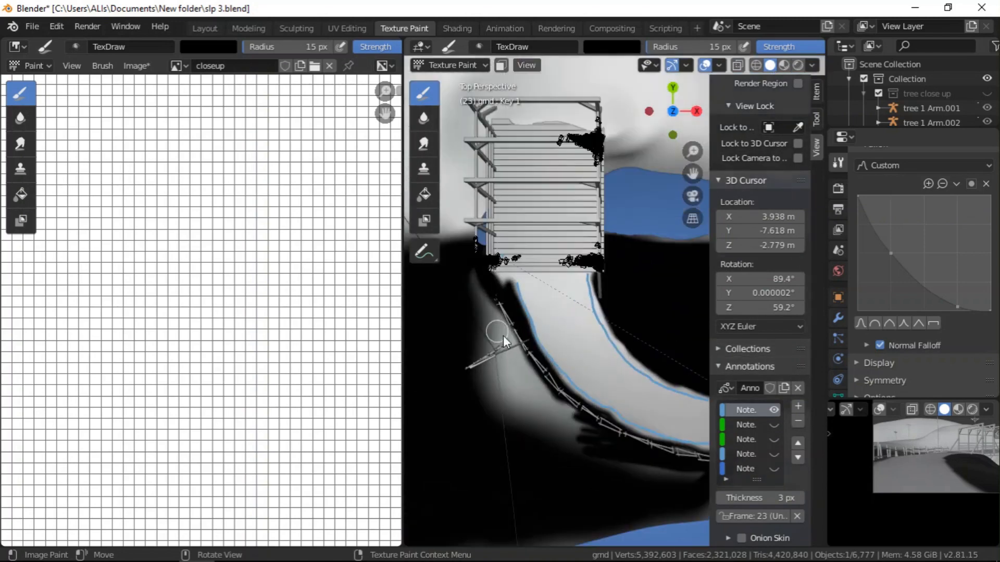
{"action": "scroll", "coordinate": [496, 355], "scroll_direction": "down", "scroll_amount": 3}
{"action": "scroll", "coordinate": [502, 348], "scroll_direction": "down", "scroll_amount": 1}
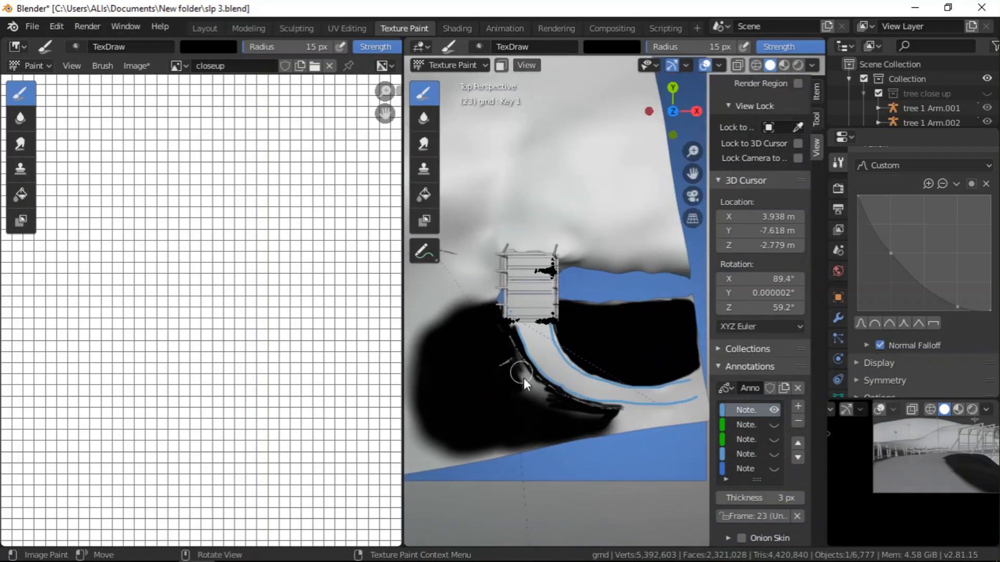
{"action": "left_click_drag", "start_coordinate": [502, 335], "coordinate": [533, 400]}
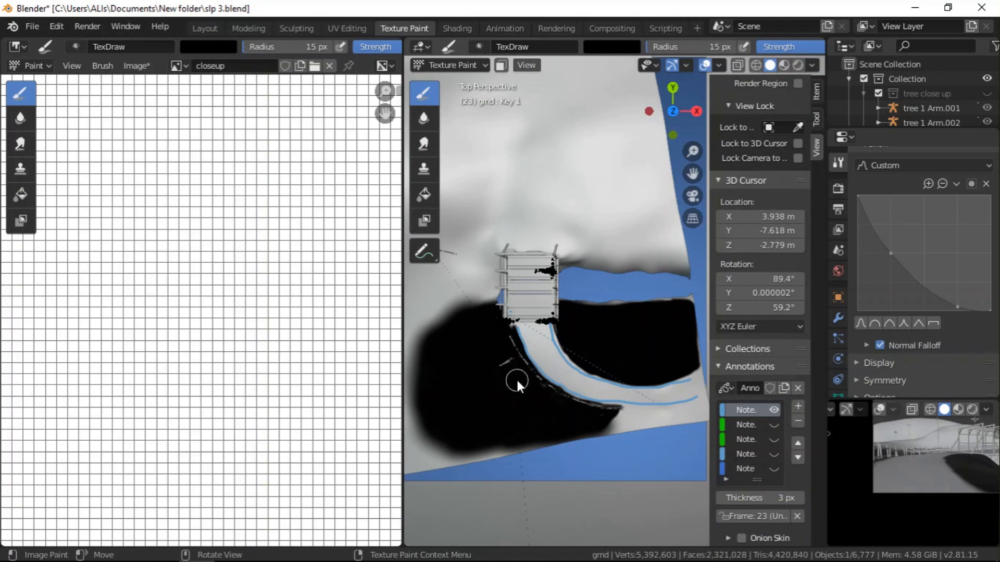
- Examine the painted ground on both sides of the road and the fence area in the camera view
{"action": "scroll", "coordinate": [513, 373], "scroll_direction": "up", "scroll_amount": 4}
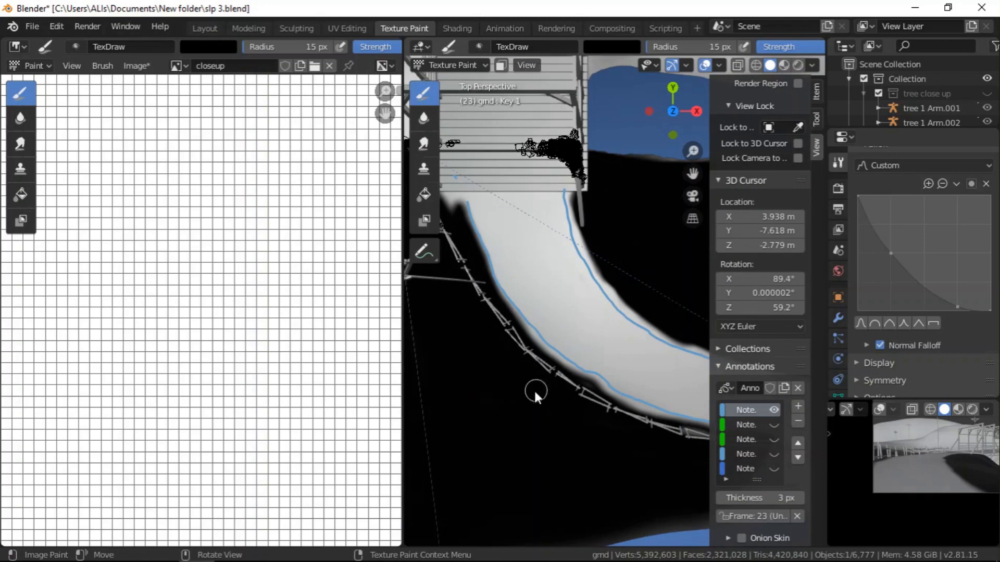
{"action": "scroll", "coordinate": [546, 397], "scroll_direction": "down", "scroll_amount": 7}
{"action": "scroll", "coordinate": [582, 418], "scroll_direction": "up", "scroll_amount": 3}
{"action": "scroll", "coordinate": [582, 417], "scroll_direction": "down", "scroll_amount": 4}
{"action": "scroll", "coordinate": [490, 342], "scroll_direction": "up", "scroll_amount": 3}
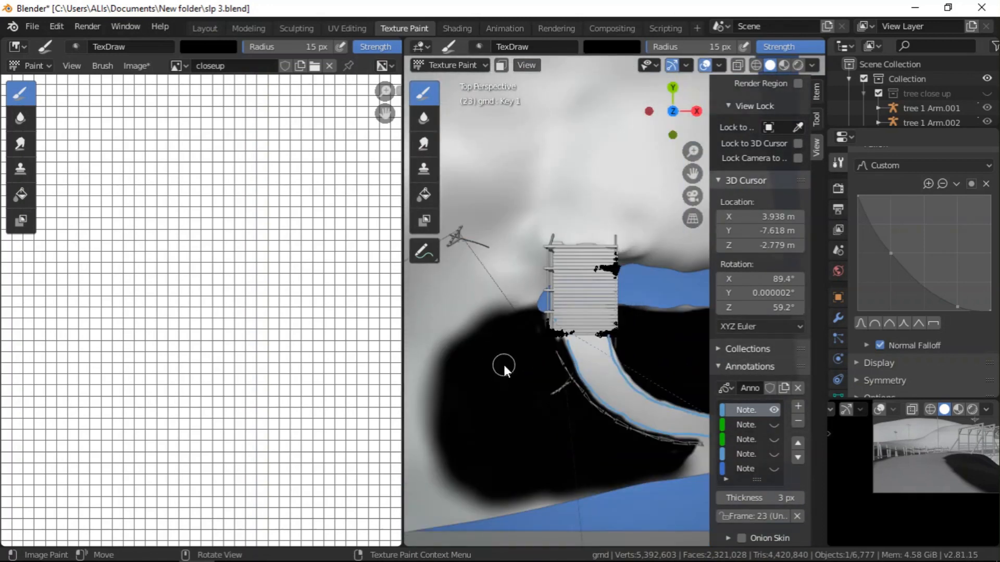
{"action": "scroll", "coordinate": [504, 364], "scroll_direction": "up", "scroll_amount": 5}
{"action": "scroll", "coordinate": [555, 361], "scroll_direction": "down", "scroll_amount": 8}
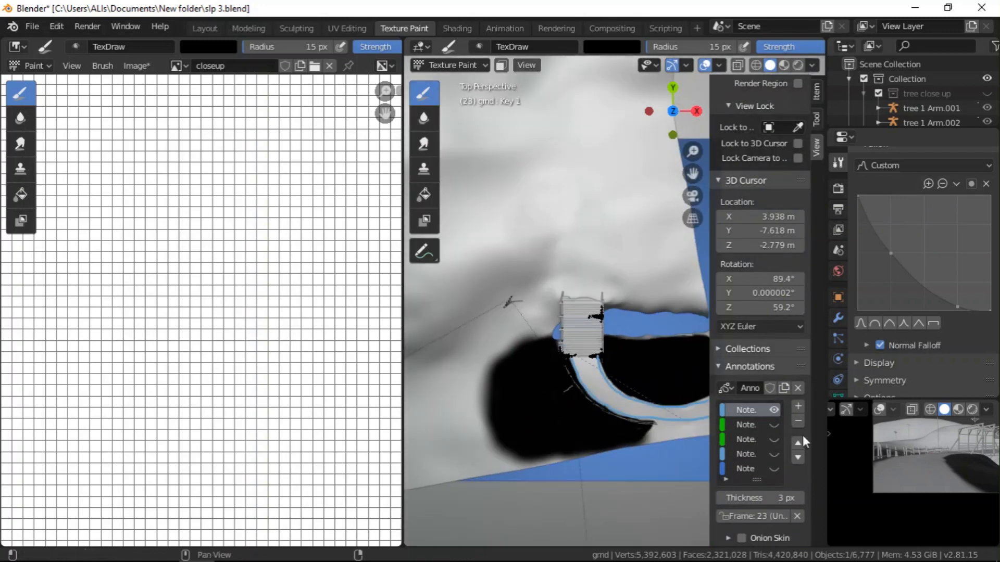
{"action": "scroll", "coordinate": [891, 453], "scroll_direction": "up", "scroll_amount": 4}
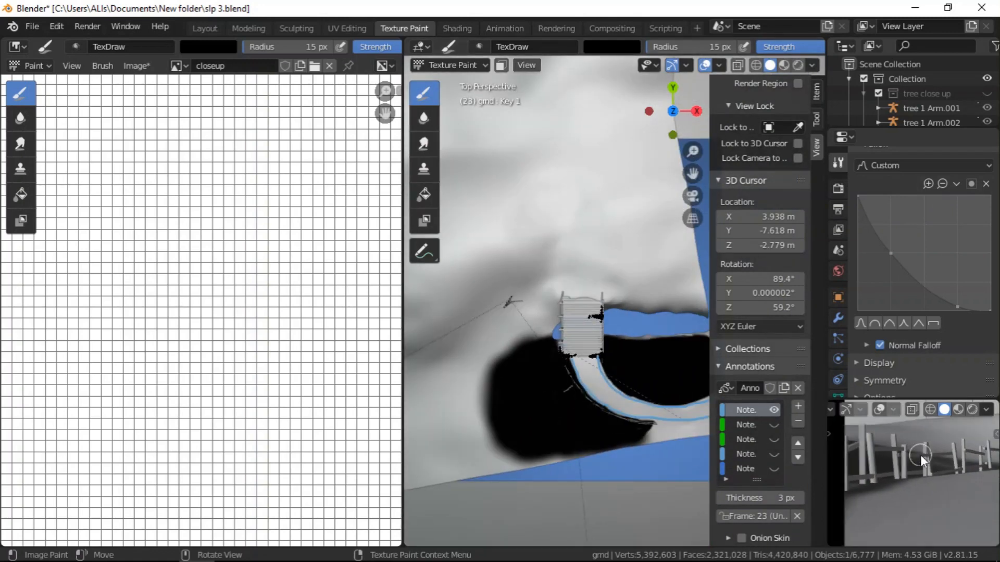
{"action": "scroll", "coordinate": [937, 461], "scroll_direction": "up", "scroll_amount": 2}
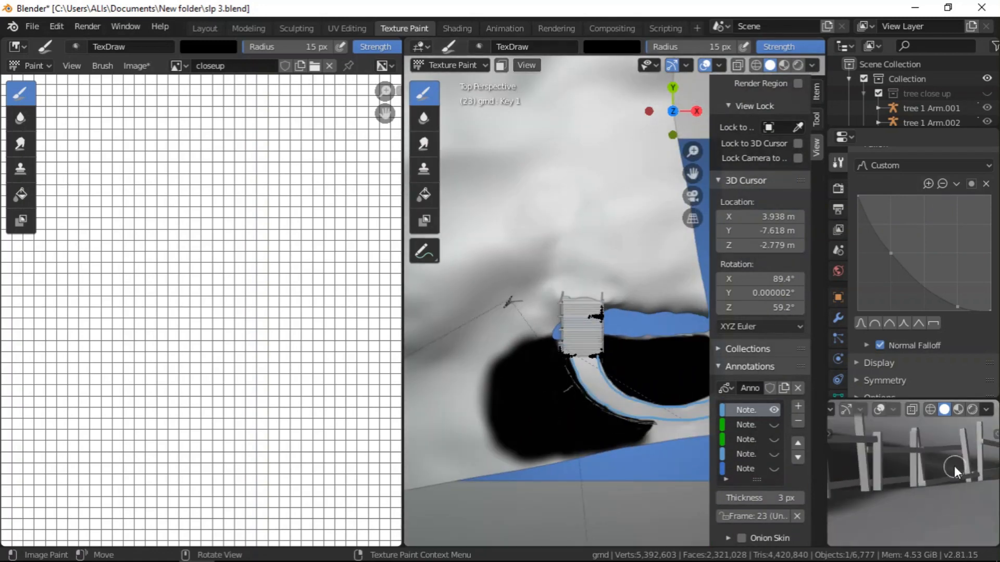
{"action": "scroll", "coordinate": [940, 456], "scroll_direction": "down", "scroll_amount": 2}
{"action": "scroll", "coordinate": [554, 364], "scroll_direction": "down", "scroll_amount": 2}
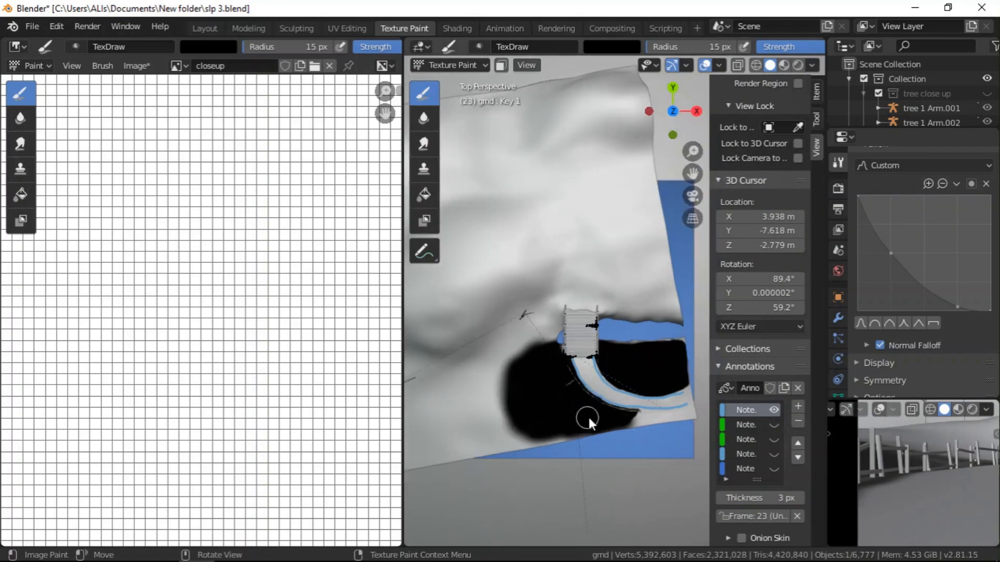
- Make the tree close up collection visible and check the painted ground around the bridge
{"action": "scroll", "coordinate": [576, 415], "scroll_direction": "up", "scroll_amount": 2}
{"action": "left_click", "coordinate": [987, 93]}
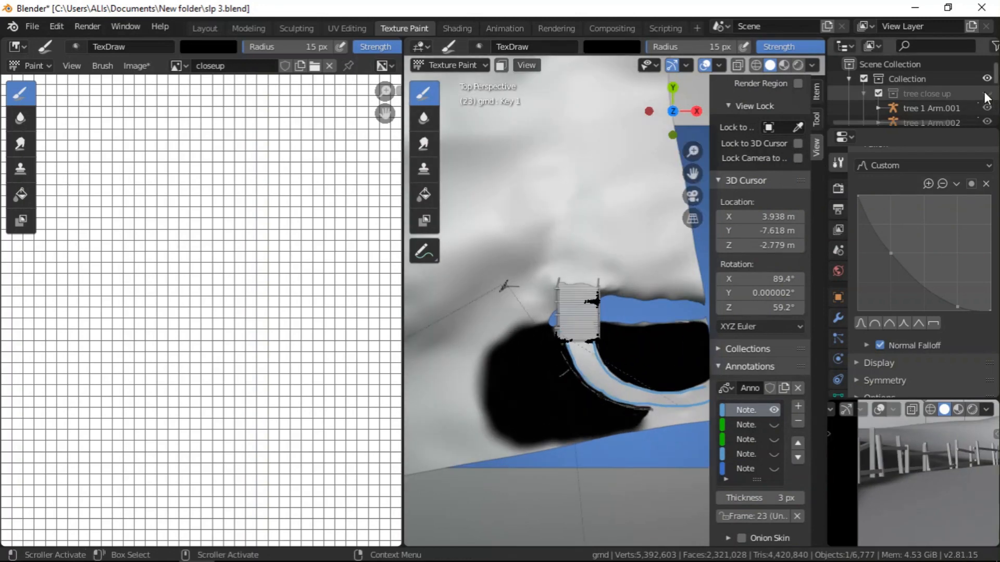
{"action": "scroll", "coordinate": [595, 383], "scroll_direction": "up", "scroll_amount": 3}
{"action": "scroll", "coordinate": [635, 415], "scroll_direction": "down", "scroll_amount": 1}
{"action": "scroll", "coordinate": [663, 430], "scroll_direction": "up", "scroll_amount": 3}
{"action": "scroll", "coordinate": [478, 470], "scroll_direction": "up", "scroll_amount": 4}
{"action": "scroll", "coordinate": [553, 369], "scroll_direction": "down", "scroll_amount": 5}
- Set the brush colour to white and paint over the black along the ground's outer edge beyond the fence
{"action": "mouse_move", "coordinate": [553, 369]}
{"action": "middle_mouse_down"}
{"action": "mouse_move", "coordinate": [558, 376]}
{"action": "mouse_move", "coordinate": [584, 338]}
{"action": "mouse_move", "coordinate": [527, 340]}
{"action": "mouse_move", "coordinate": [564, 371]}
{"action": "middle_mouse_up"}
{"action": "middle_click_drag", "start_coordinate": [612, 326], "coordinate": [620, 310]}
{"action": "right_click", "coordinate": [619, 311]}
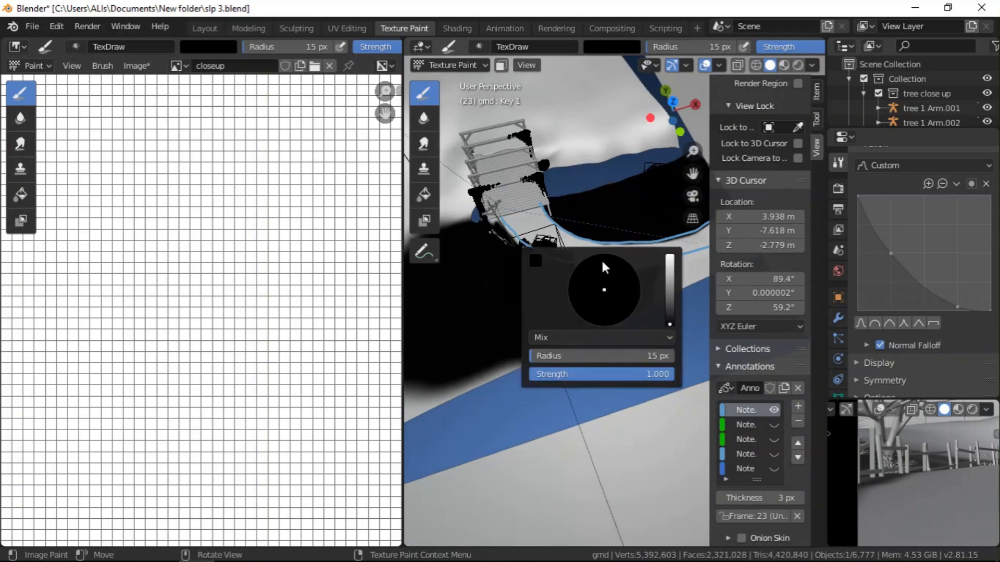
{"action": "left_click_drag", "start_coordinate": [676, 293], "coordinate": [677, 237]}
{"action": "mouse_move", "coordinate": [642, 270]}
{"action": "left_mouse_down"}
{"action": "mouse_move", "coordinate": [515, 354]}
{"action": "mouse_move", "coordinate": [424, 389]}
{"action": "mouse_move", "coordinate": [487, 374]}
{"action": "mouse_move", "coordinate": [598, 324]}
{"action": "mouse_move", "coordinate": [652, 283]}
{"action": "mouse_move", "coordinate": [567, 348]}
{"action": "left_mouse_up"}
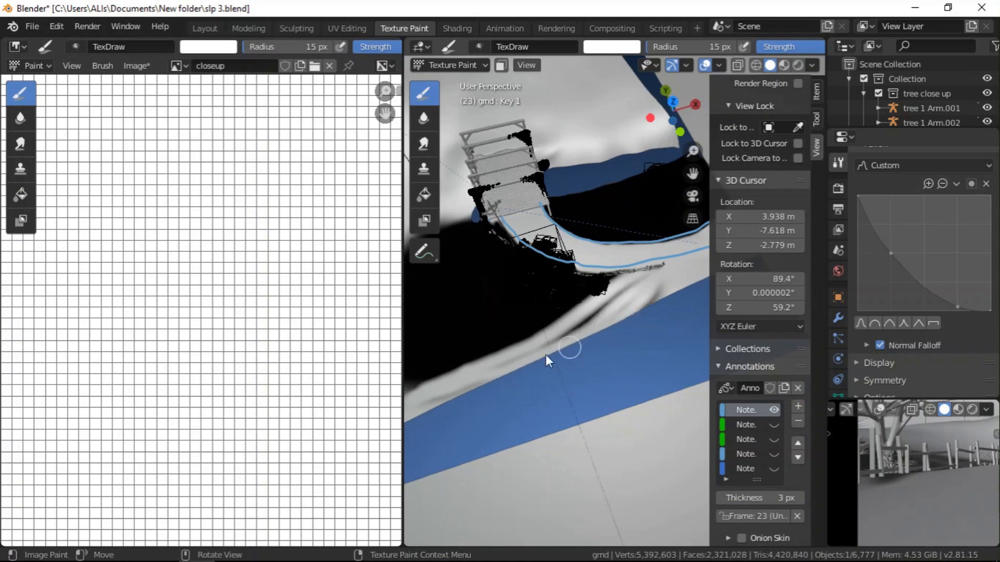
{"action": "mouse_move", "coordinate": [662, 293]}
{"action": "left_mouse_down"}
{"action": "mouse_move", "coordinate": [580, 323]}
{"action": "mouse_move", "coordinate": [609, 321]}
{"action": "left_mouse_up"}
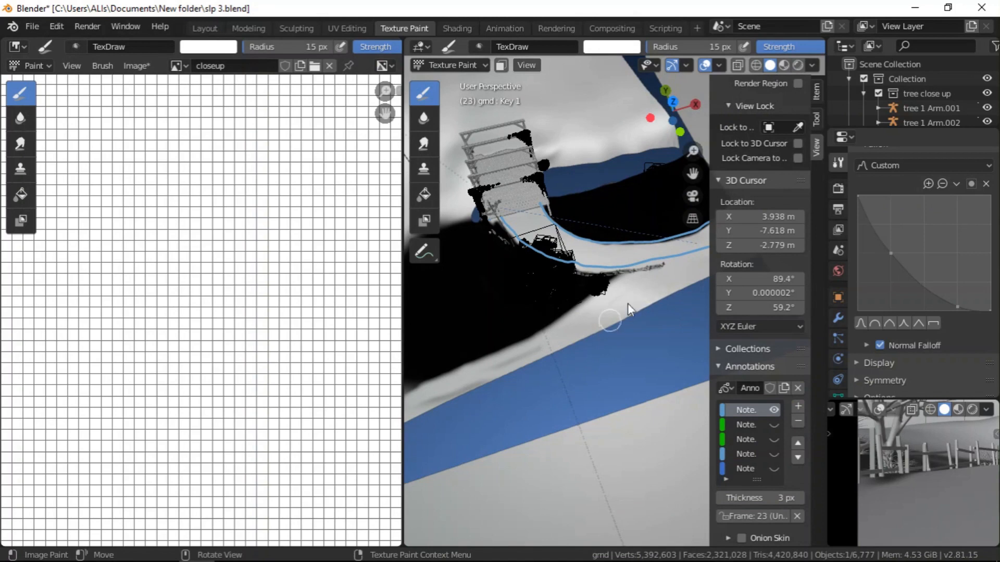
- Paint white strokes across the black area's end away from the road and whiten the ground outside them
{"action": "scroll", "coordinate": [549, 345], "scroll_direction": "down", "scroll_amount": 4}
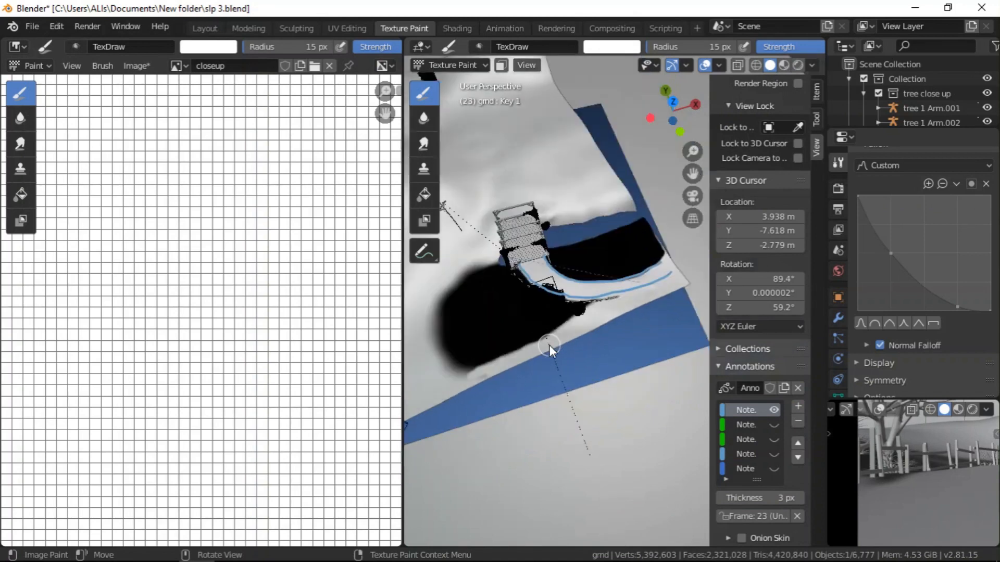
{"action": "scroll", "coordinate": [466, 360], "scroll_direction": "up", "scroll_amount": 3}
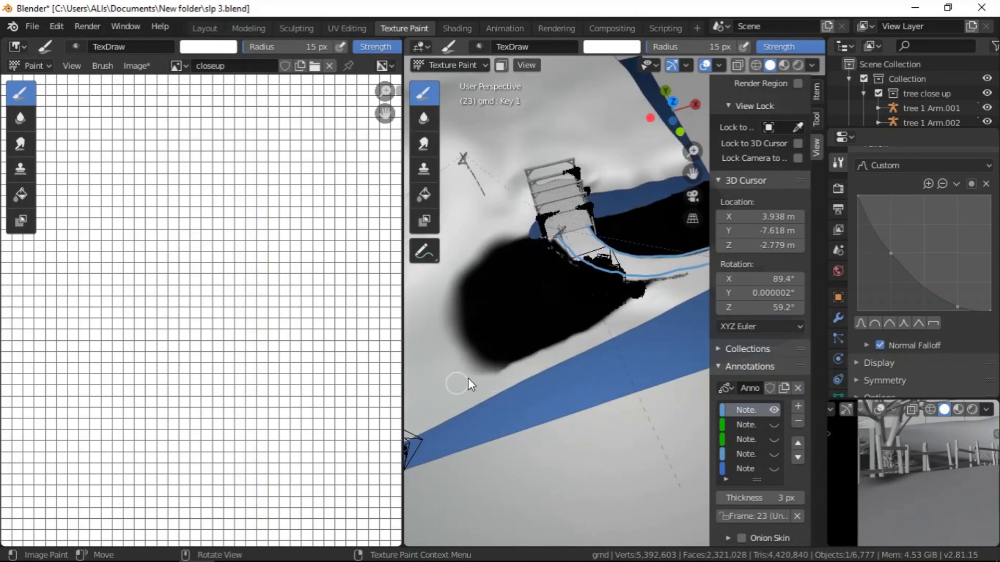
{"action": "left_click_drag", "start_coordinate": [473, 261], "coordinate": [503, 360]}
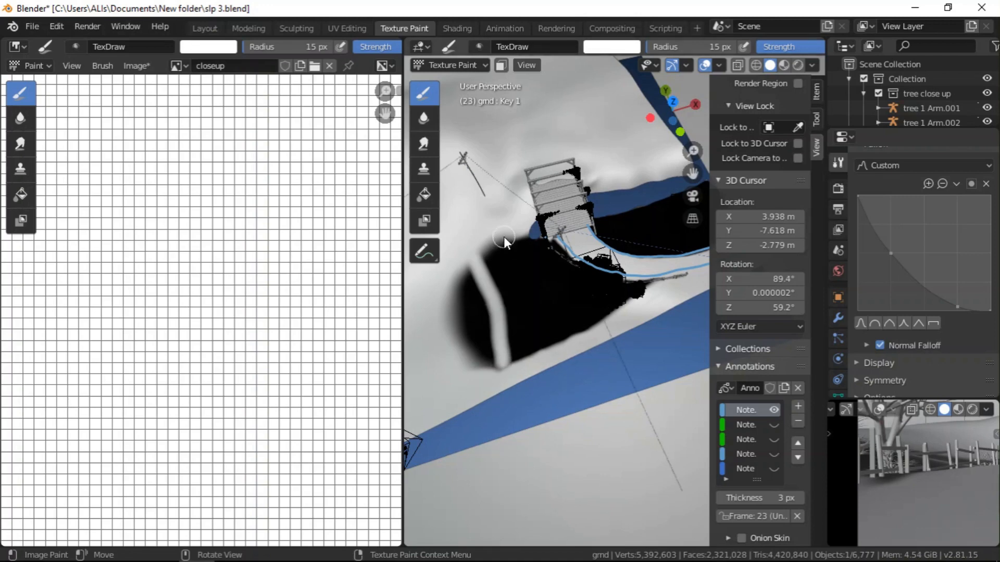
{"action": "left_click_drag", "start_coordinate": [505, 238], "coordinate": [518, 345]}
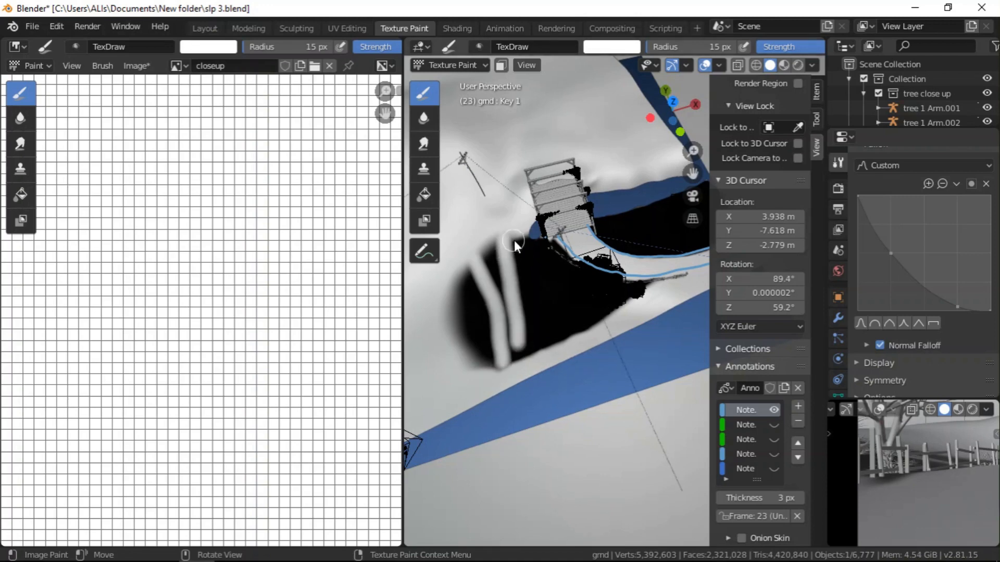
{"action": "left_click_drag", "start_coordinate": [567, 333], "coordinate": [569, 334]}
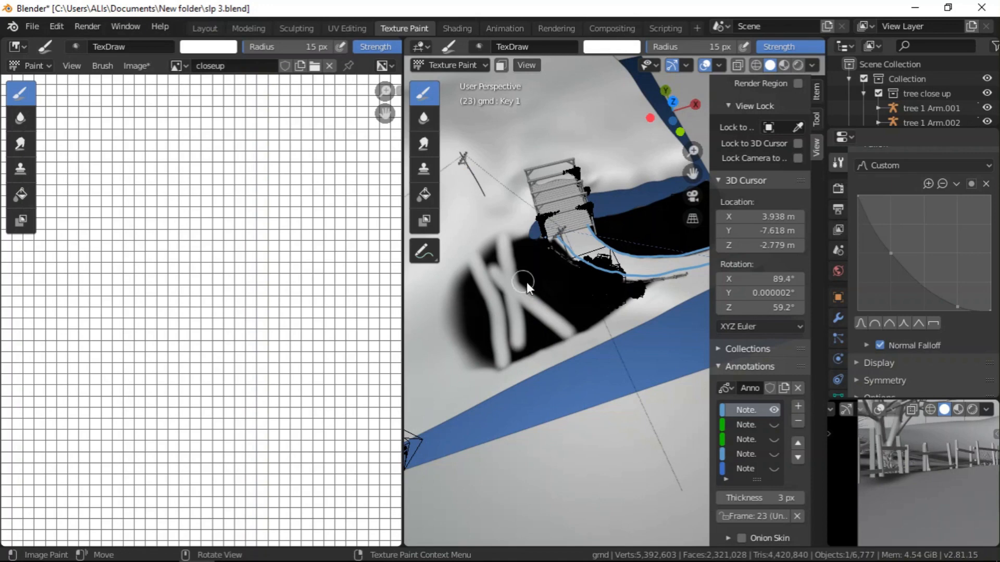
{"action": "mouse_move", "coordinate": [471, 256]}
{"action": "left_mouse_down"}
{"action": "mouse_move", "coordinate": [458, 317]}
{"action": "mouse_move", "coordinate": [452, 284]}
{"action": "mouse_move", "coordinate": [454, 311]}
{"action": "mouse_move", "coordinate": [483, 336]}
{"action": "left_mouse_up"}
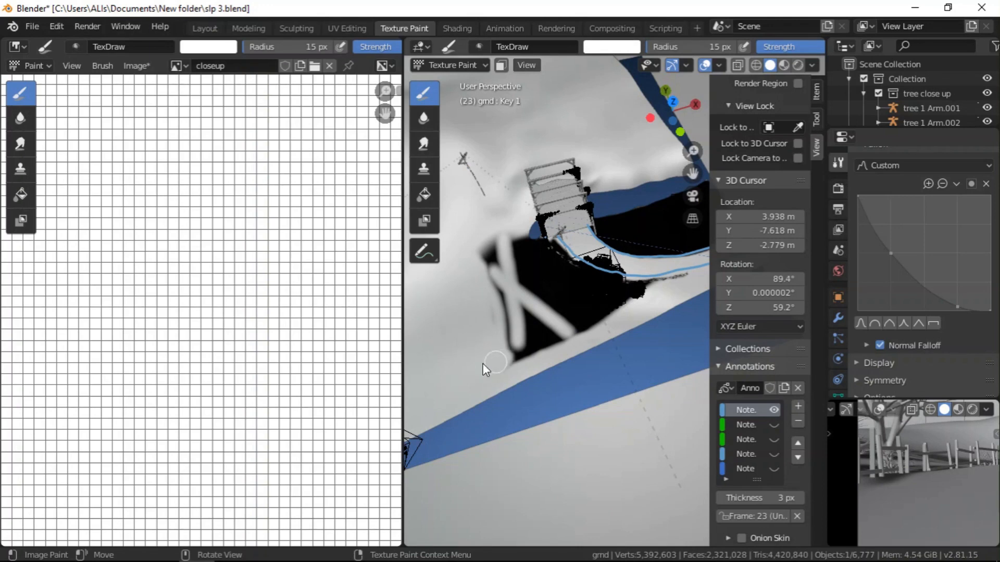
- Set the brush colour to black and repaint the black area's edge from the fence's far end along the ground border
{"action": "right_click", "coordinate": [500, 315]}
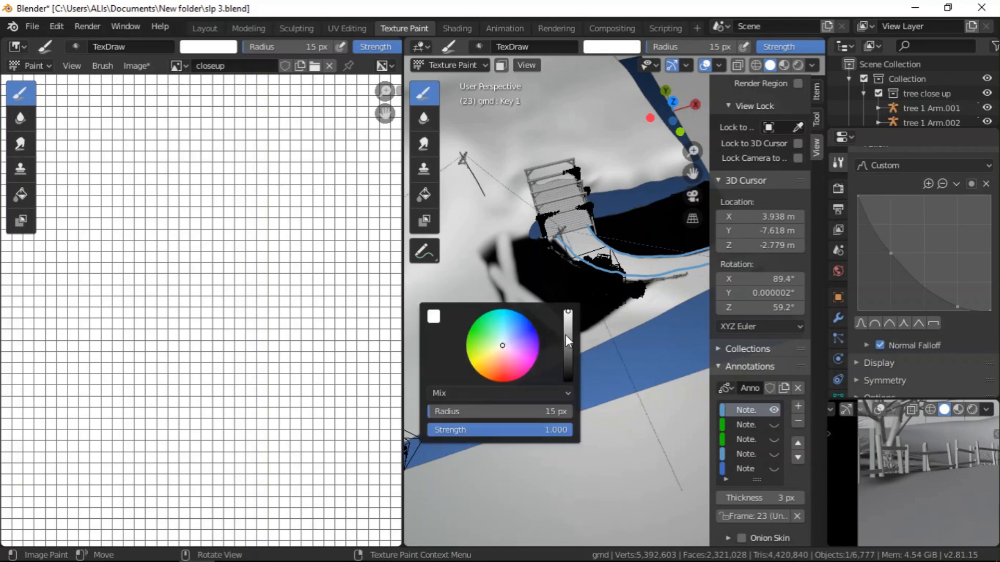
{"action": "left_click_drag", "start_coordinate": [567, 328], "coordinate": [568, 380]}
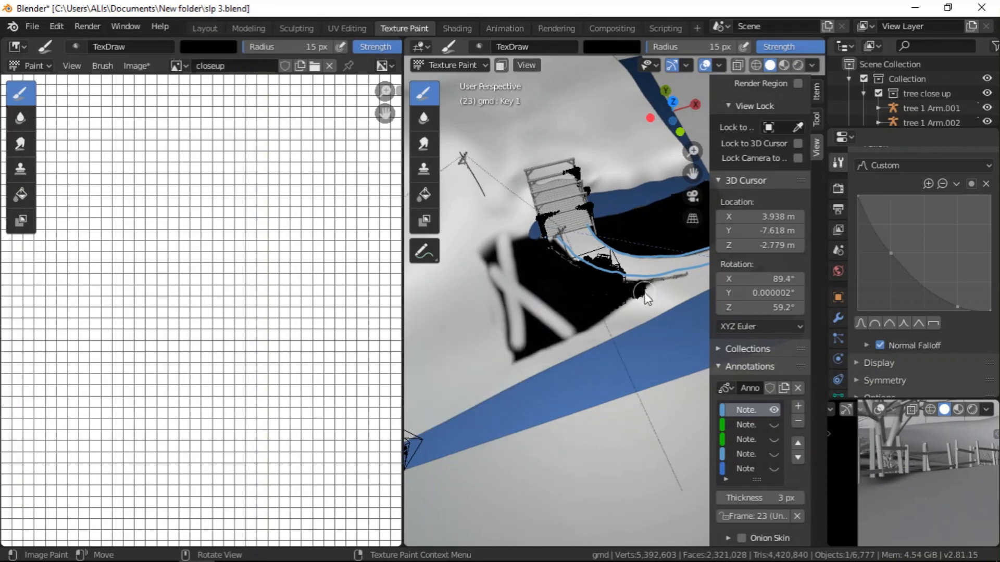
{"action": "scroll", "coordinate": [644, 295], "scroll_direction": "up", "scroll_amount": 3}
{"action": "mouse_move", "coordinate": [649, 289]}
{"action": "left_mouse_down"}
{"action": "mouse_move", "coordinate": [527, 359]}
{"action": "mouse_move", "coordinate": [641, 296]}
{"action": "mouse_move", "coordinate": [576, 313]}
{"action": "mouse_move", "coordinate": [526, 359]}
{"action": "mouse_move", "coordinate": [657, 296]}
{"action": "mouse_move", "coordinate": [625, 323]}
{"action": "mouse_move", "coordinate": [505, 379]}
{"action": "mouse_move", "coordinate": [572, 327]}
{"action": "mouse_move", "coordinate": [538, 364]}
{"action": "mouse_move", "coordinate": [638, 306]}
{"action": "mouse_move", "coordinate": [507, 370]}
{"action": "left_mouse_up"}
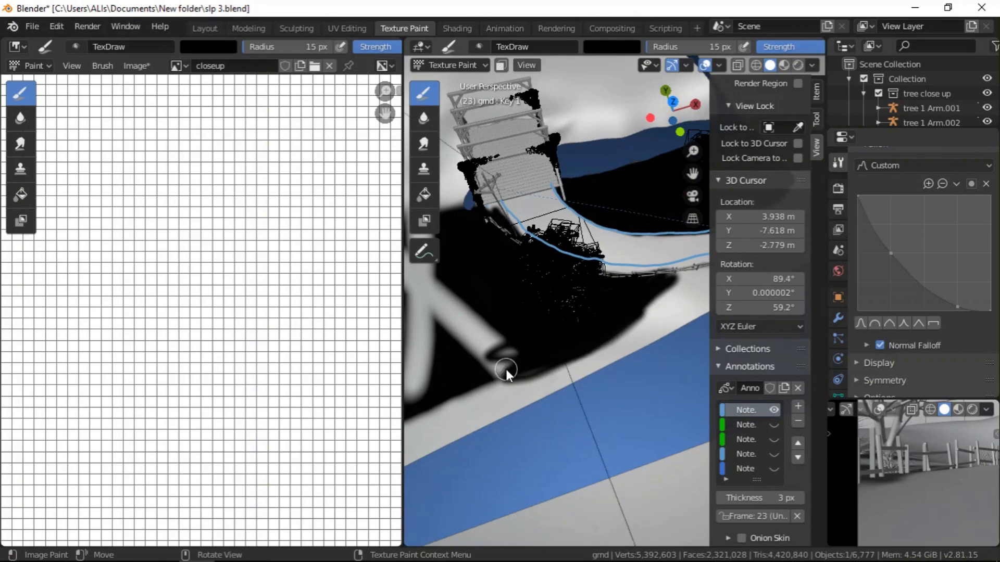
- Paint black over the white strokes left inside the closeup area and round off its corner near the riverbank
{"action": "scroll", "coordinate": [545, 336], "scroll_direction": "down", "scroll_amount": 2}
{"action": "mouse_move", "coordinate": [463, 271]}
{"action": "middle_mouse_down"}
{"action": "mouse_move", "coordinate": [472, 289]}
{"action": "mouse_move", "coordinate": [471, 272]}
{"action": "middle_mouse_up"}
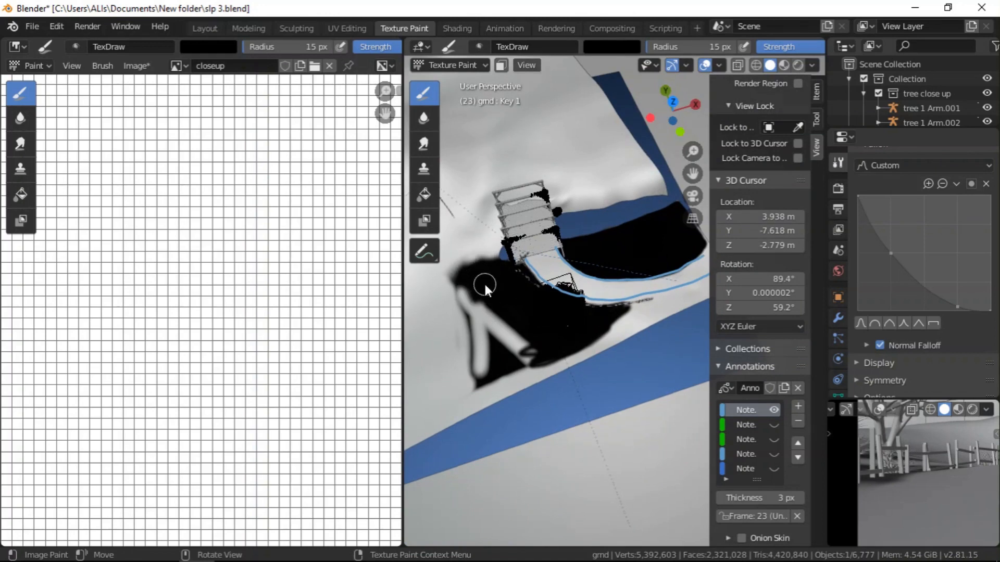
{"action": "mouse_move", "coordinate": [483, 280]}
{"action": "left_mouse_down"}
{"action": "mouse_move", "coordinate": [529, 351]}
{"action": "mouse_move", "coordinate": [539, 349]}
{"action": "left_mouse_up"}
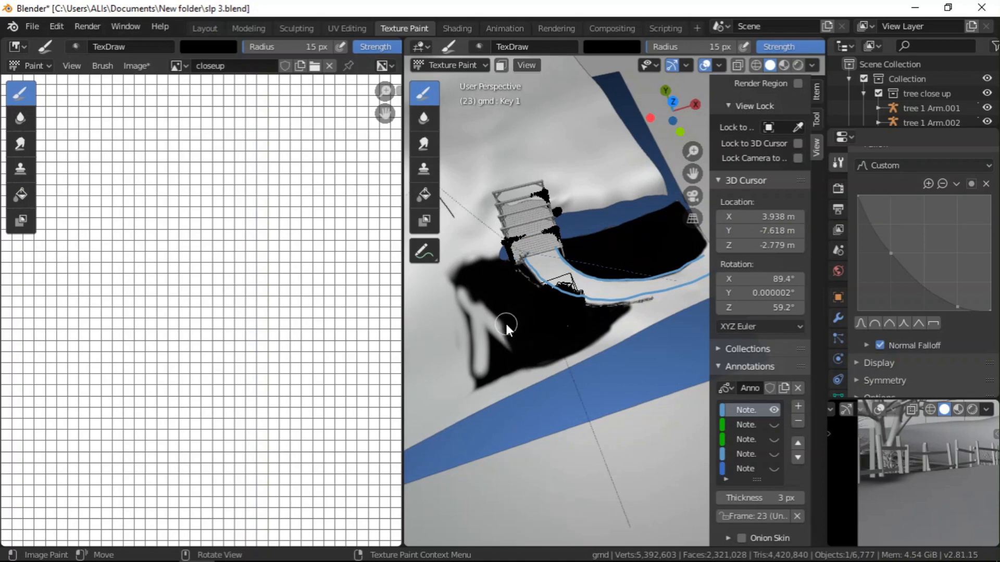
{"action": "left_click_drag", "start_coordinate": [492, 306], "coordinate": [509, 354]}
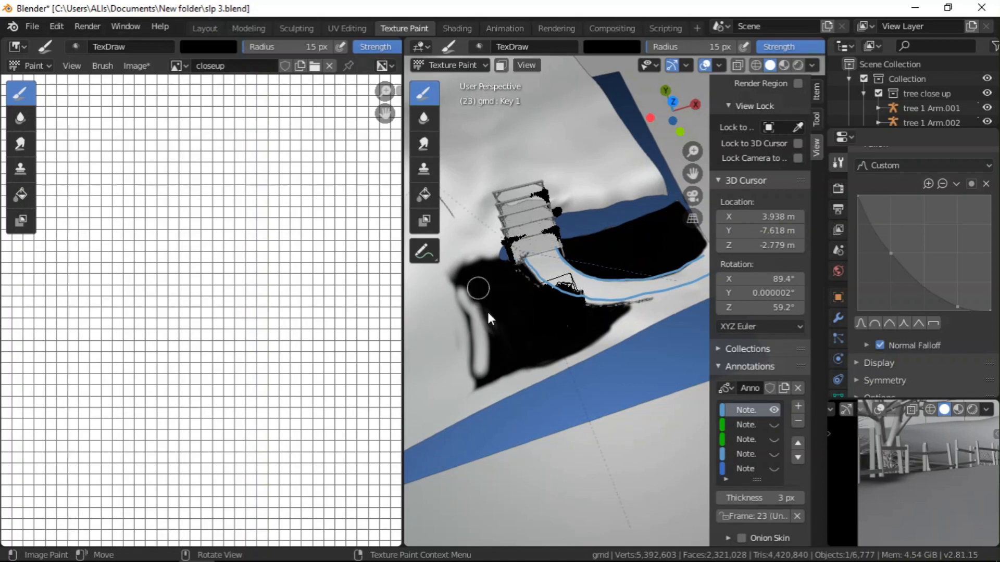
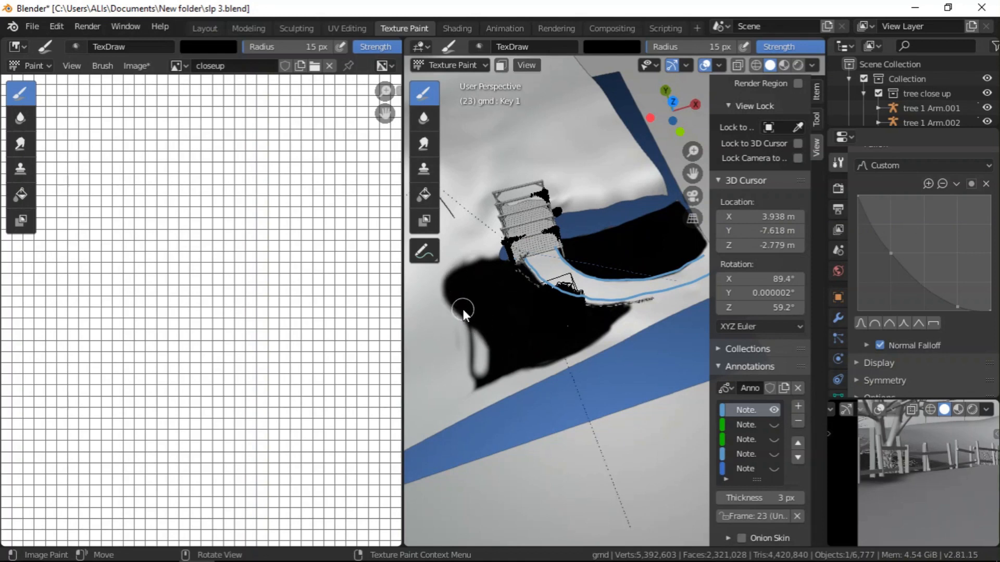
- Set the brush colour to white and trim the black area's outer corner near the ground's edge
{"action": "right_click", "coordinate": [476, 324]}
{"action": "left_click_drag", "start_coordinate": [545, 340], "coordinate": [544, 308]}
{"action": "left_click_drag", "start_coordinate": [471, 341], "coordinate": [498, 365]}
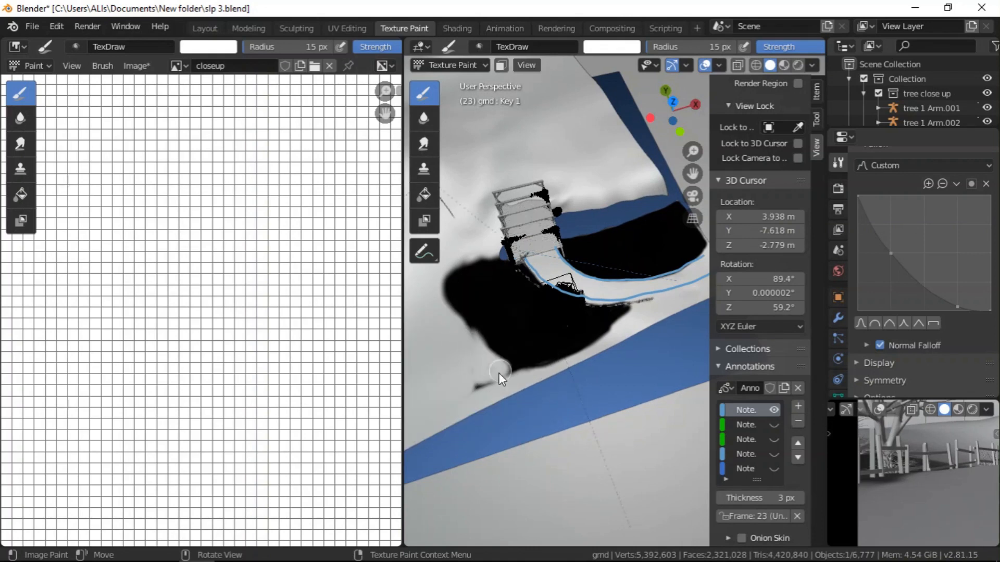
{"action": "left_click_drag", "start_coordinate": [512, 374], "coordinate": [476, 385]}
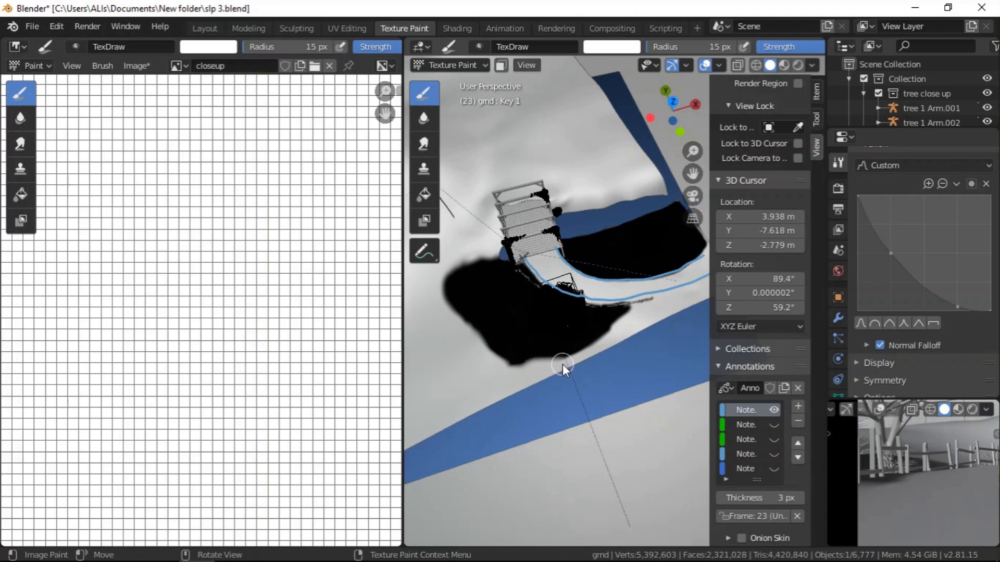
- Set the brush colour to black and extend the closeup area outward from its corner below the bridge with a tapering strip
{"action": "scroll", "coordinate": [878, 450], "scroll_direction": "up", "scroll_amount": 5}
{"action": "scroll", "coordinate": [940, 450], "scroll_direction": "down", "scroll_amount": 8}
{"action": "scroll", "coordinate": [938, 466], "scroll_direction": "up", "scroll_amount": 2}
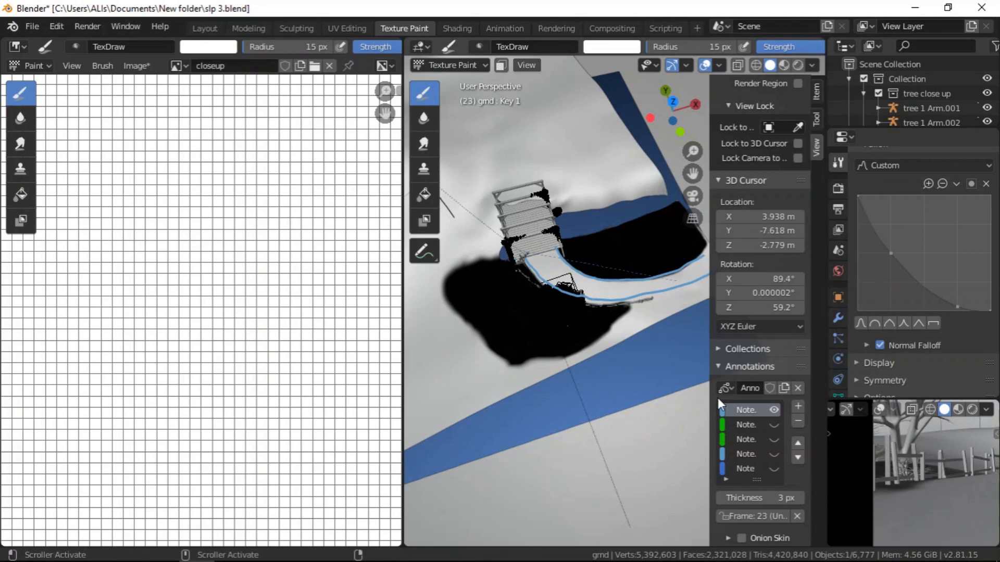
{"action": "mouse_move", "coordinate": [579, 354]}
{"action": "middle_mouse_down"}
{"action": "mouse_move", "coordinate": [553, 358]}
{"action": "mouse_move", "coordinate": [530, 320]}
{"action": "middle_mouse_up"}
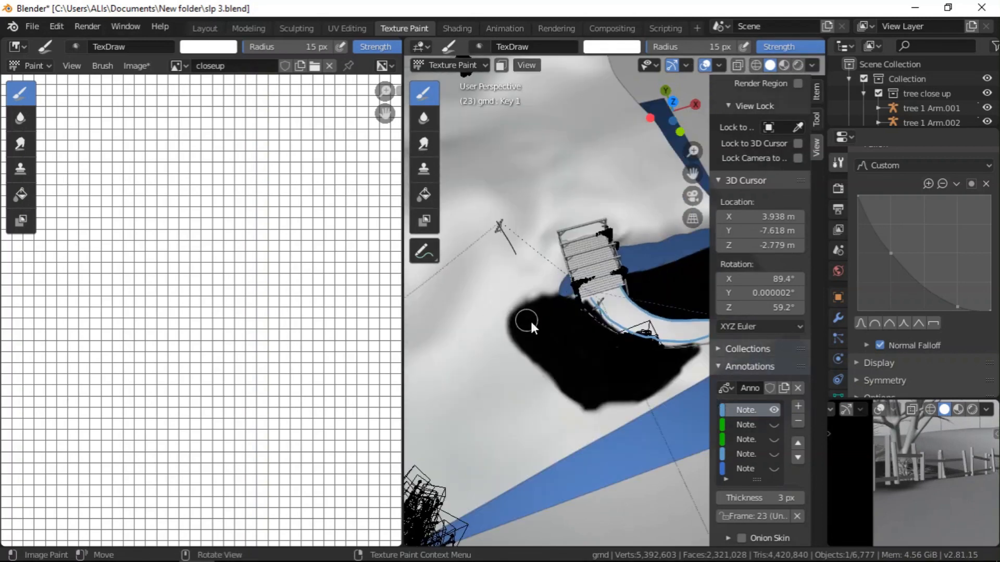
{"action": "right_click", "coordinate": [531, 323]}
{"action": "left_click_drag", "start_coordinate": [604, 343], "coordinate": [599, 387]}
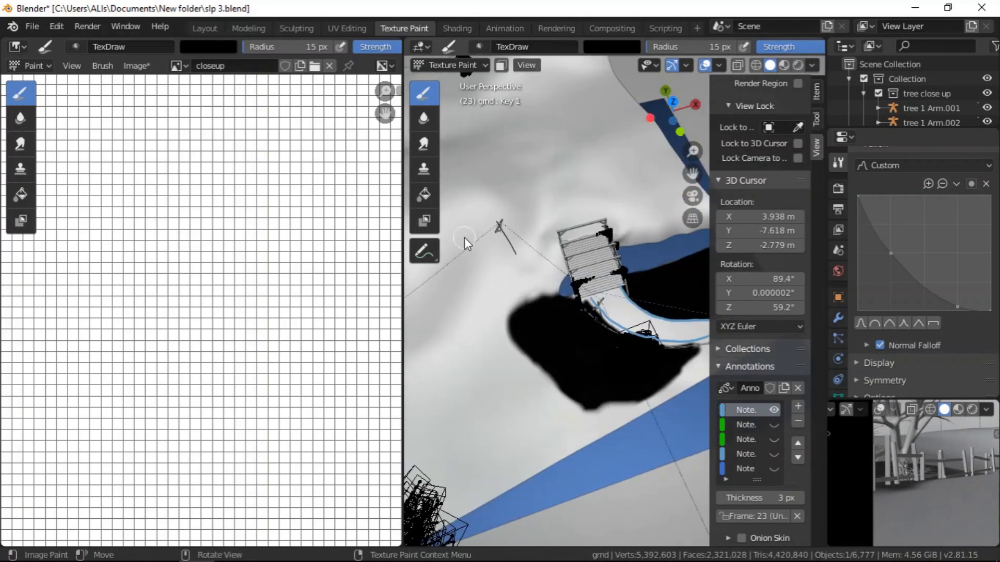
{"action": "left_click_drag", "start_coordinate": [501, 327], "coordinate": [469, 350]}
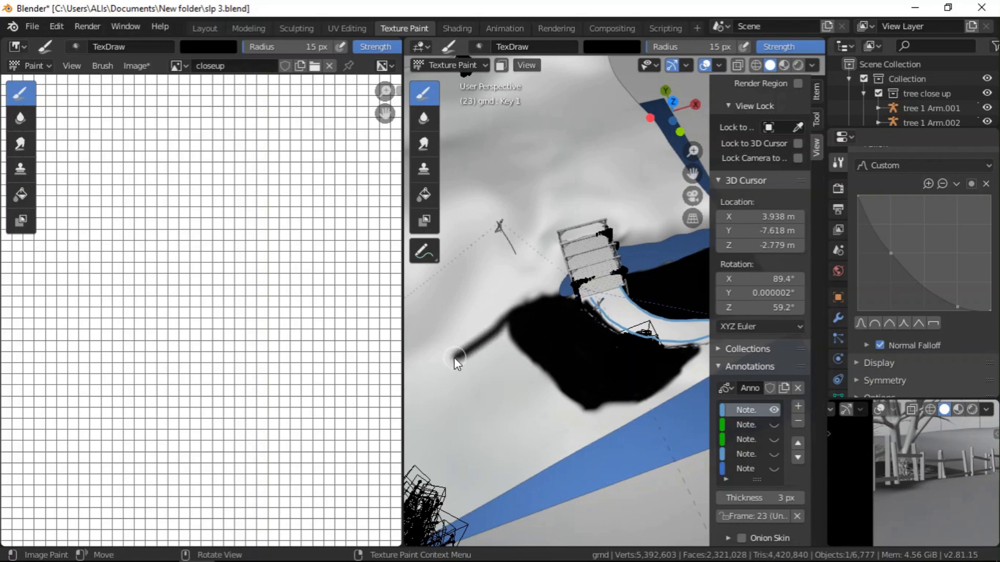
{"action": "mouse_move", "coordinate": [482, 345]}
{"action": "left_mouse_down"}
{"action": "mouse_move", "coordinate": [488, 354]}
{"action": "mouse_move", "coordinate": [534, 347]}
{"action": "mouse_move", "coordinate": [510, 325]}
{"action": "mouse_move", "coordinate": [458, 357]}
{"action": "left_mouse_up"}
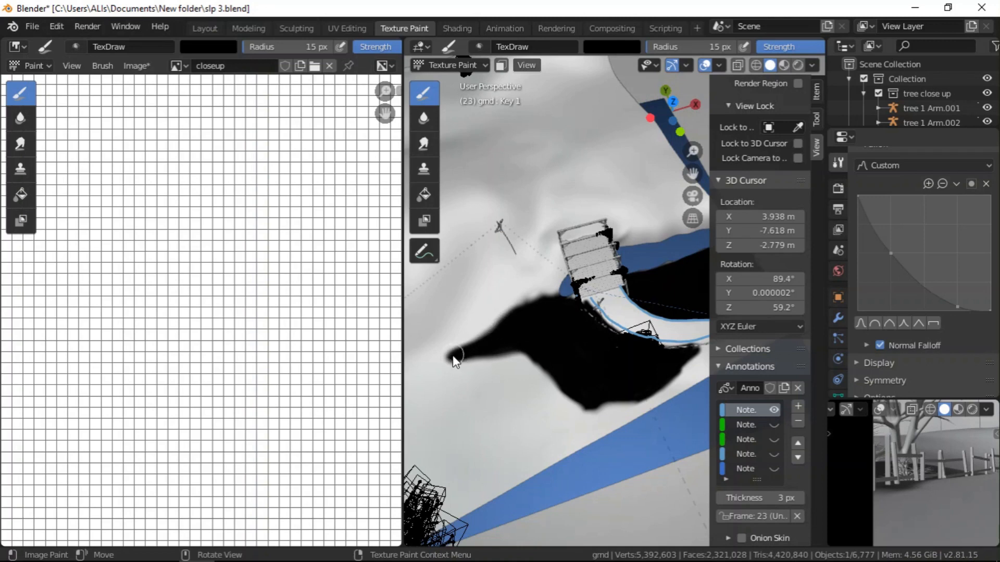
- Paint black along the far stretch of the fence, filling the white ground between the fence and the closeup area's edge
{"action": "scroll", "coordinate": [582, 405], "scroll_direction": "up", "scroll_amount": 1}
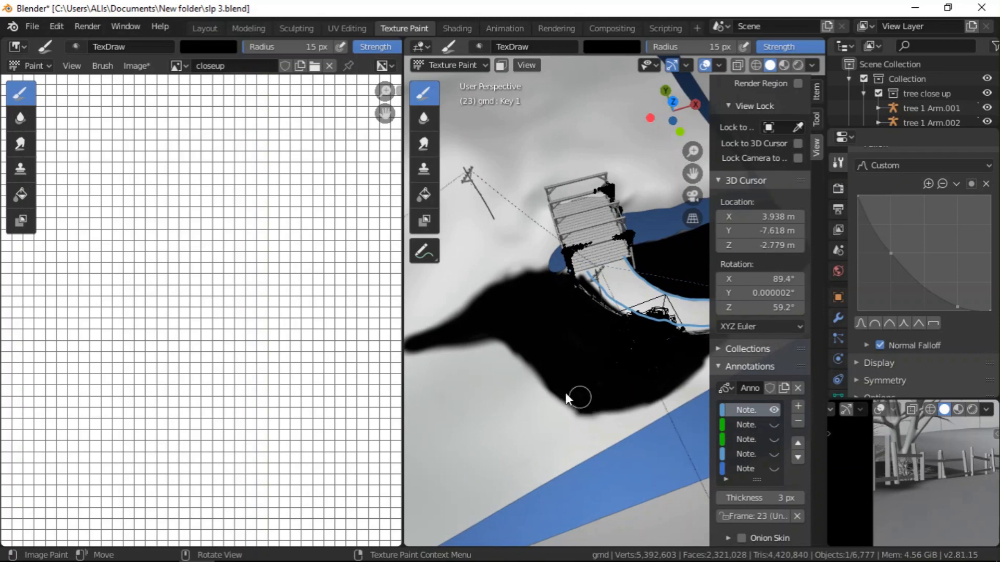
{"action": "scroll", "coordinate": [614, 386], "scroll_direction": "down", "scroll_amount": 2}
{"action": "scroll", "coordinate": [584, 379], "scroll_direction": "up", "scroll_amount": 6}
{"action": "scroll", "coordinate": [592, 377], "scroll_direction": "down", "scroll_amount": 3}
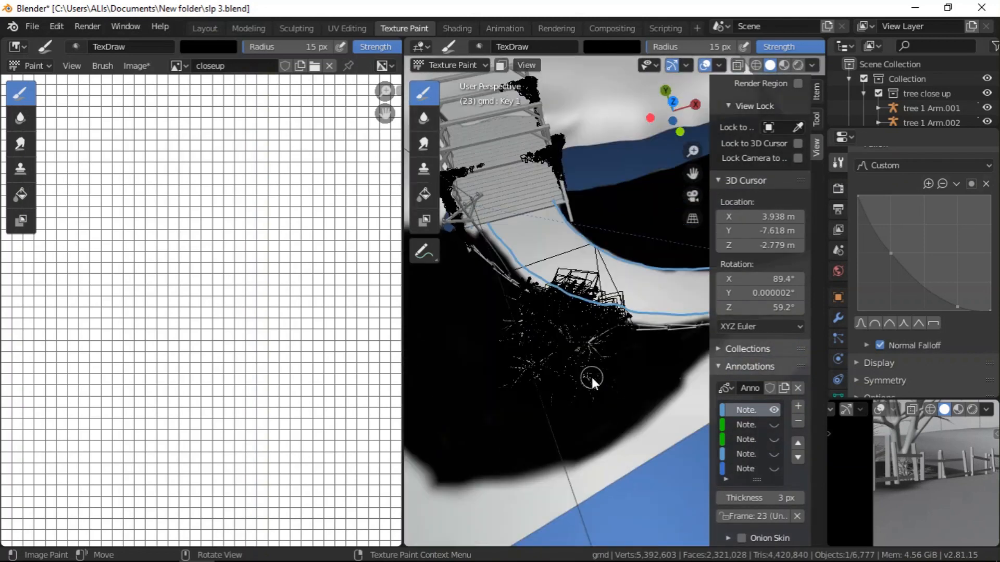
{"action": "scroll", "coordinate": [601, 367], "scroll_direction": "down", "scroll_amount": 2}
{"action": "scroll", "coordinate": [674, 362], "scroll_direction": "up", "scroll_amount": 5}
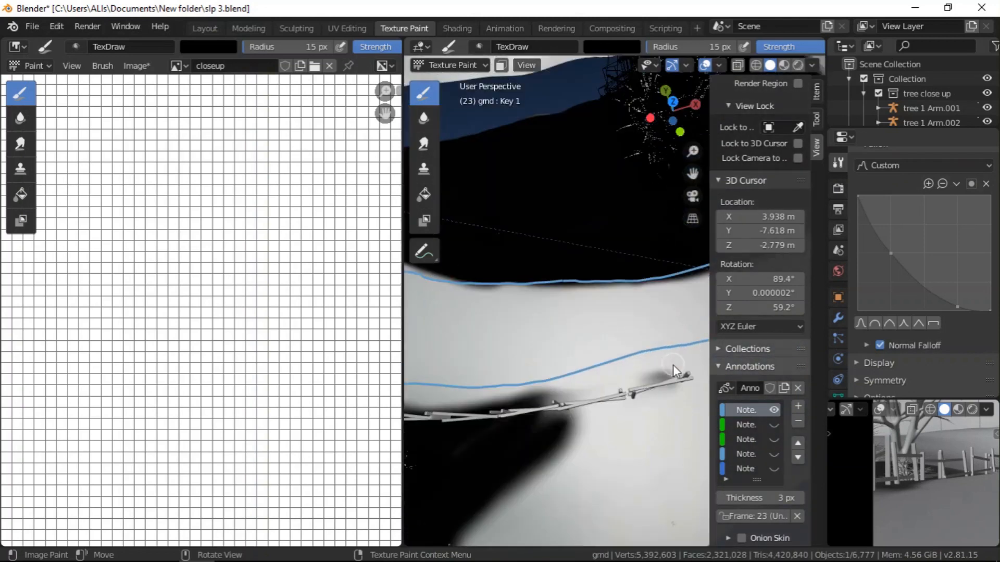
{"action": "scroll", "coordinate": [695, 370], "scroll_direction": "down", "scroll_amount": 2}
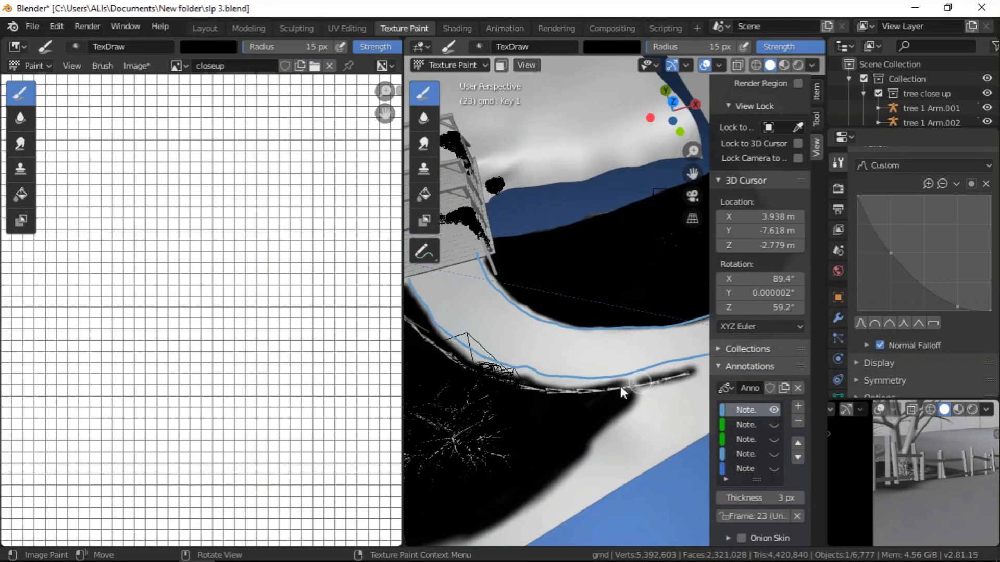
{"action": "mouse_move", "coordinate": [650, 388]}
{"action": "left_mouse_down"}
{"action": "mouse_move", "coordinate": [682, 373]}
{"action": "mouse_move", "coordinate": [631, 386]}
{"action": "left_mouse_up"}
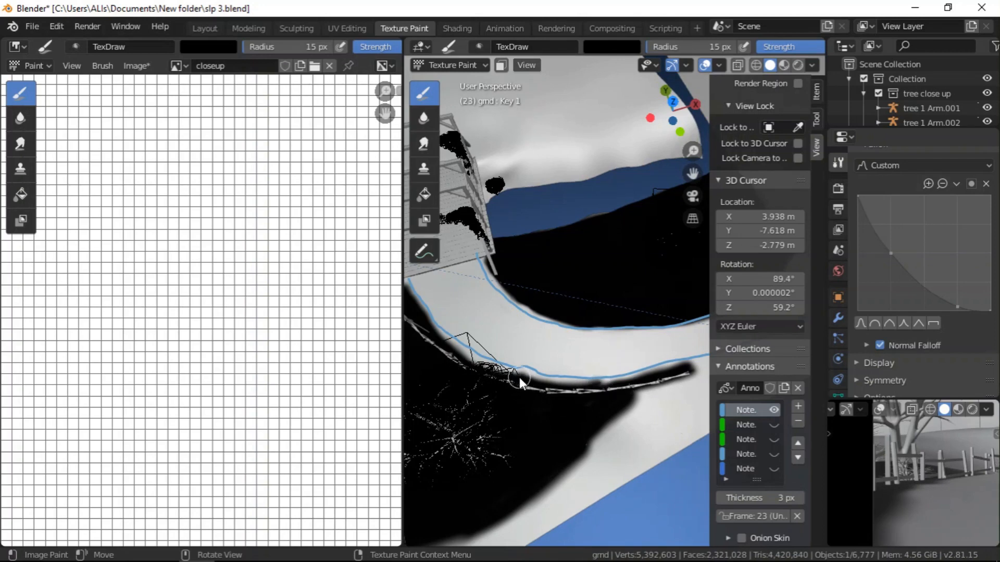
{"action": "left_click_drag", "start_coordinate": [547, 390], "coordinate": [645, 391]}
- Paint black over the strip between the fence and the blue road outline near the bridge
{"action": "scroll", "coordinate": [894, 465], "scroll_direction": "down", "scroll_amount": 6}
{"action": "scroll", "coordinate": [916, 460], "scroll_direction": "up", "scroll_amount": 4}
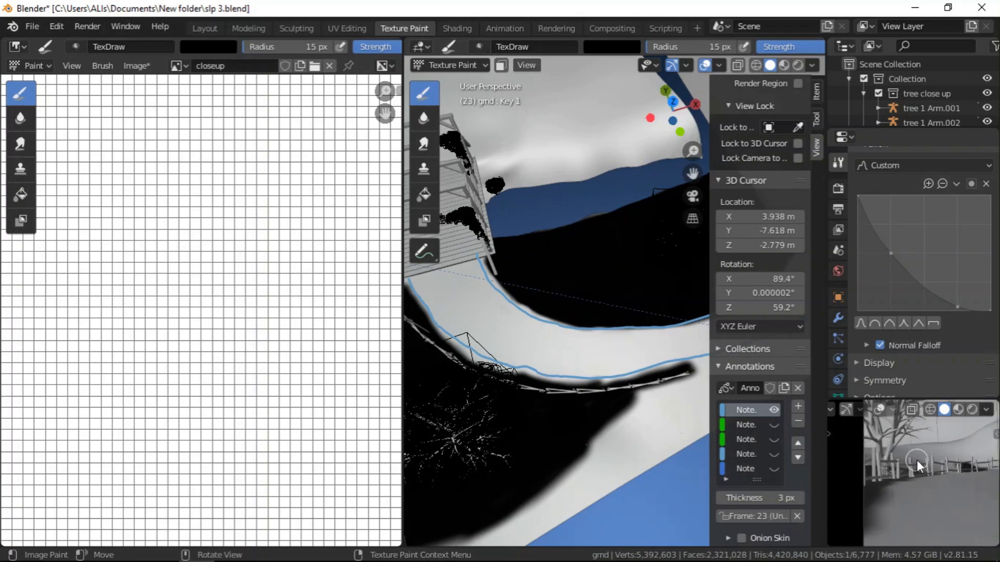
{"action": "scroll", "coordinate": [917, 460], "scroll_direction": "up", "scroll_amount": 1}
{"action": "scroll", "coordinate": [558, 385], "scroll_direction": "up", "scroll_amount": 3}
{"action": "scroll", "coordinate": [550, 369], "scroll_direction": "down", "scroll_amount": 6}
{"action": "scroll", "coordinate": [464, 328], "scroll_direction": "up", "scroll_amount": 6}
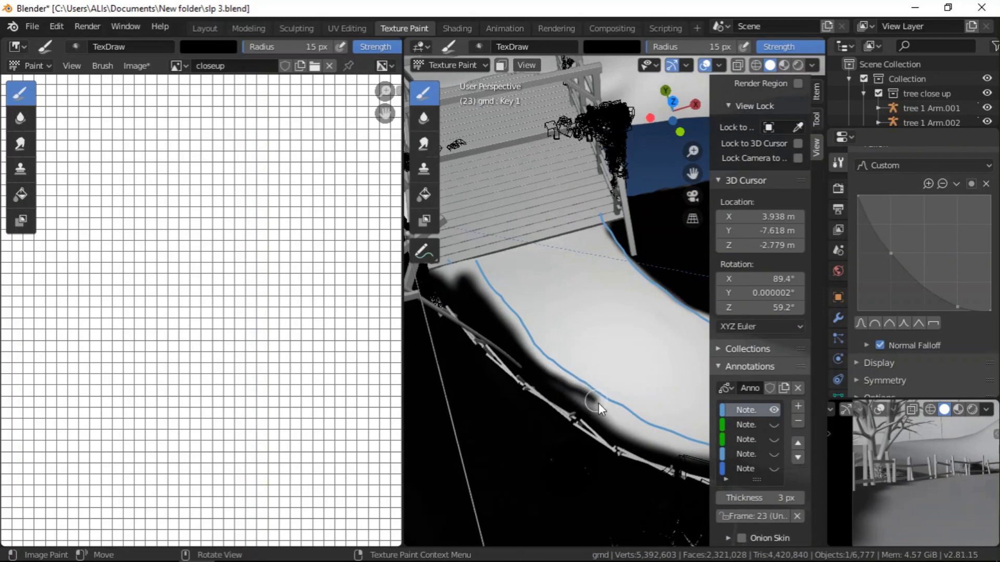
{"action": "mouse_move", "coordinate": [636, 429]}
{"action": "left_mouse_down"}
{"action": "mouse_move", "coordinate": [692, 455]}
{"action": "mouse_move", "coordinate": [607, 428]}
{"action": "left_mouse_up"}
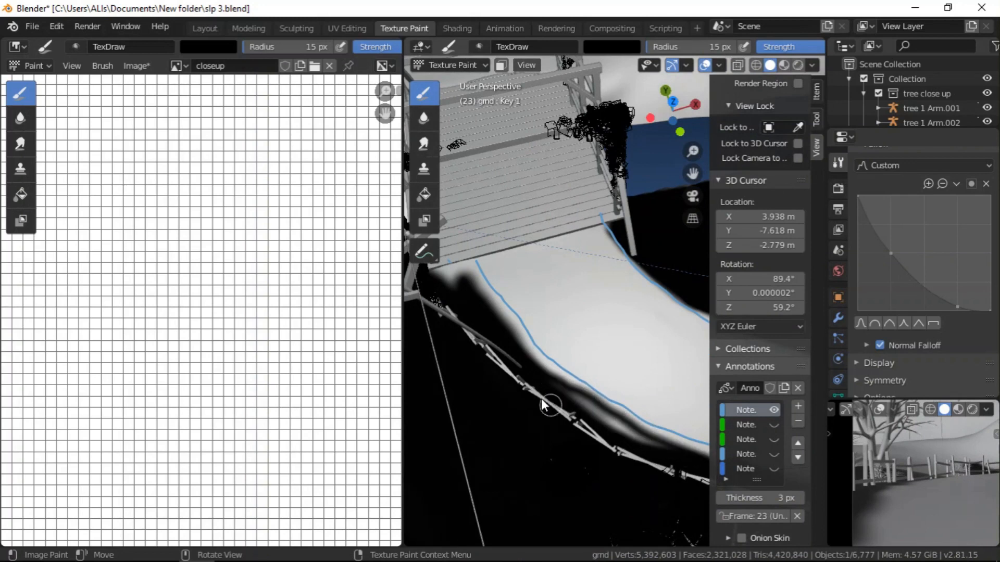
- Paint the ground black between the path's outer blue outline and the fence, following the outline along the curve
{"action": "left_click_drag", "start_coordinate": [666, 447], "coordinate": [616, 422]}
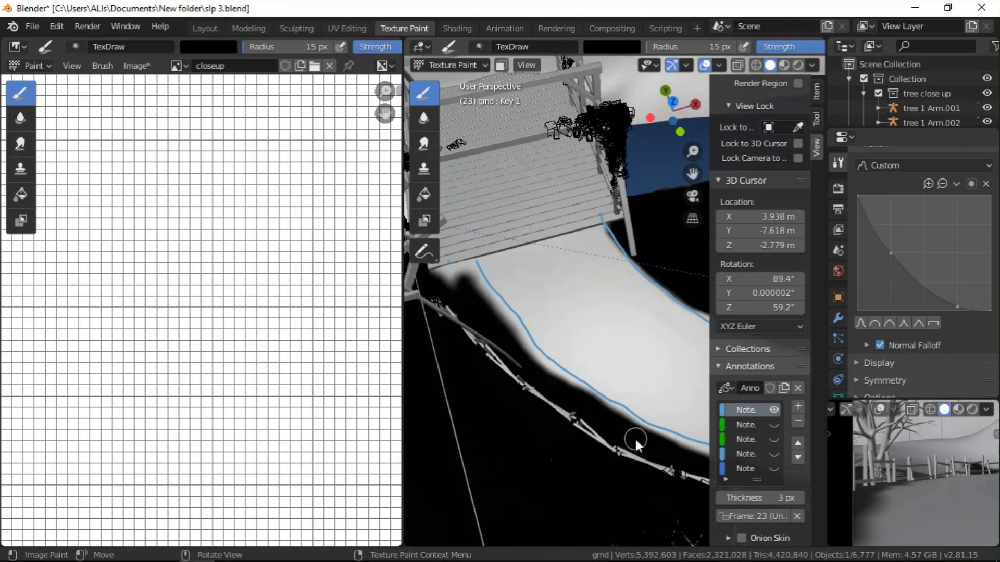
{"action": "scroll", "coordinate": [518, 361], "scroll_direction": "down", "scroll_amount": 6}
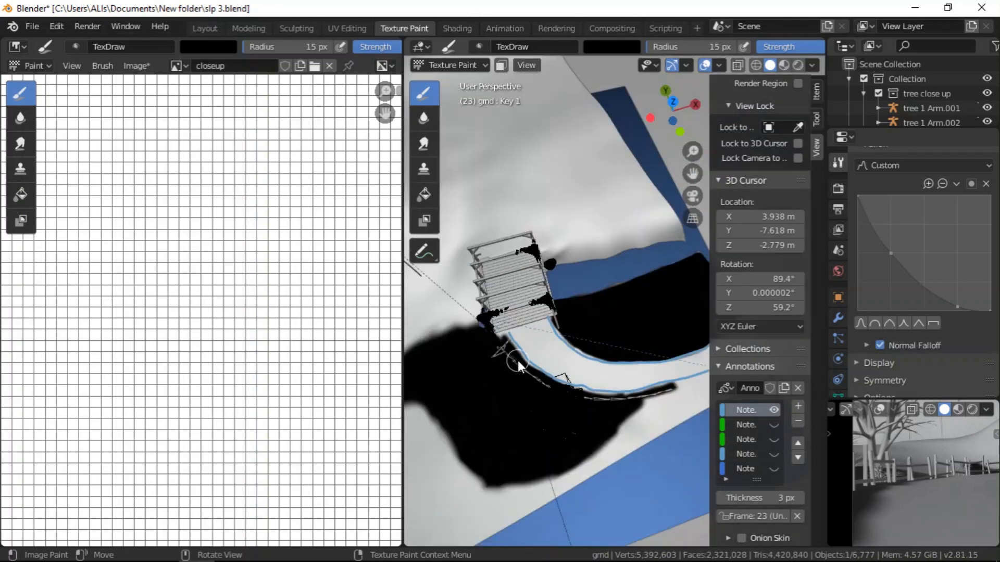
{"action": "scroll", "coordinate": [518, 360], "scroll_direction": "down", "scroll_amount": 3}
{"action": "scroll", "coordinate": [595, 398], "scroll_direction": "up", "scroll_amount": 7}
{"action": "mouse_move", "coordinate": [520, 393]}
{"action": "middle_mouse_down"}
{"action": "mouse_move", "coordinate": [580, 389]}
{"action": "mouse_move", "coordinate": [520, 383]}
{"action": "middle_mouse_up"}
{"action": "left_click_drag", "start_coordinate": [572, 394], "coordinate": [535, 383]}
{"action": "middle_click_drag", "start_coordinate": [705, 416], "coordinate": [582, 392]}
{"action": "mouse_move", "coordinate": [582, 392]}
{"action": "left_mouse_down"}
{"action": "mouse_move", "coordinate": [427, 401]}
{"action": "mouse_move", "coordinate": [582, 393]}
{"action": "left_mouse_up"}
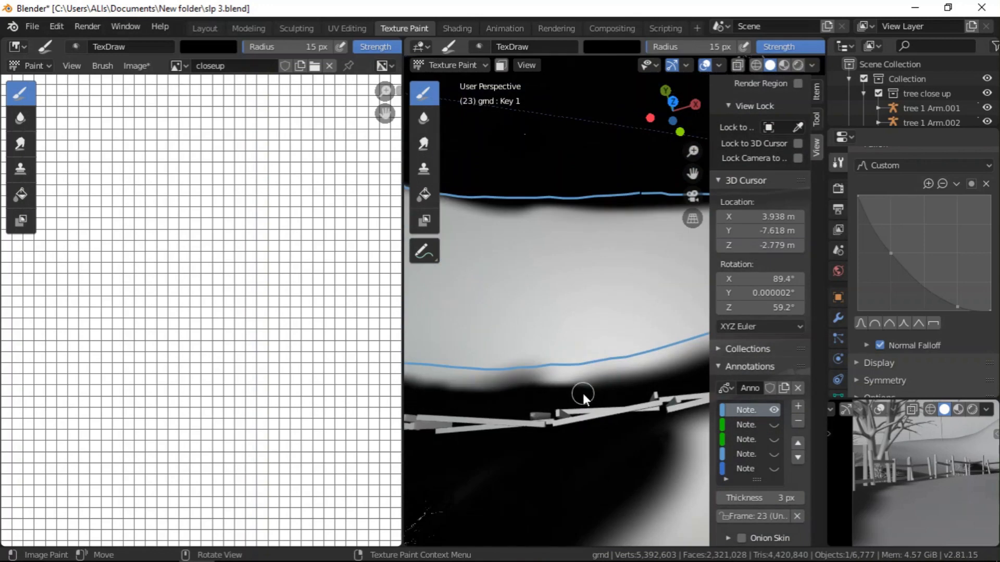
- Examine the painted black edges along both sides of the curved path from close up and from a distance
{"action": "scroll", "coordinate": [583, 393], "scroll_direction": "down", "scroll_amount": 7}
{"action": "scroll", "coordinate": [863, 461], "scroll_direction": "down", "scroll_amount": 4}
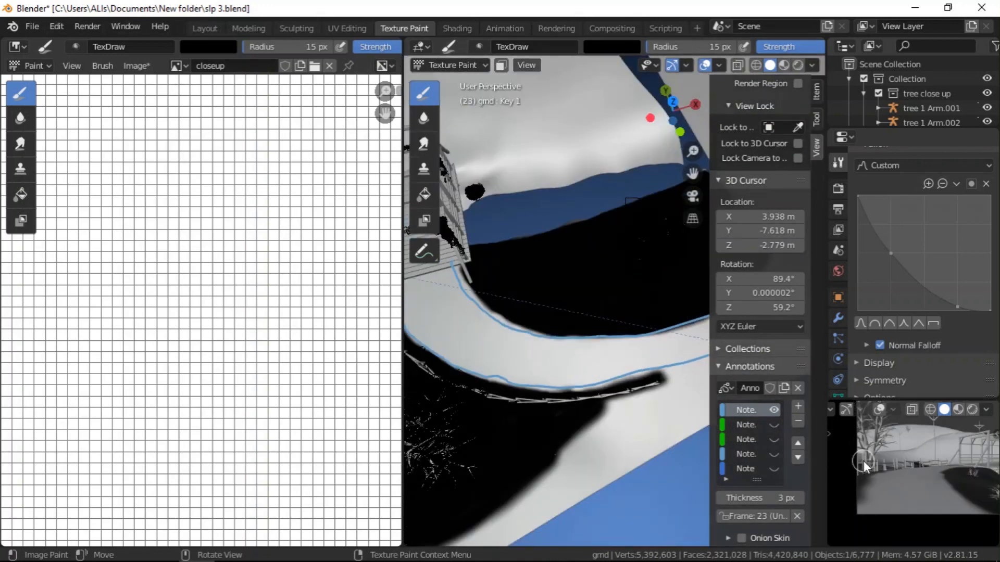
{"action": "scroll", "coordinate": [573, 401], "scroll_direction": "up", "scroll_amount": 7}
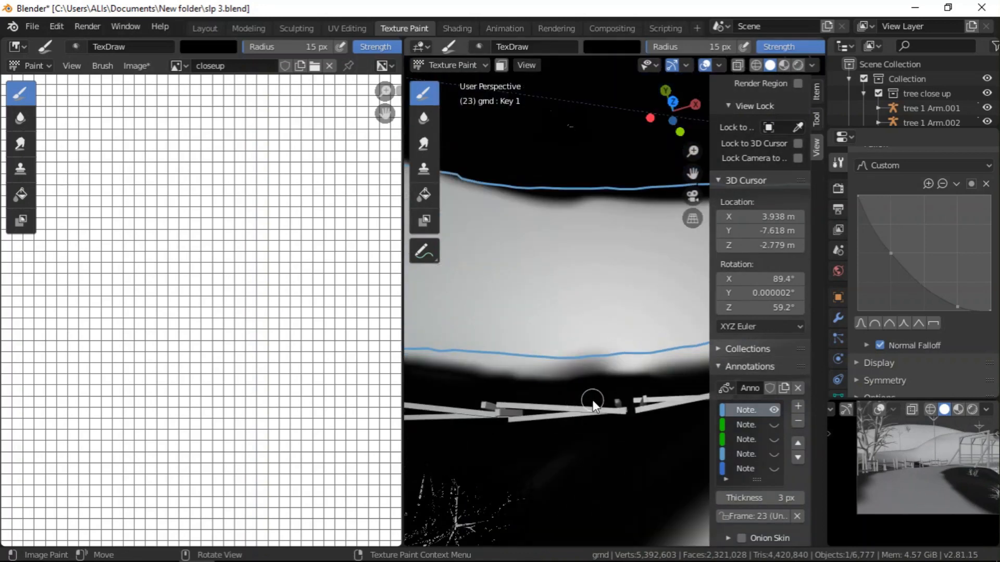
{"action": "scroll", "coordinate": [593, 400], "scroll_direction": "down", "scroll_amount": 8}
{"action": "scroll", "coordinate": [674, 336], "scroll_direction": "up", "scroll_amount": 7}
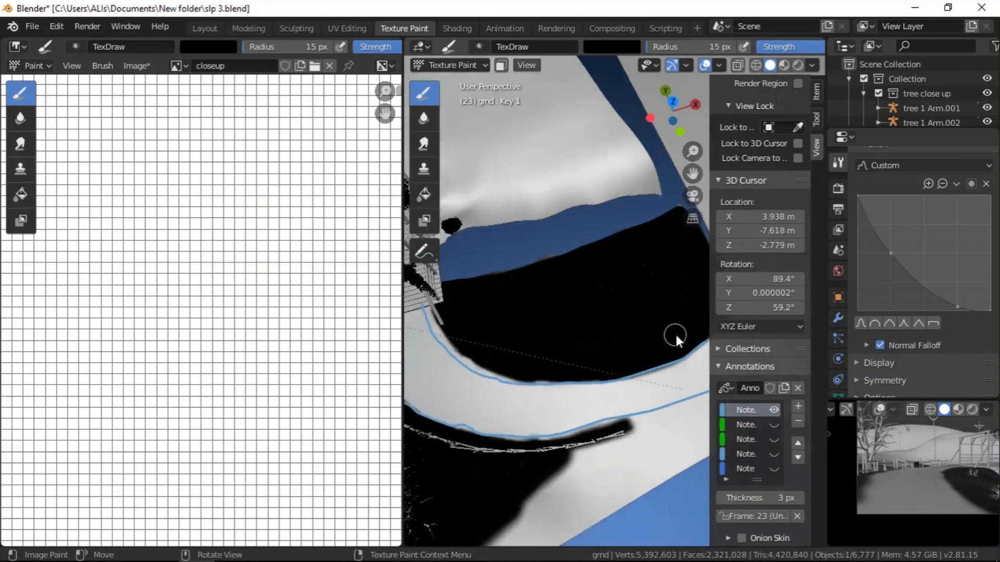
{"action": "scroll", "coordinate": [664, 375], "scroll_direction": "down", "scroll_amount": 3}
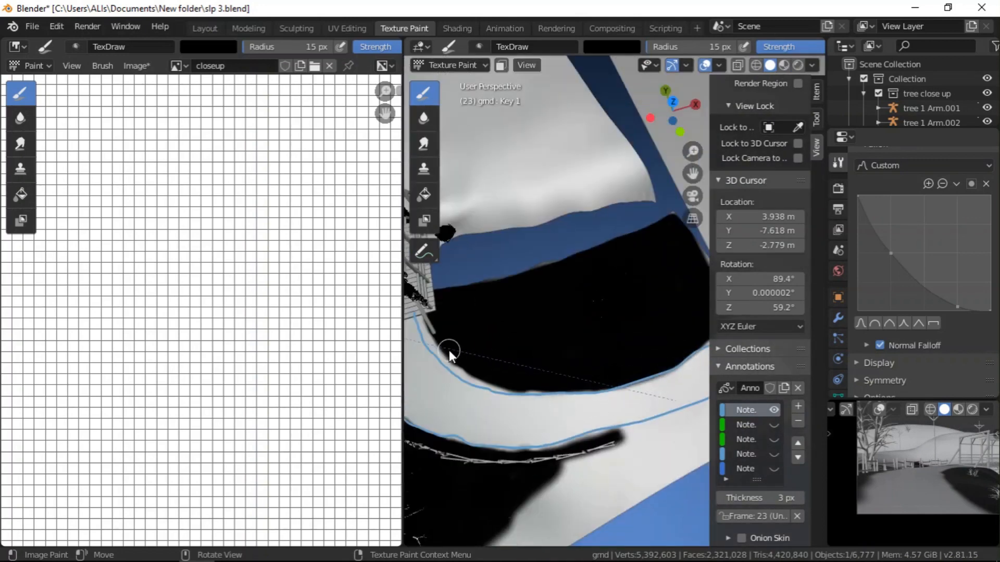
{"action": "scroll", "coordinate": [449, 350], "scroll_direction": "up", "scroll_amount": 2}
{"action": "scroll", "coordinate": [439, 421], "scroll_direction": "down", "scroll_amount": 2}
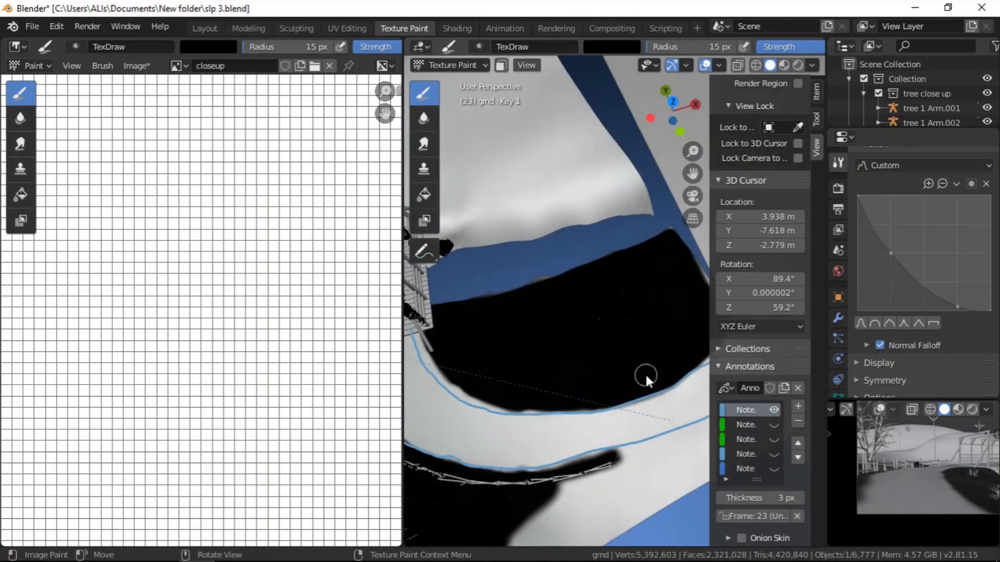
- Set the brush colour to white and switch the 3D viewport to the top view
{"action": "right_click", "coordinate": [554, 351]}
{"action": "left_click", "coordinate": [624, 347]}
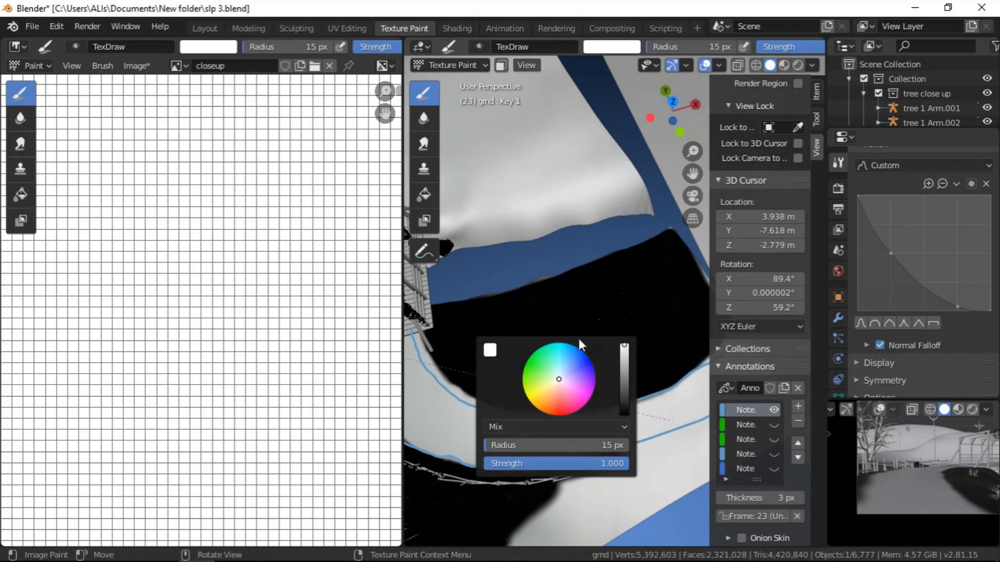
{"action": "left_click", "coordinate": [673, 102]}
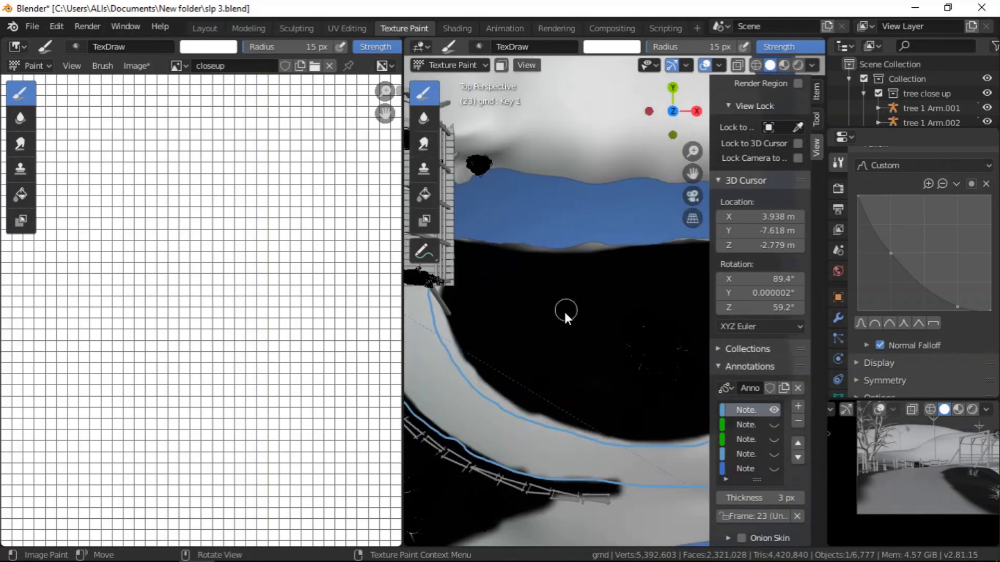
- Touch up the path's fence-side edge with white where black crosses the blue outline, and undo the last stroke
{"action": "scroll", "coordinate": [530, 427], "scroll_direction": "up", "scroll_amount": 6}
{"action": "scroll", "coordinate": [638, 433], "scroll_direction": "down", "scroll_amount": 5}
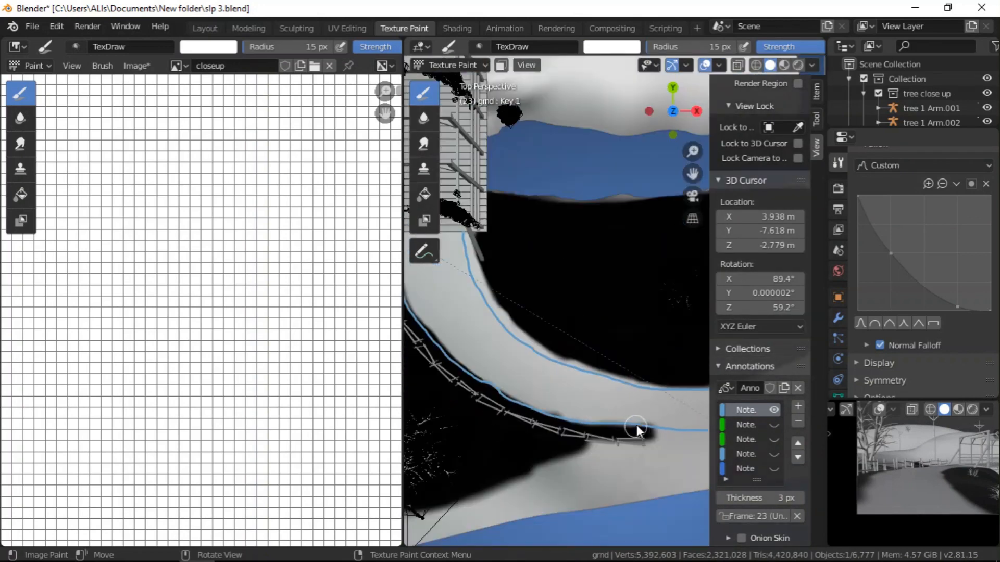
{"action": "scroll", "coordinate": [638, 425], "scroll_direction": "up", "scroll_amount": 2}
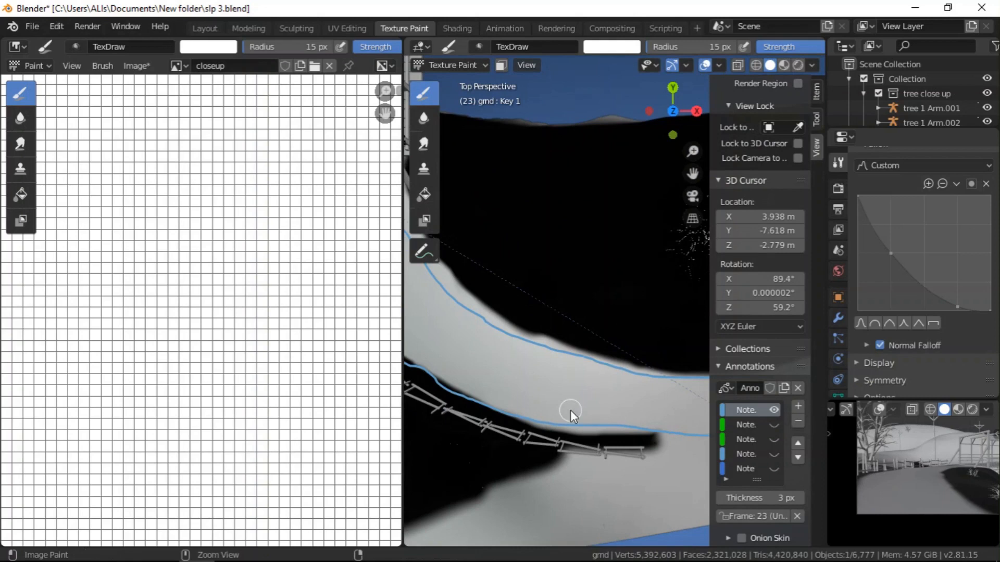
{"action": "scroll", "coordinate": [649, 429], "scroll_direction": "up", "scroll_amount": 2}
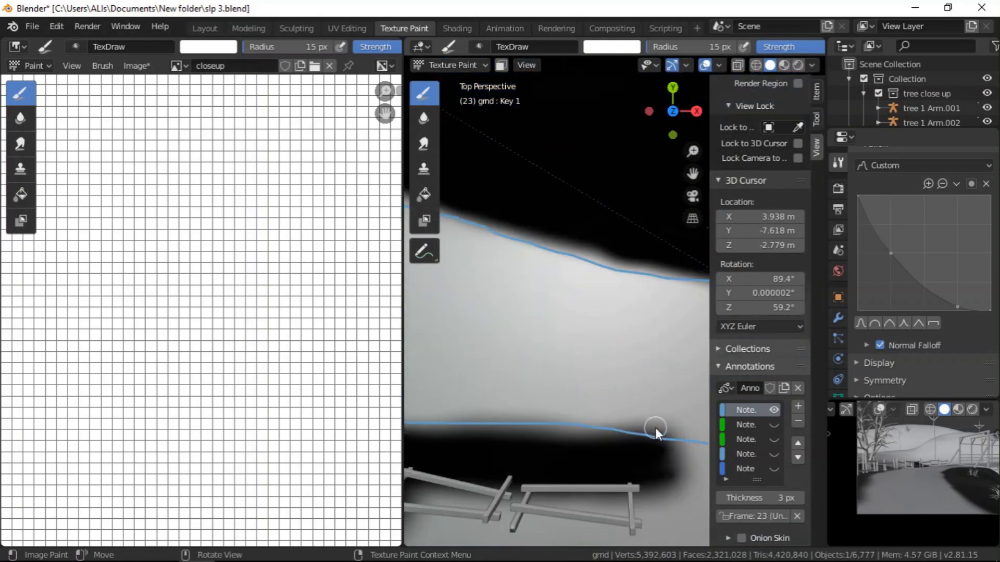
{"action": "scroll", "coordinate": [599, 426], "scroll_direction": "down", "scroll_amount": 2}
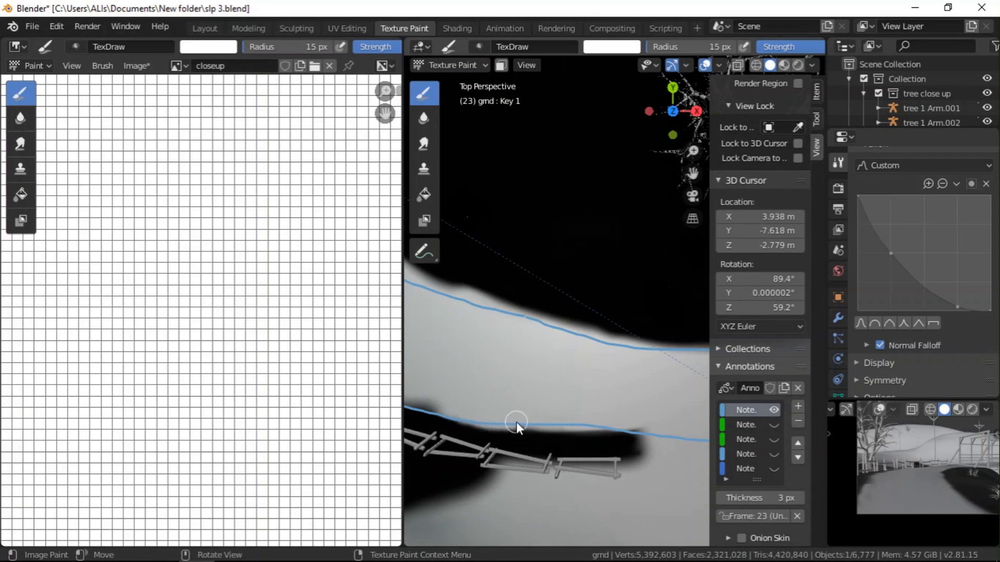
{"action": "scroll", "coordinate": [638, 410], "scroll_direction": "down", "scroll_amount": 1}
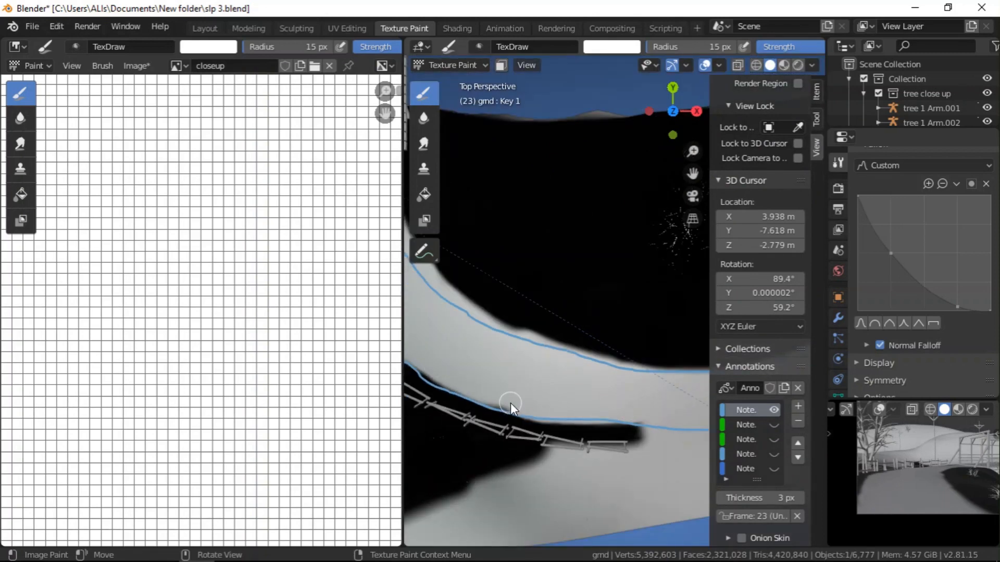
{"action": "middle_click_drag", "start_coordinate": [592, 396], "coordinate": [612, 432], "text": "shift"}
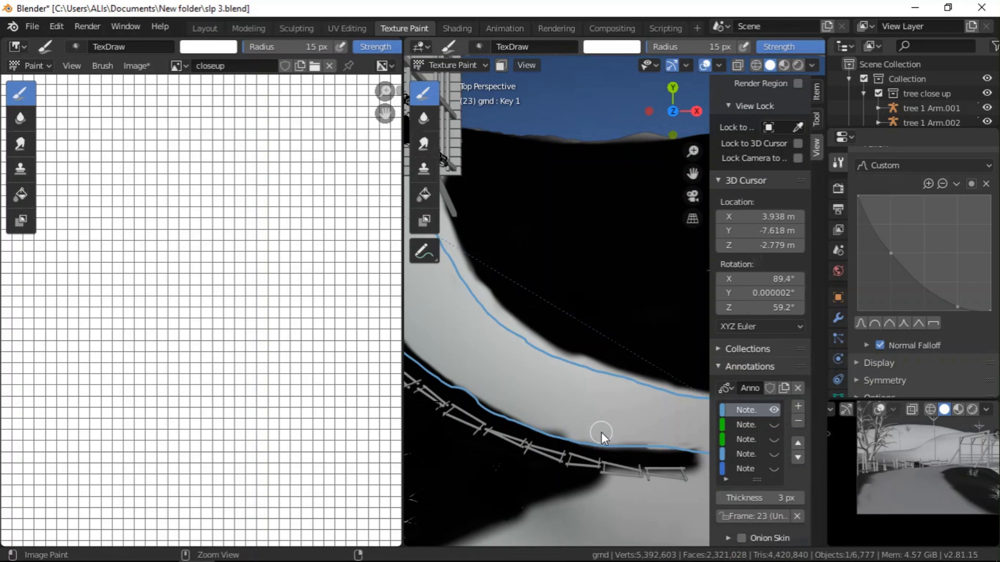
{"action": "key", "text": "ctrl+z"}
- Set the brush colour back to black
{"action": "scroll", "coordinate": [526, 427], "scroll_direction": "down", "scroll_amount": 5}
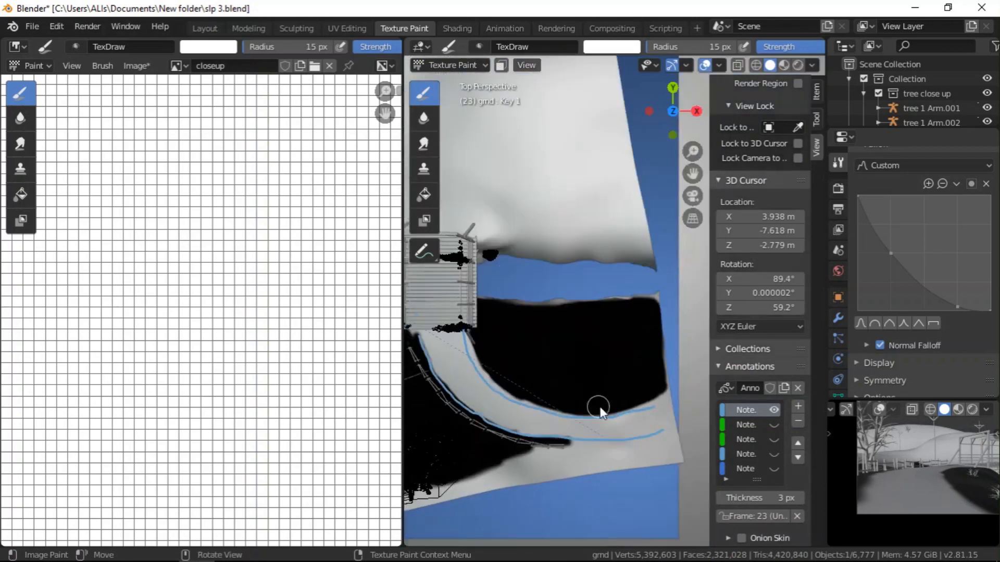
{"action": "scroll", "coordinate": [615, 410], "scroll_direction": "up", "scroll_amount": 3}
{"action": "scroll", "coordinate": [629, 436], "scroll_direction": "down", "scroll_amount": 2}
{"action": "scroll", "coordinate": [492, 368], "scroll_direction": "up", "scroll_amount": 2}
{"action": "right_click", "coordinate": [500, 407]}
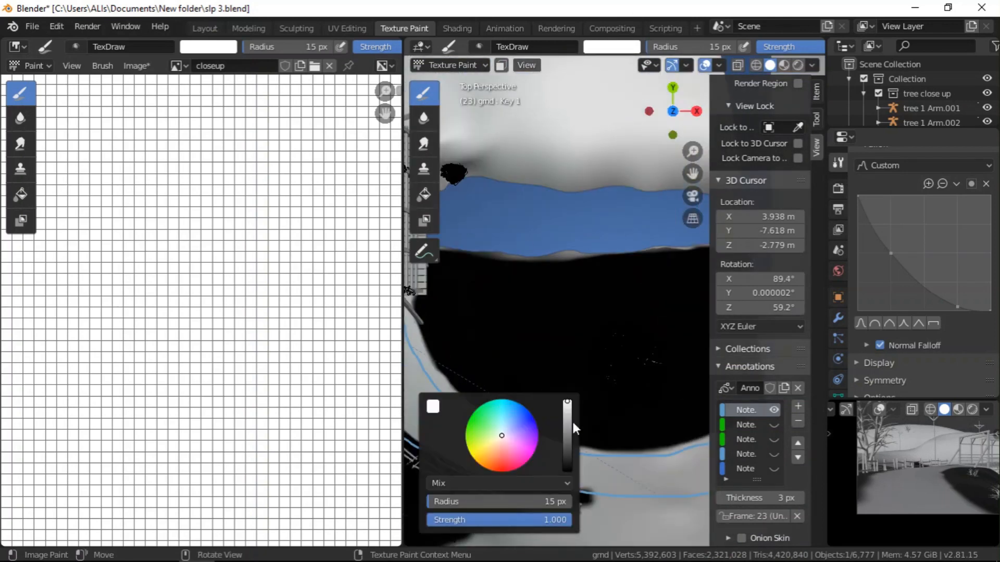
{"action": "left_click_drag", "start_coordinate": [573, 429], "coordinate": [568, 474]}
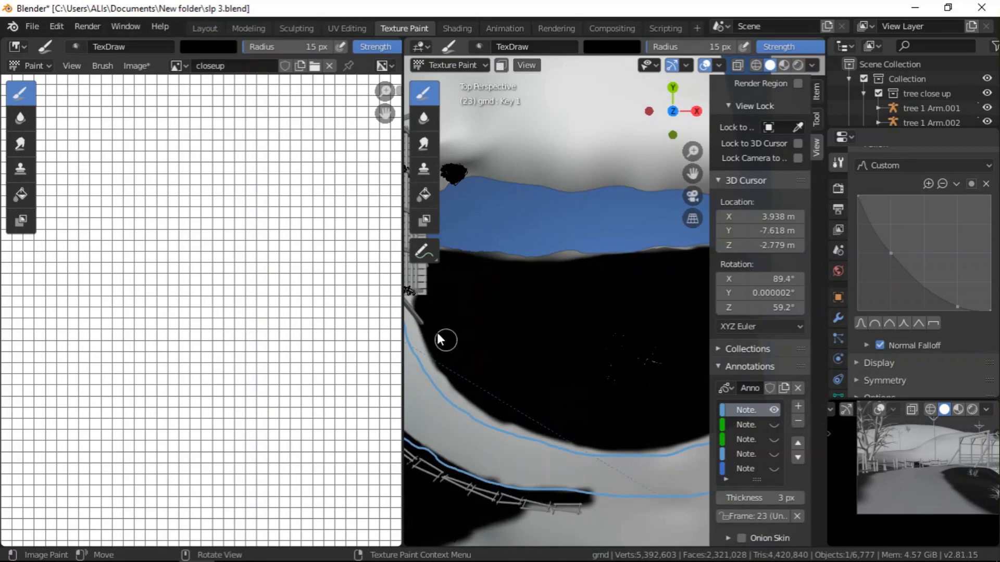
- Hide the tree close up collection
{"action": "scroll", "coordinate": [521, 390], "scroll_direction": "down", "scroll_amount": 2}
{"action": "scroll", "coordinate": [475, 372], "scroll_direction": "up", "scroll_amount": 2}
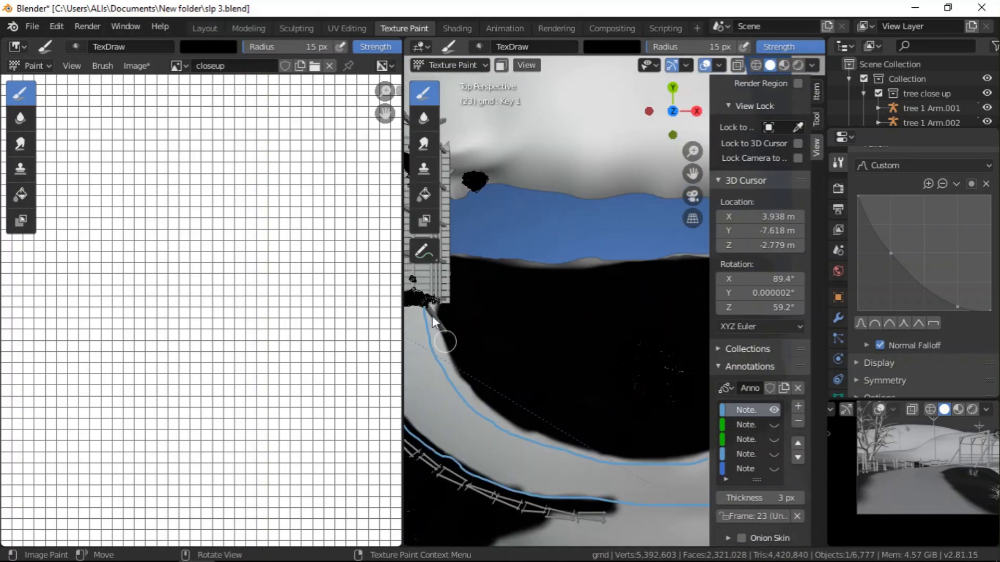
{"action": "left_click", "coordinate": [987, 93]}
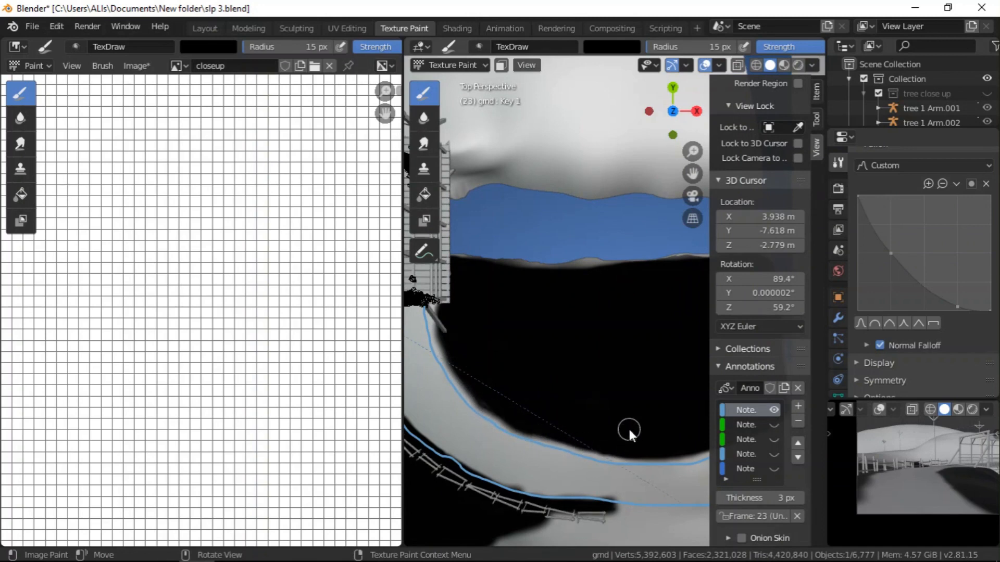
- Paint black along the path's inner curve to bring the dark ground closer to the blue outline
{"action": "scroll", "coordinate": [629, 430], "scroll_direction": "up", "scroll_amount": 3}
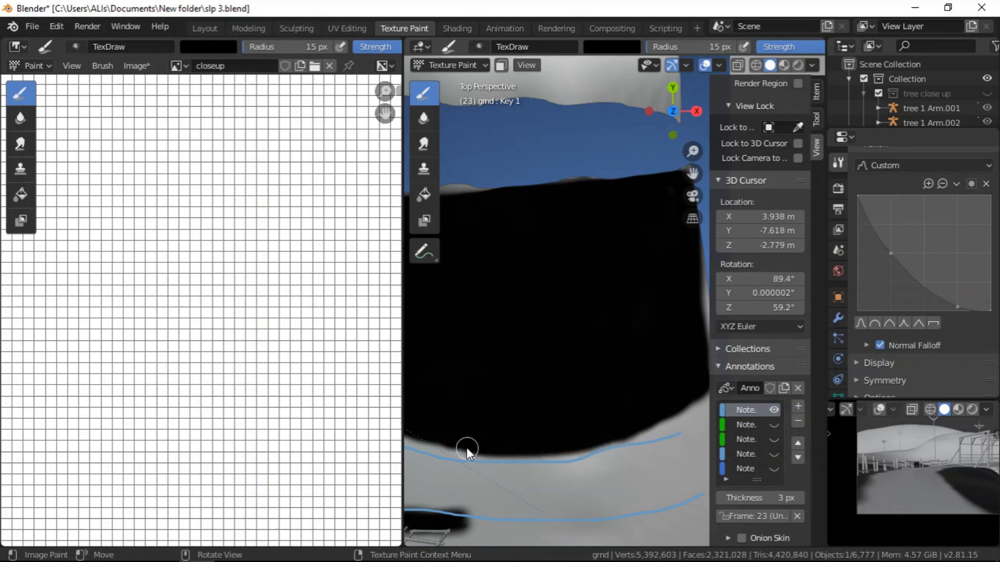
{"action": "middle_click_drag", "start_coordinate": [608, 414], "coordinate": [764, 424], "text": "shift"}
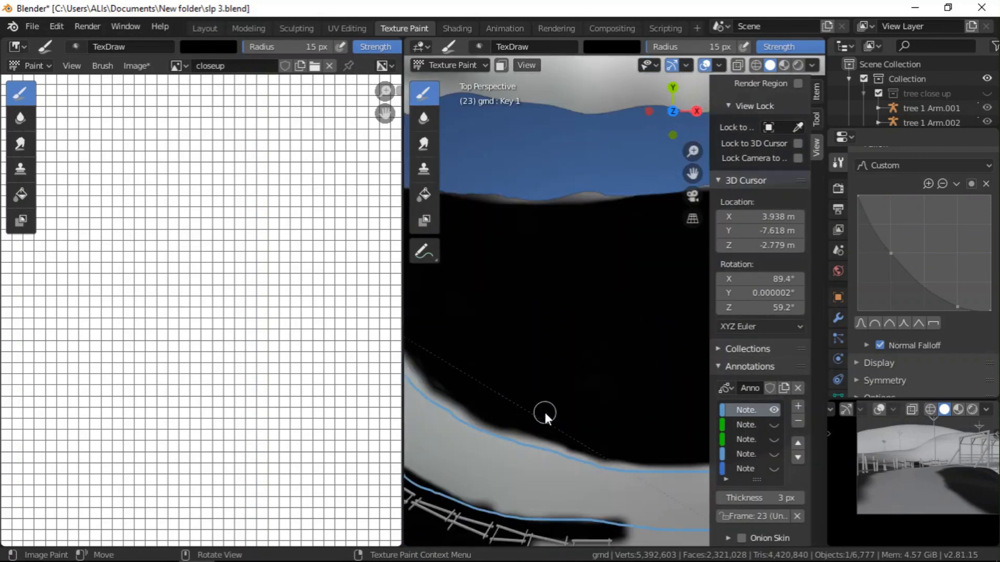
{"action": "scroll", "coordinate": [546, 413], "scroll_direction": "up", "scroll_amount": 2}
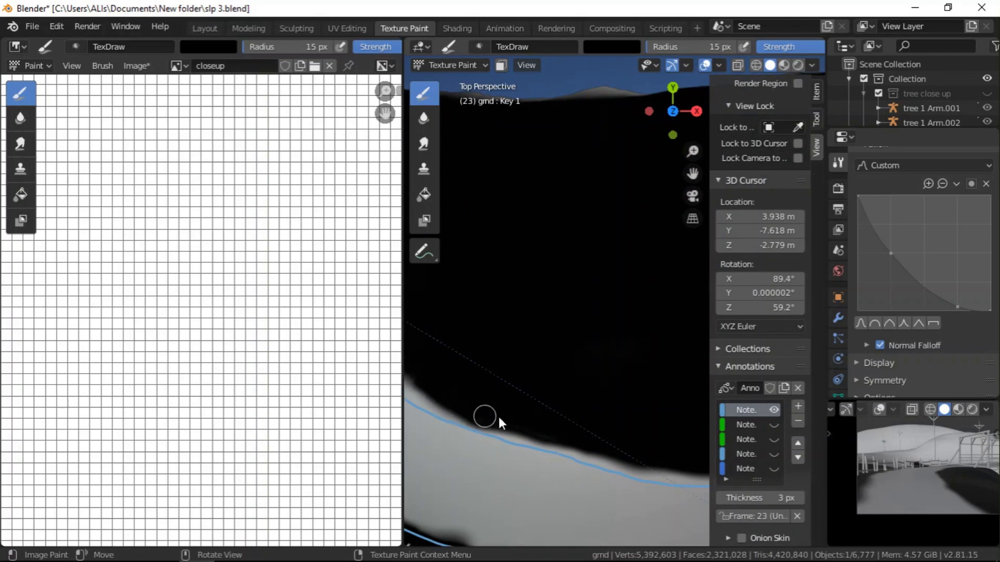
{"action": "scroll", "coordinate": [488, 416], "scroll_direction": "down", "scroll_amount": 5}
{"action": "scroll", "coordinate": [527, 405], "scroll_direction": "up", "scroll_amount": 4}
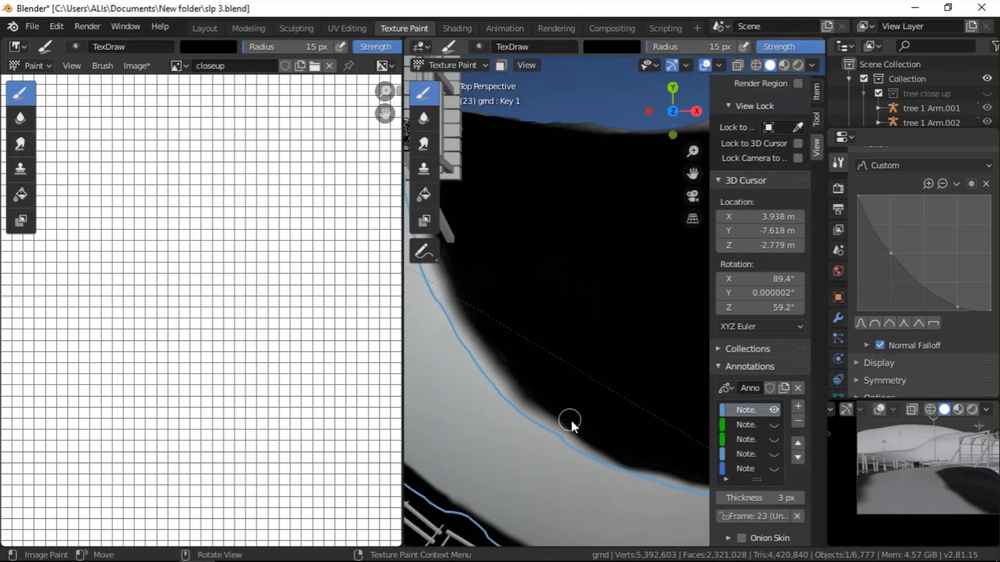
{"action": "scroll", "coordinate": [531, 392], "scroll_direction": "down", "scroll_amount": 3}
{"action": "scroll", "coordinate": [645, 436], "scroll_direction": "up", "scroll_amount": 3}
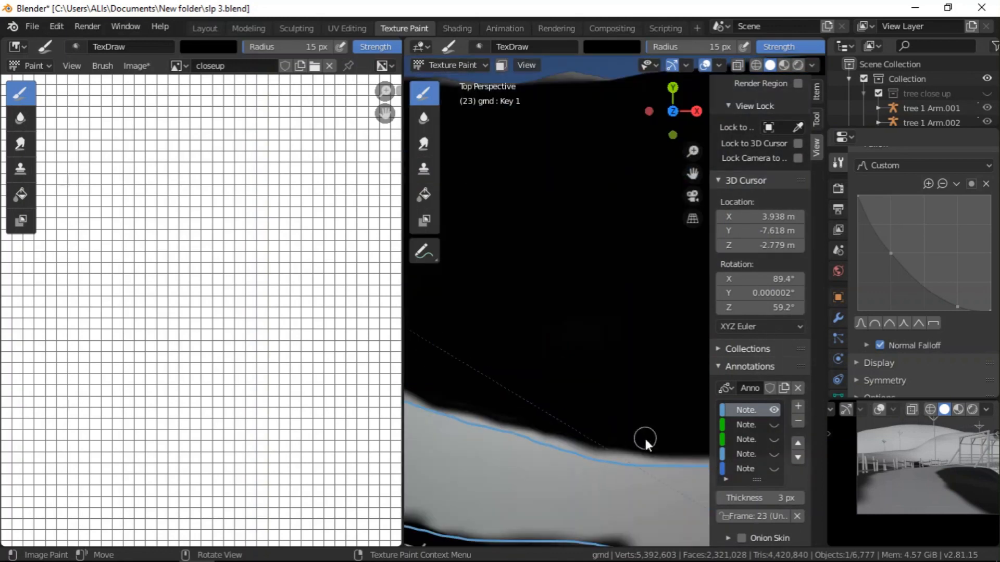
{"action": "scroll", "coordinate": [979, 498], "scroll_direction": "up", "scroll_amount": 6}
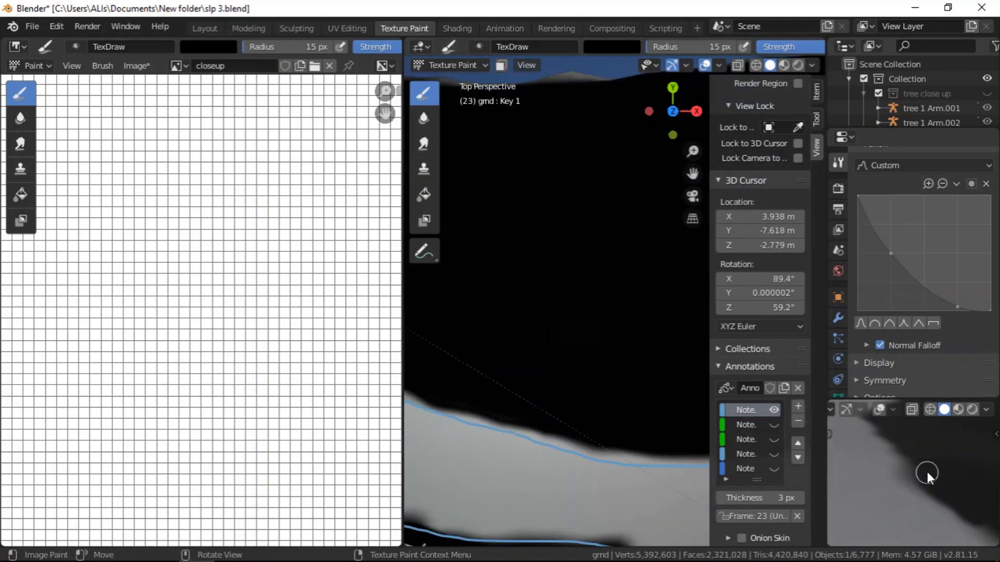
{"action": "mouse_move", "coordinate": [989, 520]}
{"action": "left_mouse_down"}
{"action": "mouse_move", "coordinate": [499, 279]}
{"action": "mouse_move", "coordinate": [975, 509]}
{"action": "left_mouse_up"}
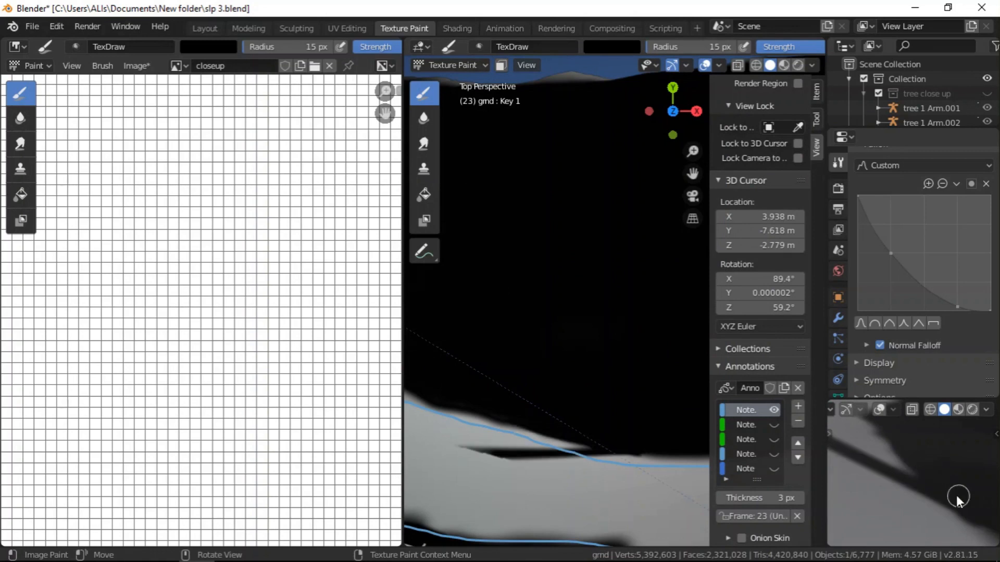
{"action": "scroll", "coordinate": [550, 406], "scroll_direction": "down", "scroll_amount": 6}
{"action": "scroll", "coordinate": [549, 405], "scroll_direction": "up", "scroll_amount": 2}
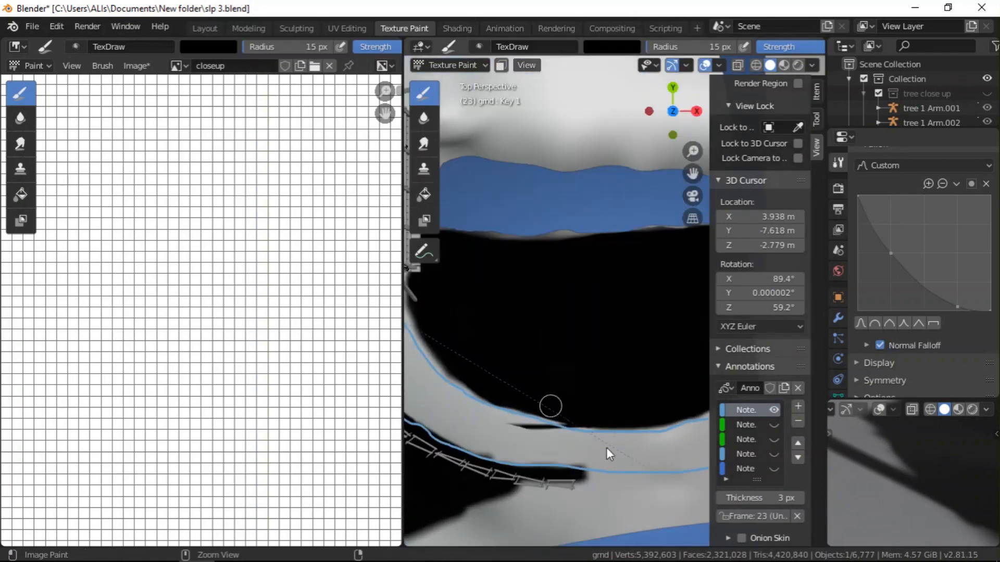
{"action": "scroll", "coordinate": [921, 488], "scroll_direction": "down", "scroll_amount": 3}
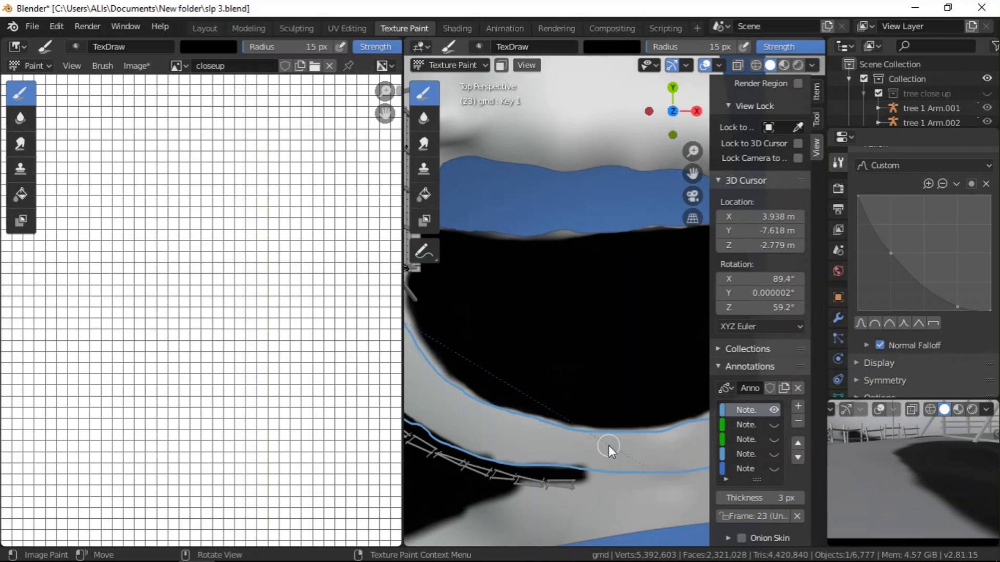
- Set the brush colour to white and clean up the black area's edge beside the path in the camera view
{"action": "scroll", "coordinate": [573, 414], "scroll_direction": "up", "scroll_amount": 2}
{"action": "scroll", "coordinate": [905, 480], "scroll_direction": "down", "scroll_amount": 4}
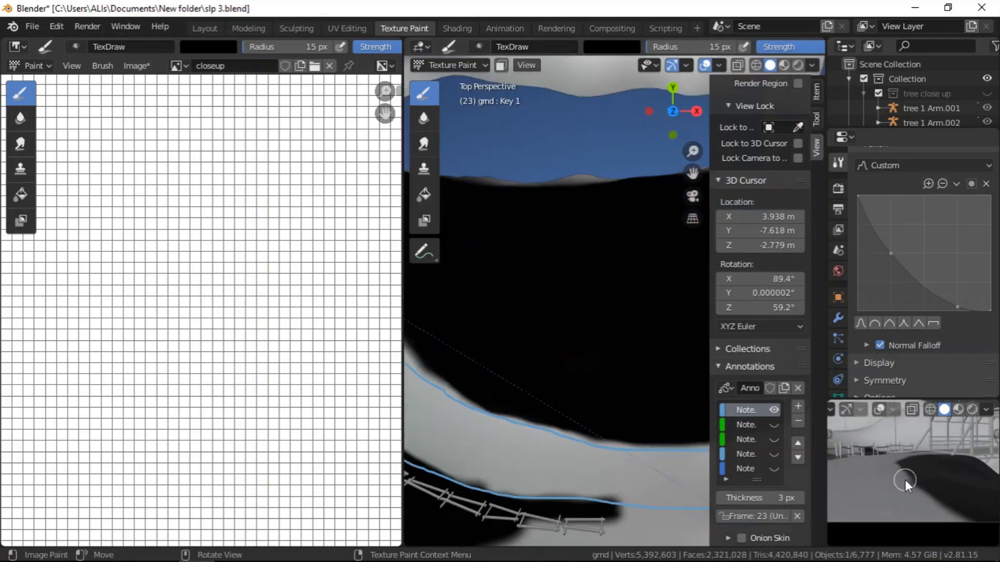
{"action": "scroll", "coordinate": [896, 484], "scroll_direction": "up", "scroll_amount": 5}
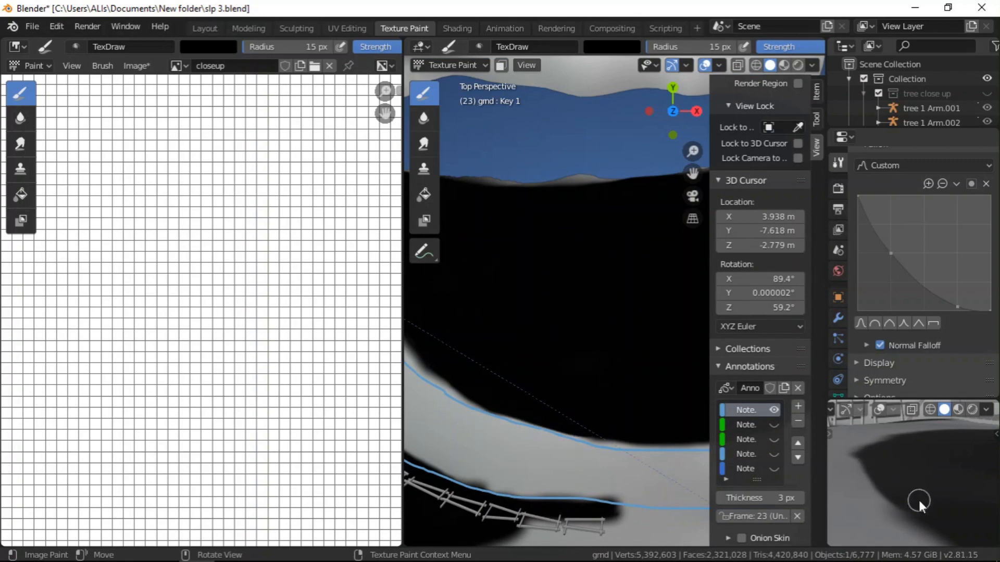
{"action": "scroll", "coordinate": [933, 464], "scroll_direction": "down", "scroll_amount": 3}
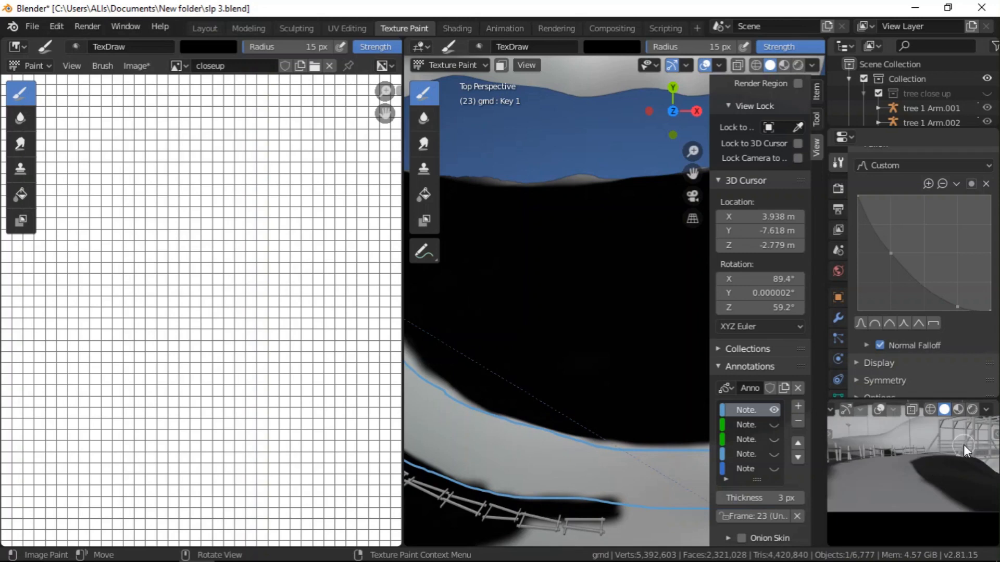
{"action": "scroll", "coordinate": [938, 446], "scroll_direction": "up", "scroll_amount": 3}
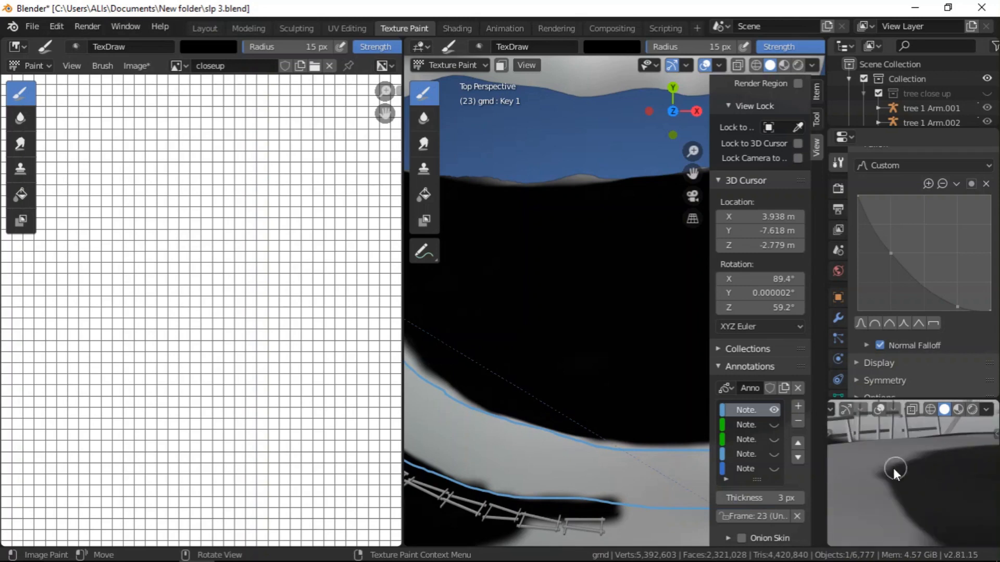
{"action": "right_click", "coordinate": [550, 383]}
{"action": "left_click_drag", "start_coordinate": [616, 407], "coordinate": [618, 381]}
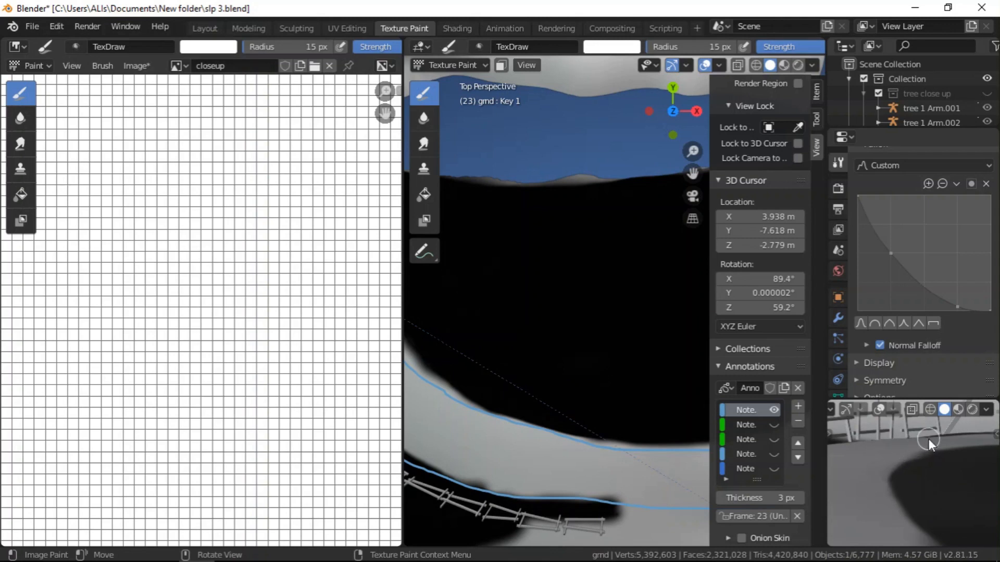
- Examine the painted edges of the path and fence base in the camera view
{"action": "scroll", "coordinate": [914, 461], "scroll_direction": "down", "scroll_amount": 2}
{"action": "scroll", "coordinate": [946, 472], "scroll_direction": "down", "scroll_amount": 2}
{"action": "middle_click_drag", "start_coordinate": [914, 461], "coordinate": [839, 496], "text": "shift"}
{"action": "scroll", "coordinate": [958, 474], "scroll_direction": "up", "scroll_amount": 2}
{"action": "scroll", "coordinate": [958, 474], "scroll_direction": "down", "scroll_amount": 2}
{"action": "scroll", "coordinate": [840, 498], "scroll_direction": "up", "scroll_amount": 1}
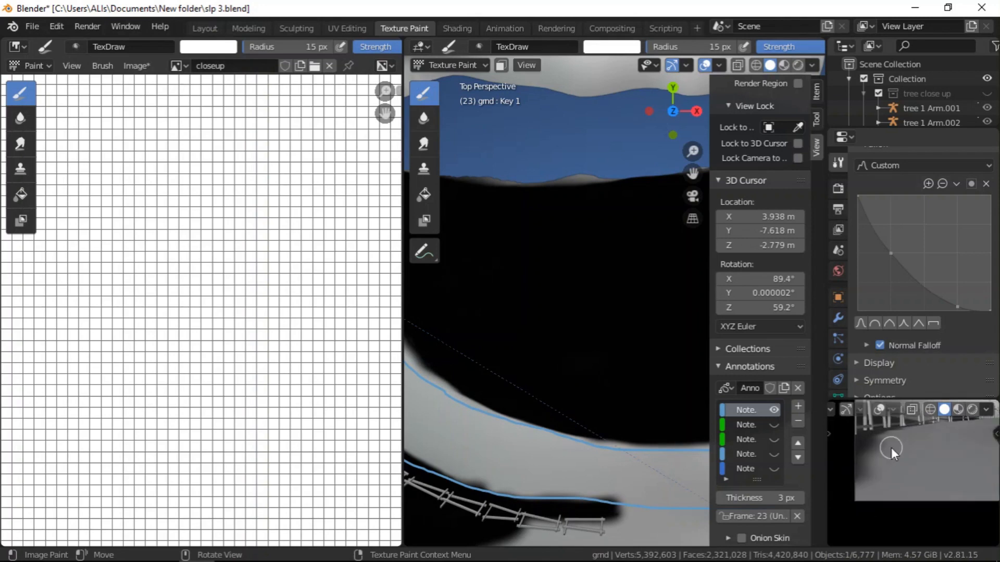
{"action": "scroll", "coordinate": [892, 446], "scroll_direction": "up", "scroll_amount": 1}
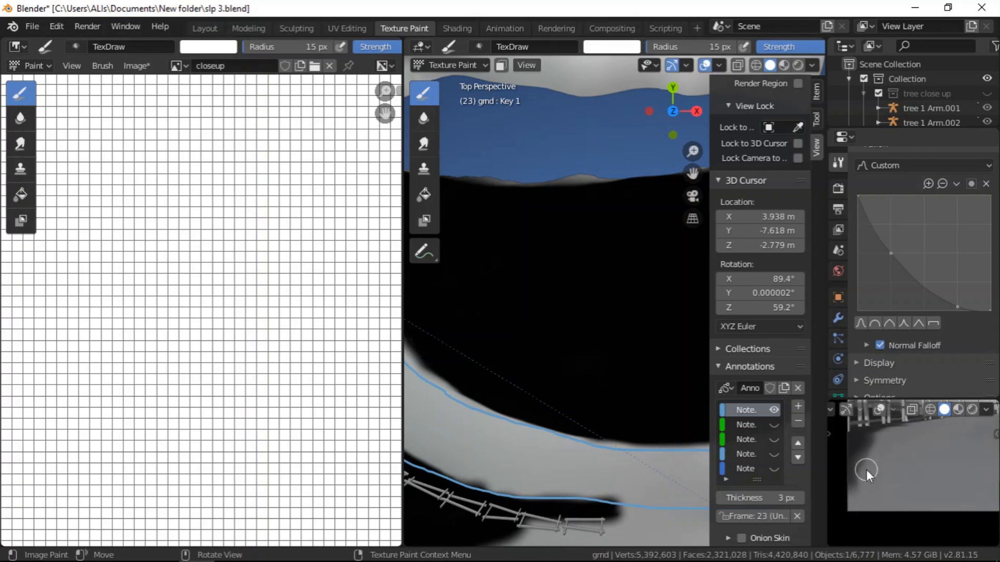
{"action": "scroll", "coordinate": [917, 451], "scroll_direction": "down", "scroll_amount": 2}
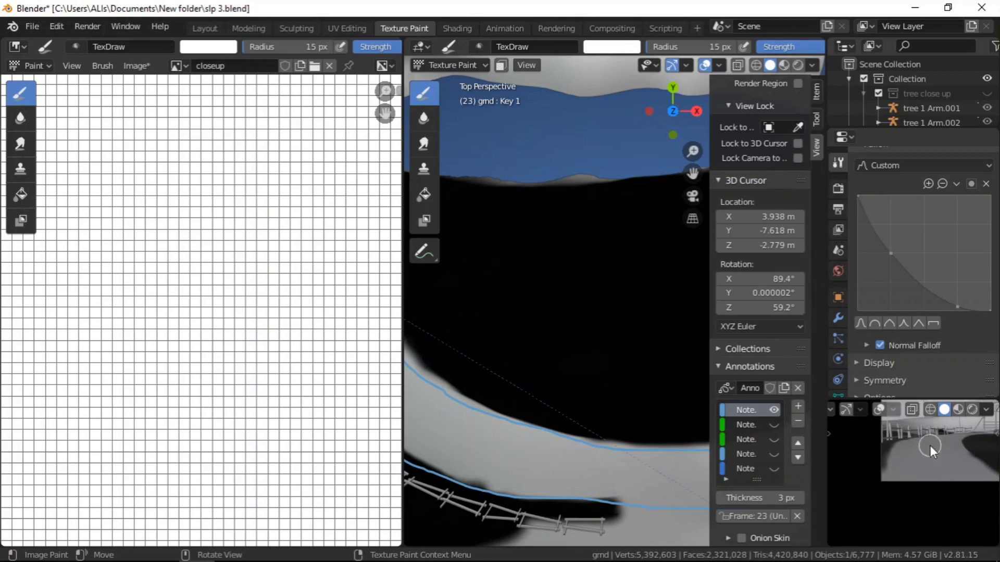
{"action": "scroll", "coordinate": [887, 437], "scroll_direction": "up", "scroll_amount": 3}
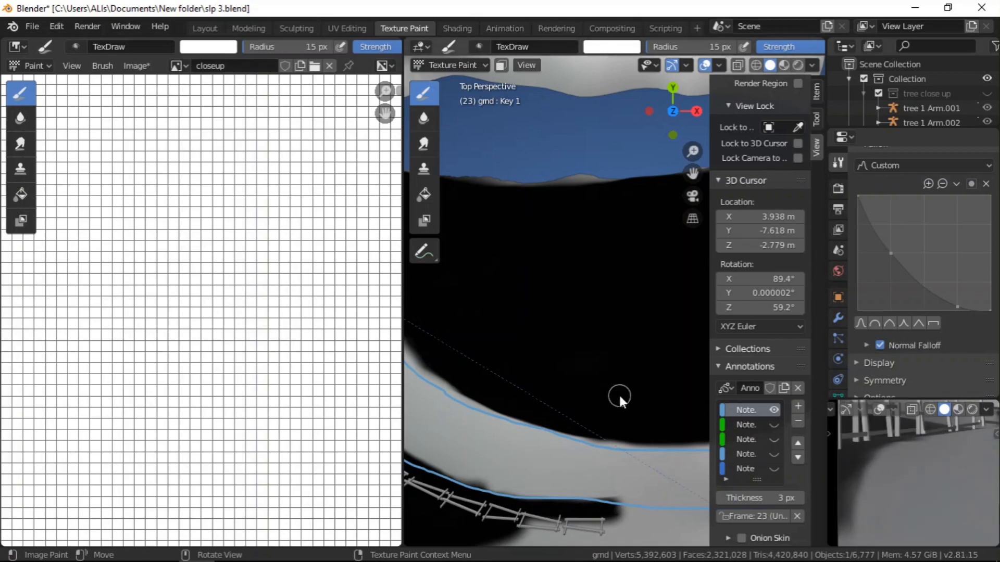
- Set the brush colour to black and smooth the upper edge of the dark ground between the bridge and its pointed far tip
{"action": "scroll", "coordinate": [619, 393], "scroll_direction": "down", "scroll_amount": 5}
{"action": "scroll", "coordinate": [453, 383], "scroll_direction": "up", "scroll_amount": 4}
{"action": "right_click", "coordinate": [476, 355]}
{"action": "left_click_drag", "start_coordinate": [541, 367], "coordinate": [542, 420]}
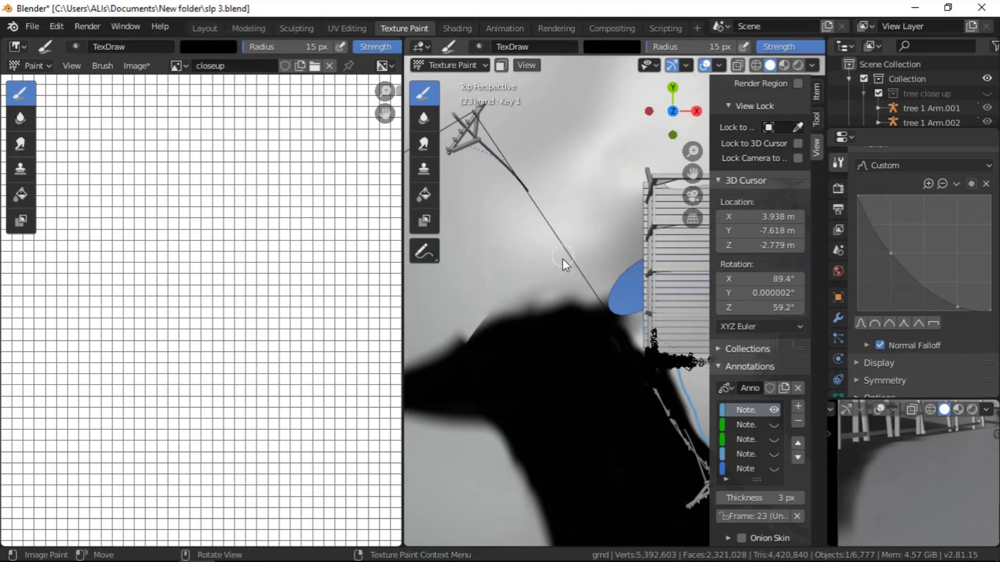
{"action": "left_click_drag", "start_coordinate": [445, 367], "coordinate": [466, 341]}
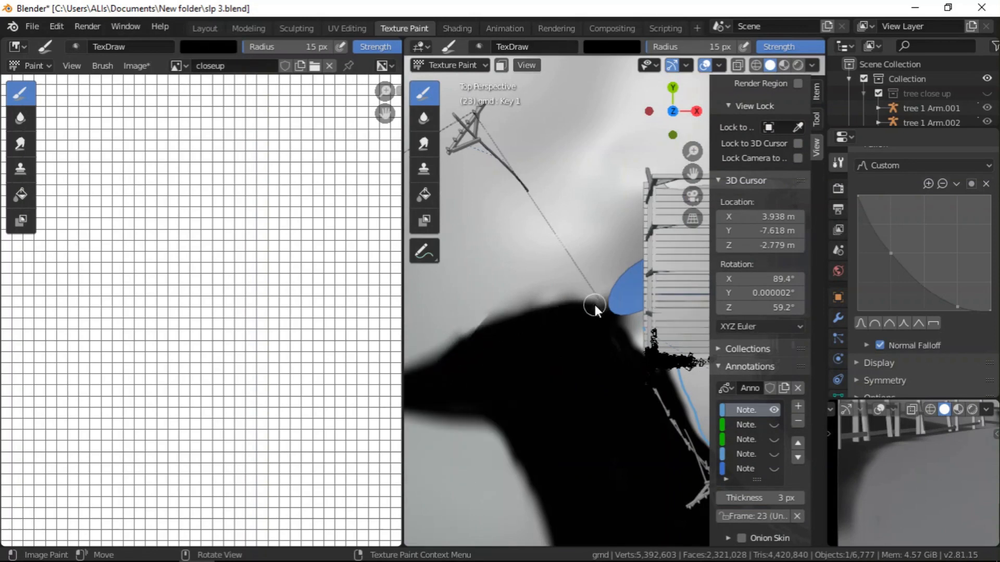
{"action": "mouse_move", "coordinate": [418, 370]}
{"action": "left_mouse_down"}
{"action": "mouse_move", "coordinate": [473, 334]}
{"action": "mouse_move", "coordinate": [543, 310]}
{"action": "left_mouse_up"}
- Outline and fill a black area on the far bank beside the bridge, reaching from the waterline to the ground's outer edge
{"action": "scroll", "coordinate": [601, 302], "scroll_direction": "down", "scroll_amount": 5}
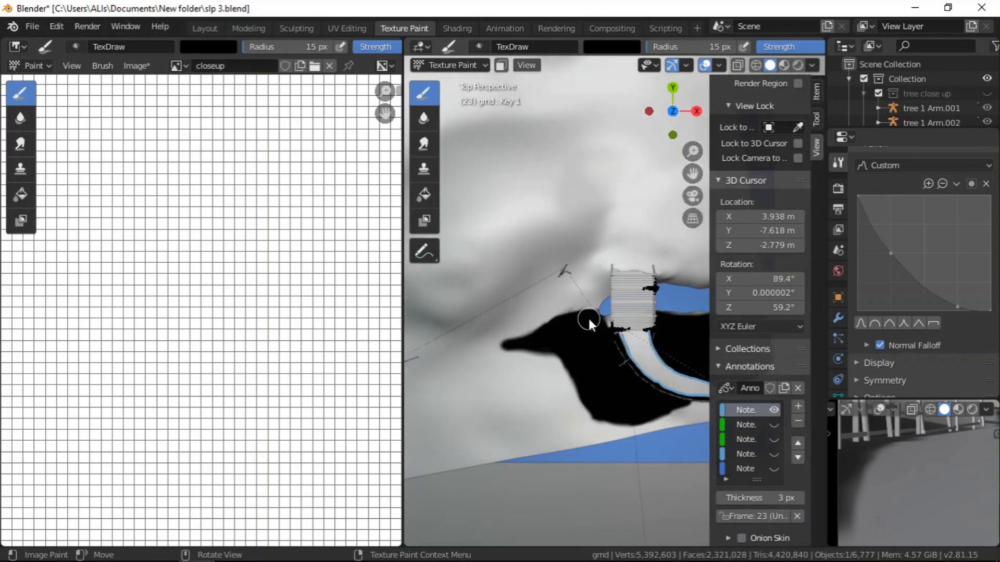
{"action": "scroll", "coordinate": [864, 476], "scroll_direction": "down", "scroll_amount": 6}
{"action": "scroll", "coordinate": [918, 459], "scroll_direction": "up", "scroll_amount": 3}
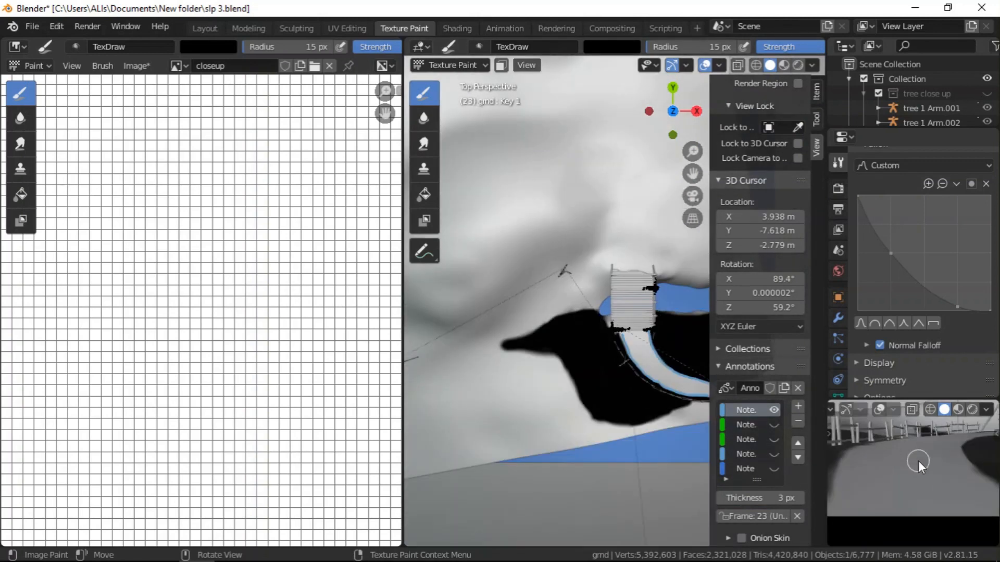
{"action": "scroll", "coordinate": [917, 458], "scroll_direction": "down", "scroll_amount": 3}
{"action": "scroll", "coordinate": [939, 469], "scroll_direction": "down", "scroll_amount": 2}
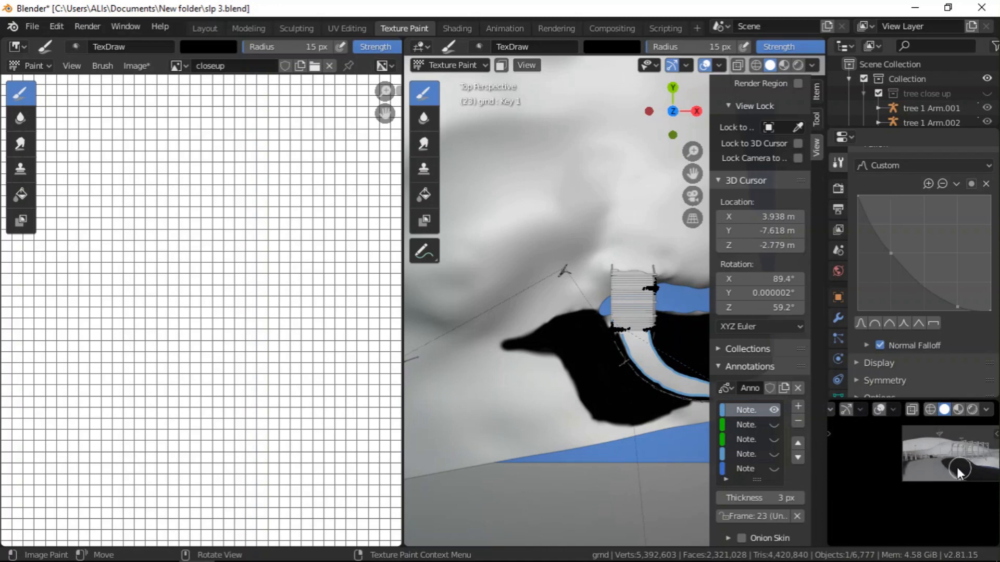
{"action": "scroll", "coordinate": [620, 284], "scroll_direction": "up", "scroll_amount": 2}
{"action": "scroll", "coordinate": [599, 296], "scroll_direction": "up", "scroll_amount": 2}
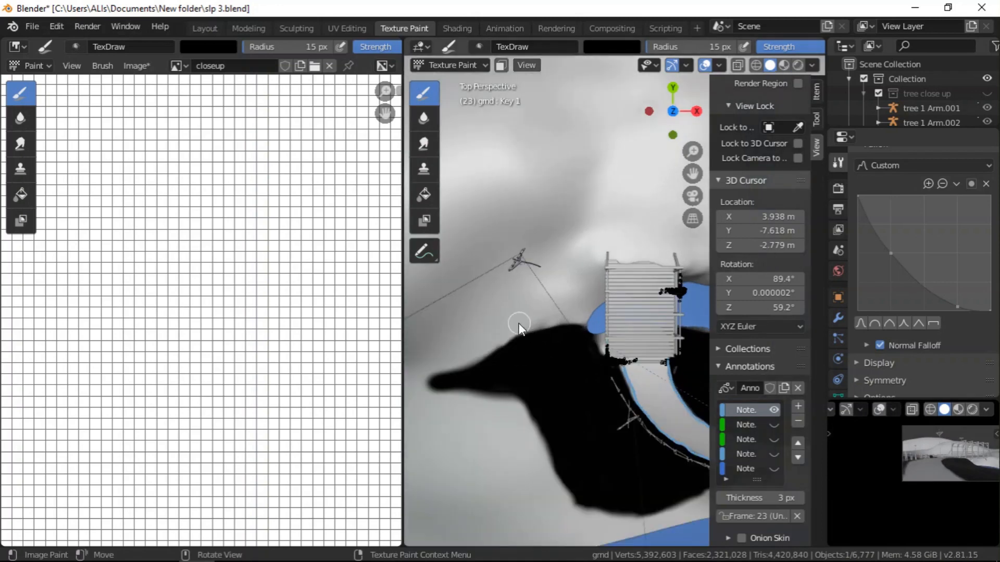
{"action": "scroll", "coordinate": [524, 323], "scroll_direction": "down", "scroll_amount": 2}
{"action": "scroll", "coordinate": [619, 261], "scroll_direction": "down", "scroll_amount": 3}
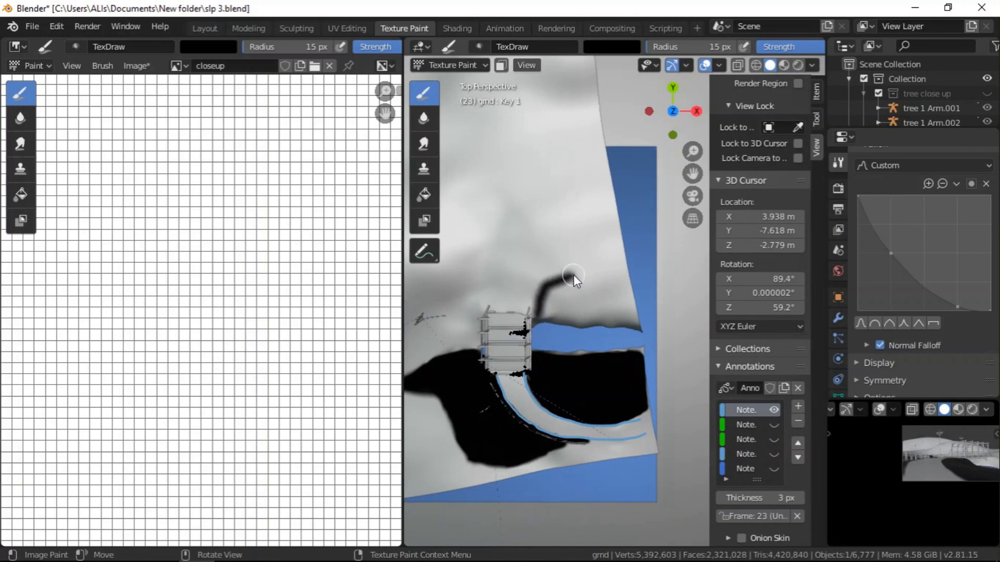
{"action": "left_click_drag", "start_coordinate": [618, 254], "coordinate": [538, 290]}
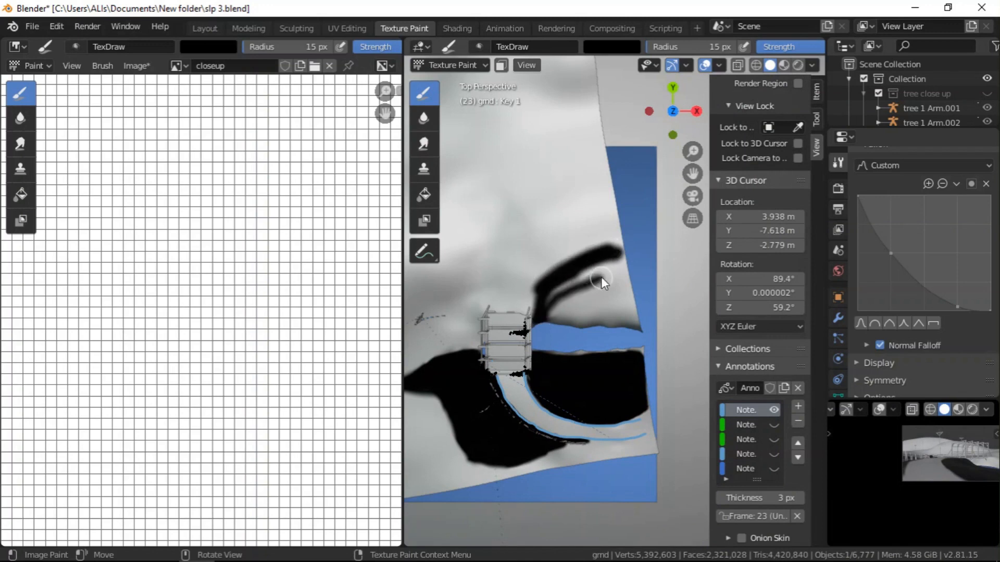
{"action": "left_click_drag", "start_coordinate": [610, 258], "coordinate": [614, 255]}
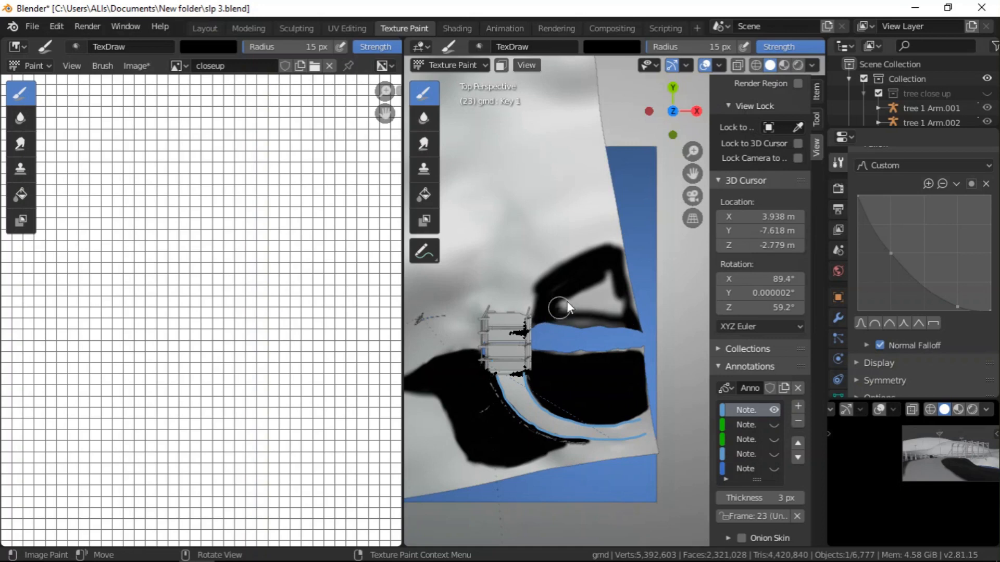
{"action": "left_click_drag", "start_coordinate": [595, 274], "coordinate": [630, 305]}
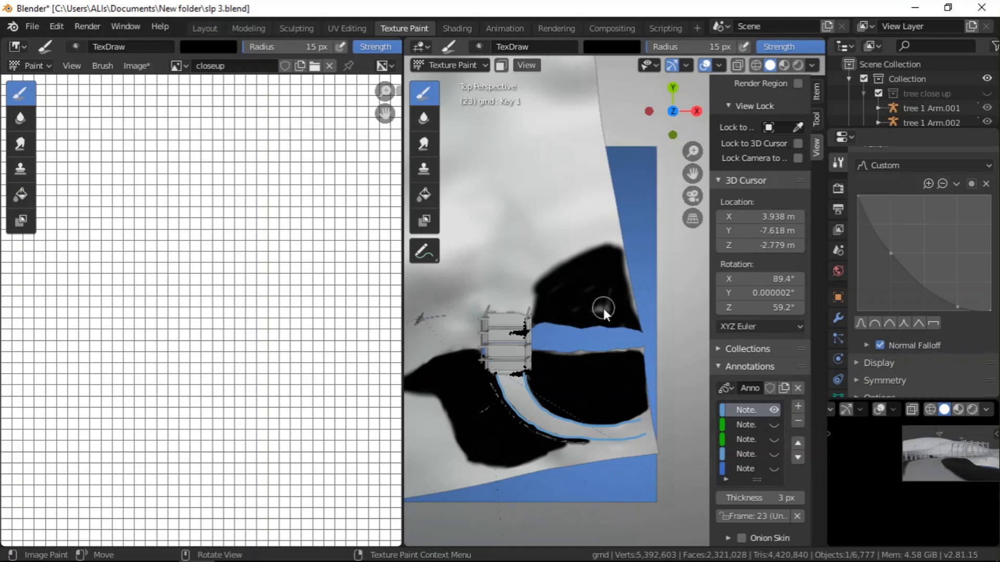
- Inspect the far bank's black area and waterline from lower angles and in the camera view
{"action": "mouse_move", "coordinate": [594, 311]}
{"action": "middle_mouse_down"}
{"action": "mouse_move", "coordinate": [598, 335]}
{"action": "mouse_move", "coordinate": [567, 270]}
{"action": "mouse_move", "coordinate": [577, 348]}
{"action": "mouse_move", "coordinate": [498, 283]}
{"action": "mouse_move", "coordinate": [504, 271]}
{"action": "mouse_move", "coordinate": [557, 339]}
{"action": "mouse_move", "coordinate": [576, 301]}
{"action": "mouse_move", "coordinate": [586, 337]}
{"action": "middle_mouse_up"}
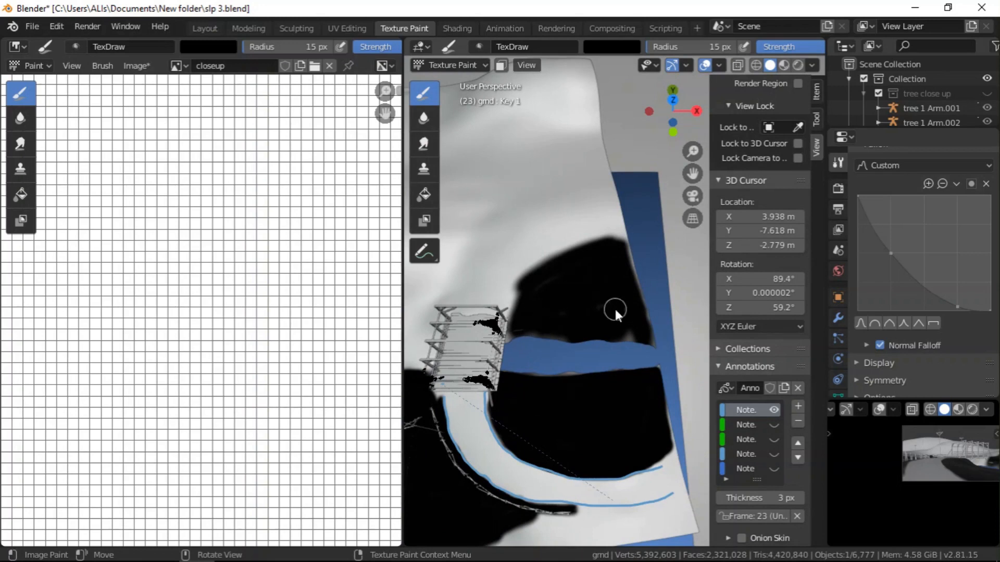
{"action": "middle_click_drag", "start_coordinate": [554, 285], "coordinate": [557, 317]}
{"action": "scroll", "coordinate": [536, 307], "scroll_direction": "up", "scroll_amount": 3}
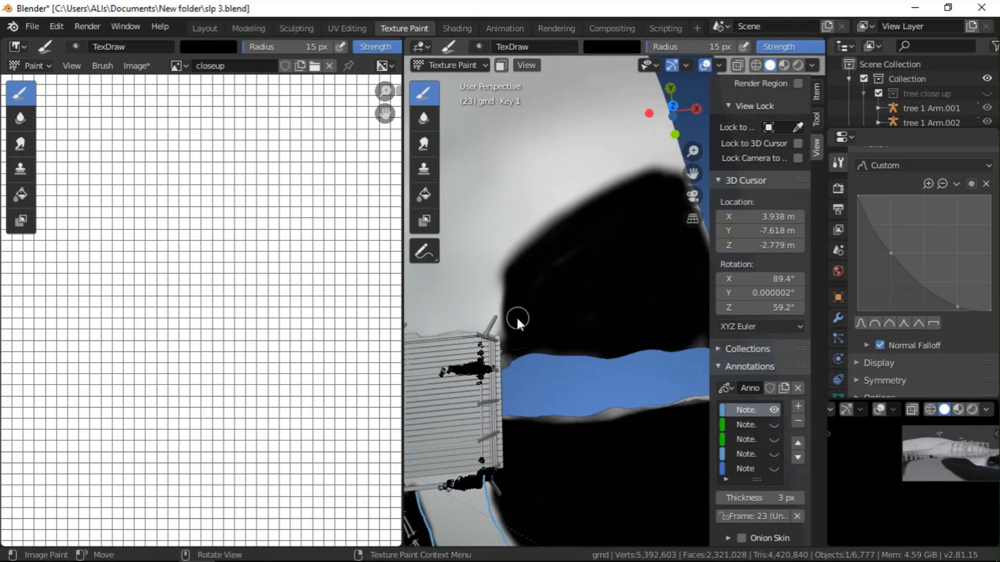
{"action": "middle_click_drag", "start_coordinate": [514, 341], "coordinate": [589, 353]}
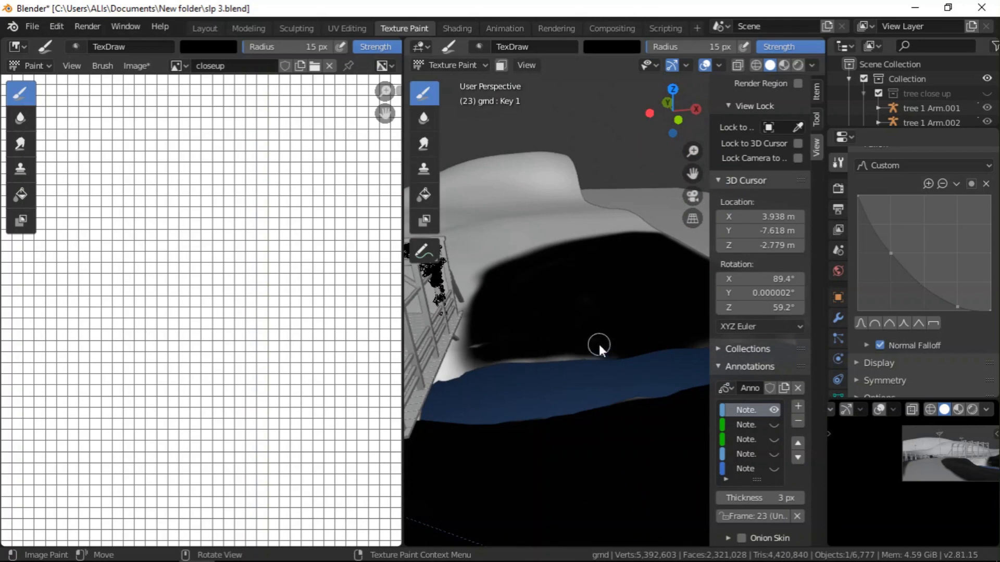
{"action": "scroll", "coordinate": [908, 467], "scroll_direction": "down", "scroll_amount": 2}
{"action": "scroll", "coordinate": [961, 461], "scroll_direction": "up", "scroll_amount": 10}
{"action": "middle_click_drag", "start_coordinate": [505, 405], "coordinate": [579, 373]}
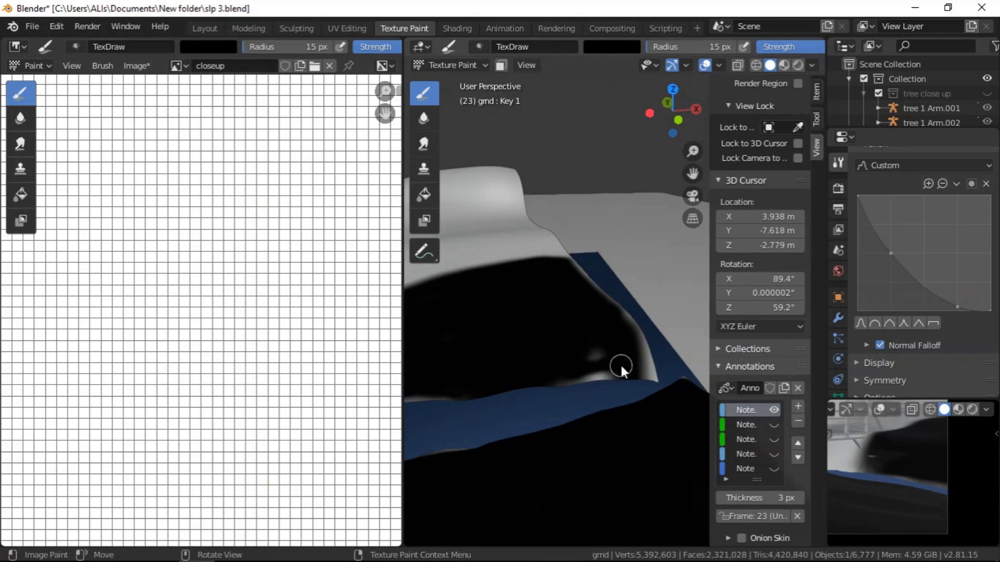
- Set the brush colour to white and paint a thin strip along the far bank's waterline
{"action": "mouse_move", "coordinate": [630, 369]}
{"action": "middle_mouse_down"}
{"action": "mouse_move", "coordinate": [562, 374]}
{"action": "mouse_move", "coordinate": [573, 374]}
{"action": "middle_mouse_up"}
{"action": "right_click", "coordinate": [573, 374]}
{"action": "left_click_drag", "start_coordinate": [641, 399], "coordinate": [631, 330]}
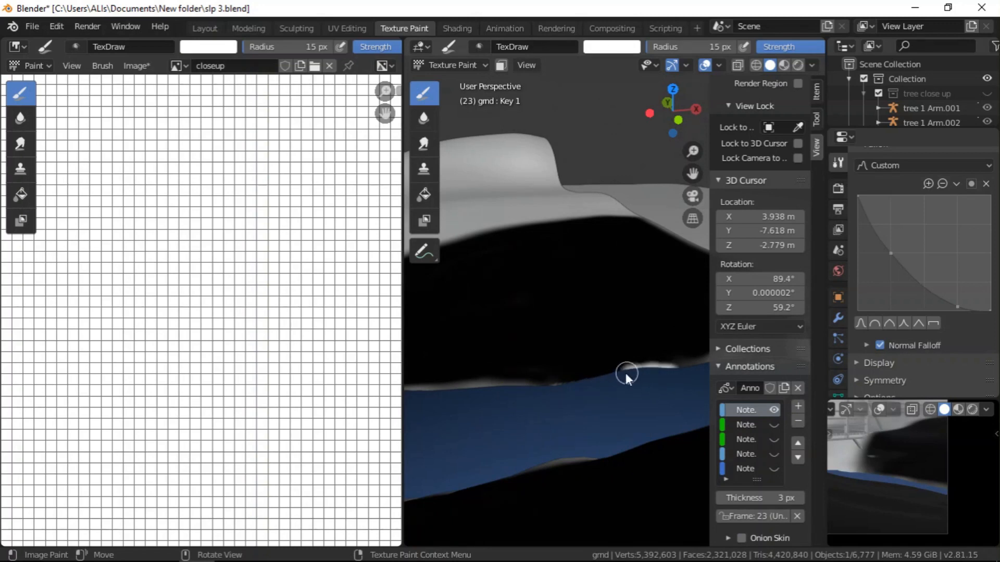
{"action": "middle_click_drag", "start_coordinate": [426, 389], "coordinate": [476, 398]}
{"action": "mouse_move", "coordinate": [528, 373]}
{"action": "left_mouse_down"}
{"action": "mouse_move", "coordinate": [457, 389]}
{"action": "mouse_move", "coordinate": [452, 327]}
{"action": "mouse_move", "coordinate": [468, 364]}
{"action": "left_mouse_up"}
{"action": "scroll", "coordinate": [471, 390], "scroll_direction": "down", "scroll_amount": 4}
{"action": "middle_click_drag", "start_coordinate": [471, 390], "coordinate": [489, 398]}
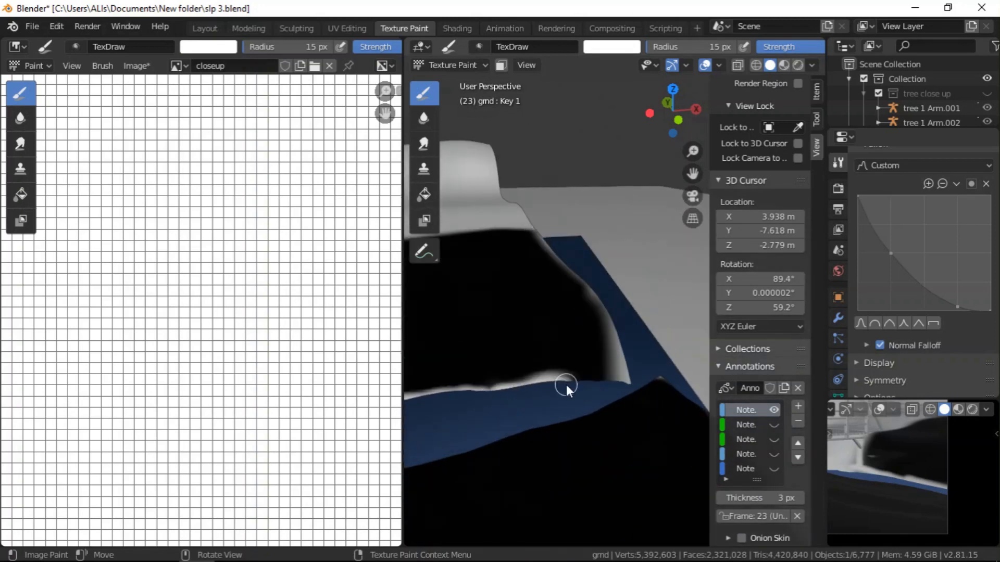
- Extend the white waterline strip to the outer end of the far bank, checking it in the camera view
{"action": "scroll", "coordinate": [887, 463], "scroll_direction": "down", "scroll_amount": 3}
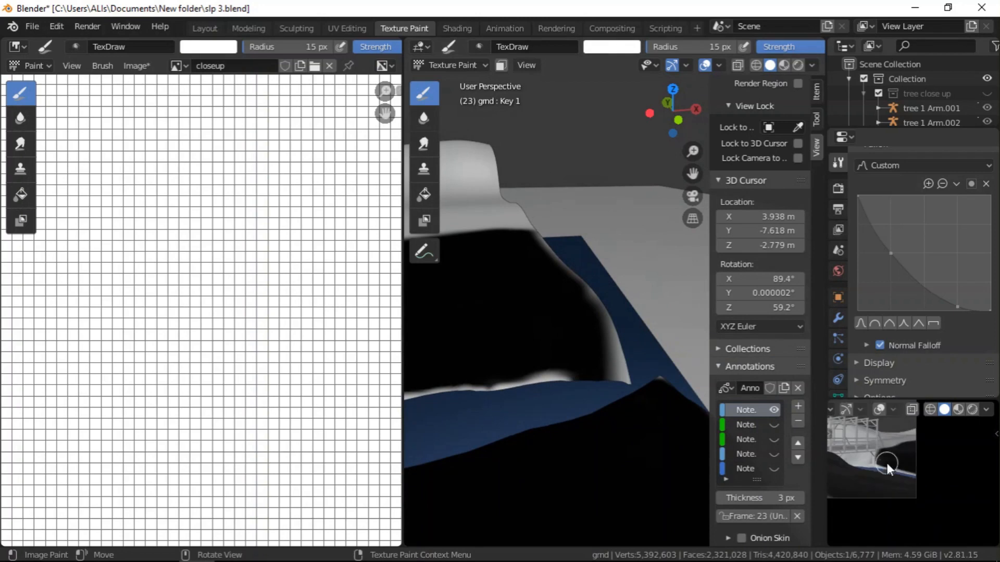
{"action": "scroll", "coordinate": [608, 375], "scroll_direction": "up", "scroll_amount": 4}
{"action": "scroll", "coordinate": [599, 385], "scroll_direction": "down", "scroll_amount": 2}
{"action": "left_click_drag", "start_coordinate": [667, 394], "coordinate": [562, 393]}
{"action": "scroll", "coordinate": [628, 399], "scroll_direction": "down", "scroll_amount": 5}
{"action": "scroll", "coordinate": [497, 399], "scroll_direction": "up", "scroll_amount": 1}
- Set the brush colour to black and narrow the white strip along the far bank's waterline
{"action": "right_click", "coordinate": [479, 404]}
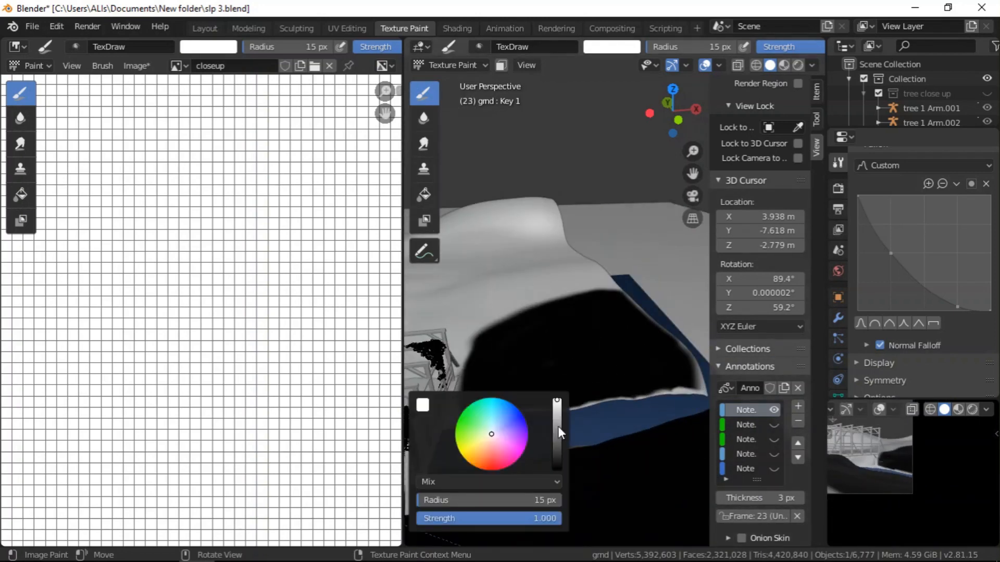
{"action": "left_click_drag", "start_coordinate": [558, 427], "coordinate": [570, 473]}
{"action": "scroll", "coordinate": [480, 419], "scroll_direction": "up", "scroll_amount": 4}
{"action": "left_click_drag", "start_coordinate": [432, 399], "coordinate": [446, 399]}
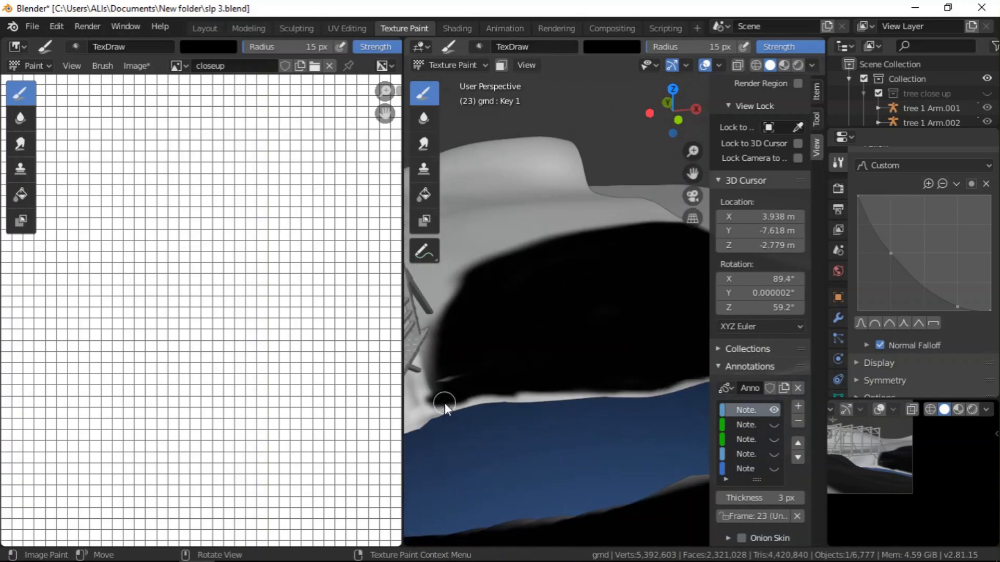
{"action": "left_click_drag", "start_coordinate": [516, 396], "coordinate": [519, 391]}
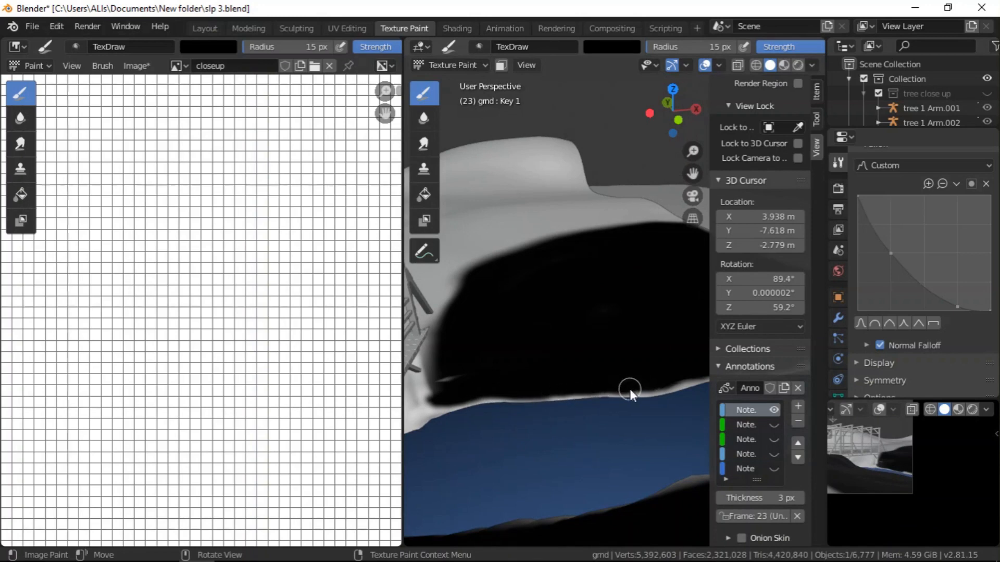
{"action": "middle_click_drag", "start_coordinate": [504, 404], "coordinate": [634, 380]}
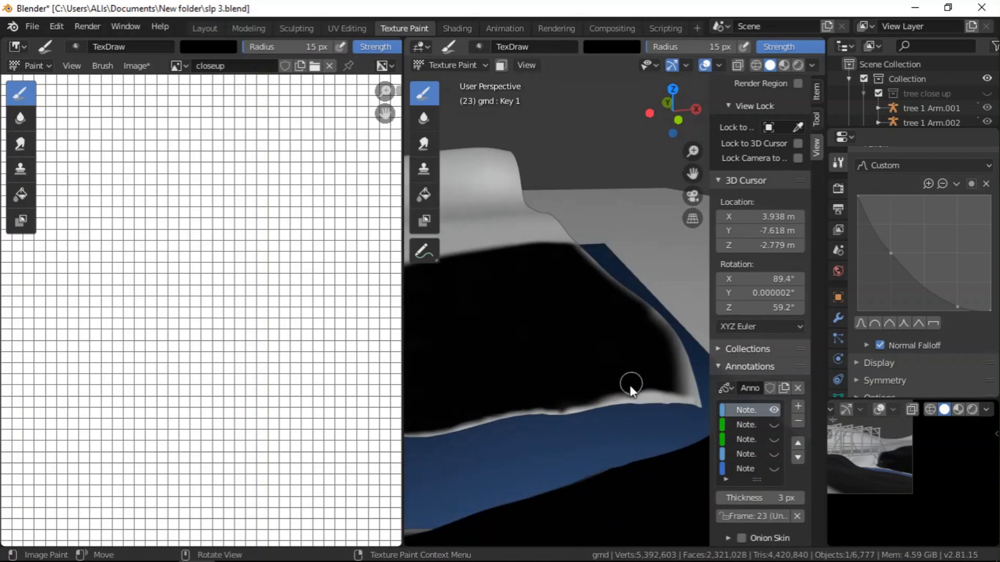
{"action": "left_click_drag", "start_coordinate": [586, 402], "coordinate": [674, 393]}
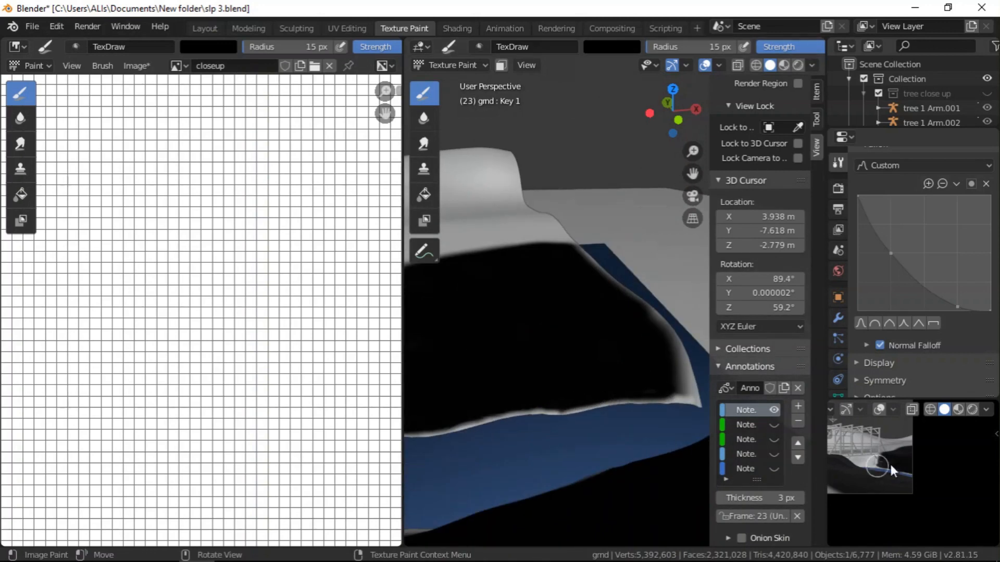
- Set the brush colour to white and paint out the far bank's black area, leaving only a small patch beside the bridge
{"action": "scroll", "coordinate": [868, 469], "scroll_direction": "up", "scroll_amount": 2}
{"action": "scroll", "coordinate": [588, 398], "scroll_direction": "down", "scroll_amount": 4}
{"action": "scroll", "coordinate": [515, 373], "scroll_direction": "up", "scroll_amount": 1}
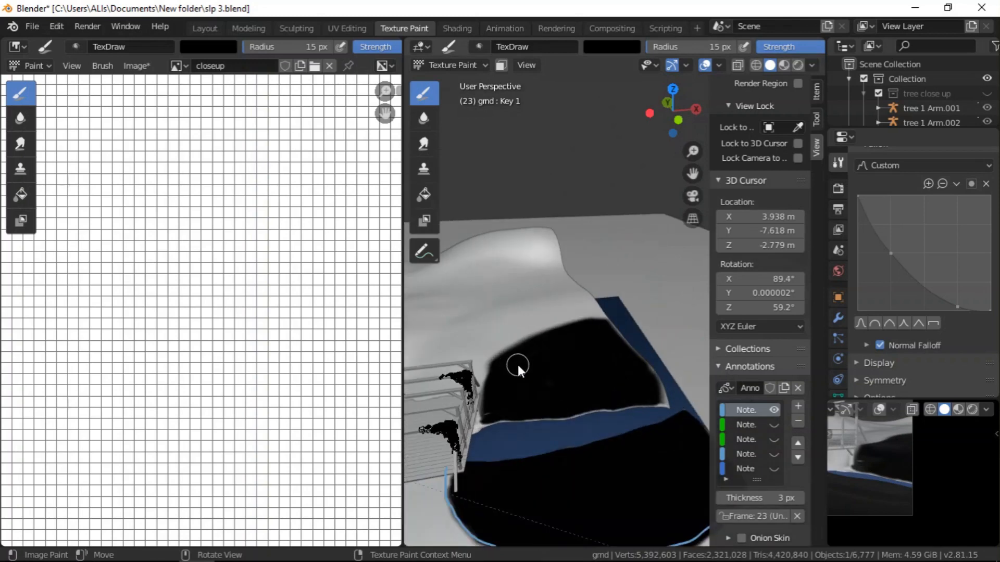
{"action": "right_click", "coordinate": [919, 474]}
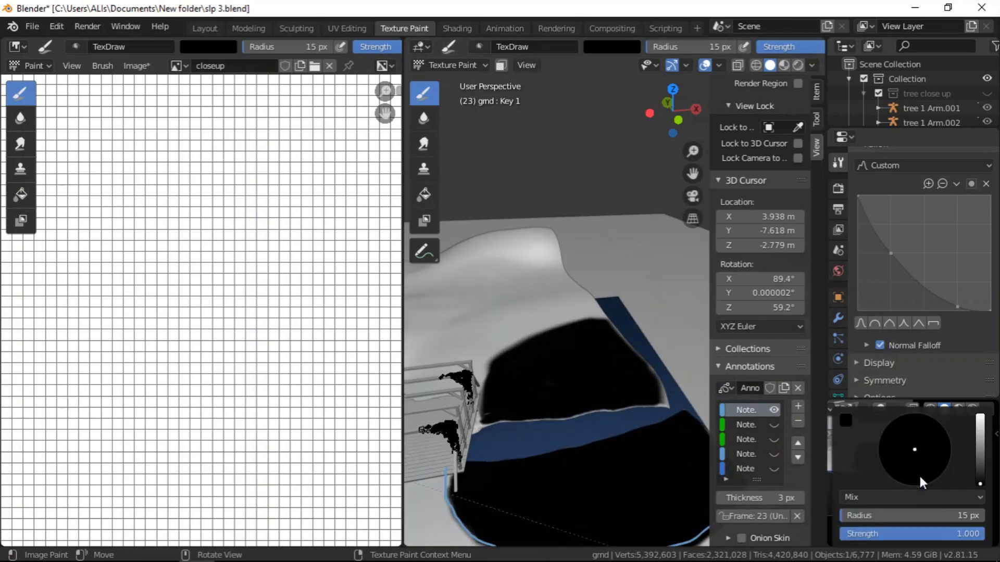
{"action": "left_click_drag", "start_coordinate": [971, 457], "coordinate": [971, 422]}
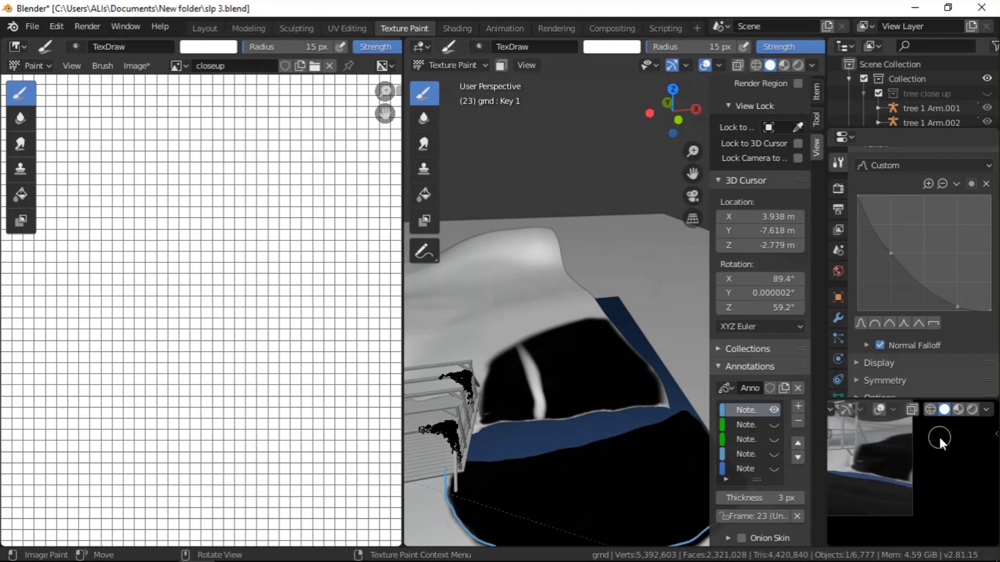
{"action": "scroll", "coordinate": [536, 349], "scroll_direction": "up", "scroll_amount": 2}
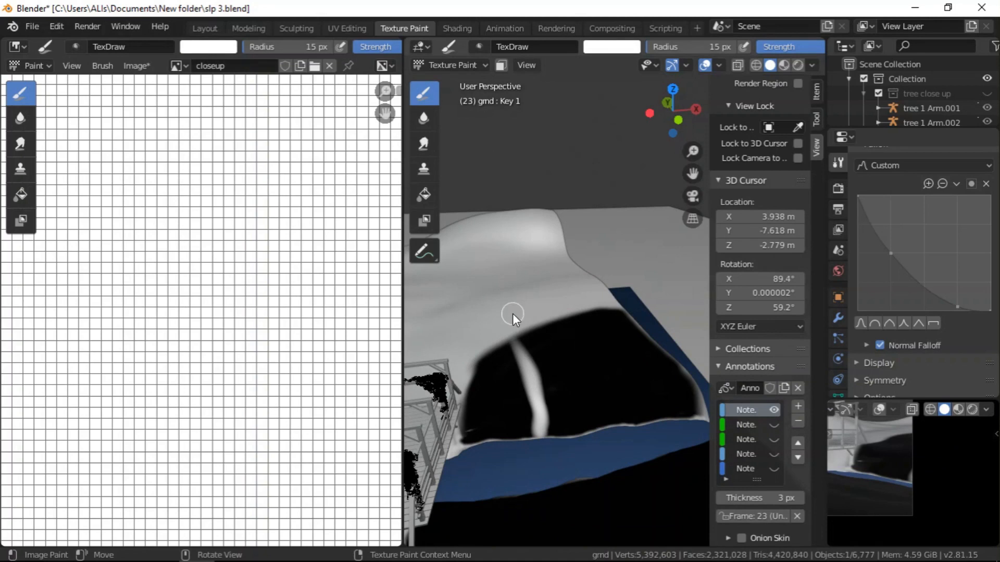
{"action": "scroll", "coordinate": [547, 345], "scroll_direction": "down", "scroll_amount": 2}
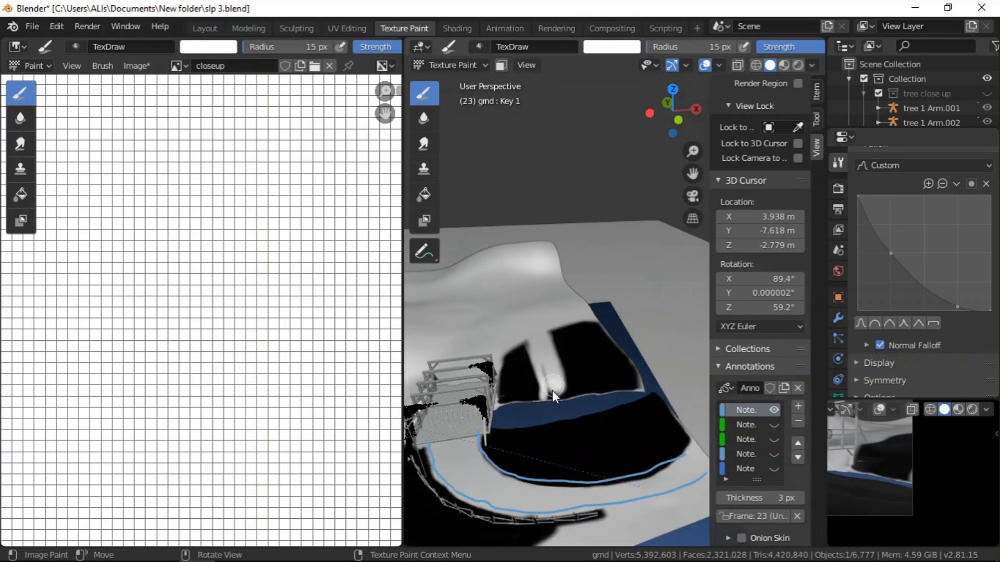
{"action": "mouse_move", "coordinate": [553, 370]}
{"action": "left_mouse_down"}
{"action": "mouse_move", "coordinate": [558, 309]}
{"action": "mouse_move", "coordinate": [548, 307]}
{"action": "mouse_move", "coordinate": [573, 350]}
{"action": "mouse_move", "coordinate": [567, 361]}
{"action": "mouse_move", "coordinate": [608, 333]}
{"action": "mouse_move", "coordinate": [595, 387]}
{"action": "left_mouse_up"}
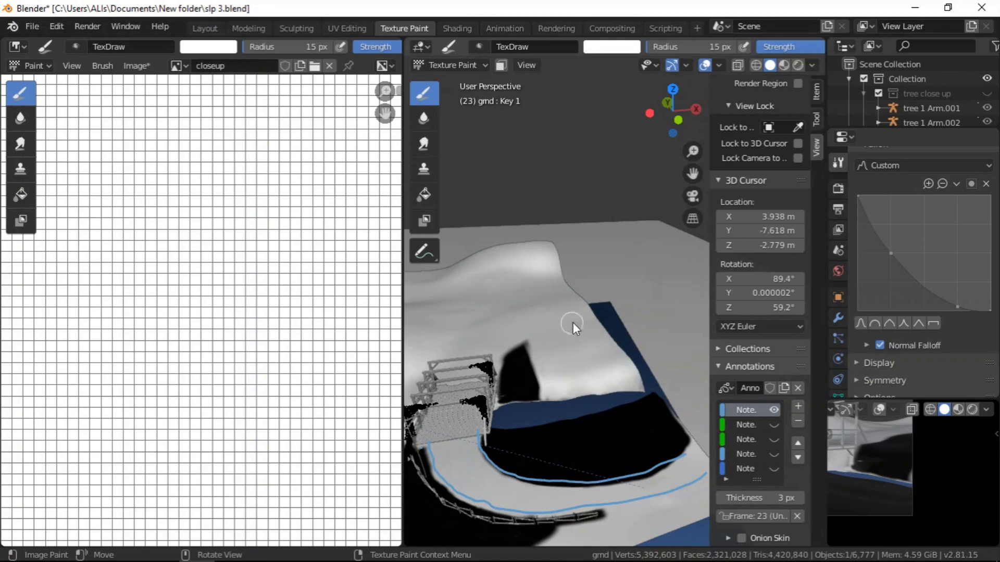
- Set the brush colour to black and widen and smooth the outer edge of the remaining patch beside the bridge
{"action": "right_click", "coordinate": [555, 351]}
{"action": "left_click_drag", "start_coordinate": [626, 364], "coordinate": [627, 423]}
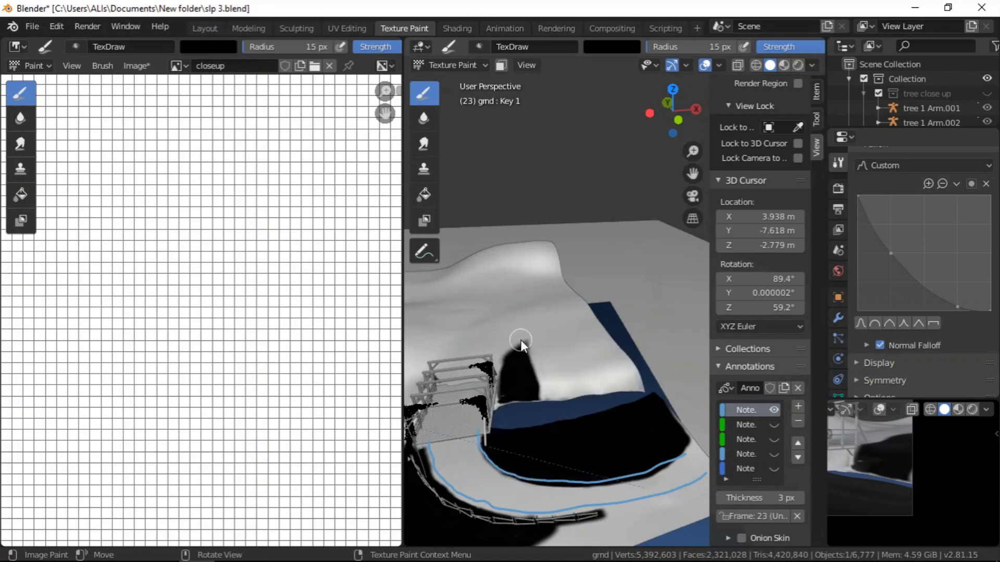
{"action": "scroll", "coordinate": [517, 321], "scroll_direction": "up", "scroll_amount": 3}
{"action": "left_click_drag", "start_coordinate": [530, 333], "coordinate": [558, 412]}
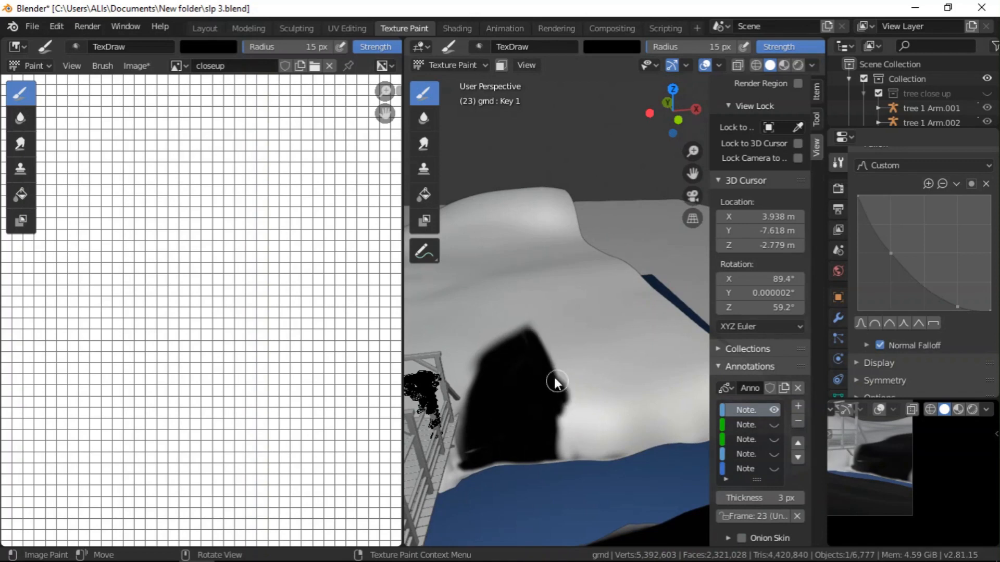
{"action": "mouse_move", "coordinate": [545, 346]}
{"action": "left_mouse_down"}
{"action": "mouse_move", "coordinate": [570, 426]}
{"action": "mouse_move", "coordinate": [559, 443]}
{"action": "mouse_move", "coordinate": [564, 417]}
{"action": "left_mouse_up"}
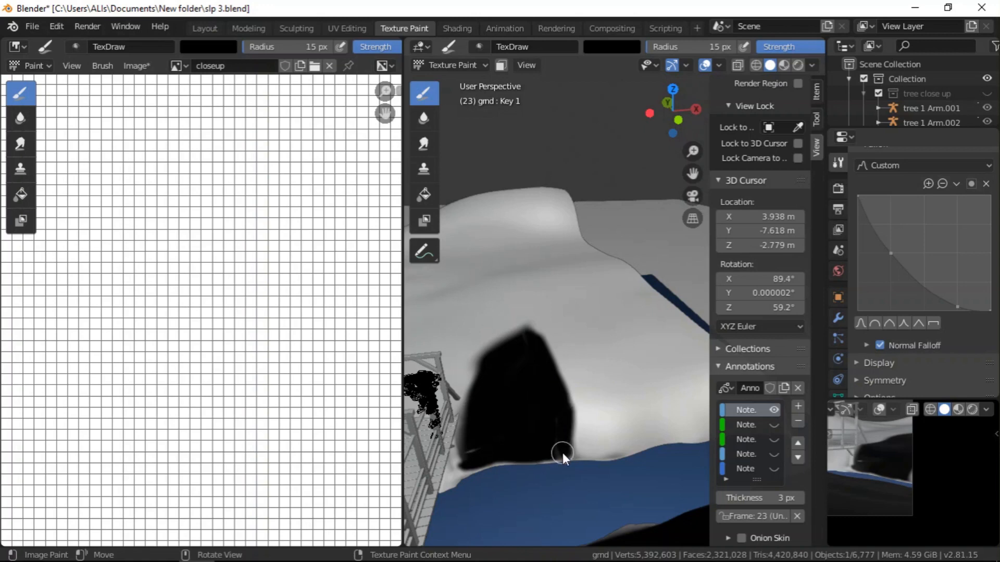
- Paint the lower outer corner of the black patch beside the bridge down to the waterline, checking it in the camera view
{"action": "left_click_drag", "start_coordinate": [564, 449], "coordinate": [564, 441]}
{"action": "scroll", "coordinate": [857, 463], "scroll_direction": "up", "scroll_amount": 6}
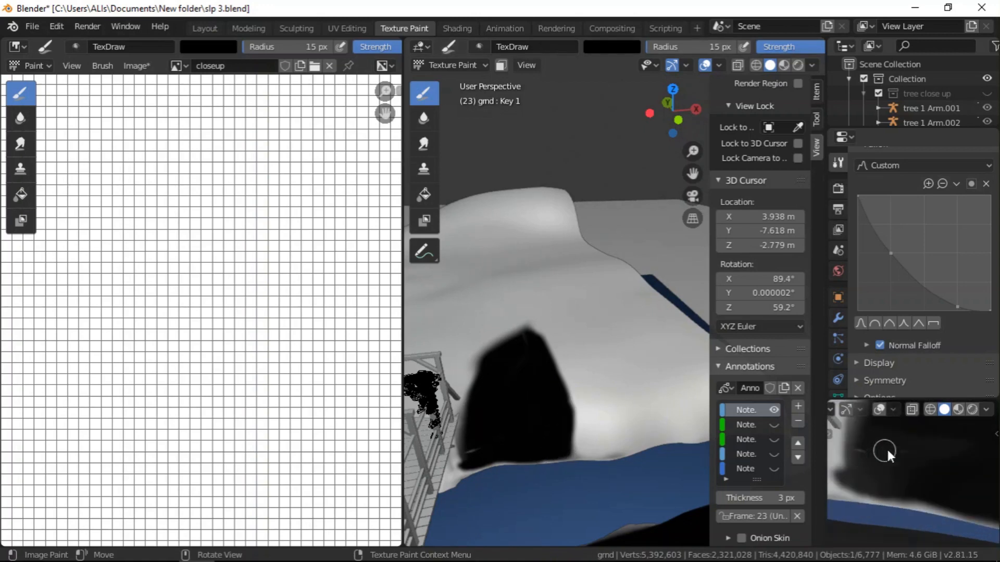
{"action": "scroll", "coordinate": [555, 339], "scroll_direction": "down", "scroll_amount": 10}
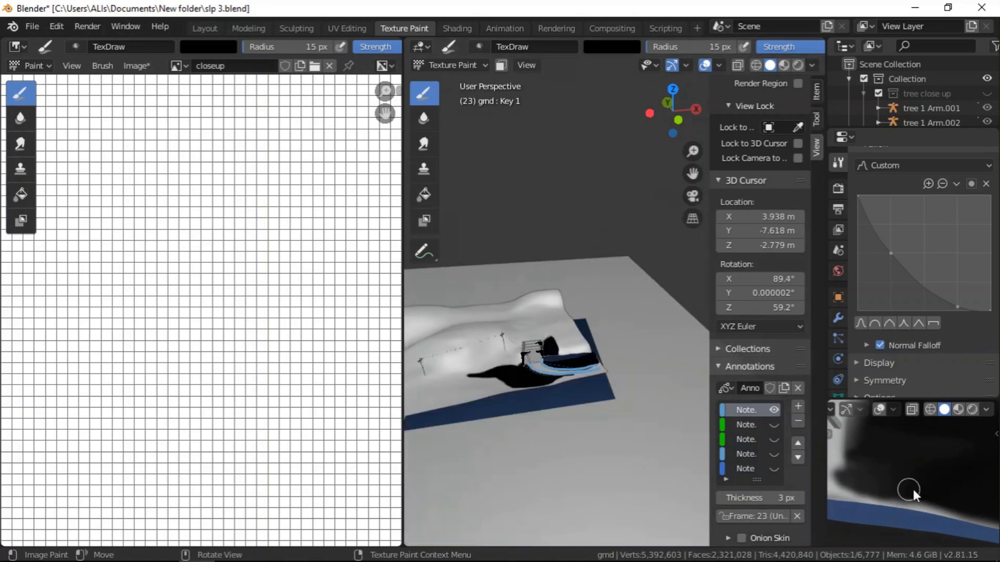
- Set the brush colour to white and trim the outer edge of the near bank's black area between the path and the water
{"action": "scroll", "coordinate": [939, 482], "scroll_direction": "down", "scroll_amount": 5}
{"action": "middle_click_drag", "start_coordinate": [938, 482], "coordinate": [848, 464]}
{"action": "right_click", "coordinate": [847, 446]}
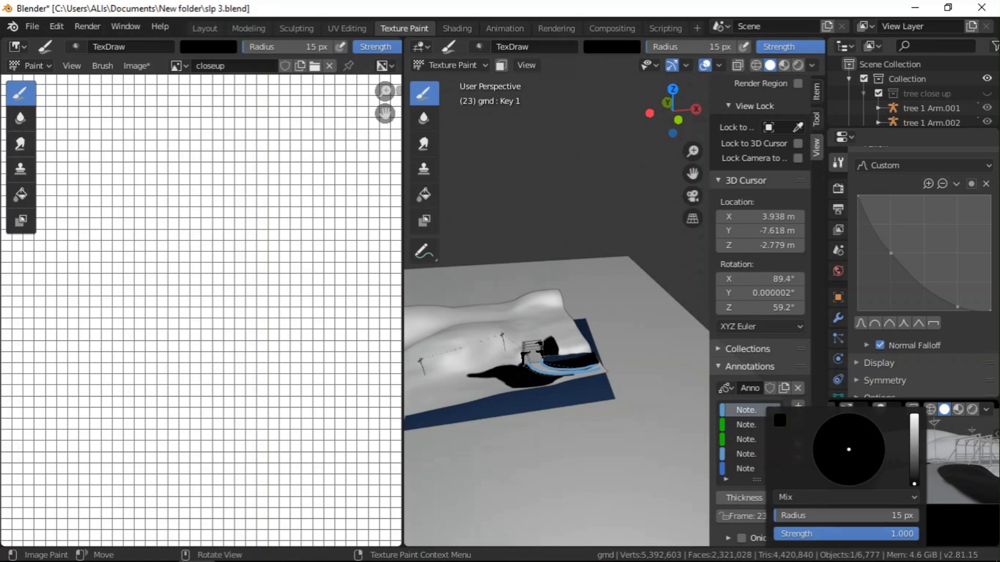
{"action": "left_click_drag", "start_coordinate": [914, 484], "coordinate": [914, 415]}
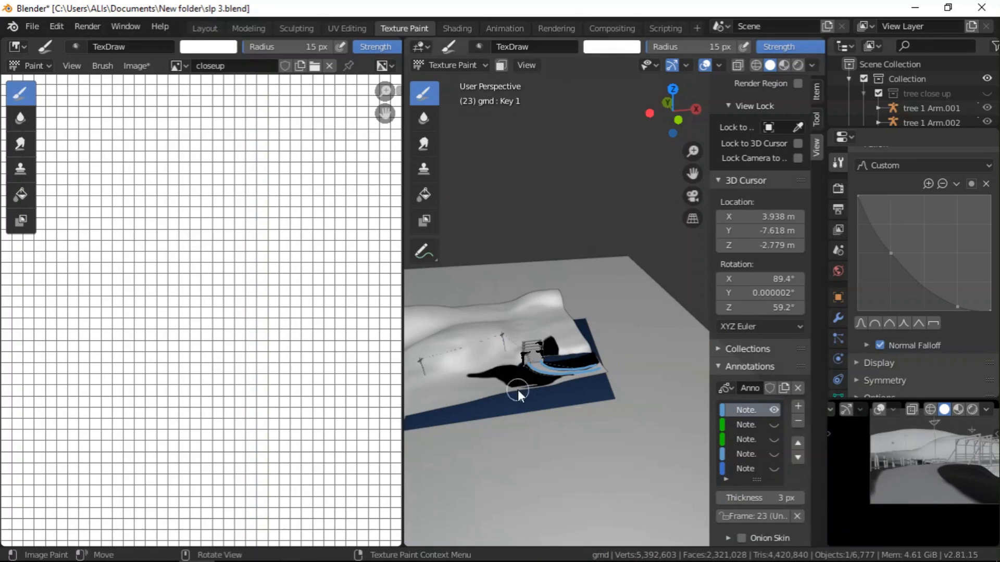
{"action": "scroll", "coordinate": [542, 404], "scroll_direction": "up", "scroll_amount": 6}
{"action": "middle_click_drag", "start_coordinate": [551, 417], "coordinate": [557, 371]}
{"action": "left_click_drag", "start_coordinate": [511, 393], "coordinate": [588, 352]}
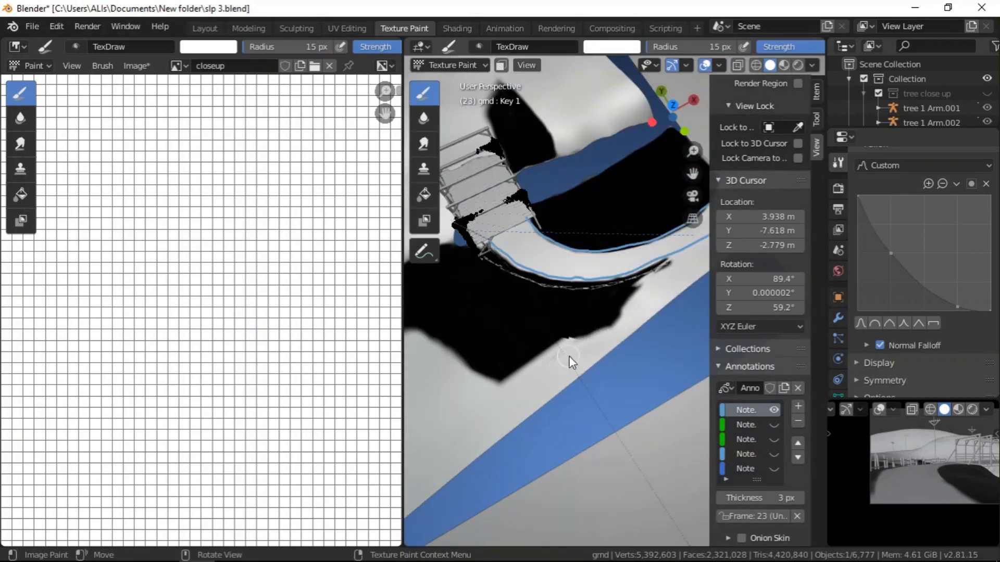
{"action": "middle_click_drag", "start_coordinate": [583, 342], "coordinate": [650, 351]}
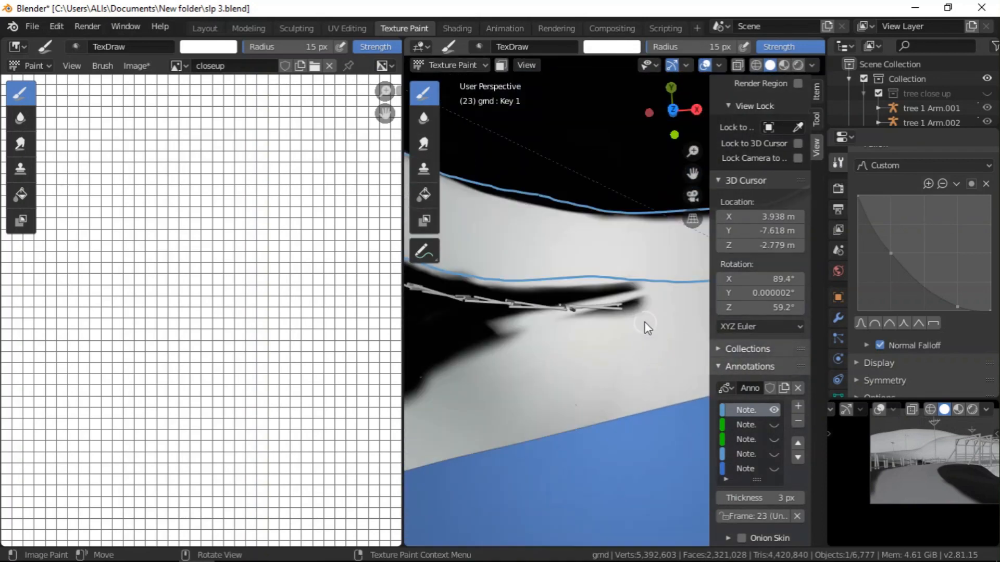
{"action": "mouse_move", "coordinate": [643, 315]}
{"action": "left_mouse_down"}
{"action": "mouse_move", "coordinate": [656, 301]}
{"action": "mouse_move", "coordinate": [491, 344]}
{"action": "mouse_move", "coordinate": [499, 335]}
{"action": "left_mouse_up"}
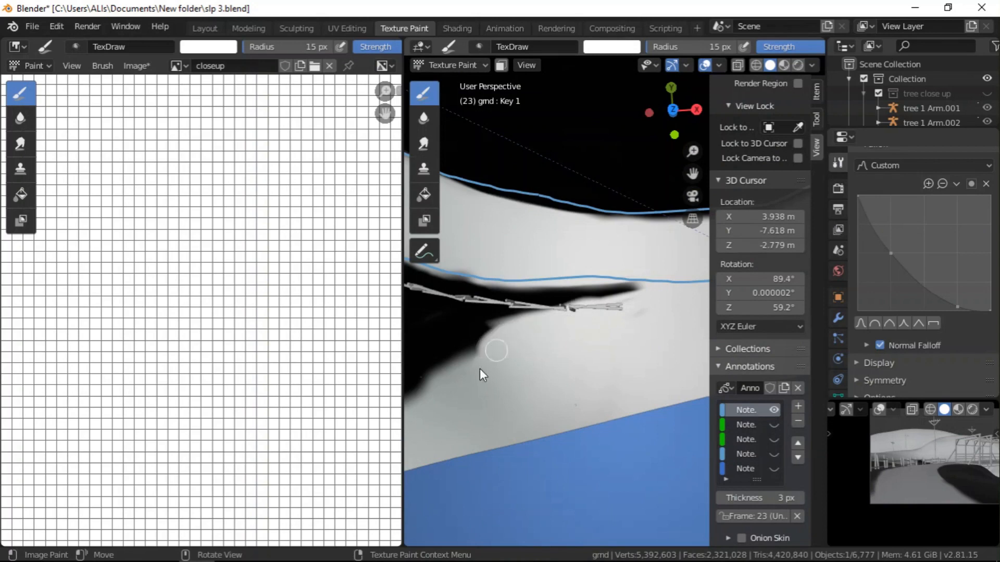
- Set the brush colour to black and extend the black area's pointed tip along the path's outer annotated line, checking the camera view
{"action": "scroll", "coordinate": [883, 502], "scroll_direction": "up", "scroll_amount": 5}
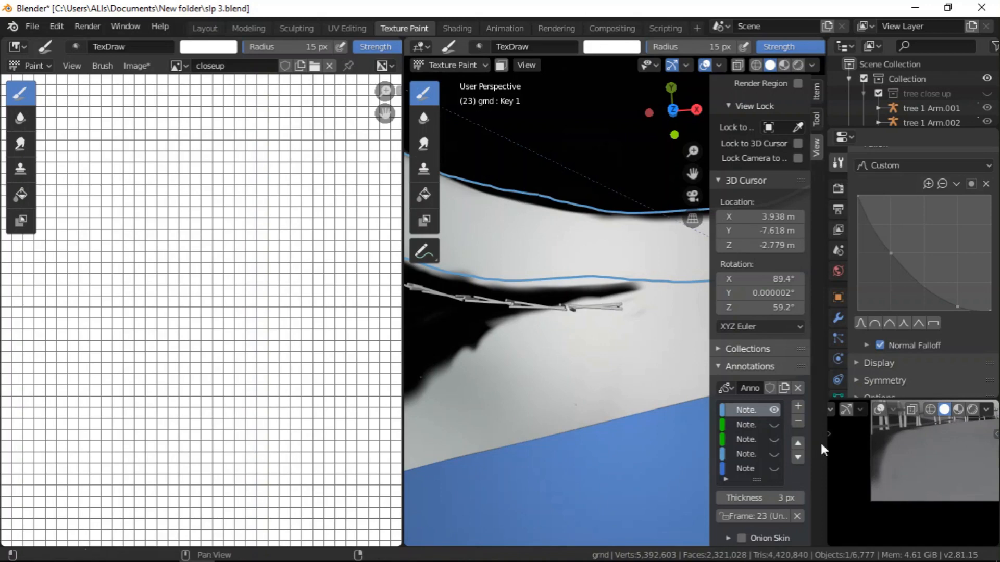
{"action": "right_click", "coordinate": [852, 480]}
{"action": "left_click_drag", "start_coordinate": [919, 445], "coordinate": [920, 484]}
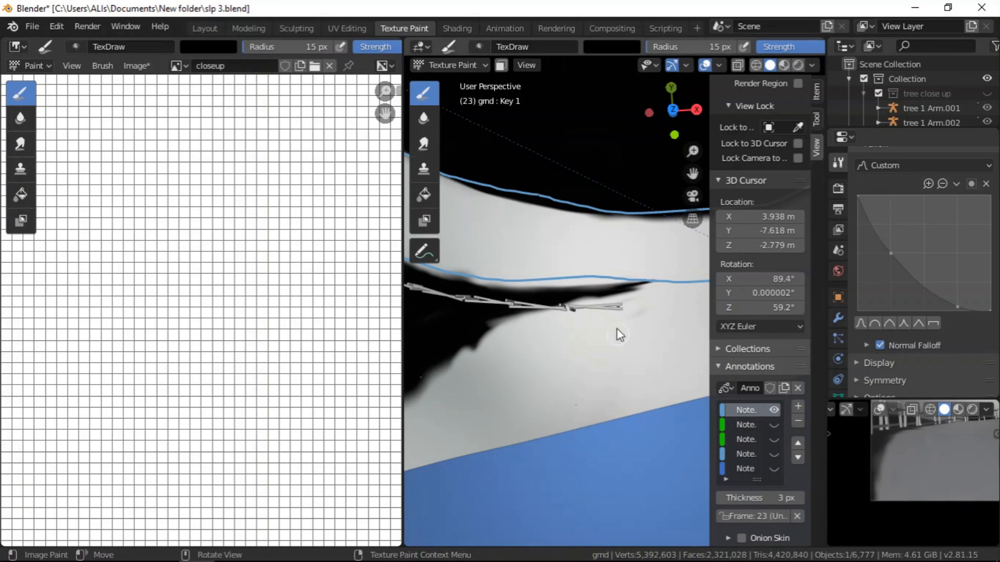
{"action": "scroll", "coordinate": [622, 321], "scroll_direction": "down", "scroll_amount": 4}
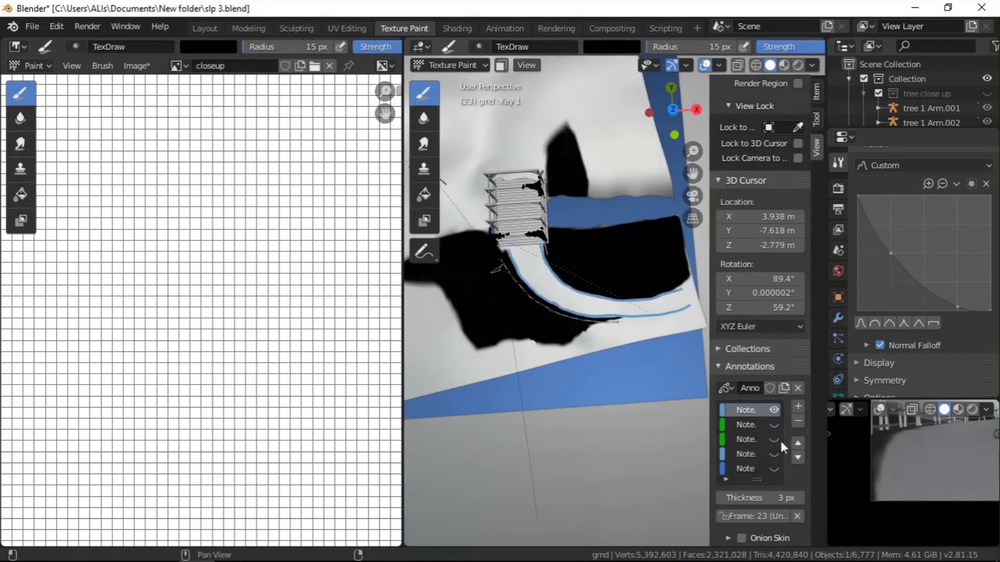
{"action": "scroll", "coordinate": [861, 466], "scroll_direction": "down", "scroll_amount": 3}
{"action": "scroll", "coordinate": [511, 391], "scroll_direction": "down", "scroll_amount": 4}
{"action": "scroll", "coordinate": [549, 327], "scroll_direction": "up", "scroll_amount": 8}
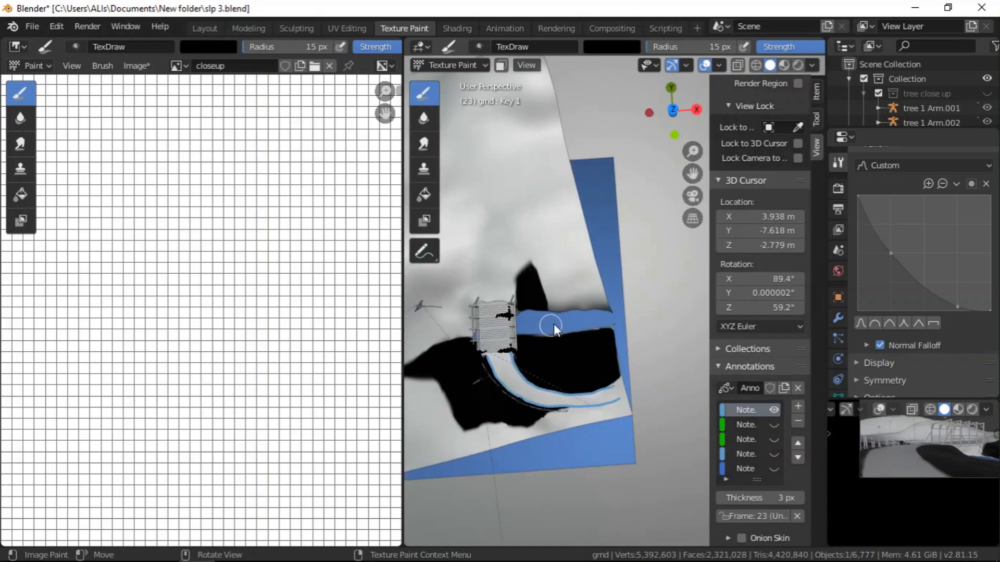
- Set the brush colour to white and lighten the dark shading at the outer end of the far bank
{"action": "mouse_move", "coordinate": [573, 353]}
{"action": "middle_mouse_down"}
{"action": "mouse_move", "coordinate": [576, 309]}
{"action": "mouse_move", "coordinate": [573, 323]}
{"action": "middle_mouse_up"}
{"action": "right_click", "coordinate": [570, 329]}
{"action": "left_click_drag", "start_coordinate": [639, 355], "coordinate": [645, 322]}
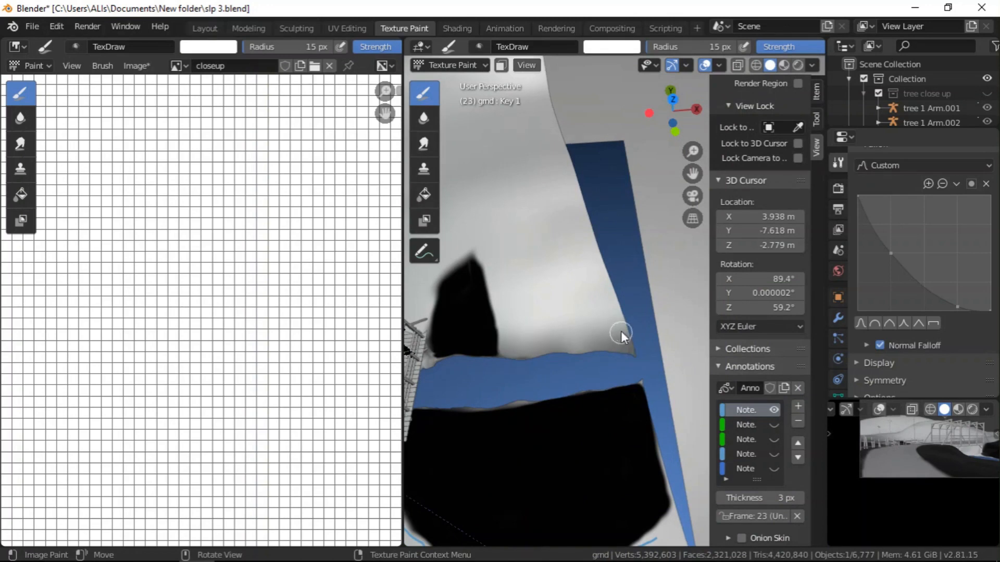
{"action": "scroll", "coordinate": [621, 336], "scroll_direction": "down", "scroll_amount": 5}
{"action": "mouse_move", "coordinate": [601, 360]}
{"action": "middle_mouse_down"}
{"action": "mouse_move", "coordinate": [603, 380]}
{"action": "mouse_move", "coordinate": [548, 366]}
{"action": "mouse_move", "coordinate": [605, 307]}
{"action": "mouse_move", "coordinate": [588, 367]}
{"action": "mouse_move", "coordinate": [498, 407]}
{"action": "mouse_move", "coordinate": [546, 377]}
{"action": "mouse_move", "coordinate": [502, 351]}
{"action": "mouse_move", "coordinate": [599, 385]}
{"action": "mouse_move", "coordinate": [561, 327]}
{"action": "mouse_move", "coordinate": [534, 340]}
{"action": "mouse_move", "coordinate": [557, 341]}
{"action": "mouse_move", "coordinate": [560, 368]}
{"action": "middle_mouse_up"}
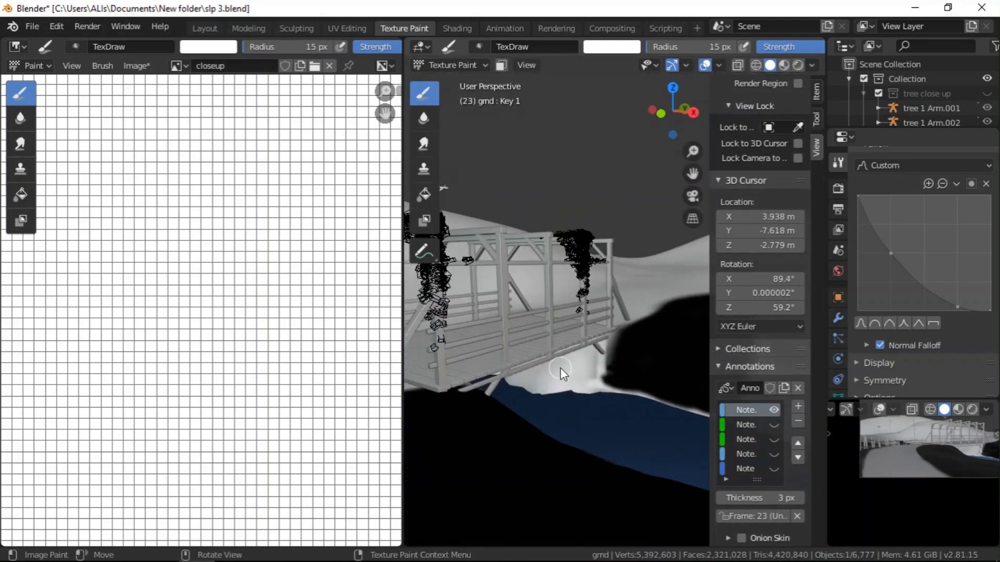
- Enlarge the Outliner, collapse the tree close up and tree distance collections, and look through the remaining scene objects
{"action": "scroll", "coordinate": [877, 100], "scroll_direction": "down", "scroll_amount": 10}
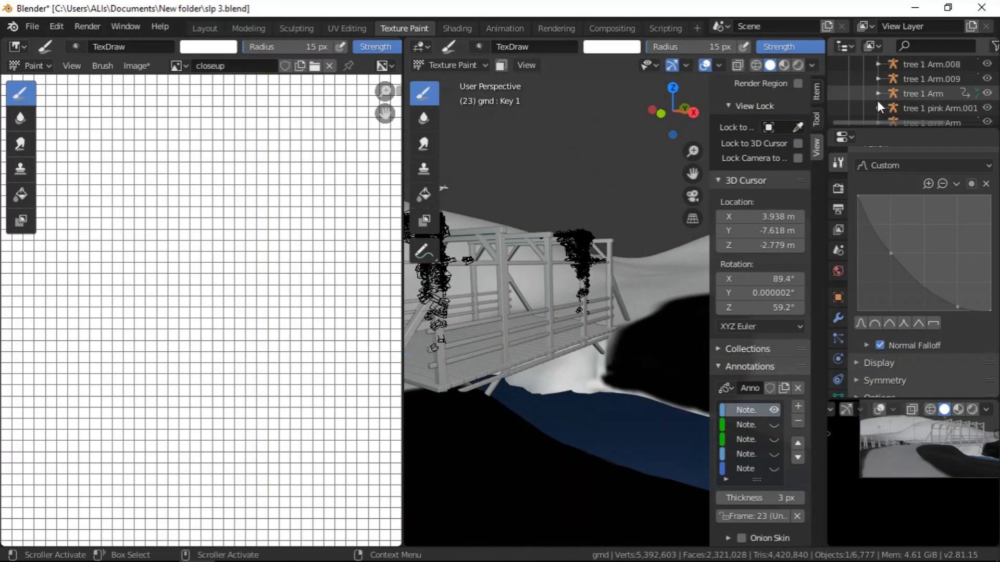
{"action": "scroll", "coordinate": [878, 102], "scroll_direction": "down", "scroll_amount": 10}
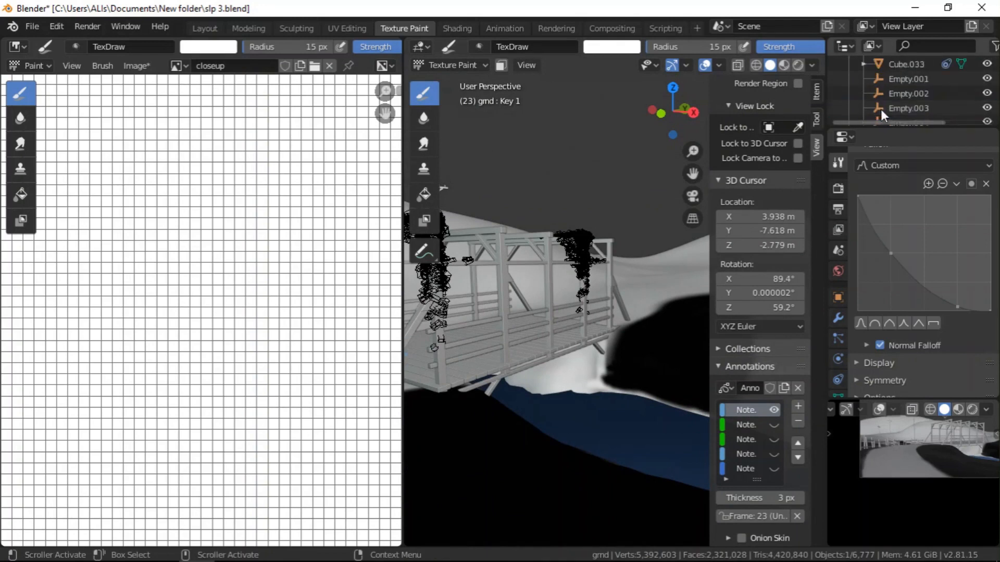
{"action": "scroll", "coordinate": [880, 108], "scroll_direction": "up", "scroll_amount": 5}
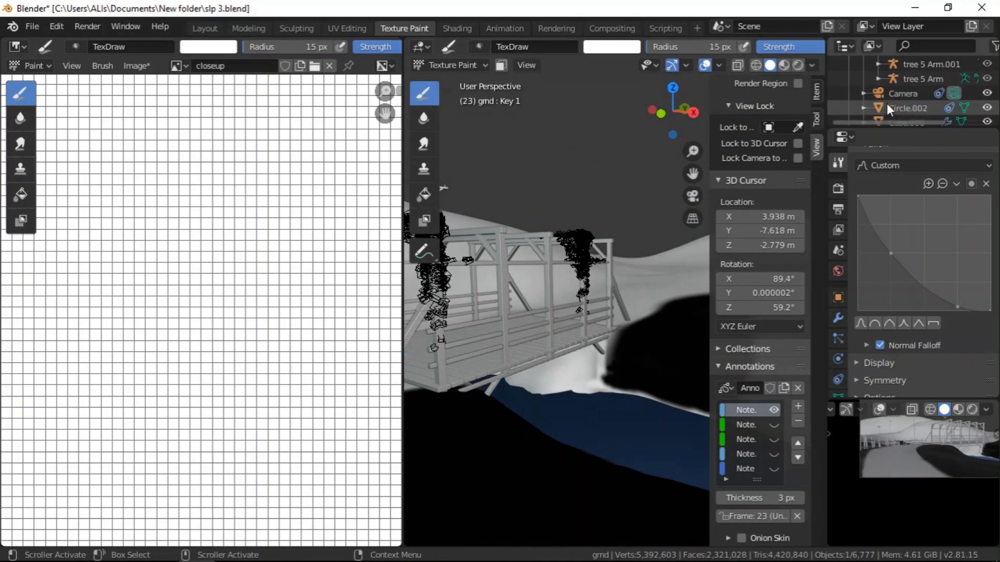
{"action": "scroll", "coordinate": [879, 105], "scroll_direction": "up", "scroll_amount": 15}
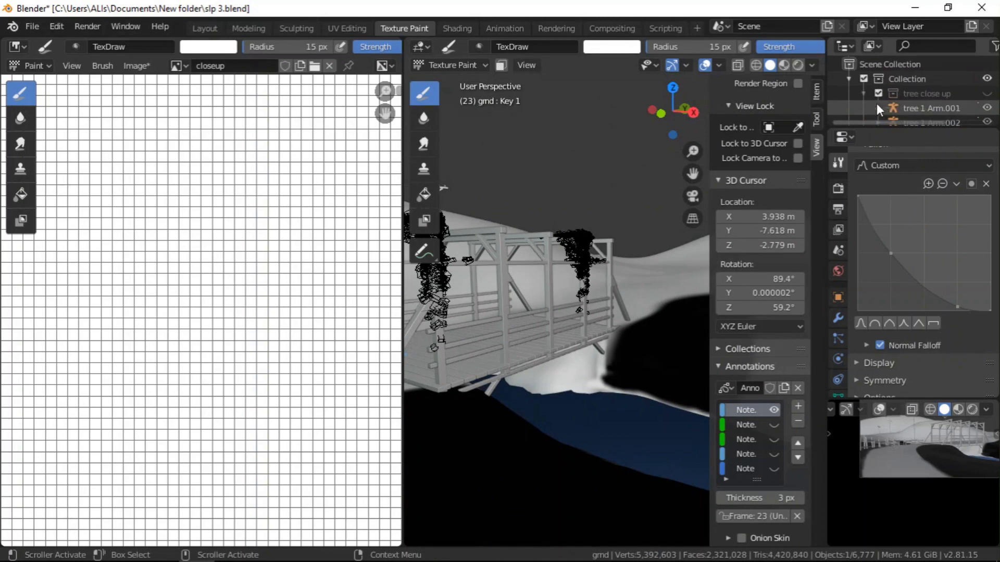
{"action": "left_click", "coordinate": [863, 94]}
{"action": "left_click_drag", "start_coordinate": [879, 127], "coordinate": [881, 157]}
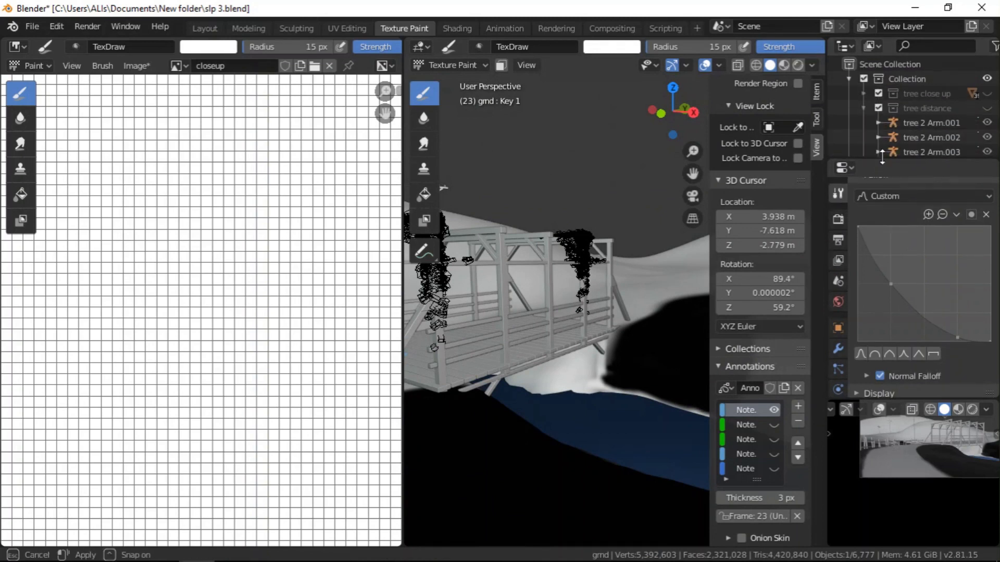
{"action": "scroll", "coordinate": [867, 106], "scroll_direction": "down", "scroll_amount": 10}
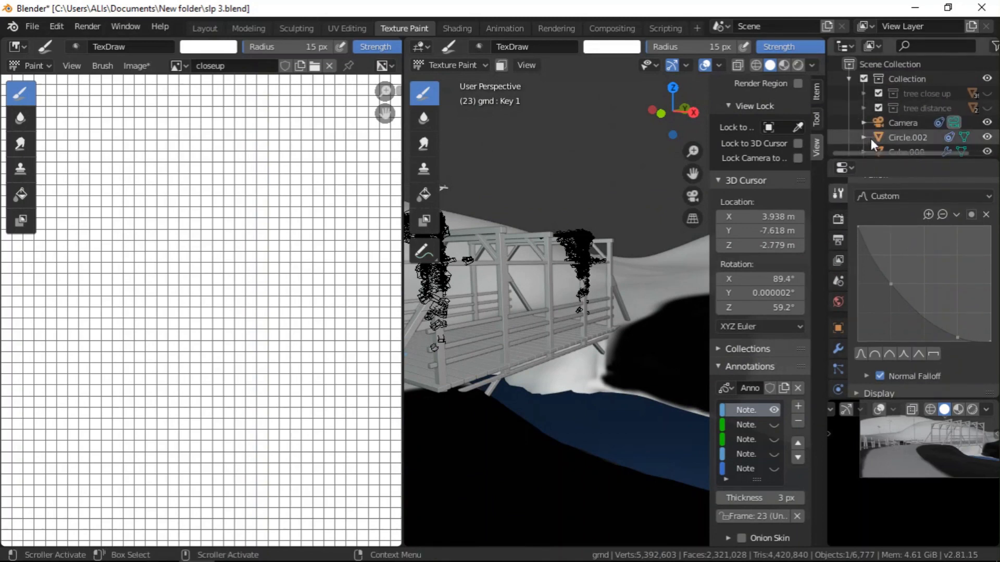
{"action": "scroll", "coordinate": [873, 136], "scroll_direction": "down", "scroll_amount": 10}
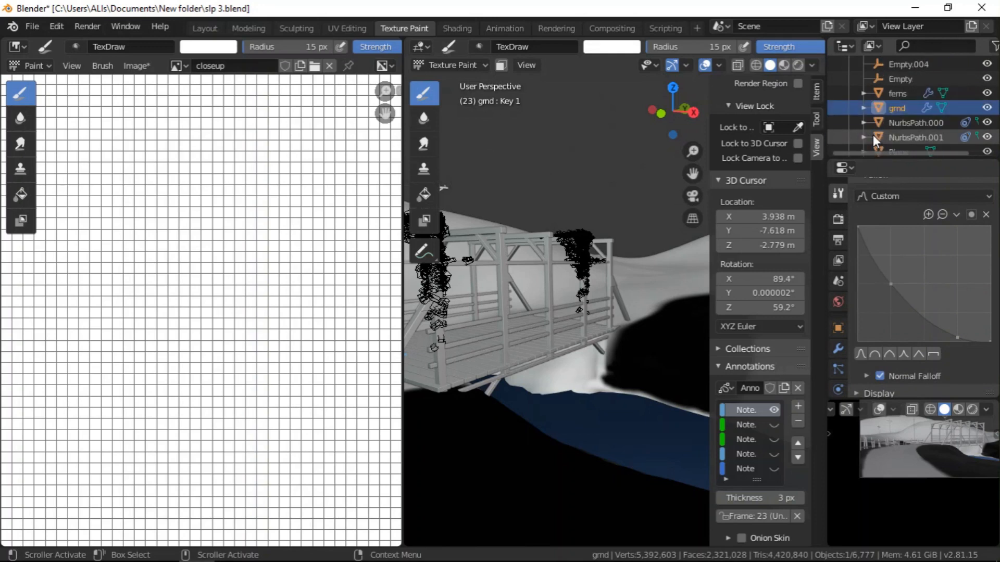
{"action": "scroll", "coordinate": [873, 135], "scroll_direction": "down", "scroll_amount": 5}
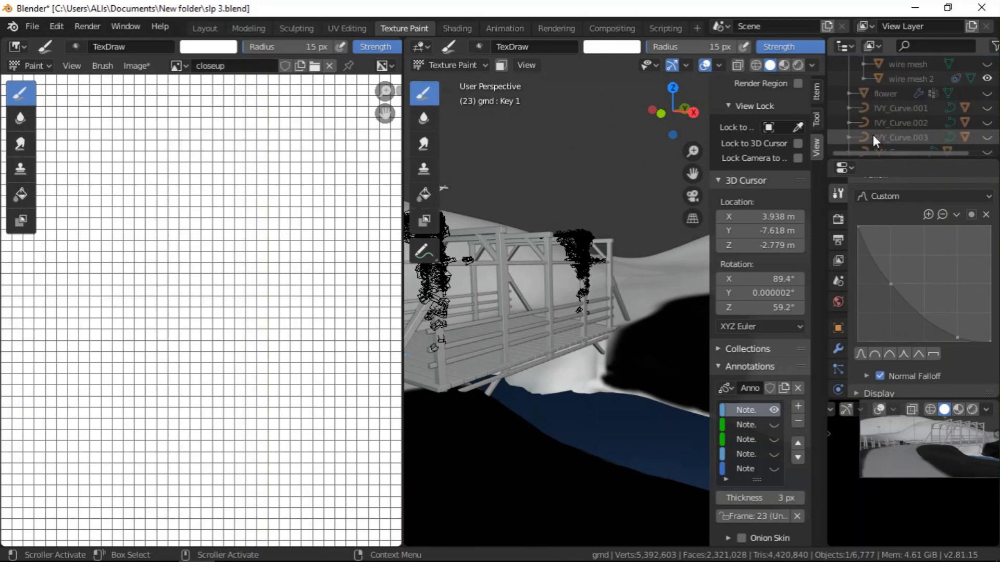
{"action": "scroll", "coordinate": [873, 139], "scroll_direction": "up", "scroll_amount": 5}
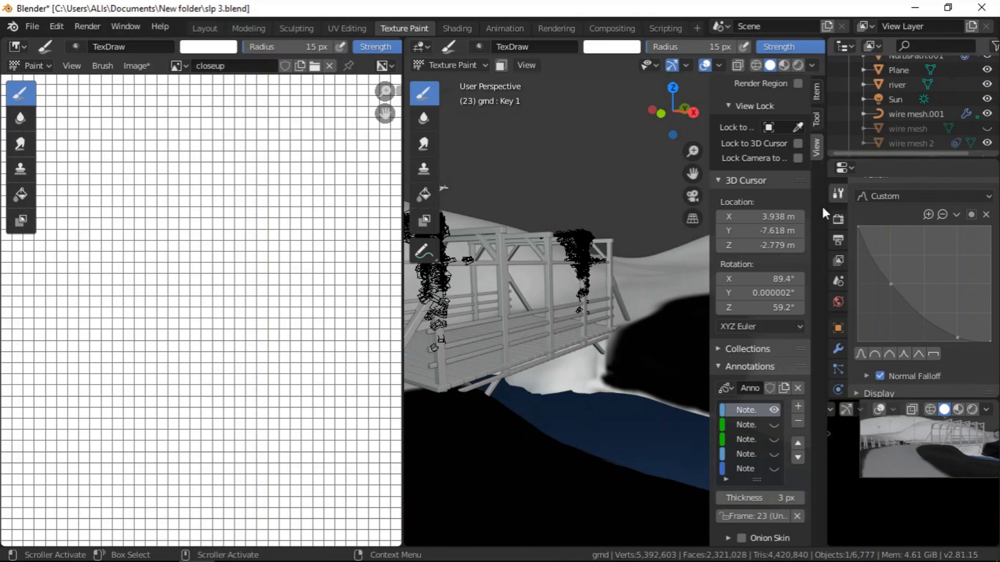
- Set the brush colour to black and paint a band from the far bank's patch along the bank beneath the bridge
{"action": "middle_click_drag", "start_coordinate": [570, 360], "coordinate": [572, 389]}
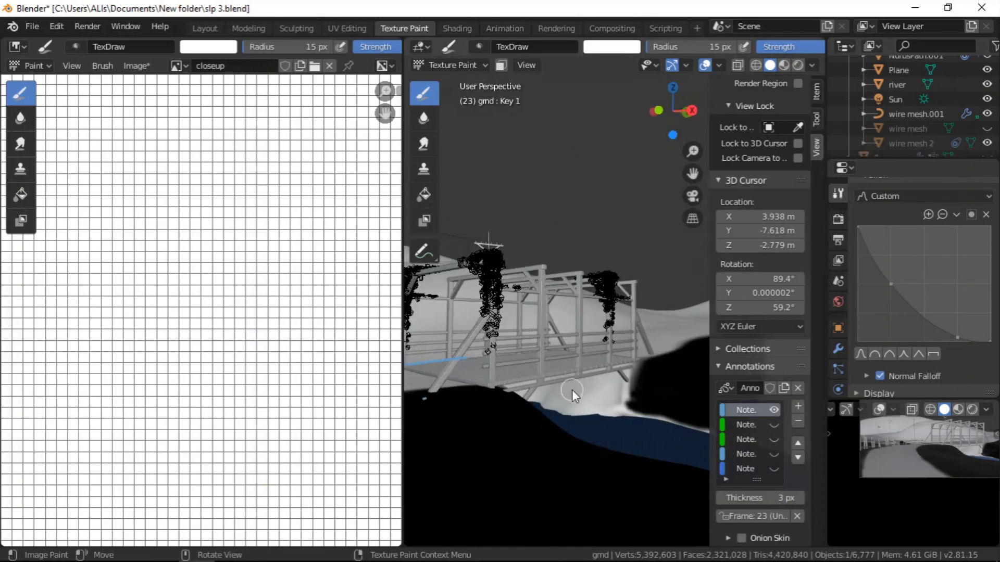
{"action": "right_click", "coordinate": [608, 400]}
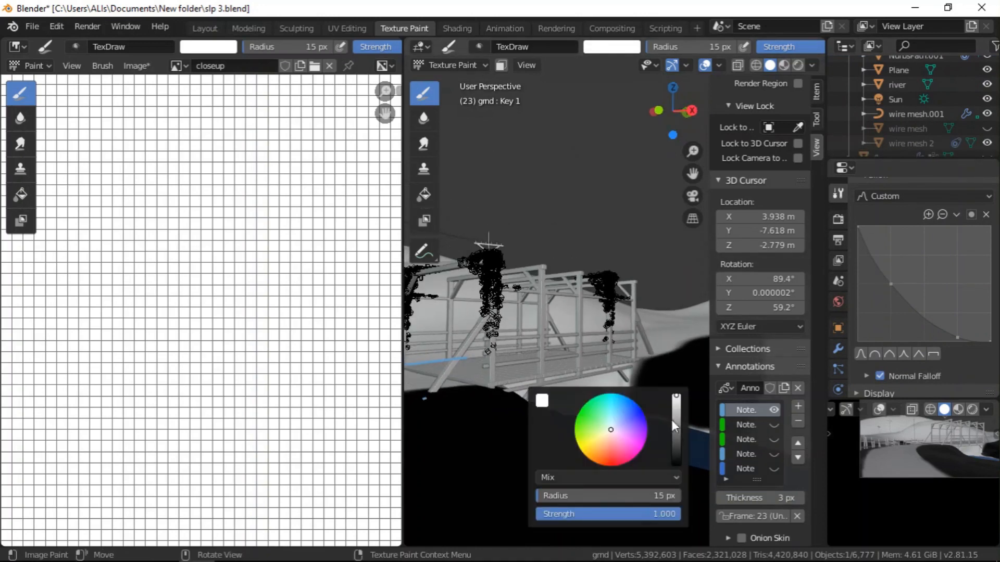
{"action": "left_click_drag", "start_coordinate": [675, 419], "coordinate": [676, 463]}
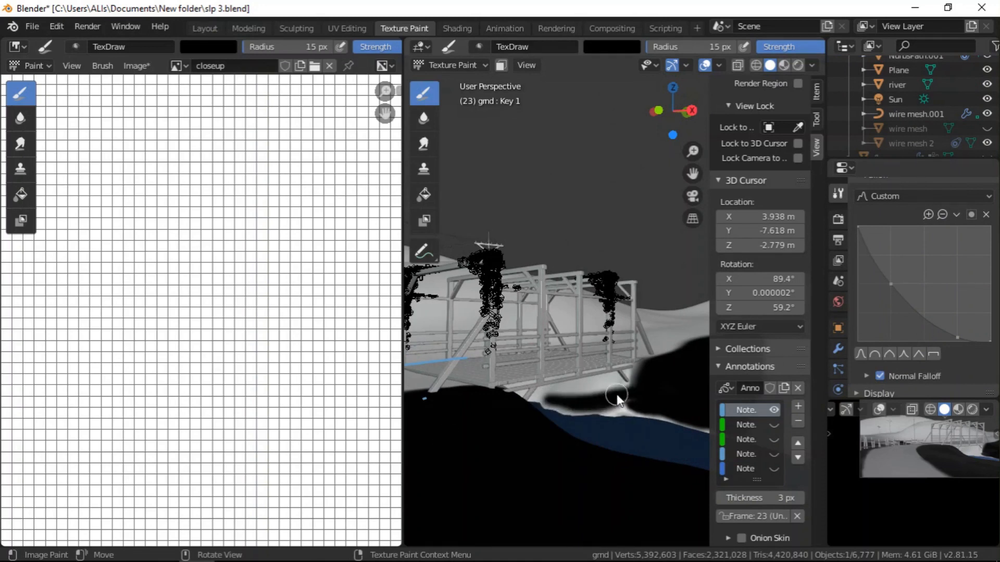
{"action": "left_click_drag", "start_coordinate": [631, 393], "coordinate": [611, 409]}
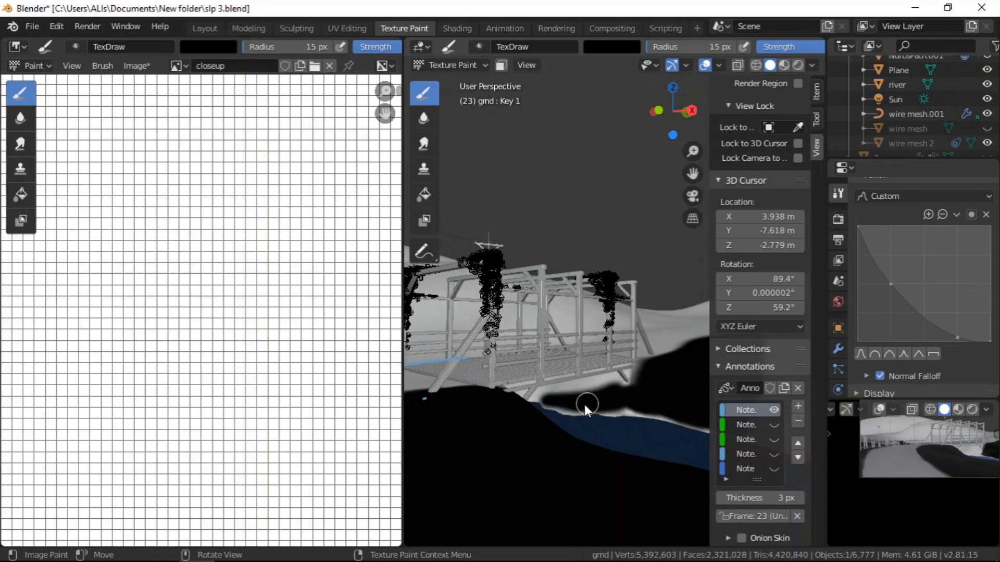
- Continue the black band past the bridge onto the bank on its other side, beside the end of the river
{"action": "middle_click_drag", "start_coordinate": [627, 383], "coordinate": [655, 408]}
{"action": "left_click_drag", "start_coordinate": [482, 424], "coordinate": [522, 427]}
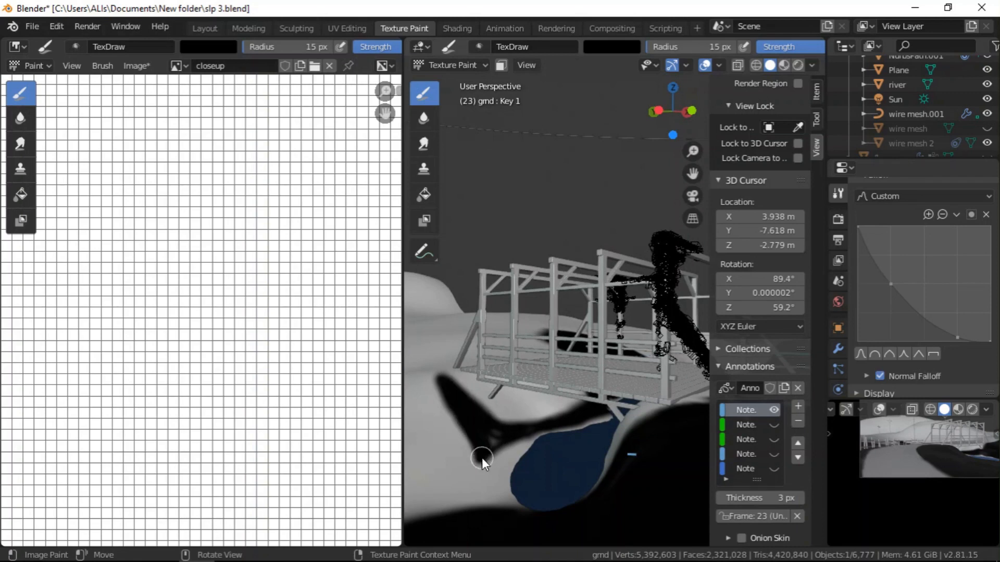
{"action": "scroll", "coordinate": [512, 435], "scroll_direction": "down", "scroll_amount": 5}
{"action": "scroll", "coordinate": [519, 433], "scroll_direction": "up", "scroll_amount": 5}
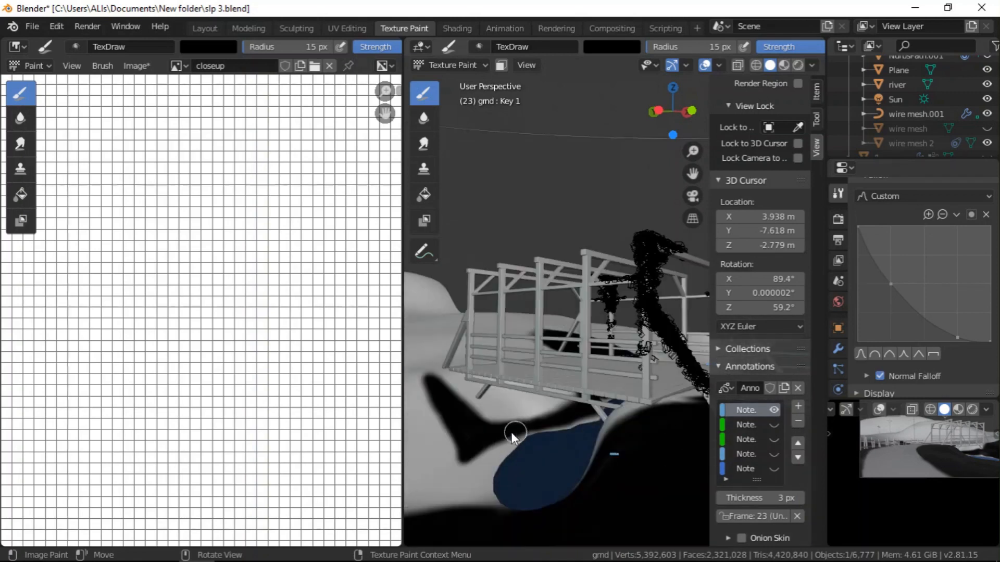
- Set the brush colour to white and trim the black beside the bridge's far end and below its deck, checking the camera view
{"action": "middle_click_drag", "start_coordinate": [543, 420], "coordinate": [548, 362]}
{"action": "right_click", "coordinate": [600, 387]}
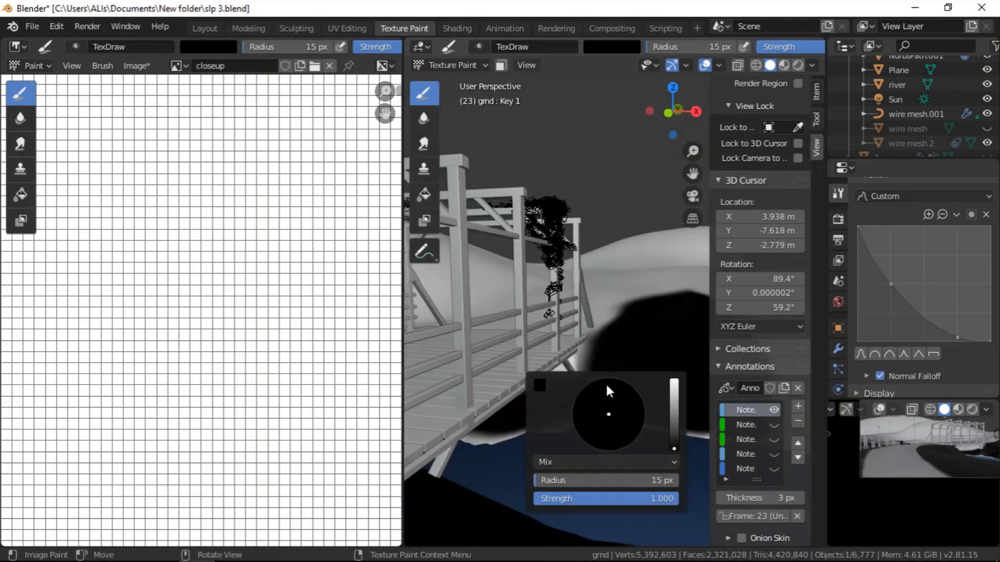
{"action": "left_click_drag", "start_coordinate": [672, 402], "coordinate": [670, 339]}
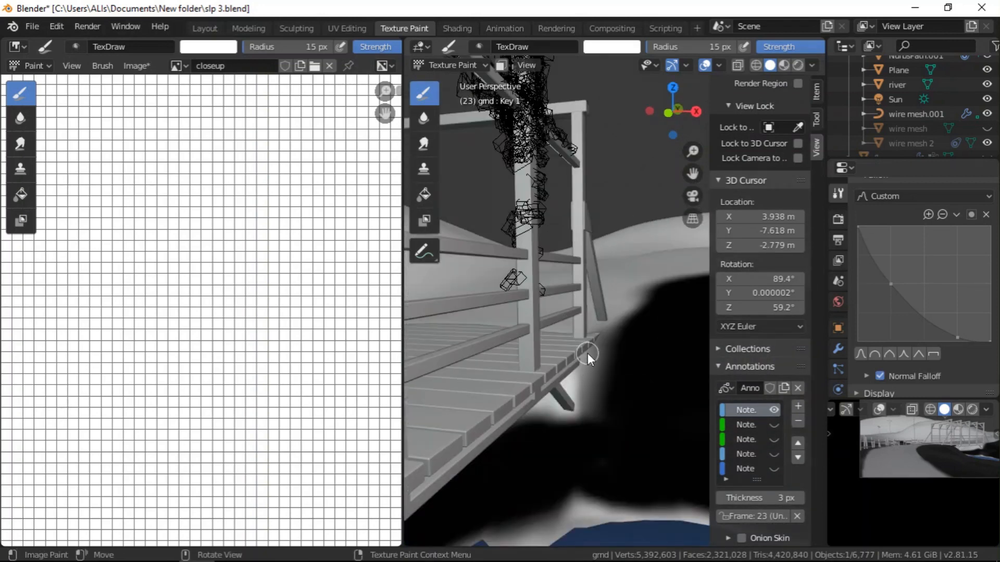
{"action": "mouse_move", "coordinate": [602, 329]}
{"action": "left_mouse_down"}
{"action": "mouse_move", "coordinate": [586, 402]}
{"action": "mouse_move", "coordinate": [596, 322]}
{"action": "left_mouse_up"}
{"action": "middle_click_drag", "start_coordinate": [577, 386], "coordinate": [557, 406]}
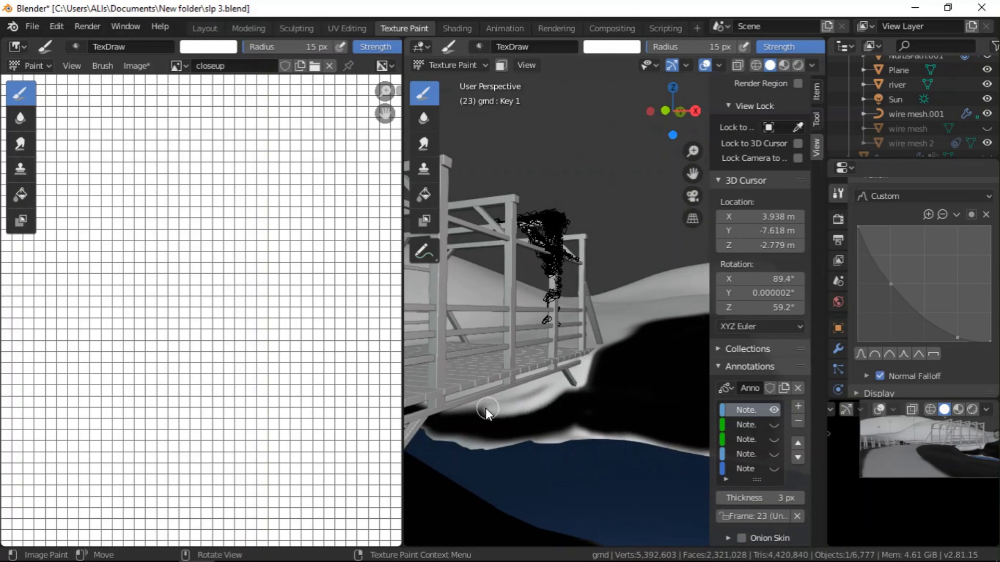
{"action": "mouse_move", "coordinate": [503, 411]}
{"action": "middle_mouse_down"}
{"action": "mouse_move", "coordinate": [514, 378]}
{"action": "mouse_move", "coordinate": [510, 395]}
{"action": "middle_mouse_up"}
{"action": "scroll", "coordinate": [985, 447], "scroll_direction": "up", "scroll_amount": 4}
{"action": "scroll", "coordinate": [930, 473], "scroll_direction": "down", "scroll_amount": 4}
{"action": "scroll", "coordinate": [988, 441], "scroll_direction": "up", "scroll_amount": 2}
{"action": "scroll", "coordinate": [990, 445], "scroll_direction": "up", "scroll_amount": 2}
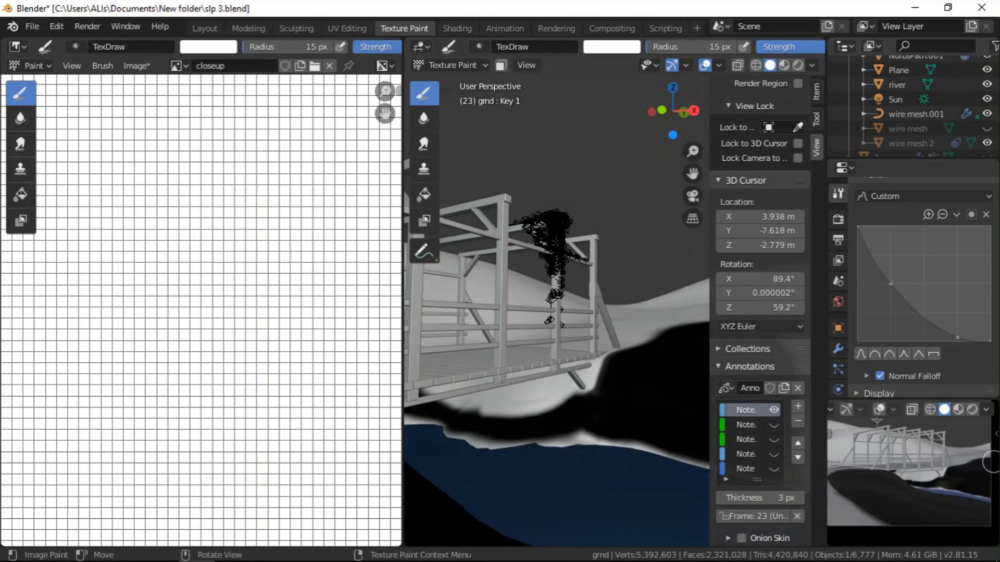
{"action": "scroll", "coordinate": [936, 481], "scroll_direction": "up", "scroll_amount": 2}
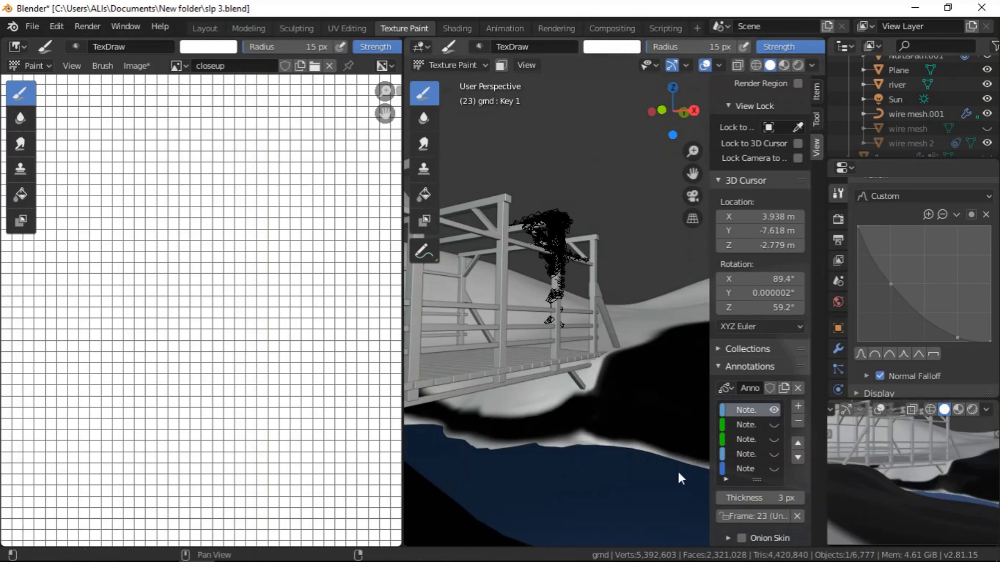
- Set the brush colour to black and extend the patch's edge up to the diagonal support at the bridge's far end
{"action": "right_click", "coordinate": [555, 409]}
{"action": "left_click_drag", "start_coordinate": [624, 426], "coordinate": [624, 463]}
{"action": "right_click", "coordinate": [617, 410]}
{"action": "left_click_drag", "start_coordinate": [685, 433], "coordinate": [685, 449]}
{"action": "scroll", "coordinate": [609, 370], "scroll_direction": "up", "scroll_amount": 4}
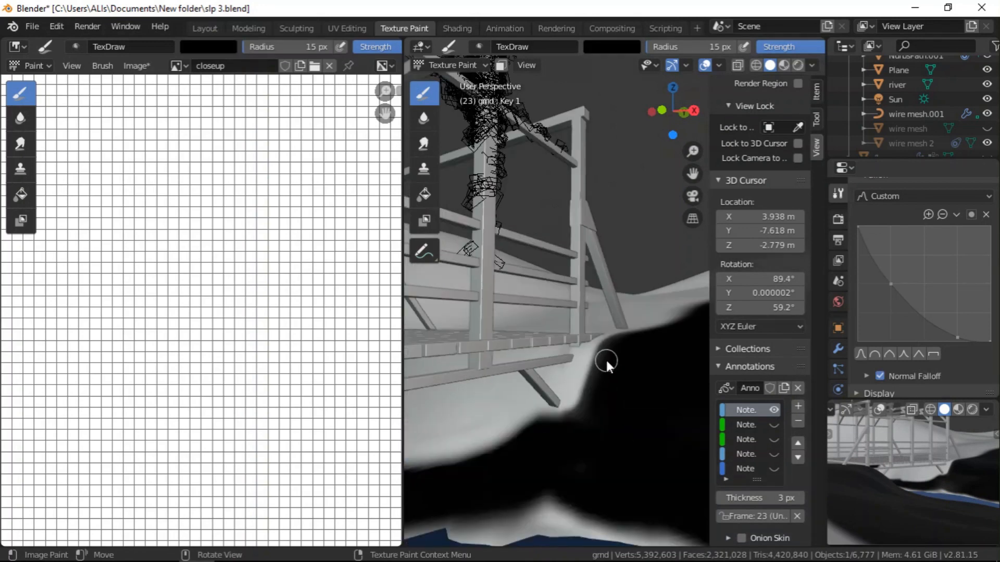
{"action": "left_click_drag", "start_coordinate": [571, 403], "coordinate": [602, 346]}
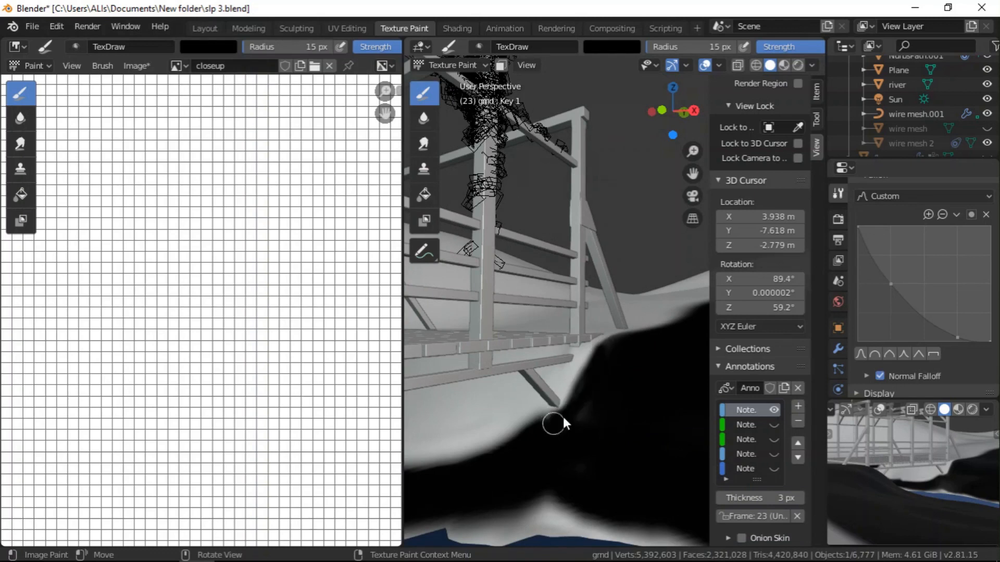
- Paint black over the pale gaps in the bank's band beneath the bridge deck, evening out its upper edge
{"action": "mouse_move", "coordinate": [598, 375]}
{"action": "middle_mouse_down"}
{"action": "mouse_move", "coordinate": [608, 387]}
{"action": "mouse_move", "coordinate": [557, 409]}
{"action": "mouse_move", "coordinate": [529, 405]}
{"action": "middle_mouse_up"}
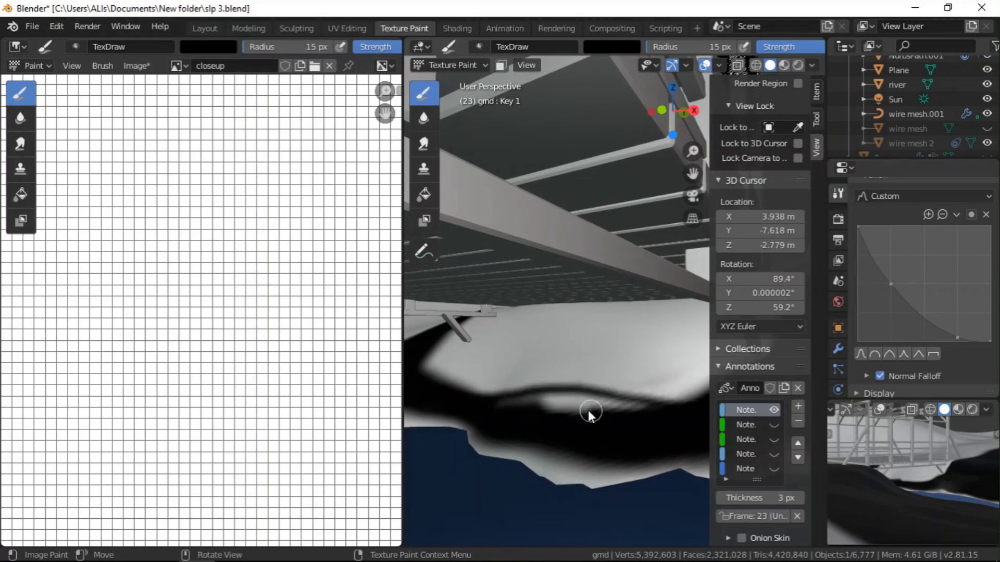
{"action": "mouse_move", "coordinate": [535, 407]}
{"action": "left_mouse_down"}
{"action": "mouse_move", "coordinate": [630, 407]}
{"action": "mouse_move", "coordinate": [492, 402]}
{"action": "left_mouse_up"}
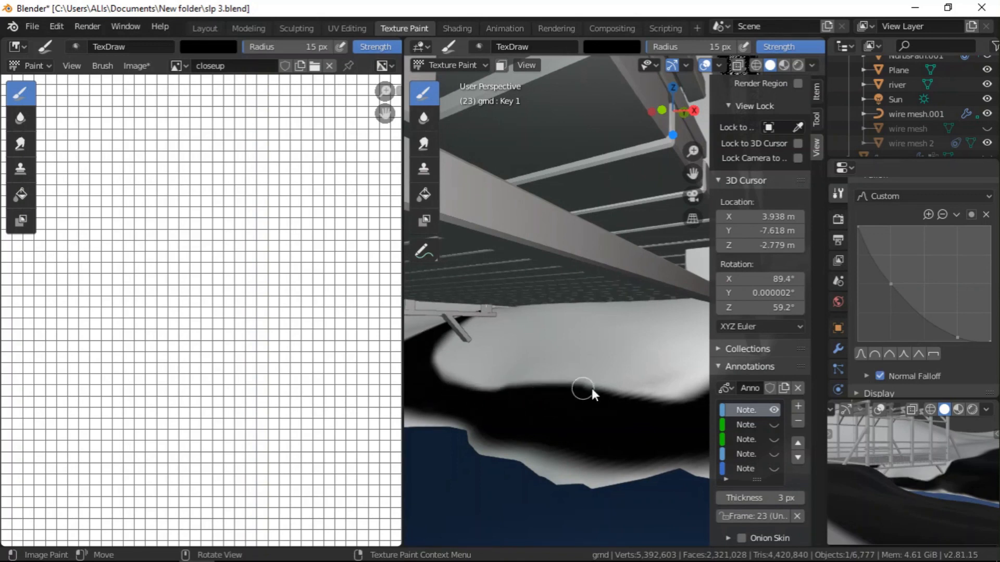
{"action": "middle_click_drag", "start_coordinate": [679, 402], "coordinate": [582, 376]}
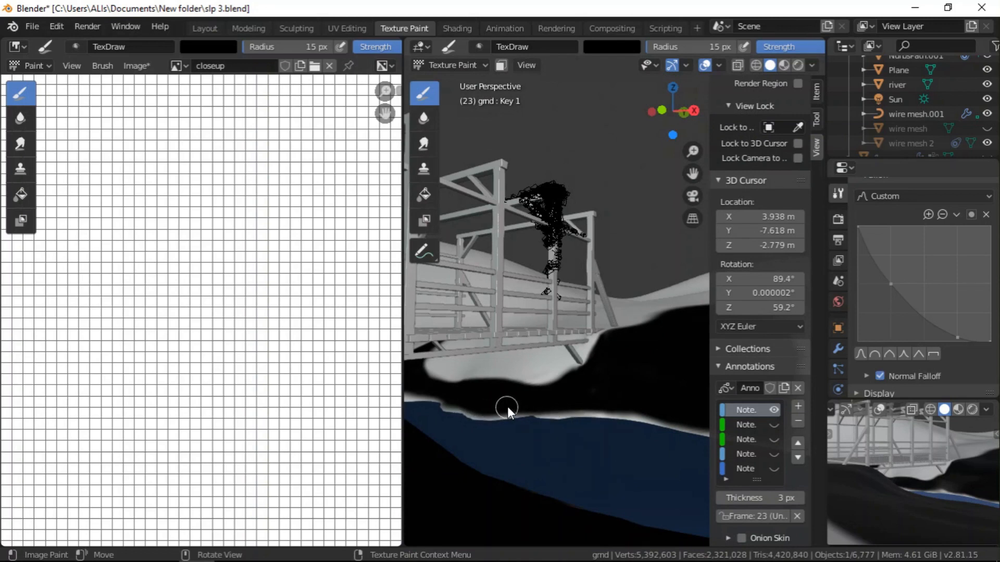
{"action": "middle_click_drag", "start_coordinate": [598, 399], "coordinate": [505, 339]}
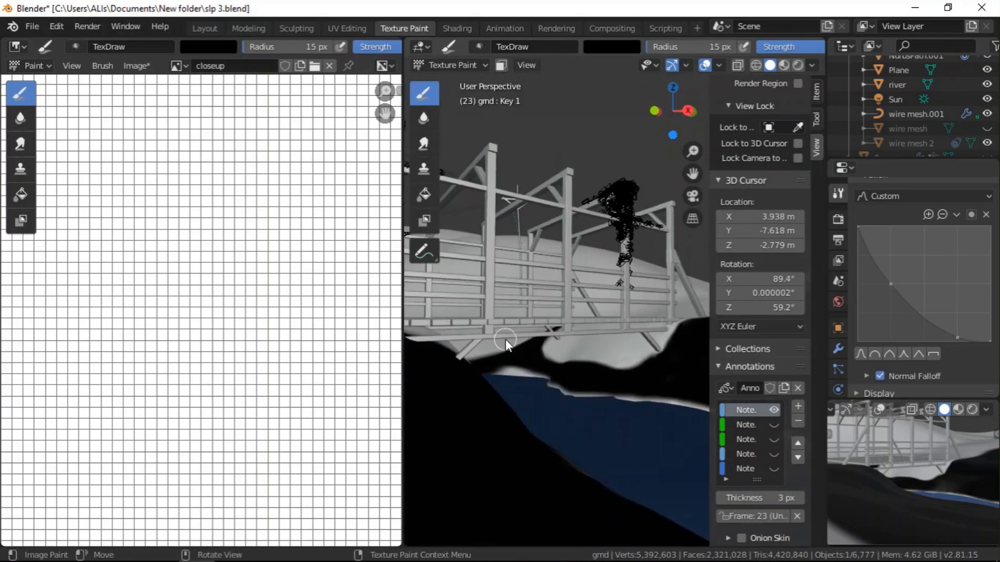
{"action": "scroll", "coordinate": [500, 359], "scroll_direction": "up", "scroll_amount": 3}
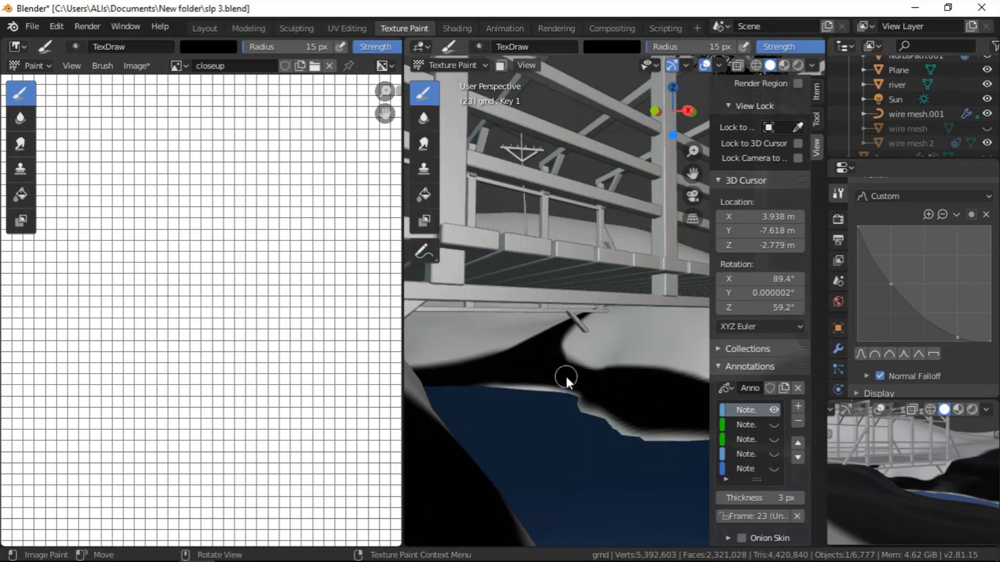
- Review the whole painted ground and save the mask image as closeup.png in New folder
{"action": "scroll", "coordinate": [495, 375], "scroll_direction": "down", "scroll_amount": 6}
{"action": "middle_click_drag", "start_coordinate": [532, 392], "coordinate": [574, 396]}
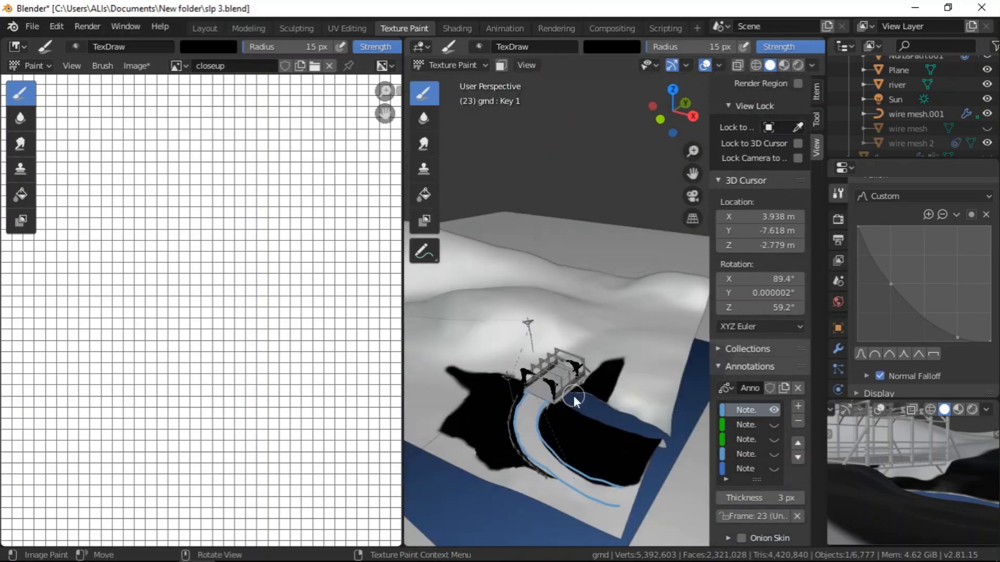
{"action": "middle_click_drag", "start_coordinate": [563, 385], "coordinate": [605, 418]}
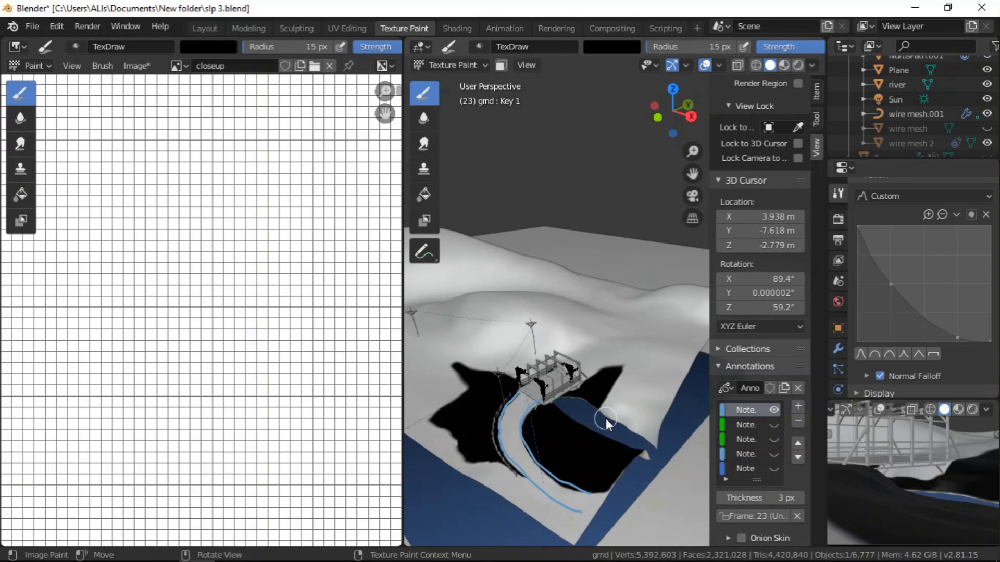
{"action": "mouse_move", "coordinate": [605, 417]}
{"action": "middle_mouse_down"}
{"action": "mouse_move", "coordinate": [570, 388]}
{"action": "mouse_move", "coordinate": [652, 413]}
{"action": "mouse_move", "coordinate": [605, 411]}
{"action": "middle_mouse_up"}
{"action": "left_click", "coordinate": [136, 65]}
{"action": "left_click", "coordinate": [165, 183]}
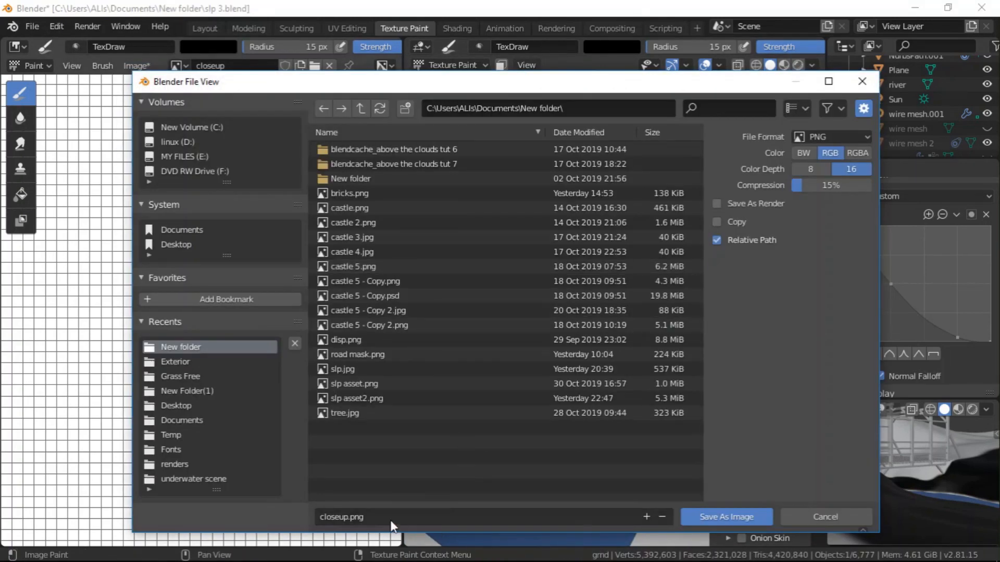
{"action": "left_click", "coordinate": [708, 516]}
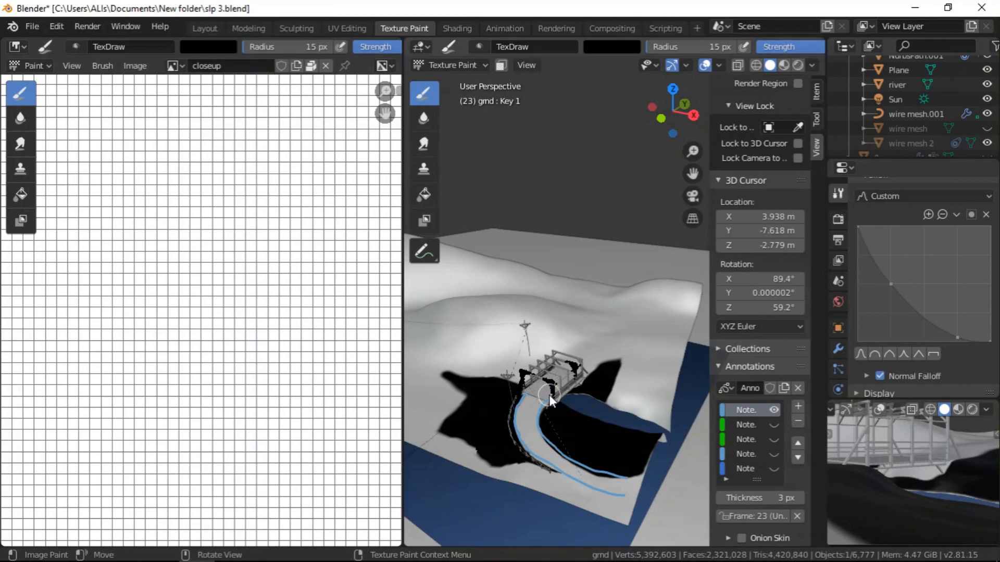
- Set the brush colour to white and touch up the upper edge of the black patch beside the bridge
{"action": "scroll", "coordinate": [548, 398], "scroll_direction": "down", "scroll_amount": 4}
{"action": "mouse_move", "coordinate": [551, 361]}
{"action": "middle_mouse_down"}
{"action": "mouse_move", "coordinate": [576, 421]}
{"action": "mouse_move", "coordinate": [537, 431]}
{"action": "mouse_move", "coordinate": [615, 389]}
{"action": "middle_mouse_up"}
{"action": "scroll", "coordinate": [573, 364], "scroll_direction": "up", "scroll_amount": 2}
{"action": "scroll", "coordinate": [455, 358], "scroll_direction": "up", "scroll_amount": 3}
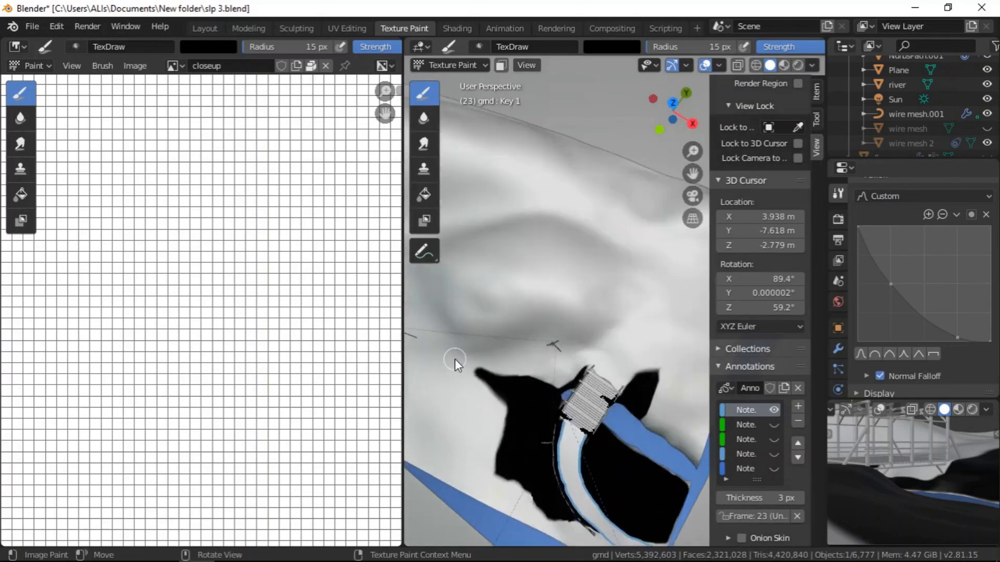
{"action": "right_click", "coordinate": [495, 324]}
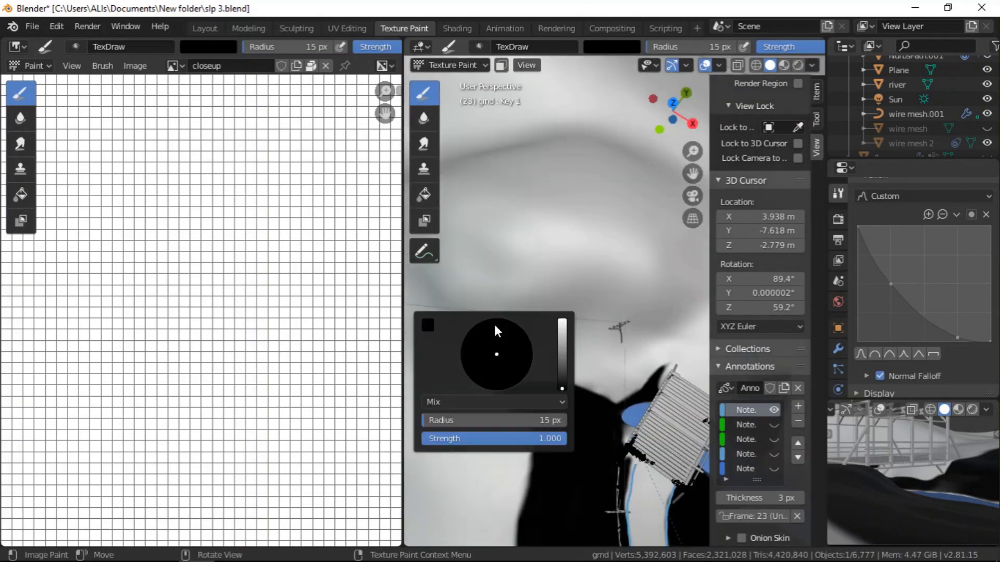
{"action": "left_click_drag", "start_coordinate": [555, 359], "coordinate": [557, 319]}
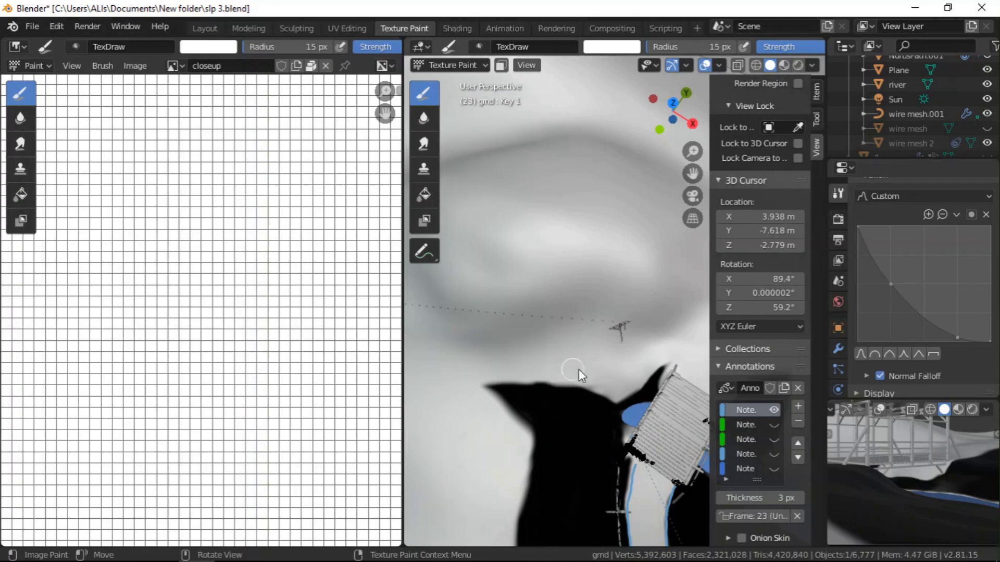
{"action": "left_click_drag", "start_coordinate": [567, 369], "coordinate": [599, 368]}
- Check the whole frame in the camera view and save the updated closeup image
{"action": "key", "text": "KP_0"}
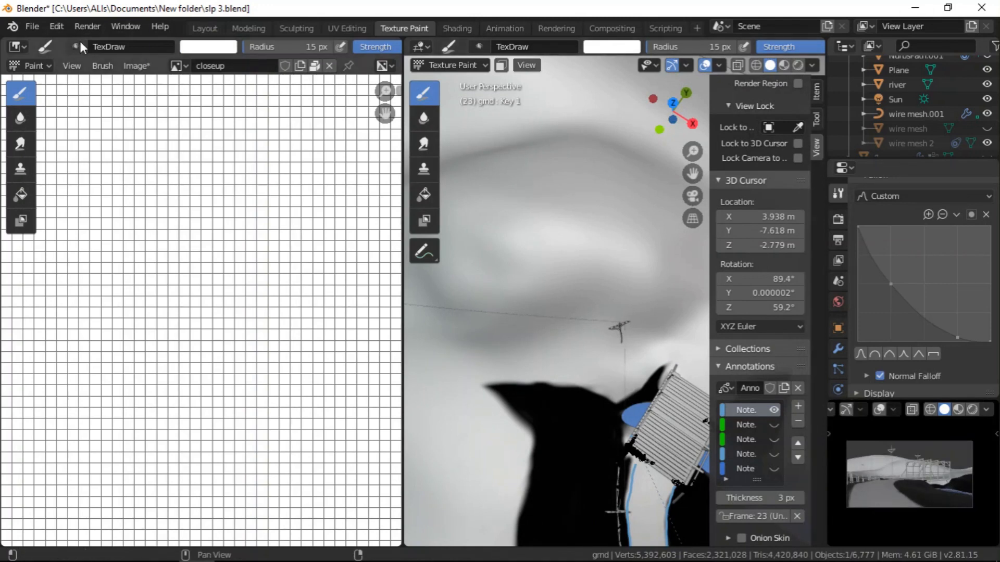
{"action": "left_click", "coordinate": [136, 66]}
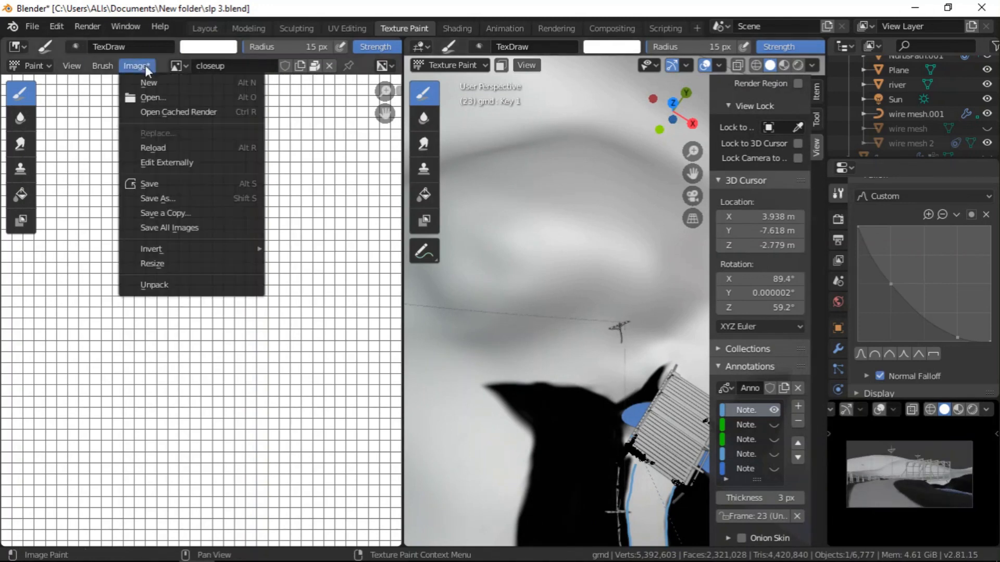
{"action": "left_click", "coordinate": [201, 185]}
- Switch to the middle texture slot, set the brush colour to black and outline a patch on the hillside behind the bridge
{"action": "scroll", "coordinate": [916, 341], "scroll_direction": "up", "scroll_amount": 10}
{"action": "scroll", "coordinate": [918, 334], "scroll_direction": "up", "scroll_amount": 10}
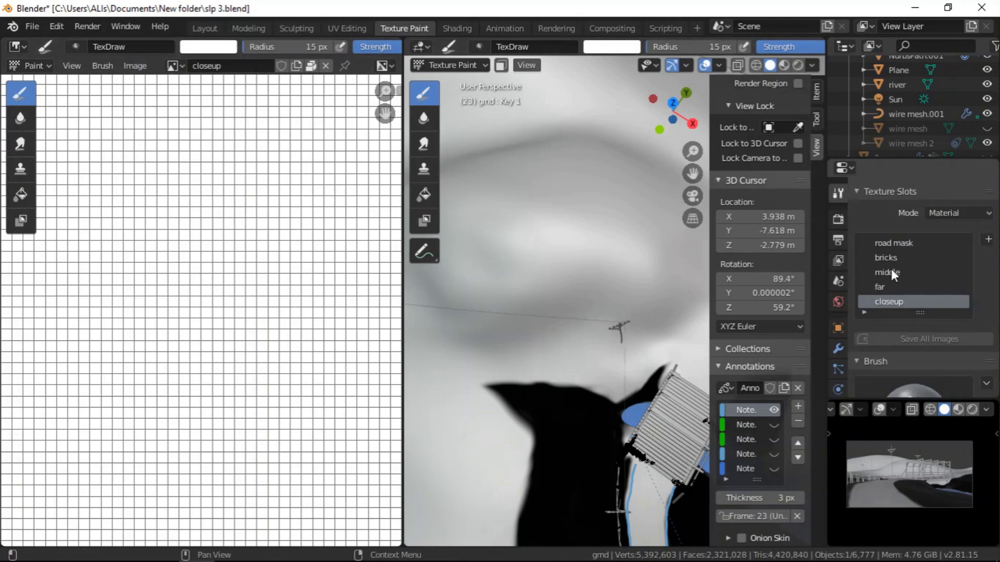
{"action": "left_click", "coordinate": [892, 271]}
{"action": "scroll", "coordinate": [567, 336], "scroll_direction": "down", "scroll_amount": 5}
{"action": "middle_click_drag", "start_coordinate": [568, 335], "coordinate": [574, 331]}
{"action": "scroll", "coordinate": [539, 337], "scroll_direction": "up", "scroll_amount": 3}
{"action": "left_click_drag", "start_coordinate": [501, 335], "coordinate": [550, 340]}
{"action": "right_click", "coordinate": [542, 326]}
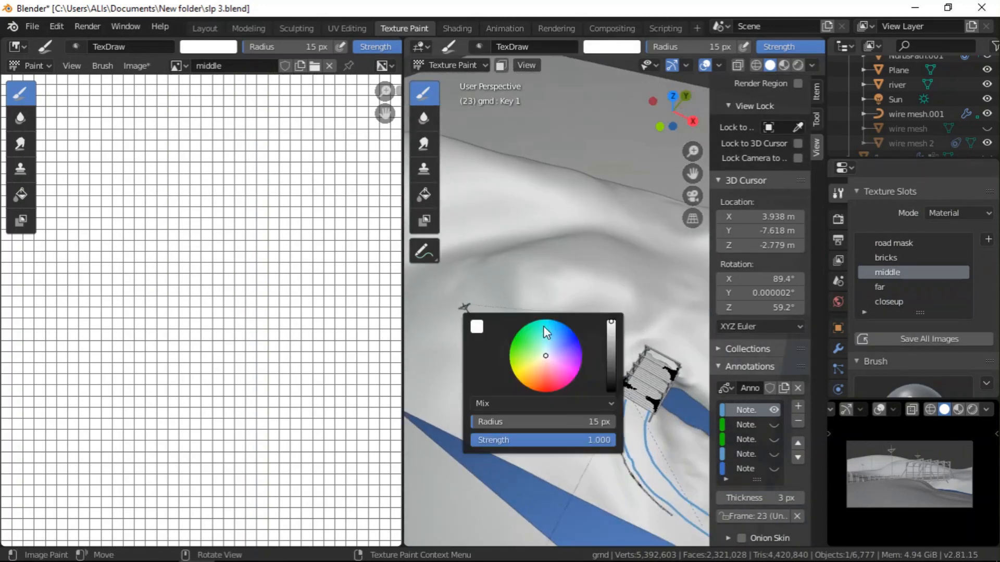
{"action": "left_click_drag", "start_coordinate": [611, 339], "coordinate": [611, 391]}
{"action": "mouse_move", "coordinate": [487, 342]}
{"action": "left_mouse_down"}
{"action": "mouse_move", "coordinate": [625, 325]}
{"action": "mouse_move", "coordinate": [655, 312]}
{"action": "mouse_move", "coordinate": [495, 339]}
{"action": "mouse_move", "coordinate": [414, 301]}
{"action": "mouse_move", "coordinate": [491, 270]}
{"action": "mouse_move", "coordinate": [629, 272]}
{"action": "mouse_move", "coordinate": [596, 321]}
{"action": "mouse_move", "coordinate": [467, 321]}
{"action": "mouse_move", "coordinate": [606, 317]}
{"action": "mouse_move", "coordinate": [659, 291]}
{"action": "mouse_move", "coordinate": [522, 323]}
{"action": "left_mouse_up"}
- Fill the hillside outline with black using a 52 px brush, and close the remaining gaps with a 32 px radius
{"action": "right_click", "coordinate": [523, 323]}
{"action": "left_click_drag", "start_coordinate": [463, 423], "coordinate": [475, 422]}
{"action": "mouse_move", "coordinate": [489, 301]}
{"action": "left_mouse_down"}
{"action": "mouse_move", "coordinate": [644, 286]}
{"action": "mouse_move", "coordinate": [621, 305]}
{"action": "mouse_move", "coordinate": [539, 310]}
{"action": "mouse_move", "coordinate": [483, 313]}
{"action": "mouse_move", "coordinate": [439, 299]}
{"action": "left_mouse_up"}
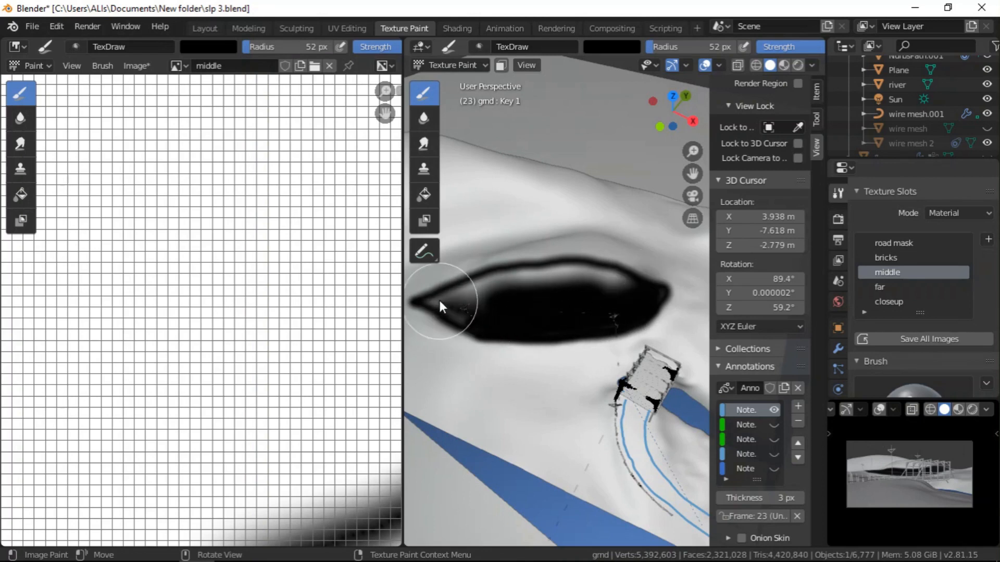
{"action": "right_click", "coordinate": [491, 286]}
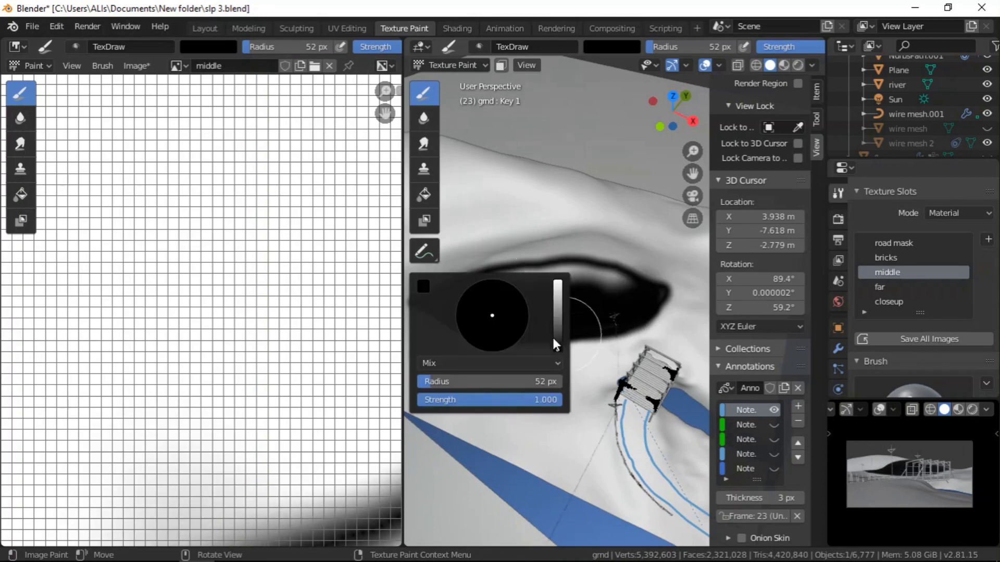
{"action": "left_click_drag", "start_coordinate": [500, 382], "coordinate": [473, 374]}
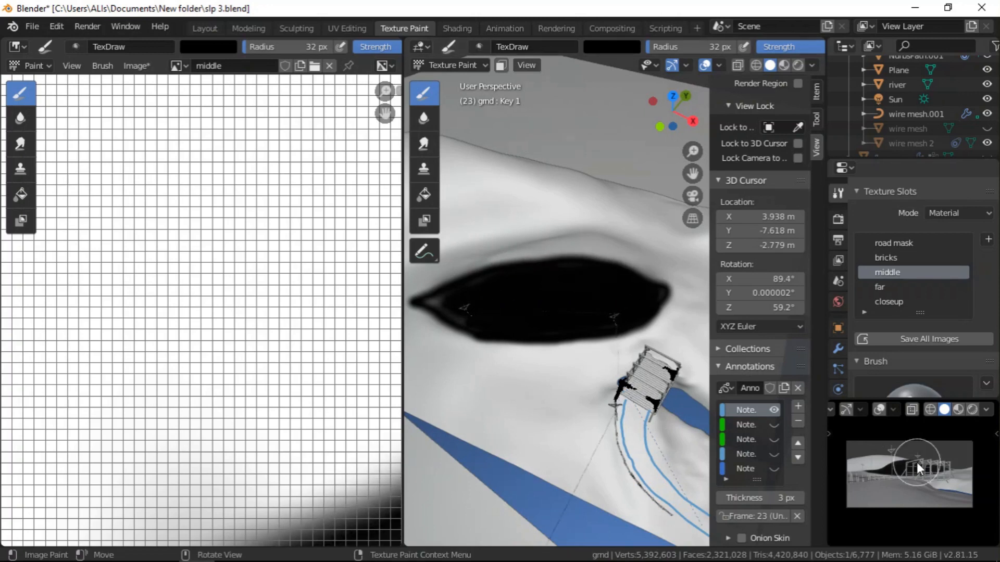
- Inspect both ends of the black hillside patch and compare its coverage with the camera view
{"action": "scroll", "coordinate": [917, 463], "scroll_direction": "up", "scroll_amount": 4}
{"action": "scroll", "coordinate": [918, 467], "scroll_direction": "down", "scroll_amount": 2}
{"action": "scroll", "coordinate": [428, 292], "scroll_direction": "up", "scroll_amount": 4}
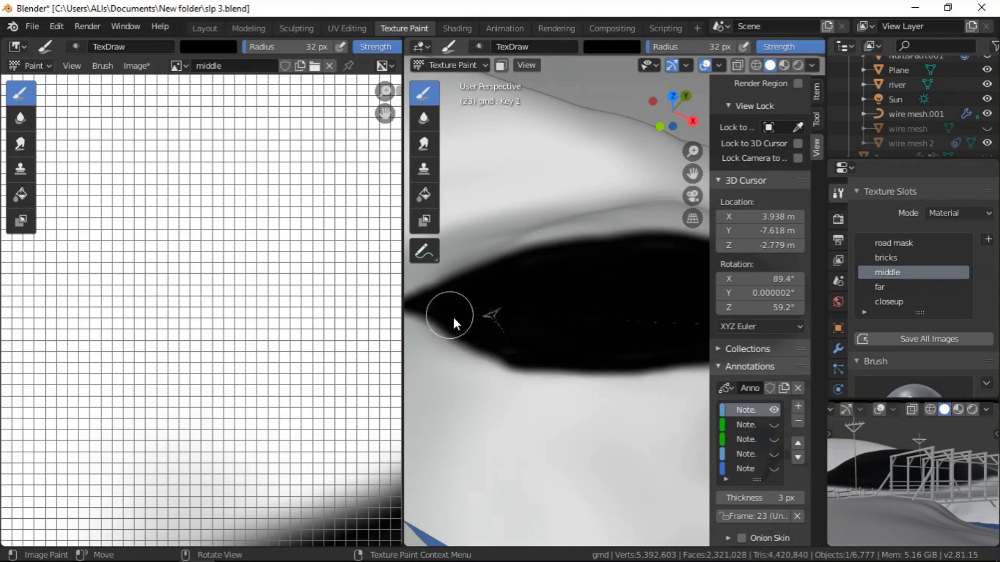
{"action": "scroll", "coordinate": [479, 329], "scroll_direction": "down", "scroll_amount": 4}
{"action": "scroll", "coordinate": [649, 306], "scroll_direction": "up", "scroll_amount": 3}
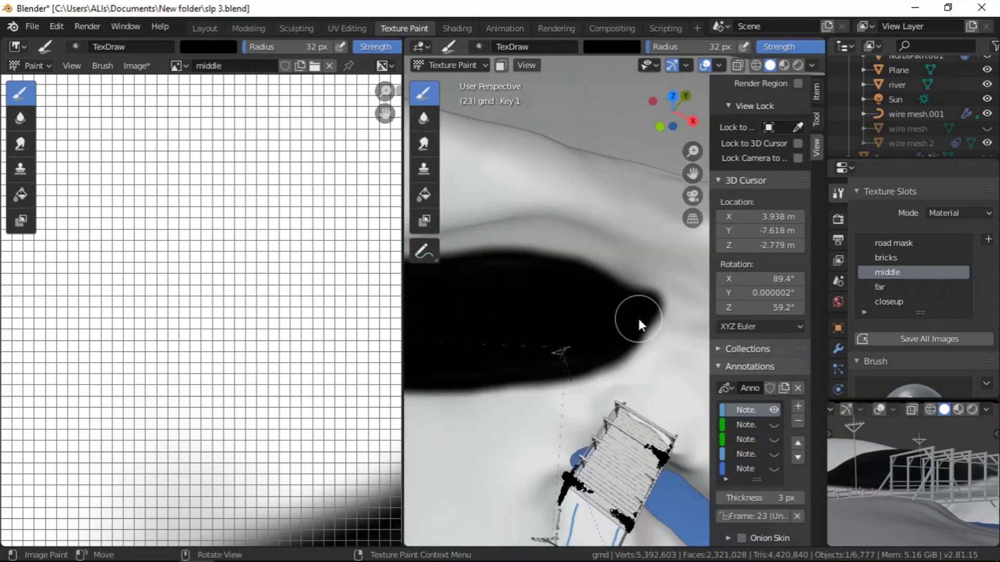
{"action": "scroll", "coordinate": [638, 314], "scroll_direction": "down", "scroll_amount": 4}
{"action": "scroll", "coordinate": [501, 318], "scroll_direction": "up", "scroll_amount": 2}
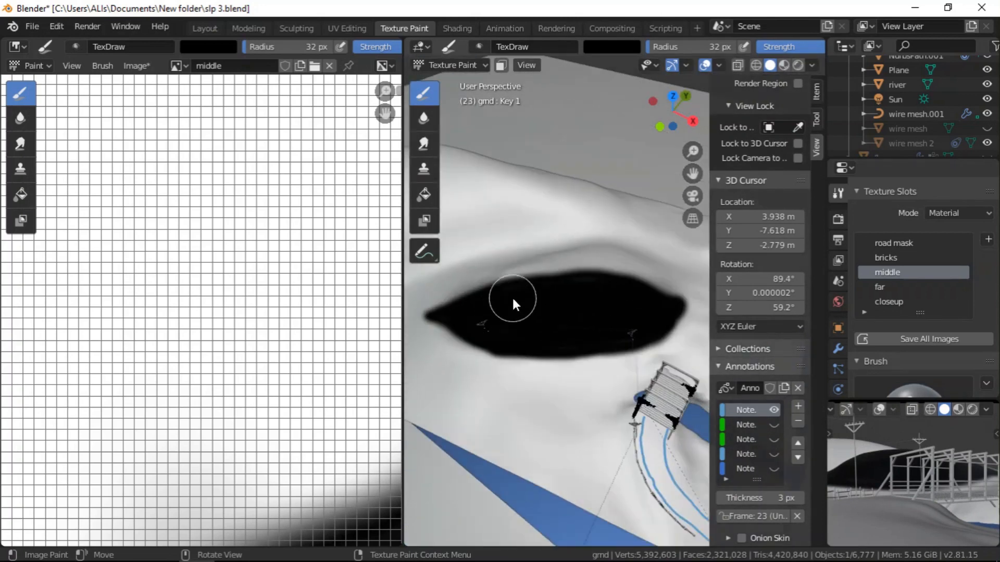
{"action": "scroll", "coordinate": [645, 342], "scroll_direction": "up", "scroll_amount": 1}
{"action": "scroll", "coordinate": [638, 344], "scroll_direction": "down", "scroll_amount": 1}
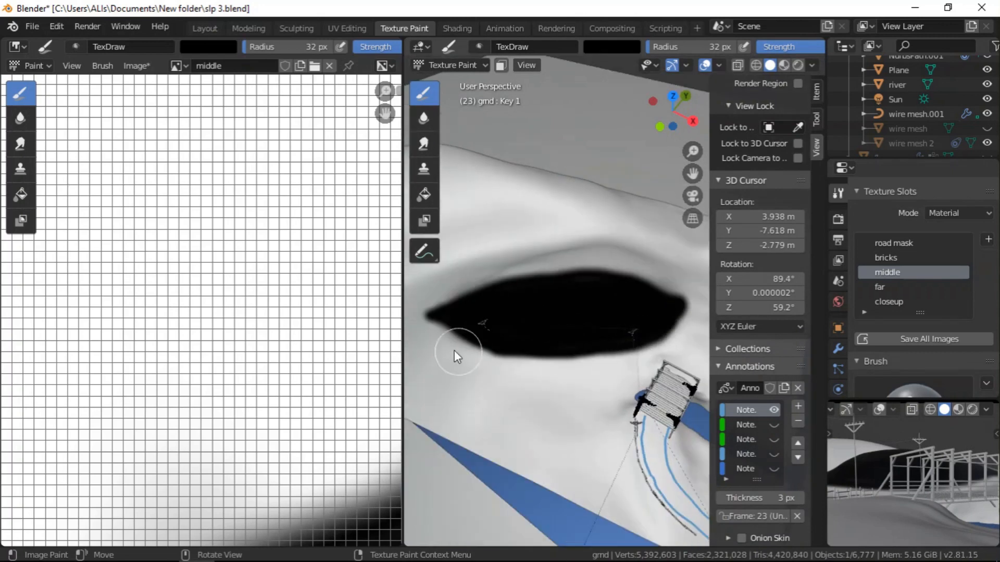
{"action": "scroll", "coordinate": [889, 473], "scroll_direction": "down", "scroll_amount": 5}
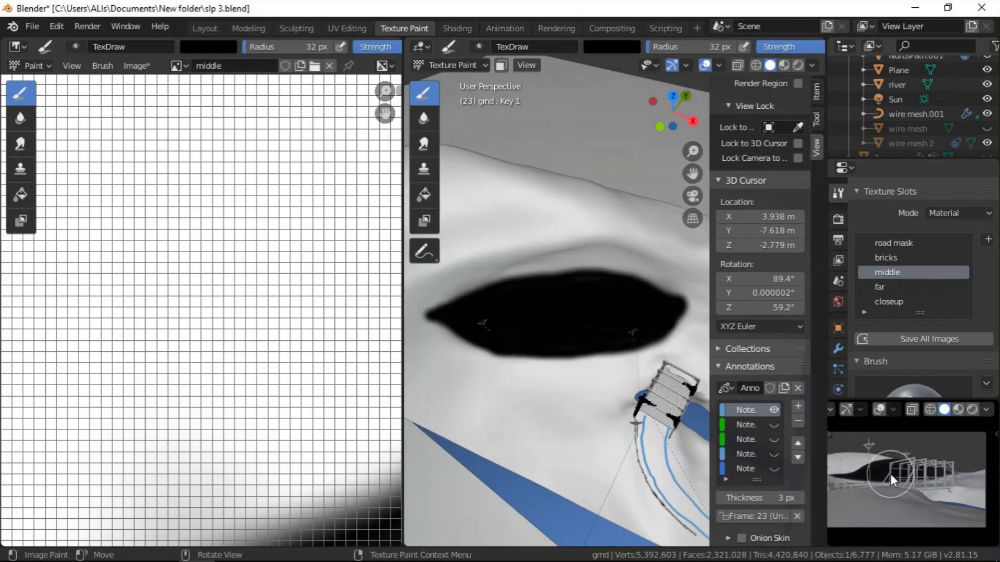
- Extend the black hillside patch with an outlined tip at its end away from the bridge
{"action": "scroll", "coordinate": [469, 331], "scroll_direction": "up", "scroll_amount": 5}
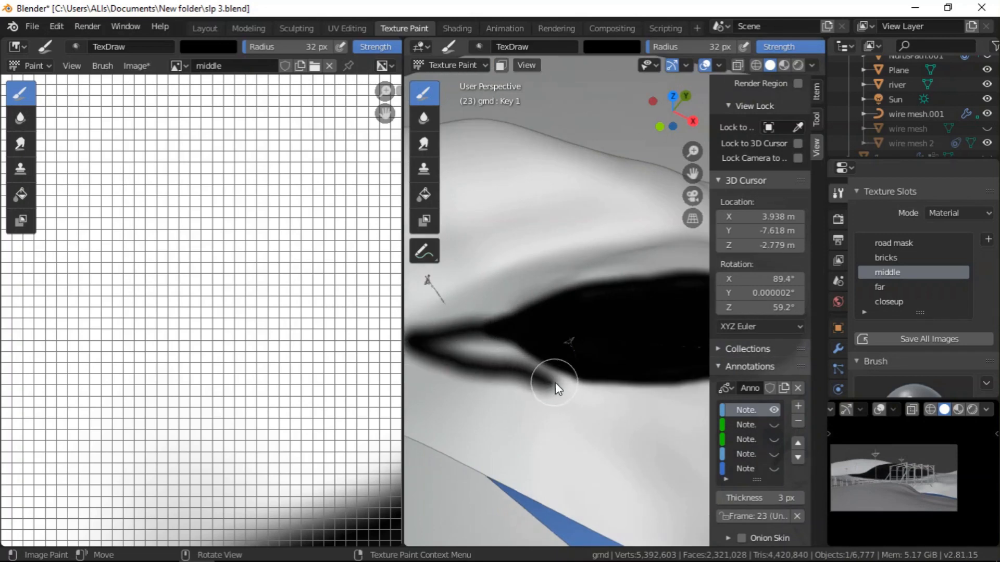
{"action": "scroll", "coordinate": [567, 390], "scroll_direction": "down", "scroll_amount": 5}
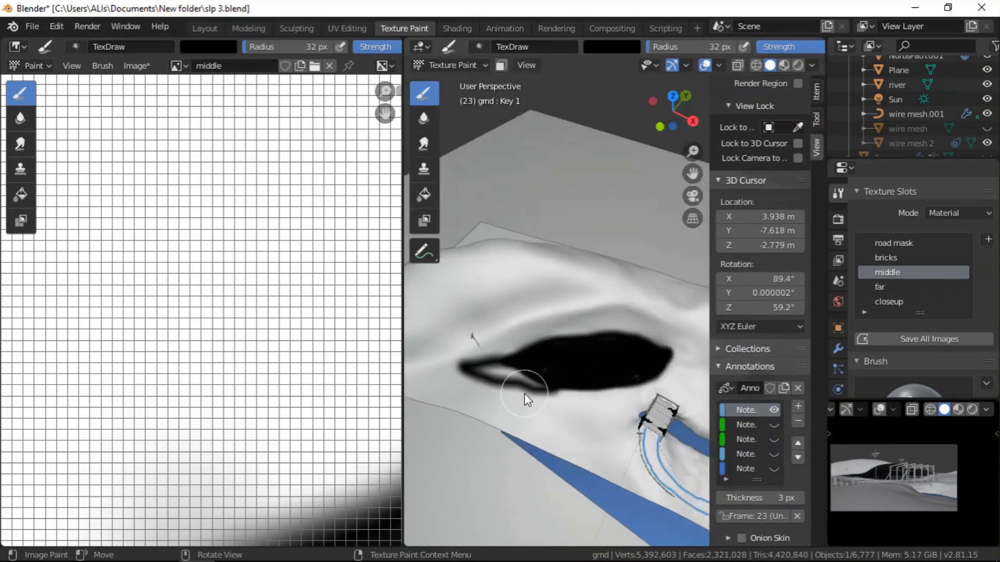
{"action": "scroll", "coordinate": [524, 393], "scroll_direction": "up", "scroll_amount": 3}
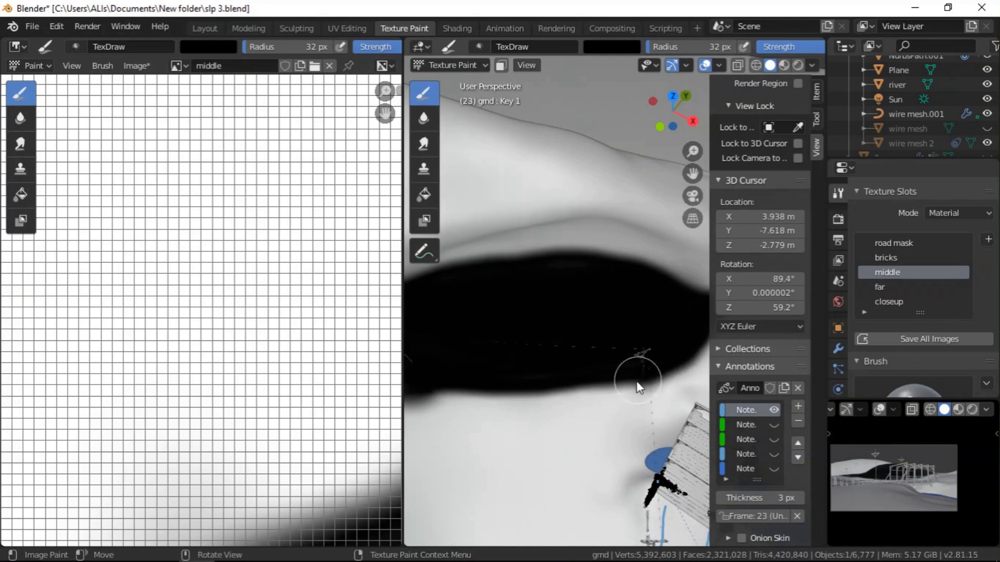
- Paint a black band along the hillside patch's lower edge and fill the gaps between the band, the extended tip and the patch
{"action": "left_click_drag", "start_coordinate": [451, 418], "coordinate": [573, 399]}
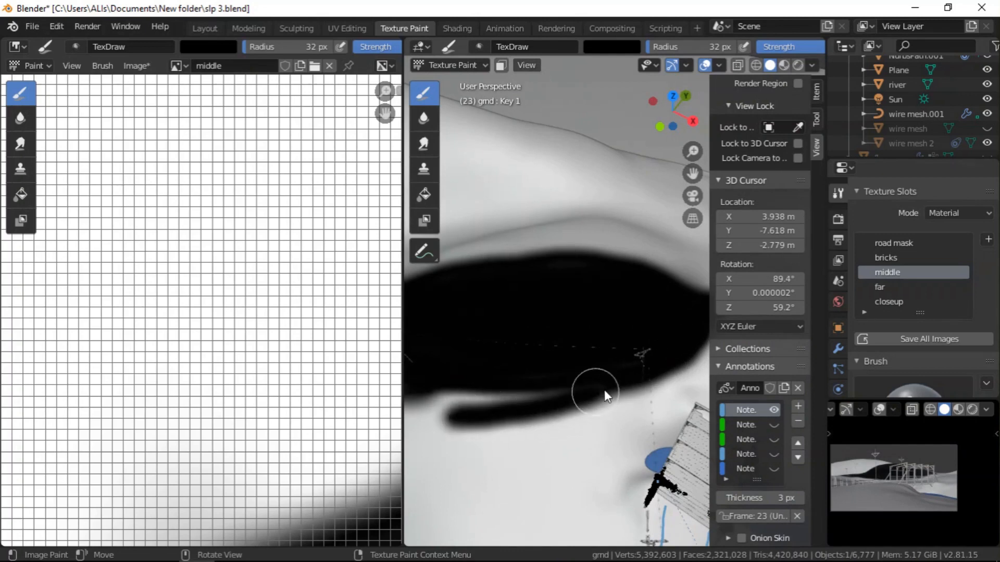
{"action": "scroll", "coordinate": [653, 370], "scroll_direction": "down", "scroll_amount": 3}
{"action": "scroll", "coordinate": [546, 397], "scroll_direction": "up", "scroll_amount": 2}
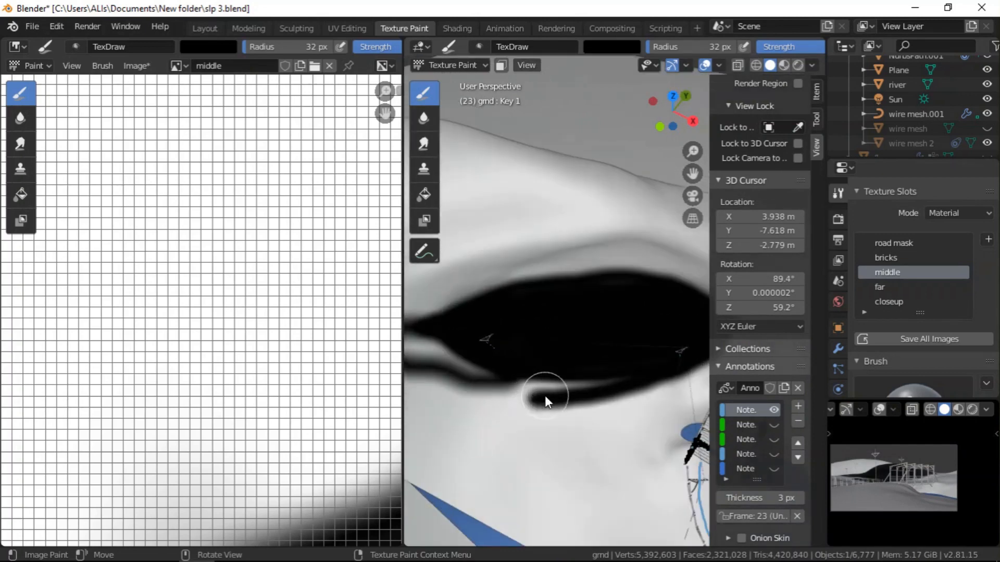
{"action": "scroll", "coordinate": [864, 481], "scroll_direction": "up", "scroll_amount": 3}
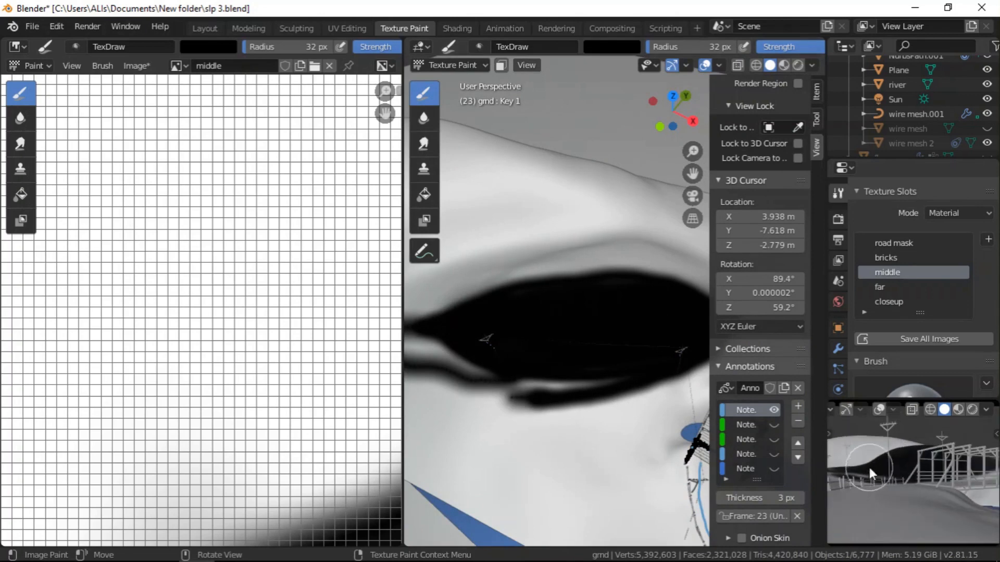
{"action": "scroll", "coordinate": [541, 375], "scroll_direction": "up", "scroll_amount": 2}
{"action": "left_click_drag", "start_coordinate": [649, 381], "coordinate": [488, 385]}
{"action": "scroll", "coordinate": [567, 388], "scroll_direction": "down", "scroll_amount": 3}
{"action": "scroll", "coordinate": [451, 367], "scroll_direction": "up", "scroll_amount": 3}
{"action": "mouse_move", "coordinate": [429, 350]}
{"action": "left_mouse_down"}
{"action": "mouse_move", "coordinate": [507, 386]}
{"action": "mouse_move", "coordinate": [625, 398]}
{"action": "mouse_move", "coordinate": [515, 349]}
{"action": "mouse_move", "coordinate": [483, 349]}
{"action": "mouse_move", "coordinate": [542, 379]}
{"action": "mouse_move", "coordinate": [569, 370]}
{"action": "left_mouse_up"}
- Set the brush colour to white and trim the protruding black band along the hillside patch's lower edge
{"action": "mouse_move", "coordinate": [571, 374]}
{"action": "middle_mouse_down"}
{"action": "mouse_move", "coordinate": [502, 368]}
{"action": "mouse_move", "coordinate": [630, 402]}
{"action": "middle_mouse_up"}
{"action": "middle_click_drag", "start_coordinate": [614, 368], "coordinate": [619, 376]}
{"action": "right_click", "coordinate": [619, 376]}
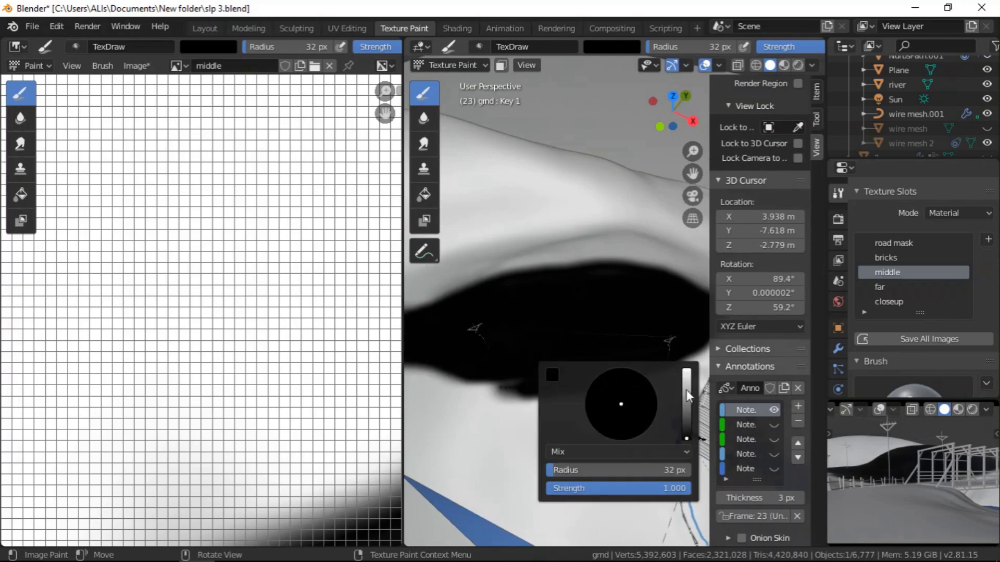
{"action": "left_click_drag", "start_coordinate": [686, 390], "coordinate": [686, 371]}
{"action": "left_click_drag", "start_coordinate": [515, 396], "coordinate": [677, 382]}
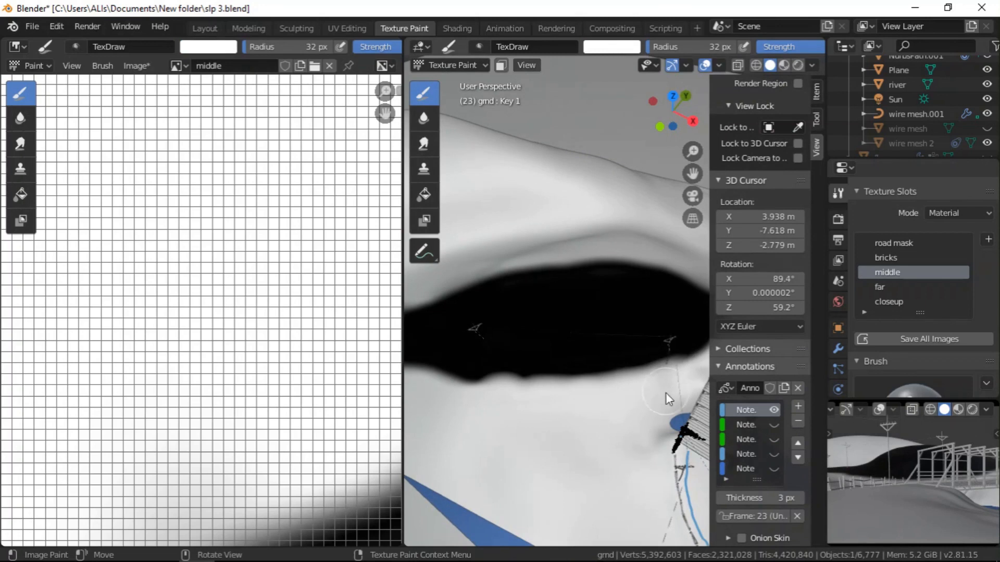
- Smooth the lower edge towards the patch's far tip with white, and check it from a low angle and the camera view
{"action": "middle_click_drag", "start_coordinate": [666, 388], "coordinate": [494, 401]}
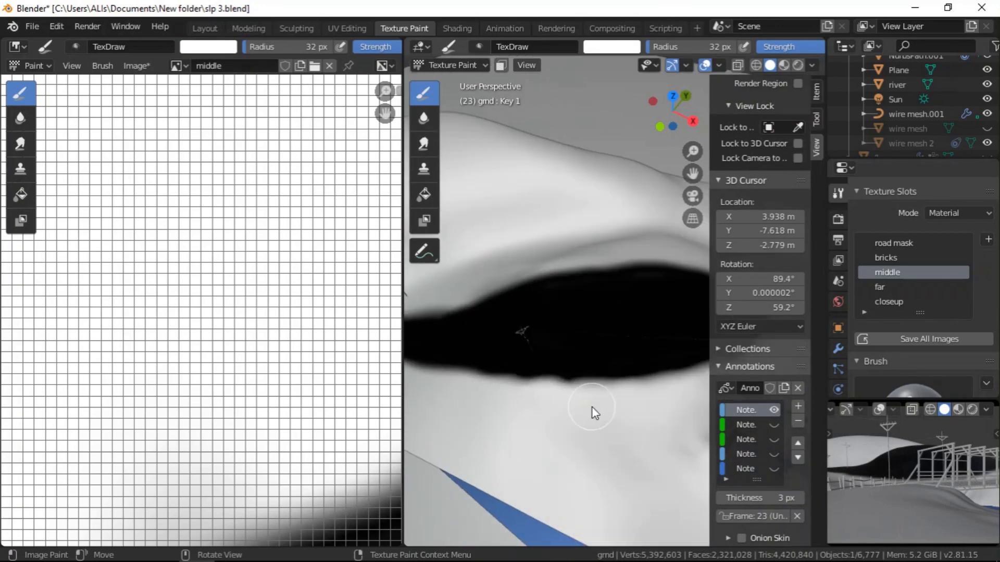
{"action": "scroll", "coordinate": [639, 332], "scroll_direction": "down", "scroll_amount": 5}
{"action": "scroll", "coordinate": [655, 353], "scroll_direction": "up", "scroll_amount": 4}
{"action": "left_click_drag", "start_coordinate": [613, 353], "coordinate": [498, 367]}
{"action": "middle_click_drag", "start_coordinate": [616, 362], "coordinate": [639, 326]}
{"action": "scroll", "coordinate": [933, 445], "scroll_direction": "up", "scroll_amount": 2}
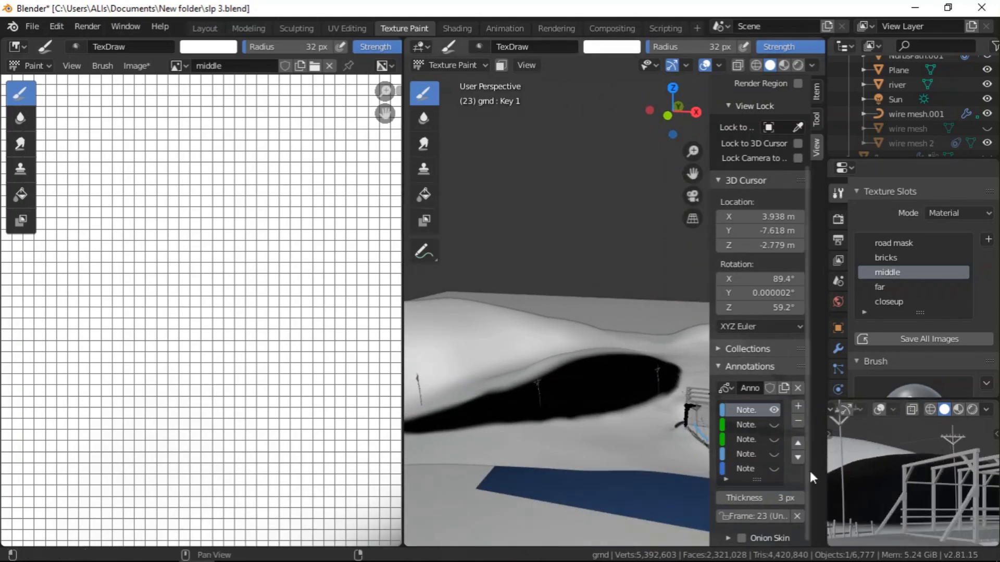
{"action": "scroll", "coordinate": [591, 358], "scroll_direction": "up", "scroll_amount": 4}
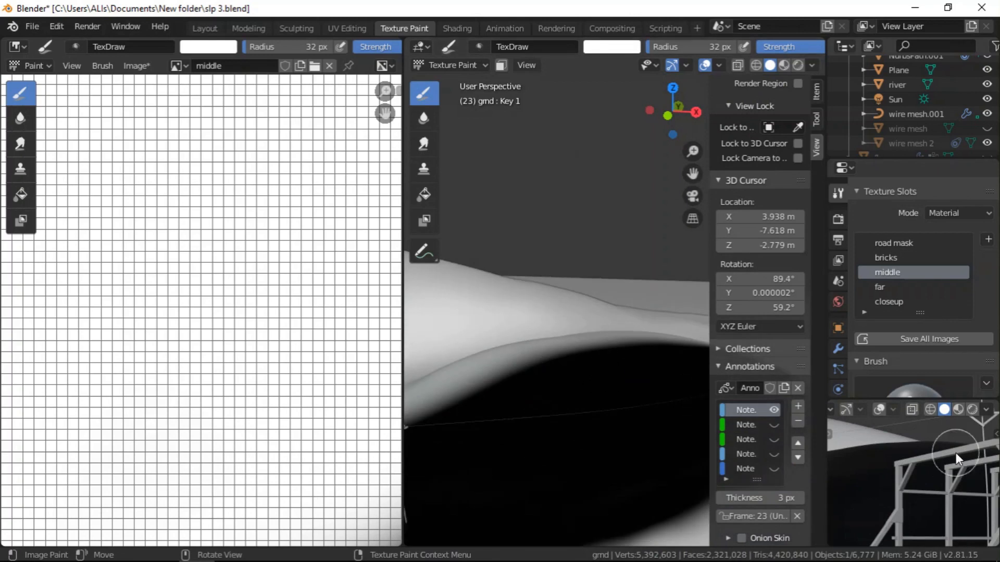
- Switch the brush to black and paint over the stray white mark inside the hillside patch
{"action": "left_click", "coordinate": [915, 449]}
{"action": "middle_click_drag", "start_coordinate": [617, 350], "coordinate": [577, 348]}
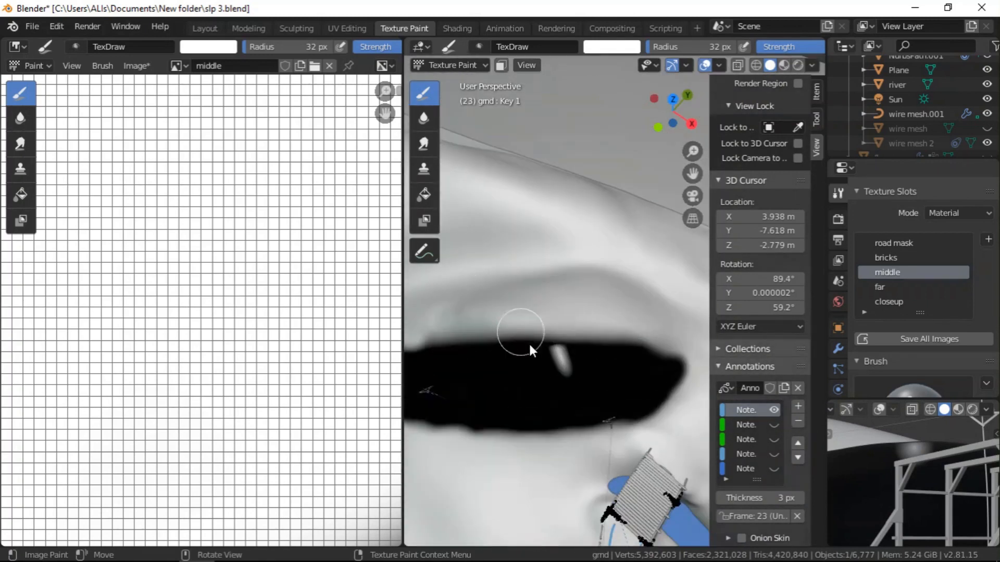
{"action": "right_click", "coordinate": [468, 348]}
{"action": "left_click_drag", "start_coordinate": [599, 355], "coordinate": [602, 421]}
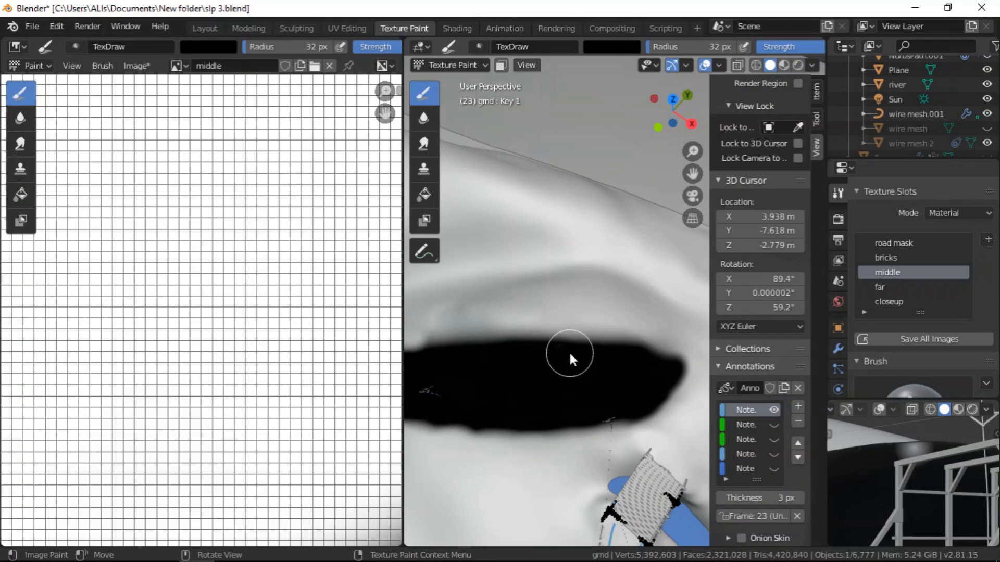
- Set the brush's secondary colour to white, keeping black as the primary colour
{"action": "scroll", "coordinate": [567, 359], "scroll_direction": "up", "scroll_amount": 1}
{"action": "scroll", "coordinate": [970, 360], "scroll_direction": "down", "scroll_amount": 4}
{"action": "scroll", "coordinate": [968, 361], "scroll_direction": "down", "scroll_amount": 5}
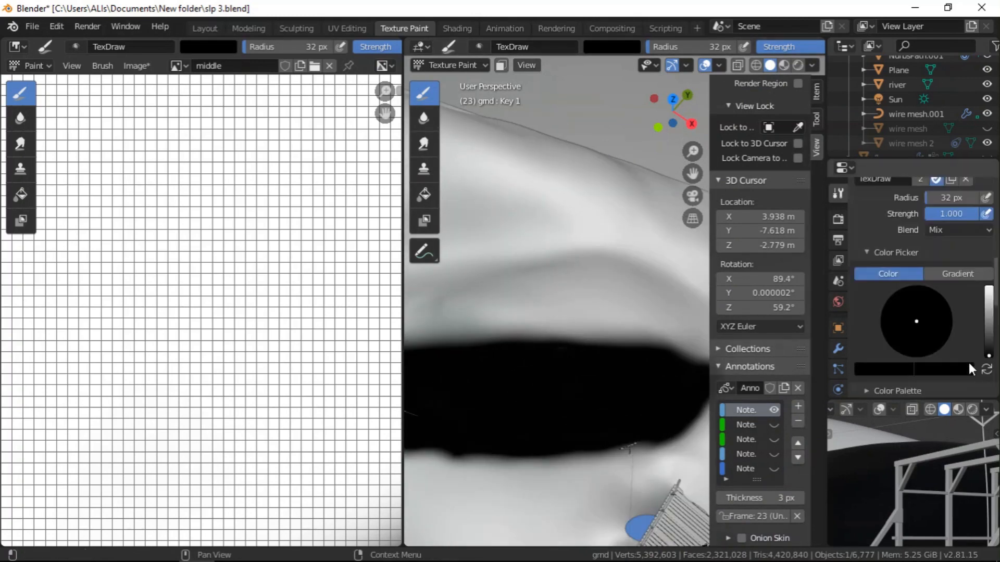
{"action": "left_click", "coordinate": [940, 338]}
{"action": "left_click_drag", "start_coordinate": [967, 227], "coordinate": [962, 147]}
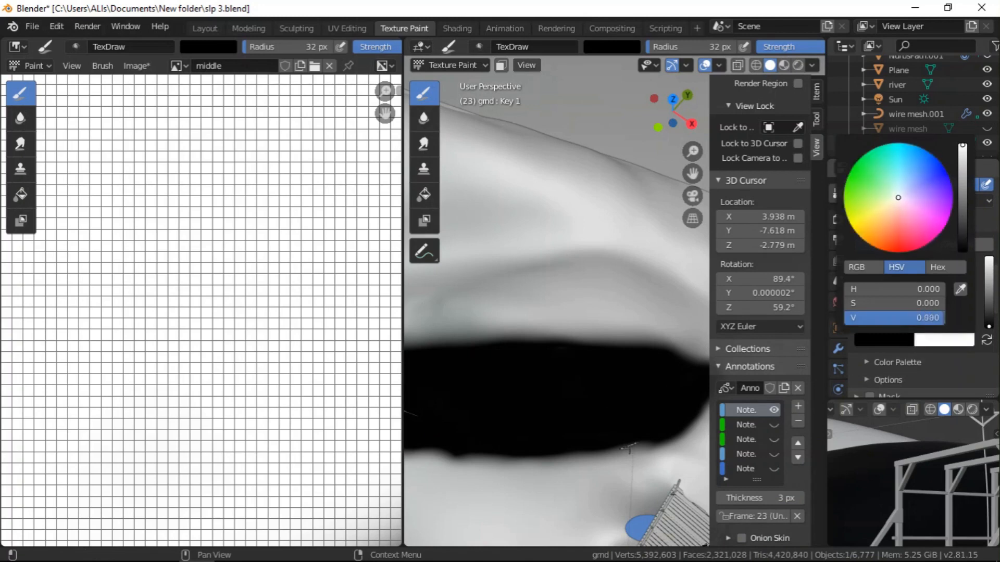
- Extend the black hillside patch's far tip with a short band and check it in the camera view and across the whole ground
{"action": "mouse_move", "coordinate": [582, 368]}
{"action": "middle_mouse_down"}
{"action": "mouse_move", "coordinate": [535, 361]}
{"action": "mouse_move", "coordinate": [511, 334]}
{"action": "mouse_move", "coordinate": [554, 356]}
{"action": "mouse_move", "coordinate": [530, 357]}
{"action": "mouse_move", "coordinate": [575, 356]}
{"action": "mouse_move", "coordinate": [512, 353]}
{"action": "middle_mouse_up"}
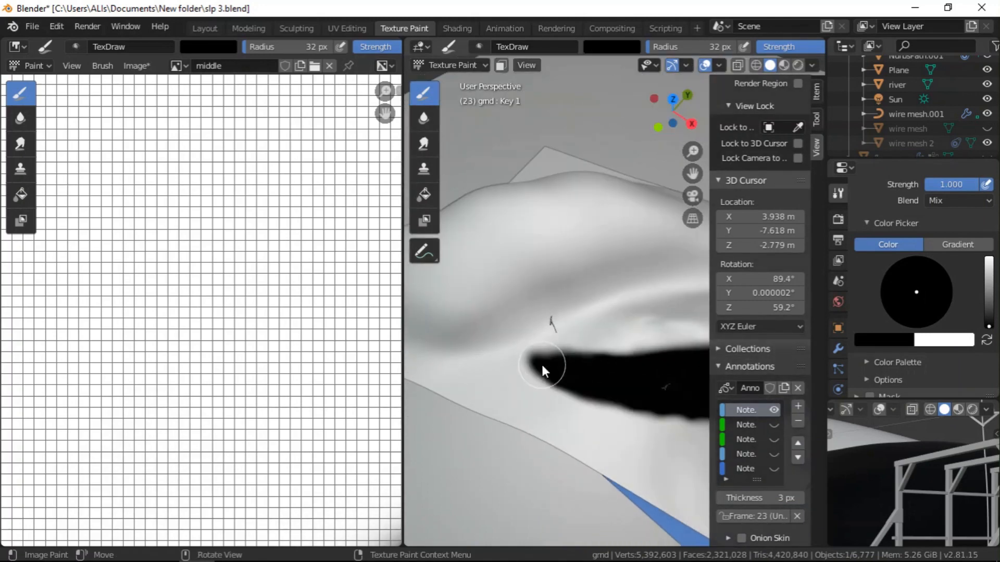
{"action": "left_click_drag", "start_coordinate": [490, 372], "coordinate": [542, 370]}
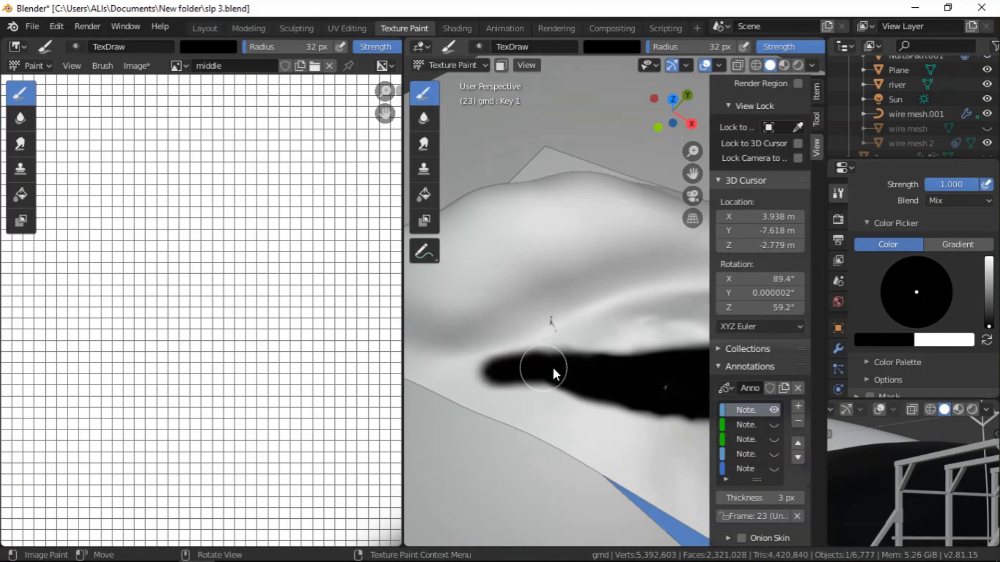
{"action": "scroll", "coordinate": [880, 476], "scroll_direction": "down", "scroll_amount": 6}
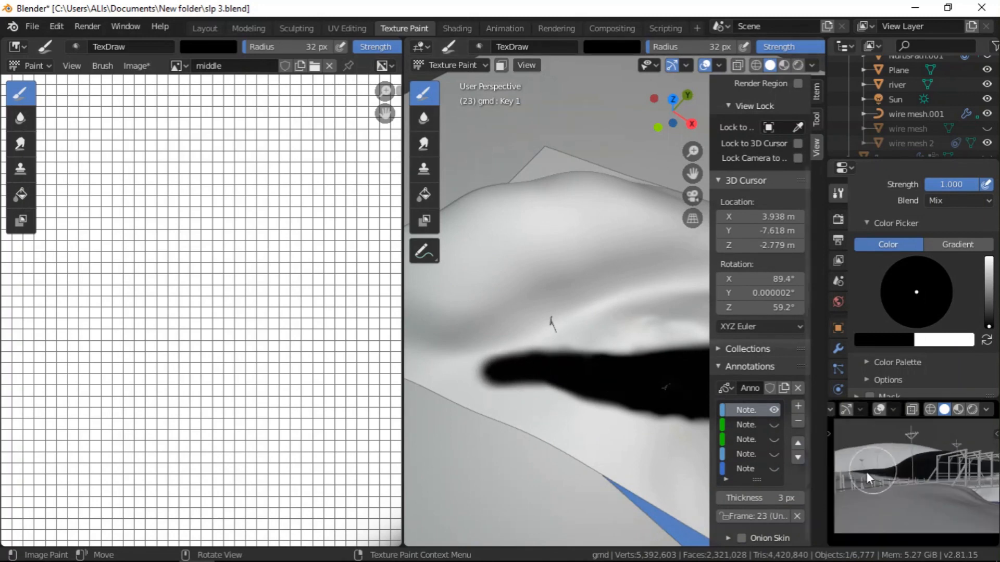
{"action": "scroll", "coordinate": [880, 476], "scroll_direction": "up", "scroll_amount": 4}
{"action": "scroll", "coordinate": [536, 402], "scroll_direction": "down", "scroll_amount": 6}
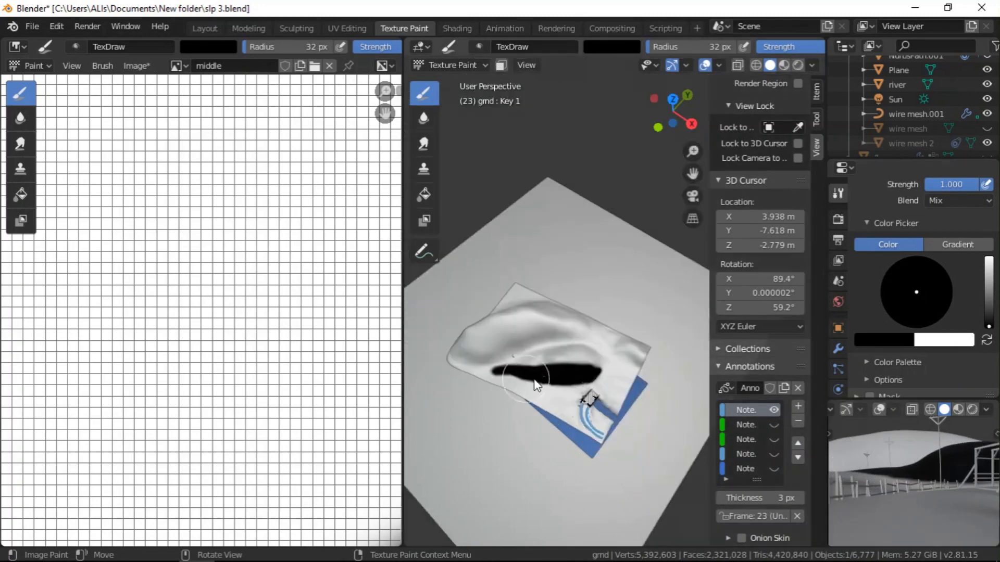
{"action": "scroll", "coordinate": [496, 379], "scroll_direction": "up", "scroll_amount": 6}
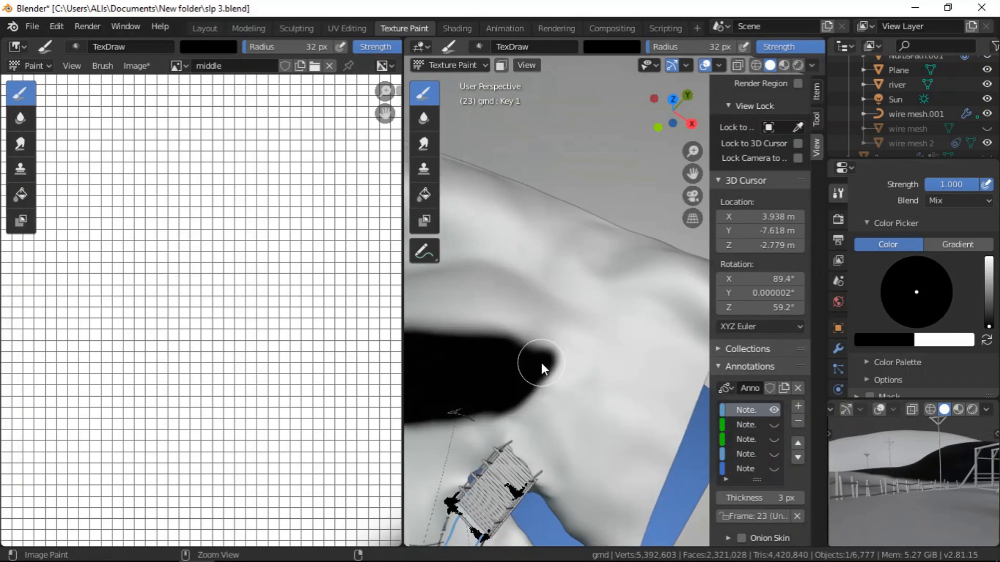
- Show the closeup mask from the top and annotate path edges leading away from both corners of the bridge's hillside end
{"action": "scroll", "coordinate": [885, 224], "scroll_direction": "up", "scroll_amount": 10}
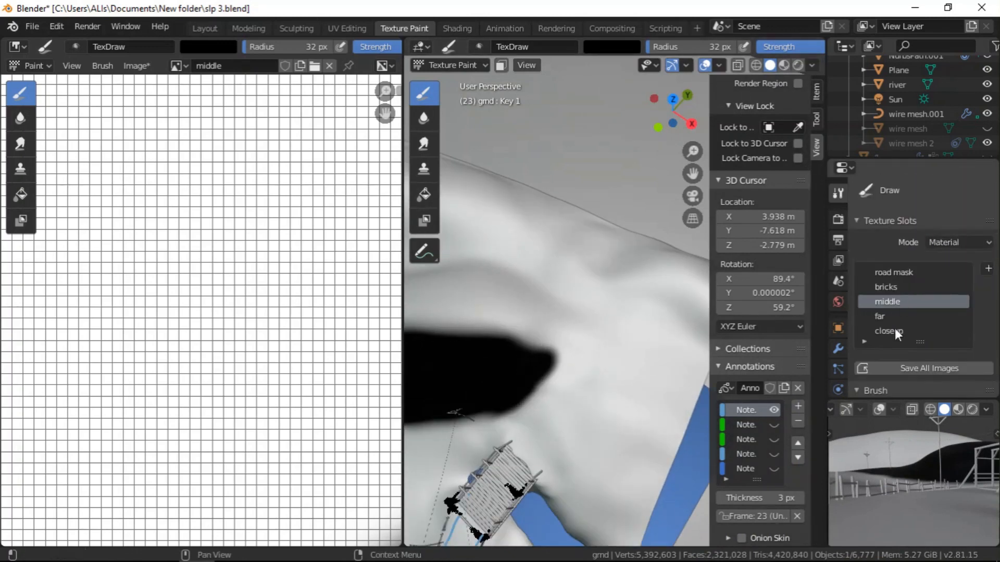
{"action": "left_click", "coordinate": [889, 331]}
{"action": "scroll", "coordinate": [616, 351], "scroll_direction": "down", "scroll_amount": 3}
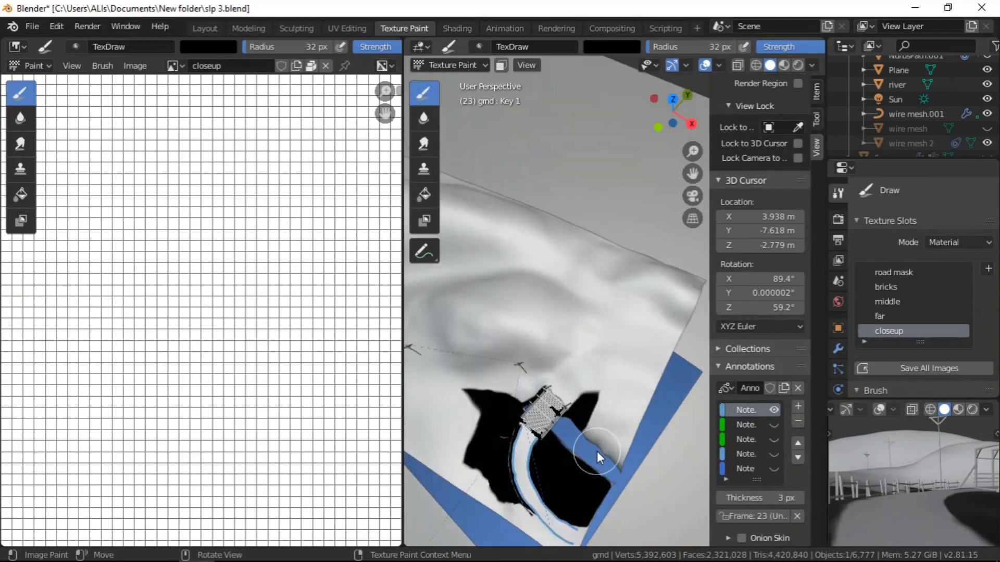
{"action": "left_click", "coordinate": [673, 99]}
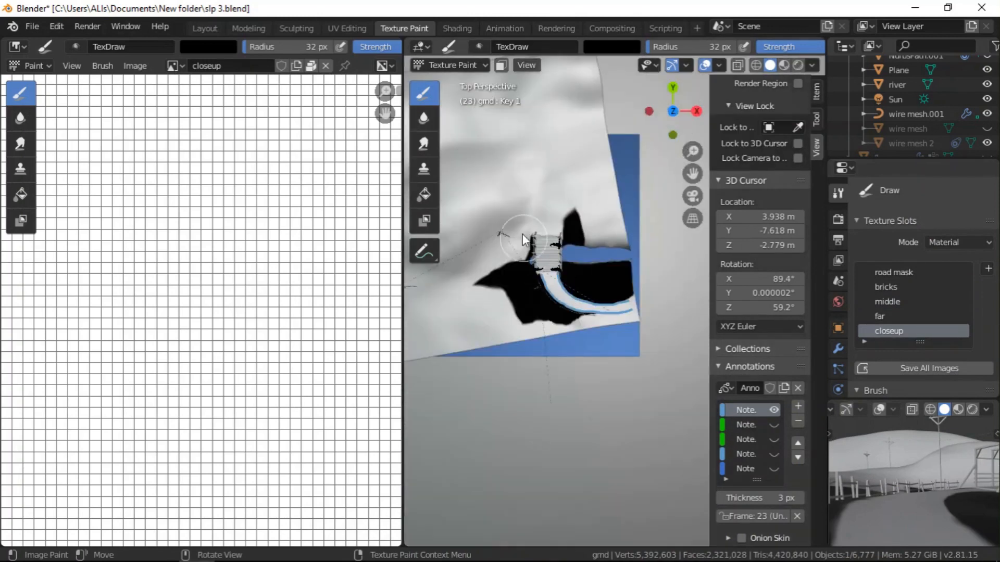
{"action": "scroll", "coordinate": [527, 252], "scroll_direction": "up", "scroll_amount": 4}
{"action": "left_click", "coordinate": [425, 252]}
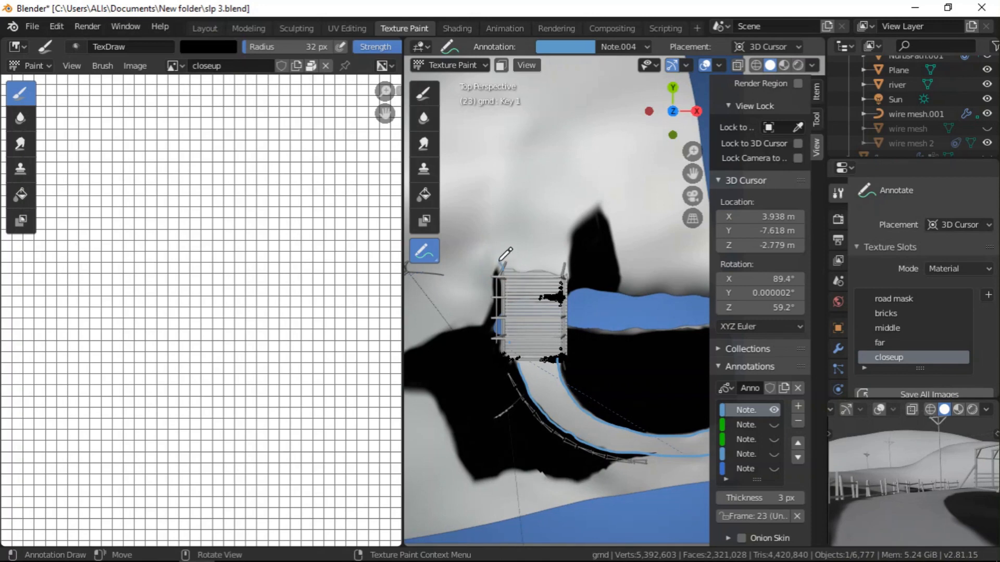
{"action": "mouse_move", "coordinate": [499, 265]}
{"action": "left_mouse_down"}
{"action": "mouse_move", "coordinate": [487, 307]}
{"action": "mouse_move", "coordinate": [405, 348]}
{"action": "left_mouse_up"}
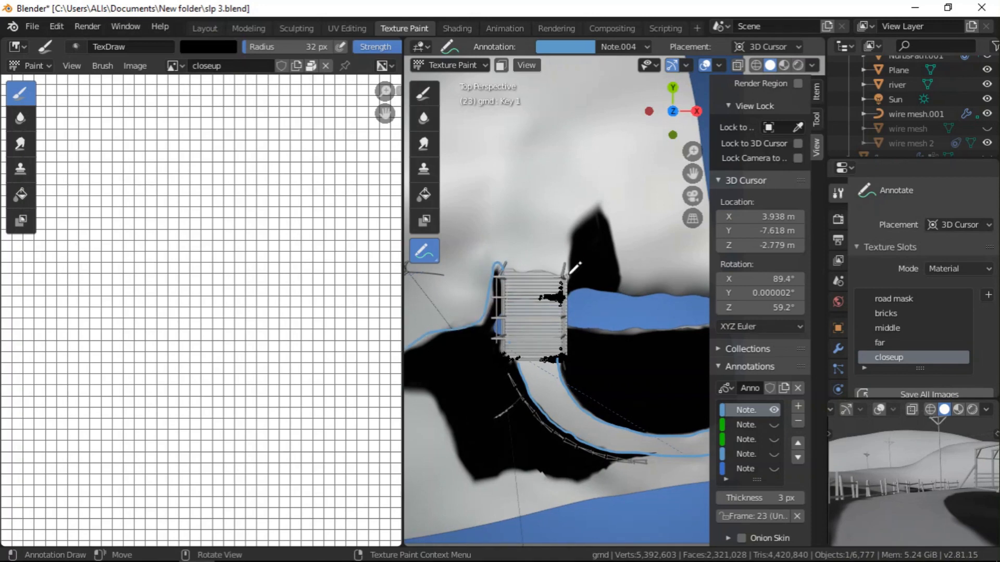
{"action": "mouse_move", "coordinate": [566, 275]}
{"action": "left_mouse_down"}
{"action": "mouse_move", "coordinate": [577, 226]}
{"action": "mouse_move", "coordinate": [617, 196]}
{"action": "mouse_move", "coordinate": [677, 178]}
{"action": "left_mouse_up"}
{"action": "scroll", "coordinate": [677, 193], "scroll_direction": "down", "scroll_amount": 3}
{"action": "scroll", "coordinate": [466, 322], "scroll_direction": "up", "scroll_amount": 3}
- Continue the annotated path edge from the bridge along the foot of the hill towards the far end of the ground
{"action": "left_click_drag", "start_coordinate": [580, 254], "coordinate": [433, 333]}
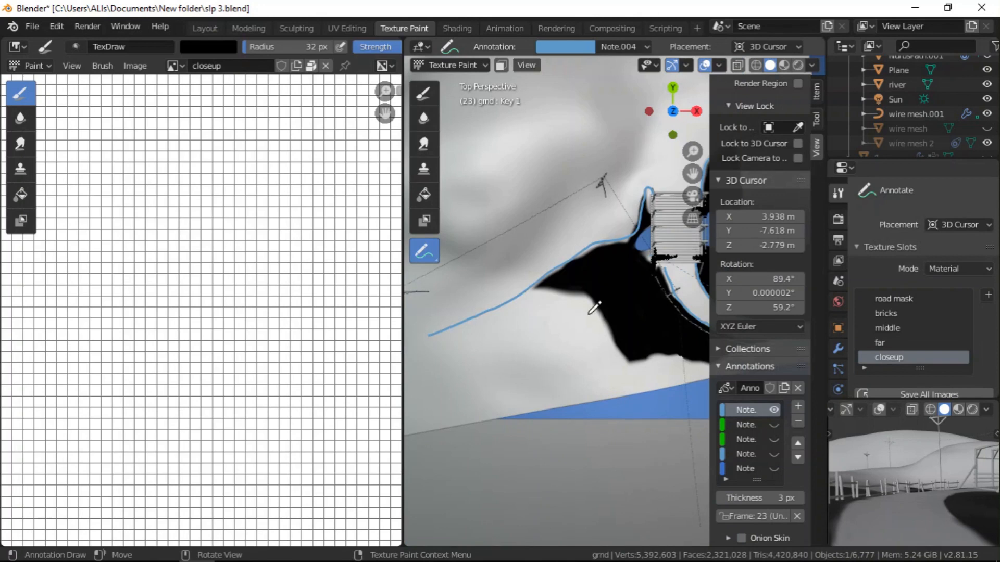
{"action": "scroll", "coordinate": [443, 331], "scroll_direction": "down", "scroll_amount": 2}
{"action": "scroll", "coordinate": [568, 314], "scroll_direction": "down", "scroll_amount": 3}
{"action": "scroll", "coordinate": [542, 319], "scroll_direction": "up", "scroll_amount": 3}
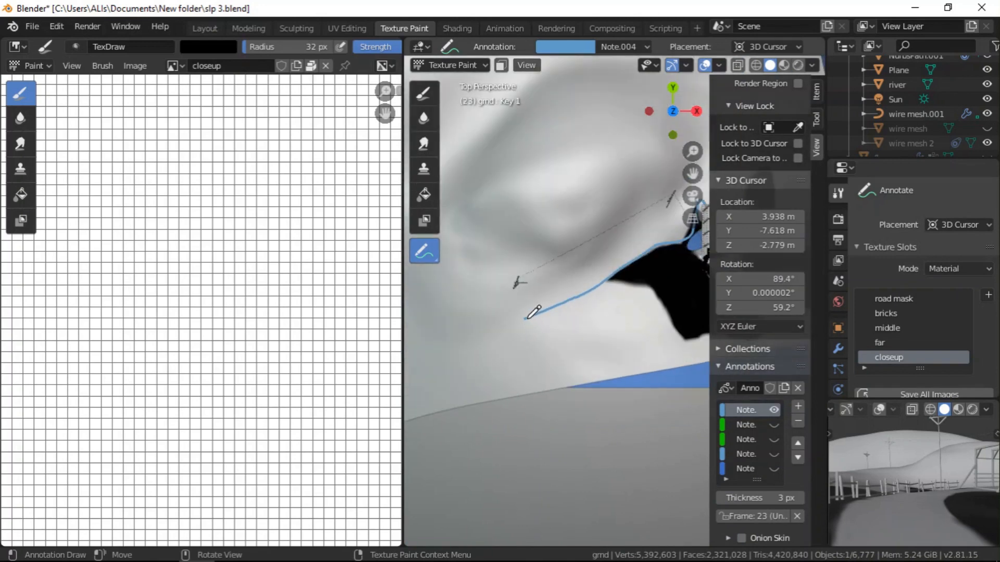
{"action": "left_click_drag", "start_coordinate": [519, 324], "coordinate": [433, 365]}
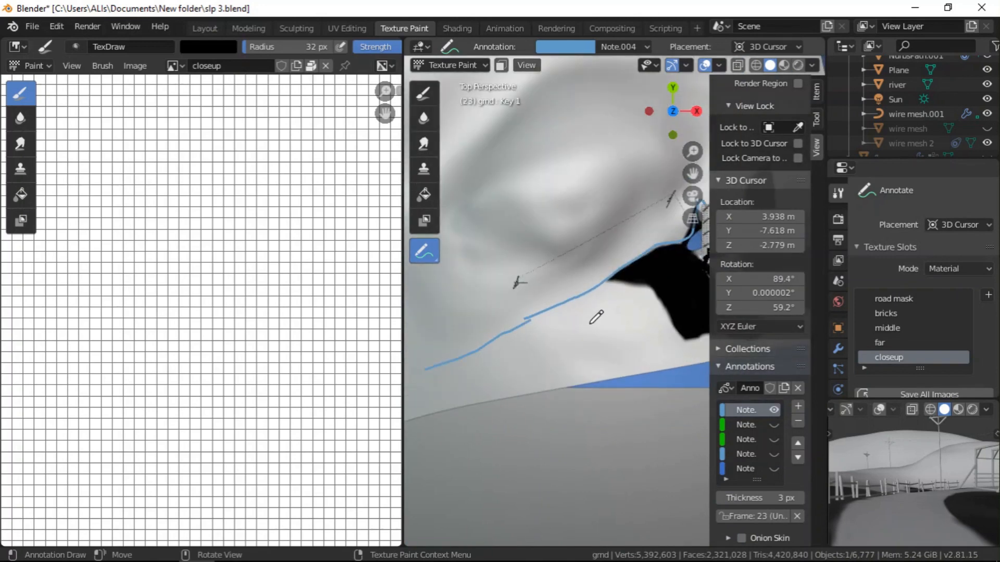
{"action": "scroll", "coordinate": [588, 318], "scroll_direction": "down", "scroll_amount": 3}
{"action": "scroll", "coordinate": [518, 331], "scroll_direction": "down", "scroll_amount": 2}
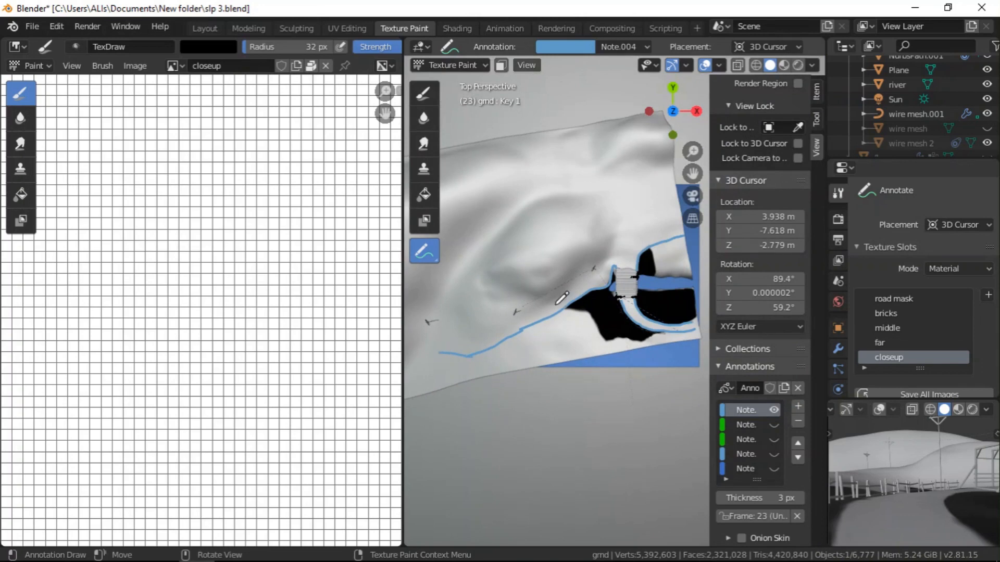
- Annotate the path's second edge along the foot of the hill, from behind the bridge to the hill's far end
{"action": "scroll", "coordinate": [596, 273], "scroll_direction": "up", "scroll_amount": 4}
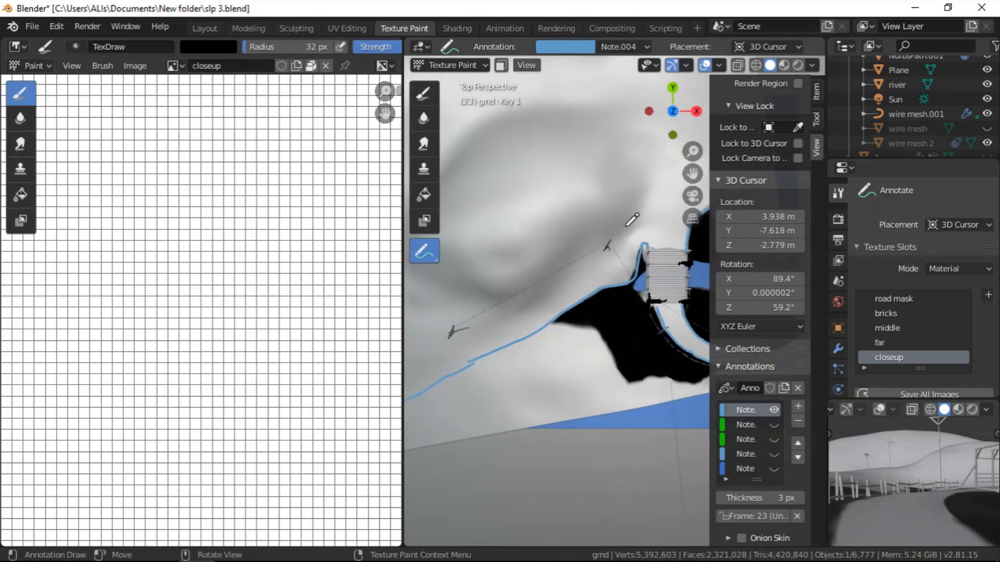
{"action": "scroll", "coordinate": [604, 275], "scroll_direction": "down", "scroll_amount": 2}
{"action": "scroll", "coordinate": [624, 244], "scroll_direction": "up", "scroll_amount": 2}
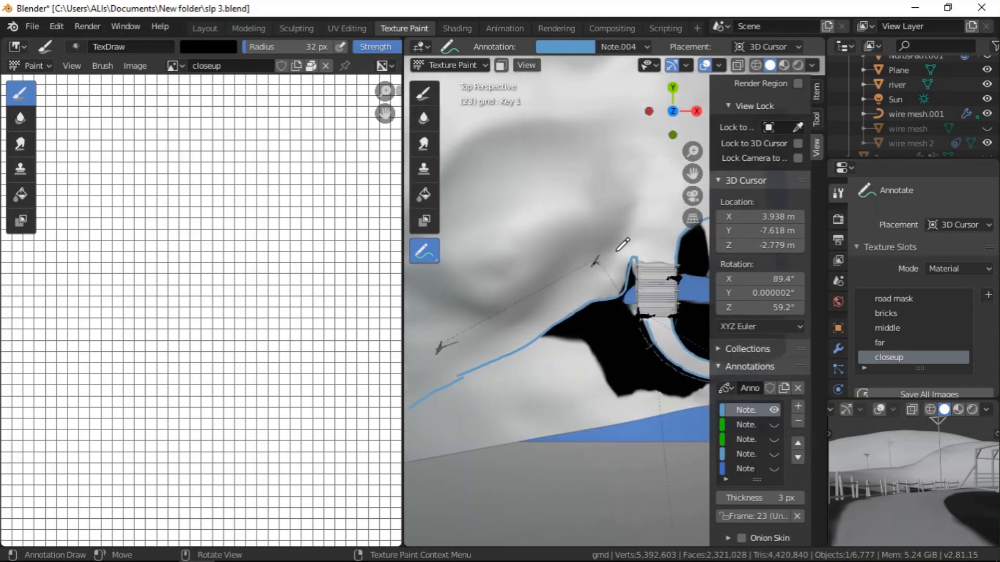
{"action": "left_click_drag", "start_coordinate": [579, 281], "coordinate": [636, 217]}
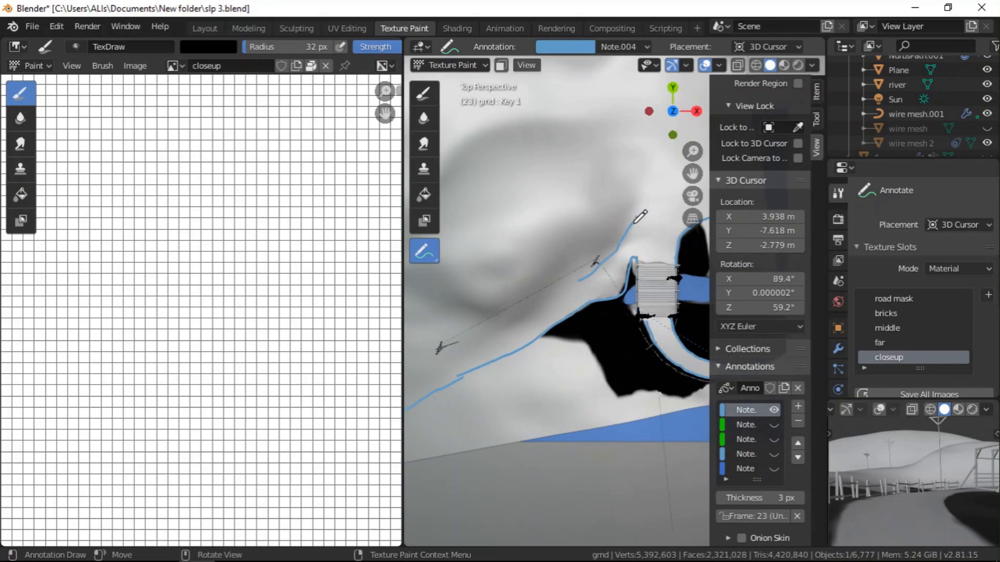
{"action": "left_click_drag", "start_coordinate": [584, 280], "coordinate": [426, 371]}
{"action": "scroll", "coordinate": [576, 321], "scroll_direction": "down", "scroll_amount": 2}
{"action": "scroll", "coordinate": [537, 352], "scroll_direction": "down", "scroll_amount": 3}
{"action": "scroll", "coordinate": [442, 370], "scroll_direction": "up", "scroll_amount": 3}
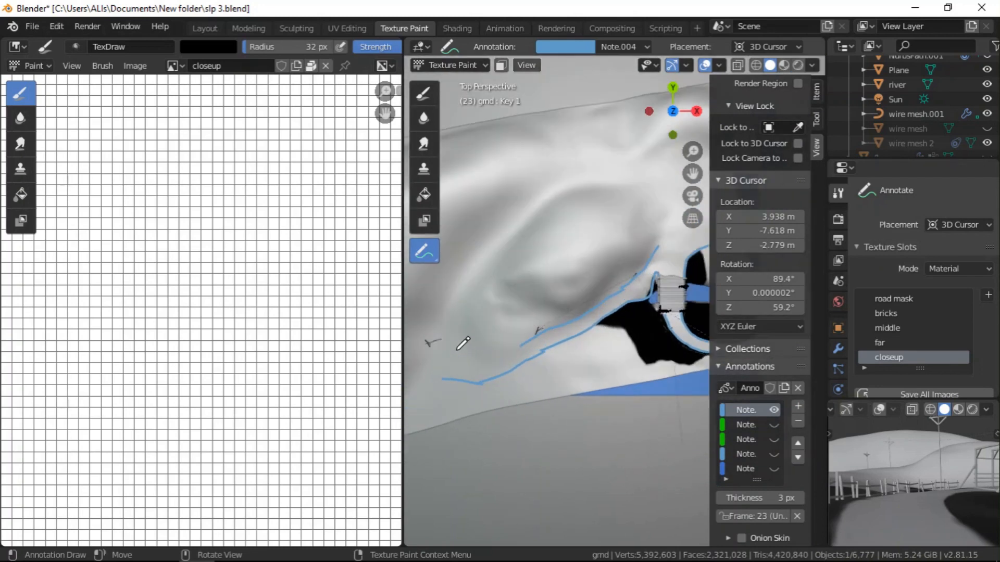
{"action": "scroll", "coordinate": [547, 343], "scroll_direction": "down", "scroll_amount": 1}
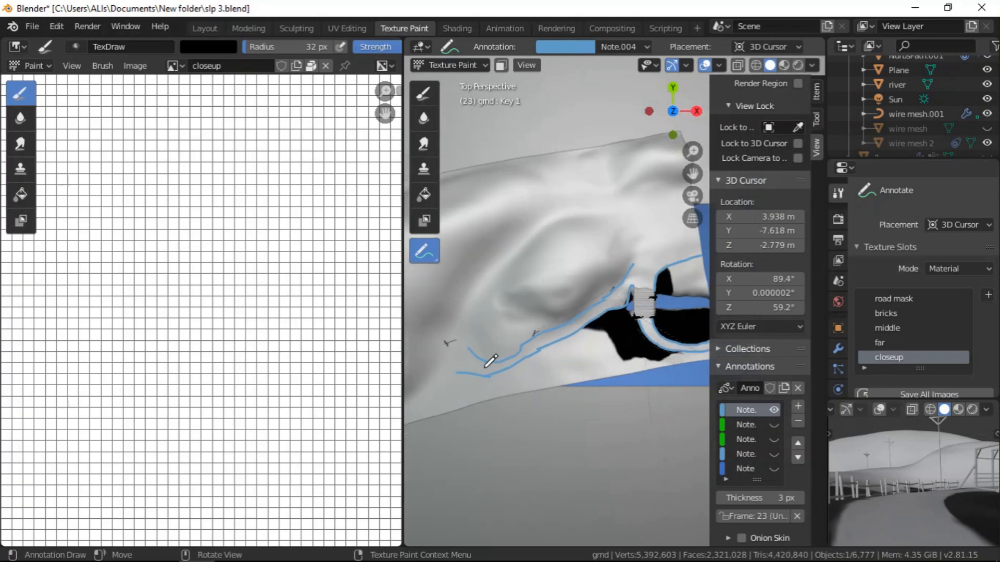
- Annotate a path branch running out to the ground's edge and another curving around the back of the hill
{"action": "left_click_drag", "start_coordinate": [456, 373], "coordinate": [432, 413]}
{"action": "mouse_move", "coordinate": [468, 346]}
{"action": "left_mouse_down"}
{"action": "mouse_move", "coordinate": [475, 301]}
{"action": "mouse_move", "coordinate": [520, 249]}
{"action": "left_mouse_up"}
{"action": "left_click_drag", "start_coordinate": [461, 303], "coordinate": [426, 391]}
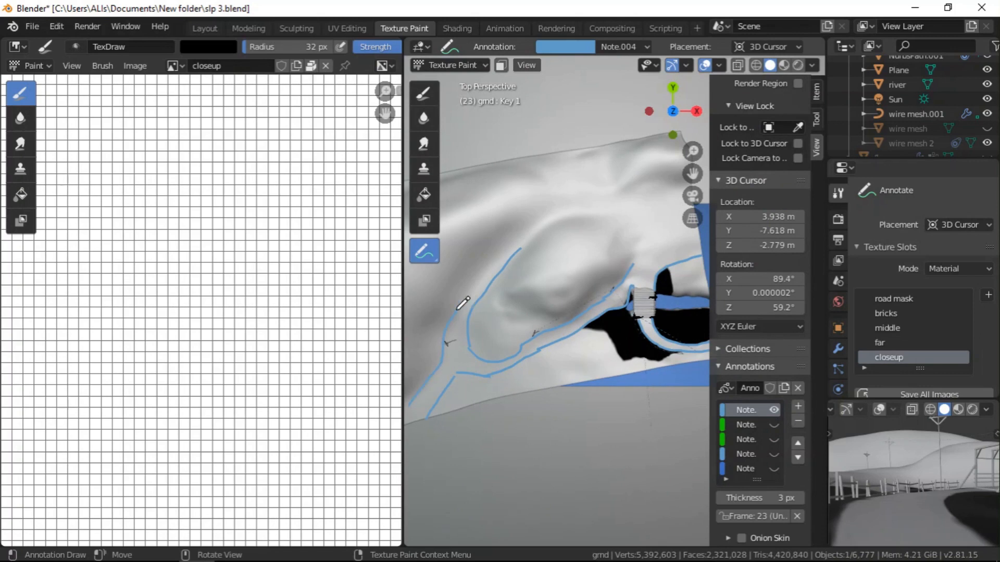
{"action": "mouse_move", "coordinate": [518, 247]}
{"action": "left_mouse_down"}
{"action": "mouse_move", "coordinate": [536, 223]}
{"action": "mouse_move", "coordinate": [597, 204]}
{"action": "left_mouse_up"}
{"action": "mouse_move", "coordinate": [521, 248]}
{"action": "left_mouse_down"}
{"action": "mouse_move", "coordinate": [552, 225]}
{"action": "mouse_move", "coordinate": [608, 207]}
{"action": "mouse_move", "coordinate": [619, 220]}
{"action": "left_mouse_up"}
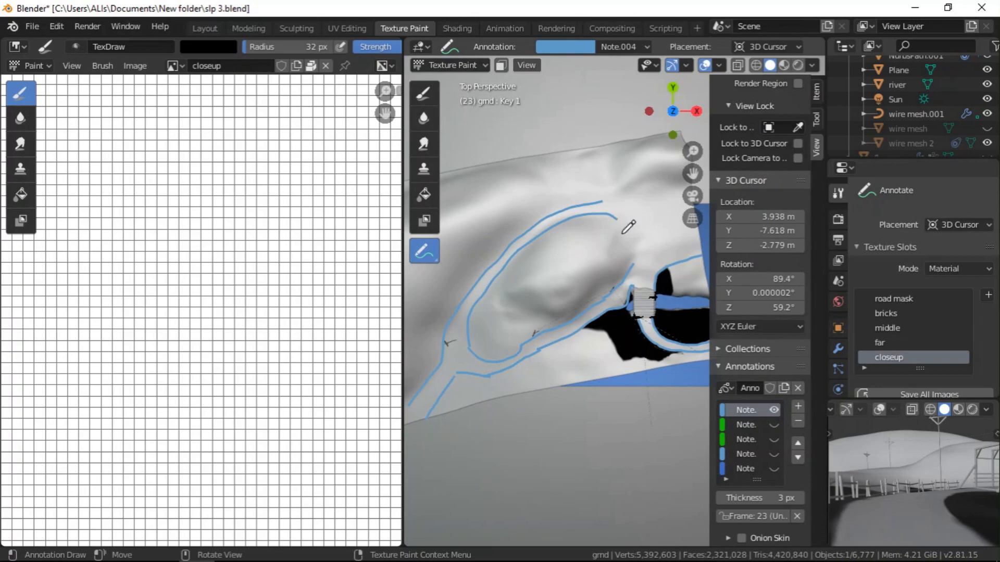
- Annotate the remaining path edge beyond the bridge and a hooked end for the branch behind the hill
{"action": "mouse_move", "coordinate": [635, 263]}
{"action": "left_mouse_down"}
{"action": "mouse_move", "coordinate": [635, 246]}
{"action": "mouse_move", "coordinate": [651, 237]}
{"action": "mouse_move", "coordinate": [693, 233]}
{"action": "left_mouse_up"}
{"action": "mouse_move", "coordinate": [615, 218]}
{"action": "left_mouse_down"}
{"action": "mouse_move", "coordinate": [626, 207]}
{"action": "mouse_move", "coordinate": [618, 187]}
{"action": "mouse_move", "coordinate": [591, 163]}
{"action": "mouse_move", "coordinate": [564, 168]}
{"action": "left_mouse_up"}
{"action": "mouse_move", "coordinate": [603, 201]}
{"action": "left_mouse_down"}
{"action": "mouse_move", "coordinate": [586, 182]}
{"action": "mouse_move", "coordinate": [558, 180]}
{"action": "left_mouse_up"}
{"action": "scroll", "coordinate": [591, 216], "scroll_direction": "down", "scroll_amount": 3}
{"action": "scroll", "coordinate": [513, 310], "scroll_direction": "up", "scroll_amount": 2}
{"action": "middle_click_drag", "start_coordinate": [550, 295], "coordinate": [640, 281]}
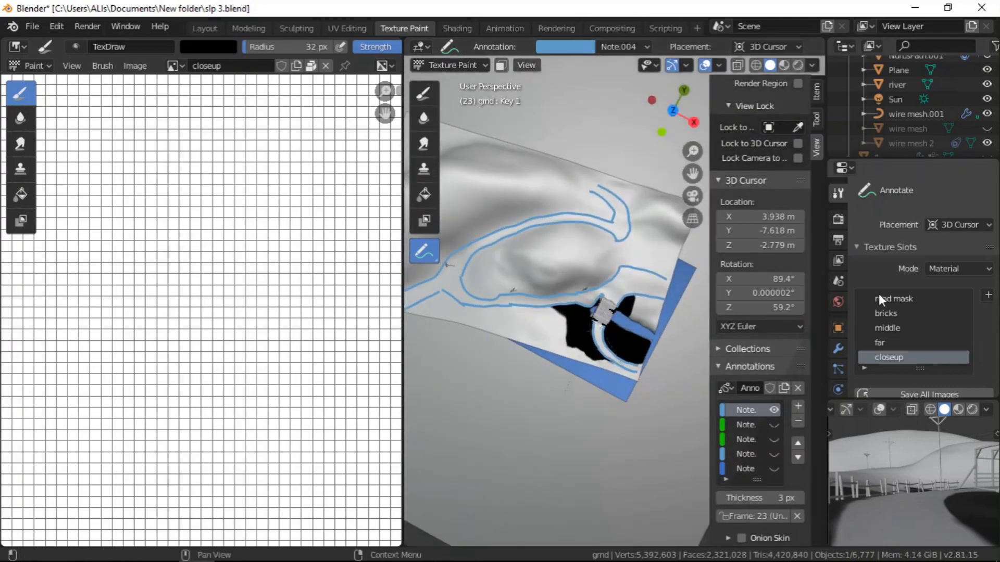
- Return to painting the middle mask and trim the patch's lower edge with white up to the annotated path edge
{"action": "left_click", "coordinate": [424, 96]}
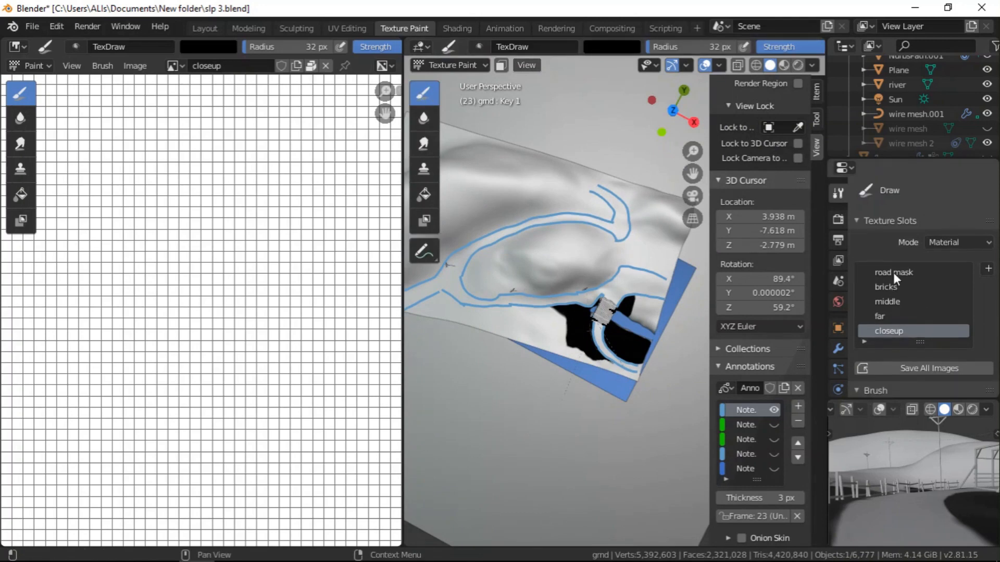
{"action": "left_click", "coordinate": [888, 301]}
{"action": "scroll", "coordinate": [572, 313], "scroll_direction": "up", "scroll_amount": 3}
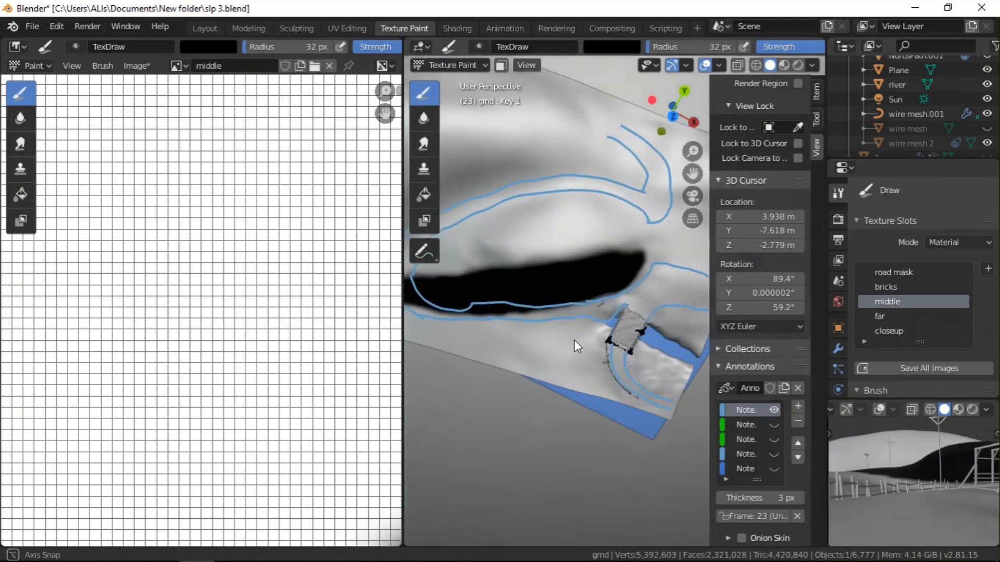
{"action": "scroll", "coordinate": [573, 312], "scroll_direction": "up", "scroll_amount": 3}
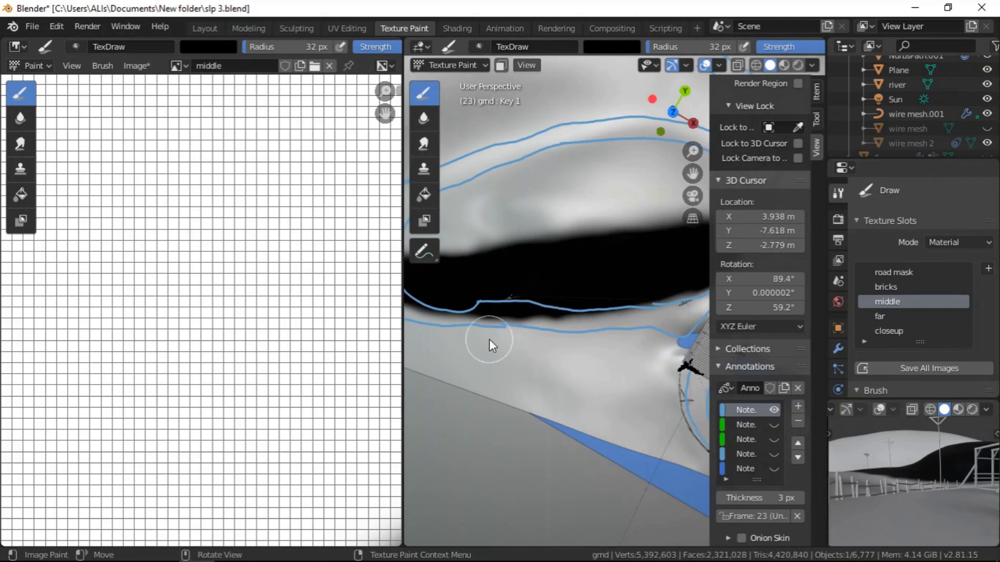
{"action": "scroll", "coordinate": [494, 343], "scroll_direction": "up", "scroll_amount": 2}
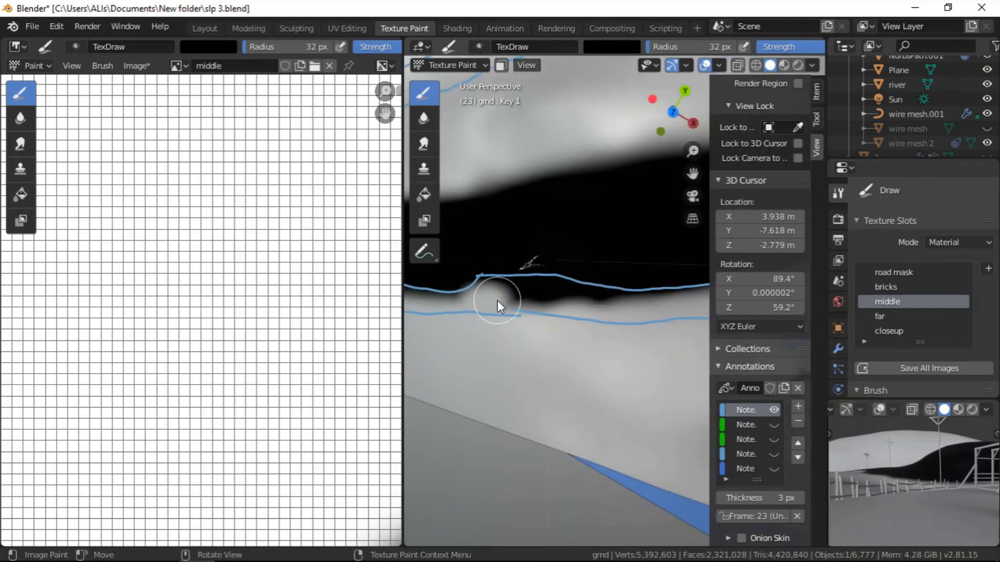
{"action": "scroll", "coordinate": [498, 301], "scroll_direction": "up", "scroll_amount": 3}
{"action": "left_click_drag", "start_coordinate": [552, 297], "coordinate": [493, 280], "text": "ctrl"}
{"action": "left_click_drag", "start_coordinate": [586, 285], "coordinate": [696, 304], "text": "ctrl"}
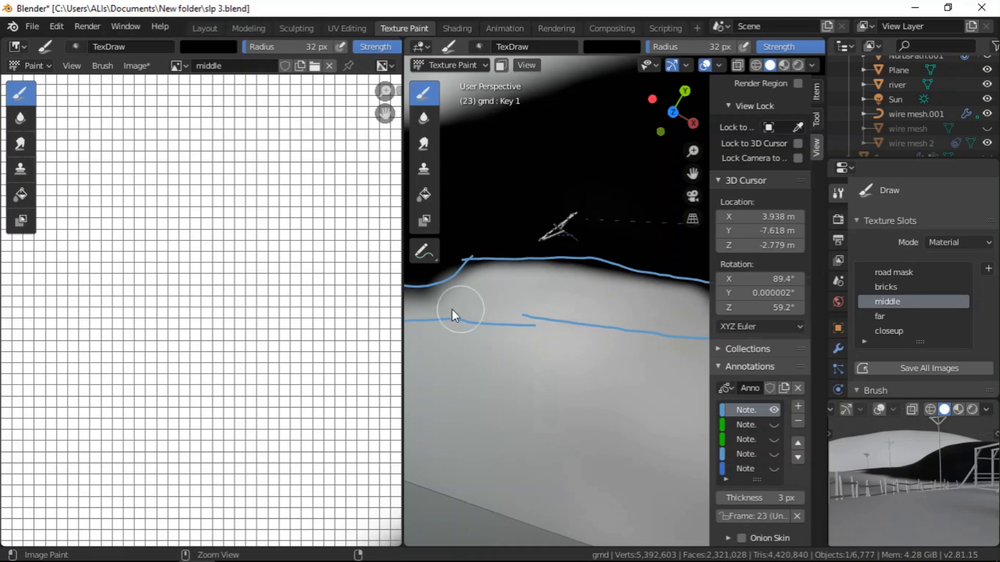
- Clear the black from the annotated path towards the patch's far tip with white, and shape the patch's end above the bridge
{"action": "mouse_move", "coordinate": [461, 296]}
{"action": "middle_mouse_down"}
{"action": "mouse_move", "coordinate": [558, 317]}
{"action": "mouse_move", "coordinate": [448, 287]}
{"action": "middle_mouse_up"}
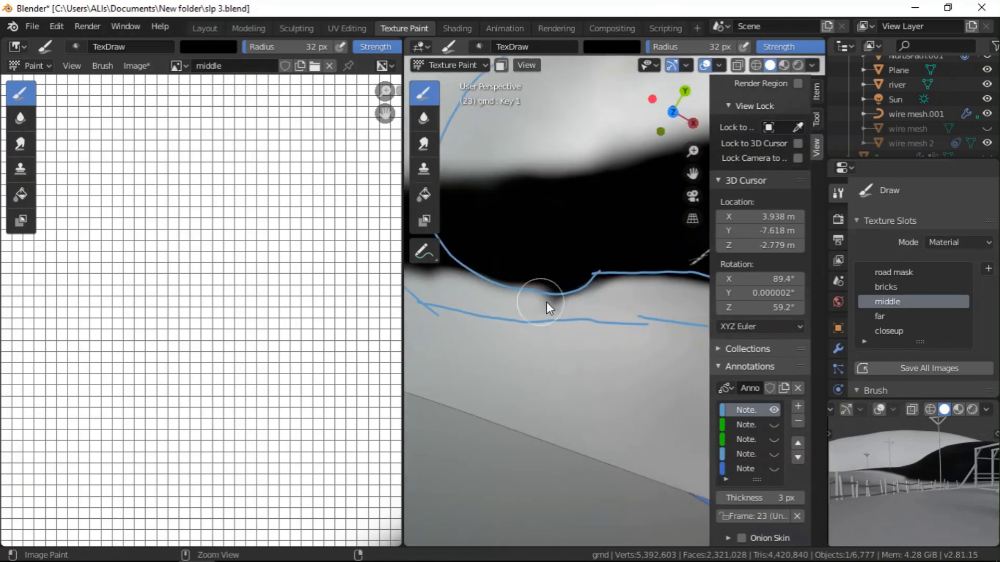
{"action": "mouse_move", "coordinate": [608, 296]}
{"action": "middle_mouse_down"}
{"action": "mouse_move", "coordinate": [603, 314]}
{"action": "mouse_move", "coordinate": [591, 311]}
{"action": "middle_mouse_up"}
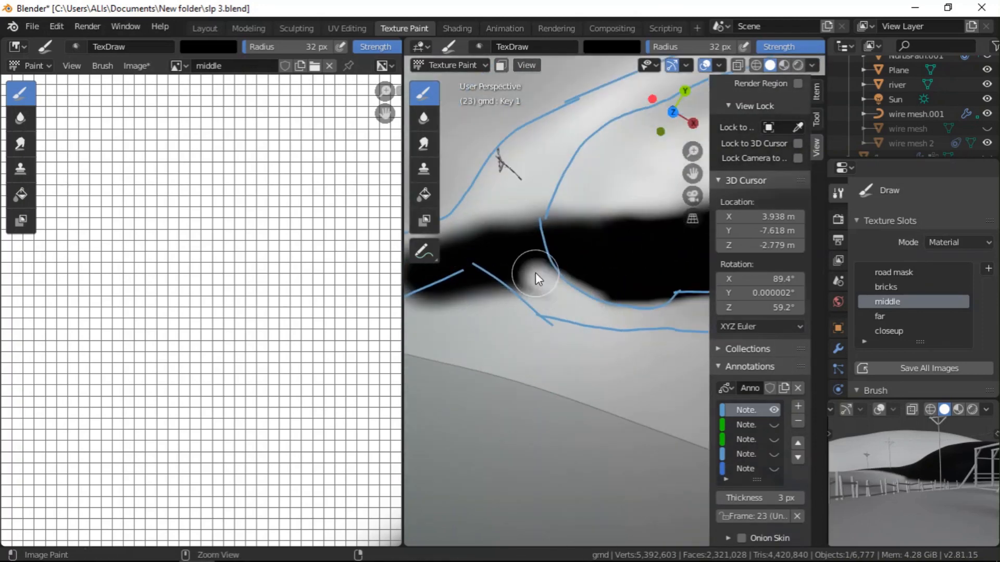
{"action": "mouse_move", "coordinate": [527, 280]}
{"action": "middle_mouse_down"}
{"action": "mouse_move", "coordinate": [545, 301]}
{"action": "mouse_move", "coordinate": [489, 290]}
{"action": "middle_mouse_up"}
{"action": "mouse_move", "coordinate": [473, 308]}
{"action": "left_mouse_down", "text": "ctrl"}
{"action": "mouse_move", "coordinate": [468, 267]}
{"action": "mouse_move", "coordinate": [530, 283]}
{"action": "left_mouse_up", "text": "ctrl"}
{"action": "mouse_move", "coordinate": [474, 269]}
{"action": "middle_mouse_down"}
{"action": "mouse_move", "coordinate": [640, 279]}
{"action": "mouse_move", "coordinate": [441, 309]}
{"action": "mouse_move", "coordinate": [547, 346]}
{"action": "mouse_move", "coordinate": [449, 317]}
{"action": "mouse_move", "coordinate": [639, 299]}
{"action": "middle_mouse_up"}
{"action": "middle_click_drag", "start_coordinate": [569, 335], "coordinate": [603, 280]}
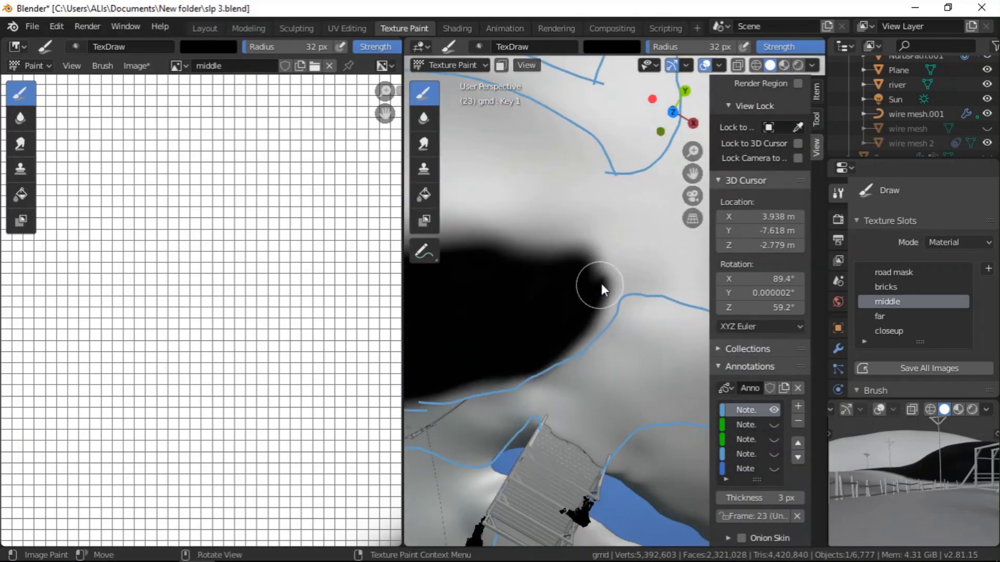
{"action": "middle_click_drag", "start_coordinate": [470, 373], "coordinate": [543, 343]}
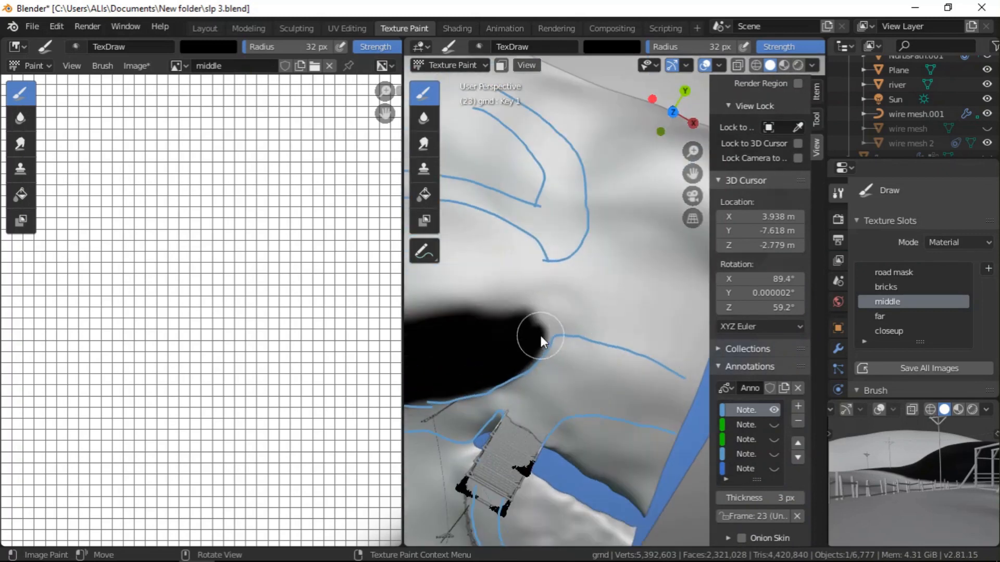
- Extend the middle mask's black patch beyond the bridge with a band along the annotated path edge, and thicken the band uphill
{"action": "left_click_drag", "start_coordinate": [589, 327], "coordinate": [664, 356]}
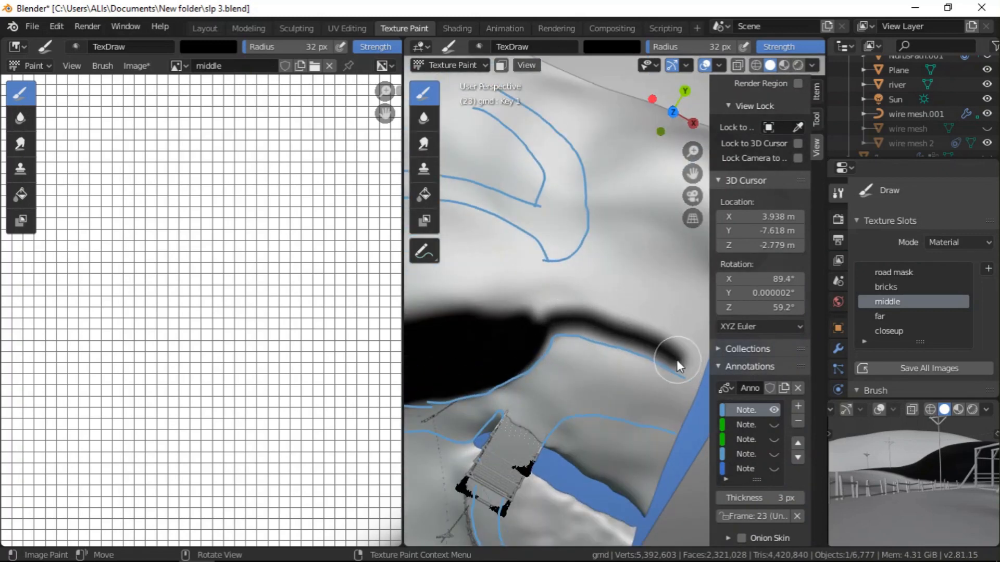
{"action": "middle_click_drag", "start_coordinate": [545, 321], "coordinate": [626, 320]}
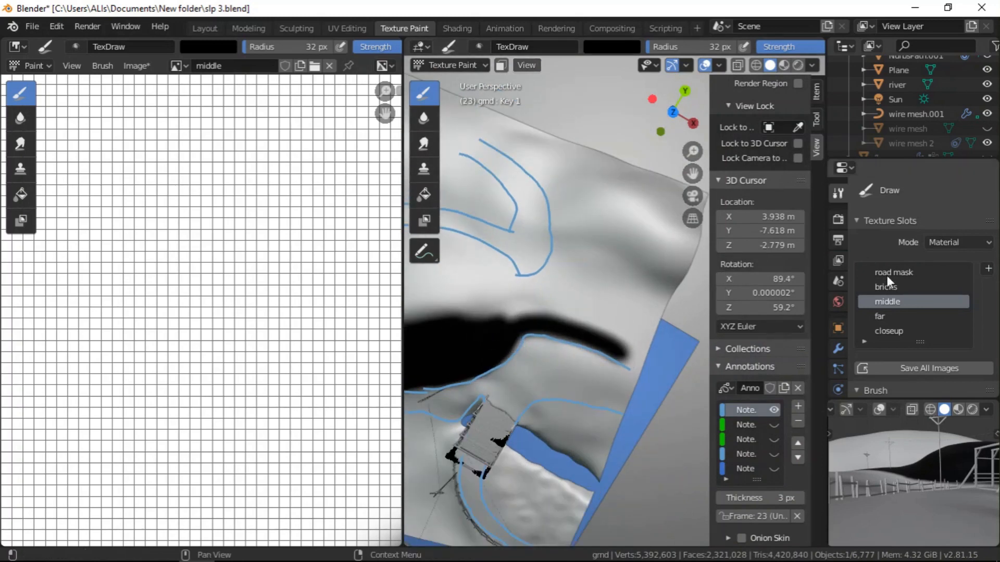
{"action": "scroll", "coordinate": [601, 298], "scroll_direction": "down", "scroll_amount": 2}
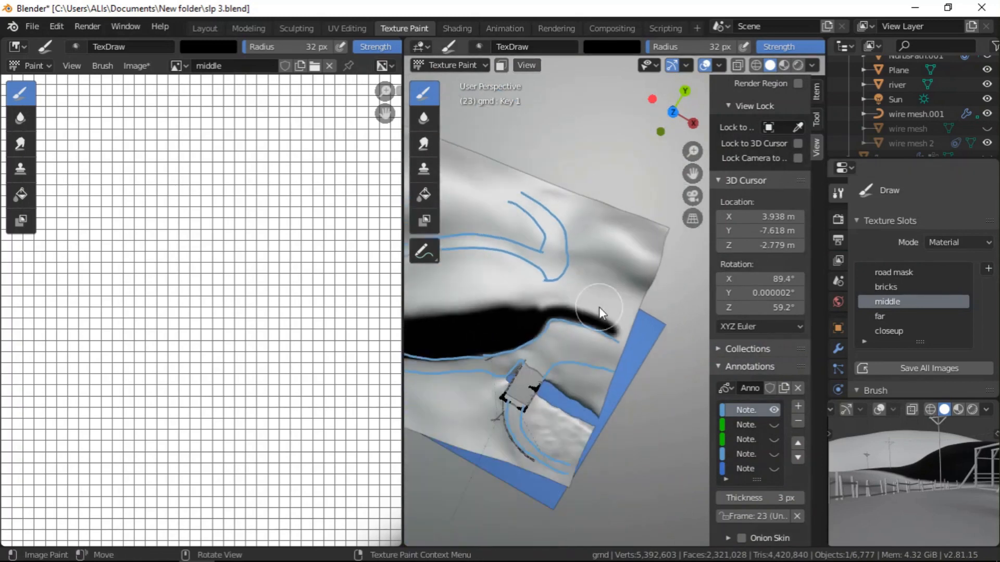
{"action": "scroll", "coordinate": [599, 298], "scroll_direction": "up", "scroll_amount": 4}
{"action": "scroll", "coordinate": [615, 302], "scroll_direction": "down", "scroll_amount": 3}
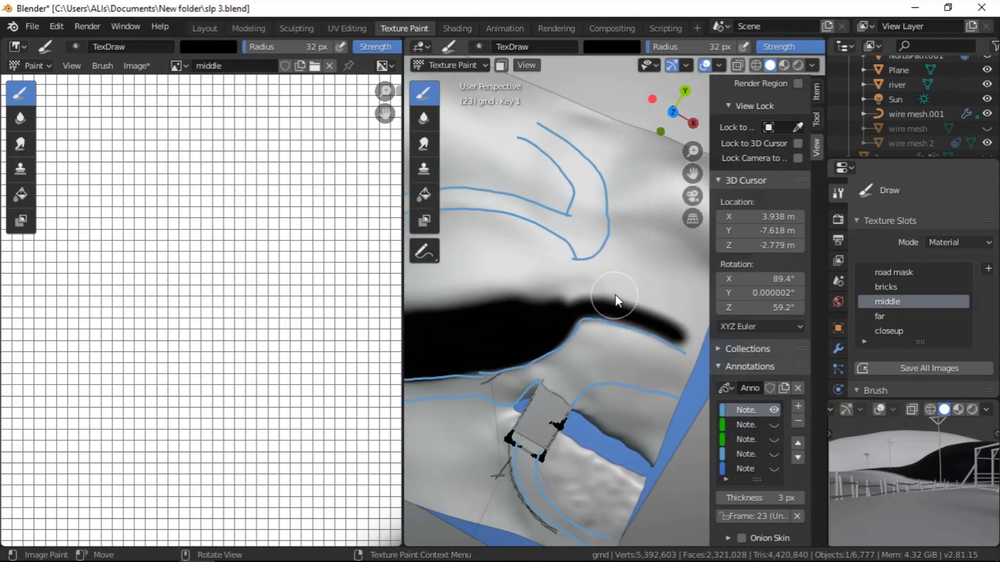
{"action": "scroll", "coordinate": [613, 299], "scroll_direction": "down", "scroll_amount": 2}
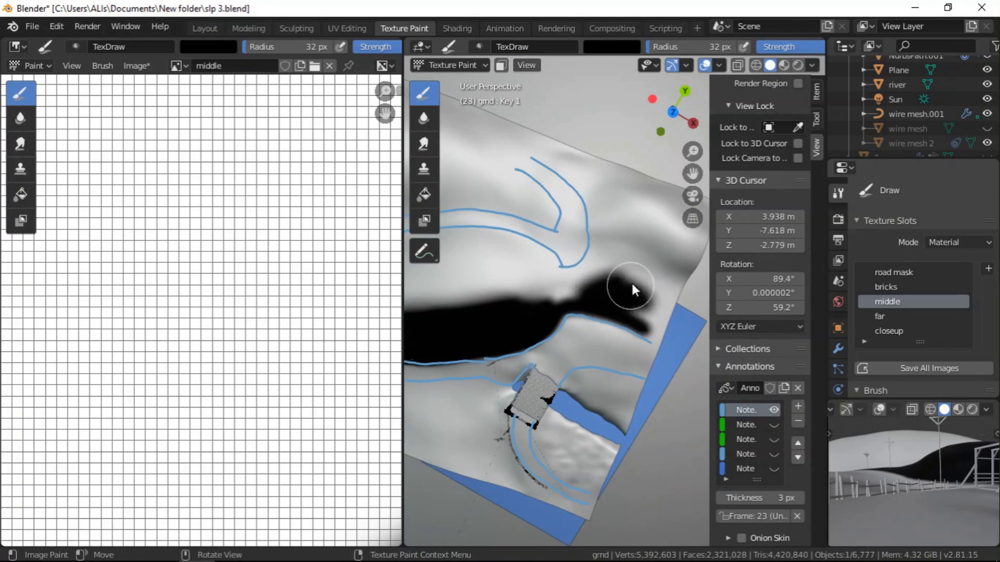
{"action": "scroll", "coordinate": [626, 302], "scroll_direction": "up", "scroll_amount": 3}
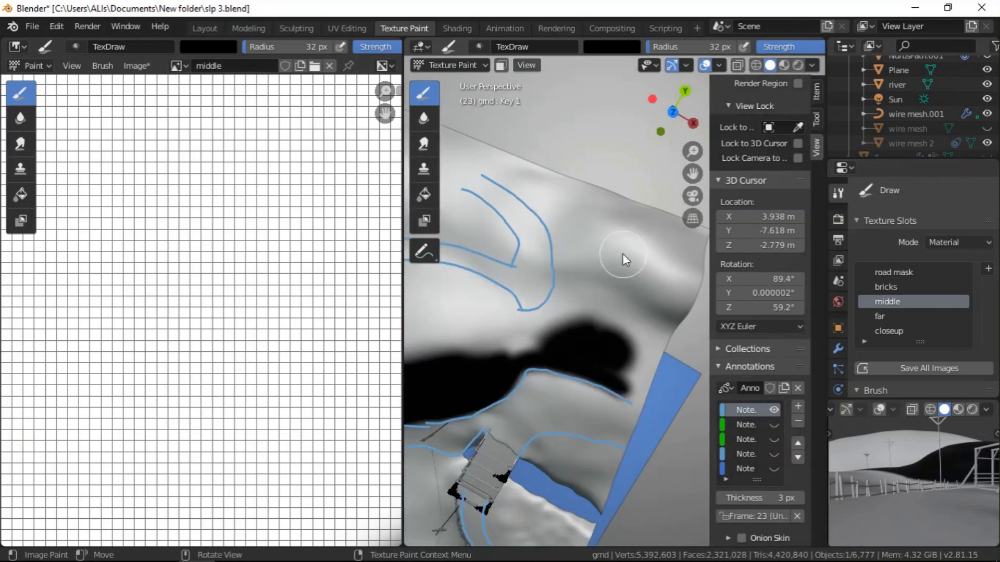
- Mark a short black stroke near the ground's outer edge, and use the camera view to extend the patch up to the hooked path end
{"action": "left_click_drag", "start_coordinate": [630, 242], "coordinate": [657, 257]}
{"action": "scroll", "coordinate": [886, 438], "scroll_direction": "down", "scroll_amount": 6}
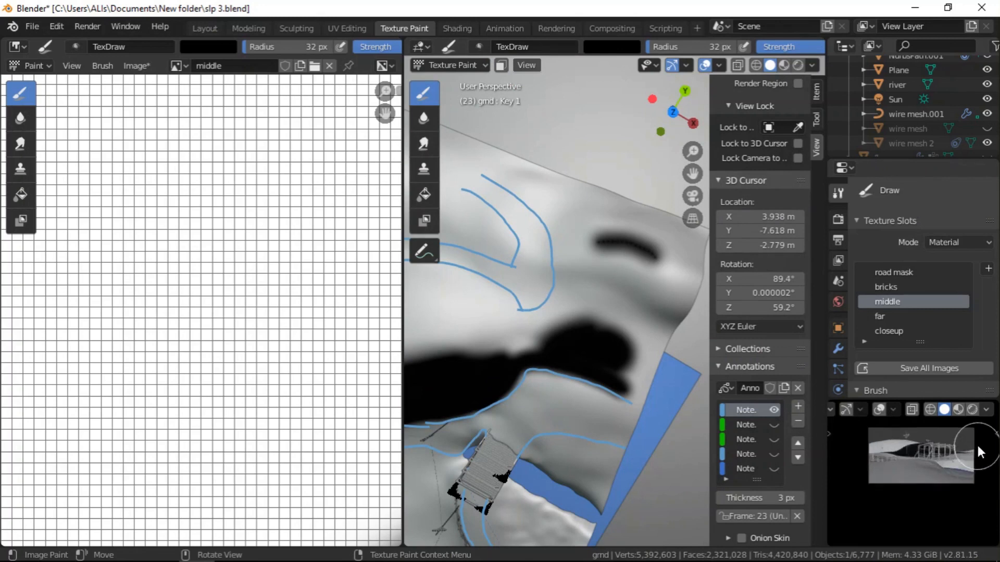
{"action": "scroll", "coordinate": [979, 444], "scroll_direction": "up", "scroll_amount": 5}
{"action": "scroll", "coordinate": [965, 461], "scroll_direction": "up", "scroll_amount": 4}
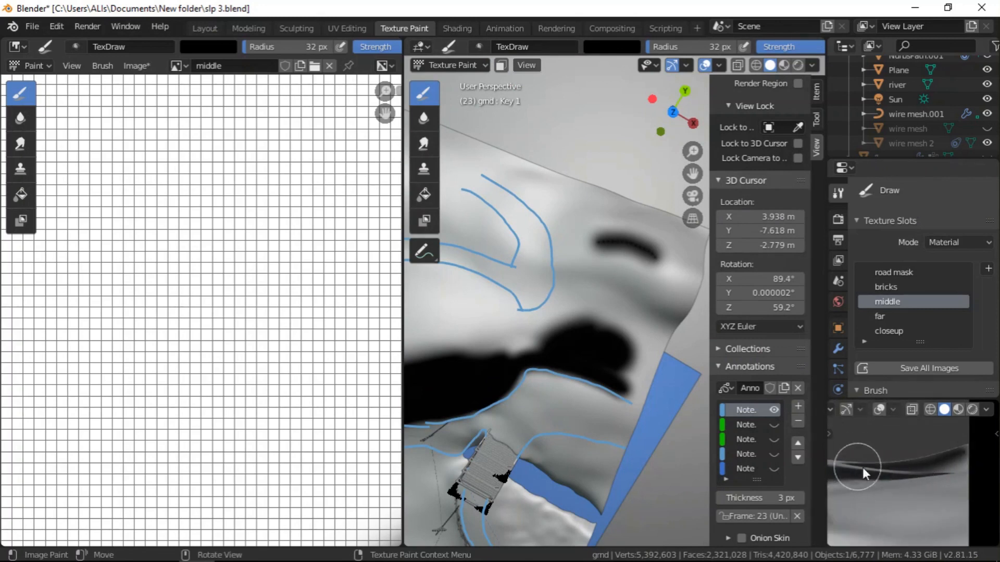
{"action": "left_click_drag", "start_coordinate": [964, 464], "coordinate": [947, 464]}
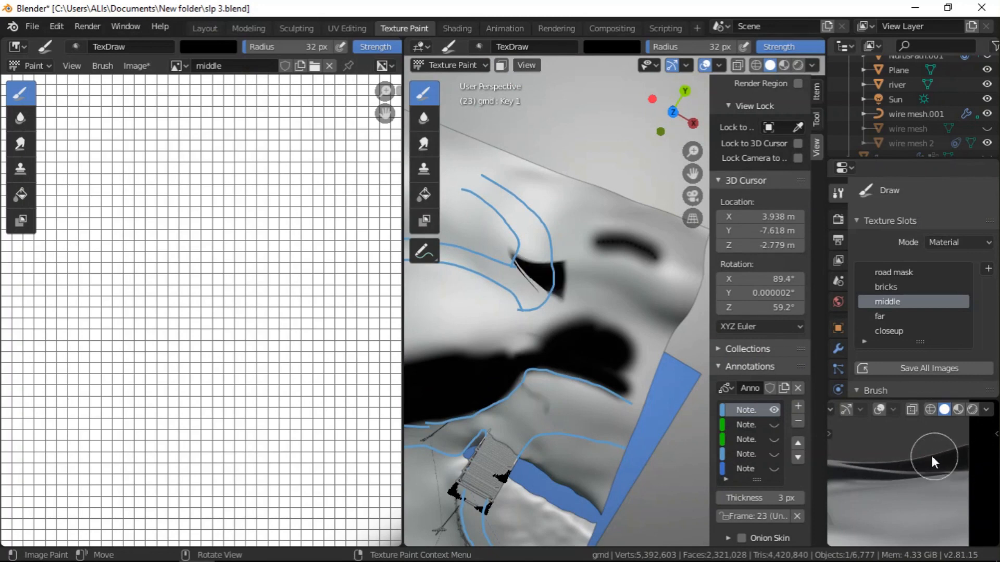
{"action": "scroll", "coordinate": [630, 326], "scroll_direction": "down", "scroll_amount": 2}
{"action": "scroll", "coordinate": [583, 312], "scroll_direction": "up", "scroll_amount": 1}
{"action": "scroll", "coordinate": [584, 305], "scroll_direction": "up", "scroll_amount": 1}
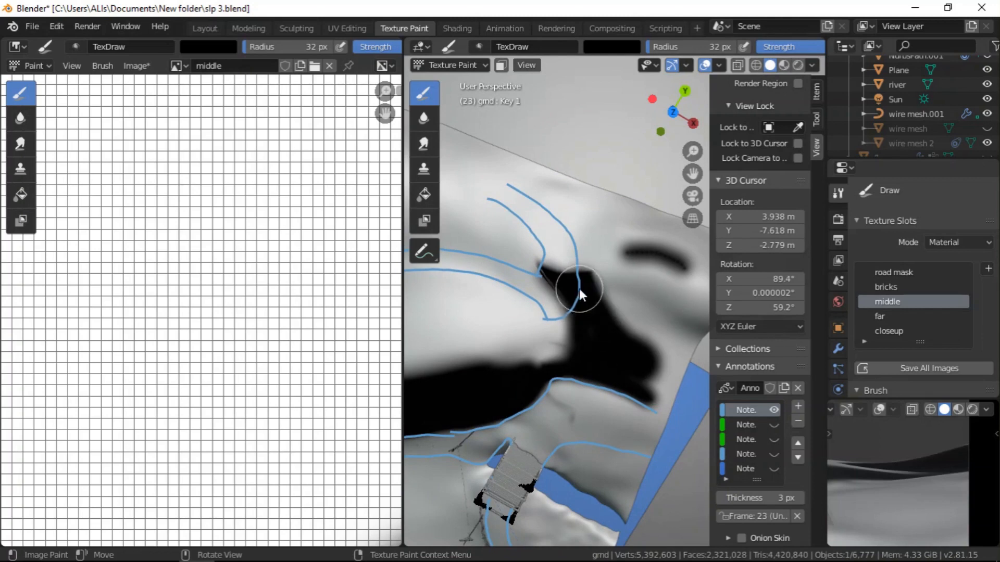
{"action": "scroll", "coordinate": [584, 323], "scroll_direction": "down", "scroll_amount": 1}
{"action": "scroll", "coordinate": [578, 341], "scroll_direction": "up", "scroll_amount": 2}
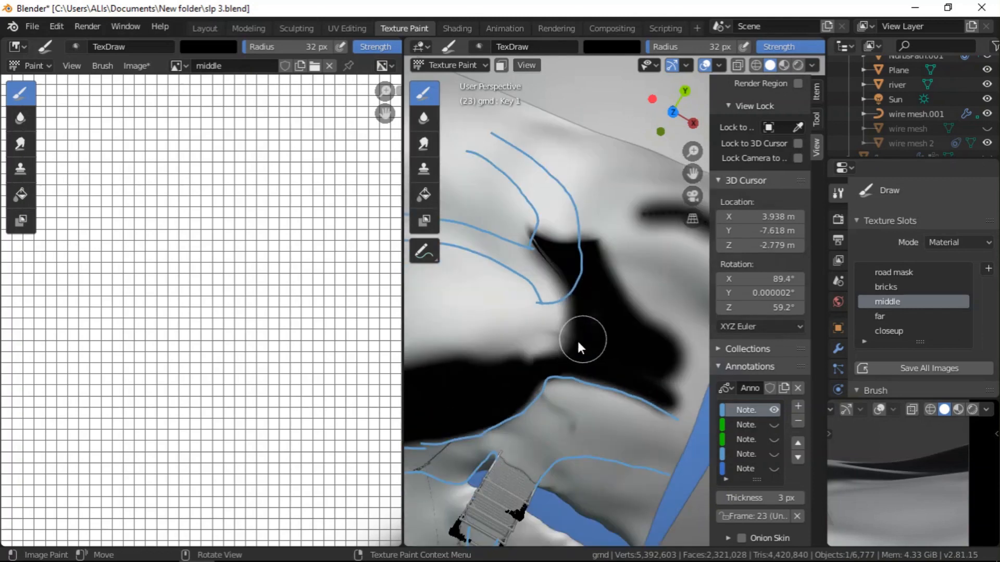
- Fill the notch below the hooked path end with black and even out the patch's upper edge towards its far tip
{"action": "left_click_drag", "start_coordinate": [542, 338], "coordinate": [457, 366]}
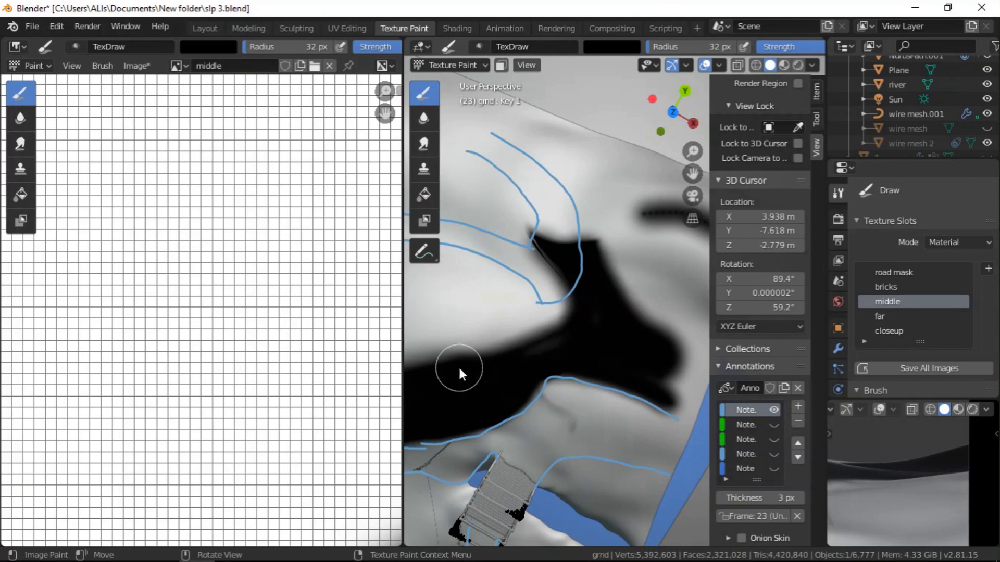
{"action": "left_click_drag", "start_coordinate": [541, 326], "coordinate": [464, 361]}
{"action": "left_click_drag", "start_coordinate": [526, 342], "coordinate": [599, 330]}
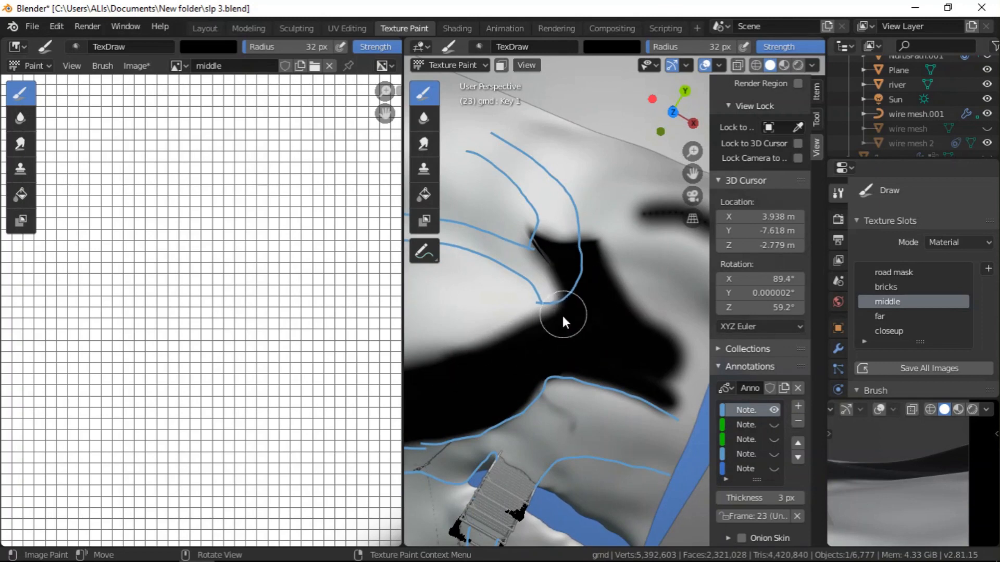
{"action": "mouse_move", "coordinate": [557, 315]}
{"action": "middle_mouse_down"}
{"action": "mouse_move", "coordinate": [584, 290]}
{"action": "mouse_move", "coordinate": [560, 296]}
{"action": "mouse_move", "coordinate": [612, 268]}
{"action": "mouse_move", "coordinate": [618, 277]}
{"action": "mouse_move", "coordinate": [510, 333]}
{"action": "mouse_move", "coordinate": [680, 291]}
{"action": "mouse_move", "coordinate": [616, 364]}
{"action": "middle_mouse_up"}
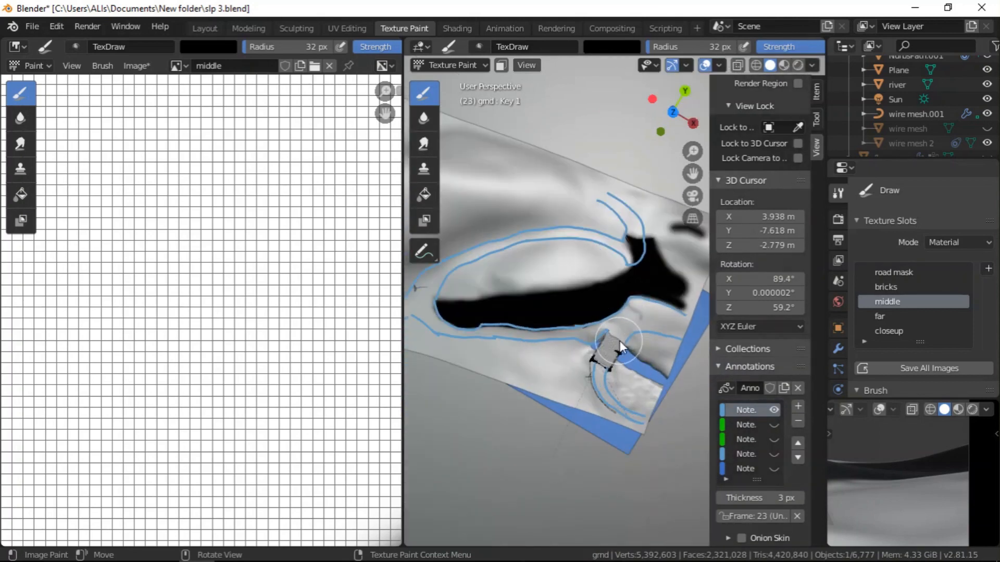
{"action": "scroll", "coordinate": [445, 312], "scroll_direction": "up", "scroll_amount": 5}
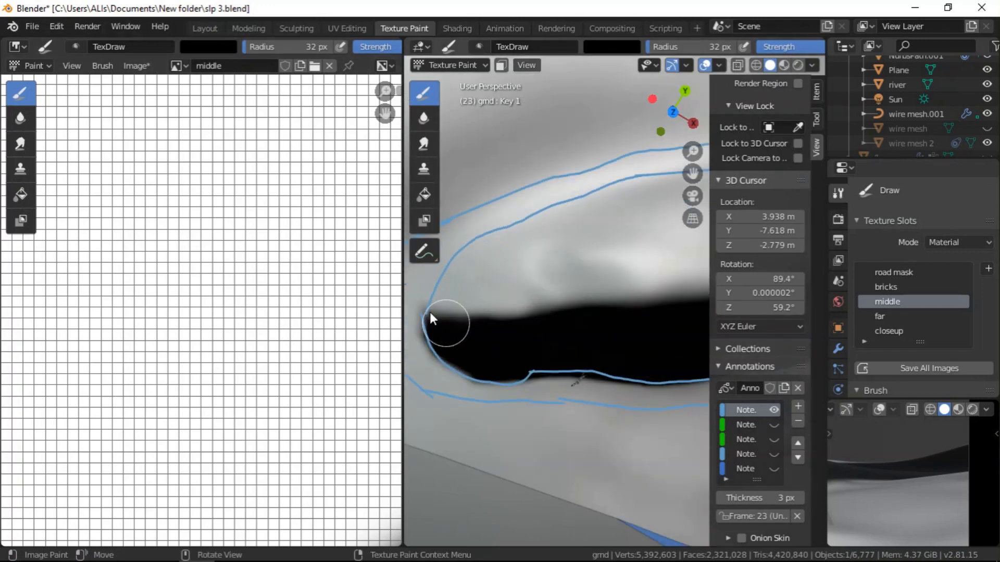
{"action": "left_click_drag", "start_coordinate": [432, 324], "coordinate": [553, 318]}
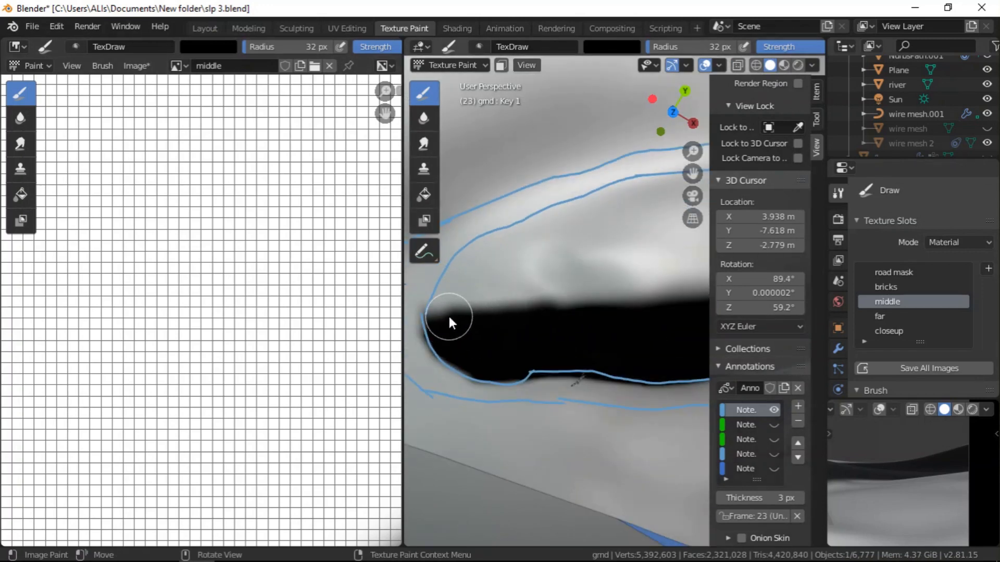
- Compare the black patch's coverage around the hooked path end between the ground view and the camera view
{"action": "scroll", "coordinate": [906, 461], "scroll_direction": "down", "scroll_amount": 5}
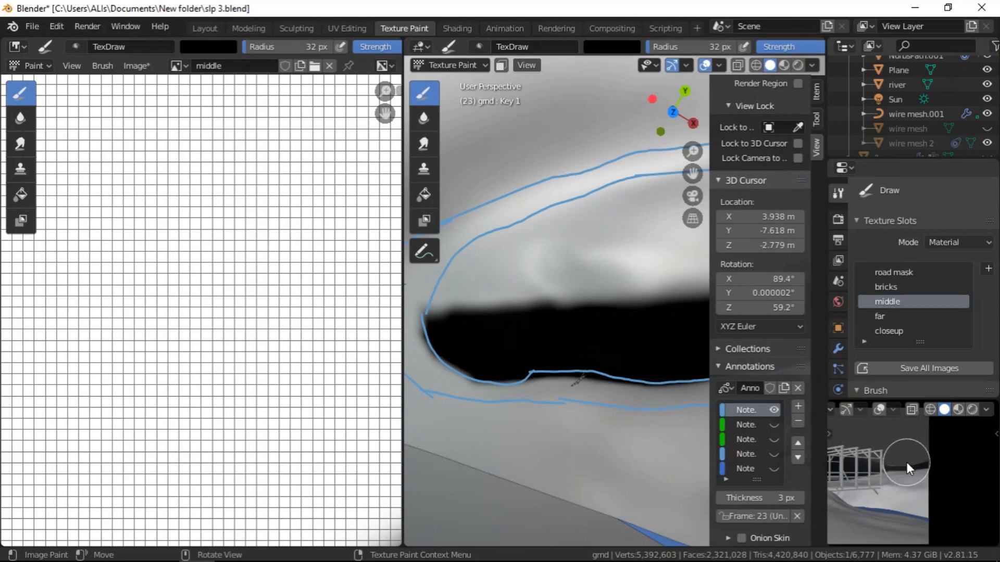
{"action": "scroll", "coordinate": [533, 335], "scroll_direction": "down", "scroll_amount": 4}
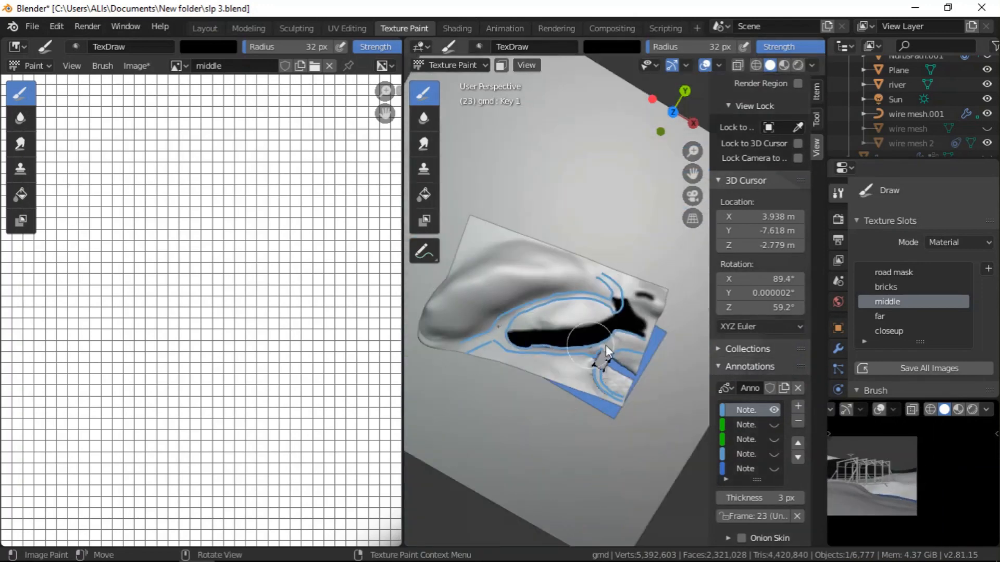
{"action": "scroll", "coordinate": [552, 340], "scroll_direction": "up", "scroll_amount": 5}
{"action": "scroll", "coordinate": [609, 308], "scroll_direction": "up", "scroll_amount": 2}
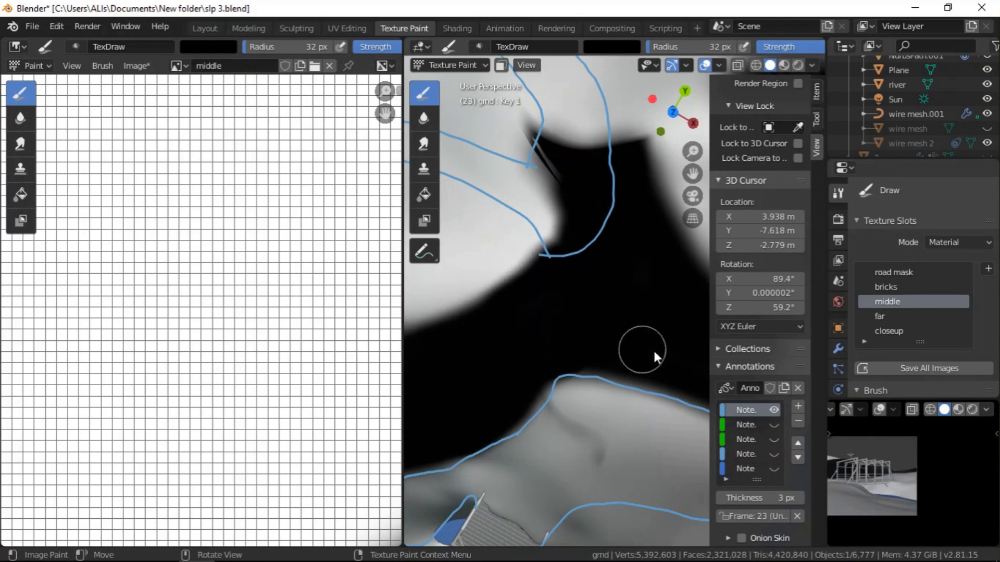
{"action": "scroll", "coordinate": [904, 466], "scroll_direction": "up", "scroll_amount": 4}
{"action": "scroll", "coordinate": [911, 482], "scroll_direction": "up", "scroll_amount": 2}
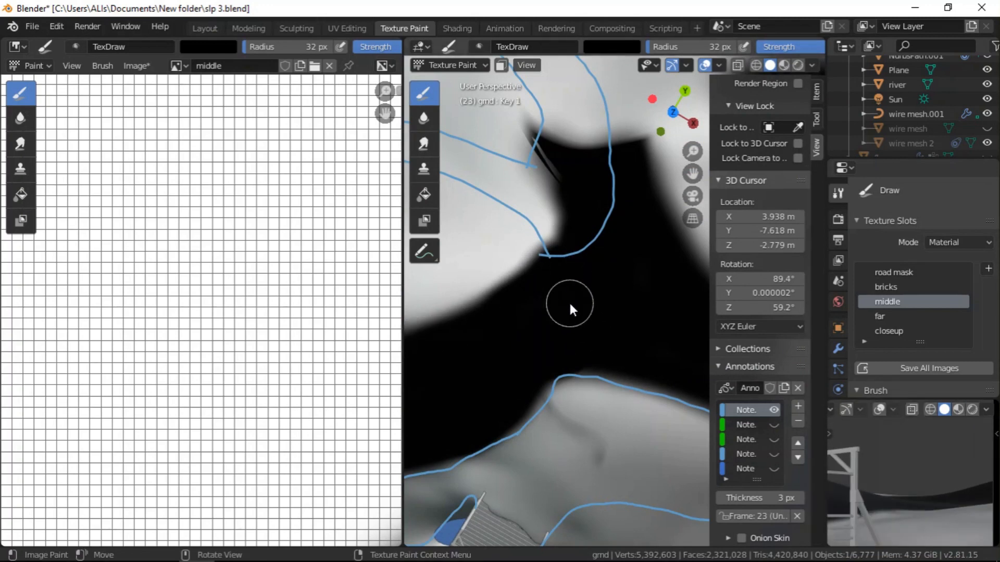
{"action": "scroll", "coordinate": [565, 295], "scroll_direction": "down", "scroll_amount": 6}
{"action": "scroll", "coordinate": [564, 255], "scroll_direction": "up", "scroll_amount": 3}
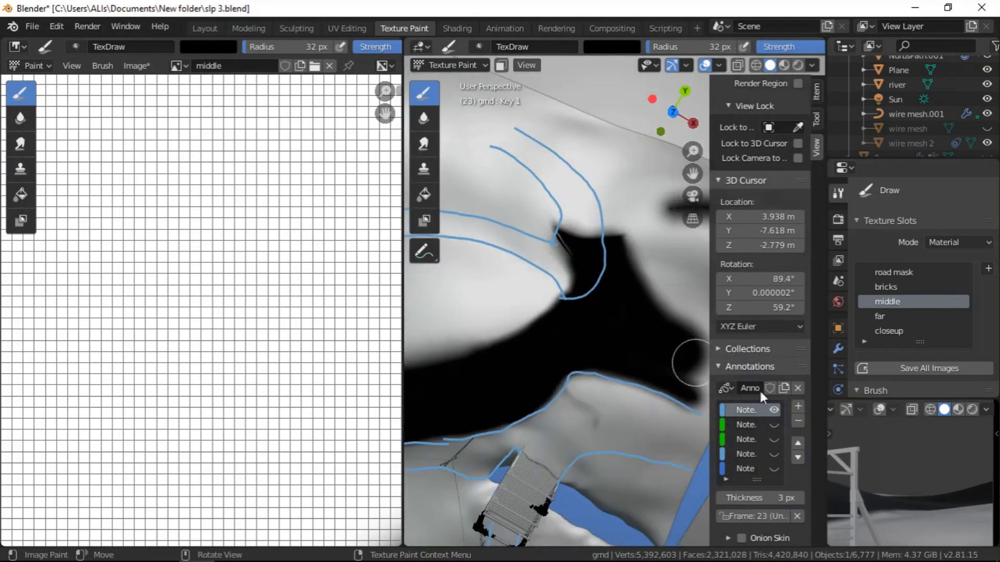
{"action": "scroll", "coordinate": [894, 507], "scroll_direction": "up", "scroll_amount": 2}
{"action": "scroll", "coordinate": [891, 505], "scroll_direction": "up", "scroll_amount": 2}
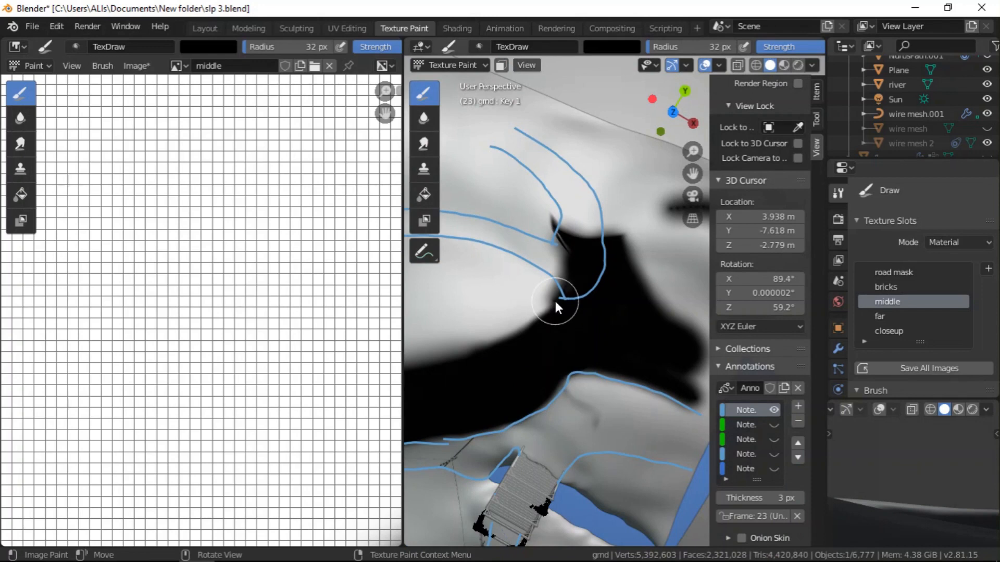
- Paint black over the hooked path end and the ground around it, with an arc crossing the path branch behind the hill
{"action": "left_click_drag", "start_coordinate": [526, 171], "coordinate": [587, 175]}
{"action": "mouse_move", "coordinate": [511, 147]}
{"action": "left_mouse_down"}
{"action": "mouse_move", "coordinate": [479, 192]}
{"action": "mouse_move", "coordinate": [495, 313]}
{"action": "left_mouse_up"}
{"action": "left_click_drag", "start_coordinate": [563, 197], "coordinate": [626, 205]}
{"action": "middle_click_drag", "start_coordinate": [651, 239], "coordinate": [640, 210]}
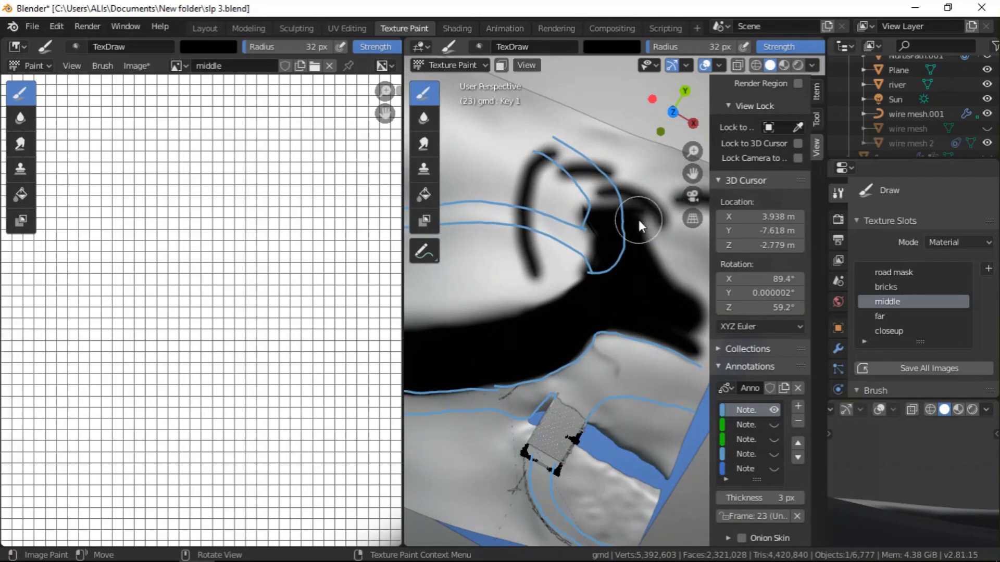
{"action": "mouse_move", "coordinate": [637, 198]}
{"action": "left_mouse_down"}
{"action": "mouse_move", "coordinate": [580, 186]}
{"action": "mouse_move", "coordinate": [576, 205]}
{"action": "left_mouse_up"}
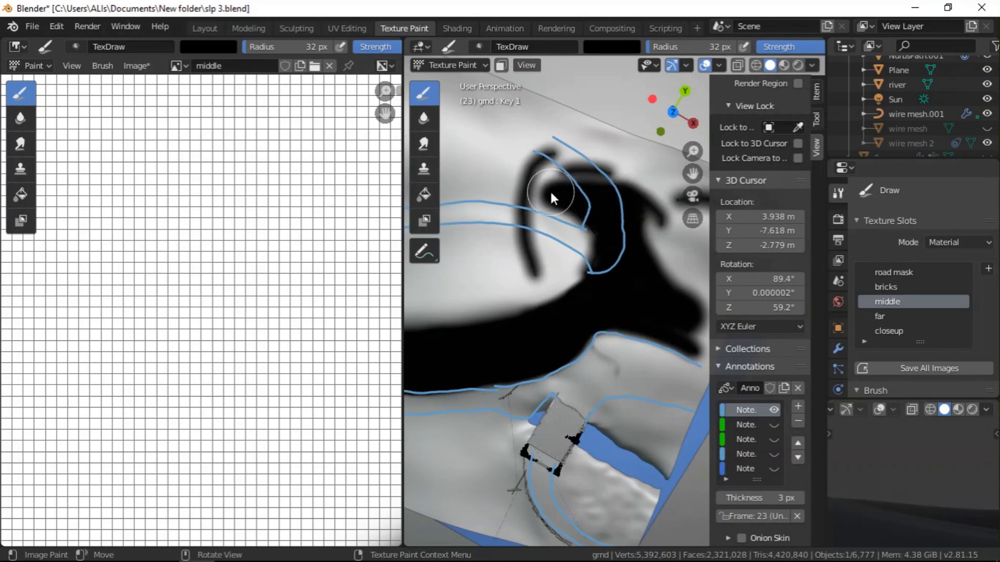
{"action": "middle_click_drag", "start_coordinate": [560, 192], "coordinate": [586, 202]}
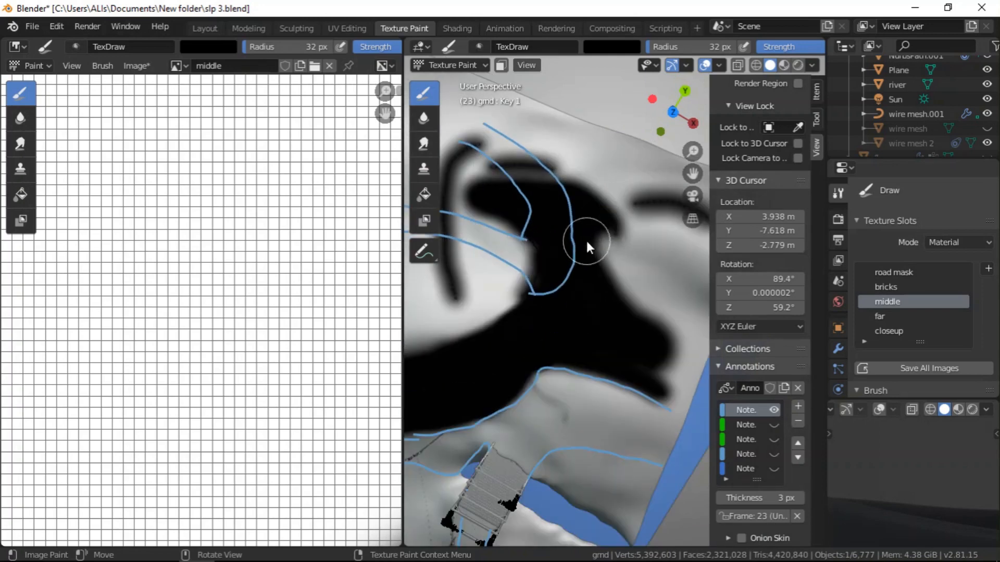
{"action": "middle_click_drag", "start_coordinate": [482, 192], "coordinate": [558, 229]}
{"action": "scroll", "coordinate": [558, 230], "scroll_direction": "up", "scroll_amount": 2}
- Clear the black arc crossing the path branch with white, and trim the patch's outer side to a clean slope
{"action": "mouse_move", "coordinate": [558, 137]}
{"action": "left_mouse_down", "text": "ctrl"}
{"action": "mouse_move", "coordinate": [478, 216]}
{"action": "mouse_move", "coordinate": [507, 207]}
{"action": "mouse_move", "coordinate": [469, 291]}
{"action": "mouse_move", "coordinate": [504, 355]}
{"action": "left_mouse_up", "text": "ctrl"}
{"action": "mouse_move", "coordinate": [493, 243]}
{"action": "left_mouse_down", "text": "ctrl"}
{"action": "mouse_move", "coordinate": [485, 313]}
{"action": "mouse_move", "coordinate": [533, 158]}
{"action": "mouse_move", "coordinate": [643, 165]}
{"action": "mouse_move", "coordinate": [536, 181]}
{"action": "left_mouse_up", "text": "ctrl"}
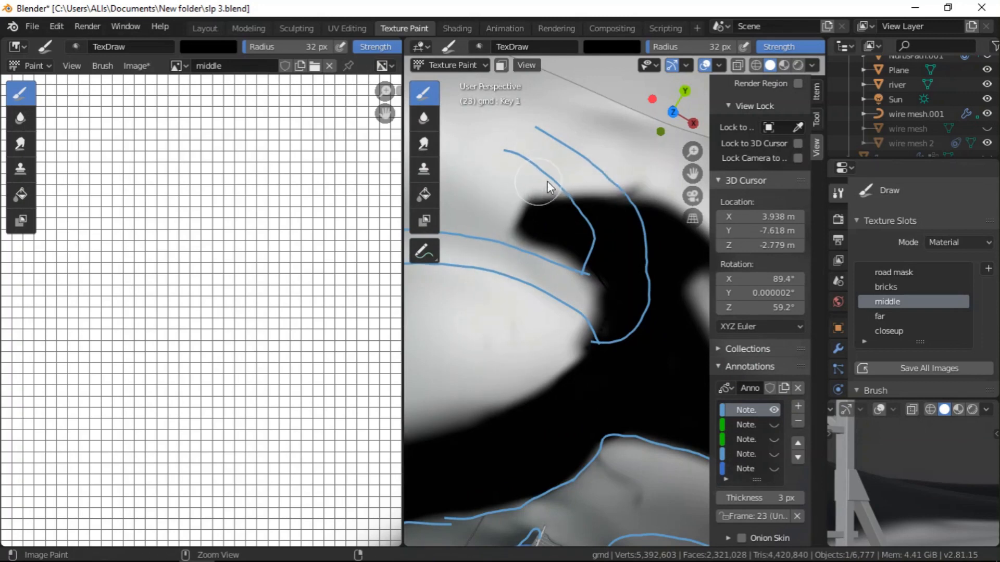
{"action": "scroll", "coordinate": [611, 179], "scroll_direction": "down", "scroll_amount": 5}
{"action": "scroll", "coordinate": [616, 199], "scroll_direction": "up", "scroll_amount": 5}
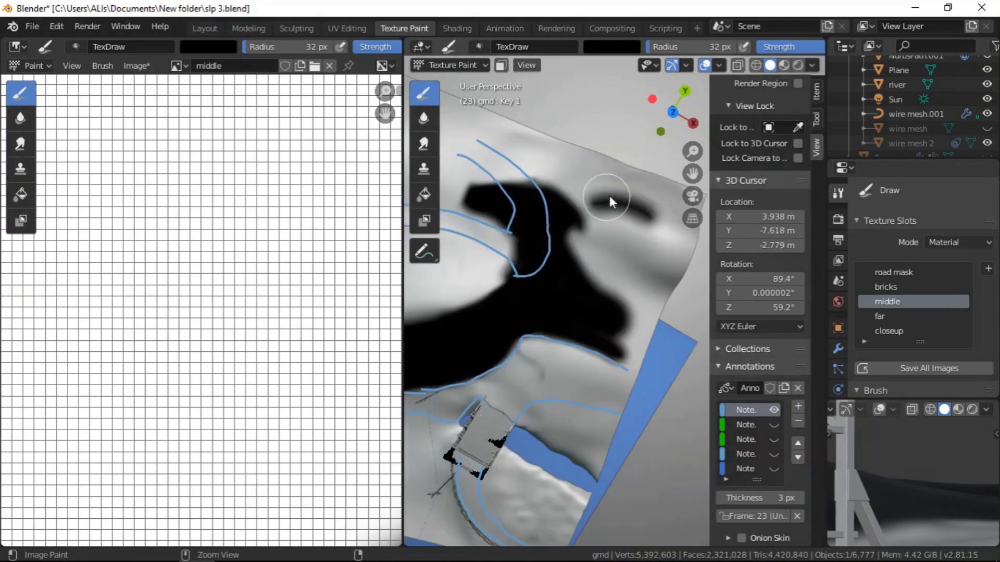
{"action": "mouse_move", "coordinate": [604, 256]}
{"action": "left_mouse_down", "text": "ctrl"}
{"action": "mouse_move", "coordinate": [633, 362]}
{"action": "mouse_move", "coordinate": [643, 357]}
{"action": "left_mouse_up", "text": "ctrl"}
- Examine the trimmed black patch along its full length and in the camera view
{"action": "scroll", "coordinate": [668, 277], "scroll_direction": "down", "scroll_amount": 6}
{"action": "scroll", "coordinate": [517, 317], "scroll_direction": "up", "scroll_amount": 3}
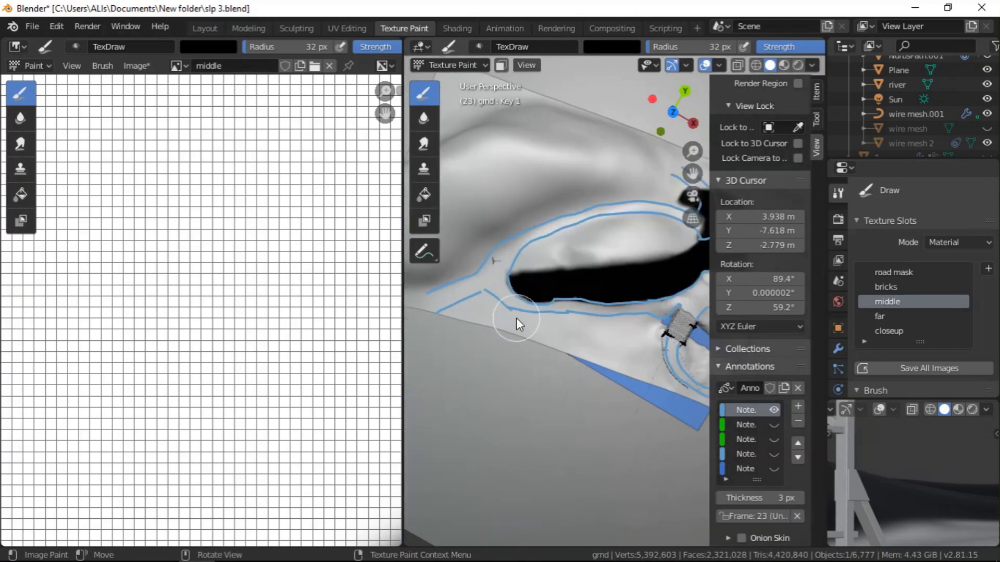
{"action": "scroll", "coordinate": [915, 448], "scroll_direction": "down", "scroll_amount": 9}
{"action": "scroll", "coordinate": [845, 444], "scroll_direction": "up", "scroll_amount": 2}
{"action": "scroll", "coordinate": [859, 440], "scroll_direction": "up", "scroll_amount": 1}
{"action": "scroll", "coordinate": [876, 435], "scroll_direction": "up", "scroll_amount": 2}
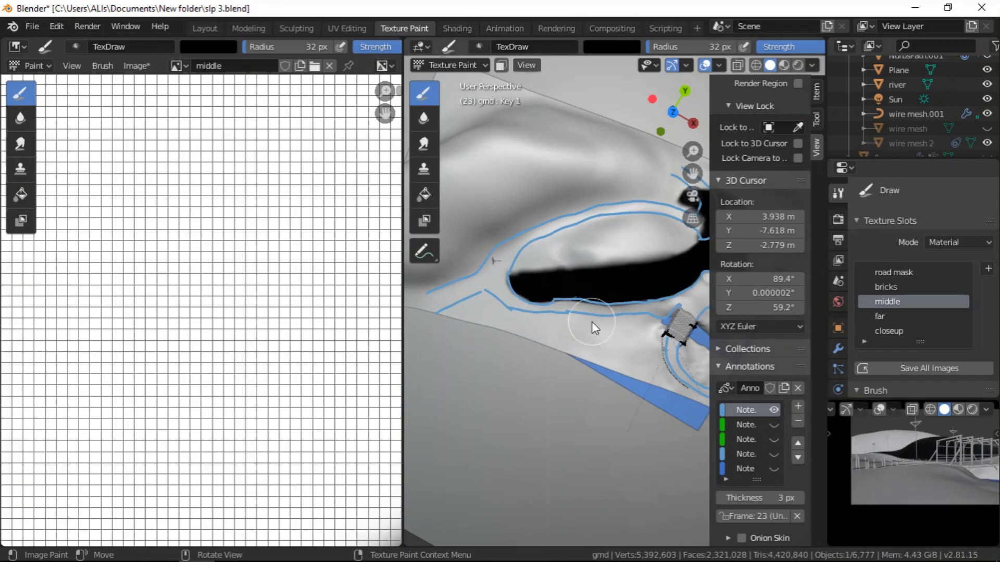
{"action": "scroll", "coordinate": [551, 328], "scroll_direction": "down", "scroll_amount": 3}
{"action": "scroll", "coordinate": [659, 315], "scroll_direction": "up", "scroll_amount": 4}
{"action": "scroll", "coordinate": [621, 252], "scroll_direction": "up", "scroll_amount": 1}
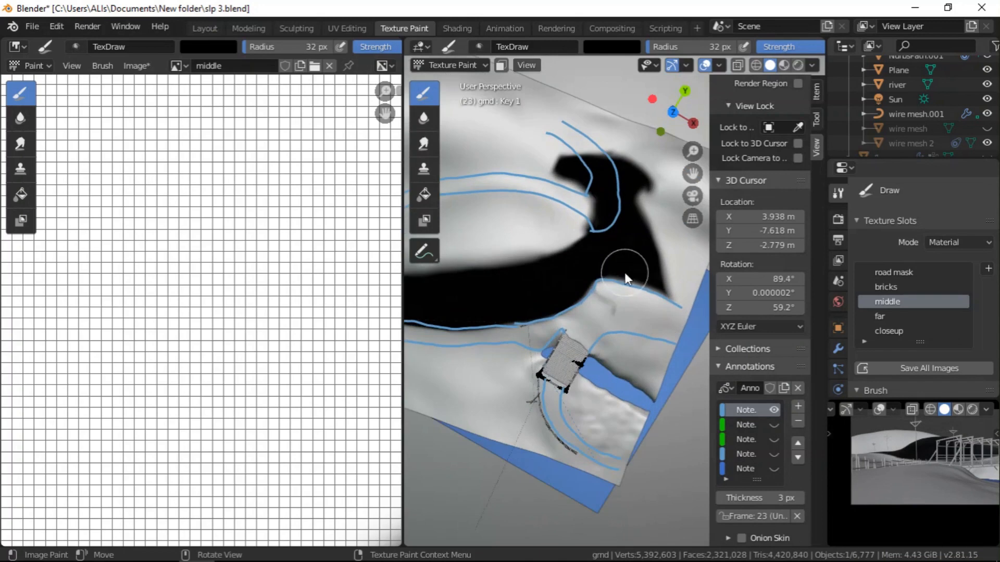
{"action": "scroll", "coordinate": [624, 250], "scroll_direction": "up", "scroll_amount": 1}
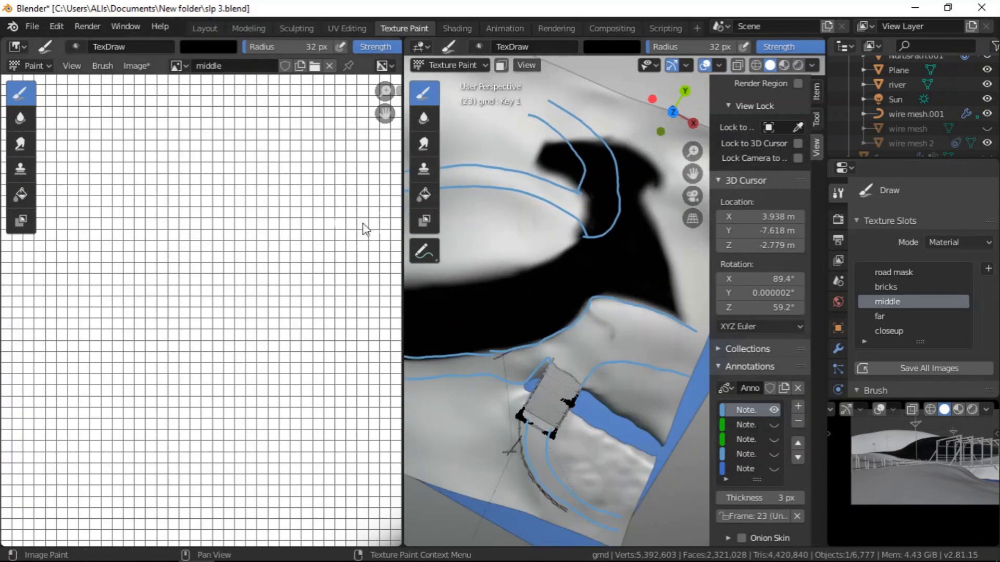
- Erase the hooked annotation and redraw the path branch with a rounded end beside the black patch and two edges running outward
{"action": "left_click", "coordinate": [424, 252]}
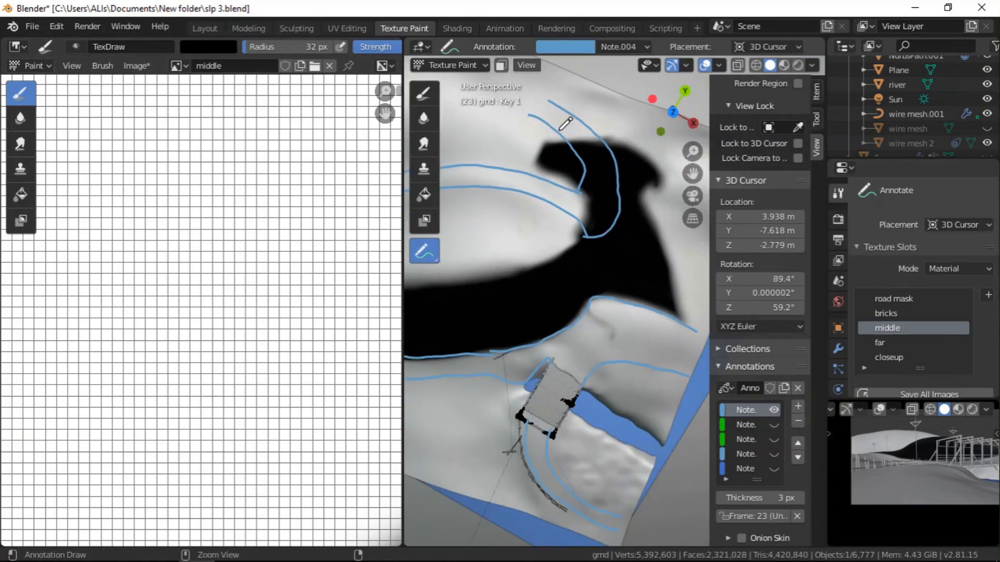
{"action": "mouse_move", "coordinate": [544, 122]}
{"action": "left_mouse_down", "text": "ctrl"}
{"action": "mouse_move", "coordinate": [594, 201]}
{"action": "mouse_move", "coordinate": [552, 105]}
{"action": "mouse_move", "coordinate": [607, 250]}
{"action": "mouse_move", "coordinate": [587, 196]}
{"action": "mouse_move", "coordinate": [532, 153]}
{"action": "mouse_move", "coordinate": [561, 199]}
{"action": "mouse_move", "coordinate": [571, 215]}
{"action": "mouse_move", "coordinate": [585, 205]}
{"action": "mouse_move", "coordinate": [526, 122]}
{"action": "left_mouse_up", "text": "ctrl"}
{"action": "left_click_drag", "start_coordinate": [517, 171], "coordinate": [500, 133]}
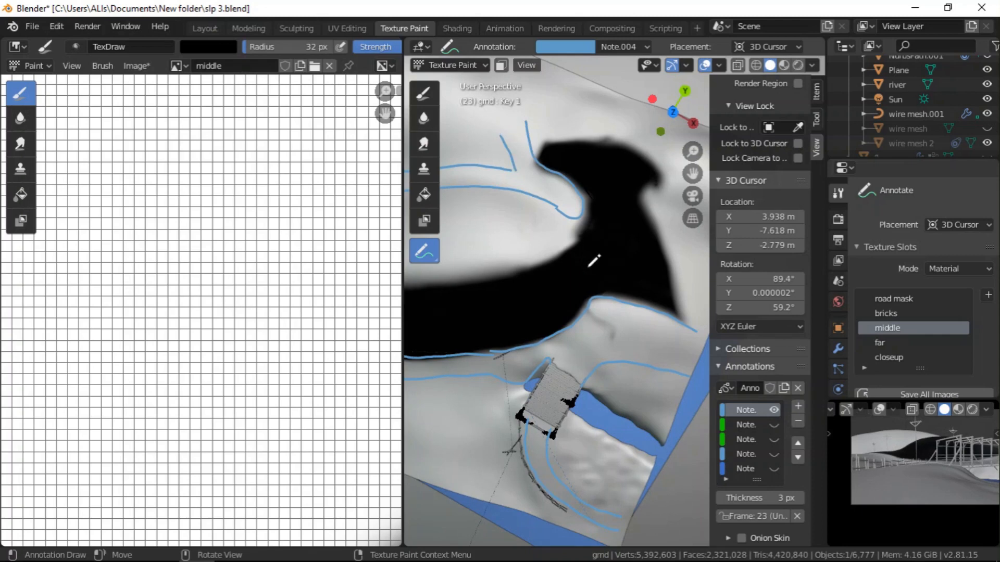
{"action": "scroll", "coordinate": [594, 247], "scroll_direction": "down", "scroll_amount": 3}
{"action": "mouse_move", "coordinate": [531, 180]}
{"action": "left_mouse_down"}
{"action": "mouse_move", "coordinate": [520, 138]}
{"action": "mouse_move", "coordinate": [549, 177]}
{"action": "mouse_move", "coordinate": [547, 155]}
{"action": "left_mouse_up"}
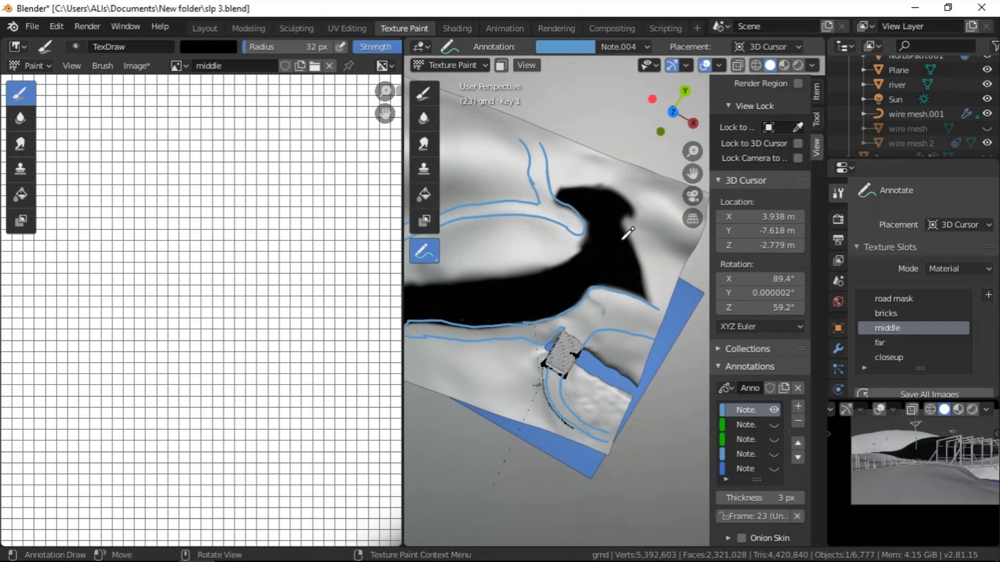
{"action": "scroll", "coordinate": [620, 218], "scroll_direction": "down", "scroll_amount": 3}
{"action": "scroll", "coordinate": [633, 231], "scroll_direction": "up", "scroll_amount": 4}
{"action": "scroll", "coordinate": [636, 238], "scroll_direction": "down", "scroll_amount": 2}
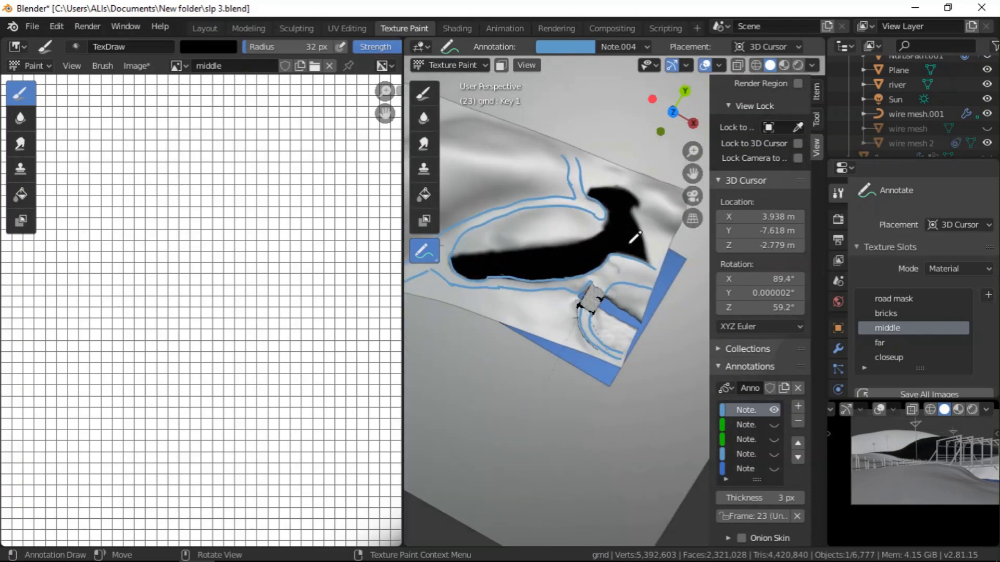
- Try extending the path branch's edges across the black patch, and erase them together with the branch's rounded end
{"action": "scroll", "coordinate": [624, 230], "scroll_direction": "up", "scroll_amount": 3}
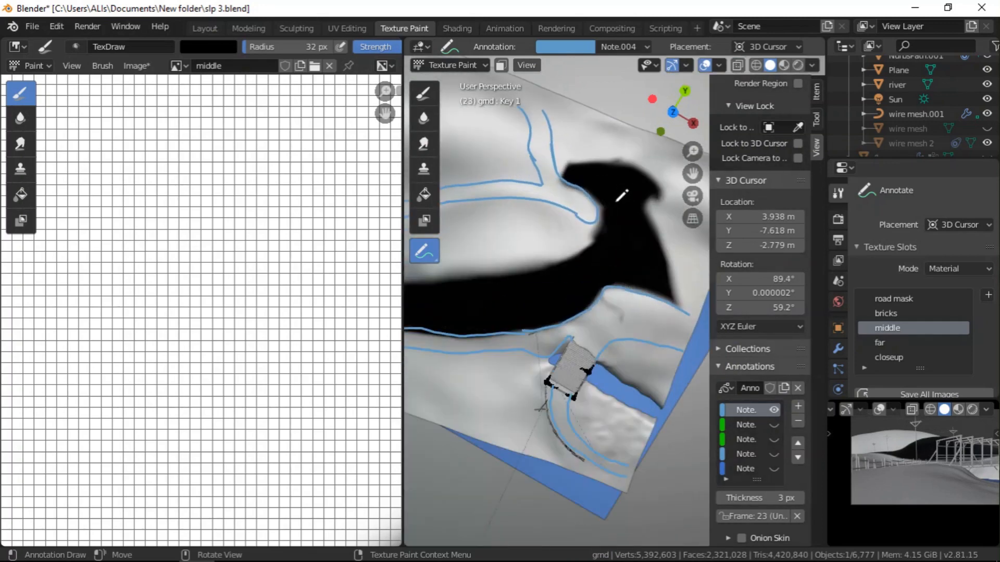
{"action": "left_click_drag", "start_coordinate": [594, 199], "coordinate": [678, 263]}
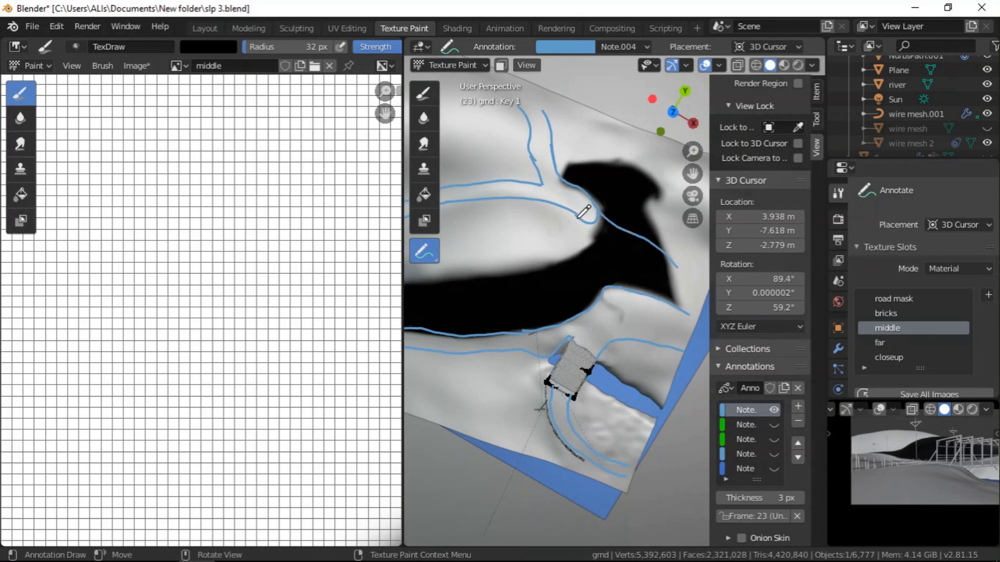
{"action": "left_click_drag", "start_coordinate": [579, 216], "coordinate": [596, 234]}
{"action": "left_click_drag", "start_coordinate": [608, 217], "coordinate": [690, 267], "text": "ctrl"}
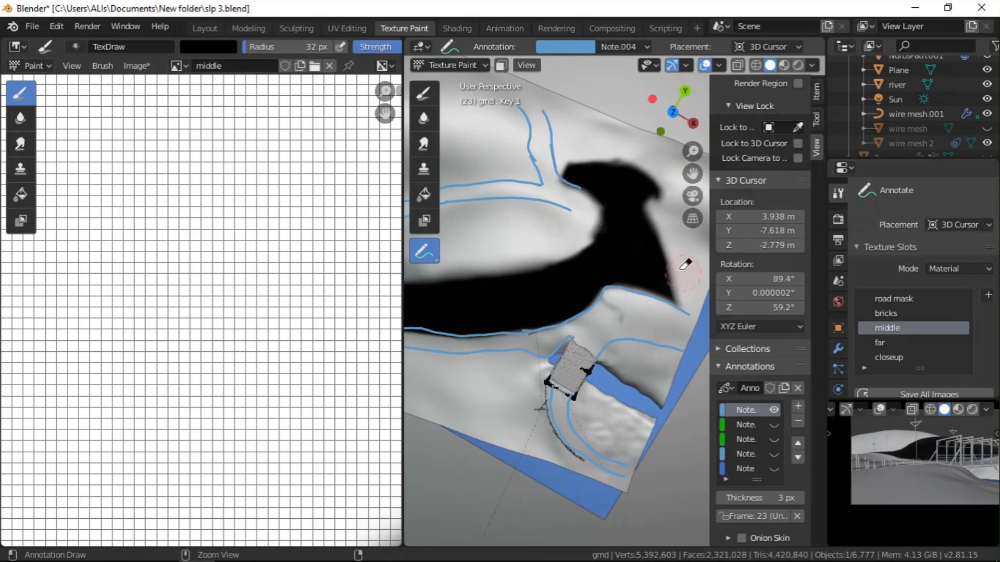
- Redraw the two path edges at the branch's open end, and erase the parts crossing the black patch
{"action": "left_click_drag", "start_coordinate": [577, 188], "coordinate": [683, 246]}
{"action": "left_click_drag", "start_coordinate": [570, 208], "coordinate": [594, 228]}
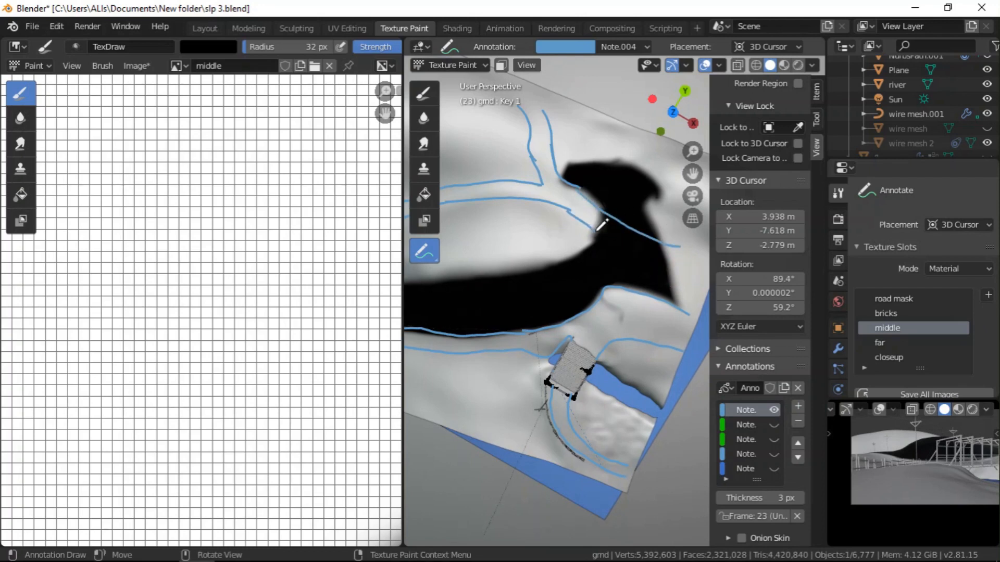
{"action": "mouse_move", "coordinate": [568, 205]}
{"action": "left_mouse_down"}
{"action": "mouse_move", "coordinate": [630, 249]}
{"action": "mouse_move", "coordinate": [686, 261]}
{"action": "left_mouse_up"}
{"action": "mouse_move", "coordinate": [606, 232]}
{"action": "left_mouse_down", "text": "ctrl"}
{"action": "mouse_move", "coordinate": [677, 255]}
{"action": "mouse_move", "coordinate": [604, 247]}
{"action": "mouse_move", "coordinate": [633, 251]}
{"action": "left_mouse_up", "text": "ctrl"}
- Save the middle mask as middle.png in the project folder, as a 16-bit RGB PNG
{"action": "scroll", "coordinate": [636, 255], "scroll_direction": "down", "scroll_amount": 5}
{"action": "scroll", "coordinate": [628, 235], "scroll_direction": "up", "scroll_amount": 2}
{"action": "scroll", "coordinate": [632, 232], "scroll_direction": "down", "scroll_amount": 2}
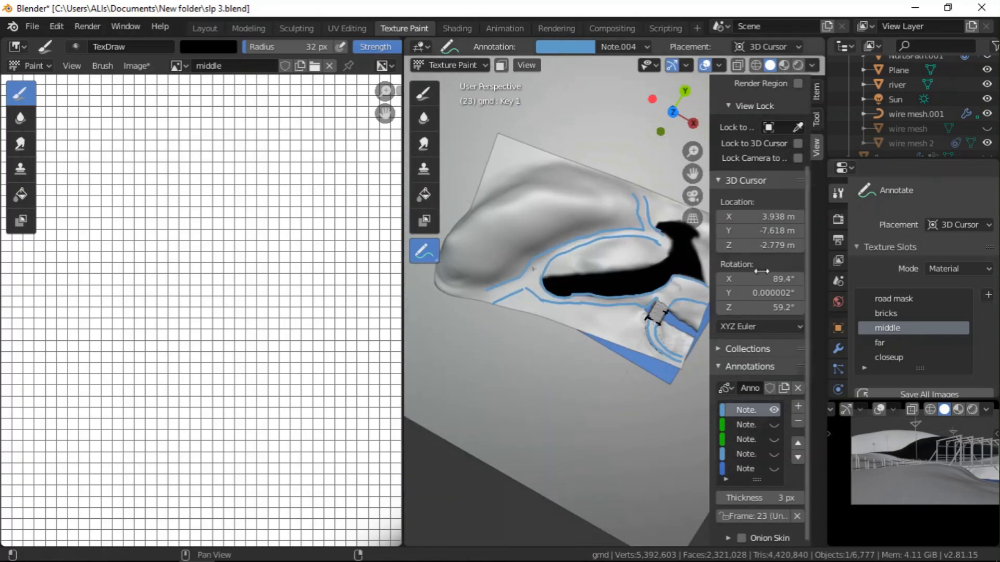
{"action": "scroll", "coordinate": [616, 275], "scroll_direction": "down", "scroll_amount": 2}
{"action": "scroll", "coordinate": [616, 275], "scroll_direction": "up", "scroll_amount": 2}
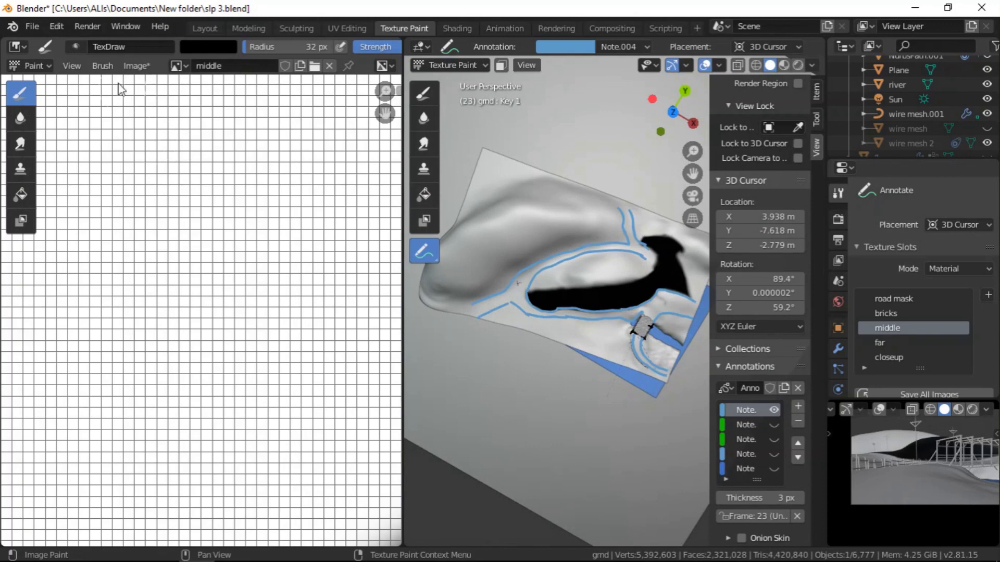
{"action": "left_click", "coordinate": [132, 65]}
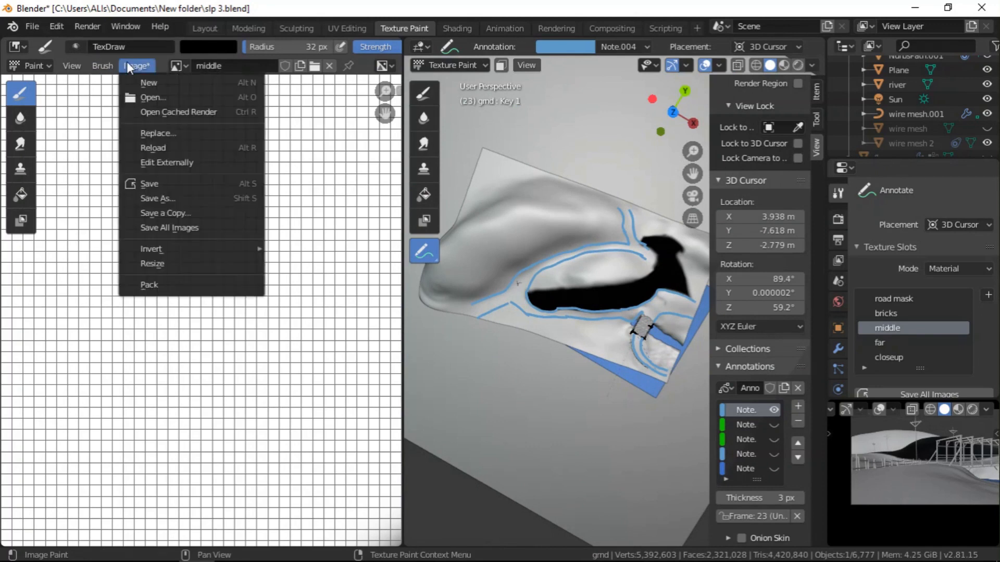
{"action": "left_click", "coordinate": [188, 198]}
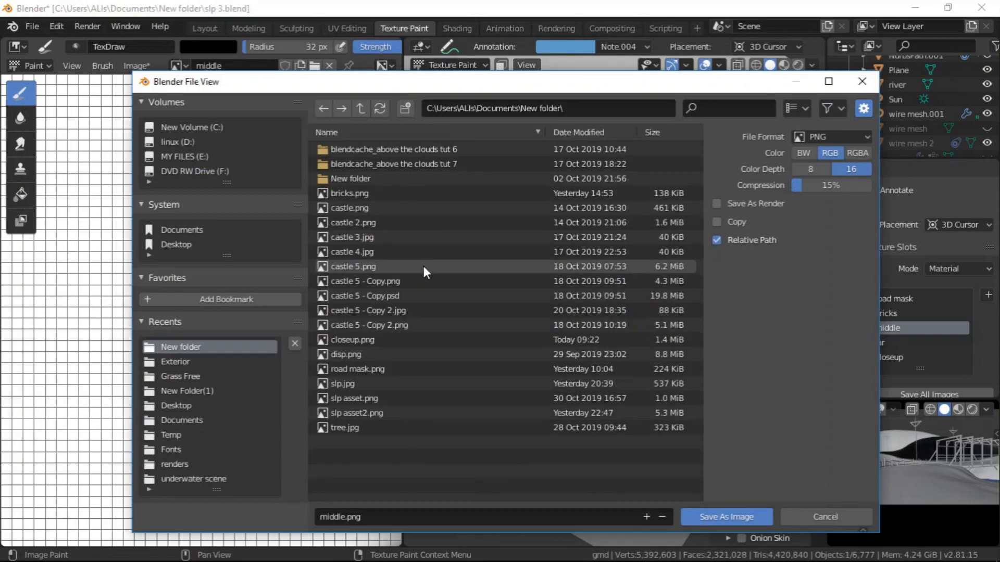
{"action": "left_click", "coordinate": [713, 514]}
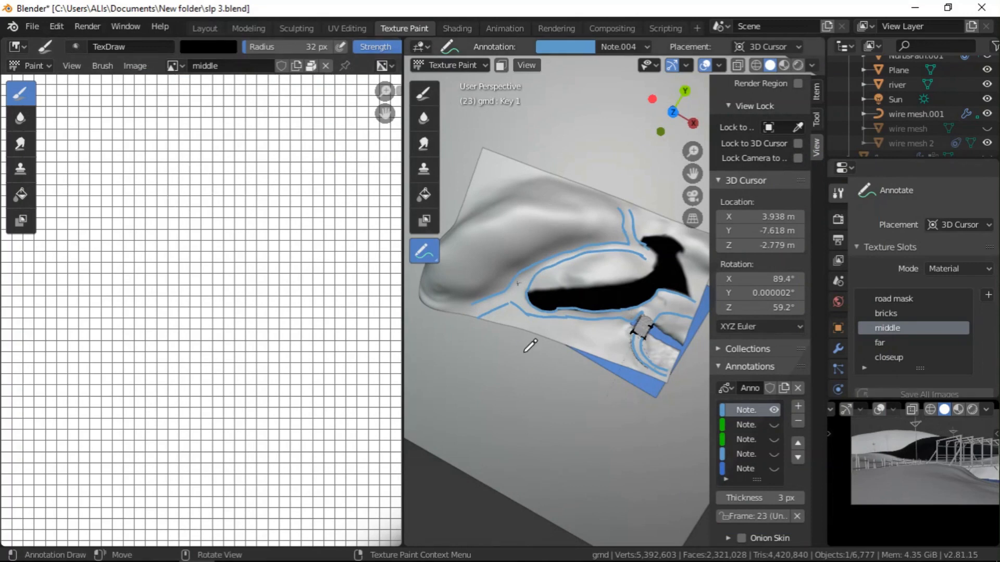
- Paint white over the hooked black section beyond the path branch, keeping the strip along the hill, and save the middle mask
{"action": "left_click", "coordinate": [421, 97]}
{"action": "scroll", "coordinate": [677, 324], "scroll_direction": "down", "scroll_amount": 3}
{"action": "scroll", "coordinate": [658, 289], "scroll_direction": "up", "scroll_amount": 7}
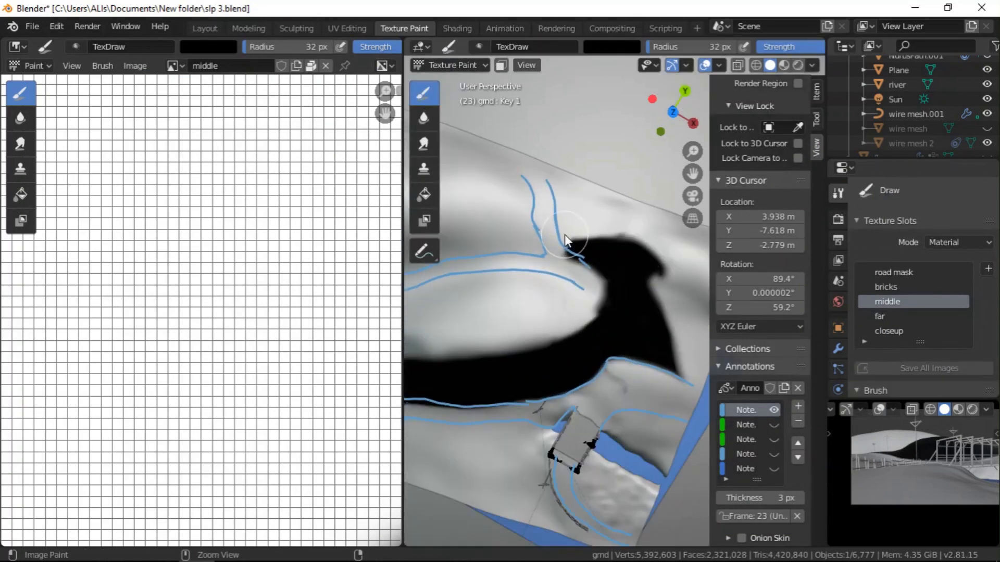
{"action": "mouse_move", "coordinate": [642, 255]}
{"action": "left_mouse_down", "text": "ctrl"}
{"action": "mouse_move", "coordinate": [600, 239]}
{"action": "mouse_move", "coordinate": [676, 290]}
{"action": "mouse_move", "coordinate": [642, 284]}
{"action": "mouse_move", "coordinate": [676, 320]}
{"action": "left_mouse_up", "text": "ctrl"}
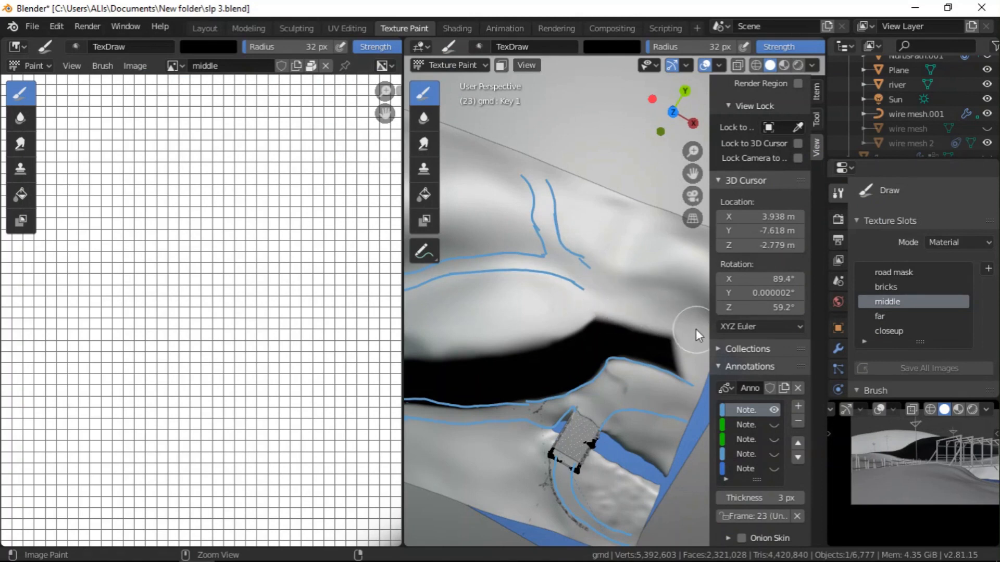
{"action": "scroll", "coordinate": [686, 324], "scroll_direction": "down", "scroll_amount": 3}
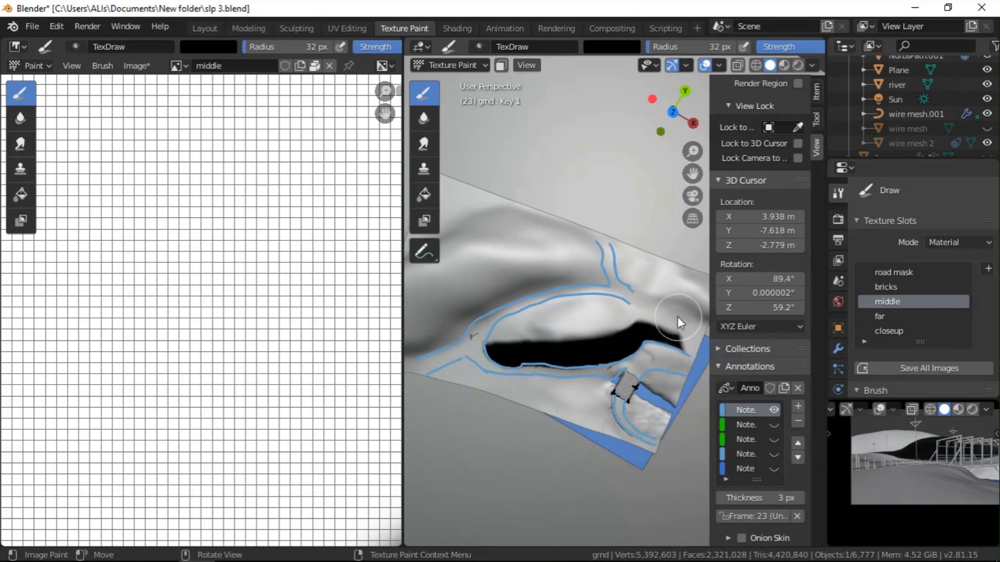
{"action": "scroll", "coordinate": [682, 326], "scroll_direction": "up", "scroll_amount": 2}
{"action": "left_click", "coordinate": [131, 66]}
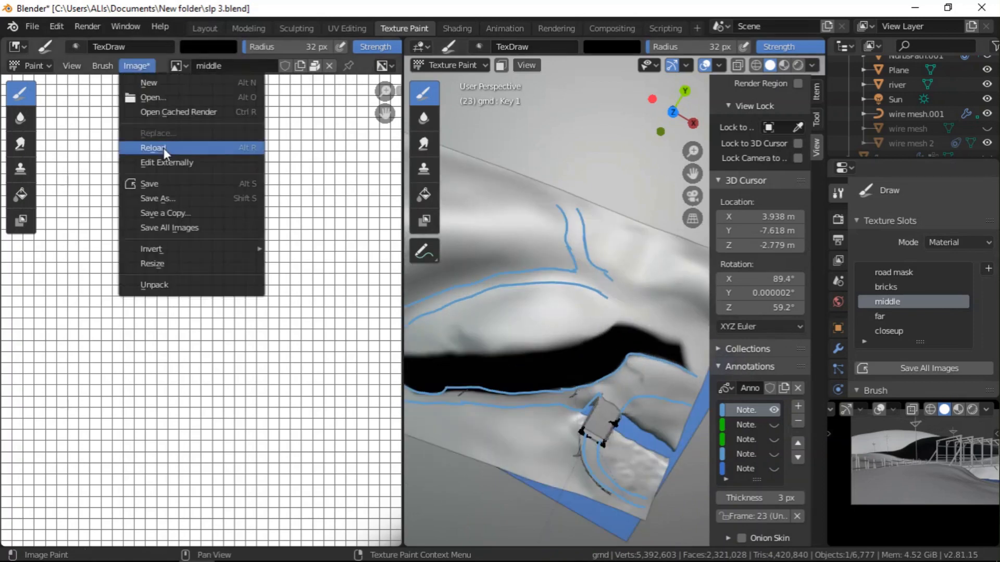
{"action": "left_click", "coordinate": [175, 179]}
- Compare the closeup mask's black areas around the bridge with the middle mask's black patch
{"action": "middle_click_drag", "start_coordinate": [567, 267], "coordinate": [612, 287]}
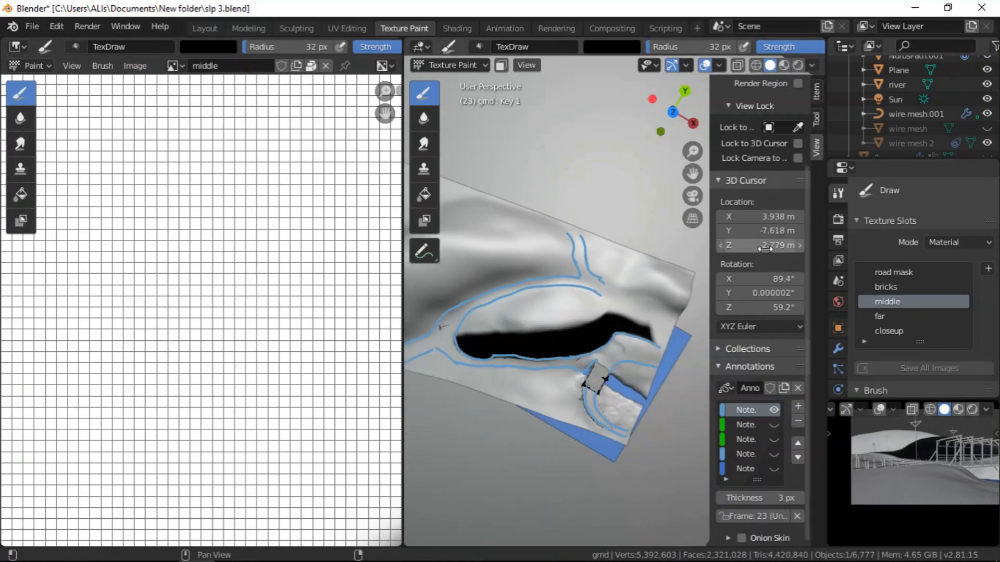
{"action": "left_click", "coordinate": [884, 330]}
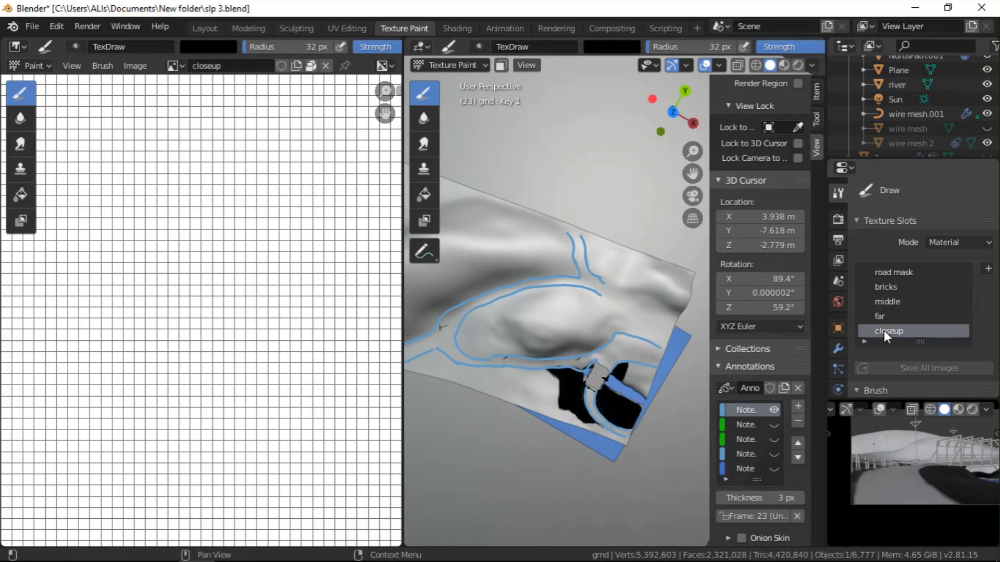
{"action": "scroll", "coordinate": [657, 348], "scroll_direction": "up", "scroll_amount": 2}
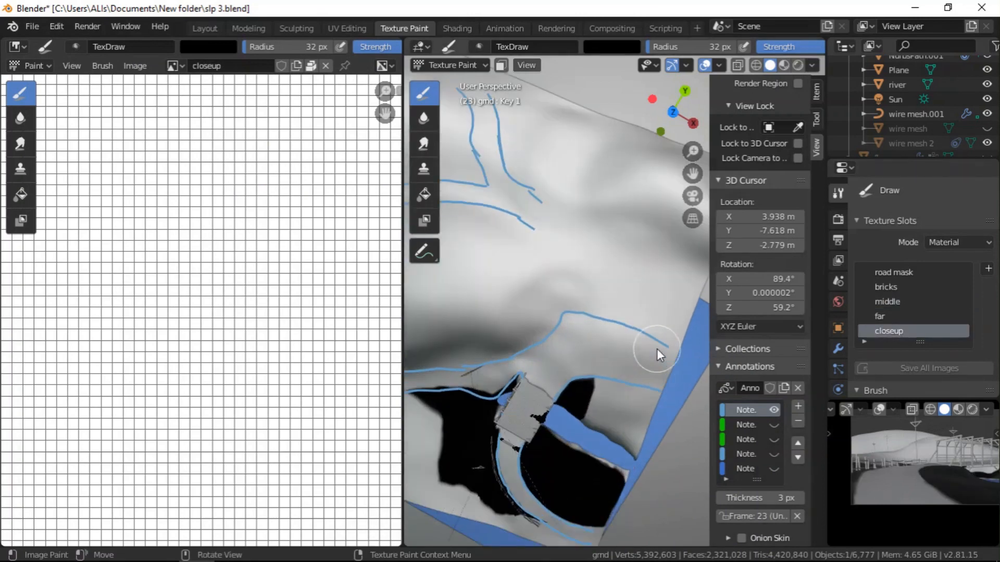
{"action": "left_click", "coordinate": [891, 301]}
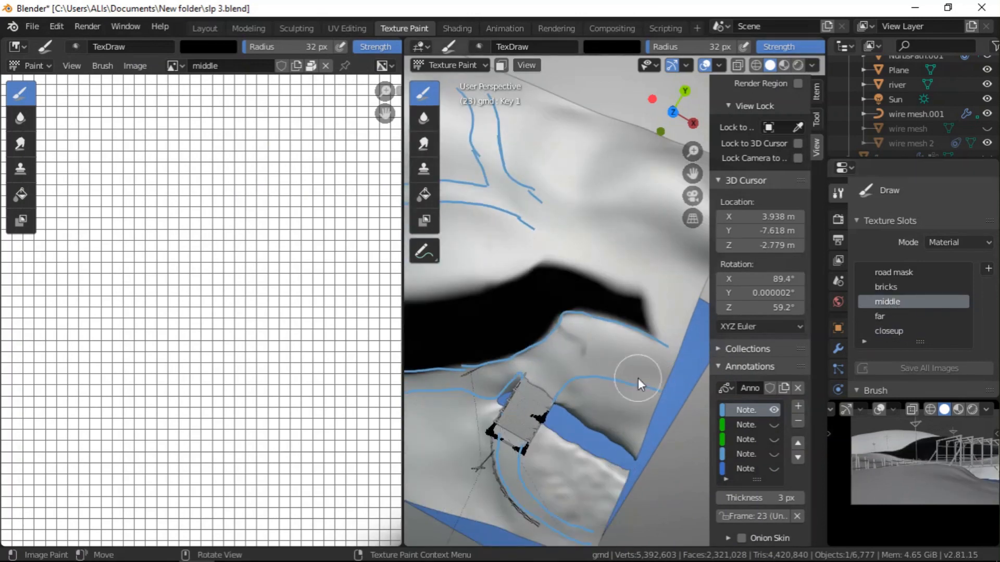
- Rework the outer end of the middle mask's black patch into a short rounded tip above the path edge
{"action": "key", "text": "ctrl+z"}
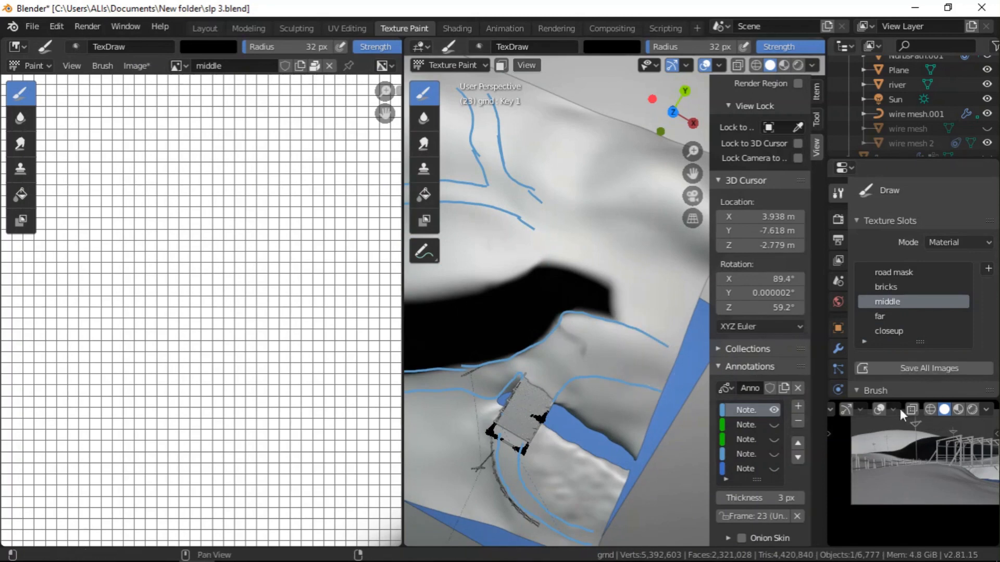
{"action": "scroll", "coordinate": [921, 454], "scroll_direction": "down", "scroll_amount": 3}
{"action": "scroll", "coordinate": [953, 427], "scroll_direction": "up", "scroll_amount": 5}
{"action": "scroll", "coordinate": [952, 423], "scroll_direction": "up", "scroll_amount": 2}
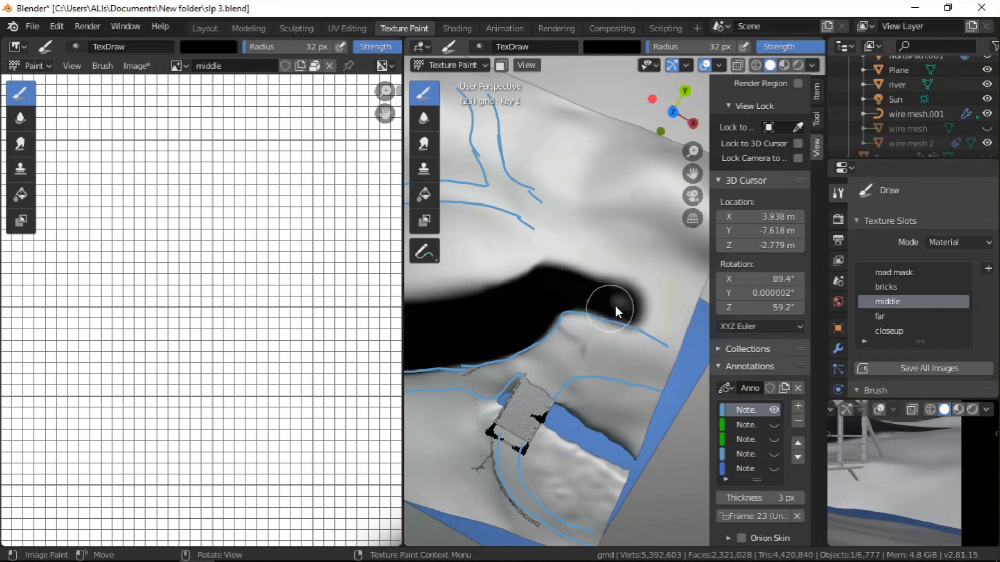
{"action": "scroll", "coordinate": [627, 301], "scroll_direction": "down", "scroll_amount": 4}
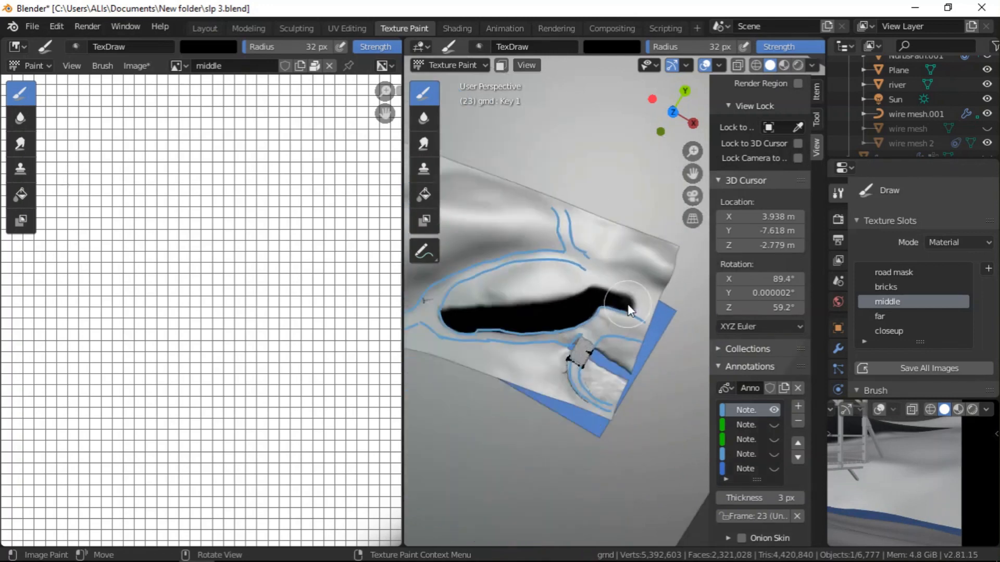
- Check the black patch along the hill and save the reworked middle mask image
{"action": "scroll", "coordinate": [541, 296], "scroll_direction": "up", "scroll_amount": 5}
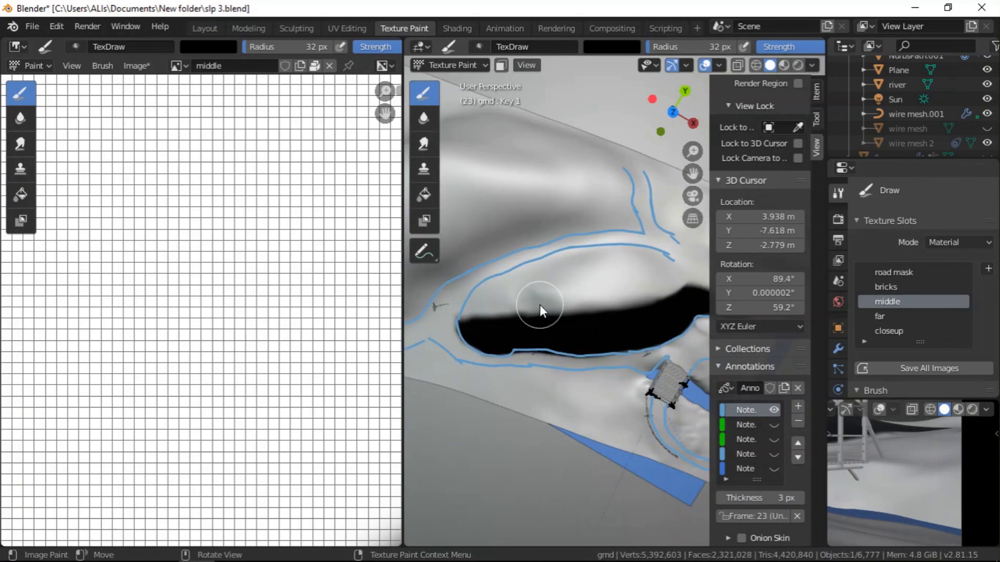
{"action": "scroll", "coordinate": [652, 281], "scroll_direction": "down", "scroll_amount": 2}
{"action": "scroll", "coordinate": [653, 280], "scroll_direction": "up", "scroll_amount": 1}
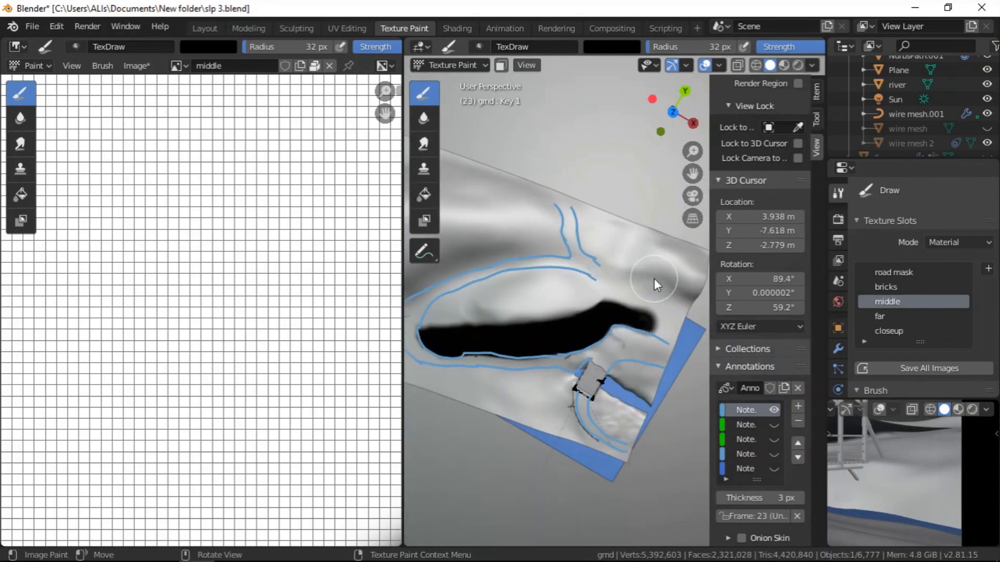
{"action": "scroll", "coordinate": [634, 293], "scroll_direction": "down", "scroll_amount": 2}
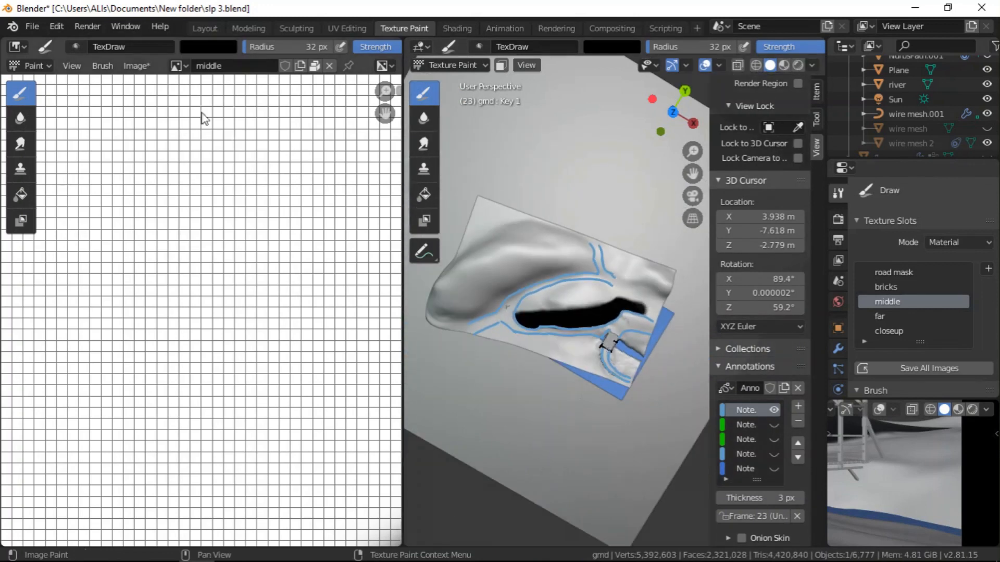
{"action": "left_click", "coordinate": [134, 66]}
{"action": "left_click", "coordinate": [172, 184]}
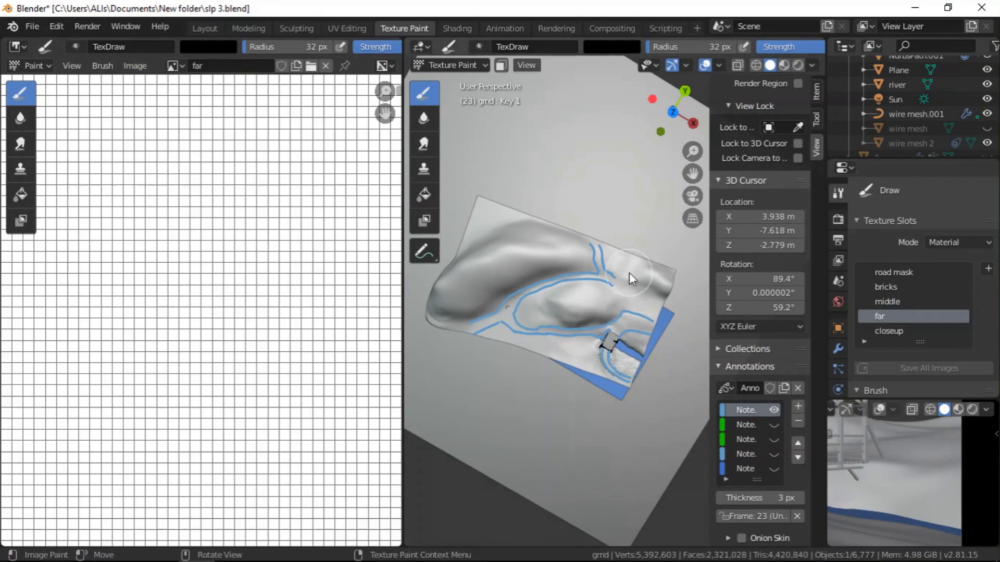
- Switch to the far mask and paint a solid black oval on the slope beside the path branch's open end
{"action": "scroll", "coordinate": [619, 287], "scroll_direction": "down", "scroll_amount": 1}
{"action": "middle_click_drag", "start_coordinate": [617, 288], "coordinate": [653, 286], "text": "shift"}
{"action": "scroll", "coordinate": [687, 276], "scroll_direction": "up", "scroll_amount": 3}
{"action": "scroll", "coordinate": [714, 277], "scroll_direction": "up", "scroll_amount": 1}
{"action": "scroll", "coordinate": [656, 281], "scroll_direction": "up", "scroll_amount": 2}
{"action": "left_click_drag", "start_coordinate": [573, 245], "coordinate": [648, 288]}
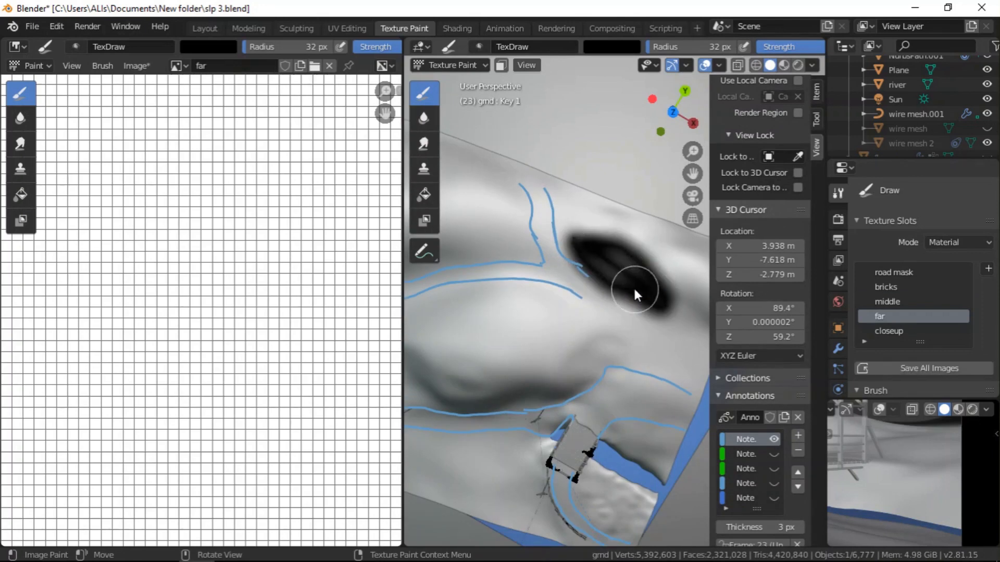
{"action": "left_click_drag", "start_coordinate": [590, 262], "coordinate": [641, 317]}
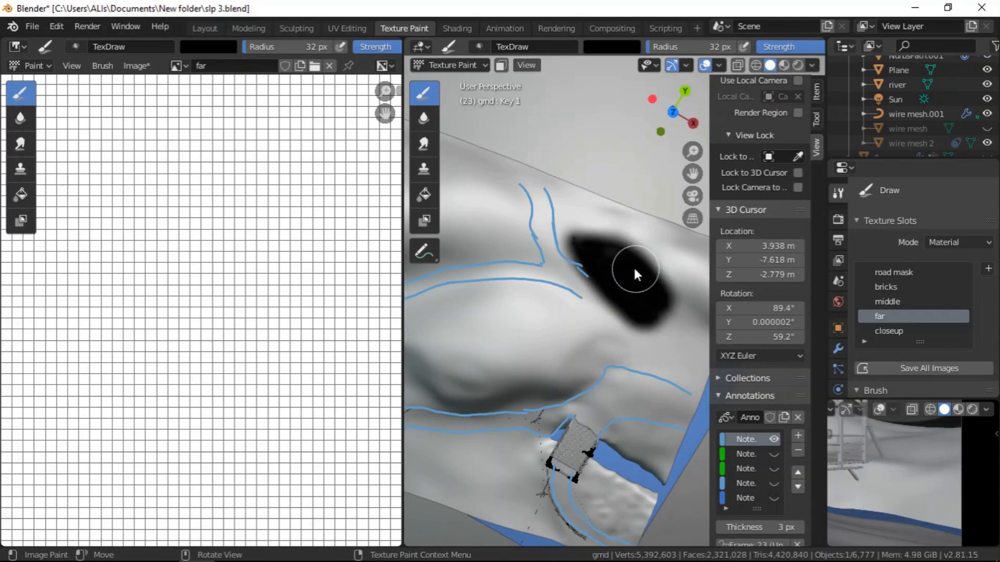
{"action": "scroll", "coordinate": [584, 251], "scroll_direction": "up", "scroll_amount": 2}
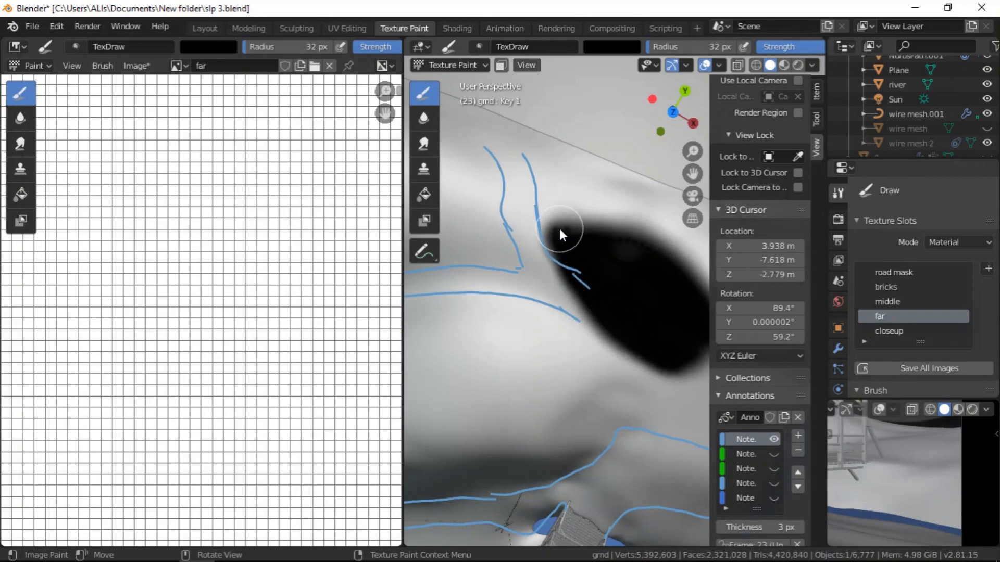
{"action": "scroll", "coordinate": [882, 454], "scroll_direction": "down", "scroll_amount": 3}
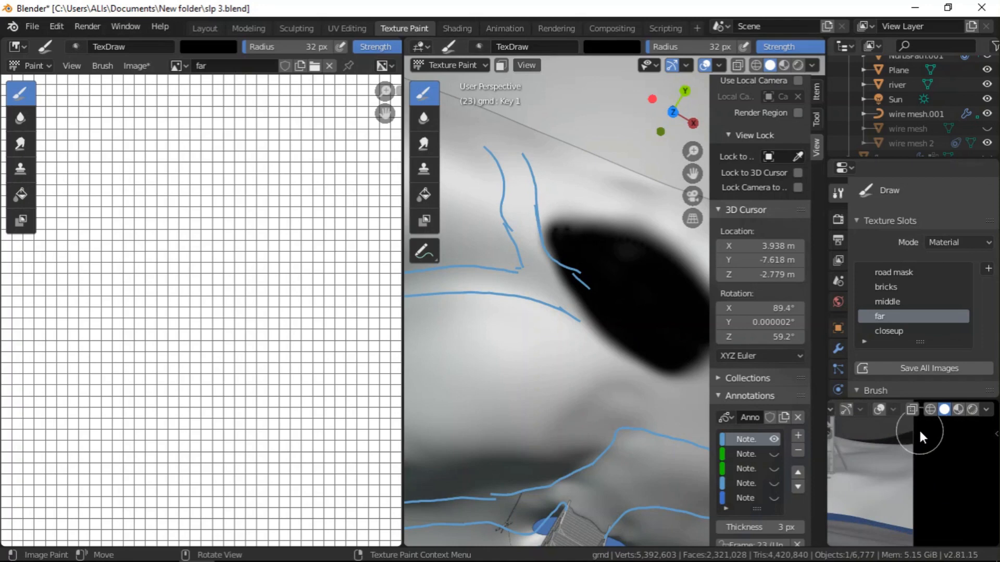
- Try a black strip along the large rear hill above the path in the far mask, and undo it
{"action": "scroll", "coordinate": [623, 333], "scroll_direction": "down", "scroll_amount": 5}
{"action": "scroll", "coordinate": [492, 349], "scroll_direction": "up", "scroll_amount": 3}
{"action": "scroll", "coordinate": [641, 281], "scroll_direction": "up", "scroll_amount": 4}
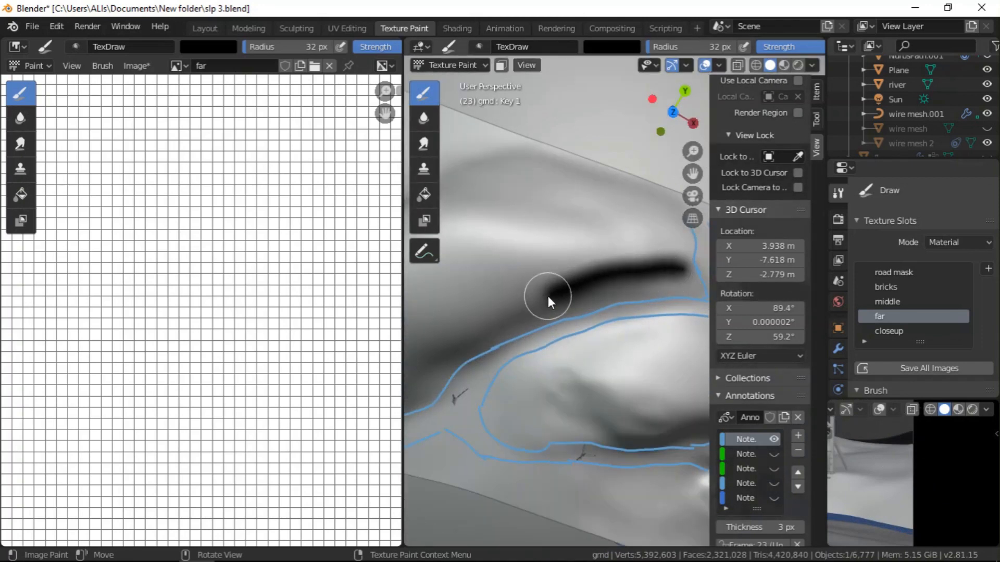
{"action": "scroll", "coordinate": [908, 467], "scroll_direction": "down", "scroll_amount": 5}
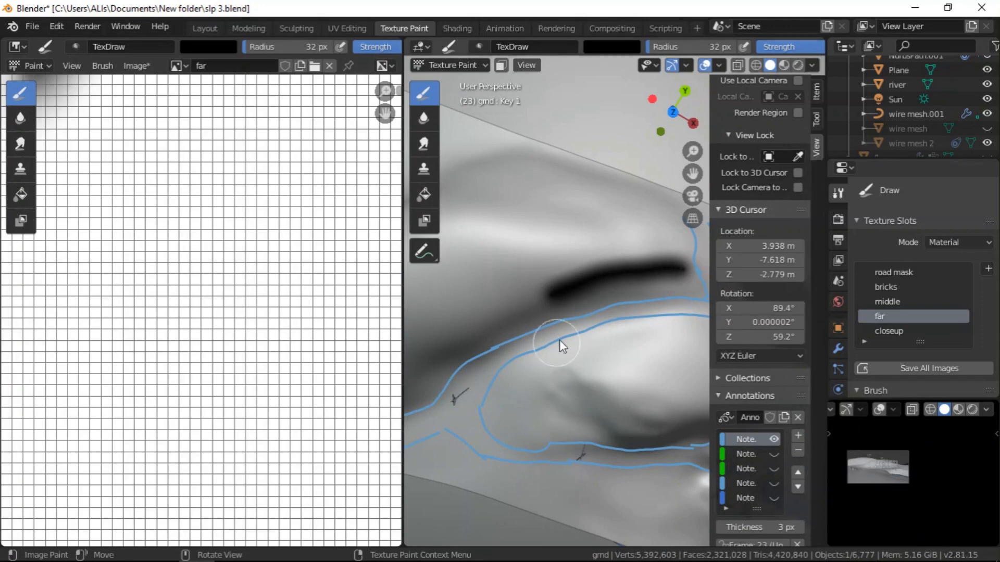
{"action": "key", "text": "ctrl+z"}
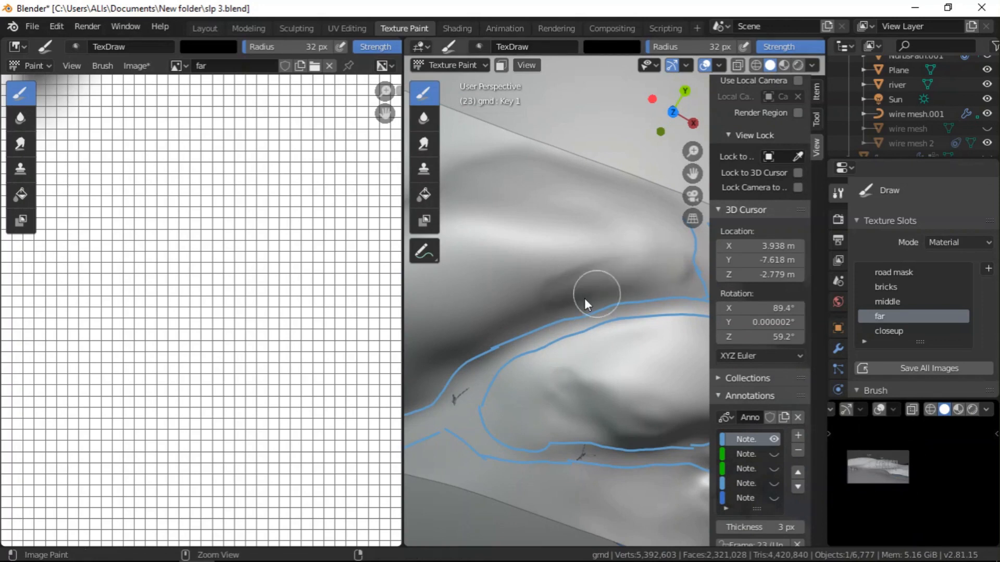
- In the camera view, paint a short black stroke on the far mask at the foot of the rear hill
{"action": "scroll", "coordinate": [909, 469], "scroll_direction": "up", "scroll_amount": 5}
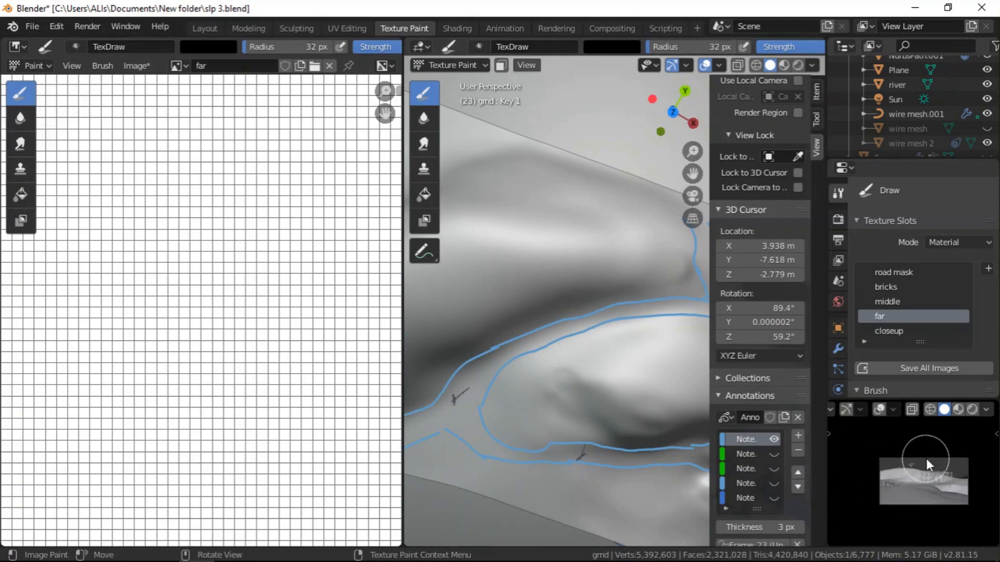
{"action": "middle_click_drag", "start_coordinate": [882, 502], "coordinate": [948, 501], "text": "shift"}
{"action": "scroll", "coordinate": [905, 489], "scroll_direction": "down", "scroll_amount": 4}
{"action": "scroll", "coordinate": [893, 495], "scroll_direction": "up", "scroll_amount": 3}
{"action": "scroll", "coordinate": [893, 495], "scroll_direction": "up", "scroll_amount": 6}
{"action": "middle_click_drag", "start_coordinate": [957, 502], "coordinate": [947, 476], "text": "shift"}
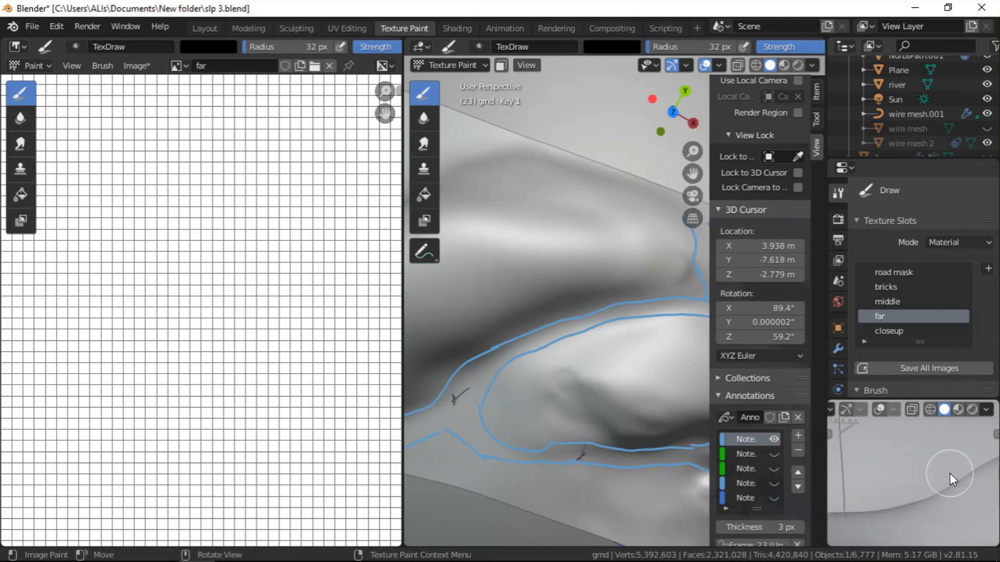
{"action": "left_click_drag", "start_coordinate": [911, 490], "coordinate": [862, 491]}
- Extend the black stroke in the camera view along the rear hill's foot, behind the fence, to the frame's edge
{"action": "scroll", "coordinate": [967, 480], "scroll_direction": "down", "scroll_amount": 4}
{"action": "mouse_move", "coordinate": [908, 493]}
{"action": "middle_mouse_down", "text": "shift"}
{"action": "mouse_move", "coordinate": [844, 502]}
{"action": "mouse_move", "coordinate": [966, 495]}
{"action": "middle_mouse_up", "text": "shift"}
{"action": "scroll", "coordinate": [968, 487], "scroll_direction": "up", "scroll_amount": 2}
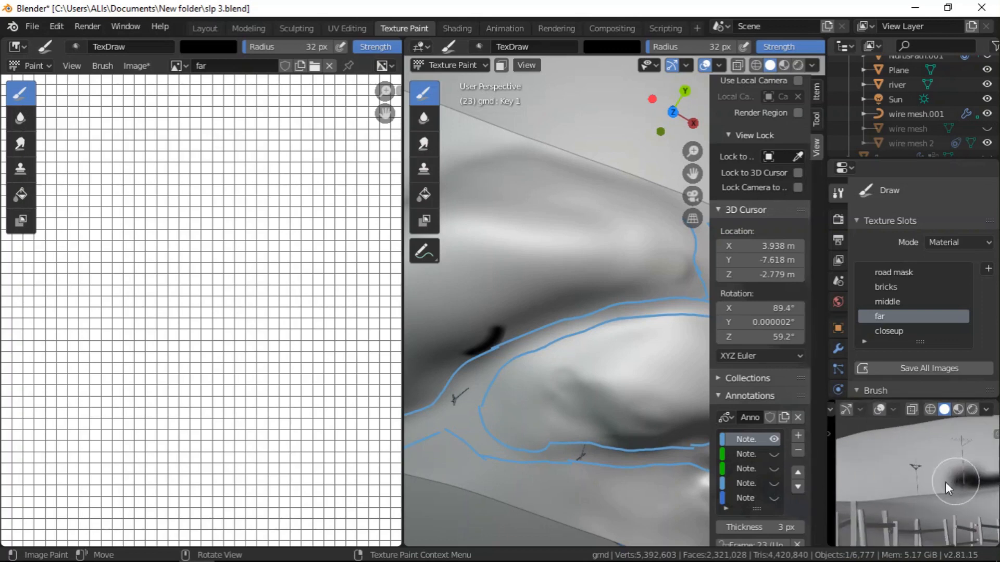
{"action": "left_click_drag", "start_coordinate": [845, 488], "coordinate": [843, 488]}
{"action": "scroll", "coordinate": [899, 487], "scroll_direction": "down", "scroll_amount": 4}
{"action": "scroll", "coordinate": [880, 484], "scroll_direction": "up", "scroll_amount": 3}
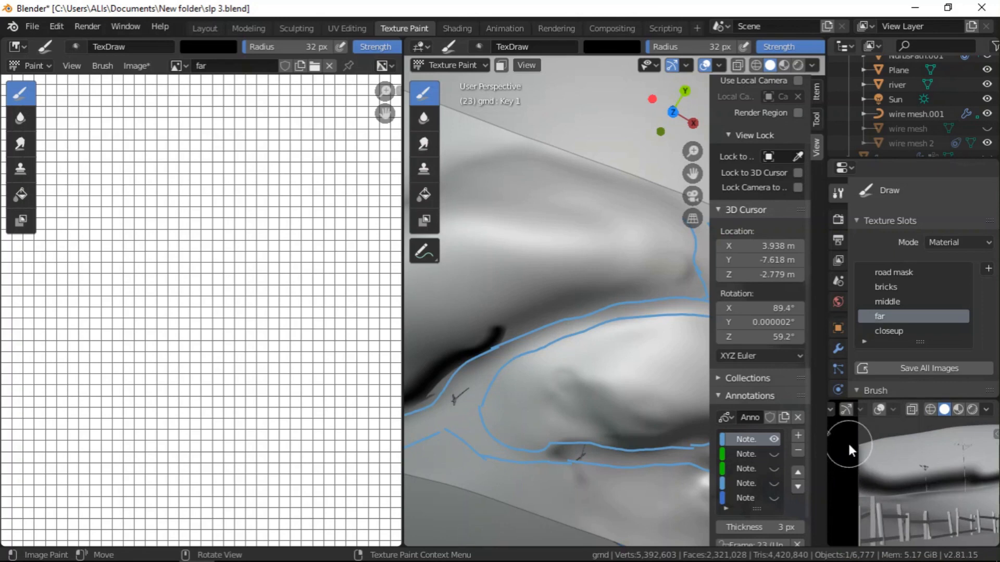
- In the camera view, continue the far mask's black stroke along the rear hill's foot, past the utility pole toward the frame structure
{"action": "scroll", "coordinate": [895, 470], "scroll_direction": "up", "scroll_amount": 2}
{"action": "scroll", "coordinate": [866, 485], "scroll_direction": "up", "scroll_amount": 3}
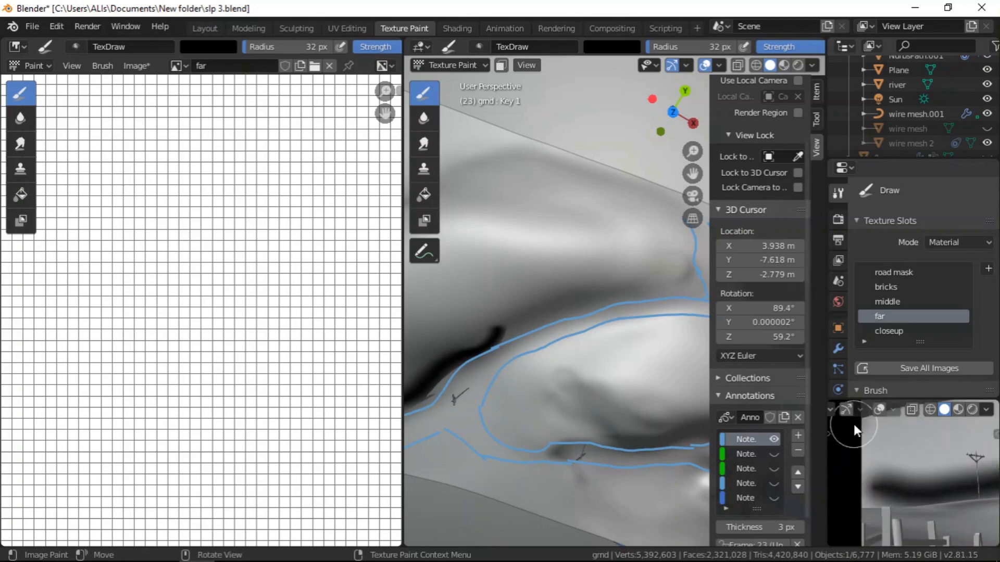
{"action": "middle_click_drag", "start_coordinate": [862, 478], "coordinate": [902, 468]}
{"action": "scroll", "coordinate": [875, 473], "scroll_direction": "up", "scroll_amount": 1}
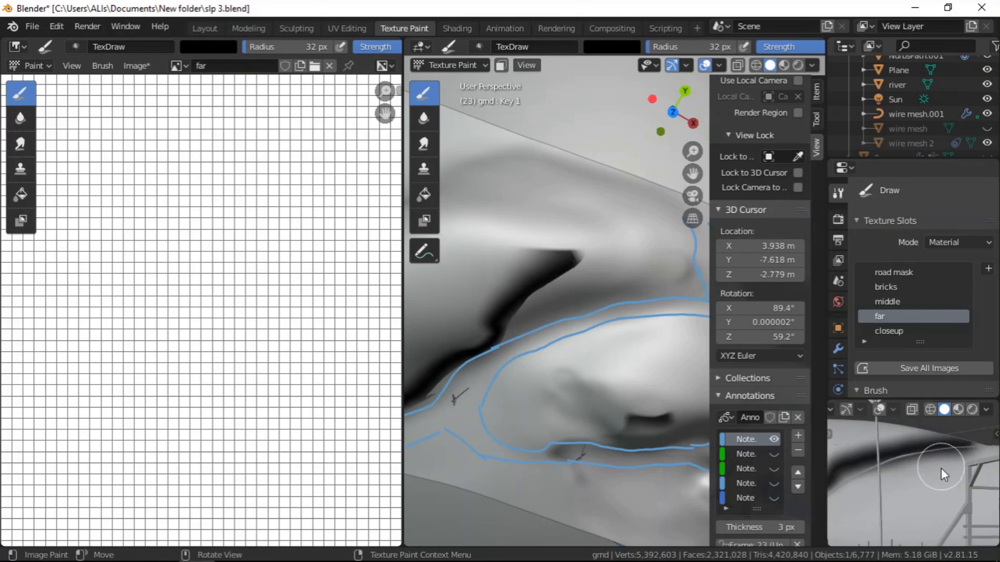
- Thicken the black band along the rear hill's foot in the perspective view, filling it close to the annotated path
{"action": "scroll", "coordinate": [533, 494], "scroll_direction": "down", "scroll_amount": 5}
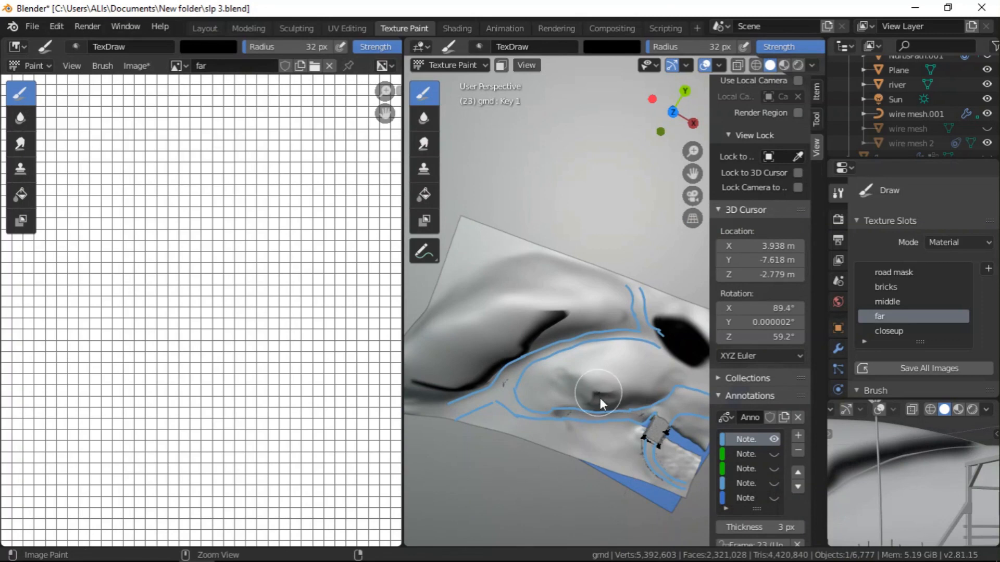
{"action": "scroll", "coordinate": [600, 393], "scroll_direction": "up", "scroll_amount": 2}
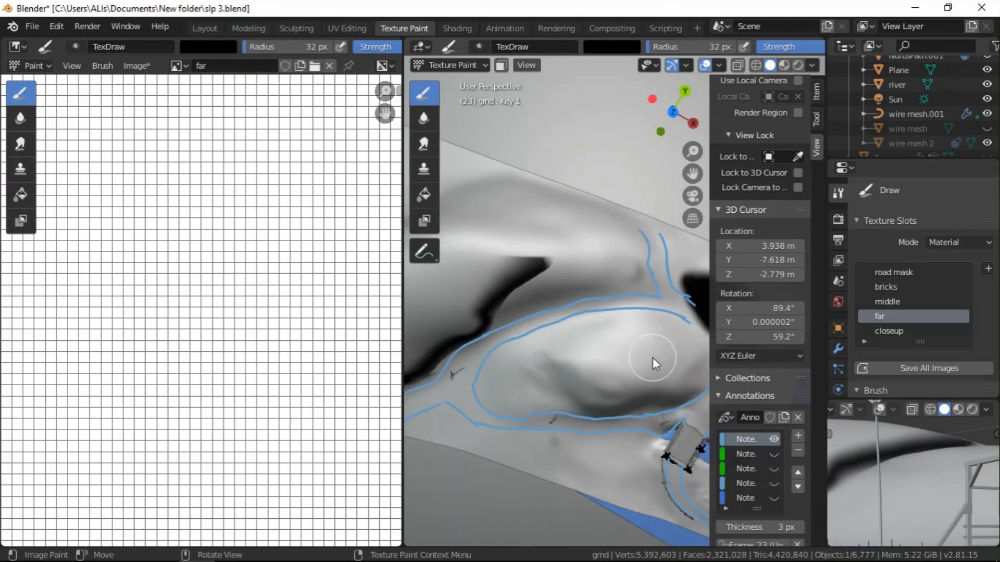
{"action": "scroll", "coordinate": [645, 364], "scroll_direction": "down", "scroll_amount": 3}
{"action": "scroll", "coordinate": [472, 321], "scroll_direction": "up", "scroll_amount": 4}
{"action": "middle_click_drag", "start_coordinate": [606, 370], "coordinate": [625, 336]}
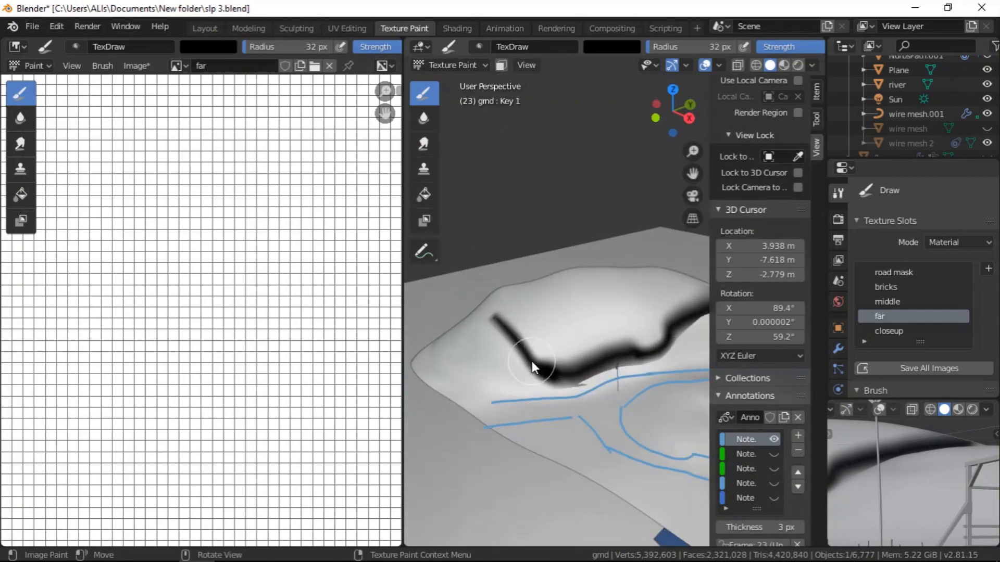
{"action": "scroll", "coordinate": [563, 360], "scroll_direction": "up", "scroll_amount": 5}
{"action": "mouse_move", "coordinate": [539, 395]}
{"action": "left_mouse_down"}
{"action": "mouse_move", "coordinate": [542, 404]}
{"action": "mouse_move", "coordinate": [587, 386]}
{"action": "mouse_move", "coordinate": [575, 401]}
{"action": "left_mouse_up"}
{"action": "left_click_drag", "start_coordinate": [667, 345], "coordinate": [525, 371]}
{"action": "scroll", "coordinate": [525, 371], "scroll_direction": "down", "scroll_amount": 3}
{"action": "scroll", "coordinate": [658, 355], "scroll_direction": "up", "scroll_amount": 4}
{"action": "mouse_move", "coordinate": [658, 330]}
{"action": "left_mouse_down"}
{"action": "mouse_move", "coordinate": [542, 385]}
{"action": "mouse_move", "coordinate": [621, 372]}
{"action": "left_mouse_up"}
{"action": "left_click_drag", "start_coordinate": [673, 318], "coordinate": [609, 382]}
{"action": "mouse_move", "coordinate": [669, 351]}
{"action": "left_mouse_down"}
{"action": "mouse_move", "coordinate": [680, 311]}
{"action": "mouse_move", "coordinate": [562, 394]}
{"action": "left_mouse_up"}
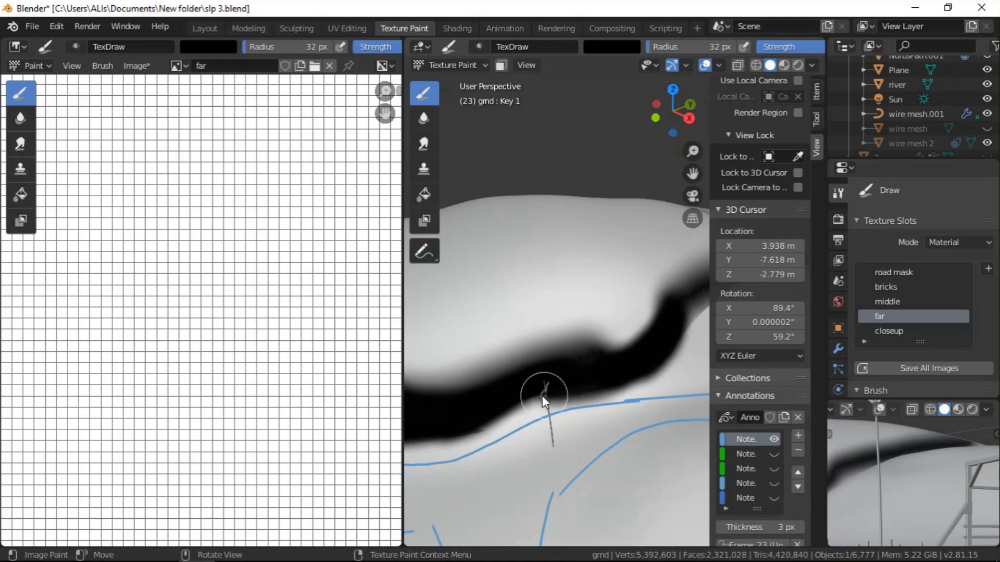
- Widen the black band where it climbs the rear hill's far slope, and darken its tapered end
{"action": "middle_click_drag", "start_coordinate": [474, 423], "coordinate": [662, 370]}
{"action": "mouse_move", "coordinate": [652, 311]}
{"action": "left_mouse_down"}
{"action": "mouse_move", "coordinate": [586, 356]}
{"action": "mouse_move", "coordinate": [655, 315]}
{"action": "left_mouse_up"}
{"action": "scroll", "coordinate": [653, 317], "scroll_direction": "down", "scroll_amount": 3}
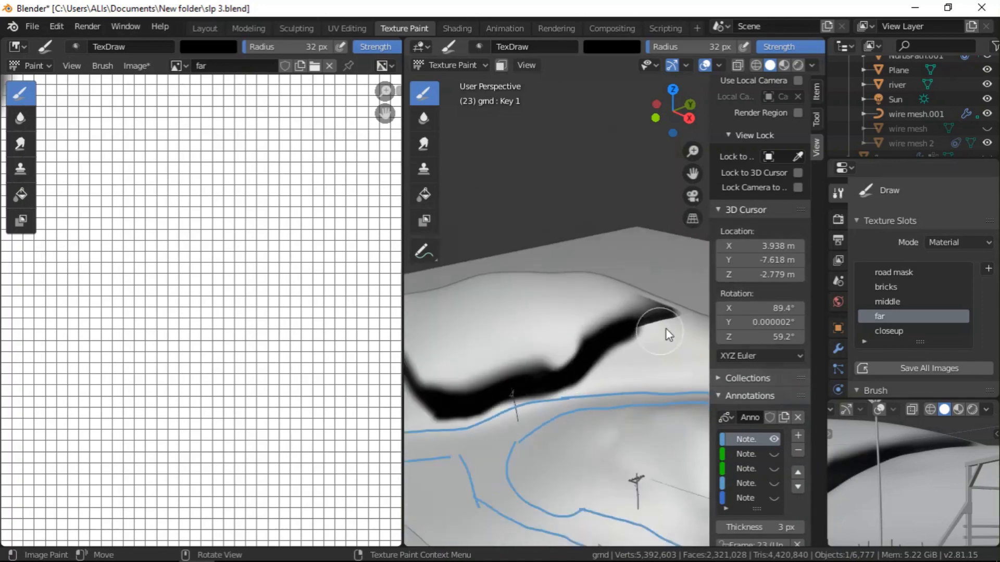
{"action": "scroll", "coordinate": [684, 302], "scroll_direction": "up", "scroll_amount": 3}
{"action": "left_click_drag", "start_coordinate": [598, 327], "coordinate": [672, 316]}
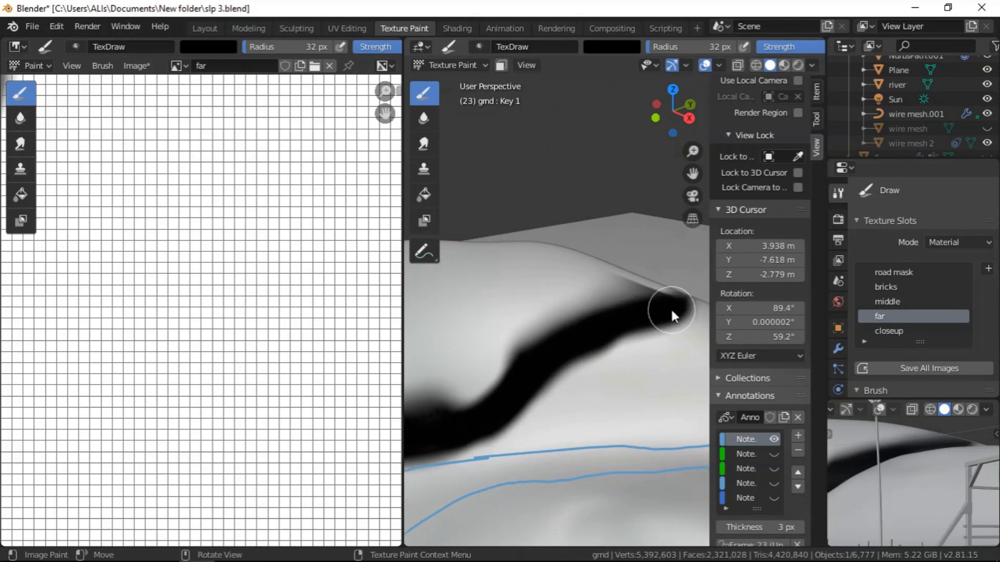
{"action": "scroll", "coordinate": [671, 307], "scroll_direction": "down", "scroll_amount": 3}
{"action": "middle_click_drag", "start_coordinate": [644, 306], "coordinate": [641, 343]}
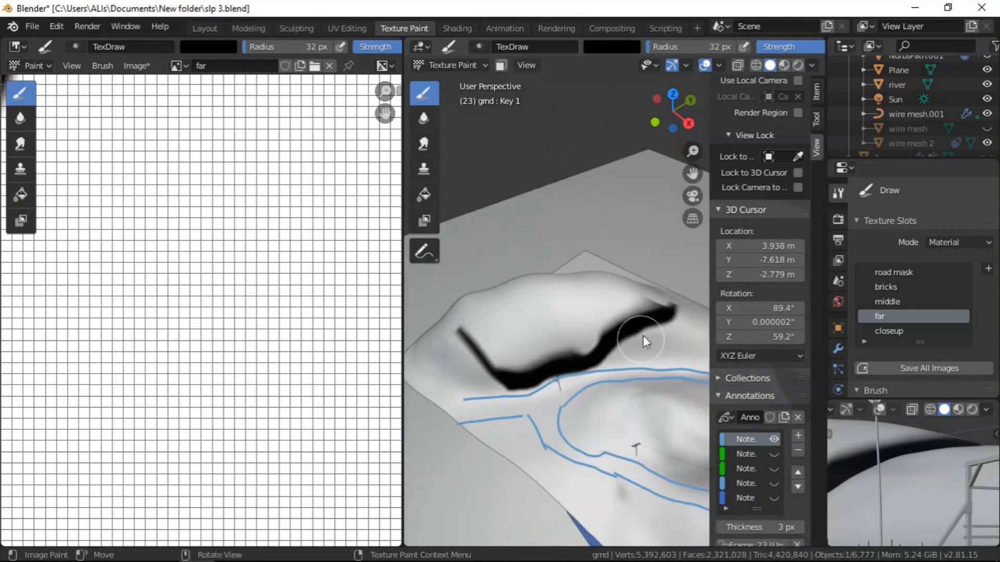
- In the camera view, start a black stroke just below the rear hill's crest, beginning at the frame's edge
{"action": "scroll", "coordinate": [917, 465], "scroll_direction": "down", "scroll_amount": 4}
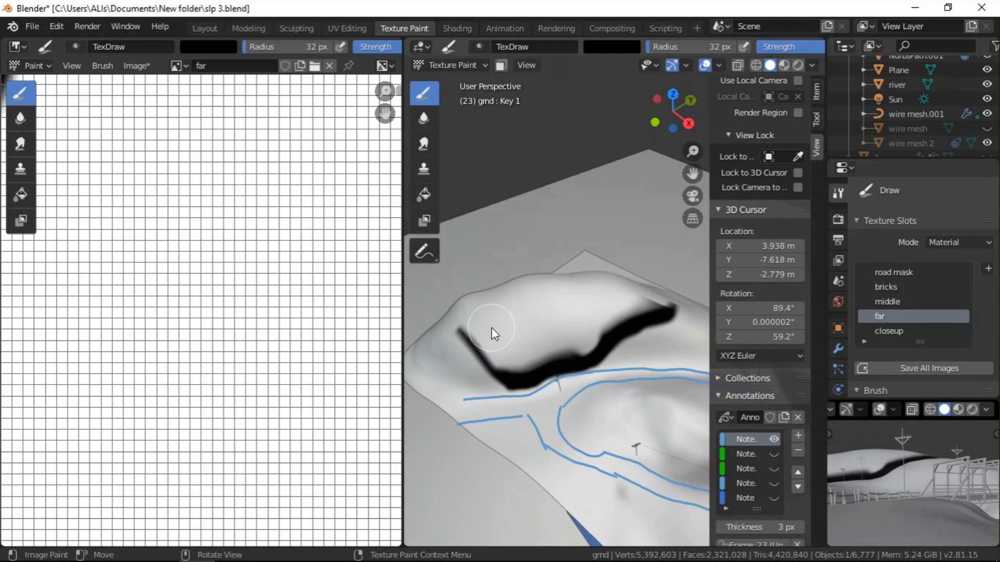
{"action": "scroll", "coordinate": [891, 461], "scroll_direction": "up", "scroll_amount": 3}
{"action": "scroll", "coordinate": [889, 465], "scroll_direction": "up", "scroll_amount": 3}
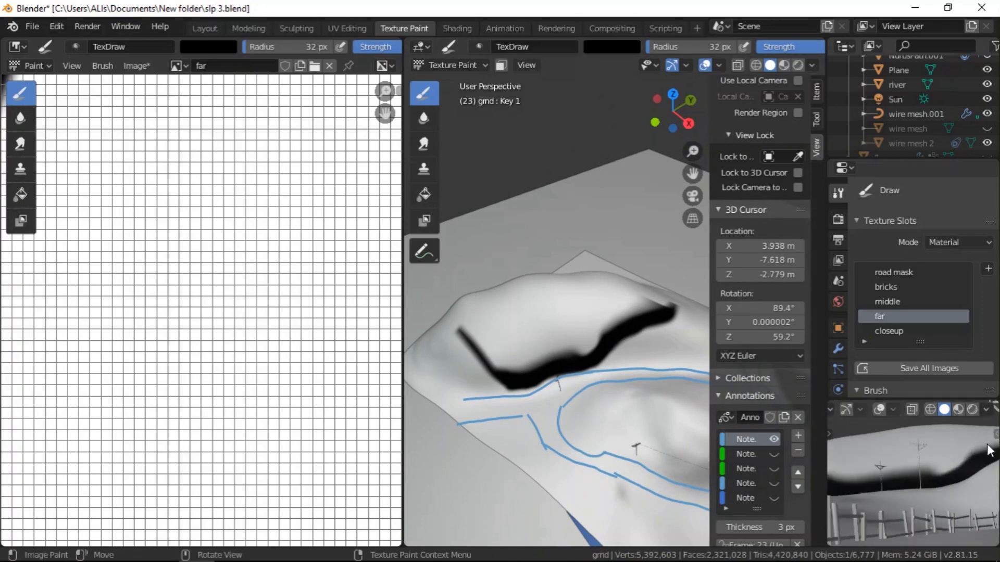
{"action": "middle_click_drag", "start_coordinate": [883, 439], "coordinate": [927, 465], "text": "shift"}
{"action": "scroll", "coordinate": [886, 460], "scroll_direction": "up", "scroll_amount": 6}
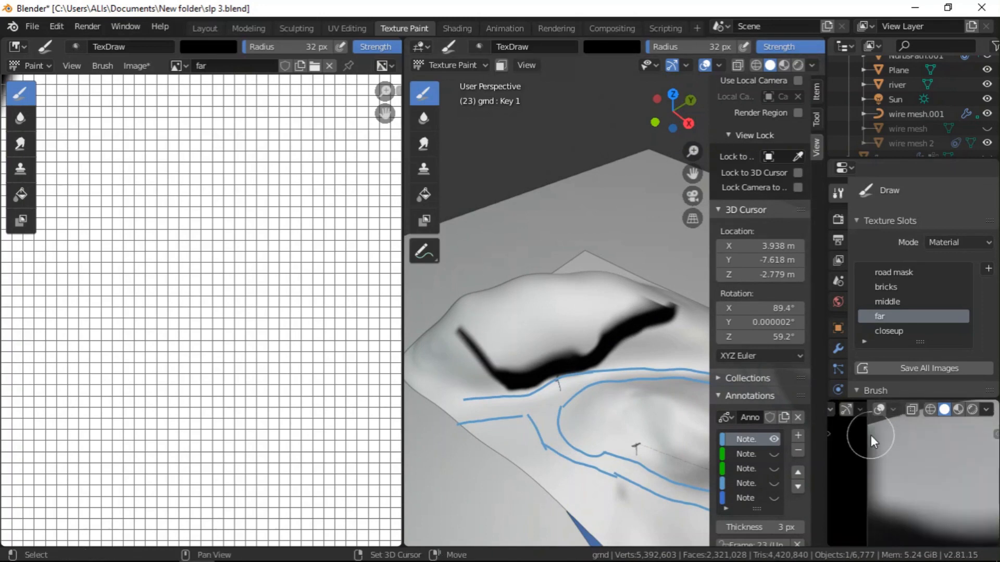
{"action": "left_click_drag", "start_coordinate": [892, 426], "coordinate": [926, 443]}
{"action": "scroll", "coordinate": [938, 445], "scroll_direction": "down", "scroll_amount": 2}
{"action": "middle_click_drag", "start_coordinate": [953, 449], "coordinate": [910, 460], "text": "shift"}
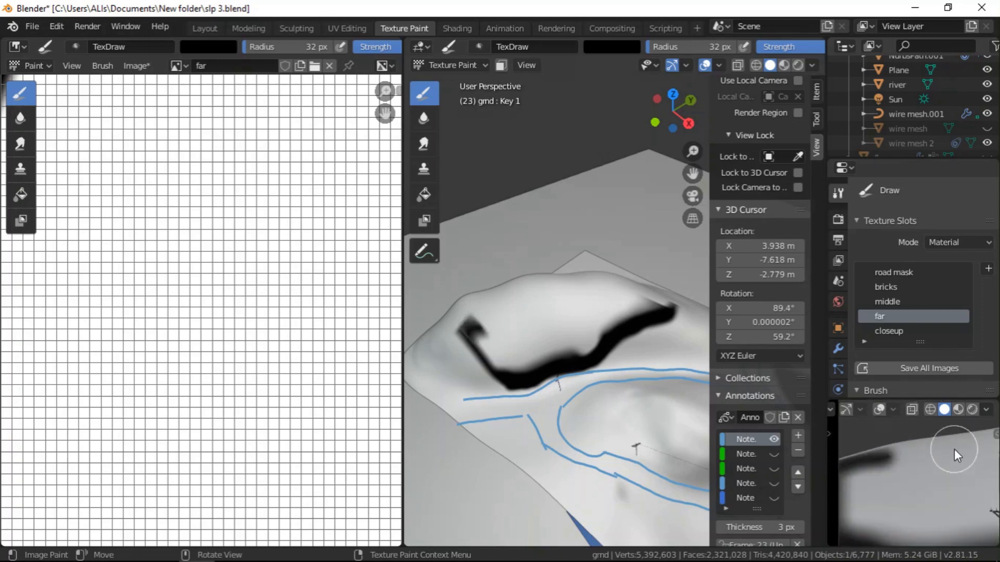
{"action": "scroll", "coordinate": [885, 458], "scroll_direction": "up", "scroll_amount": 2}
{"action": "left_click_drag", "start_coordinate": [886, 457], "coordinate": [923, 443]}
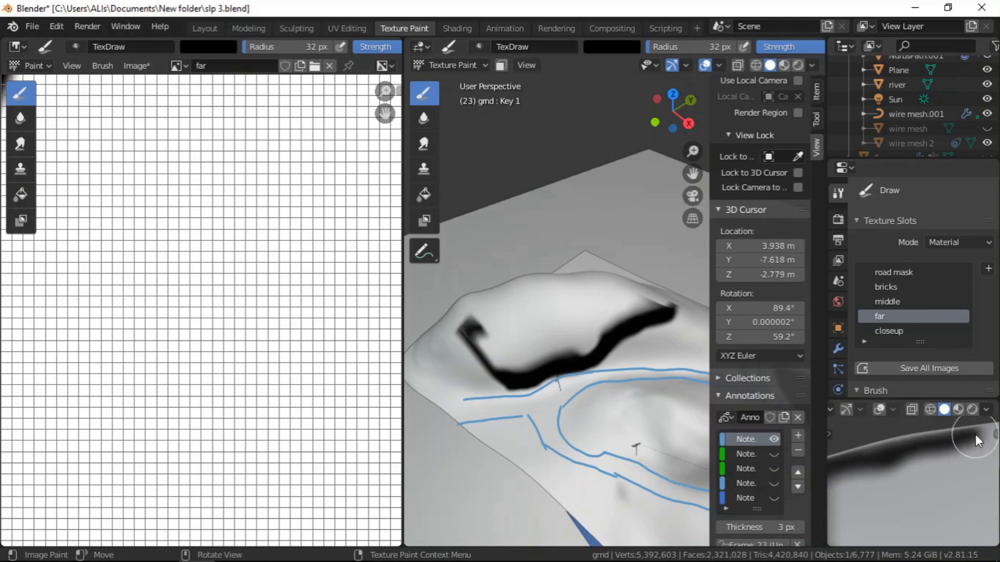
- Extend the black crest stroke along the rear hill's skyline in the camera view, up to the utility pole
{"action": "scroll", "coordinate": [976, 434], "scroll_direction": "down", "scroll_amount": 2}
{"action": "middle_click_drag", "start_coordinate": [973, 436], "coordinate": [886, 470], "text": "shift"}
{"action": "scroll", "coordinate": [886, 470], "scroll_direction": "up", "scroll_amount": 2}
{"action": "left_click_drag", "start_coordinate": [885, 469], "coordinate": [995, 447]}
{"action": "scroll", "coordinate": [992, 448], "scroll_direction": "down", "scroll_amount": 2}
{"action": "middle_click_drag", "start_coordinate": [984, 452], "coordinate": [855, 495], "text": "shift"}
{"action": "middle_click_drag", "start_coordinate": [929, 478], "coordinate": [840, 494], "text": "shift"}
{"action": "scroll", "coordinate": [836, 489], "scroll_direction": "up", "scroll_amount": 2}
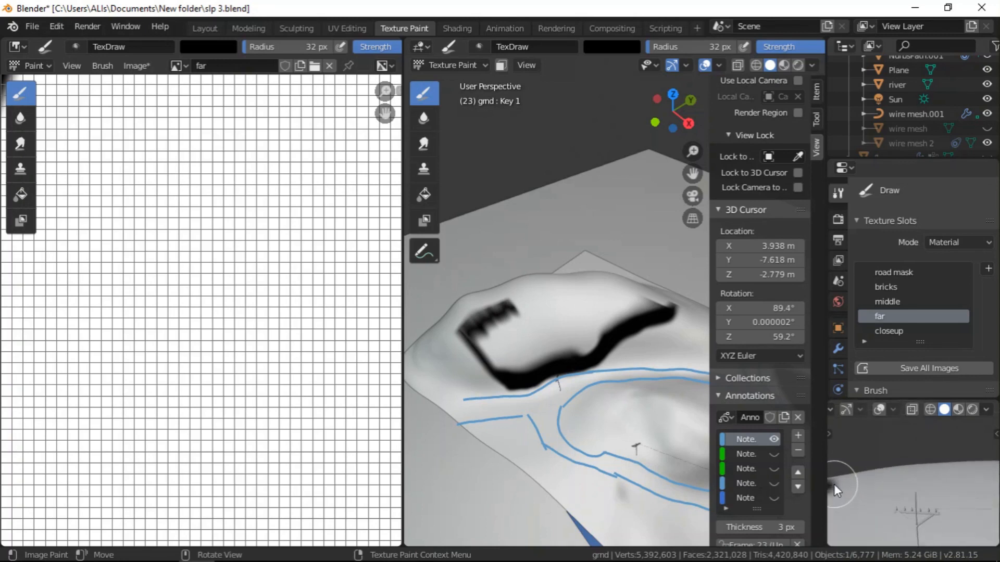
{"action": "left_click_drag", "start_coordinate": [833, 485], "coordinate": [917, 480]}
- Carry the black crest stroke past the utility pole until it meets the foot band, closing the outline around the rear hill
{"action": "scroll", "coordinate": [983, 475], "scroll_direction": "down", "scroll_amount": 2}
{"action": "middle_click_drag", "start_coordinate": [981, 476], "coordinate": [854, 495], "text": "shift"}
{"action": "middle_click_drag", "start_coordinate": [948, 481], "coordinate": [888, 485], "text": "shift"}
{"action": "scroll", "coordinate": [887, 485], "scroll_direction": "up", "scroll_amount": 3}
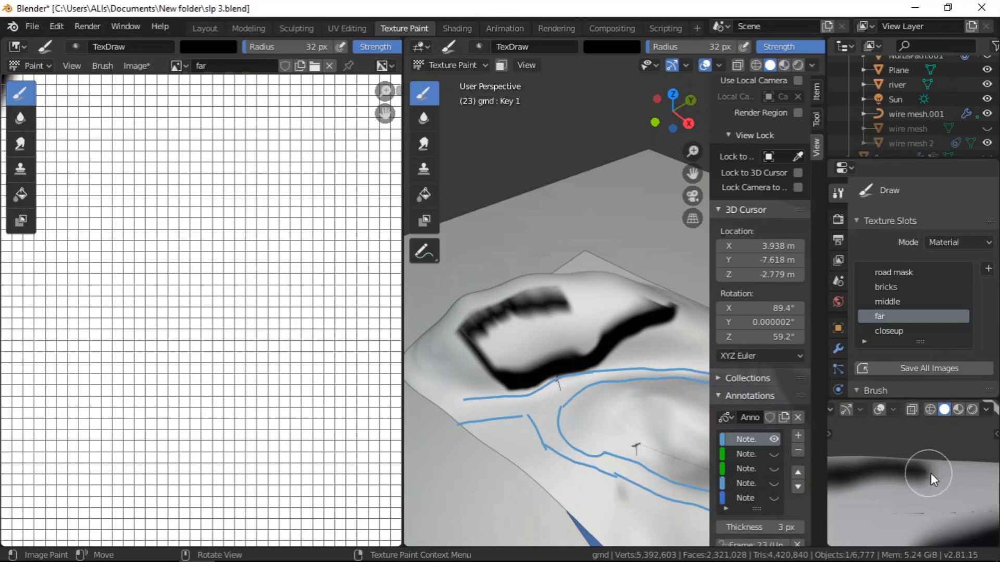
{"action": "mouse_move", "coordinate": [981, 473]}
{"action": "middle_mouse_down", "text": "shift"}
{"action": "mouse_move", "coordinate": [852, 479]}
{"action": "mouse_move", "coordinate": [846, 490]}
{"action": "middle_mouse_up", "text": "shift"}
{"action": "middle_click_drag", "start_coordinate": [933, 496], "coordinate": [842, 462]}
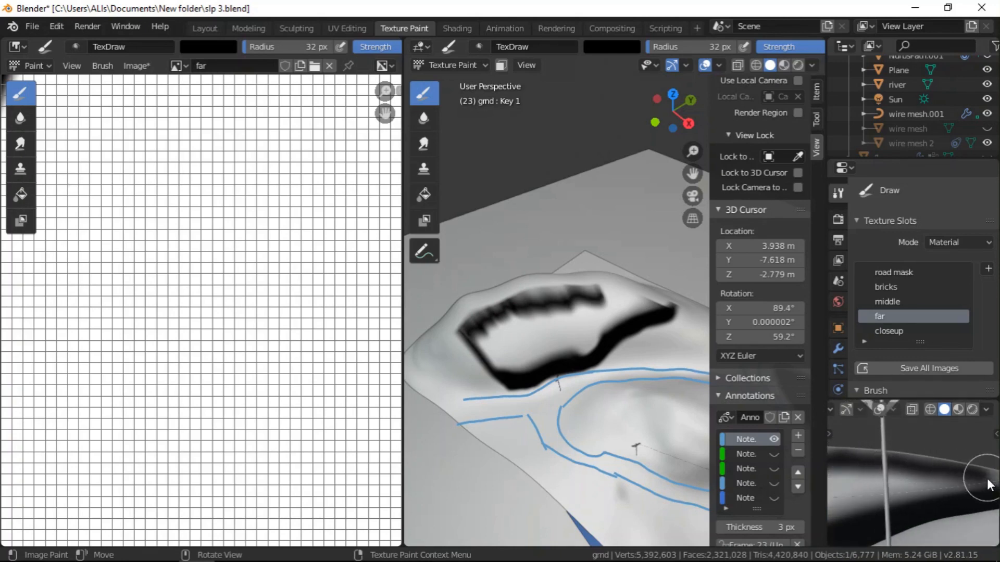
{"action": "left_click_drag", "start_coordinate": [981, 474], "coordinate": [985, 483]}
{"action": "middle_click_drag", "start_coordinate": [887, 490], "coordinate": [847, 493], "text": "shift"}
{"action": "middle_click_drag", "start_coordinate": [951, 488], "coordinate": [942, 477]}
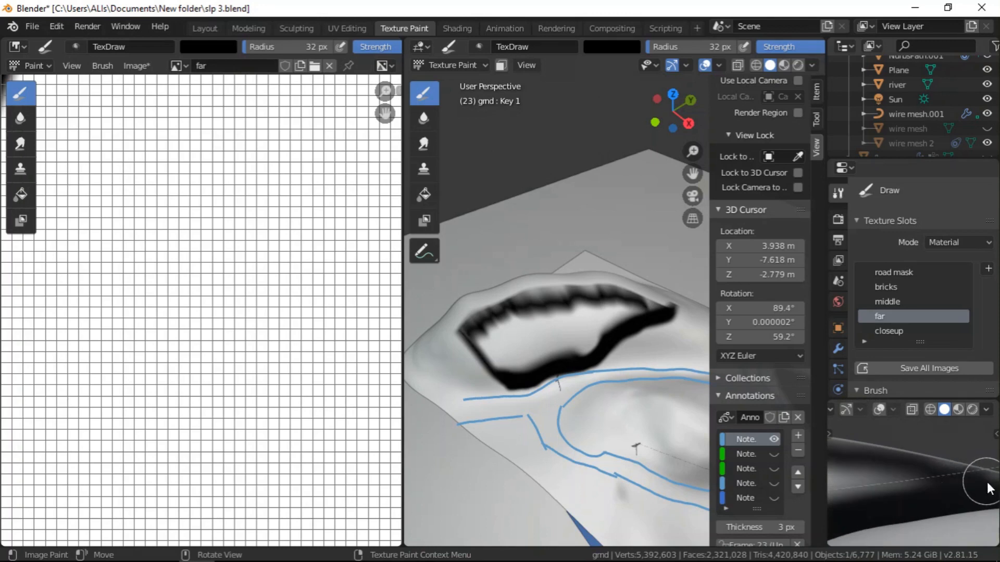
- Thicken the outline along the hill's crest and fill the enclosed area of the rear hill solid black
{"action": "scroll", "coordinate": [427, 287], "scroll_direction": "up", "scroll_amount": 1}
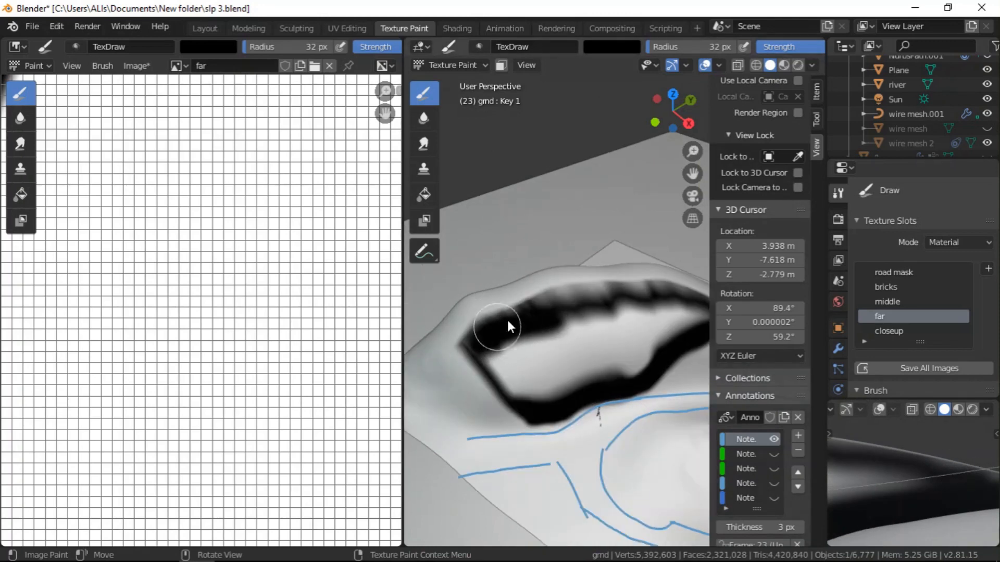
{"action": "mouse_move", "coordinate": [597, 294]}
{"action": "left_mouse_down"}
{"action": "mouse_move", "coordinate": [504, 316]}
{"action": "mouse_move", "coordinate": [651, 289]}
{"action": "mouse_move", "coordinate": [530, 306]}
{"action": "mouse_move", "coordinate": [491, 295]}
{"action": "mouse_move", "coordinate": [645, 321]}
{"action": "left_mouse_up"}
{"action": "scroll", "coordinate": [651, 289], "scroll_direction": "down", "scroll_amount": 2}
{"action": "scroll", "coordinate": [632, 324], "scroll_direction": "up", "scroll_amount": 3}
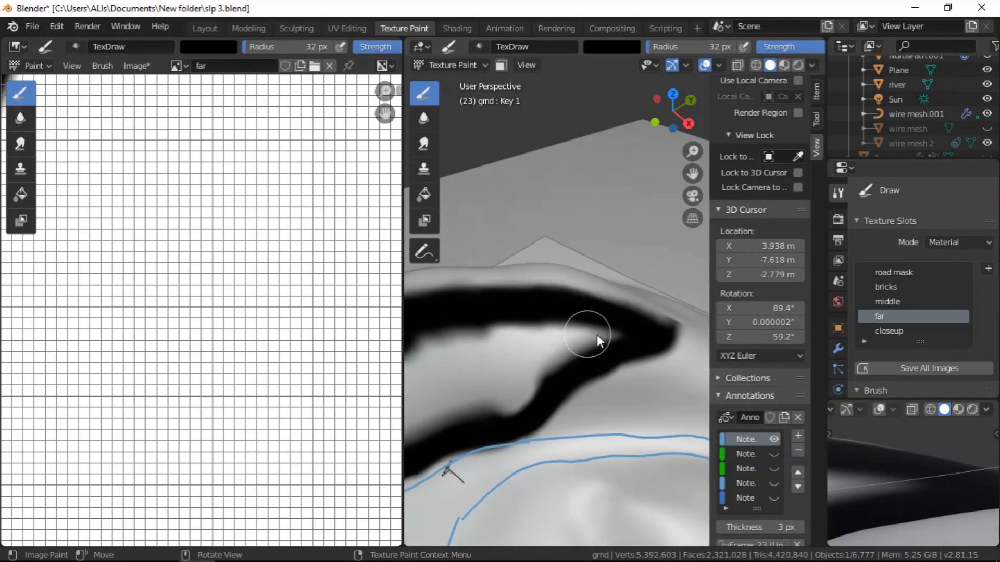
{"action": "scroll", "coordinate": [532, 370], "scroll_direction": "down", "scroll_amount": 3}
{"action": "mouse_move", "coordinate": [592, 342]}
{"action": "left_mouse_down"}
{"action": "mouse_move", "coordinate": [441, 368]}
{"action": "mouse_move", "coordinate": [512, 372]}
{"action": "left_mouse_up"}
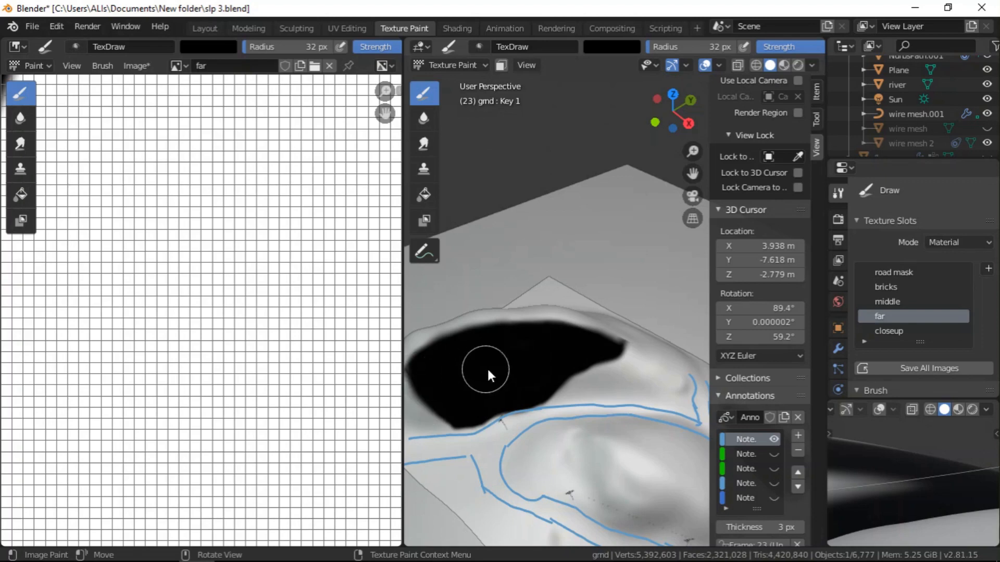
- Examine the edges and coverage of the filled black area on the rear hill in the perspective and camera views
{"action": "scroll", "coordinate": [558, 368], "scroll_direction": "down", "scroll_amount": 2}
{"action": "scroll", "coordinate": [449, 357], "scroll_direction": "up", "scroll_amount": 1}
{"action": "scroll", "coordinate": [899, 451], "scroll_direction": "down", "scroll_amount": 4}
{"action": "scroll", "coordinate": [639, 350], "scroll_direction": "up", "scroll_amount": 3}
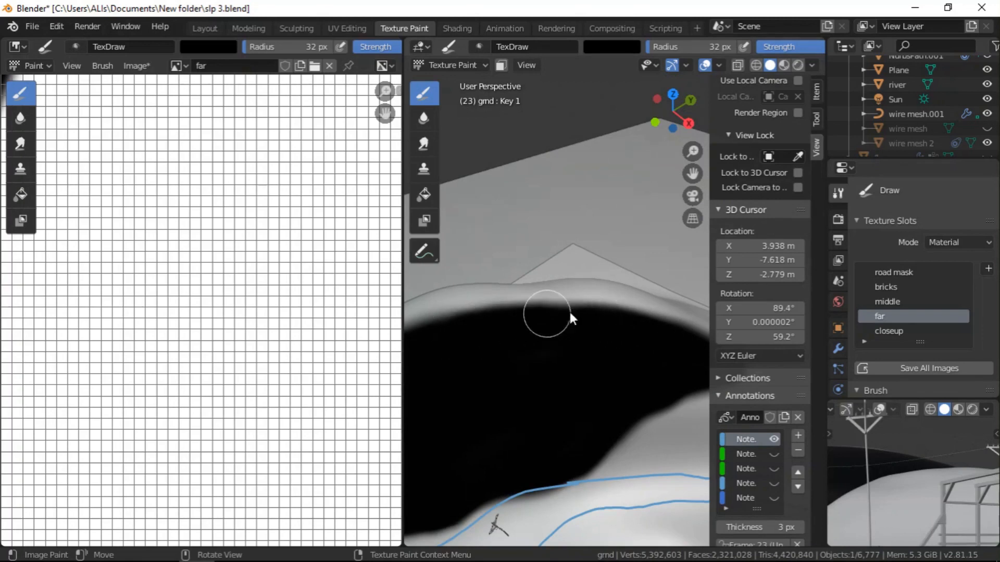
{"action": "mouse_move", "coordinate": [680, 333]}
{"action": "middle_mouse_down"}
{"action": "mouse_move", "coordinate": [544, 348]}
{"action": "mouse_move", "coordinate": [668, 351]}
{"action": "middle_mouse_up"}
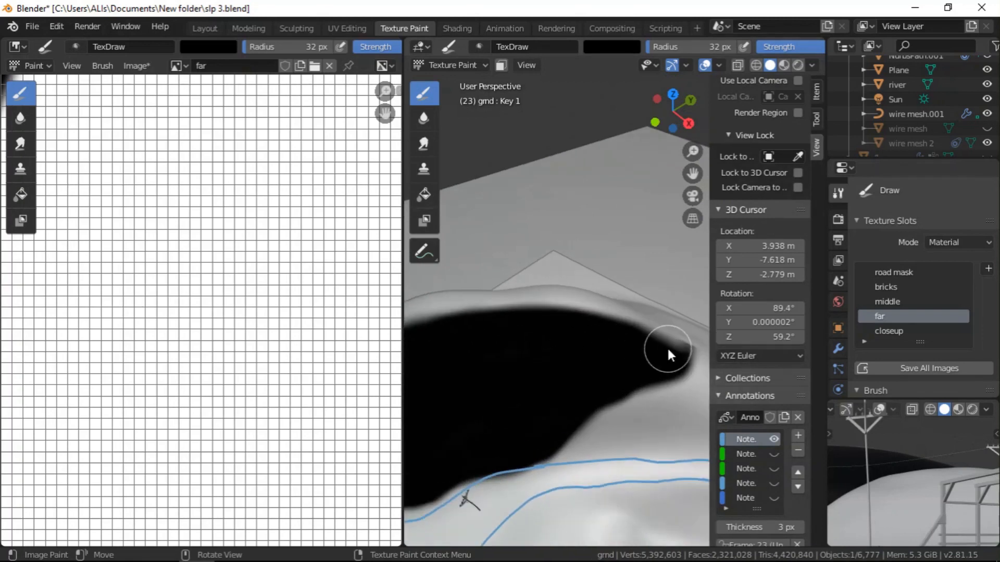
{"action": "mouse_move", "coordinate": [524, 323]}
{"action": "middle_mouse_down"}
{"action": "mouse_move", "coordinate": [661, 351]}
{"action": "mouse_move", "coordinate": [650, 345]}
{"action": "middle_mouse_up"}
{"action": "scroll", "coordinate": [647, 346], "scroll_direction": "down", "scroll_amount": 4}
{"action": "scroll", "coordinate": [491, 385], "scroll_direction": "up", "scroll_amount": 1}
{"action": "scroll", "coordinate": [490, 384], "scroll_direction": "down", "scroll_amount": 1}
{"action": "scroll", "coordinate": [907, 472], "scroll_direction": "down", "scroll_amount": 6}
{"action": "scroll", "coordinate": [900, 467], "scroll_direction": "up", "scroll_amount": 5}
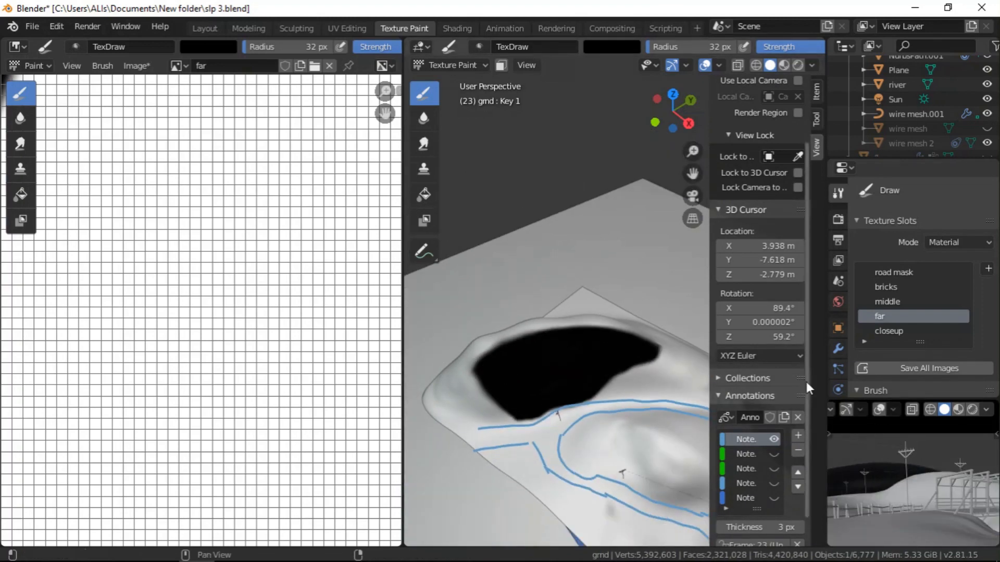
- Show the tree close up collection and locate the bare tree standing on the rear hill
{"action": "scroll", "coordinate": [932, 103], "scroll_direction": "up", "scroll_amount": 10}
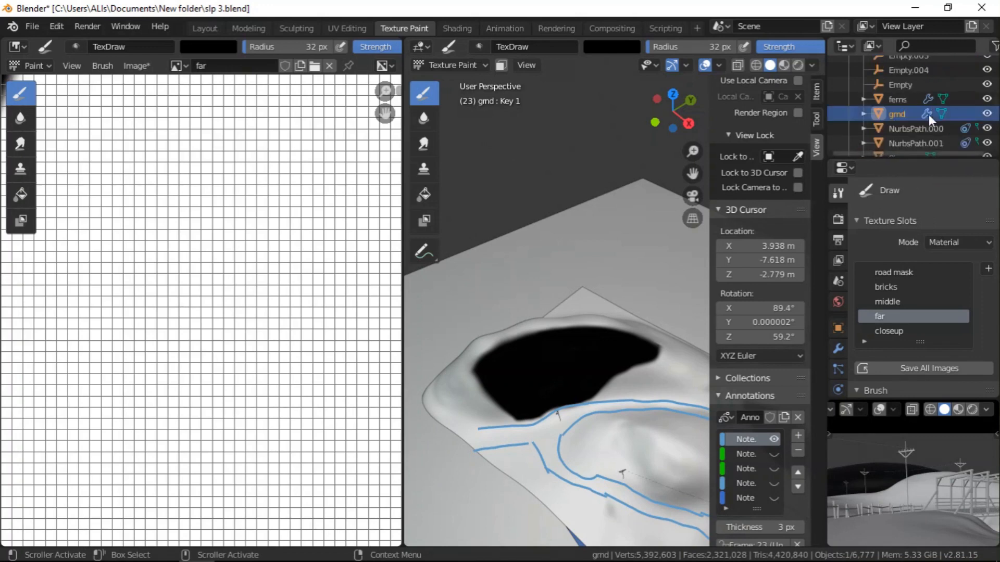
{"action": "left_click", "coordinate": [986, 94]}
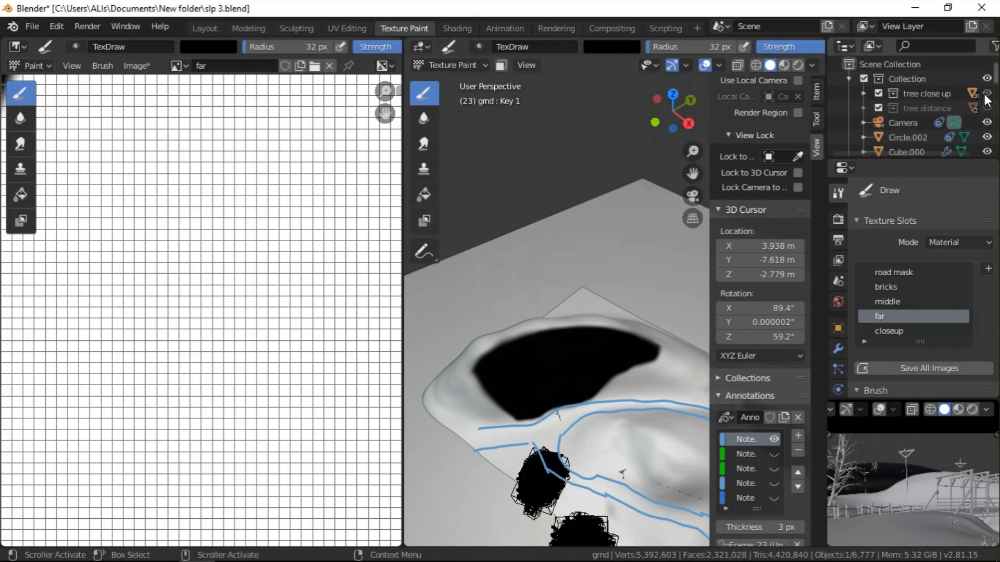
{"action": "middle_click_drag", "start_coordinate": [545, 339], "coordinate": [544, 365]}
{"action": "scroll", "coordinate": [561, 355], "scroll_direction": "up", "scroll_amount": 4}
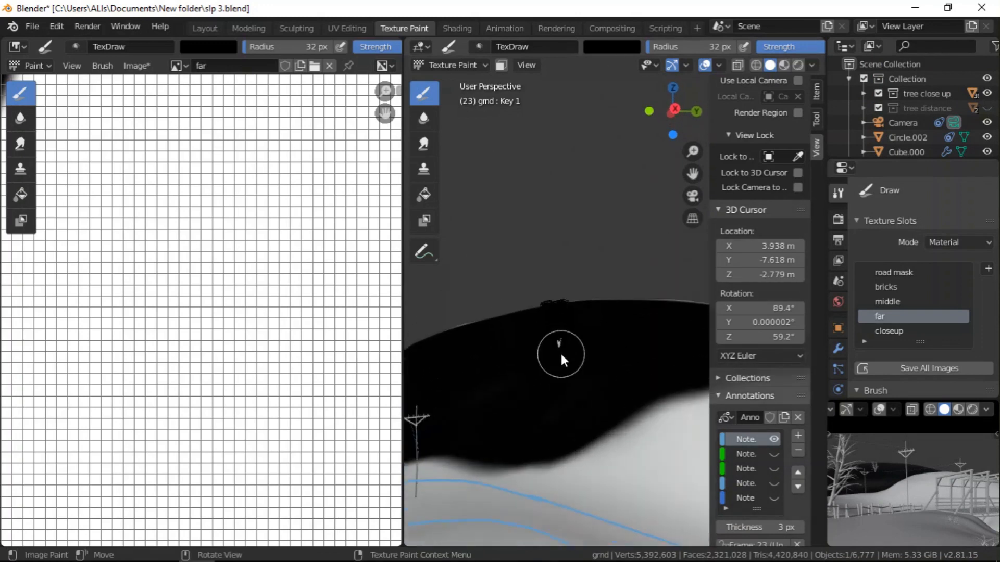
{"action": "scroll", "coordinate": [883, 465], "scroll_direction": "up", "scroll_amount": 6}
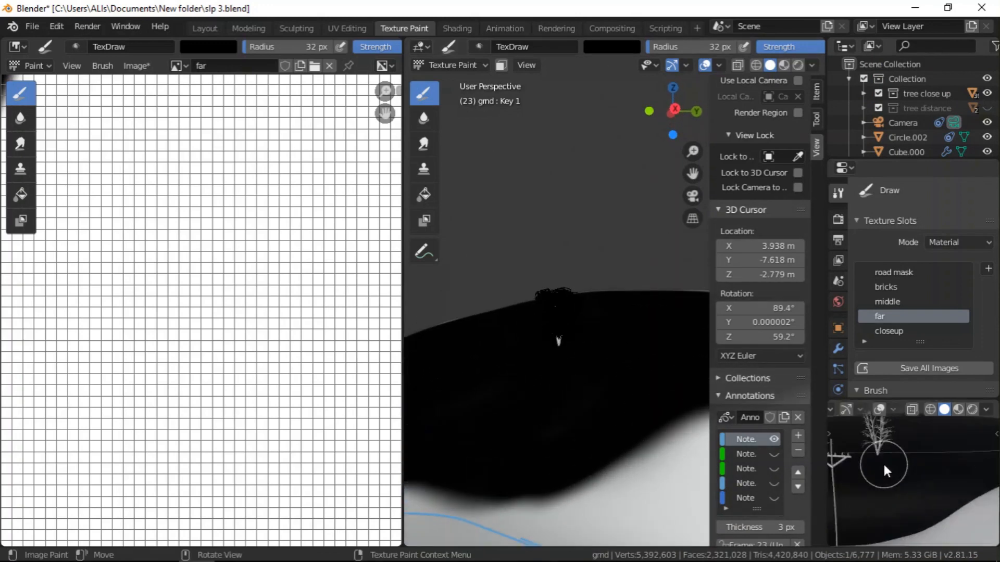
- Paint a white path through the black rear hill, from the crest past the bare tree down toward the hill's foot
{"action": "scroll", "coordinate": [885, 458], "scroll_direction": "up", "scroll_amount": 3}
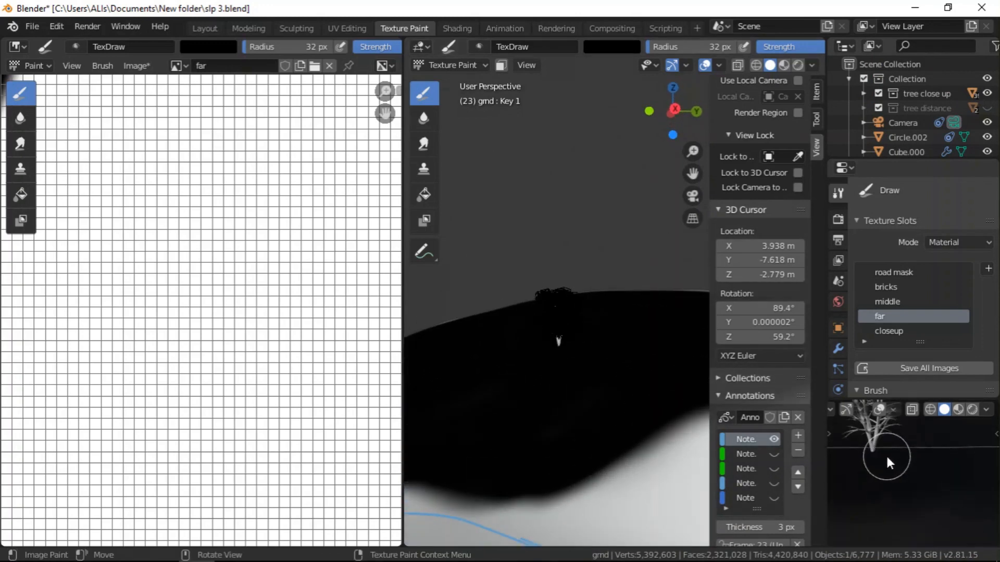
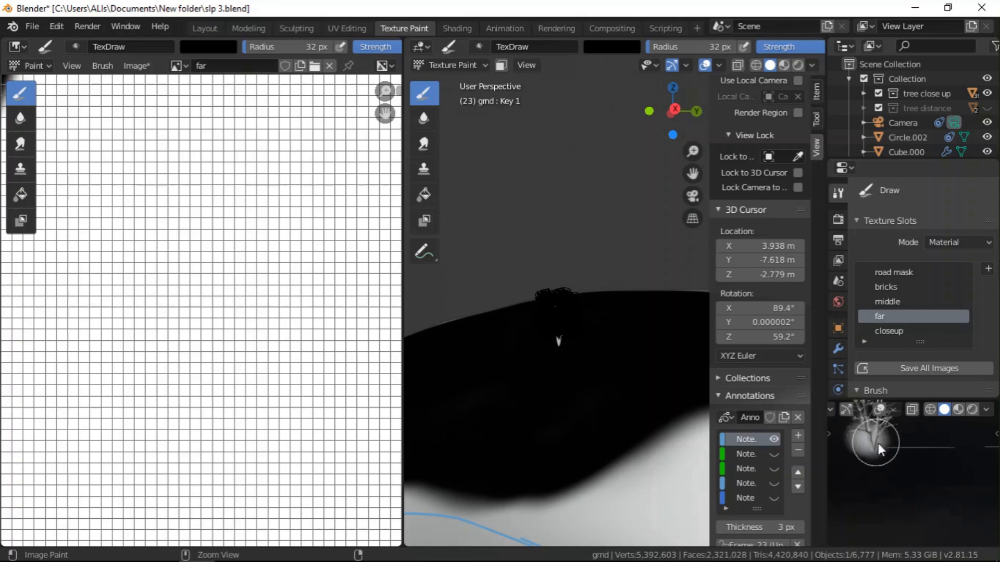
{"action": "scroll", "coordinate": [886, 434], "scroll_direction": "down", "scroll_amount": 6}
{"action": "scroll", "coordinate": [892, 442], "scroll_direction": "up", "scroll_amount": 3}
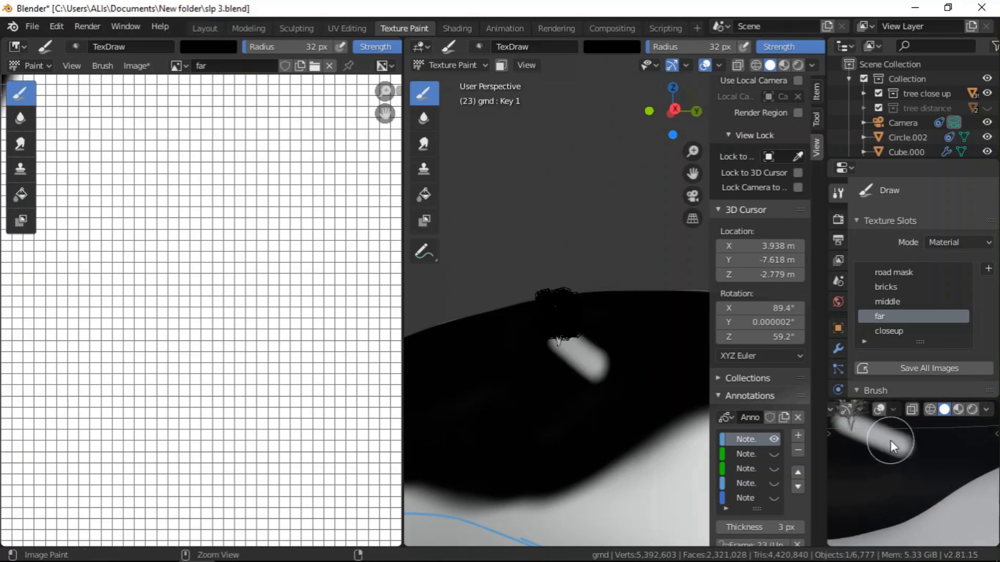
{"action": "left_click_drag", "start_coordinate": [953, 479], "coordinate": [955, 479], "text": "ctrl"}
{"action": "mouse_move", "coordinate": [955, 479]}
{"action": "middle_mouse_down"}
{"action": "mouse_move", "coordinate": [868, 422]}
{"action": "mouse_move", "coordinate": [918, 454]}
{"action": "mouse_move", "coordinate": [880, 458]}
{"action": "middle_mouse_up"}
{"action": "scroll", "coordinate": [885, 459], "scroll_direction": "up", "scroll_amount": 2}
{"action": "left_click_drag", "start_coordinate": [963, 465], "coordinate": [925, 449], "text": "ctrl"}
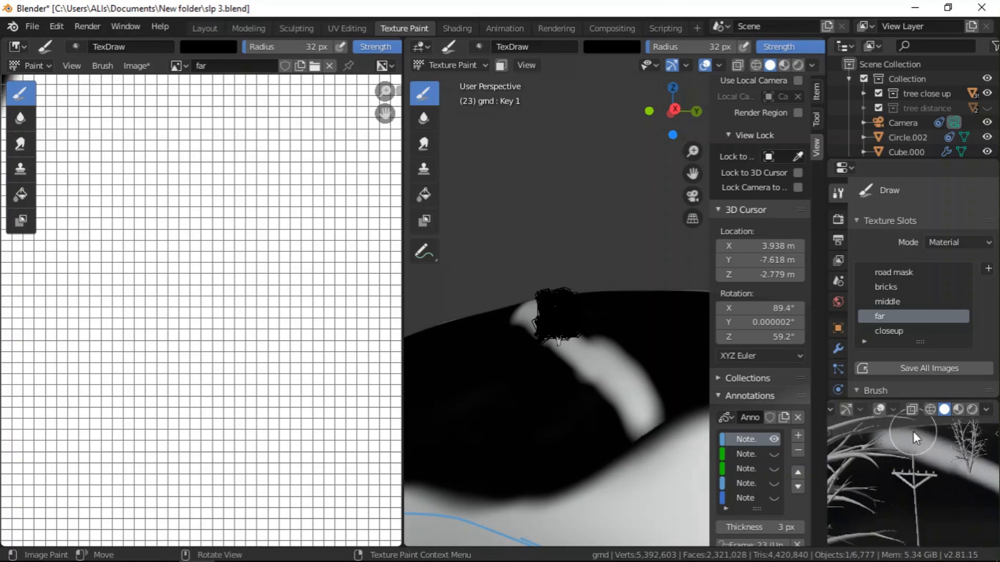
- Widen the white path around the tree and extend its upper end over the hill's crest
{"action": "middle_click_drag", "start_coordinate": [521, 365], "coordinate": [526, 314]}
{"action": "left_click_drag", "start_coordinate": [491, 273], "coordinate": [498, 271], "text": "ctrl"}
{"action": "scroll", "coordinate": [557, 339], "scroll_direction": "down", "scroll_amount": 3}
{"action": "scroll", "coordinate": [651, 370], "scroll_direction": "up", "scroll_amount": 3}
{"action": "mouse_move", "coordinate": [651, 370]}
{"action": "middle_mouse_down", "text": "ctrl"}
{"action": "mouse_move", "coordinate": [569, 335]}
{"action": "mouse_move", "coordinate": [608, 342]}
{"action": "mouse_move", "coordinate": [626, 370]}
{"action": "mouse_move", "coordinate": [546, 320]}
{"action": "mouse_move", "coordinate": [611, 339]}
{"action": "mouse_move", "coordinate": [592, 326]}
{"action": "mouse_move", "coordinate": [602, 333]}
{"action": "middle_mouse_up", "text": "ctrl"}
{"action": "scroll", "coordinate": [611, 339], "scroll_direction": "up", "scroll_amount": 5}
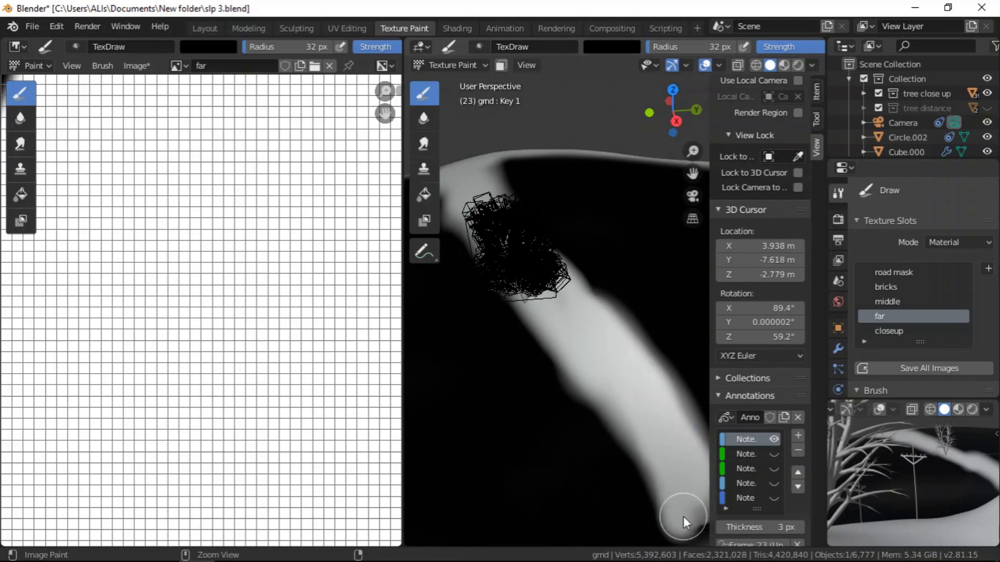
- Open the white path's lower end into the white ground at the hill's foot
{"action": "scroll", "coordinate": [577, 377], "scroll_direction": "down", "scroll_amount": 4}
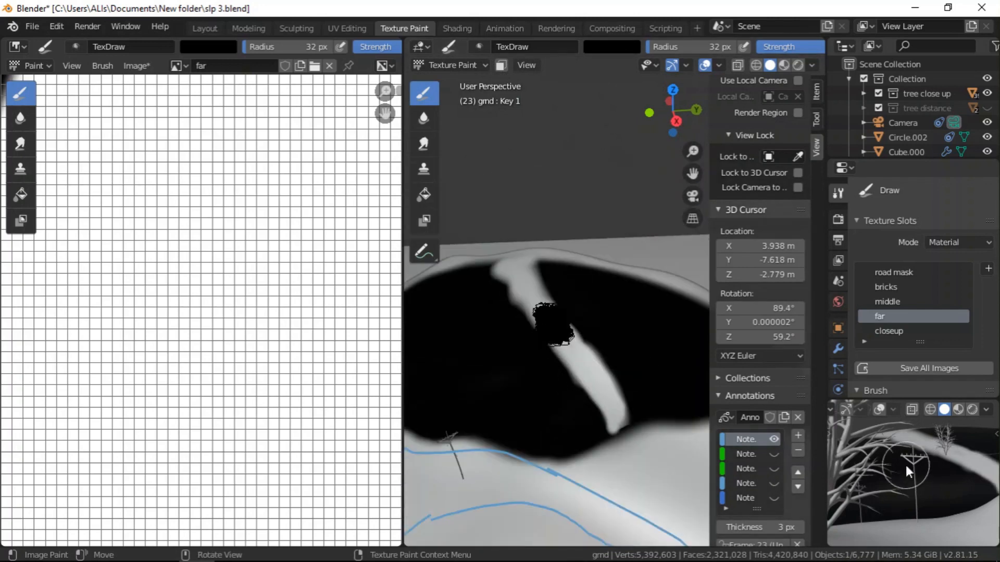
{"action": "scroll", "coordinate": [905, 467], "scroll_direction": "down", "scroll_amount": 3}
{"action": "scroll", "coordinate": [645, 449], "scroll_direction": "up", "scroll_amount": 4}
{"action": "mouse_move", "coordinate": [573, 353]}
{"action": "left_mouse_down"}
{"action": "mouse_move", "coordinate": [607, 346]}
{"action": "mouse_move", "coordinate": [616, 357]}
{"action": "mouse_move", "coordinate": [575, 279]}
{"action": "left_mouse_up"}
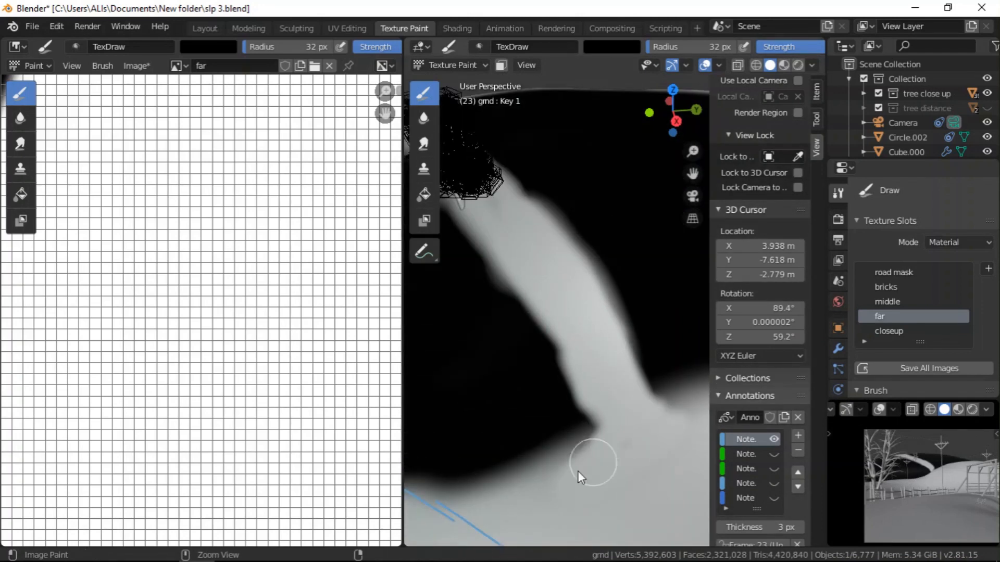
- Even out and widen the white path between the rear hill's crest and the bare tree
{"action": "mouse_move", "coordinate": [655, 430]}
{"action": "middle_mouse_down"}
{"action": "mouse_move", "coordinate": [658, 411]}
{"action": "mouse_move", "coordinate": [614, 409]}
{"action": "mouse_move", "coordinate": [636, 439]}
{"action": "mouse_move", "coordinate": [627, 458]}
{"action": "middle_mouse_up"}
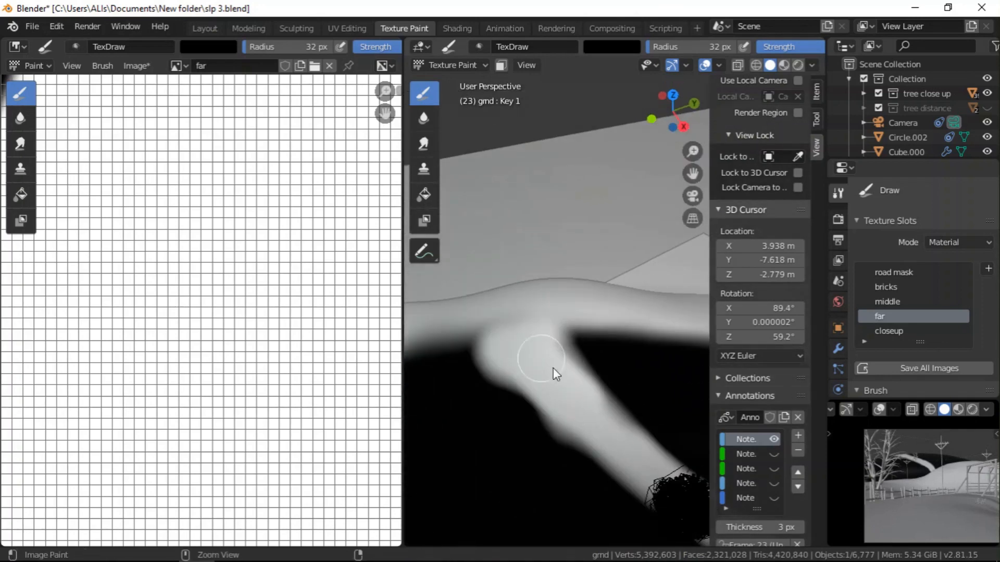
{"action": "left_click_drag", "start_coordinate": [541, 359], "coordinate": [632, 442]}
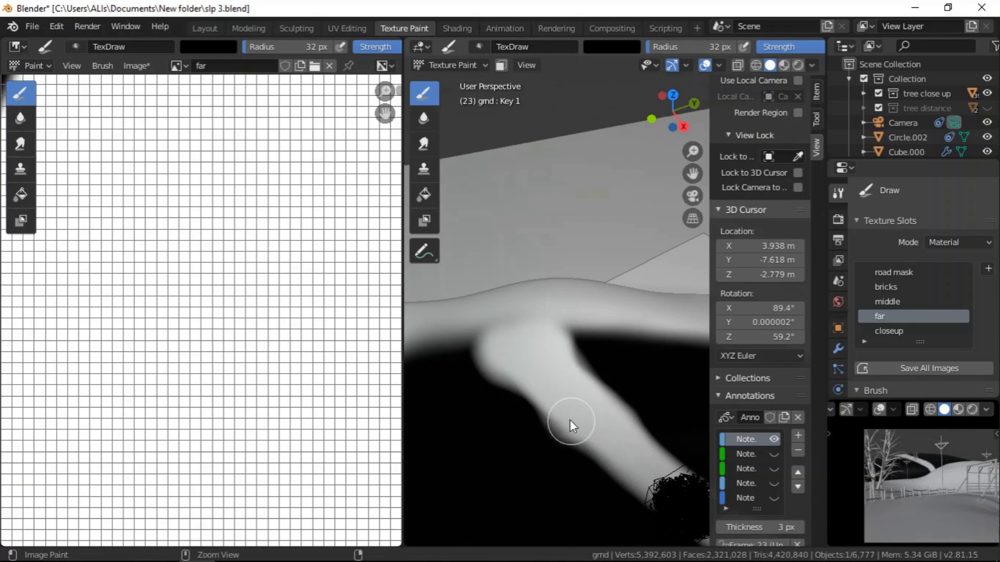
{"action": "mouse_move", "coordinate": [521, 366]}
{"action": "middle_mouse_down", "text": "ctrl"}
{"action": "mouse_move", "coordinate": [560, 371]}
{"action": "mouse_move", "coordinate": [510, 393]}
{"action": "mouse_move", "coordinate": [505, 364]}
{"action": "middle_mouse_up", "text": "ctrl"}
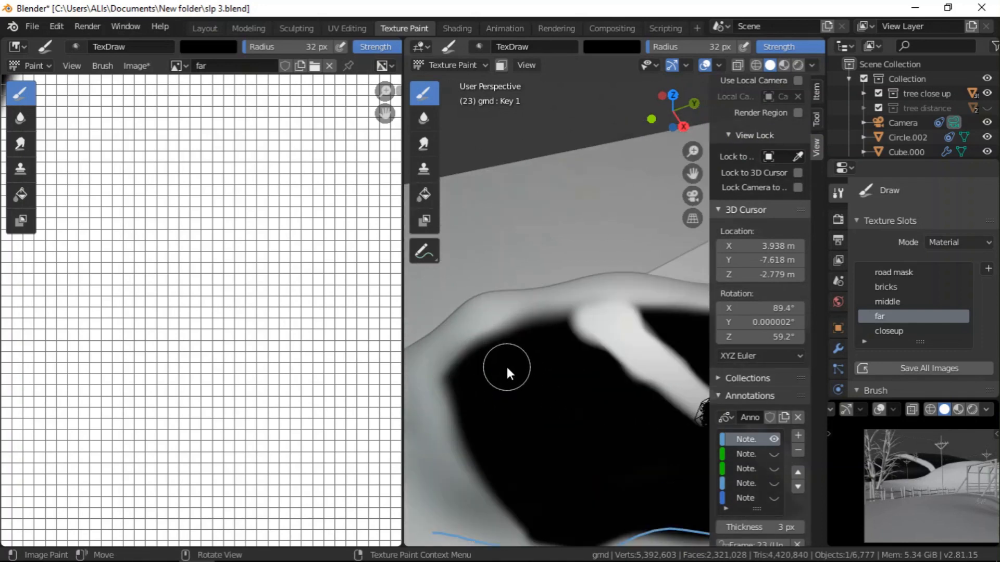
- Check the white path on the rear hill in the camera view and in an overview of the whole terrain
{"action": "scroll", "coordinate": [529, 339], "scroll_direction": "down", "scroll_amount": 4}
{"action": "scroll", "coordinate": [946, 464], "scroll_direction": "up", "scroll_amount": 3}
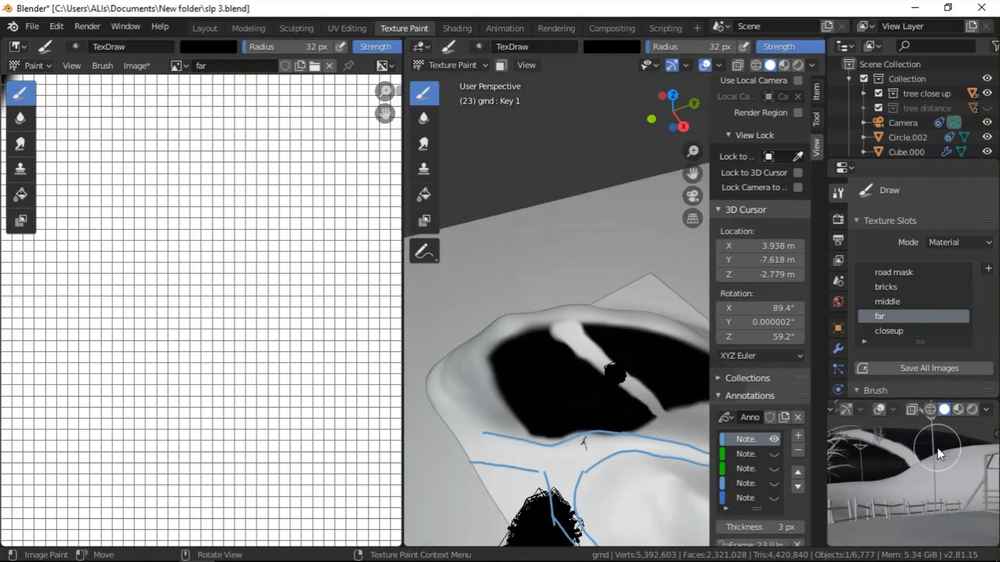
{"action": "middle_click_drag", "start_coordinate": [946, 464], "coordinate": [935, 446], "text": "shift"}
{"action": "scroll", "coordinate": [935, 447], "scroll_direction": "up", "scroll_amount": 3}
{"action": "scroll", "coordinate": [933, 442], "scroll_direction": "down", "scroll_amount": 5}
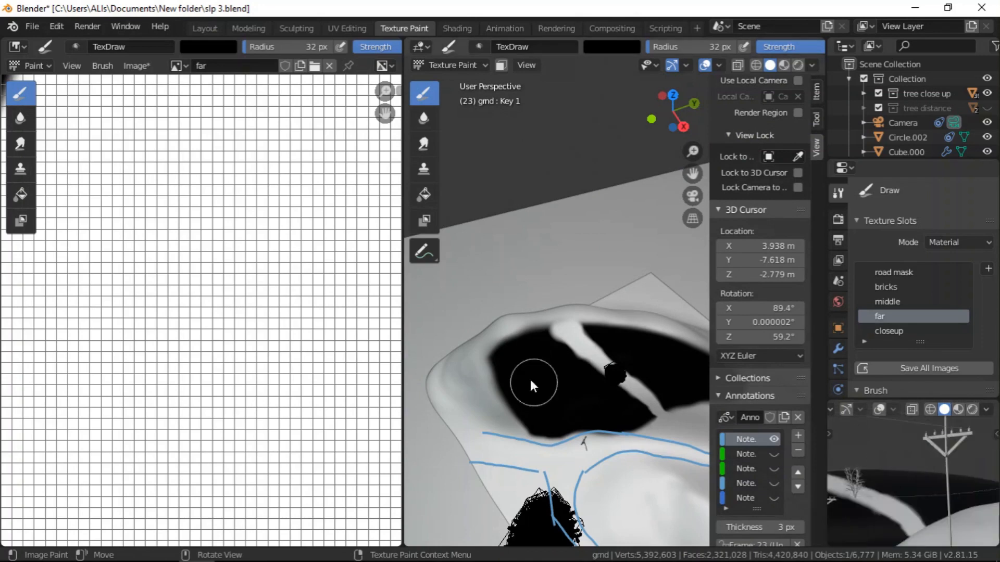
{"action": "scroll", "coordinate": [567, 399], "scroll_direction": "down", "scroll_amount": 3}
{"action": "scroll", "coordinate": [523, 399], "scroll_direction": "down", "scroll_amount": 5}
{"action": "middle_click_drag", "start_coordinate": [607, 420], "coordinate": [643, 379]}
{"action": "scroll", "coordinate": [643, 379], "scroll_direction": "up", "scroll_amount": 2}
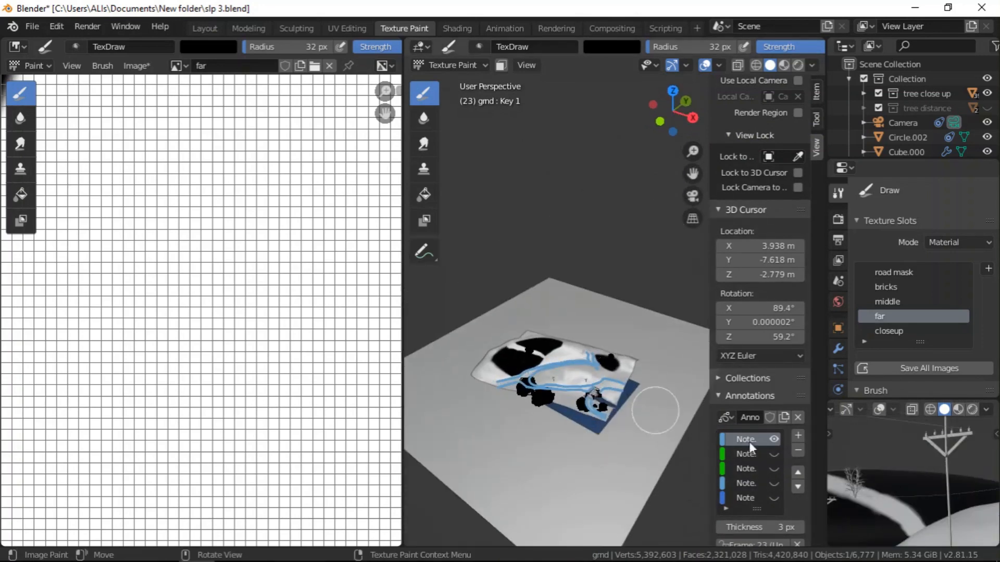
- Examine in the camera view how the black hill below the leafy tree meets the white ground
{"action": "scroll", "coordinate": [868, 485], "scroll_direction": "down", "scroll_amount": 4}
{"action": "scroll", "coordinate": [868, 489], "scroll_direction": "down", "scroll_amount": 4}
{"action": "scroll", "coordinate": [972, 484], "scroll_direction": "up", "scroll_amount": 12}
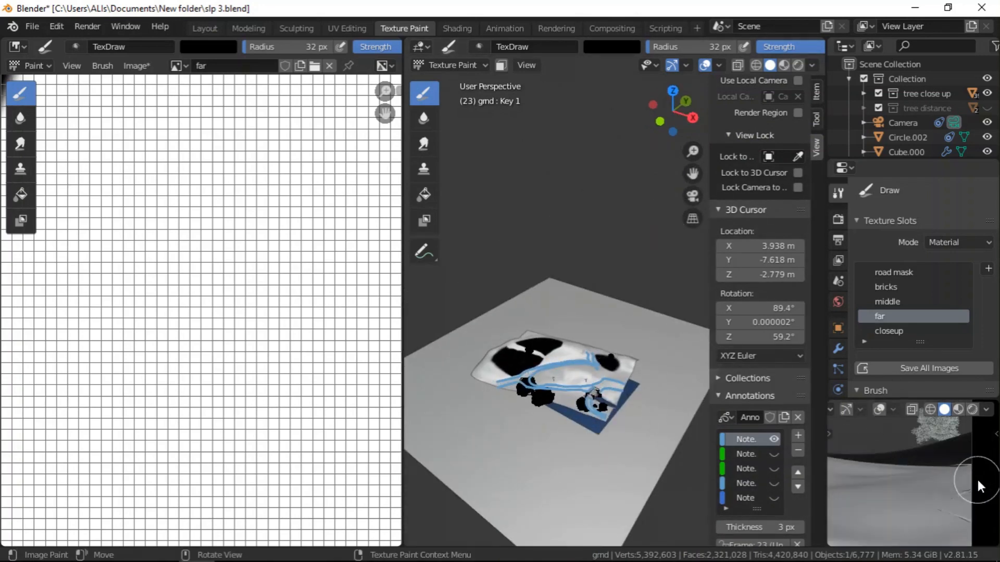
{"action": "scroll", "coordinate": [981, 452], "scroll_direction": "up", "scroll_amount": 3}
{"action": "scroll", "coordinate": [919, 482], "scroll_direction": "up", "scroll_amount": 3}
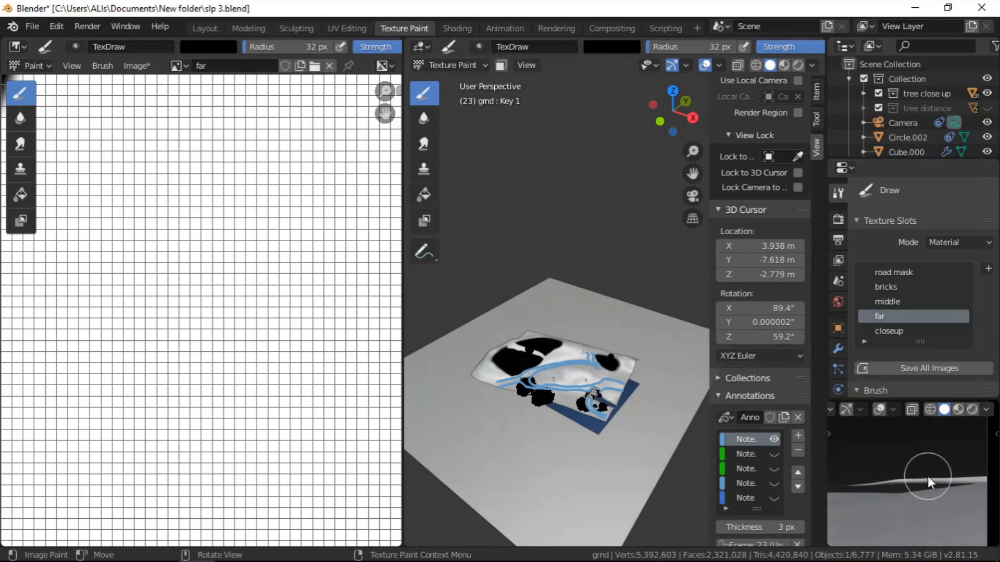
{"action": "scroll", "coordinate": [941, 458], "scroll_direction": "down", "scroll_amount": 2}
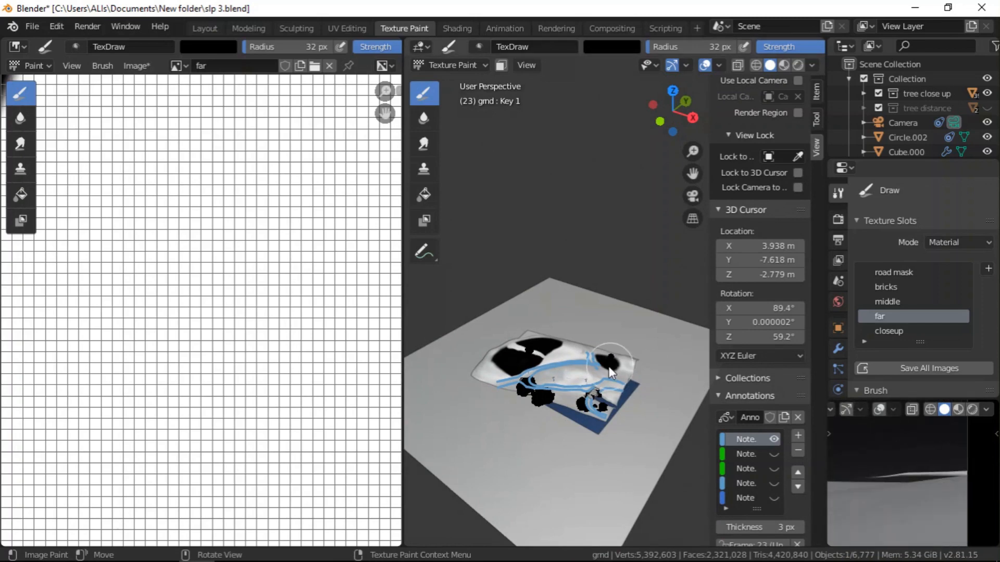
{"action": "scroll", "coordinate": [616, 368], "scroll_direction": "up", "scroll_amount": 5}
{"action": "scroll", "coordinate": [613, 367], "scroll_direction": "up", "scroll_amount": 5}
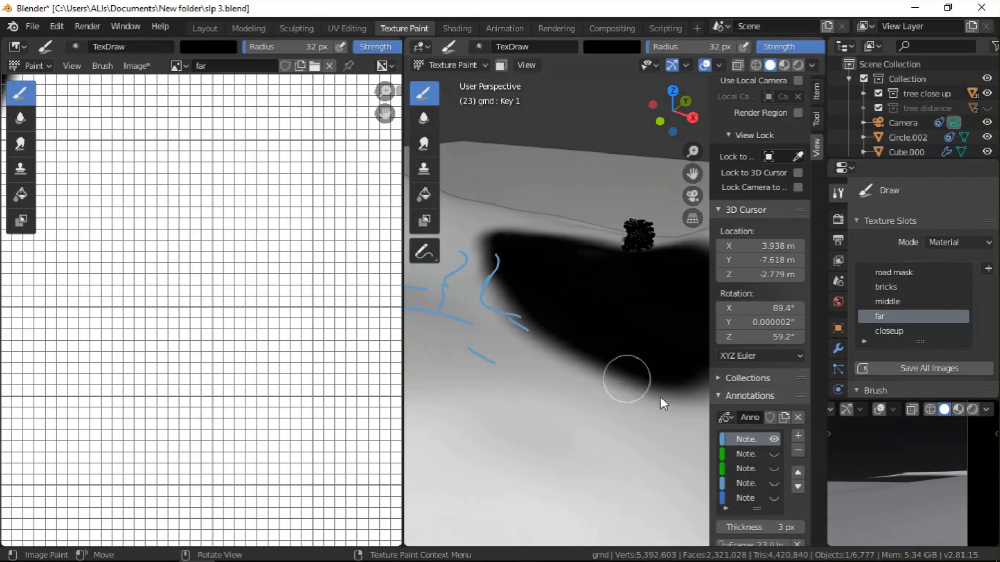
{"action": "scroll", "coordinate": [895, 486], "scroll_direction": "down", "scroll_amount": 5}
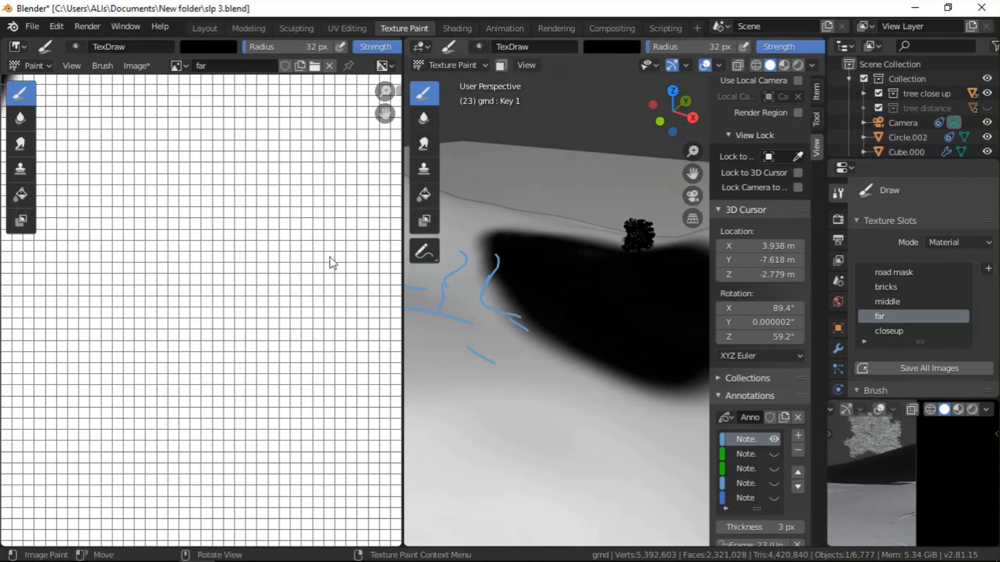
{"action": "scroll", "coordinate": [911, 476], "scroll_direction": "up", "scroll_amount": 3}
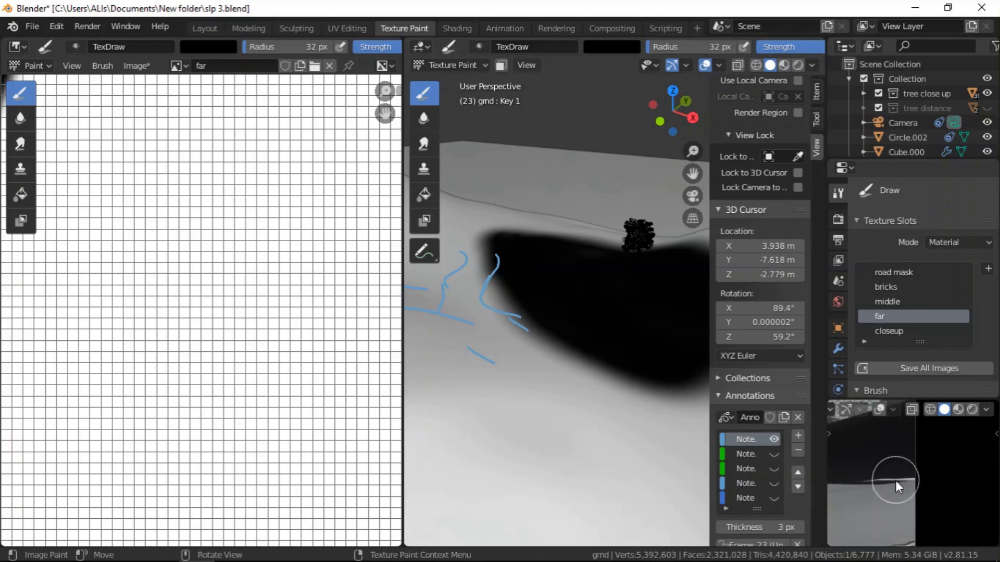
{"action": "scroll", "coordinate": [908, 470], "scroll_direction": "down", "scroll_amount": 3}
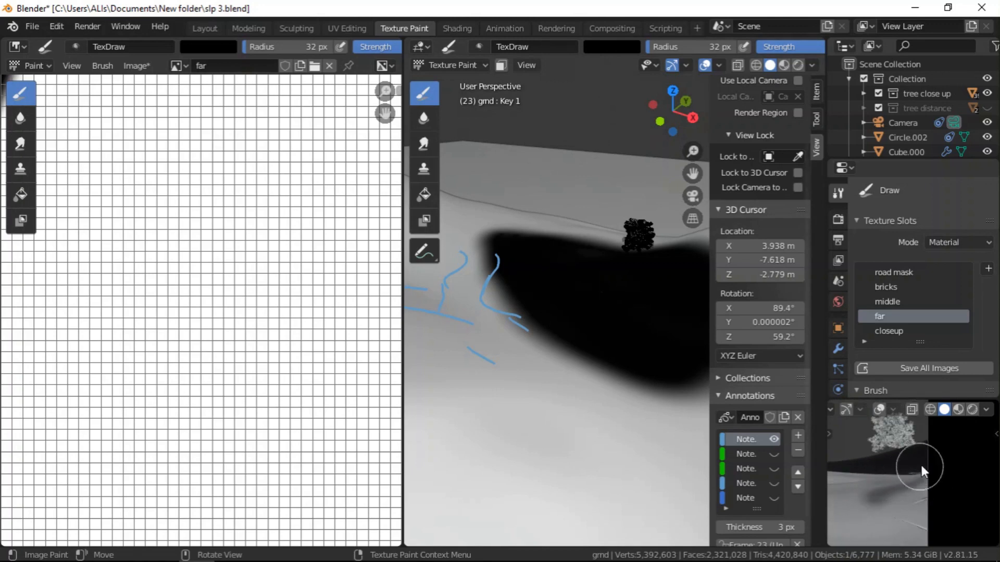
{"action": "scroll", "coordinate": [980, 503], "scroll_direction": "down", "scroll_amount": 3}
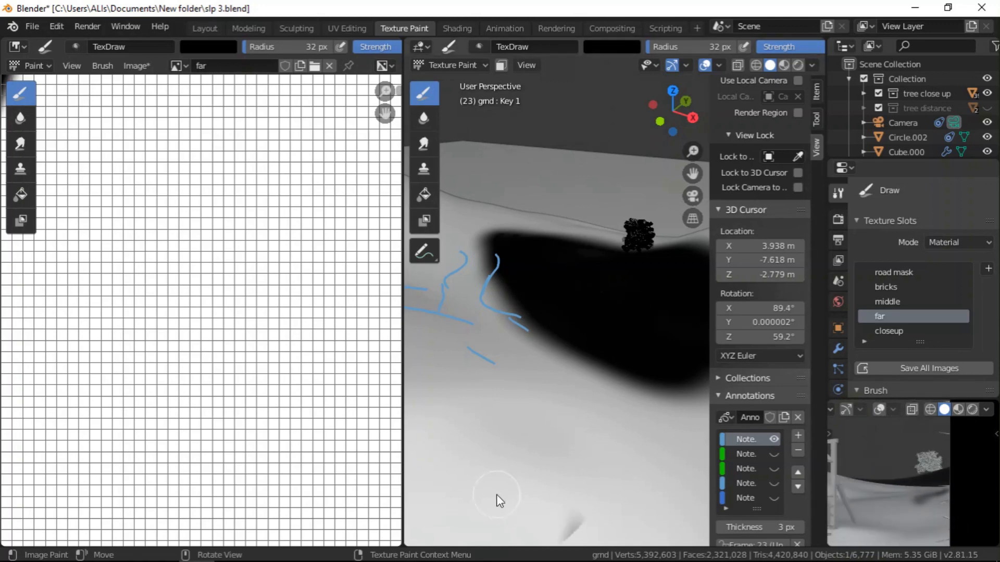
- Try to extend the black patch below the leafy tree down to the annotated path line with black strokes
{"action": "scroll", "coordinate": [664, 384], "scroll_direction": "down", "scroll_amount": 3}
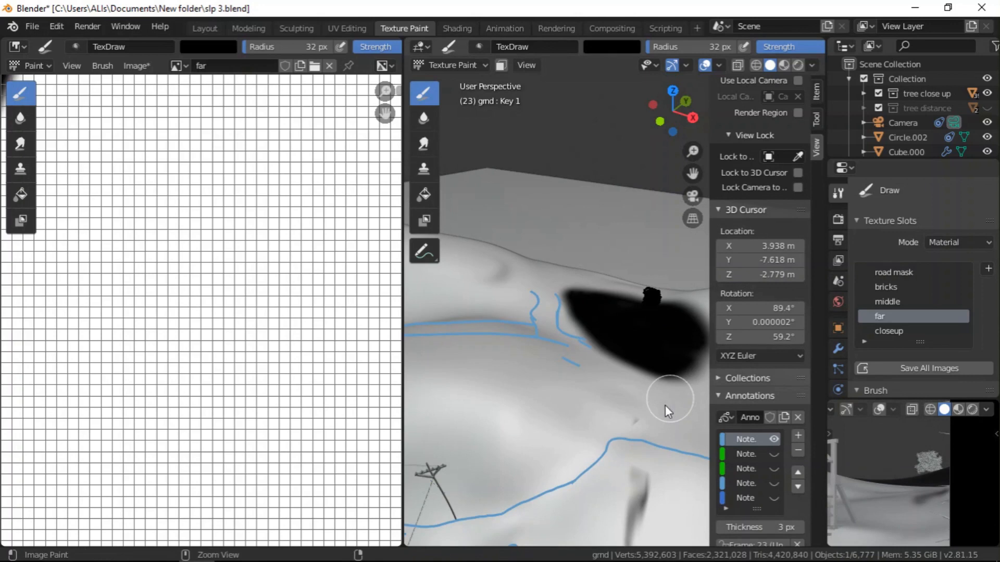
{"action": "scroll", "coordinate": [627, 355], "scroll_direction": "up", "scroll_amount": 2}
{"action": "mouse_move", "coordinate": [635, 363]}
{"action": "left_mouse_down"}
{"action": "mouse_move", "coordinate": [660, 383]}
{"action": "mouse_move", "coordinate": [695, 389]}
{"action": "left_mouse_up"}
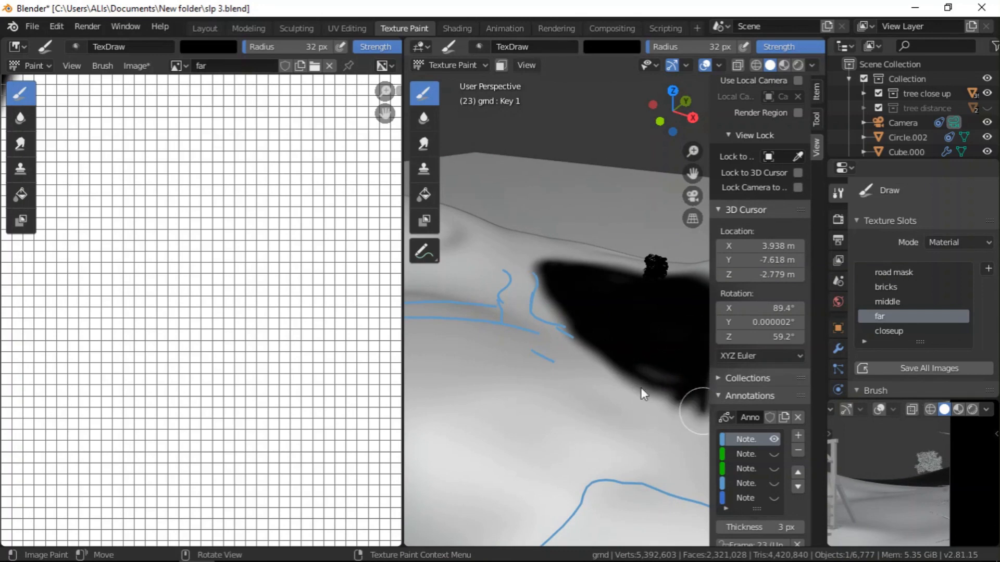
{"action": "scroll", "coordinate": [677, 399], "scroll_direction": "down", "scroll_amount": 2}
{"action": "mouse_move", "coordinate": [645, 391]}
{"action": "left_mouse_down"}
{"action": "mouse_move", "coordinate": [654, 402]}
{"action": "mouse_move", "coordinate": [645, 407]}
{"action": "mouse_move", "coordinate": [665, 368]}
{"action": "mouse_move", "coordinate": [688, 402]}
{"action": "mouse_move", "coordinate": [654, 357]}
{"action": "mouse_move", "coordinate": [670, 380]}
{"action": "mouse_move", "coordinate": [666, 395]}
{"action": "mouse_move", "coordinate": [657, 383]}
{"action": "left_mouse_up"}
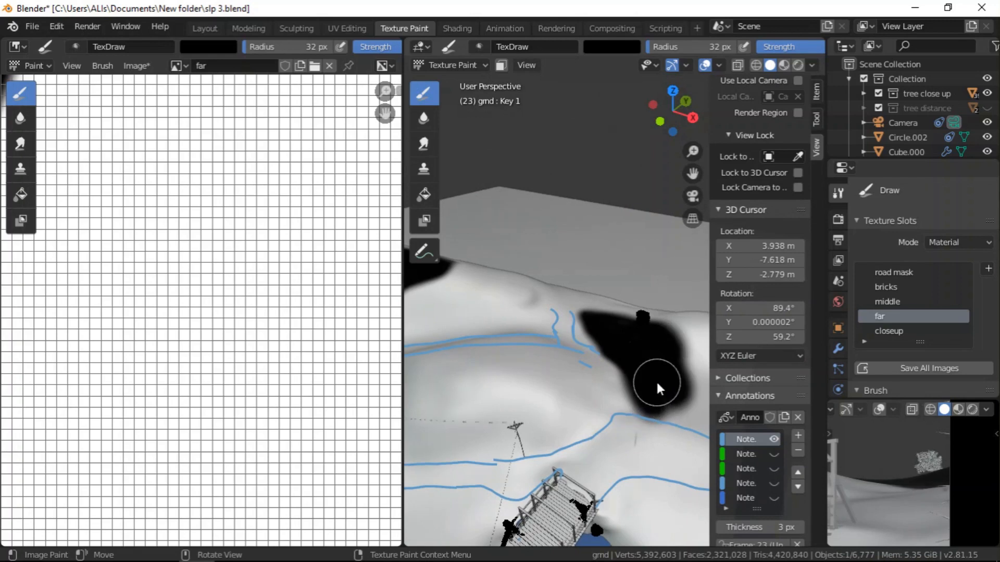
{"action": "scroll", "coordinate": [948, 489], "scroll_direction": "up", "scroll_amount": 4}
{"action": "middle_click_drag", "start_coordinate": [948, 489], "coordinate": [948, 459], "text": "shift"}
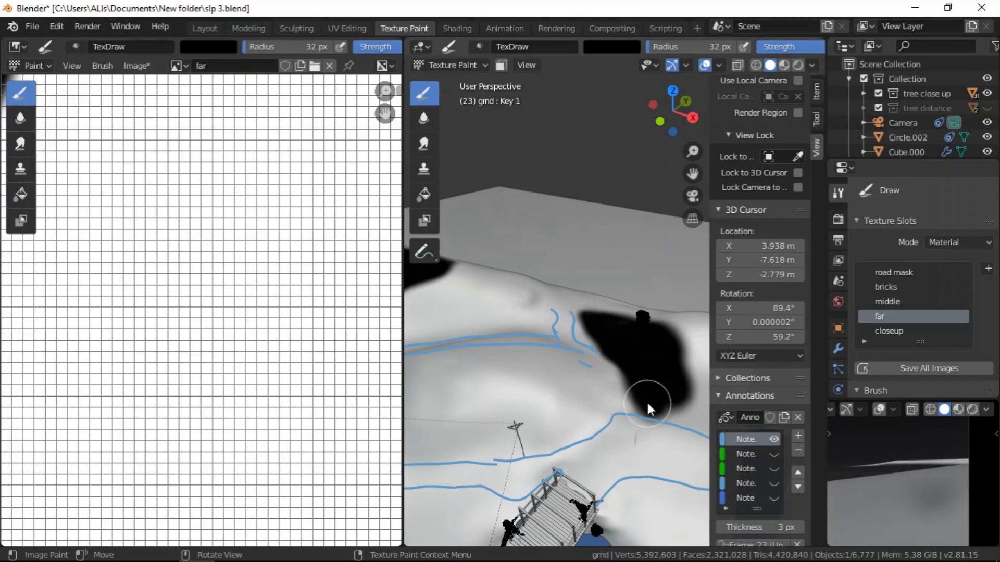
{"action": "mouse_move", "coordinate": [672, 339]}
{"action": "left_mouse_down"}
{"action": "mouse_move", "coordinate": [675, 416]}
{"action": "mouse_move", "coordinate": [664, 409]}
{"action": "left_mouse_up"}
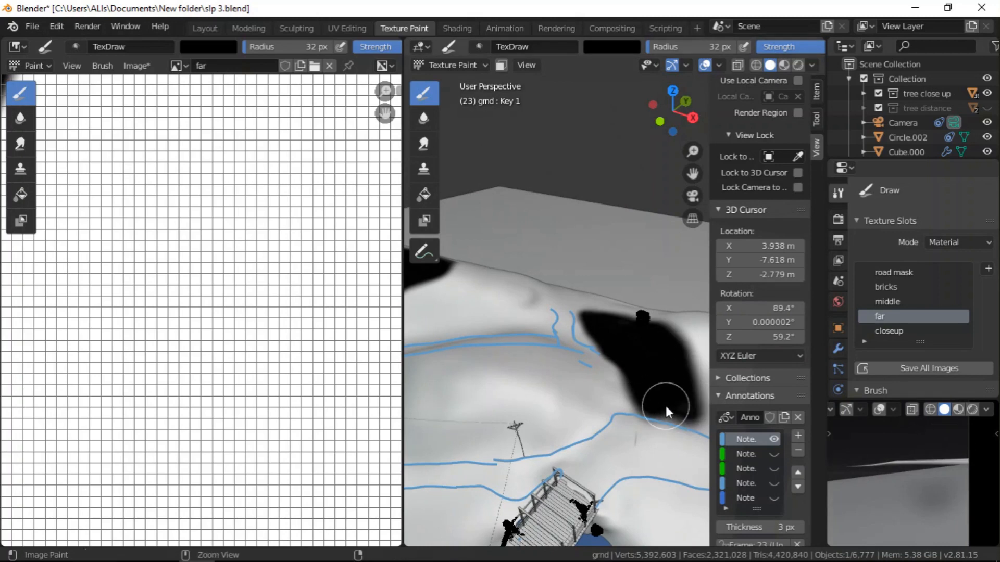
- Undo the black strokes that extend the patch below the leafy tree
{"action": "key", "text": "ctrl+z"}
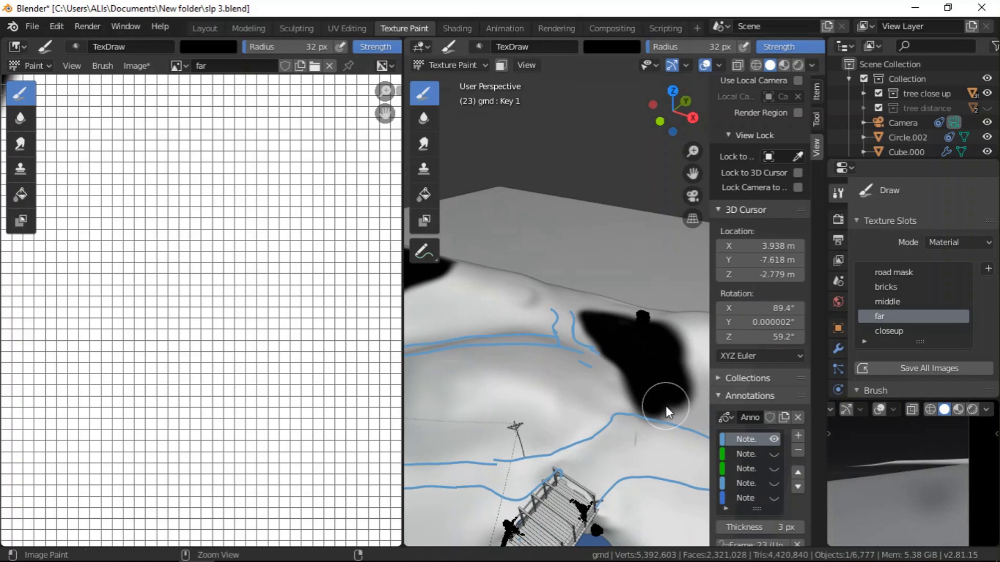
{"action": "key", "text": "ctrl+z"}
{"action": "key", "text": "ctrl+z"}
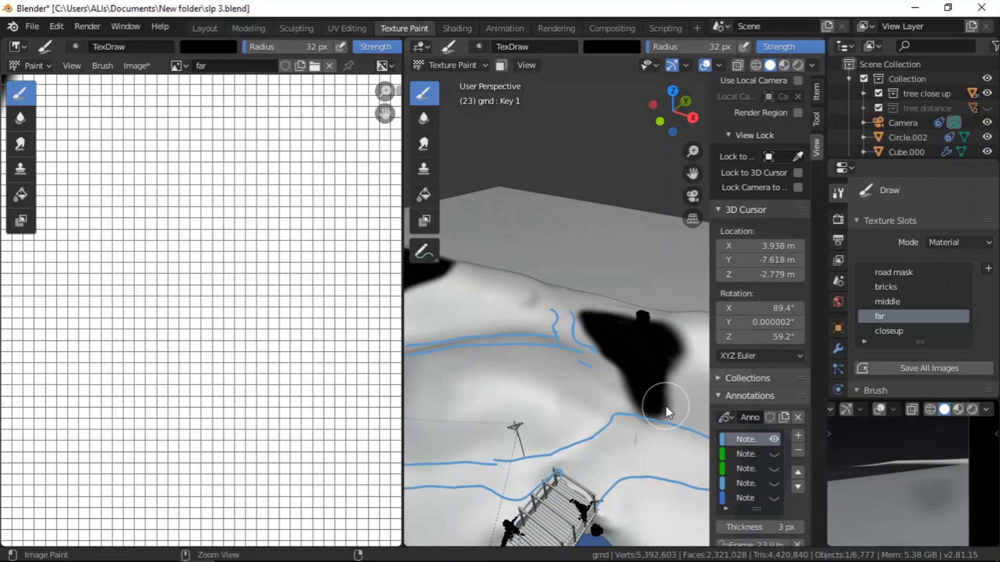
{"action": "key", "text": "ctrl+z"}
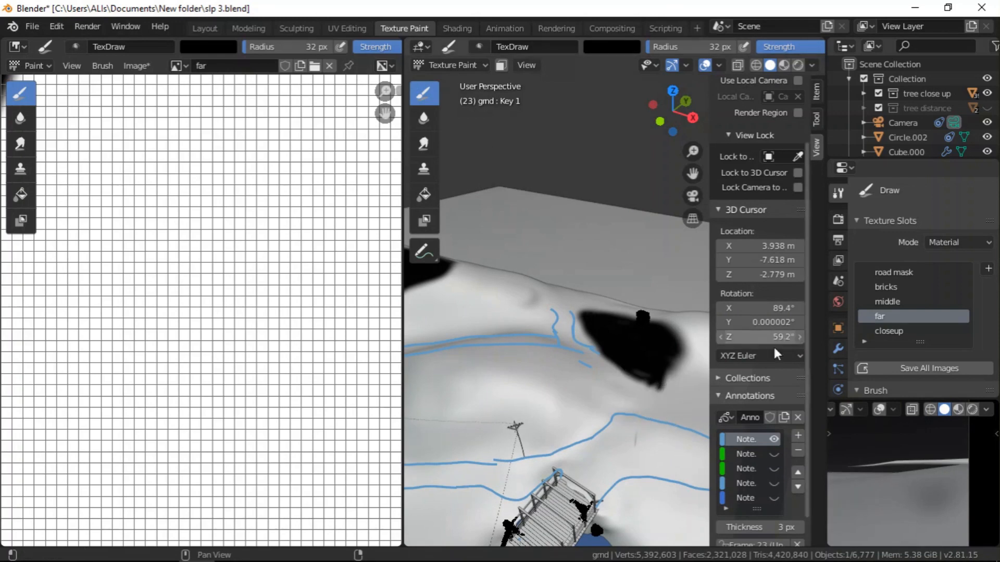
{"action": "scroll", "coordinate": [646, 381], "scroll_direction": "up", "scroll_amount": 1}
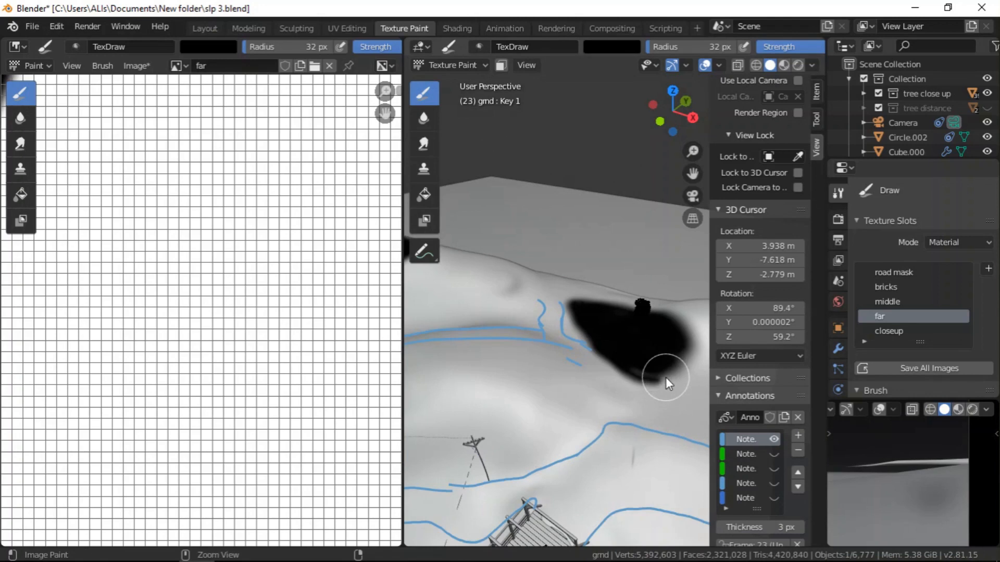
{"action": "key", "text": "ctrl+z"}
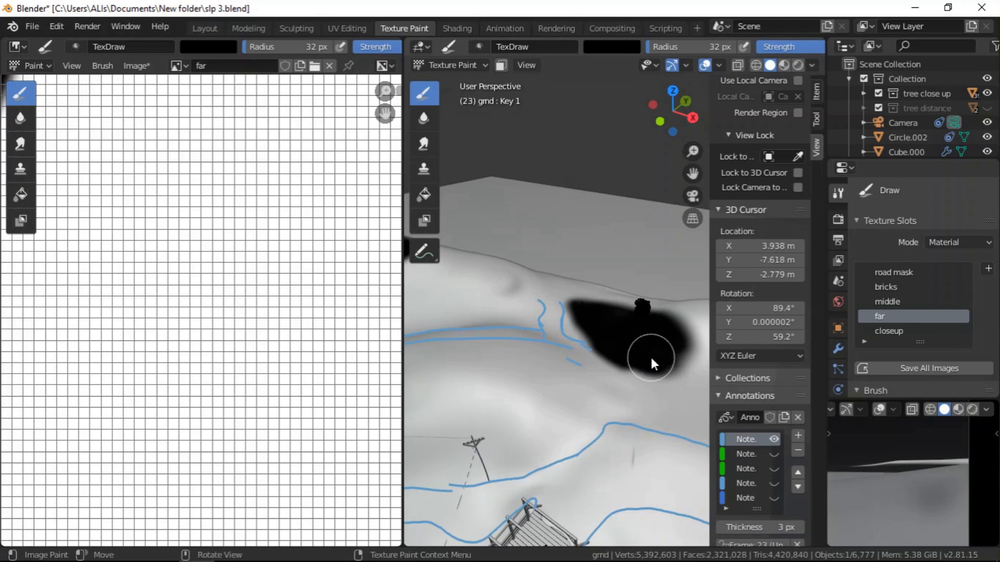
- Paint a little more black along the lower edge of the patch below the leafy tree
{"action": "scroll", "coordinate": [623, 345], "scroll_direction": "down", "scroll_amount": 2}
{"action": "scroll", "coordinate": [624, 352], "scroll_direction": "up", "scroll_amount": 2}
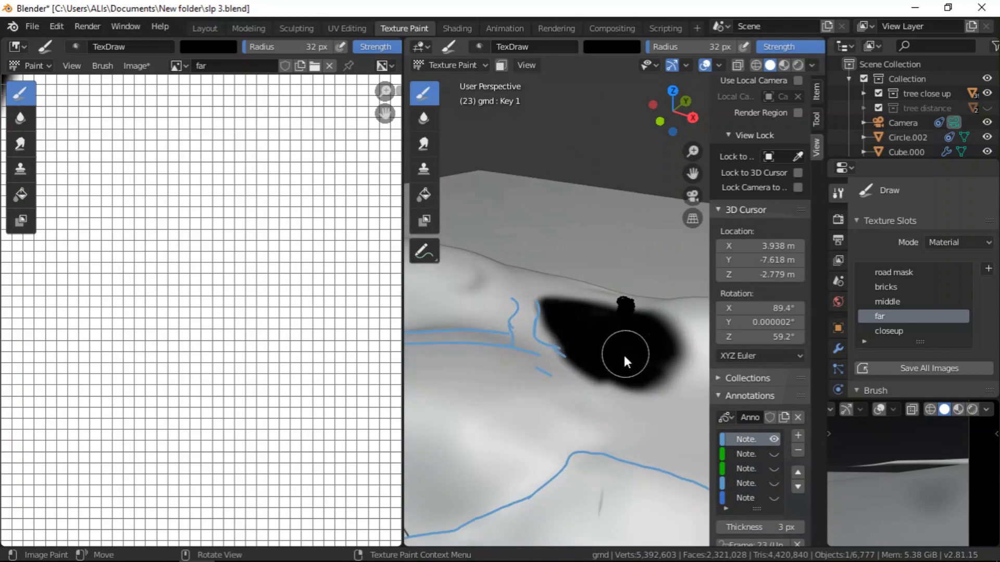
{"action": "scroll", "coordinate": [602, 369], "scroll_direction": "down", "scroll_amount": 2}
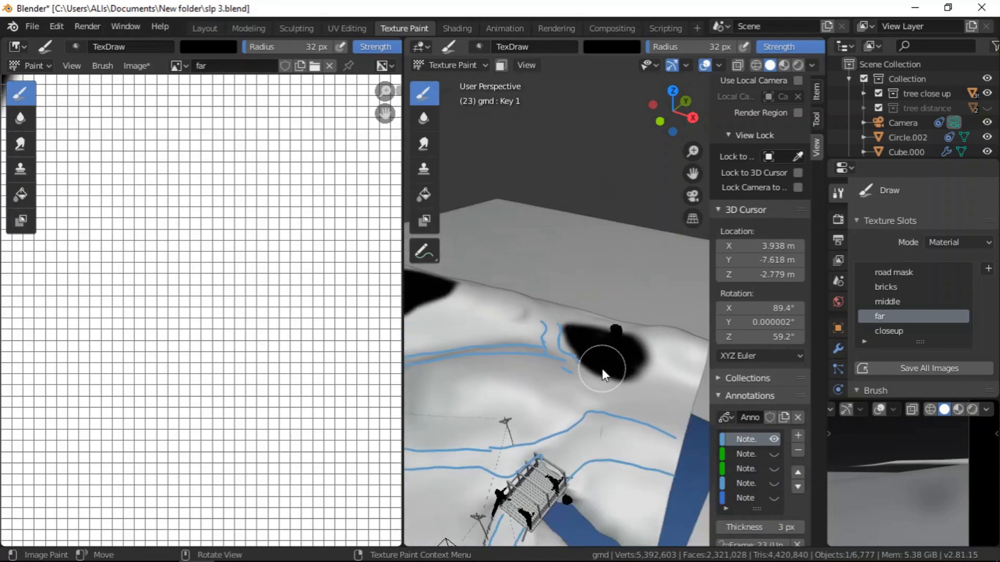
{"action": "scroll", "coordinate": [602, 368], "scroll_direction": "up", "scroll_amount": 2}
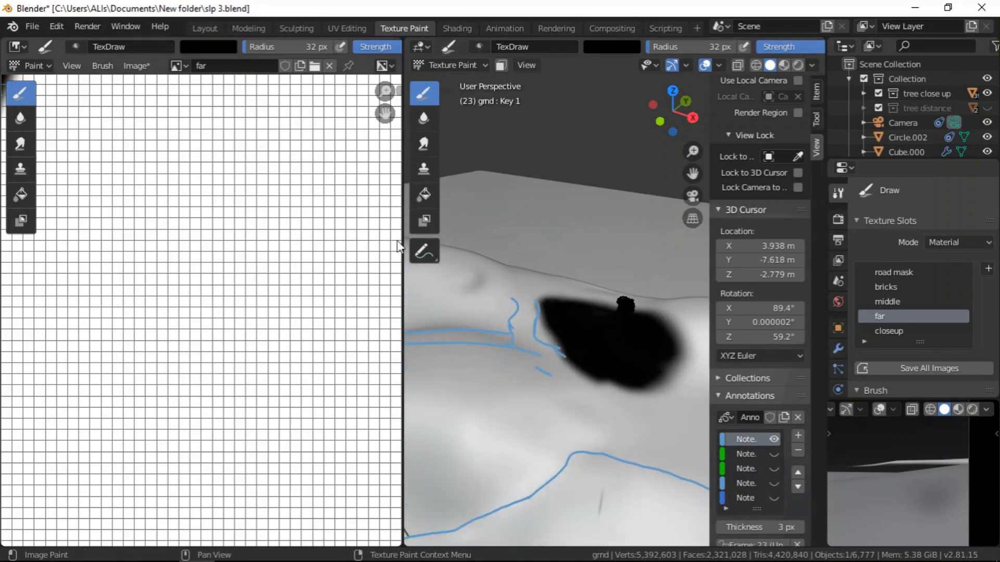
- From the top view, annotate two path border lines across the black patch's lower part, continuing the existing path lines
{"action": "left_click", "coordinate": [424, 252]}
{"action": "left_click", "coordinate": [672, 90]}
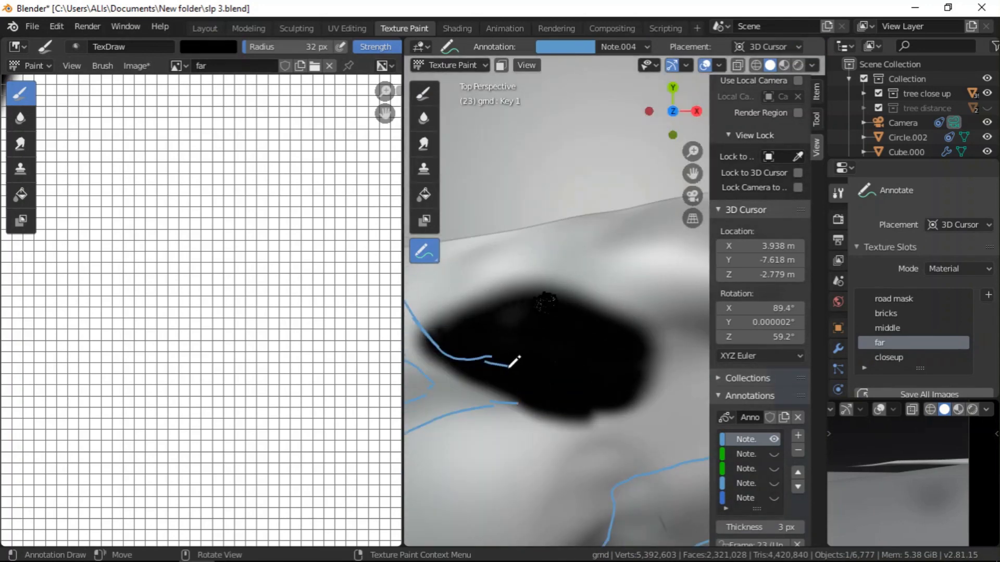
{"action": "mouse_move", "coordinate": [511, 367]}
{"action": "left_mouse_down"}
{"action": "mouse_move", "coordinate": [560, 384]}
{"action": "mouse_move", "coordinate": [619, 380]}
{"action": "mouse_move", "coordinate": [657, 360]}
{"action": "left_mouse_up"}
{"action": "mouse_move", "coordinate": [490, 402]}
{"action": "left_mouse_down"}
{"action": "mouse_move", "coordinate": [619, 411]}
{"action": "mouse_move", "coordinate": [669, 369]}
{"action": "left_mouse_up"}
{"action": "mouse_move", "coordinate": [522, 374]}
{"action": "left_mouse_down", "text": "ctrl"}
{"action": "mouse_move", "coordinate": [503, 362]}
{"action": "mouse_move", "coordinate": [504, 397]}
{"action": "left_mouse_up", "text": "ctrl"}
{"action": "mouse_move", "coordinate": [479, 409]}
{"action": "left_mouse_down"}
{"action": "mouse_move", "coordinate": [527, 406]}
{"action": "mouse_move", "coordinate": [458, 358]}
{"action": "left_mouse_up"}
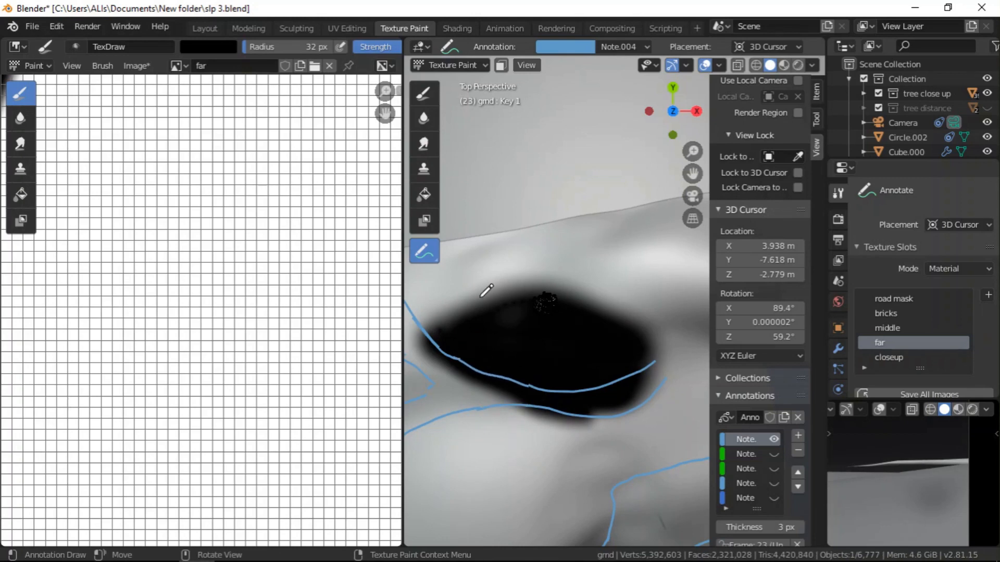
- Paint the strip between the two new annotation lines white and check the patch's edge in the camera view
{"action": "left_click", "coordinate": [423, 93]}
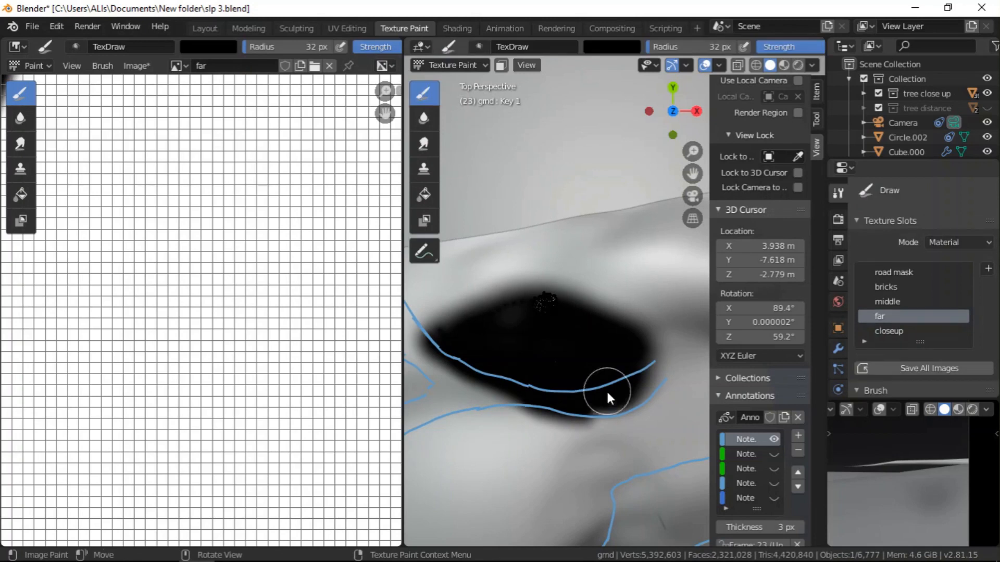
{"action": "scroll", "coordinate": [604, 392], "scroll_direction": "up", "scroll_amount": 1}
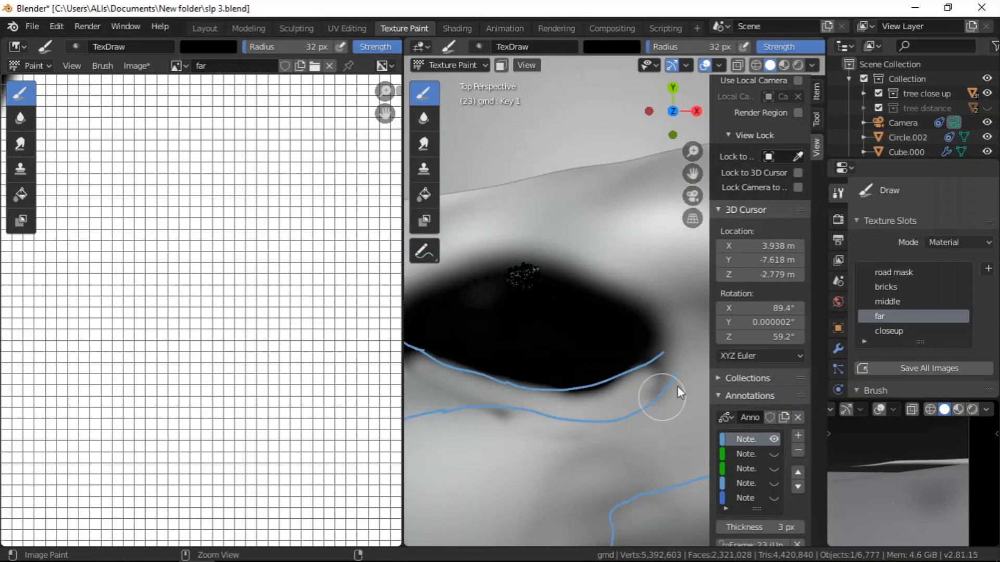
{"action": "scroll", "coordinate": [588, 418], "scroll_direction": "down", "scroll_amount": 3}
{"action": "scroll", "coordinate": [464, 380], "scroll_direction": "up", "scroll_amount": 3}
{"action": "scroll", "coordinate": [533, 407], "scroll_direction": "down", "scroll_amount": 3}
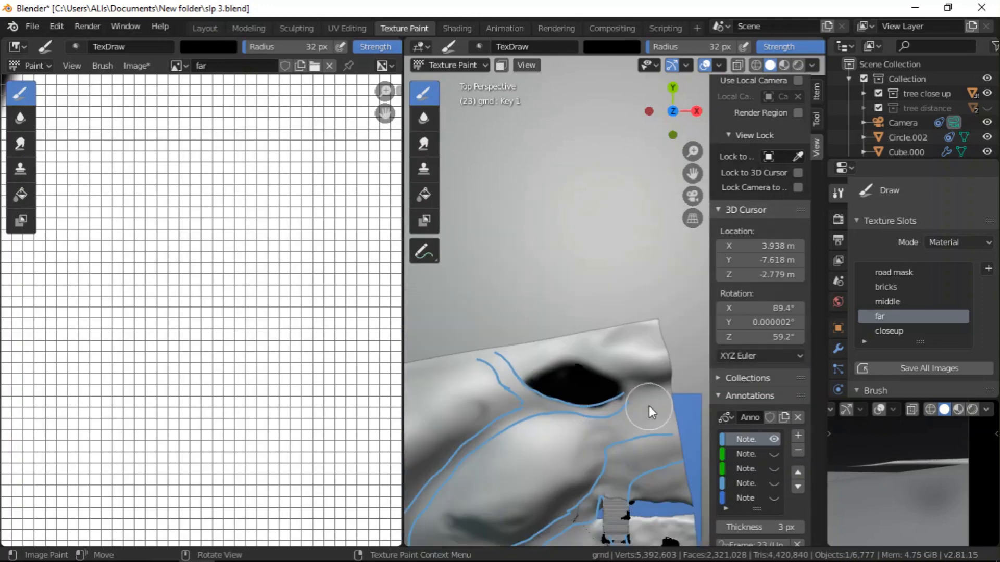
{"action": "scroll", "coordinate": [913, 489], "scroll_direction": "down", "scroll_amount": 1}
{"action": "scroll", "coordinate": [913, 490], "scroll_direction": "down", "scroll_amount": 2}
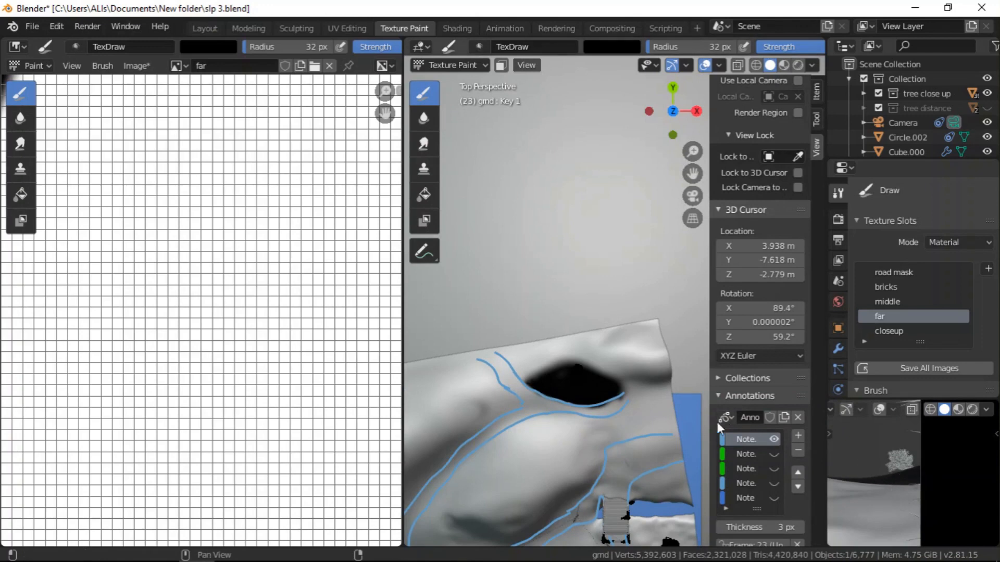
- Fill the patch's lower edge with black along the upper annotation line
{"action": "scroll", "coordinate": [568, 407], "scroll_direction": "up", "scroll_amount": 3}
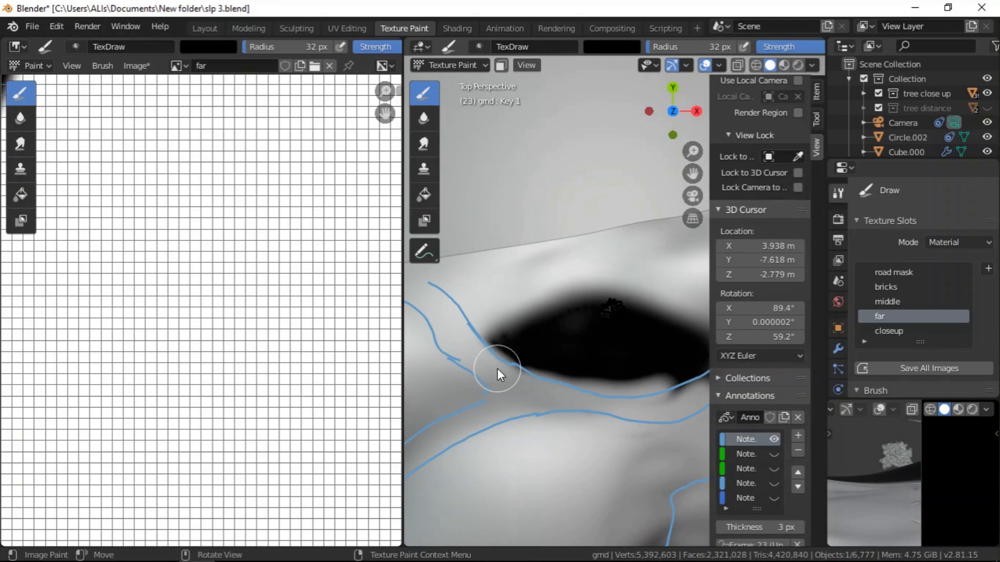
{"action": "mouse_move", "coordinate": [508, 357]}
{"action": "left_mouse_down"}
{"action": "mouse_move", "coordinate": [641, 393]}
{"action": "mouse_move", "coordinate": [695, 377]}
{"action": "left_mouse_up"}
{"action": "left_click_drag", "start_coordinate": [497, 351], "coordinate": [682, 361]}
{"action": "scroll", "coordinate": [525, 379], "scroll_direction": "down", "scroll_amount": 3}
{"action": "scroll", "coordinate": [525, 379], "scroll_direction": "down", "scroll_amount": 1}
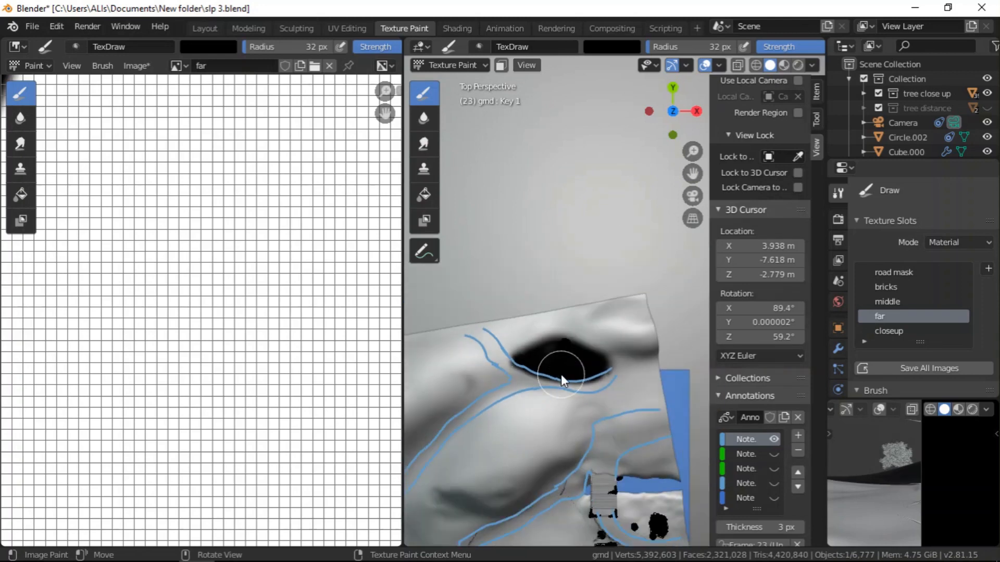
- Review the far mask over the whole terrain and save its image as far.png
{"action": "scroll", "coordinate": [620, 360], "scroll_direction": "up", "scroll_amount": 2}
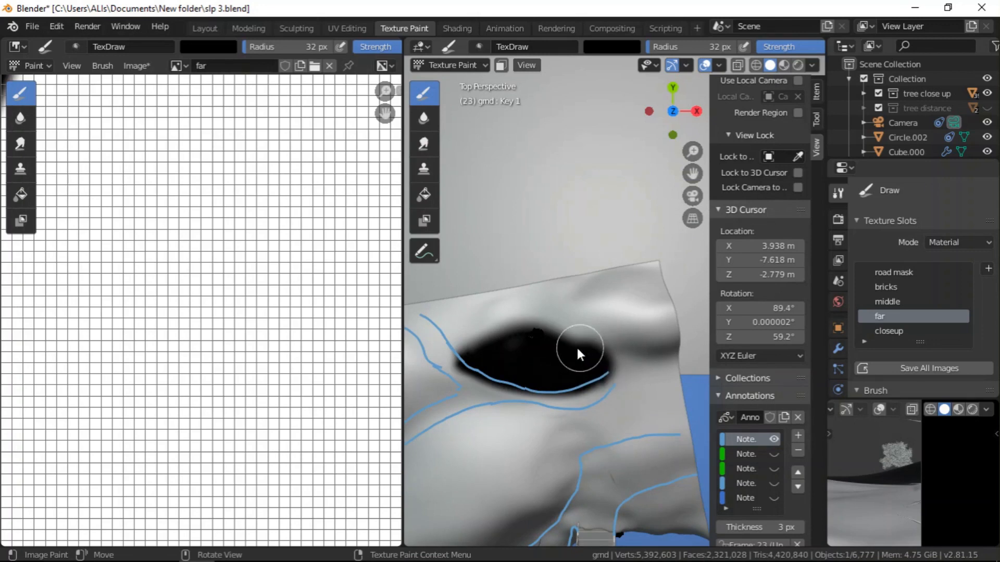
{"action": "scroll", "coordinate": [566, 345], "scroll_direction": "down", "scroll_amount": 5}
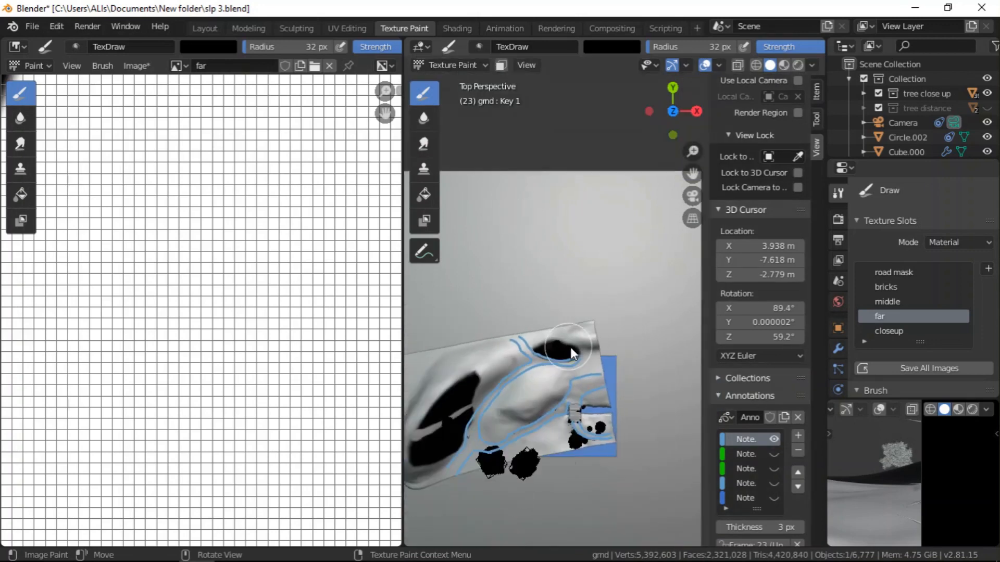
{"action": "middle_click_drag", "start_coordinate": [541, 374], "coordinate": [546, 364]}
{"action": "scroll", "coordinate": [609, 391], "scroll_direction": "up", "scroll_amount": 4}
{"action": "middle_click_drag", "start_coordinate": [609, 390], "coordinate": [581, 361]}
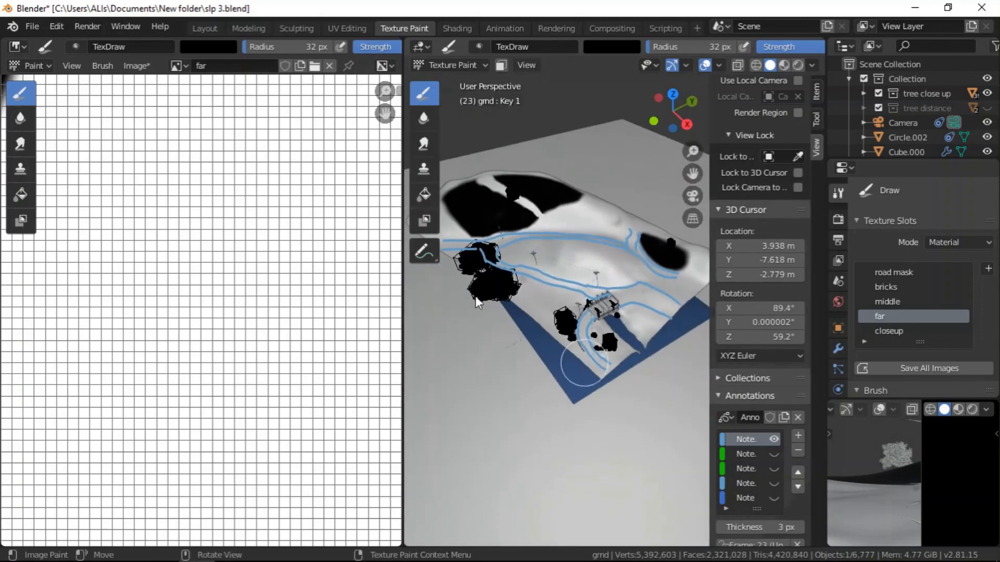
{"action": "left_click", "coordinate": [135, 66]}
{"action": "left_click", "coordinate": [181, 183]}
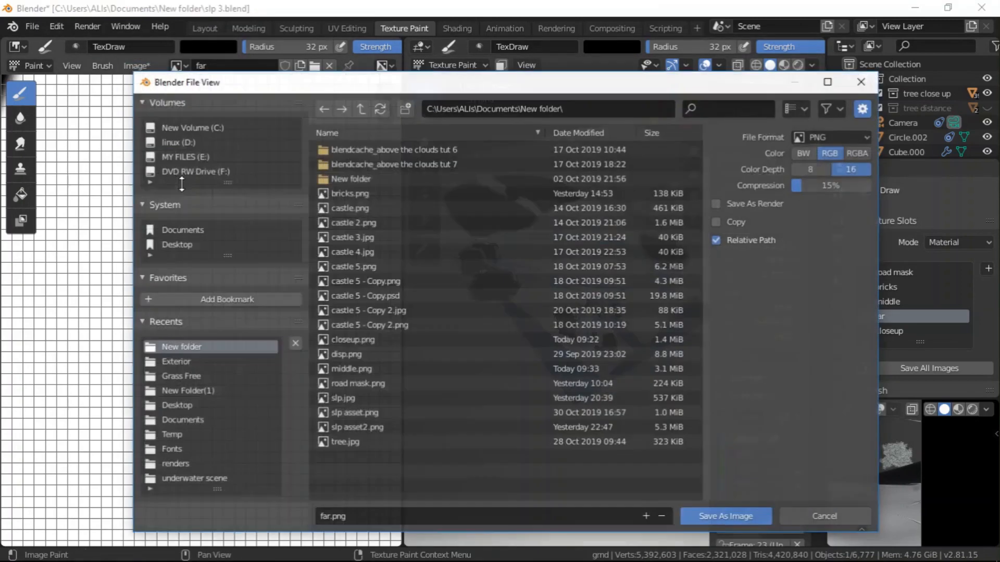
{"action": "left_click", "coordinate": [705, 516]}
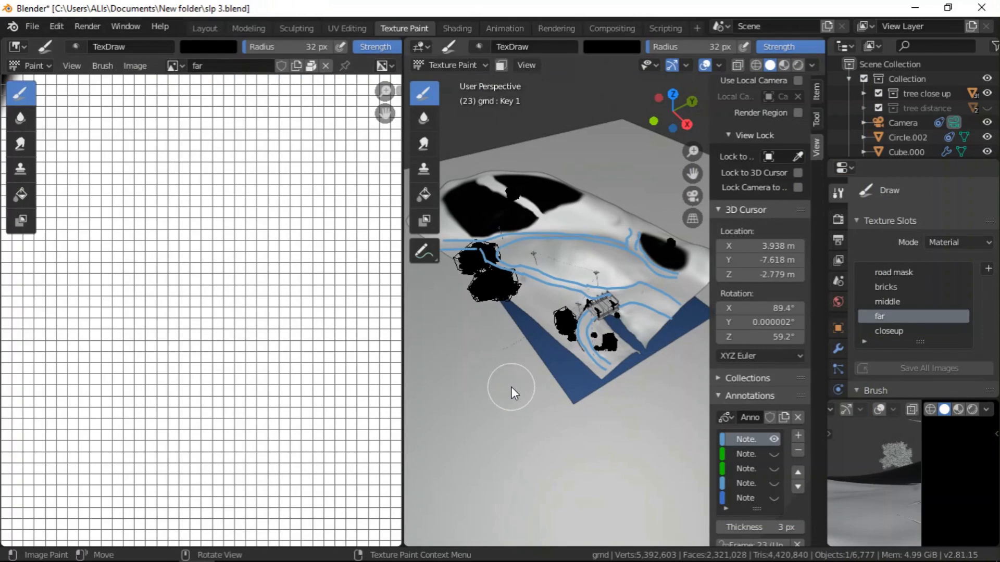
{"action": "left_click", "coordinate": [449, 549]}
{"action": "left_click", "coordinate": [448, 553]}
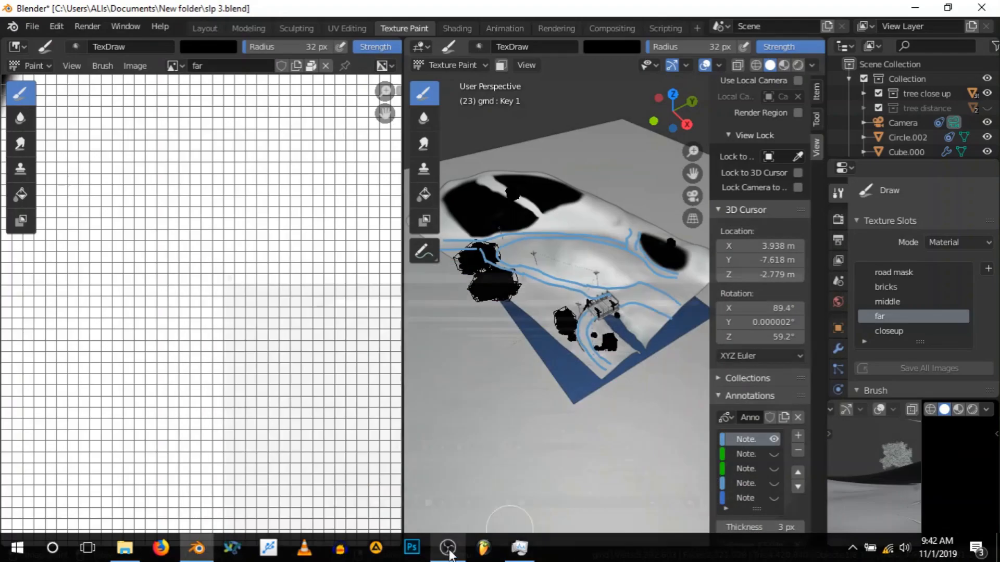
- Inspect the far mask on the terrain and compare it with the closeup and middle masks, checking coverage in the camera view
{"action": "middle_click_drag", "start_coordinate": [518, 263], "coordinate": [554, 274]}
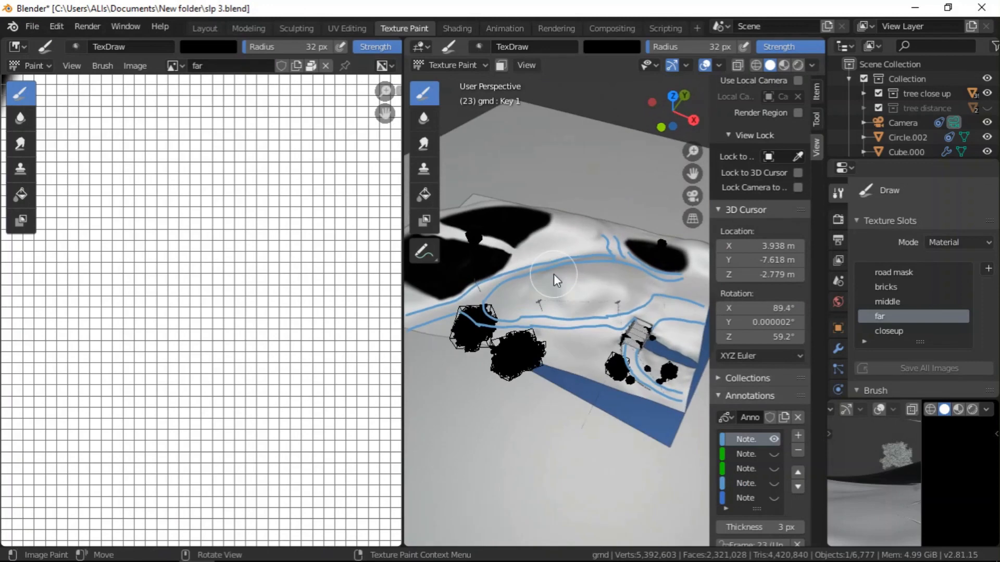
{"action": "middle_click_drag", "start_coordinate": [554, 260], "coordinate": [610, 312]}
{"action": "scroll", "coordinate": [611, 194], "scroll_direction": "up", "scroll_amount": 5}
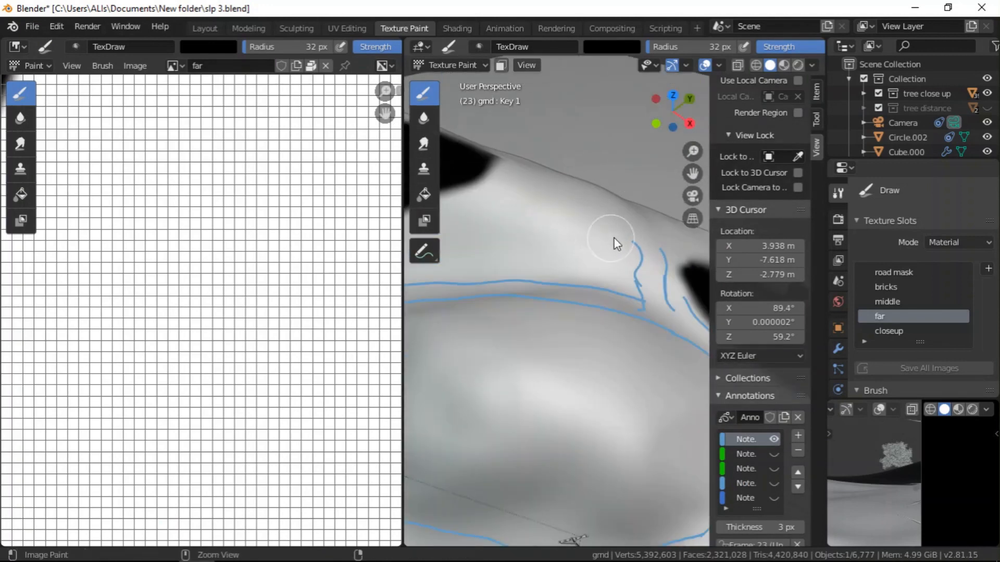
{"action": "scroll", "coordinate": [630, 233], "scroll_direction": "down", "scroll_amount": 6}
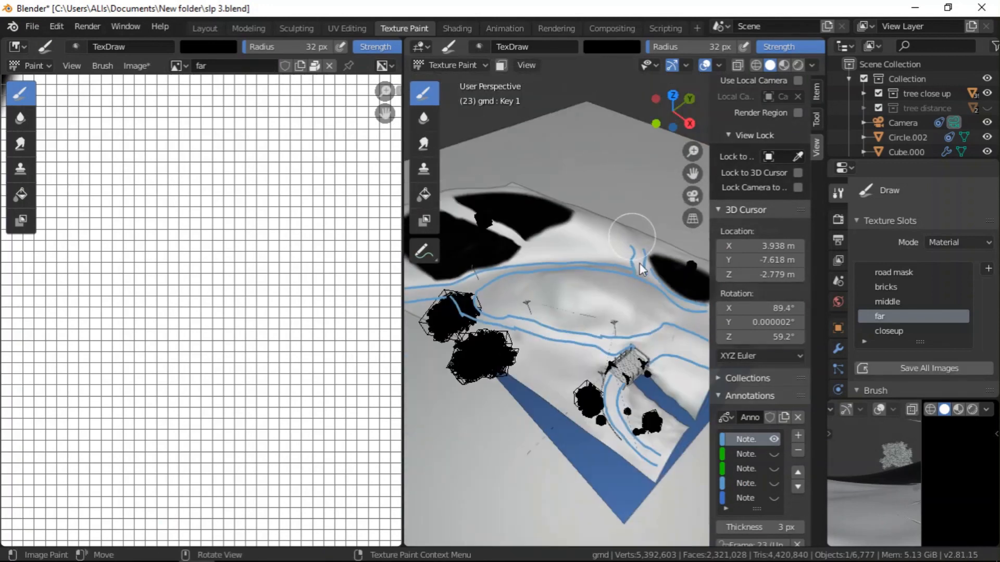
{"action": "left_click", "coordinate": [886, 332]}
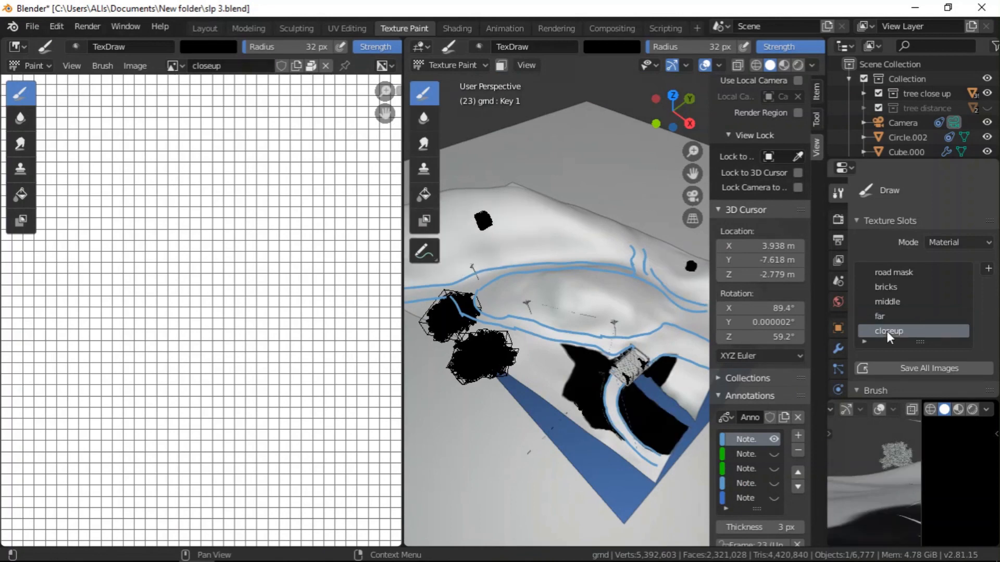
{"action": "left_click", "coordinate": [886, 300]}
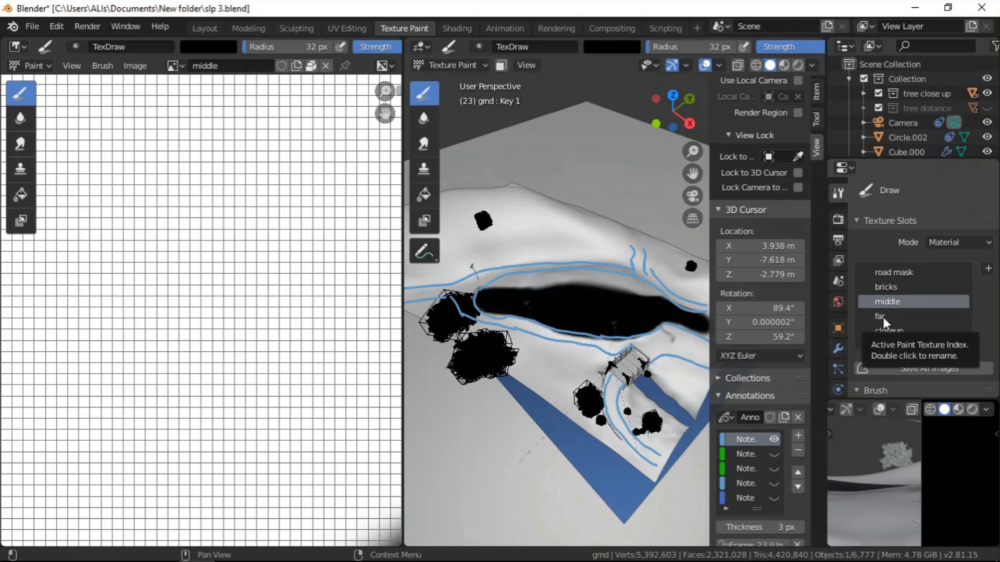
{"action": "scroll", "coordinate": [921, 490], "scroll_direction": "down", "scroll_amount": 10}
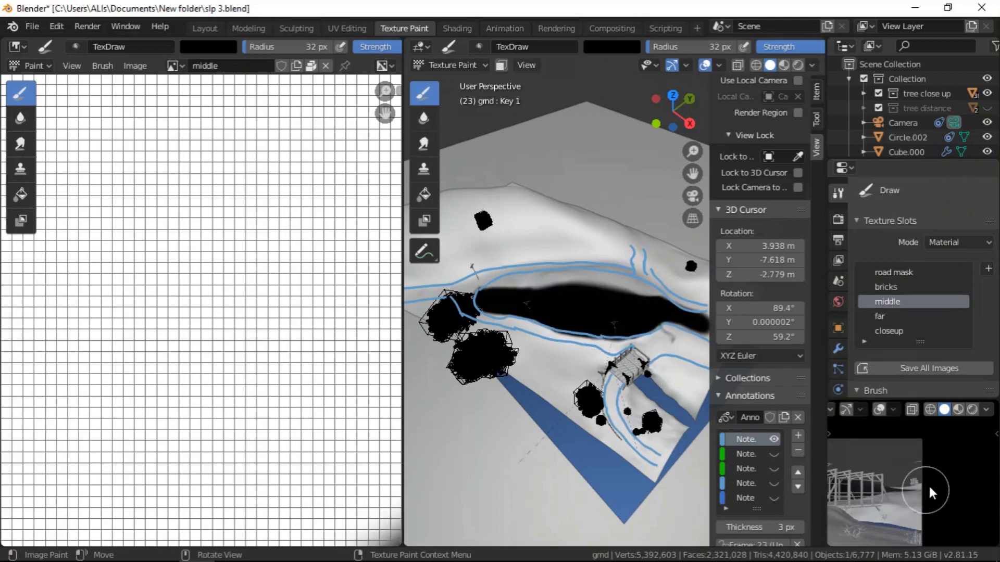
{"action": "scroll", "coordinate": [919, 487], "scroll_direction": "down", "scroll_amount": 2}
{"action": "scroll", "coordinate": [891, 477], "scroll_direction": "up", "scroll_amount": 2}
{"action": "scroll", "coordinate": [941, 482], "scroll_direction": "down", "scroll_amount": 2}
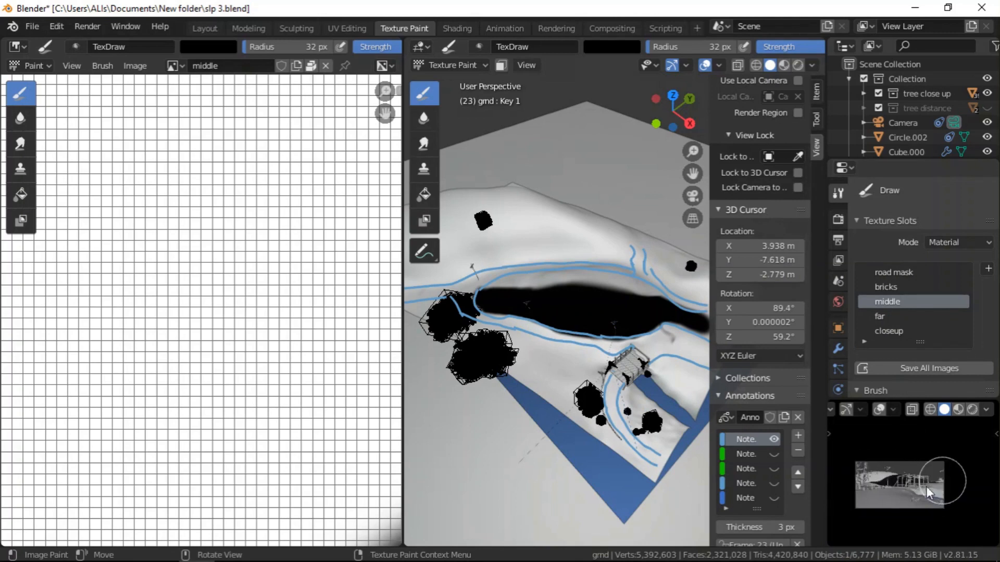
{"action": "scroll", "coordinate": [884, 485], "scroll_direction": "up", "scroll_amount": 3}
{"action": "scroll", "coordinate": [888, 483], "scroll_direction": "up", "scroll_amount": 1}
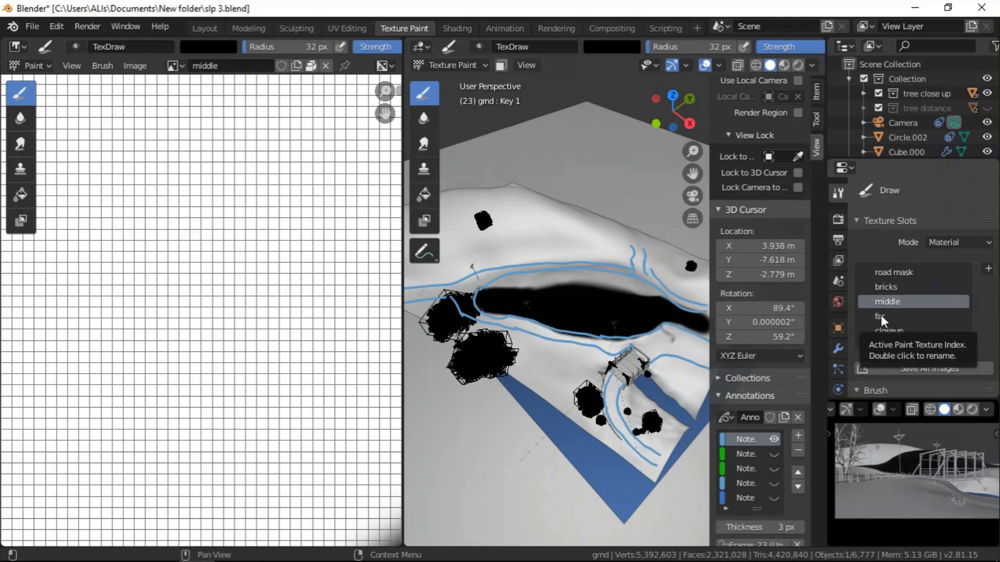
- Switch to the closeup mask and extend its black area beside the bridge along the path's lower annotation line
{"action": "left_click", "coordinate": [892, 331]}
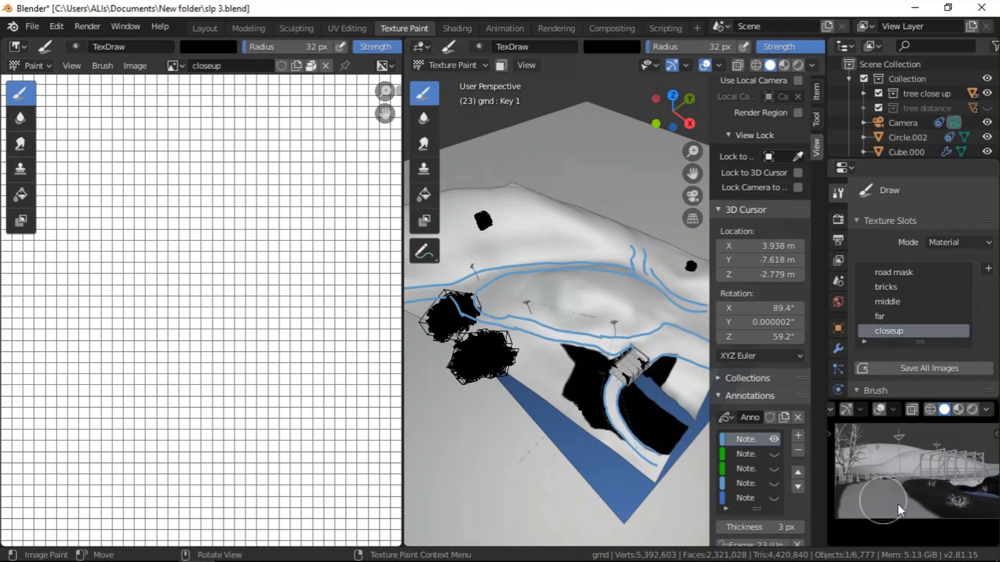
{"action": "scroll", "coordinate": [854, 474], "scroll_direction": "down", "scroll_amount": 2}
{"action": "scroll", "coordinate": [848, 473], "scroll_direction": "up", "scroll_amount": 10}
{"action": "middle_click_drag", "start_coordinate": [908, 542], "coordinate": [961, 487], "text": "shift"}
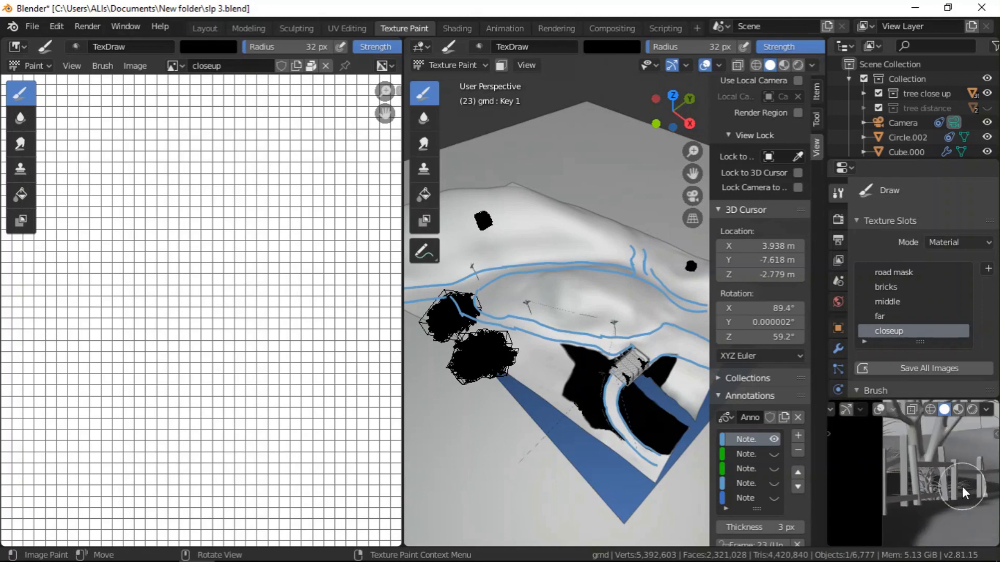
{"action": "scroll", "coordinate": [541, 346], "scroll_direction": "up", "scroll_amount": 6}
{"action": "scroll", "coordinate": [551, 344], "scroll_direction": "up", "scroll_amount": 2}
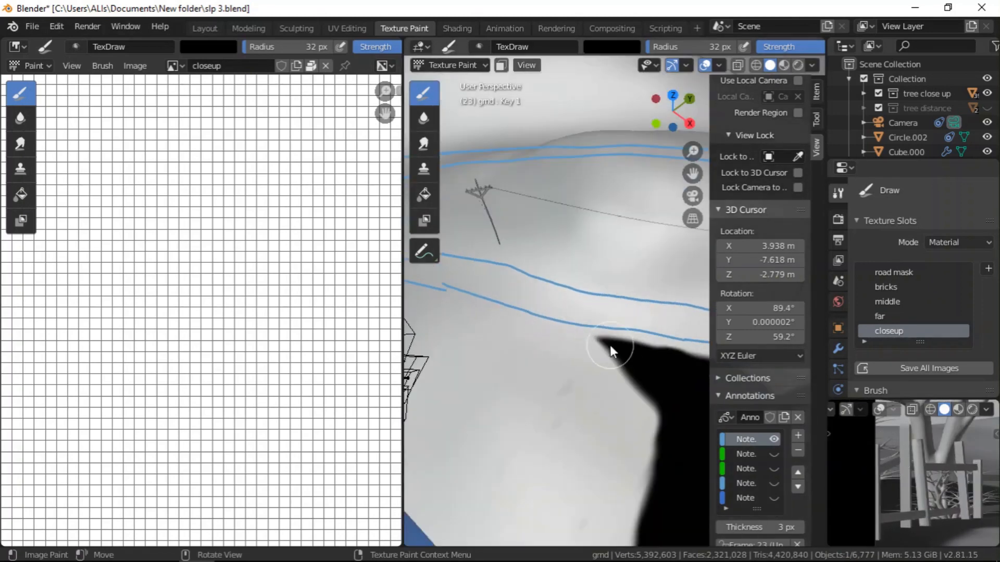
{"action": "left_click_drag", "start_coordinate": [581, 336], "coordinate": [570, 336]}
{"action": "scroll", "coordinate": [512, 350], "scroll_direction": "down", "scroll_amount": 6}
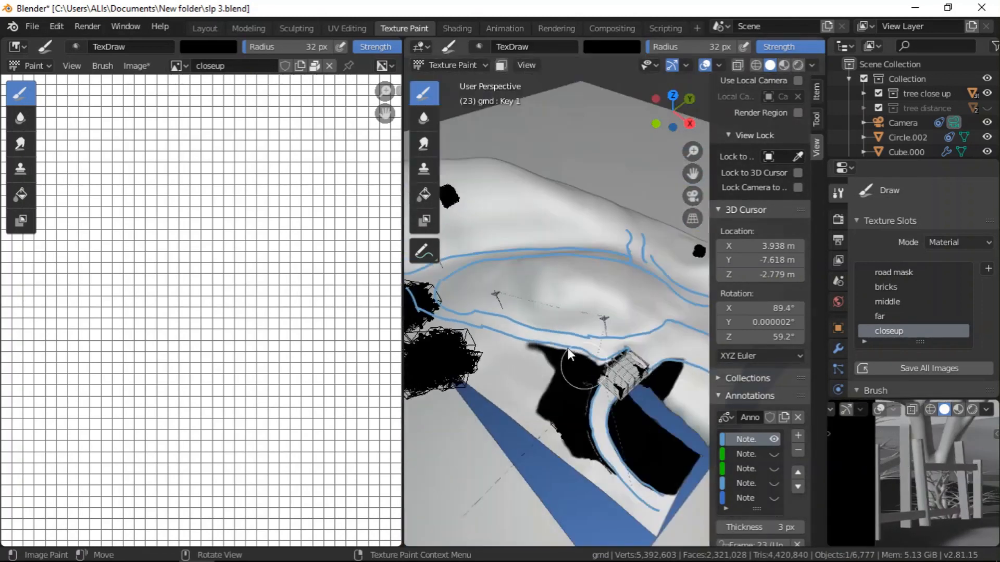
- Paint the closeup black farther along the path line, fill its inner edge, and check the fence area in the camera view
{"action": "scroll", "coordinate": [583, 351], "scroll_direction": "up", "scroll_amount": 8}
{"action": "scroll", "coordinate": [594, 338], "scroll_direction": "down", "scroll_amount": 4}
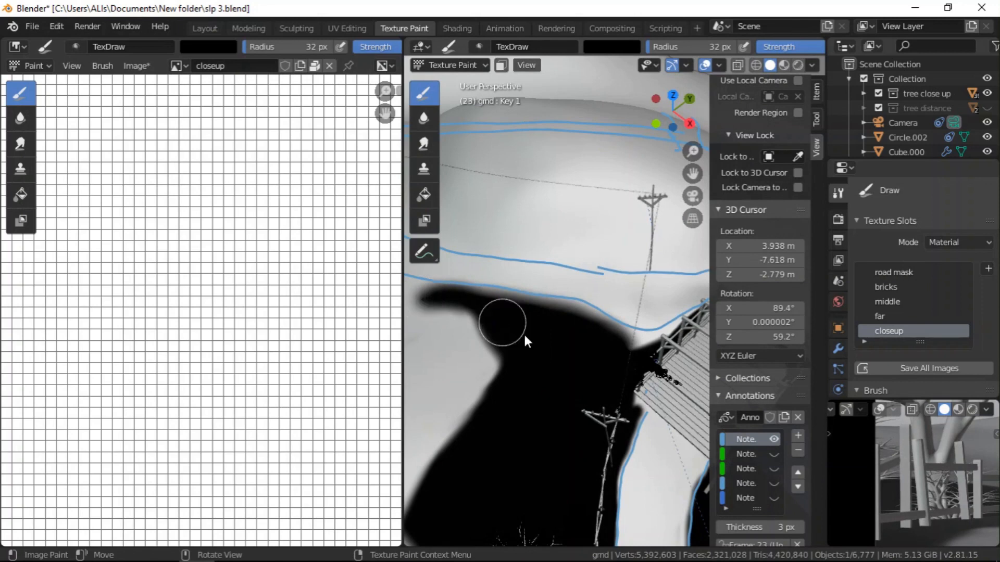
{"action": "scroll", "coordinate": [501, 320], "scroll_direction": "down", "scroll_amount": 3}
{"action": "scroll", "coordinate": [464, 312], "scroll_direction": "up", "scroll_amount": 6}
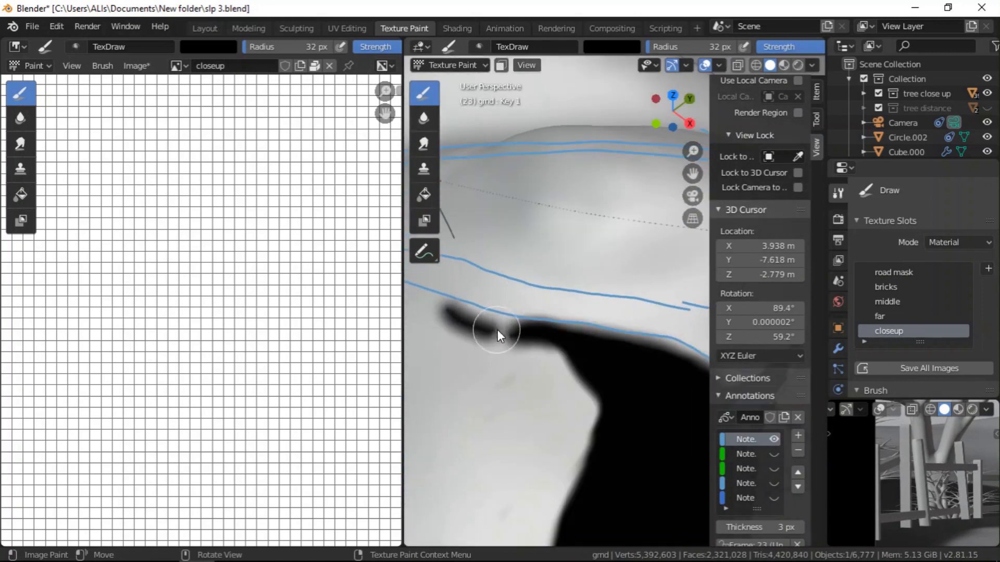
{"action": "mouse_move", "coordinate": [439, 311]}
{"action": "left_mouse_down"}
{"action": "mouse_move", "coordinate": [615, 414]}
{"action": "mouse_move", "coordinate": [557, 355]}
{"action": "mouse_move", "coordinate": [586, 435]}
{"action": "left_mouse_up"}
{"action": "mouse_move", "coordinate": [591, 401]}
{"action": "left_mouse_down"}
{"action": "mouse_move", "coordinate": [505, 351]}
{"action": "mouse_move", "coordinate": [594, 464]}
{"action": "mouse_move", "coordinate": [551, 354]}
{"action": "left_mouse_up"}
{"action": "scroll", "coordinate": [885, 458], "scroll_direction": "down", "scroll_amount": 8}
{"action": "scroll", "coordinate": [963, 467], "scroll_direction": "up", "scroll_amount": 2}
{"action": "scroll", "coordinate": [961, 464], "scroll_direction": "down", "scroll_amount": 2}
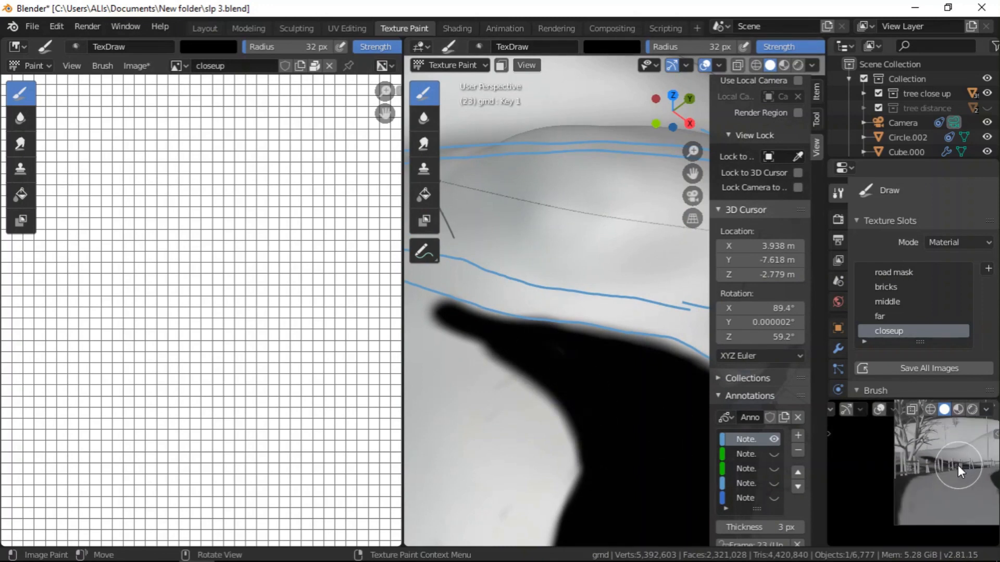
{"action": "scroll", "coordinate": [883, 449], "scroll_direction": "up", "scroll_amount": 3}
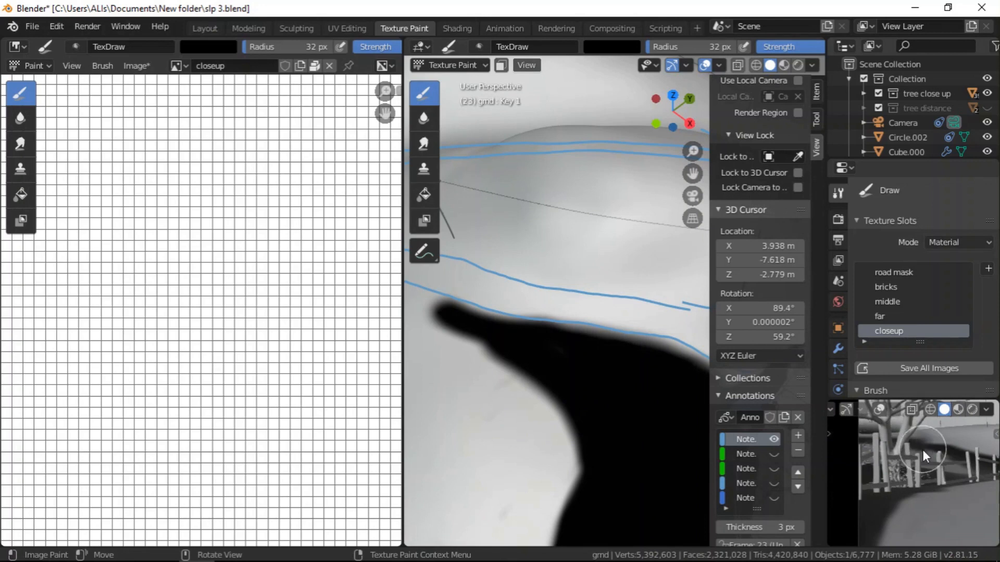
{"action": "scroll", "coordinate": [589, 420], "scroll_direction": "down", "scroll_amount": 5}
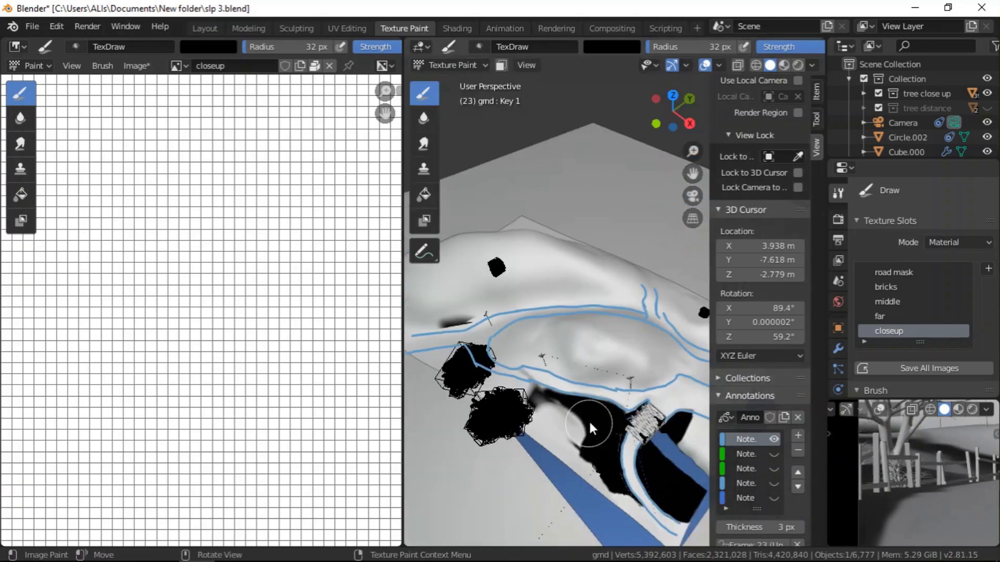
- Extend the closeup black area to the nearest leafy tree and fill the white gap inside the new outline
{"action": "scroll", "coordinate": [563, 420], "scroll_direction": "up", "scroll_amount": 2}
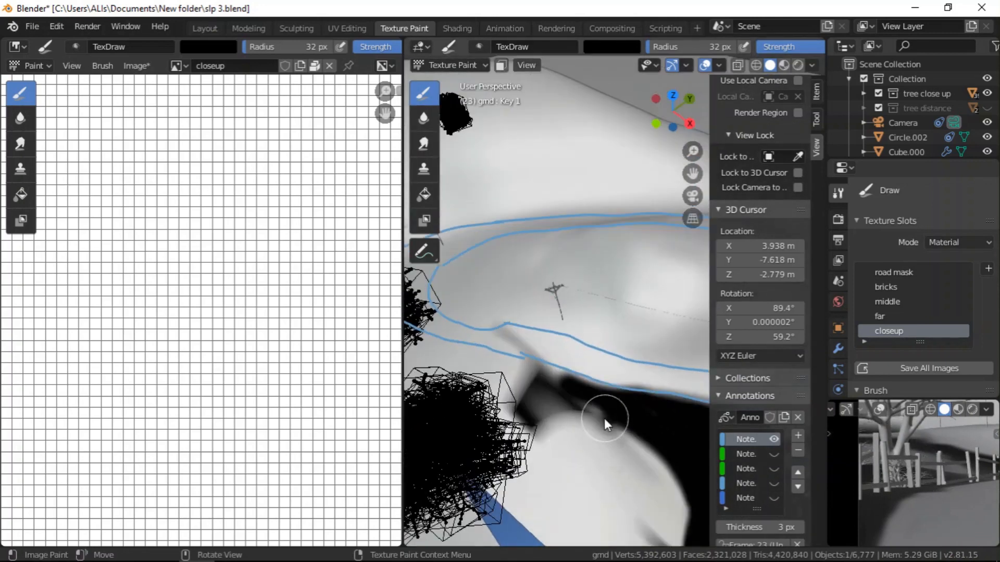
{"action": "mouse_move", "coordinate": [544, 388]}
{"action": "left_mouse_down"}
{"action": "mouse_move", "coordinate": [464, 374]}
{"action": "mouse_move", "coordinate": [624, 552]}
{"action": "left_mouse_up"}
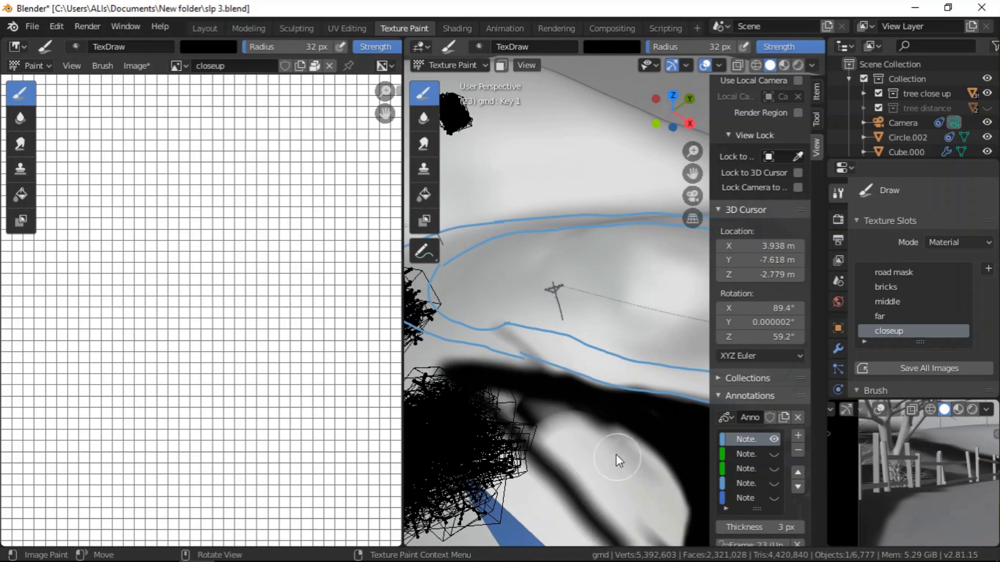
{"action": "scroll", "coordinate": [620, 456], "scroll_direction": "down", "scroll_amount": 4}
{"action": "scroll", "coordinate": [626, 460], "scroll_direction": "up", "scroll_amount": 1}
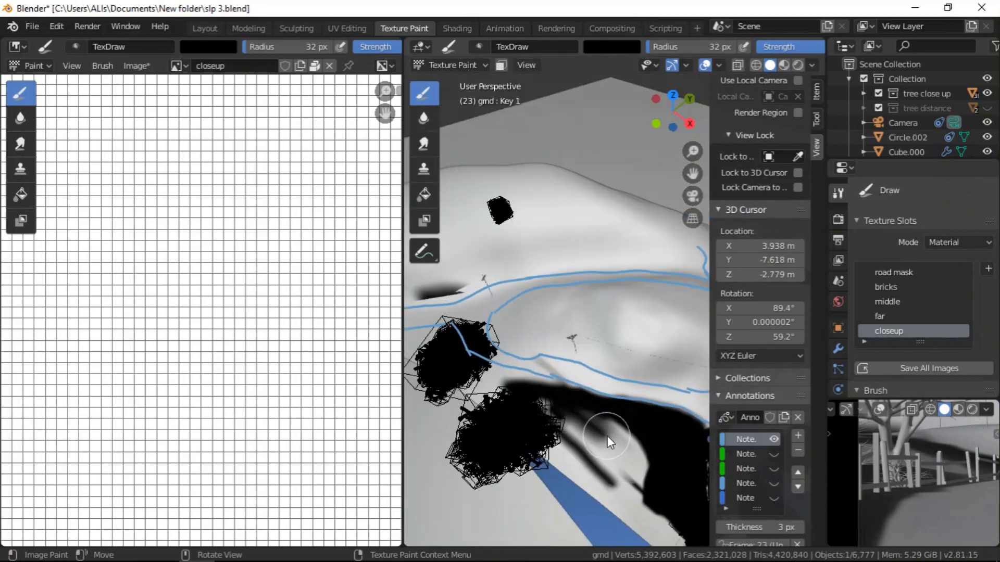
{"action": "mouse_move", "coordinate": [607, 434]}
{"action": "left_mouse_down"}
{"action": "mouse_move", "coordinate": [575, 411]}
{"action": "mouse_move", "coordinate": [646, 445]}
{"action": "mouse_move", "coordinate": [560, 413]}
{"action": "mouse_move", "coordinate": [642, 474]}
{"action": "mouse_move", "coordinate": [644, 464]}
{"action": "left_mouse_up"}
{"action": "left_click_drag", "start_coordinate": [594, 429], "coordinate": [543, 407]}
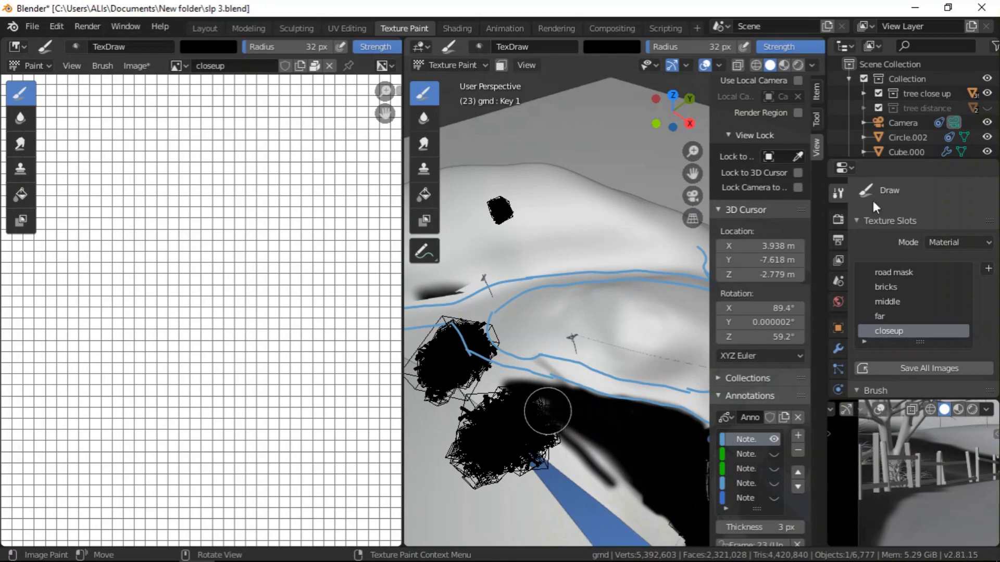
- Hide the tree close up collection, fill the remaining light streak in the closeup patch with black, and check the camera view
{"action": "left_click", "coordinate": [986, 94]}
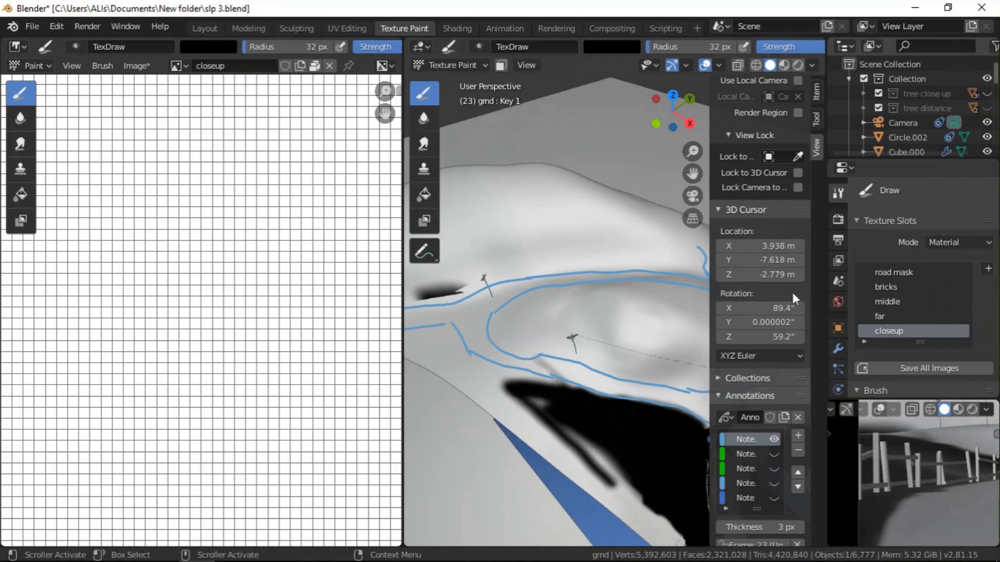
{"action": "scroll", "coordinate": [555, 404], "scroll_direction": "up", "scroll_amount": 5}
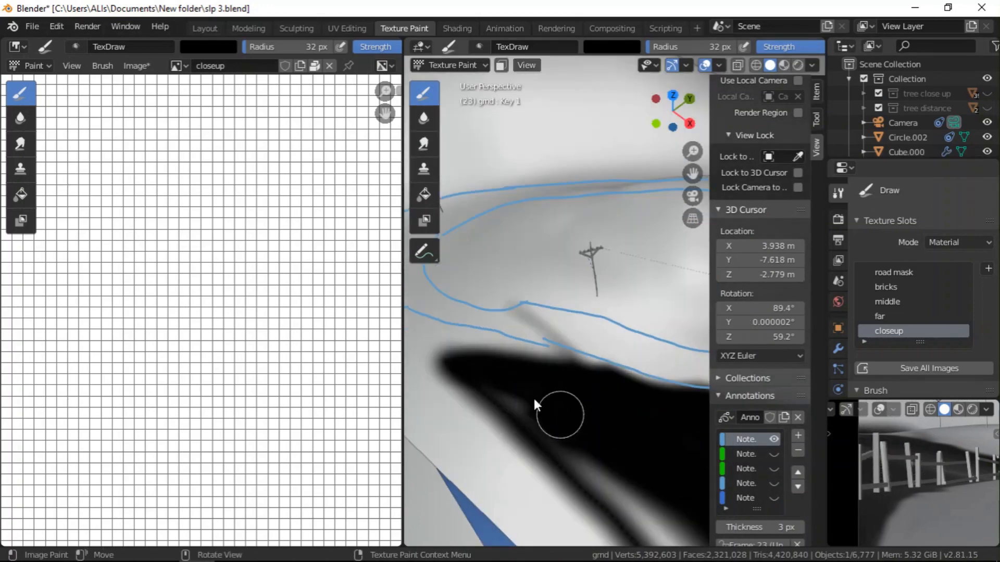
{"action": "scroll", "coordinate": [511, 409], "scroll_direction": "down", "scroll_amount": 3}
{"action": "scroll", "coordinate": [577, 455], "scroll_direction": "up", "scroll_amount": 1}
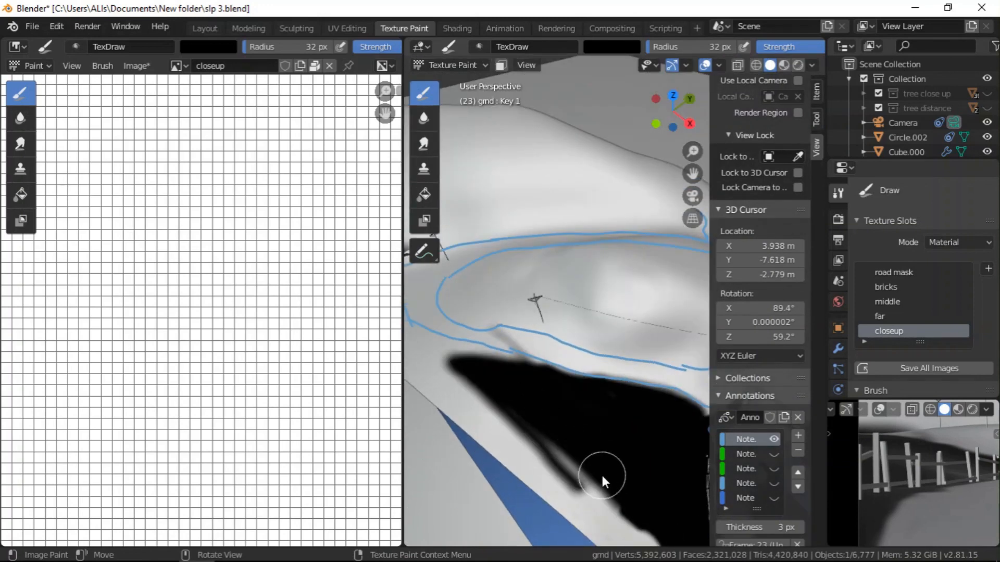
{"action": "left_click_drag", "start_coordinate": [527, 404], "coordinate": [614, 505]}
{"action": "scroll", "coordinate": [975, 474], "scroll_direction": "up", "scroll_amount": 2}
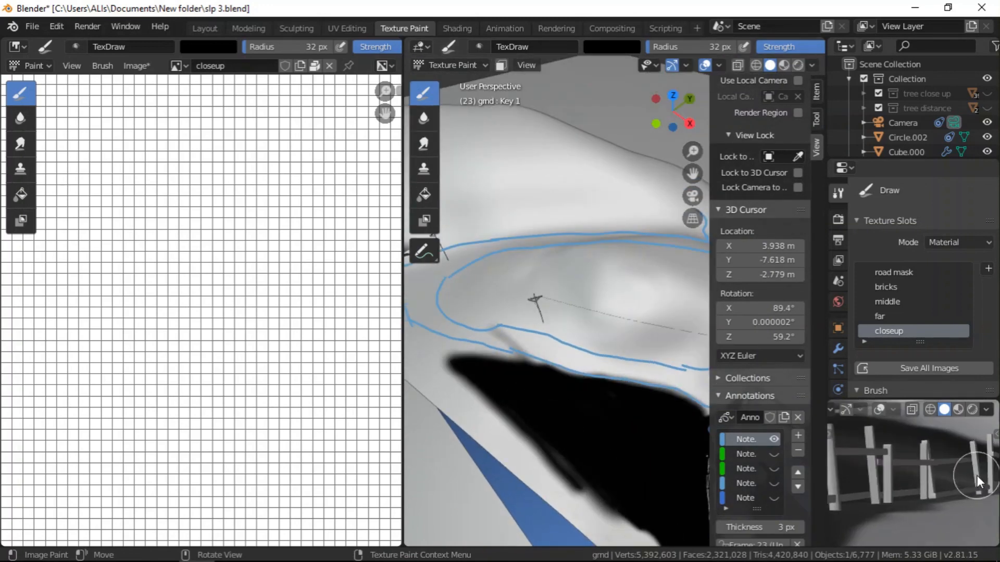
{"action": "scroll", "coordinate": [888, 465], "scroll_direction": "down", "scroll_amount": 2}
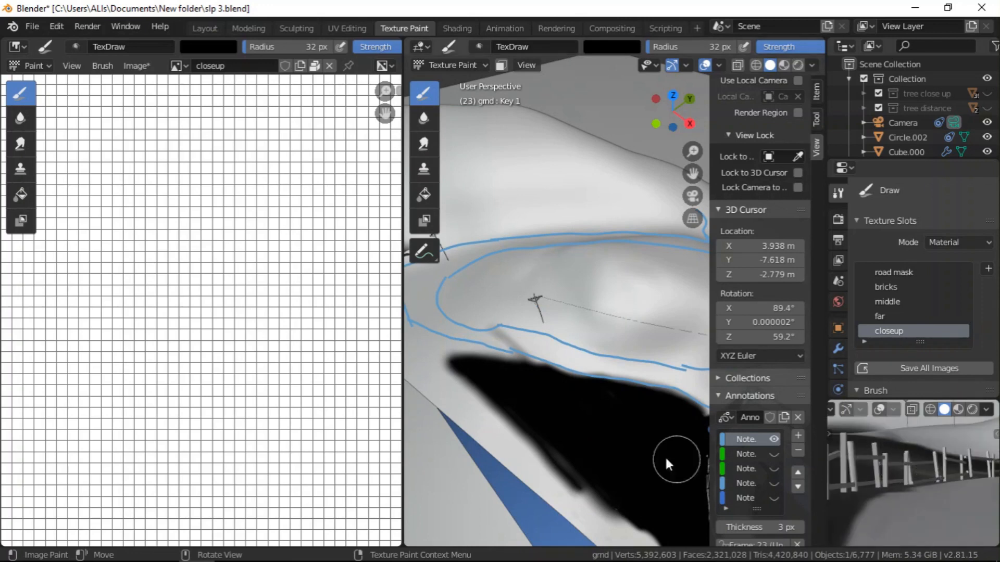
- Examine the extended closeup patch from several angles, including its edges near the path, bridge and terrain border
{"action": "scroll", "coordinate": [570, 442], "scroll_direction": "down", "scroll_amount": 5}
{"action": "middle_click_drag", "start_coordinate": [571, 443], "coordinate": [515, 456]}
{"action": "scroll", "coordinate": [949, 444], "scroll_direction": "down", "scroll_amount": 3}
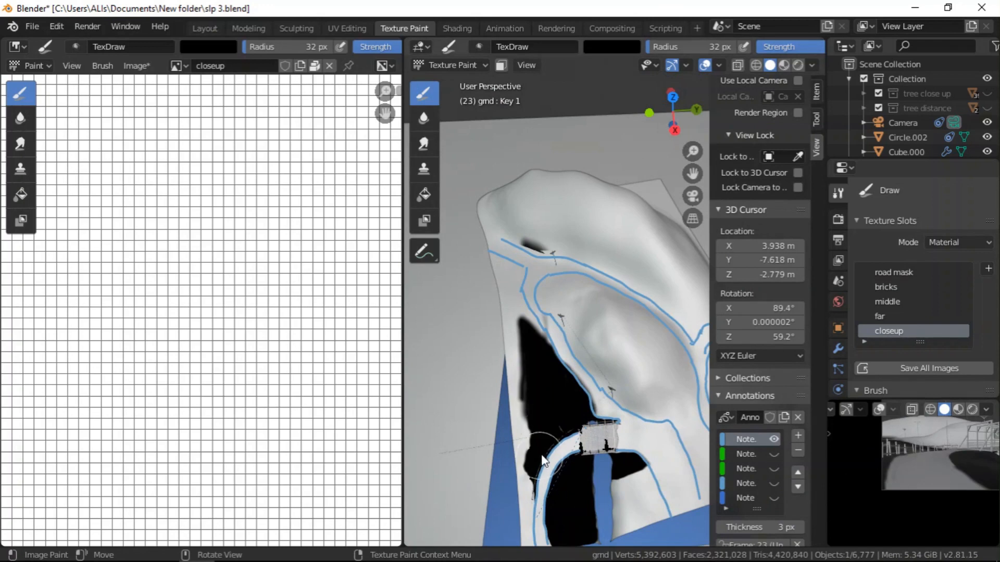
{"action": "scroll", "coordinate": [543, 423], "scroll_direction": "up", "scroll_amount": 4}
{"action": "middle_click_drag", "start_coordinate": [542, 423], "coordinate": [621, 452]}
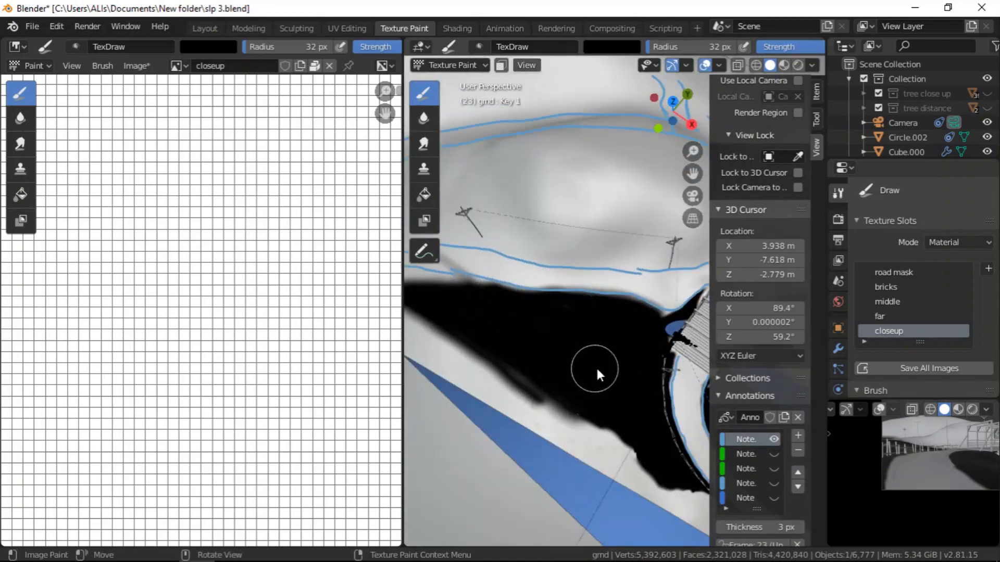
{"action": "scroll", "coordinate": [610, 381], "scroll_direction": "down", "scroll_amount": 3}
{"action": "scroll", "coordinate": [547, 380], "scroll_direction": "up", "scroll_amount": 3}
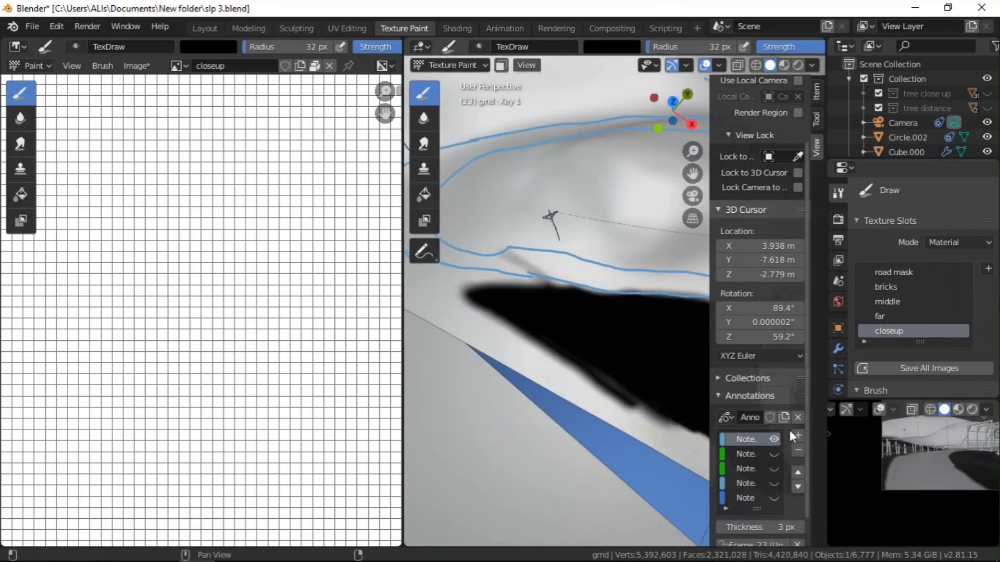
- Trim the outer edge of the closeup black patch with white, smoothing its outline along the terrain border to its narrow tip
{"action": "scroll", "coordinate": [866, 447], "scroll_direction": "up", "scroll_amount": 1}
{"action": "scroll", "coordinate": [864, 443], "scroll_direction": "down", "scroll_amount": 1}
{"action": "scroll", "coordinate": [852, 427], "scroll_direction": "up", "scroll_amount": 4}
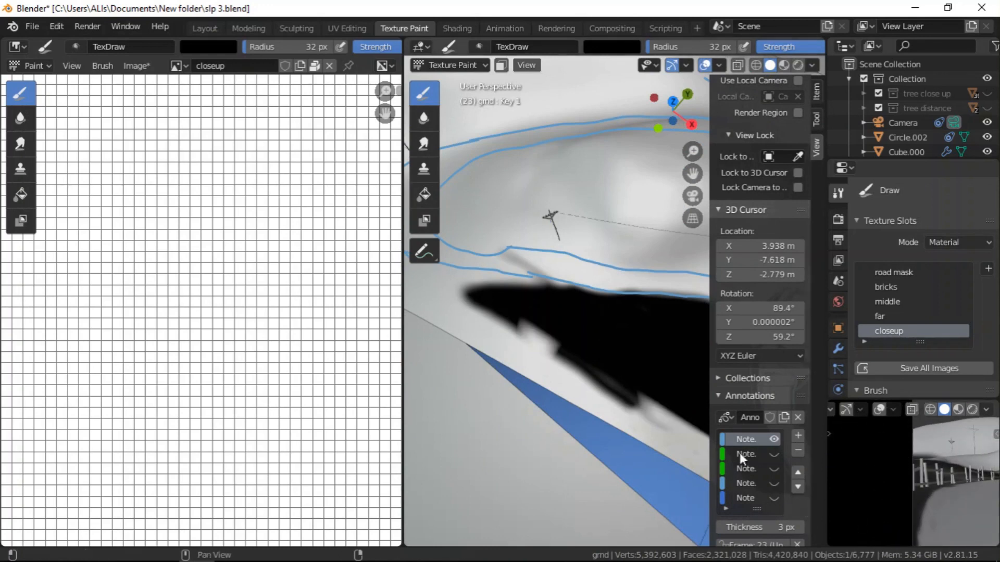
{"action": "scroll", "coordinate": [573, 401], "scroll_direction": "down", "scroll_amount": 2}
{"action": "scroll", "coordinate": [555, 395], "scroll_direction": "up", "scroll_amount": 5}
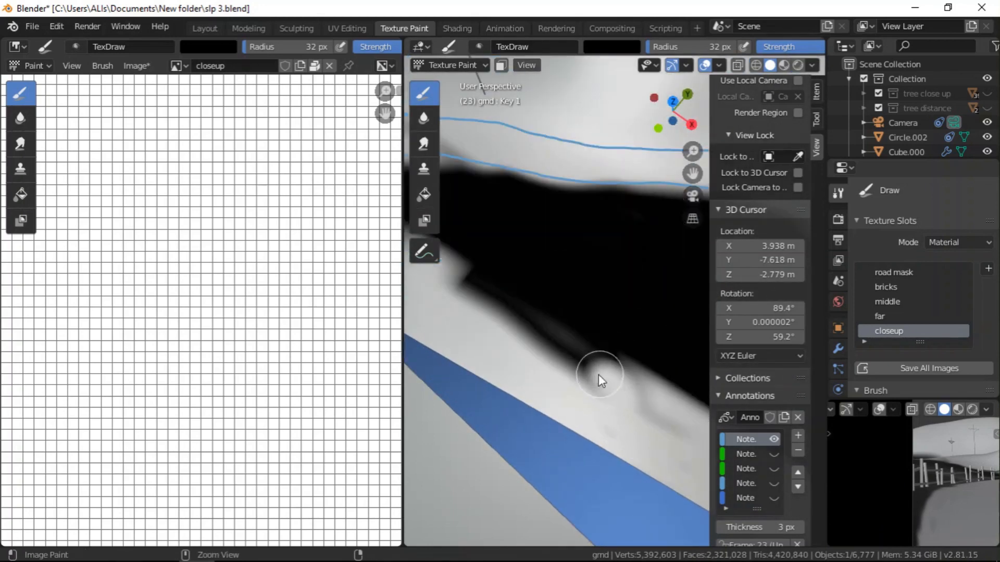
{"action": "left_click_drag", "start_coordinate": [468, 286], "coordinate": [452, 270], "text": "ctrl"}
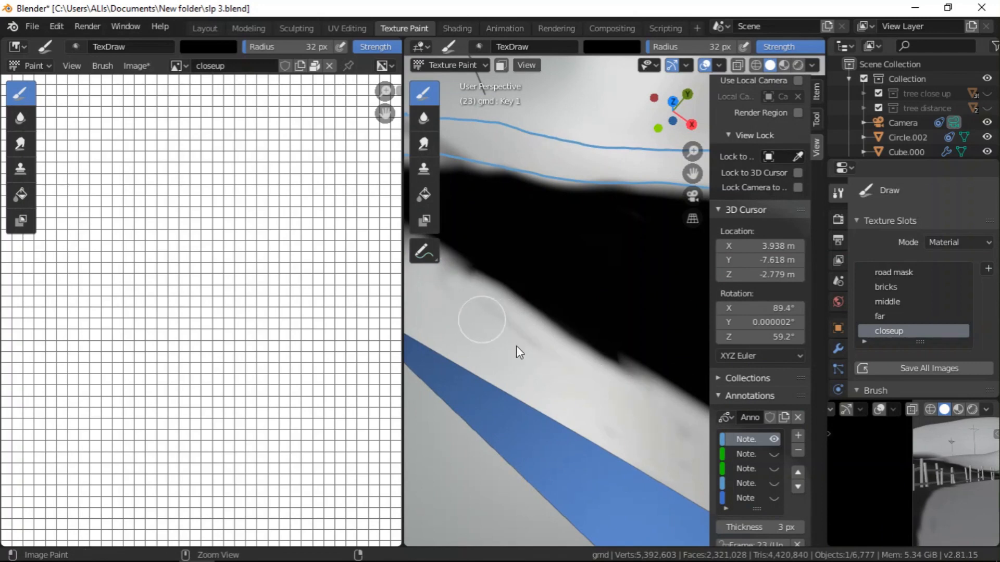
{"action": "scroll", "coordinate": [596, 388], "scroll_direction": "down", "scroll_amount": 5}
{"action": "scroll", "coordinate": [596, 386], "scroll_direction": "up", "scroll_amount": 5}
{"action": "left_click_drag", "start_coordinate": [616, 368], "coordinate": [496, 302], "text": "ctrl"}
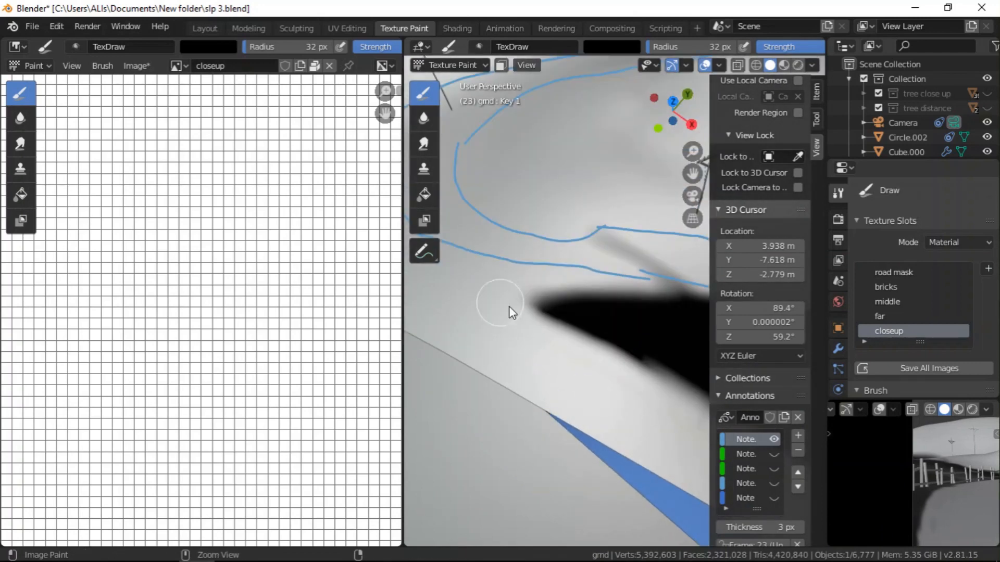
{"action": "scroll", "coordinate": [565, 336], "scroll_direction": "down", "scroll_amount": 2}
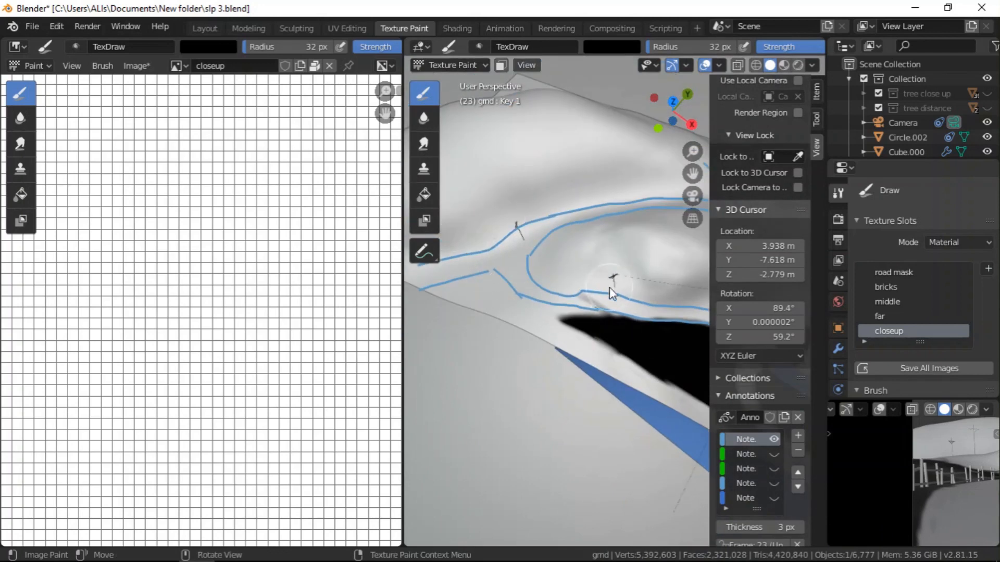
{"action": "scroll", "coordinate": [614, 307], "scroll_direction": "up", "scroll_amount": 2}
{"action": "left_click_drag", "start_coordinate": [618, 321], "coordinate": [597, 317], "text": "ctrl"}
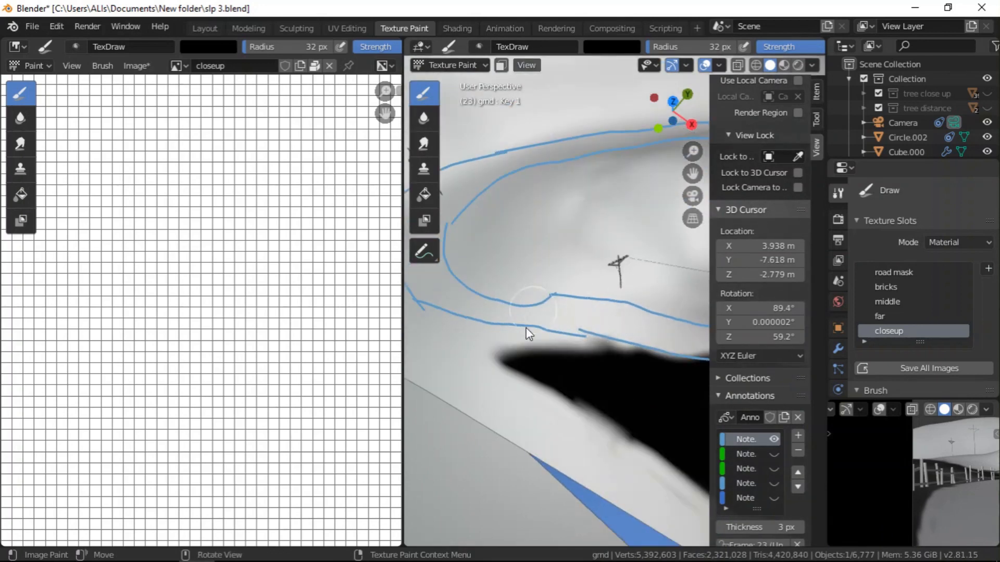
- Examine the trimmed closeup patch from several angles and in the camera view, including the areas around the bridge and fence
{"action": "scroll", "coordinate": [614, 348], "scroll_direction": "down", "scroll_amount": 7}
{"action": "scroll", "coordinate": [666, 392], "scroll_direction": "up", "scroll_amount": 3}
{"action": "left_click", "coordinate": [670, 392]}
{"action": "scroll", "coordinate": [951, 455], "scroll_direction": "up", "scroll_amount": 2}
{"action": "scroll", "coordinate": [929, 436], "scroll_direction": "down", "scroll_amount": 4}
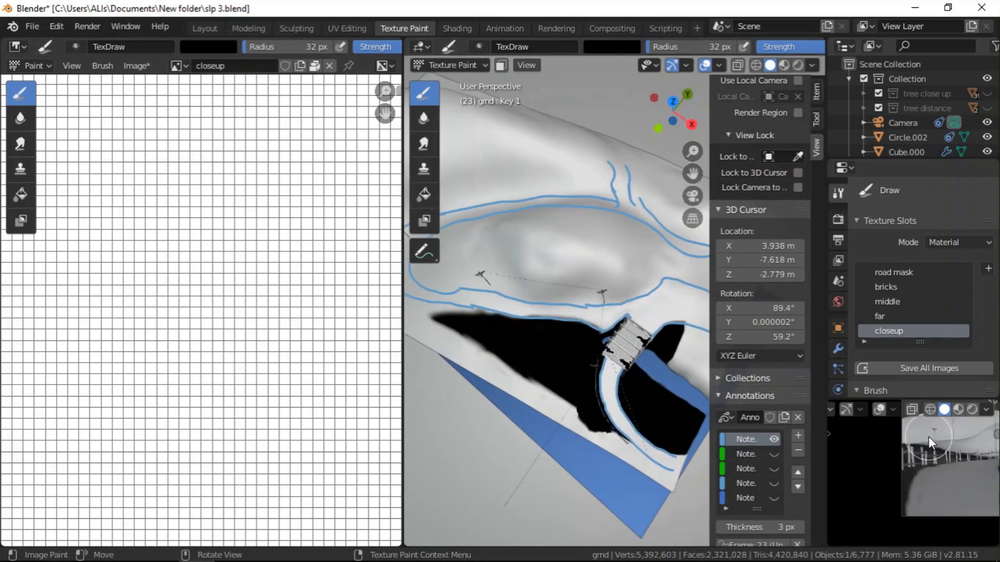
{"action": "scroll", "coordinate": [977, 467], "scroll_direction": "up", "scroll_amount": 2}
{"action": "scroll", "coordinate": [849, 440], "scroll_direction": "down", "scroll_amount": 3}
{"action": "scroll", "coordinate": [856, 434], "scroll_direction": "up", "scroll_amount": 2}
{"action": "scroll", "coordinate": [855, 435], "scroll_direction": "down", "scroll_amount": 1}
{"action": "scroll", "coordinate": [855, 434], "scroll_direction": "down", "scroll_amount": 1}
{"action": "scroll", "coordinate": [951, 436], "scroll_direction": "up", "scroll_amount": 2}
{"action": "scroll", "coordinate": [952, 439], "scroll_direction": "down", "scroll_amount": 2}
{"action": "scroll", "coordinate": [934, 434], "scroll_direction": "up", "scroll_amount": 1}
{"action": "scroll", "coordinate": [933, 433], "scroll_direction": "up", "scroll_amount": 1}
{"action": "middle_click_drag", "start_coordinate": [677, 416], "coordinate": [573, 389]}
{"action": "scroll", "coordinate": [519, 385], "scroll_direction": "up", "scroll_amount": 3}
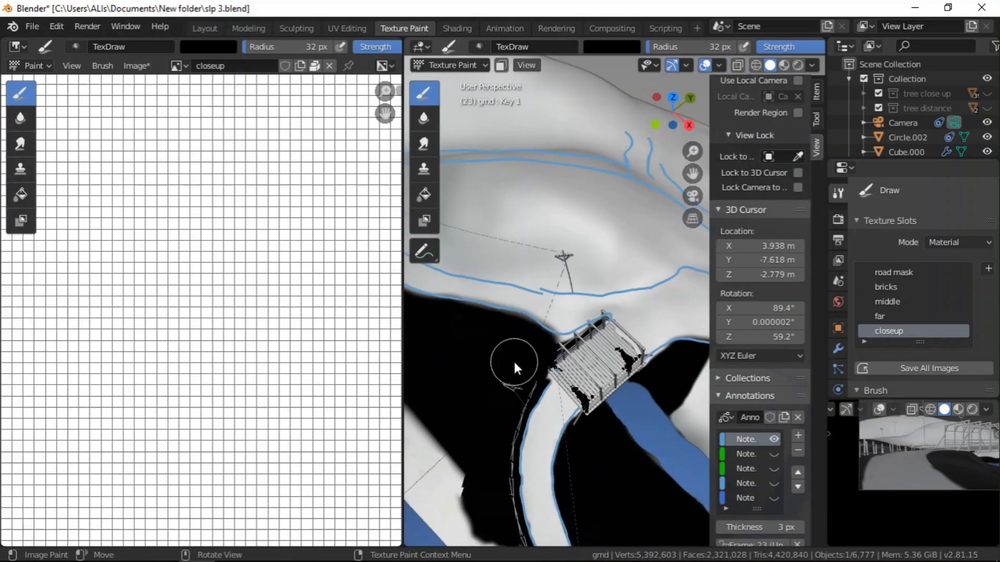
{"action": "scroll", "coordinate": [589, 345], "scroll_direction": "down", "scroll_amount": 3}
{"action": "mouse_move", "coordinate": [589, 345]}
{"action": "middle_mouse_down"}
{"action": "mouse_move", "coordinate": [559, 349]}
{"action": "mouse_move", "coordinate": [553, 364]}
{"action": "mouse_move", "coordinate": [550, 352]}
{"action": "mouse_move", "coordinate": [568, 353]}
{"action": "mouse_move", "coordinate": [584, 370]}
{"action": "middle_mouse_up"}
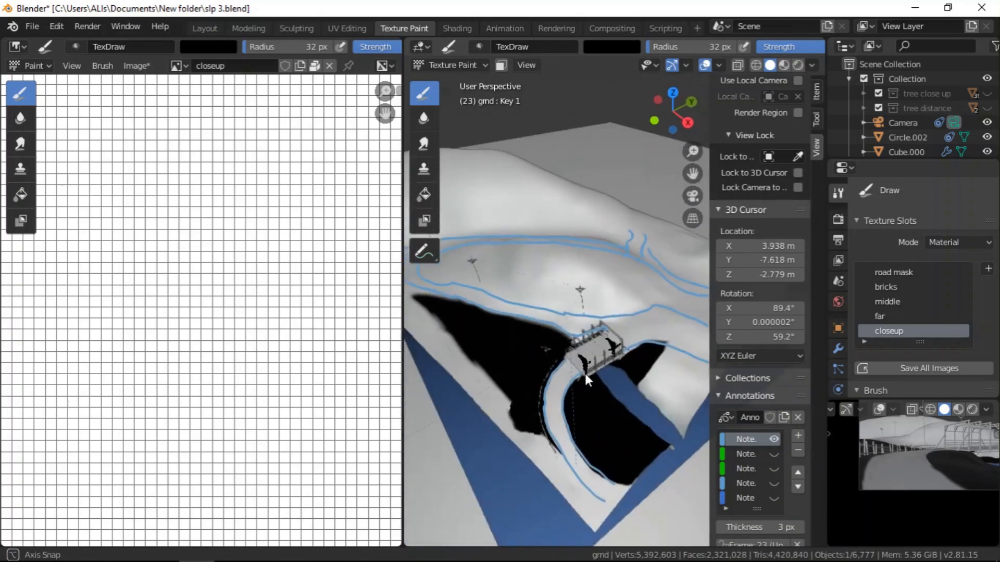
- Paint the notch in the closeup patch's outer edge black and save the closeup image
{"action": "scroll", "coordinate": [526, 423], "scroll_direction": "up", "scroll_amount": 5}
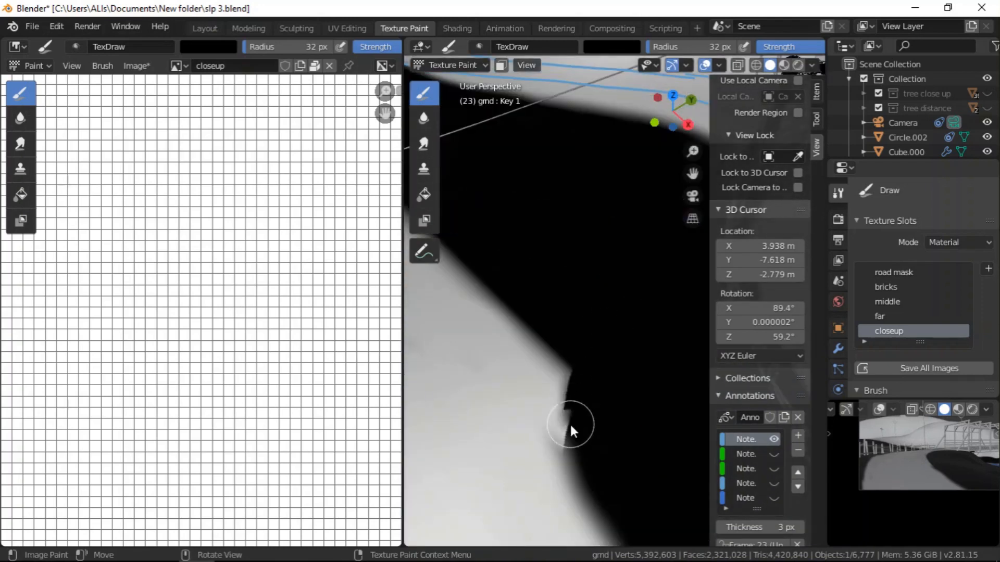
{"action": "left_click_drag", "start_coordinate": [573, 380], "coordinate": [581, 441]}
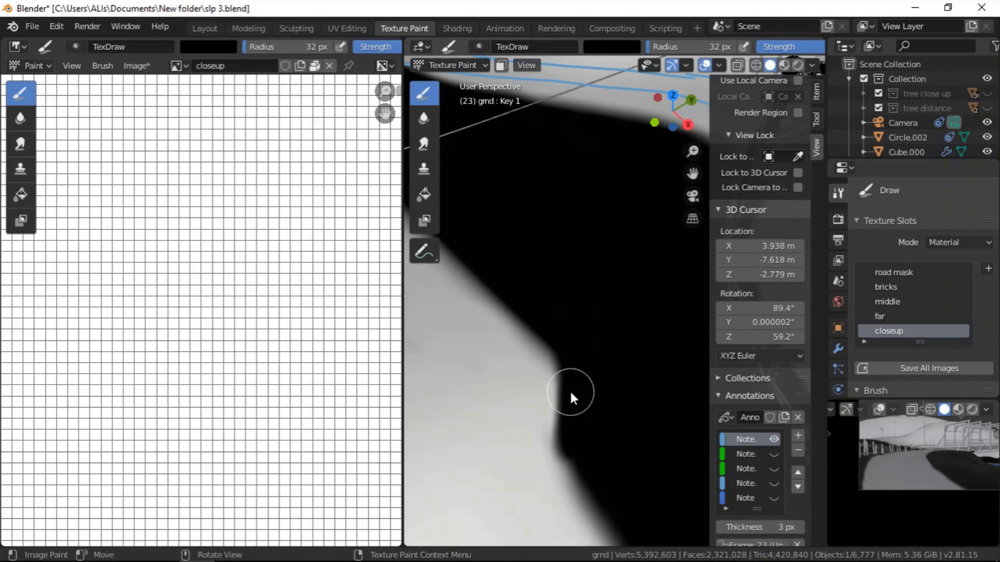
{"action": "scroll", "coordinate": [570, 392], "scroll_direction": "down", "scroll_amount": 8}
{"action": "scroll", "coordinate": [604, 397], "scroll_direction": "up", "scroll_amount": 2}
{"action": "left_click", "coordinate": [137, 64]}
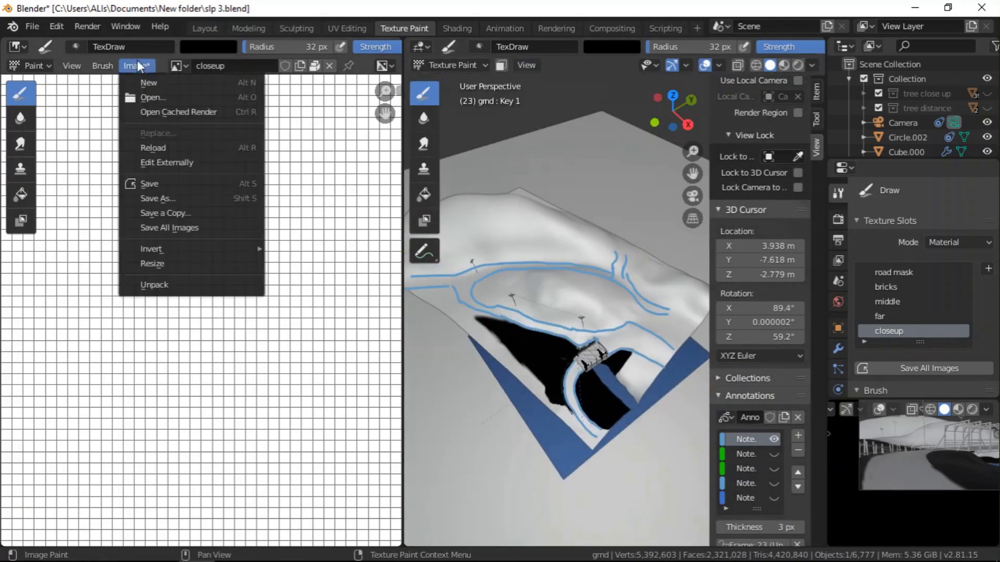
{"action": "left_click", "coordinate": [171, 184]}
- Compare the closeup, middle and far masks on the terrain and in the camera view
{"action": "scroll", "coordinate": [875, 440], "scroll_direction": "up", "scroll_amount": 3}
{"action": "middle_click_drag", "start_coordinate": [875, 434], "coordinate": [882, 458], "text": "shift"}
{"action": "scroll", "coordinate": [882, 457], "scroll_direction": "up", "scroll_amount": 3}
{"action": "scroll", "coordinate": [883, 458], "scroll_direction": "down", "scroll_amount": 5}
{"action": "scroll", "coordinate": [911, 442], "scroll_direction": "up", "scroll_amount": 2}
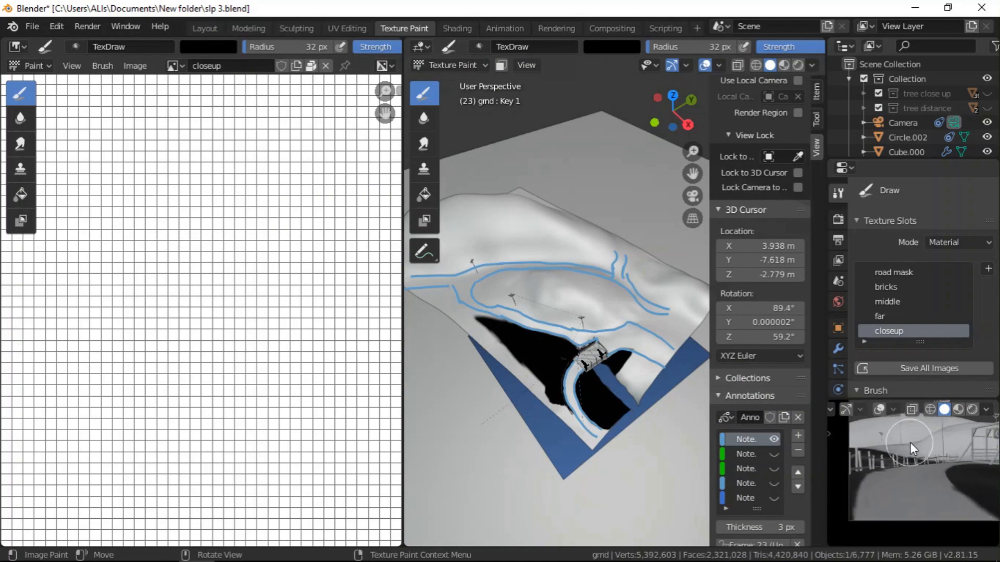
{"action": "left_click", "coordinate": [884, 303]}
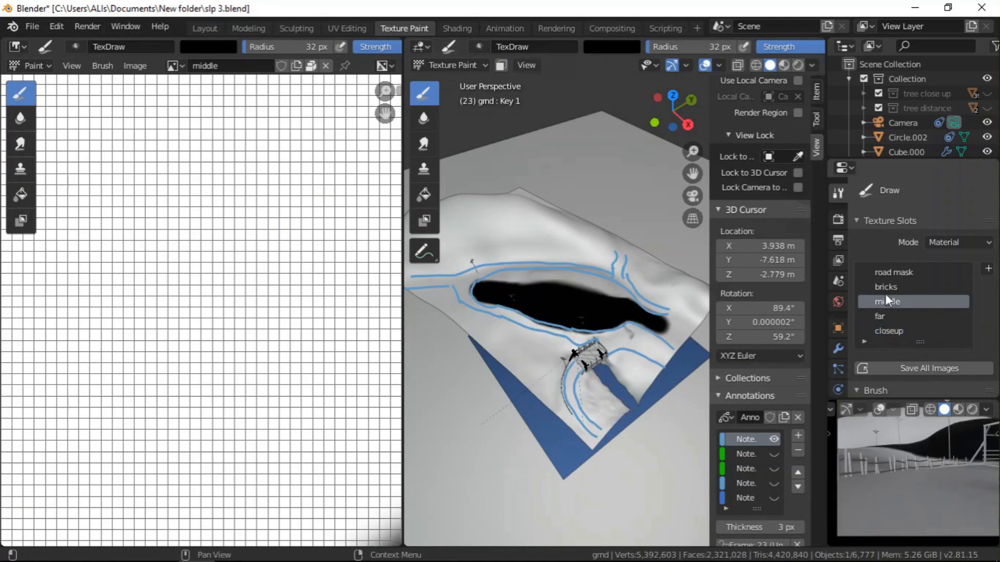
{"action": "left_click", "coordinate": [888, 316]}
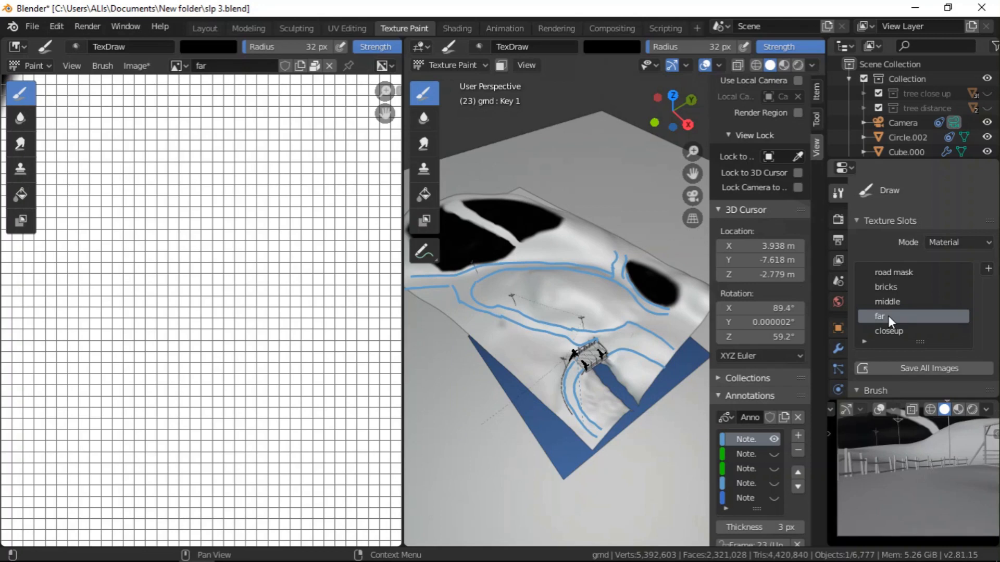
{"action": "scroll", "coordinate": [556, 329], "scroll_direction": "down", "scroll_amount": 2}
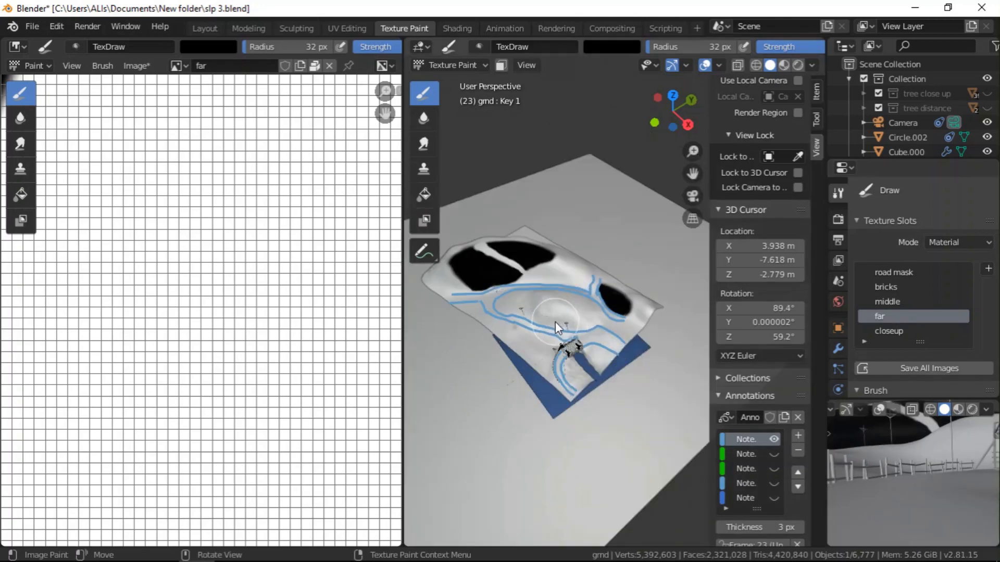
{"action": "left_click", "coordinate": [880, 330]}
{"action": "left_click", "coordinate": [882, 315]}
{"action": "left_click", "coordinate": [889, 302]}
{"action": "scroll", "coordinate": [504, 367], "scroll_direction": "down", "scroll_amount": 2}
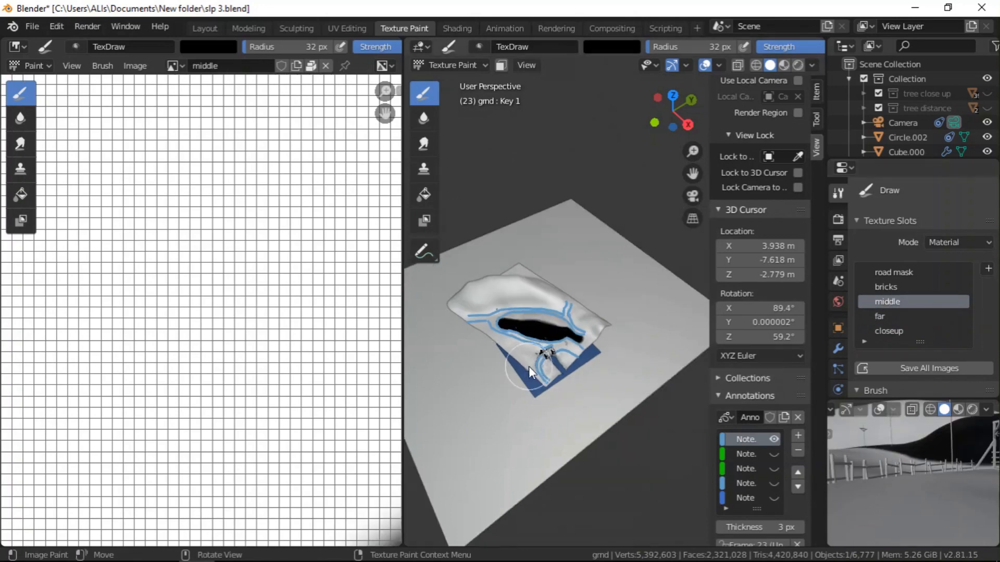
{"action": "scroll", "coordinate": [504, 367], "scroll_direction": "up", "scroll_amount": 2}
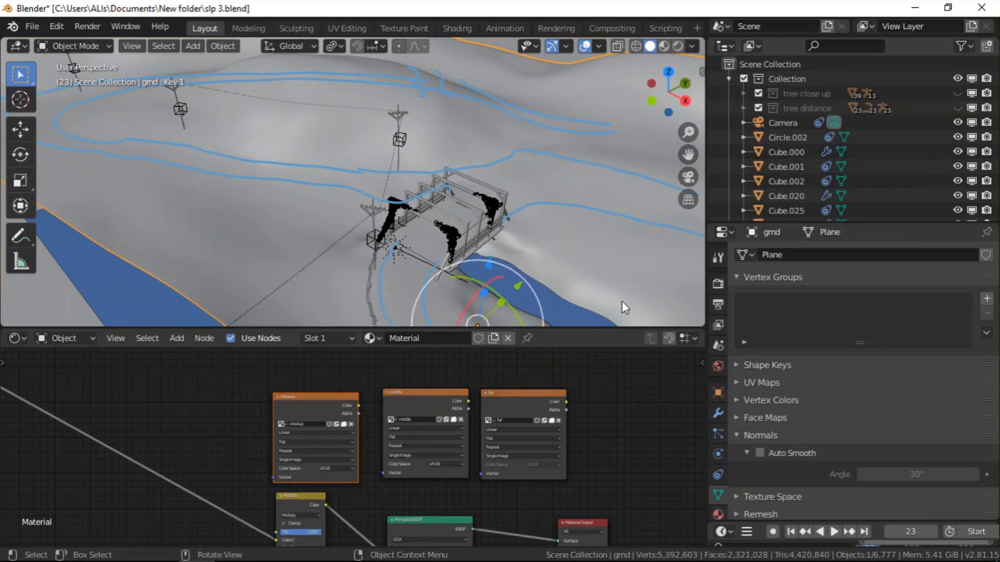
- Hide the blue Note.004 annotation layer in the Layout workspace and close the viewport sidebar
{"action": "scroll", "coordinate": [642, 288], "scroll_direction": "down", "scroll_amount": 8}
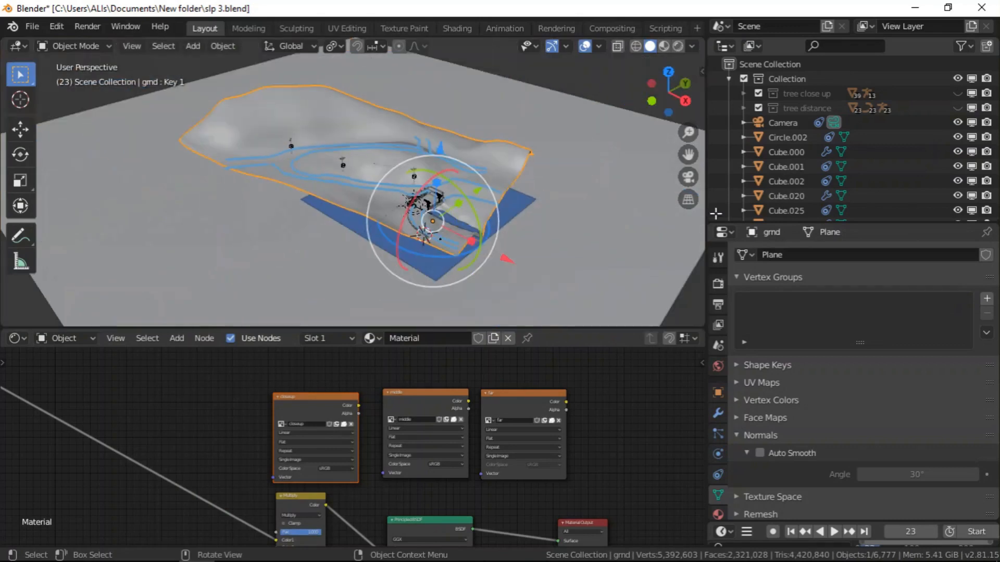
{"action": "left_click", "coordinate": [702, 70]}
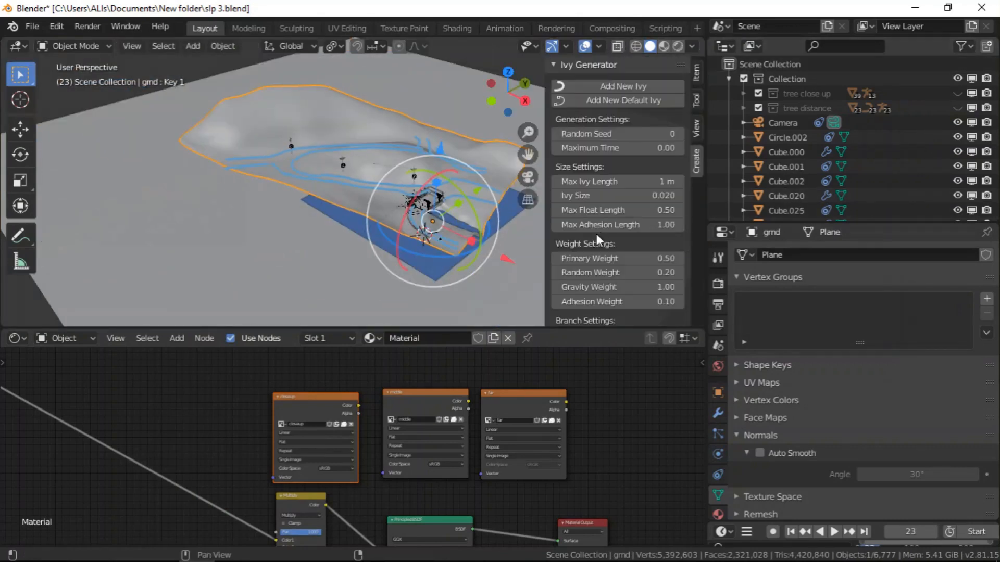
{"action": "left_click", "coordinate": [695, 132]}
{"action": "scroll", "coordinate": [610, 289], "scroll_direction": "down", "scroll_amount": 10}
{"action": "scroll", "coordinate": [656, 149], "scroll_direction": "up", "scroll_amount": 3}
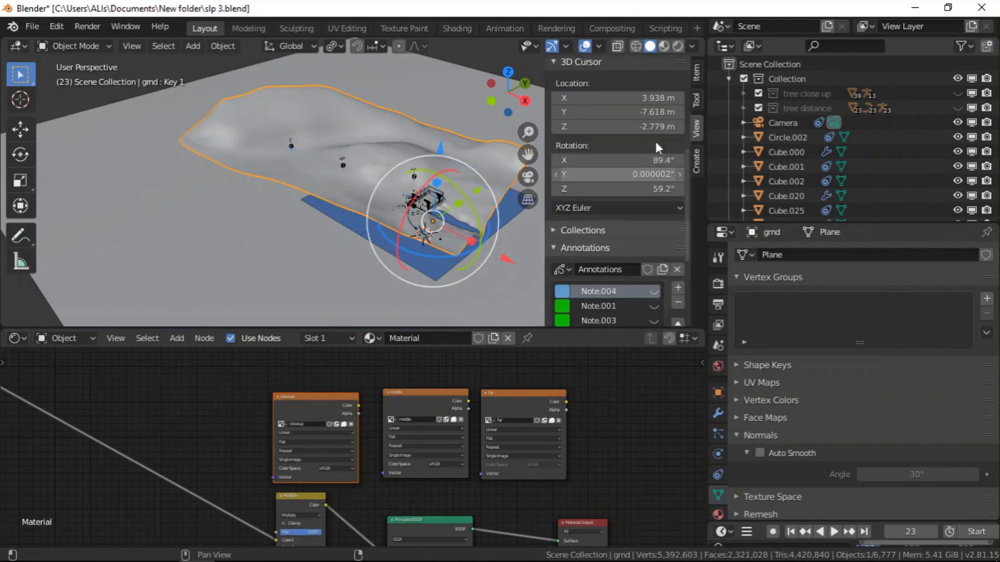
{"action": "left_click_drag", "start_coordinate": [551, 134], "coordinate": [744, 160]}
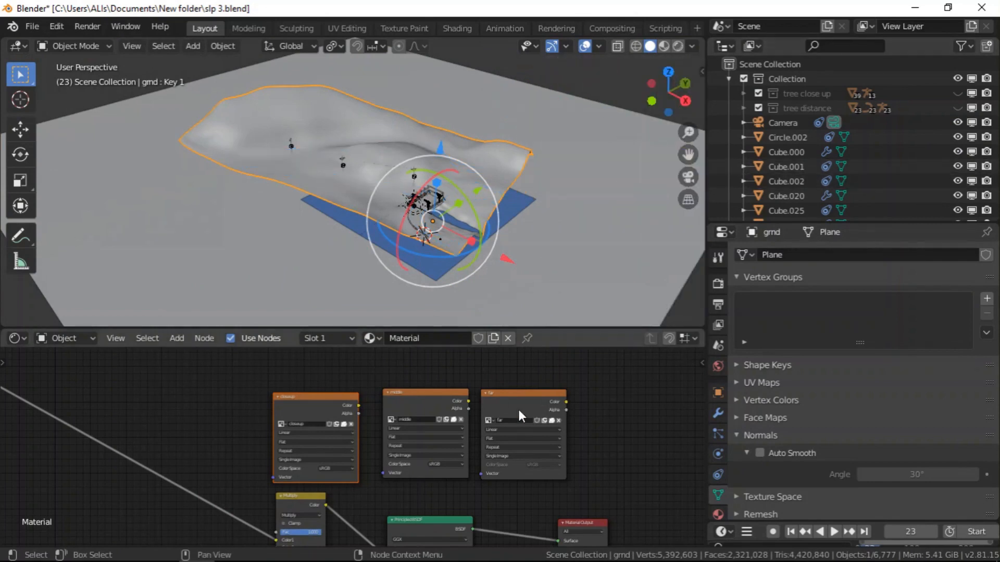
- Enable the fake user on the closeup, middle and far images in the ground material's texture nodes
{"action": "scroll", "coordinate": [517, 405], "scroll_direction": "down", "scroll_amount": 5}
{"action": "middle_click_drag", "start_coordinate": [486, 432], "coordinate": [532, 433]}
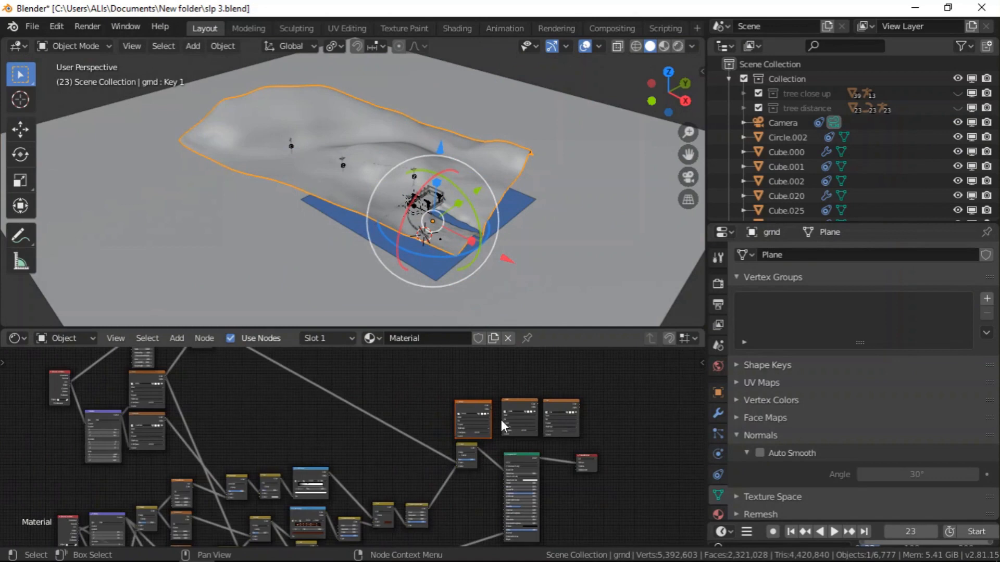
{"action": "scroll", "coordinate": [501, 419], "scroll_direction": "up", "scroll_amount": 5}
{"action": "left_click", "coordinate": [602, 400]}
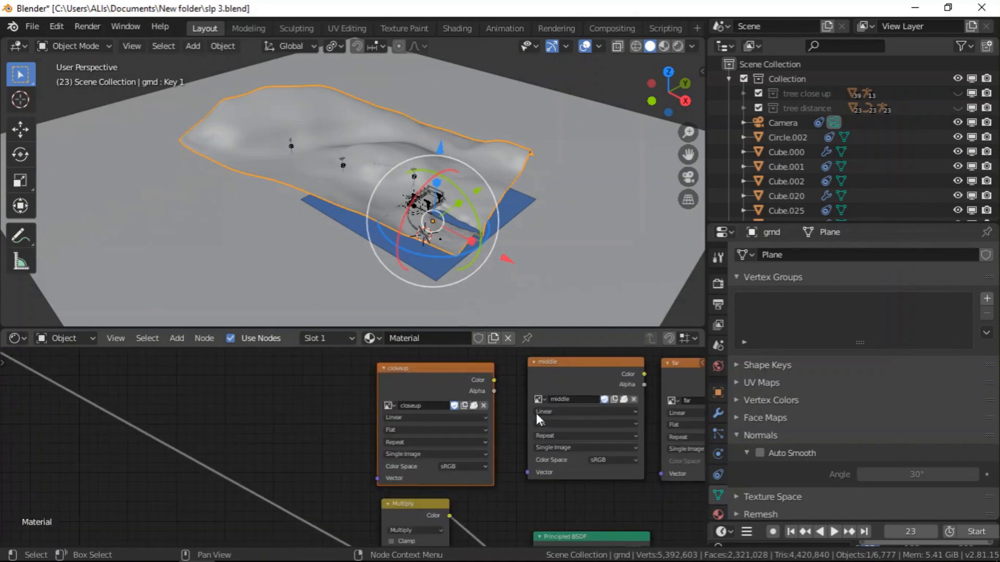
{"action": "scroll", "coordinate": [601, 407], "scroll_direction": "down", "scroll_amount": 1}
{"action": "middle_click_drag", "start_coordinate": [655, 413], "coordinate": [558, 431]}
{"action": "scroll", "coordinate": [611, 417], "scroll_direction": "up", "scroll_amount": 1}
{"action": "left_click", "coordinate": [616, 420]}
- Enable the fake user on the road mask image and look over the remaining texture nodes
{"action": "scroll", "coordinate": [617, 420], "scroll_direction": "down", "scroll_amount": 2}
{"action": "middle_click_drag", "start_coordinate": [617, 420], "coordinate": [182, 420]}
{"action": "scroll", "coordinate": [241, 423], "scroll_direction": "up", "scroll_amount": 3}
{"action": "scroll", "coordinate": [242, 423], "scroll_direction": "up", "scroll_amount": 2}
{"action": "scroll", "coordinate": [296, 431], "scroll_direction": "up", "scroll_amount": 2}
{"action": "left_click", "coordinate": [283, 429]}
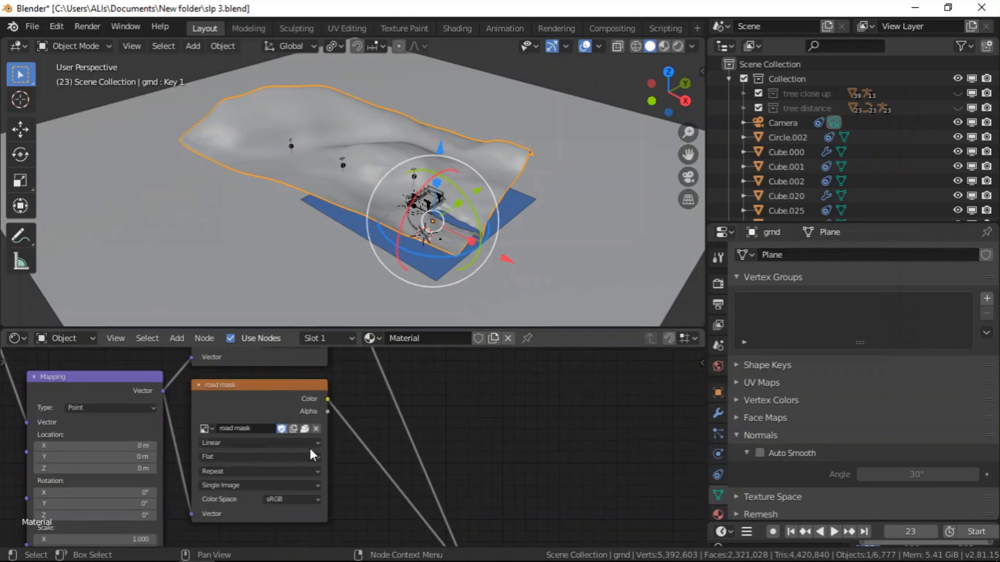
{"action": "scroll", "coordinate": [308, 446], "scroll_direction": "down", "scroll_amount": 4}
{"action": "middle_click_drag", "start_coordinate": [299, 372], "coordinate": [300, 434]}
{"action": "scroll", "coordinate": [300, 434], "scroll_direction": "up", "scroll_amount": 3}
{"action": "scroll", "coordinate": [302, 411], "scroll_direction": "down", "scroll_amount": 6}
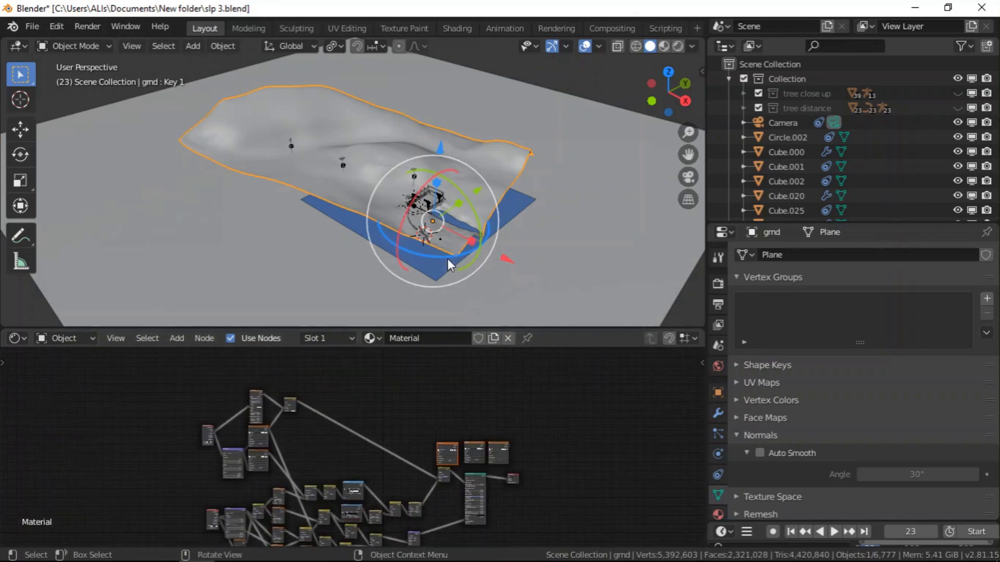
- Set the viewport subdivision level of the gmd terrain's Subdivision modifier to 0
{"action": "middle_click_drag", "start_coordinate": [462, 259], "coordinate": [517, 195]}
{"action": "scroll", "coordinate": [423, 180], "scroll_direction": "up", "scroll_amount": 3}
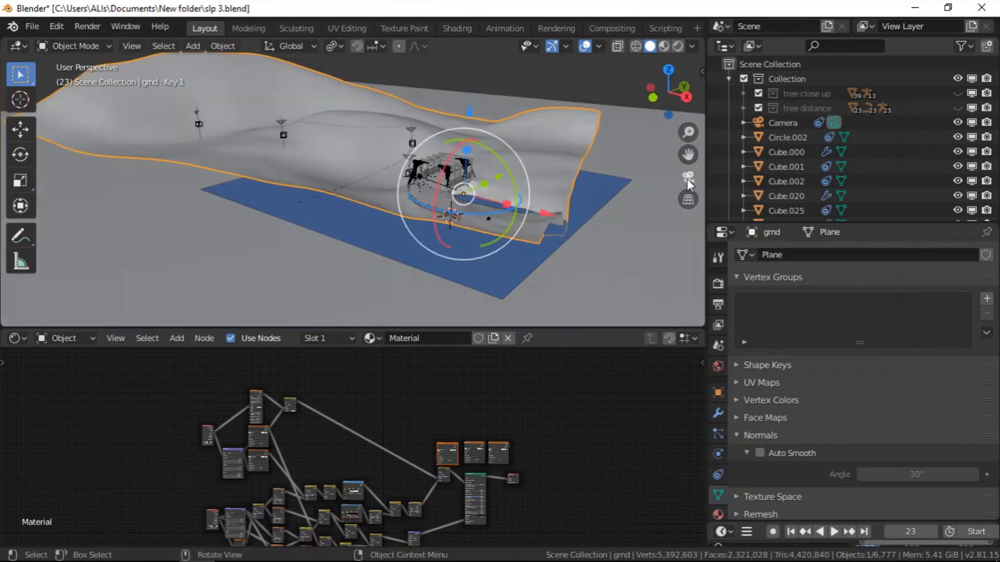
{"action": "middle_click_drag", "start_coordinate": [651, 219], "coordinate": [651, 261]}
{"action": "scroll", "coordinate": [431, 143], "scroll_direction": "up", "scroll_amount": 10}
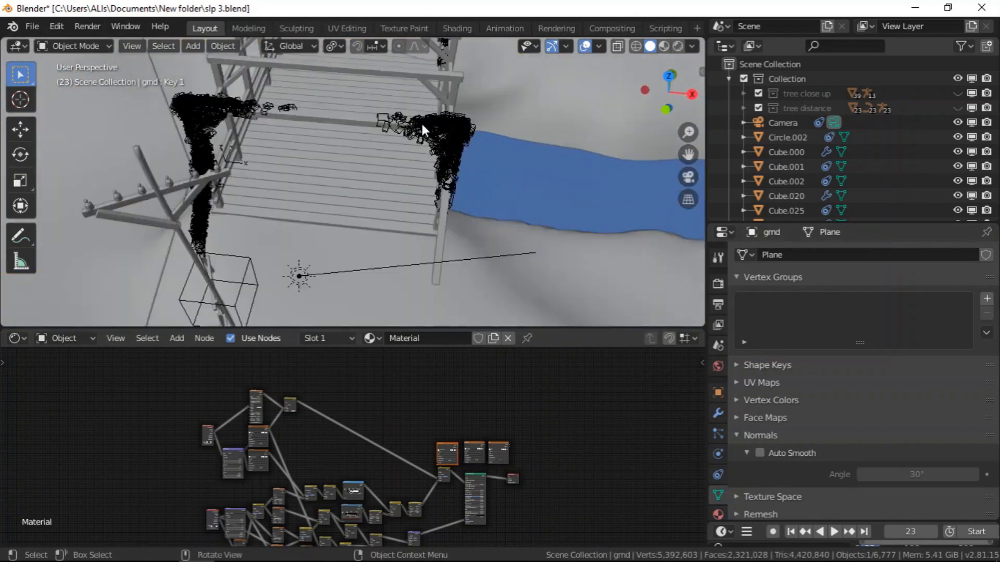
{"action": "scroll", "coordinate": [427, 119], "scroll_direction": "down", "scroll_amount": 11}
{"action": "left_click", "coordinate": [718, 414]}
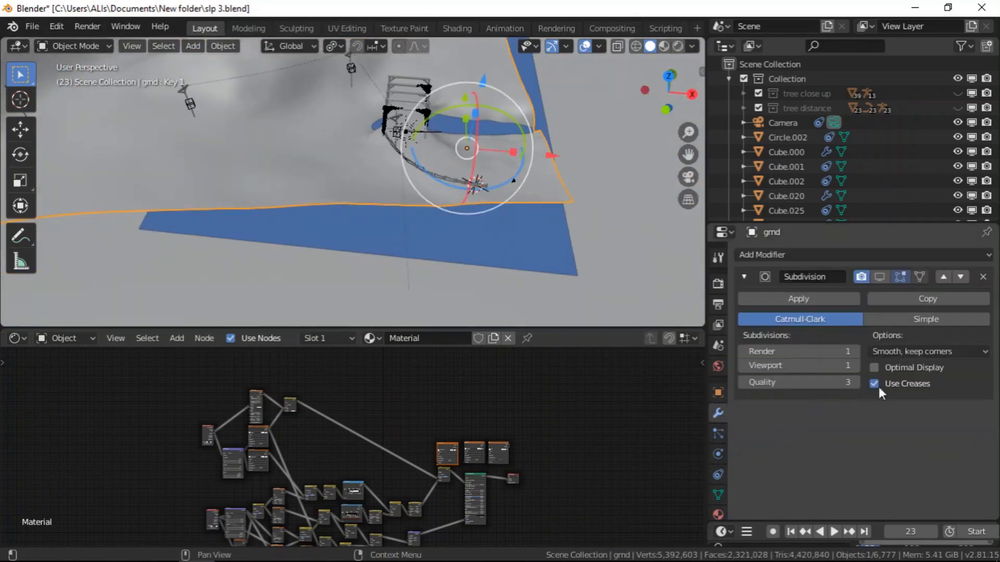
{"action": "left_click", "coordinate": [718, 434]}
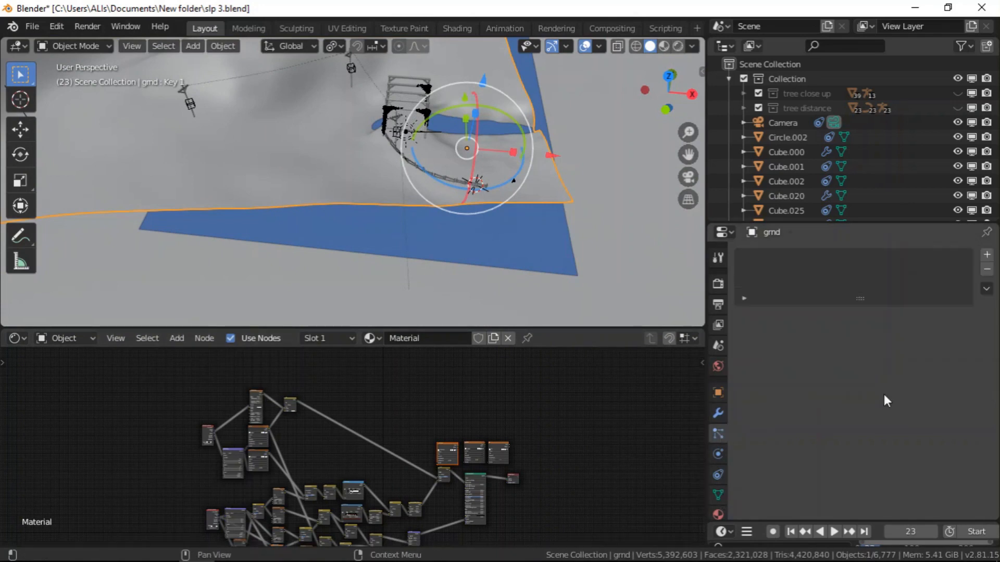
{"action": "left_click", "coordinate": [718, 414]}
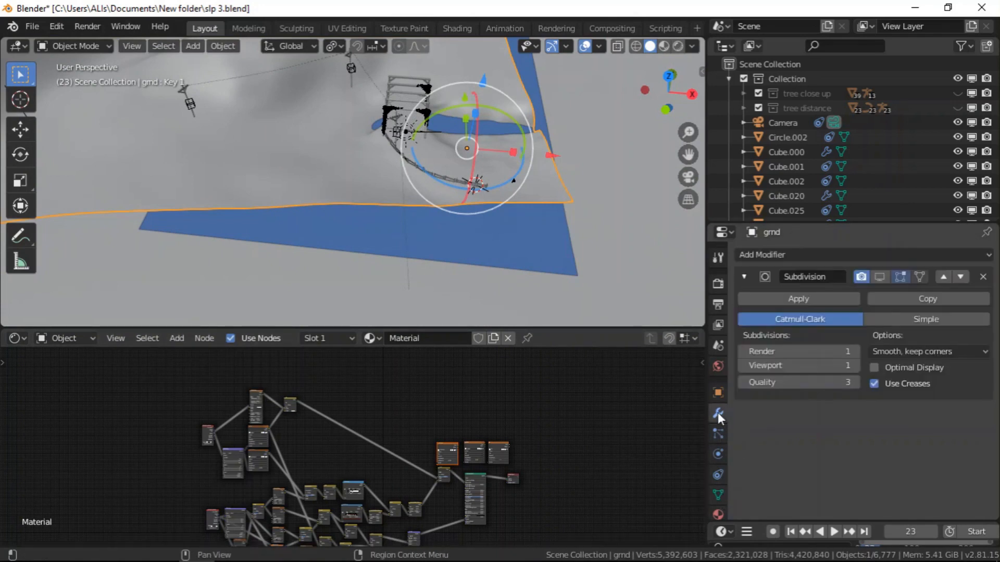
{"action": "left_click", "coordinate": [744, 365]}
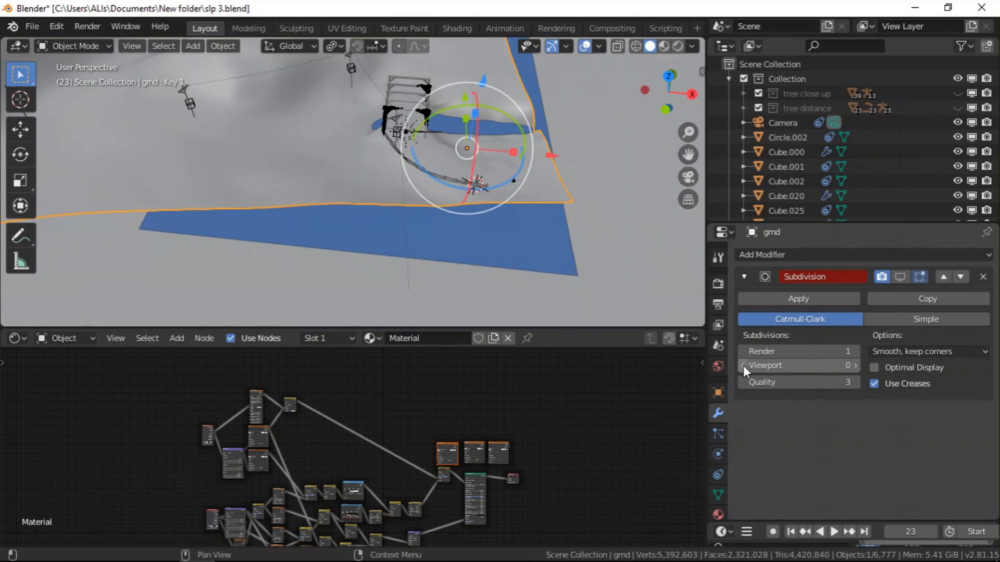
- Recheck the gmd terrain's modifier and add a new particle system to the terrain
{"action": "left_click", "coordinate": [719, 435]}
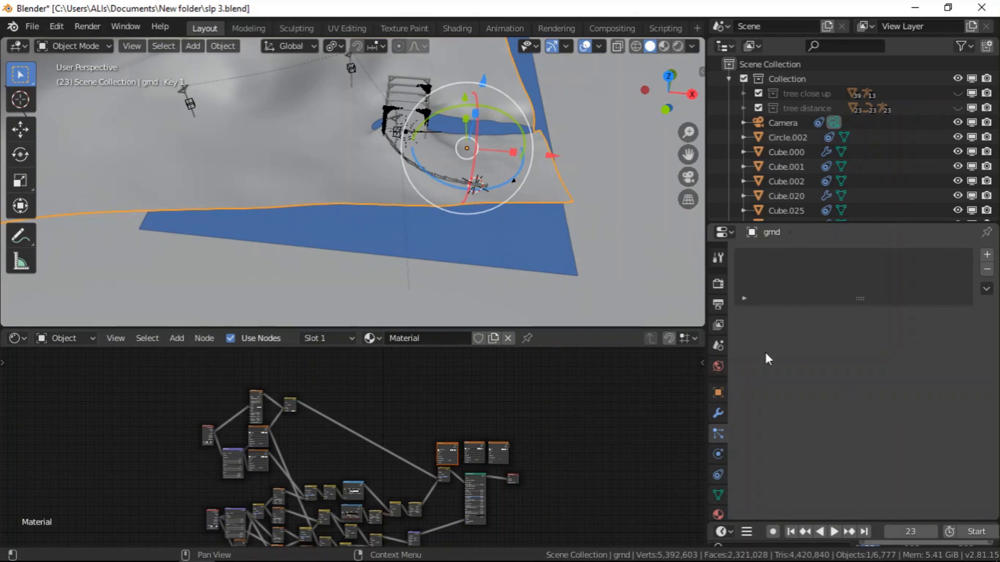
{"action": "left_click", "coordinate": [720, 414]}
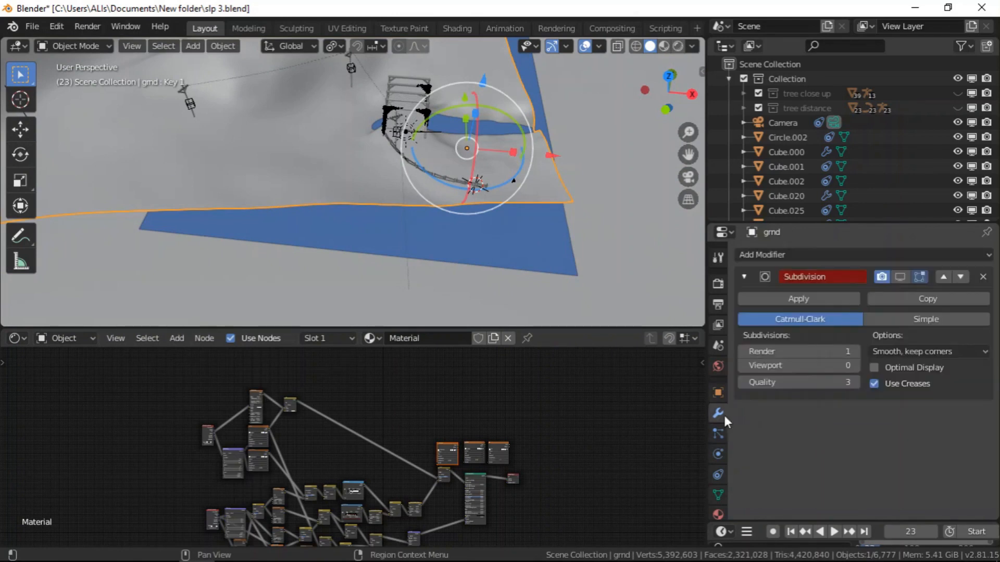
{"action": "left_click", "coordinate": [722, 435]}
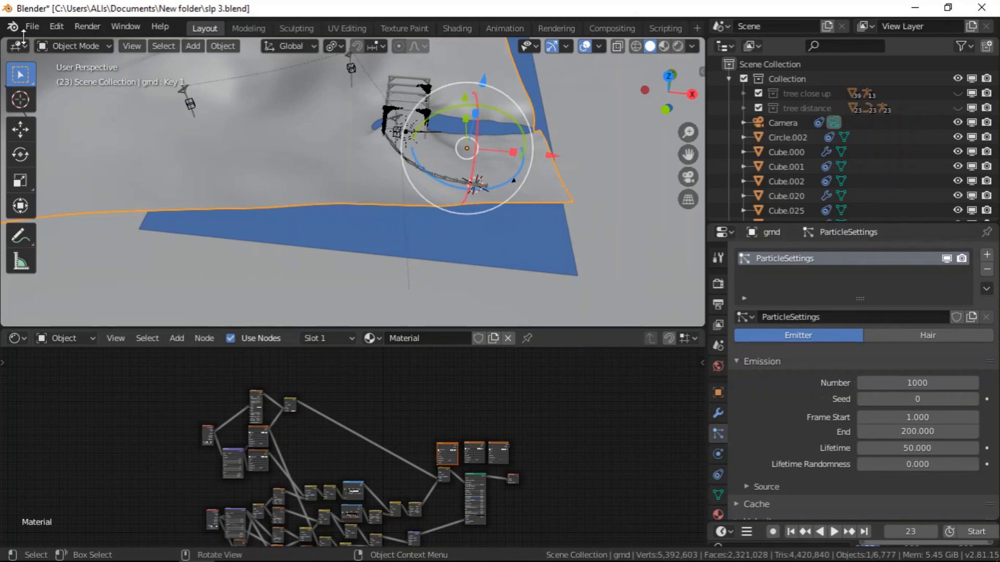
- Start saving the scene to another location and browse to the linux (D:) drive
{"action": "left_click", "coordinate": [39, 27]}
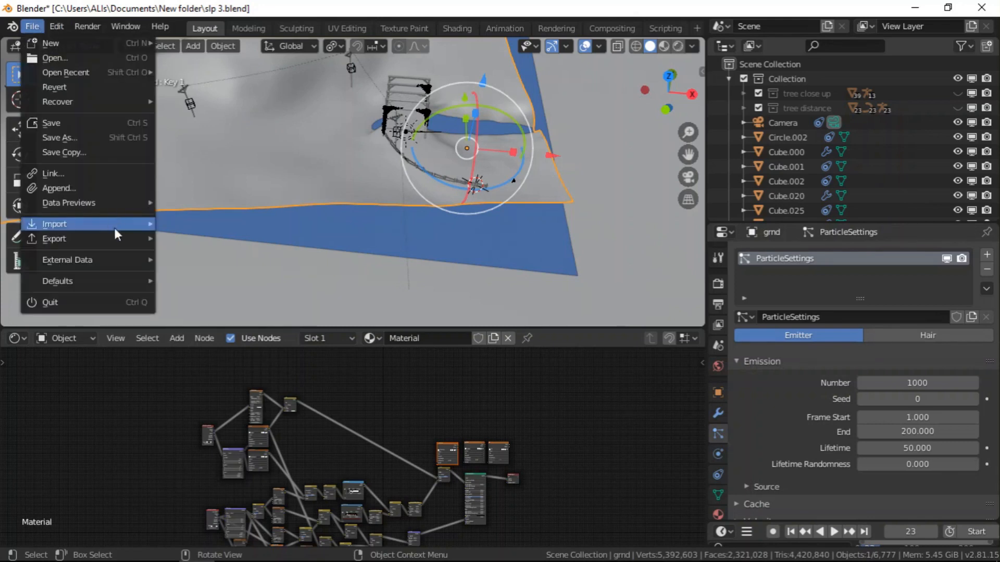
{"action": "left_click", "coordinate": [59, 137]}
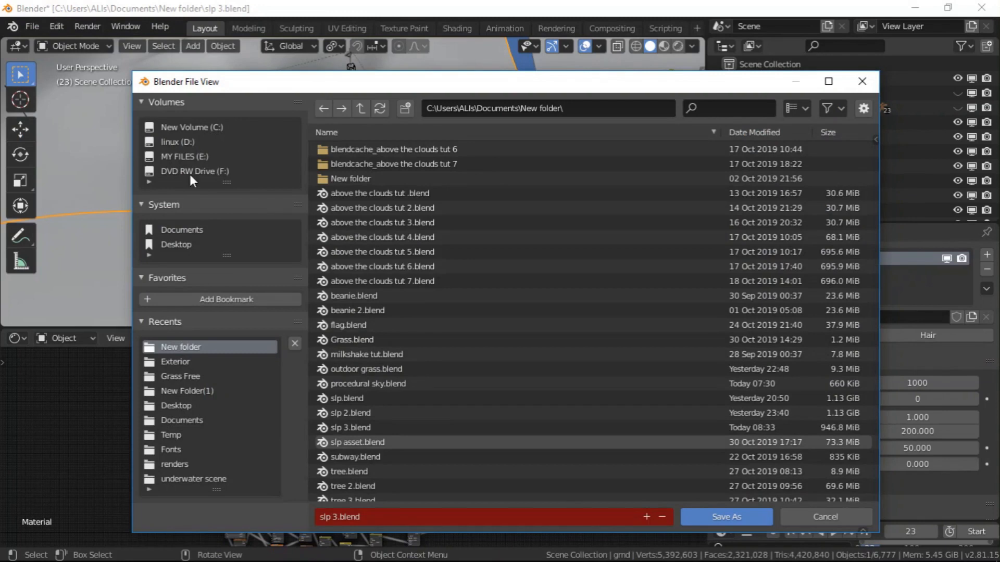
{"action": "left_click", "coordinate": [172, 142]}
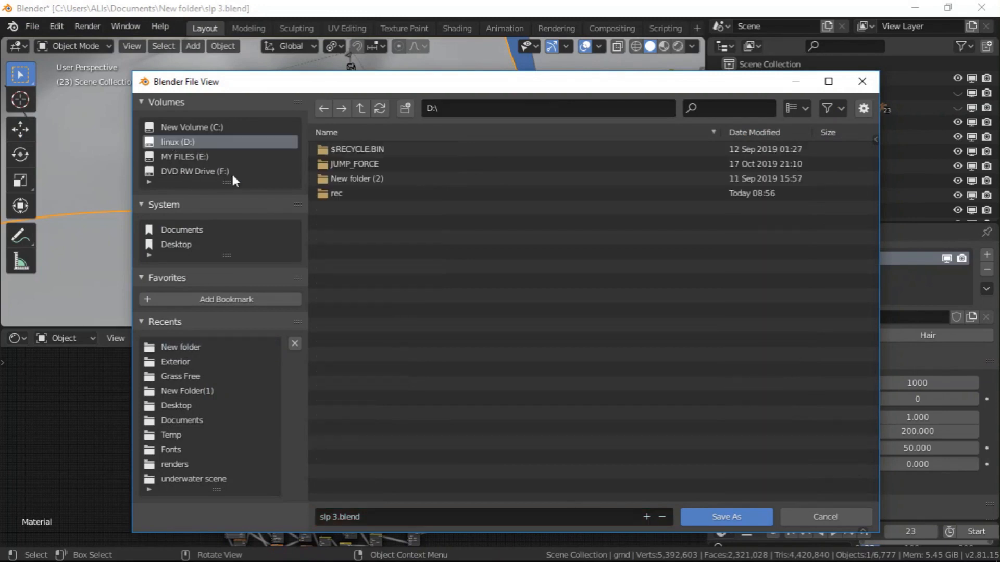
- Save the project as slp 3.blend on drive D: and enlarge the 3D viewport over the node editor
{"action": "left_click", "coordinate": [721, 517]}
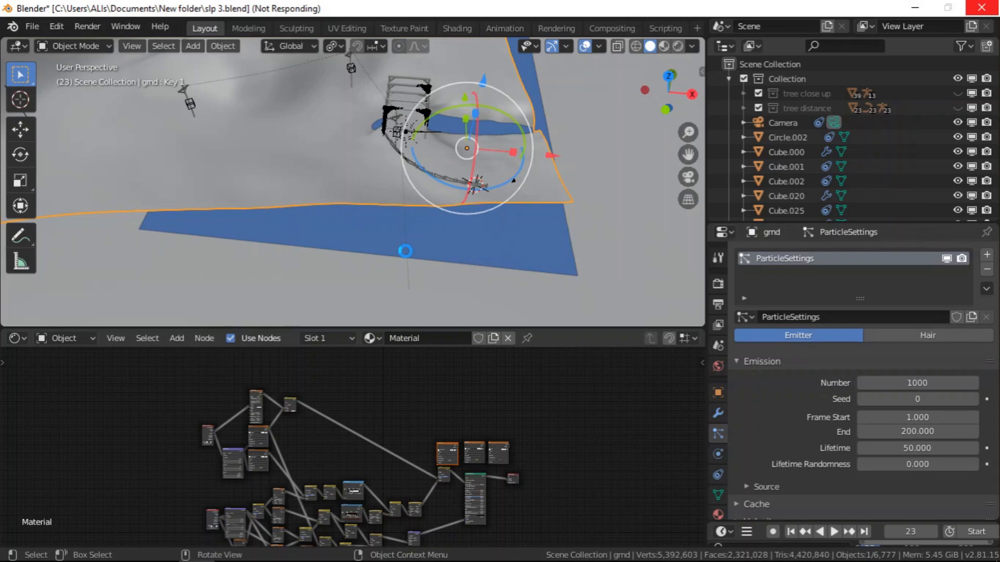
{"action": "middle_click_drag", "start_coordinate": [307, 197], "coordinate": [403, 244]}
{"action": "left_click_drag", "start_coordinate": [500, 330], "coordinate": [504, 489]}
{"action": "middle_click_drag", "start_coordinate": [512, 470], "coordinate": [459, 380]}
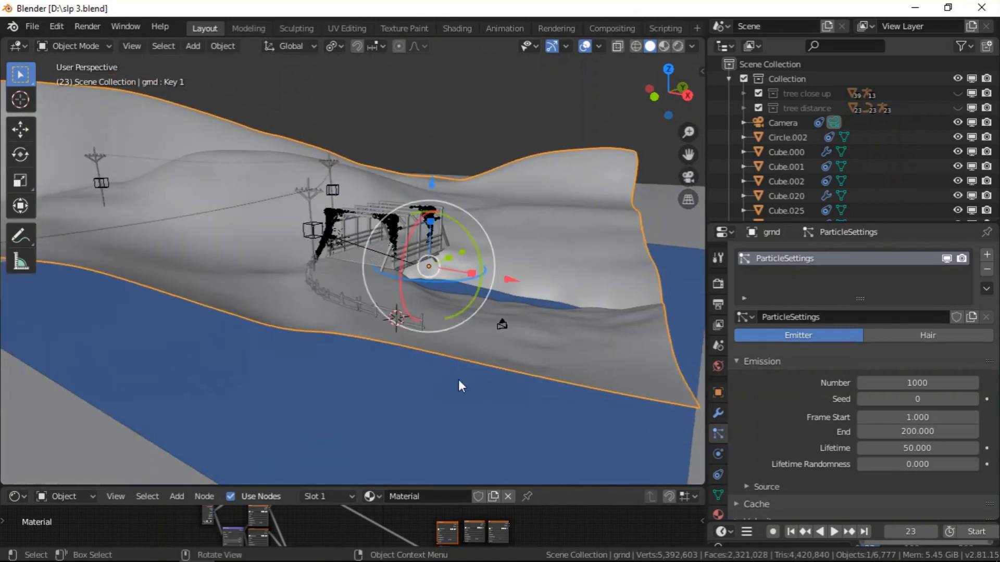
- Switch the gmd terrain's particle system to Hair and hide the viewport gizmos
{"action": "left_click", "coordinate": [882, 336]}
{"action": "left_click", "coordinate": [553, 46]}
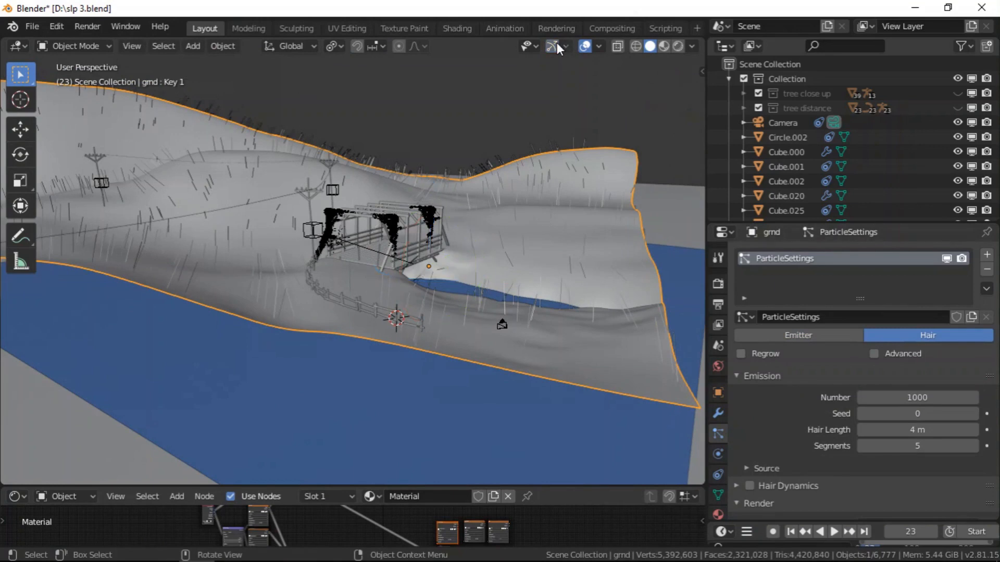
- Create a new texture in the first texture slot of the terrain's hair particle settings
{"action": "scroll", "coordinate": [860, 366], "scroll_direction": "down", "scroll_amount": 12}
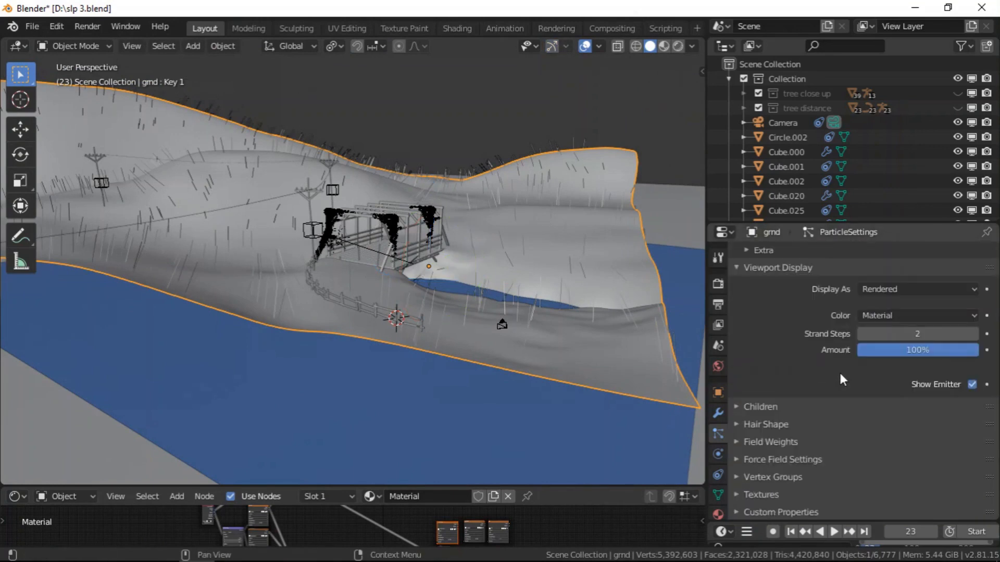
{"action": "left_click", "coordinate": [763, 494]}
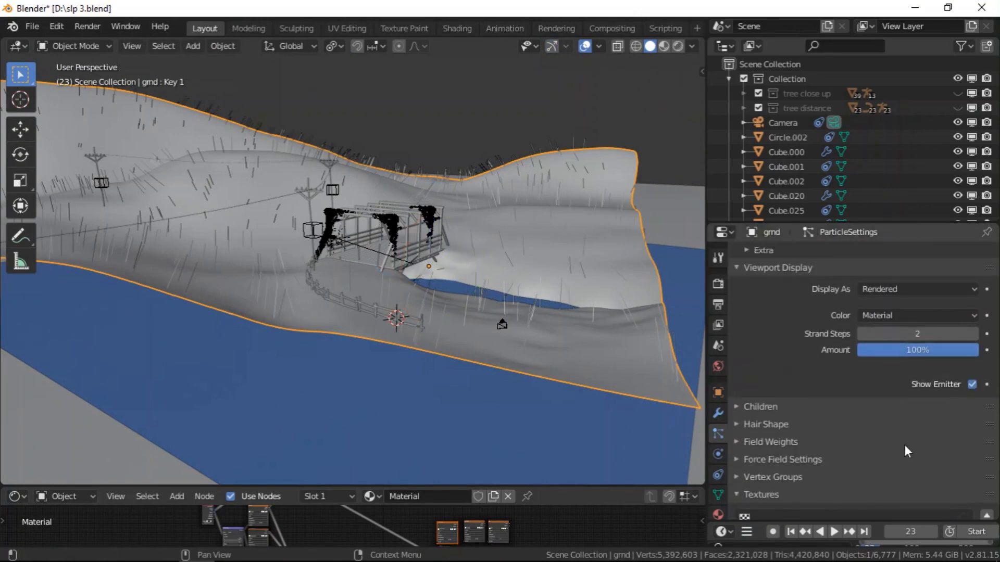
{"action": "scroll", "coordinate": [904, 469], "scroll_direction": "down", "scroll_amount": 3}
{"action": "scroll", "coordinate": [968, 487], "scroll_direction": "down", "scroll_amount": 2}
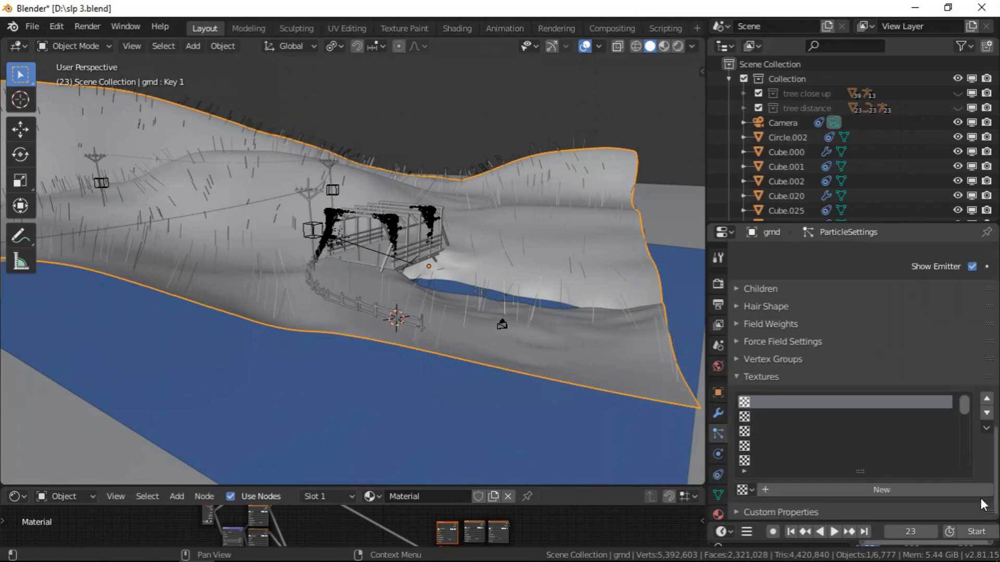
{"action": "scroll", "coordinate": [833, 364], "scroll_direction": "up", "scroll_amount": 6}
{"action": "scroll", "coordinate": [805, 309], "scroll_direction": "up", "scroll_amount": 12}
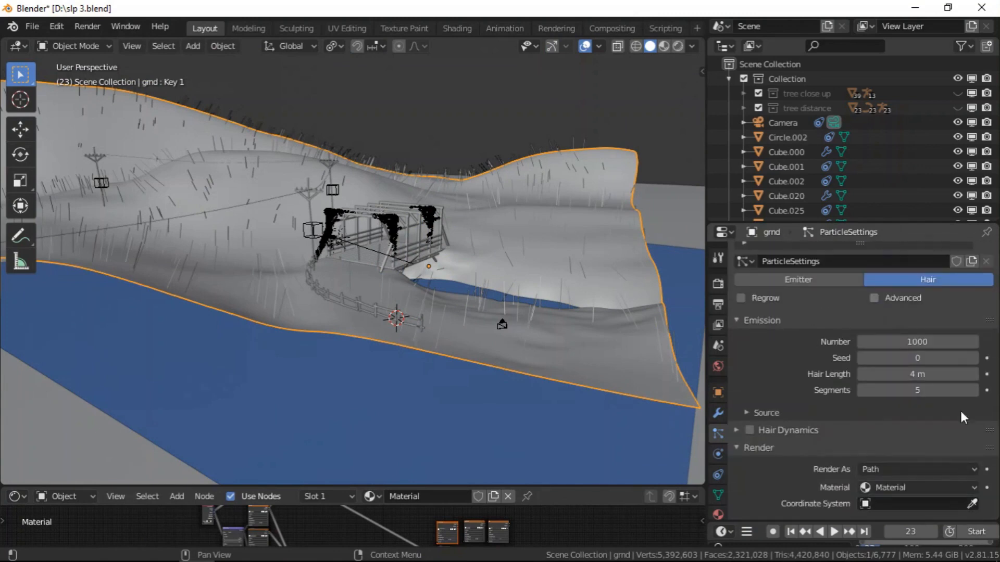
{"action": "scroll", "coordinate": [905, 400], "scroll_direction": "down", "scroll_amount": 15}
{"action": "scroll", "coordinate": [926, 419], "scroll_direction": "up", "scroll_amount": 3}
{"action": "left_click", "coordinate": [857, 494]}
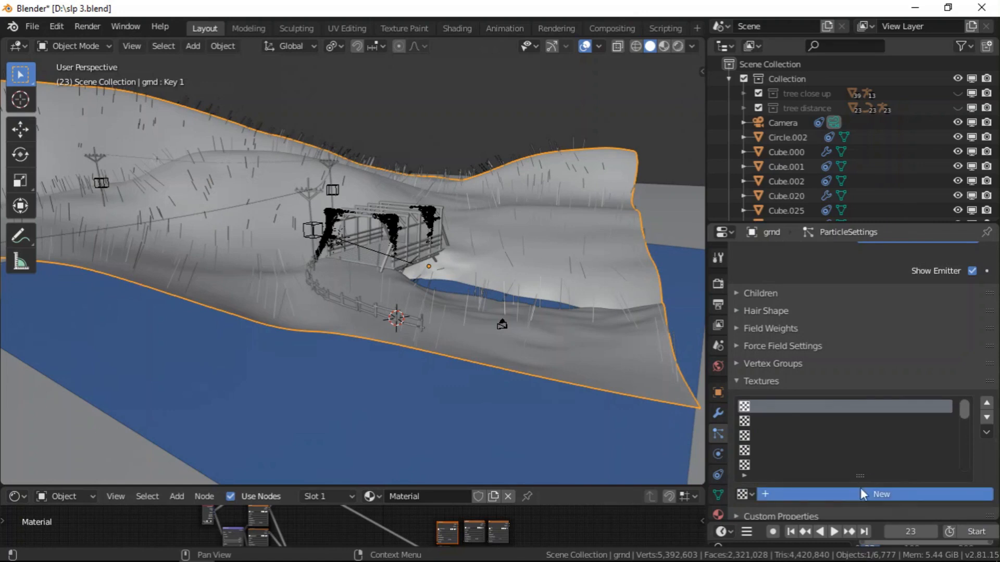
- Open the new particle texture's settings and assign the closeup image to it
{"action": "left_click", "coordinate": [983, 495]}
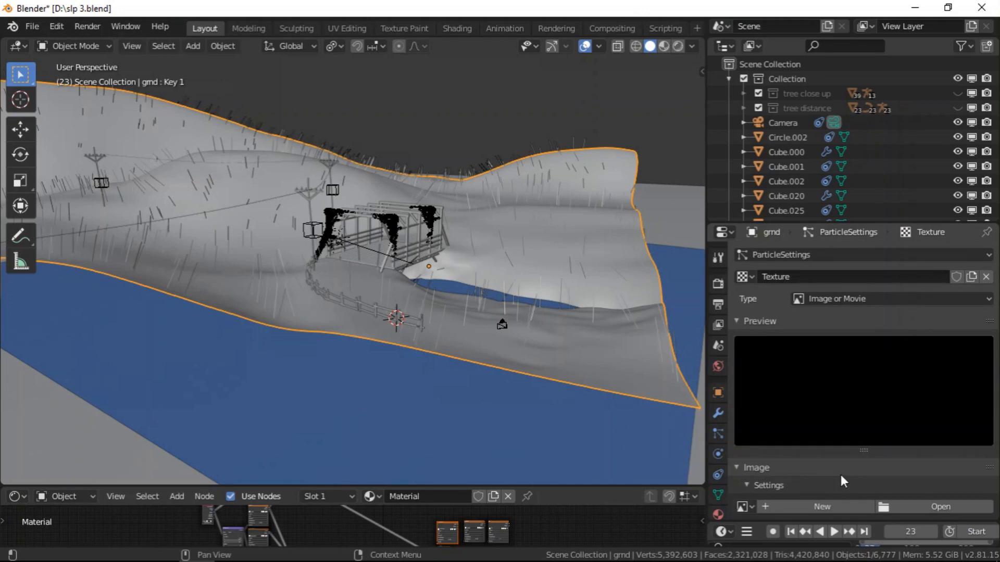
{"action": "left_click", "coordinate": [744, 507]}
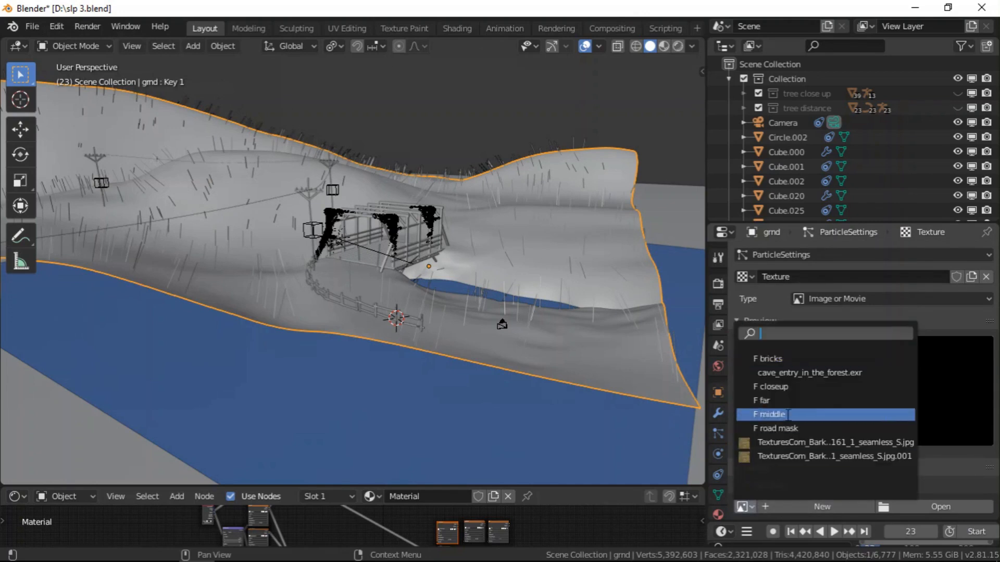
{"action": "left_click", "coordinate": [790, 388]}
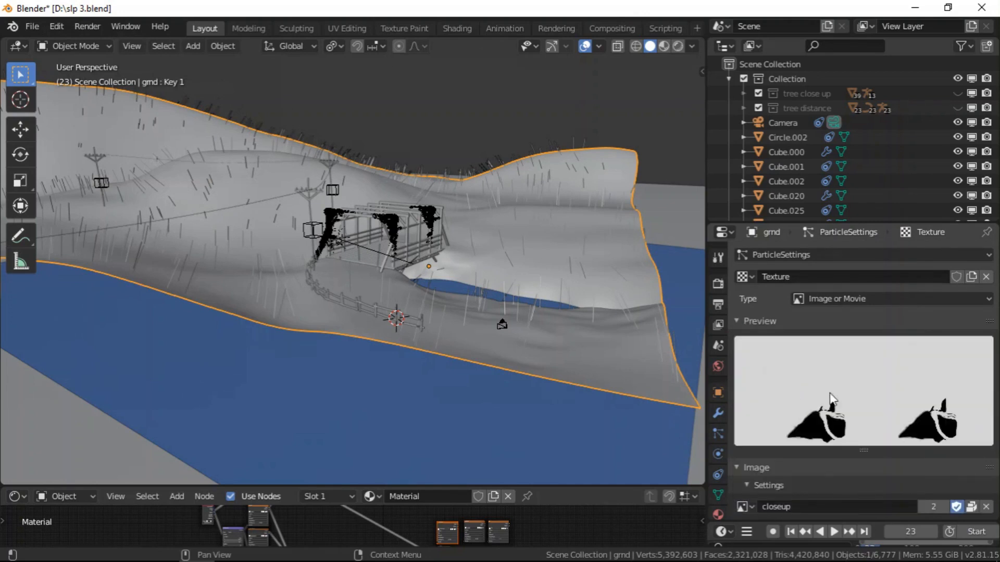
- Enable the texture's Density influence and inspect the hair distribution on the terrain against the closeup image
{"action": "scroll", "coordinate": [829, 389], "scroll_direction": "down", "scroll_amount": 3}
{"action": "scroll", "coordinate": [819, 462], "scroll_direction": "down", "scroll_amount": 8}
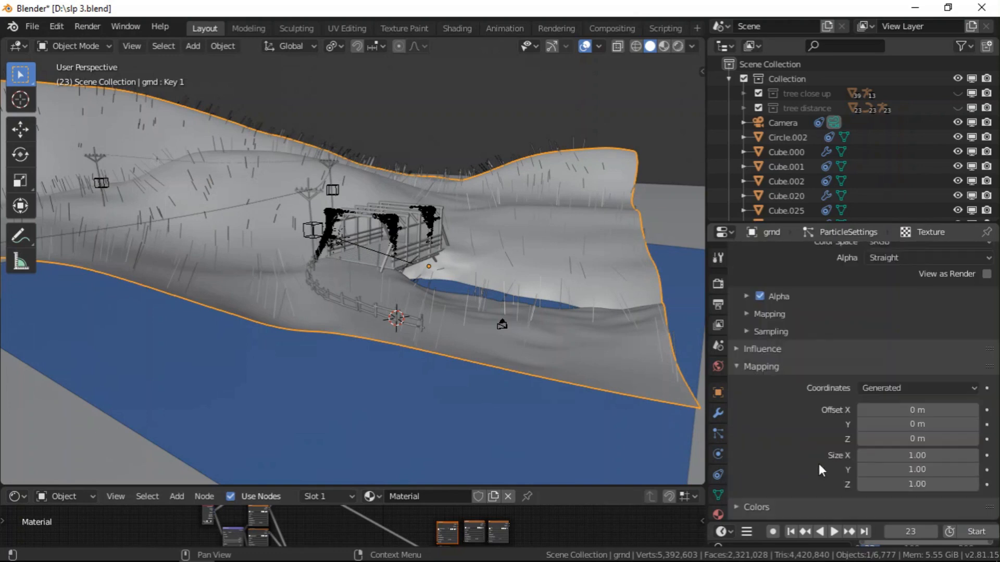
{"action": "left_click", "coordinate": [749, 300]}
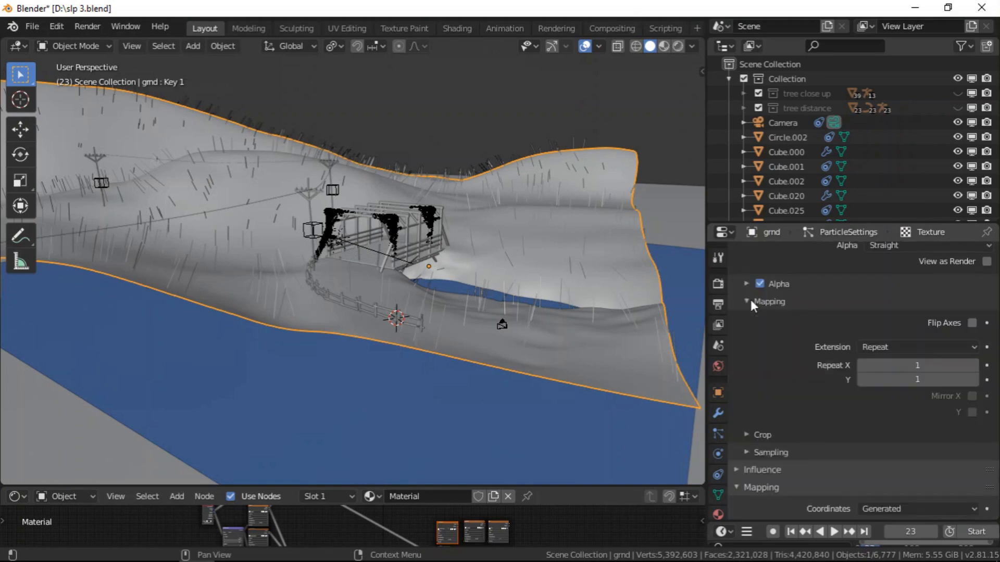
{"action": "left_click", "coordinate": [749, 299]}
{"action": "left_click", "coordinate": [763, 337]}
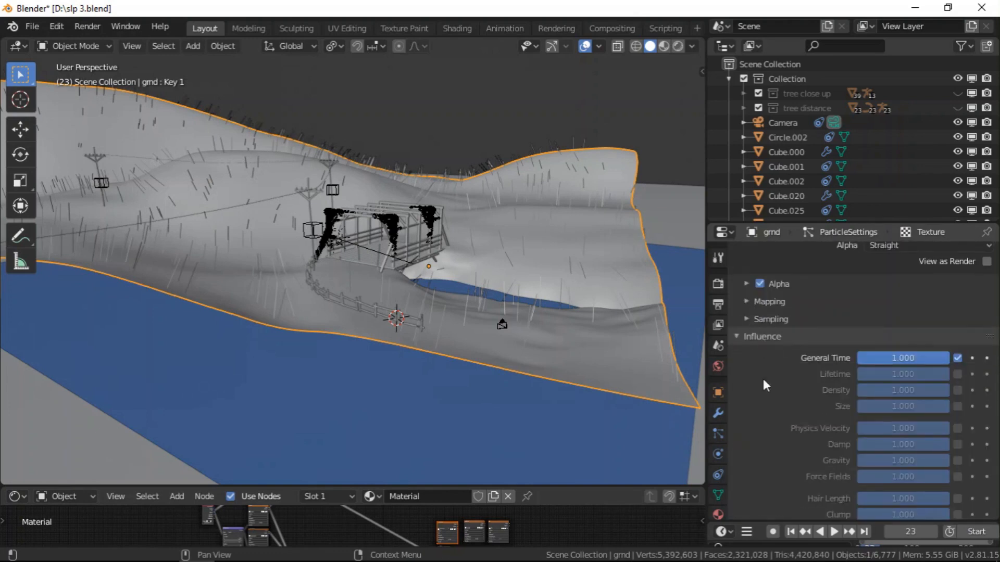
{"action": "scroll", "coordinate": [764, 396], "scroll_direction": "down", "scroll_amount": 6}
{"action": "scroll", "coordinate": [816, 339], "scroll_direction": "up", "scroll_amount": 5}
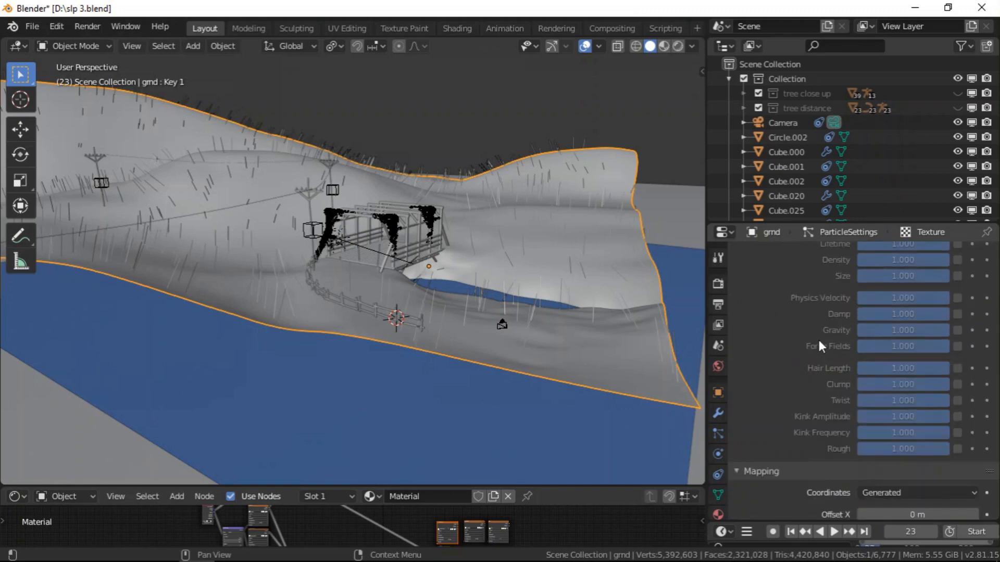
{"action": "left_click", "coordinate": [955, 290]}
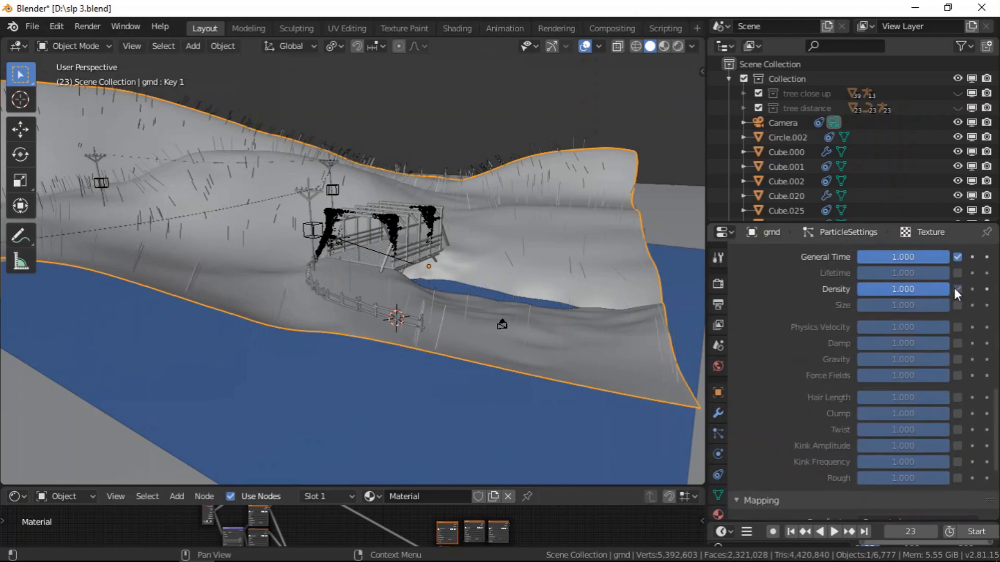
{"action": "middle_click_drag", "start_coordinate": [525, 357], "coordinate": [547, 319]}
{"action": "scroll", "coordinate": [771, 377], "scroll_direction": "up", "scroll_amount": 6}
{"action": "scroll", "coordinate": [752, 342], "scroll_direction": "up", "scroll_amount": 5}
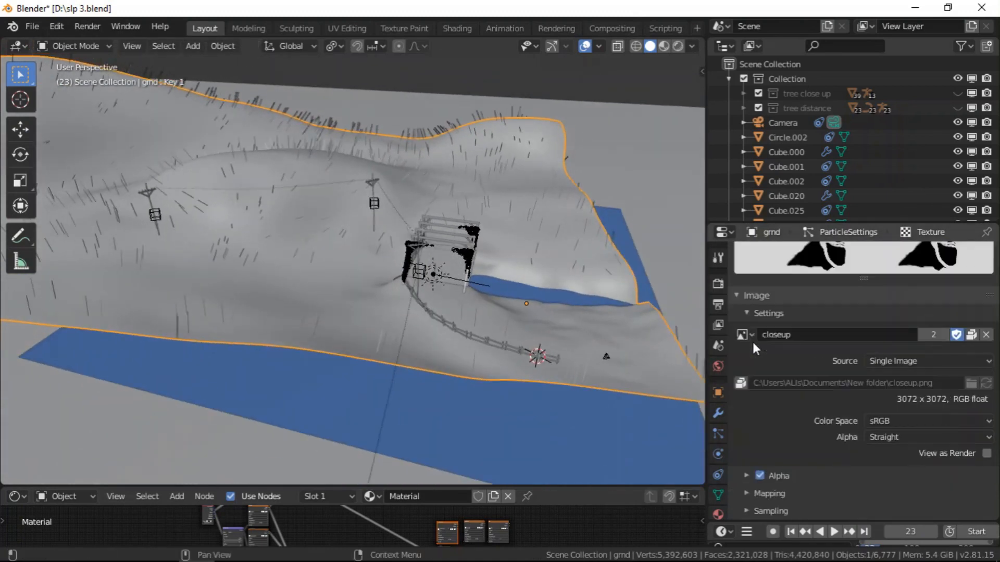
- Expand the texture's color settings and enable its Color Ramp
{"action": "scroll", "coordinate": [753, 342], "scroll_direction": "down", "scroll_amount": 10}
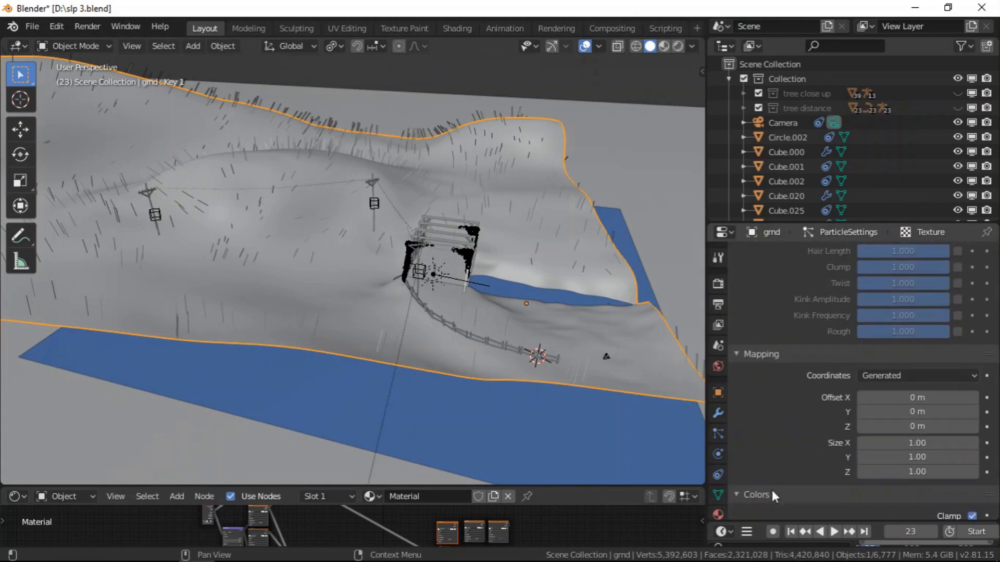
{"action": "left_click", "coordinate": [757, 495]}
{"action": "scroll", "coordinate": [777, 480], "scroll_direction": "down", "scroll_amount": 5}
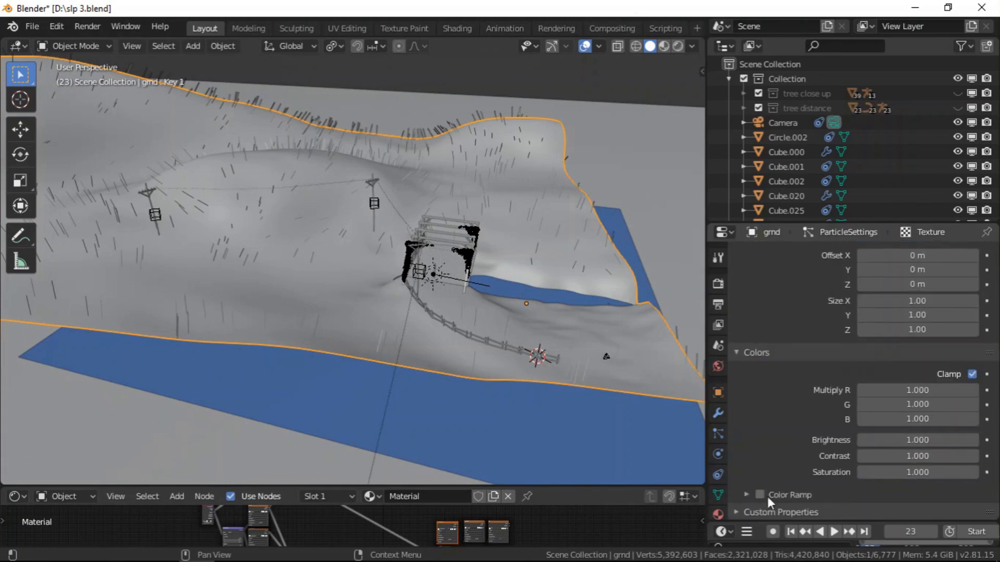
{"action": "left_click", "coordinate": [760, 495]}
{"action": "left_click", "coordinate": [781, 494]}
{"action": "scroll", "coordinate": [809, 470], "scroll_direction": "down", "scroll_amount": 3}
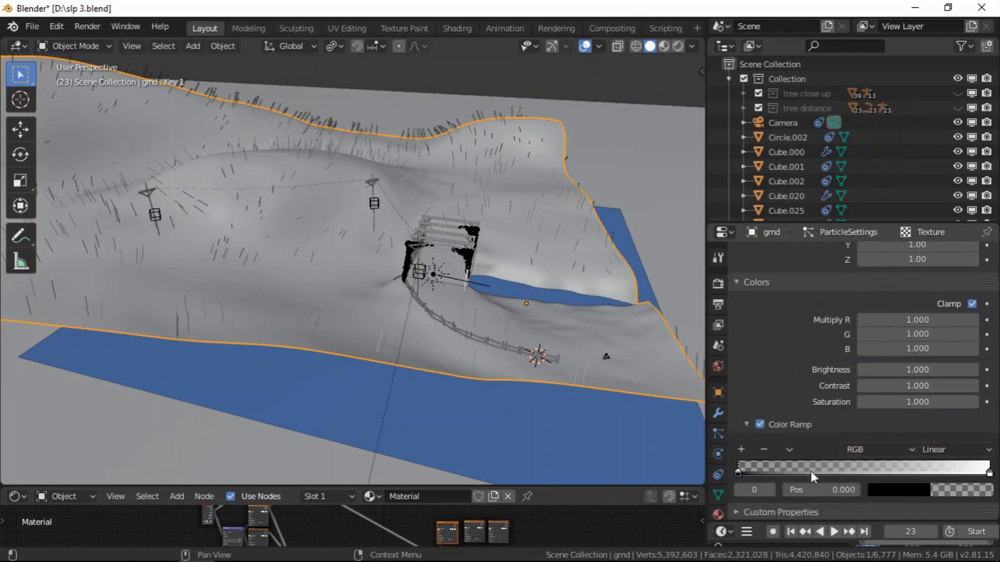
- Try flipping the color ramp and adjusting the brightness of its black stop
{"action": "left_click", "coordinate": [789, 450]}
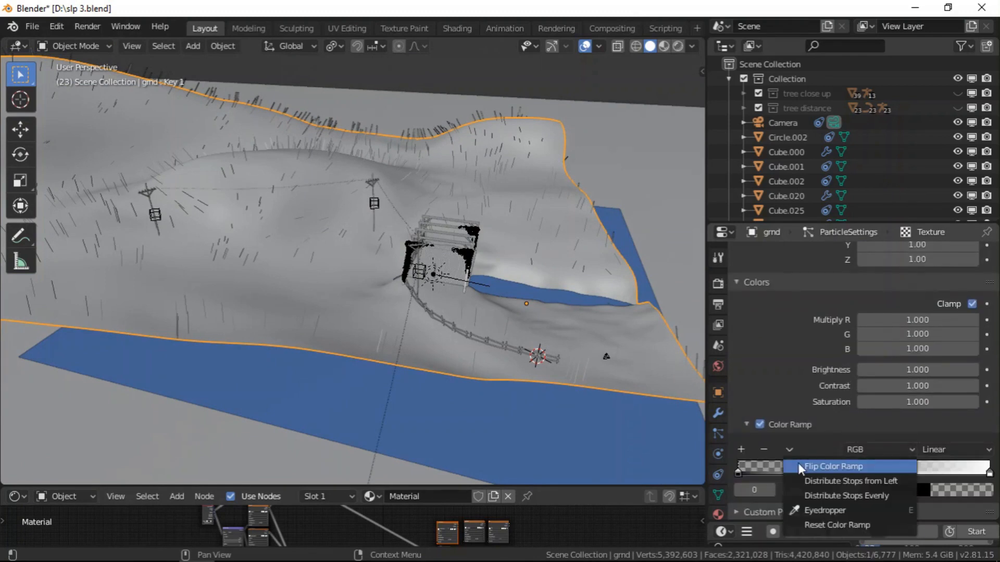
{"action": "left_click", "coordinate": [802, 466]}
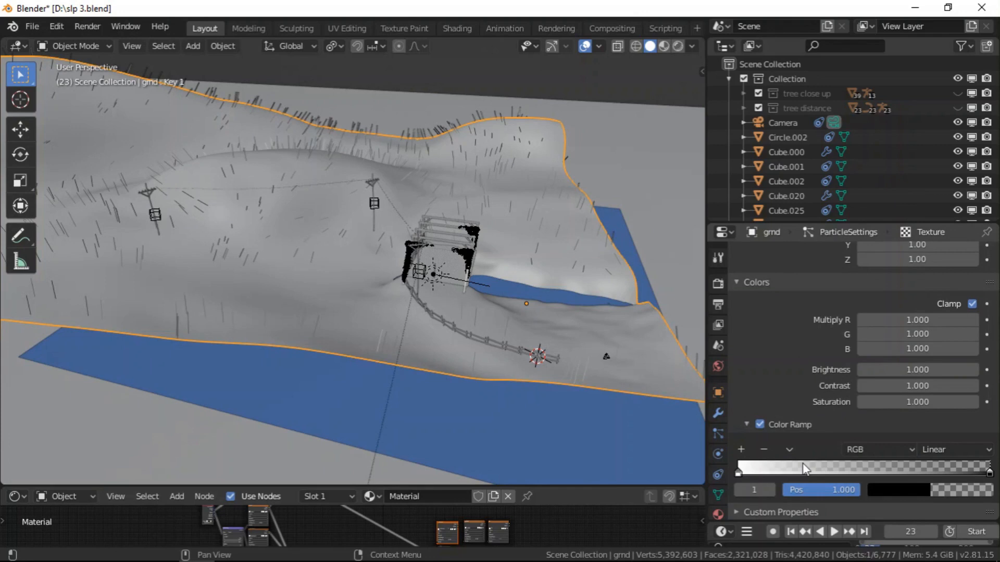
{"action": "left_click", "coordinate": [789, 450]}
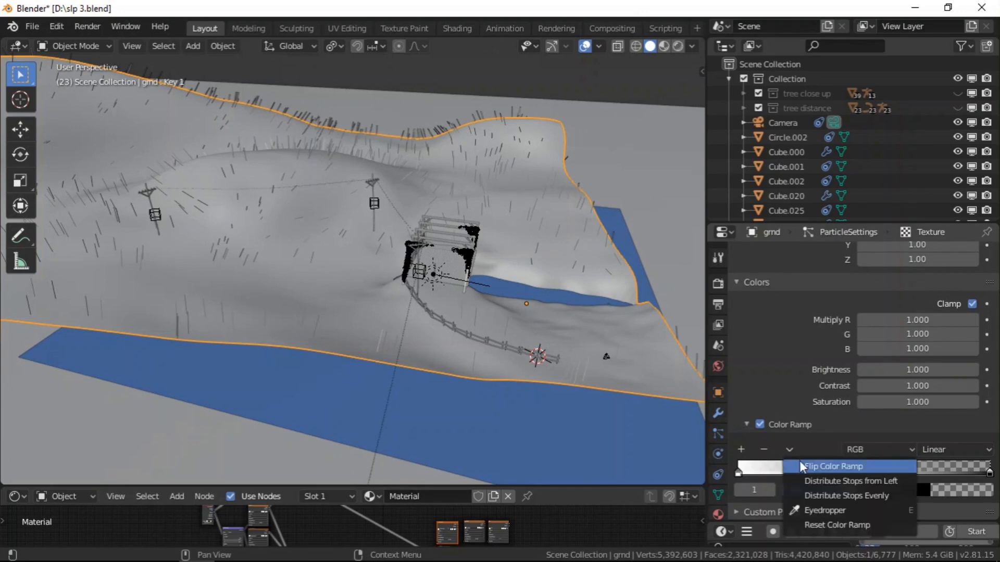
{"action": "left_click", "coordinate": [800, 465]}
{"action": "left_click", "coordinate": [883, 490]}
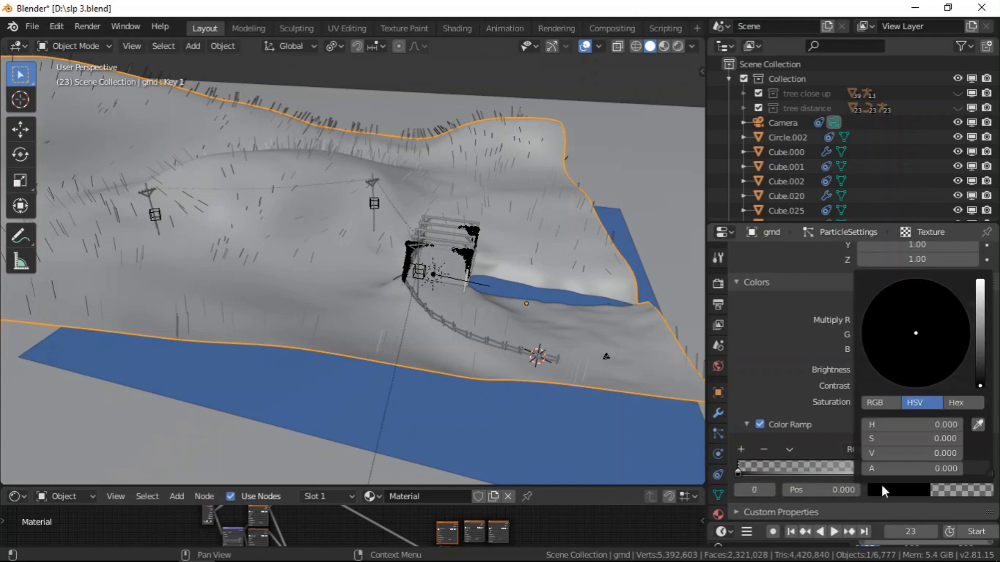
{"action": "left_click_drag", "start_coordinate": [979, 358], "coordinate": [980, 387]}
- Flip the color ramp and toggle the Density influence off and on to refresh the hair
{"action": "left_click", "coordinate": [790, 449]}
{"action": "scroll", "coordinate": [803, 397], "scroll_direction": "up", "scroll_amount": 3}
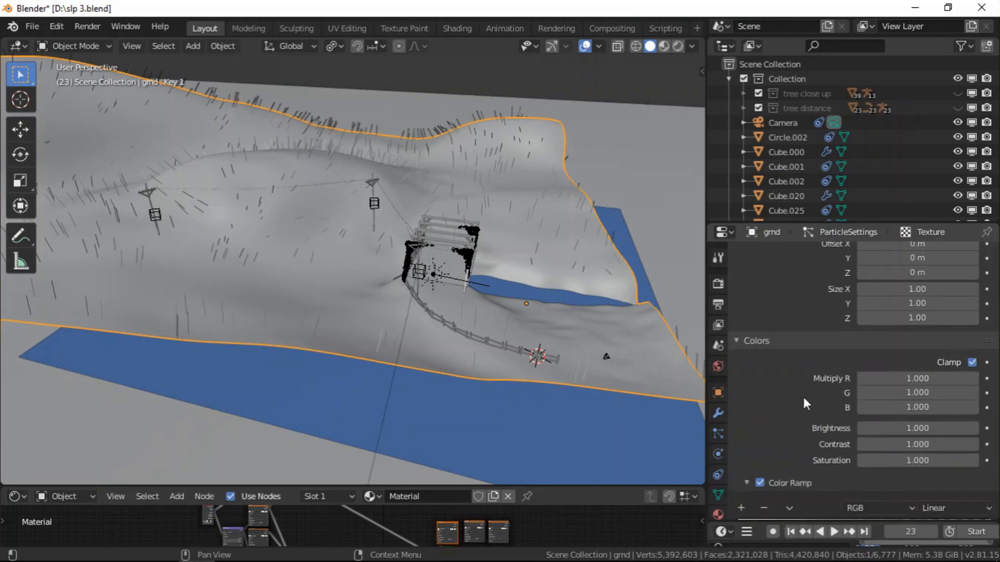
{"action": "scroll", "coordinate": [803, 397], "scroll_direction": "up", "scroll_amount": 12}
{"action": "left_click", "coordinate": [955, 340]}
{"action": "left_click", "coordinate": [955, 339]}
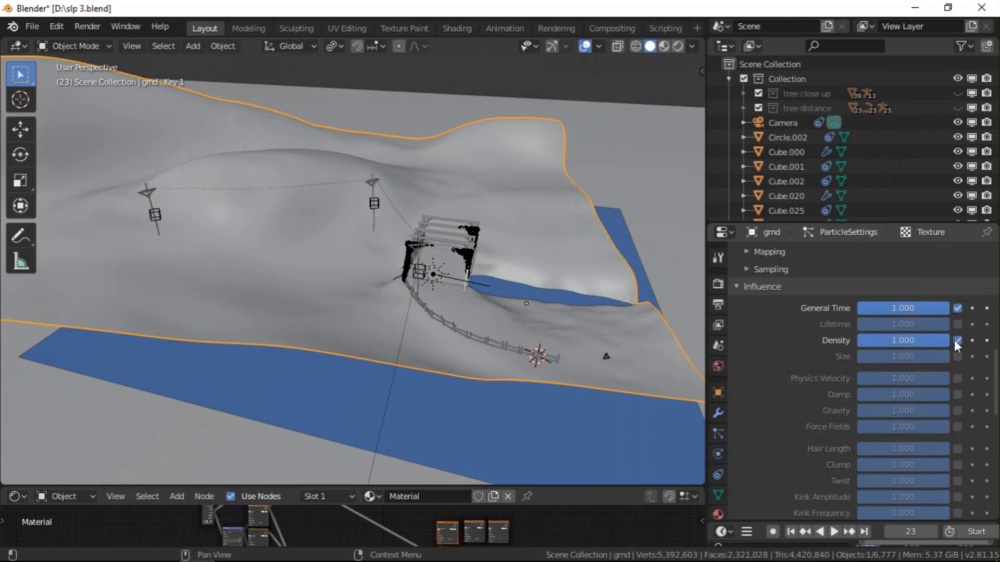
- Compare the hair across the whole terrain with Density influence off and on, and review the color ramp
{"action": "scroll", "coordinate": [649, 339], "scroll_direction": "down", "scroll_amount": 5}
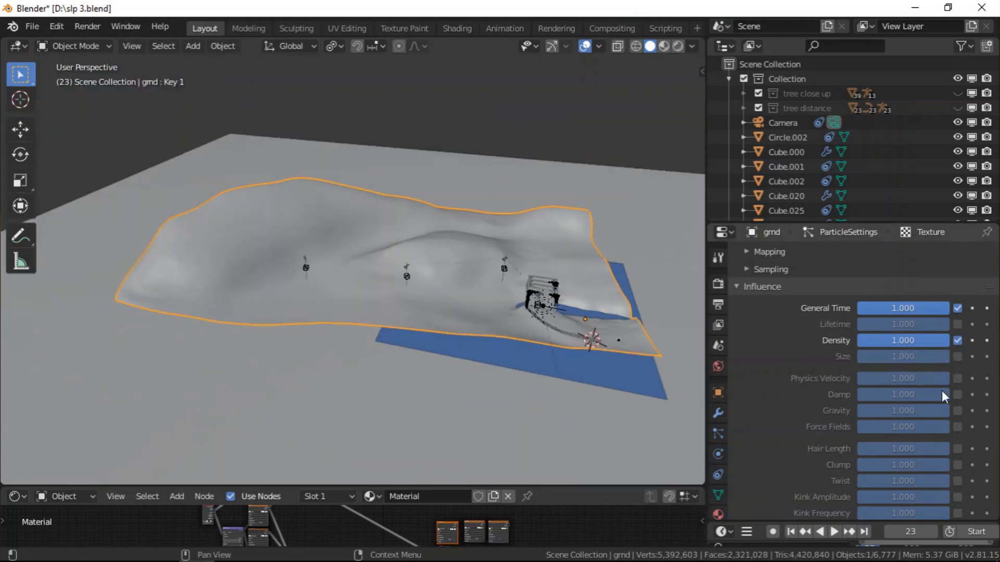
{"action": "left_click", "coordinate": [957, 340]}
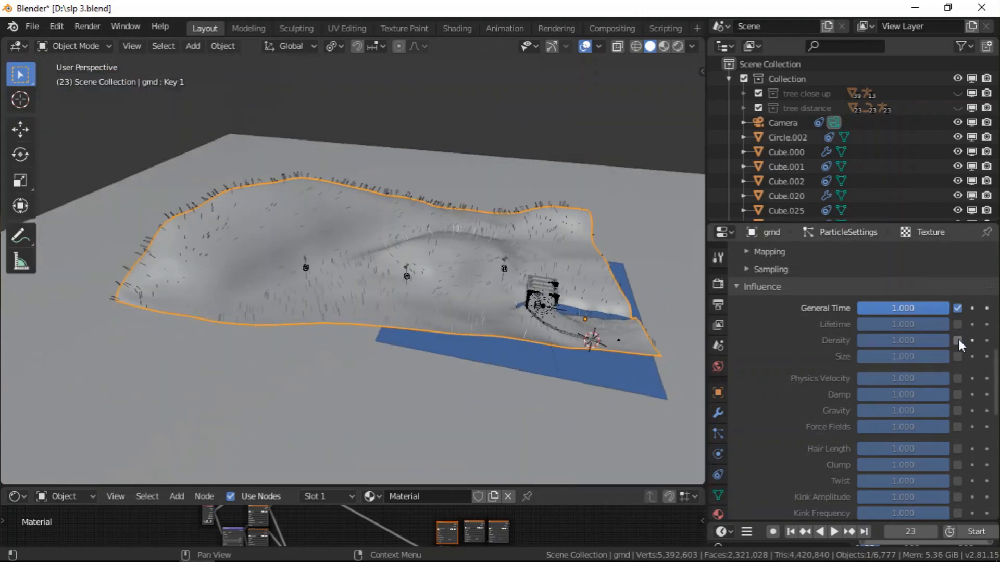
{"action": "left_click", "coordinate": [957, 340]}
{"action": "scroll", "coordinate": [936, 383], "scroll_direction": "down", "scroll_amount": 10}
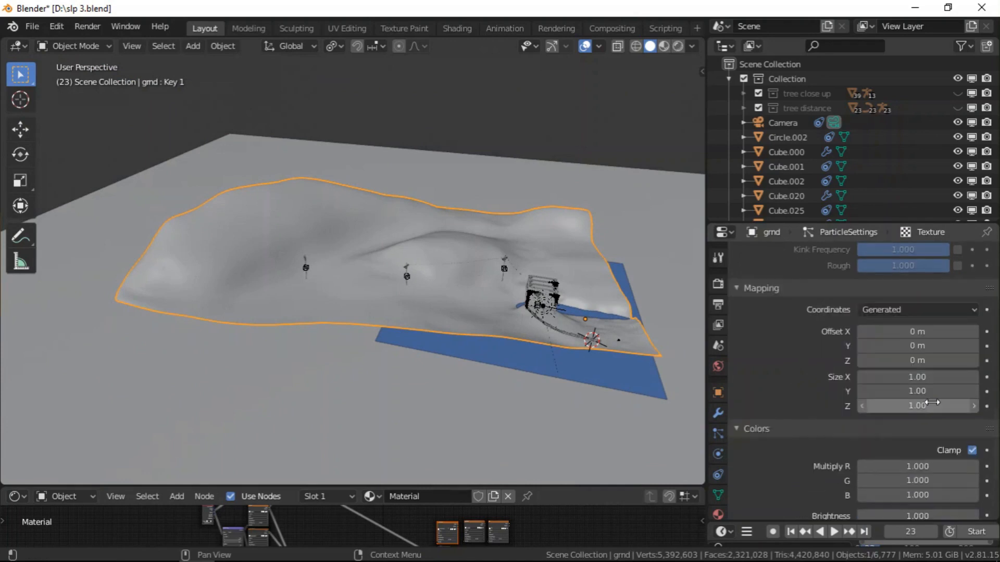
{"action": "scroll", "coordinate": [874, 441], "scroll_direction": "down", "scroll_amount": 2}
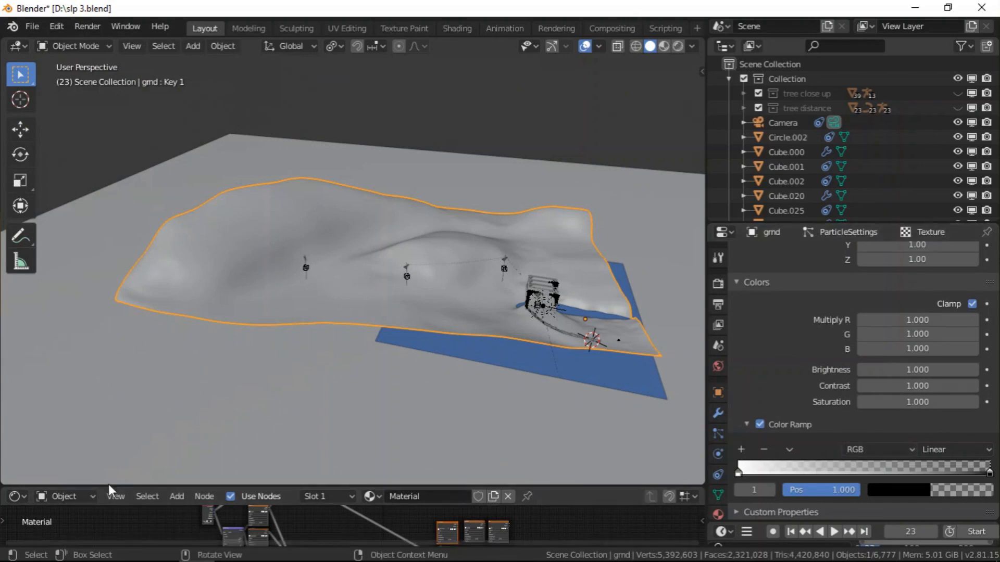
- Enlarge the lower area, change it to the Texture Node Editor, load the Texture datablock under Brush, and enable its nodes
{"action": "left_click_drag", "start_coordinate": [108, 486], "coordinate": [129, 386]}
{"action": "left_click", "coordinate": [19, 398]}
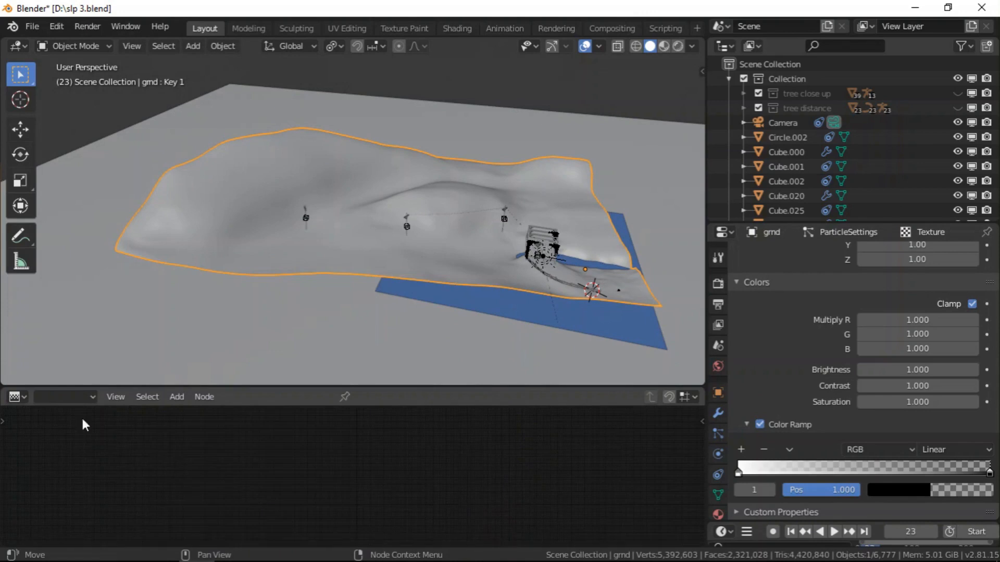
{"action": "left_click", "coordinate": [74, 398]}
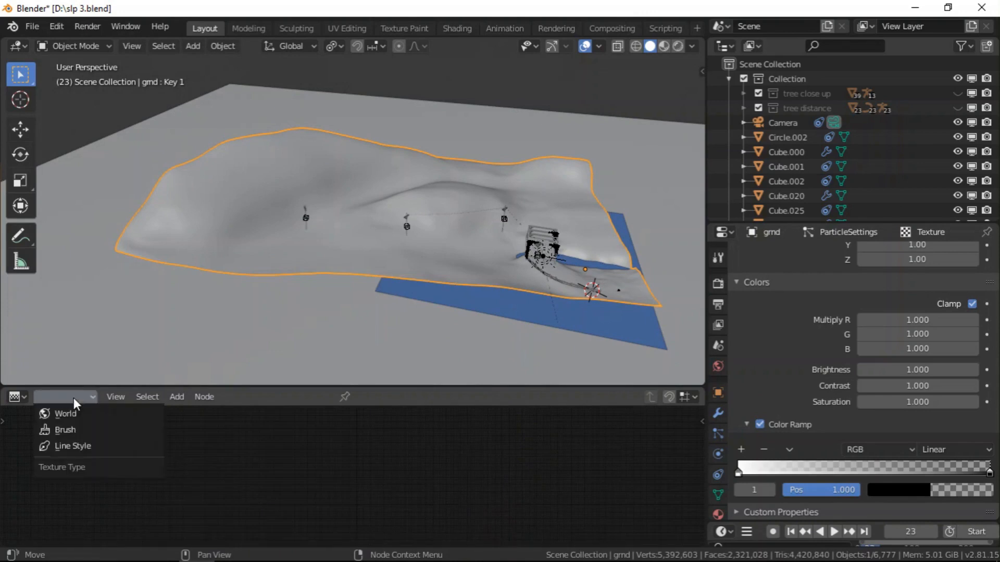
{"action": "left_click", "coordinate": [81, 429]}
{"action": "left_click", "coordinate": [290, 397]}
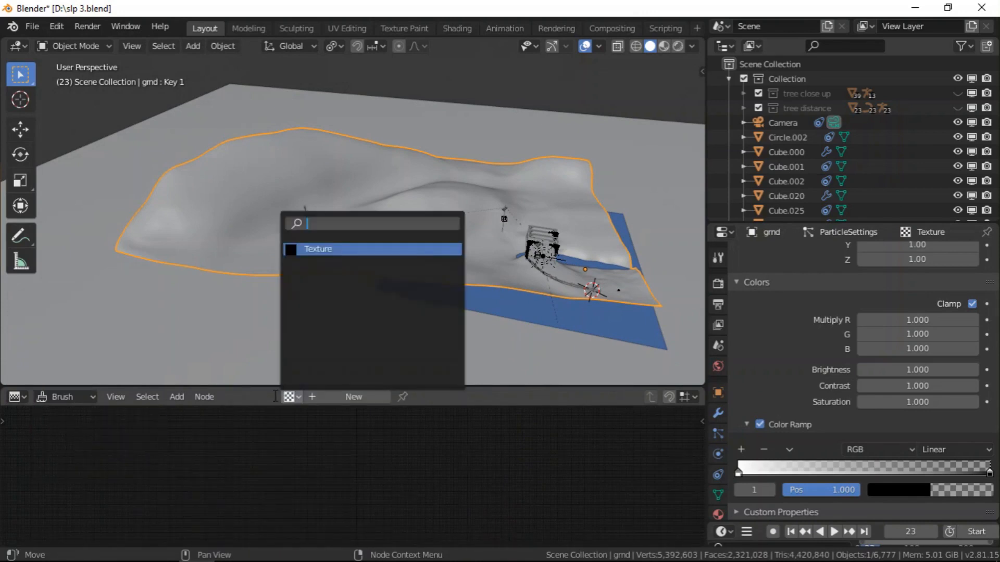
{"action": "left_click", "coordinate": [304, 249]}
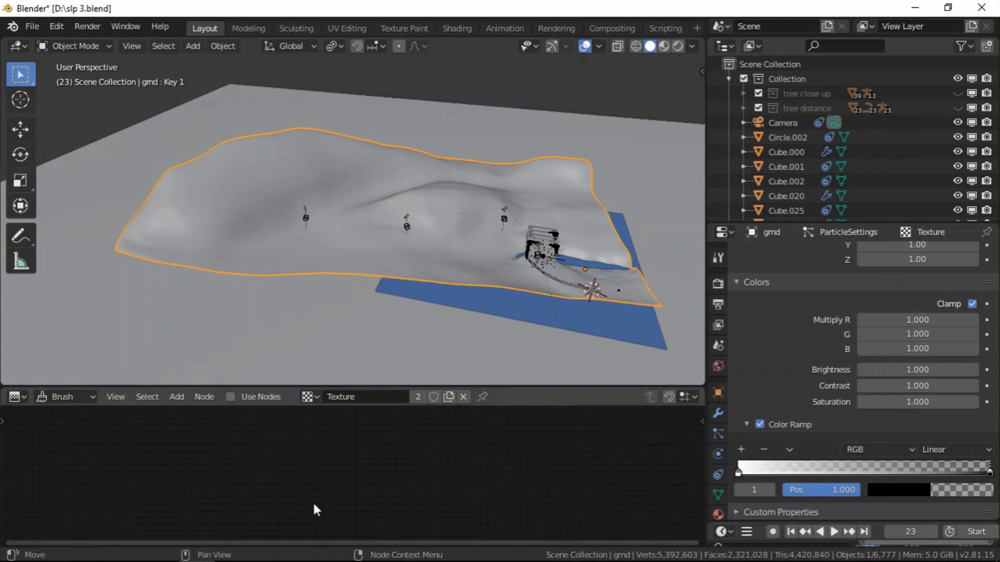
{"action": "left_click", "coordinate": [255, 397]}
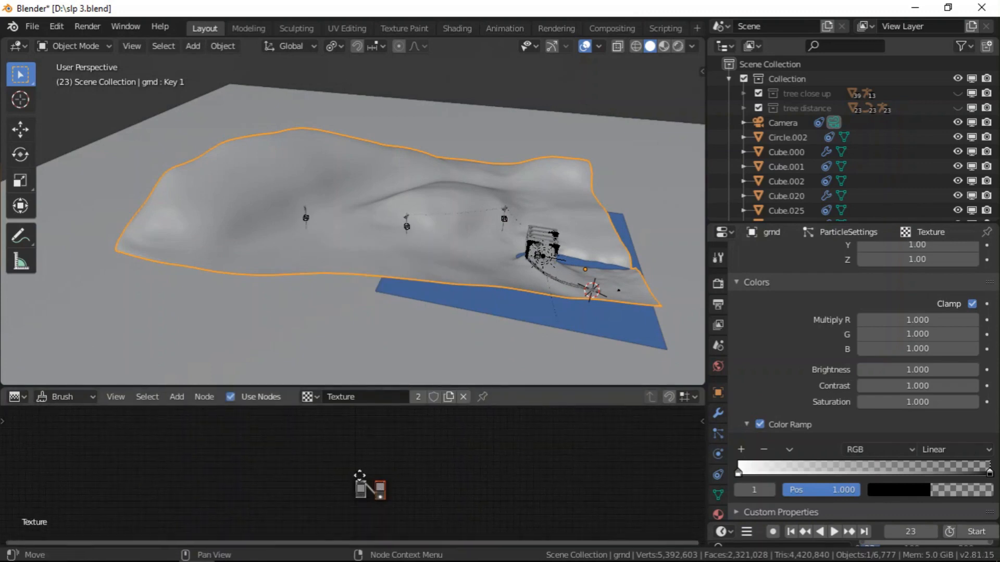
- Disable nodes for the Texture datablock and change the lower area to the Shader Editor
{"action": "scroll", "coordinate": [376, 495], "scroll_direction": "up", "scroll_amount": 3}
{"action": "left_click", "coordinate": [240, 396]}
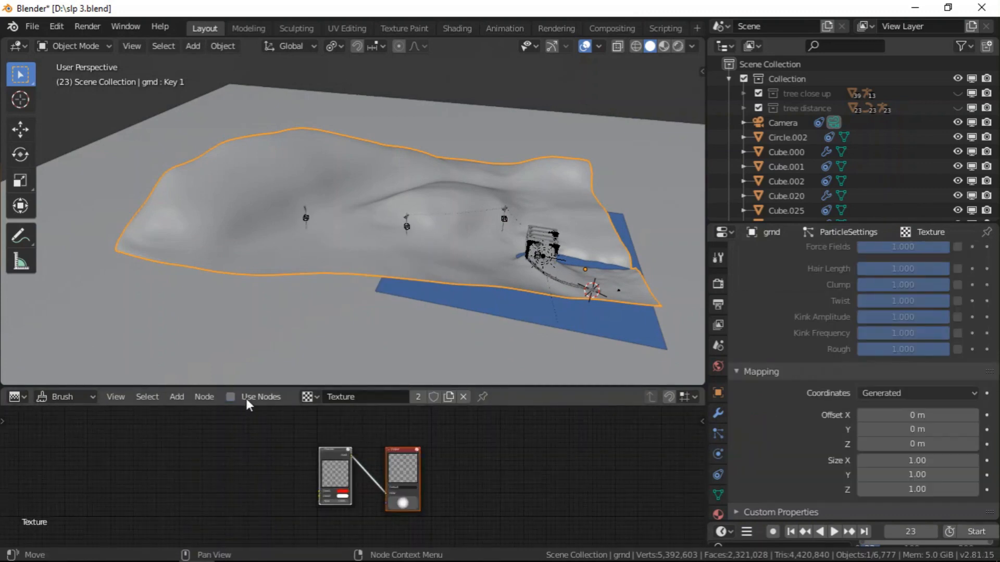
{"action": "scroll", "coordinate": [795, 368], "scroll_direction": "up", "scroll_amount": 10}
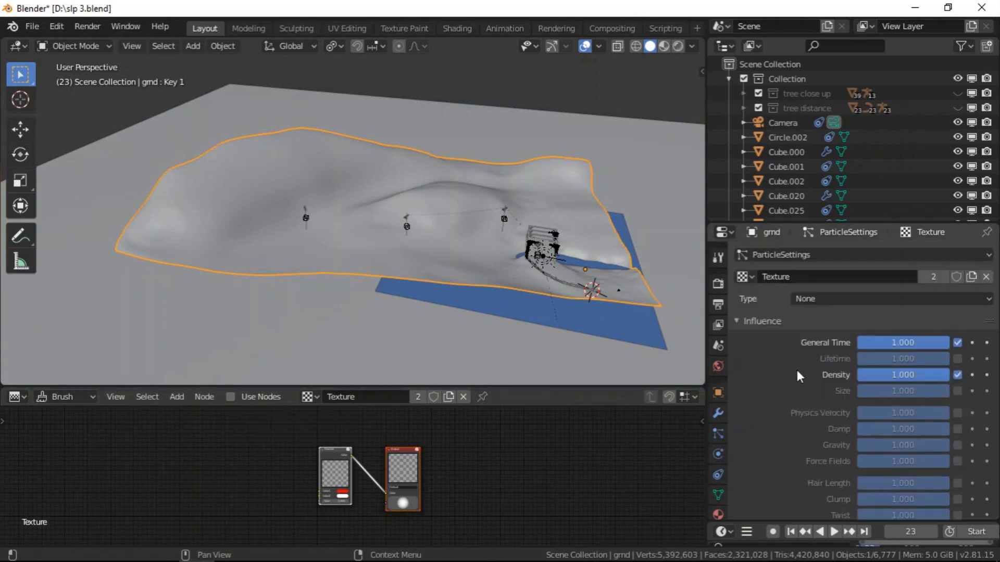
{"action": "left_click", "coordinate": [40, 397]}
{"action": "left_click", "coordinate": [16, 397]}
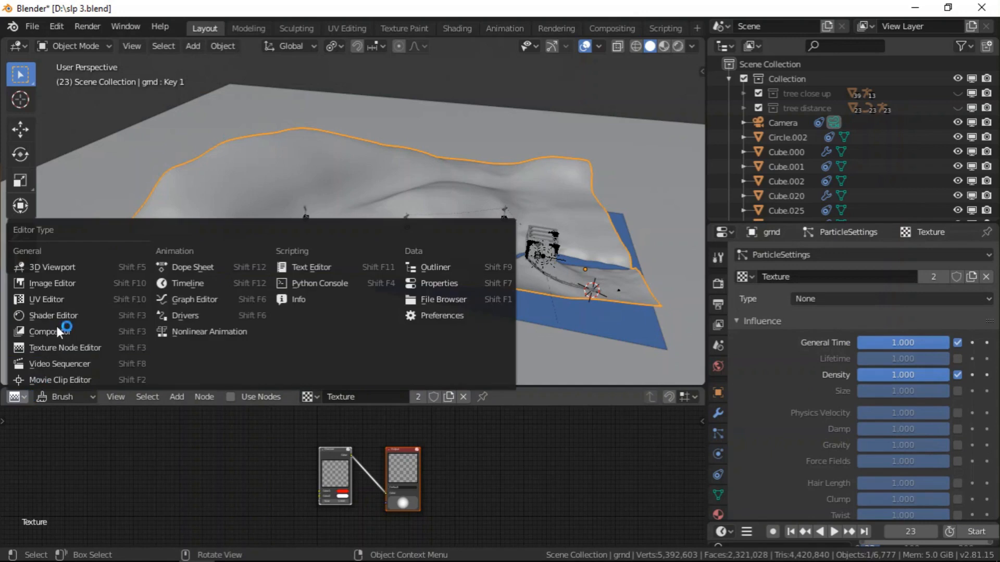
{"action": "left_click", "coordinate": [52, 315]}
{"action": "scroll", "coordinate": [929, 396], "scroll_direction": "down", "scroll_amount": 2}
{"action": "scroll", "coordinate": [897, 402], "scroll_direction": "up", "scroll_amount": 2}
- Set the particle texture's type to Image or Movie and review the closeup image settings
{"action": "left_click", "coordinate": [836, 299]}
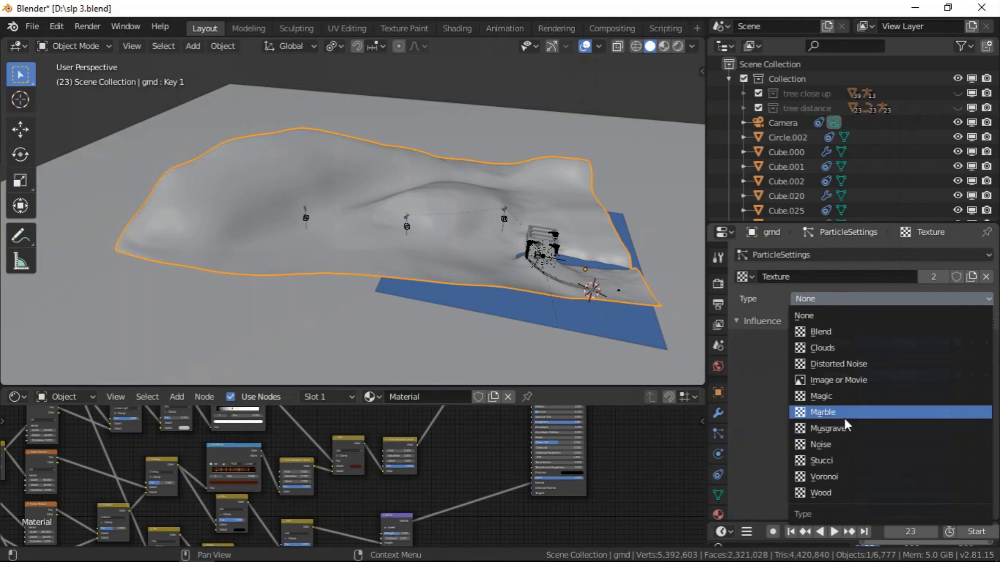
{"action": "left_click", "coordinate": [854, 381]}
{"action": "scroll", "coordinate": [831, 382], "scroll_direction": "down", "scroll_amount": 5}
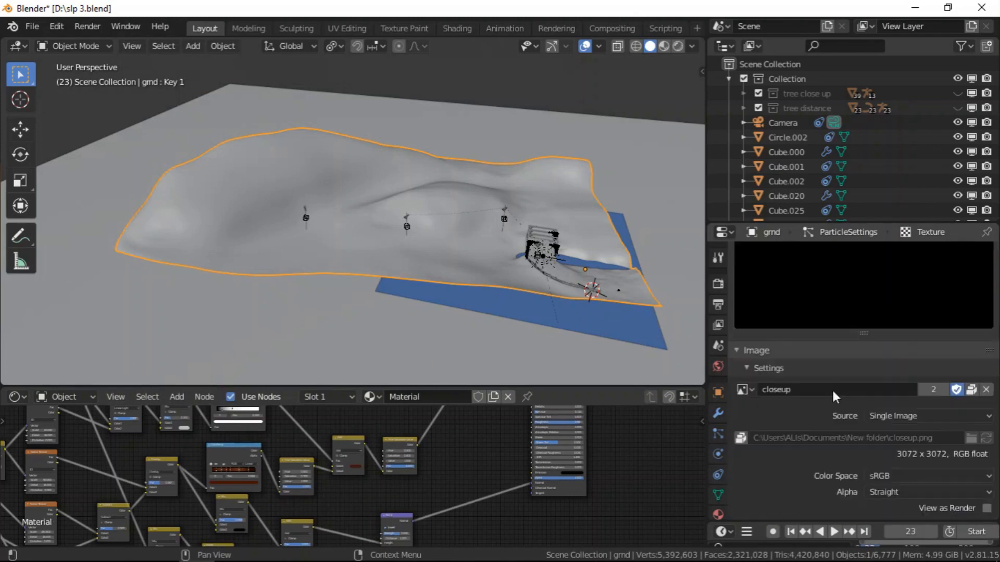
{"action": "scroll", "coordinate": [832, 400], "scroll_direction": "up", "scroll_amount": 3}
{"action": "scroll", "coordinate": [832, 399], "scroll_direction": "down", "scroll_amount": 12}
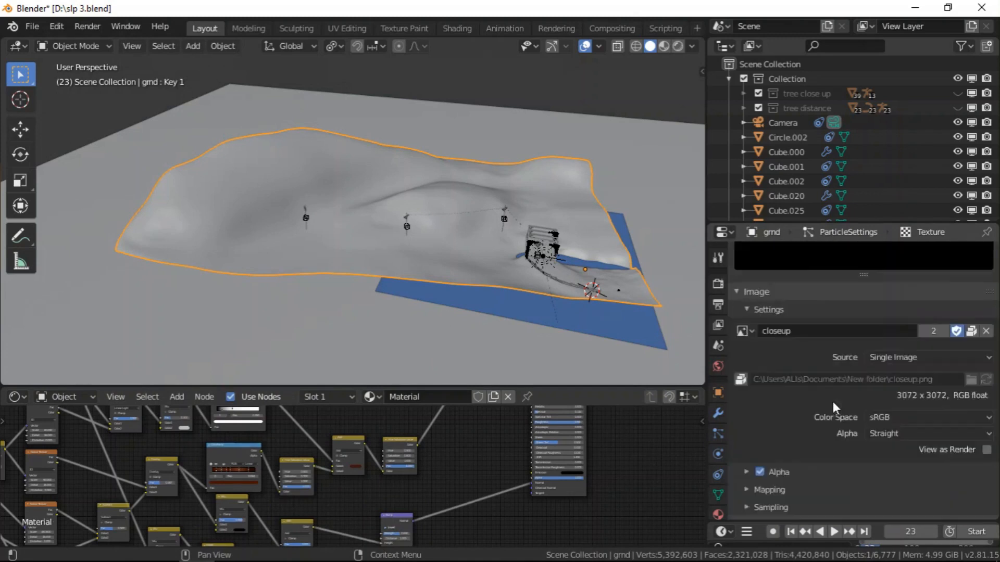
{"action": "scroll", "coordinate": [773, 360], "scroll_direction": "up", "scroll_amount": 12}
- Collapse the texture's Influence settings, expand the image's Alpha settings, and flip the color ramp
{"action": "left_click", "coordinate": [741, 376]}
{"action": "left_click", "coordinate": [747, 342]}
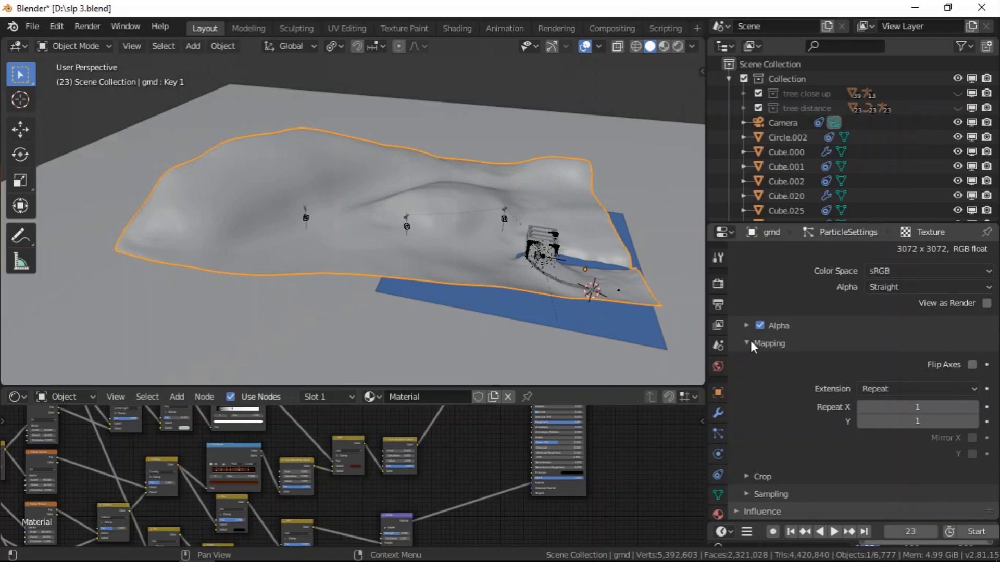
{"action": "left_click", "coordinate": [749, 343]}
{"action": "left_click", "coordinate": [746, 325]}
{"action": "scroll", "coordinate": [823, 482], "scroll_direction": "down", "scroll_amount": 12}
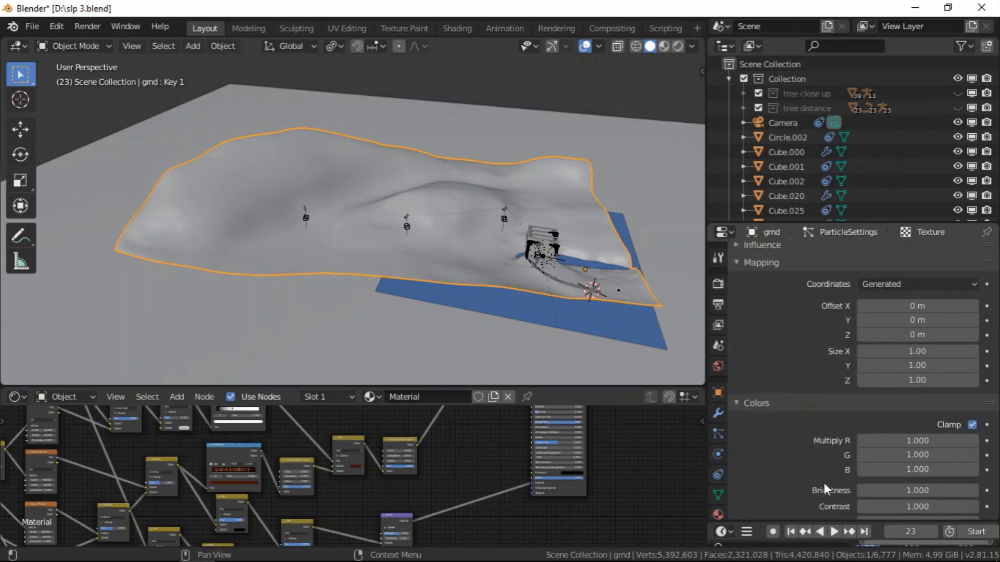
{"action": "left_click", "coordinate": [788, 449]}
{"action": "scroll", "coordinate": [814, 411], "scroll_direction": "up", "scroll_amount": 15}
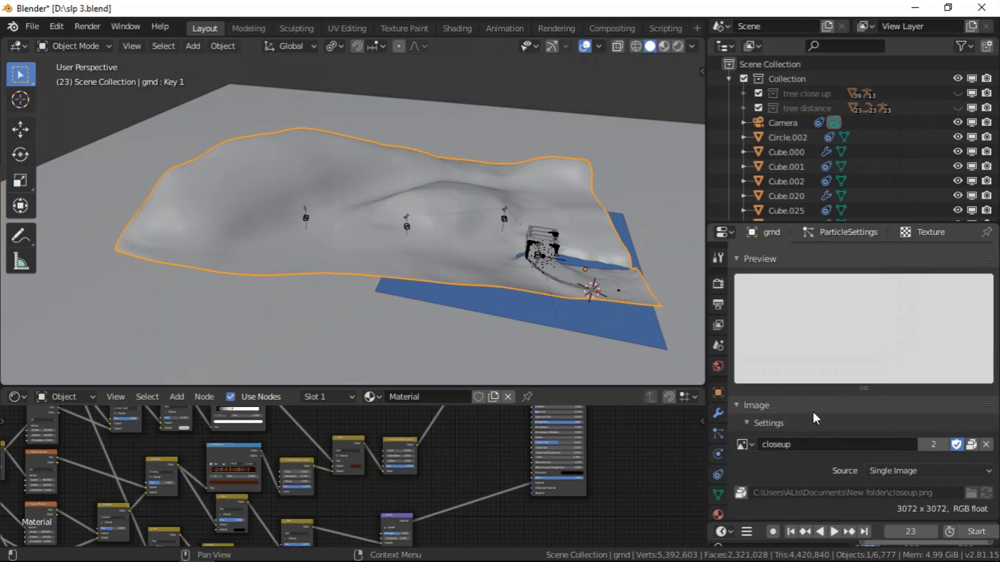
{"action": "scroll", "coordinate": [811, 409], "scroll_direction": "up", "scroll_amount": 3}
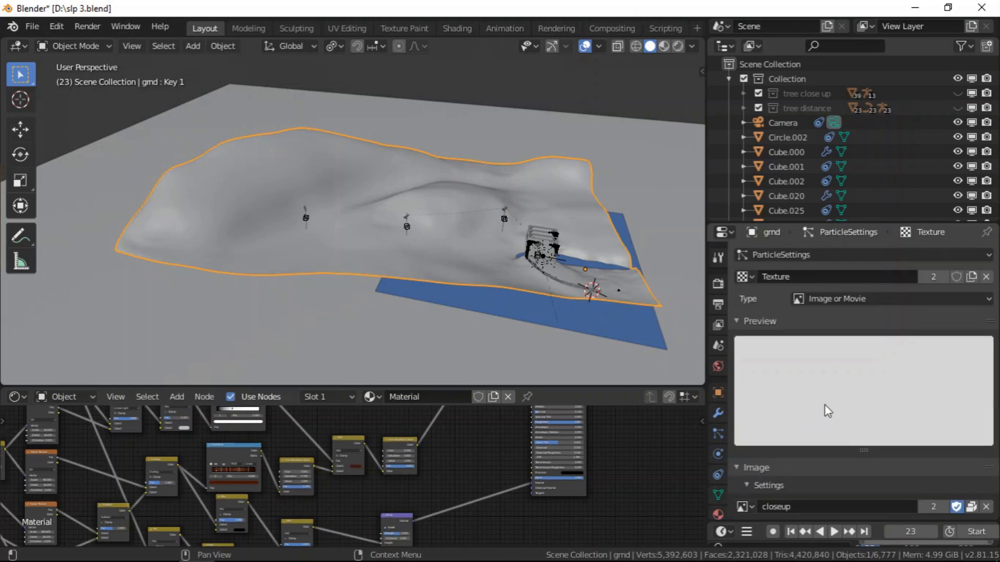
- Disable the texture's color ramp and enable Invert in the closeup image's Alpha settings
{"action": "scroll", "coordinate": [825, 406], "scroll_direction": "down", "scroll_amount": 15}
{"action": "left_click", "coordinate": [760, 424]}
{"action": "scroll", "coordinate": [799, 413], "scroll_direction": "up", "scroll_amount": 15}
{"action": "scroll", "coordinate": [800, 412], "scroll_direction": "down", "scroll_amount": 7}
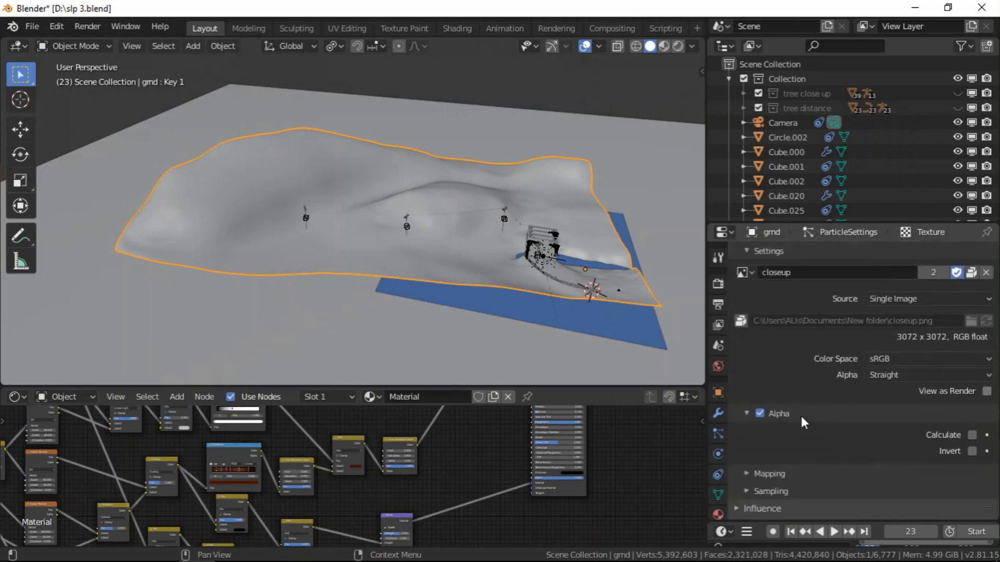
{"action": "left_click", "coordinate": [972, 393]}
{"action": "scroll", "coordinate": [955, 420], "scroll_direction": "up", "scroll_amount": 7}
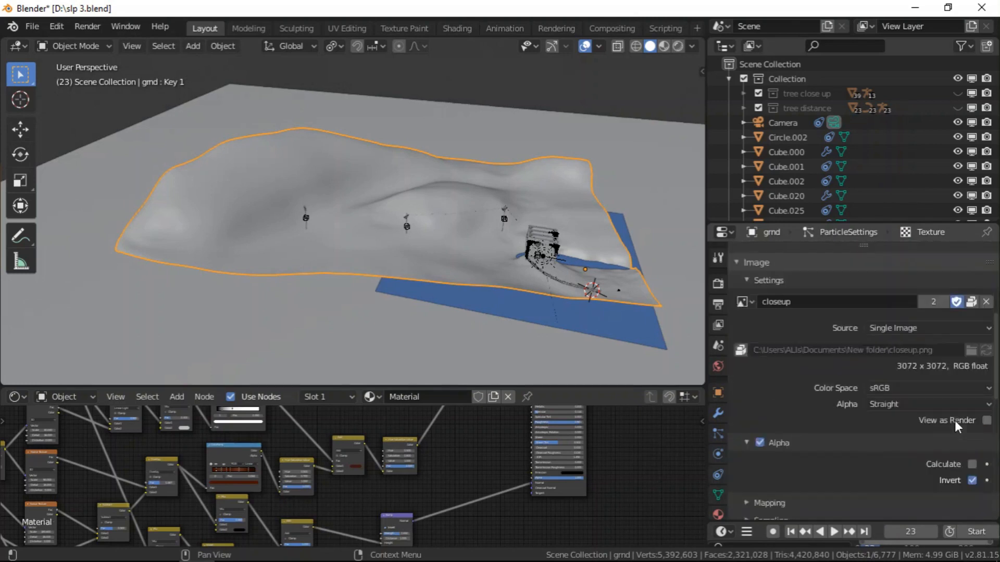
- Expand the texture's Influence settings and toggle Density off and on to refresh the hair
{"action": "scroll", "coordinate": [954, 421], "scroll_direction": "down", "scroll_amount": 4}
{"action": "scroll", "coordinate": [951, 469], "scroll_direction": "down", "scroll_amount": 5}
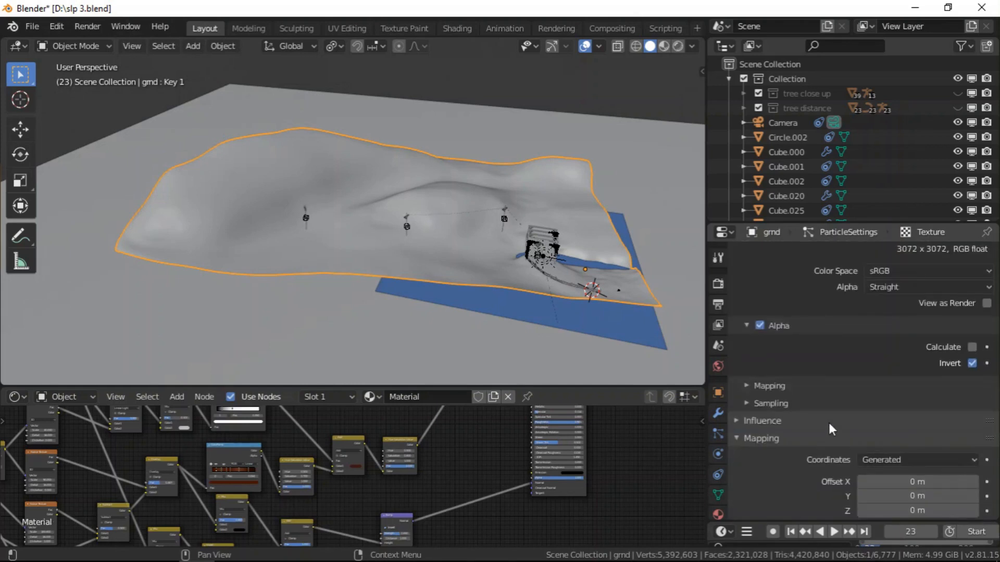
{"action": "left_click", "coordinate": [957, 474]}
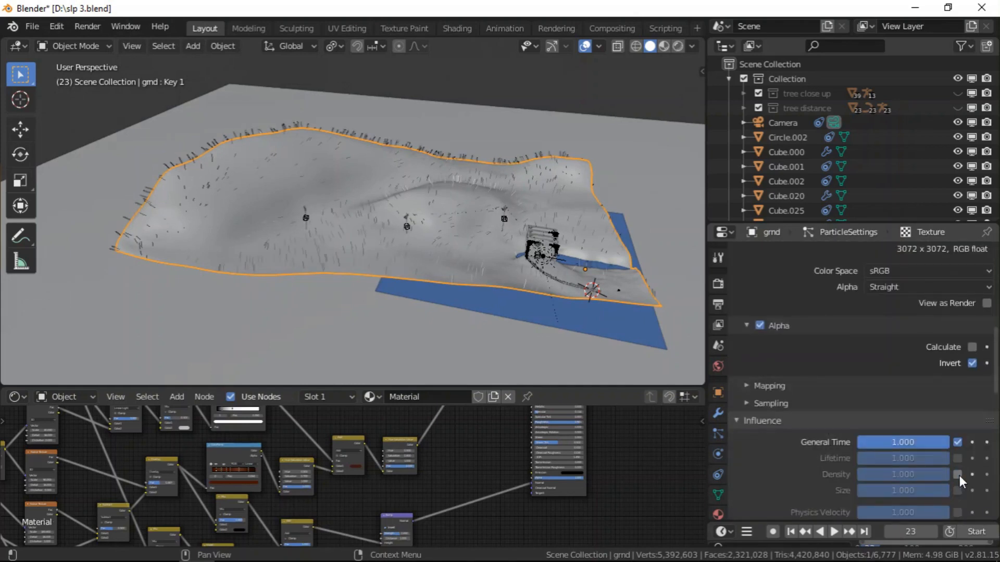
{"action": "left_click", "coordinate": [958, 475]}
{"action": "scroll", "coordinate": [938, 426], "scroll_direction": "up", "scroll_amount": 4}
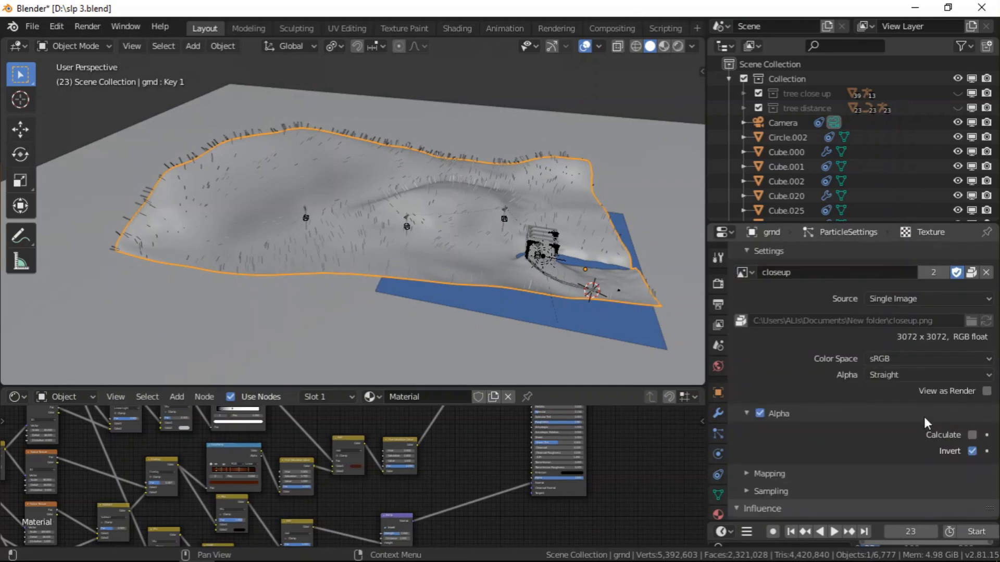
- Launch Photoshop and review the closeup texture's preview, image settings and color settings in Blender
{"action": "mouse_move", "coordinate": [341, 561]}
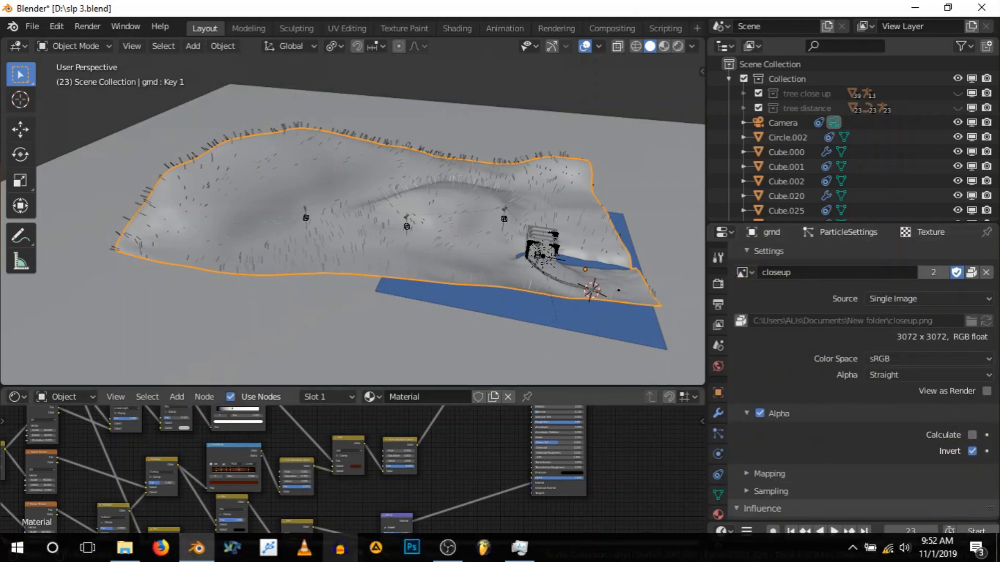
{"action": "left_click", "coordinate": [412, 555]}
{"action": "scroll", "coordinate": [863, 379], "scroll_direction": "up", "scroll_amount": 4}
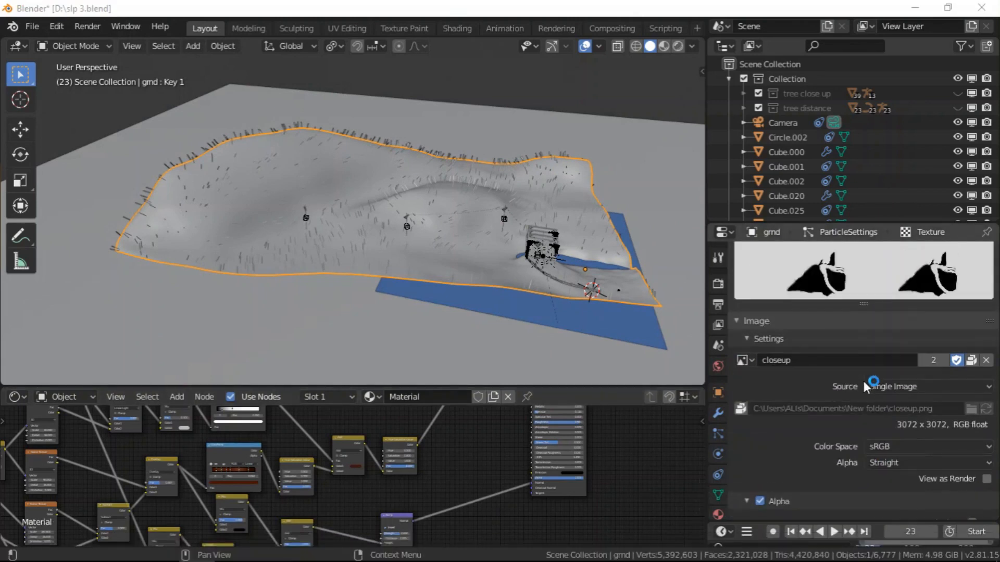
{"action": "scroll", "coordinate": [863, 383], "scroll_direction": "down", "scroll_amount": 2}
{"action": "scroll", "coordinate": [864, 382], "scroll_direction": "up", "scroll_amount": 8}
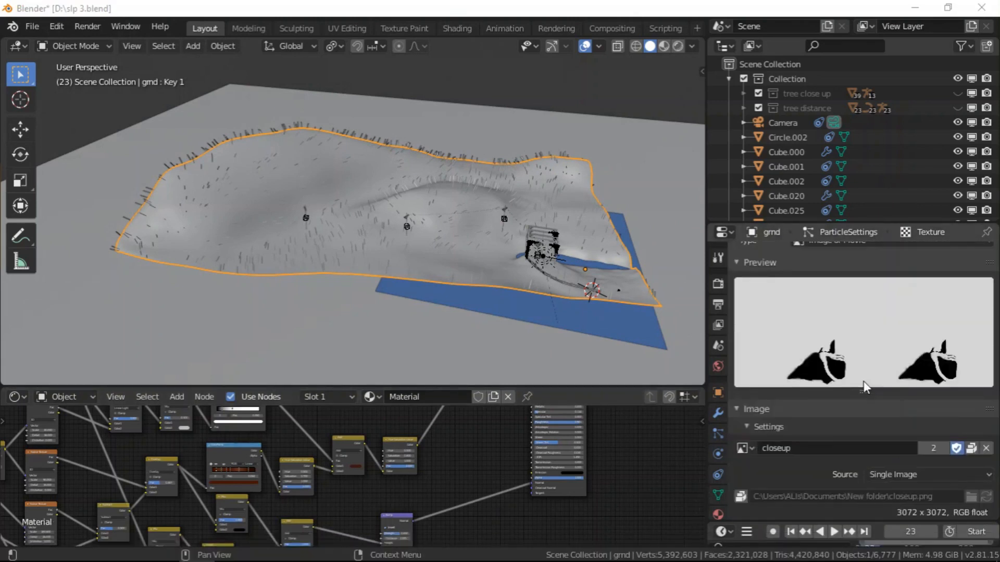
{"action": "scroll", "coordinate": [863, 381], "scroll_direction": "down", "scroll_amount": 10}
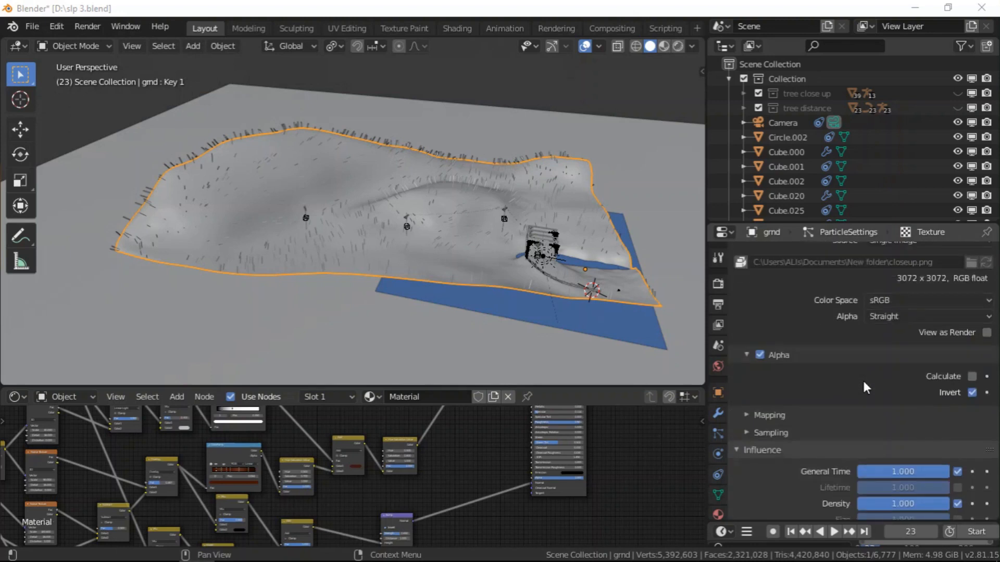
{"action": "left_click", "coordinate": [771, 327]}
{"action": "scroll", "coordinate": [779, 402], "scroll_direction": "down", "scroll_amount": 15}
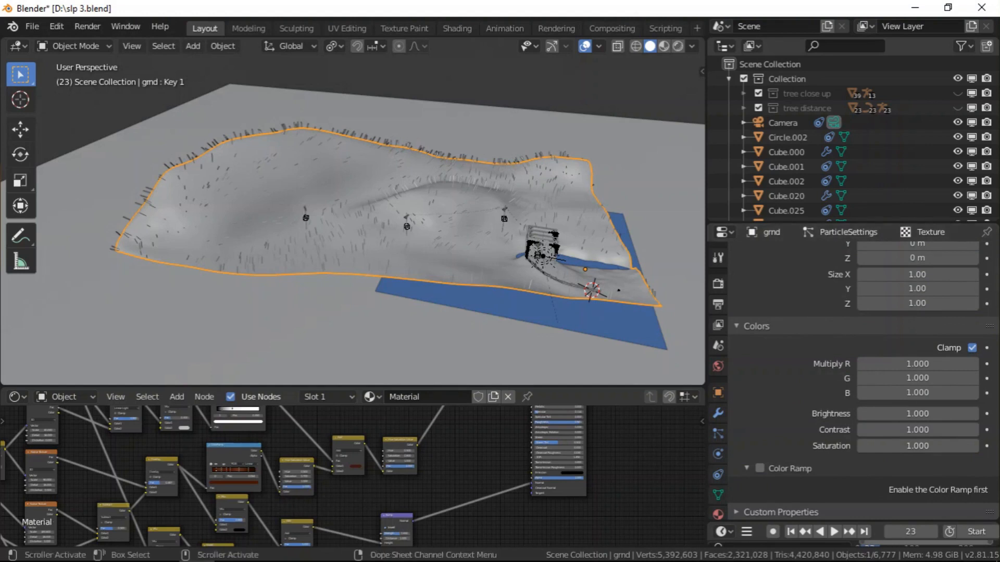
{"action": "left_click", "coordinate": [448, 548]}
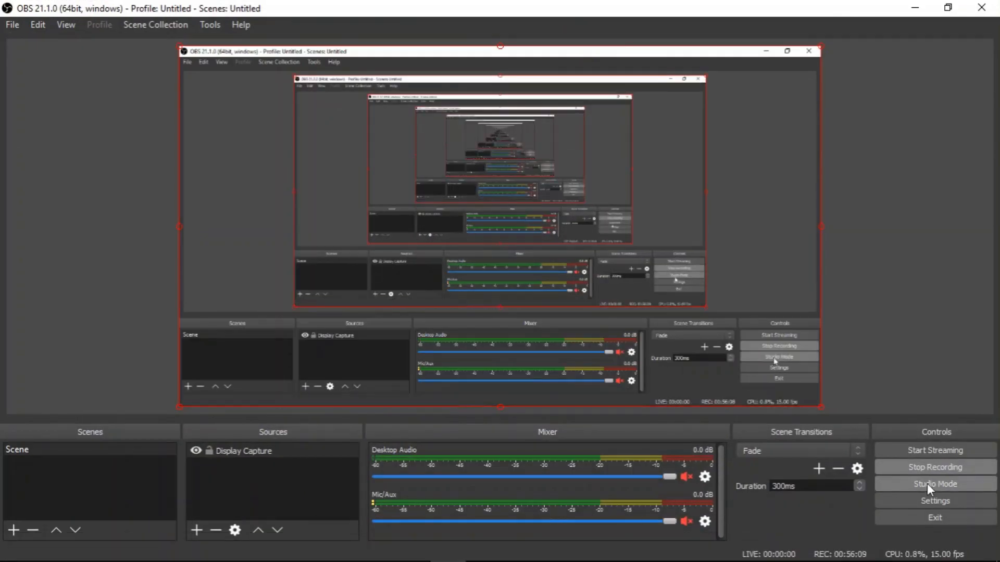
{"action": "left_click", "coordinate": [921, 468]}
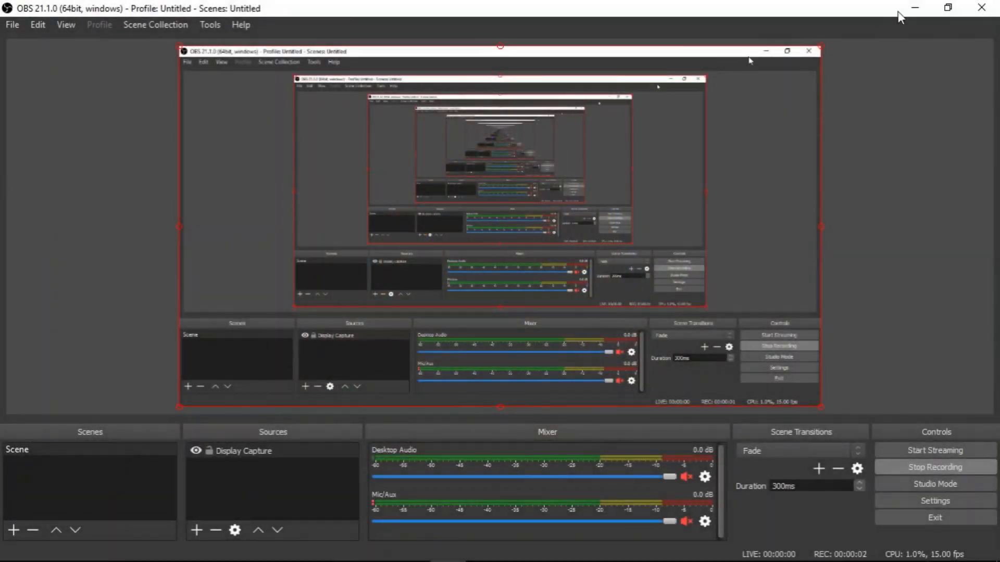
{"action": "left_click", "coordinate": [902, 11]}
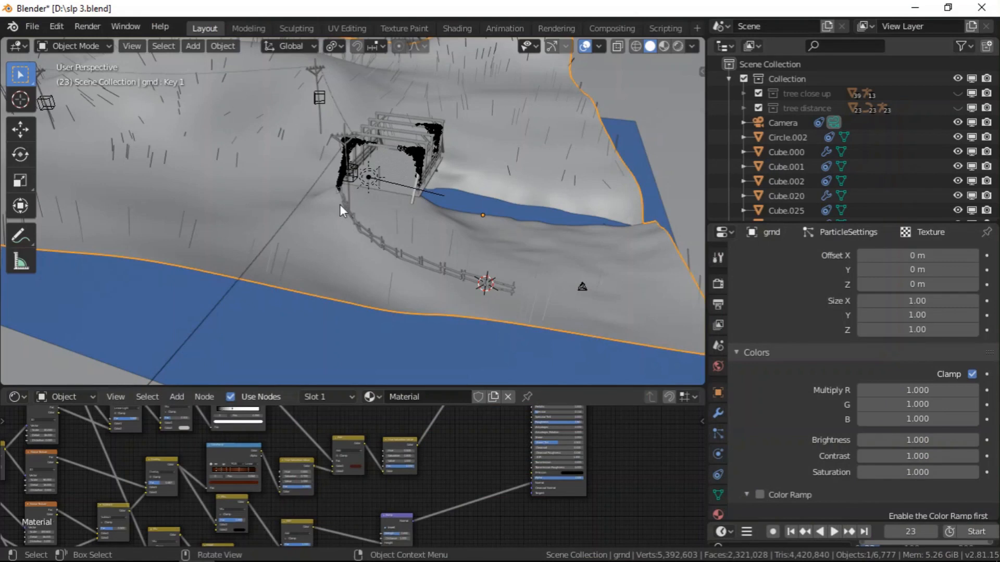
- Change the viewport area to the Image Editor, invert the closeup image's colors, and save the image
{"action": "middle_click_drag", "start_coordinate": [593, 289], "coordinate": [361, 205]}
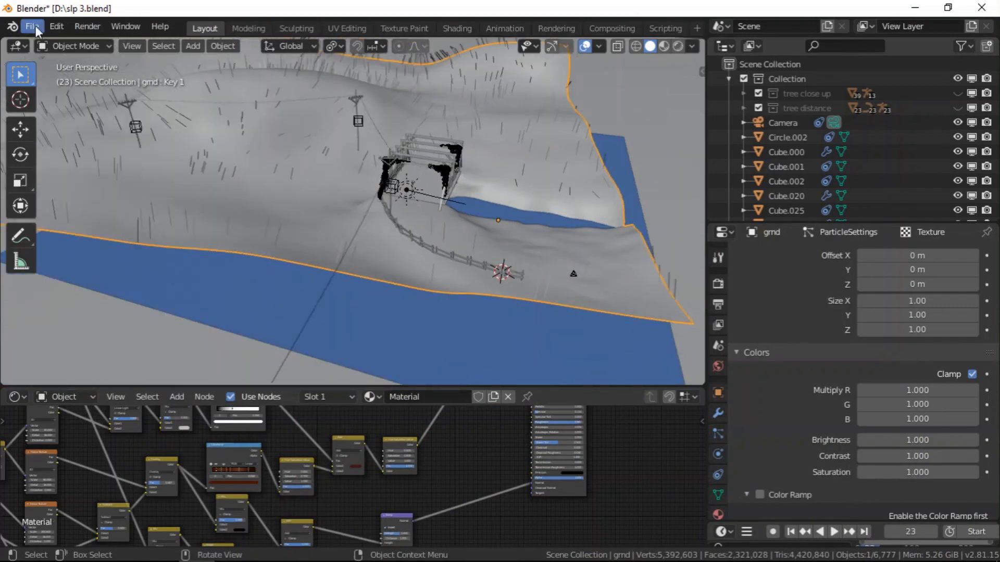
{"action": "left_click", "coordinate": [20, 44]}
{"action": "left_click", "coordinate": [74, 115]}
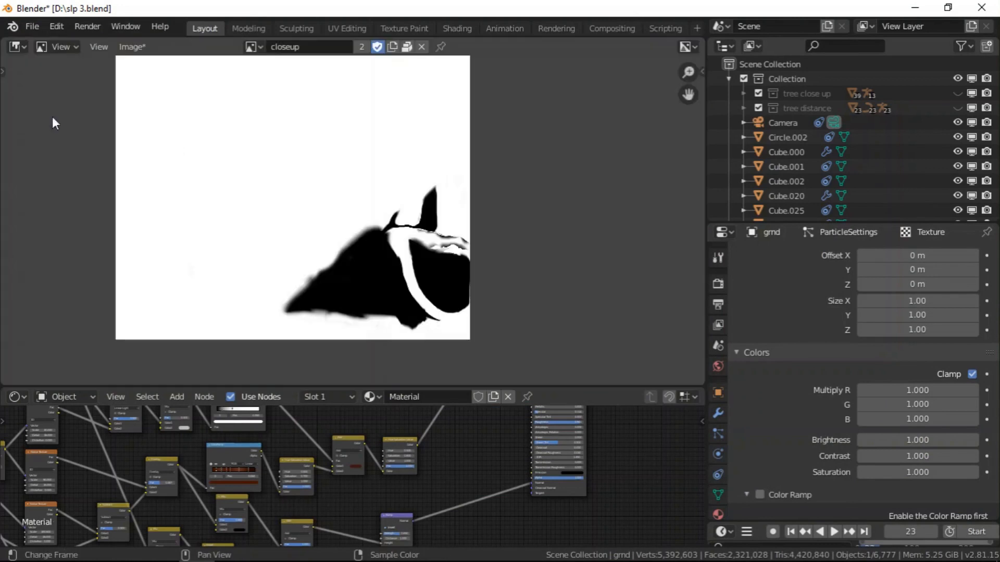
{"action": "left_click", "coordinate": [252, 46]}
{"action": "left_click", "coordinate": [131, 46]}
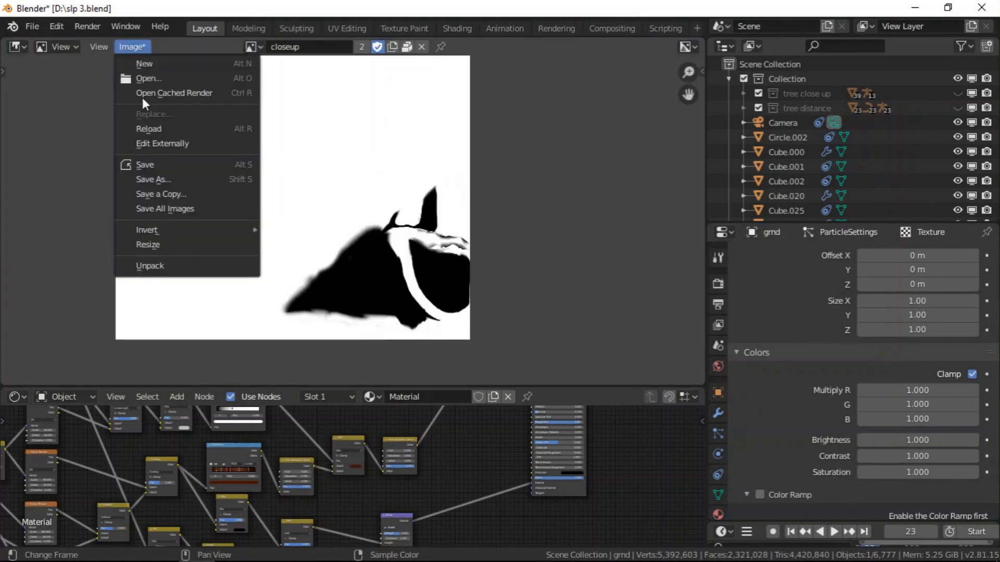
{"action": "mouse_move", "coordinate": [178, 234]}
{"action": "left_click", "coordinate": [320, 229]}
{"action": "left_click", "coordinate": [128, 48]}
{"action": "left_click", "coordinate": [168, 168]}
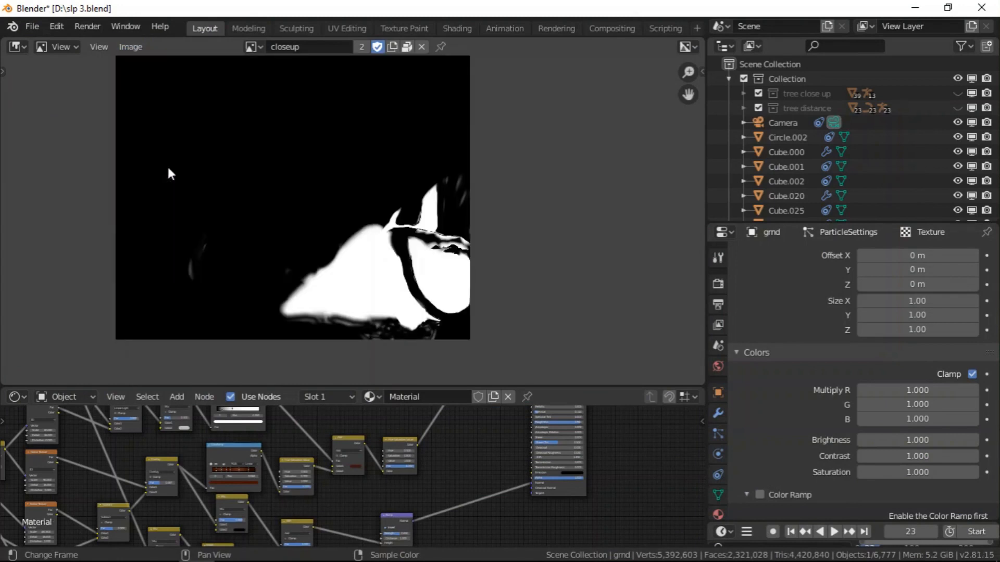
- Return the image area to the 3D Viewport and toggle the Density influence off and on to refresh the hair
{"action": "left_click", "coordinate": [18, 46]}
{"action": "left_click", "coordinate": [49, 101]}
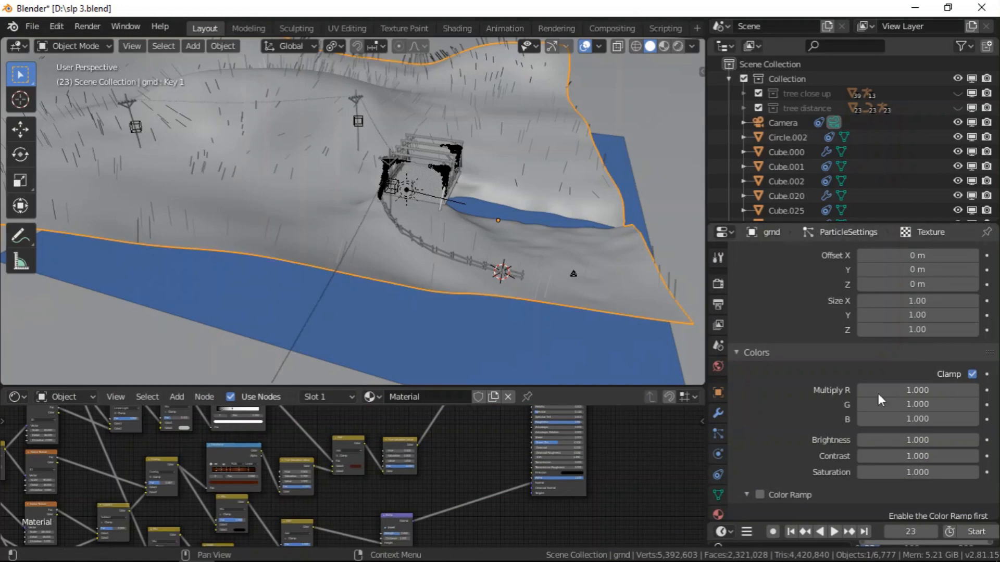
{"action": "scroll", "coordinate": [771, 372], "scroll_direction": "up", "scroll_amount": 2}
{"action": "scroll", "coordinate": [839, 474], "scroll_direction": "up", "scroll_amount": 6}
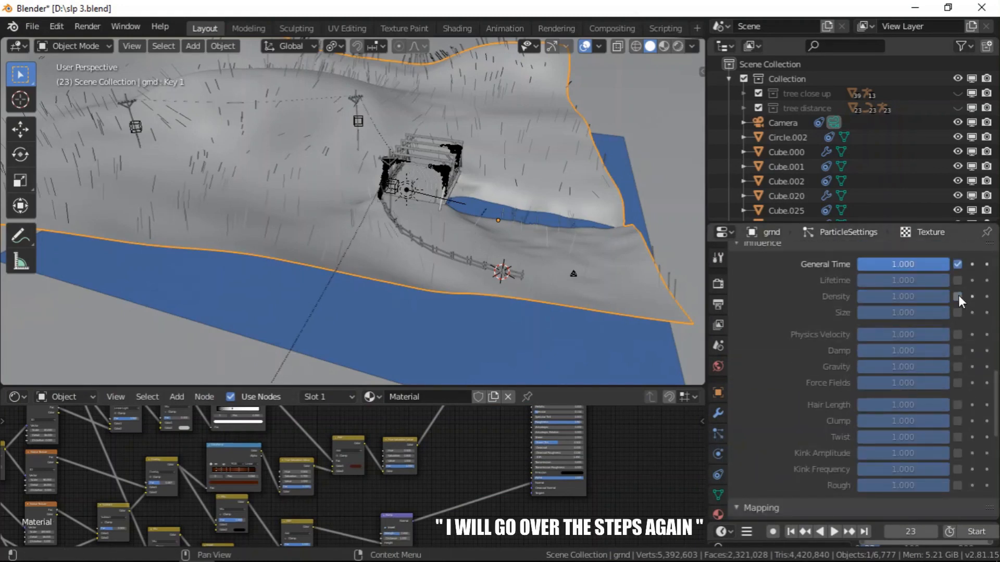
{"action": "left_click", "coordinate": [958, 297]}
{"action": "middle_click_drag", "start_coordinate": [583, 262], "coordinate": [530, 271]}
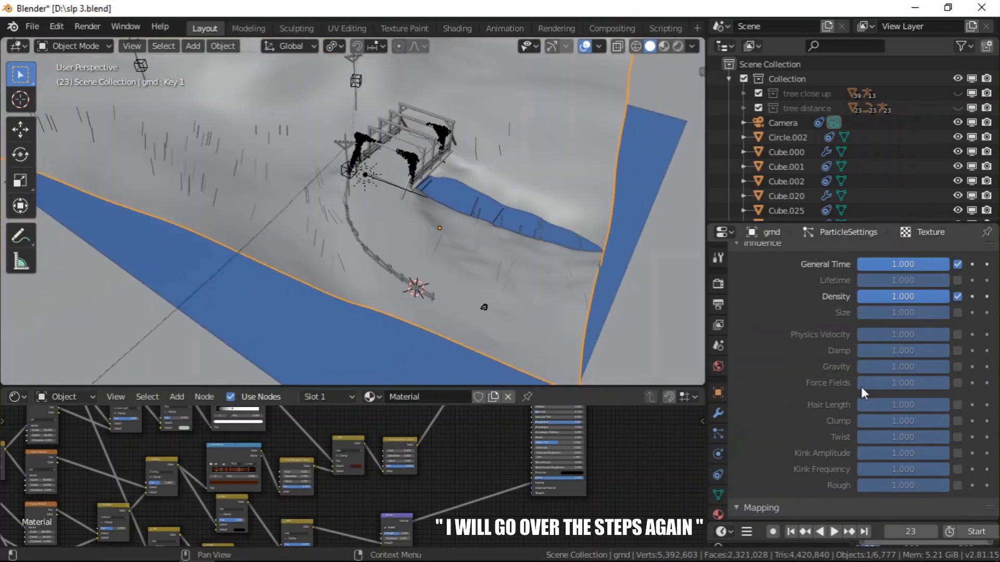
- Set the emission number of the gmd hair particle system to 100000
{"action": "scroll", "coordinate": [861, 386], "scroll_direction": "up", "scroll_amount": 7}
{"action": "scroll", "coordinate": [801, 400], "scroll_direction": "down", "scroll_amount": 4}
{"action": "left_click", "coordinate": [718, 413]}
{"action": "left_click", "coordinate": [717, 432]}
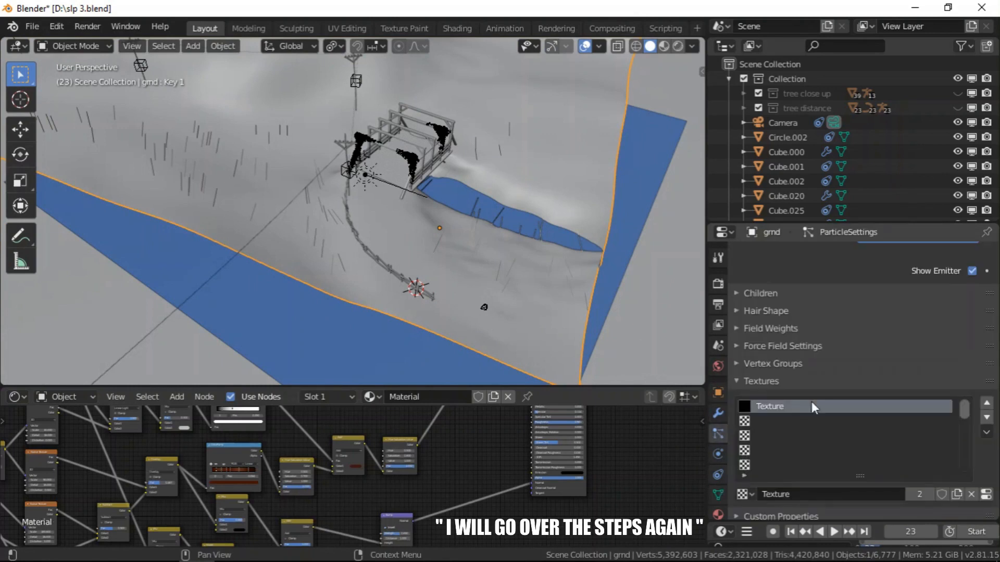
{"action": "scroll", "coordinate": [833, 339], "scroll_direction": "up", "scroll_amount": 8}
{"action": "scroll", "coordinate": [835, 346], "scroll_direction": "up", "scroll_amount": 15}
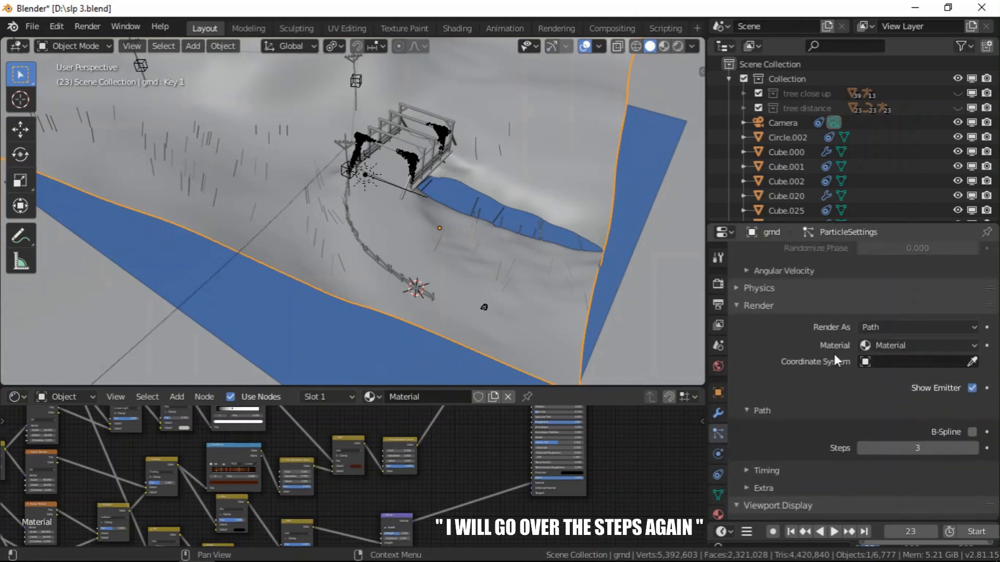
{"action": "left_click", "coordinate": [895, 398]}
{"action": "left_click", "coordinate": [871, 398]}
{"action": "type", "text": "0000"}
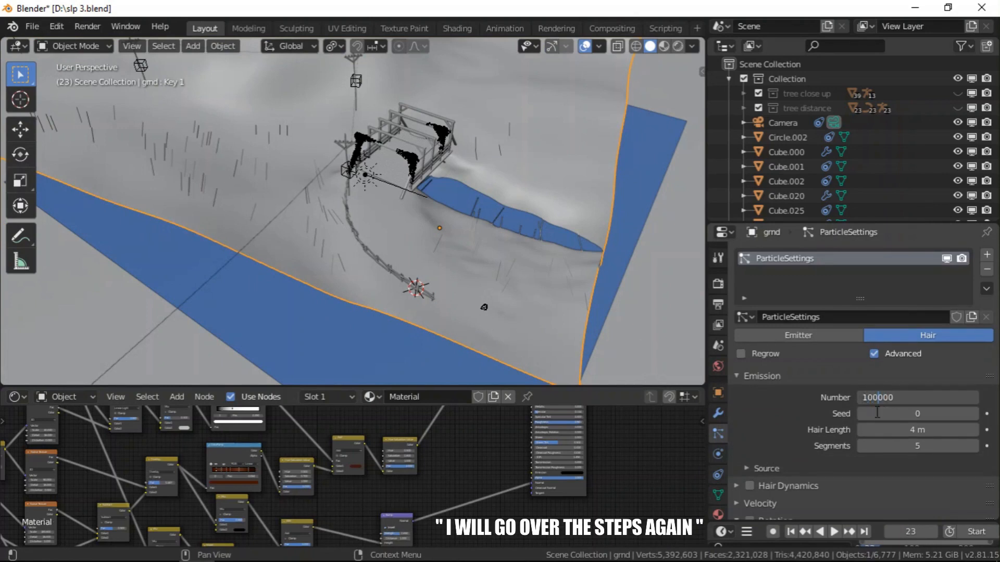
{"action": "type", "text": "0"}
{"action": "key", "text": "Return"}
- Examine the hair distribution around the fence, the bridge and the water's edge from several angles
{"action": "middle_click_drag", "start_coordinate": [530, 329], "coordinate": [420, 264]}
{"action": "scroll", "coordinate": [420, 264], "scroll_direction": "up", "scroll_amount": 8}
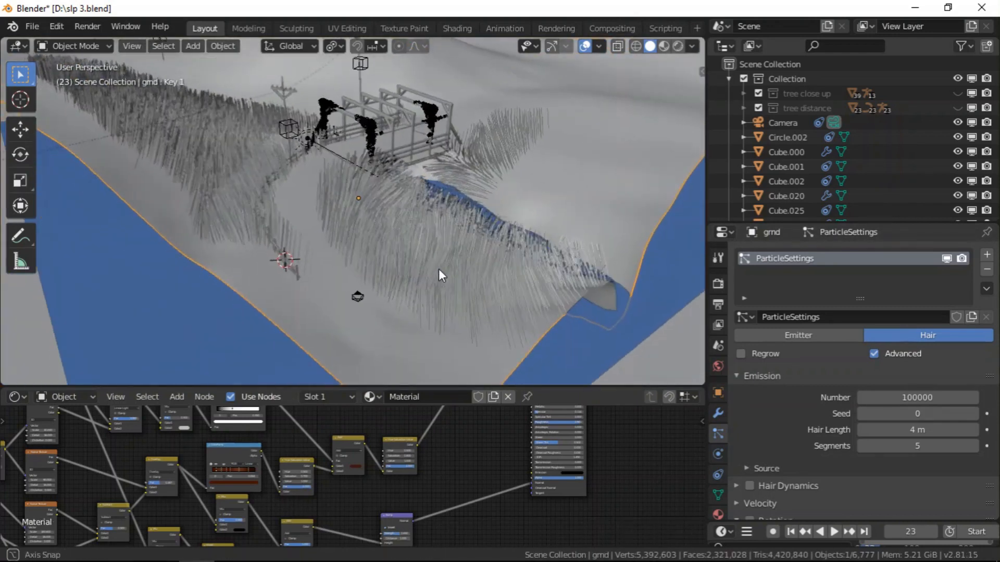
{"action": "scroll", "coordinate": [317, 251], "scroll_direction": "down", "scroll_amount": 5}
{"action": "middle_click_drag", "start_coordinate": [317, 251], "coordinate": [499, 183]}
{"action": "scroll", "coordinate": [499, 183], "scroll_direction": "down", "scroll_amount": 4}
{"action": "scroll", "coordinate": [493, 185], "scroll_direction": "up", "scroll_amount": 9}
{"action": "scroll", "coordinate": [494, 185], "scroll_direction": "down", "scroll_amount": 3}
{"action": "mouse_move", "coordinate": [460, 252]}
{"action": "middle_mouse_down"}
{"action": "mouse_move", "coordinate": [444, 239]}
{"action": "mouse_move", "coordinate": [468, 244]}
{"action": "middle_mouse_up"}
{"action": "scroll", "coordinate": [468, 244], "scroll_direction": "down", "scroll_amount": 6}
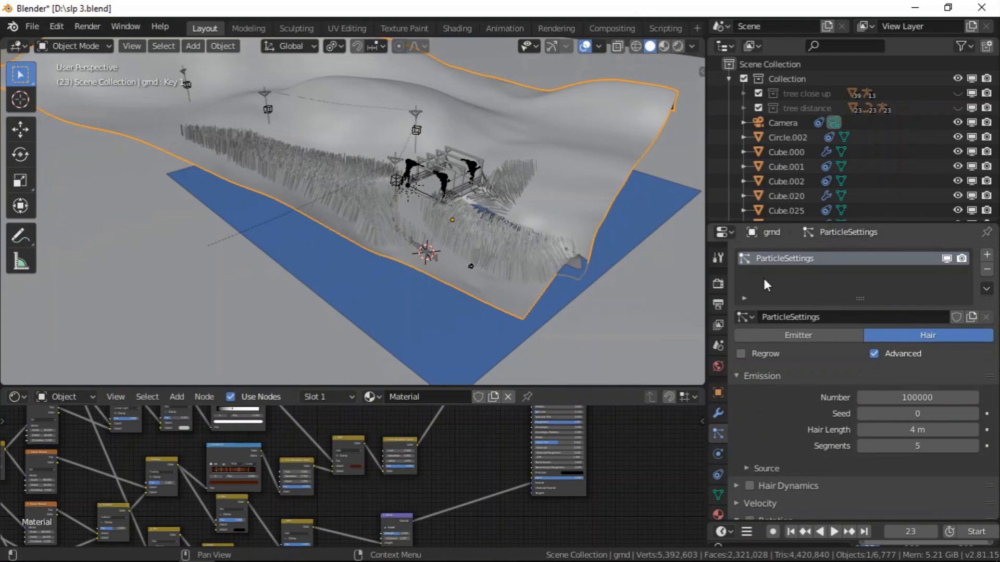
- Rename the gmd particle settings as closeup
{"action": "double_click", "coordinate": [797, 317]}
{"action": "type", "text": "c"}
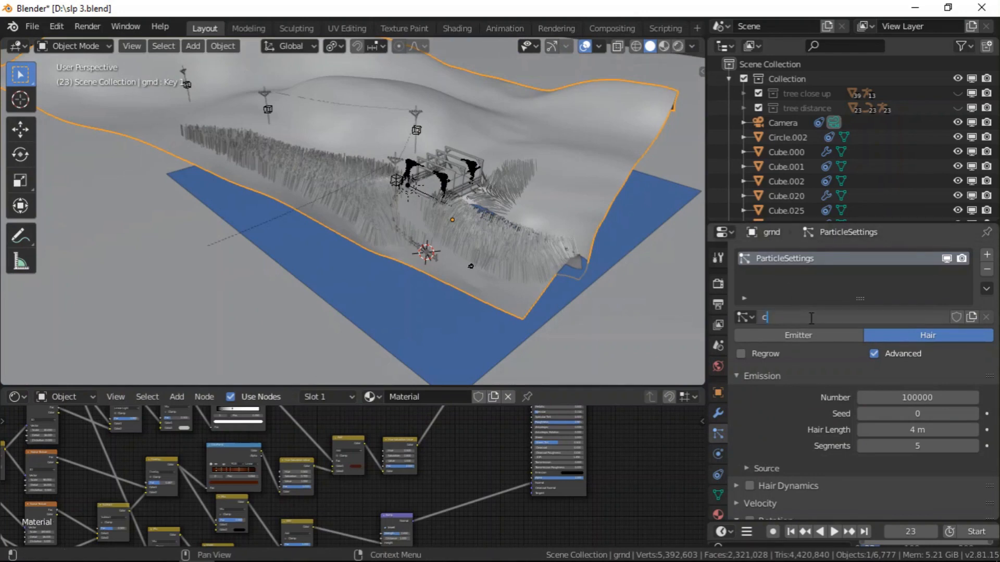
{"action": "type", "text": "loseup"}
{"action": "key", "text": "Return"}
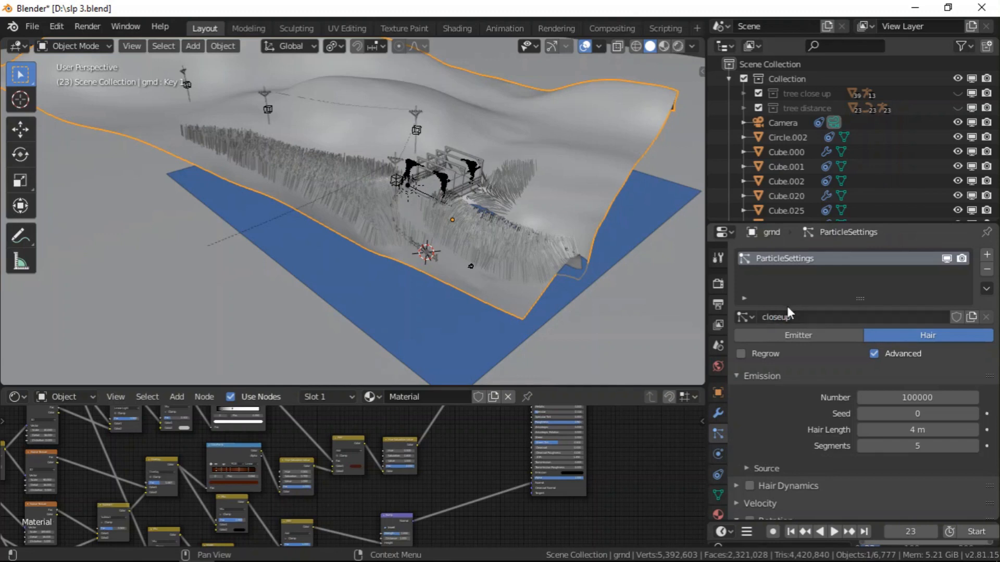
- Change the viewport area to the Image Editor, invert the colors of the far image, and save it
{"action": "left_click", "coordinate": [50, 43]}
{"action": "left_click", "coordinate": [20, 45]}
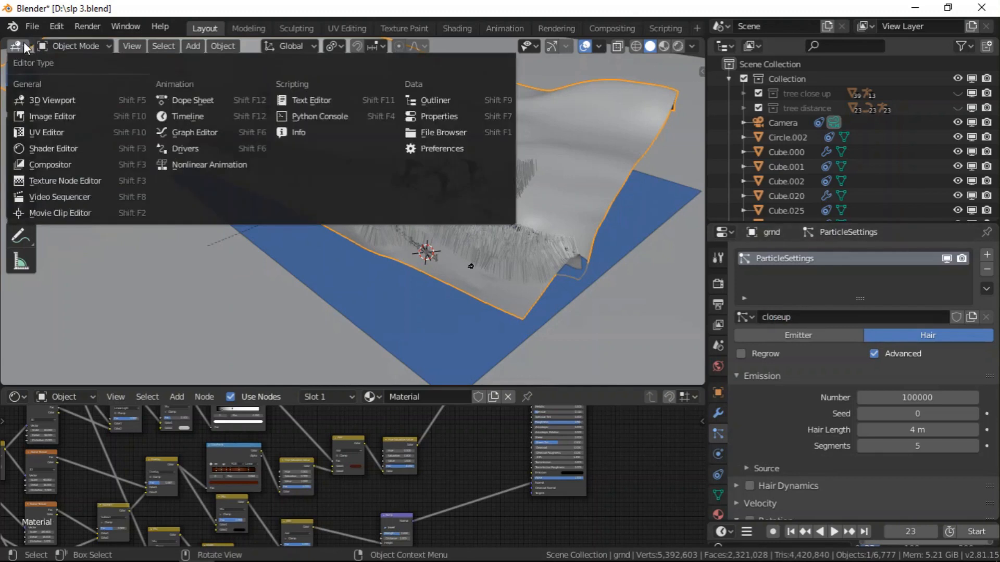
{"action": "left_click", "coordinate": [72, 116]}
{"action": "left_click", "coordinate": [250, 47]}
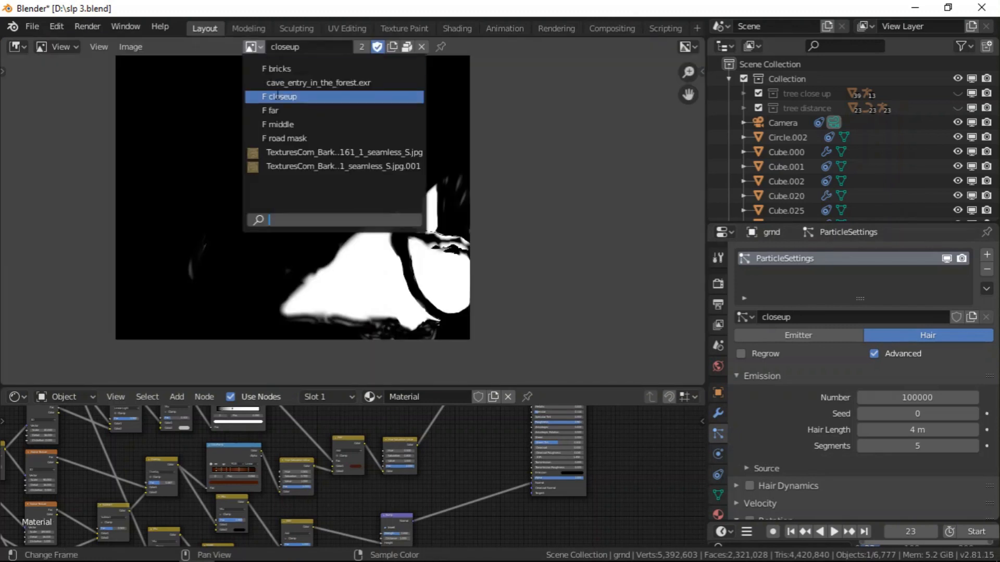
{"action": "key", "text": "Return"}
{"action": "left_click", "coordinate": [131, 47]}
{"action": "mouse_move", "coordinate": [177, 230]}
{"action": "left_click", "coordinate": [287, 229]}
{"action": "left_click", "coordinate": [131, 47]}
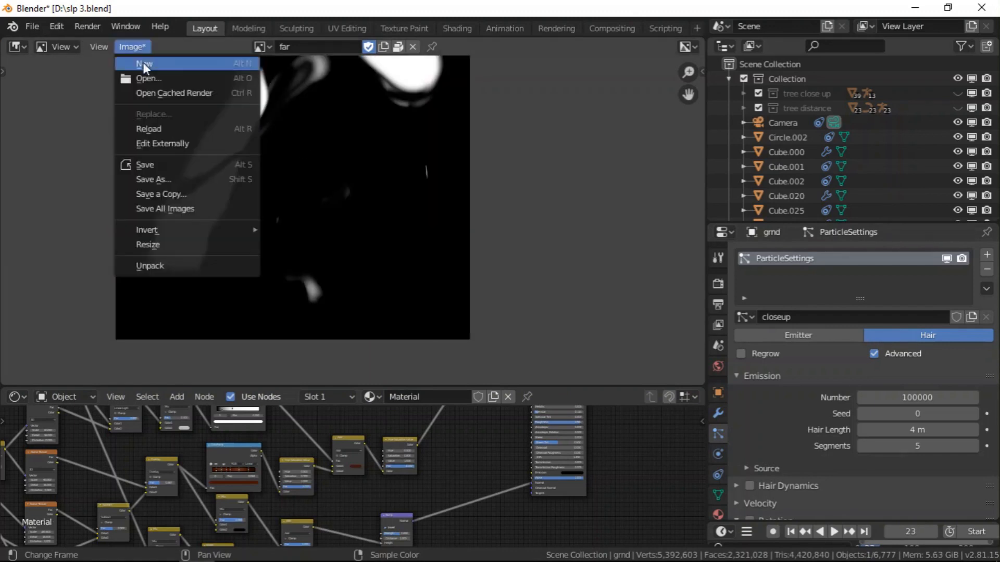
{"action": "left_click", "coordinate": [168, 164]}
- Display the middle image, invert its colors, and save it
{"action": "left_click", "coordinate": [262, 47]}
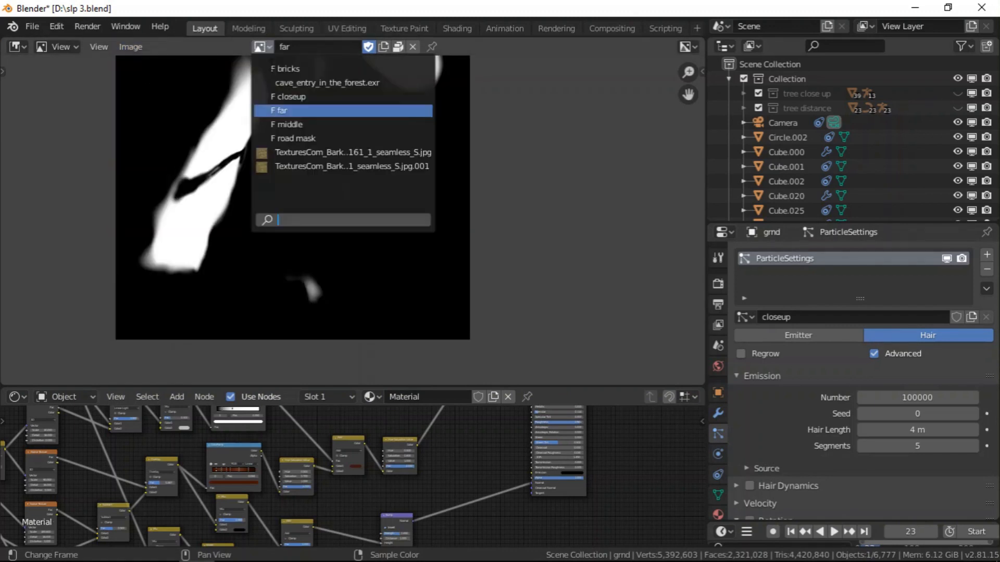
{"action": "left_click", "coordinate": [300, 124]}
{"action": "left_click", "coordinate": [130, 46]}
{"action": "mouse_move", "coordinate": [245, 230]}
{"action": "left_click", "coordinate": [309, 229]}
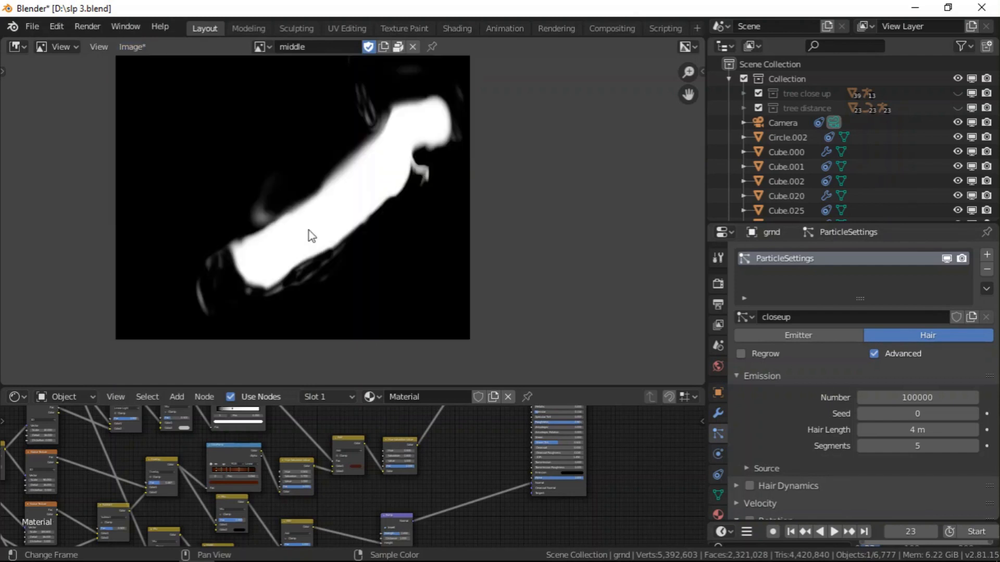
{"action": "left_click", "coordinate": [136, 47]}
{"action": "left_click", "coordinate": [174, 165]}
{"action": "left_click", "coordinate": [128, 46]}
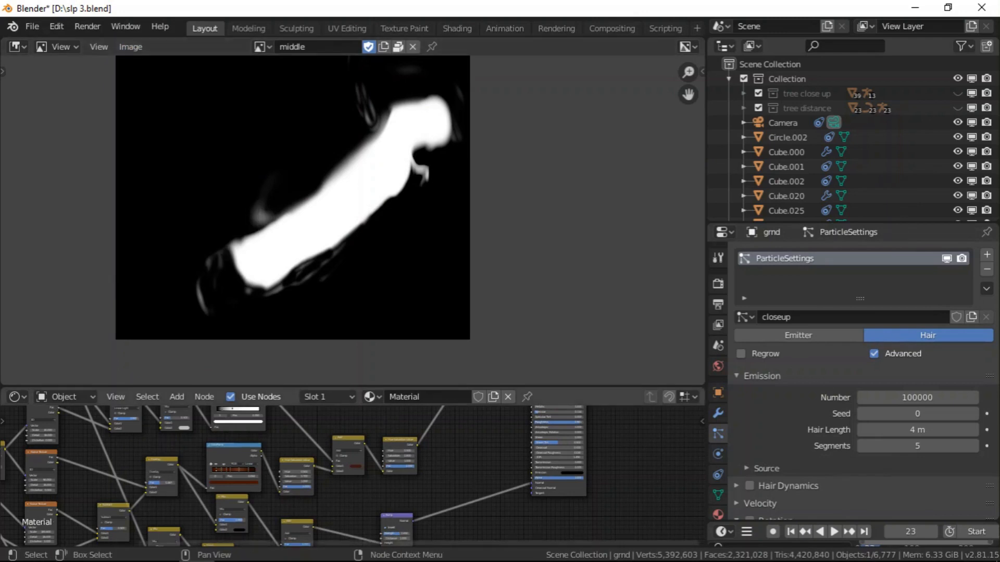
- Close the running Photoshop window
{"action": "mouse_move", "coordinate": [422, 536]}
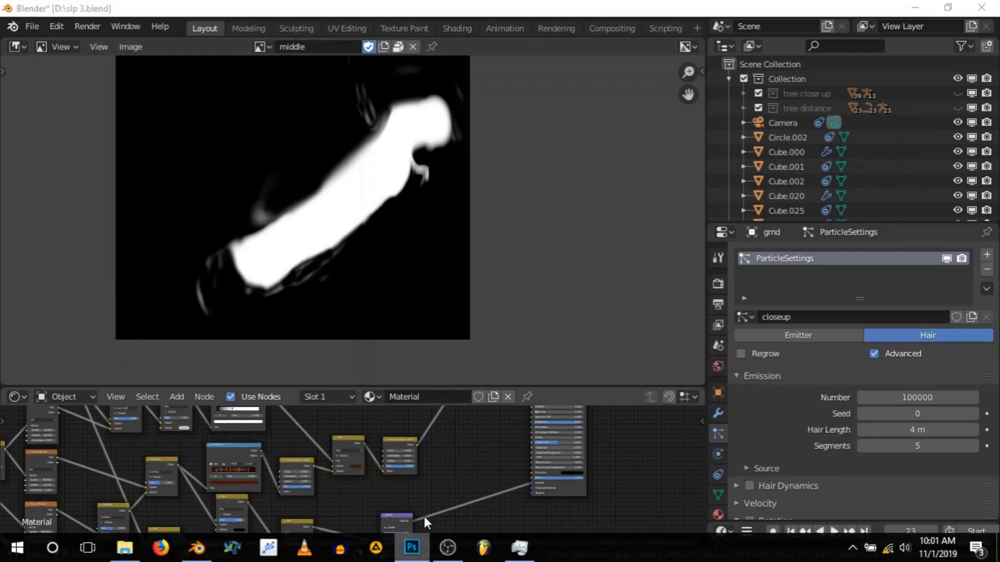
{"action": "right_click", "coordinate": [415, 548]}
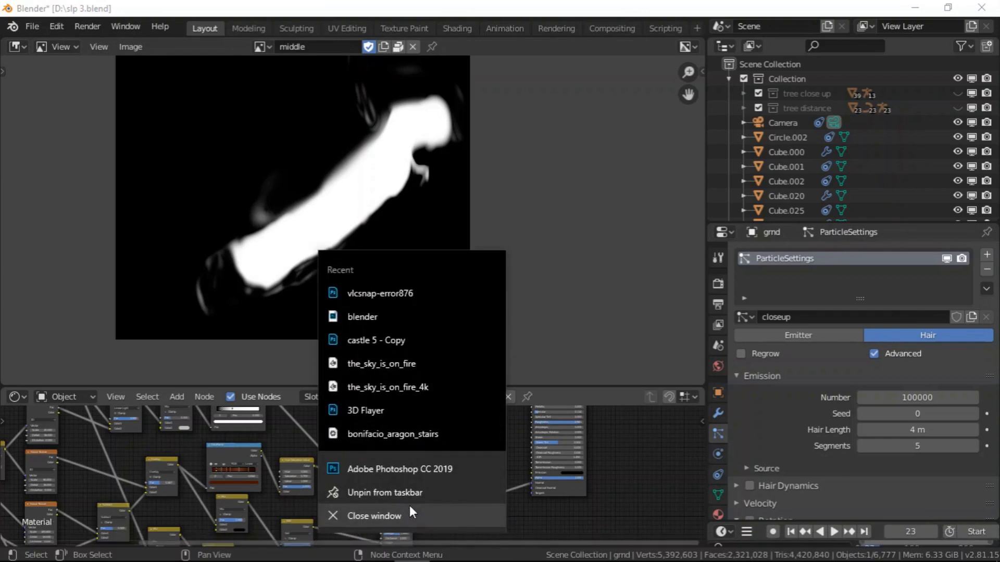
{"action": "left_click", "coordinate": [410, 514]}
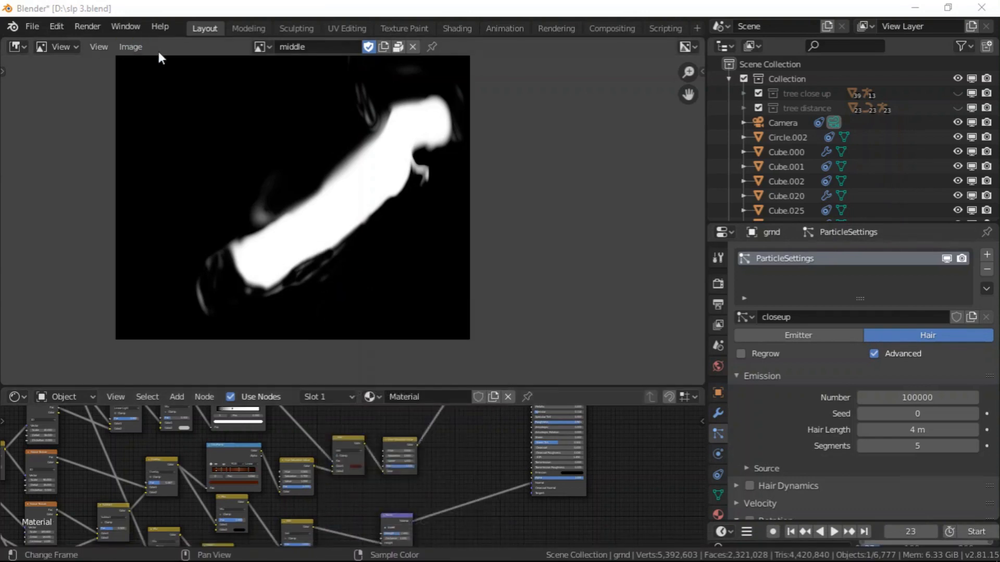
- Return the image area to the 3D Viewport
{"action": "scroll", "coordinate": [289, 201], "scroll_direction": "down", "scroll_amount": 2}
{"action": "scroll", "coordinate": [291, 169], "scroll_direction": "up", "scroll_amount": 2}
{"action": "left_click", "coordinate": [26, 48]}
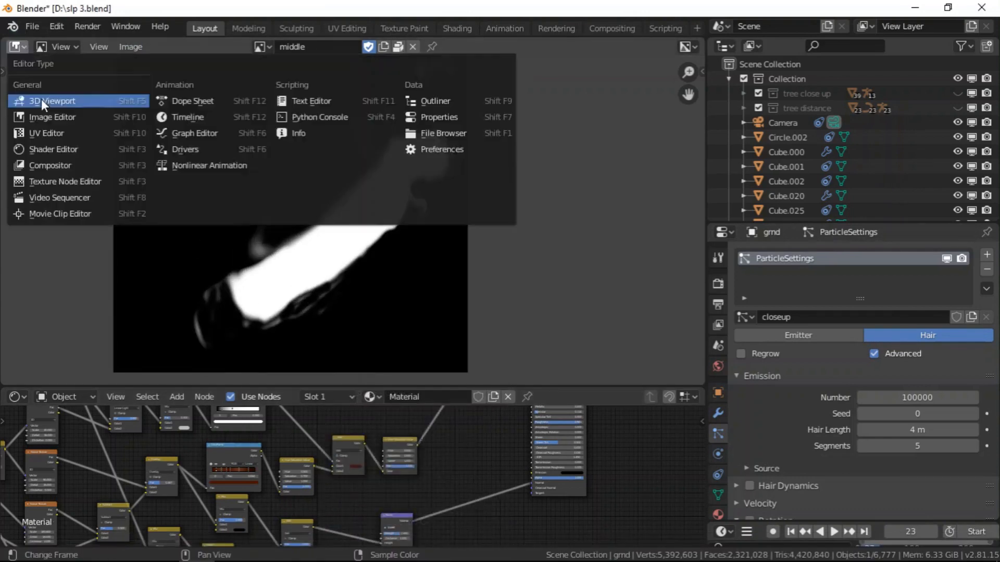
{"action": "left_click", "coordinate": [52, 101]}
- Turn off the viewport display of the closeup hair particle system on gmd
{"action": "scroll", "coordinate": [826, 396], "scroll_direction": "down", "scroll_amount": 5}
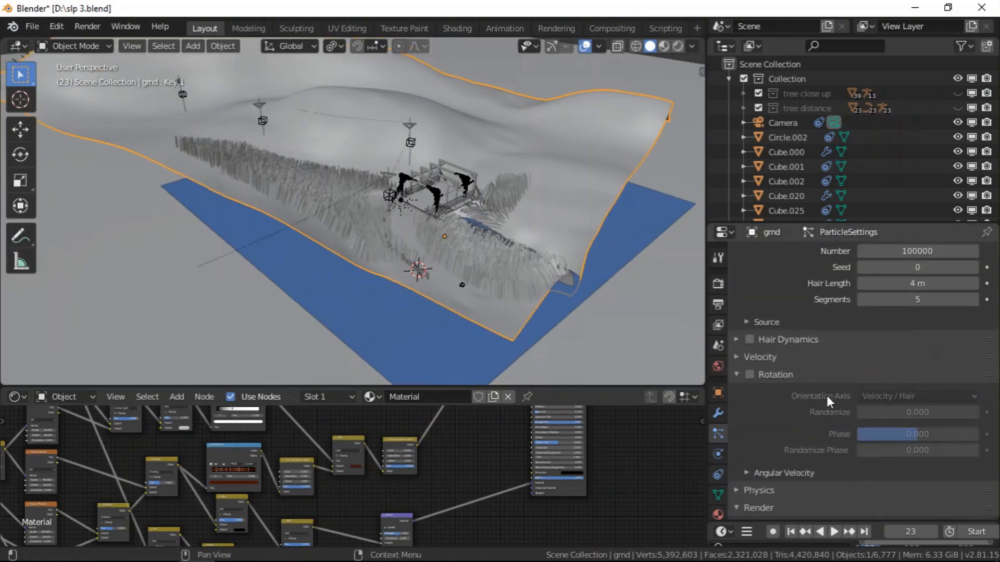
{"action": "scroll", "coordinate": [827, 395], "scroll_direction": "down", "scroll_amount": 3}
{"action": "scroll", "coordinate": [354, 218], "scroll_direction": "up", "scroll_amount": 3}
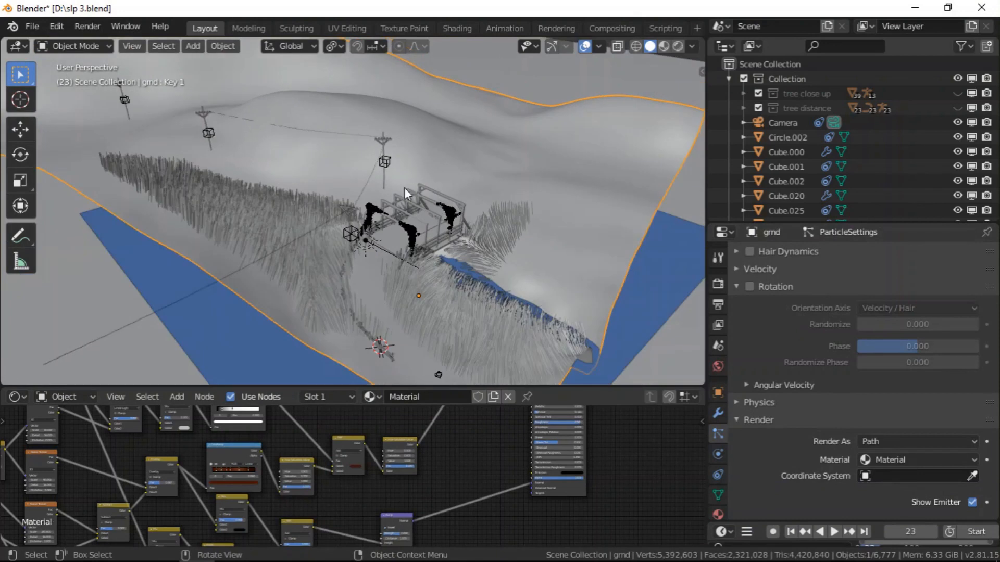
{"action": "left_click", "coordinate": [32, 26]}
{"action": "scroll", "coordinate": [860, 356], "scroll_direction": "up", "scroll_amount": 5}
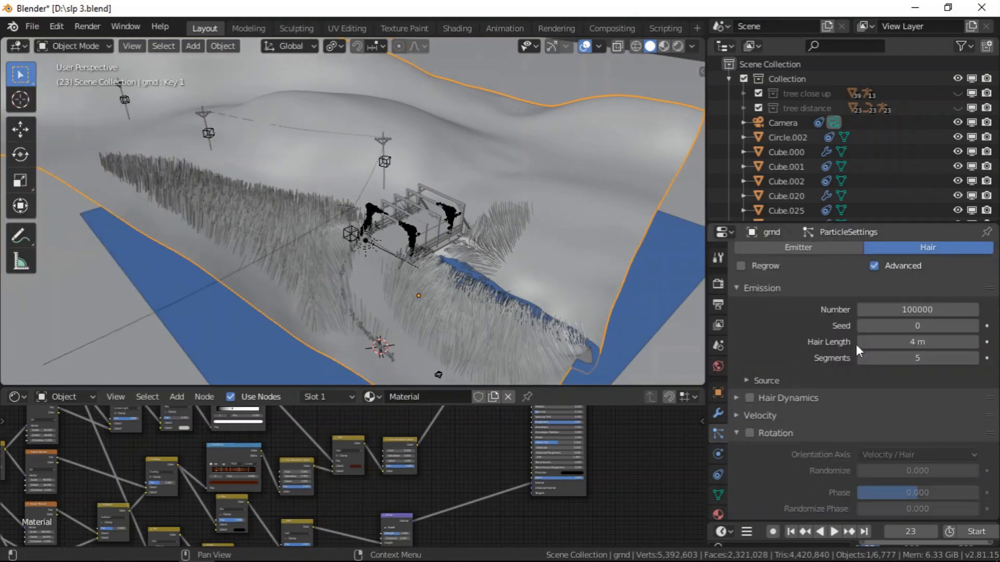
{"action": "scroll", "coordinate": [860, 357], "scroll_direction": "up", "scroll_amount": 3}
{"action": "left_click", "coordinate": [946, 258]}
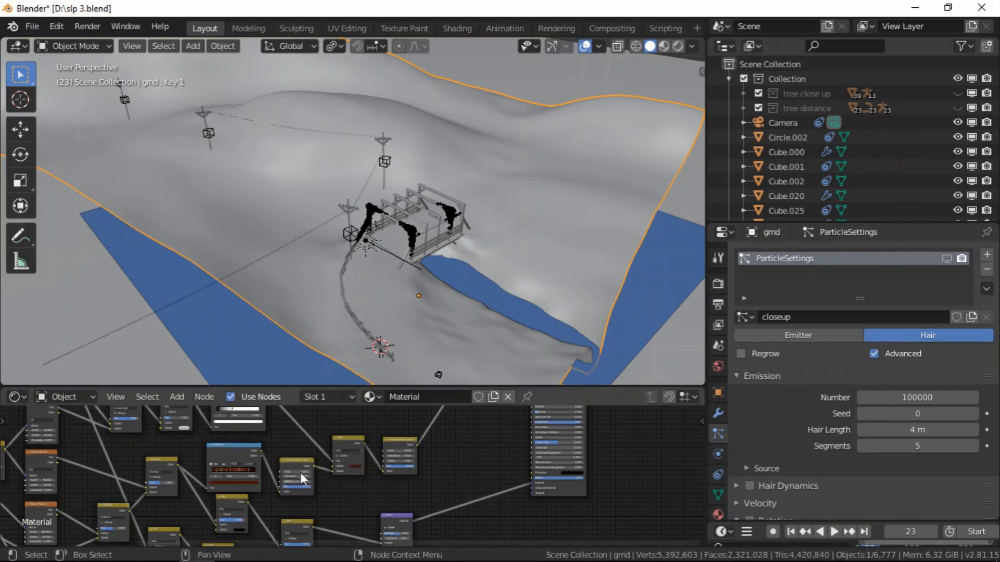
- Launch a second Blender instance and open slp asset.blend from the New folder directory in Documents
{"action": "right_click", "coordinate": [197, 540]}
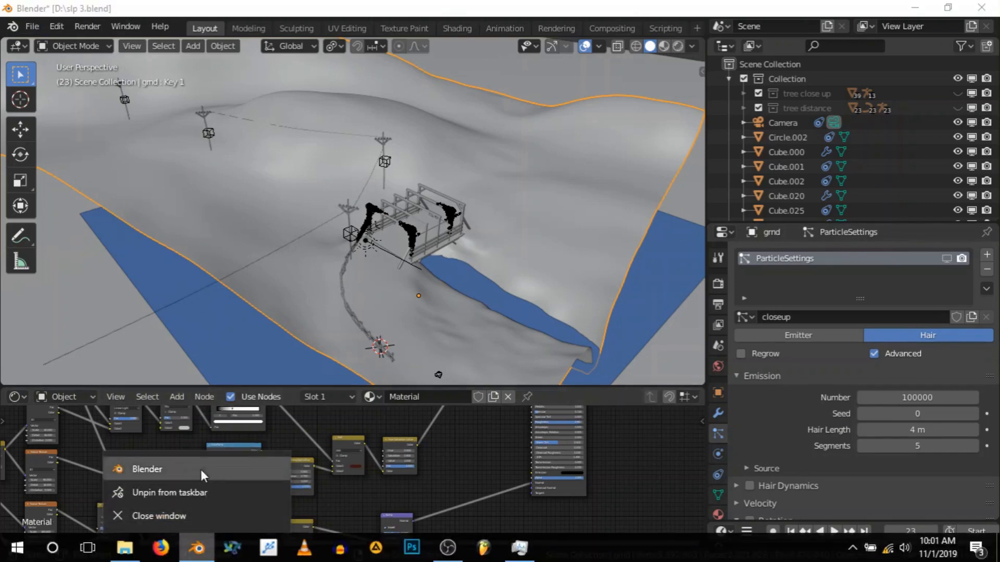
{"action": "left_click", "coordinate": [200, 469]}
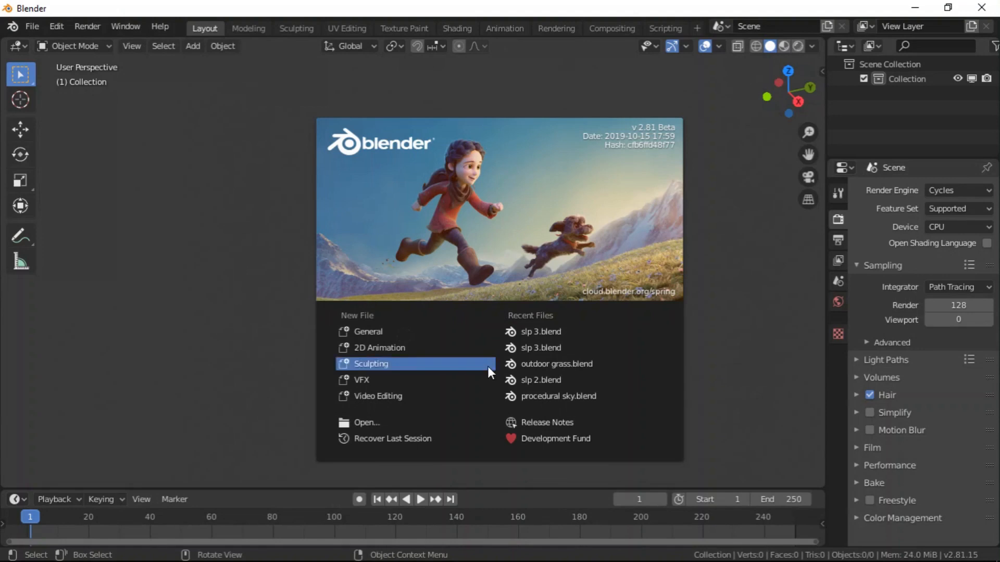
{"action": "left_click", "coordinate": [228, 192]}
{"action": "left_click", "coordinate": [32, 26]}
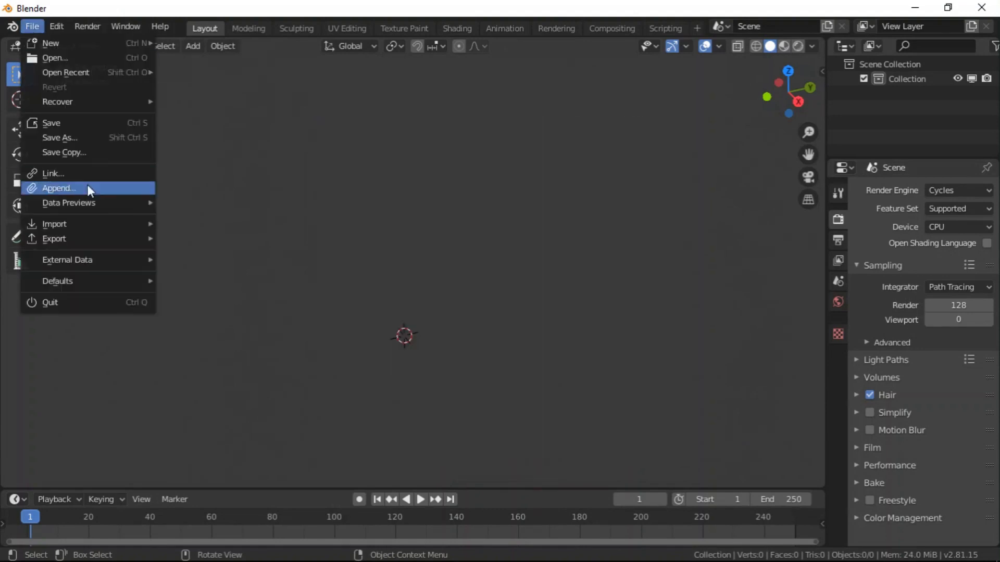
{"action": "left_click", "coordinate": [73, 58]}
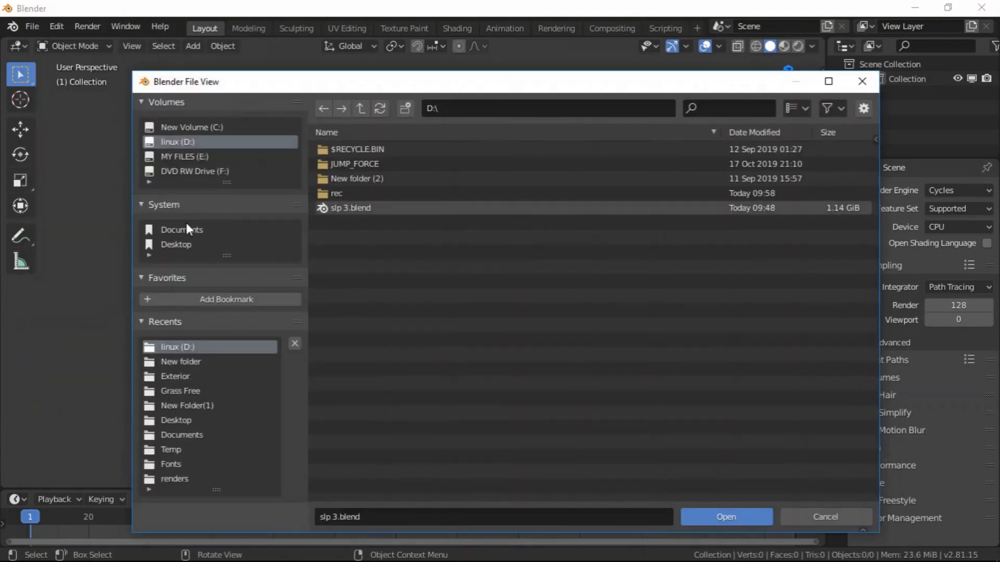
{"action": "left_click", "coordinate": [192, 361]}
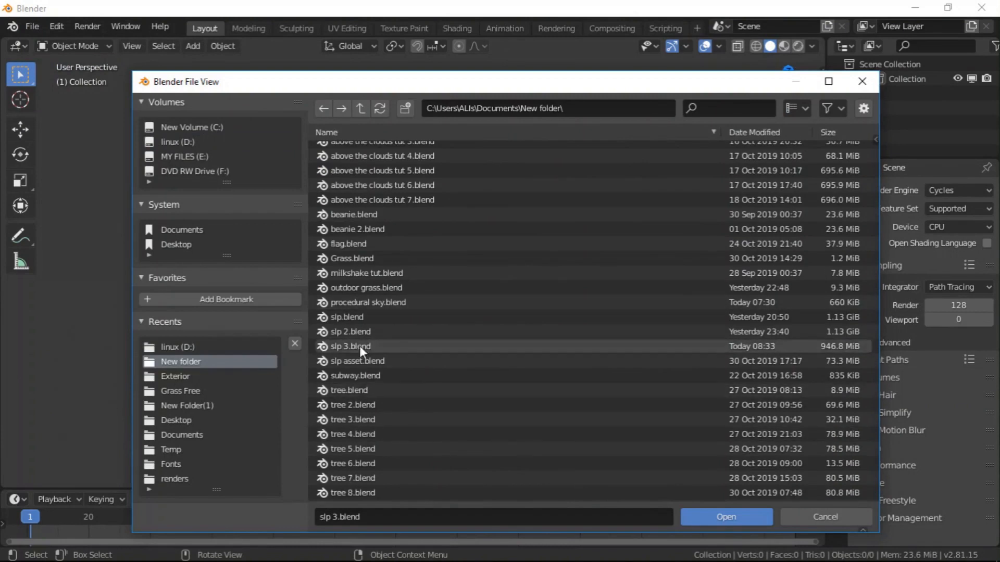
{"action": "double_click", "coordinate": [360, 361]}
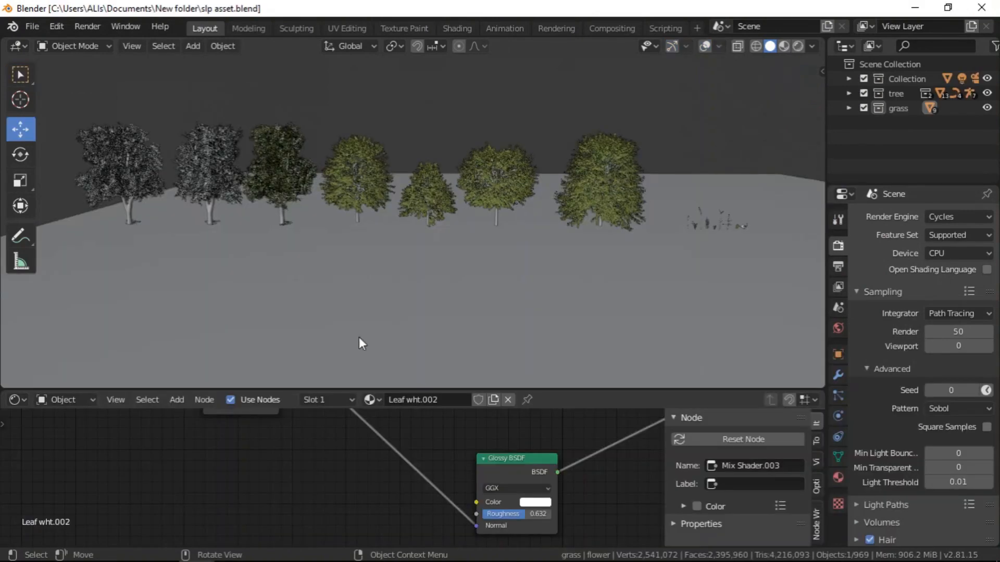
- Turn on the viewport overlays and examine the grass plant models and their material nodes
{"action": "scroll", "coordinate": [750, 225], "scroll_direction": "up", "scroll_amount": 8}
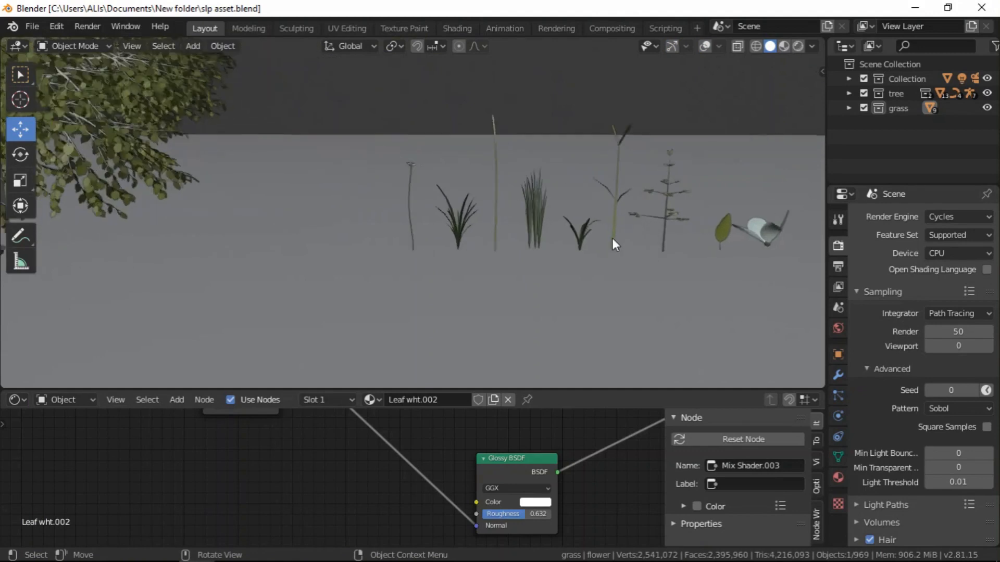
{"action": "scroll", "coordinate": [581, 235], "scroll_direction": "up", "scroll_amount": 1}
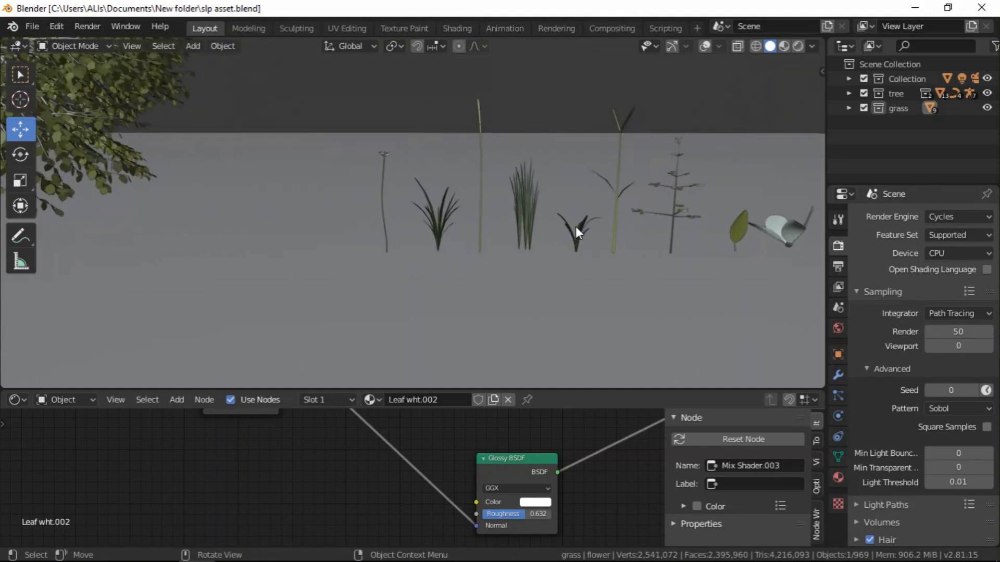
{"action": "left_click", "coordinate": [440, 217]}
{"action": "left_click", "coordinate": [705, 46]}
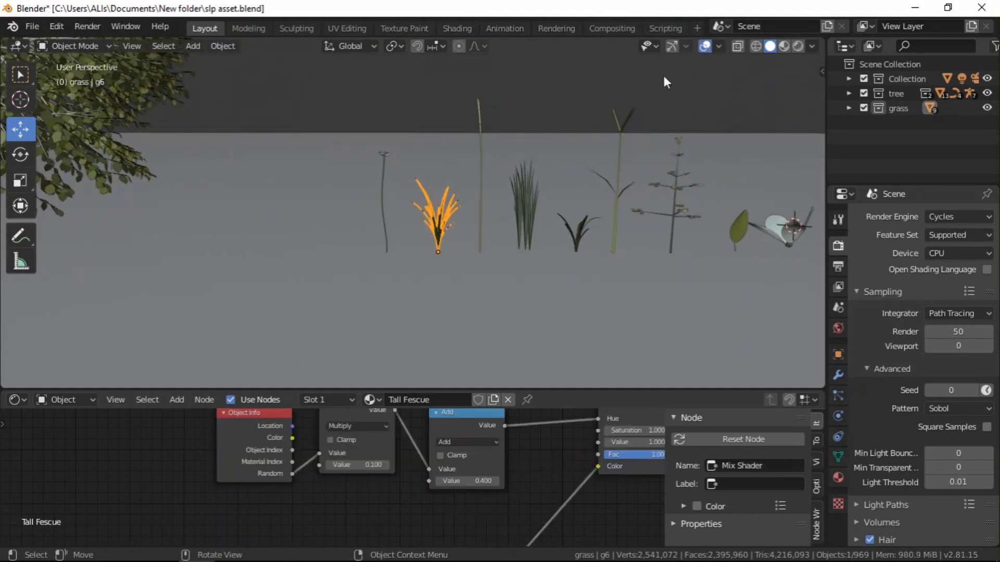
{"action": "left_click", "coordinate": [384, 156]}
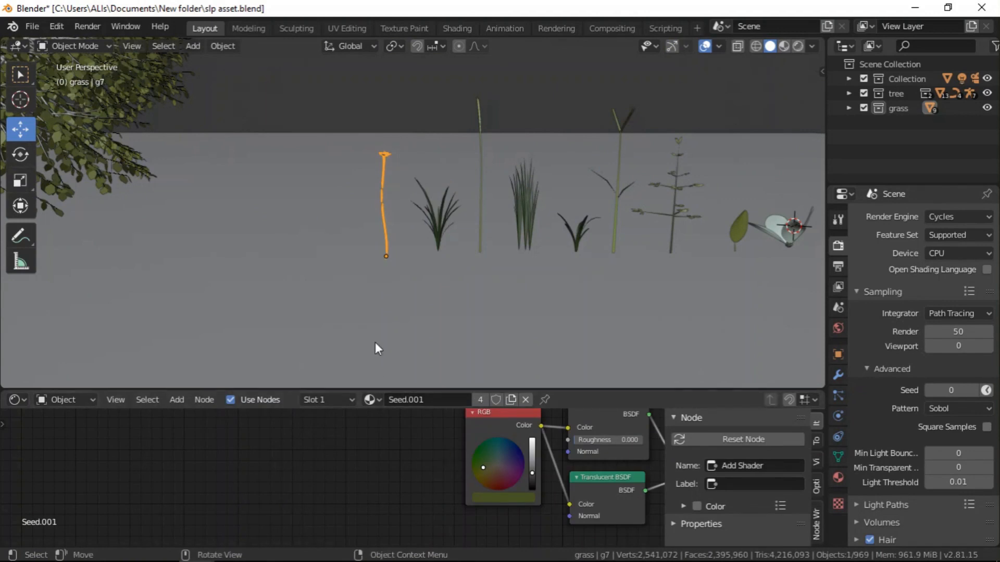
{"action": "scroll", "coordinate": [424, 476], "scroll_direction": "down", "scroll_amount": 4}
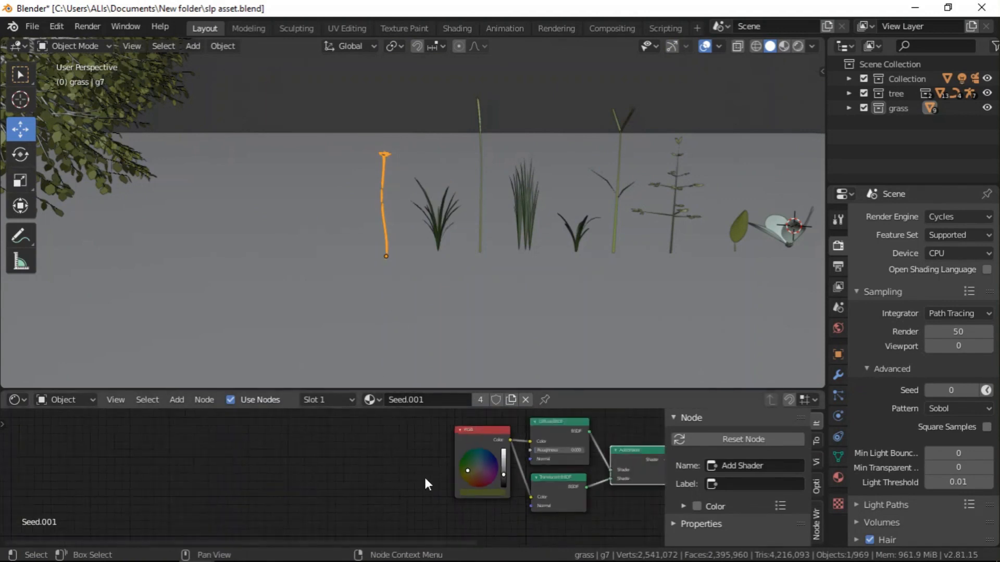
{"action": "scroll", "coordinate": [402, 474], "scroll_direction": "up", "scroll_amount": 1}
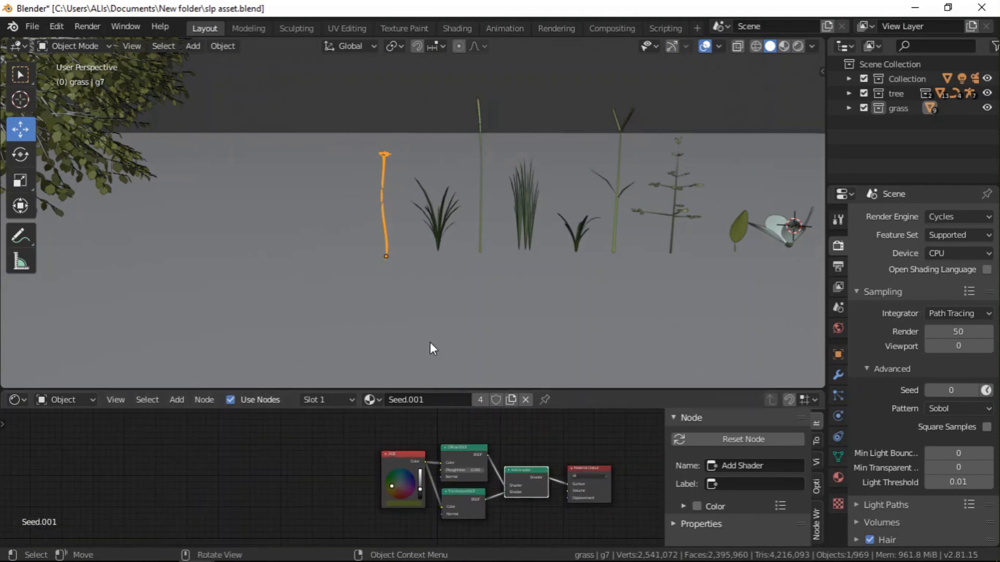
- Remove the Subdivision modifier from the g6 Tall Fescue grass
{"action": "left_click", "coordinate": [443, 206]}
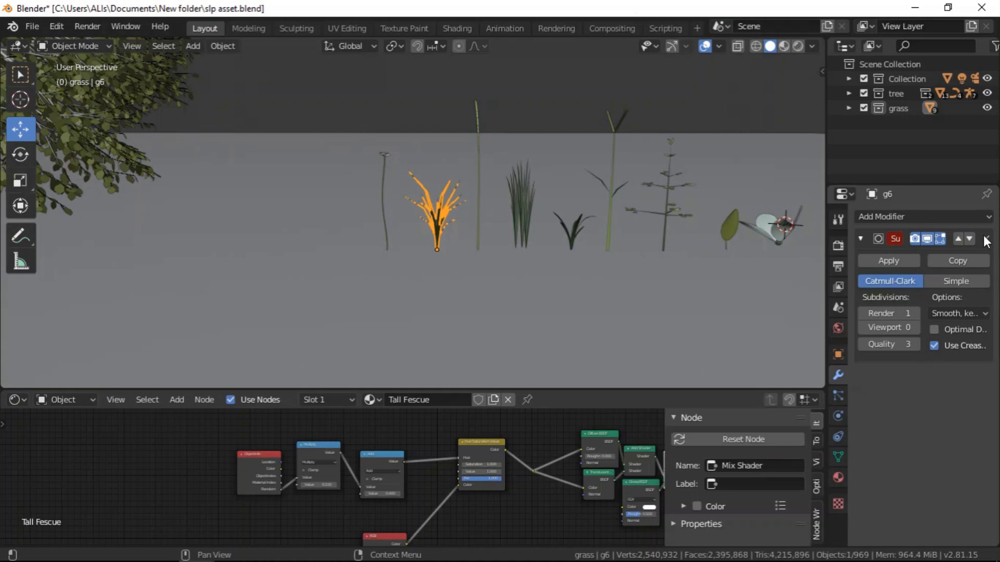
{"action": "left_click", "coordinate": [985, 239]}
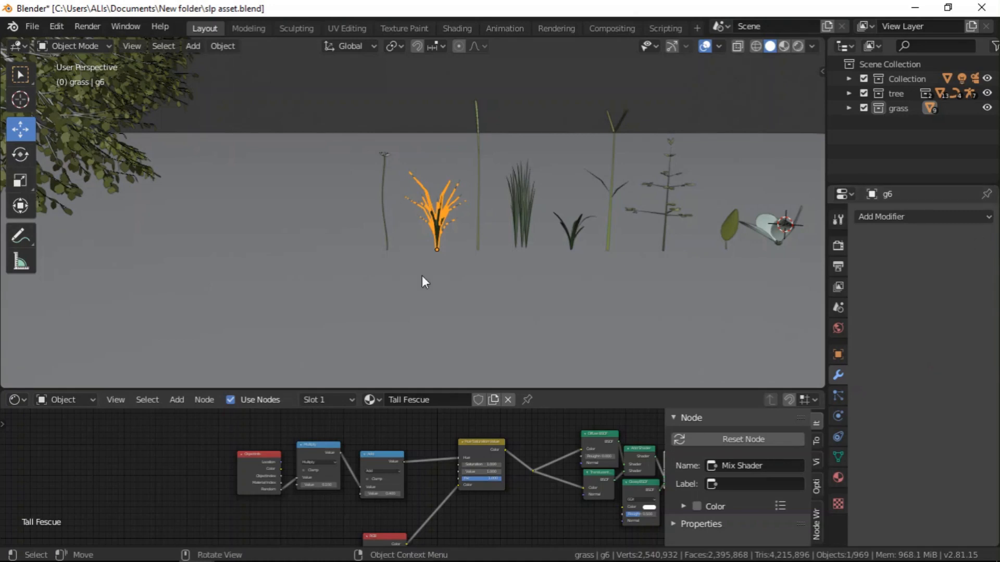
{"action": "scroll", "coordinate": [503, 232], "scroll_direction": "down", "scroll_amount": 10}
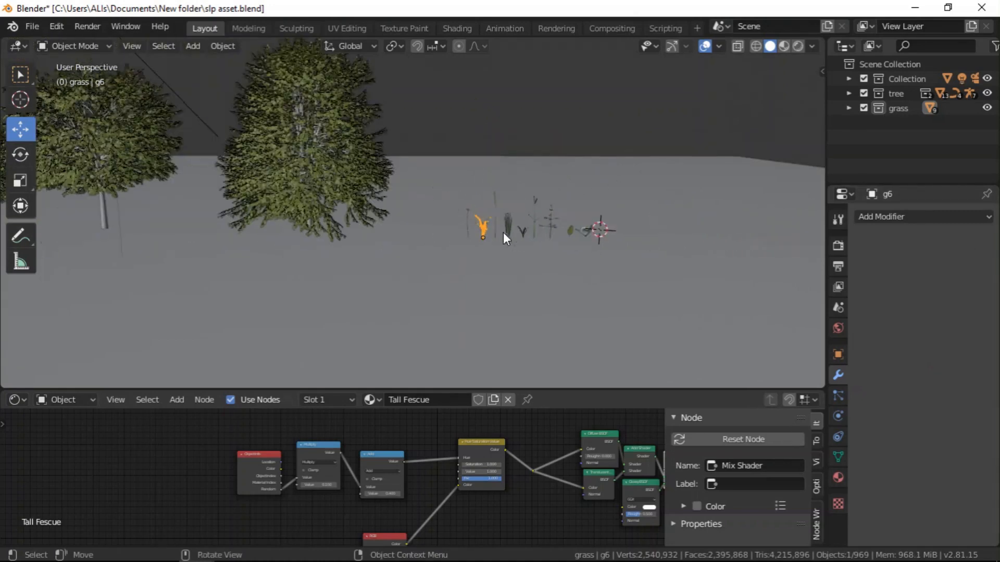
{"action": "scroll", "coordinate": [469, 225], "scroll_direction": "up", "scroll_amount": 3}
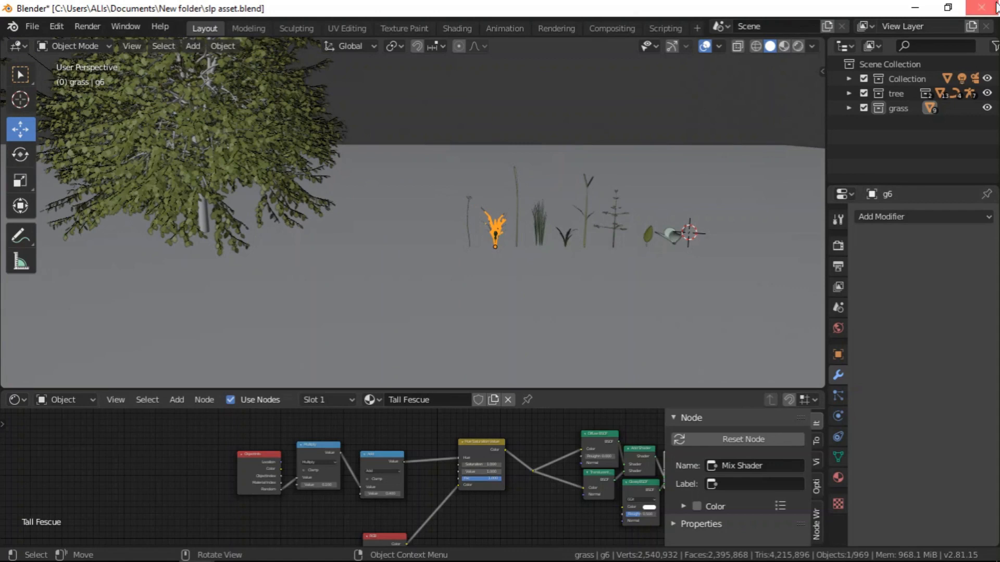
- Request closing slp asset.blend, leave its save question unanswered, and switch back to the slp 3.blend window
{"action": "left_click", "coordinate": [981, 7]}
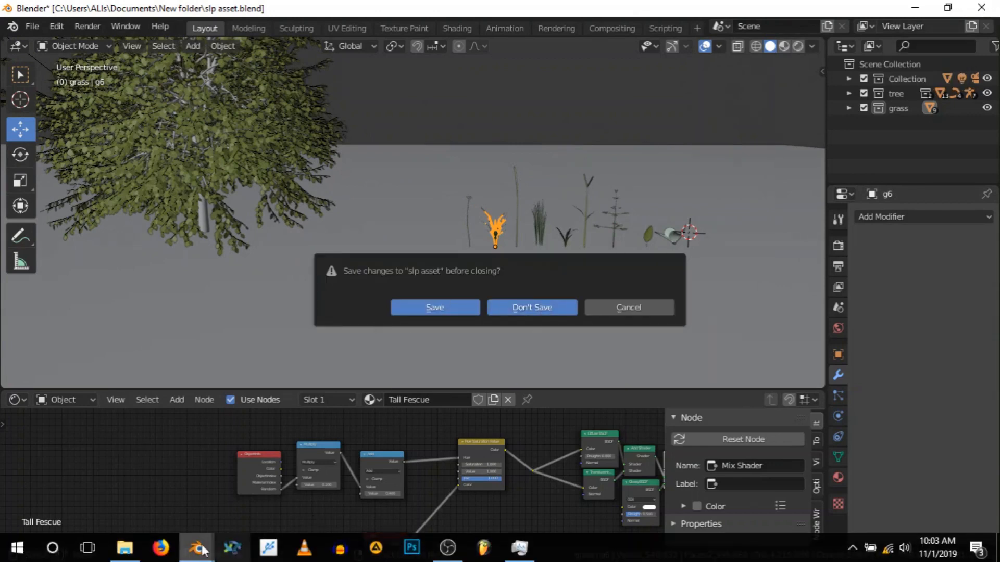
{"action": "mouse_move", "coordinate": [196, 548]}
{"action": "left_click", "coordinate": [127, 474]}
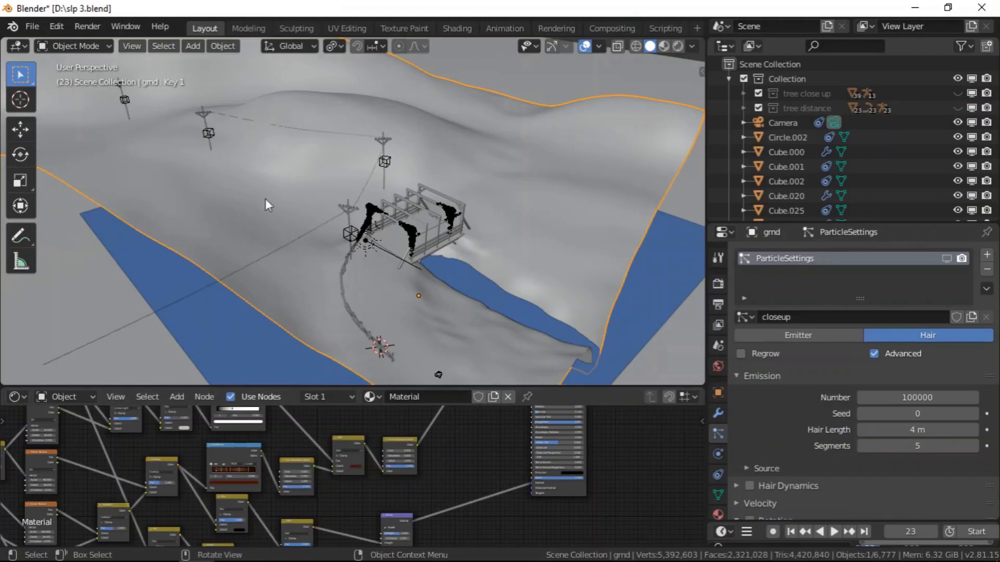
- Append the g6 and g7 objects from slp asset.blend in the Documents New folder directory
{"action": "left_click", "coordinate": [33, 26]}
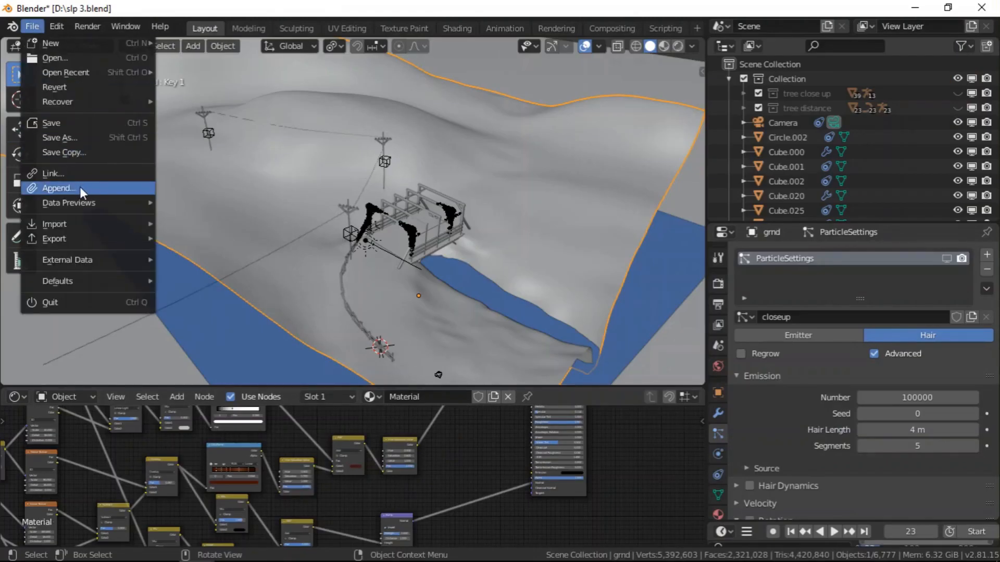
{"action": "left_click", "coordinate": [142, 188]}
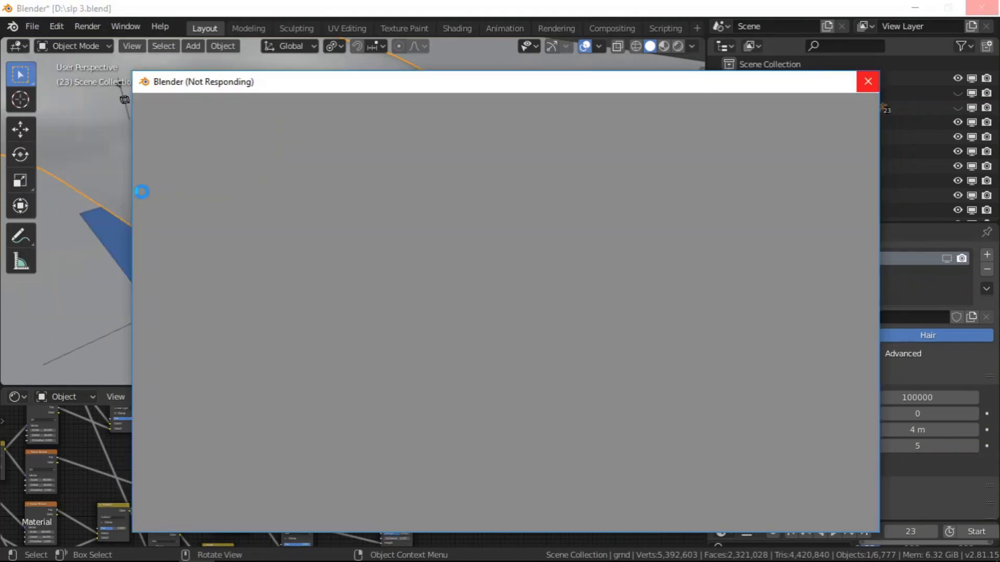
{"action": "mouse_move", "coordinate": [284, 561]}
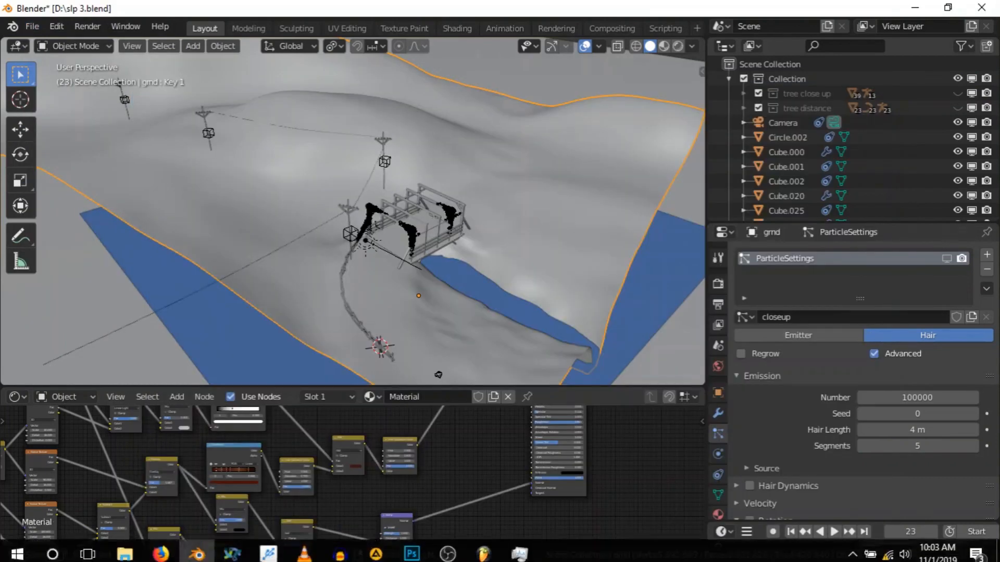
{"action": "left_click", "coordinate": [204, 552]}
{"action": "left_click", "coordinate": [204, 552]}
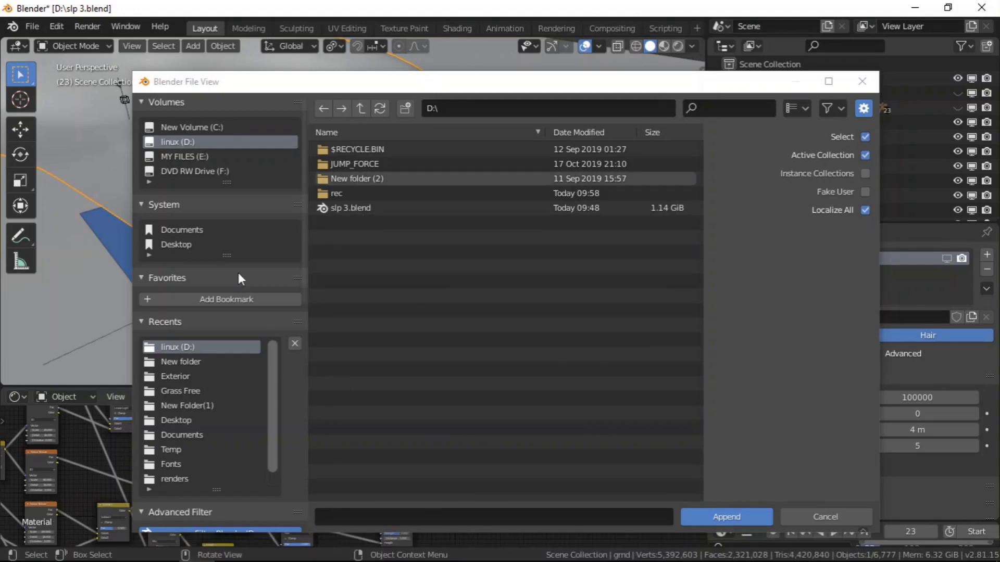
{"action": "left_click", "coordinate": [173, 362]}
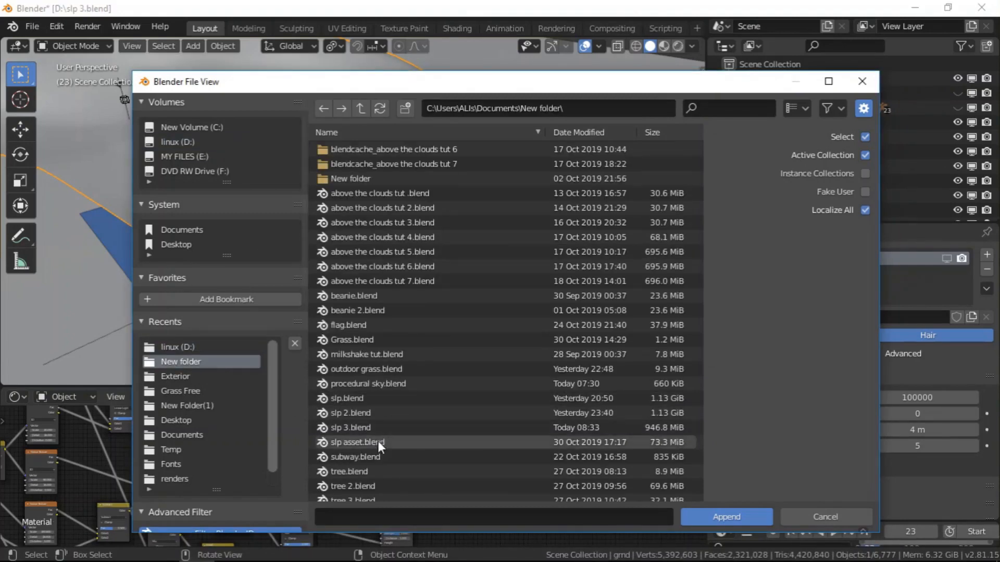
{"action": "double_click", "coordinate": [376, 443]}
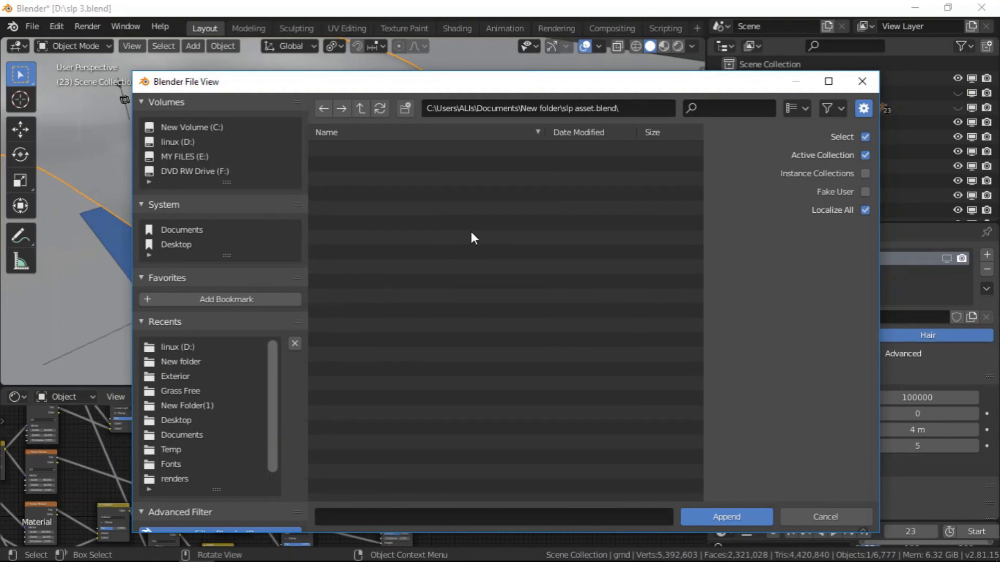
{"action": "double_click", "coordinate": [386, 267]}
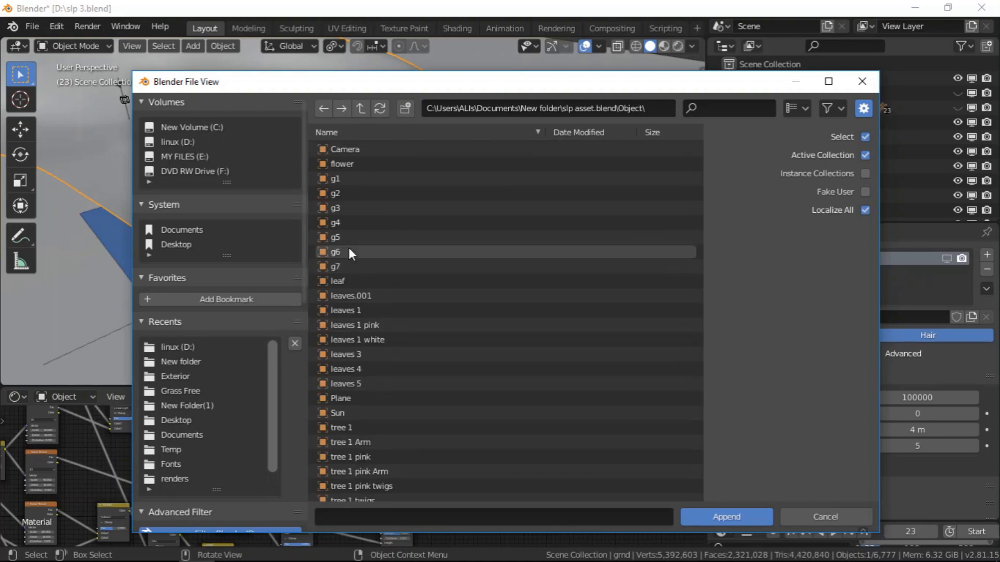
{"action": "left_click", "coordinate": [350, 250]}
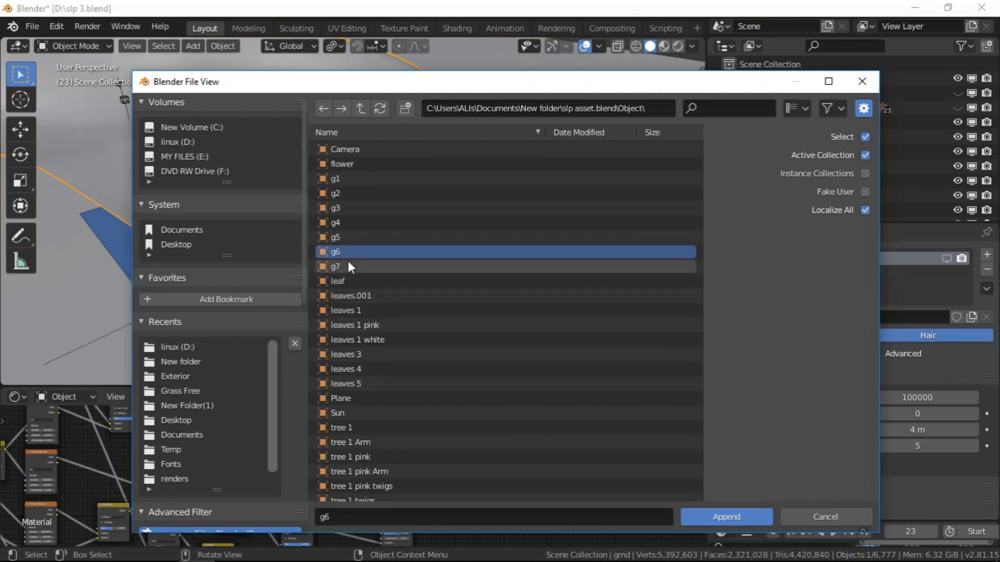
{"action": "left_click", "coordinate": [354, 267], "text": "ctrl"}
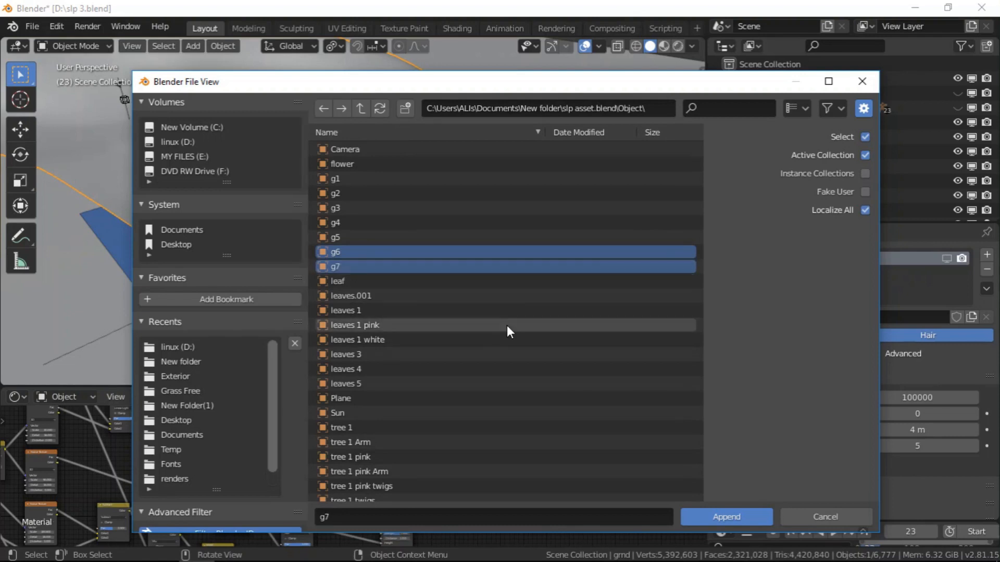
{"action": "left_click", "coordinate": [707, 517]}
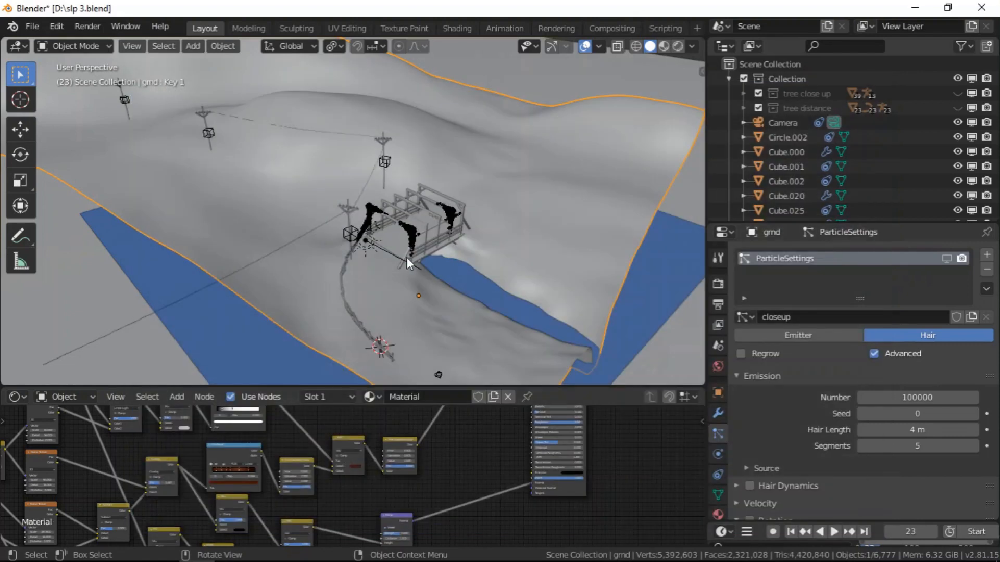
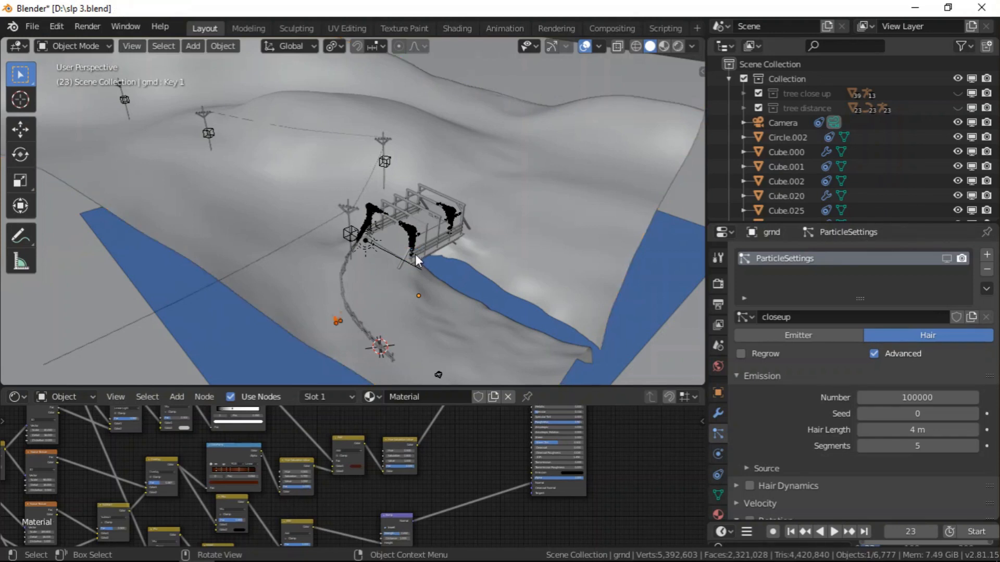
- Turn on the viewport gizmos and move the appended g6 and g7 plants out beyond the edge of the terrain
{"action": "mouse_move", "coordinate": [415, 254]}
{"action": "middle_mouse_down"}
{"action": "mouse_move", "coordinate": [467, 279]}
{"action": "mouse_move", "coordinate": [405, 244]}
{"action": "middle_mouse_up"}
{"action": "left_click", "coordinate": [551, 46]}
{"action": "middle_click_drag", "start_coordinate": [416, 198], "coordinate": [427, 283]}
{"action": "key", "text": "g"}
{"action": "left_click_drag", "start_coordinate": [486, 248], "coordinate": [590, 232]}
{"action": "left_click", "coordinate": [481, 243]}
{"action": "middle_click_drag", "start_coordinate": [481, 243], "coordinate": [457, 183]}
{"action": "scroll", "coordinate": [516, 274], "scroll_direction": "up", "scroll_amount": 4}
{"action": "middle_click_drag", "start_coordinate": [517, 274], "coordinate": [502, 131]}
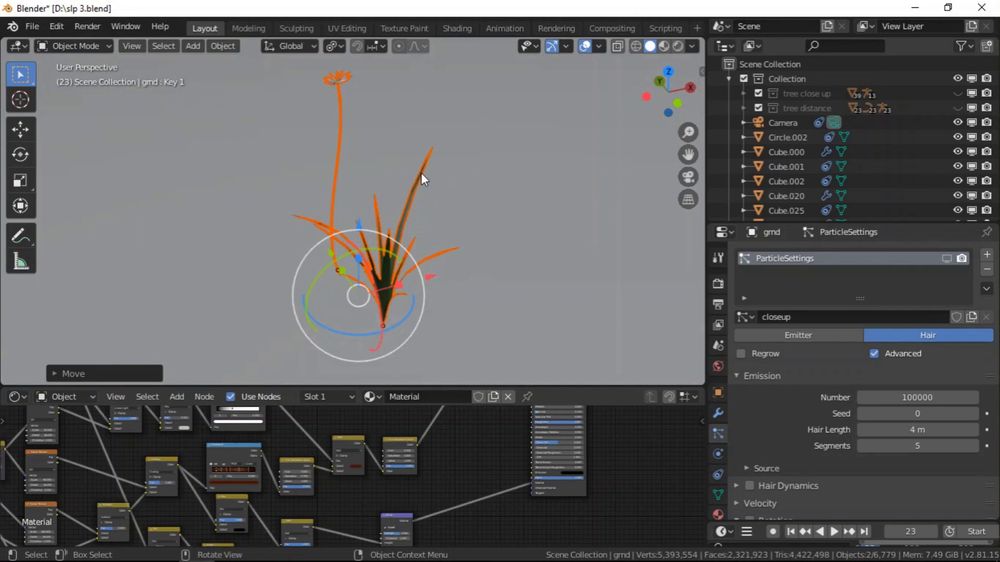
- Select the g6 grass and the g7 stalk in turn and check their modifiers and materials
{"action": "left_click", "coordinate": [421, 173]}
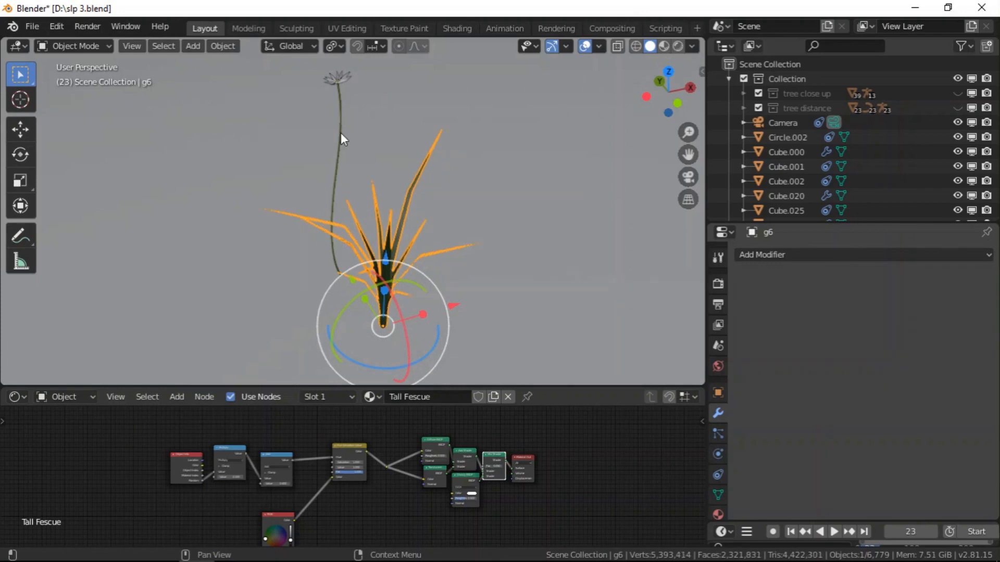
{"action": "left_click", "coordinate": [418, 233]}
{"action": "scroll", "coordinate": [429, 236], "scroll_direction": "down", "scroll_amount": 4}
{"action": "middle_click_drag", "start_coordinate": [449, 180], "coordinate": [323, 249]}
{"action": "scroll", "coordinate": [390, 168], "scroll_direction": "up", "scroll_amount": 3}
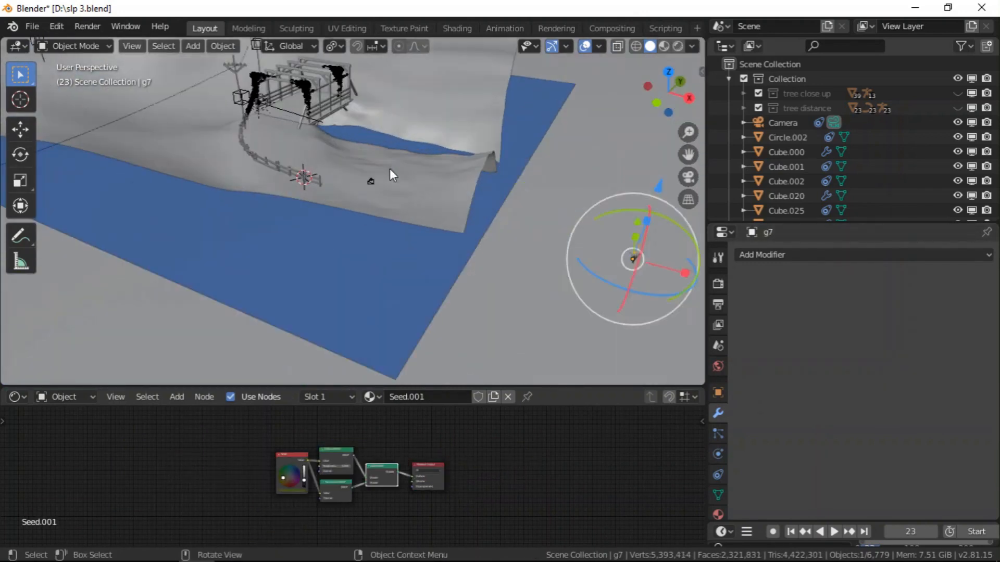
- Show the terrain's ParticleSettings hair in the viewport with the gizmos hidden, and open its particle settings
{"action": "left_click", "coordinate": [387, 193]}
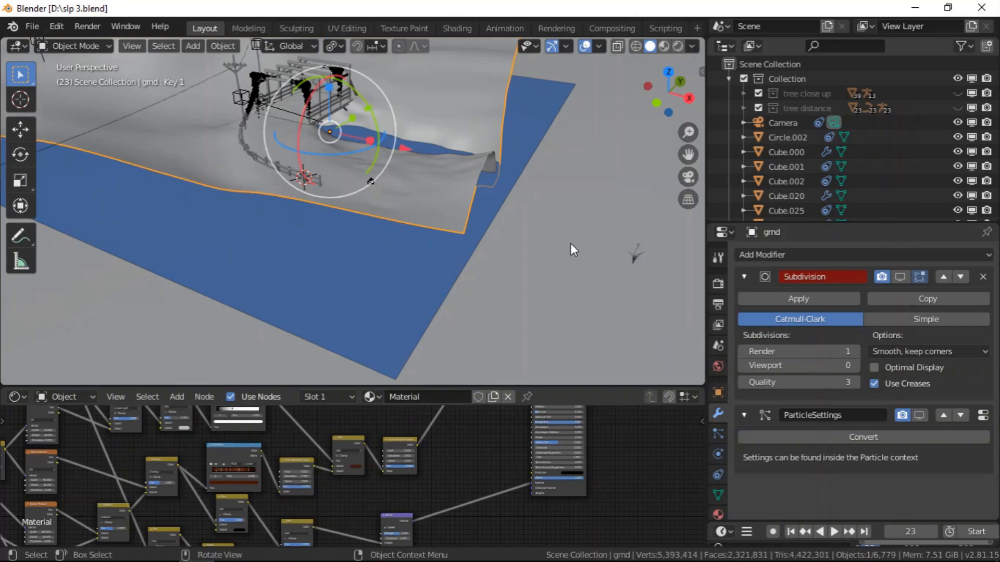
{"action": "middle_click_drag", "start_coordinate": [570, 243], "coordinate": [573, 270]}
{"action": "left_click", "coordinate": [551, 46]}
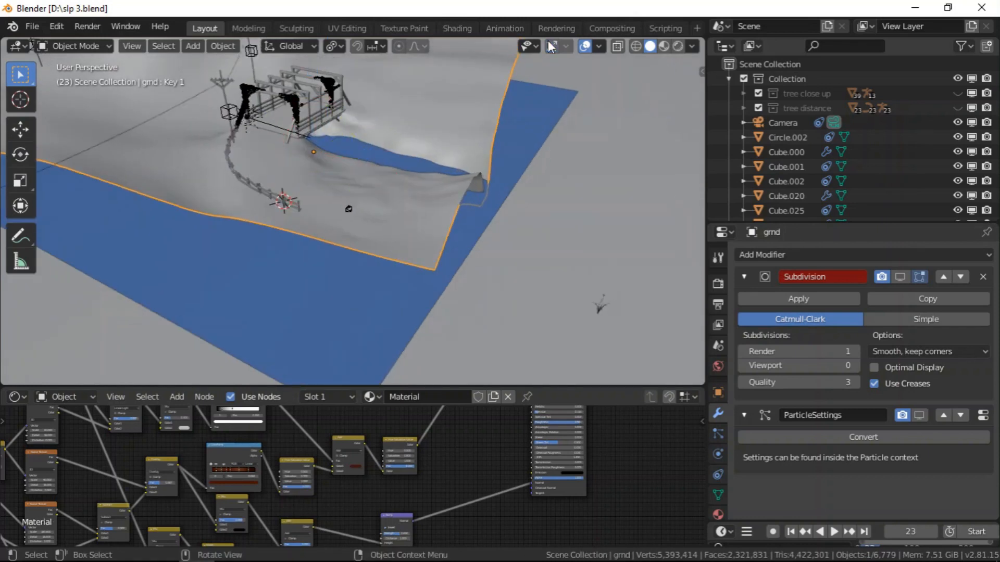
{"action": "left_click", "coordinate": [744, 277]}
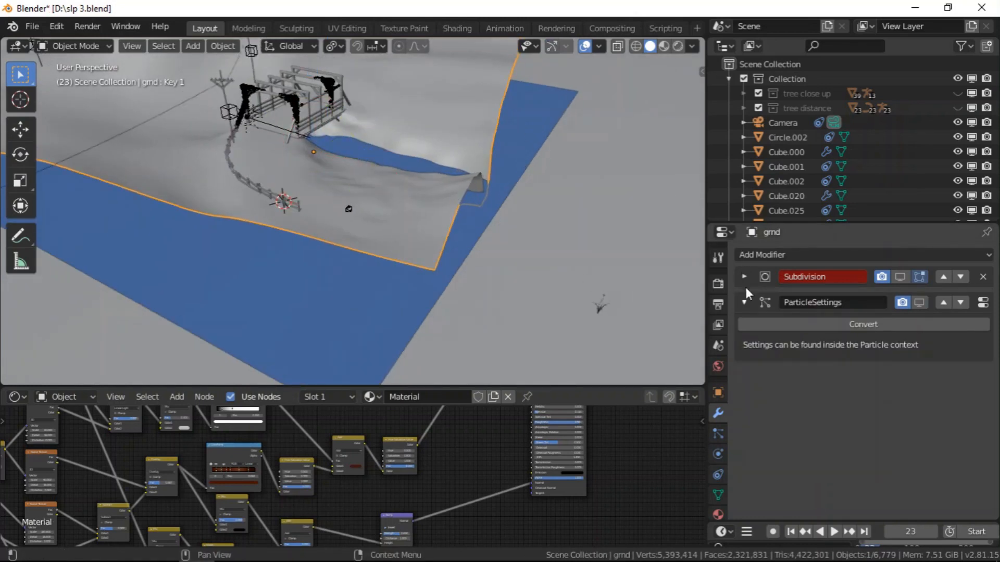
{"action": "left_click", "coordinate": [925, 301]}
{"action": "left_click", "coordinate": [983, 302]}
- Set the closeup particle system to render as Object
{"action": "scroll", "coordinate": [858, 442], "scroll_direction": "down", "scroll_amount": 8}
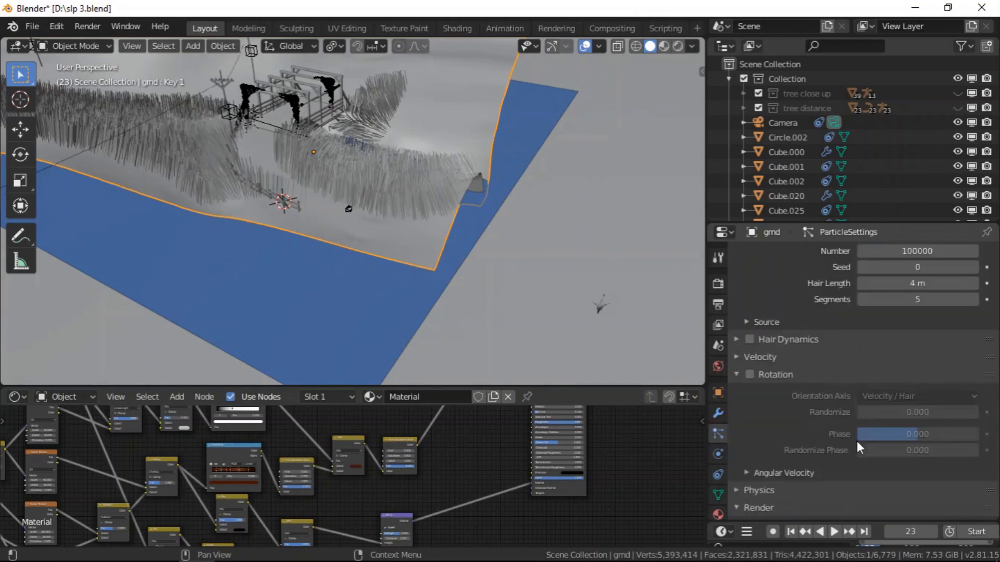
{"action": "scroll", "coordinate": [855, 438], "scroll_direction": "up", "scroll_amount": 6}
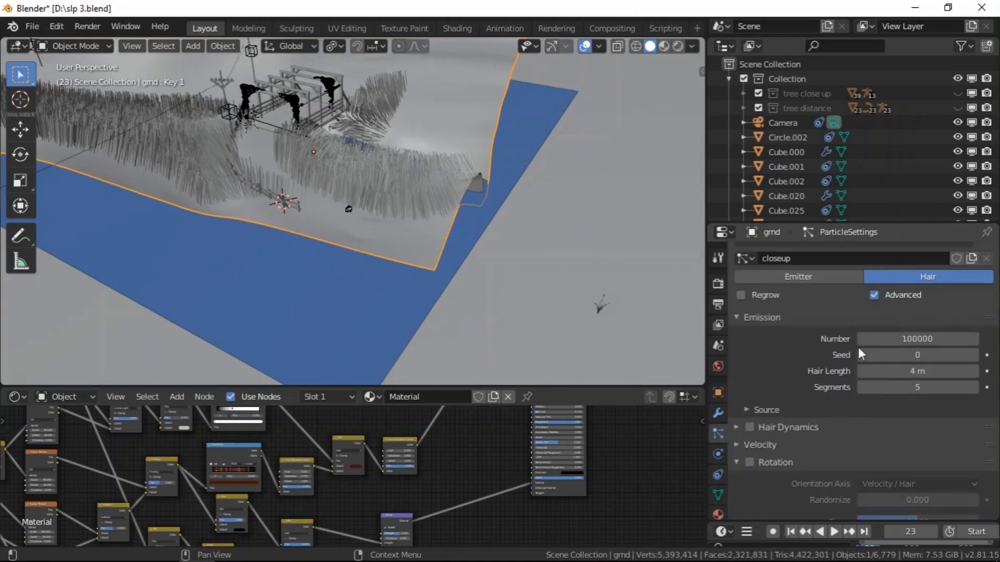
{"action": "scroll", "coordinate": [831, 401], "scroll_direction": "down", "scroll_amount": 8}
{"action": "left_click", "coordinate": [886, 324]}
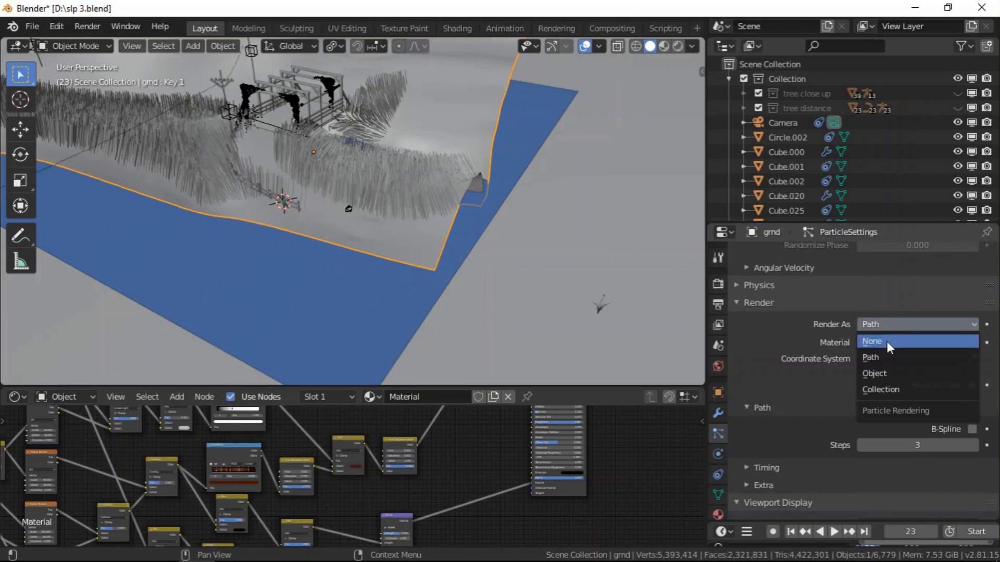
{"action": "left_click", "coordinate": [880, 373]}
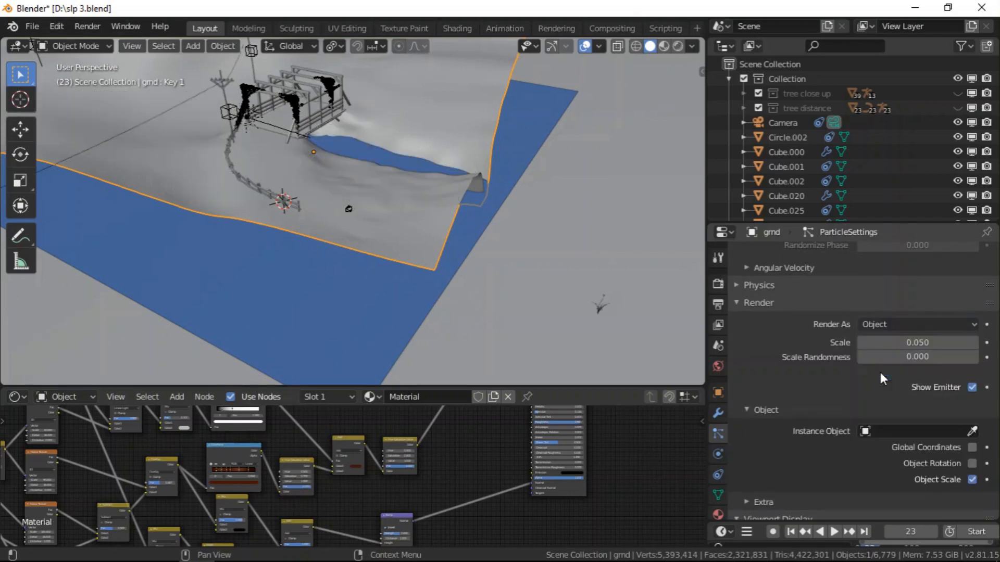
- Assign leaf as the closeup system's instance object and inspect the scattered leaves on the terrain
{"action": "left_click", "coordinate": [911, 433]}
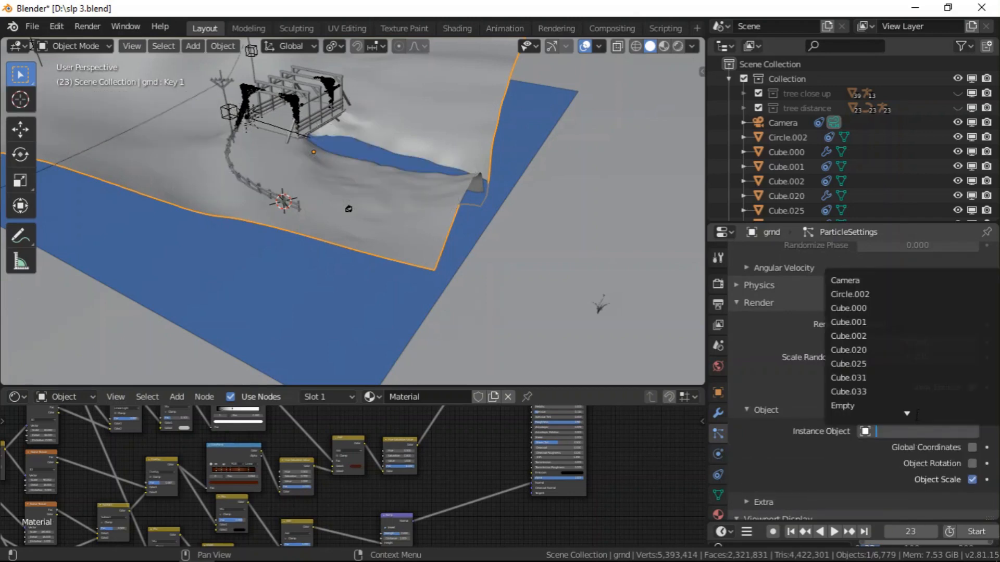
{"action": "scroll", "coordinate": [911, 395], "scroll_direction": "down", "scroll_amount": 5}
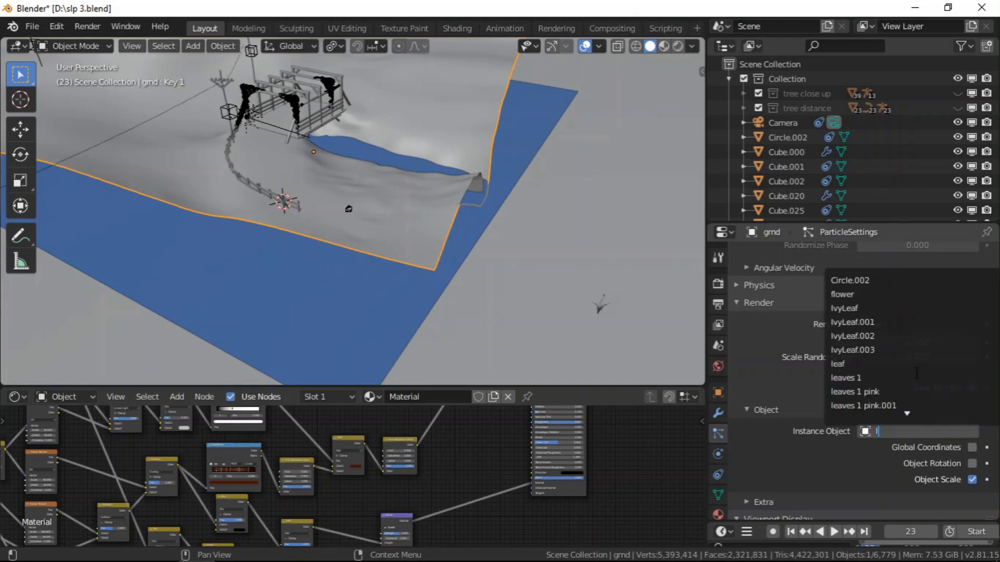
{"action": "left_click", "coordinate": [874, 364]}
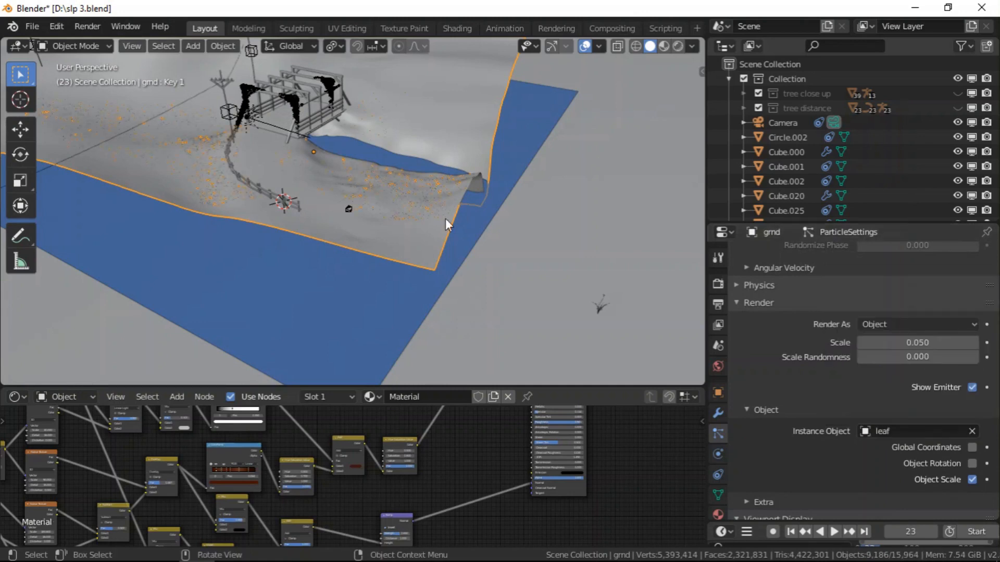
{"action": "middle_click_drag", "start_coordinate": [417, 209], "coordinate": [377, 196]}
{"action": "scroll", "coordinate": [377, 196], "scroll_direction": "up", "scroll_amount": 5}
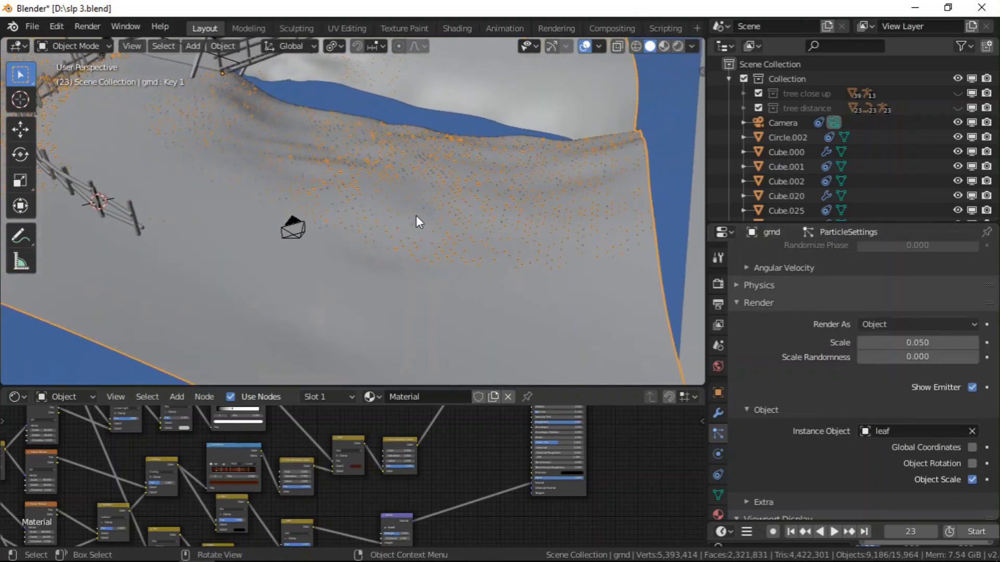
{"action": "scroll", "coordinate": [416, 216], "scroll_direction": "down", "scroll_amount": 10}
{"action": "scroll", "coordinate": [417, 216], "scroll_direction": "up", "scroll_amount": 8}
{"action": "middle_click_drag", "start_coordinate": [511, 319], "coordinate": [445, 234]}
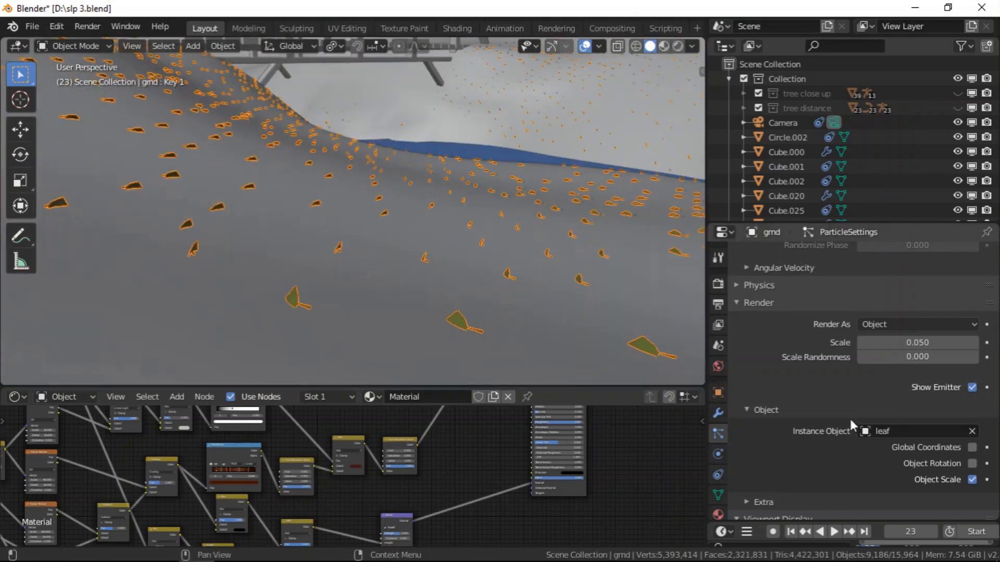
- Set g6 as the instance object of the closeup particle system
{"action": "left_click", "coordinate": [871, 430]}
{"action": "type", "text": "g"}
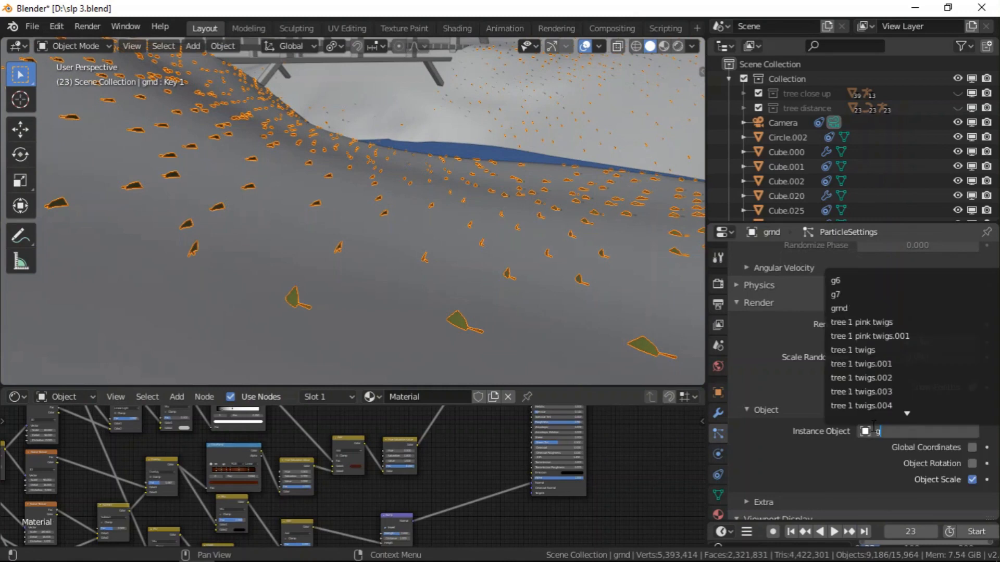
{"action": "type", "text": "6"}
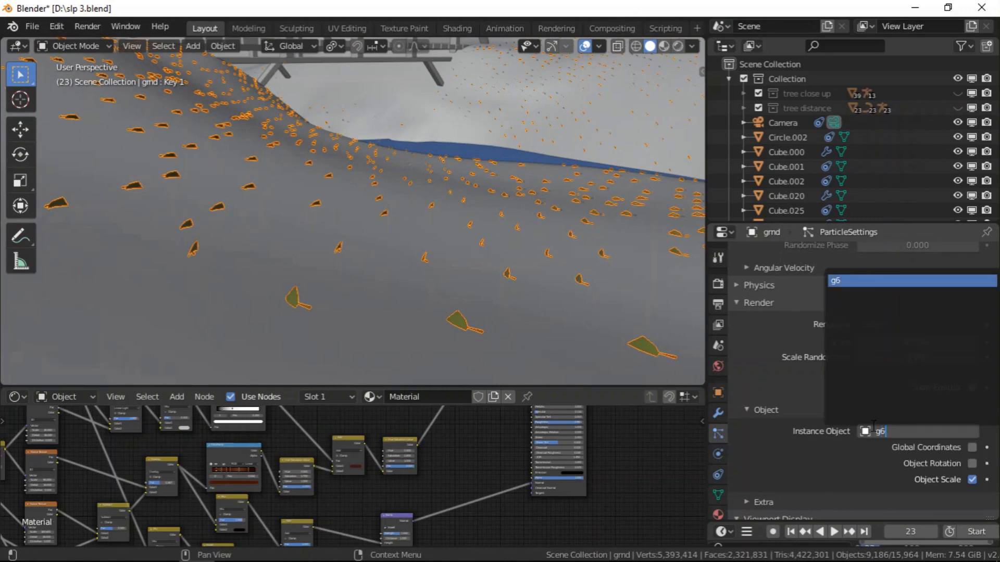
{"action": "left_click", "coordinate": [873, 283]}
{"action": "middle_click_drag", "start_coordinate": [480, 252], "coordinate": [435, 308]}
{"action": "scroll", "coordinate": [473, 280], "scroll_direction": "up", "scroll_amount": 5}
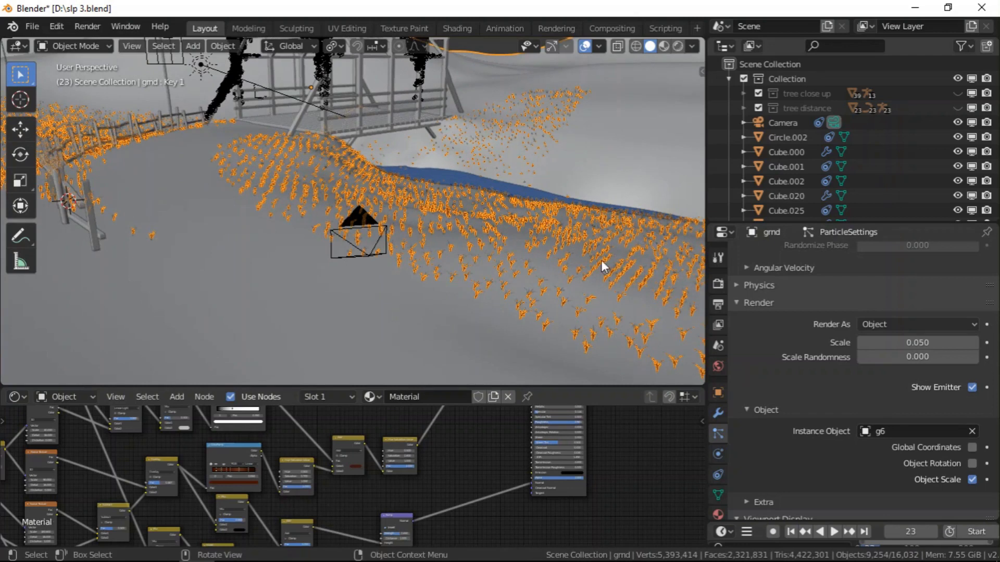
- View the grass through the camera with gizmos shown and set the particle scale to 0.020
{"action": "left_click", "coordinate": [552, 46]}
{"action": "left_click", "coordinate": [689, 177]}
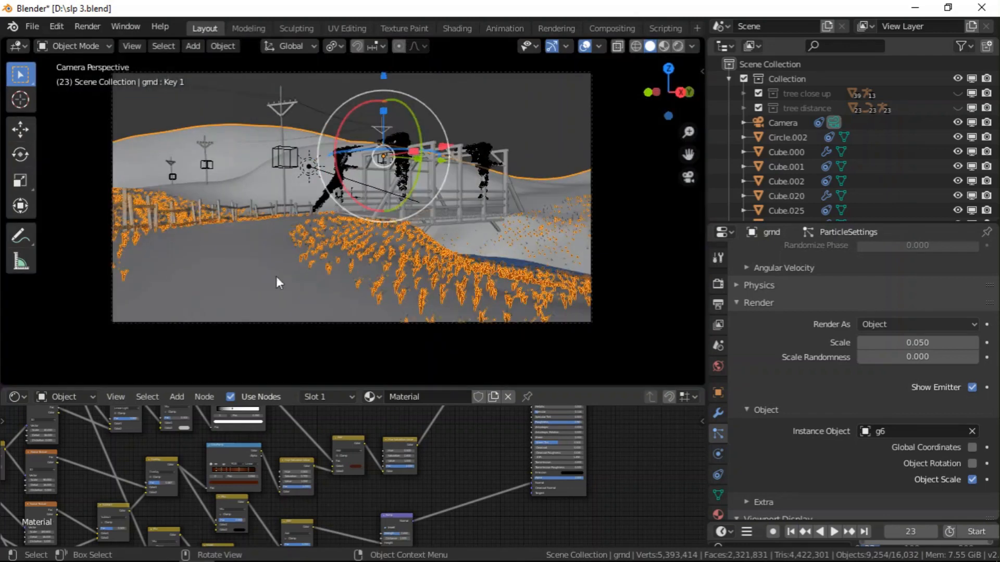
{"action": "scroll", "coordinate": [304, 263], "scroll_direction": "up", "scroll_amount": 3}
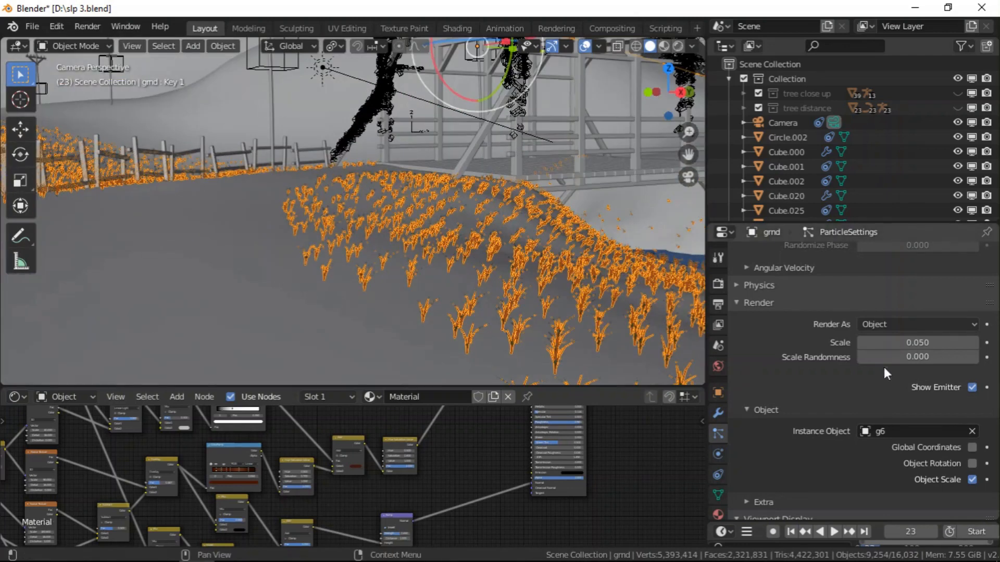
{"action": "left_click", "coordinate": [861, 342]}
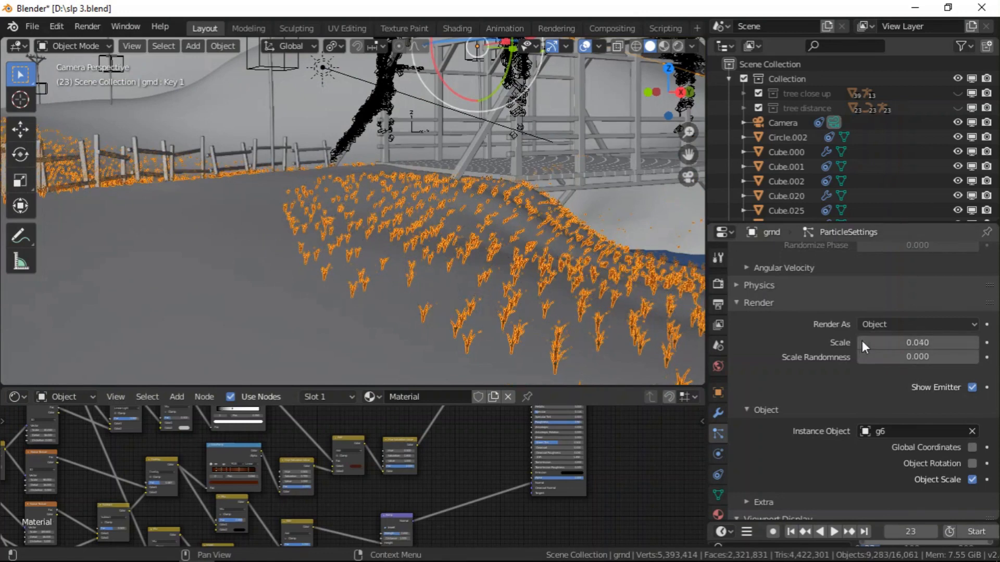
{"action": "left_click", "coordinate": [861, 343]}
{"action": "left_click", "coordinate": [862, 342]}
{"action": "scroll", "coordinate": [580, 306], "scroll_direction": "down", "scroll_amount": 3}
{"action": "scroll", "coordinate": [580, 309], "scroll_direction": "up", "scroll_amount": 6}
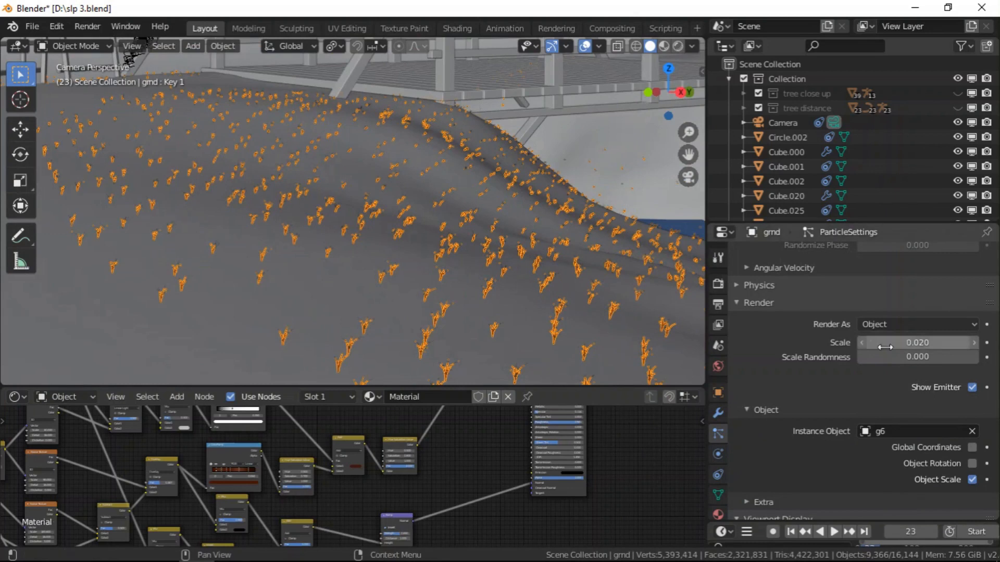
- Enable Object Rotation for the g6 grass instances
{"action": "scroll", "coordinate": [871, 346], "scroll_direction": "down", "scroll_amount": 4}
{"action": "left_click", "coordinate": [972, 376]}
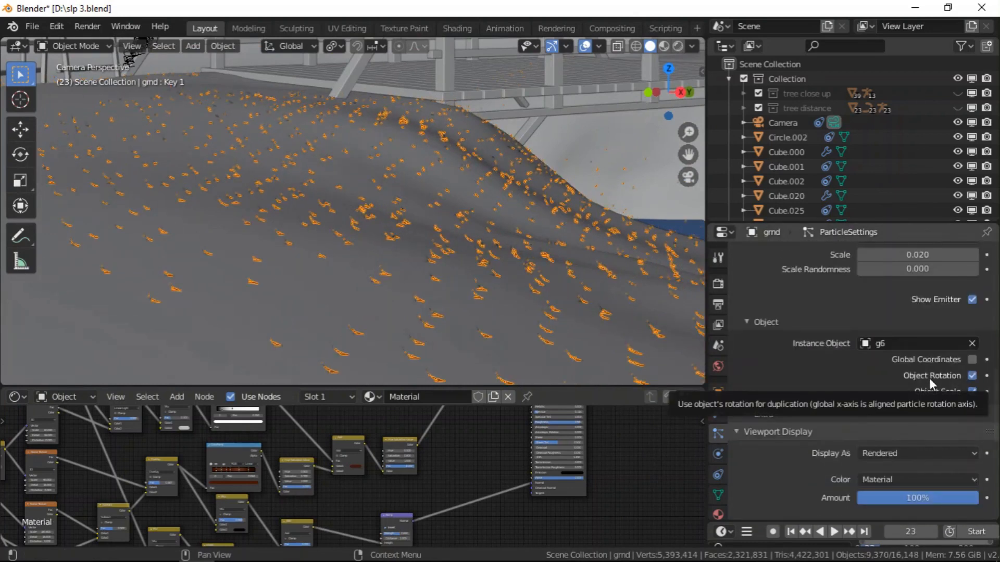
{"action": "scroll", "coordinate": [869, 359], "scroll_direction": "down", "scroll_amount": 2}
{"action": "scroll", "coordinate": [873, 362], "scroll_direction": "down", "scroll_amount": 7}
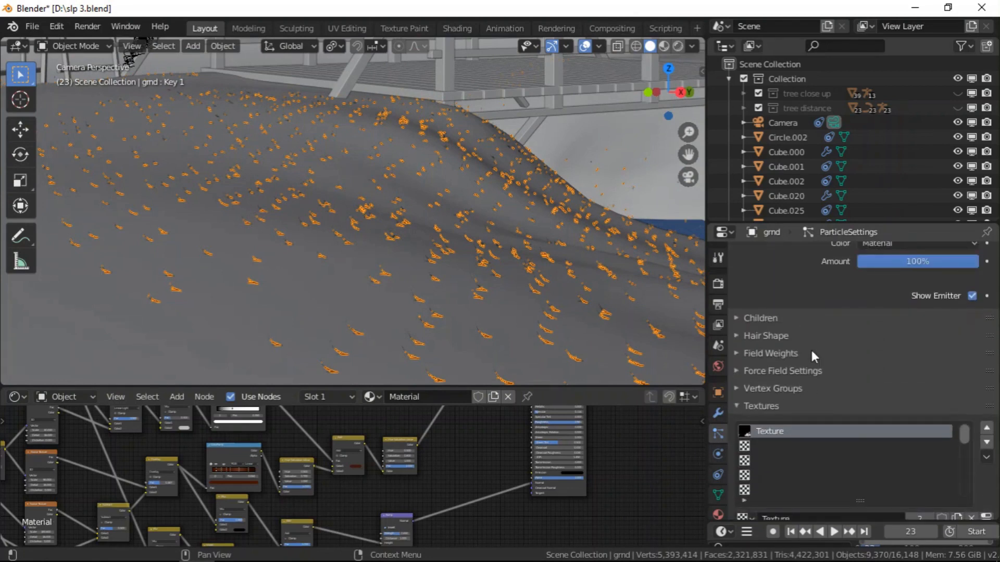
- Enable Rotation in the terrain's closeup particle system
{"action": "scroll", "coordinate": [811, 348], "scroll_direction": "up", "scroll_amount": 10}
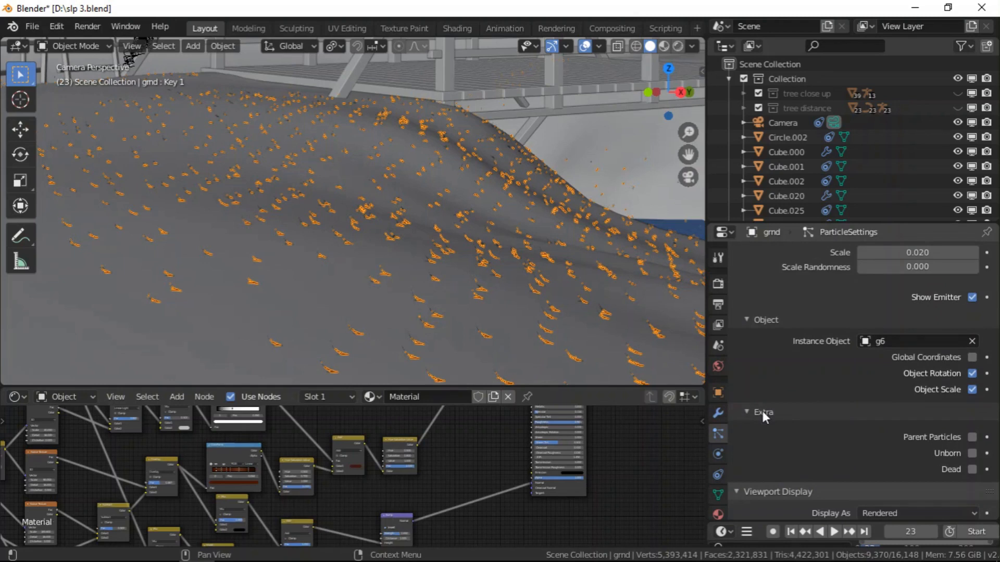
{"action": "left_click", "coordinate": [764, 411]}
{"action": "left_click", "coordinate": [885, 451]}
{"action": "scroll", "coordinate": [808, 392], "scroll_direction": "up", "scroll_amount": 7}
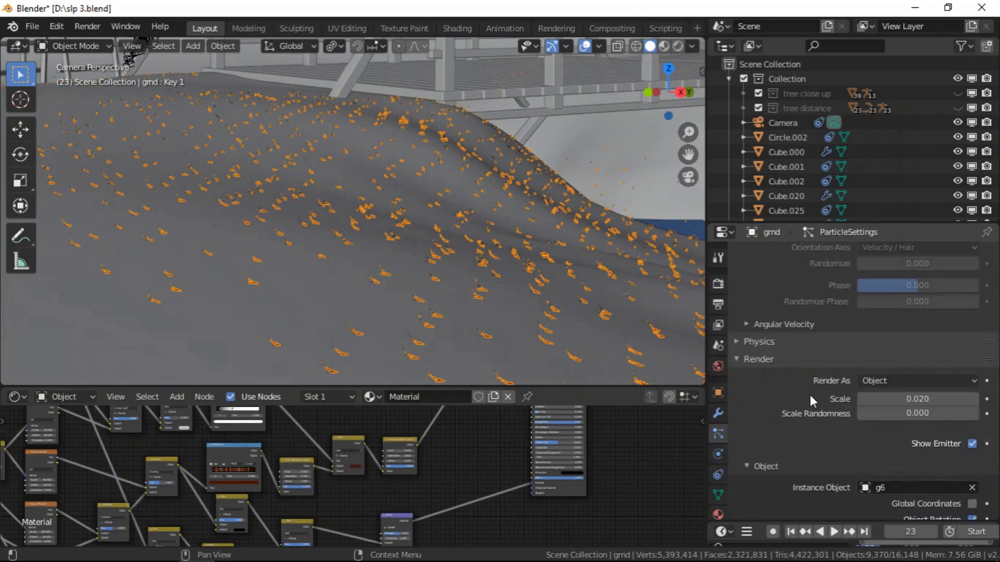
{"action": "left_click", "coordinate": [780, 402]}
{"action": "left_click", "coordinate": [779, 401]}
{"action": "left_click", "coordinate": [780, 401]}
{"action": "left_click", "coordinate": [780, 401]}
{"action": "scroll", "coordinate": [781, 396], "scroll_direction": "up", "scroll_amount": 5}
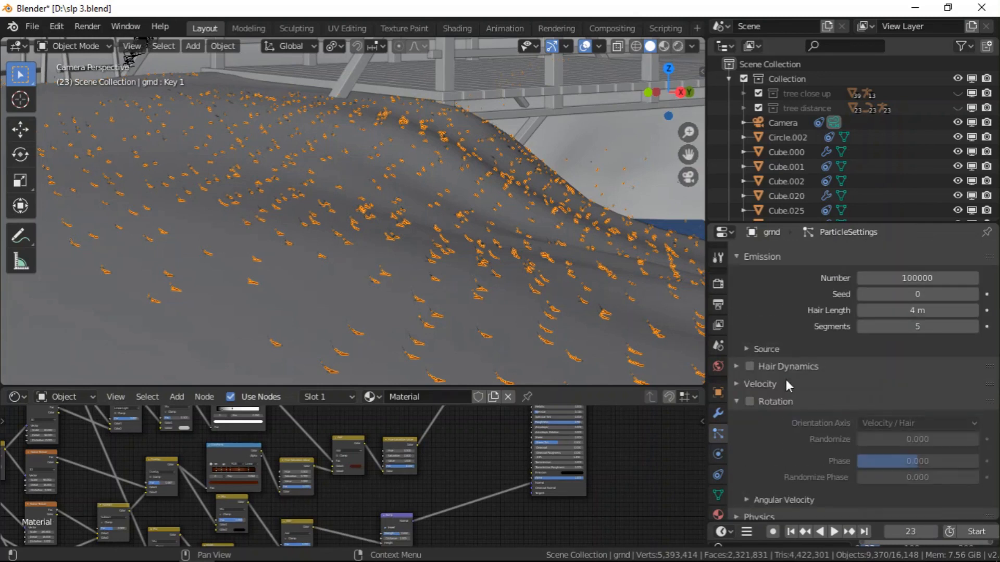
{"action": "left_click", "coordinate": [750, 402]}
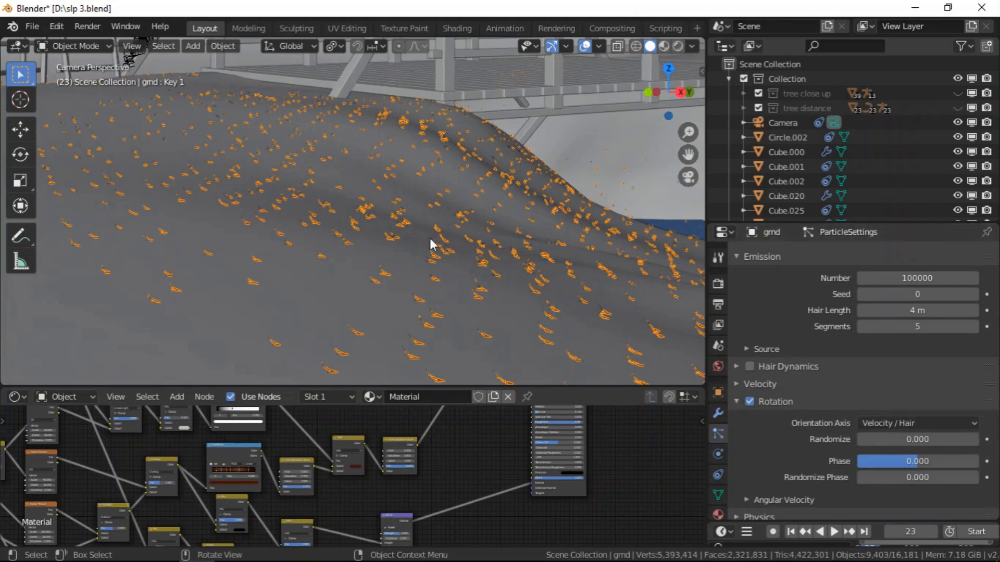
- Rotate the grass objects g6 and g7 together by 90° around the viewing axis of the camera view
{"action": "scroll", "coordinate": [430, 239], "scroll_direction": "down", "scroll_amount": 5}
{"action": "scroll", "coordinate": [429, 238], "scroll_direction": "down", "scroll_amount": 2}
{"action": "middle_click_drag", "start_coordinate": [476, 248], "coordinate": [500, 257]}
{"action": "scroll", "coordinate": [405, 178], "scroll_direction": "down", "scroll_amount": 5}
{"action": "scroll", "coordinate": [502, 252], "scroll_direction": "up", "scroll_amount": 5}
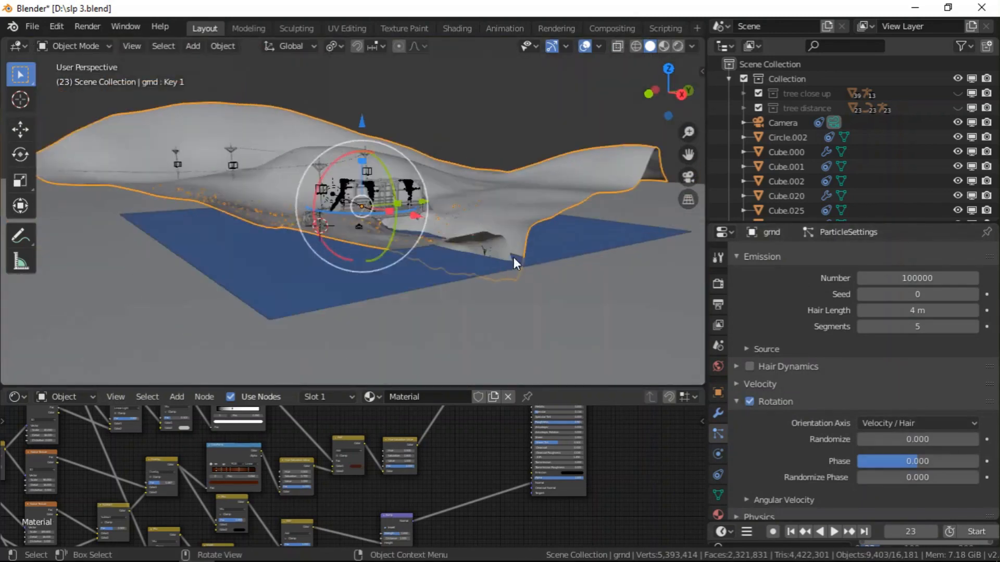
{"action": "left_click", "coordinate": [335, 224]}
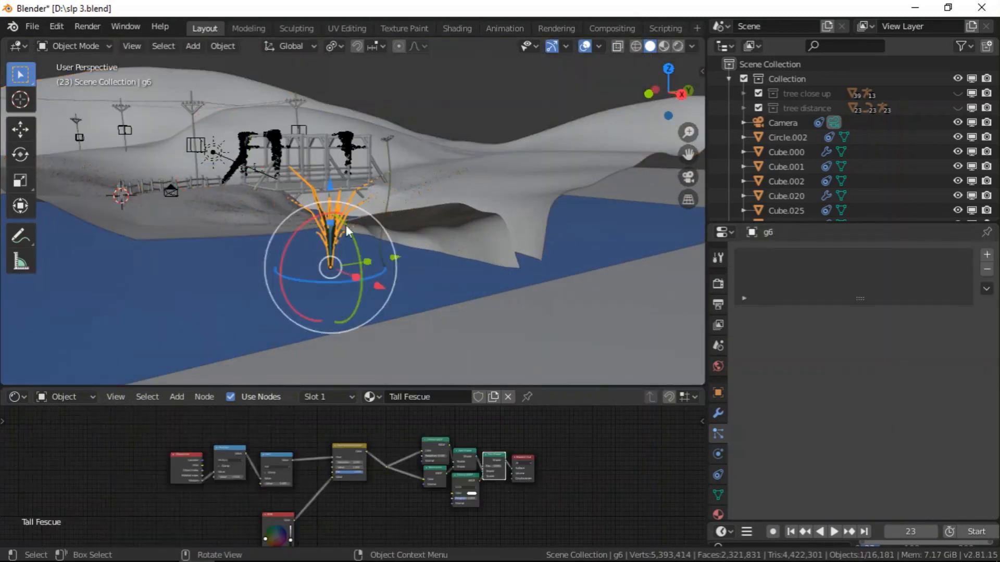
{"action": "key", "text": "shift"}
{"action": "left_click", "coordinate": [386, 142], "text": "shift"}
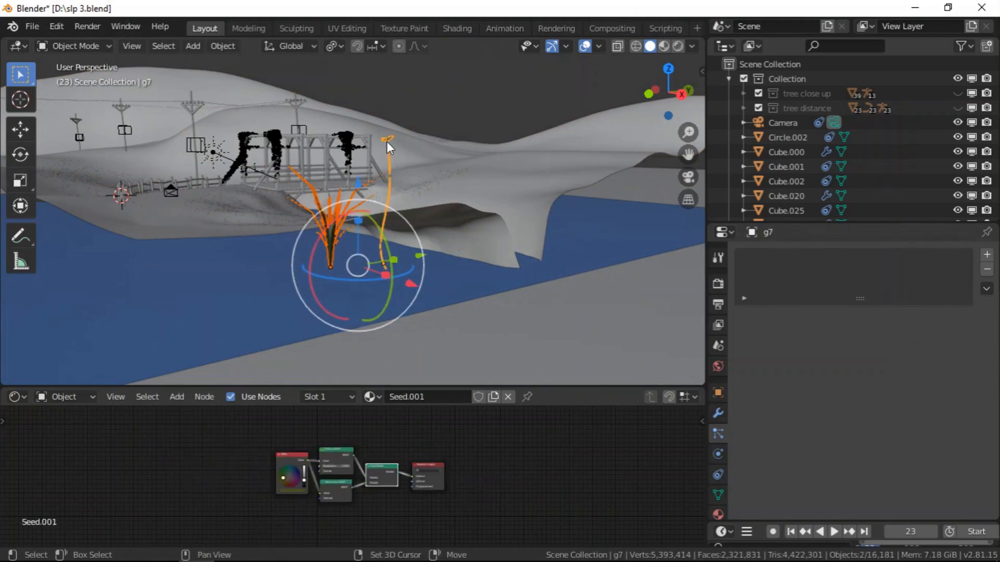
{"action": "left_click", "coordinate": [688, 172]}
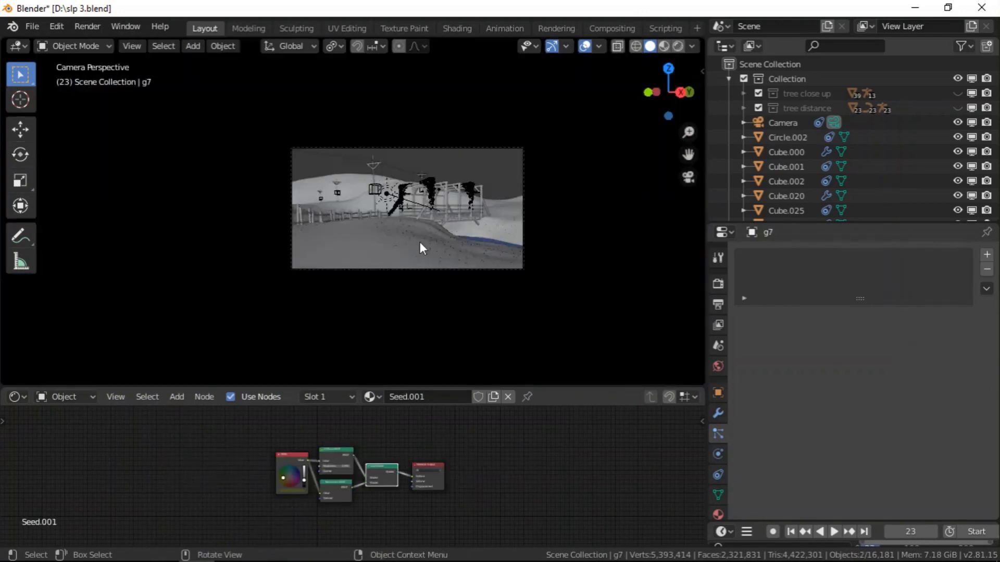
{"action": "scroll", "coordinate": [451, 258], "scroll_direction": "up", "scroll_amount": 11}
{"action": "key", "text": "r"}
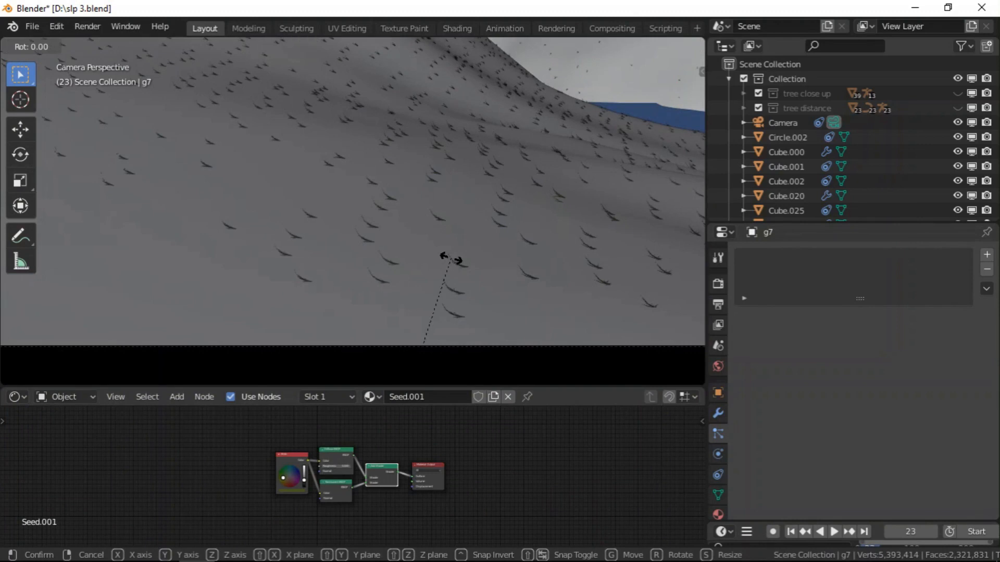
{"action": "type", "text": "90"}
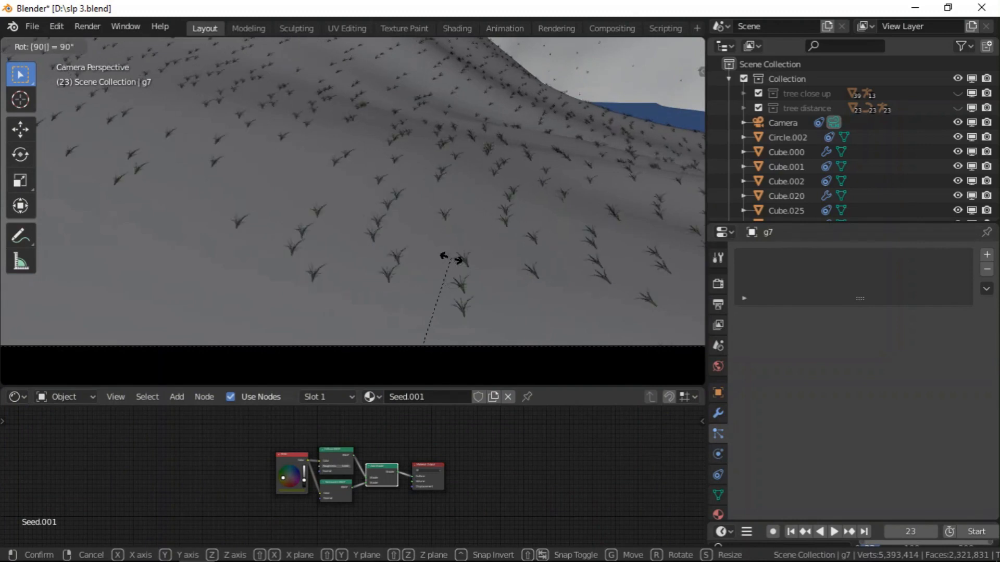
{"action": "key", "text": "Return"}
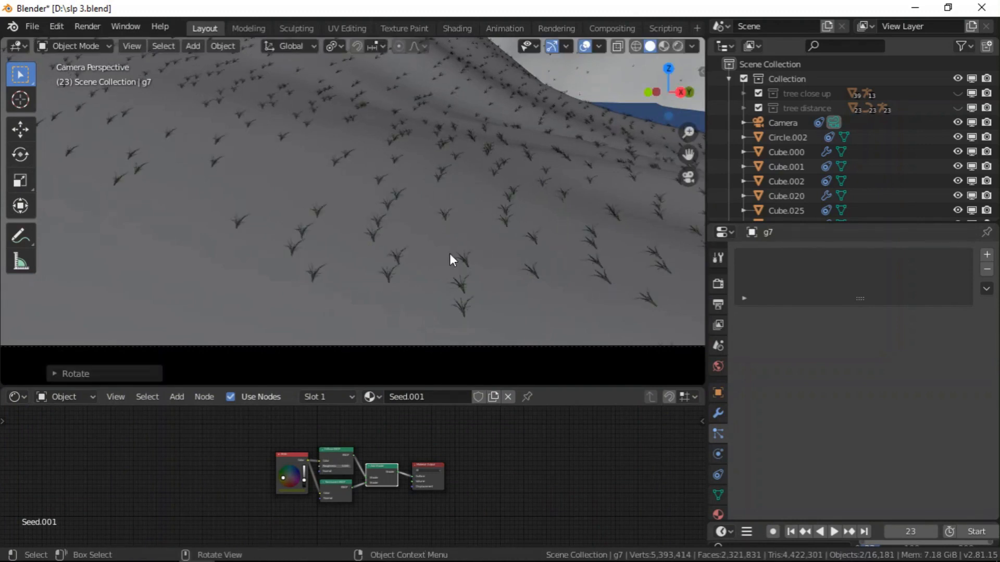
- Try Normal-Tangent as the rotation orientation axis of the terrain's closeup particle system
{"action": "scroll", "coordinate": [521, 232], "scroll_direction": "down", "scroll_amount": 2}
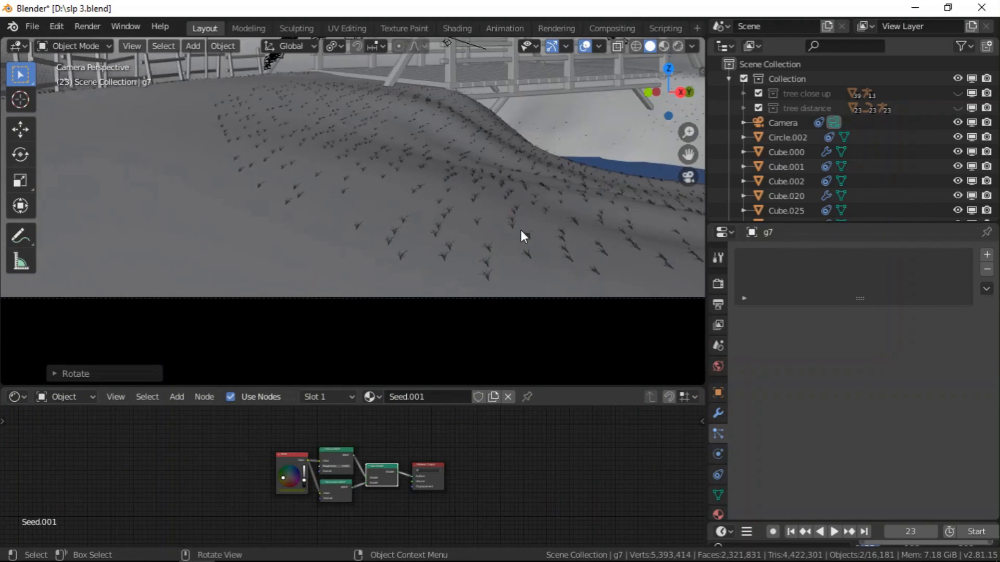
{"action": "scroll", "coordinate": [210, 153], "scroll_direction": "up", "scroll_amount": 3}
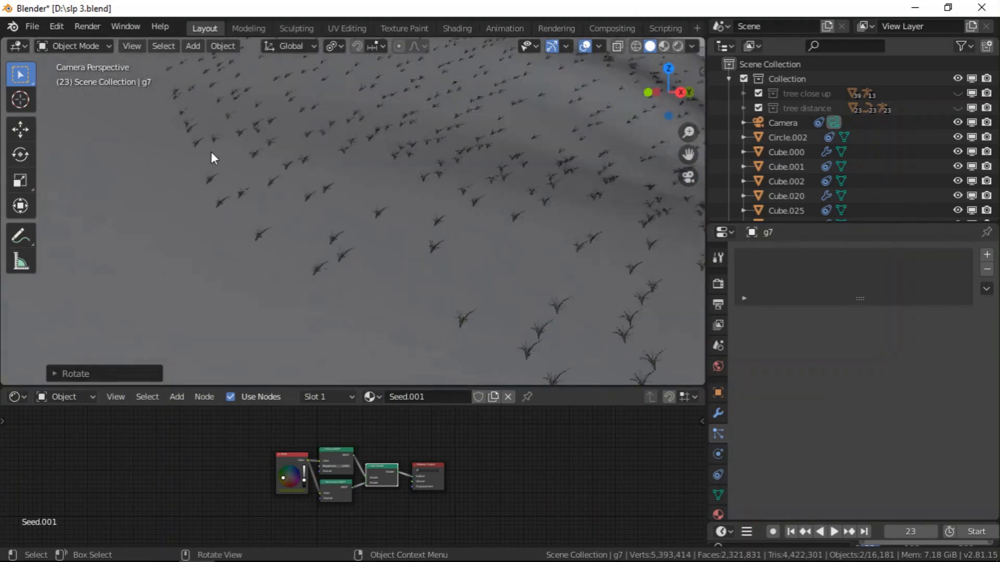
{"action": "scroll", "coordinate": [255, 153], "scroll_direction": "down", "scroll_amount": 3}
{"action": "scroll", "coordinate": [563, 231], "scroll_direction": "up", "scroll_amount": 1}
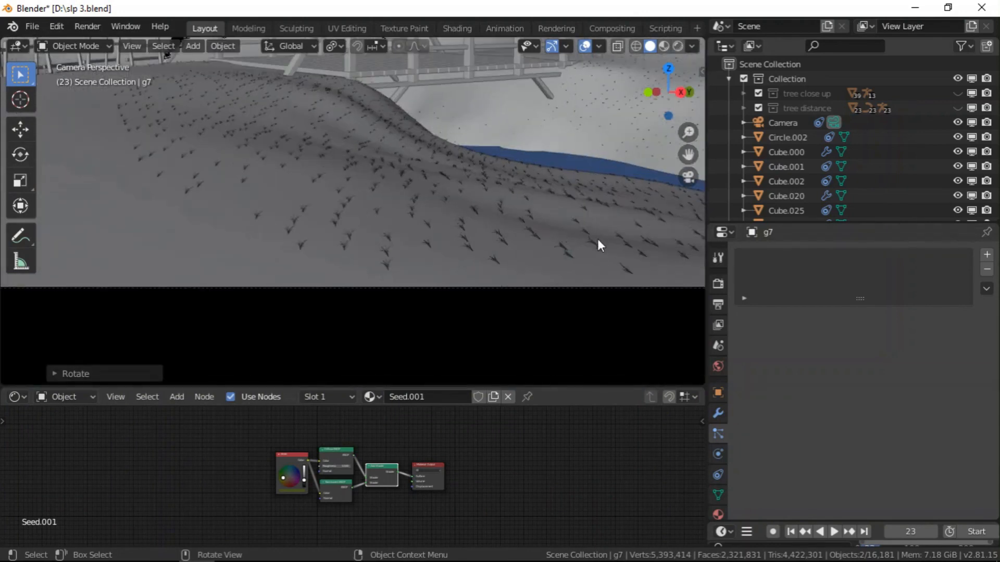
{"action": "left_click", "coordinate": [529, 246]}
{"action": "scroll", "coordinate": [529, 245], "scroll_direction": "down", "scroll_amount": 2}
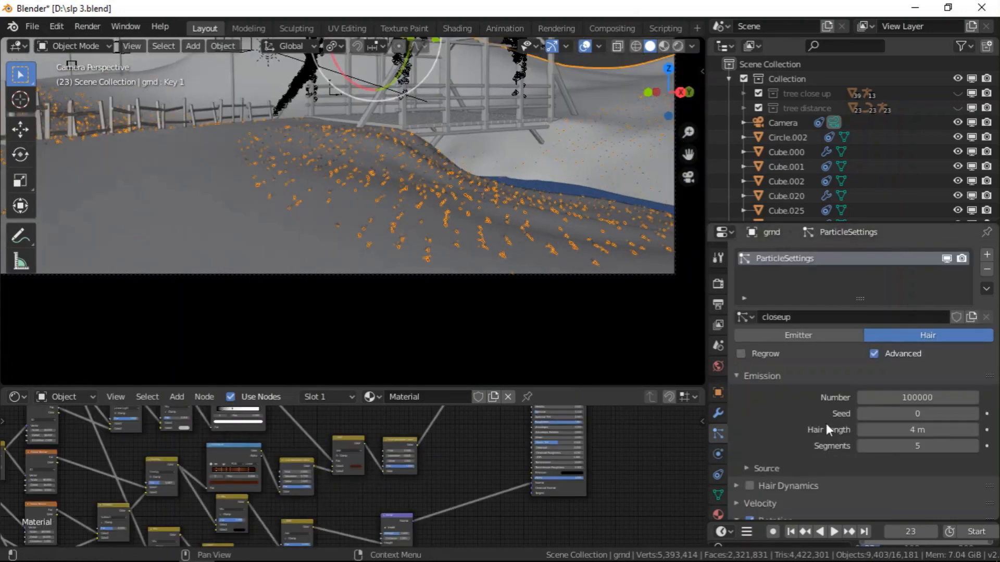
{"action": "scroll", "coordinate": [823, 422], "scroll_direction": "down", "scroll_amount": 8}
{"action": "left_click", "coordinate": [867, 366]}
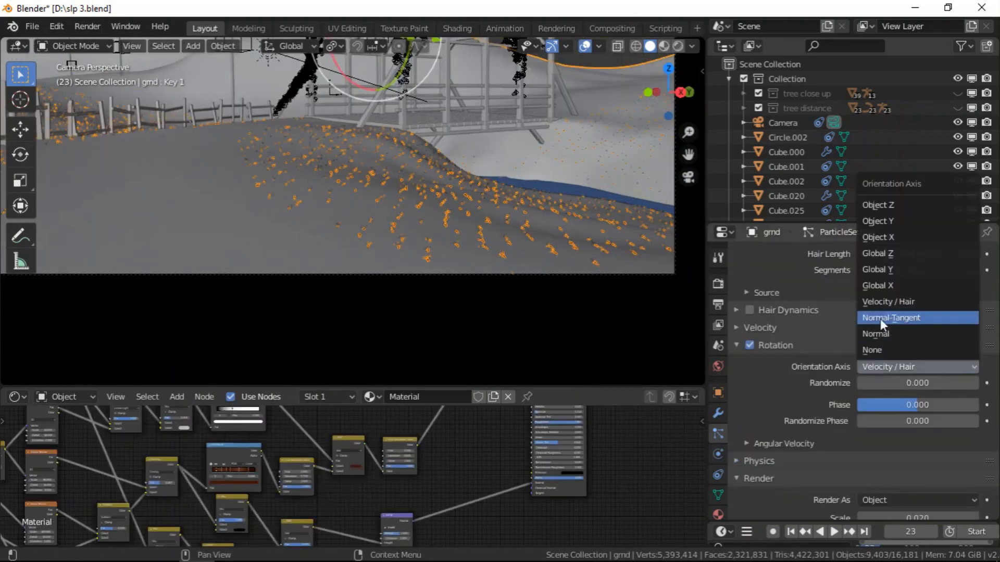
{"action": "left_click", "coordinate": [881, 319]}
{"action": "scroll", "coordinate": [417, 230], "scroll_direction": "up", "scroll_amount": 3}
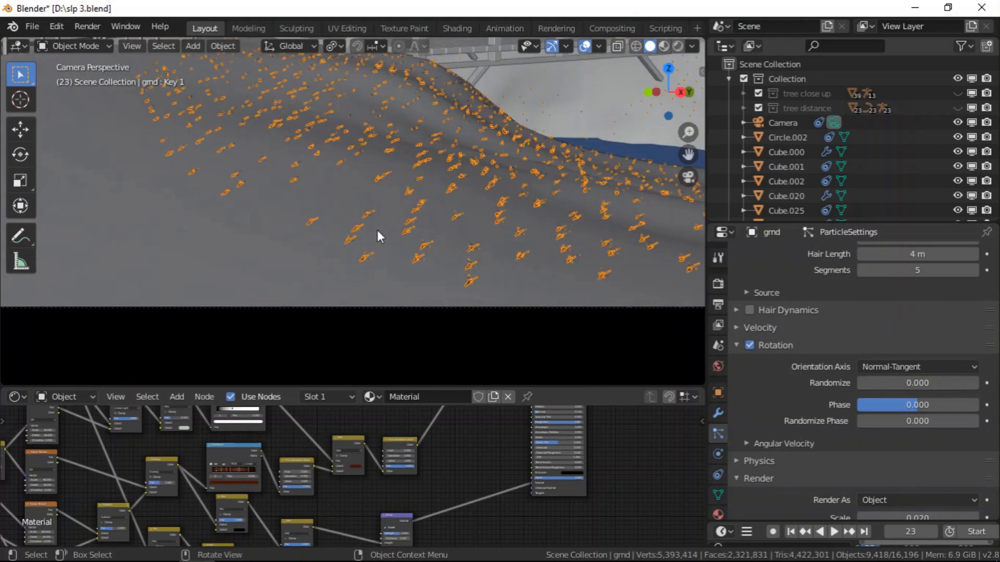
- Try Normal as the closeup system's orientation axis and inspect the direction of the grass across the slope
{"action": "left_click", "coordinate": [869, 367]}
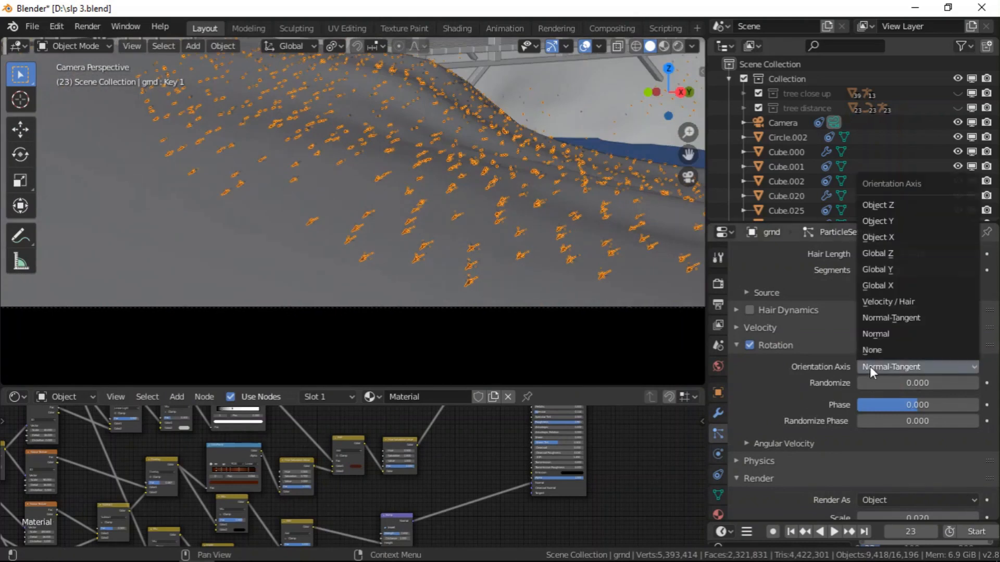
{"action": "left_click", "coordinate": [867, 333]}
{"action": "scroll", "coordinate": [612, 270], "scroll_direction": "up", "scroll_amount": 3}
{"action": "scroll", "coordinate": [589, 282], "scroll_direction": "down", "scroll_amount": 2}
{"action": "scroll", "coordinate": [421, 204], "scroll_direction": "down", "scroll_amount": 3}
{"action": "scroll", "coordinate": [374, 155], "scroll_direction": "up", "scroll_amount": 4}
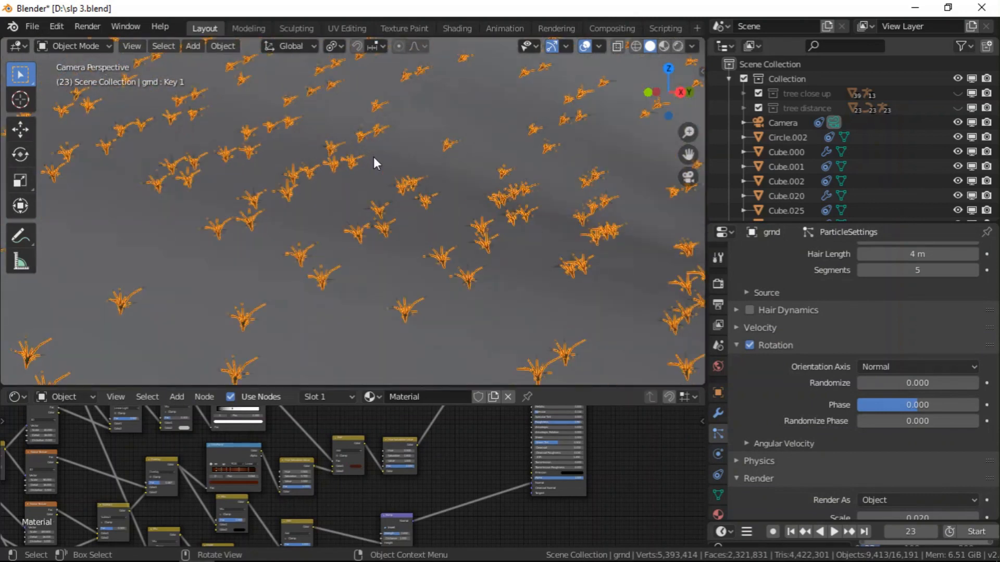
{"action": "scroll", "coordinate": [385, 195], "scroll_direction": "down", "scroll_amount": 2}
{"action": "scroll", "coordinate": [385, 196], "scroll_direction": "down", "scroll_amount": 3}
{"action": "scroll", "coordinate": [659, 244], "scroll_direction": "up", "scroll_amount": 6}
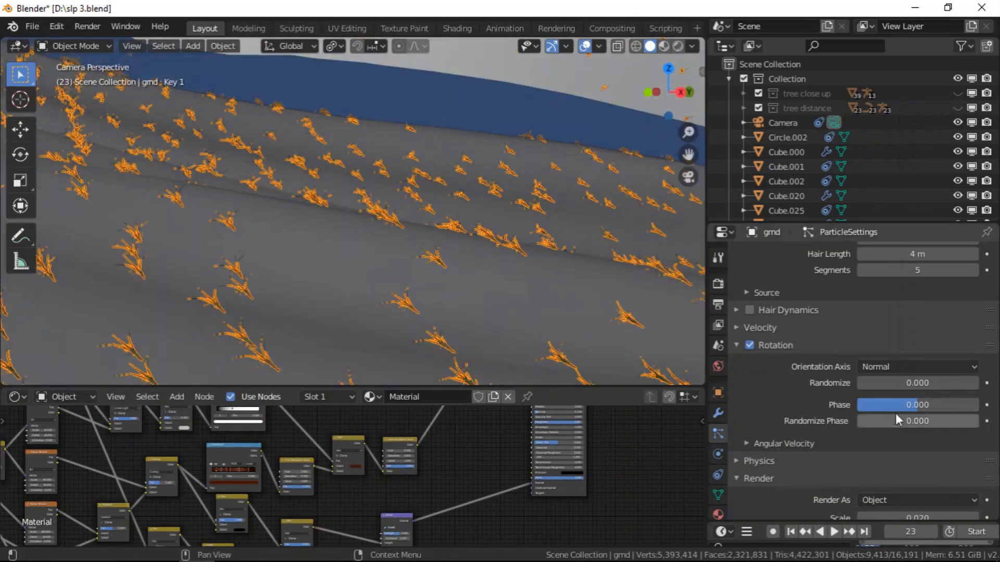
- Set the closeup system's orientation axis back to Normal-Tangent and check the grass on the slope
{"action": "left_click", "coordinate": [914, 367]}
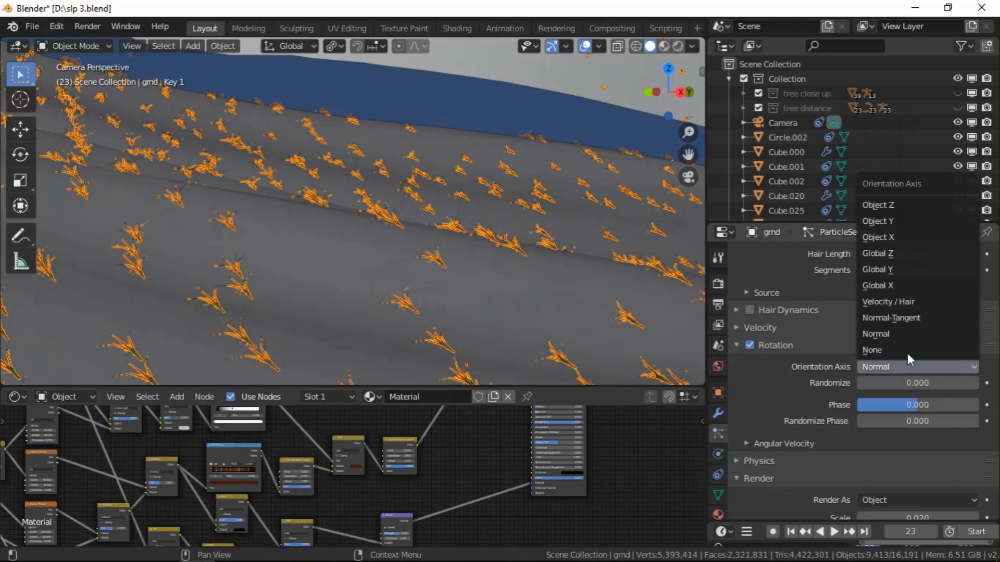
{"action": "left_click", "coordinate": [911, 317]}
{"action": "scroll", "coordinate": [553, 294], "scroll_direction": "down", "scroll_amount": 6}
{"action": "scroll", "coordinate": [233, 215], "scroll_direction": "up", "scroll_amount": 5}
{"action": "scroll", "coordinate": [235, 215], "scroll_direction": "down", "scroll_amount": 2}
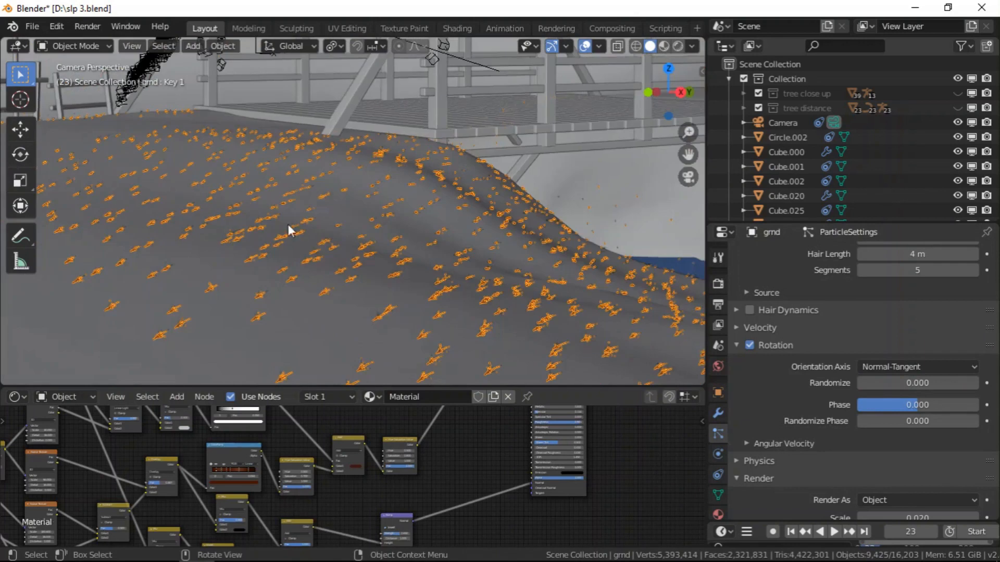
- Rotate g6 and g7 together freehand around the global Y axis in two passes, judging by the scattered grass
{"action": "scroll", "coordinate": [289, 230], "scroll_direction": "down", "scroll_amount": 3}
{"action": "scroll", "coordinate": [774, 170], "scroll_direction": "down", "scroll_amount": 8}
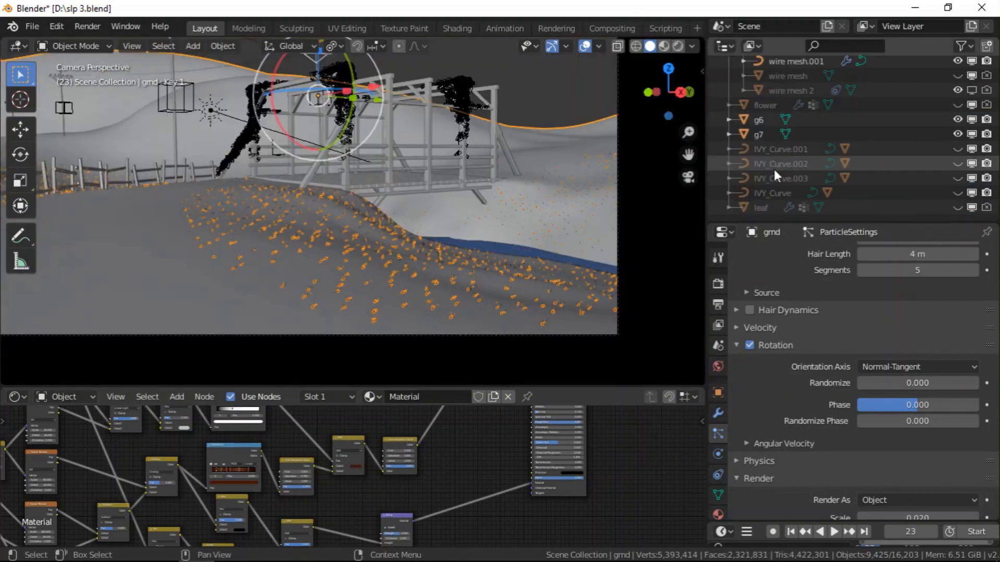
{"action": "left_click", "coordinate": [759, 122]}
{"action": "left_click", "coordinate": [758, 134], "text": "shift"}
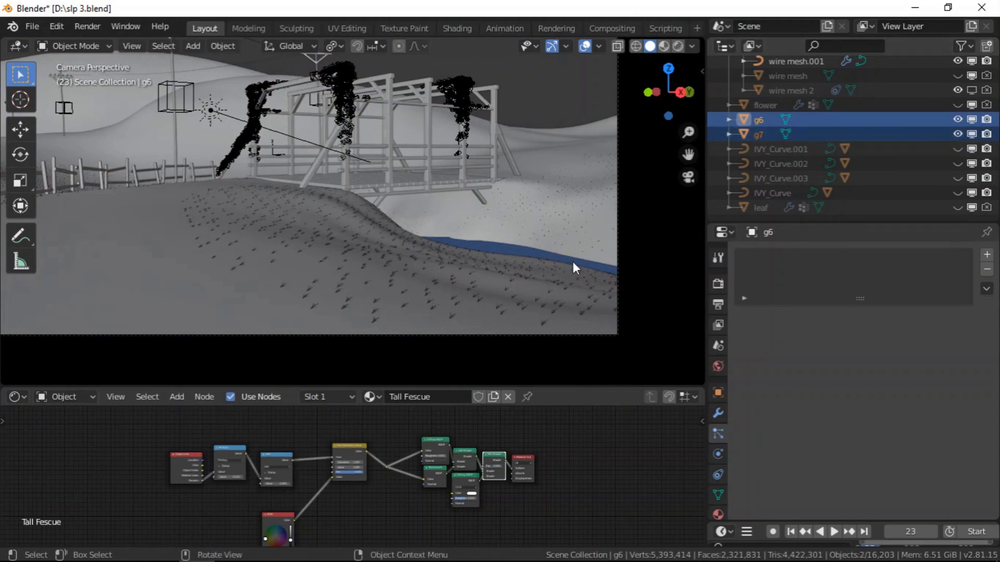
{"action": "key", "text": "r"}
{"action": "key", "text": "y"}
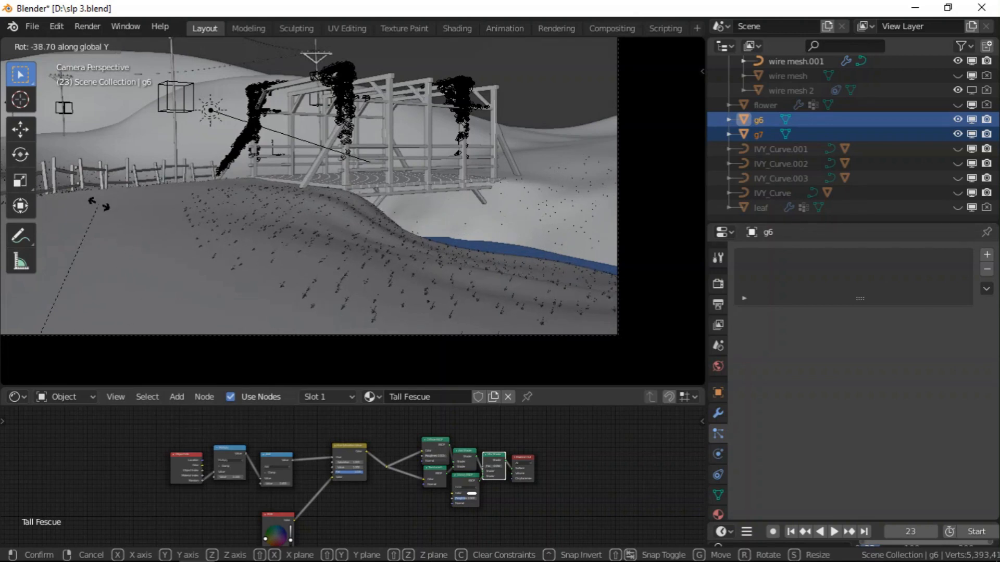
{"action": "left_click", "coordinate": [153, 211]}
{"action": "key", "text": "r"}
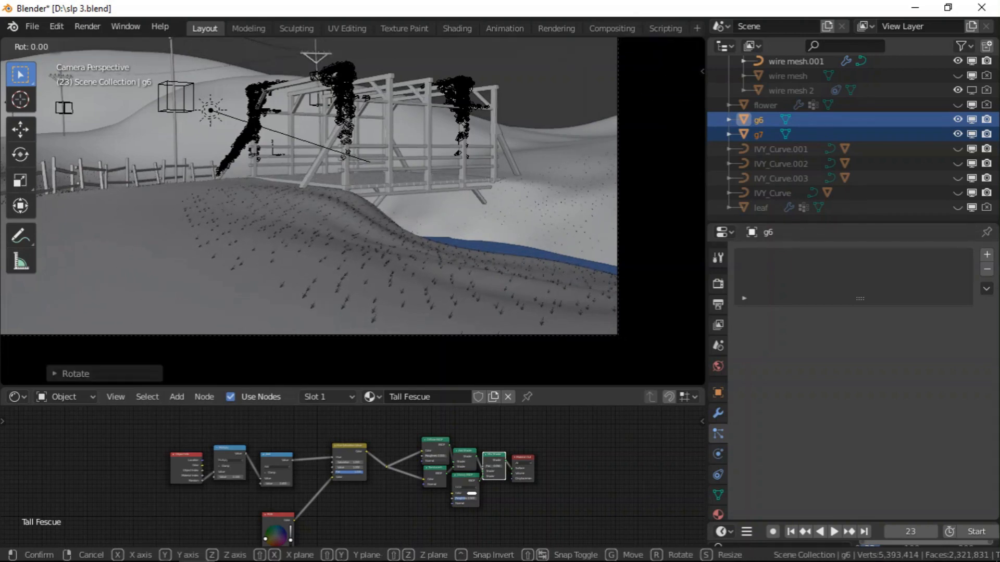
{"action": "key", "text": "y"}
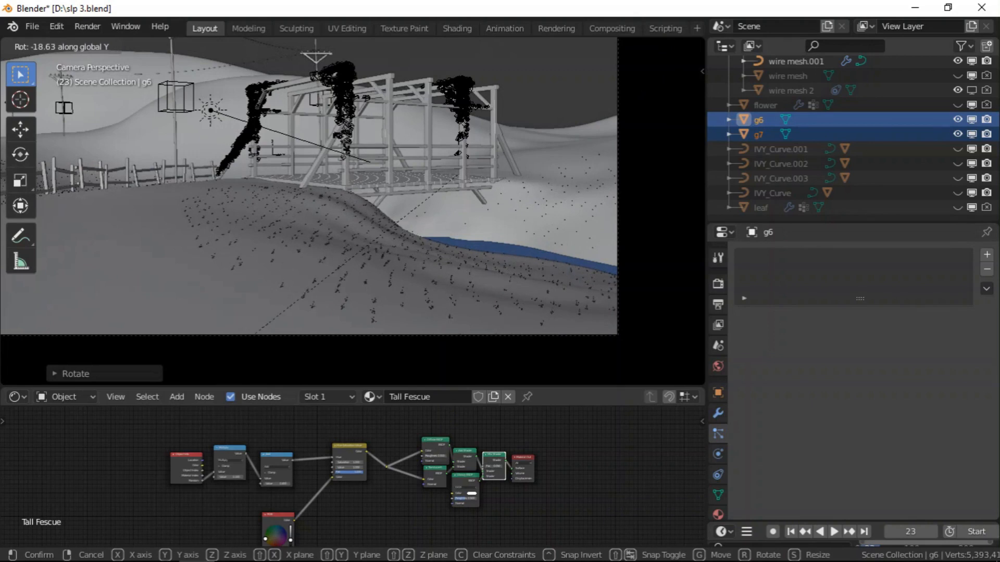
{"action": "left_click", "coordinate": [191, 160]}
- Rotate g6 and g7 by 90° around the global X axis and 90° around the global Y axis
{"action": "scroll", "coordinate": [317, 308], "scroll_direction": "up", "scroll_amount": 8}
{"action": "scroll", "coordinate": [317, 309], "scroll_direction": "down", "scroll_amount": 4}
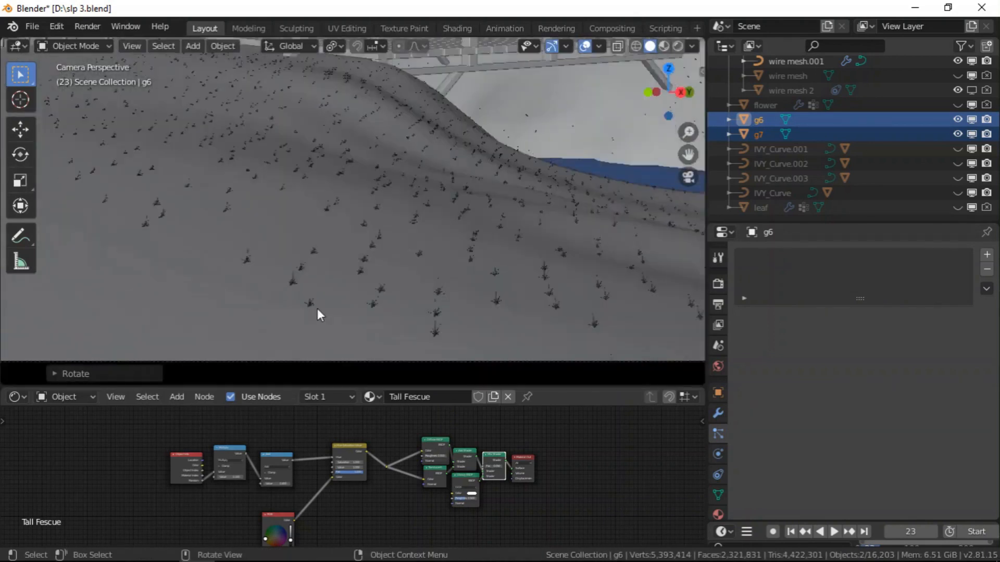
{"action": "scroll", "coordinate": [427, 316], "scroll_direction": "up", "scroll_amount": 2}
{"action": "scroll", "coordinate": [427, 317], "scroll_direction": "down", "scroll_amount": 6}
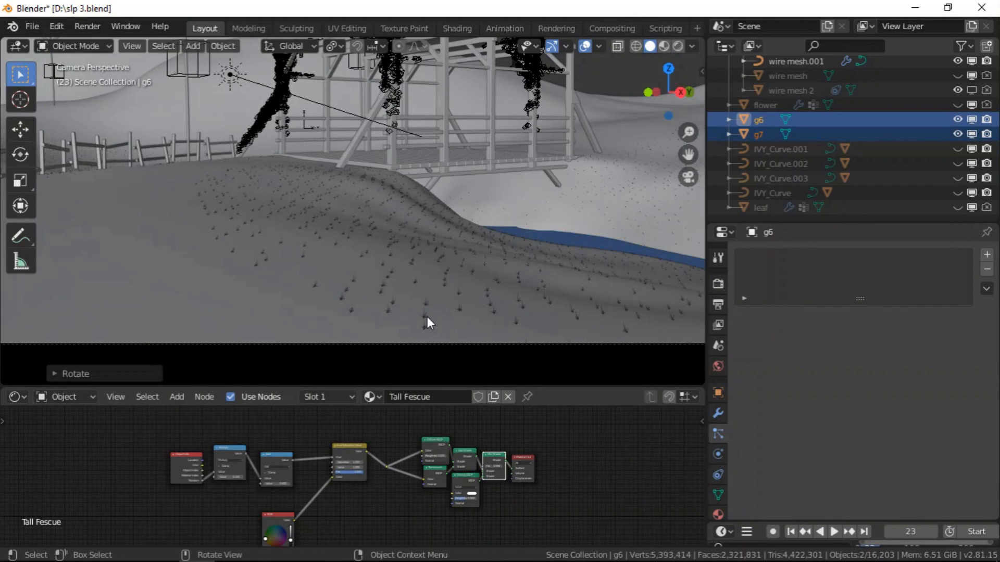
{"action": "type", "text": "rx90"}
{"action": "key", "text": "Return"}
{"action": "type", "text": "ry90"}
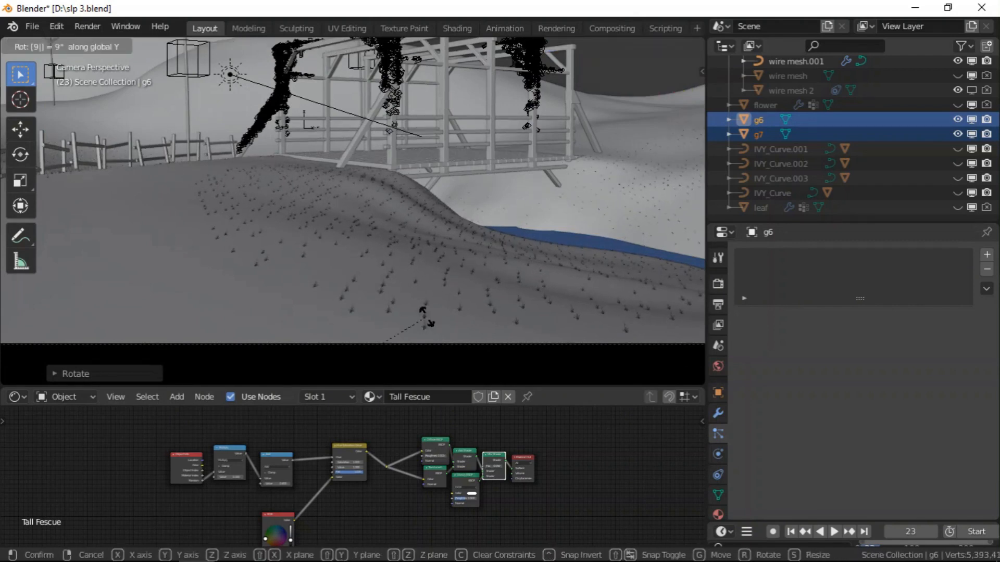
{"action": "key", "text": "Return"}
- Turn off Rotation in the terrain's closeup particle system and check the grass on the slope
{"action": "scroll", "coordinate": [380, 295], "scroll_direction": "up", "scroll_amount": 5}
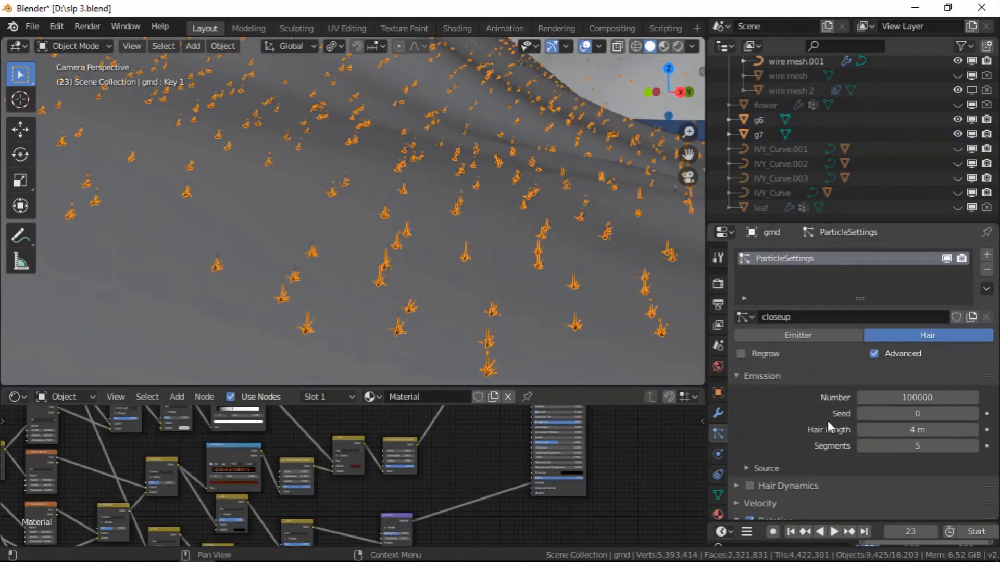
{"action": "scroll", "coordinate": [827, 420], "scroll_direction": "down", "scroll_amount": 3}
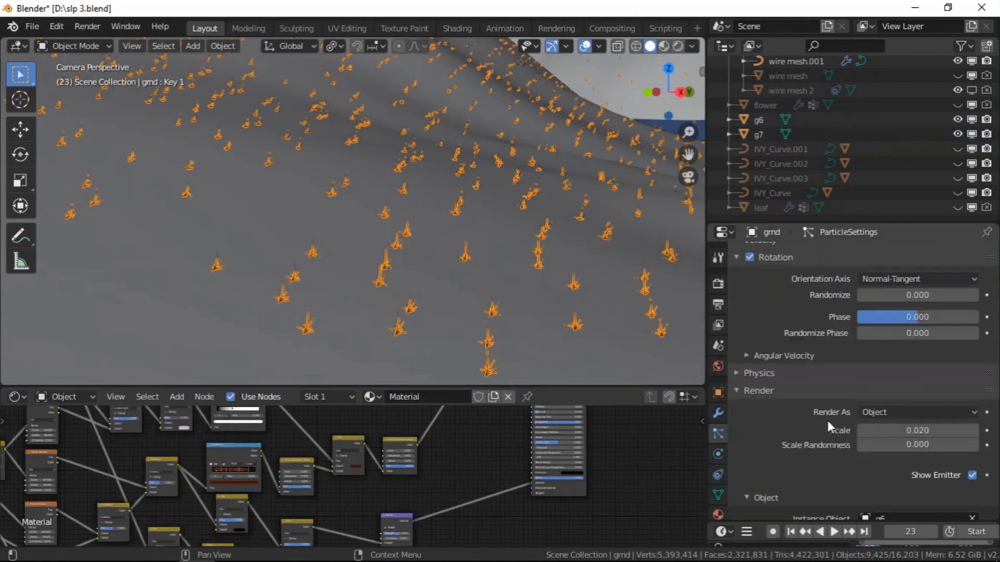
{"action": "left_click", "coordinate": [751, 258]}
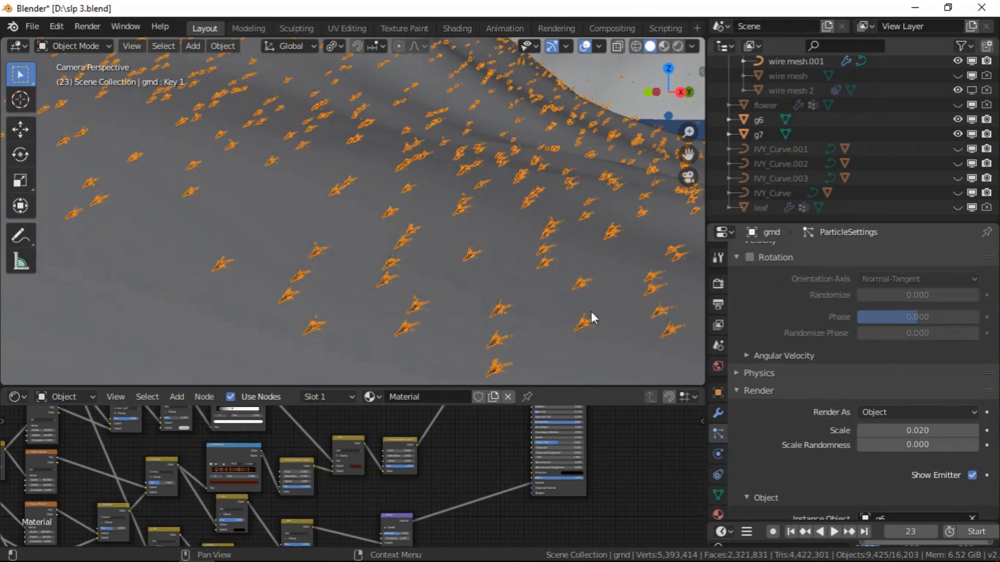
{"action": "scroll", "coordinate": [562, 305], "scroll_direction": "down", "scroll_amount": 4}
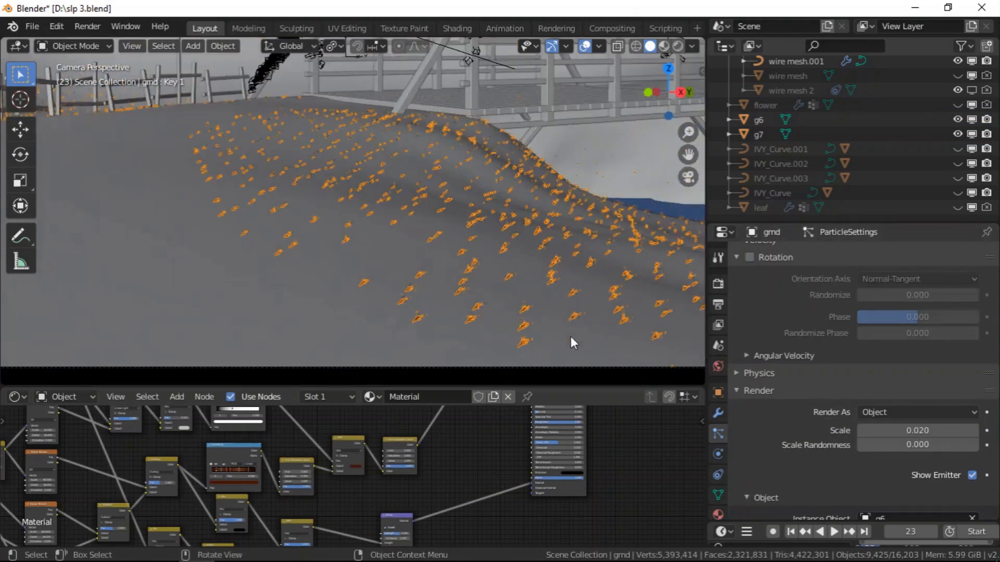
- Rotate g6 and g7 together freehand by about -44° around the global Y axis
{"action": "left_click", "coordinate": [762, 116]}
{"action": "left_click", "coordinate": [761, 133], "text": "shift"}
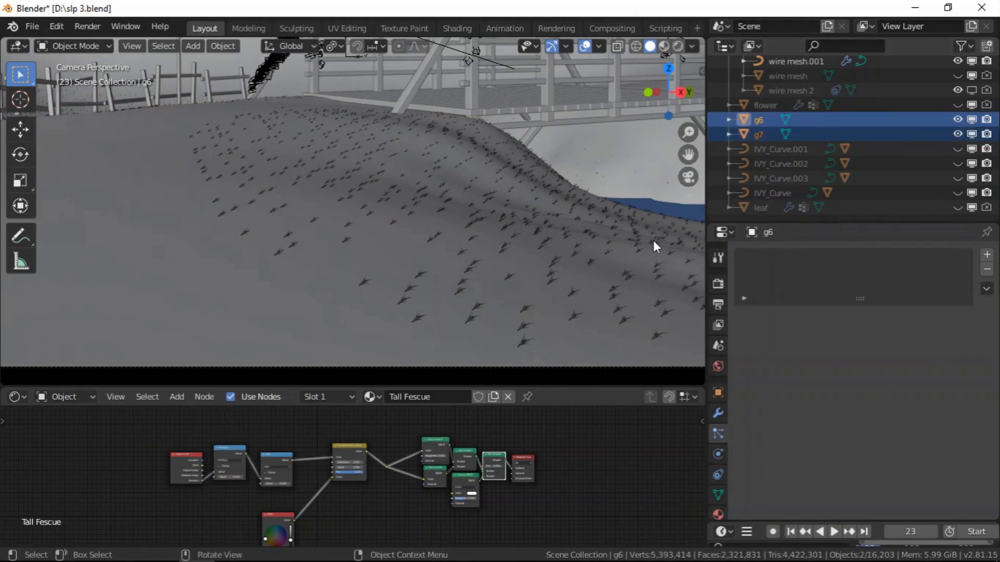
{"action": "key", "text": "r"}
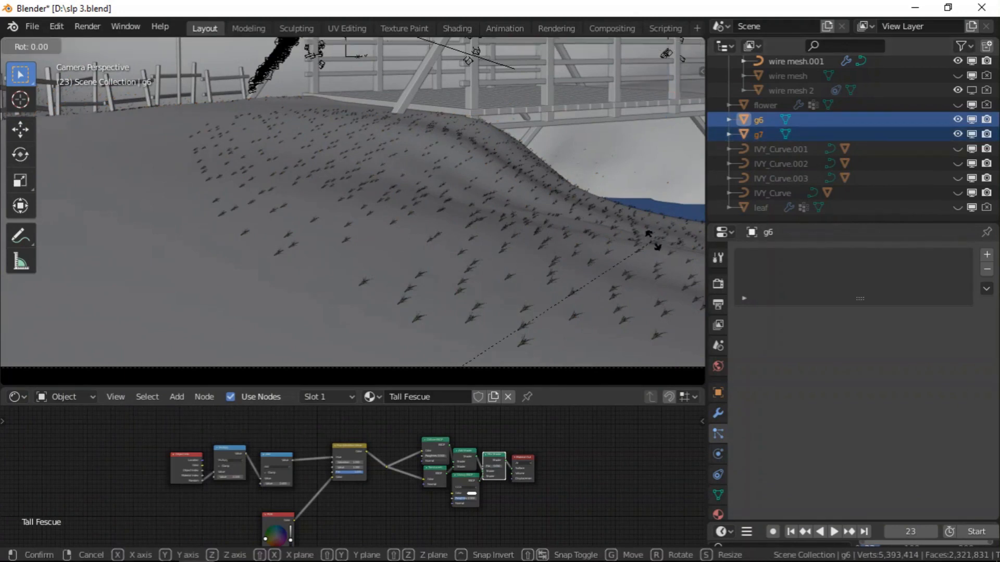
{"action": "key", "text": "y"}
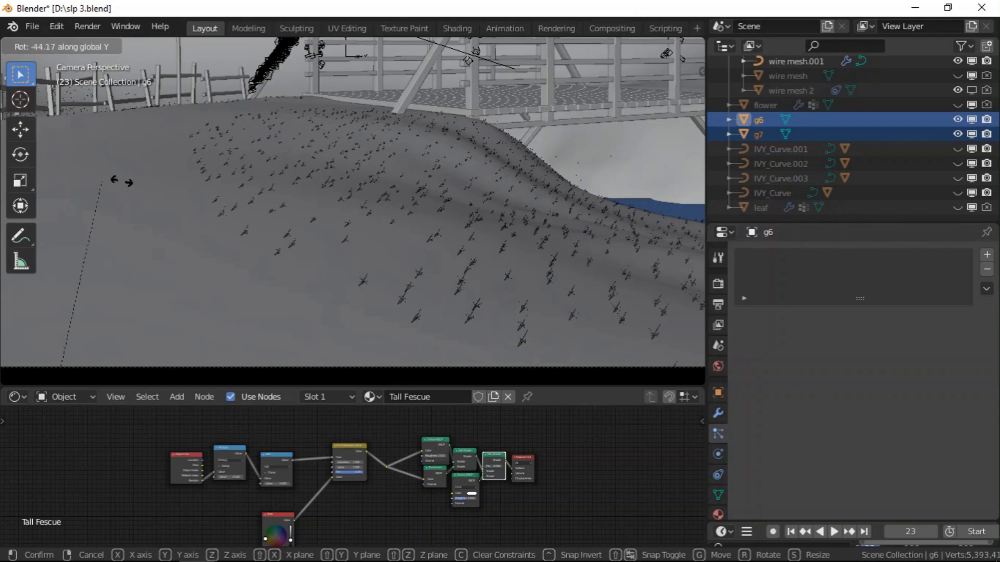
{"action": "left_click", "coordinate": [122, 181]}
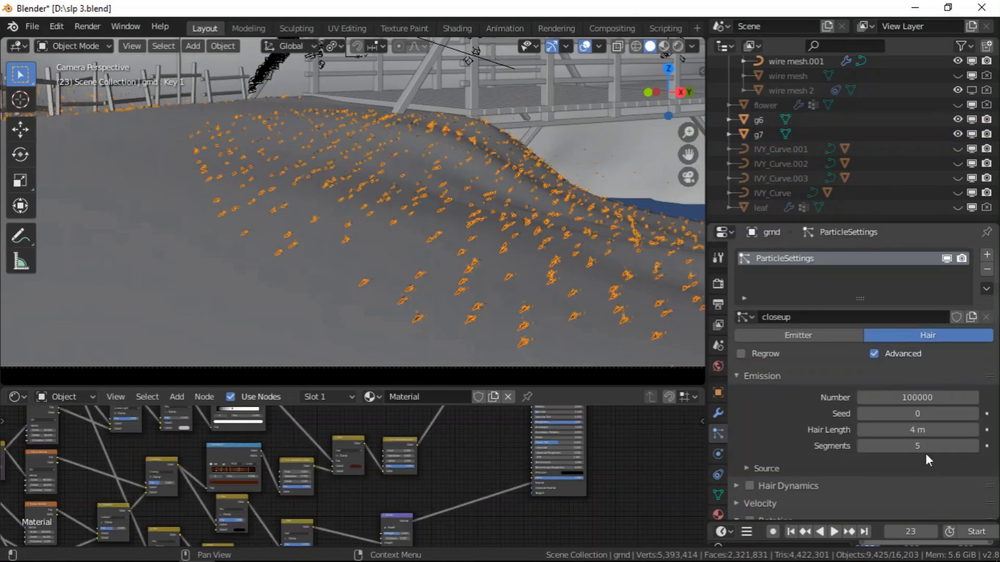
- Set the render scale of the terrain's closeup particle system to 0.1
{"action": "scroll", "coordinate": [891, 478], "scroll_direction": "down", "scroll_amount": 15}
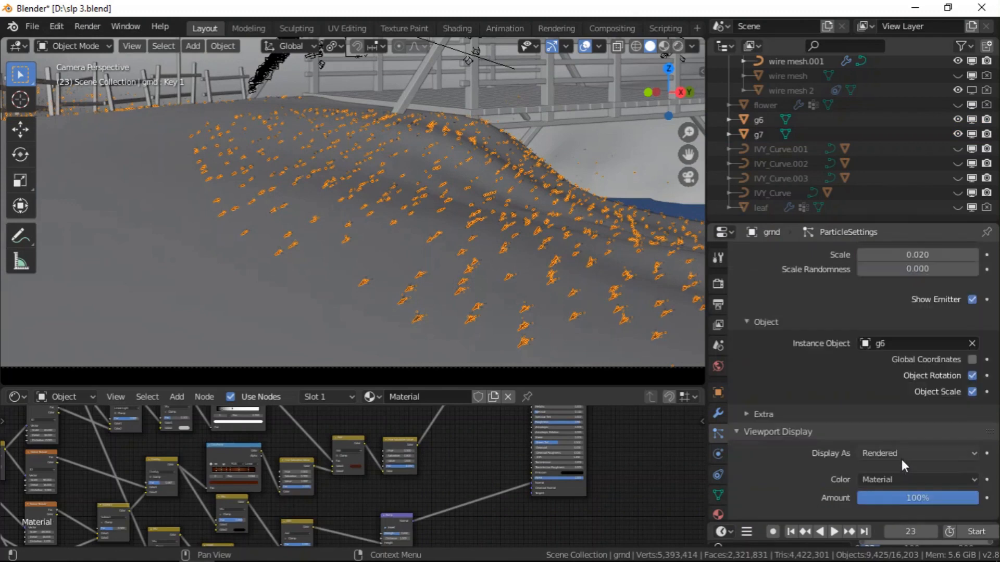
{"action": "left_click", "coordinate": [897, 254]}
{"action": "type", "text": "1"}
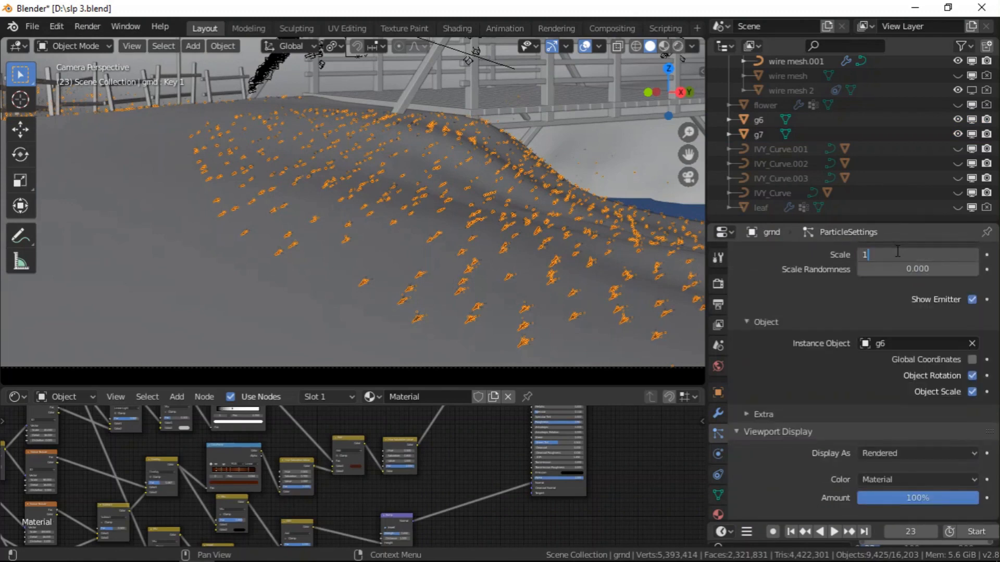
{"action": "key", "text": "BackSpace"}
{"action": "type", "text": ".1"}
{"action": "key", "text": "Return"}
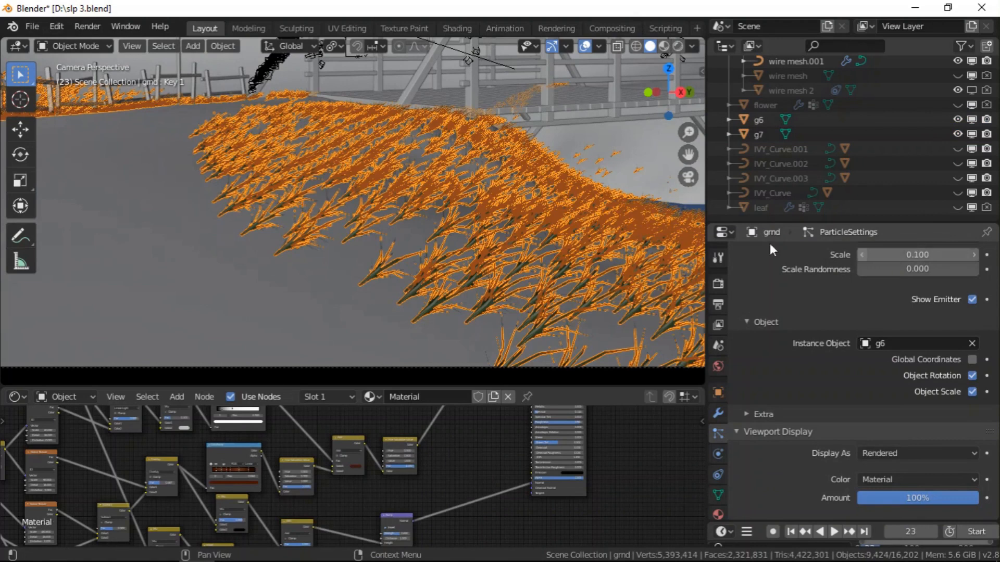
- Rotate g6 and g7 together freehand by about -25° around the global Y axis, judging by the enlarged grass in the camera view
{"action": "left_click", "coordinate": [759, 120]}
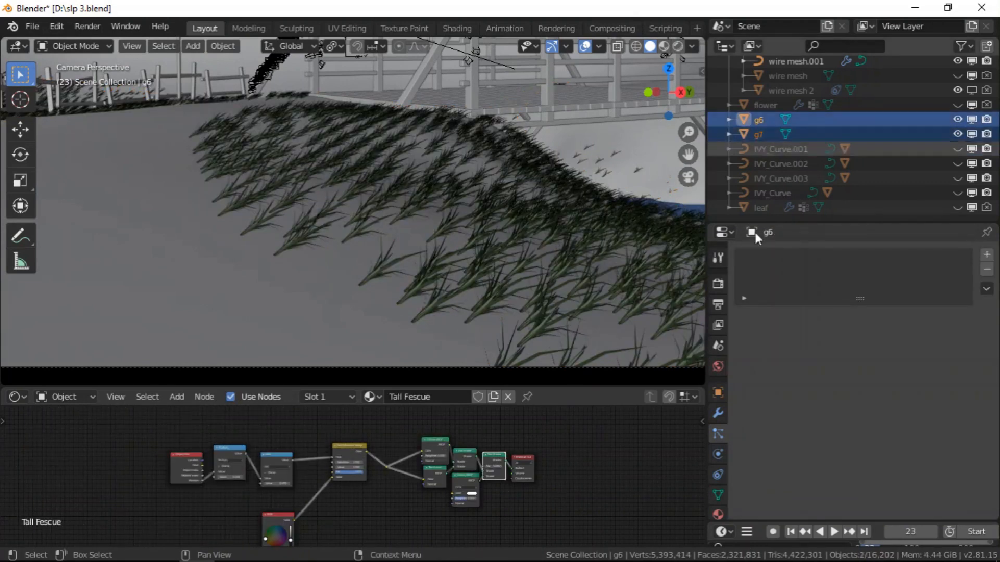
{"action": "left_click", "coordinate": [756, 134], "text": "shift"}
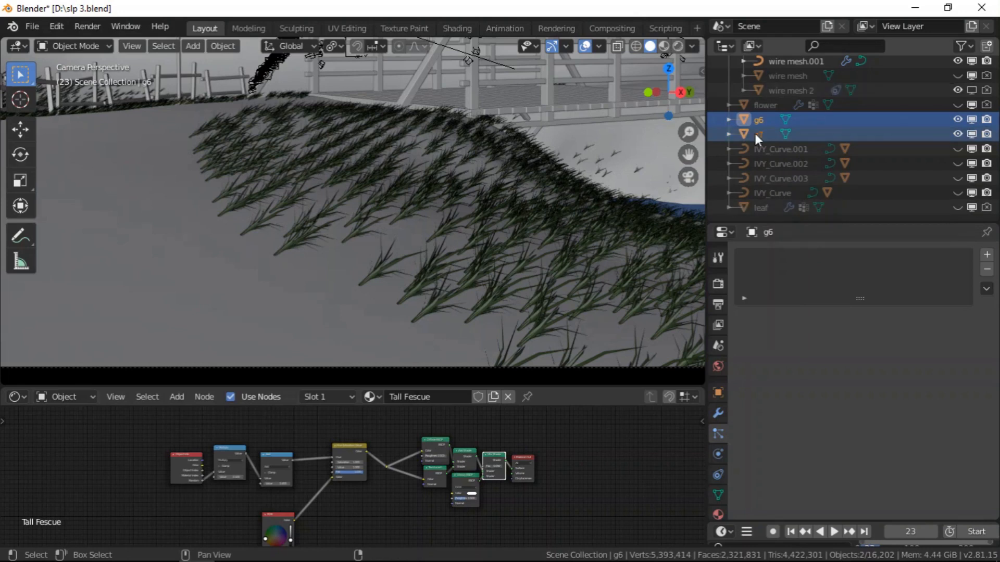
{"action": "scroll", "coordinate": [443, 260], "scroll_direction": "down", "scroll_amount": 2}
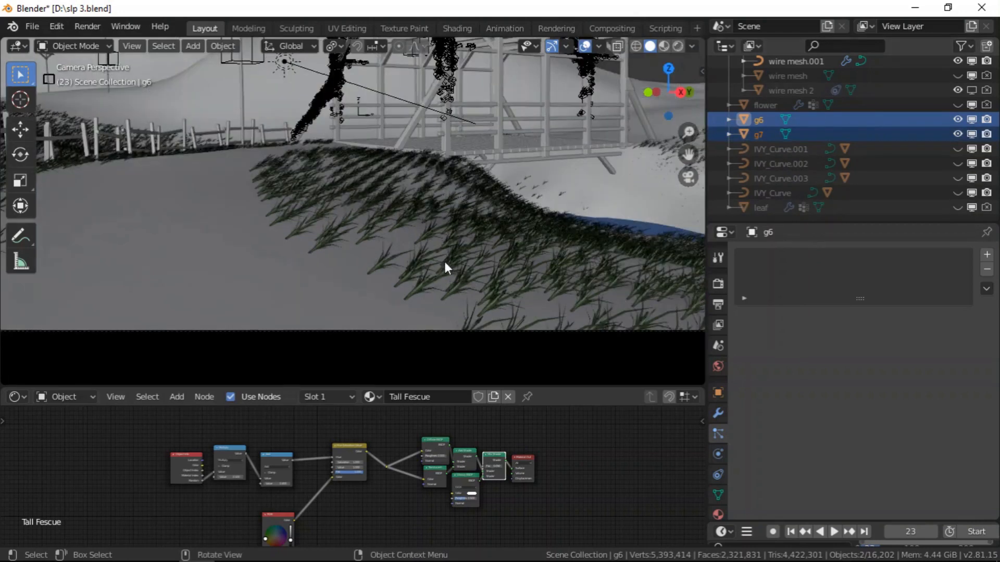
{"action": "scroll", "coordinate": [444, 260], "scroll_direction": "down", "scroll_amount": 3}
{"action": "scroll", "coordinate": [617, 279], "scroll_direction": "up", "scroll_amount": 3}
{"action": "scroll", "coordinate": [443, 241], "scroll_direction": "down", "scroll_amount": 4}
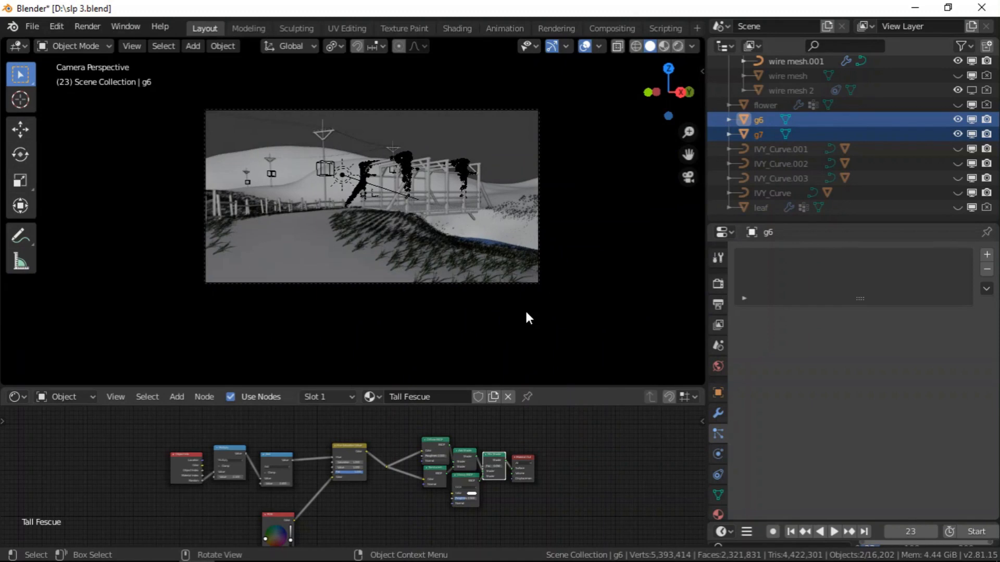
{"action": "key", "text": "r"}
{"action": "key", "text": "y"}
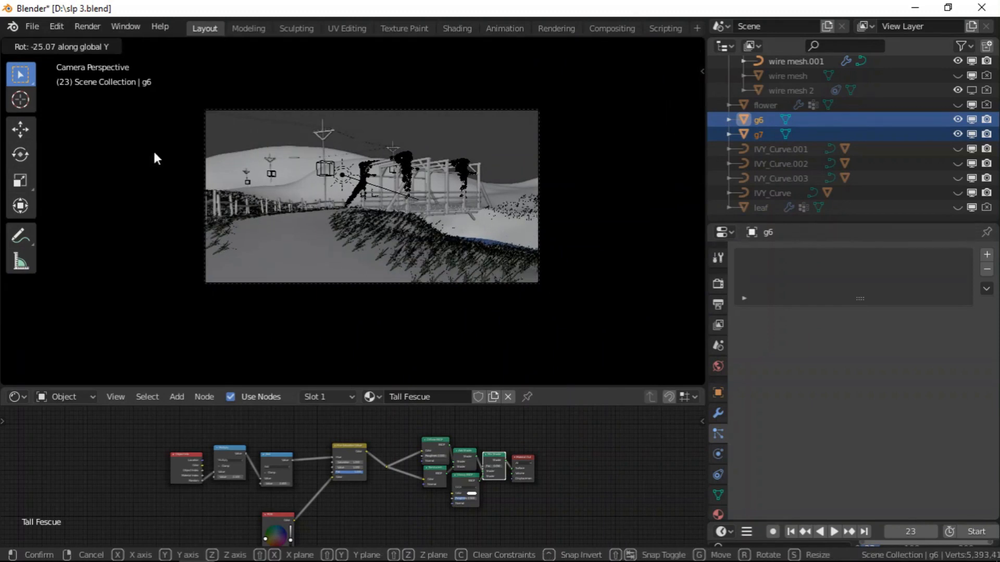
{"action": "left_click", "coordinate": [397, 276]}
{"action": "scroll", "coordinate": [487, 284], "scroll_direction": "up", "scroll_amount": 2}
{"action": "scroll", "coordinate": [473, 268], "scroll_direction": "down", "scroll_amount": 4}
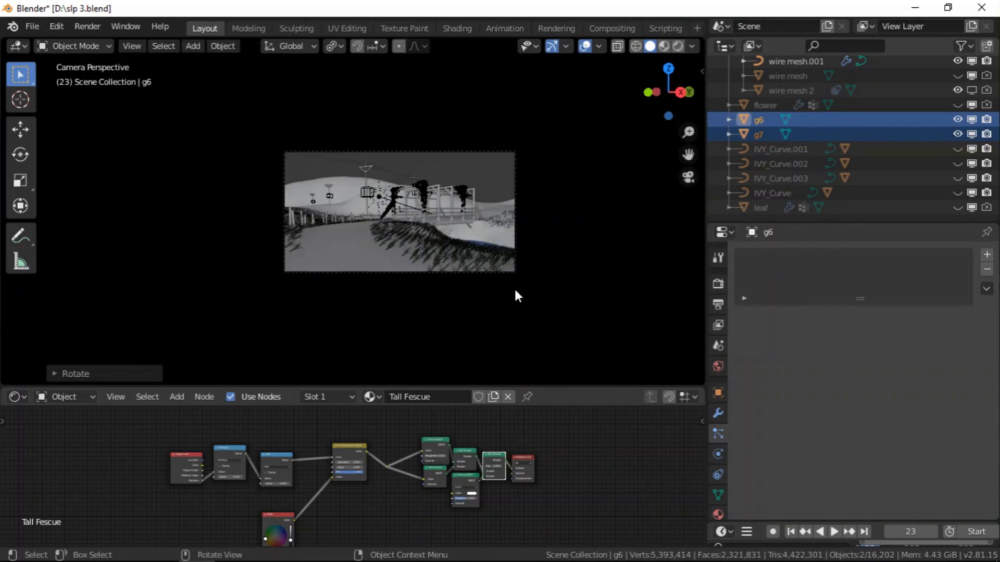
- Rotate g6 and g7 about another -18° around the global Y axis and check the grass on the slope
{"action": "key", "text": "r"}
{"action": "key", "text": "y"}
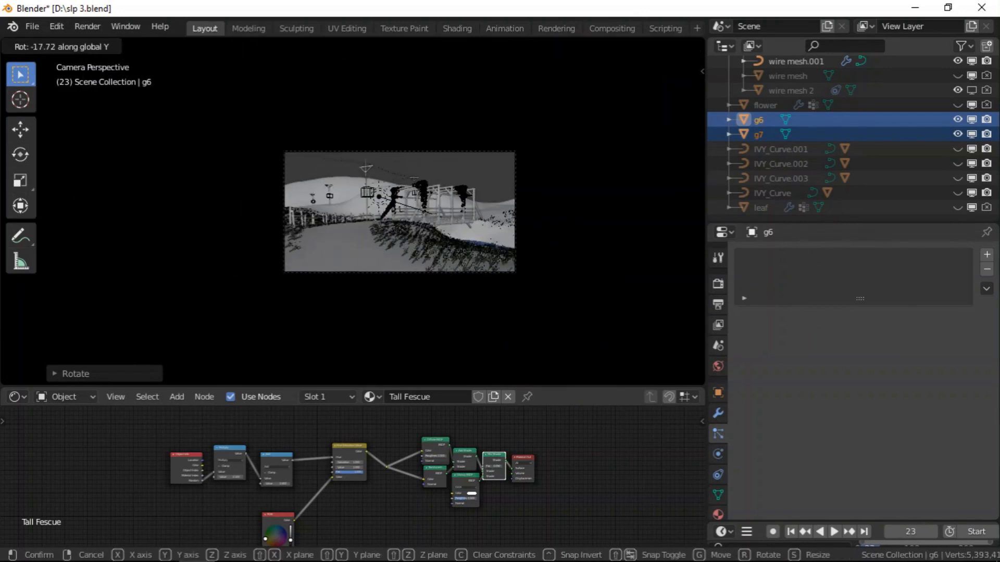
{"action": "left_click", "coordinate": [205, 254]}
{"action": "scroll", "coordinate": [200, 235], "scroll_direction": "up", "scroll_amount": 5}
{"action": "scroll", "coordinate": [500, 271], "scroll_direction": "down", "scroll_amount": 4}
{"action": "scroll", "coordinate": [636, 318], "scroll_direction": "up", "scroll_amount": 4}
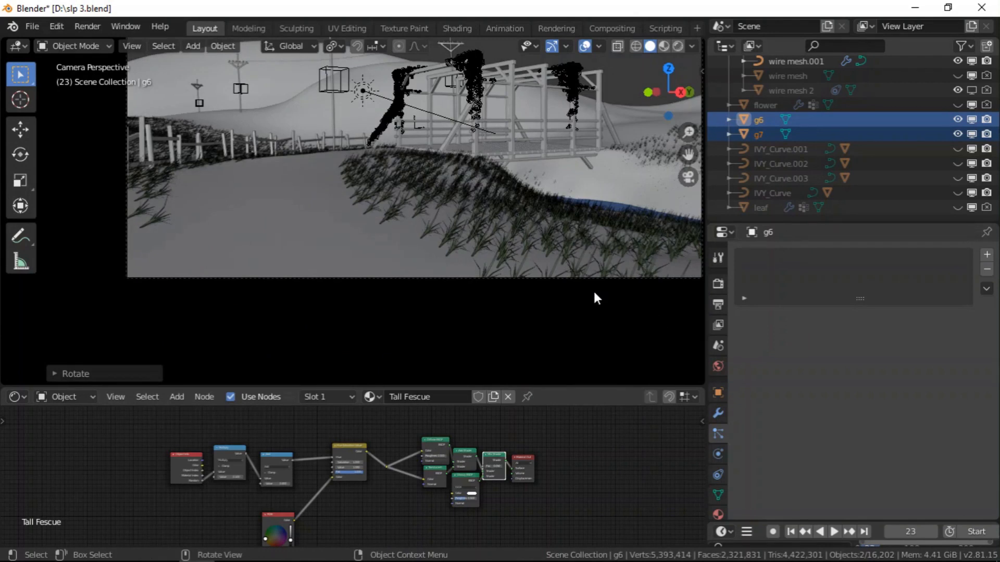
- Preview g6 and g7 rotated by 90°, -90°, -33° and -55° around the global Y axis, and cancel the rotation
{"action": "key", "text": "r"}
{"action": "key", "text": "7"}
{"action": "key", "text": "y"}
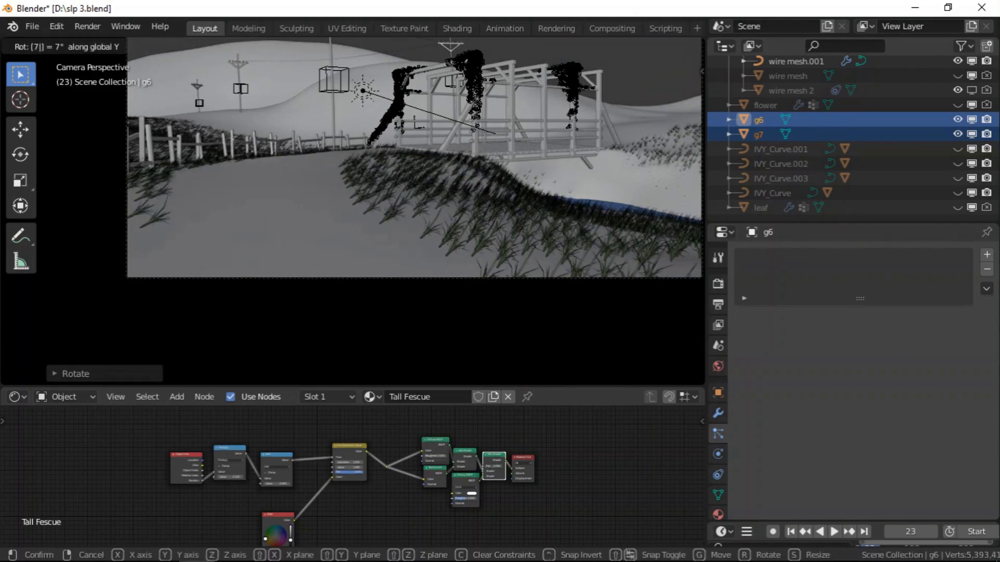
{"action": "key", "text": "BackSpace"}
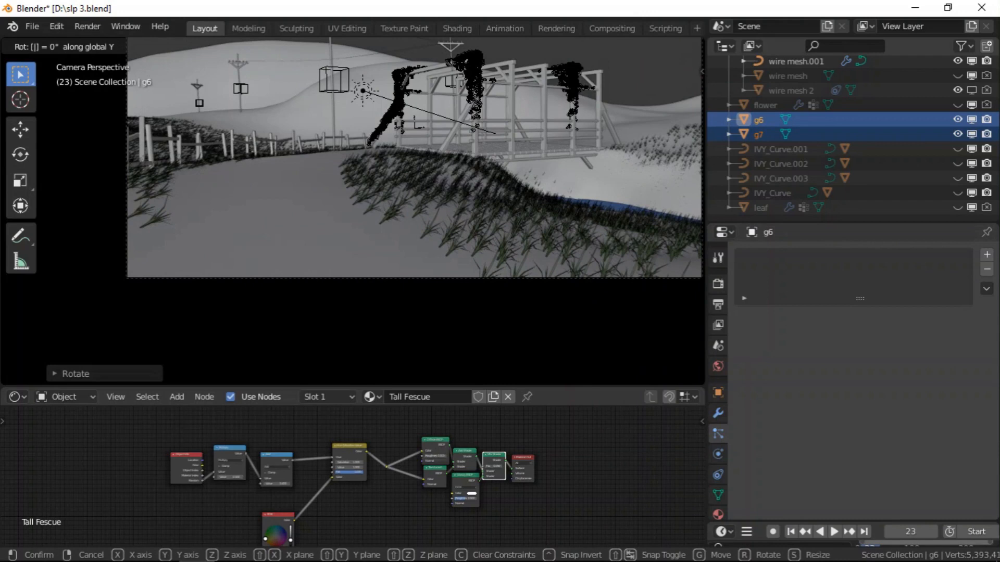
{"action": "type", "text": "90"}
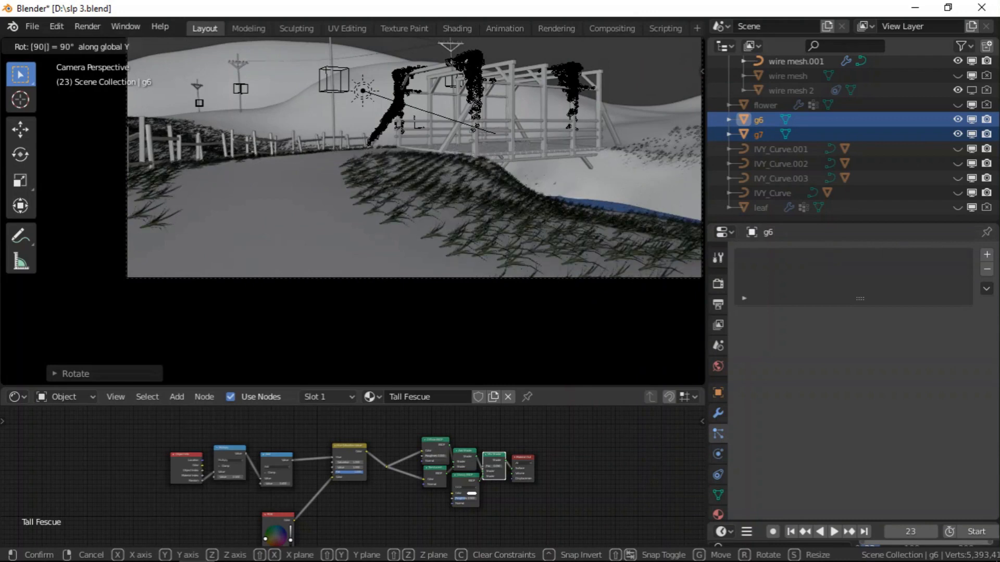
{"action": "type", "text": "-"}
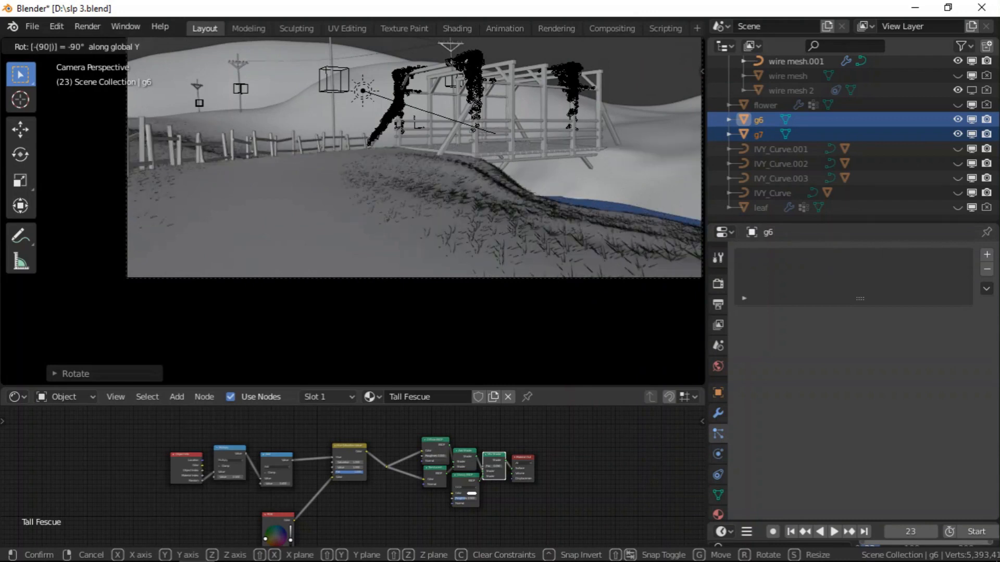
{"action": "key", "text": "BackSpace"}
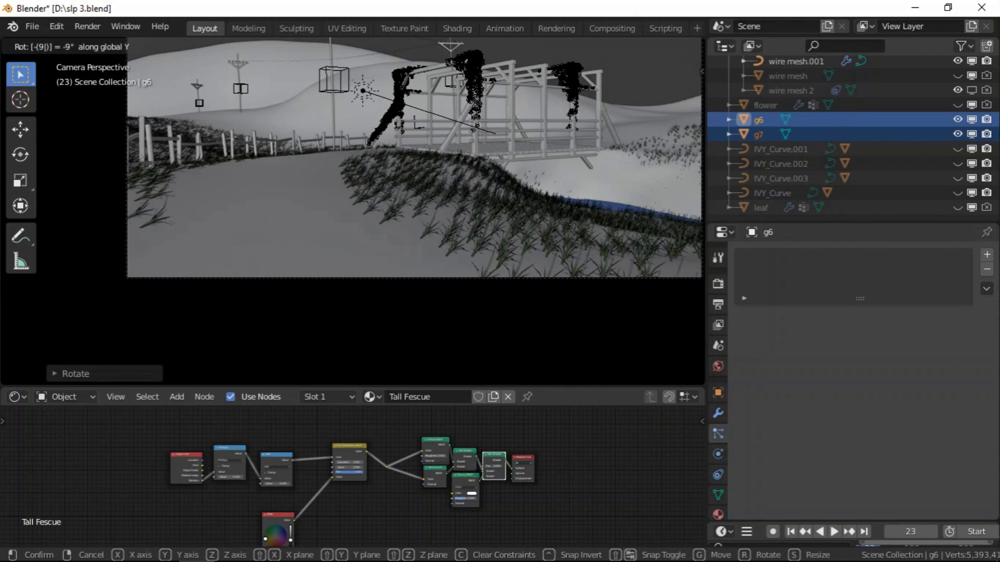
{"action": "key", "text": "BackSpace"}
{"action": "type", "text": "33"}
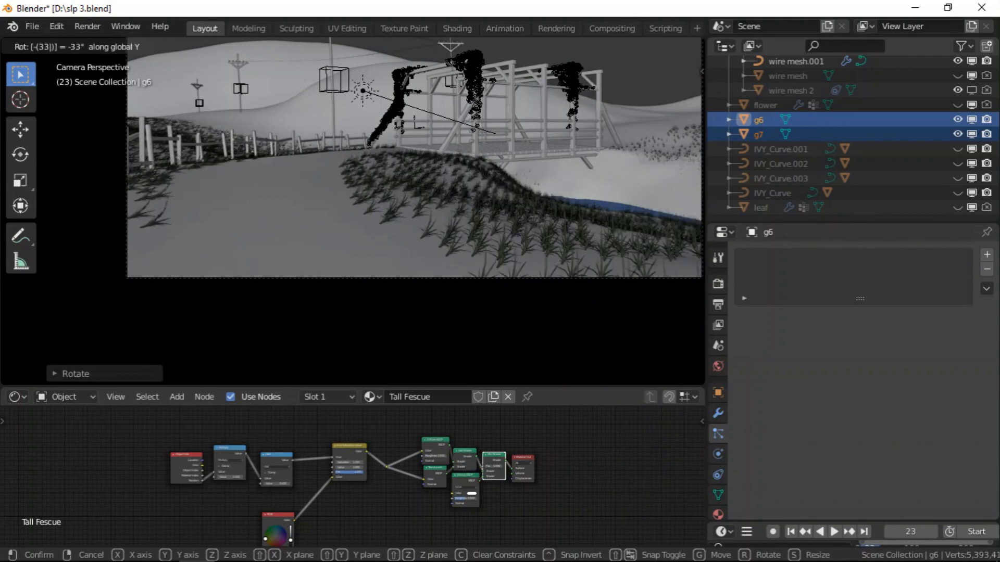
{"action": "key", "text": "BackSpace"}
{"action": "key", "text": "BackSpace"}
{"action": "type", "text": "55"}
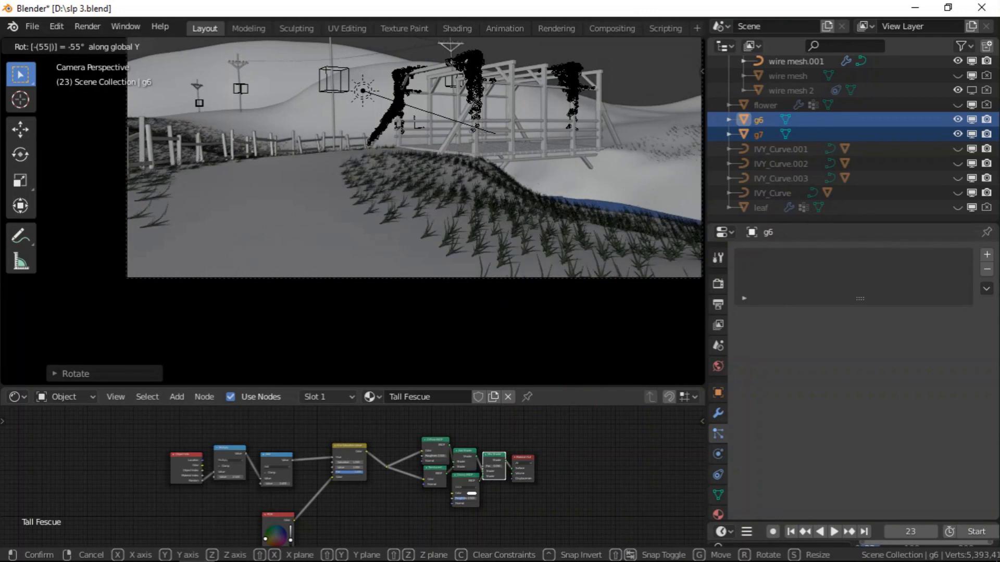
{"action": "key", "text": "BackSpace"}
{"action": "key", "text": "BackSpace"}
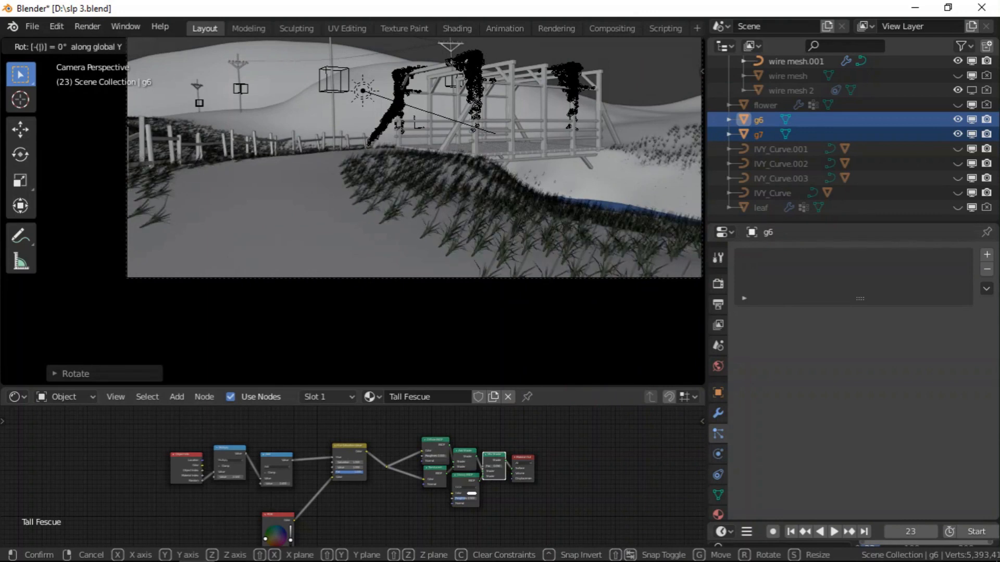
{"action": "key", "text": "Escape"}
- Orbit the main viewport out of the camera view and turn the enlarged Timeline area into a second 3D Viewport
{"action": "middle_click_drag", "start_coordinate": [638, 297], "coordinate": [526, 224]}
{"action": "scroll", "coordinate": [435, 142], "scroll_direction": "up", "scroll_amount": 6}
{"action": "scroll", "coordinate": [379, 151], "scroll_direction": "down", "scroll_amount": 5}
{"action": "left_click_drag", "start_coordinate": [739, 525], "coordinate": [729, 386]}
{"action": "left_click", "coordinate": [724, 368]}
{"action": "left_click", "coordinate": [312, 421]}
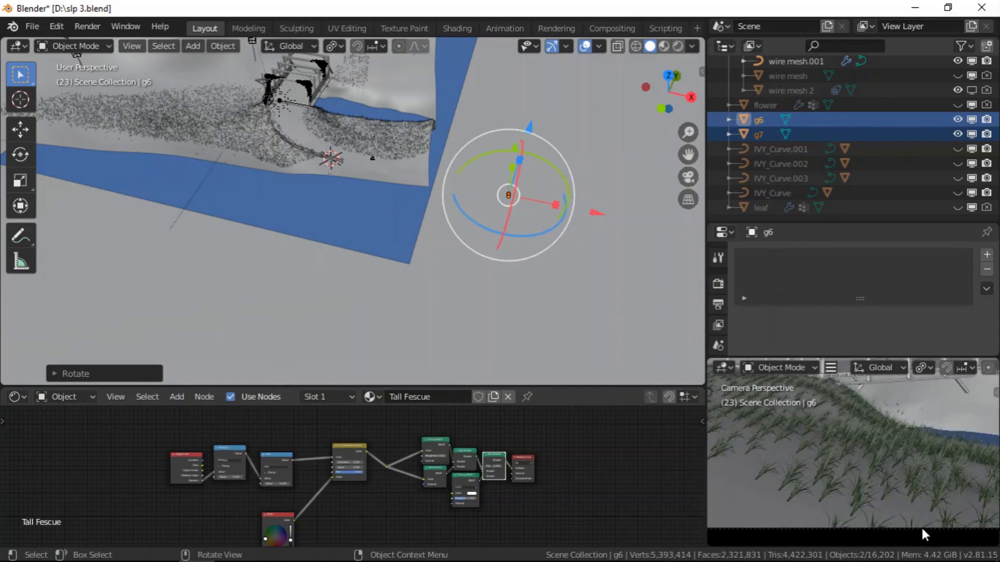
- Rotate g6 and g7 freehand with the rotation gizmo until the scattered grass stands upright, and inspect it in both viewports
{"action": "left_click_drag", "start_coordinate": [530, 172], "coordinate": [517, 248]}
{"action": "scroll", "coordinate": [866, 487], "scroll_direction": "up", "scroll_amount": 6}
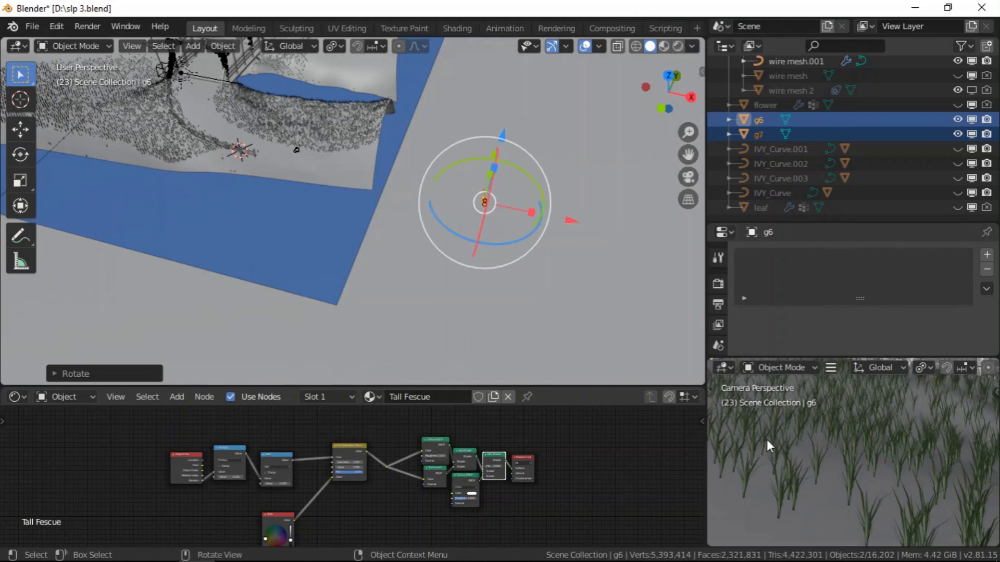
{"action": "scroll", "coordinate": [480, 241], "scroll_direction": "up", "scroll_amount": 2}
{"action": "mouse_move", "coordinate": [531, 147]}
{"action": "left_mouse_down"}
{"action": "mouse_move", "coordinate": [525, 183]}
{"action": "mouse_move", "coordinate": [538, 146]}
{"action": "left_mouse_up"}
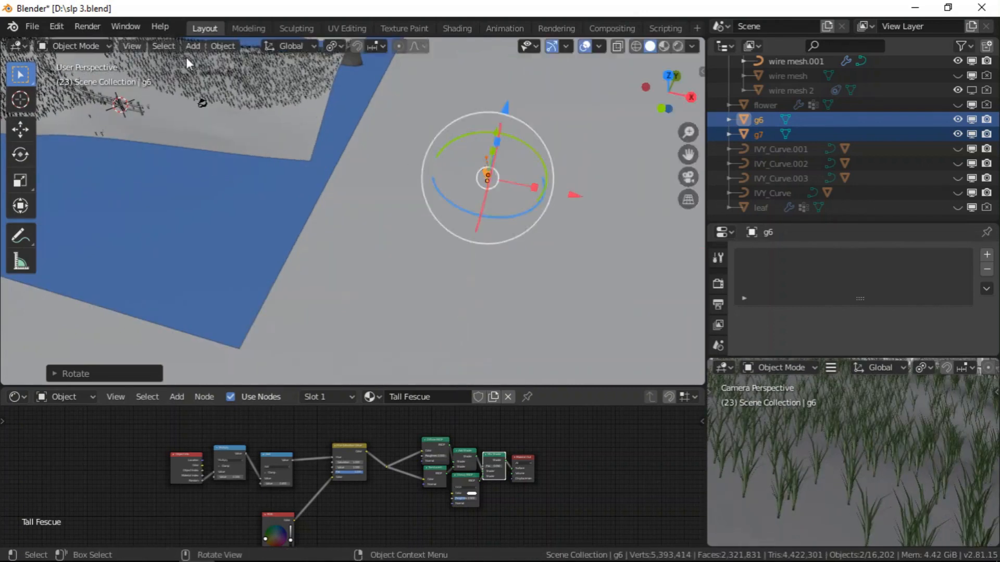
{"action": "scroll", "coordinate": [221, 101], "scroll_direction": "up", "scroll_amount": 8}
{"action": "scroll", "coordinate": [221, 103], "scroll_direction": "down", "scroll_amount": 4}
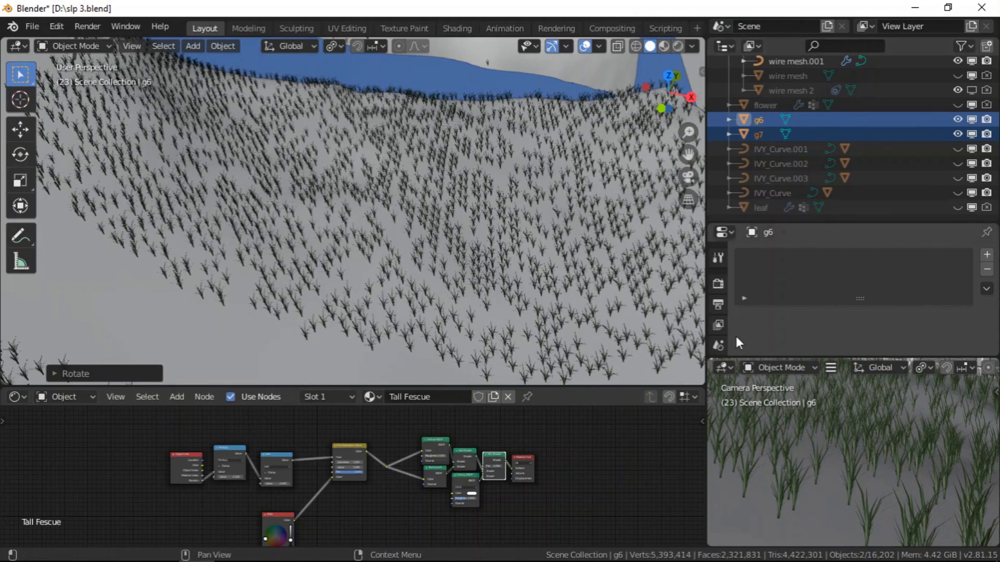
{"action": "scroll", "coordinate": [473, 276], "scroll_direction": "down", "scroll_amount": 8}
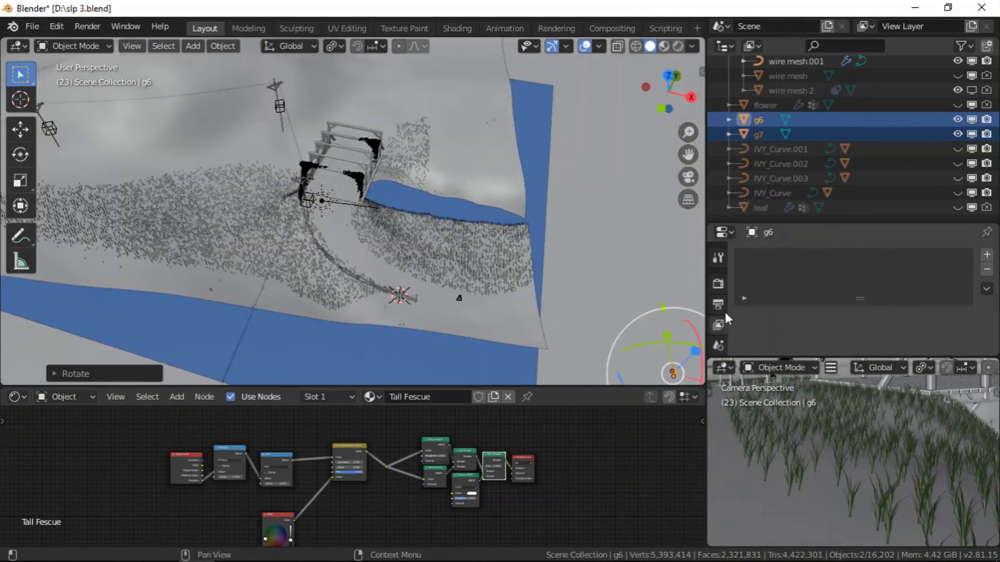
- Return the main viewport to the camera view and restore the second viewport to a collapsed Timeline, with the terrain selected
{"action": "left_click", "coordinate": [688, 177]}
{"action": "scroll", "coordinate": [541, 260], "scroll_direction": "up", "scroll_amount": 3}
{"action": "left_click", "coordinate": [365, 238]}
{"action": "left_click", "coordinate": [725, 367]}
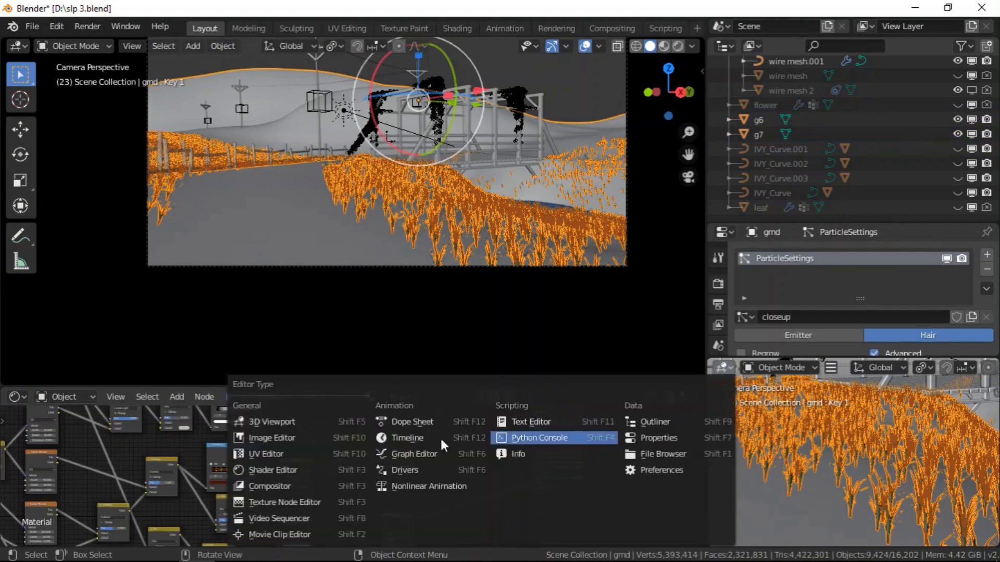
{"action": "left_click", "coordinate": [412, 438]}
{"action": "left_click_drag", "start_coordinate": [799, 355], "coordinate": [800, 531]}
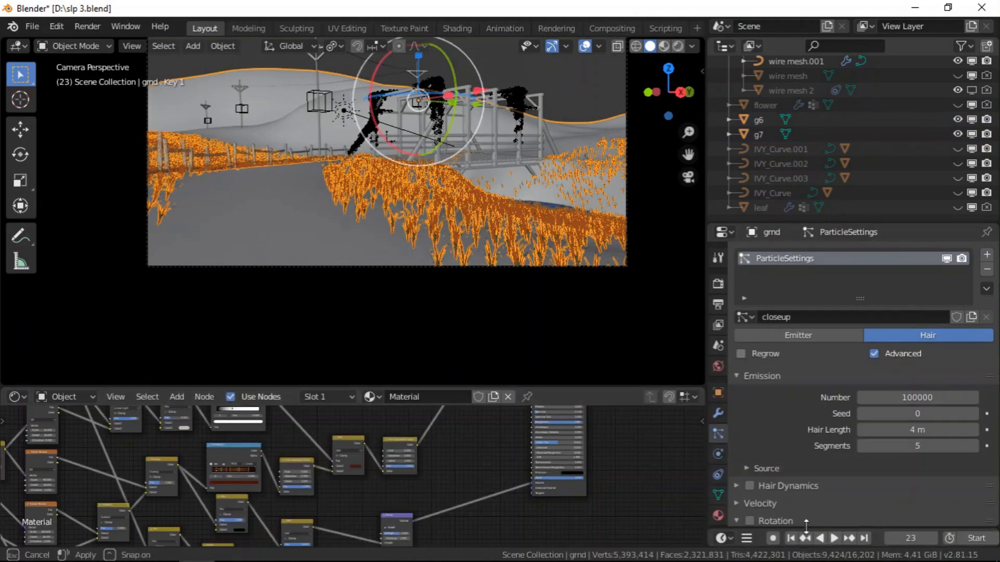
- Set the closeup particle system's render scale to 0.02 and check the grass on the slope up close
{"action": "scroll", "coordinate": [843, 413], "scroll_direction": "down", "scroll_amount": 6}
{"action": "scroll", "coordinate": [842, 413], "scroll_direction": "down", "scroll_amount": 8}
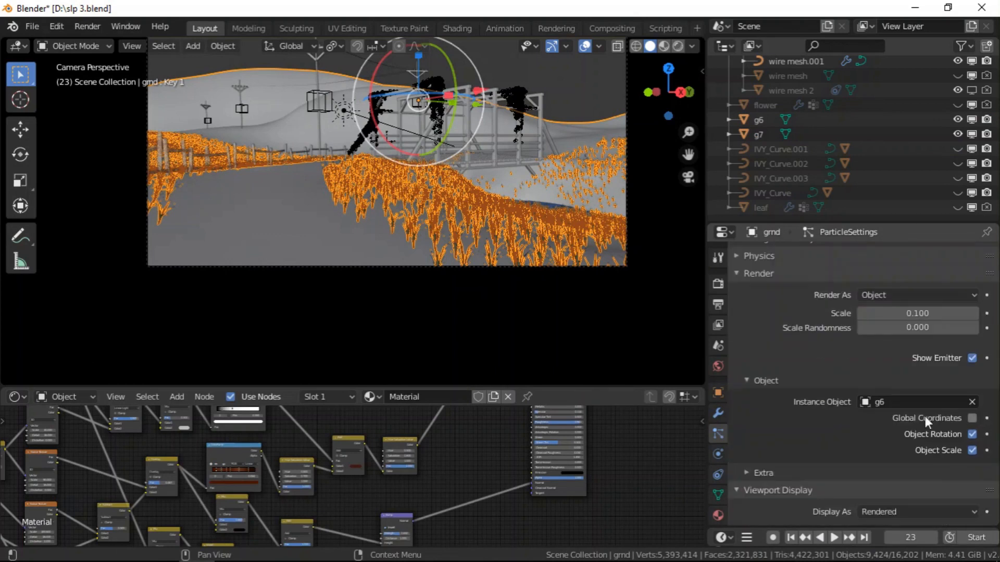
{"action": "left_click", "coordinate": [894, 284]}
{"action": "type", "text": "0.1"}
{"action": "key", "text": "BackSpace"}
{"action": "type", "text": "02"}
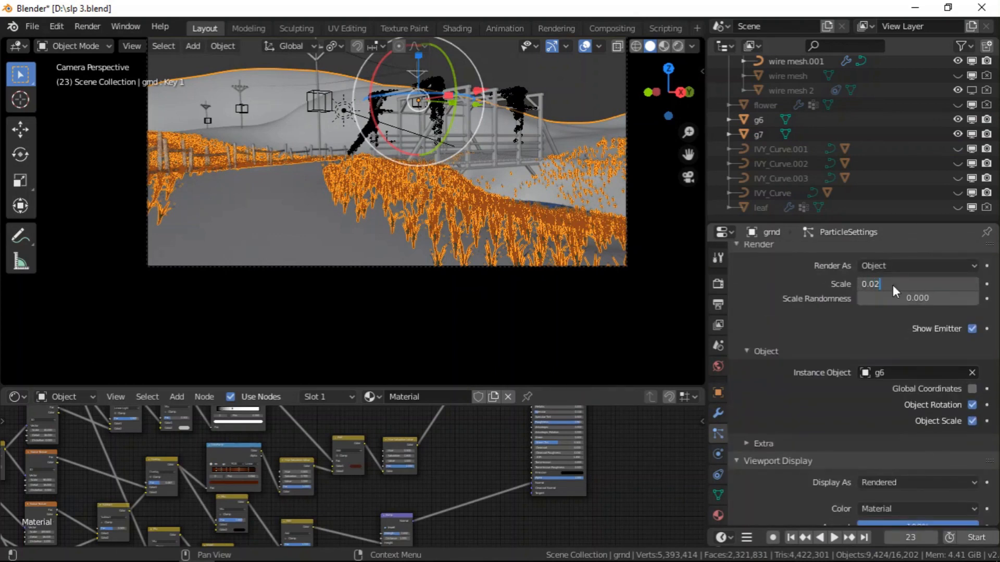
{"action": "key", "text": "Return"}
{"action": "scroll", "coordinate": [361, 201], "scroll_direction": "up", "scroll_amount": 6}
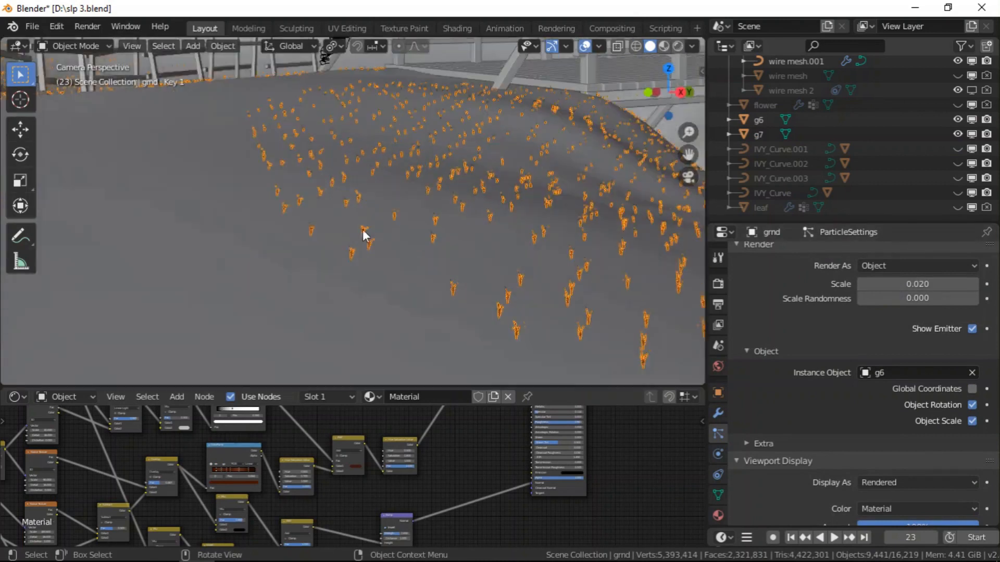
{"action": "scroll", "coordinate": [361, 202], "scroll_direction": "up", "scroll_amount": 2}
{"action": "scroll", "coordinate": [814, 396], "scroll_direction": "down", "scroll_amount": 1}
- Turn on Rotation in the terrain's closeup particle system
{"action": "scroll", "coordinate": [815, 393], "scroll_direction": "up", "scroll_amount": 5}
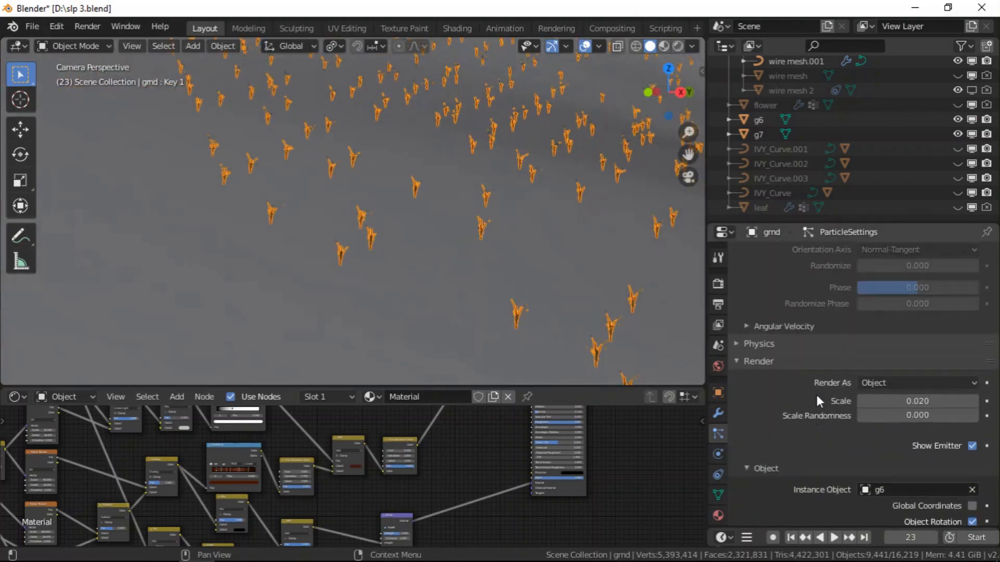
{"action": "scroll", "coordinate": [816, 392], "scroll_direction": "up", "scroll_amount": 4}
{"action": "left_click", "coordinate": [750, 316]}
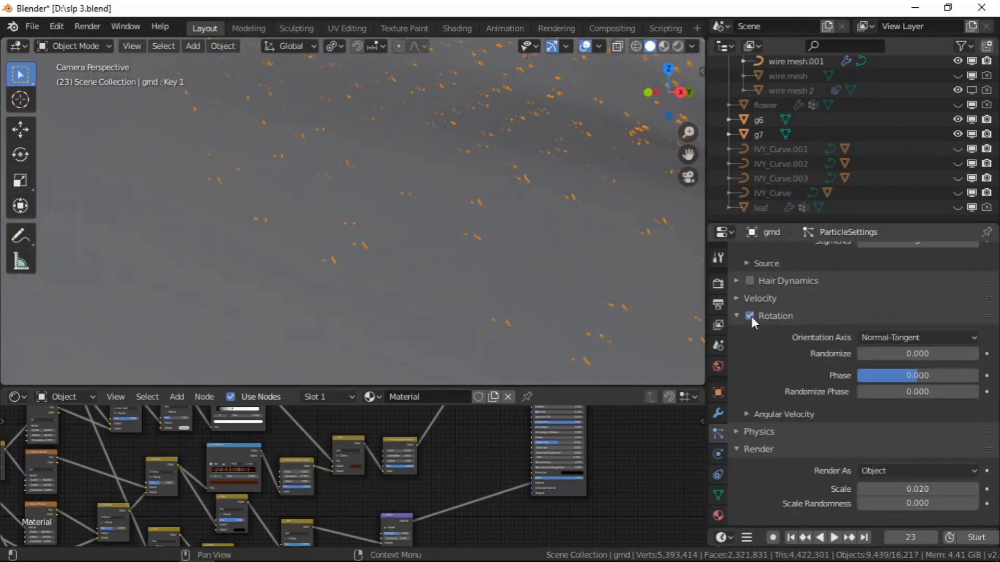
- Set the closeup system's rotation Orientation Axis to Normal and check the grass orientation on the slope
{"action": "left_click", "coordinate": [904, 338]}
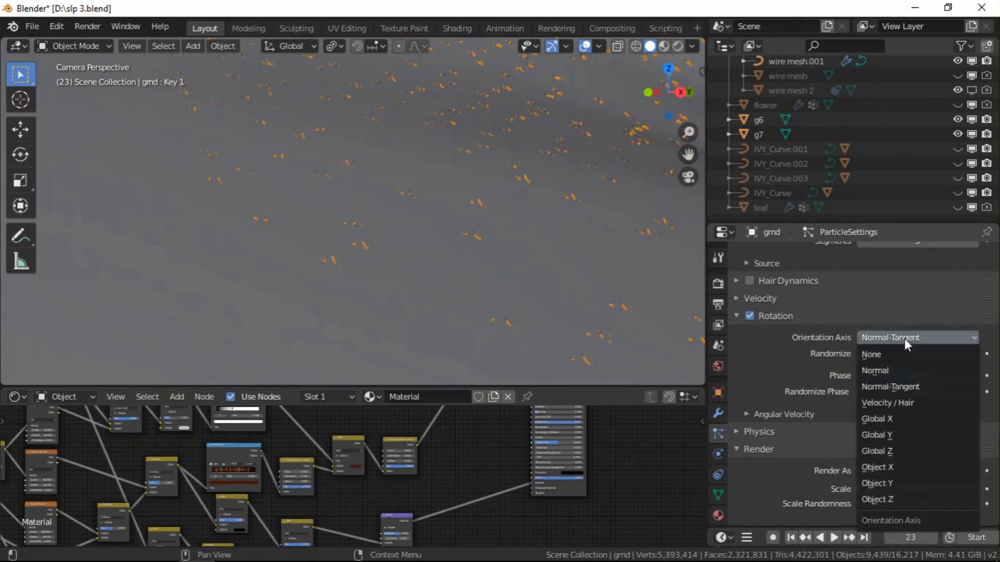
{"action": "left_click", "coordinate": [880, 369]}
{"action": "scroll", "coordinate": [416, 252], "scroll_direction": "down", "scroll_amount": 5}
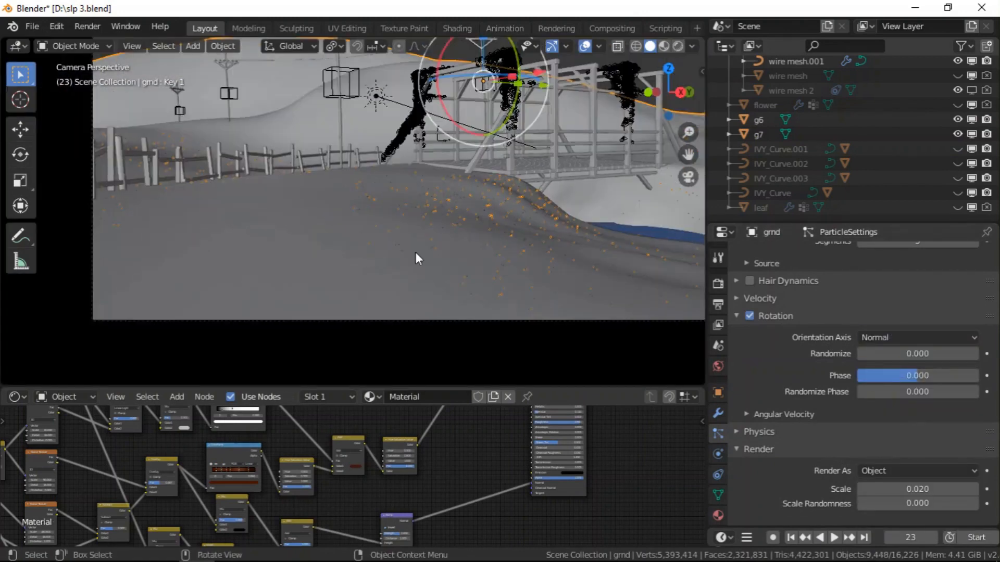
{"action": "scroll", "coordinate": [573, 261], "scroll_direction": "up", "scroll_amount": 8}
{"action": "scroll", "coordinate": [568, 239], "scroll_direction": "down", "scroll_amount": 3}
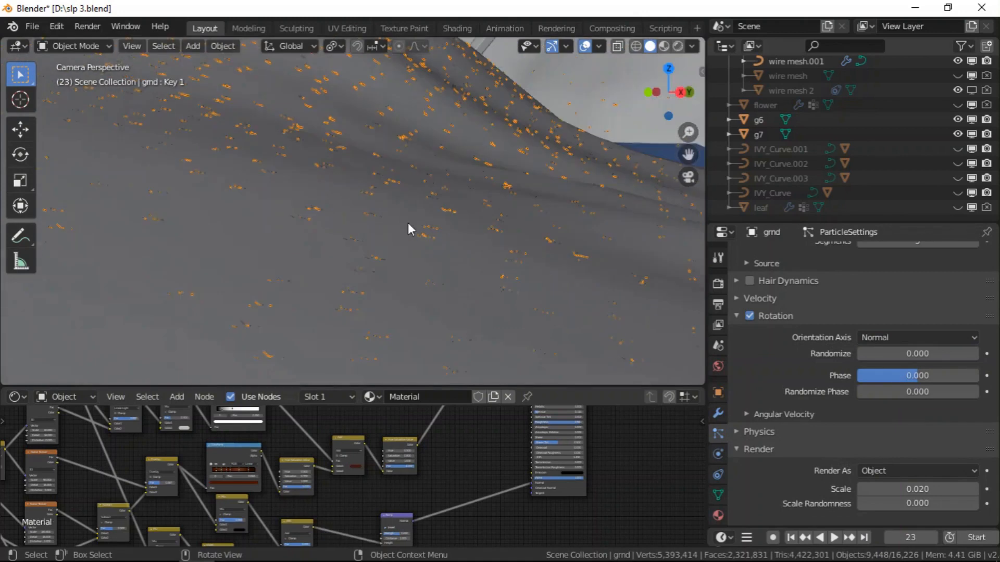
{"action": "scroll", "coordinate": [408, 223], "scroll_direction": "down", "scroll_amount": 3}
- Enlarge the Timeline area and switch it to a 3D Viewport to serve as a second camera view
{"action": "left_click_drag", "start_coordinate": [758, 529], "coordinate": [758, 361]}
{"action": "left_click", "coordinate": [722, 368]}
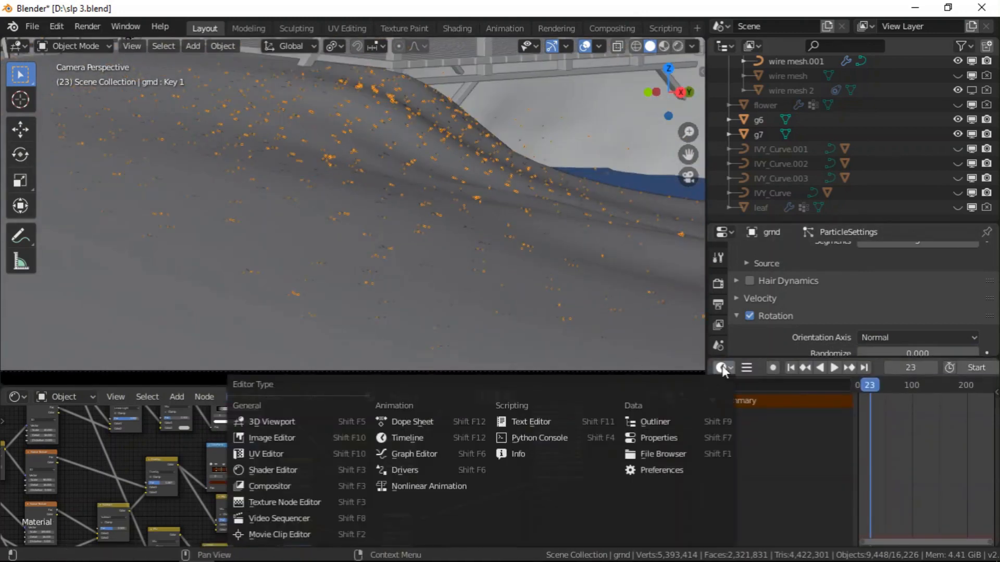
{"action": "left_click", "coordinate": [272, 422]}
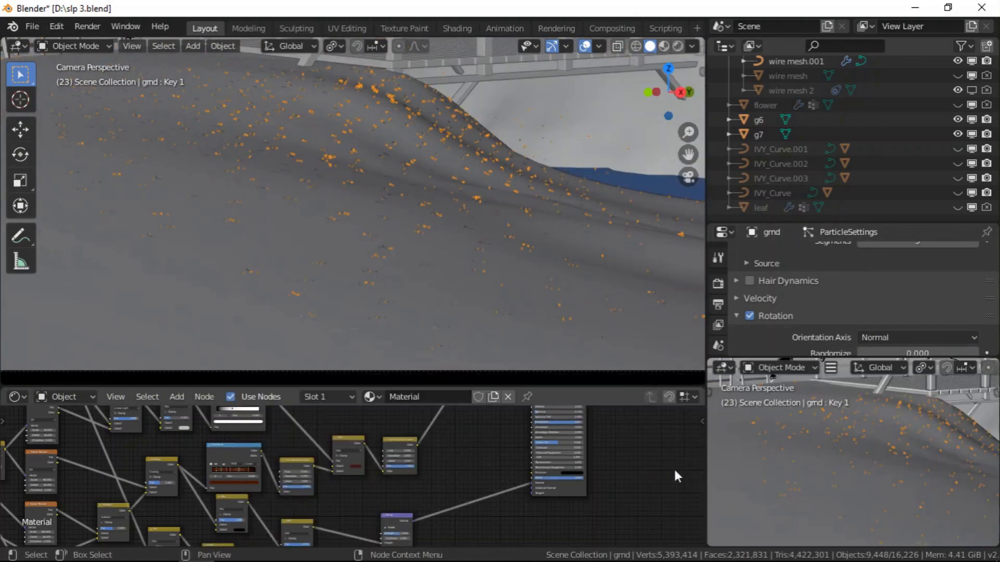
- Set the closeup particle system's render scale to 0.1 and check the grass across the camera view
{"action": "scroll", "coordinate": [844, 306], "scroll_direction": "down", "scroll_amount": 7}
{"action": "left_click", "coordinate": [891, 342]}
{"action": "type", "text": "0.02"}
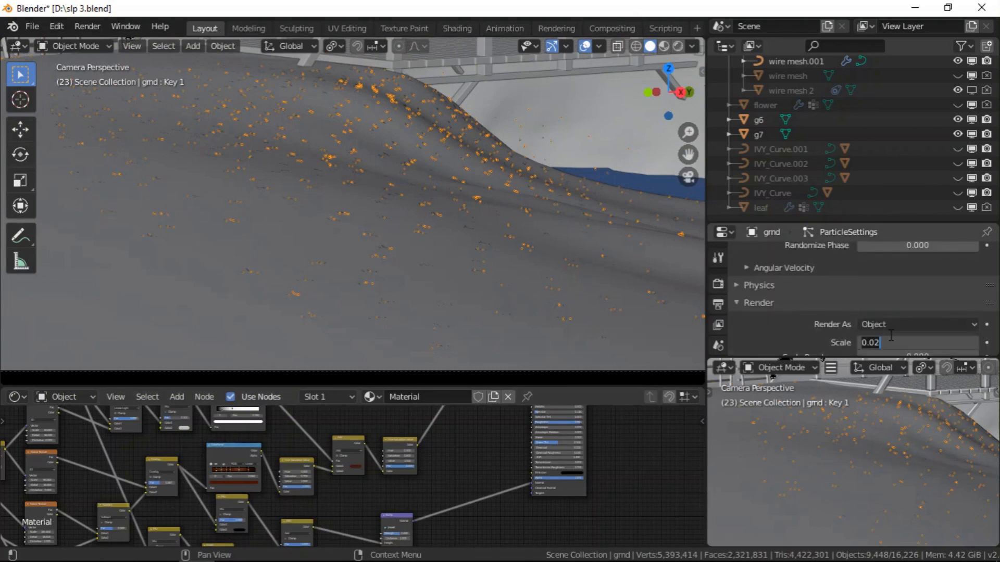
{"action": "type", "text": ".1"}
{"action": "key", "text": "Return"}
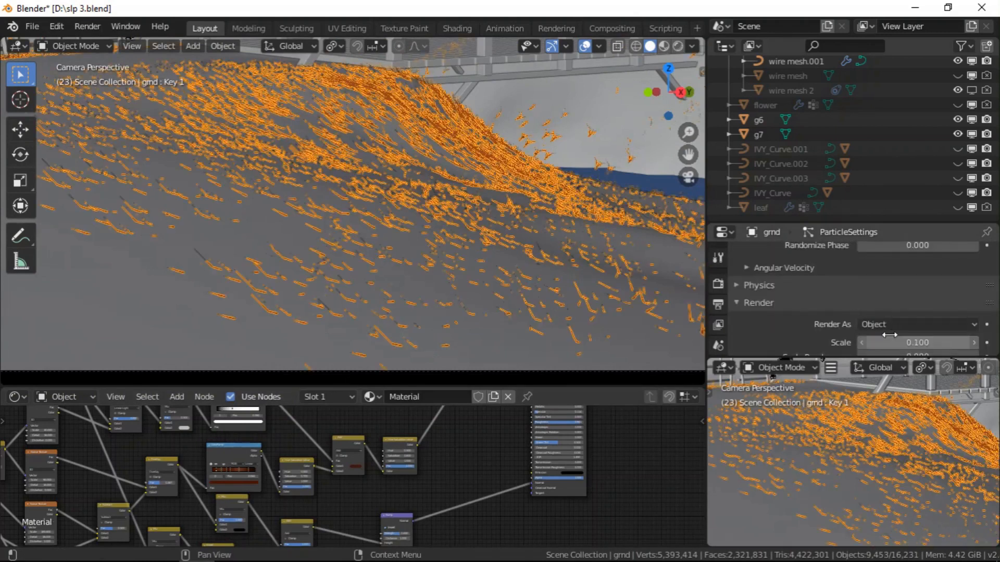
{"action": "scroll", "coordinate": [401, 205], "scroll_direction": "down", "scroll_amount": 5}
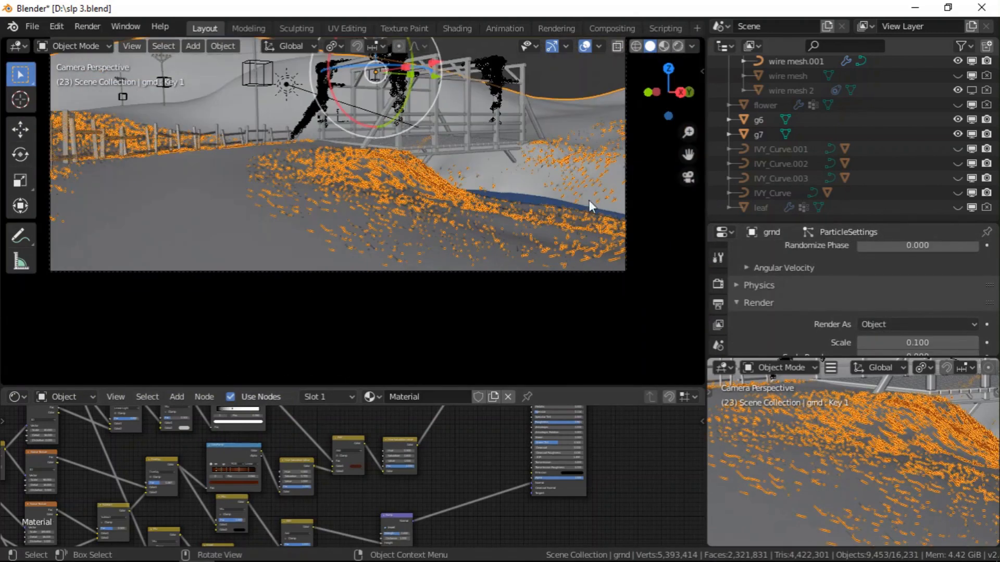
- Select g6 and g7 and rotate them freehand until the scattered grass stands upright on the slope
{"action": "middle_click_drag", "start_coordinate": [589, 200], "coordinate": [752, 259]}
{"action": "left_click", "coordinate": [759, 132]}
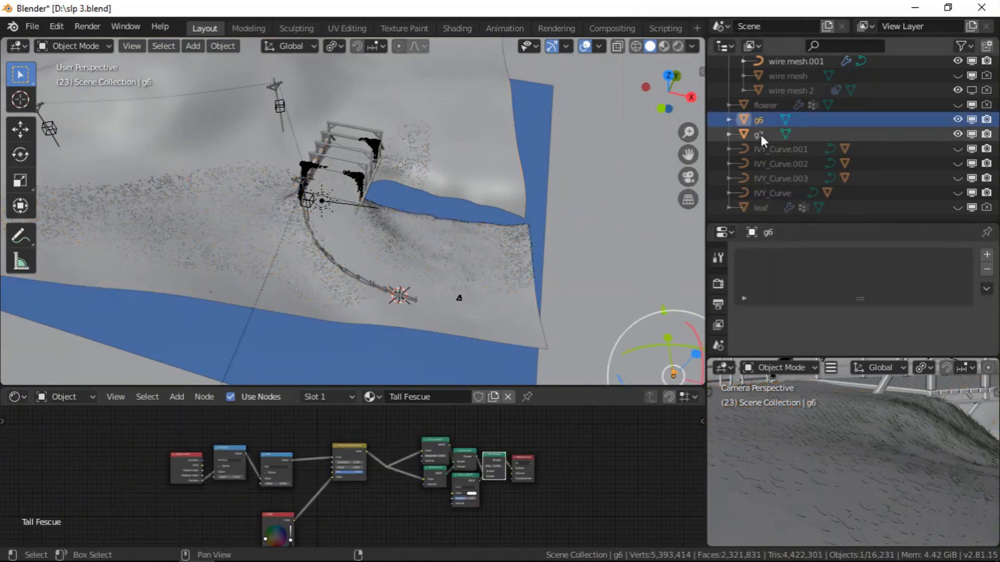
{"action": "left_click", "coordinate": [760, 136], "text": "shift"}
{"action": "key", "text": "KP_Decimal"}
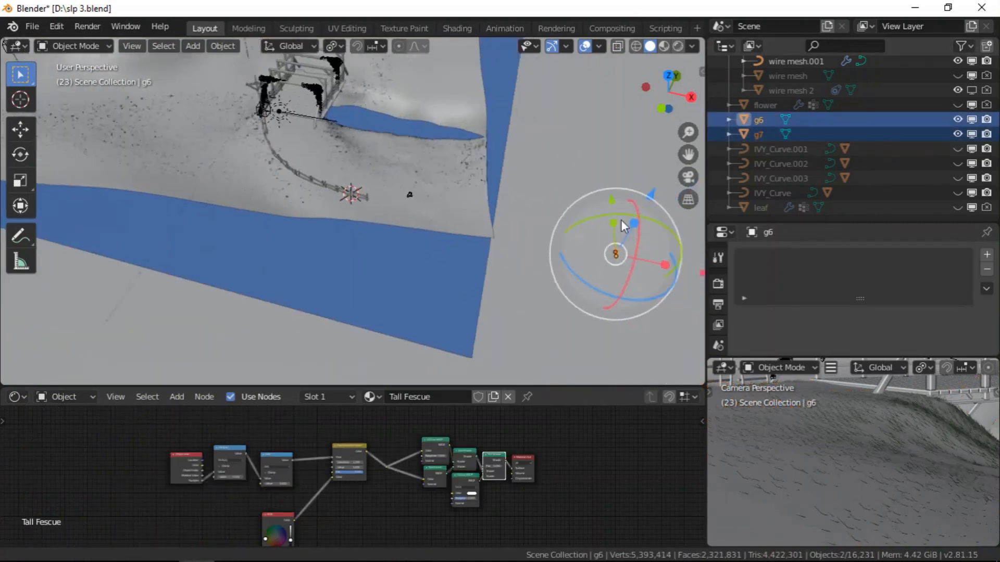
{"action": "key", "text": "r"}
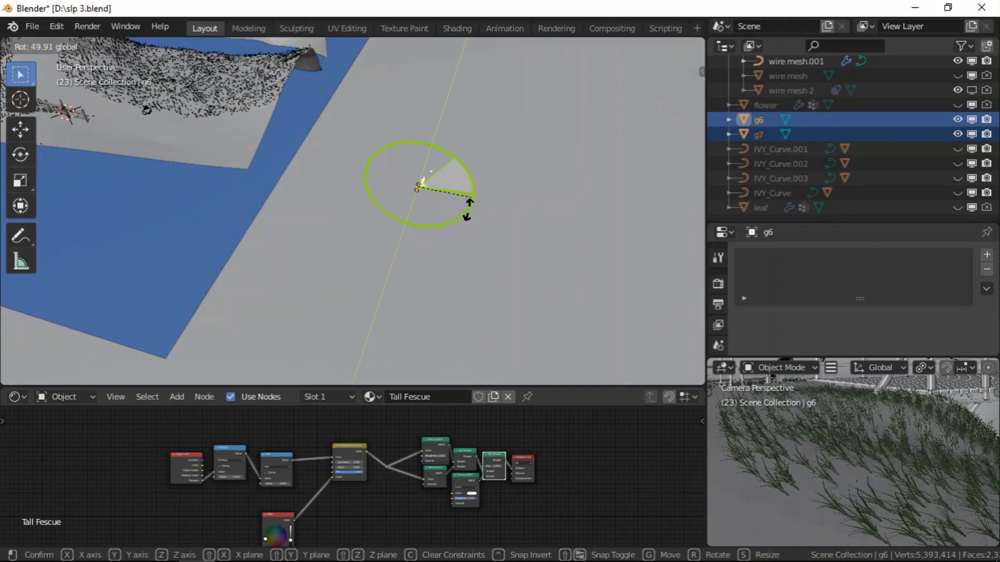
{"action": "left_click", "coordinate": [439, 243]}
{"action": "scroll", "coordinate": [733, 416], "scroll_direction": "up", "scroll_amount": 5}
{"action": "scroll", "coordinate": [733, 439], "scroll_direction": "down", "scroll_amount": 5}
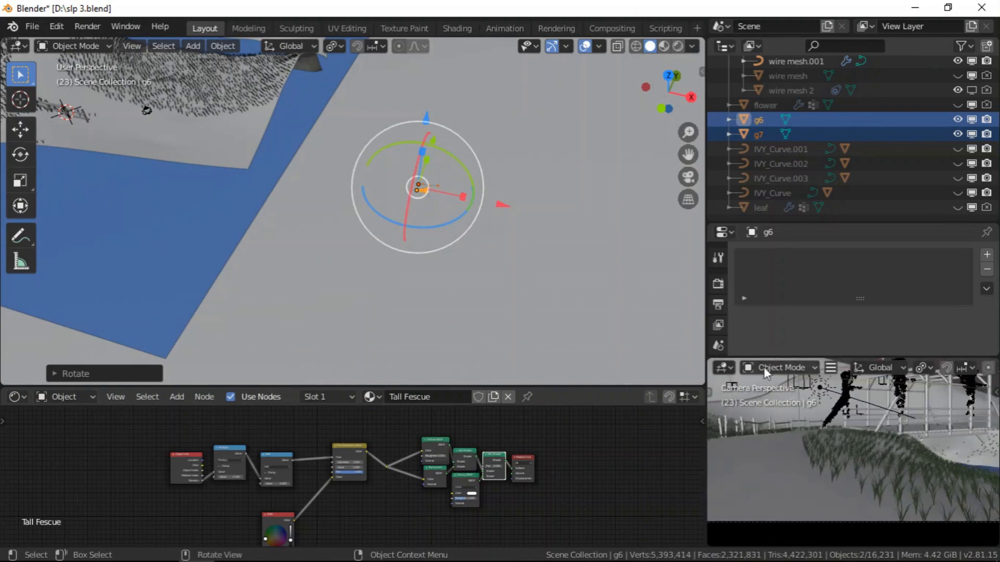
- Restore the second viewport to a smaller Timeline, return the main viewport to the camera view, and select the terrain
{"action": "left_click", "coordinate": [721, 368]}
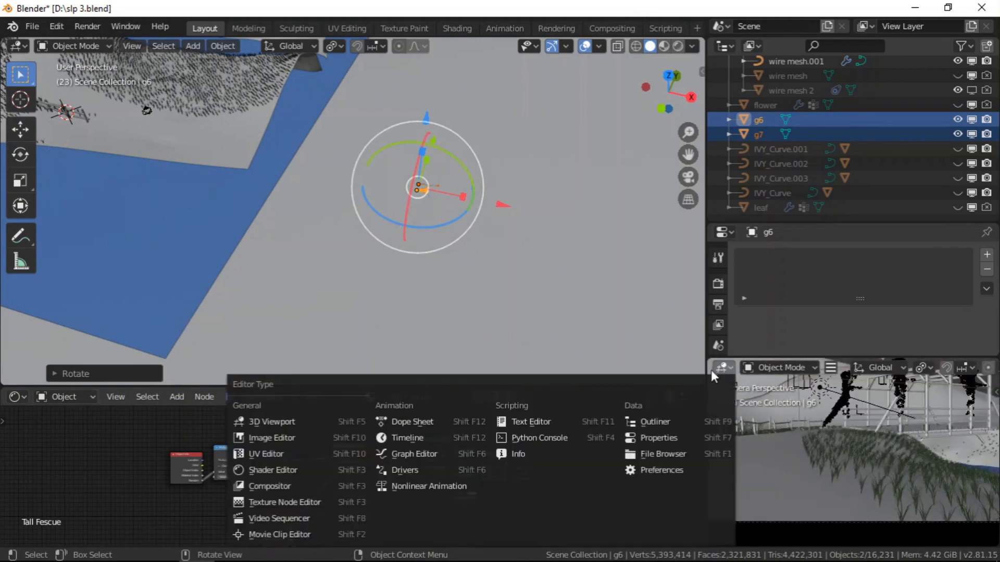
{"action": "left_click", "coordinate": [394, 437]}
{"action": "left_click_drag", "start_coordinate": [759, 359], "coordinate": [778, 463]}
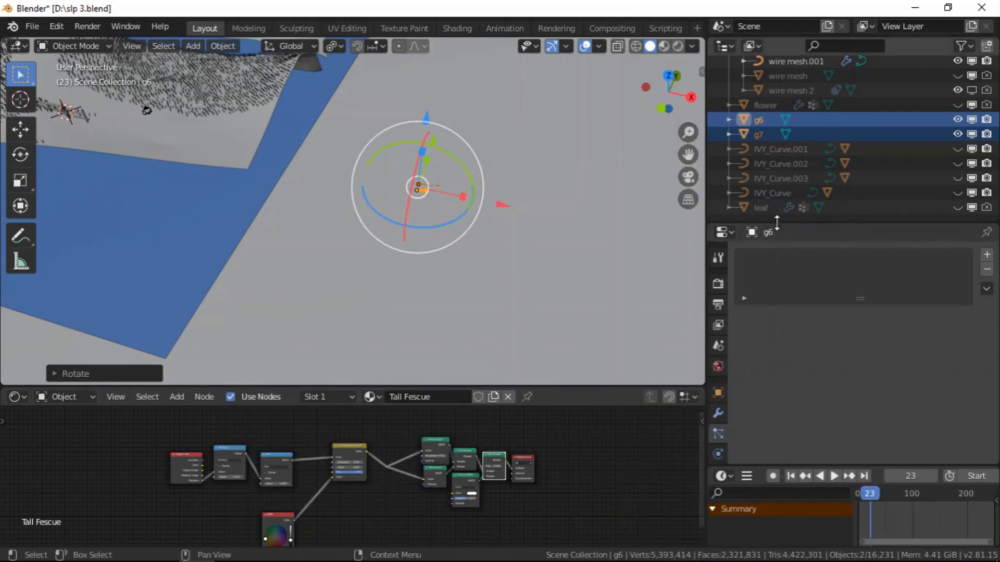
{"action": "left_click_drag", "start_coordinate": [776, 224], "coordinate": [780, 209]}
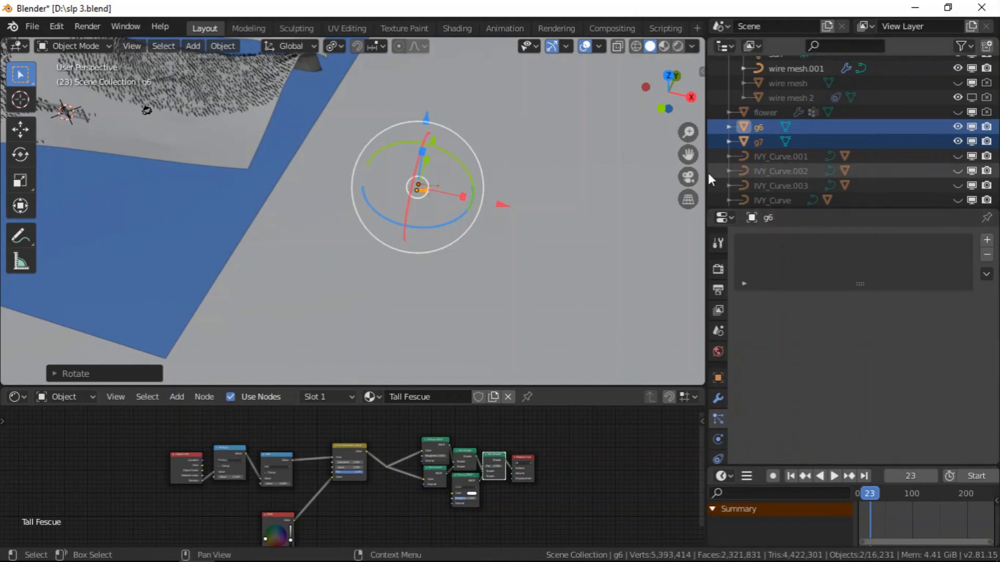
{"action": "left_click", "coordinate": [688, 177]}
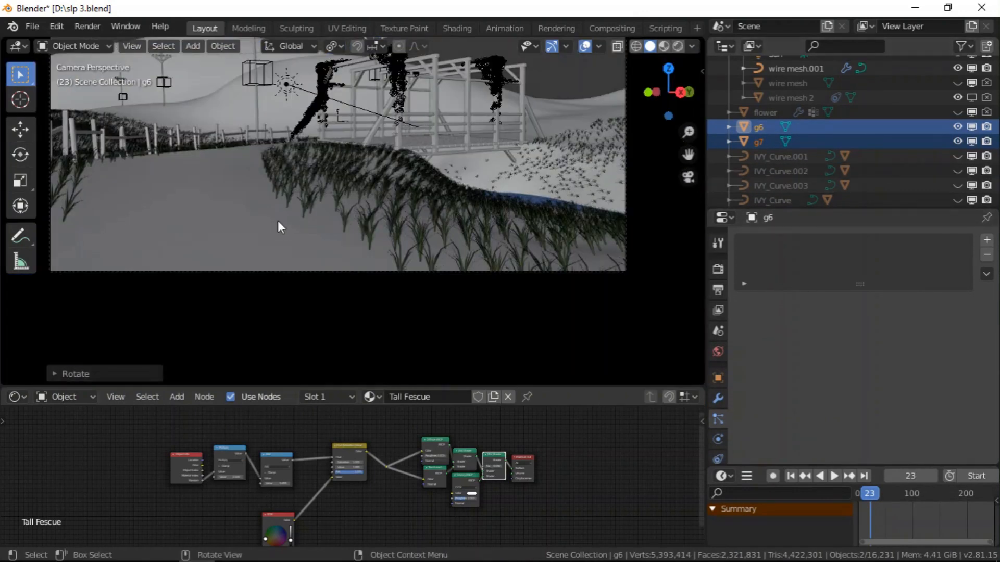
{"action": "left_click", "coordinate": [278, 227]}
- Vary the closeup grass rotation with Randomize 0.179, Phase 0.405 and Randomize Phase 0.667
{"action": "scroll", "coordinate": [804, 405], "scroll_direction": "down", "scroll_amount": 10}
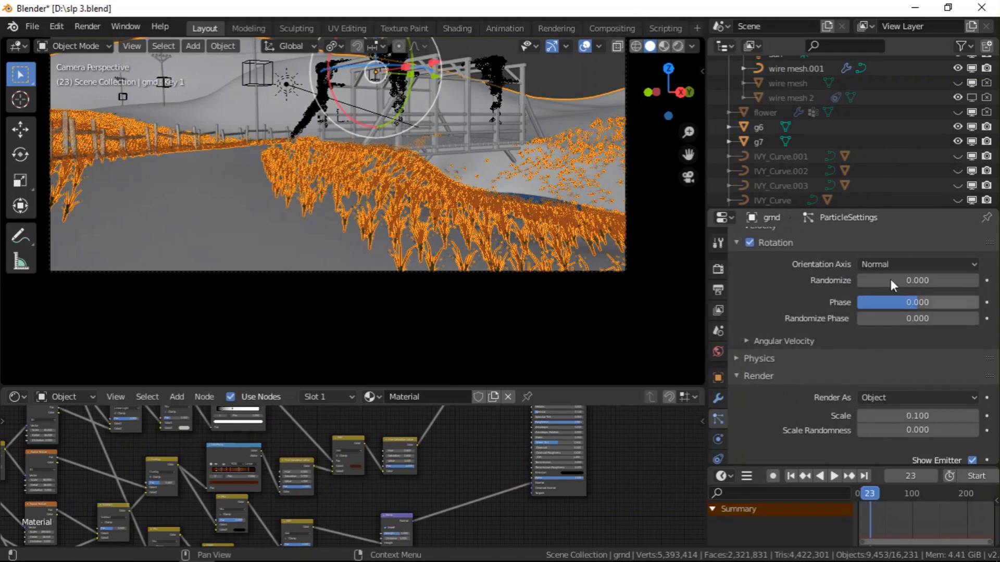
{"action": "left_click_drag", "start_coordinate": [885, 281], "coordinate": [992, 302]}
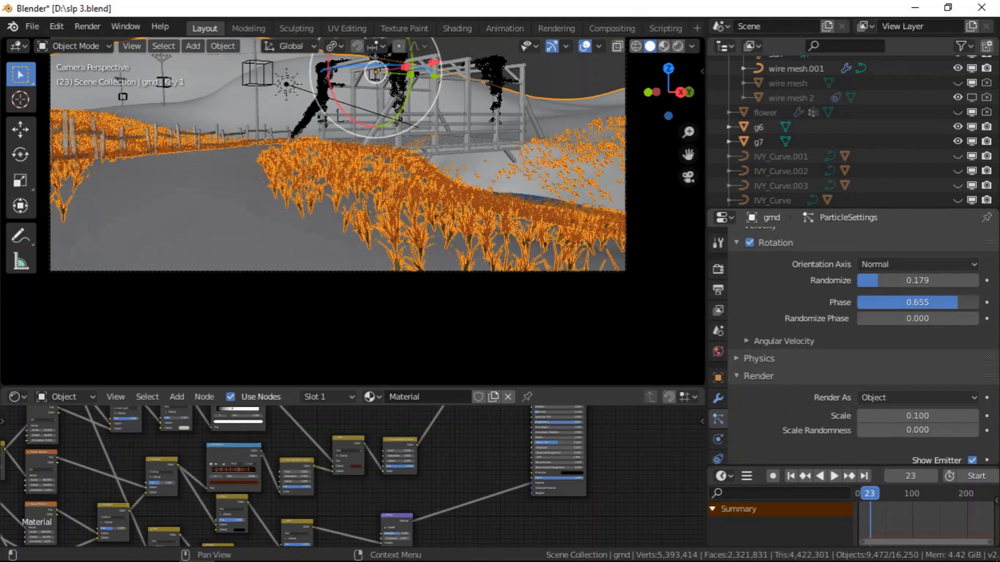
{"action": "left_click_drag", "start_coordinate": [880, 303], "coordinate": [800, 302]}
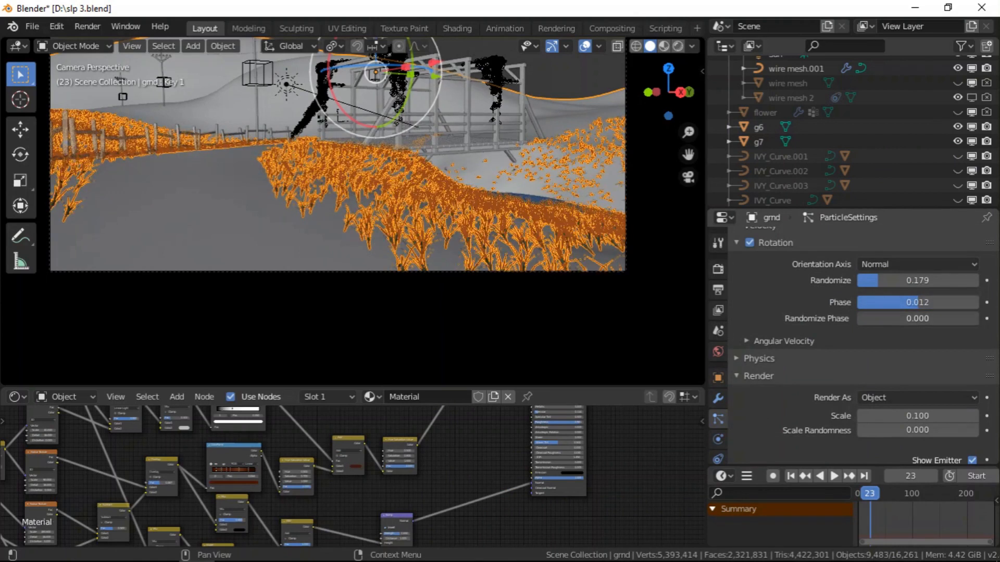
{"action": "left_click_drag", "start_coordinate": [875, 318], "coordinate": [943, 302]}
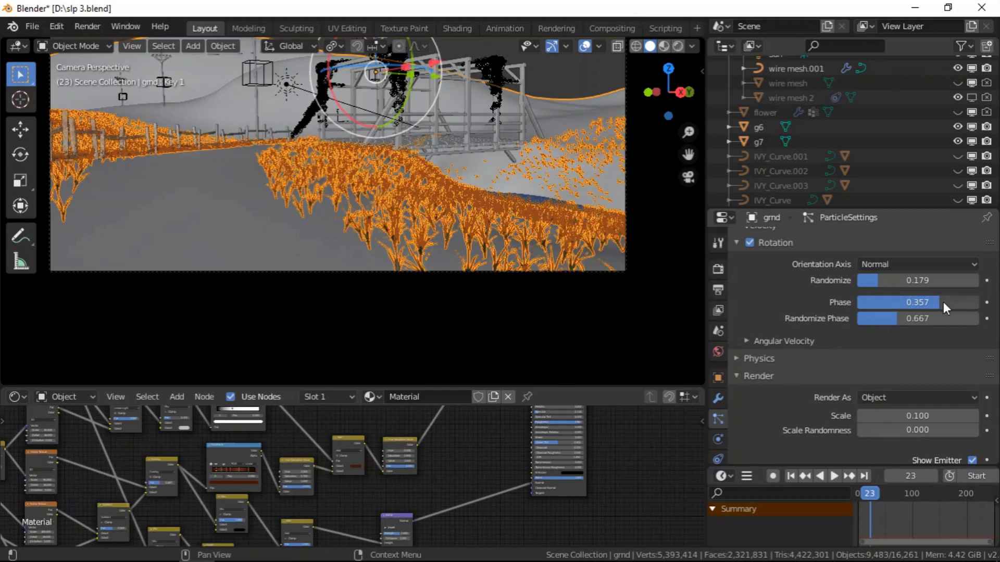
{"action": "scroll", "coordinate": [489, 162], "scroll_direction": "down", "scroll_amount": 2}
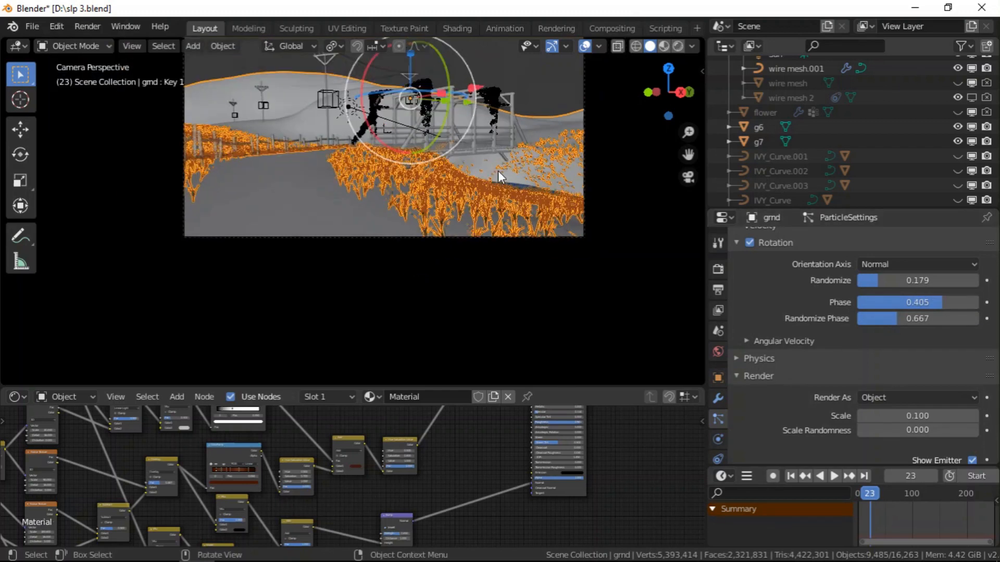
{"action": "scroll", "coordinate": [192, 182], "scroll_direction": "up", "scroll_amount": 9}
{"action": "scroll", "coordinate": [267, 177], "scroll_direction": "down", "scroll_amount": 8}
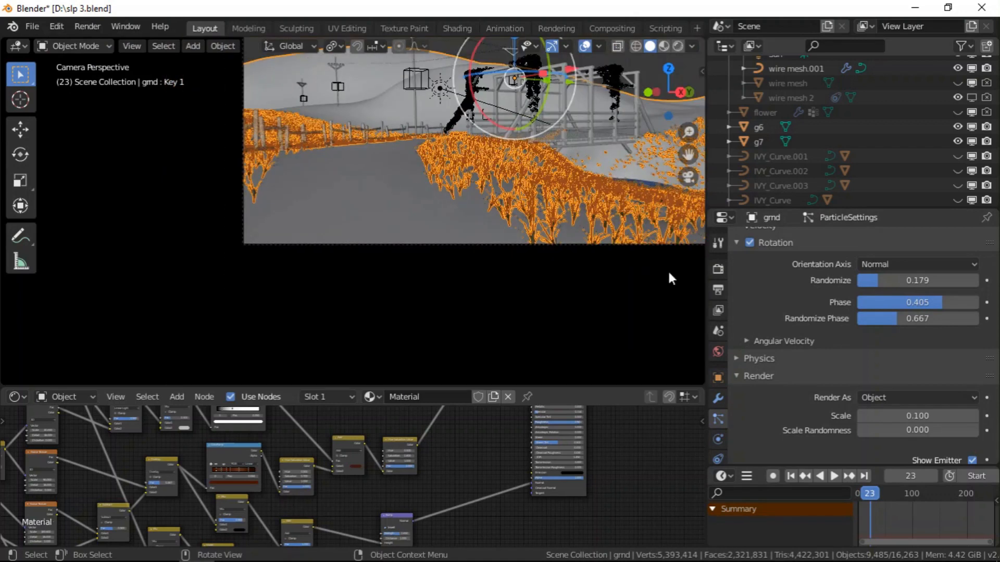
- Set the closeup particle system's render scale to 0.03 and check the grass on the slope and along the fence
{"action": "left_click", "coordinate": [921, 416]}
{"action": "type", "text": ".03"}
{"action": "key", "text": "Return"}
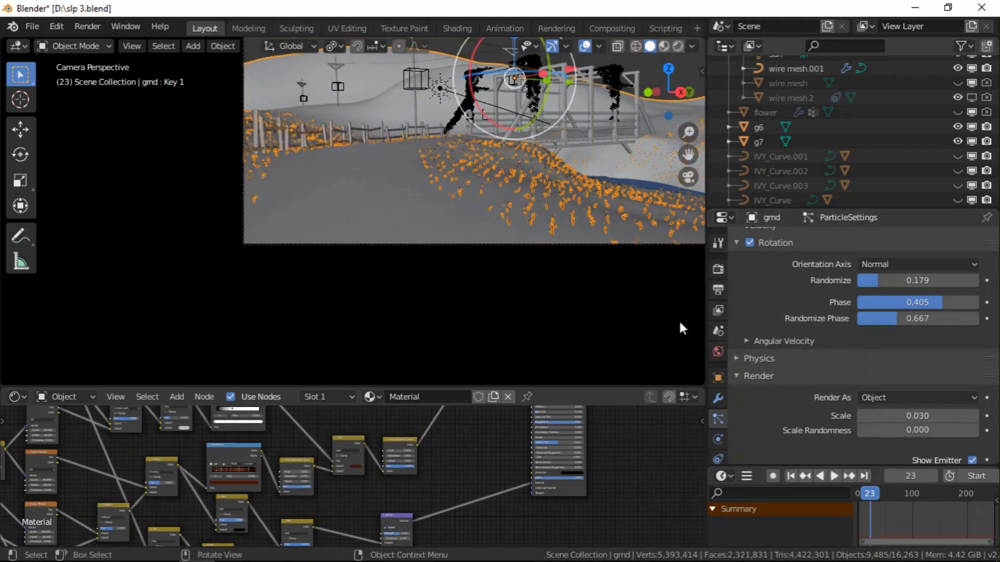
{"action": "scroll", "coordinate": [494, 170], "scroll_direction": "up", "scroll_amount": 4}
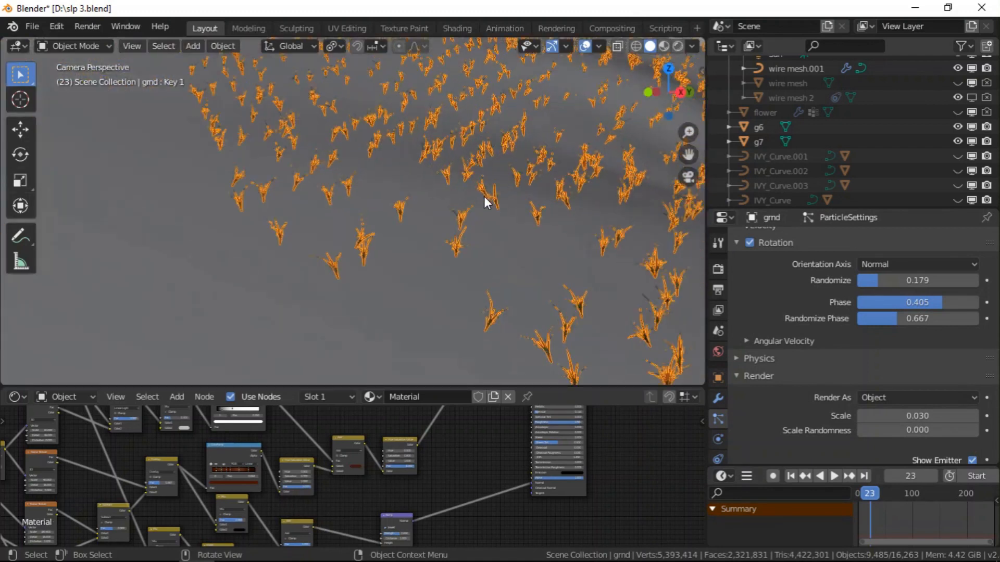
{"action": "scroll", "coordinate": [487, 201], "scroll_direction": "down", "scroll_amount": 6}
{"action": "scroll", "coordinate": [314, 184], "scroll_direction": "up", "scroll_amount": 3}
{"action": "scroll", "coordinate": [461, 245], "scroll_direction": "down", "scroll_amount": 5}
{"action": "scroll", "coordinate": [446, 189], "scroll_direction": "up", "scroll_amount": 3}
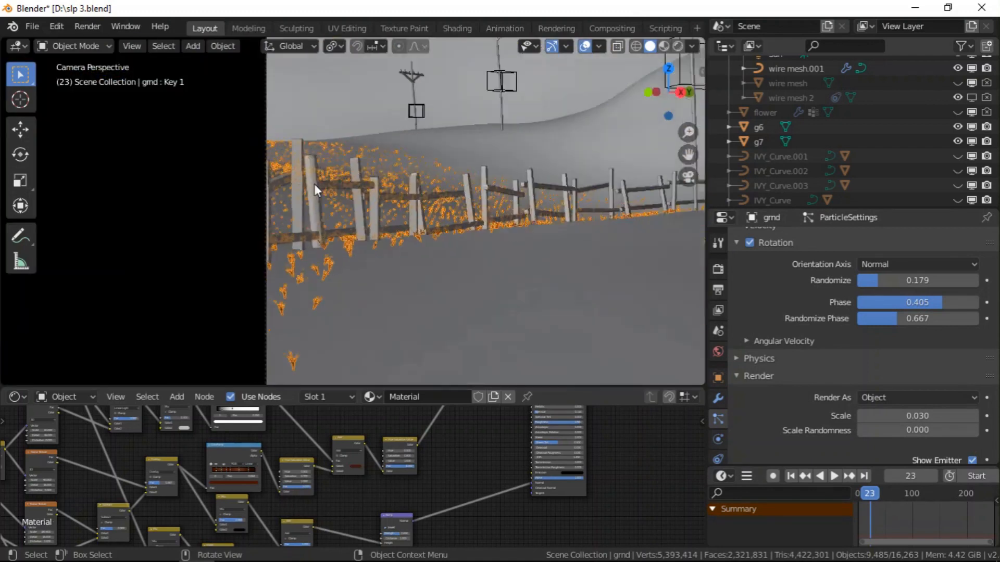
{"action": "scroll", "coordinate": [445, 189], "scroll_direction": "up", "scroll_amount": 2}
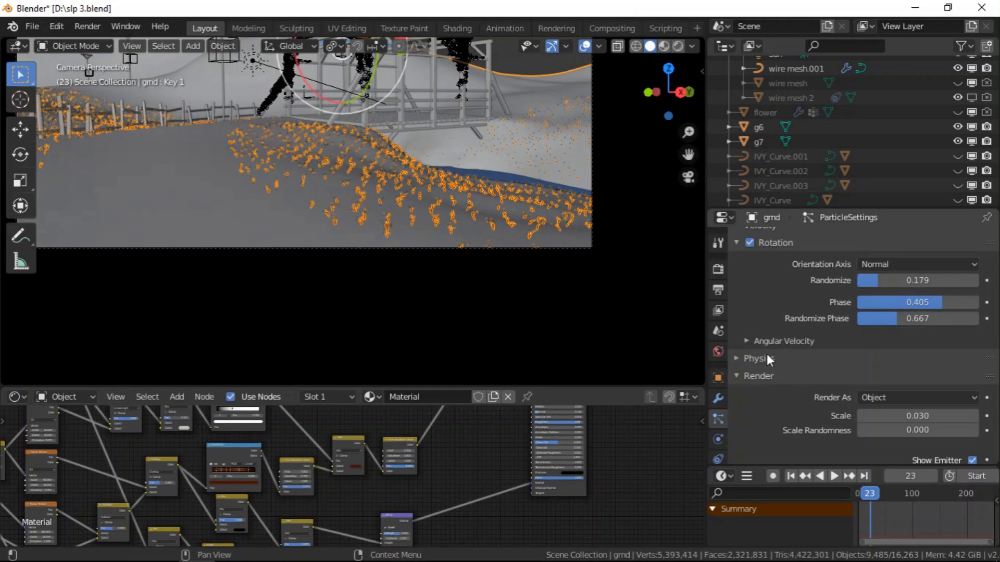
{"action": "scroll", "coordinate": [789, 364], "scroll_direction": "up", "scroll_amount": 10}
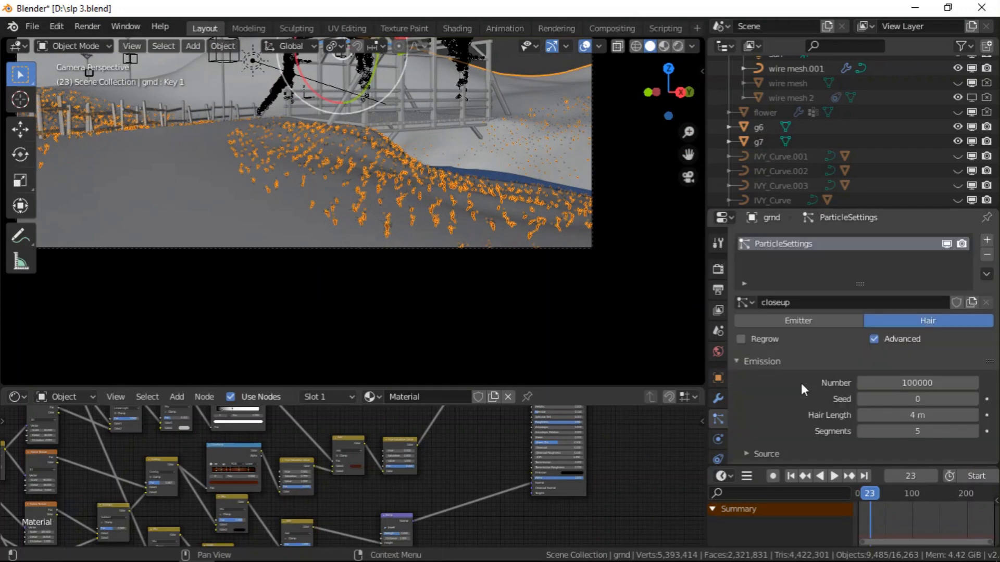
{"action": "scroll", "coordinate": [801, 388], "scroll_direction": "down", "scroll_amount": 1}
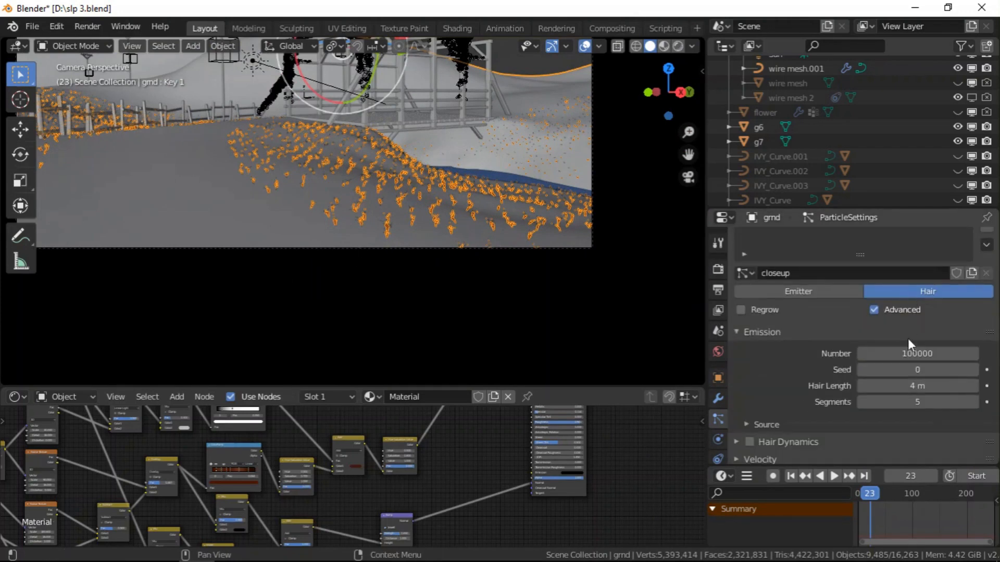
{"action": "left_click", "coordinate": [886, 354]}
{"action": "left_click", "coordinate": [867, 355]}
{"action": "key", "text": "Return"}
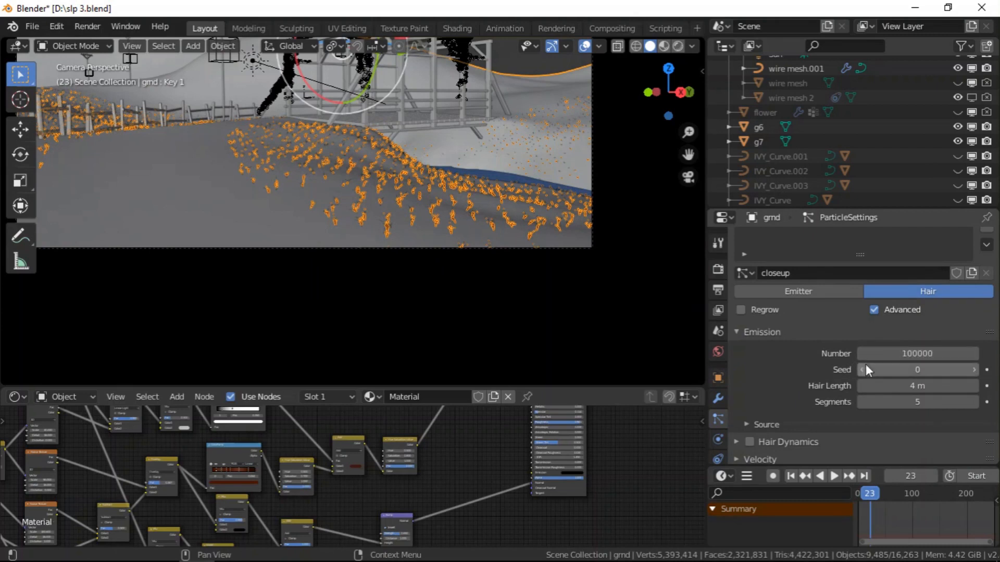
- Enable Simple children for the closeup particle system and set the Display Amount to 3
{"action": "scroll", "coordinate": [866, 365], "scroll_direction": "down", "scroll_amount": 15}
{"action": "left_click", "coordinate": [761, 364]}
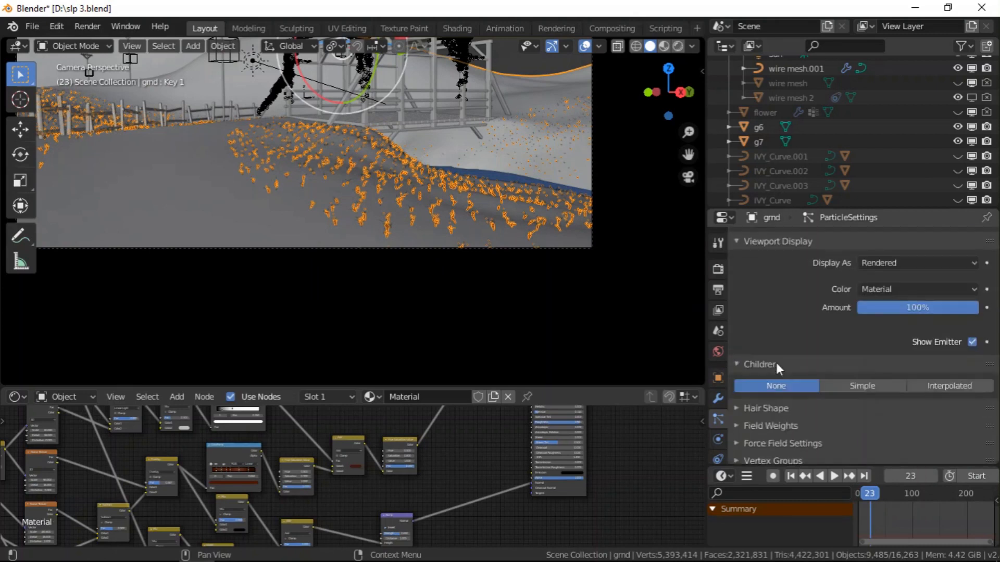
{"action": "scroll", "coordinate": [776, 362], "scroll_direction": "down", "scroll_amount": 4}
{"action": "left_click", "coordinate": [859, 298]}
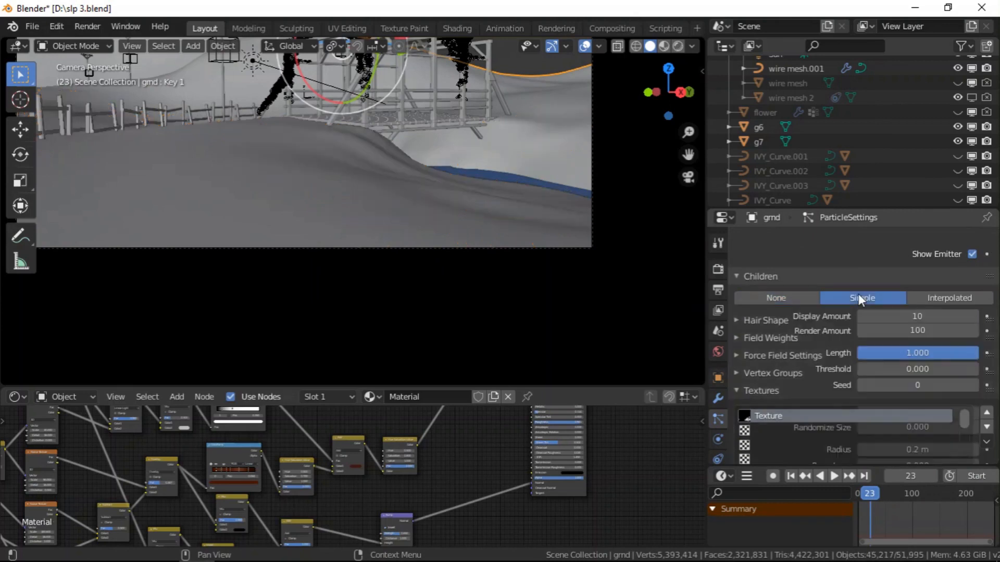
{"action": "left_click", "coordinate": [917, 314]}
{"action": "type", "text": "3"}
{"action": "key", "text": "Return"}
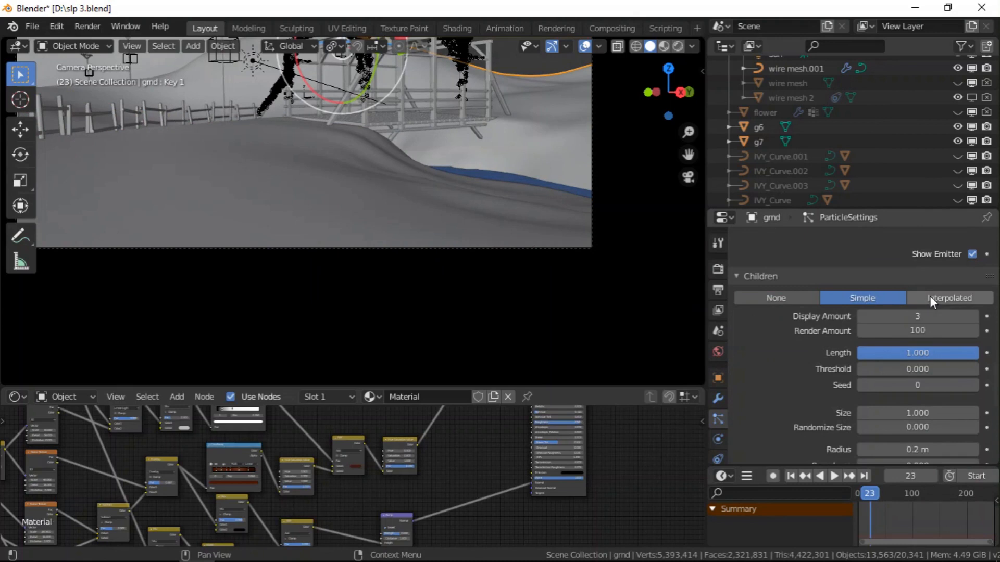
- Switch the closeup system's children to Interpolated and compare the scatter with None from outside the camera view
{"action": "left_click", "coordinate": [930, 296]}
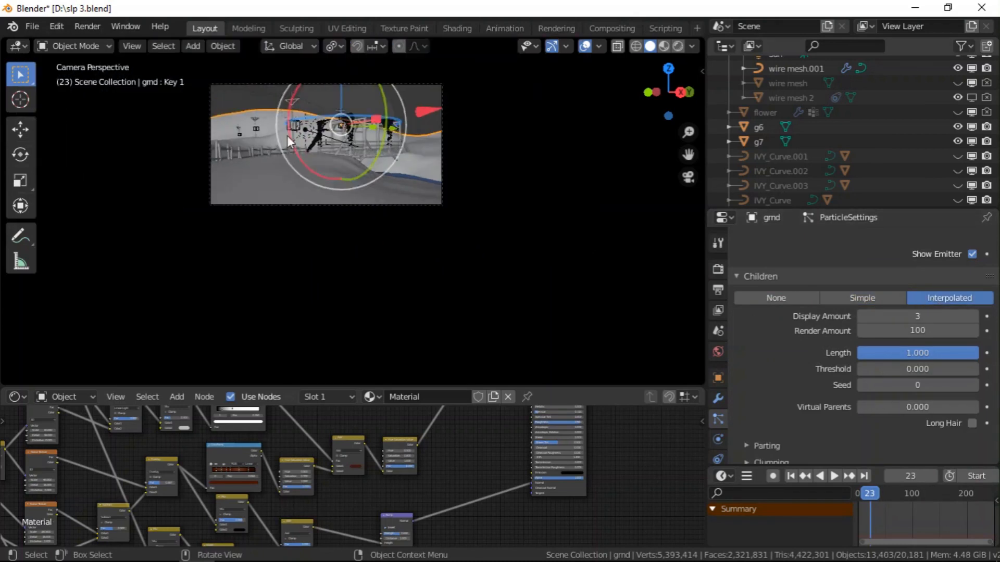
{"action": "middle_click_drag", "start_coordinate": [310, 171], "coordinate": [484, 214]}
{"action": "left_click", "coordinate": [759, 299]}
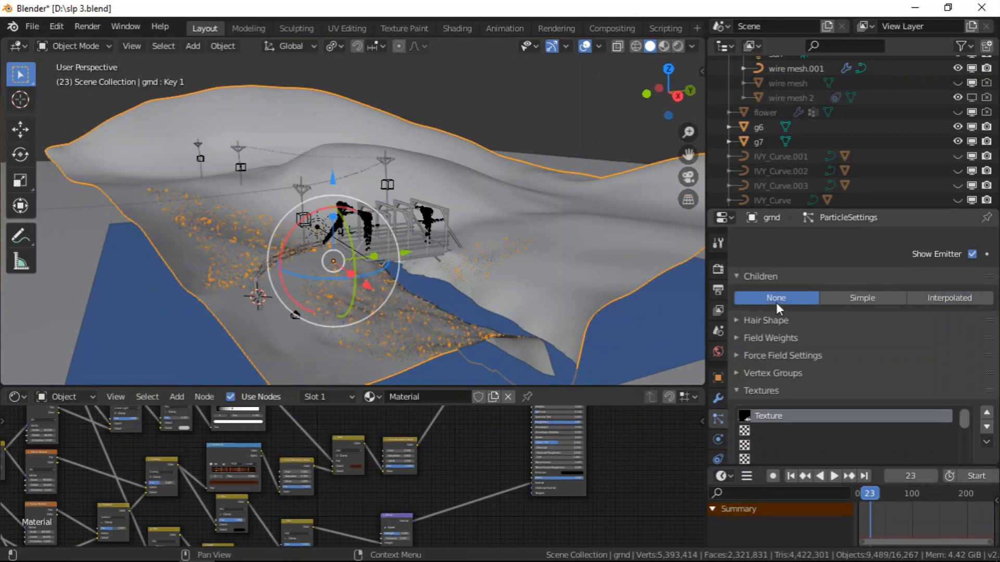
{"action": "left_click", "coordinate": [930, 296]}
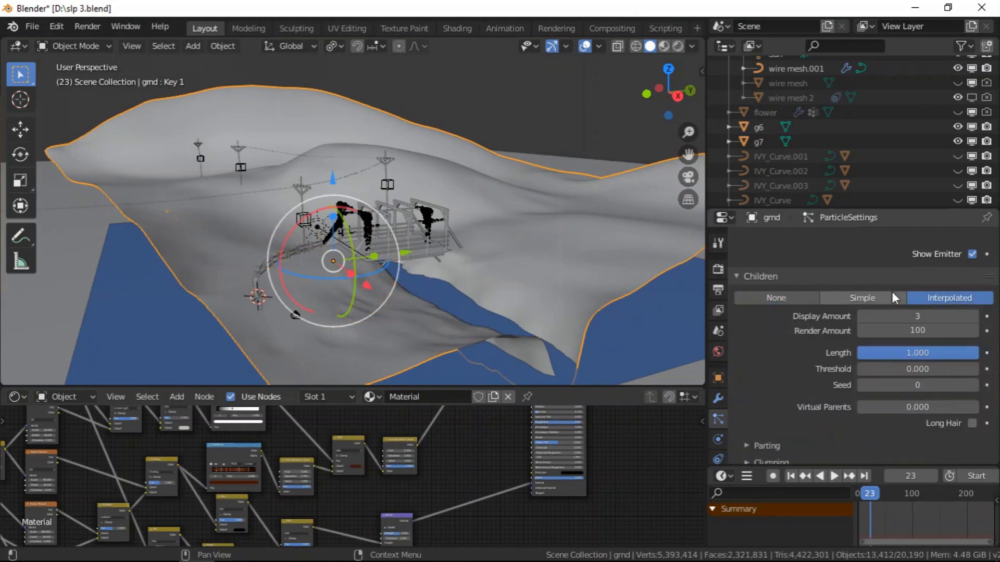
- Turn off children for the closeup particle system and return to the camera view
{"action": "scroll", "coordinate": [172, 211], "scroll_direction": "up", "scroll_amount": 6}
{"action": "middle_click_drag", "start_coordinate": [170, 208], "coordinate": [214, 216]}
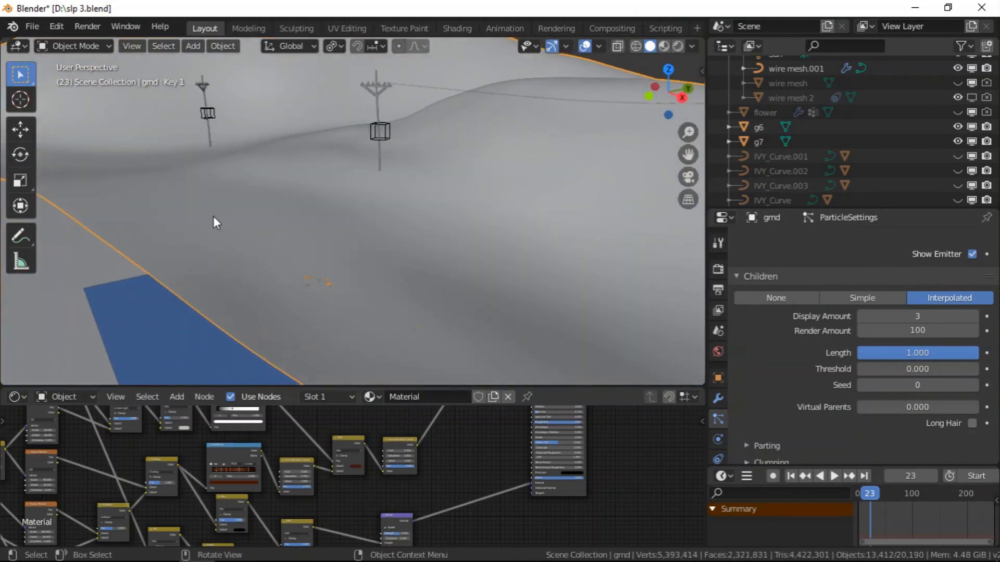
{"action": "left_click", "coordinate": [776, 297]}
{"action": "left_click", "coordinate": [688, 177]}
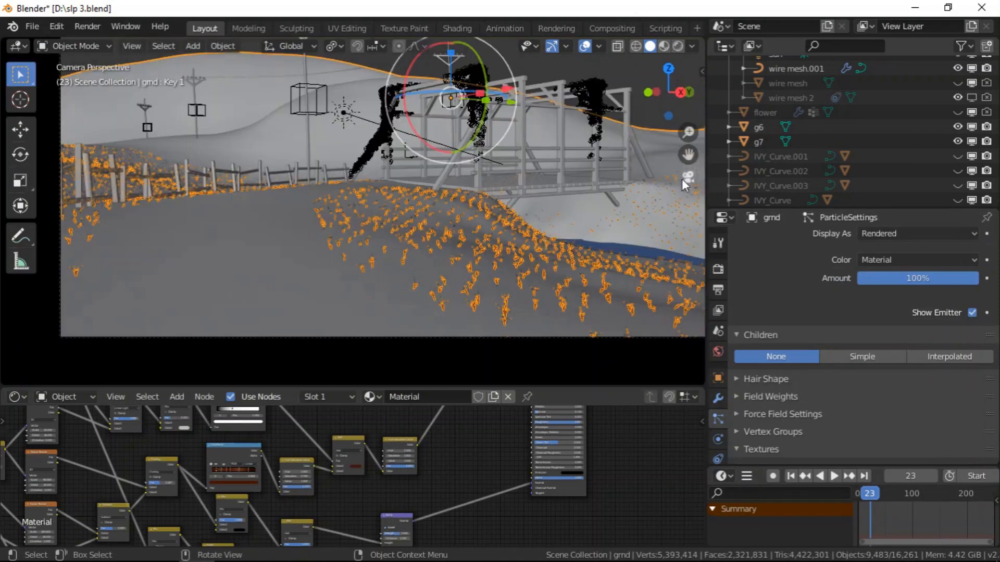
- Set the closeup system's emission Number to 1000000
{"action": "scroll", "coordinate": [870, 261], "scroll_direction": "up", "scroll_amount": 5}
{"action": "scroll", "coordinate": [886, 271], "scroll_direction": "up", "scroll_amount": 10}
{"action": "scroll", "coordinate": [911, 307], "scroll_direction": "down", "scroll_amount": 3}
{"action": "scroll", "coordinate": [910, 312], "scroll_direction": "up", "scroll_amount": 2}
{"action": "double_click", "coordinate": [930, 266]}
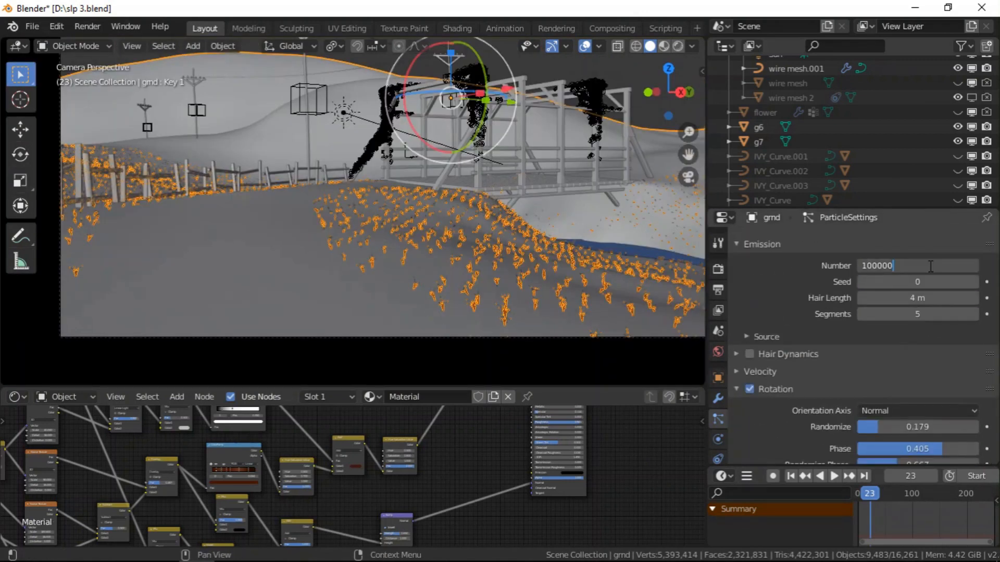
{"action": "type", "text": "0"}
{"action": "key", "text": "Return"}
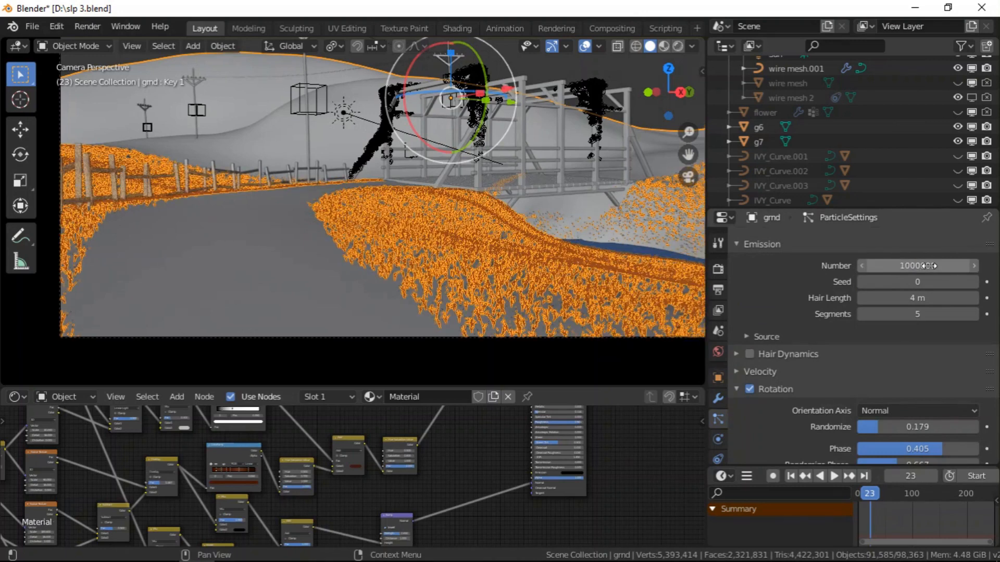
- Raise the closeup system's emission Number to 3000000
{"action": "double_click", "coordinate": [929, 266]}
{"action": "type", "text": "0"}
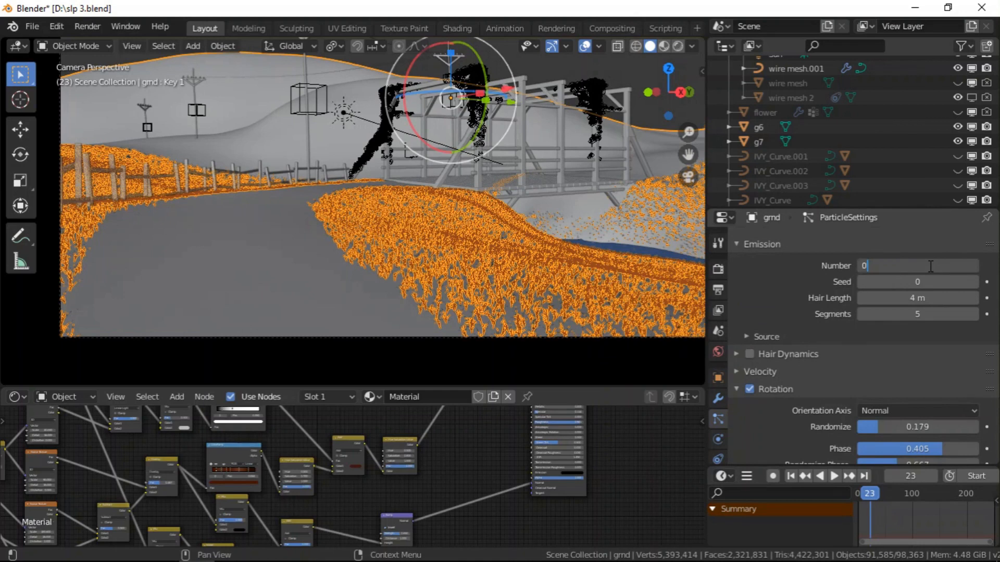
{"action": "key", "text": "Escape"}
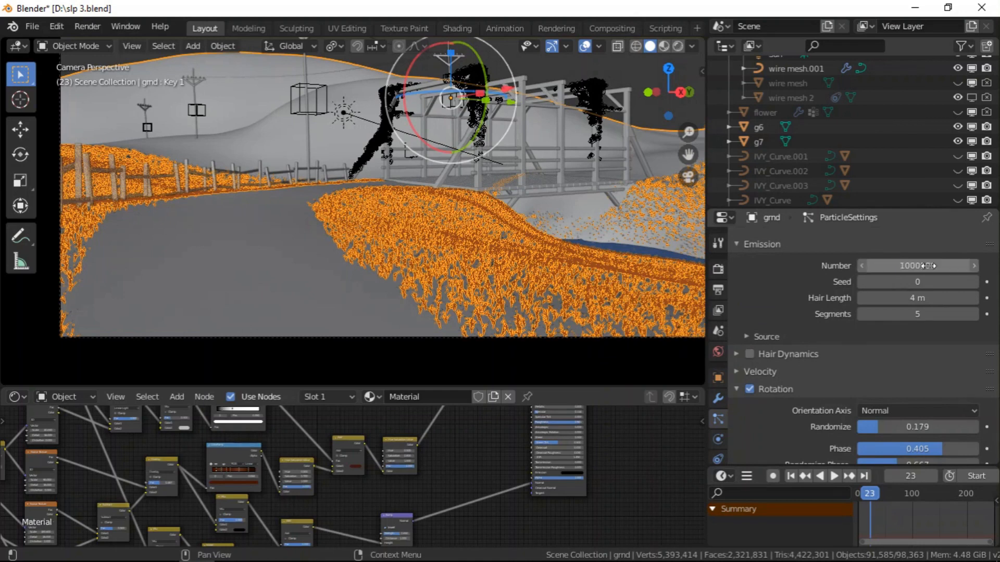
{"action": "left_click", "coordinate": [896, 262]}
{"action": "left_click", "coordinate": [865, 265]}
{"action": "key", "text": "BackSpace"}
{"action": "type", "text": "3"}
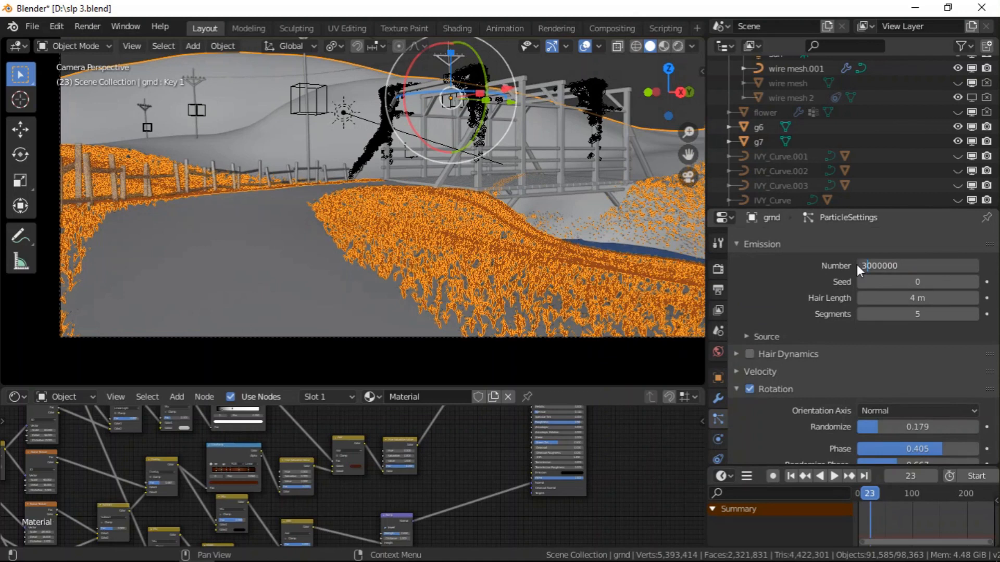
{"action": "key", "text": "Return"}
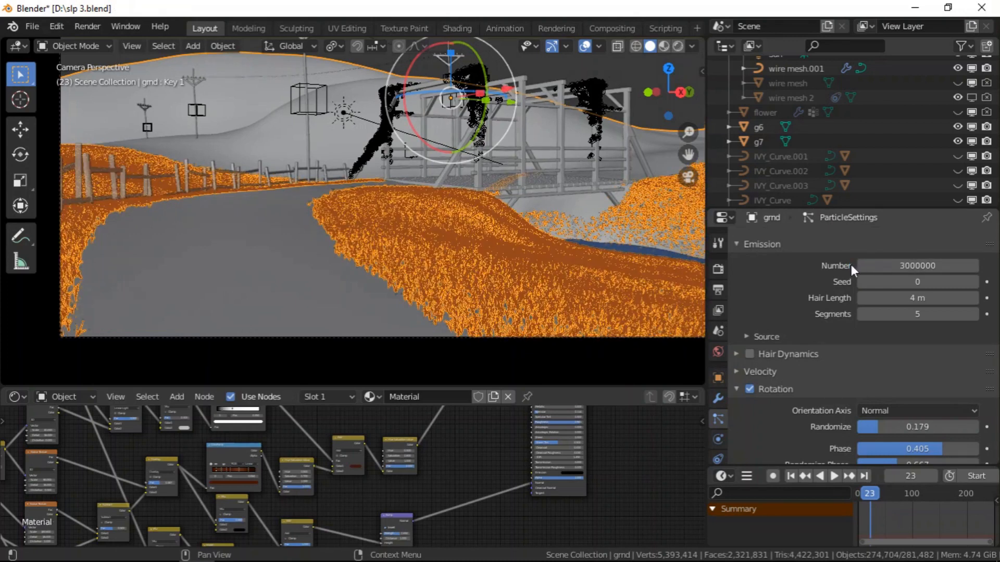
- Hide the viewport overlays and examine the grass density on the slopes around the bridge
{"action": "scroll", "coordinate": [521, 251], "scroll_direction": "down", "scroll_amount": 3}
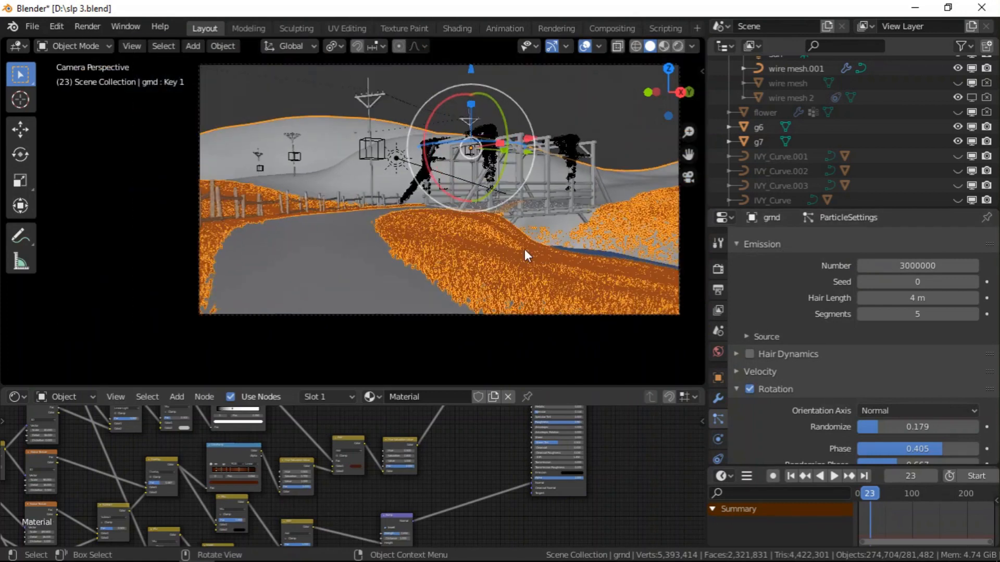
{"action": "scroll", "coordinate": [642, 233], "scroll_direction": "up", "scroll_amount": 5}
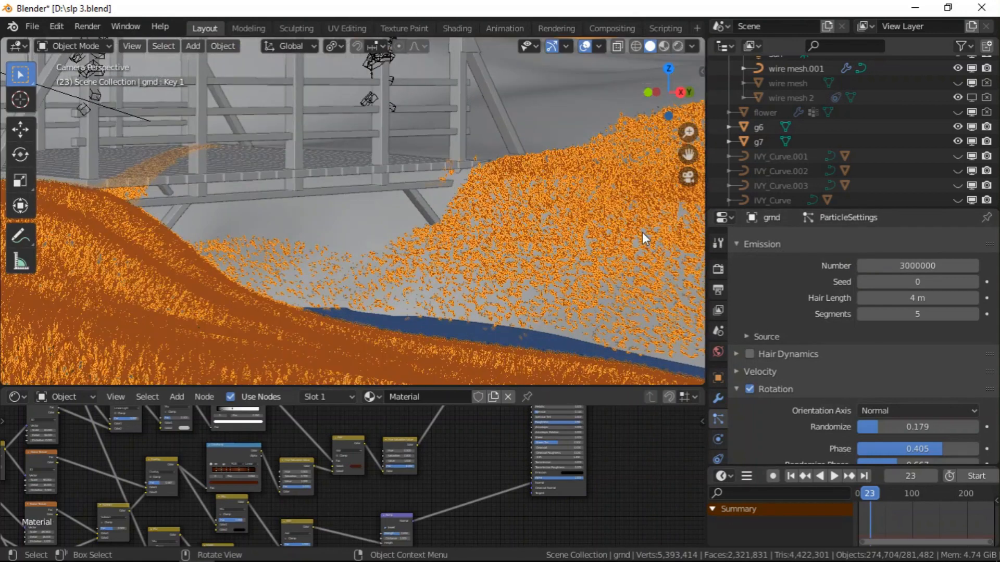
{"action": "left_click", "coordinate": [585, 46]}
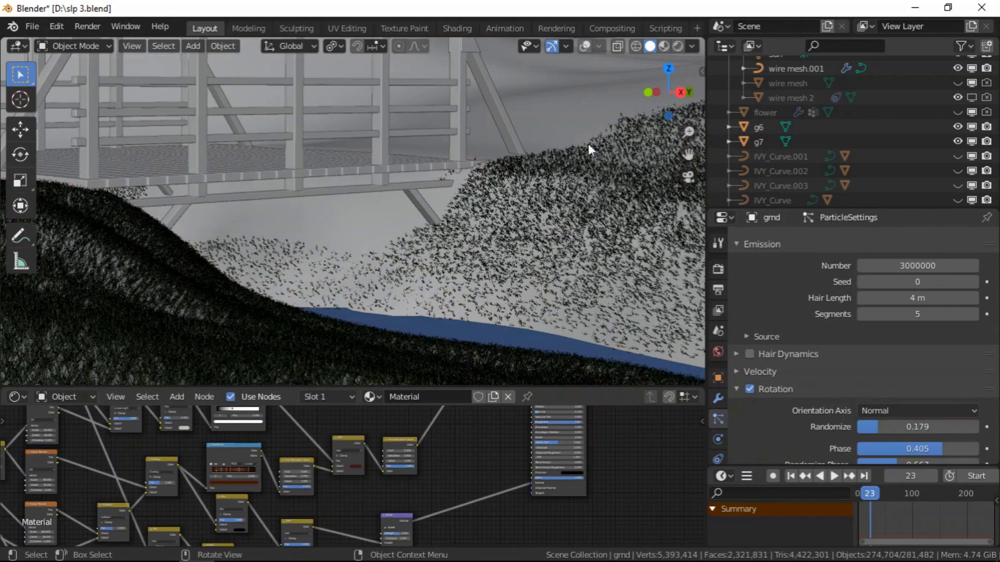
{"action": "scroll", "coordinate": [575, 224], "scroll_direction": "down", "scroll_amount": 2}
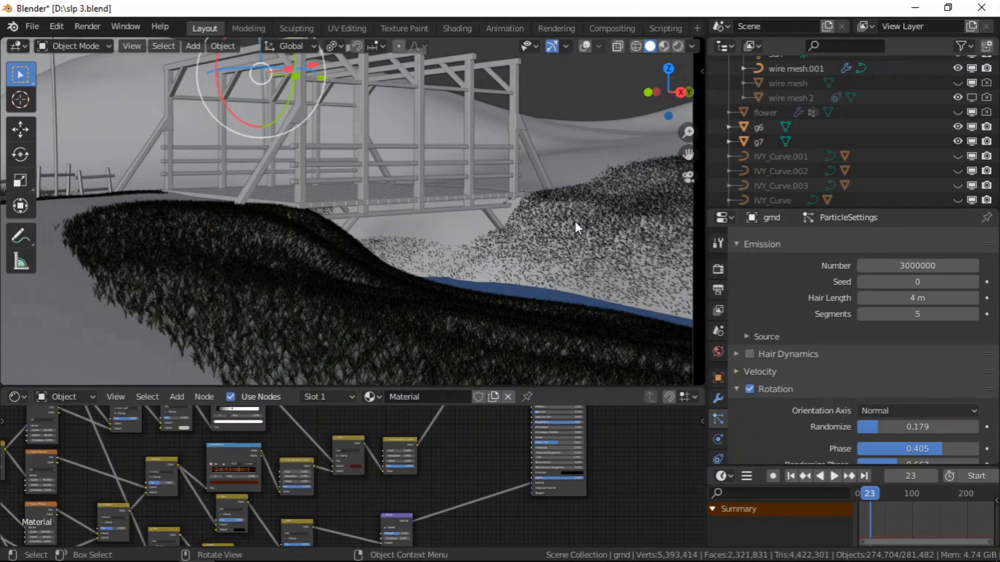
{"action": "scroll", "coordinate": [381, 171], "scroll_direction": "down", "scroll_amount": 2}
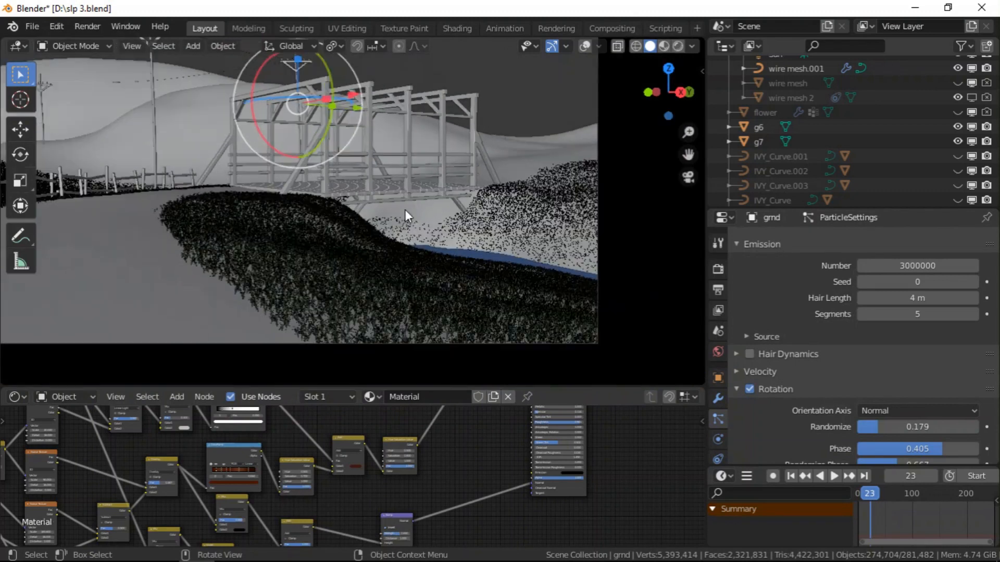
{"action": "scroll", "coordinate": [406, 213], "scroll_direction": "down", "scroll_amount": 1}
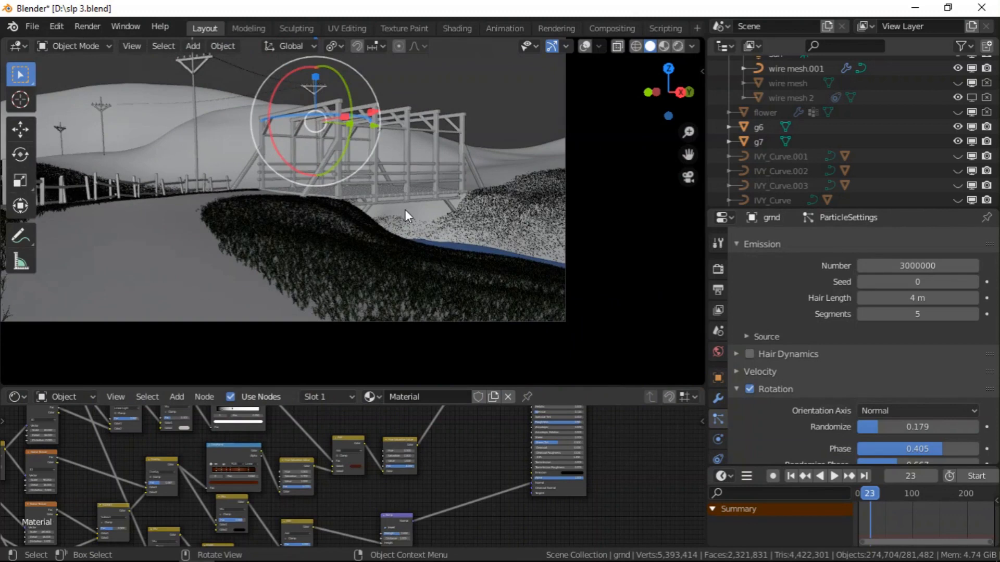
{"action": "scroll", "coordinate": [406, 214], "scroll_direction": "down", "scroll_amount": 1}
{"action": "scroll", "coordinate": [404, 211], "scroll_direction": "up", "scroll_amount": 1}
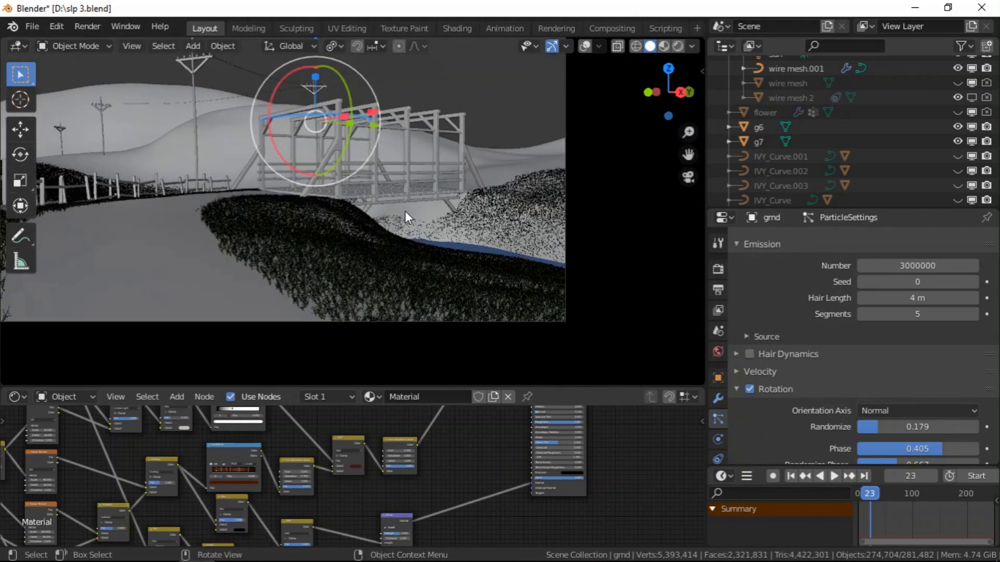
{"action": "scroll", "coordinate": [404, 215], "scroll_direction": "down", "scroll_amount": 1}
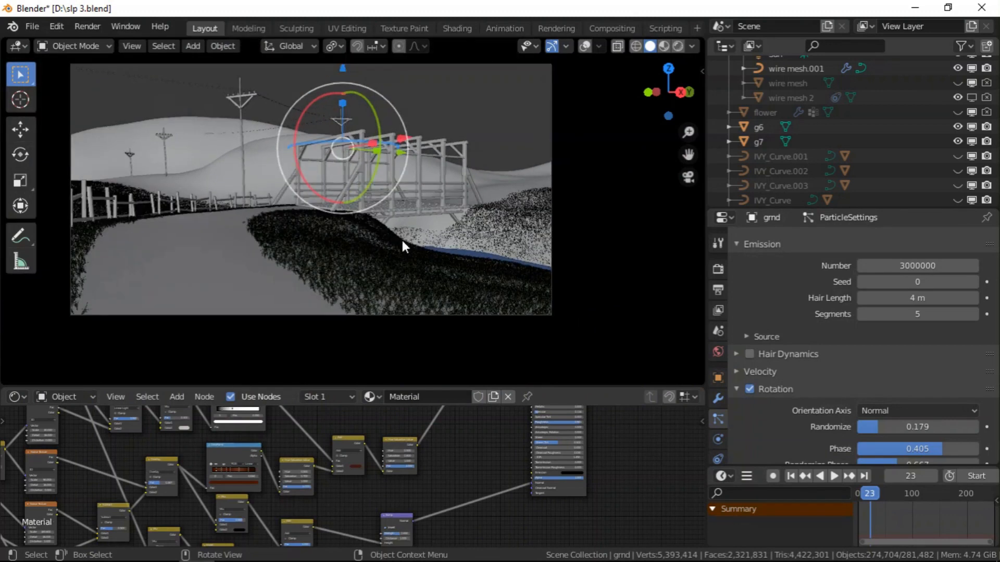
{"action": "scroll", "coordinate": [402, 240], "scroll_direction": "up", "scroll_amount": 2}
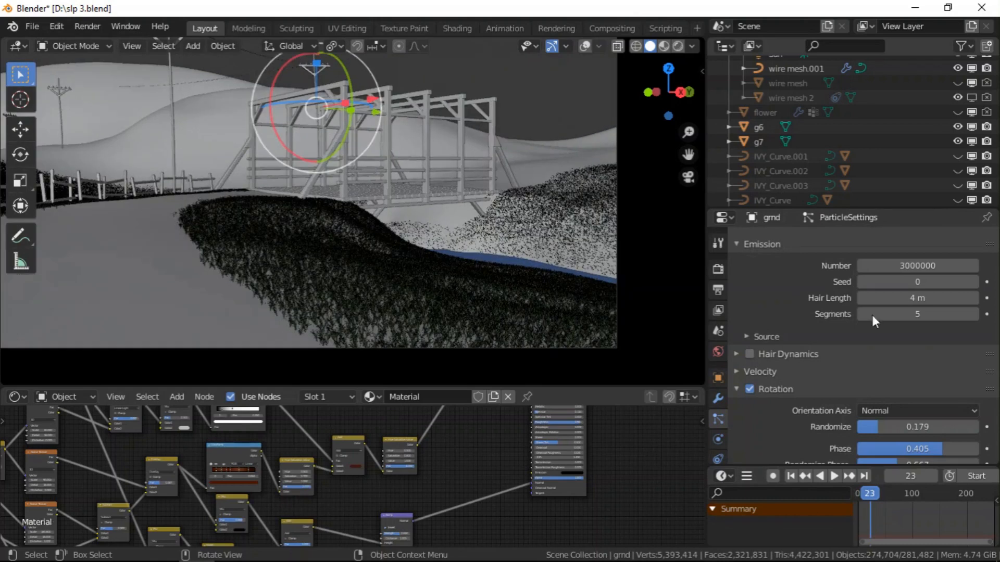
- Reduce the closeup system's emission Number to 1000000
{"action": "scroll", "coordinate": [872, 315], "scroll_direction": "up", "scroll_amount": 3}
{"action": "left_click", "coordinate": [902, 323]}
{"action": "left_click", "coordinate": [868, 323]}
{"action": "key", "text": "BackSpace"}
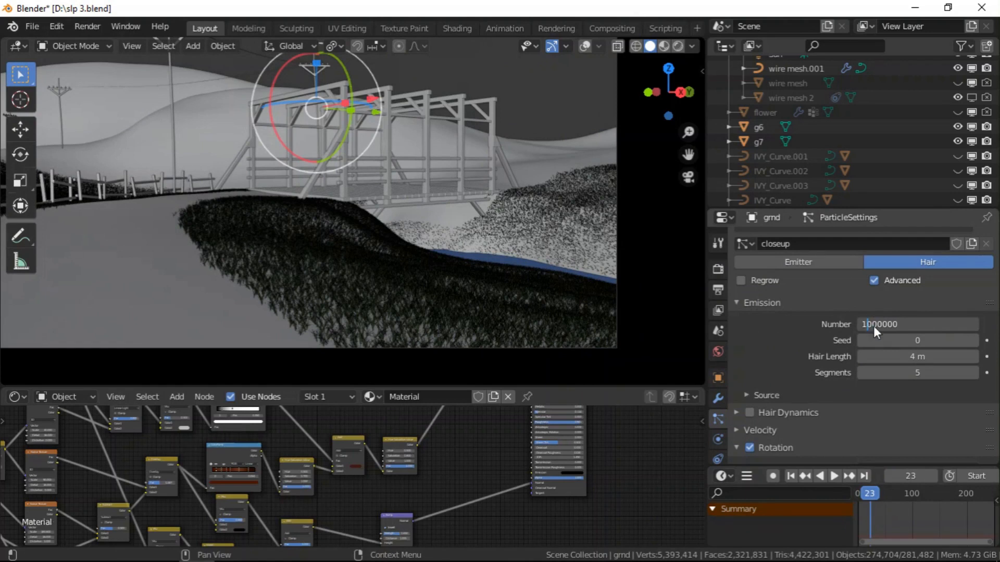
{"action": "key", "text": "Return"}
- Add a new texture in the second texture slot of the closeup particle system
{"action": "scroll", "coordinate": [867, 407], "scroll_direction": "down", "scroll_amount": 10}
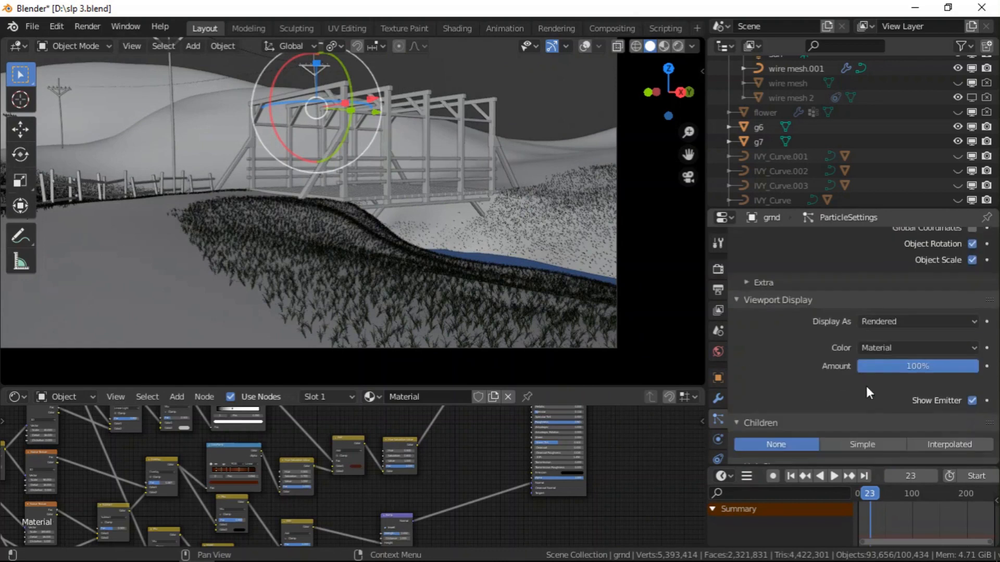
{"action": "left_click", "coordinate": [861, 392]}
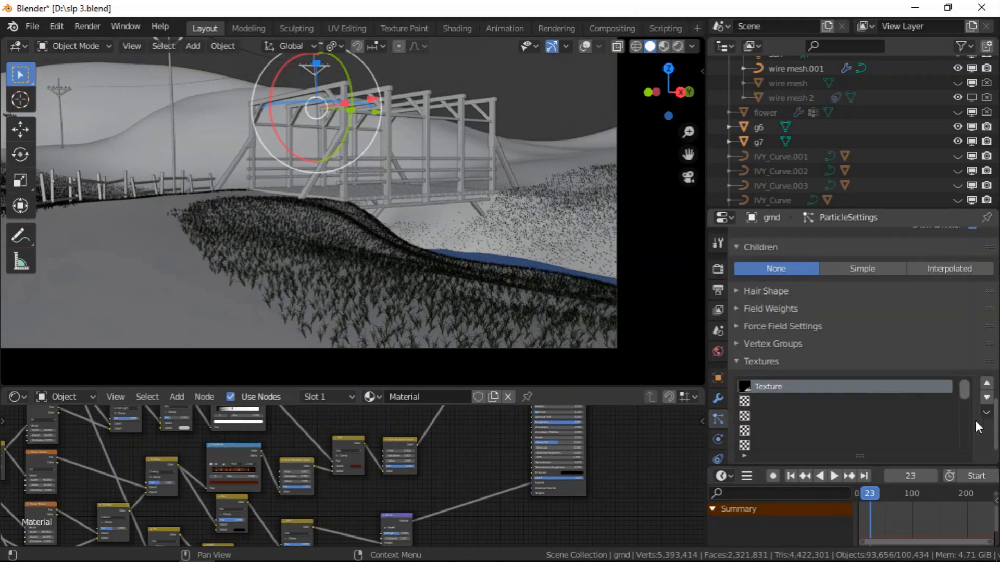
{"action": "scroll", "coordinate": [976, 422], "scroll_direction": "down", "scroll_amount": 2}
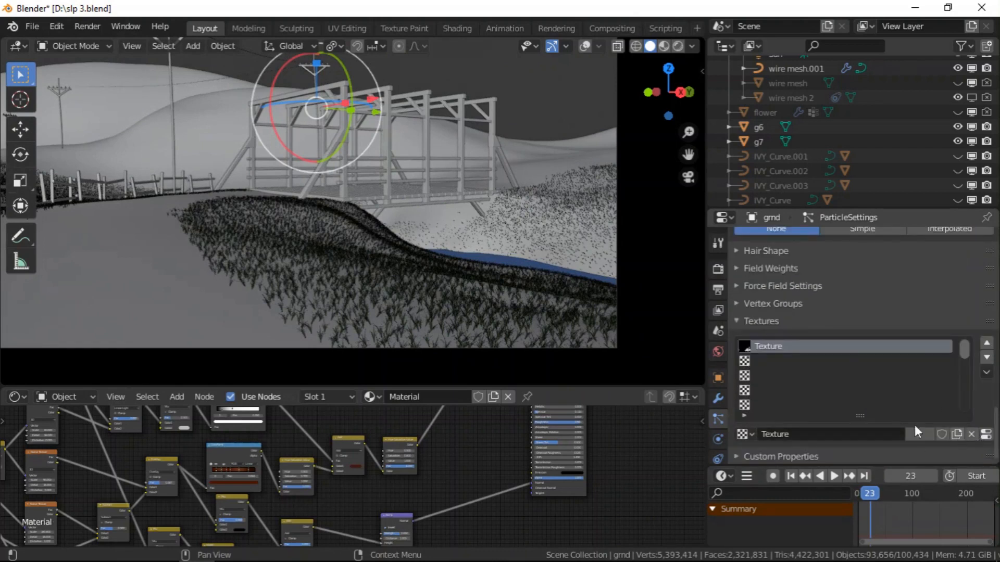
{"action": "left_click", "coordinate": [758, 359]}
{"action": "left_click", "coordinate": [838, 435]}
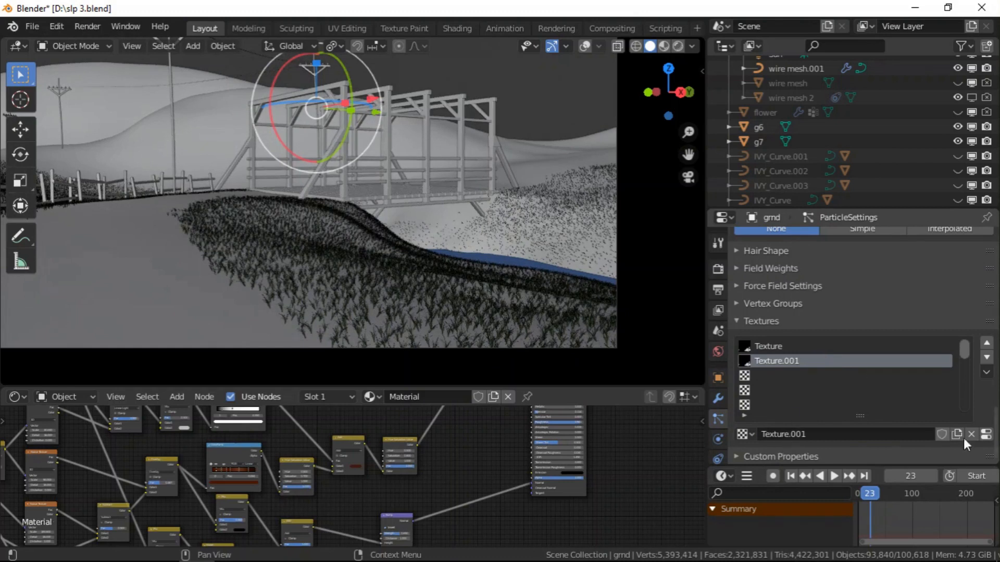
- Open the settings of Texture.001 and change its type to Clouds
{"action": "left_click", "coordinate": [986, 435]}
{"action": "scroll", "coordinate": [846, 359], "scroll_direction": "up", "scroll_amount": 8}
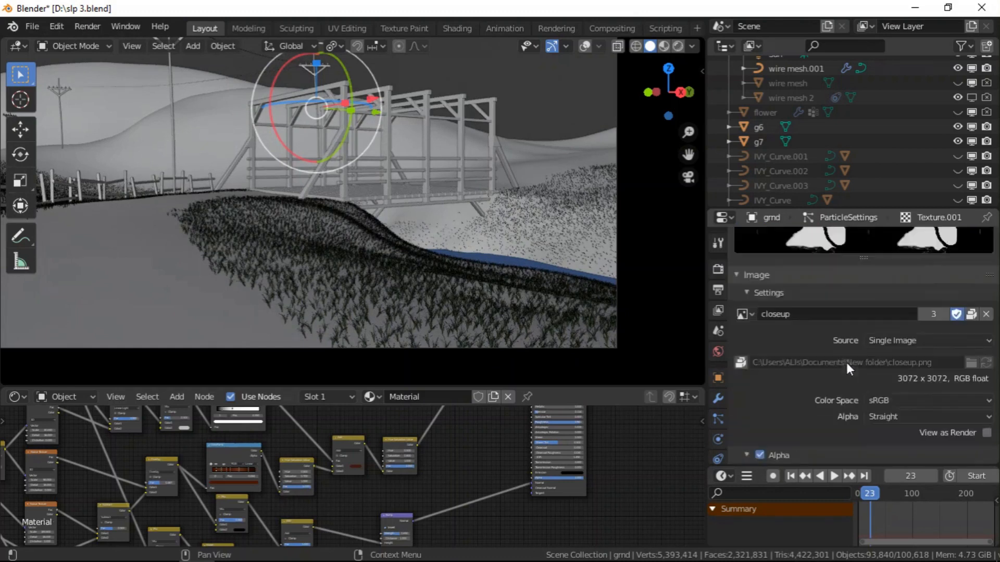
{"action": "scroll", "coordinate": [847, 367], "scroll_direction": "up", "scroll_amount": 6}
{"action": "left_click", "coordinate": [834, 284]}
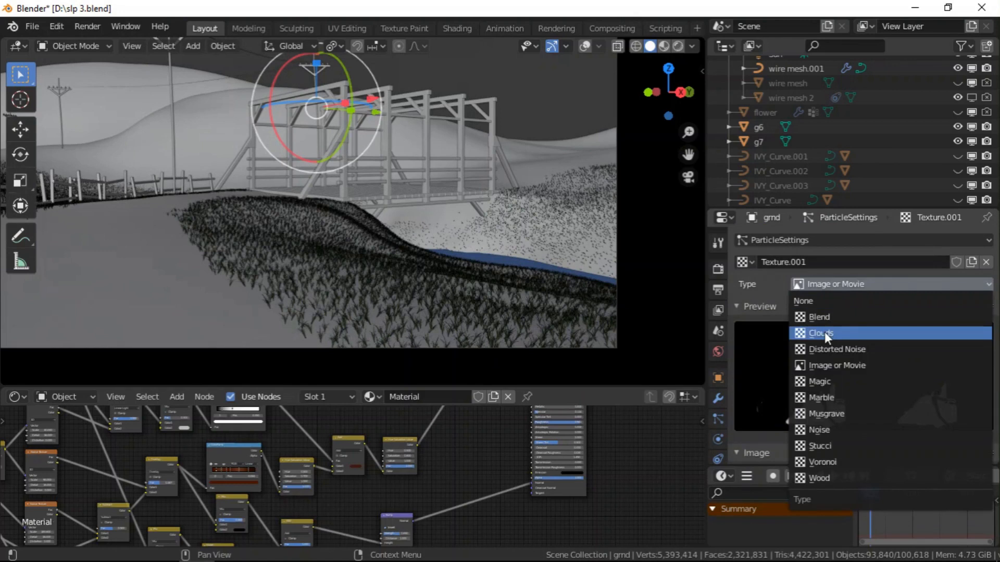
{"action": "left_click", "coordinate": [824, 333]}
- Enable the Color Ramp in the color settings of the Clouds texture
{"action": "scroll", "coordinate": [832, 397], "scroll_direction": "down", "scroll_amount": 10}
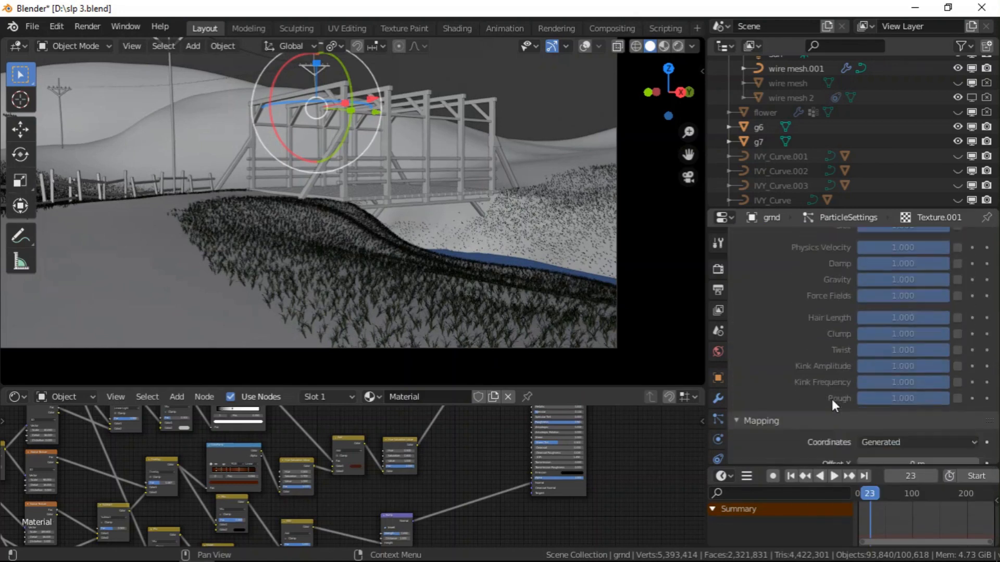
{"action": "scroll", "coordinate": [832, 402], "scroll_direction": "down", "scroll_amount": 8}
{"action": "left_click", "coordinate": [761, 413]}
{"action": "scroll", "coordinate": [794, 401], "scroll_direction": "down", "scroll_amount": 2}
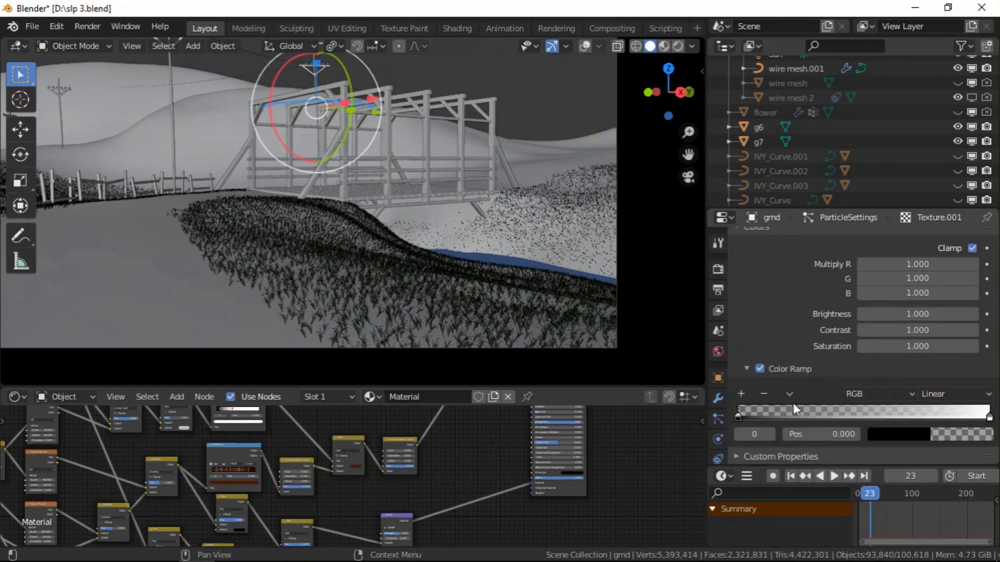
- Collapse the Colors, Mapping, Influence and Clouds sections of the texture settings
{"action": "scroll", "coordinate": [776, 345], "scroll_direction": "up", "scroll_amount": 6}
{"action": "left_click", "coordinate": [743, 403]}
{"action": "left_click", "coordinate": [745, 296]}
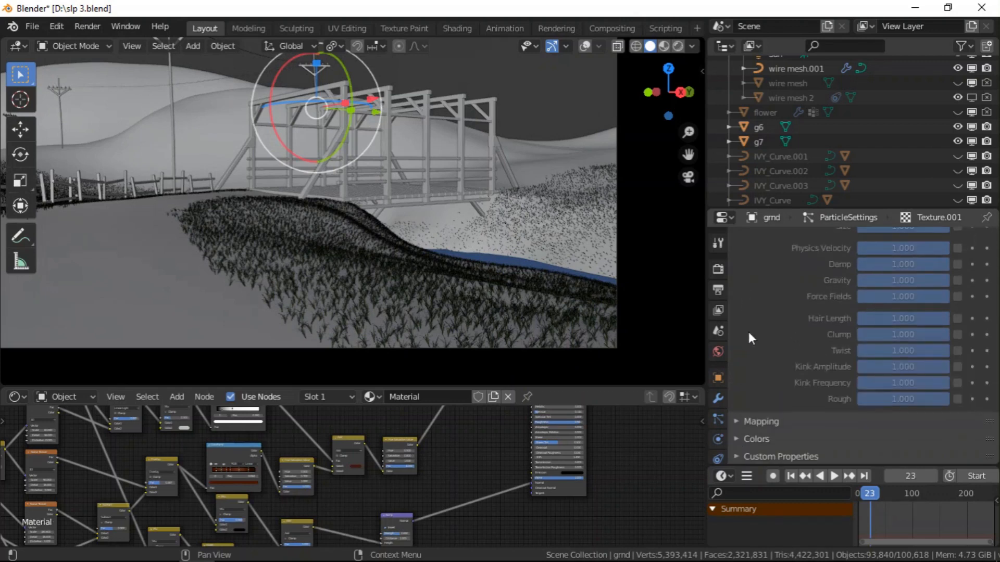
{"action": "scroll", "coordinate": [745, 315], "scroll_direction": "up", "scroll_amount": 4}
{"action": "left_click", "coordinate": [740, 272]}
{"action": "scroll", "coordinate": [750, 298], "scroll_direction": "up", "scroll_amount": 2}
{"action": "scroll", "coordinate": [750, 298], "scroll_direction": "up", "scroll_amount": 3}
{"action": "left_click", "coordinate": [789, 387]}
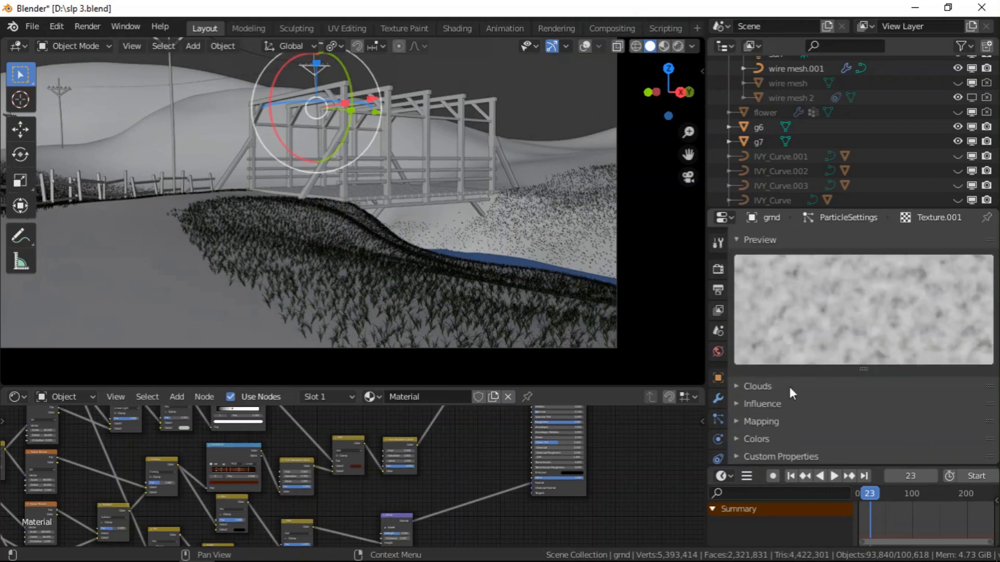
- Increase the Clouds texture's contrast by moving the ramp's black stop to about 0.35 and the white stop to about 0.56, checking the preview
{"action": "left_click", "coordinate": [761, 442]}
{"action": "scroll", "coordinate": [776, 437], "scroll_direction": "down", "scroll_amount": 3}
{"action": "scroll", "coordinate": [777, 437], "scroll_direction": "down", "scroll_amount": 5}
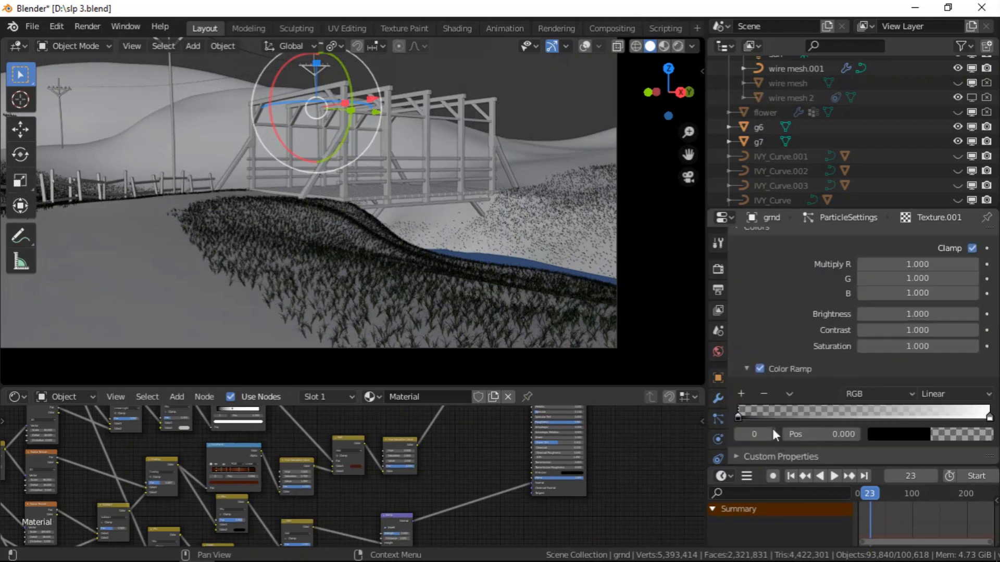
{"action": "left_click_drag", "start_coordinate": [808, 414], "coordinate": [824, 412]}
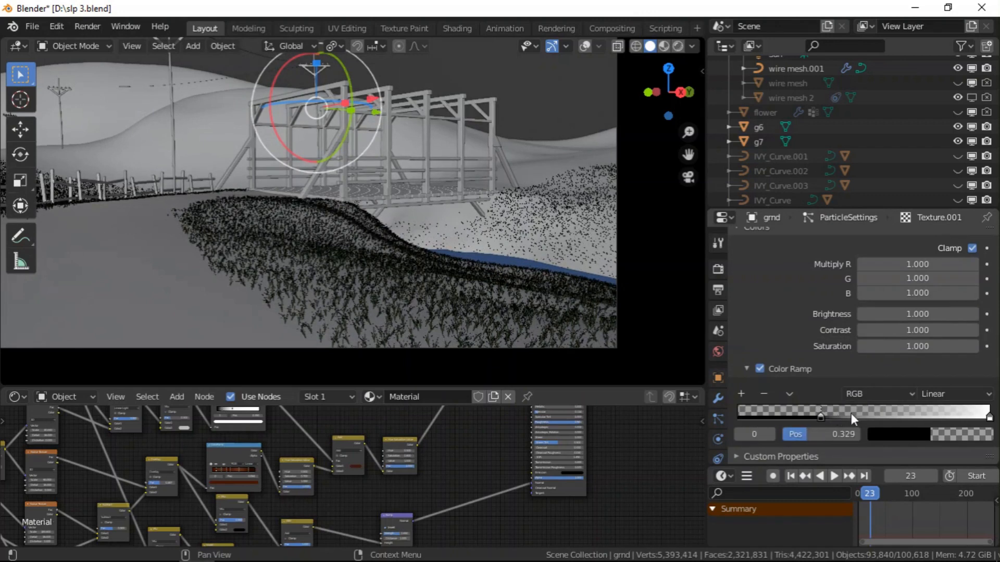
{"action": "left_click_drag", "start_coordinate": [985, 414], "coordinate": [880, 414]}
{"action": "left_click", "coordinate": [824, 415]}
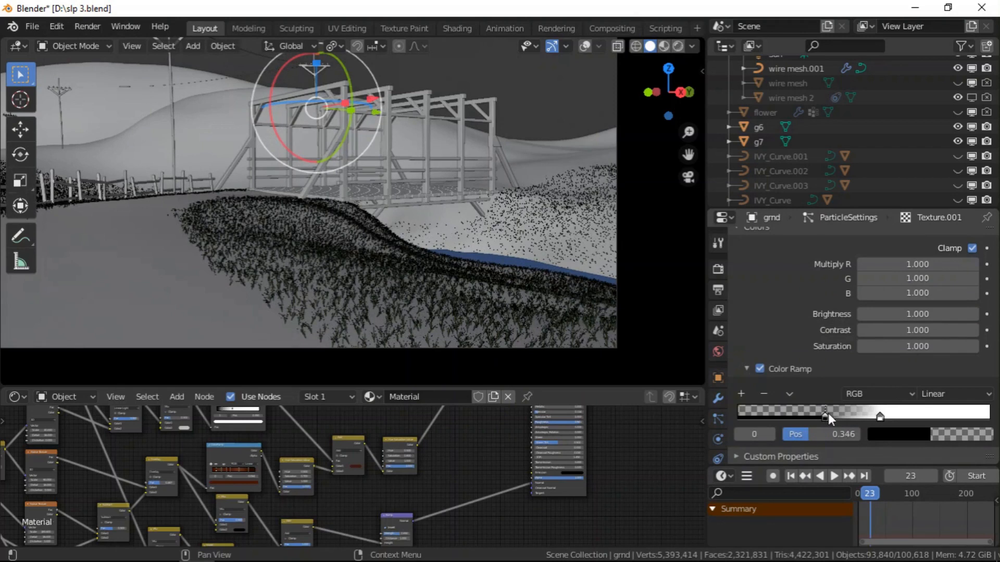
{"action": "scroll", "coordinate": [839, 403], "scroll_direction": "up", "scroll_amount": 8}
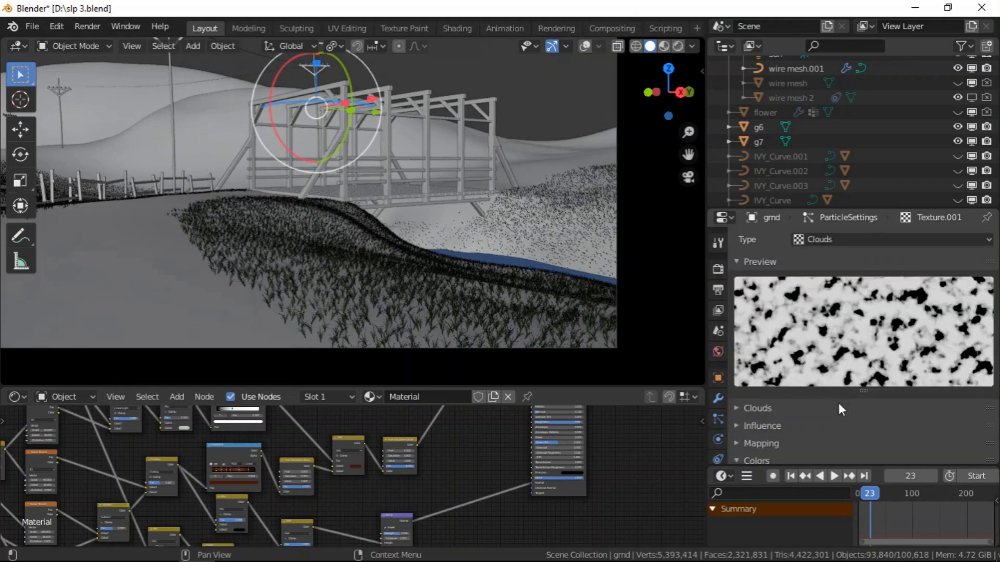
{"action": "scroll", "coordinate": [838, 405], "scroll_direction": "down", "scroll_amount": 8}
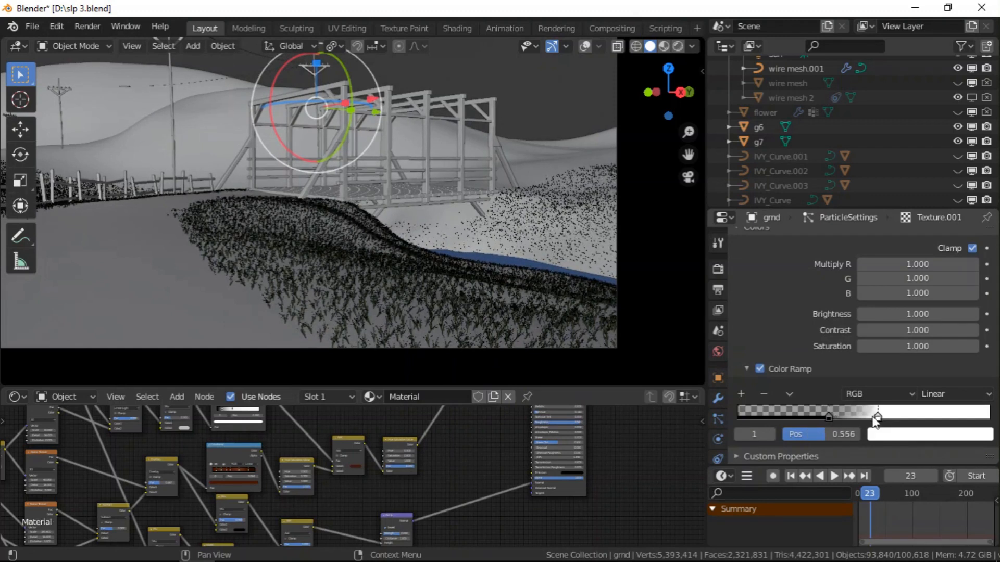
{"action": "scroll", "coordinate": [866, 412], "scroll_direction": "up", "scroll_amount": 4}
{"action": "scroll", "coordinate": [866, 412], "scroll_direction": "up", "scroll_amount": 9}
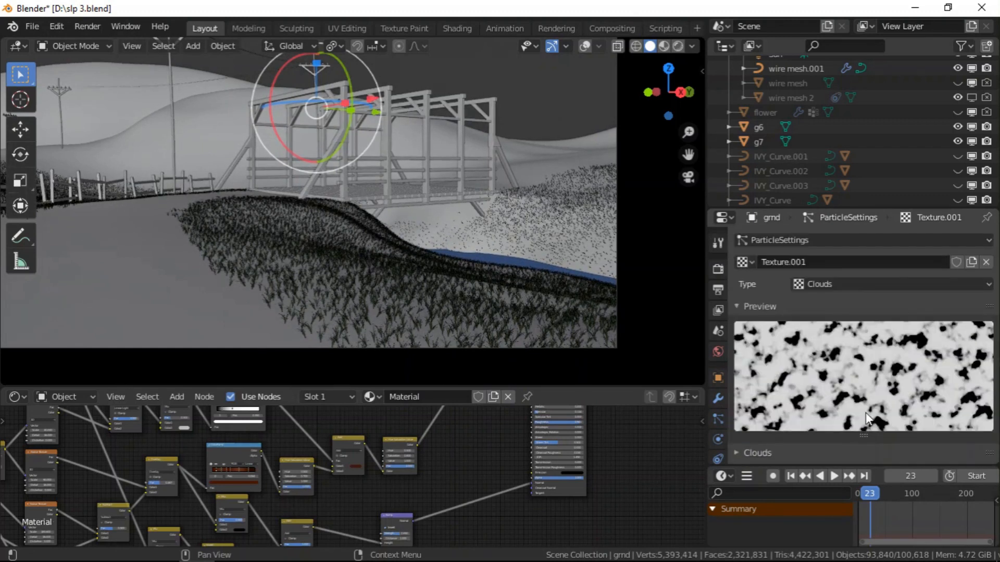
- Collapse the Influence section, expand the Clouds section of Texture.001 and raise the noise size to about 0.54
{"action": "scroll", "coordinate": [866, 413], "scroll_direction": "down", "scroll_amount": 8}
{"action": "left_click", "coordinate": [763, 295]}
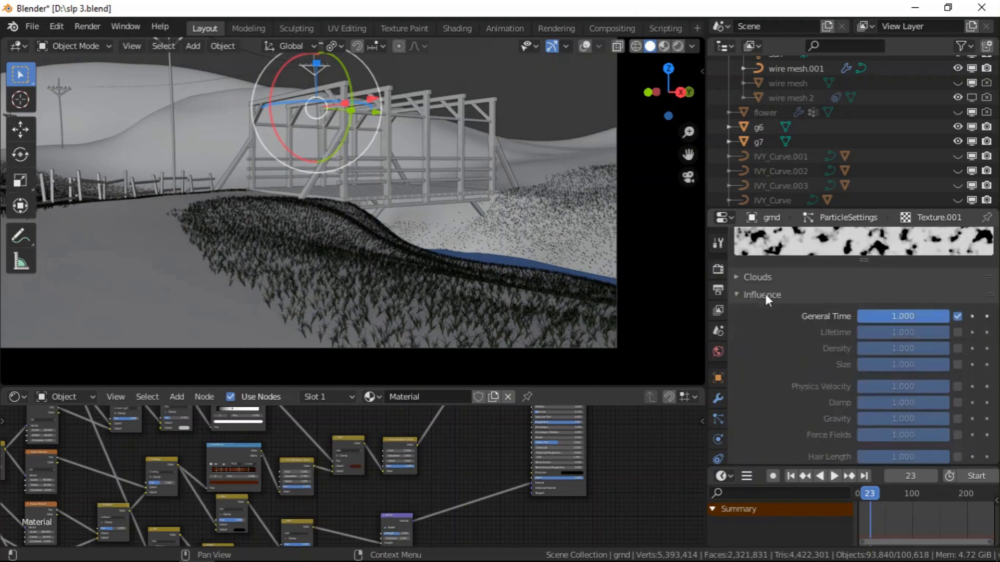
{"action": "left_click", "coordinate": [764, 294]}
{"action": "left_click", "coordinate": [764, 278]}
{"action": "scroll", "coordinate": [889, 373], "scroll_direction": "up", "scroll_amount": 4}
{"action": "mouse_move", "coordinate": [902, 450]}
{"action": "left_mouse_down"}
{"action": "mouse_move", "coordinate": [964, 450]}
{"action": "mouse_move", "coordinate": [918, 446]}
{"action": "left_mouse_up"}
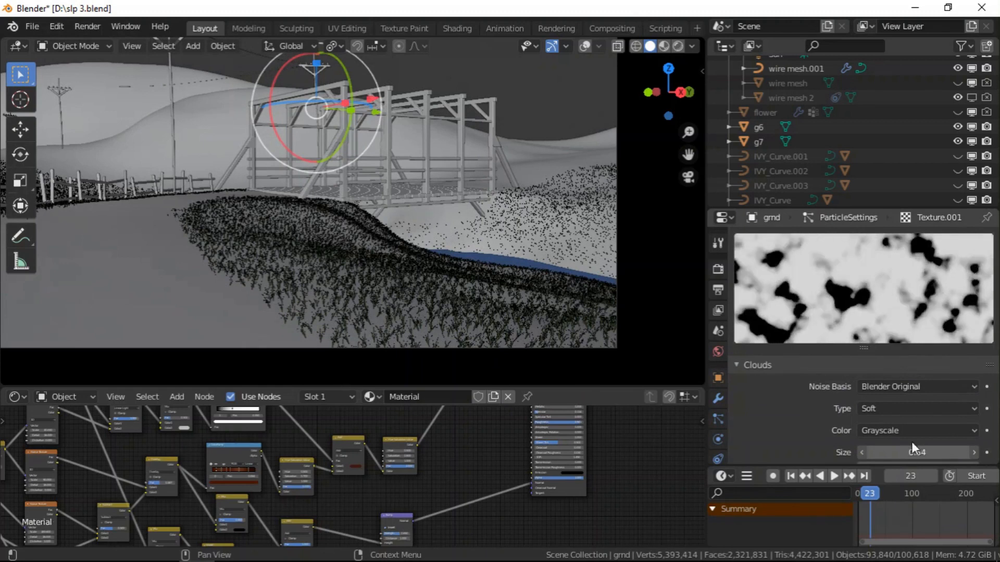
- Expand the texture's Influence section and enable Hair Length so that the clouds pattern drives the grass length
{"action": "scroll", "coordinate": [884, 426], "scroll_direction": "down", "scroll_amount": 10}
{"action": "scroll", "coordinate": [884, 426], "scroll_direction": "down", "scroll_amount": 5}
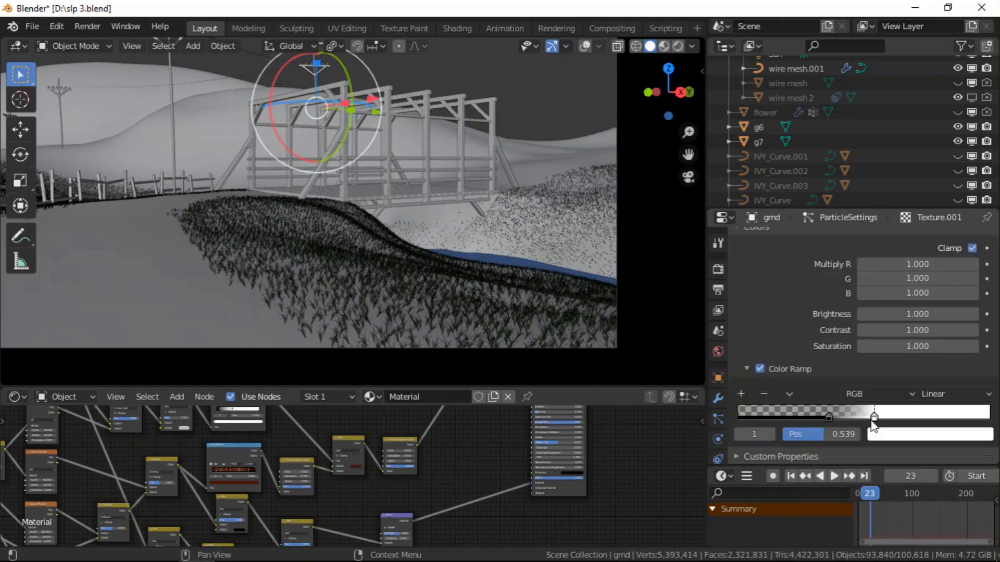
{"action": "scroll", "coordinate": [870, 418], "scroll_direction": "up", "scroll_amount": 12}
{"action": "scroll", "coordinate": [750, 302], "scroll_direction": "down", "scroll_amount": 10}
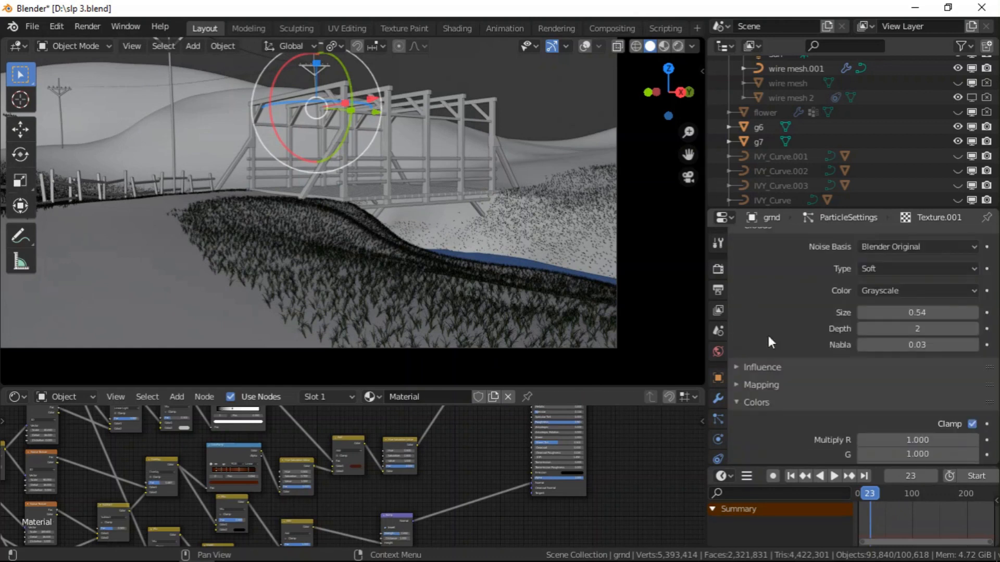
{"action": "left_click", "coordinate": [736, 279]}
{"action": "scroll", "coordinate": [813, 365], "scroll_direction": "down", "scroll_amount": 1}
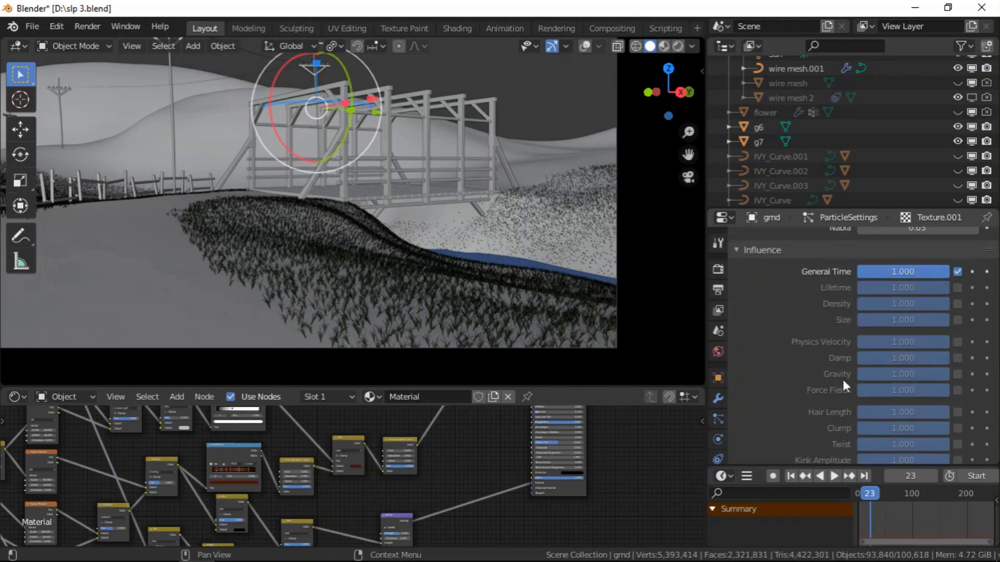
{"action": "scroll", "coordinate": [820, 414], "scroll_direction": "down", "scroll_amount": 3}
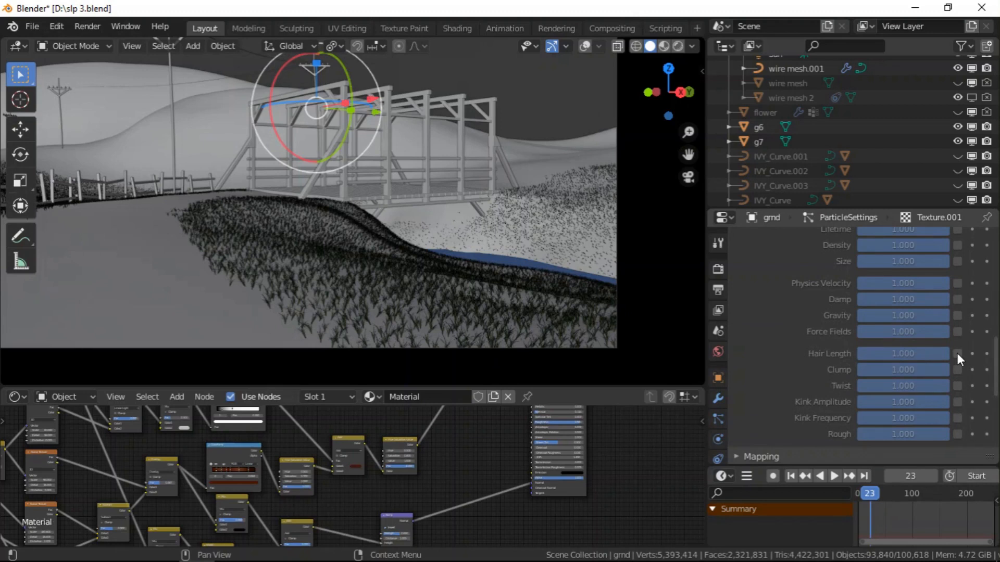
{"action": "left_click", "coordinate": [957, 353]}
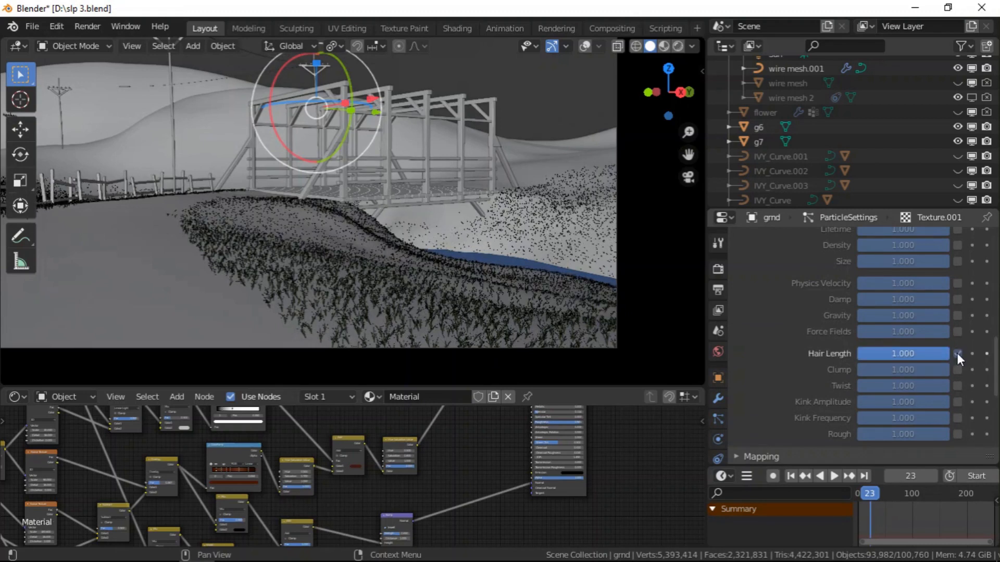
{"action": "scroll", "coordinate": [498, 323], "scroll_direction": "up", "scroll_amount": 3}
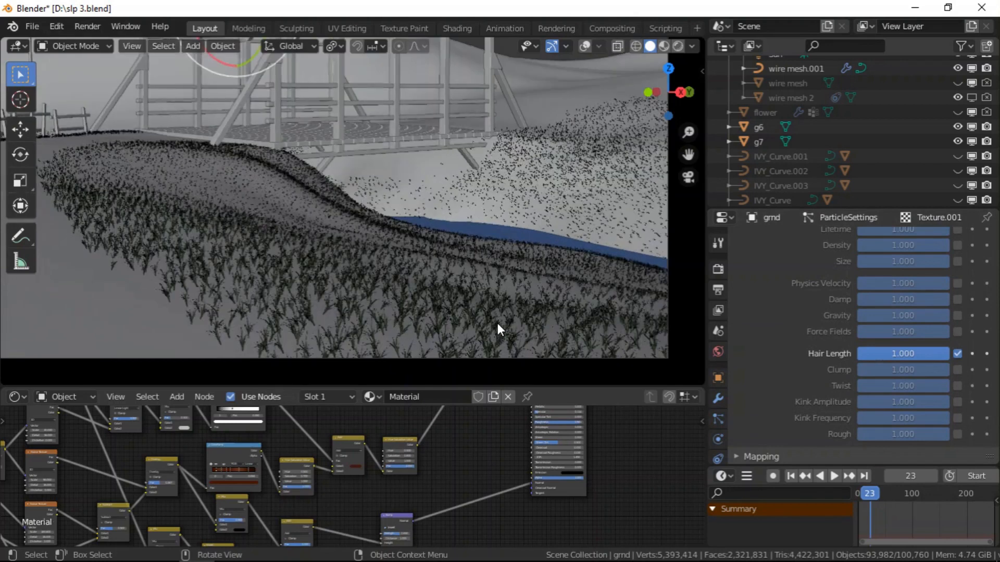
- Set the Clouds texture's size to 0.1 and toggle the Hair Length influence, leaving it enabled, to refresh the grass
{"action": "scroll", "coordinate": [814, 353], "scroll_direction": "up", "scroll_amount": 10}
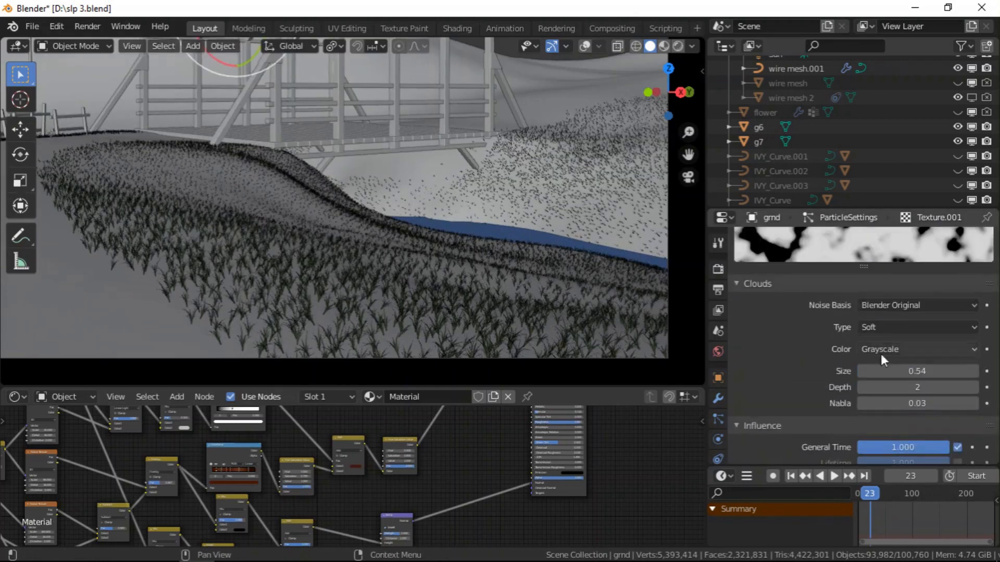
{"action": "left_click", "coordinate": [912, 372]}
{"action": "type", "text": "0.1"}
{"action": "key", "text": "Return"}
{"action": "scroll", "coordinate": [922, 412], "scroll_direction": "down", "scroll_amount": 5}
{"action": "scroll", "coordinate": [938, 401], "scroll_direction": "down", "scroll_amount": 4}
{"action": "left_click", "coordinate": [958, 384]}
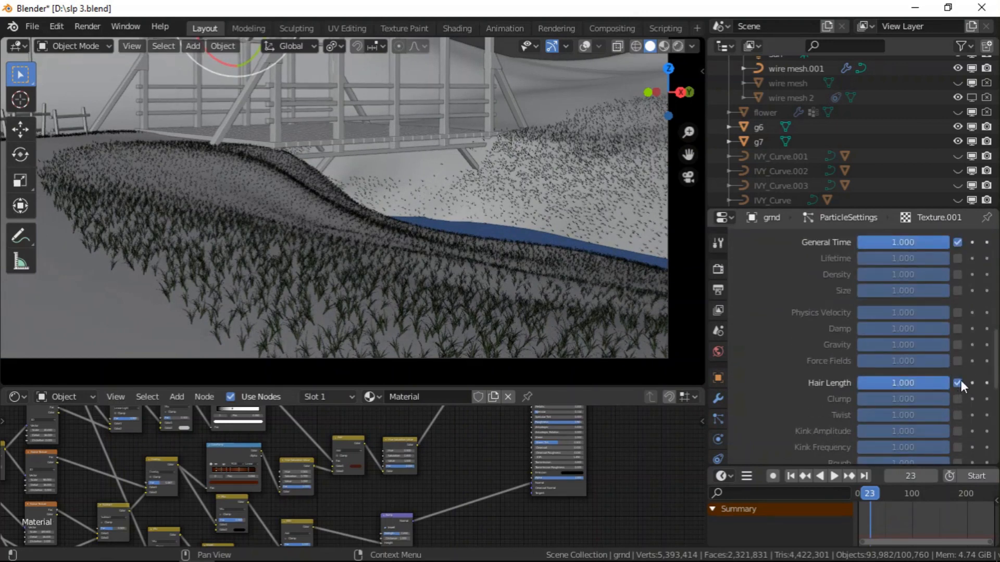
{"action": "left_click", "coordinate": [958, 383]}
{"action": "left_click", "coordinate": [955, 386]}
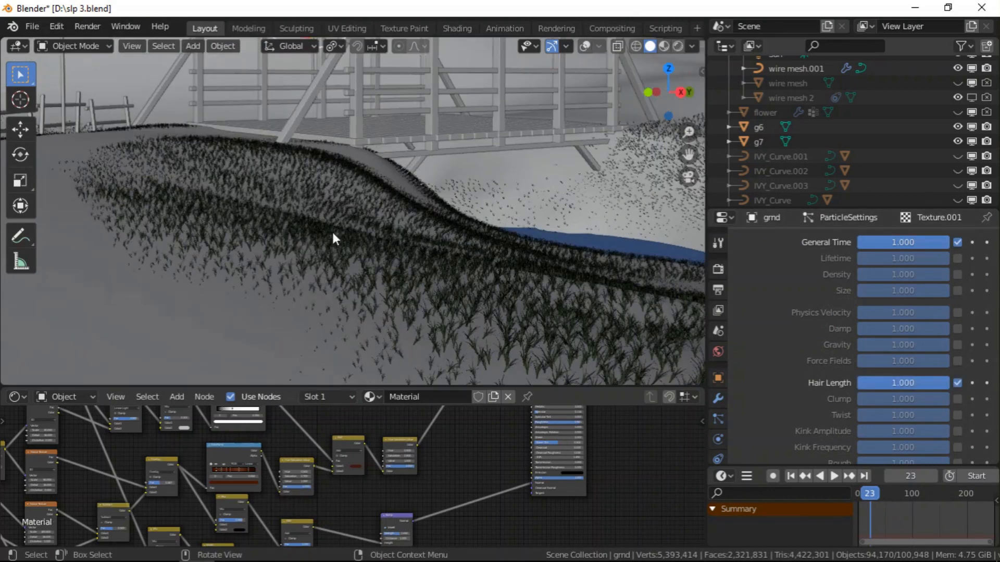
- Set the Clouds texture's size to 0.05 and switch the Hair Length influence off and on to update the grass
{"action": "scroll", "coordinate": [825, 338], "scroll_direction": "up", "scroll_amount": 6}
{"action": "scroll", "coordinate": [920, 344], "scroll_direction": "up", "scroll_amount": 1}
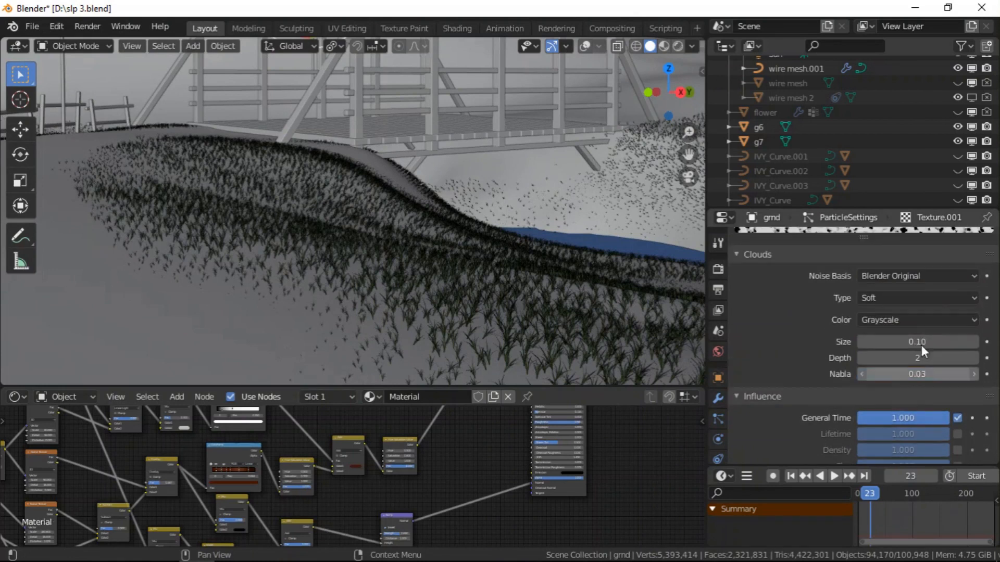
{"action": "left_click", "coordinate": [921, 343]}
{"action": "key", "text": "BackSpace"}
{"action": "type", "text": "0"}
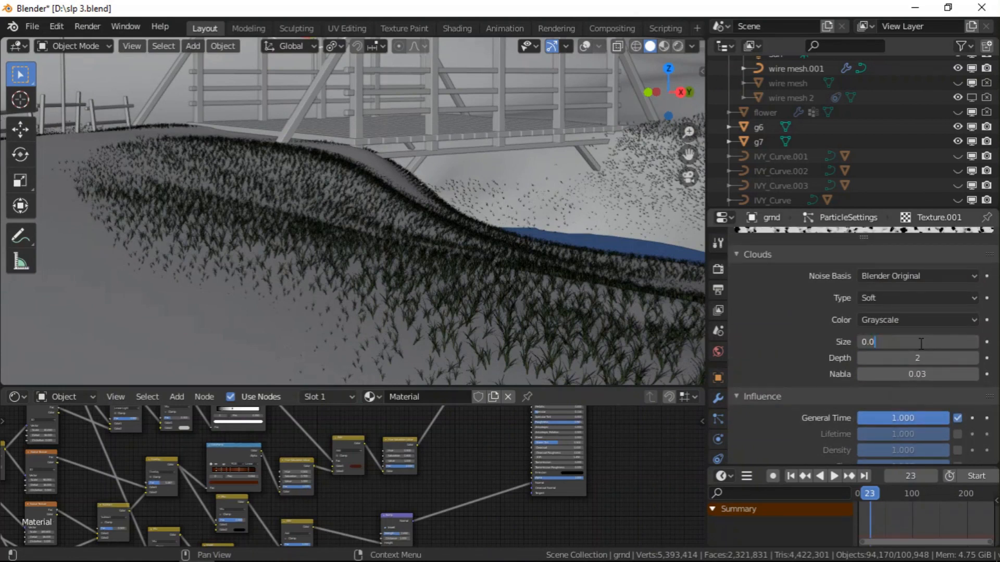
{"action": "type", "text": "5"}
{"action": "key", "text": "Return"}
{"action": "scroll", "coordinate": [910, 341], "scroll_direction": "down", "scroll_amount": 7}
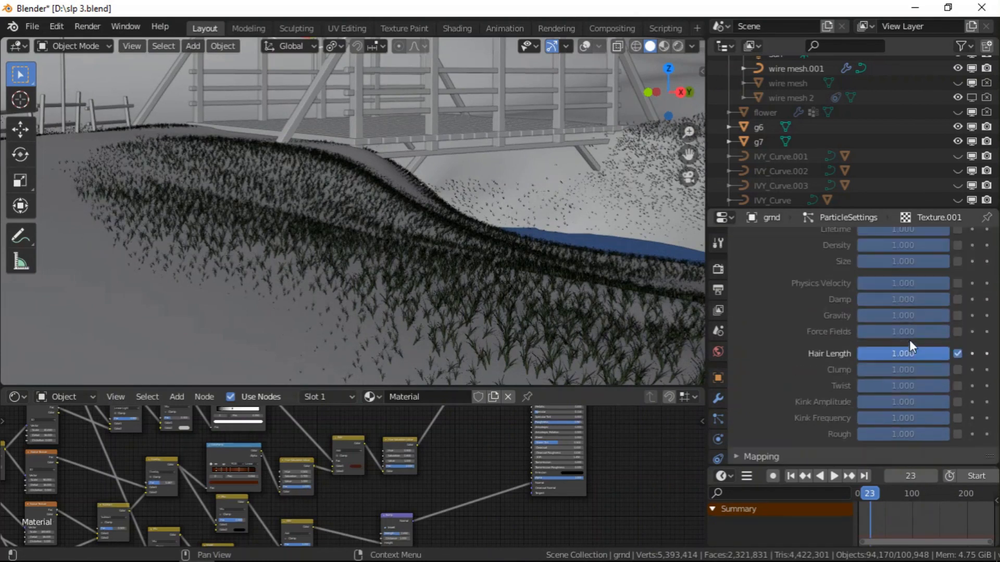
{"action": "left_click", "coordinate": [957, 354]}
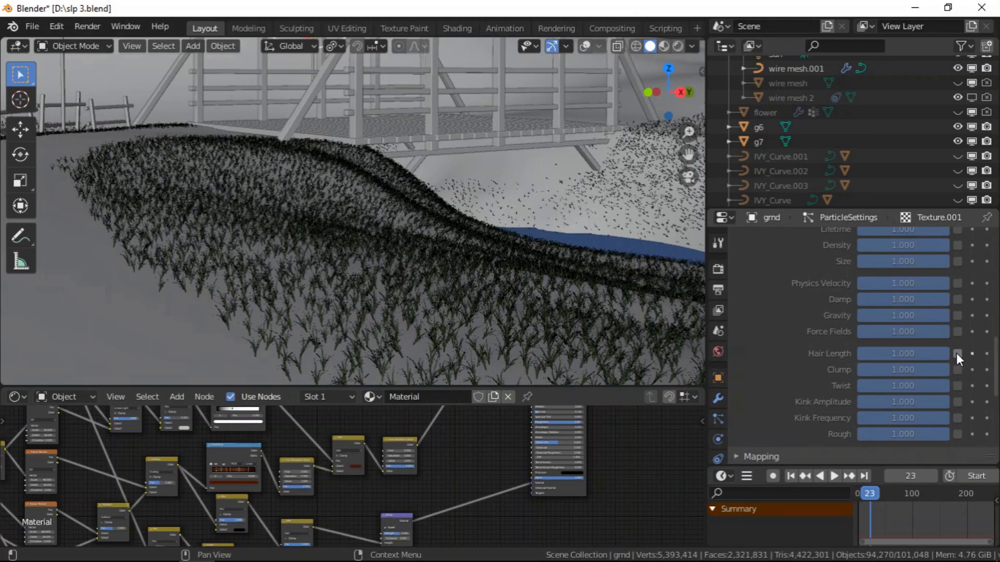
{"action": "left_click", "coordinate": [957, 354]}
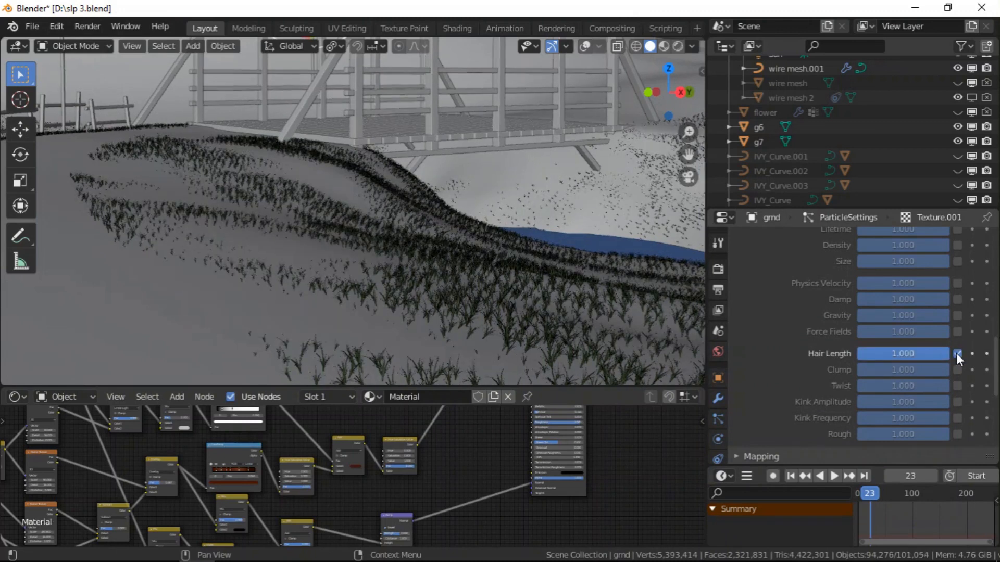
- Try a finer Clouds texture size and re-enable the Hair Length influence to compare the grass distribution
{"action": "scroll", "coordinate": [908, 352], "scroll_direction": "up", "scroll_amount": 10}
{"action": "left_click", "coordinate": [928, 401]}
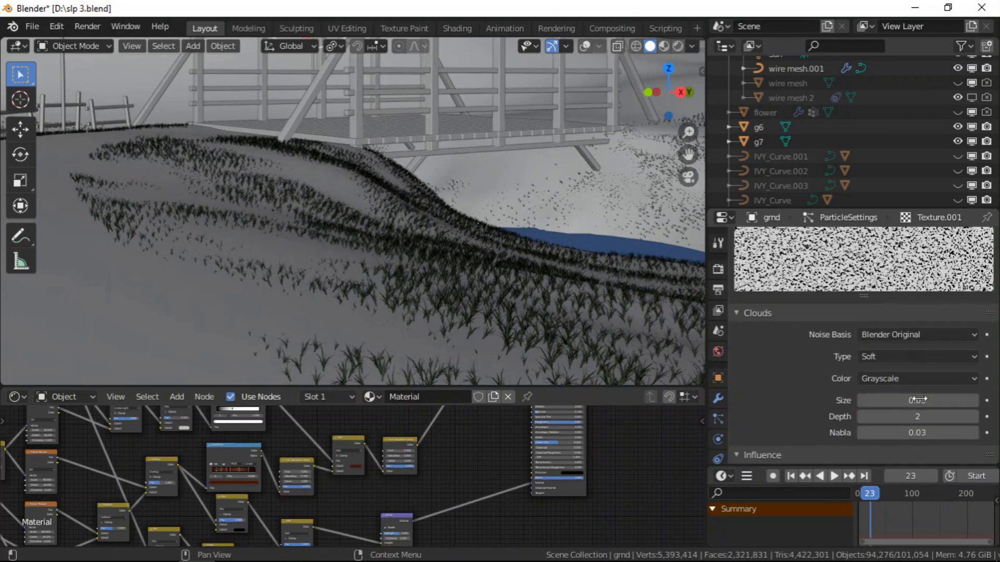
{"action": "left_click", "coordinate": [928, 401]}
{"action": "key", "text": "BackSpace"}
{"action": "type", "text": "0"}
{"action": "key", "text": "Return"}
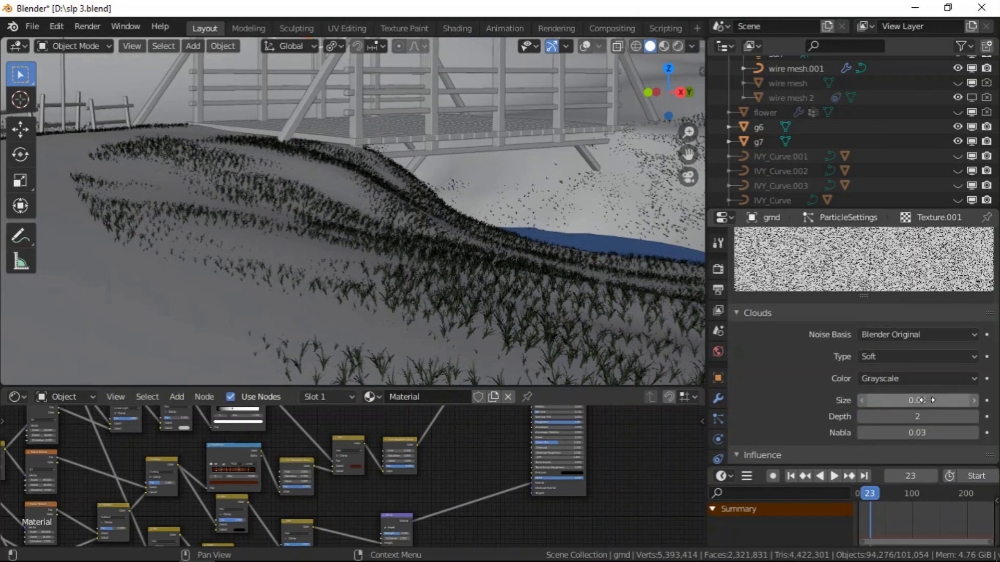
{"action": "scroll", "coordinate": [928, 401], "scroll_direction": "down", "scroll_amount": 8}
{"action": "scroll", "coordinate": [929, 401], "scroll_direction": "down", "scroll_amount": 12}
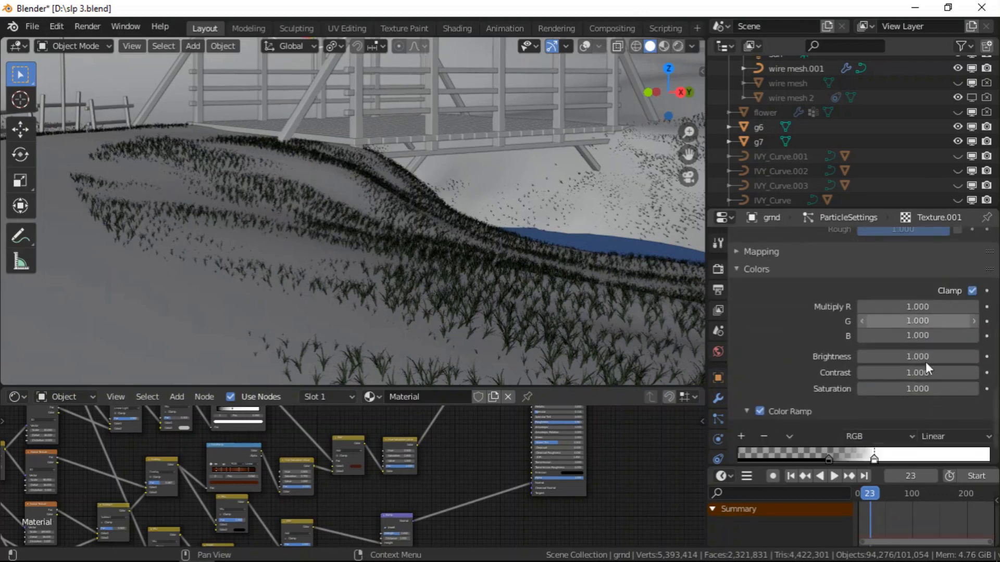
{"action": "scroll", "coordinate": [927, 360], "scroll_direction": "up", "scroll_amount": 4}
{"action": "scroll", "coordinate": [933, 333], "scroll_direction": "up", "scroll_amount": 4}
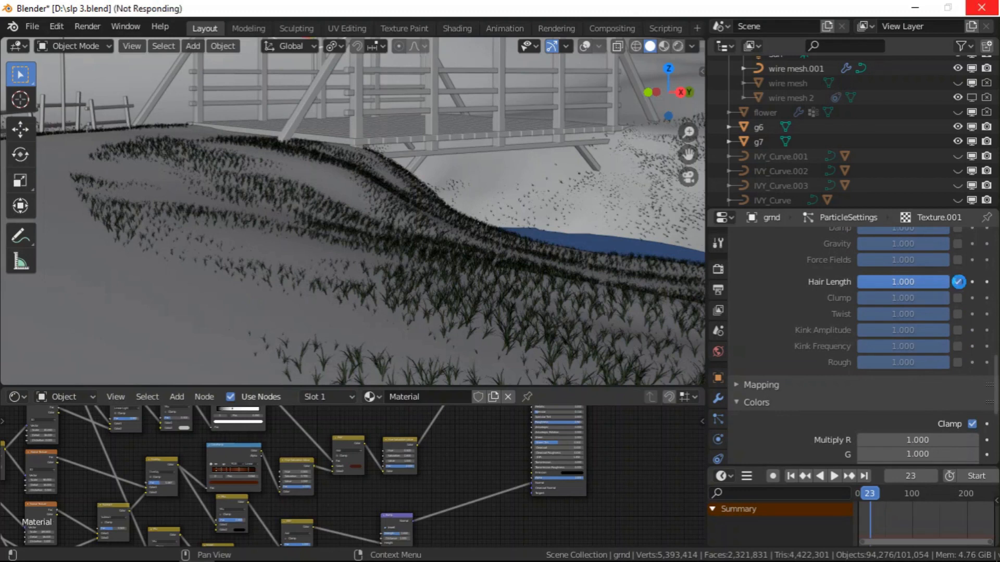
{"action": "left_click", "coordinate": [958, 282]}
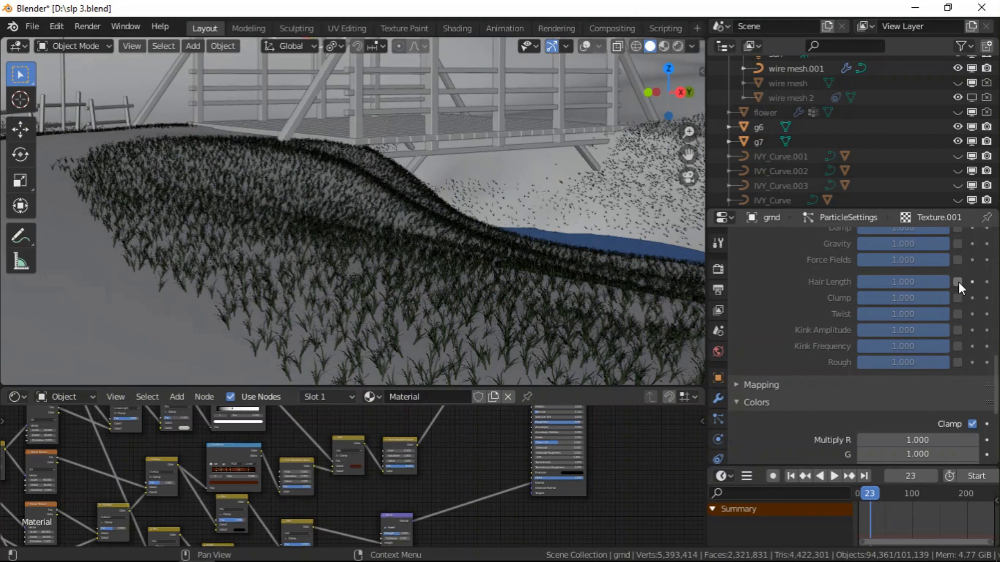
{"action": "left_click", "coordinate": [959, 282]}
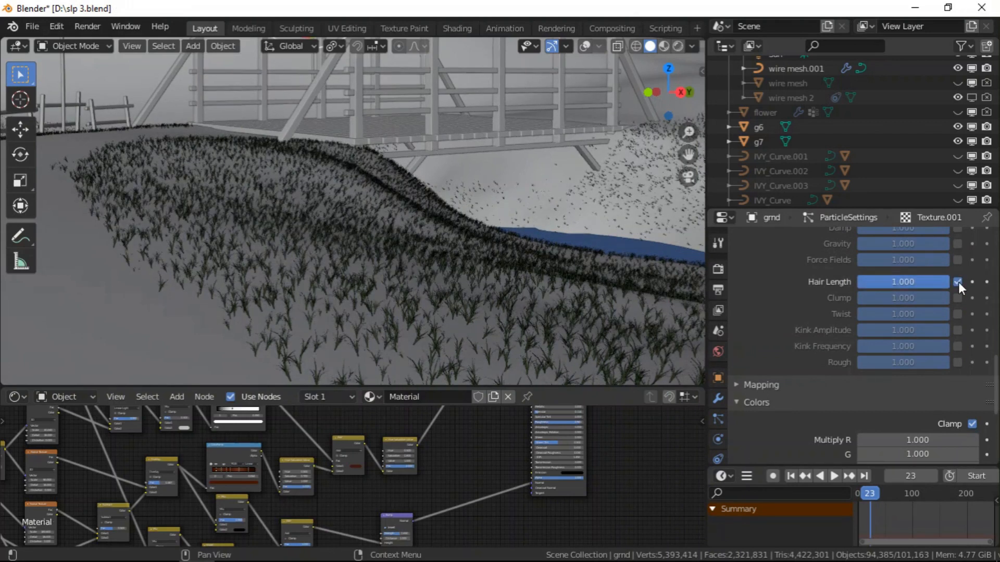
- Set the Clouds texture's size to 0.01 and reapply the Hair Length influence to the grass
{"action": "scroll", "coordinate": [938, 304], "scroll_direction": "up", "scroll_amount": 10}
{"action": "left_click", "coordinate": [932, 327]}
{"action": "left_click", "coordinate": [932, 324]}
{"action": "key", "text": "BackSpace"}
{"action": "key", "text": "BackSpace"}
{"action": "type", "text": "1"}
{"action": "key", "text": "Return"}
{"action": "scroll", "coordinate": [885, 369], "scroll_direction": "down", "scroll_amount": 10}
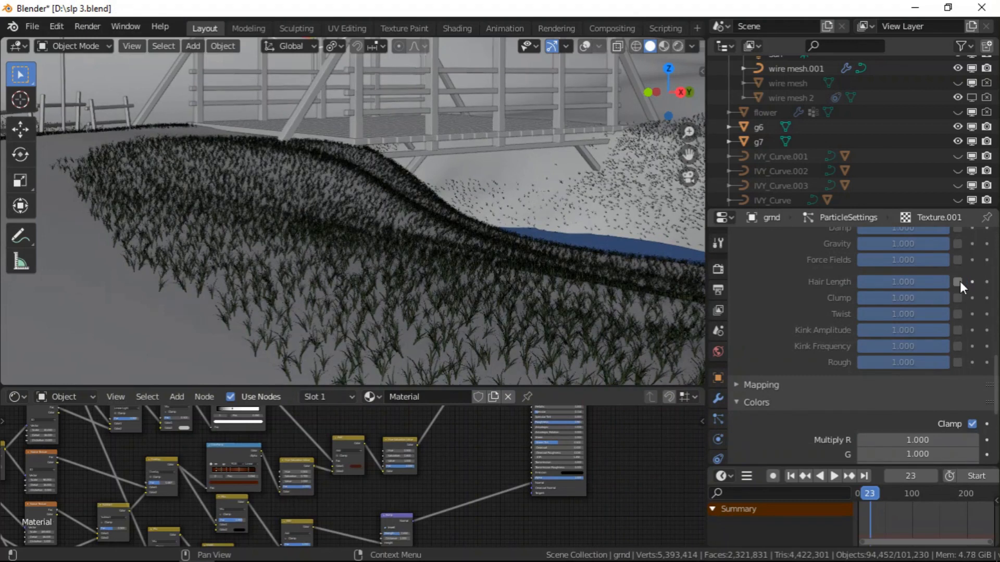
{"action": "left_click", "coordinate": [959, 282]}
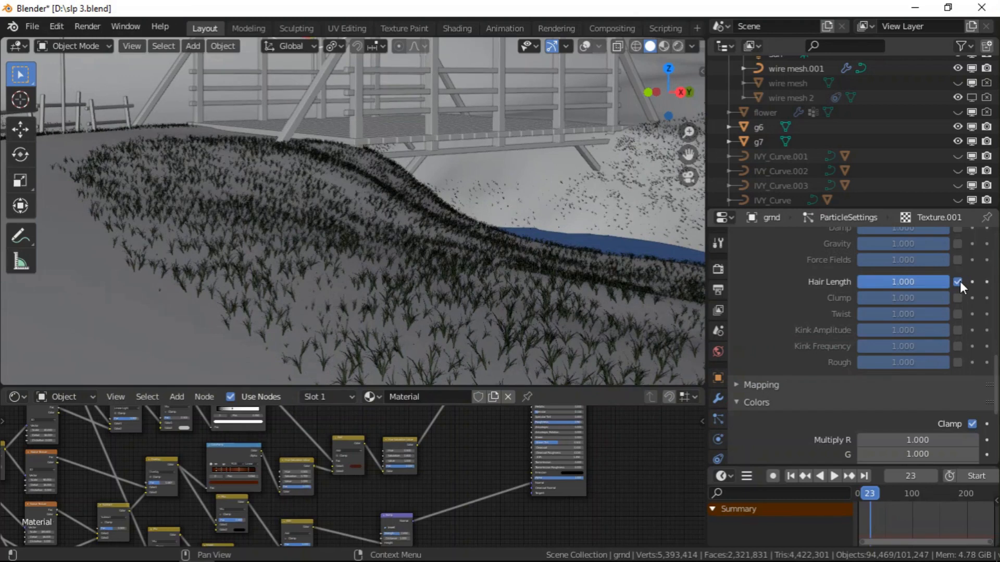
- Set the Clouds texture's size to 0.008
{"action": "scroll", "coordinate": [960, 281], "scroll_direction": "up", "scroll_amount": 10}
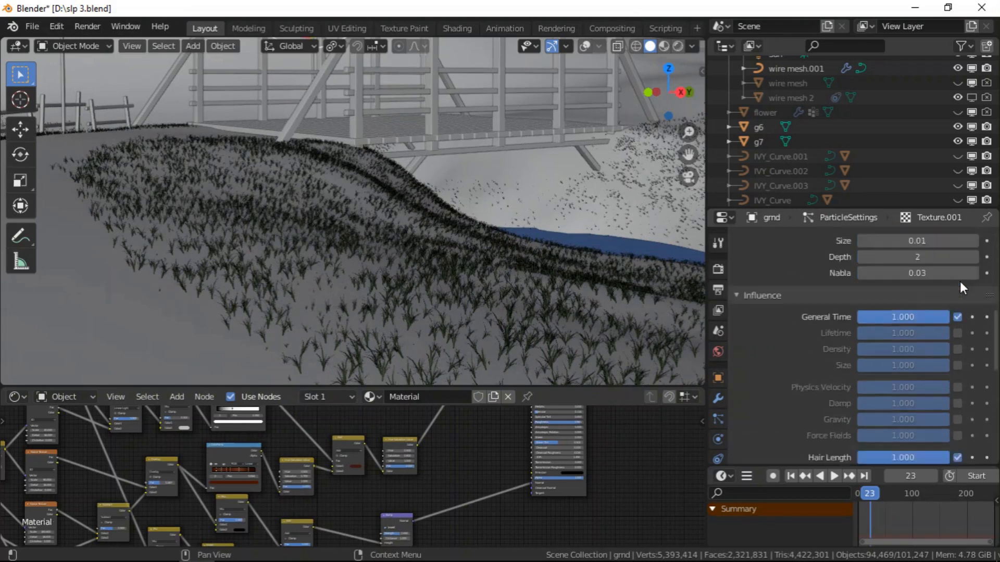
{"action": "scroll", "coordinate": [930, 349], "scroll_direction": "down", "scroll_amount": 1}
{"action": "left_click", "coordinate": [925, 359]}
{"action": "type", "text": "0.008"}
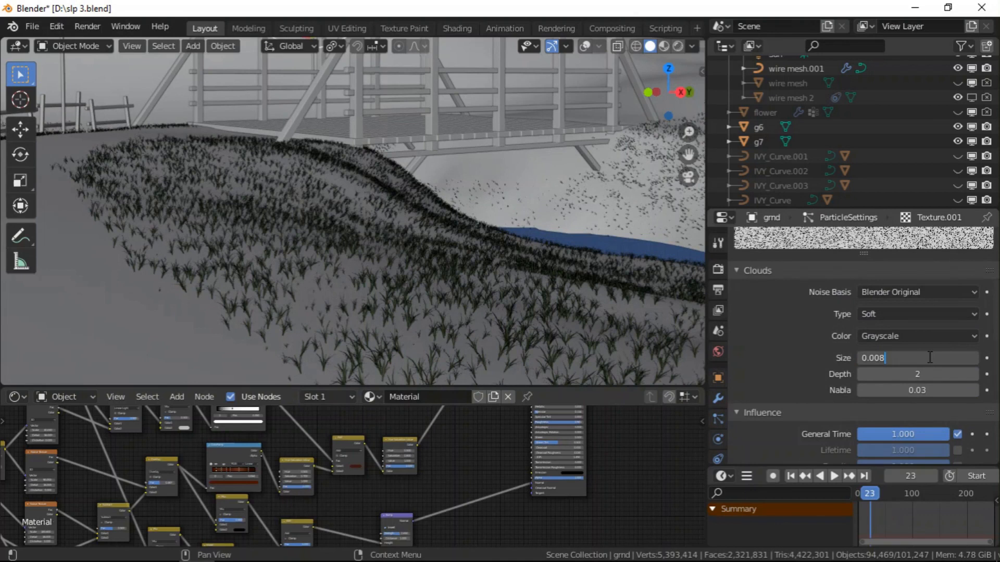
{"action": "key", "text": "Return"}
{"action": "scroll", "coordinate": [904, 373], "scroll_direction": "down", "scroll_amount": 6}
{"action": "scroll", "coordinate": [905, 373], "scroll_direction": "up", "scroll_amount": 2}
{"action": "scroll", "coordinate": [905, 373], "scroll_direction": "down", "scroll_amount": 2}
{"action": "scroll", "coordinate": [930, 303], "scroll_direction": "up", "scroll_amount": 2}
- Set the Clouds texture's size to 0.005 and turn the Hair Length influence off and on again to refresh the grass
{"action": "left_click", "coordinate": [930, 270]}
{"action": "type", "text": "0.005"}
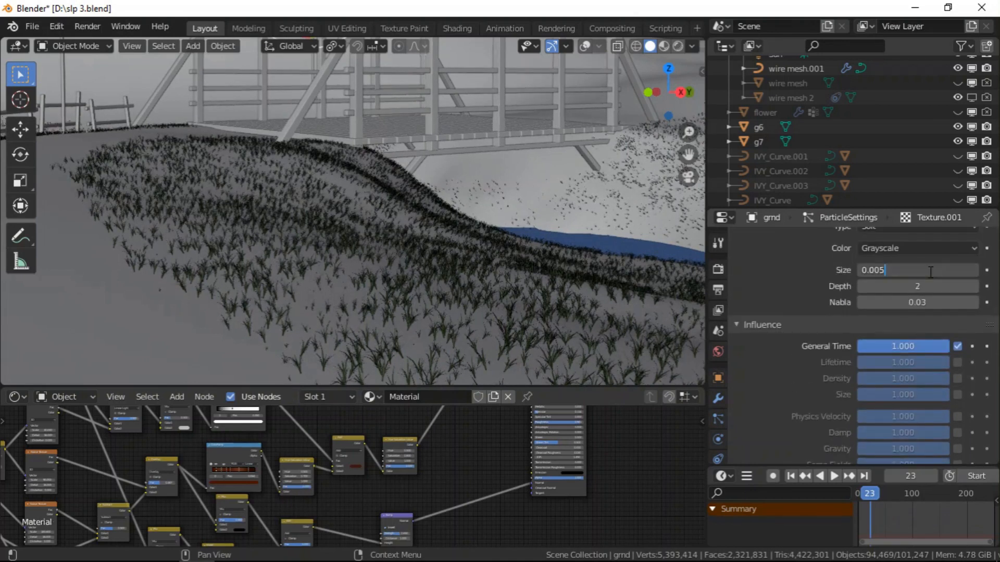
{"action": "key", "text": "Return"}
{"action": "scroll", "coordinate": [918, 368], "scroll_direction": "down", "scroll_amount": 8}
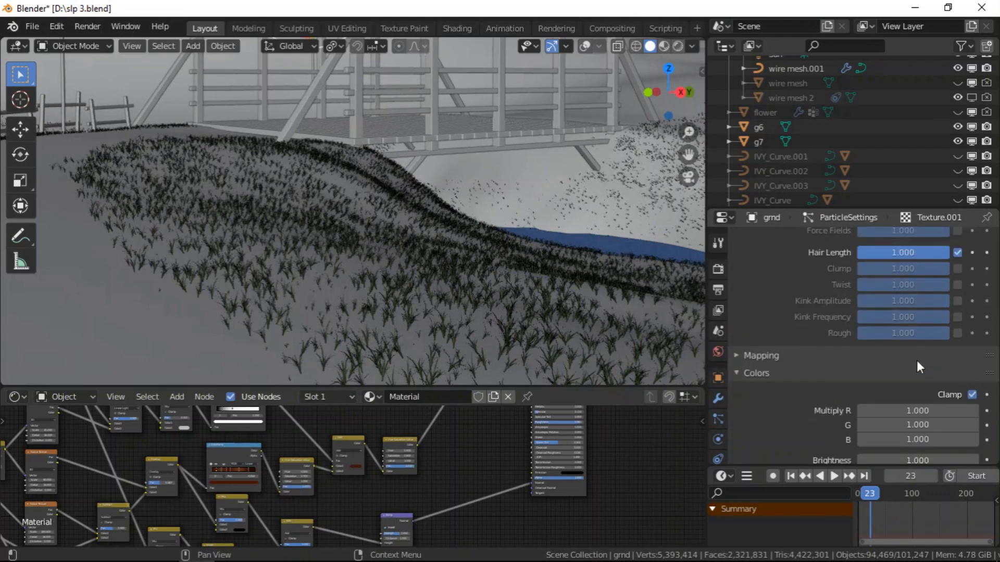
{"action": "left_click", "coordinate": [957, 253]}
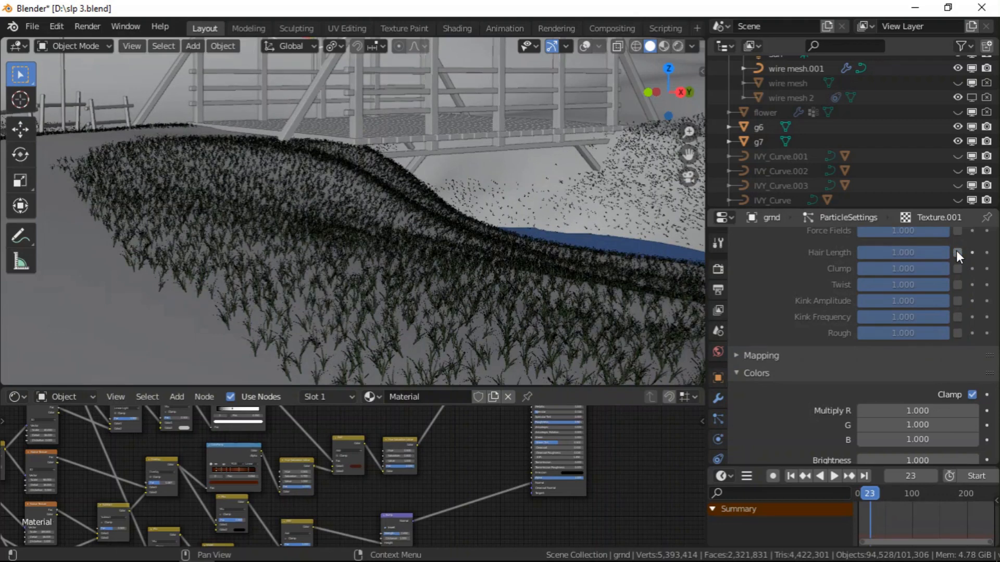
{"action": "left_click", "coordinate": [957, 253]}
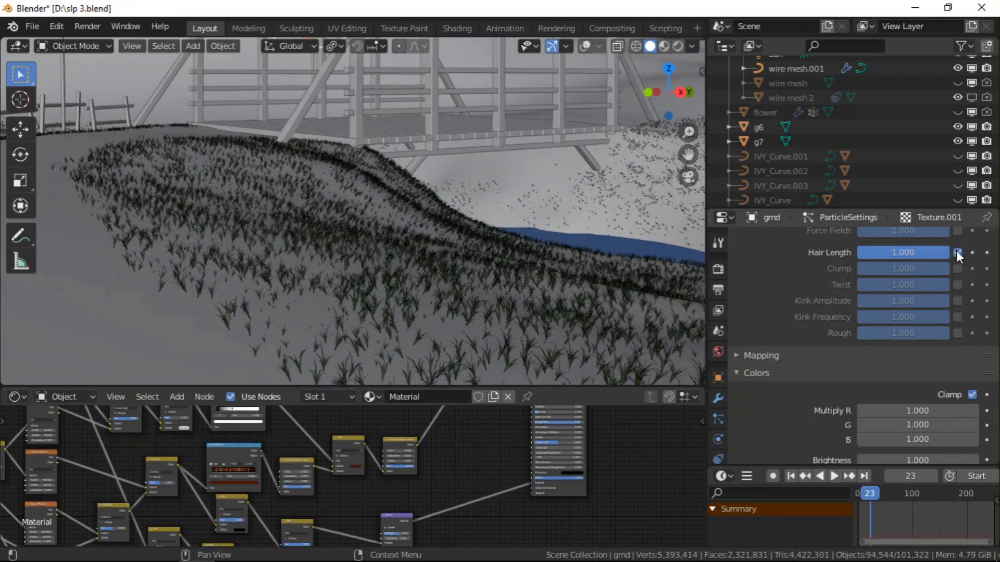
- Set the Hair Length influence to 0.6 and check the grass on the whole terrain through the camera view
{"action": "left_click", "coordinate": [919, 253]}
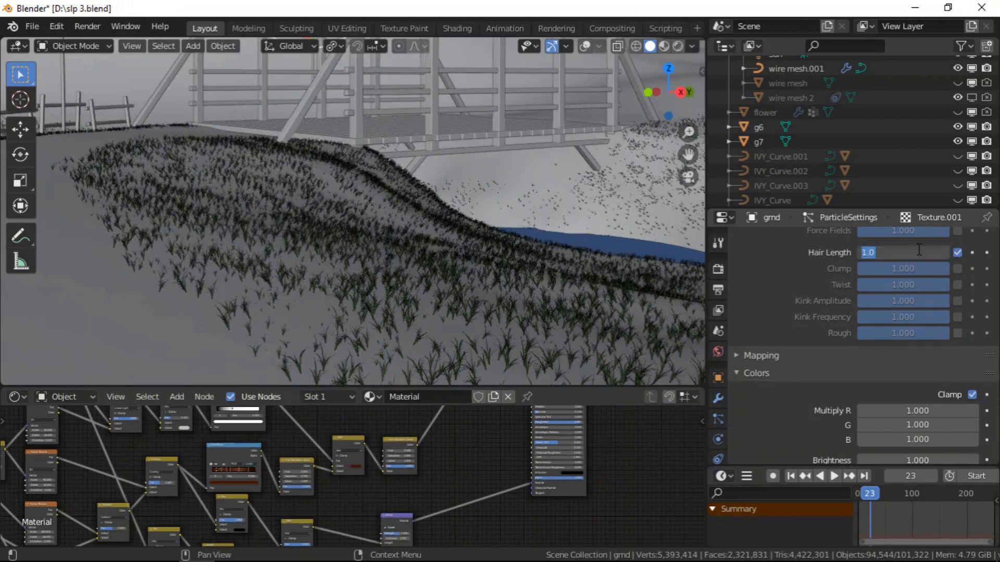
{"action": "key", "text": "BackSpace"}
{"action": "type", "text": ".6"}
{"action": "key", "text": "Return"}
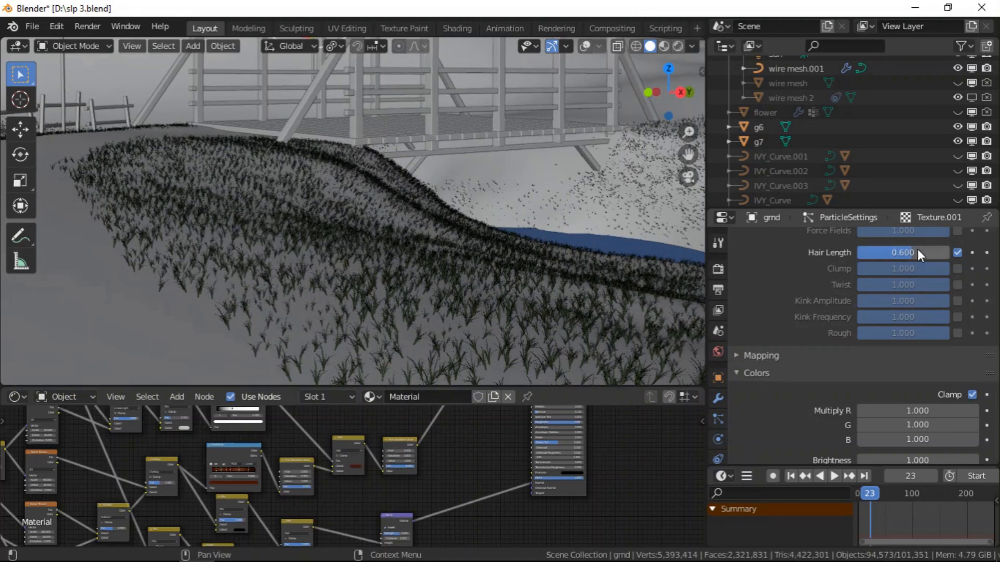
{"action": "scroll", "coordinate": [406, 281], "scroll_direction": "down", "scroll_amount": 2}
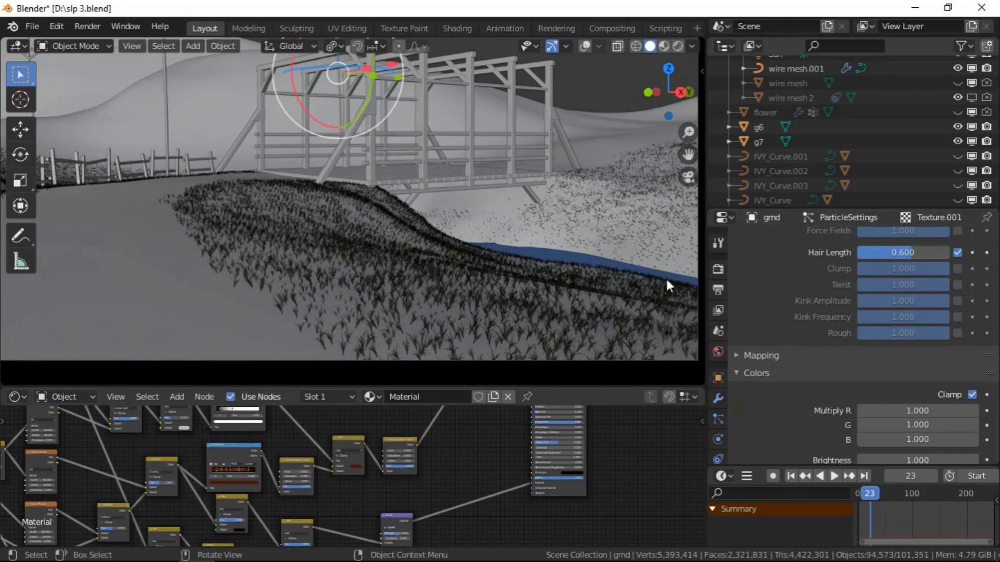
{"action": "key", "text": "KP_0"}
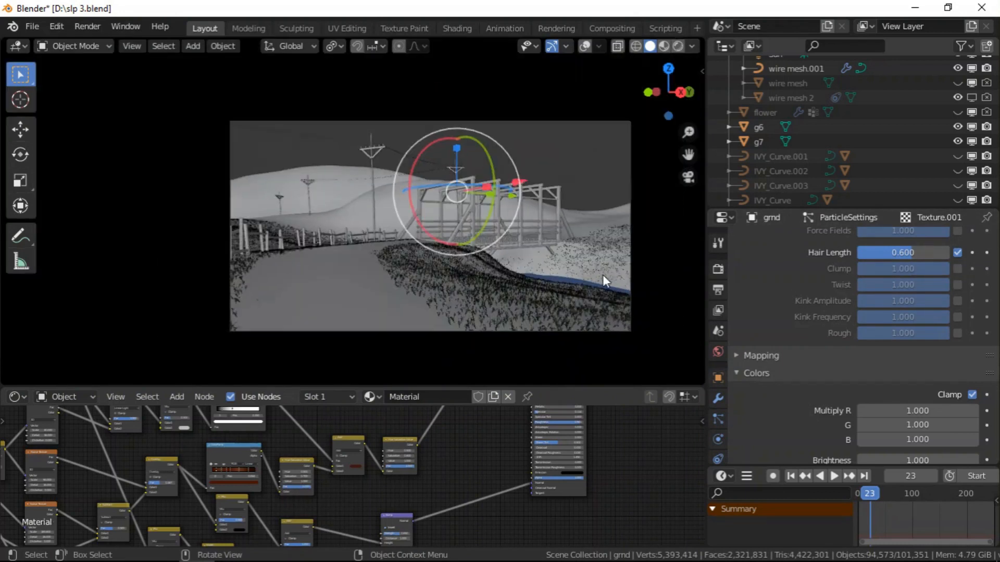
{"action": "scroll", "coordinate": [580, 291], "scroll_direction": "down", "scroll_amount": 1}
{"action": "scroll", "coordinate": [580, 292], "scroll_direction": "down", "scroll_amount": 1}
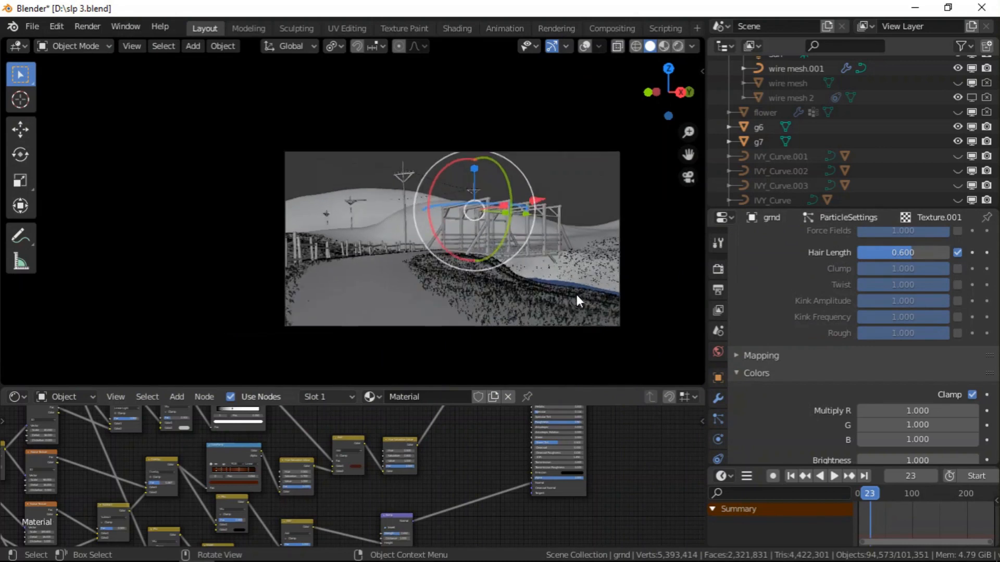
- Examine the grass through the camera view and return to the terrain's closeup particle emission settings
{"action": "scroll", "coordinate": [401, 276], "scroll_direction": "up", "scroll_amount": 2}
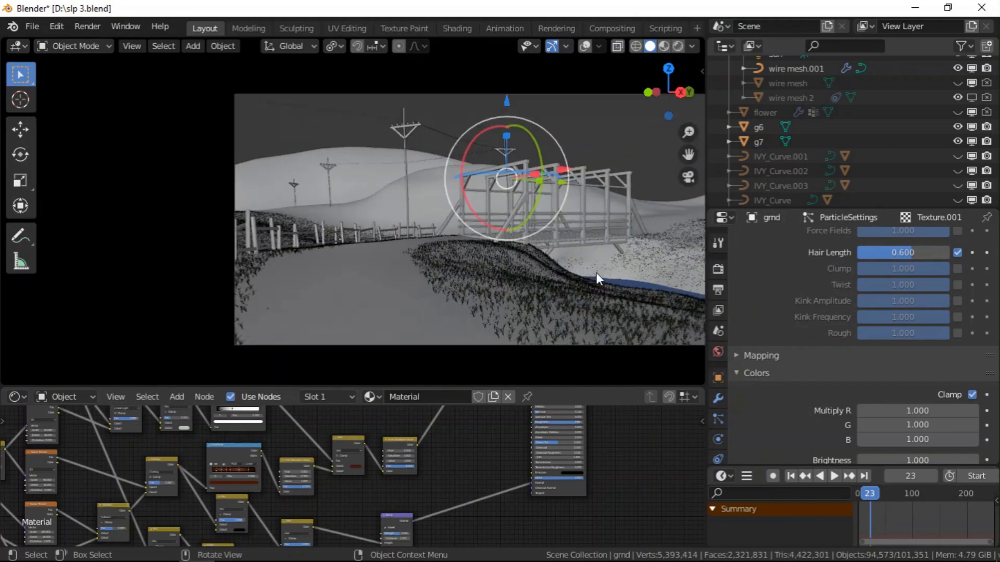
{"action": "scroll", "coordinate": [594, 274], "scroll_direction": "down", "scroll_amount": 1}
{"action": "scroll", "coordinate": [442, 261], "scroll_direction": "down", "scroll_amount": 1}
{"action": "scroll", "coordinate": [555, 252], "scroll_direction": "up", "scroll_amount": 2}
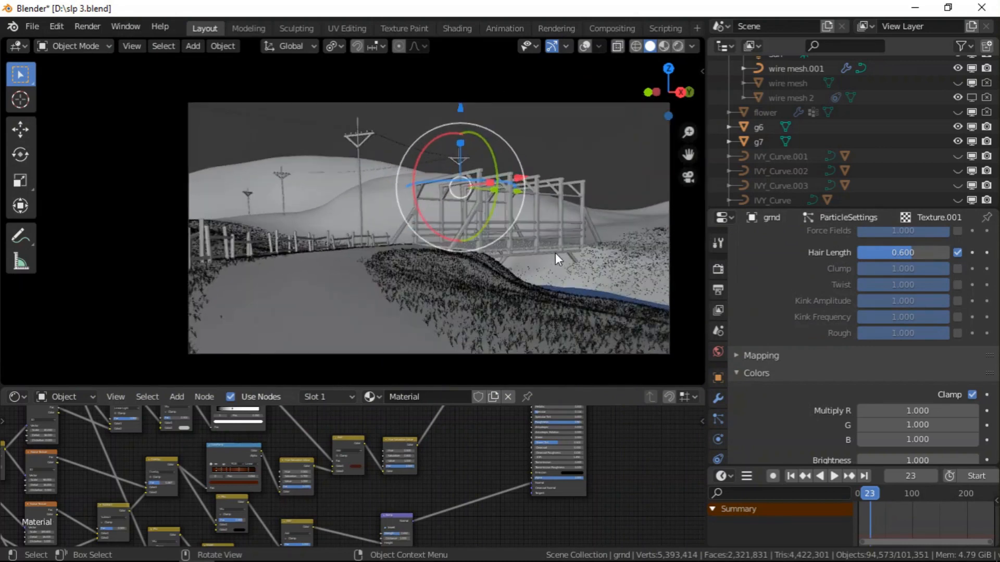
{"action": "scroll", "coordinate": [639, 282], "scroll_direction": "up", "scroll_amount": 1}
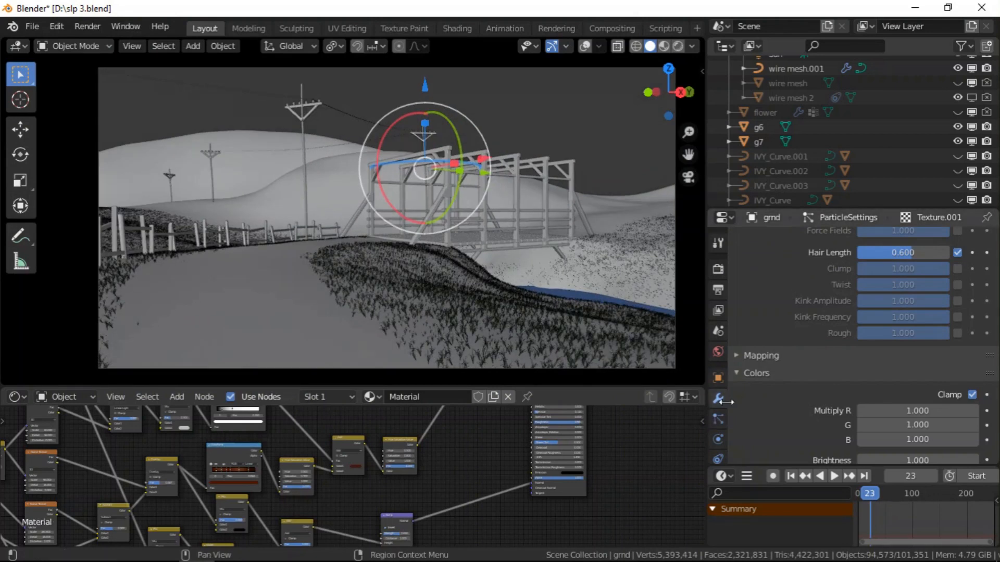
{"action": "left_click", "coordinate": [718, 458]}
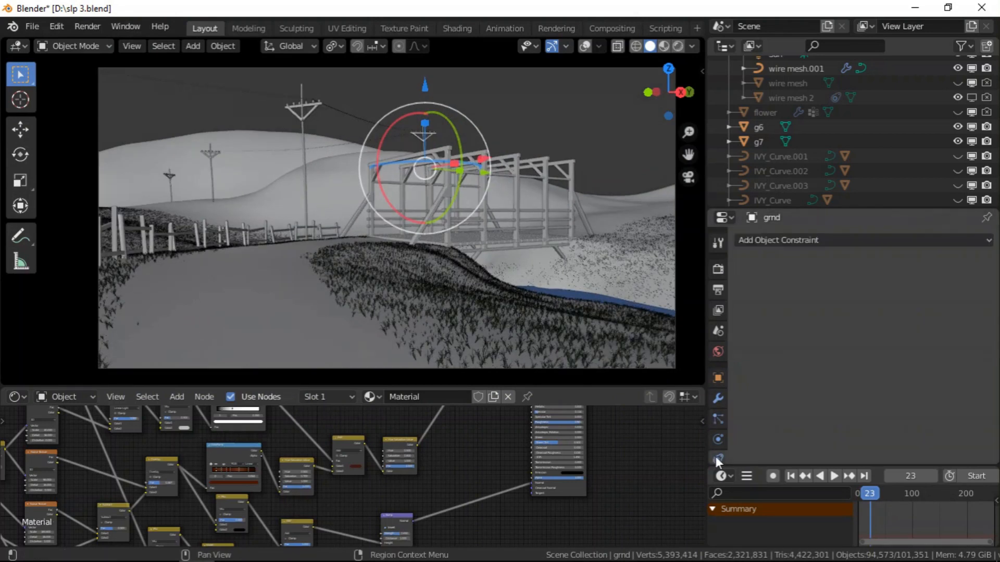
{"action": "left_click", "coordinate": [722, 399]}
{"action": "left_click", "coordinate": [983, 288]}
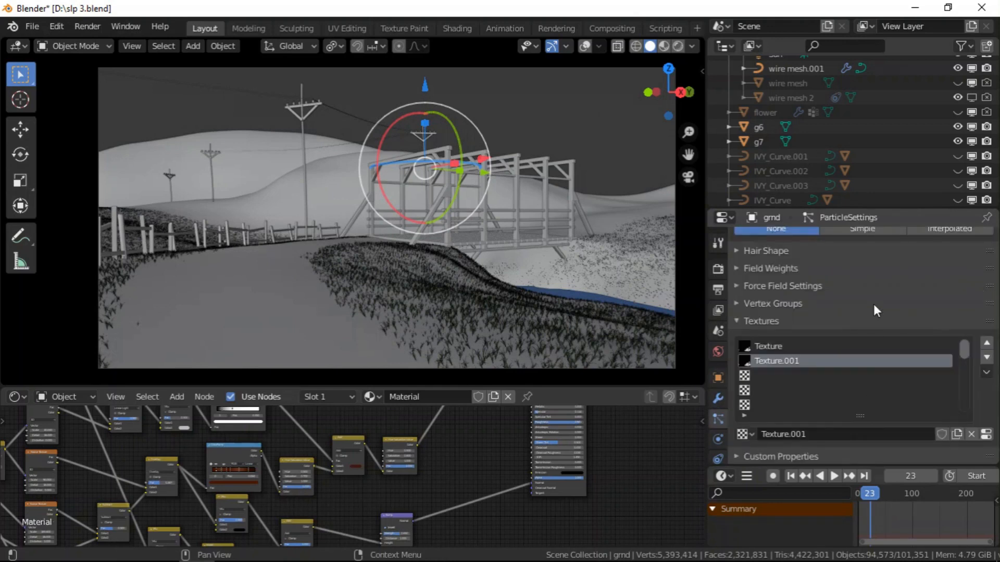
{"action": "scroll", "coordinate": [873, 304], "scroll_direction": "up", "scroll_amount": 12}
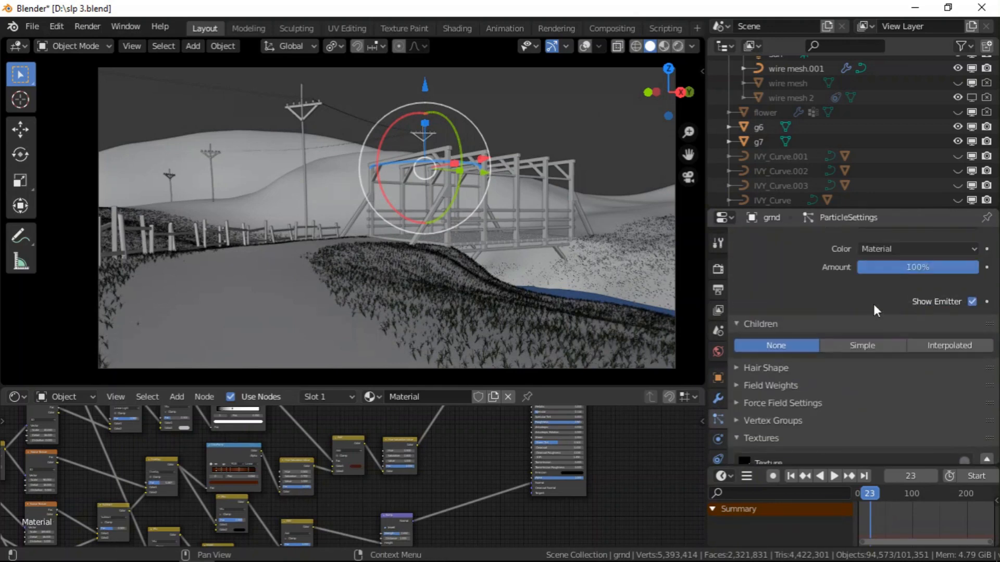
{"action": "scroll", "coordinate": [873, 304], "scroll_direction": "up", "scroll_amount": 15}
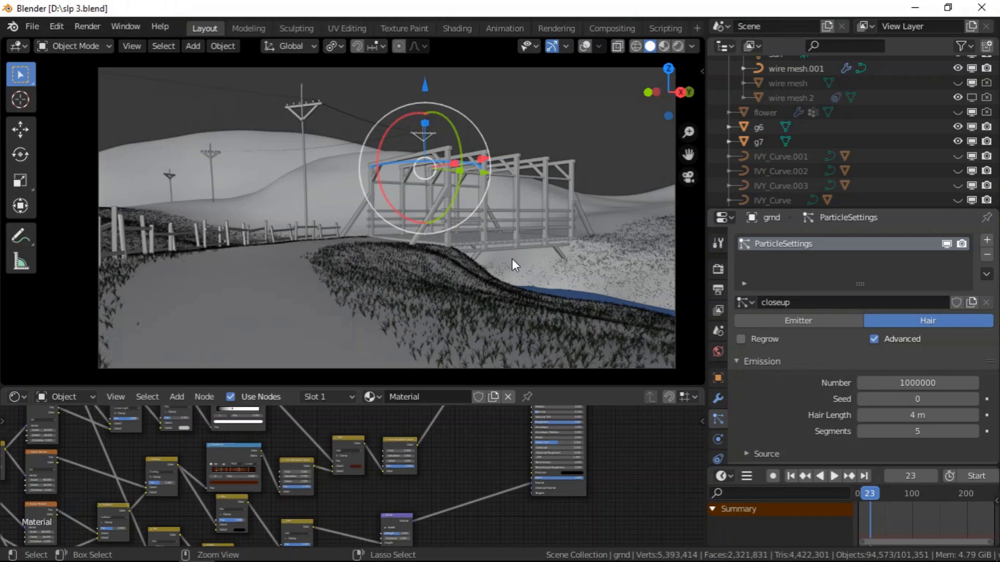
{"action": "left_click", "coordinate": [864, 384]}
{"action": "type", "text": "35"}
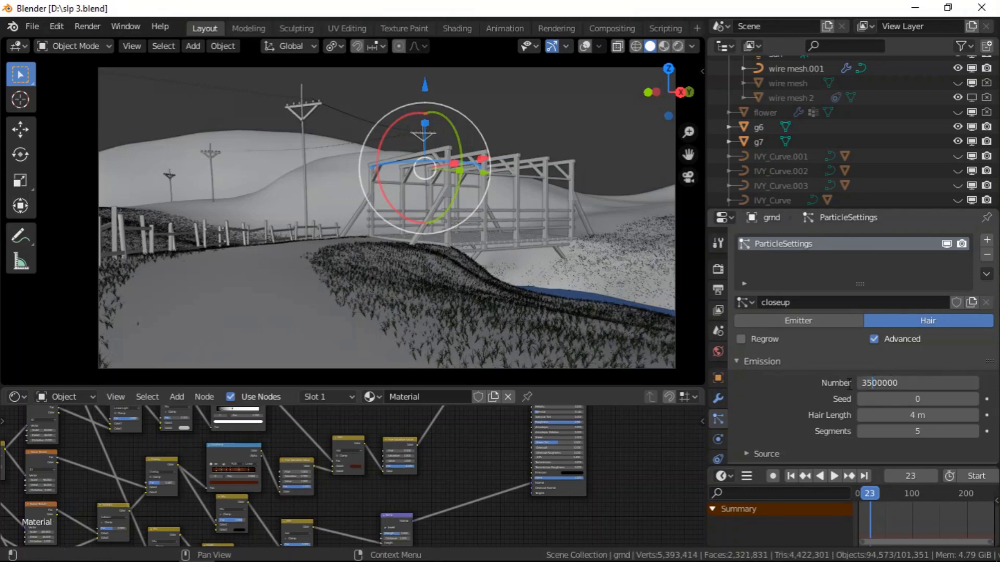
{"action": "key", "text": "Escape"}
- Hide the closeup particle system in the viewport and set its hair number to 3500000
{"action": "left_click", "coordinate": [945, 242]}
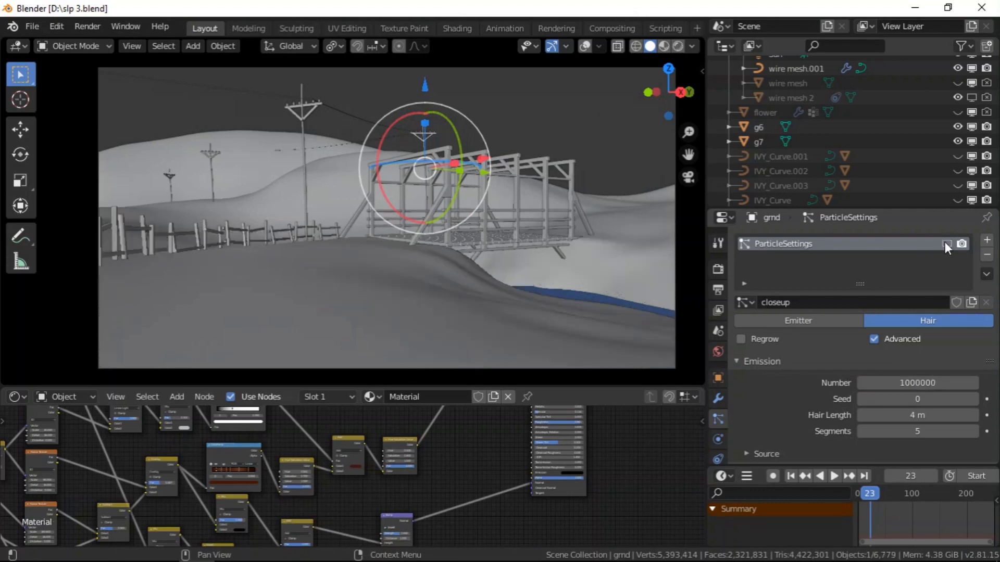
{"action": "left_click", "coordinate": [870, 382]}
{"action": "left_click_drag", "start_coordinate": [871, 382], "coordinate": [853, 385]}
{"action": "type", "text": "35"}
{"action": "key", "text": "Return"}
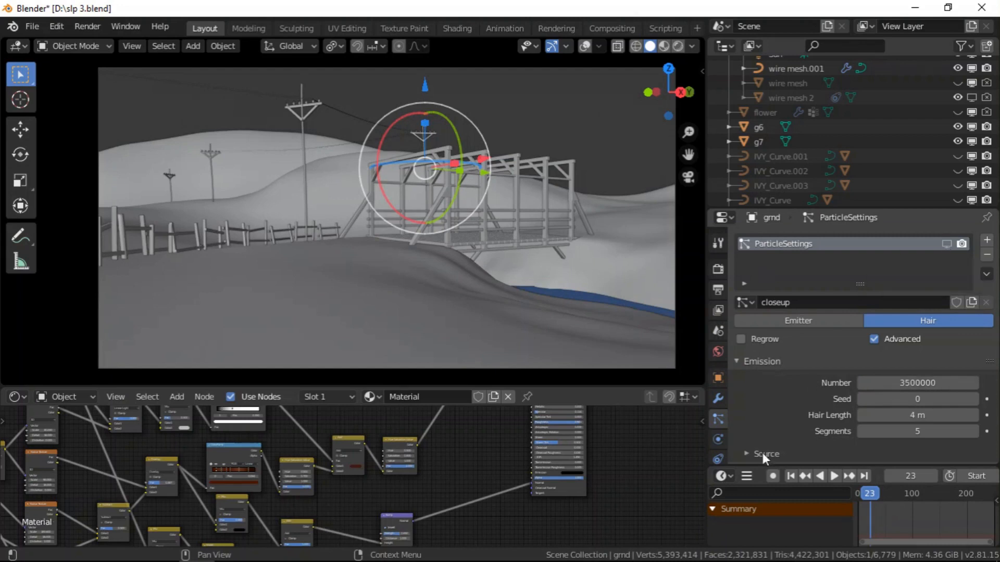
{"action": "mouse_move", "coordinate": [502, 552]}
{"action": "left_click", "coordinate": [93, 26]}
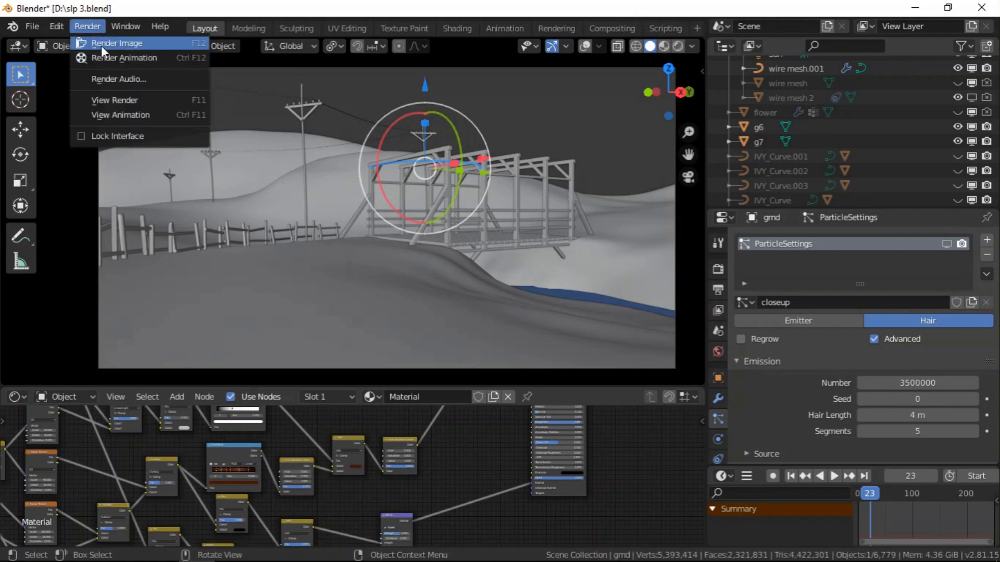
{"action": "left_click", "coordinate": [446, 550]}
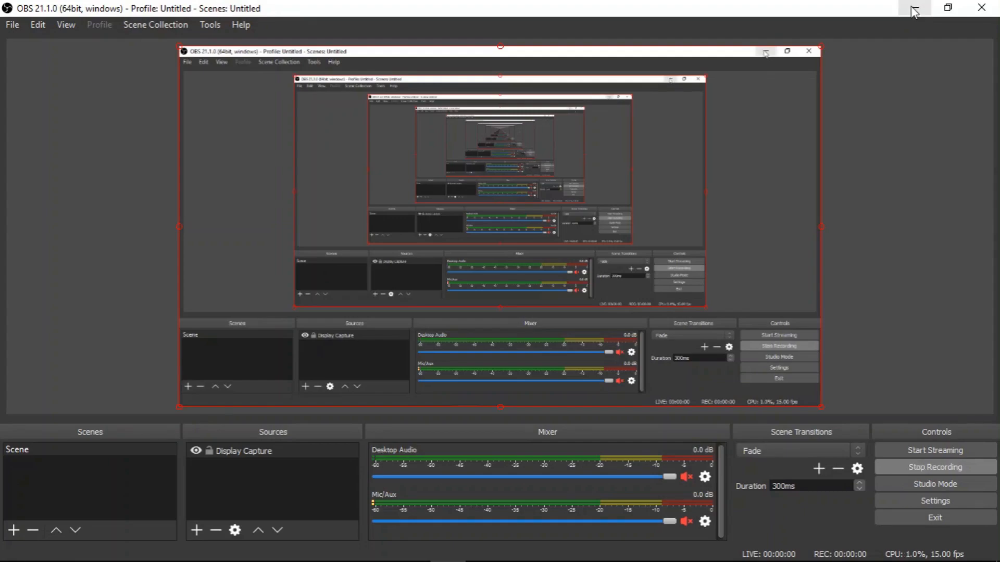
{"action": "left_click", "coordinate": [912, 7]}
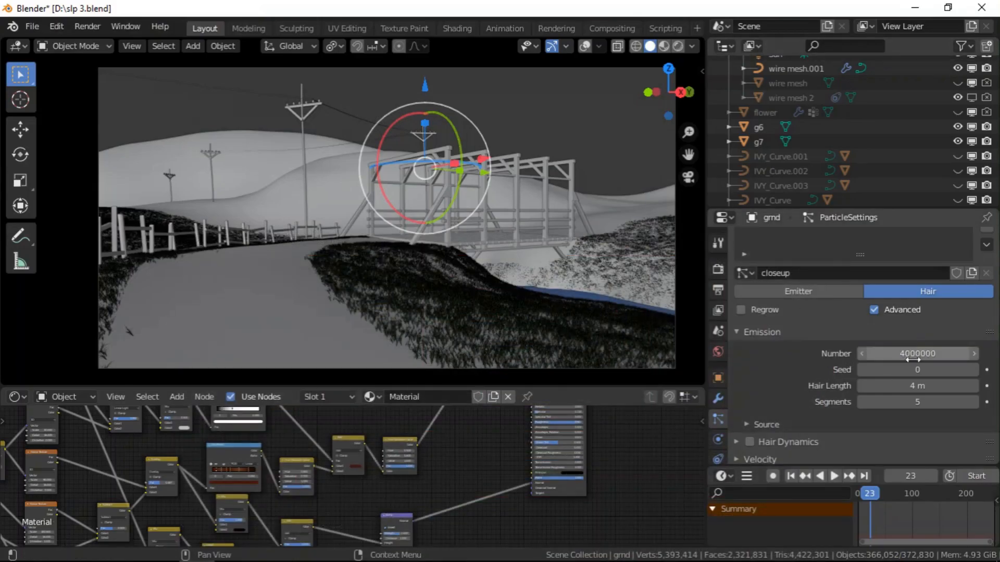
- Set the closeup grass's render Scale Randomness to 0.1 and its Scale to 0.05
{"action": "scroll", "coordinate": [807, 389], "scroll_direction": "down", "scroll_amount": 12}
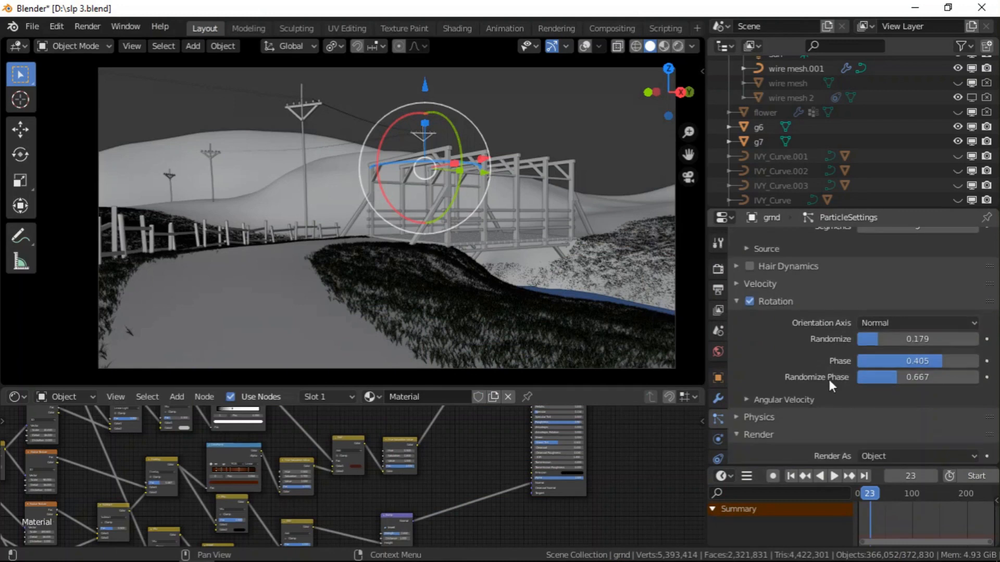
{"action": "scroll", "coordinate": [833, 377], "scroll_direction": "down", "scroll_amount": 1}
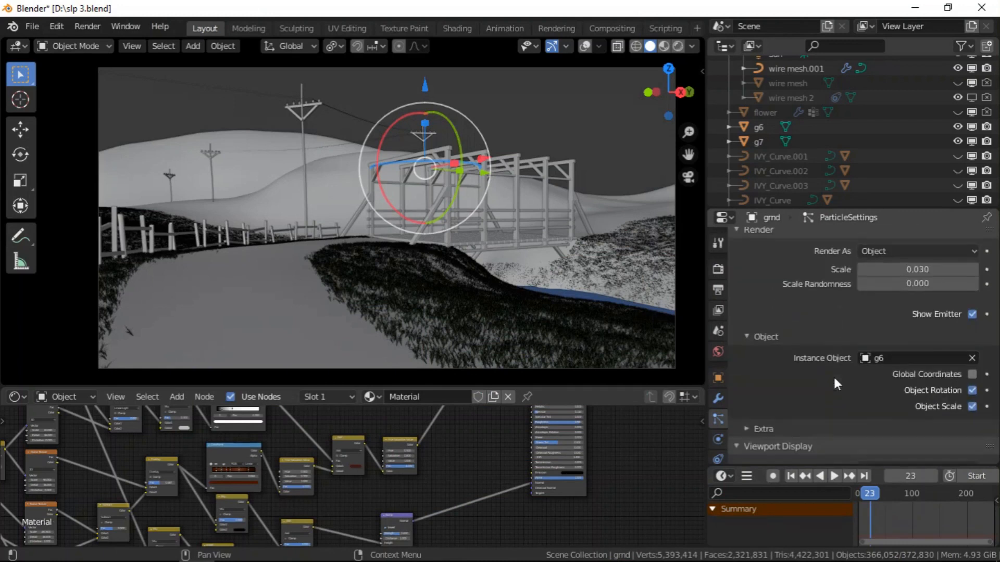
{"action": "left_click", "coordinate": [909, 284]}
{"action": "key", "text": "BackSpace"}
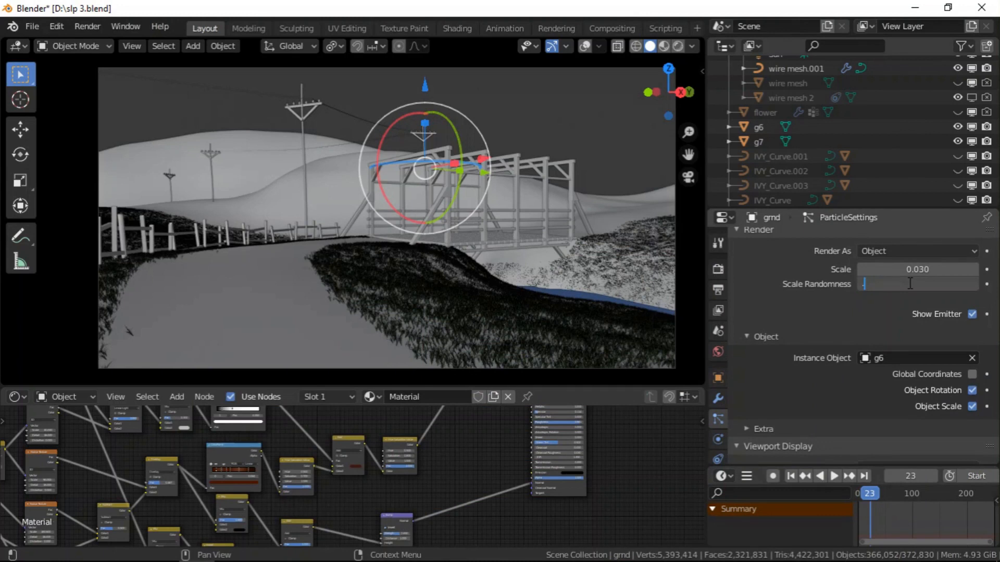
{"action": "type", "text": ".1"}
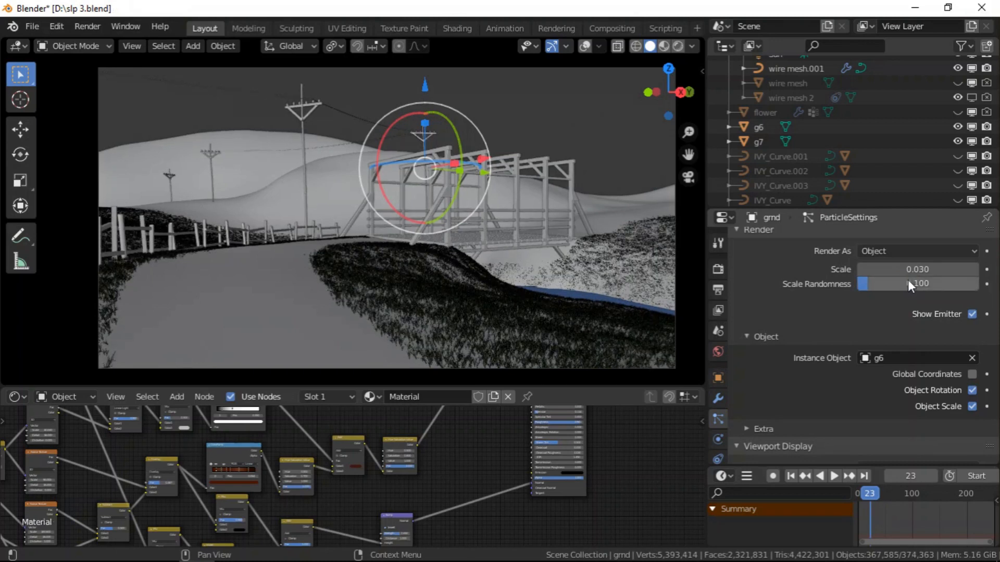
{"action": "scroll", "coordinate": [930, 271], "scroll_direction": "up", "scroll_amount": 2}
{"action": "left_click", "coordinate": [927, 300]}
{"action": "type", "text": "0.05"}
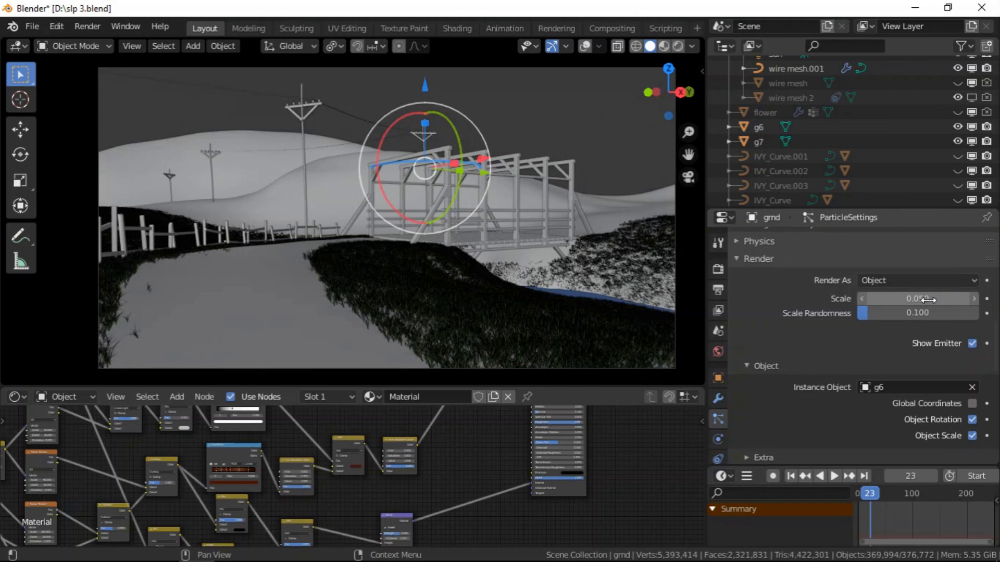
- Inspect the grass on the slope up close and hide the closeup particle system in the viewport
{"action": "scroll", "coordinate": [518, 334], "scroll_direction": "up", "scroll_amount": 6}
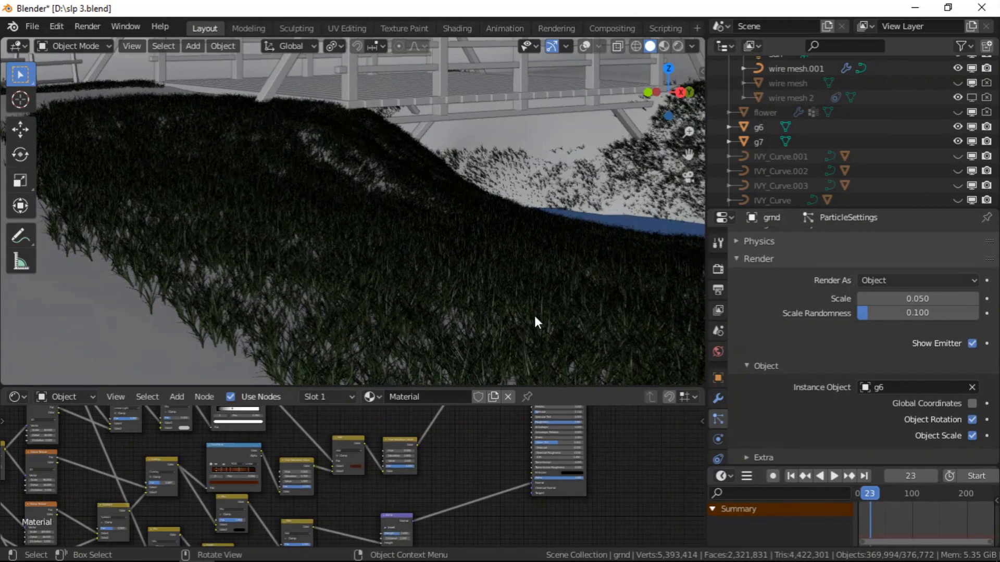
{"action": "scroll", "coordinate": [891, 285], "scroll_direction": "up", "scroll_amount": 8}
{"action": "scroll", "coordinate": [892, 285], "scroll_direction": "up", "scroll_amount": 5}
{"action": "left_click", "coordinate": [948, 242]}
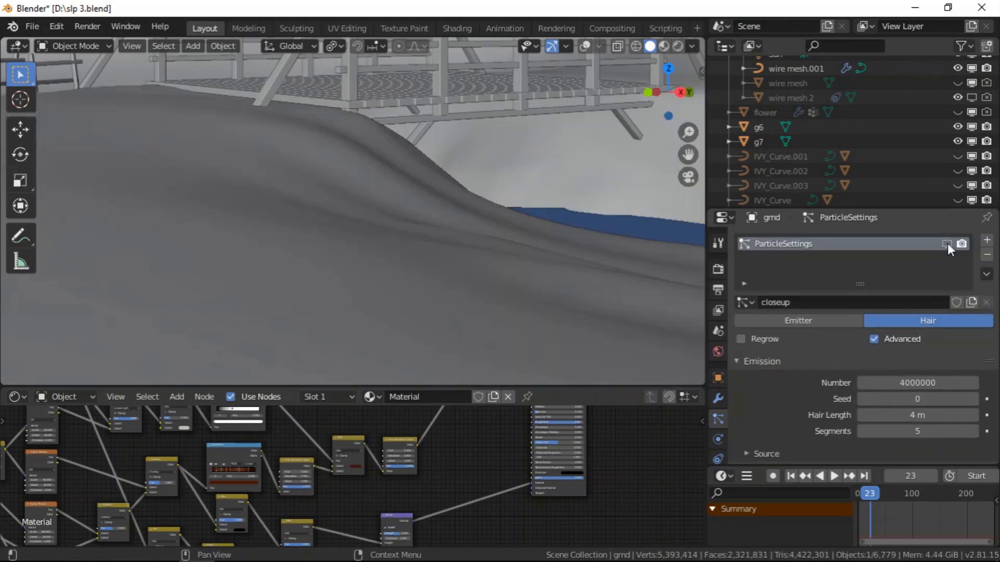
{"action": "key", "text": "KP_0"}
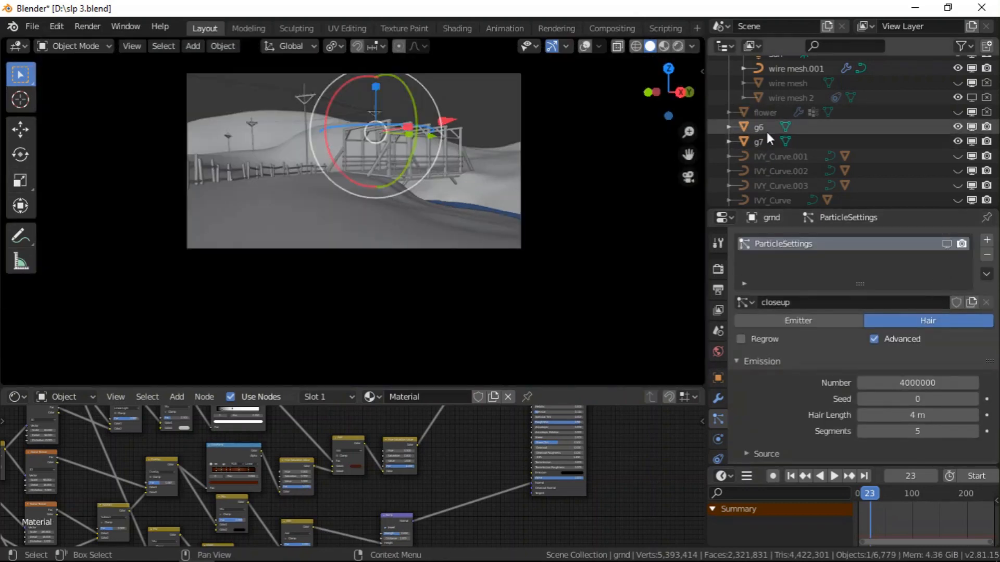
- Frame the g6 grass clump in the viewport and enter Edit Mode with the overlays shown
{"action": "key", "text": "KP_Decimal"}
{"action": "middle_click_drag", "start_coordinate": [391, 223], "coordinate": [484, 246]}
{"action": "left_click", "coordinate": [76, 42]}
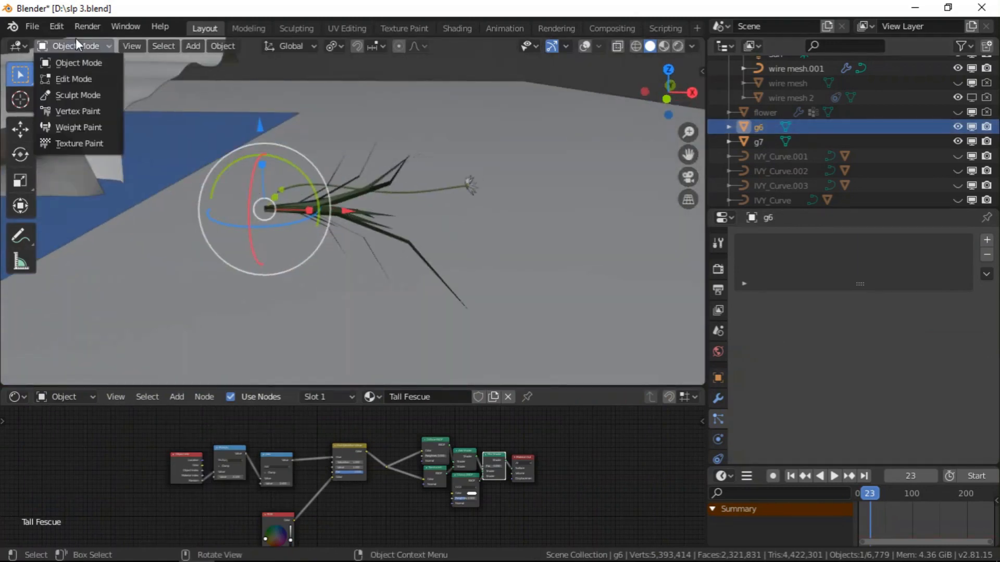
{"action": "left_click", "coordinate": [85, 78]}
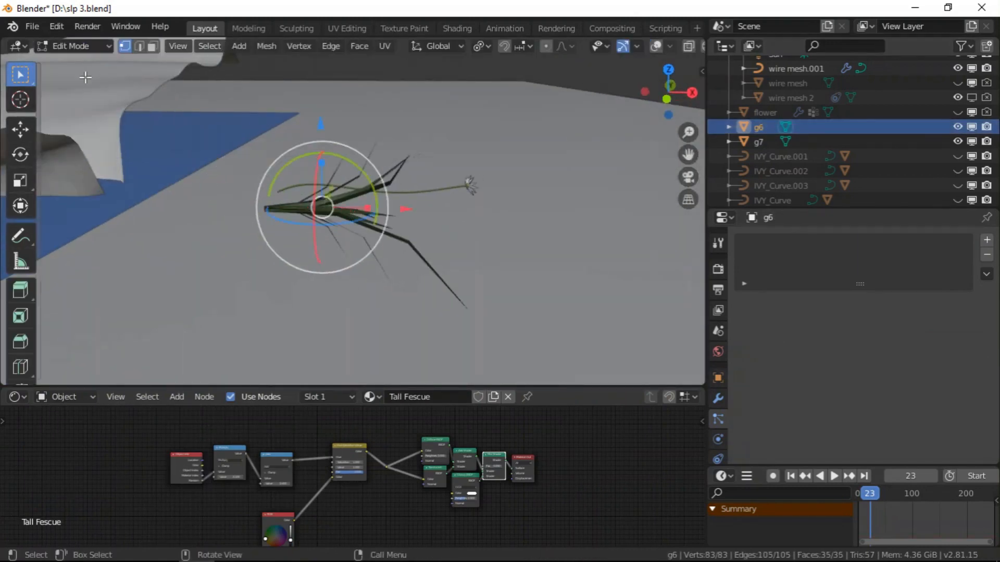
{"action": "key", "text": "KP_Divide"}
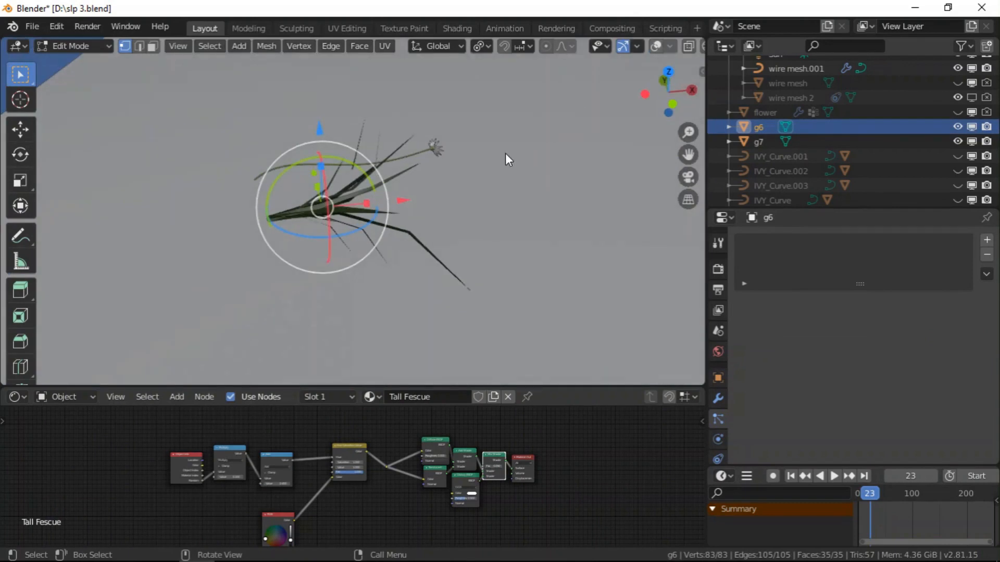
{"action": "key", "text": "alt+z"}
- Examine the g6 mesh from several sides and compare its root with the object's origin in Object Mode
{"action": "middle_click_drag", "start_coordinate": [504, 152], "coordinate": [429, 225]}
{"action": "scroll", "coordinate": [301, 198], "scroll_direction": "up", "scroll_amount": 5}
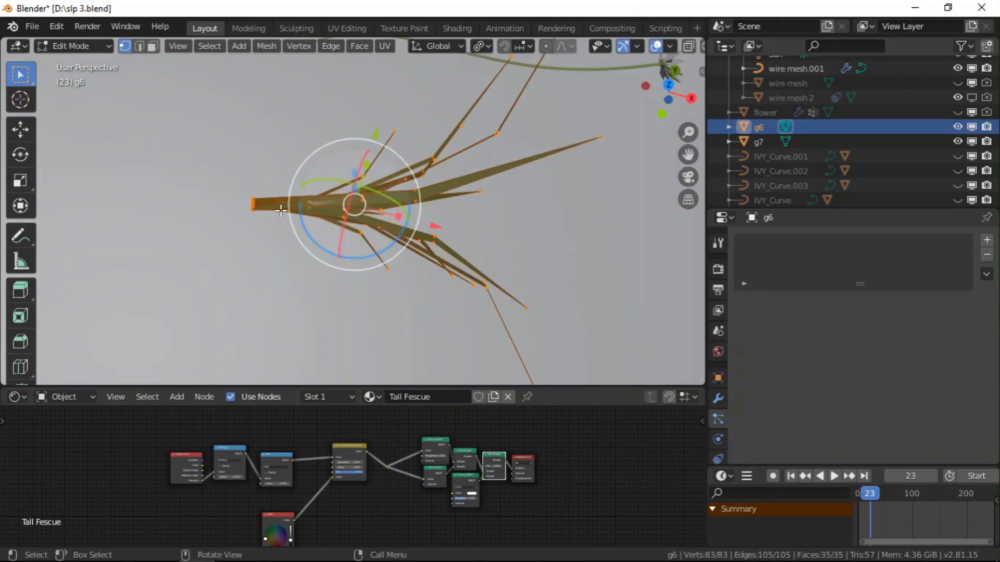
{"action": "middle_click_drag", "start_coordinate": [302, 199], "coordinate": [282, 124]}
{"action": "scroll", "coordinate": [282, 125], "scroll_direction": "down", "scroll_amount": 4}
{"action": "mouse_move", "coordinate": [425, 201]}
{"action": "middle_mouse_down"}
{"action": "mouse_move", "coordinate": [376, 193]}
{"action": "mouse_move", "coordinate": [364, 203]}
{"action": "middle_mouse_up"}
{"action": "left_click", "coordinate": [55, 45]}
{"action": "left_click", "coordinate": [69, 63]}
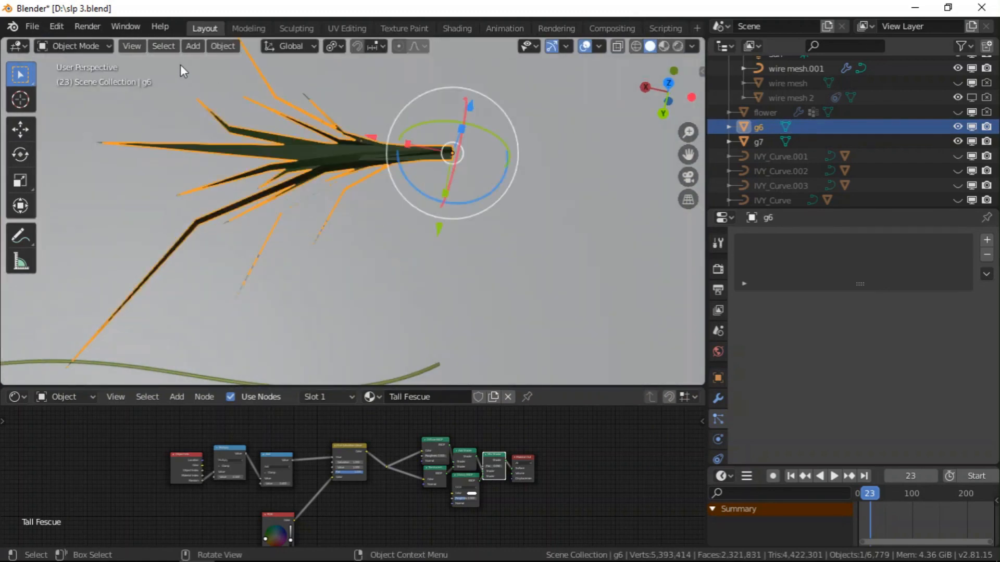
{"action": "left_click", "coordinate": [87, 46]}
{"action": "left_click", "coordinate": [98, 78]}
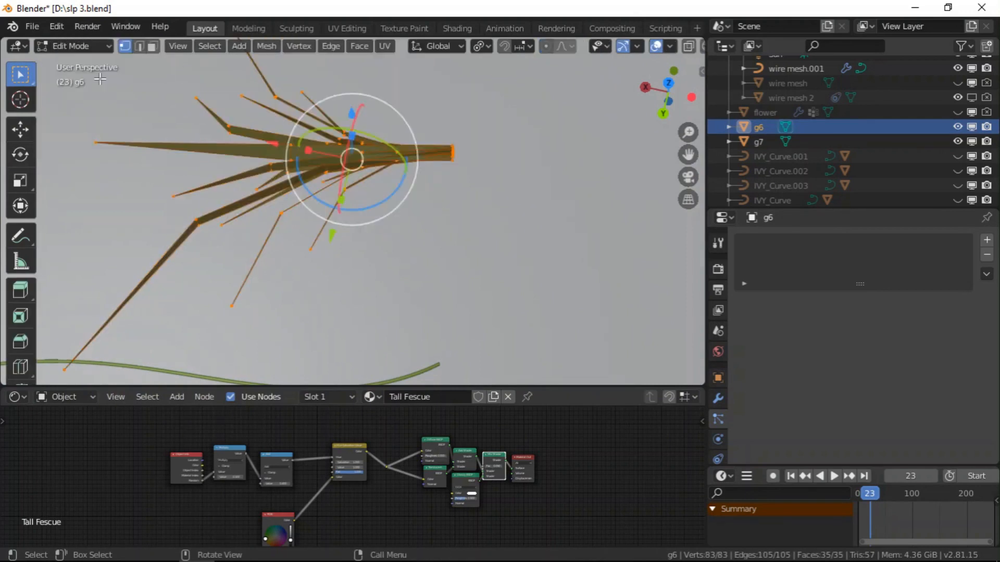
- Nudge the whole g6 mesh slightly along its axes relative to the origin and return to Object Mode
{"action": "middle_click_drag", "start_coordinate": [458, 266], "coordinate": [278, 208]}
{"action": "left_click_drag", "start_coordinate": [365, 89], "coordinate": [369, 129]}
{"action": "left_click_drag", "start_coordinate": [268, 196], "coordinate": [274, 197]}
{"action": "left_click_drag", "start_coordinate": [370, 120], "coordinate": [372, 123]}
{"action": "left_click_drag", "start_coordinate": [270, 196], "coordinate": [276, 198]}
{"action": "middle_click_drag", "start_coordinate": [398, 183], "coordinate": [339, 188]}
{"action": "left_click", "coordinate": [89, 45]}
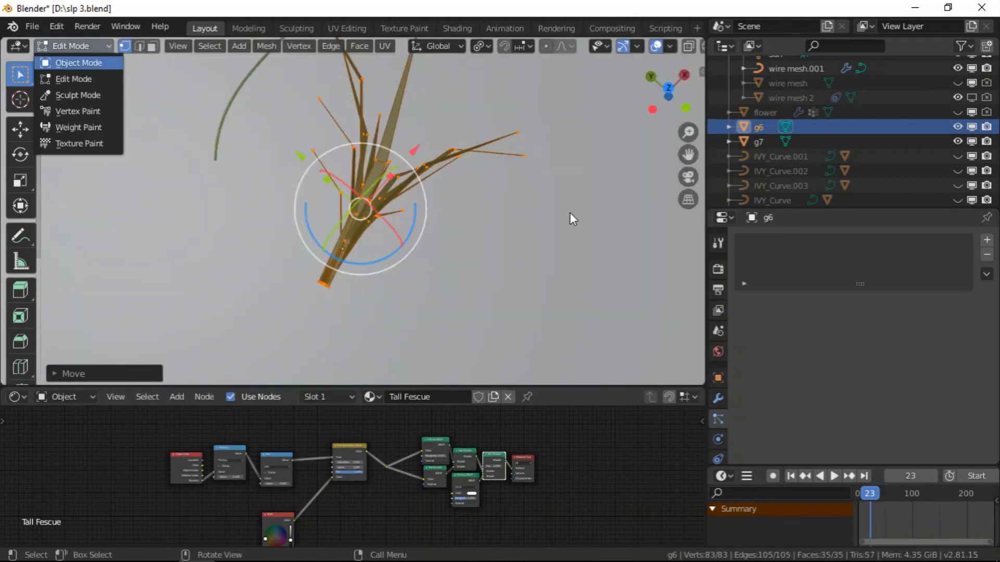
{"action": "key", "text": "Tab"}
- Redisplay the grmd terrain's closeup grass in the camera view with overlays hidden and examine it along the path
{"action": "left_click", "coordinate": [688, 177]}
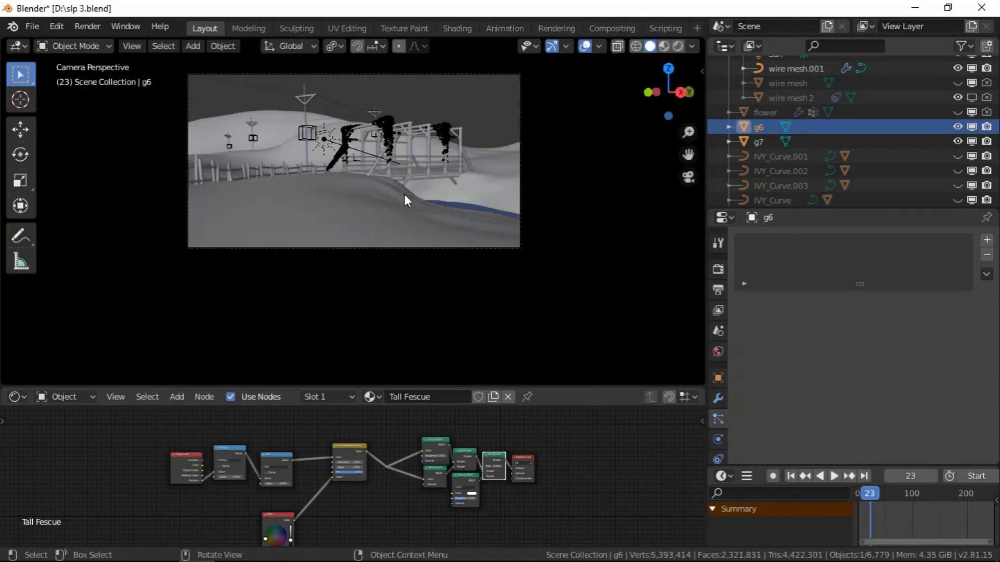
{"action": "left_click", "coordinate": [685, 267]}
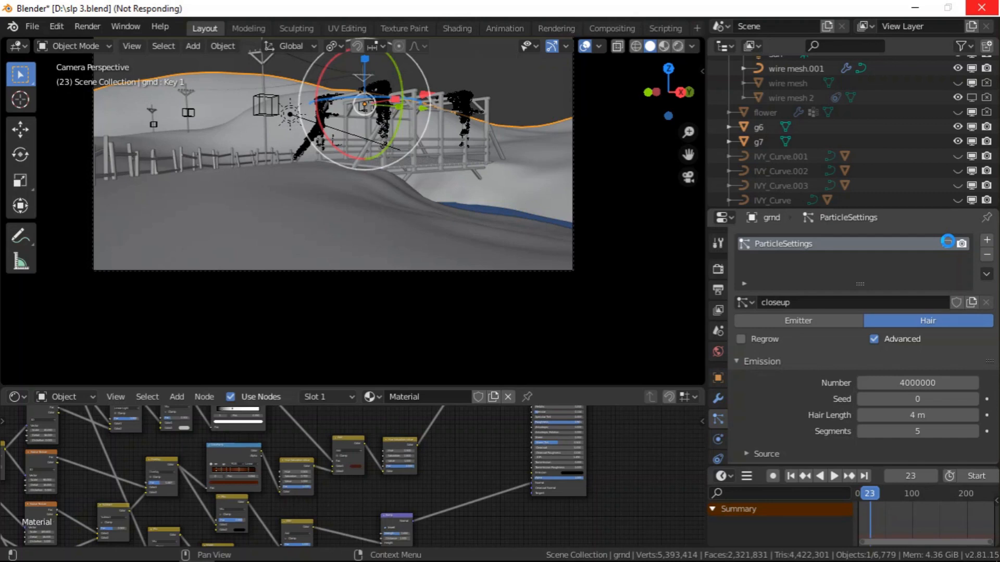
{"action": "left_click", "coordinate": [586, 47]}
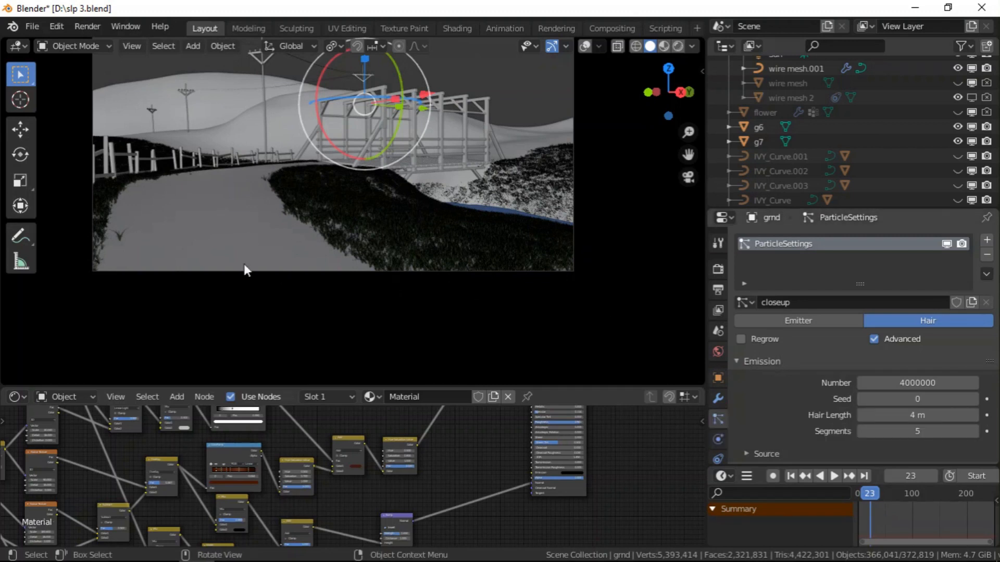
{"action": "scroll", "coordinate": [111, 236], "scroll_direction": "up", "scroll_amount": 3}
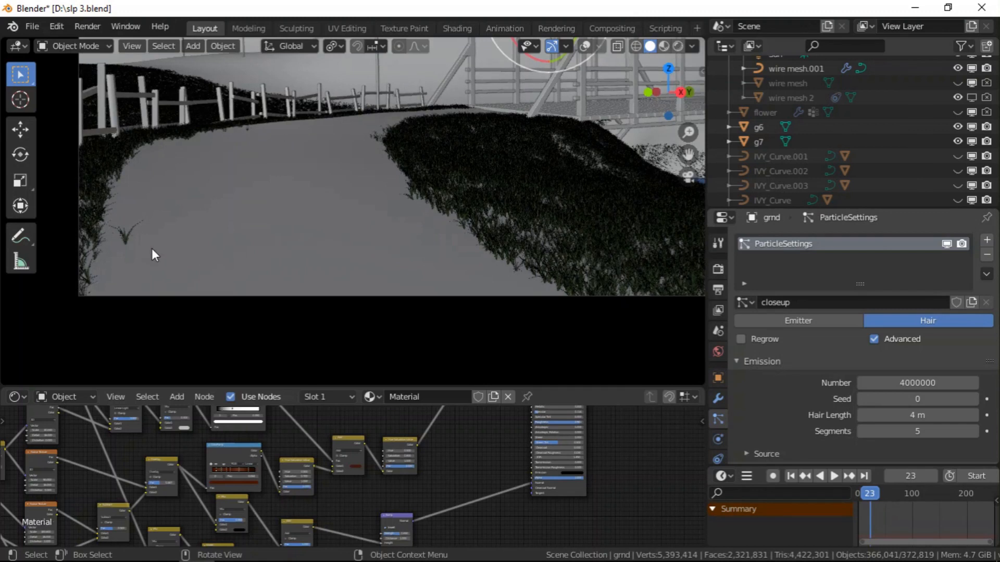
{"action": "scroll", "coordinate": [153, 251], "scroll_direction": "down", "scroll_amount": 3}
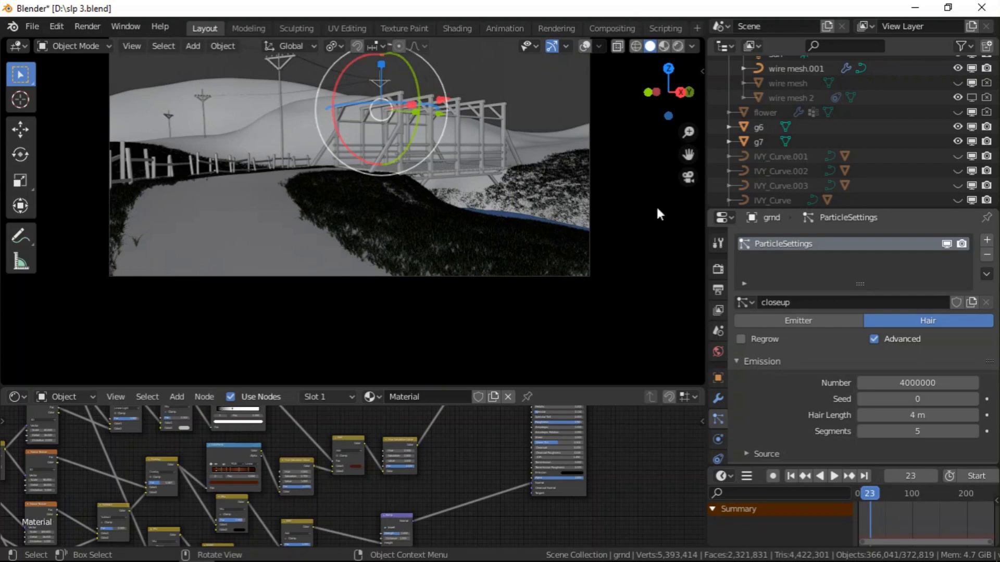
- Hide the terrain's first particle system in the viewport and add a second one that uses the closeup settings
{"action": "left_click", "coordinate": [947, 245]}
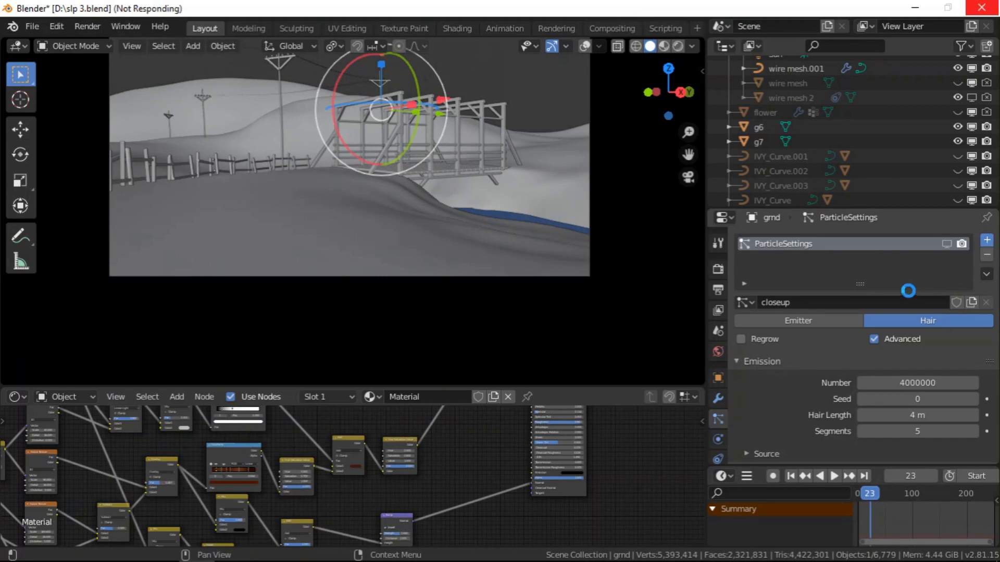
{"action": "left_click", "coordinate": [744, 302]}
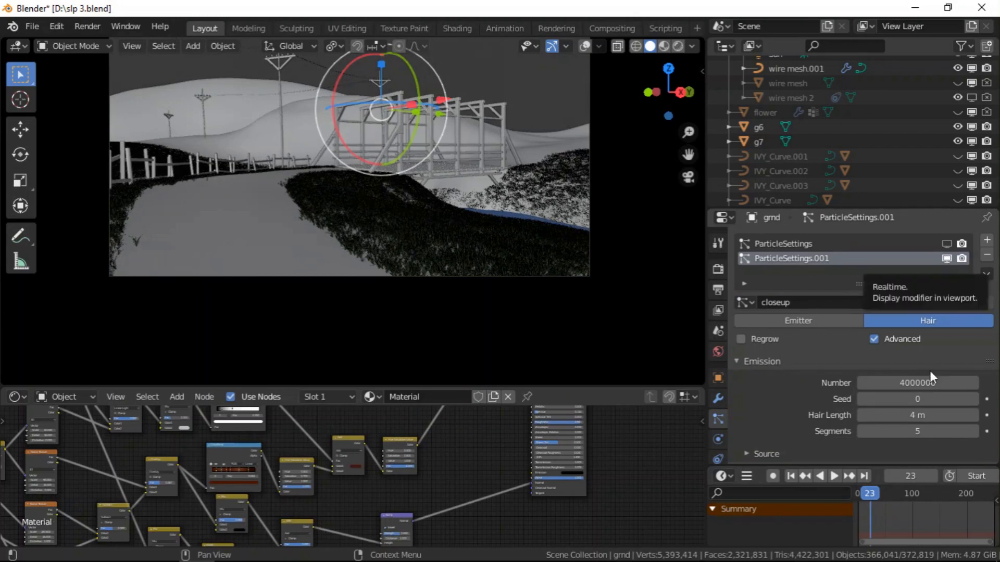
- Try reducing the second particle system's emission number to 40000 while it still shares the closeup settings
{"action": "left_click", "coordinate": [915, 384]}
{"action": "left_click_drag", "start_coordinate": [873, 384], "coordinate": [833, 387]}
{"action": "key", "text": "BackSpace"}
{"action": "type", "text": "4"}
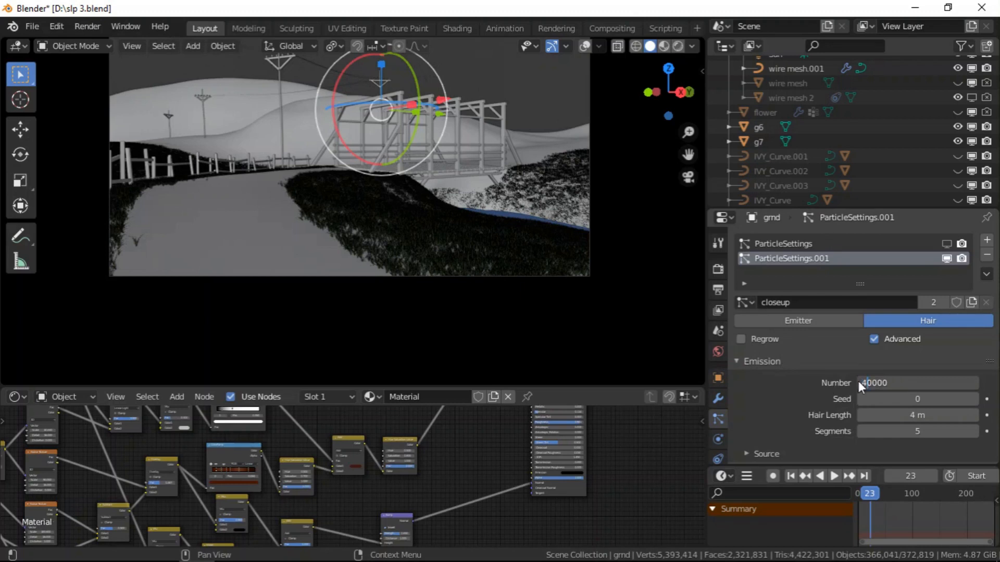
{"action": "key", "text": "Return"}
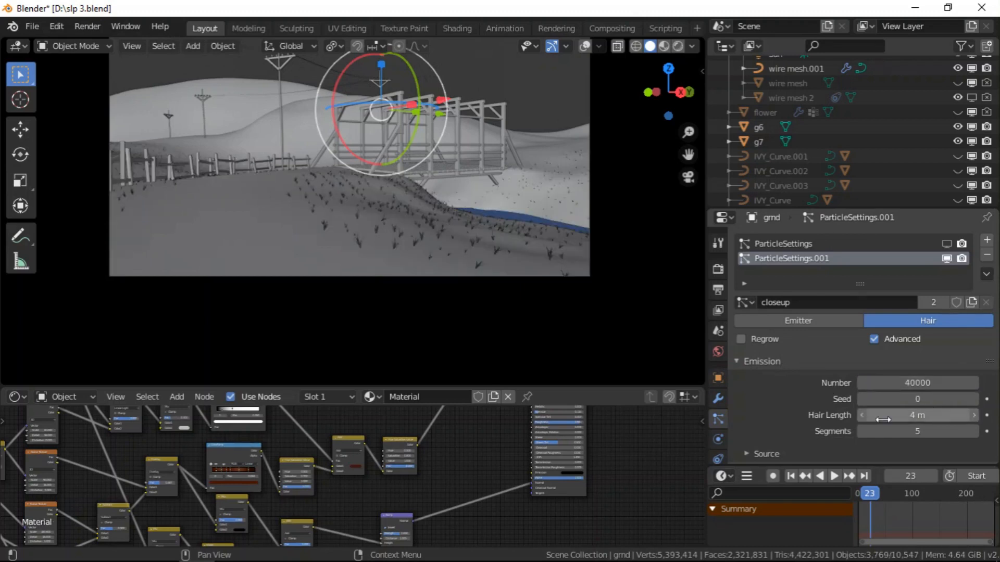
{"action": "left_click", "coordinate": [904, 384]}
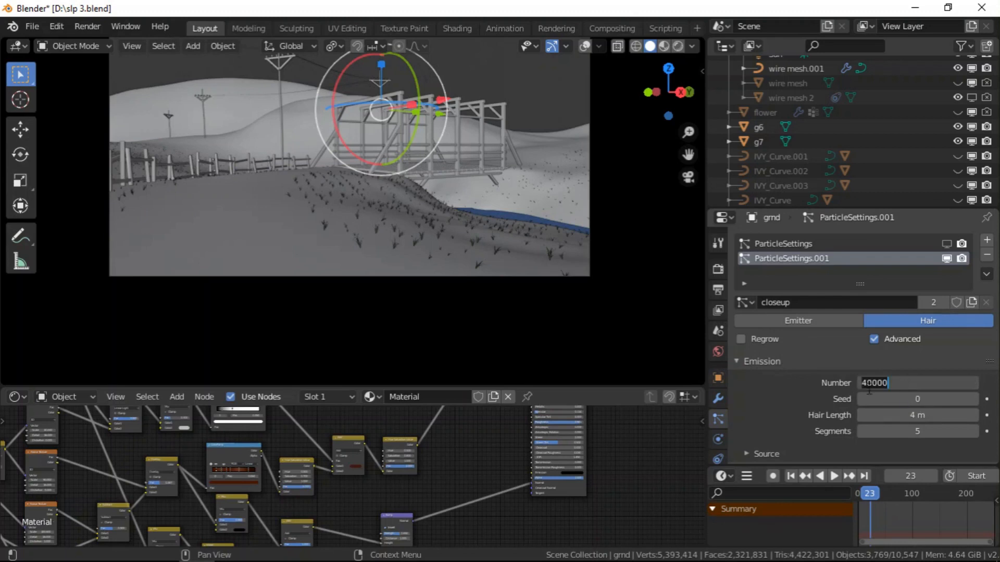
{"action": "left_click", "coordinate": [888, 415]}
{"action": "scroll", "coordinate": [889, 414], "scroll_direction": "down", "scroll_amount": 4}
{"action": "scroll", "coordinate": [890, 414], "scroll_direction": "down", "scroll_amount": 6}
{"action": "scroll", "coordinate": [892, 408], "scroll_direction": "up", "scroll_amount": 10}
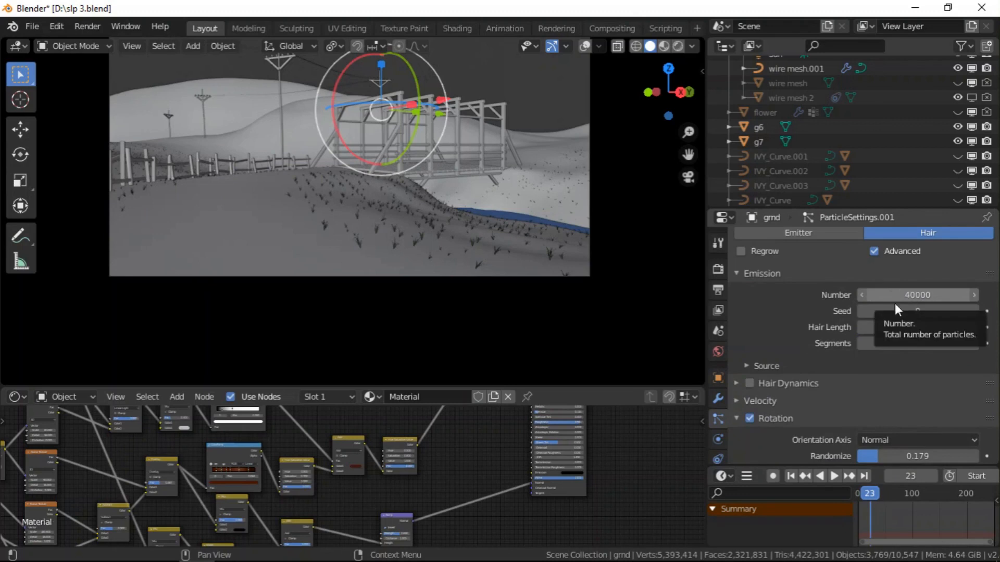
{"action": "scroll", "coordinate": [898, 327], "scroll_direction": "up", "scroll_amount": 3}
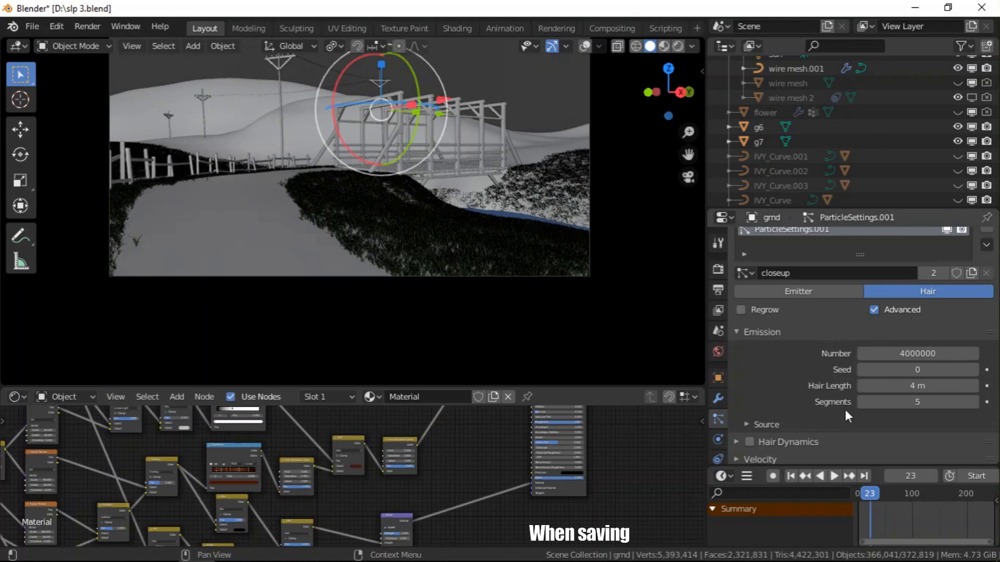
{"action": "scroll", "coordinate": [814, 367], "scroll_direction": "up", "scroll_amount": 2}
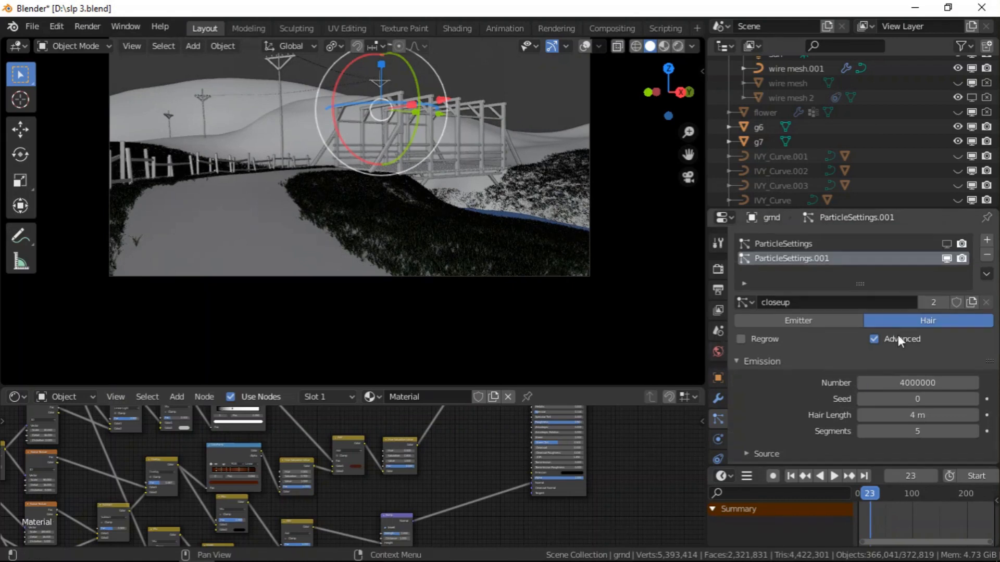
- Hide the second particle system in the viewport and set the number in its shared closeup settings to 40000
{"action": "left_click", "coordinate": [947, 257]}
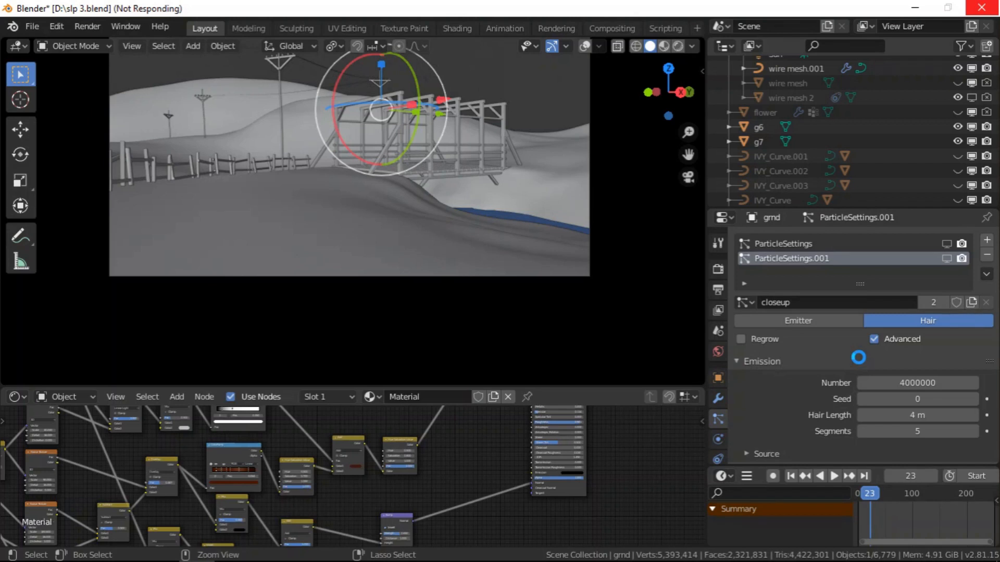
{"action": "double_click", "coordinate": [904, 383]}
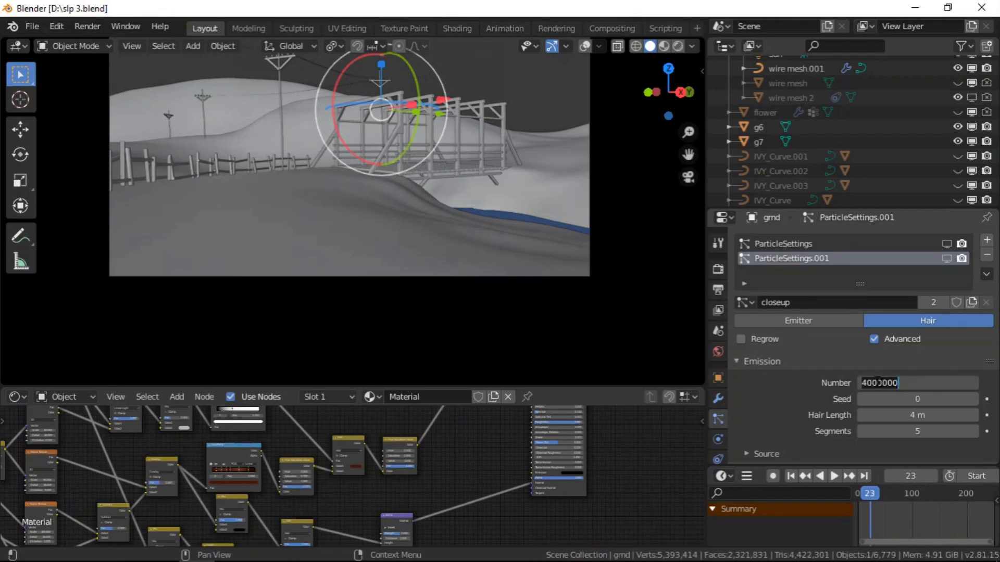
{"action": "left_click_drag", "start_coordinate": [878, 383], "coordinate": [849, 381]}
{"action": "type", "text": "4"}
{"action": "key", "text": "Return"}
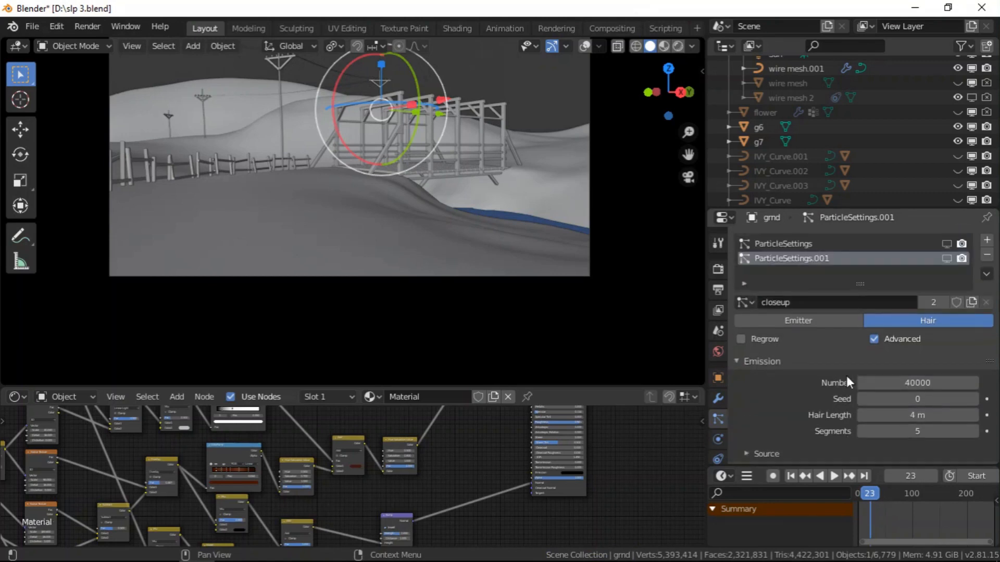
- Restore the shared closeup settings' emission number to 4000000
{"action": "left_click", "coordinate": [866, 381]}
{"action": "left_click", "coordinate": [865, 381]}
{"action": "type", "text": "00"}
{"action": "key", "text": "Return"}
- Make the second particle system's closeup settings a single-user copy and set their emission number to 40000
{"action": "left_click", "coordinate": [933, 302]}
{"action": "left_click", "coordinate": [904, 382]}
{"action": "left_click_drag", "start_coordinate": [880, 383], "coordinate": [839, 385]}
{"action": "type", "text": "4"}
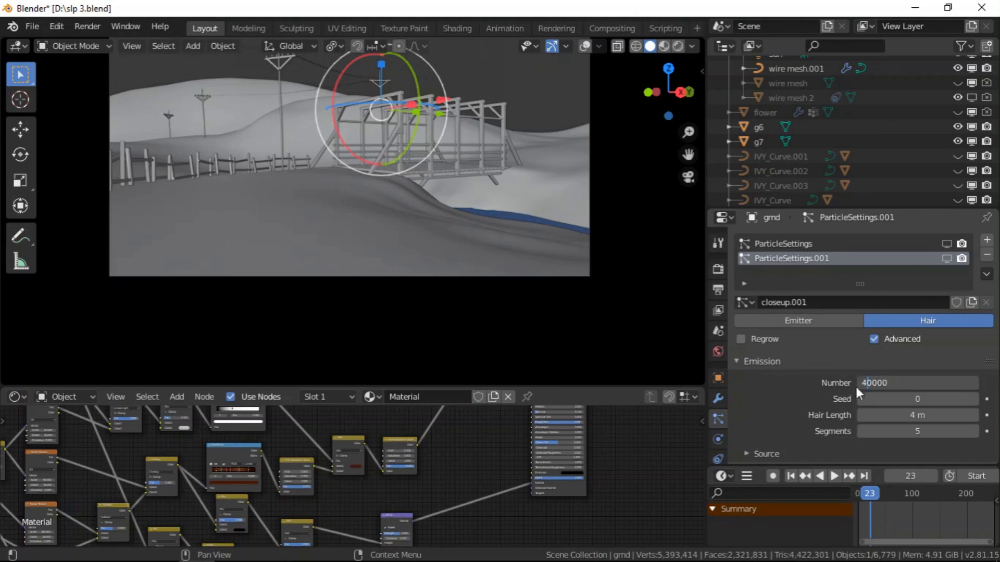
{"action": "key", "text": "Return"}
{"action": "scroll", "coordinate": [896, 397], "scroll_direction": "down", "scroll_amount": 8}
{"action": "scroll", "coordinate": [895, 397], "scroll_direction": "up", "scroll_amount": 8}
- Show the second particle system in the viewport again and set its rendered instance object to g7
{"action": "left_click", "coordinate": [948, 258]}
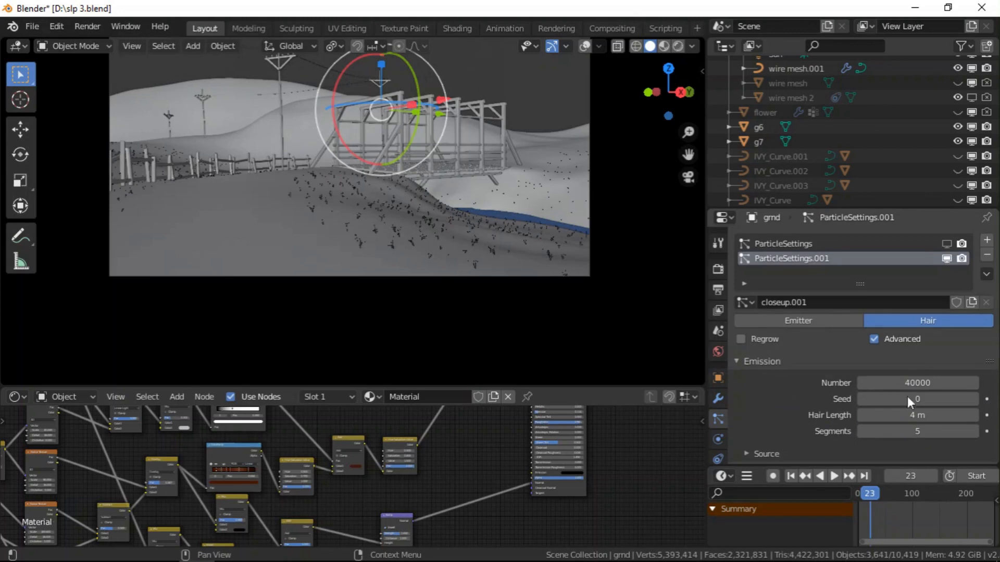
{"action": "scroll", "coordinate": [903, 405], "scroll_direction": "down", "scroll_amount": 10}
{"action": "left_click", "coordinate": [920, 367]}
{"action": "left_click", "coordinate": [920, 368]}
{"action": "scroll", "coordinate": [918, 377], "scroll_direction": "down", "scroll_amount": 5}
{"action": "left_click", "coordinate": [911, 357]}
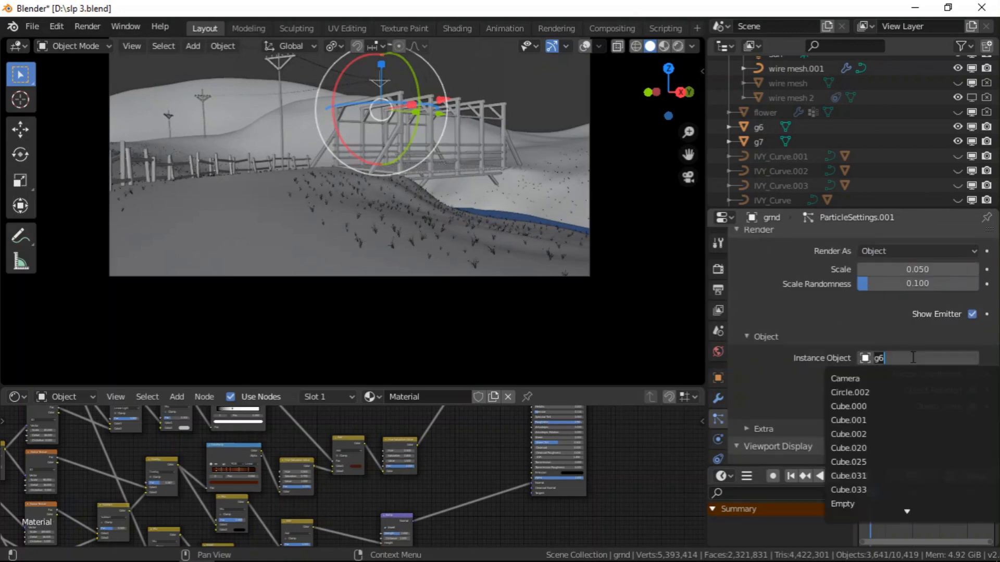
{"action": "type", "text": "g"}
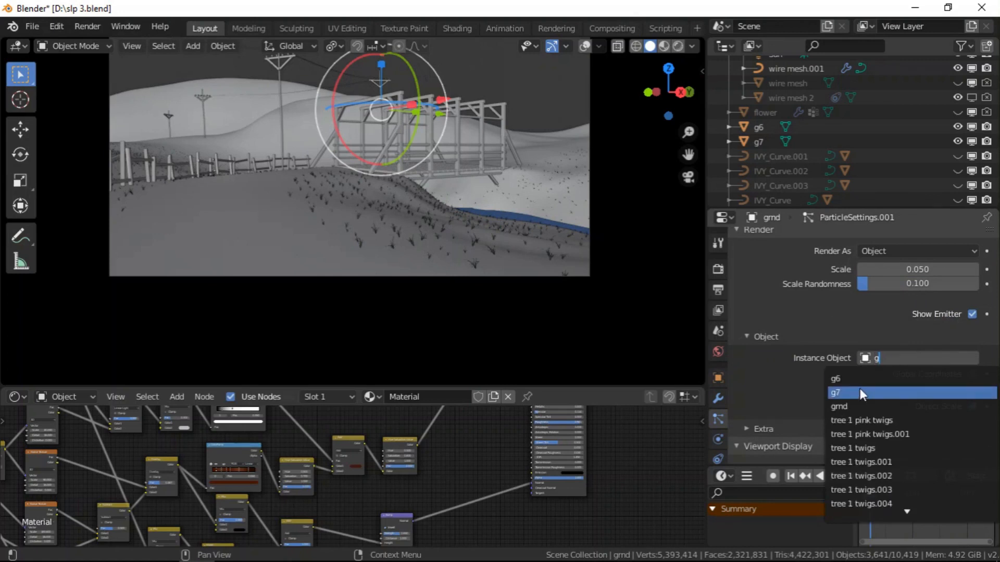
{"action": "left_click", "coordinate": [860, 392]}
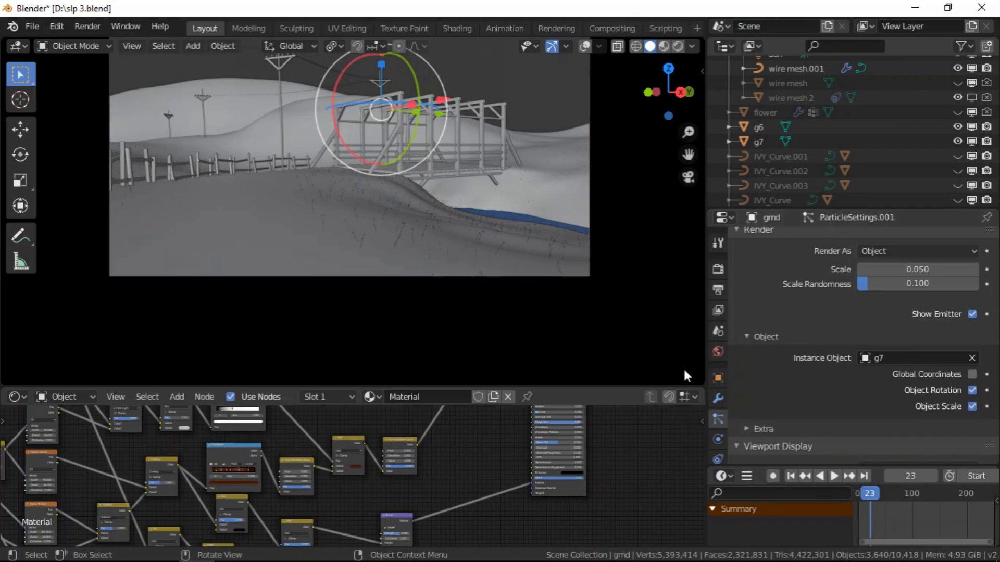
- Set the second particle system's hair length to 3 m
{"action": "scroll", "coordinate": [834, 339], "scroll_direction": "up", "scroll_amount": 5}
{"action": "scroll", "coordinate": [376, 224], "scroll_direction": "up", "scroll_amount": 2}
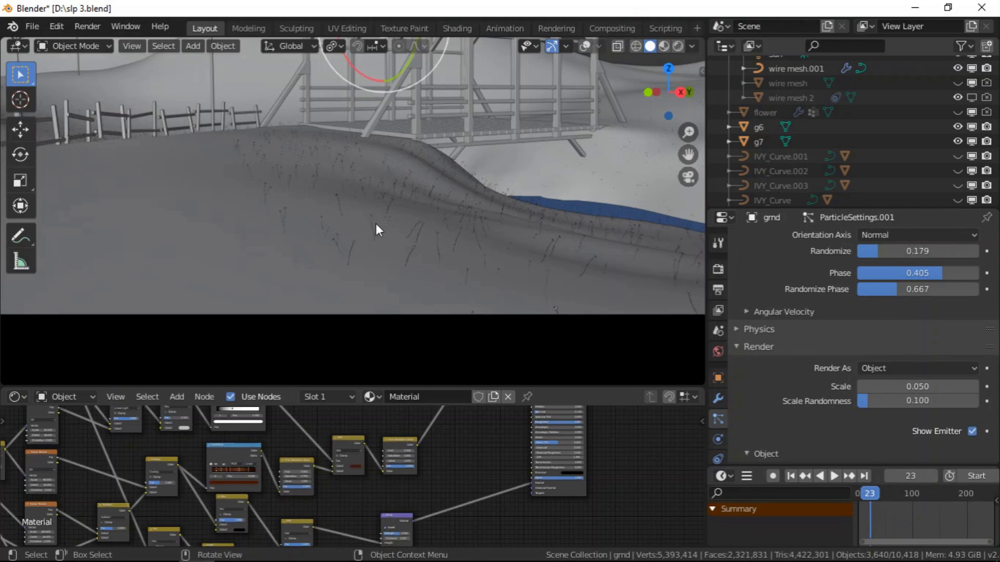
{"action": "scroll", "coordinate": [498, 230], "scroll_direction": "down", "scroll_amount": 2}
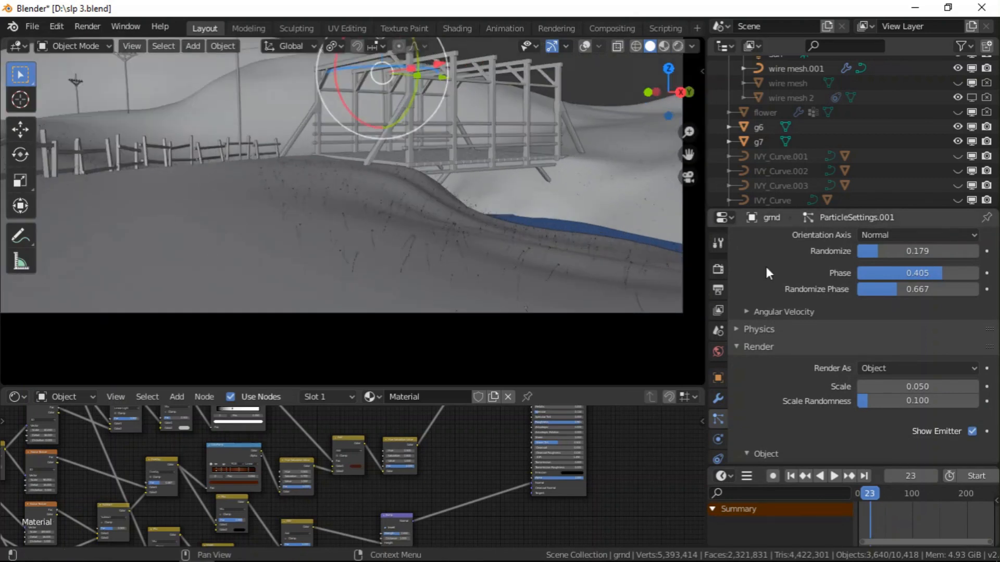
{"action": "scroll", "coordinate": [876, 320], "scroll_direction": "up", "scroll_amount": 8}
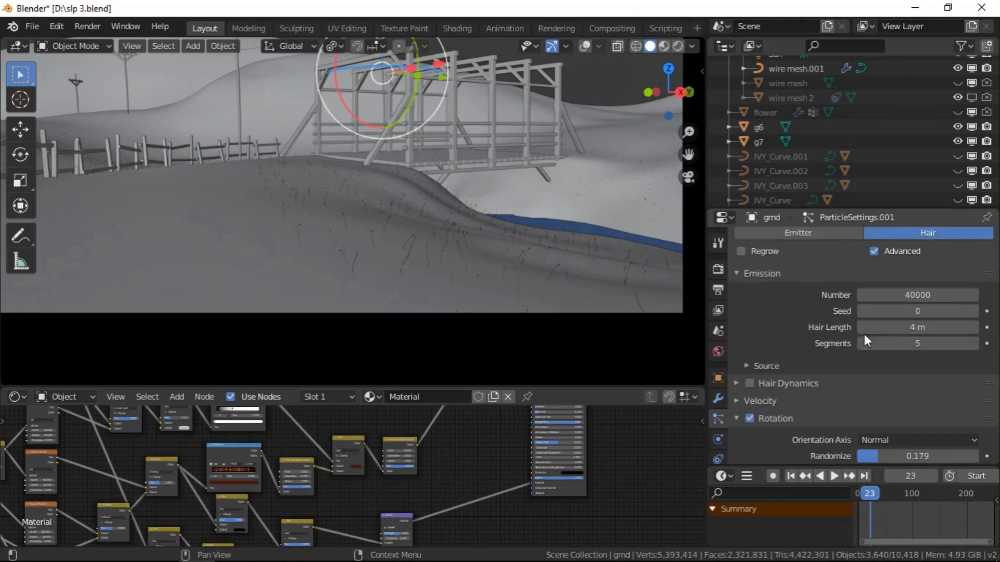
{"action": "left_click", "coordinate": [864, 326]}
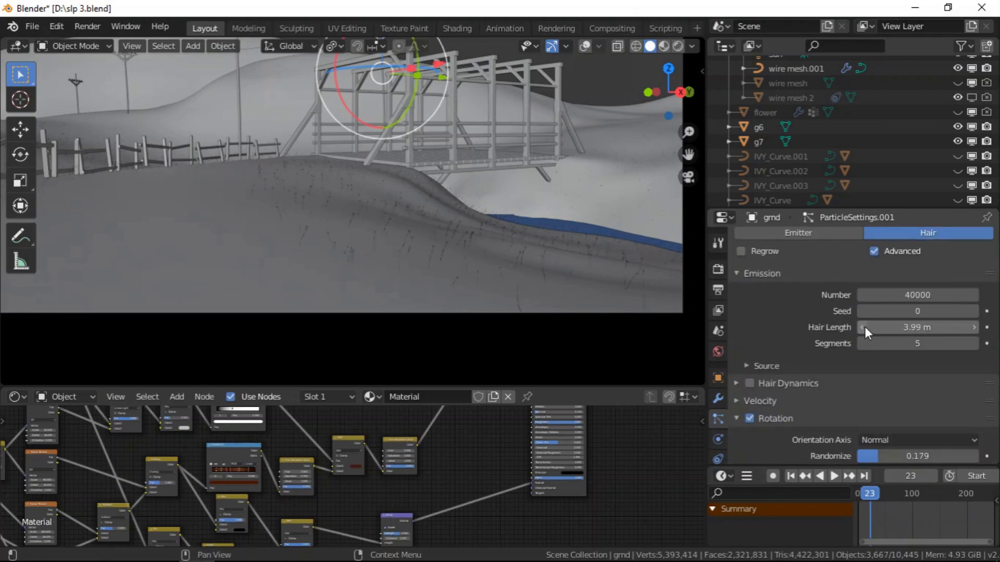
{"action": "left_click", "coordinate": [884, 328]}
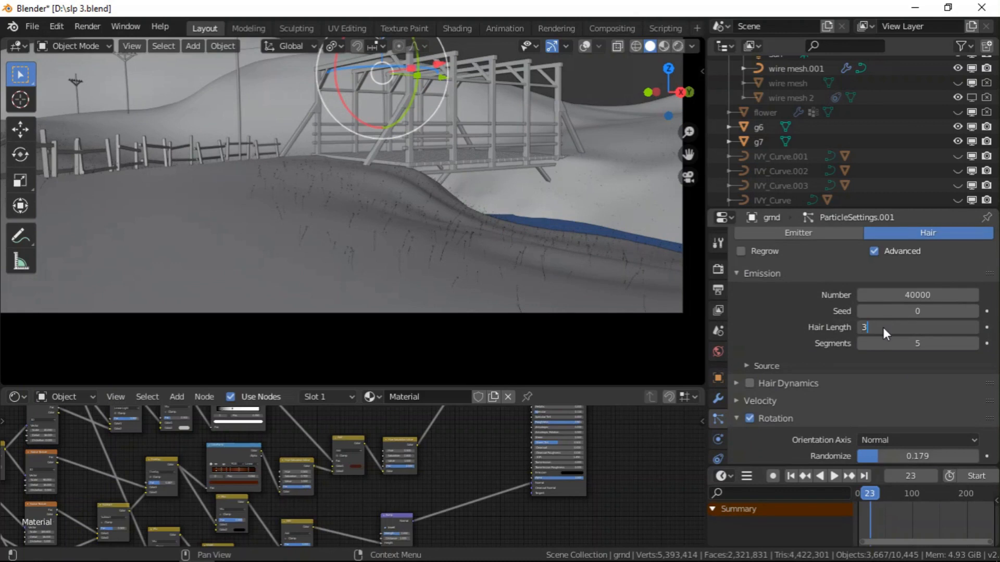
{"action": "key", "text": "Return"}
- Select the first particle system and try a render scale of 0.06 for its g6 instances
{"action": "scroll", "coordinate": [879, 306], "scroll_direction": "up", "scroll_amount": 4}
{"action": "left_click", "coordinate": [813, 243]}
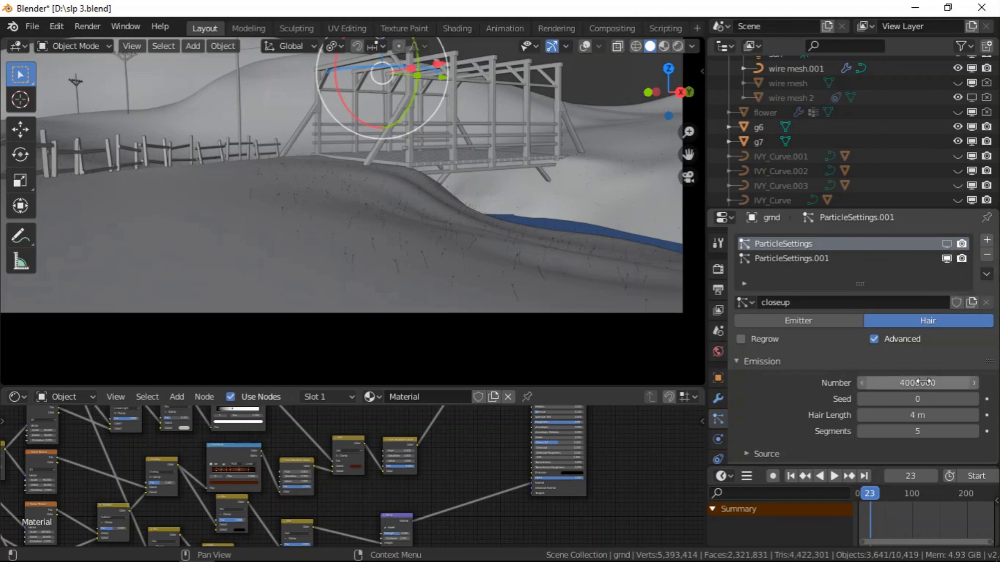
{"action": "scroll", "coordinate": [922, 380], "scroll_direction": "down", "scroll_amount": 10}
{"action": "scroll", "coordinate": [930, 372], "scroll_direction": "down", "scroll_amount": 3}
{"action": "left_click", "coordinate": [939, 329]}
{"action": "left_click", "coordinate": [928, 329]}
{"action": "key", "text": "BackSpace"}
{"action": "type", "text": "6"}
{"action": "key", "text": "Return"}
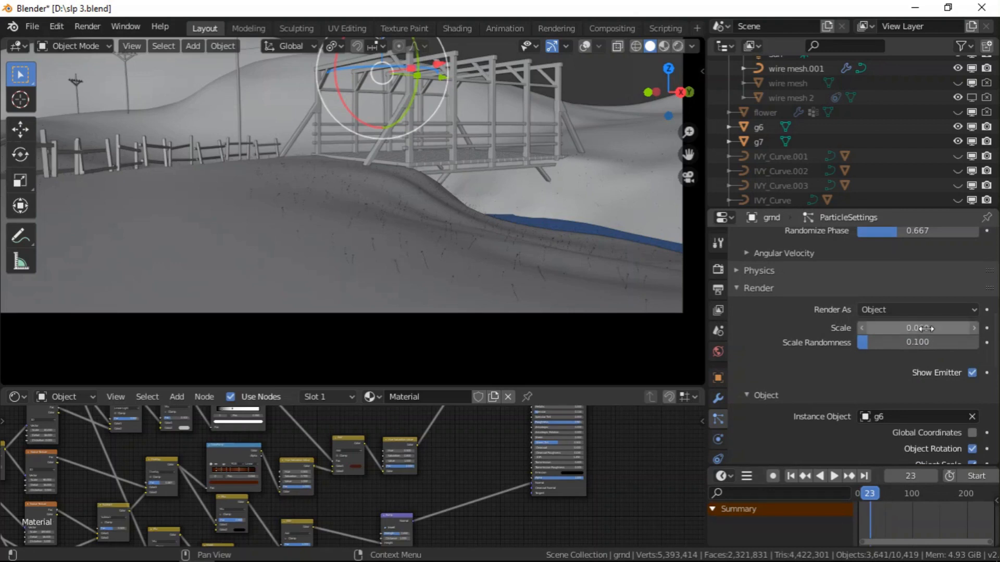
- Try a render scale of 0.07 for the first particle system's g6 instances
{"action": "left_click", "coordinate": [922, 329]}
{"action": "left_click", "coordinate": [928, 329]}
{"action": "key", "text": "BackSpace"}
{"action": "type", "text": "7"}
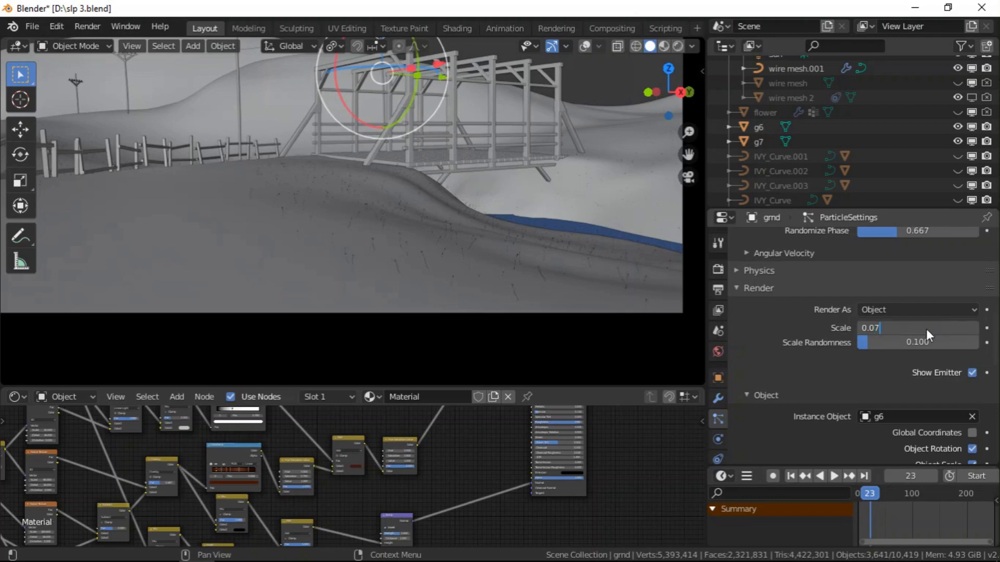
{"action": "key", "text": "Return"}
- Restore the first particle system's render scale to 0.05
{"action": "scroll", "coordinate": [911, 346], "scroll_direction": "up", "scroll_amount": 8}
{"action": "scroll", "coordinate": [911, 347], "scroll_direction": "up", "scroll_amount": 4}
{"action": "scroll", "coordinate": [911, 346], "scroll_direction": "down", "scroll_amount": 12}
{"action": "left_click", "coordinate": [924, 327]}
{"action": "left_click", "coordinate": [926, 326]}
{"action": "key", "text": "BackSpace"}
{"action": "type", "text": "5"}
{"action": "key", "text": "Return"}
- Select the second particle system and set the render scale of its g7 instances to 0.06
{"action": "scroll", "coordinate": [924, 325], "scroll_direction": "up", "scroll_amount": 10}
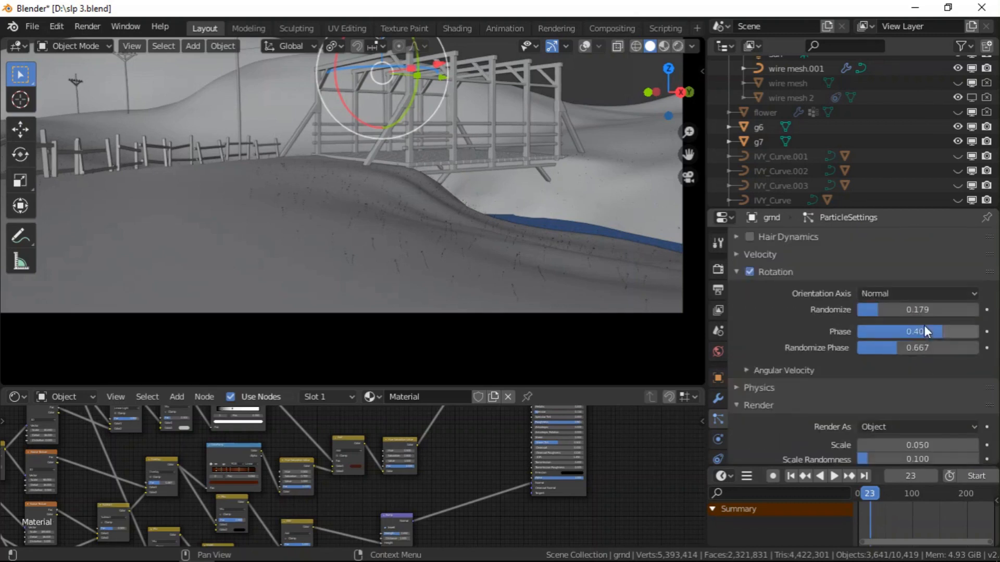
{"action": "scroll", "coordinate": [902, 383], "scroll_direction": "down", "scroll_amount": 10}
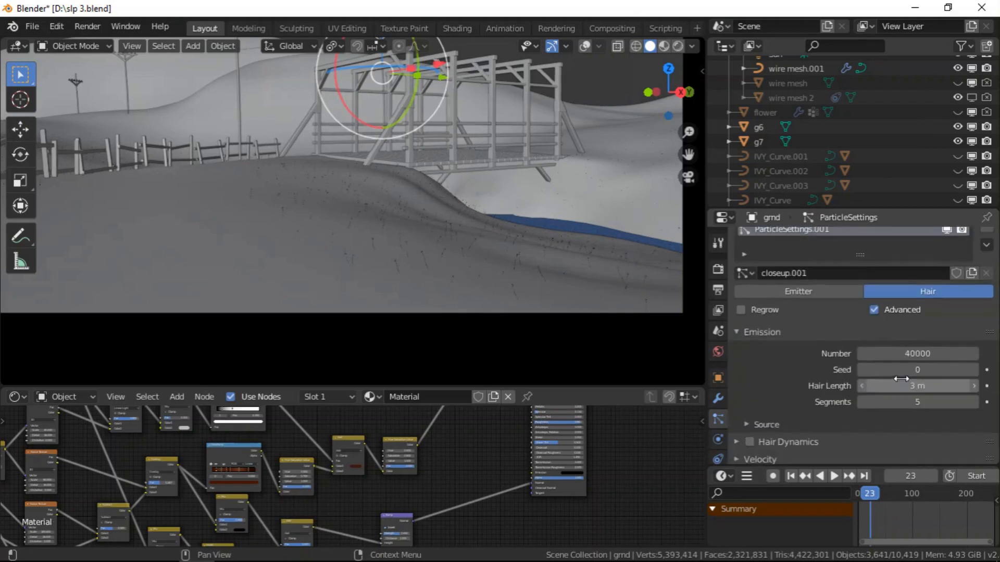
{"action": "double_click", "coordinate": [923, 300]}
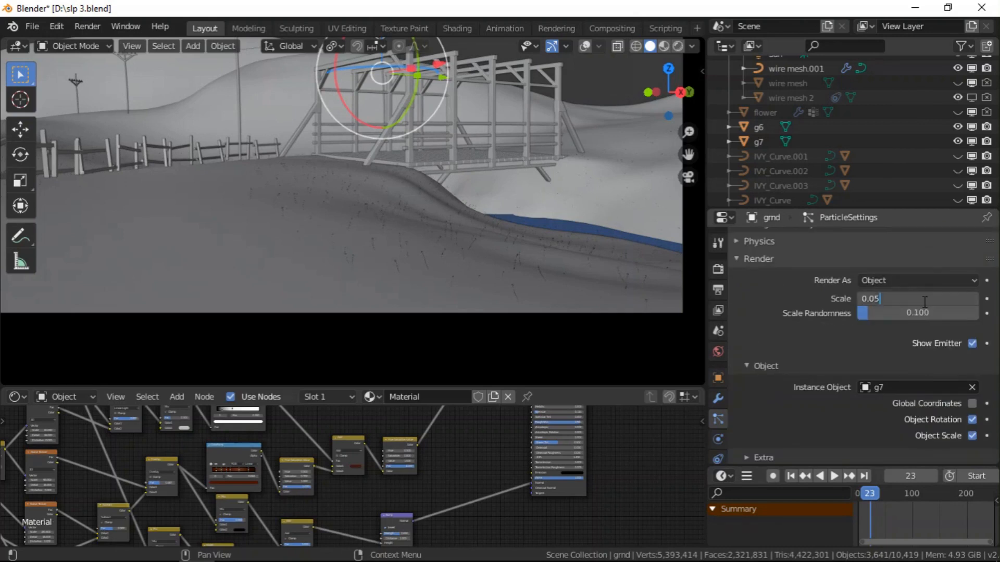
{"action": "key", "text": "BackSpace"}
{"action": "type", "text": "6"}
{"action": "key", "text": "Return"}
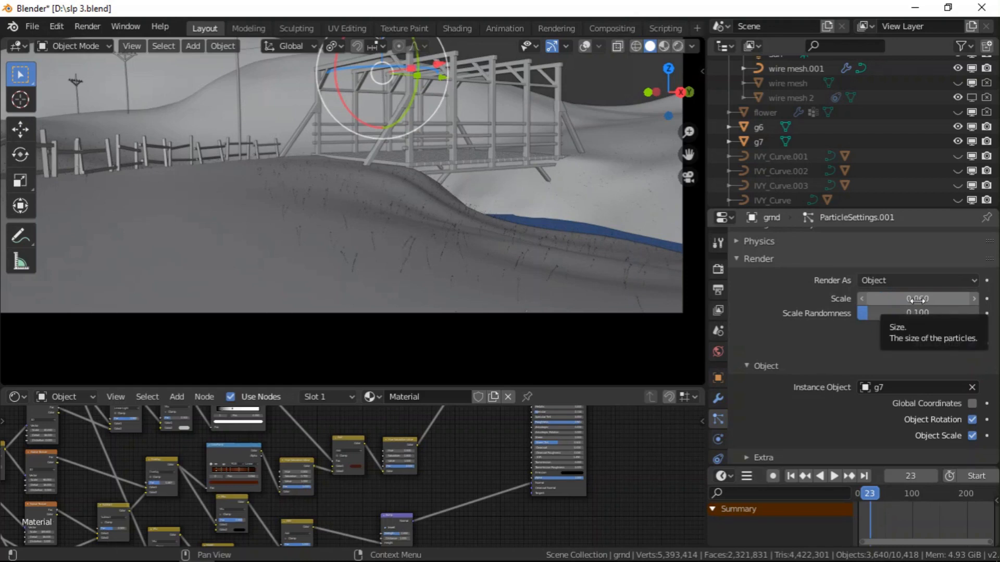
- Examine the size and spread of the g7 instances on the slope beside the bridge
{"action": "scroll", "coordinate": [289, 245], "scroll_direction": "up", "scroll_amount": 8}
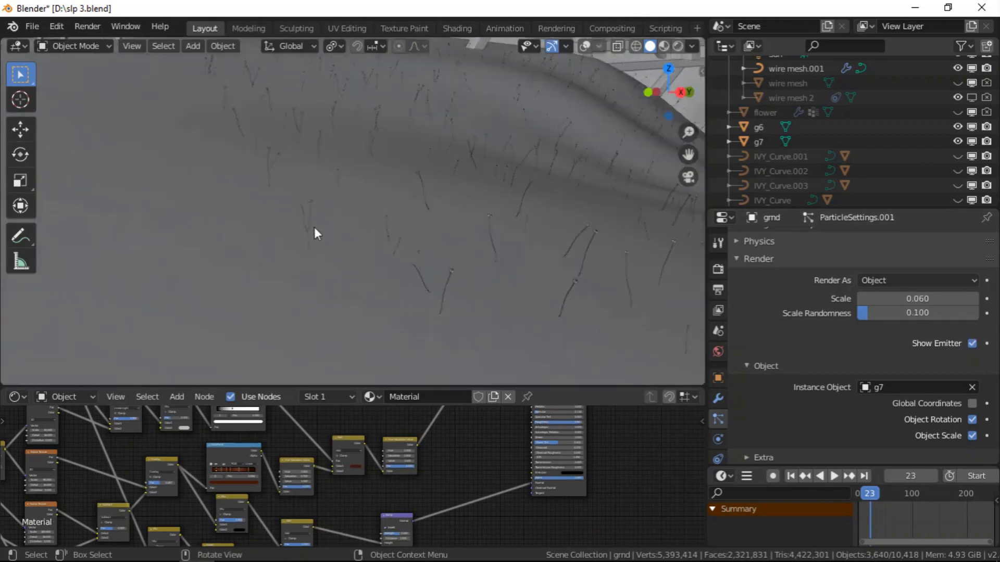
{"action": "scroll", "coordinate": [316, 226], "scroll_direction": "down", "scroll_amount": 10}
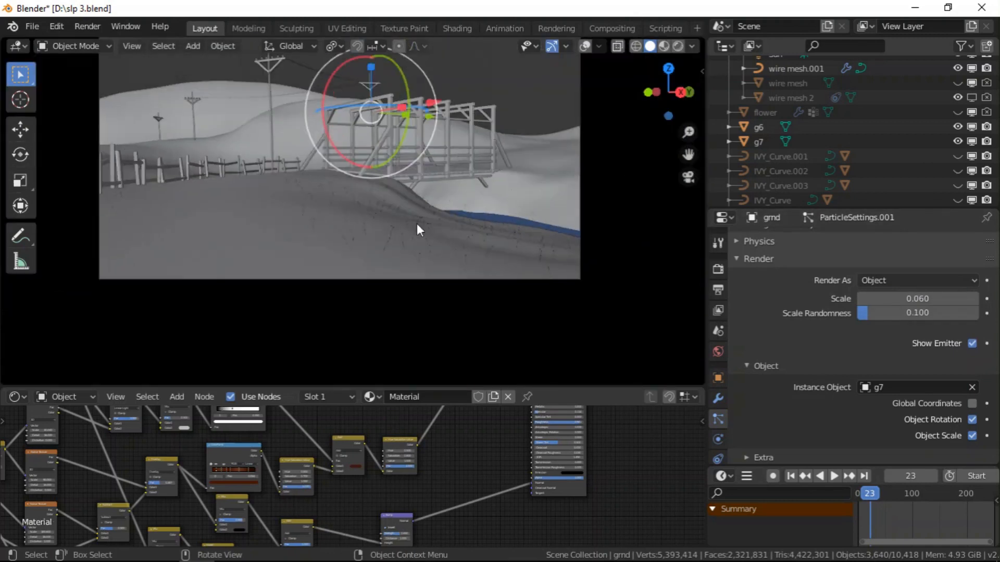
{"action": "scroll", "coordinate": [311, 218], "scroll_direction": "up", "scroll_amount": 2}
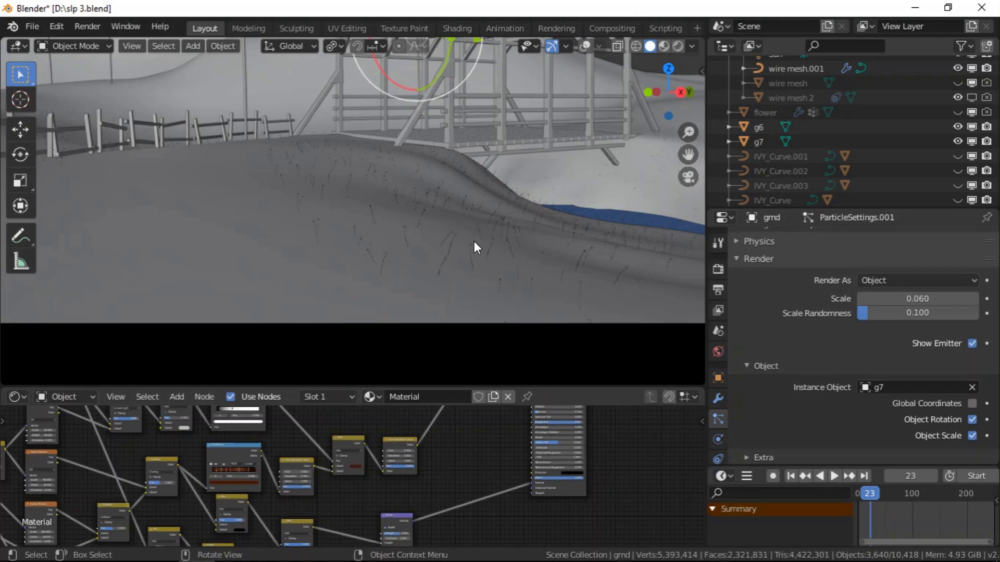
{"action": "scroll", "coordinate": [533, 260], "scroll_direction": "down", "scroll_amount": 3}
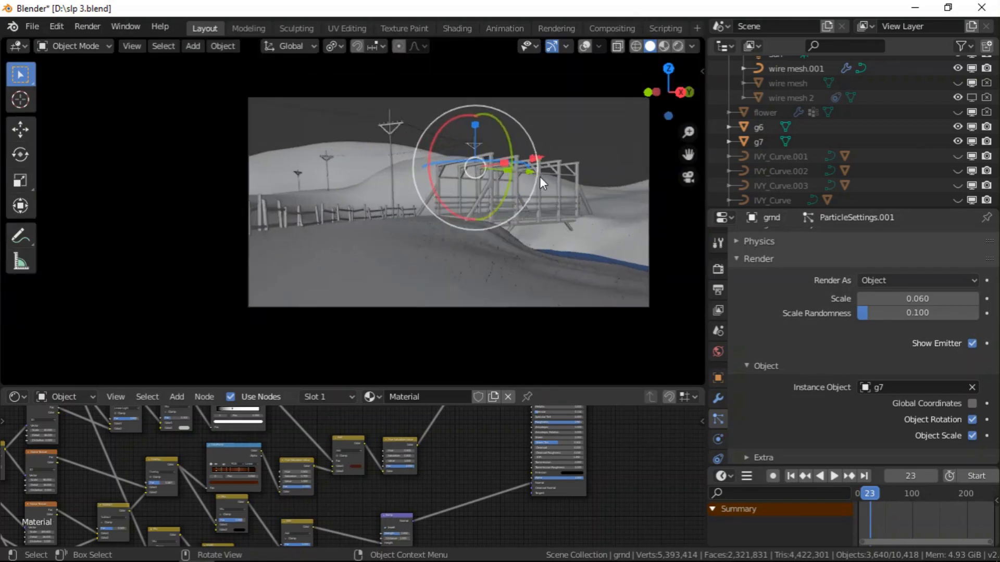
{"action": "scroll", "coordinate": [540, 177], "scroll_direction": "up", "scroll_amount": 1}
- Show the first particle system in the viewport again and examine both grass systems together on the slope
{"action": "scroll", "coordinate": [840, 280], "scroll_direction": "up", "scroll_amount": 10}
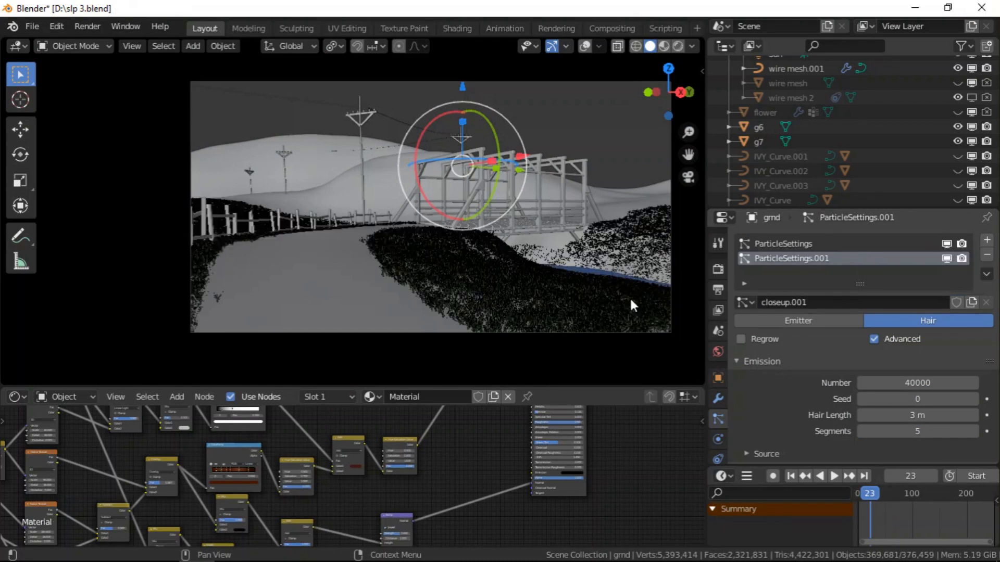
{"action": "scroll", "coordinate": [440, 280], "scroll_direction": "up", "scroll_amount": 5}
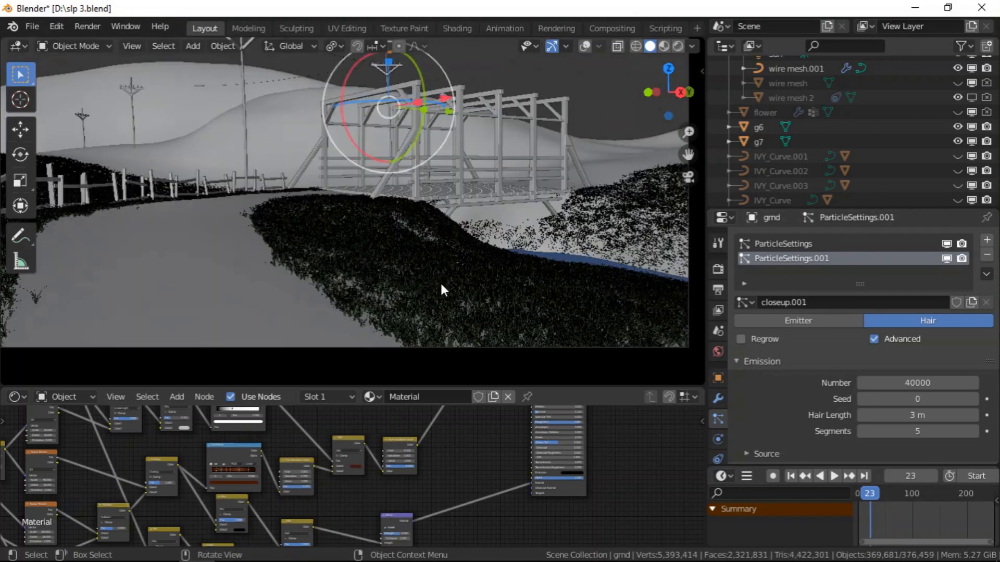
{"action": "scroll", "coordinate": [442, 290], "scroll_direction": "up", "scroll_amount": 3}
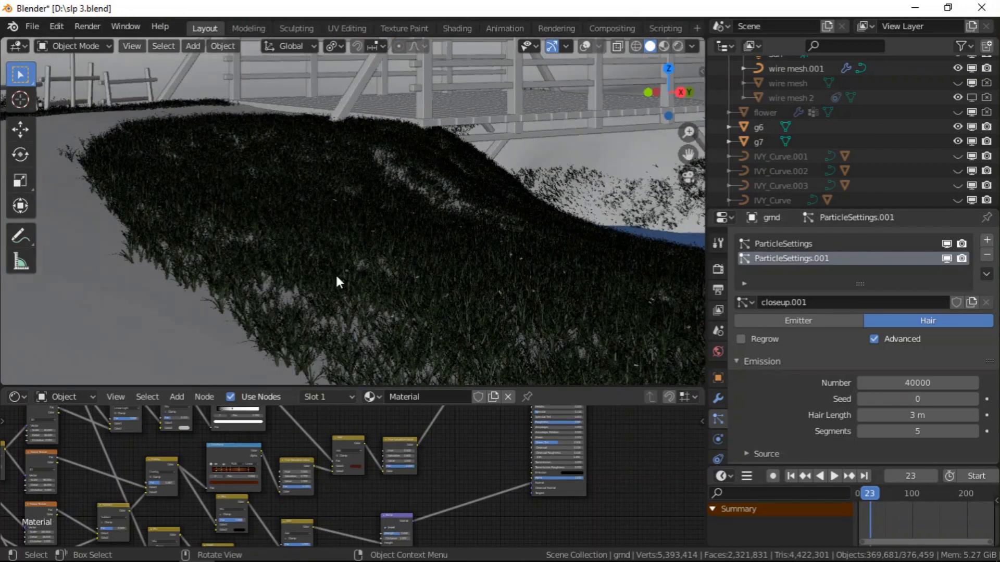
{"action": "scroll", "coordinate": [337, 281], "scroll_direction": "up", "scroll_amount": 2}
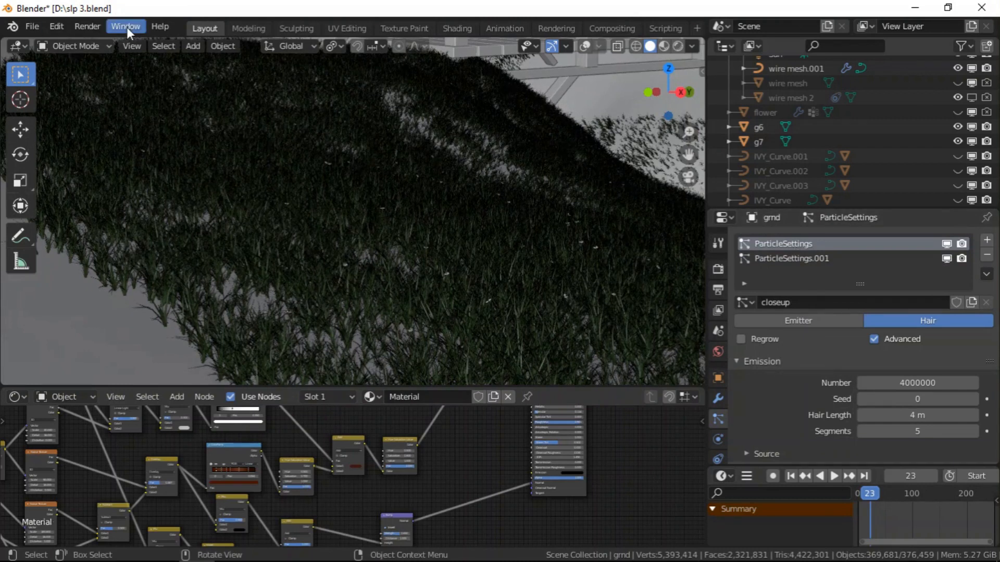
- Check the auto-save settings in the Save & Load preferences and close the preferences
{"action": "left_click", "coordinate": [56, 25]}
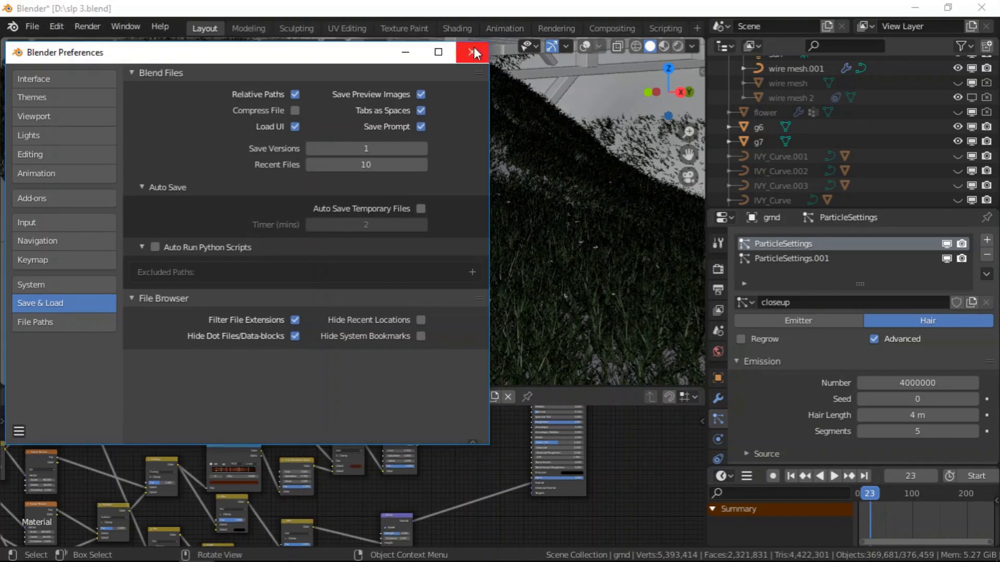
{"action": "left_click", "coordinate": [473, 50]}
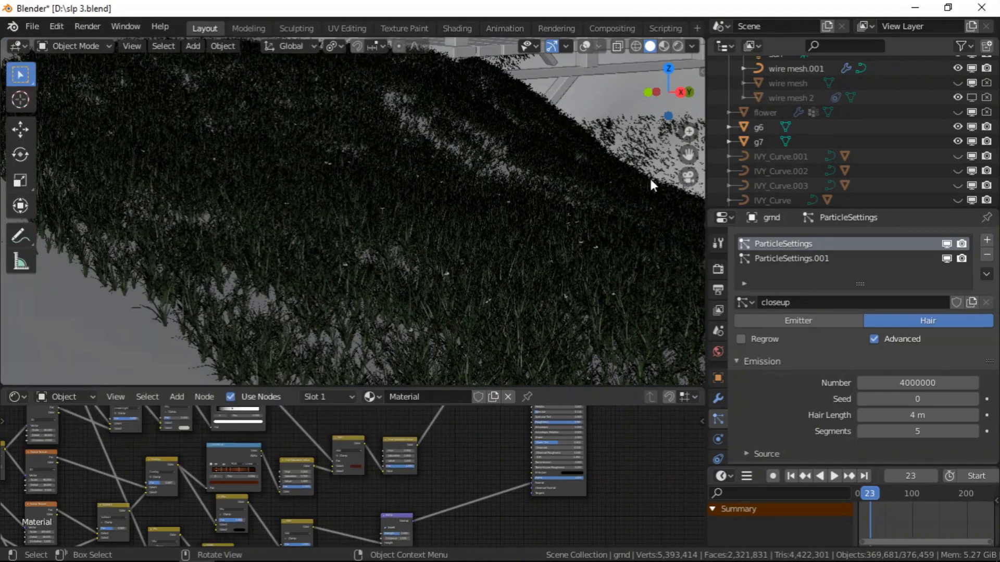
- Try a hair length of 2 m on the first particle system and return it to 4 m
{"action": "left_click", "coordinate": [905, 415]}
{"action": "type", "text": "2"}
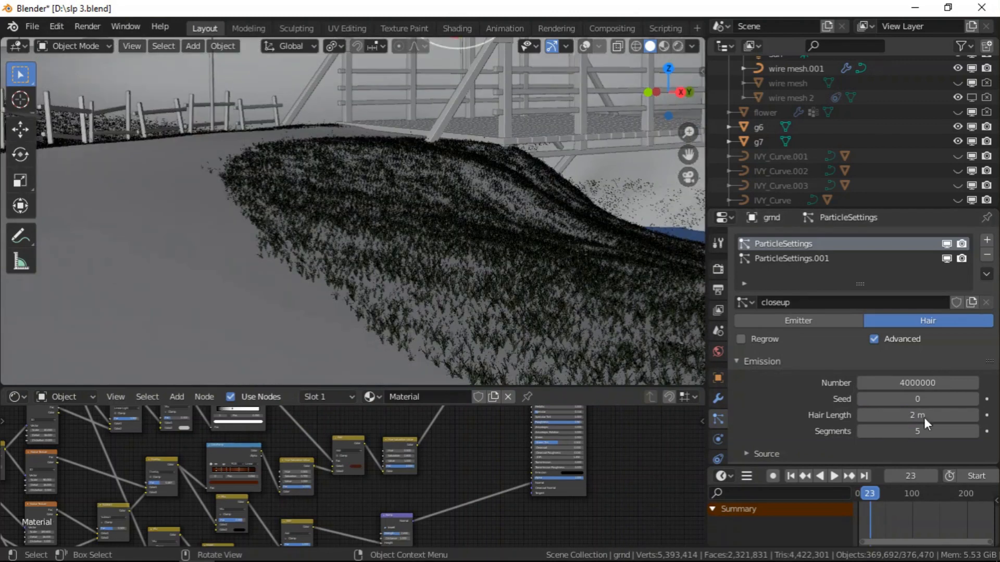
{"action": "double_click", "coordinate": [915, 416]}
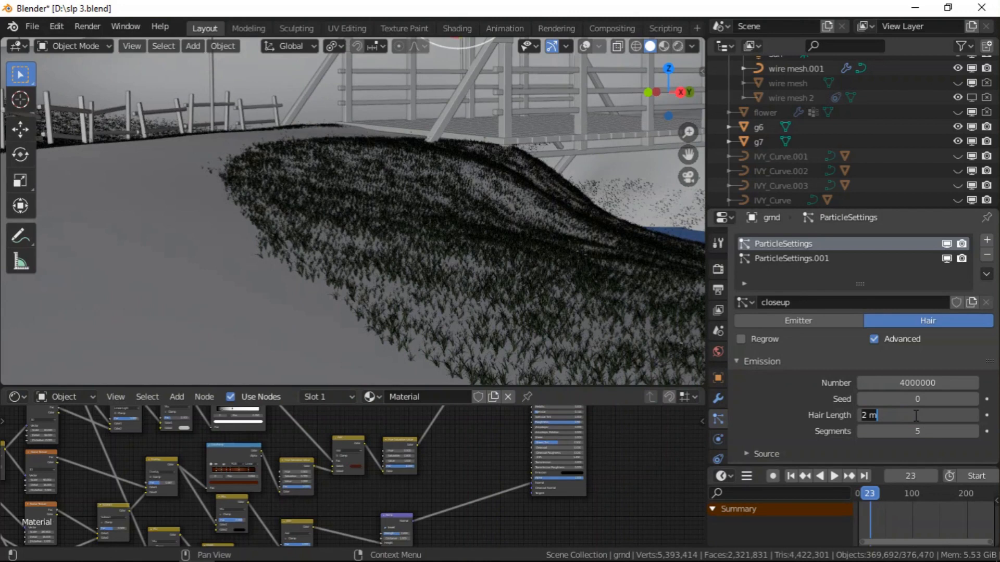
{"action": "type", "text": "3"}
{"action": "key", "text": "BackSpace"}
{"action": "type", "text": "4"}
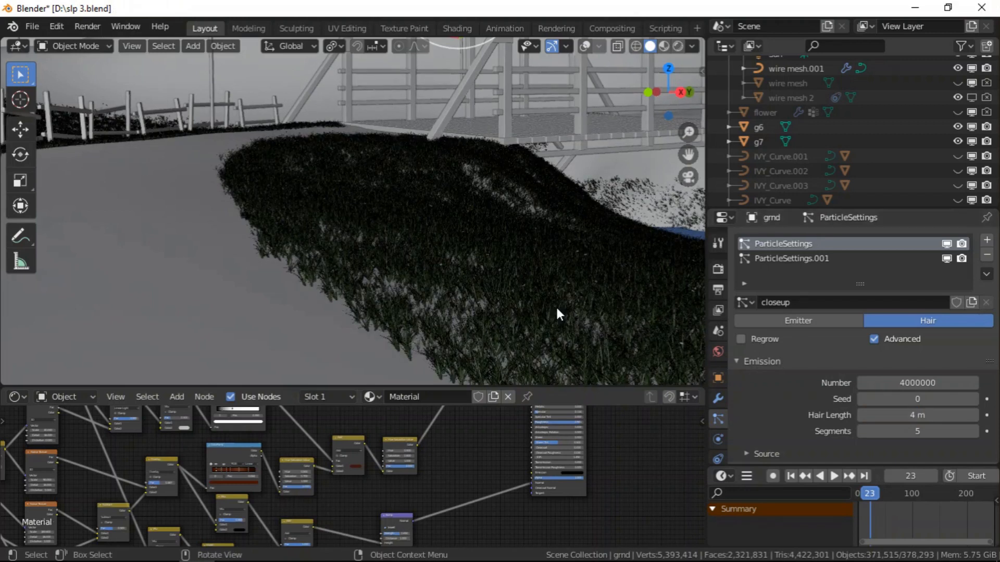
- Look over the grass in the whole camera frame and turn off the second particle system's viewport display
{"action": "scroll", "coordinate": [557, 309], "scroll_direction": "down", "scroll_amount": 4}
{"action": "scroll", "coordinate": [556, 309], "scroll_direction": "down", "scroll_amount": 1}
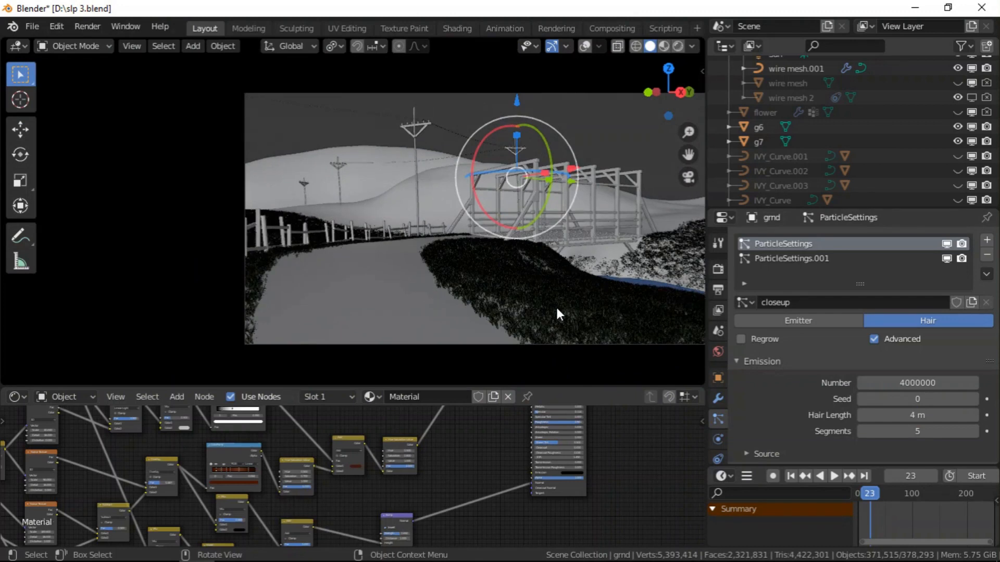
{"action": "scroll", "coordinate": [557, 309], "scroll_direction": "down", "scroll_amount": 1}
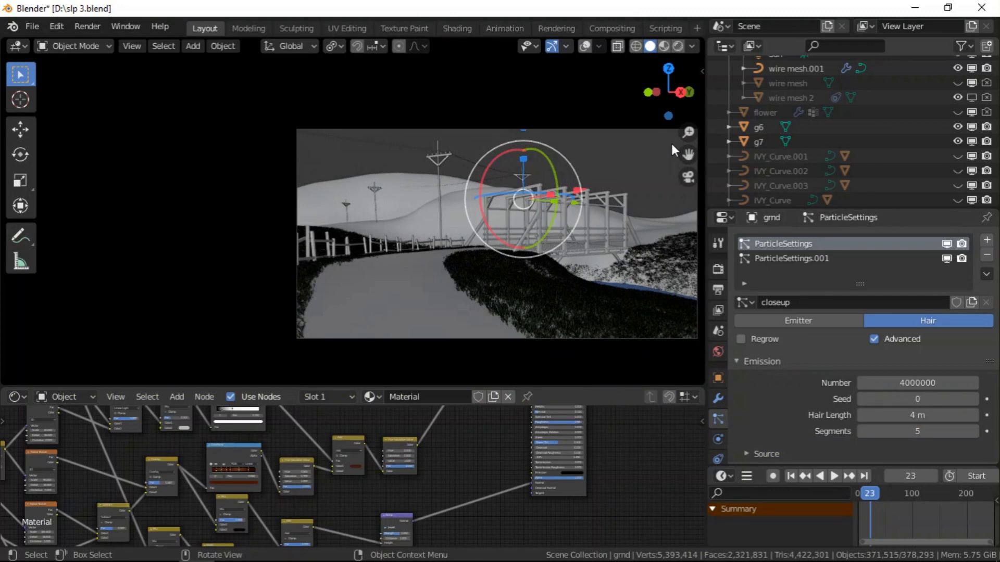
{"action": "left_click", "coordinate": [947, 259]}
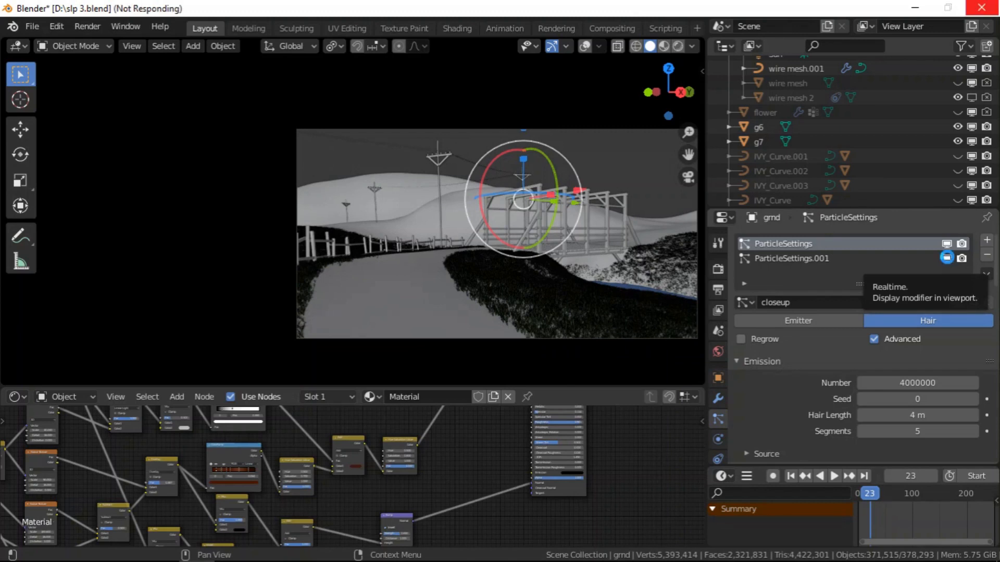